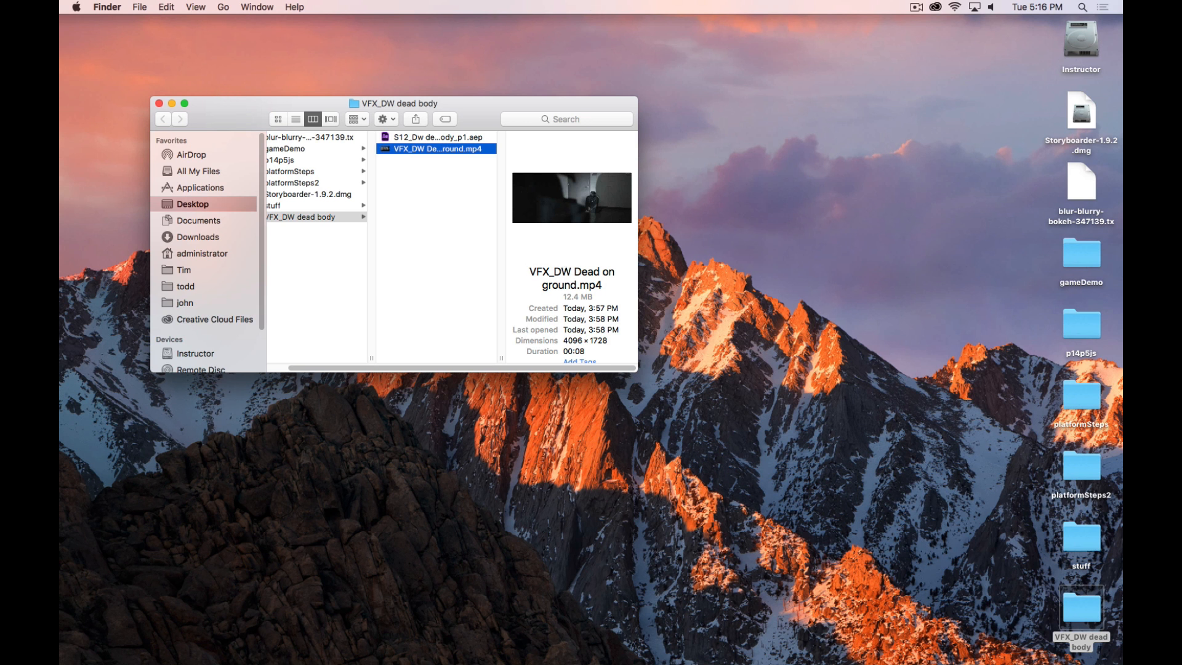
Examine the VFX_DW Dead on ground.mp4 clip in the VFX_DW dead body folder
key("super+Tab")
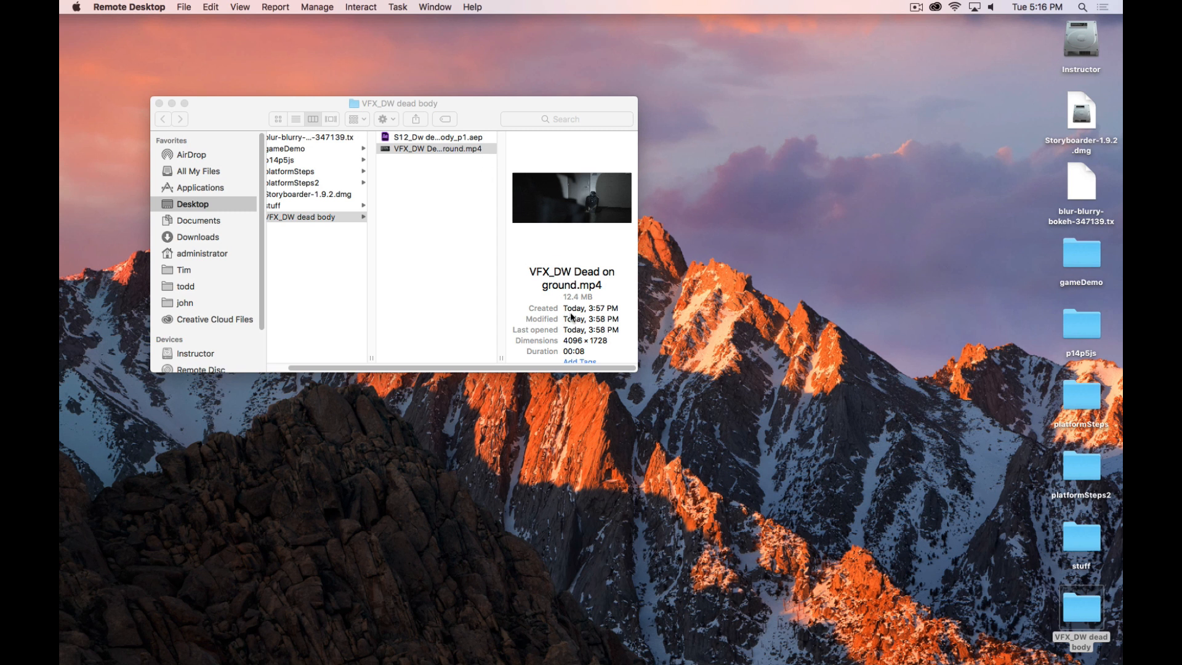
left_click(414, 148)
left_click(446, 193)
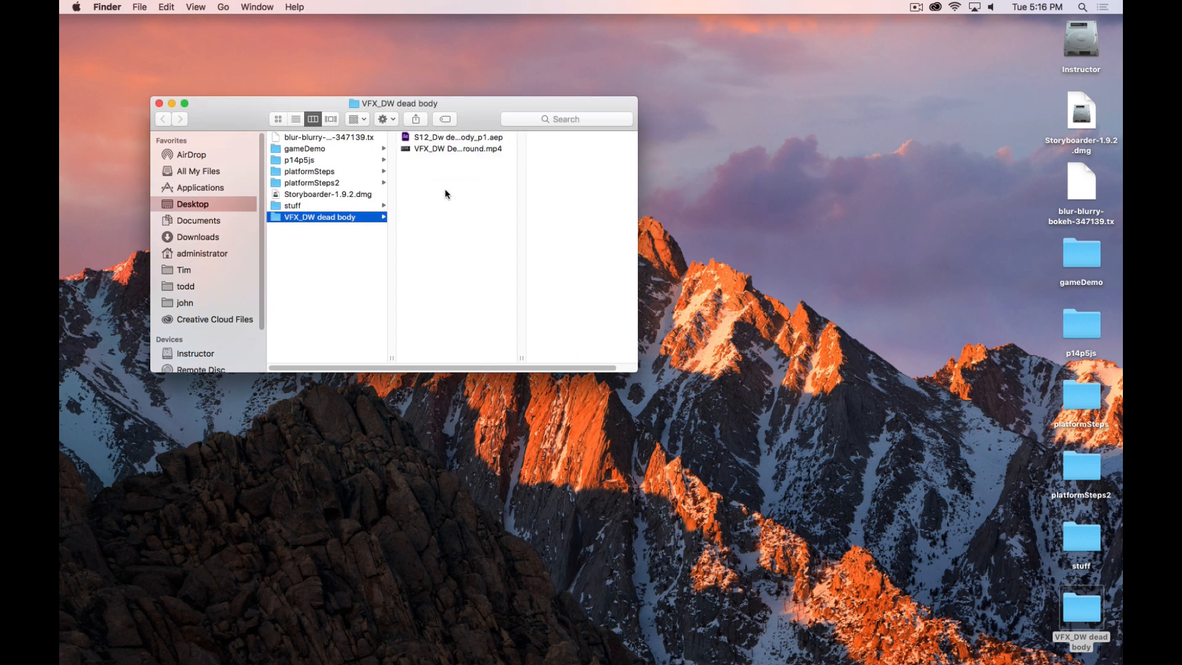
left_click(449, 150)
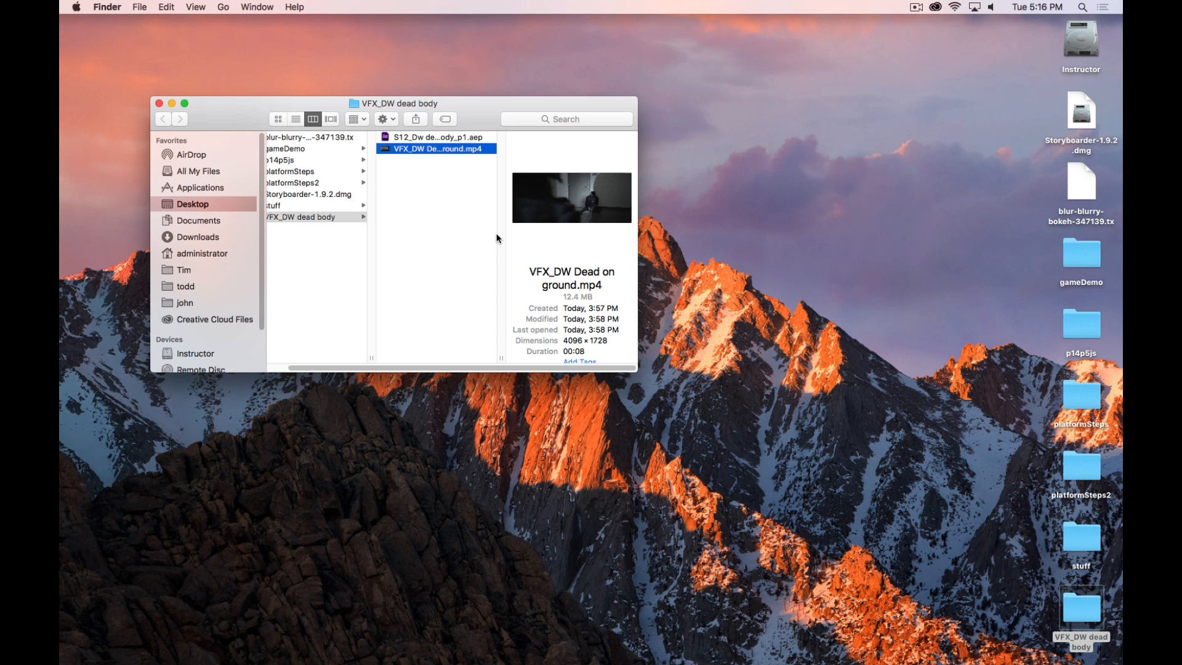
left_click(453, 161)
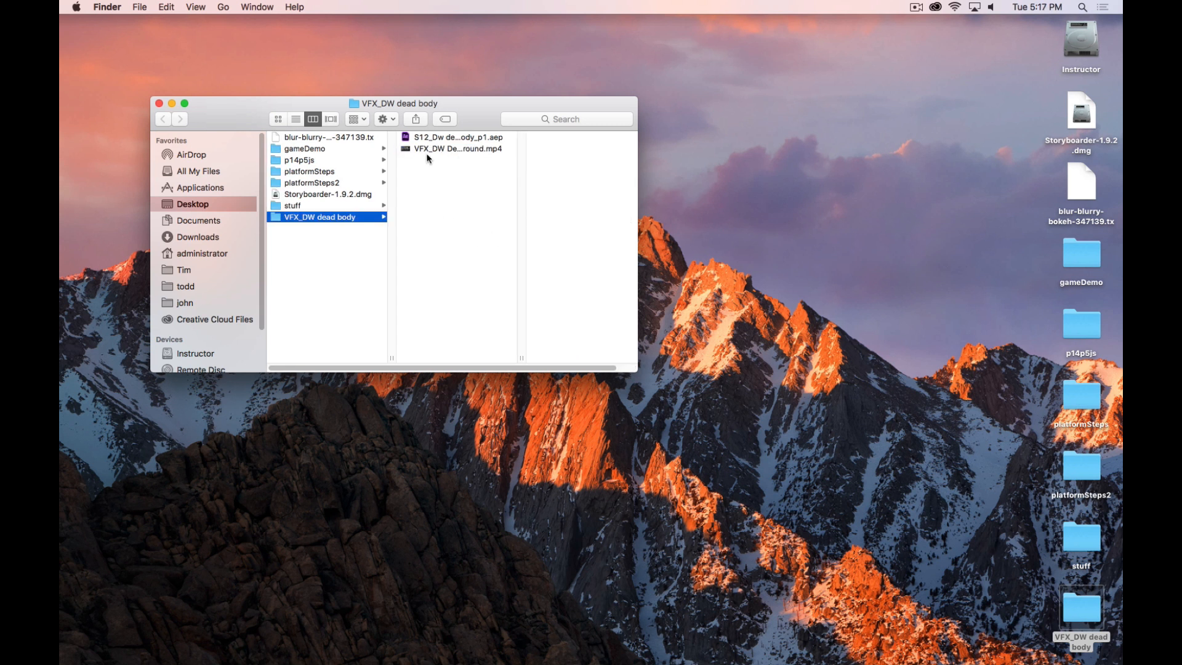
Open the project file S12_Dw dead body_p1.aep in After Effects and dismiss the missing-file warning
left_click(437, 136)
right_click(387, 137)
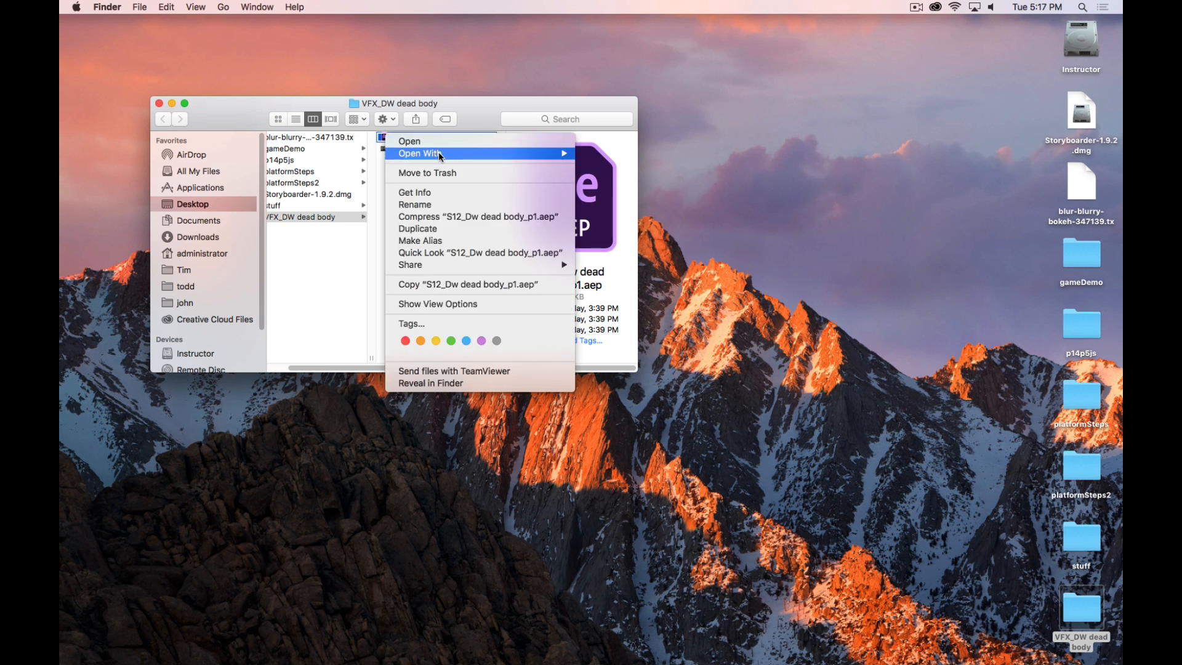
mouse_move(534, 154)
left_click(619, 154)
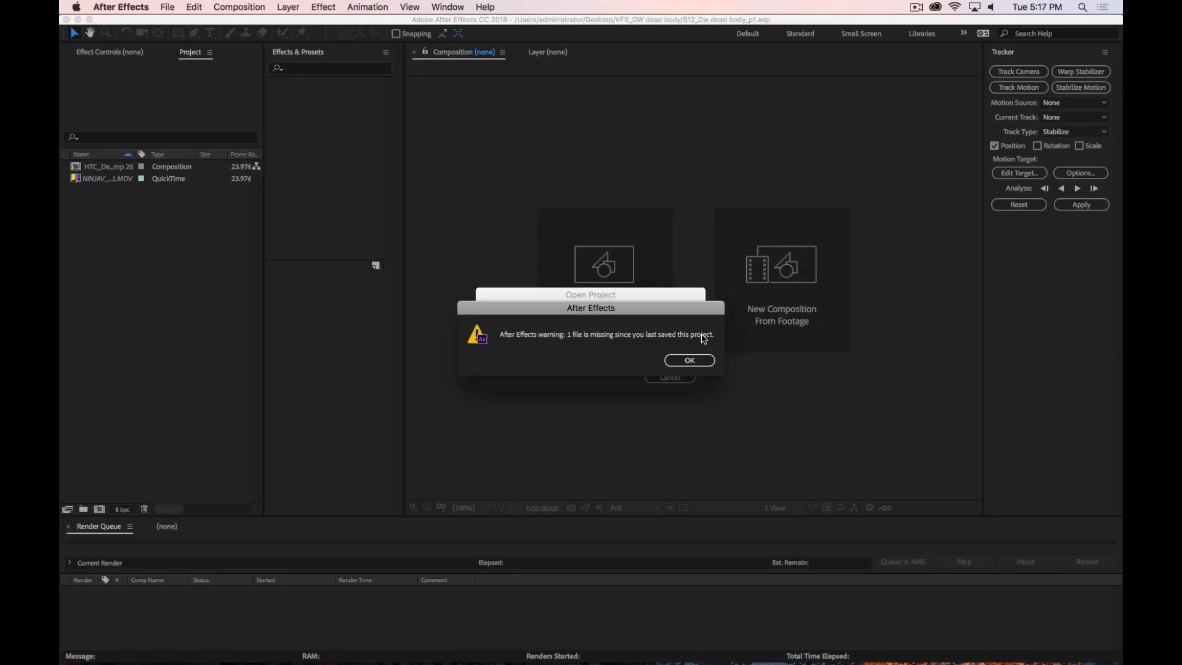
left_click(690, 360)
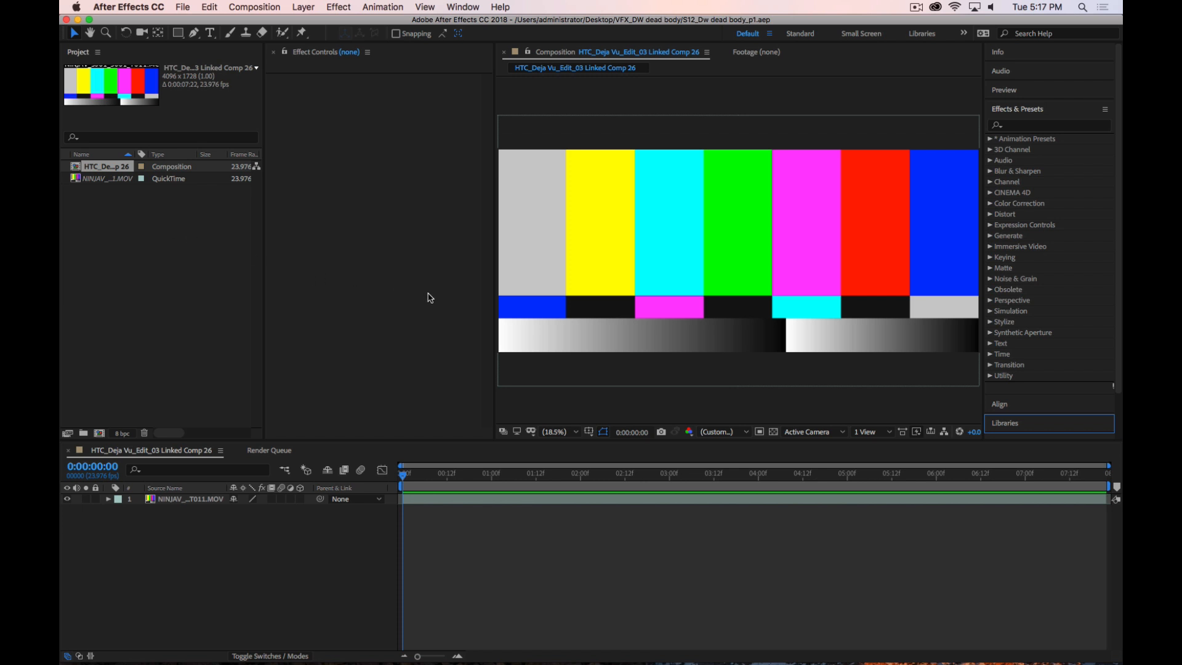
Widen the project's Name column to show full file names and select the missing NINJAV_S001_S001_T011.MOV footage
left_click(124, 183)
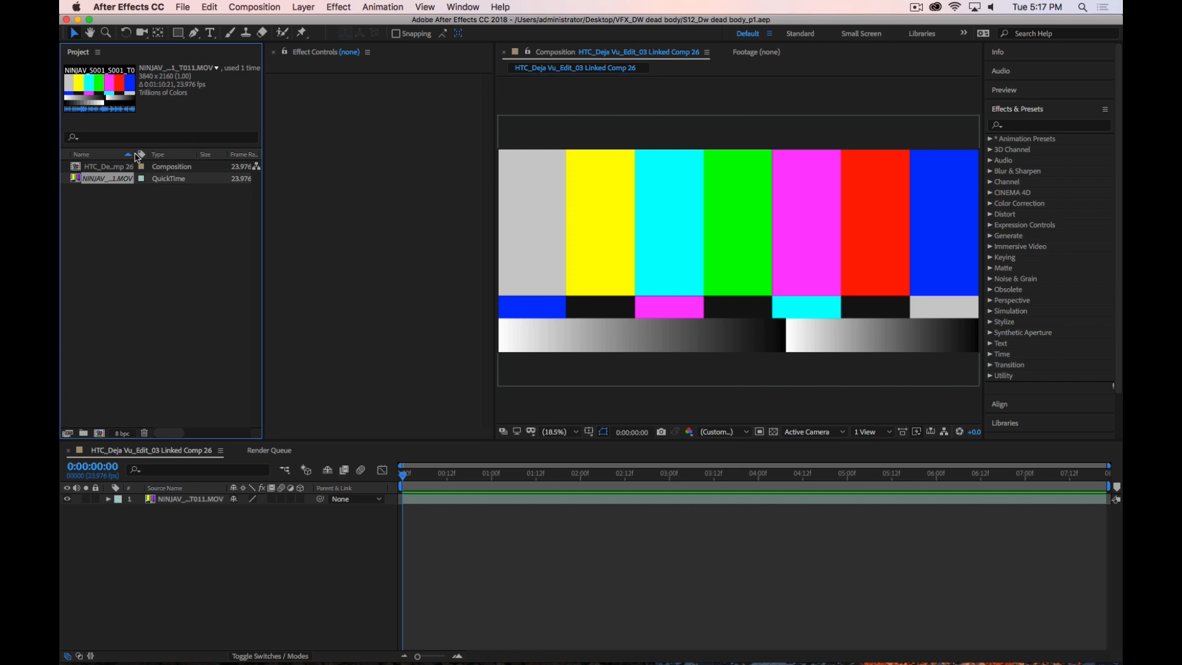
left_click_drag(136, 154, 215, 154)
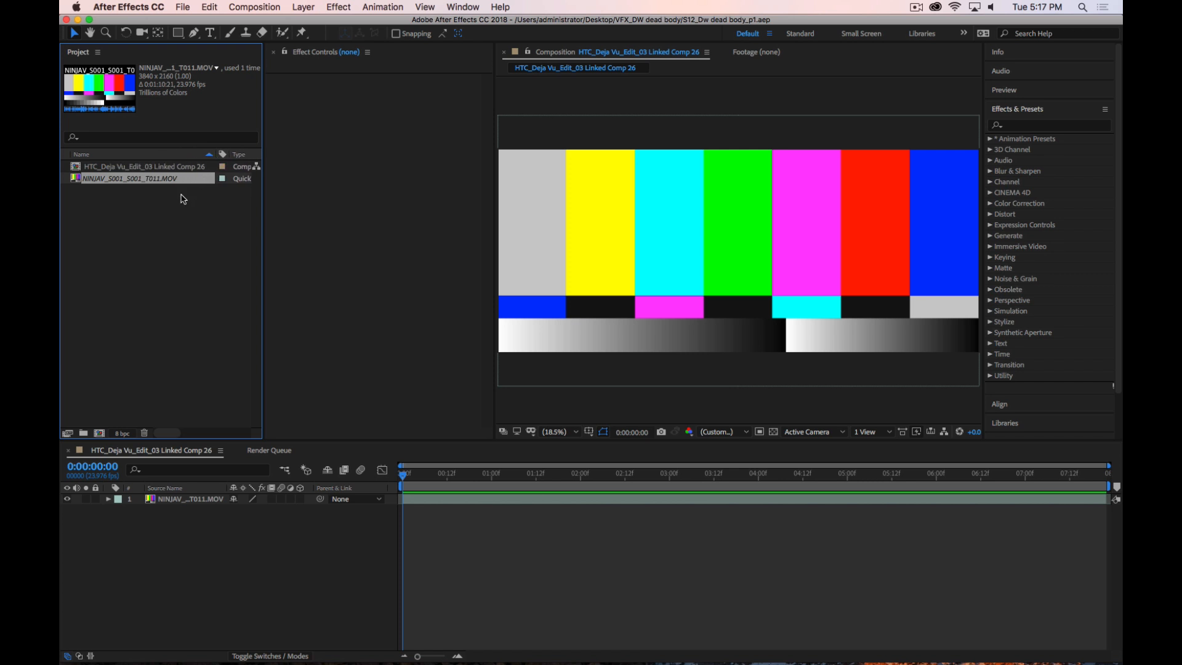
left_click(165, 223)
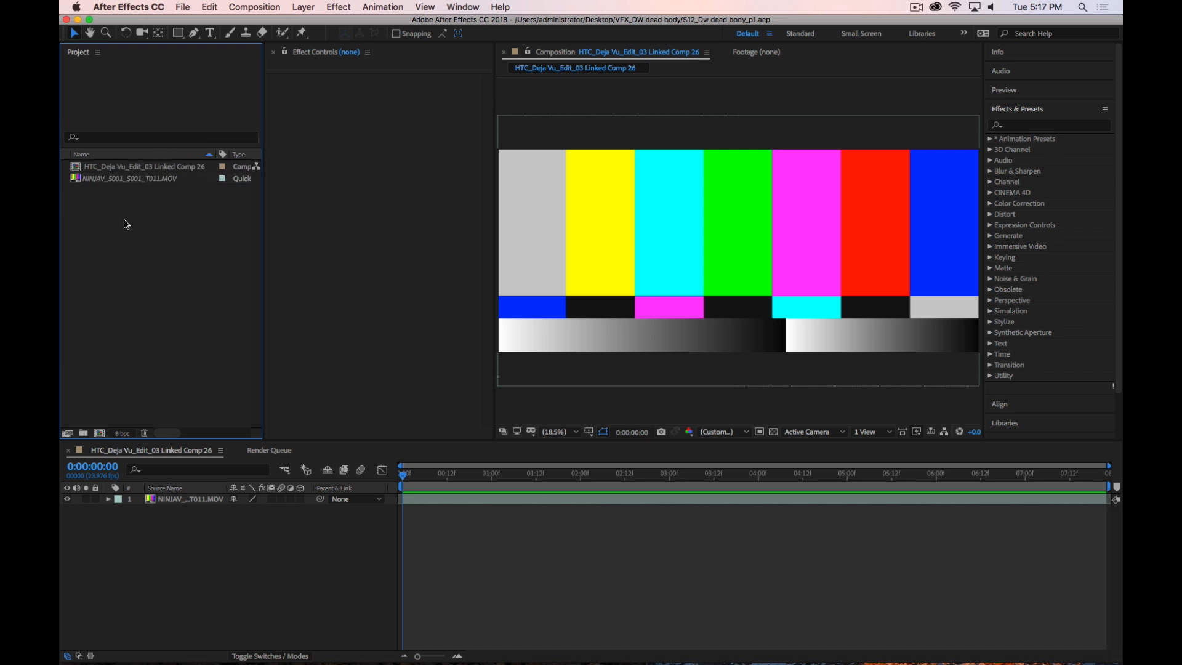
left_click(126, 179)
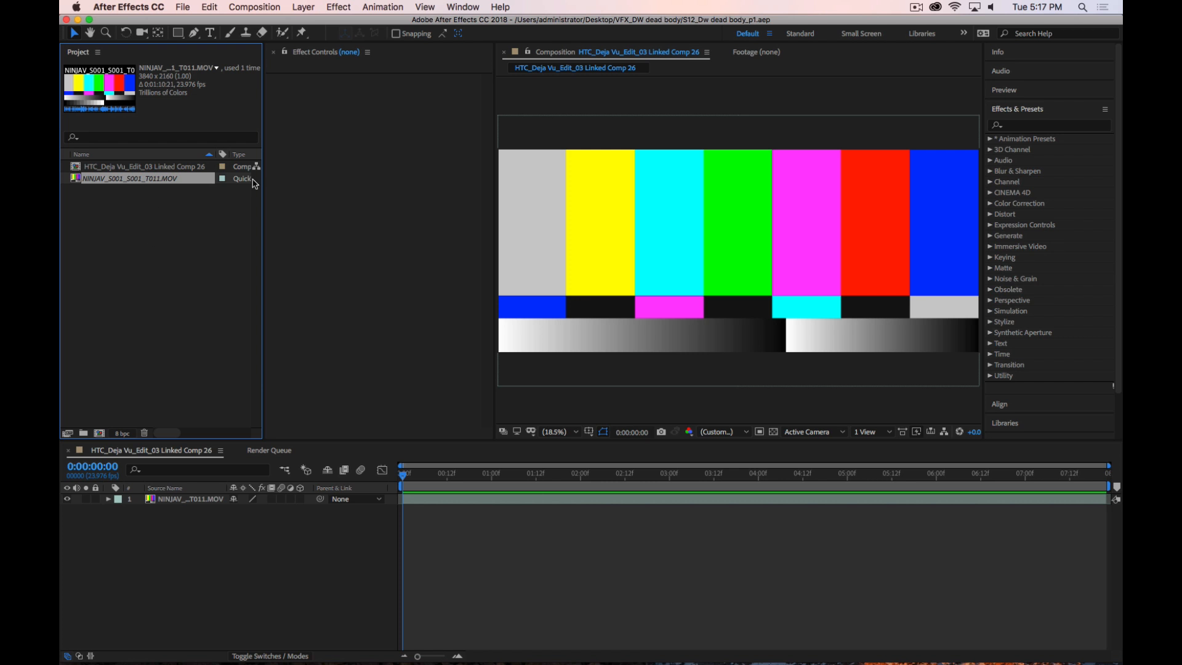
left_click(917, 7)
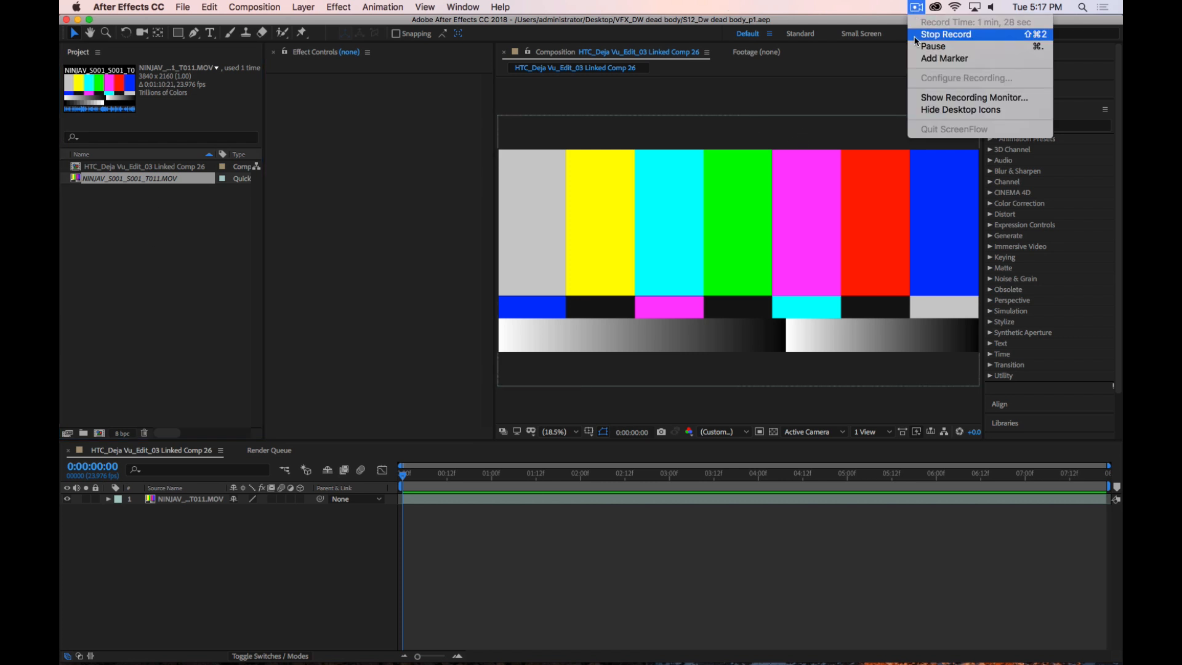
left_click(918, 47)
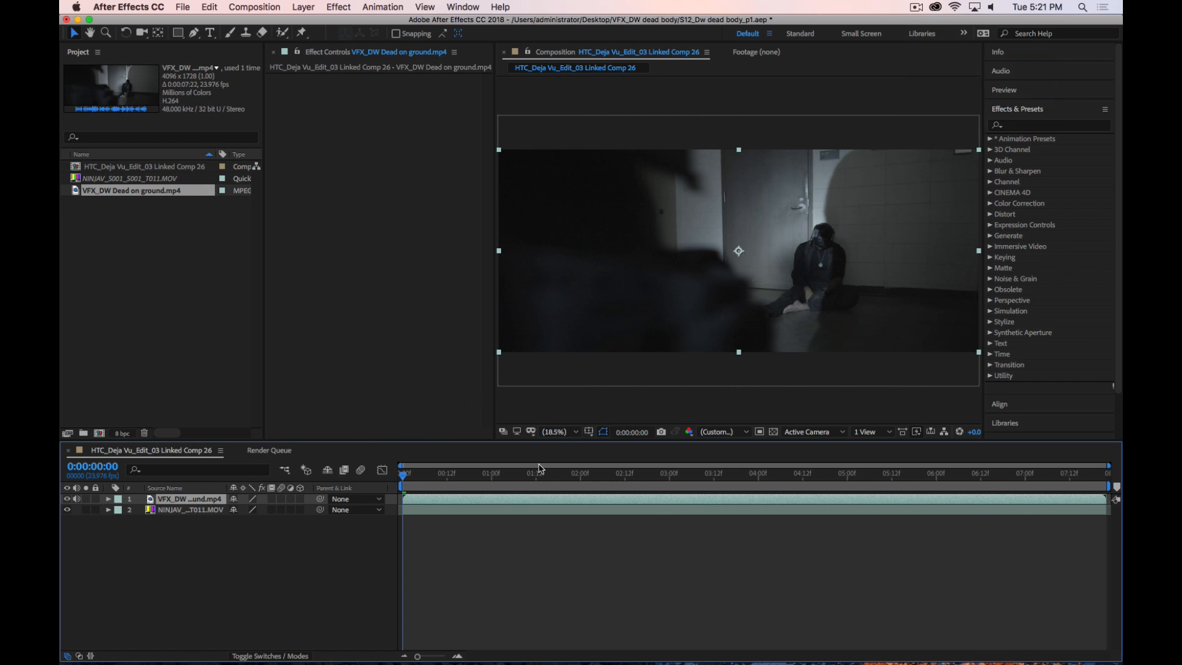
Close the Effect Controls to enlarge the composition view and move the playhead to 0:00:02:16
left_click_drag(409, 473, 355, 481)
key("super+Tab")
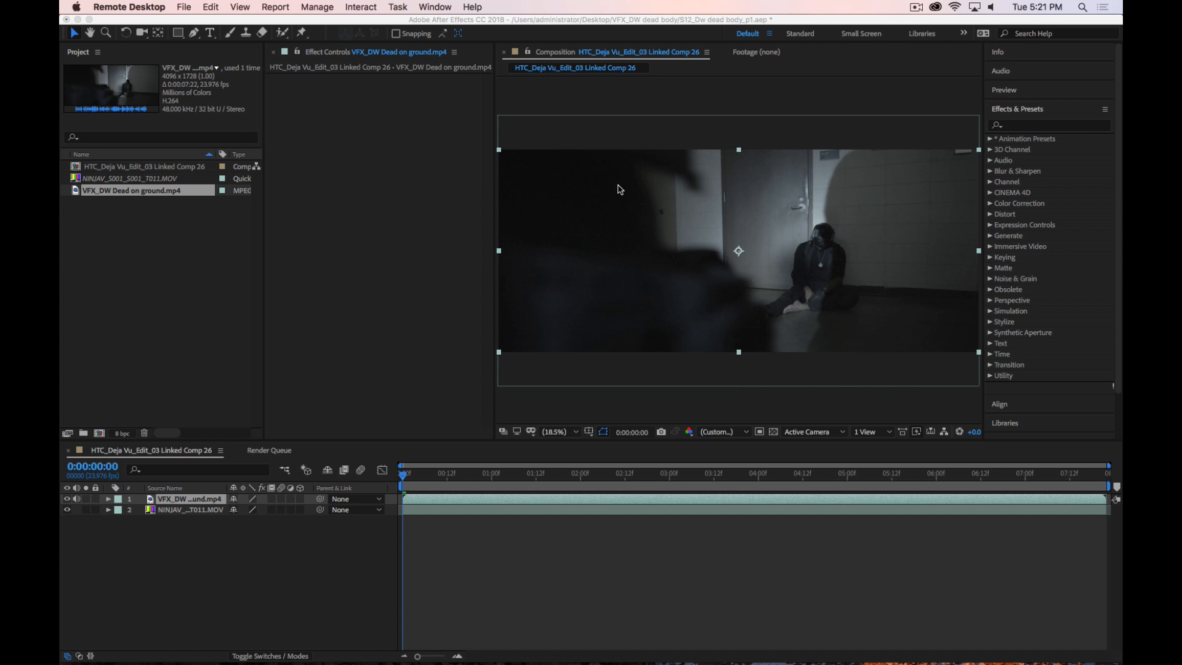
left_click(489, 56)
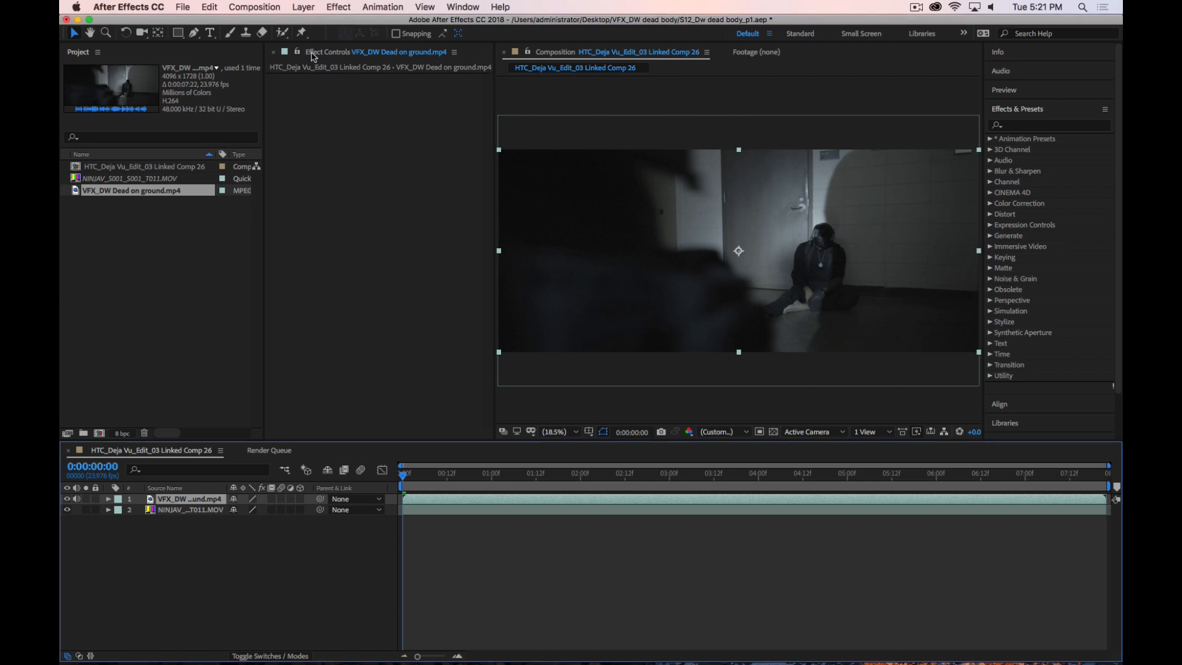
left_click(274, 52)
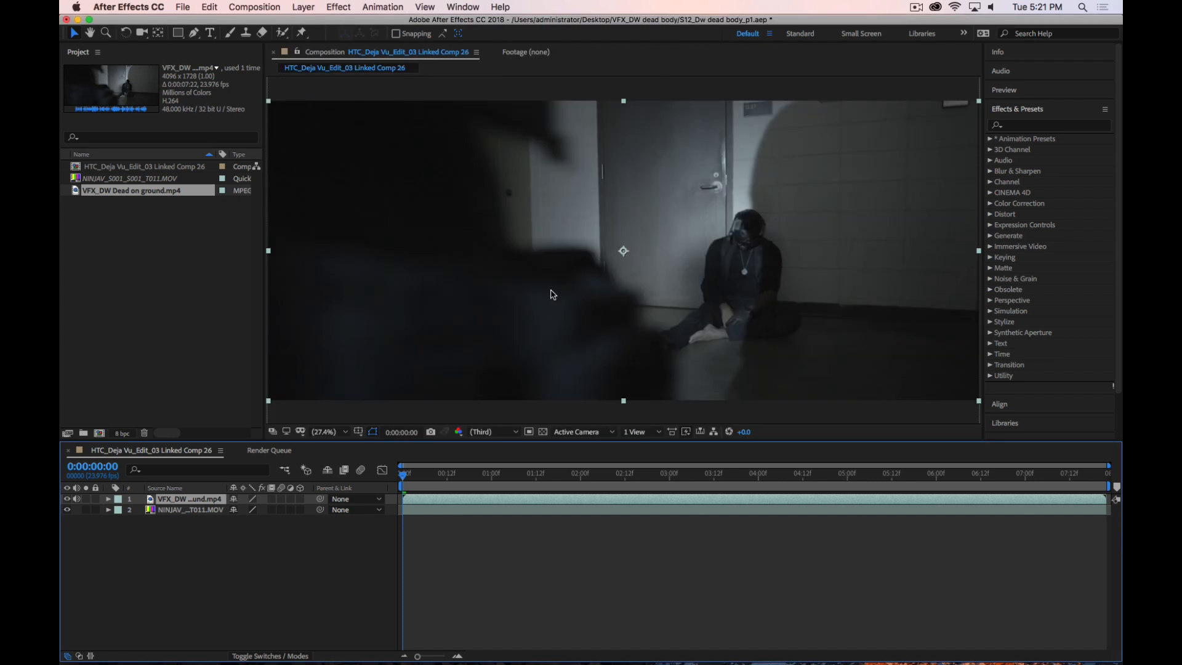
left_click_drag(405, 474, 320, 498)
left_click_drag(406, 478, 640, 479)
Switch to Chrome, move its window up on the screen and open google.com
mouse_move(487, 654)
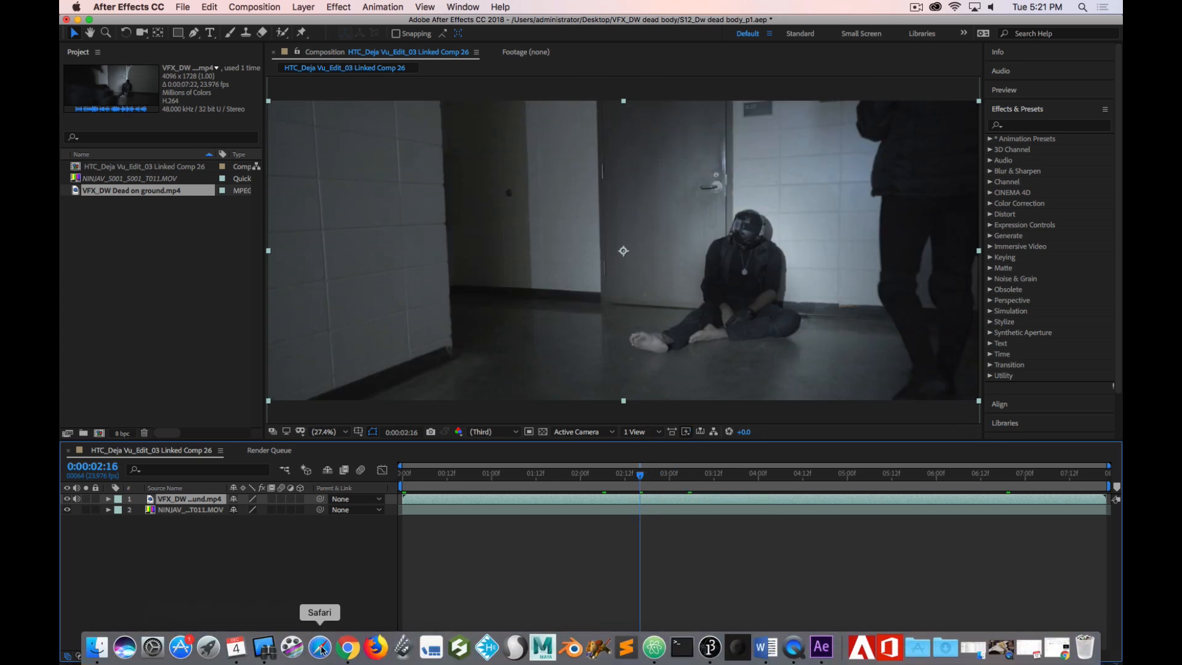
left_click(348, 648)
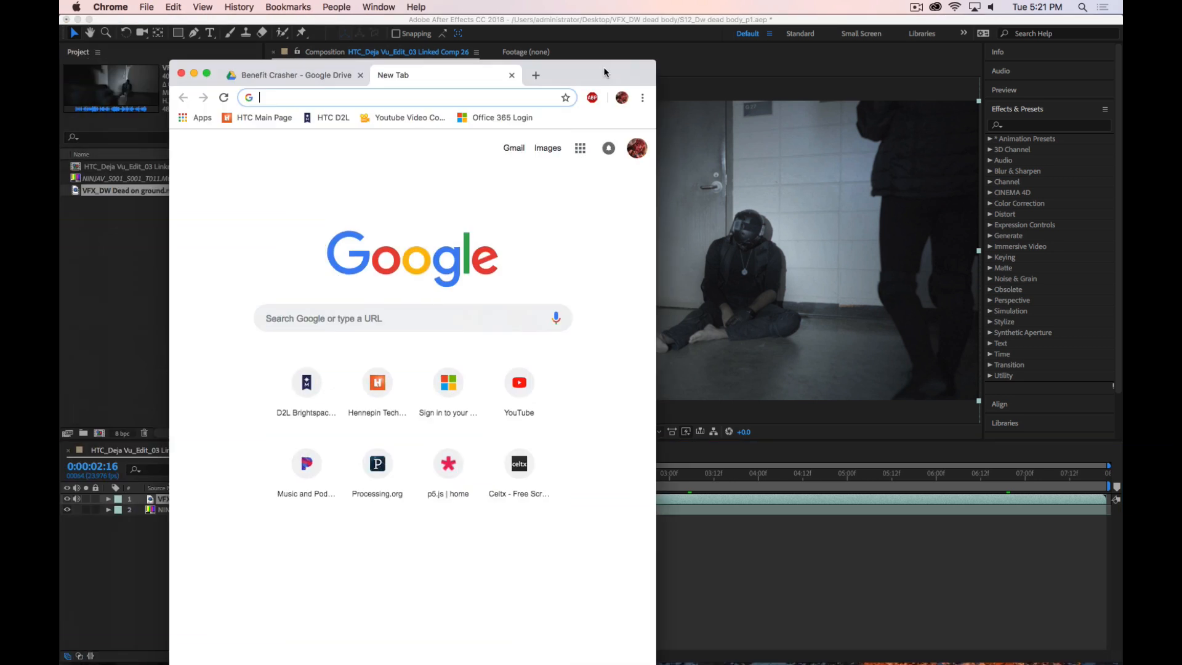
left_click_drag(604, 71, 572, 6)
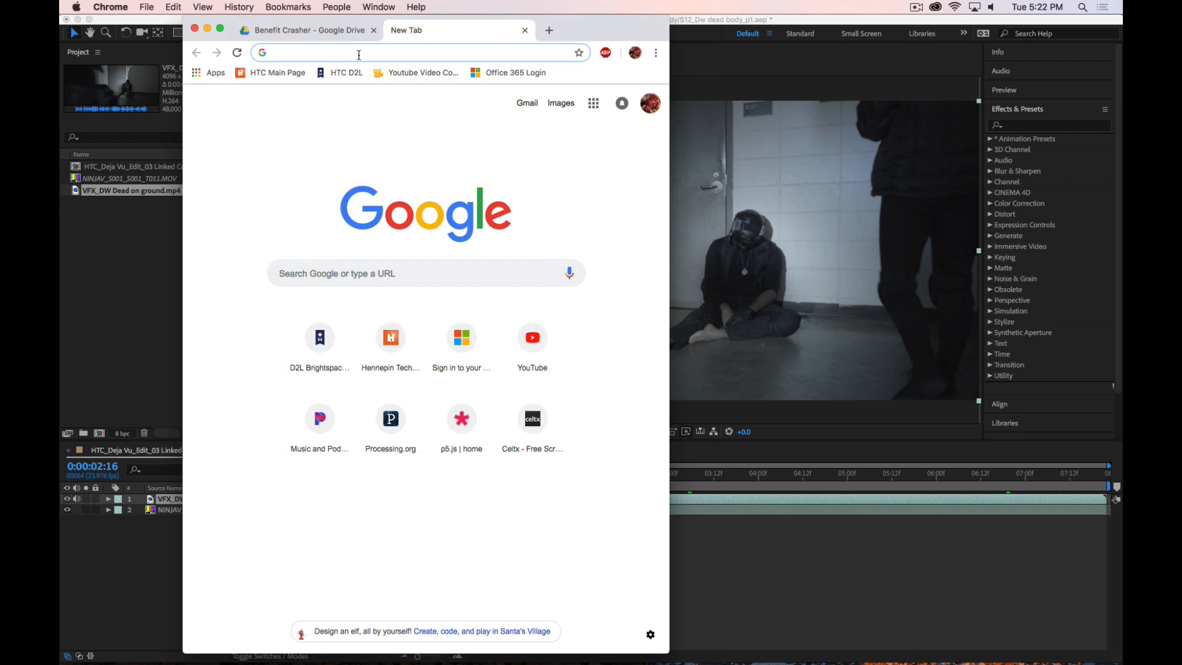
type("google")
key("Return")
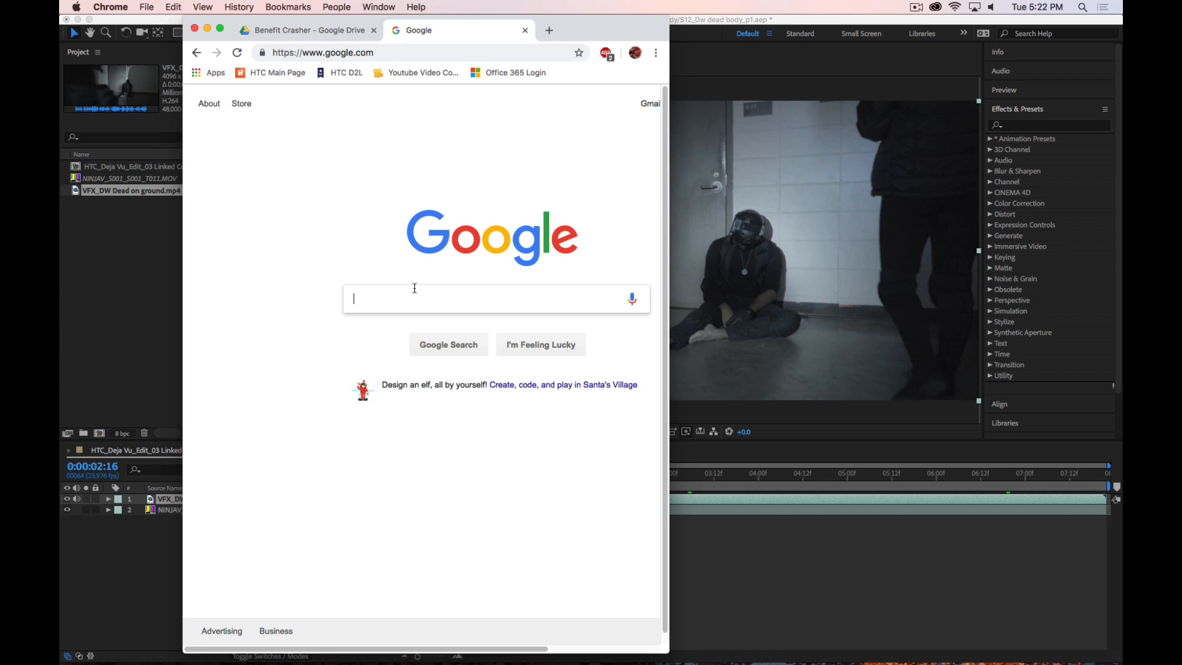
Search Google for "Blood Elements" and show the image results
type("Blood Elements for")
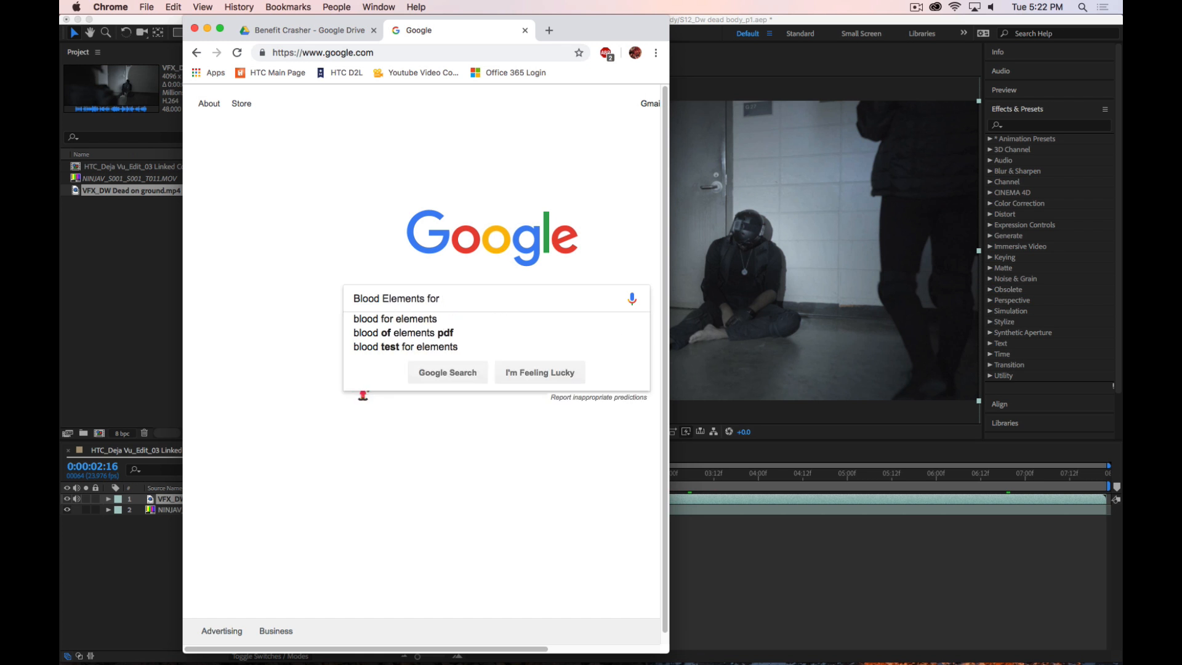
key("BackSpace")
key("BackSpace")
key("BackSpace")
key("BackSpace")
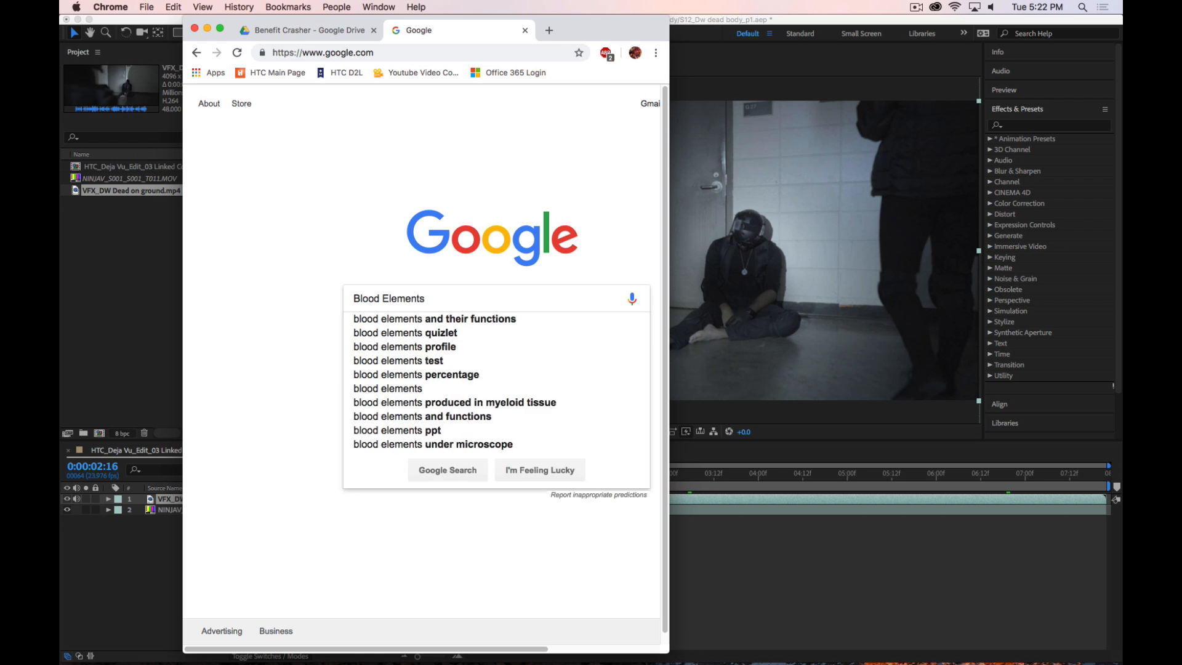
key("Return")
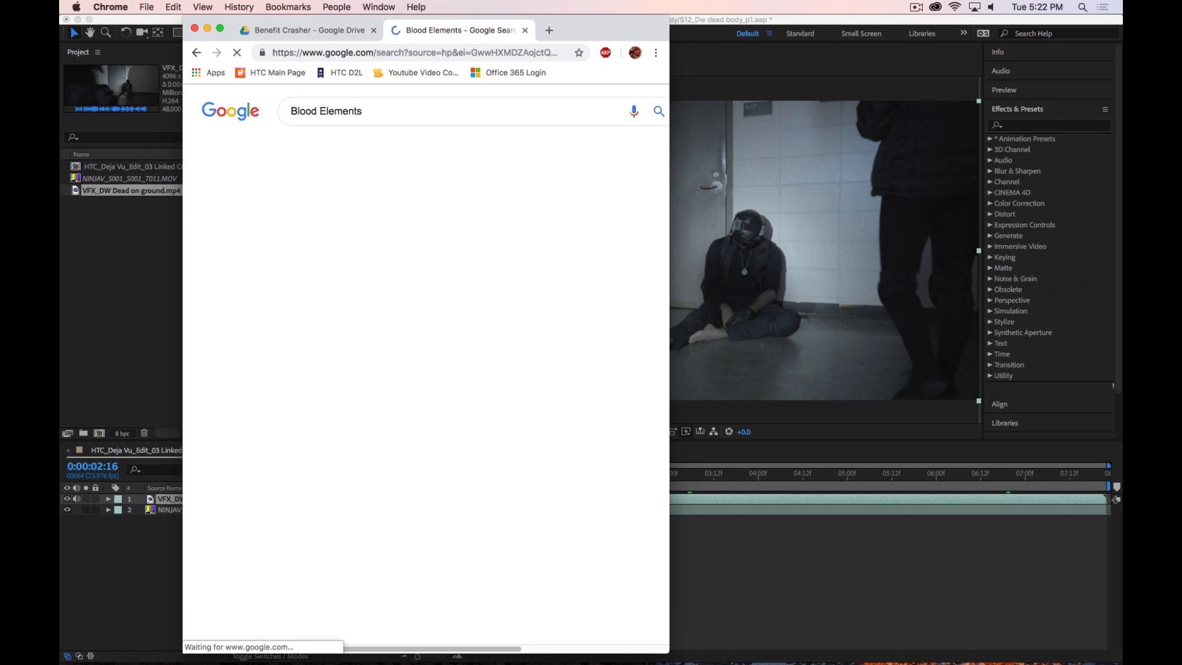
left_click(334, 148)
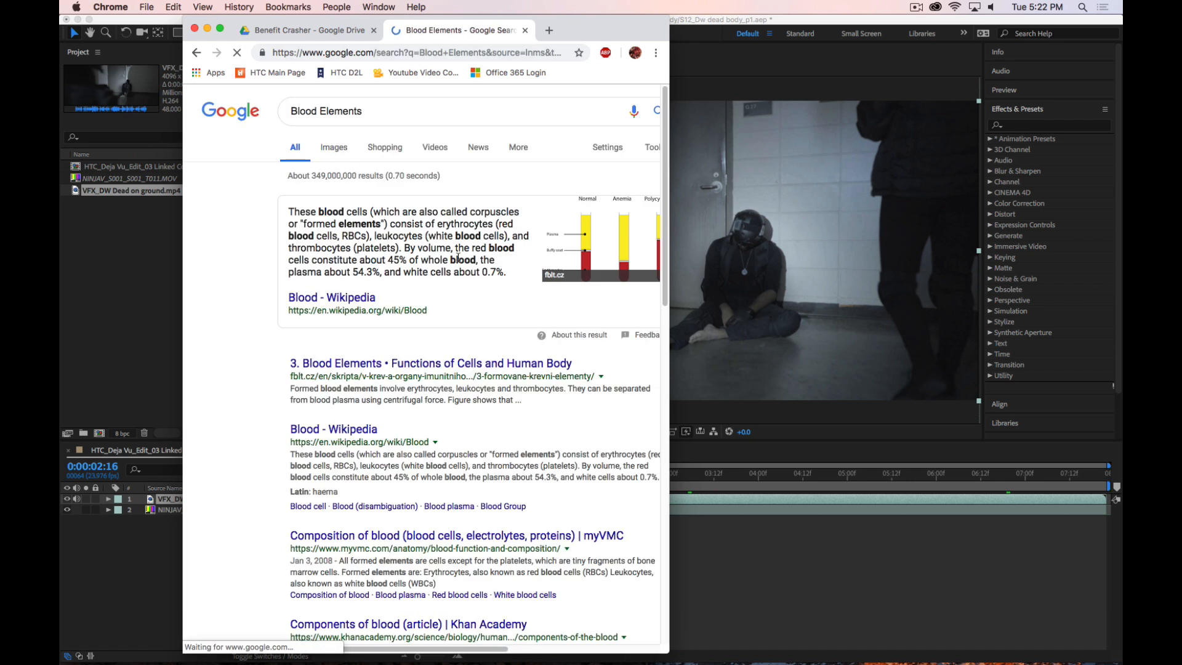
Refine the image search to "Blood Elements VFX"
left_click(382, 124)
type("VFX")
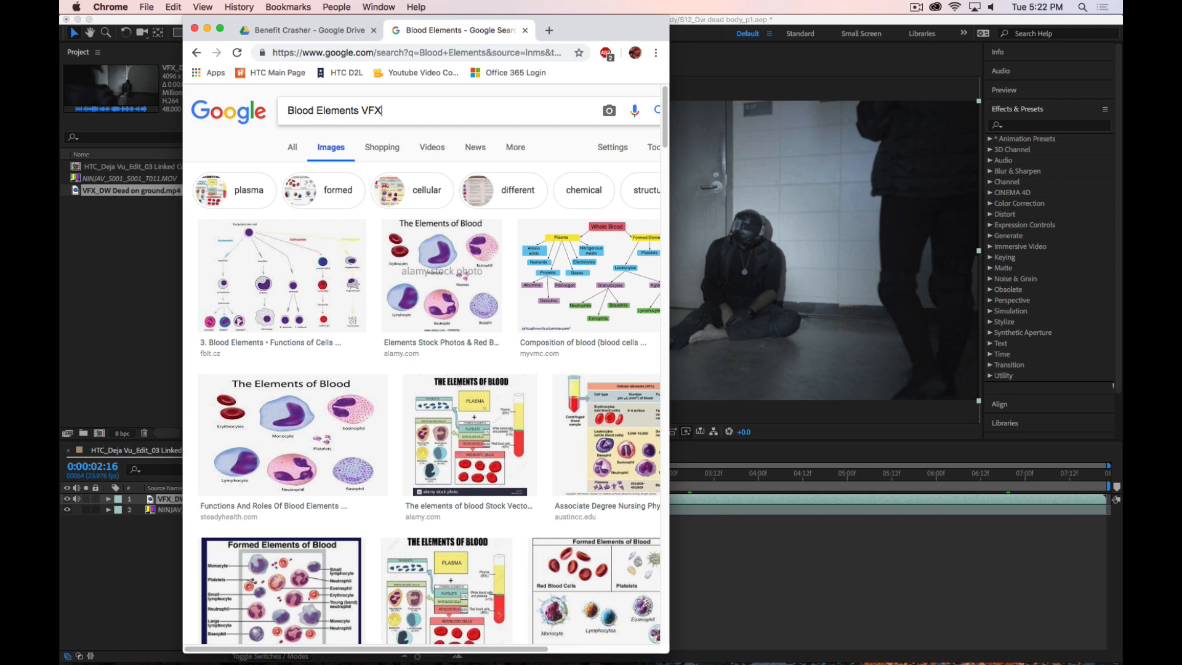
key("Return")
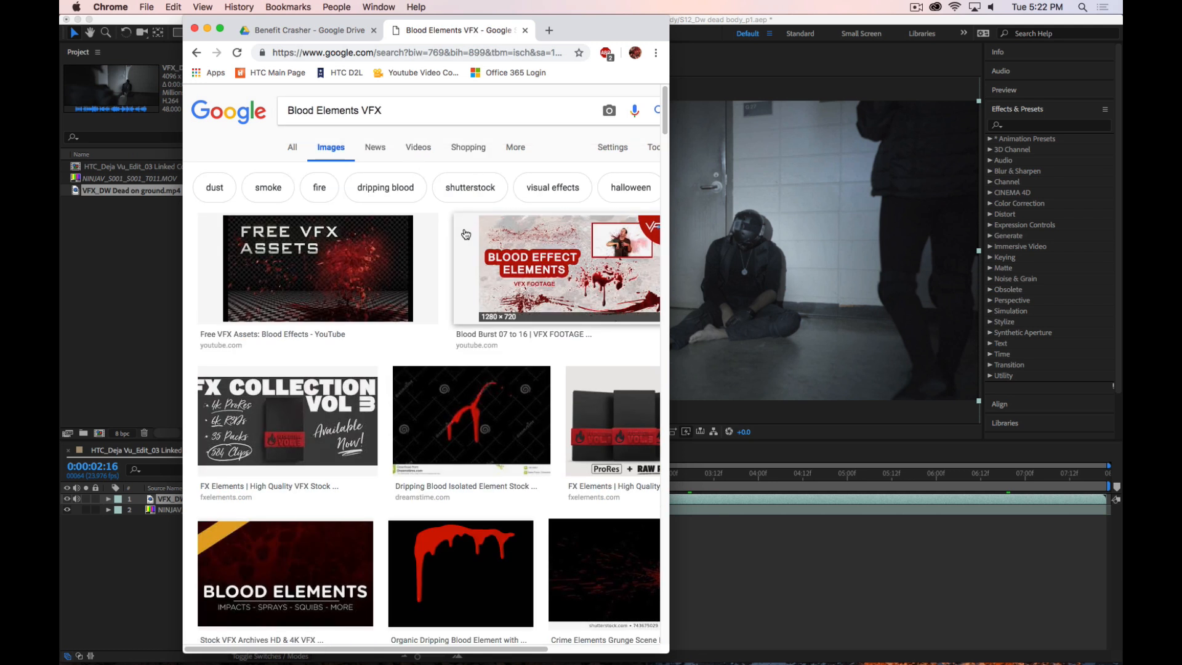
Widen the browser window and examine the "Blood Elements VFX" image results for usable blood footage
scroll(457, 295, "down", 3)
scroll(458, 295, "down", 10)
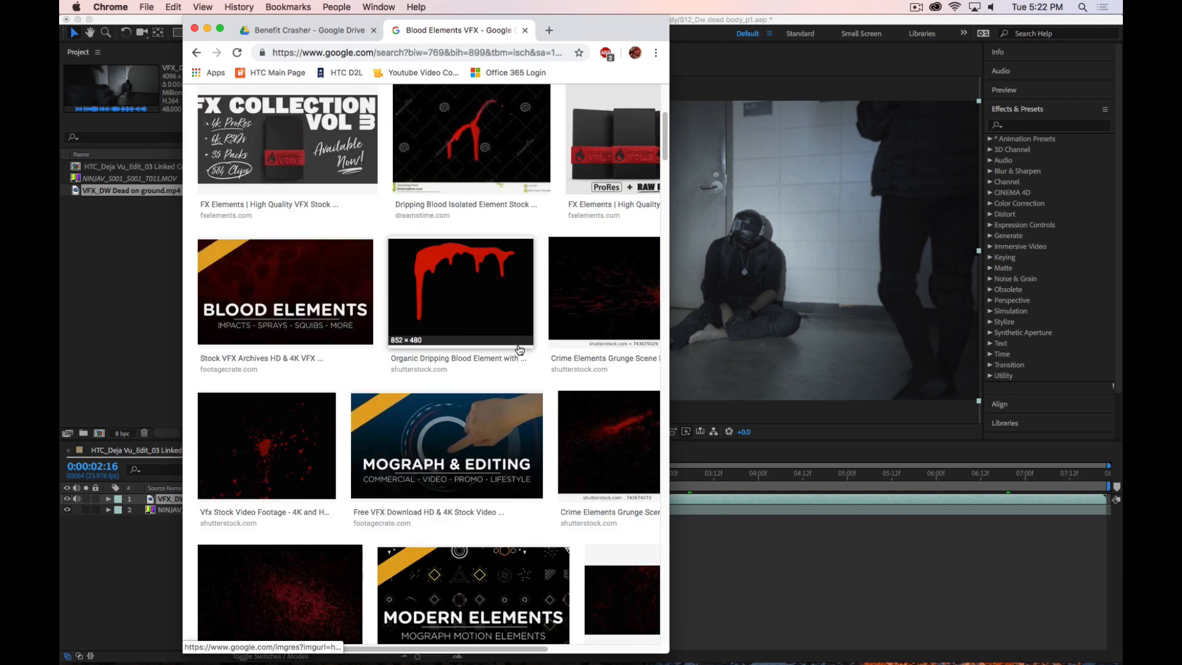
scroll(579, 341, "down", 7)
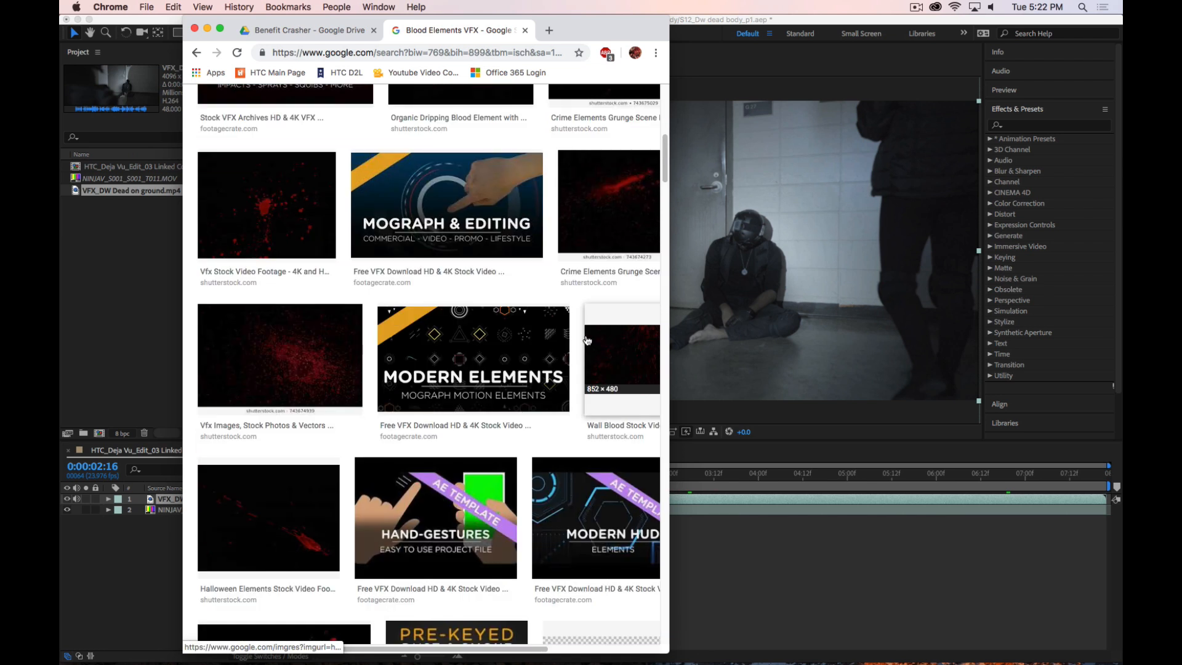
scroll(582, 341, "down", 6)
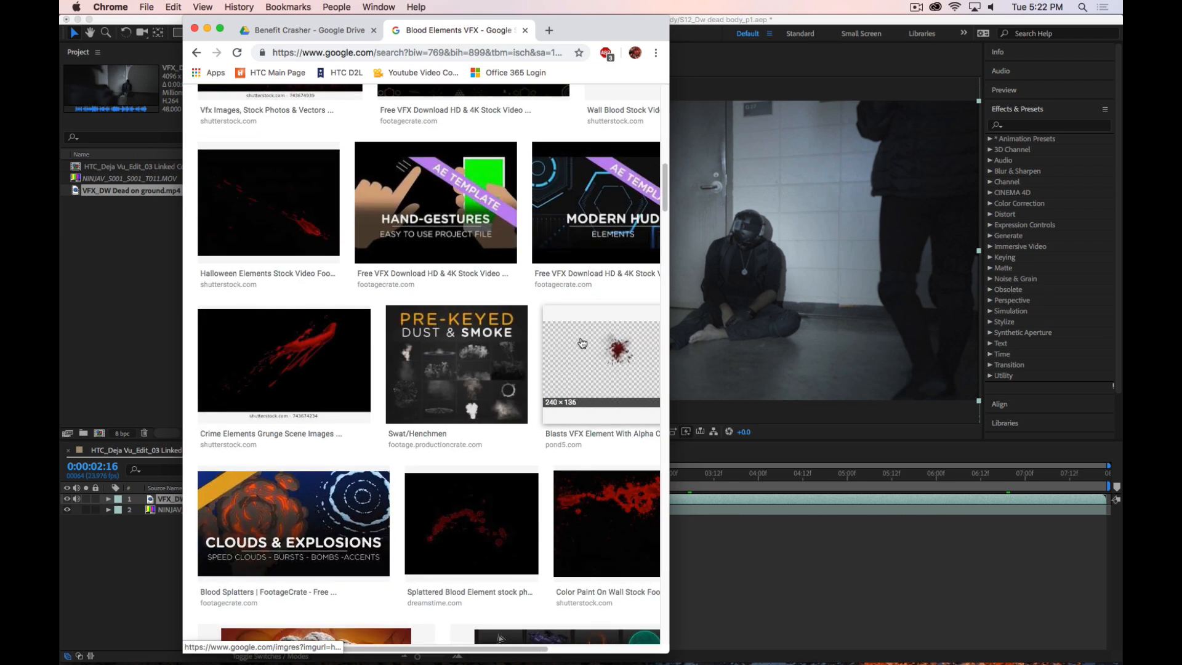
left_click_drag(669, 388, 856, 388)
scroll(425, 369, "down", 5)
scroll(434, 397, "down", 5)
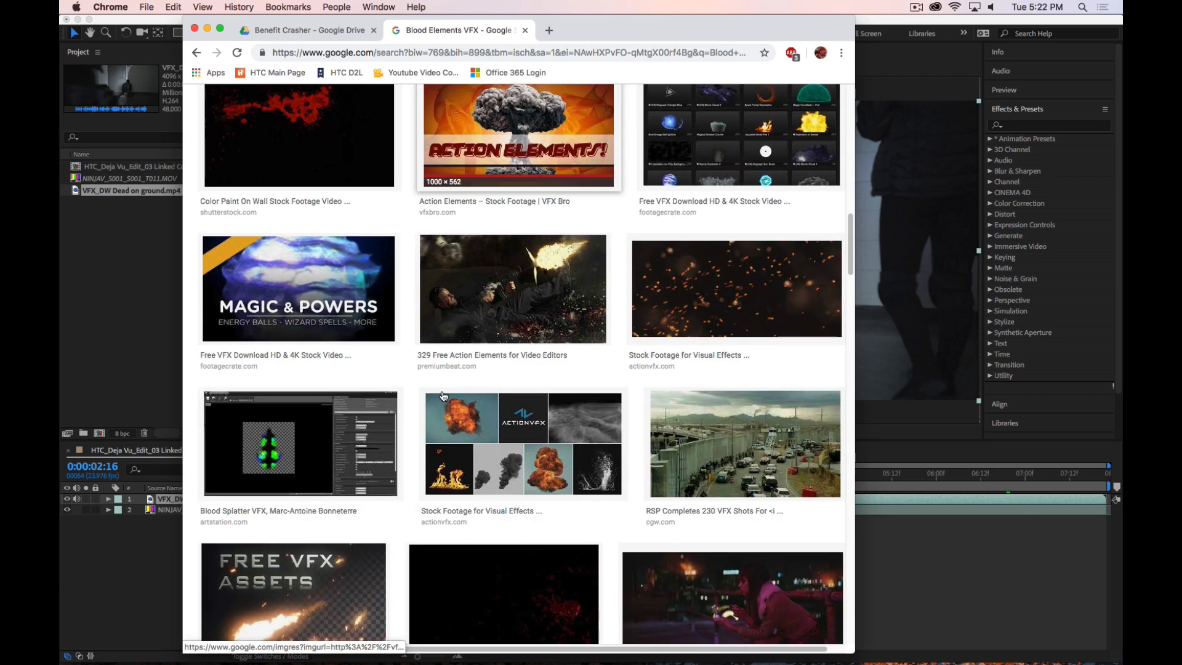
scroll(441, 391, "down", 8)
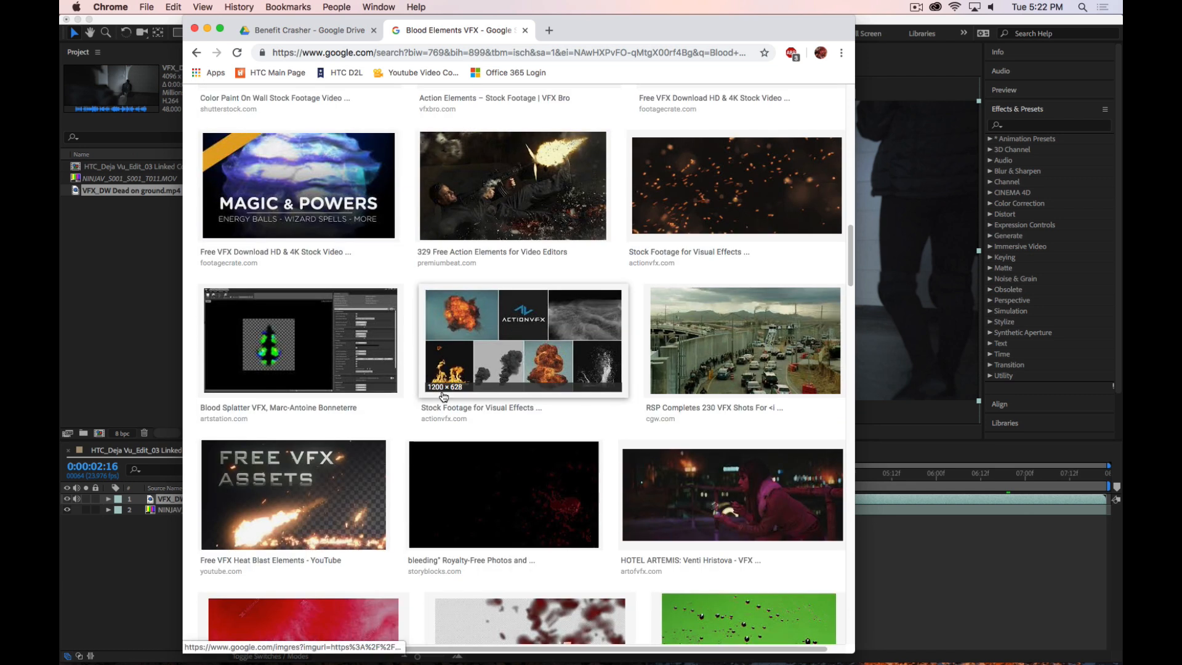
scroll(446, 386, "up", 7)
scroll(447, 388, "up", 10)
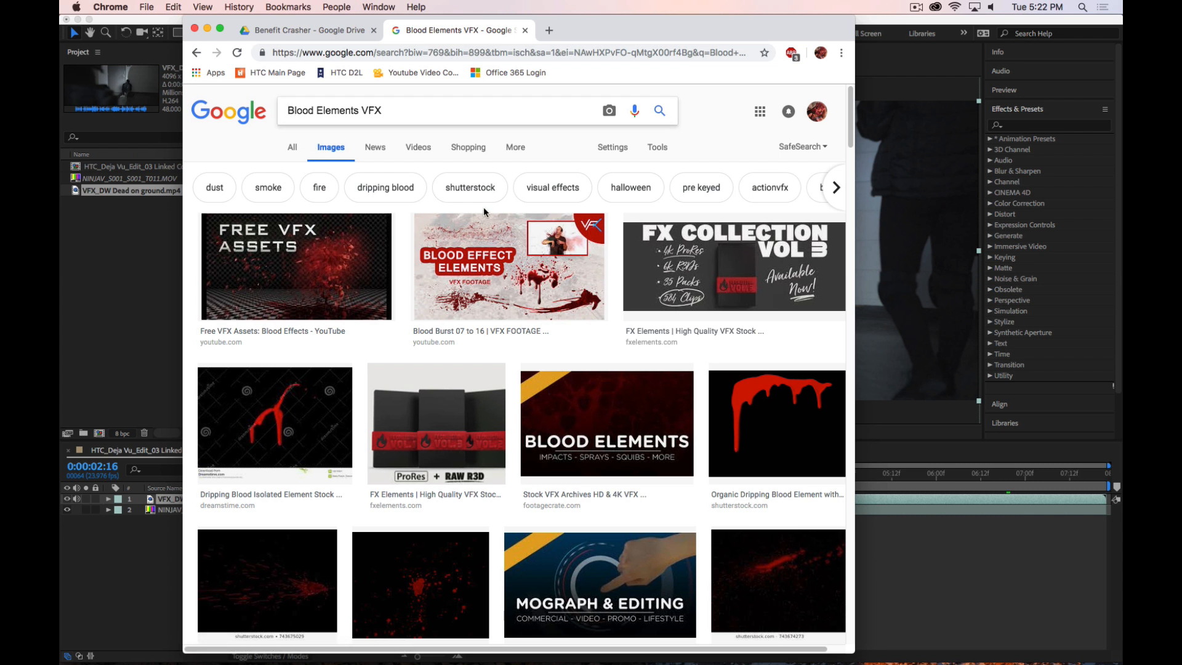
Refine the image search to "Free Blood Elements VFX" and look through the results
type("Free")
key("Return")
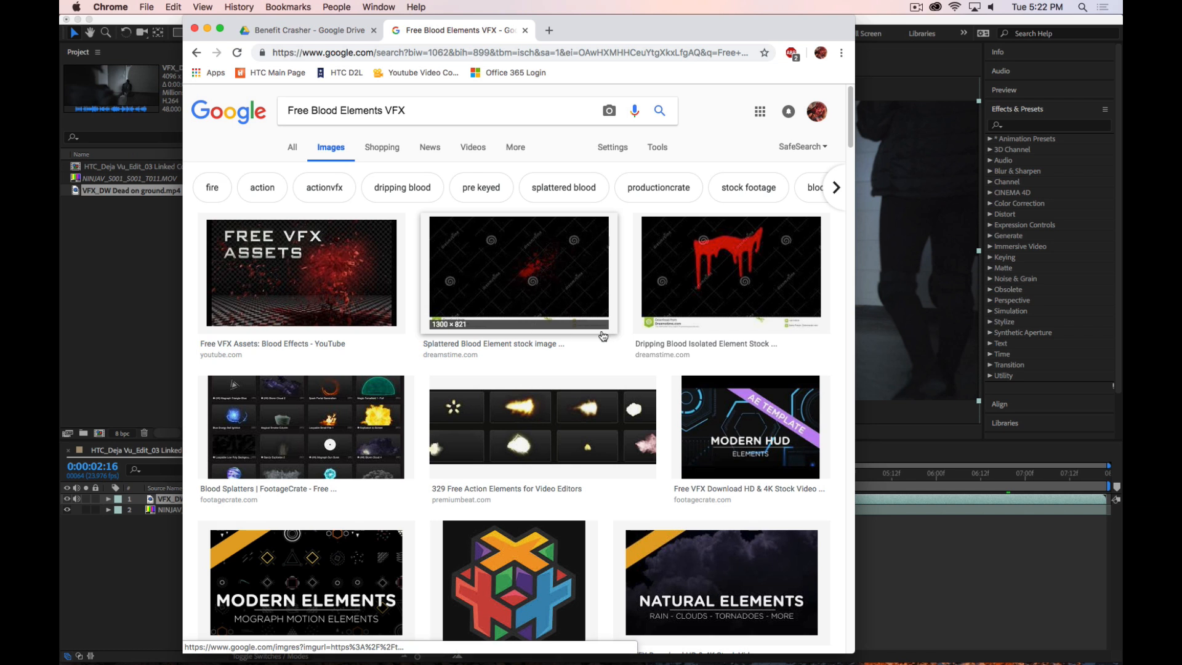
scroll(527, 345, "down", 2)
scroll(527, 351, "down", 7)
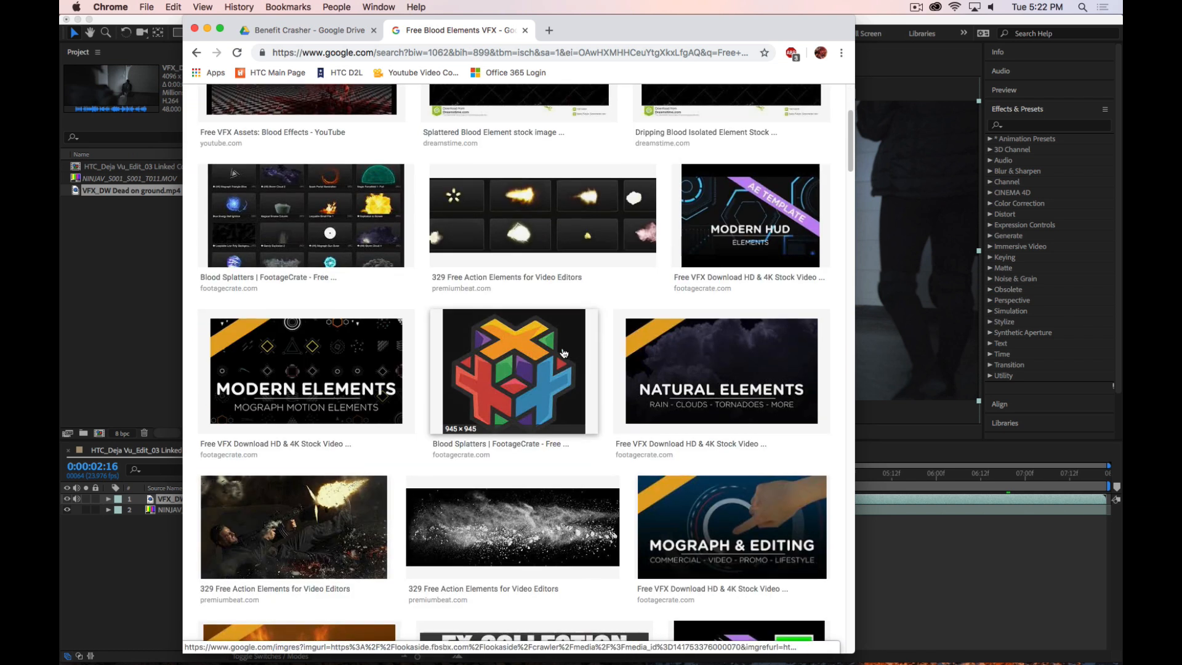
scroll(567, 363, "down", 1)
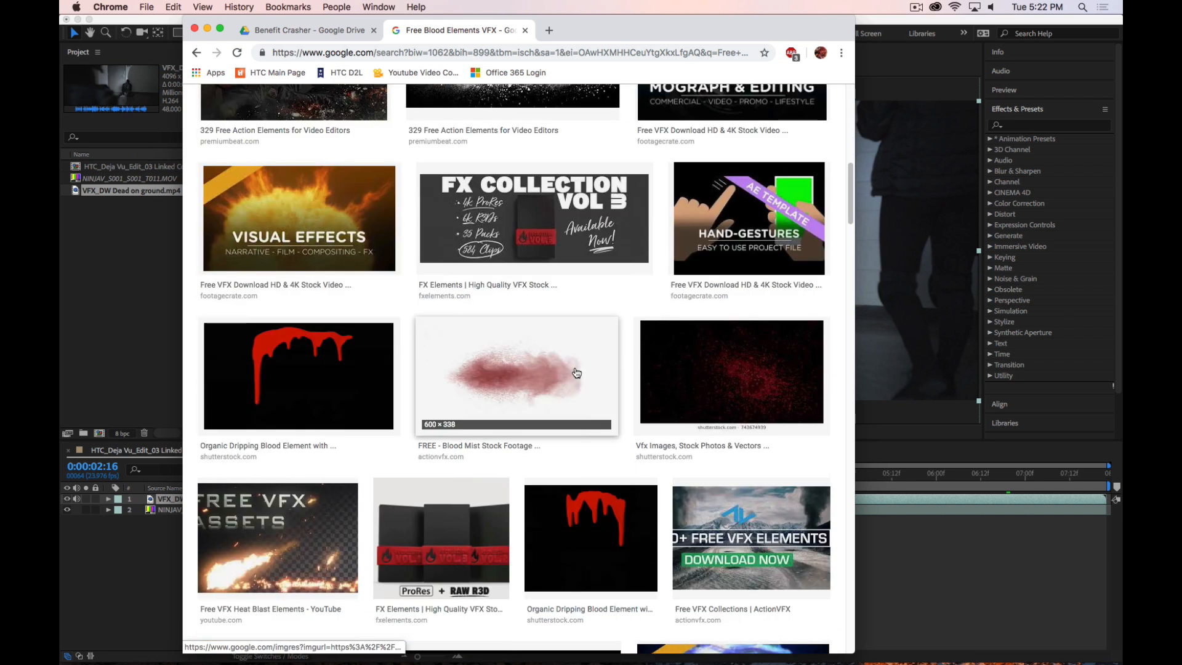
Finish looking through the current image results and change the search to "Free Blood Pools VFX"
scroll(592, 365, "down", 1)
scroll(592, 365, "down", 2)
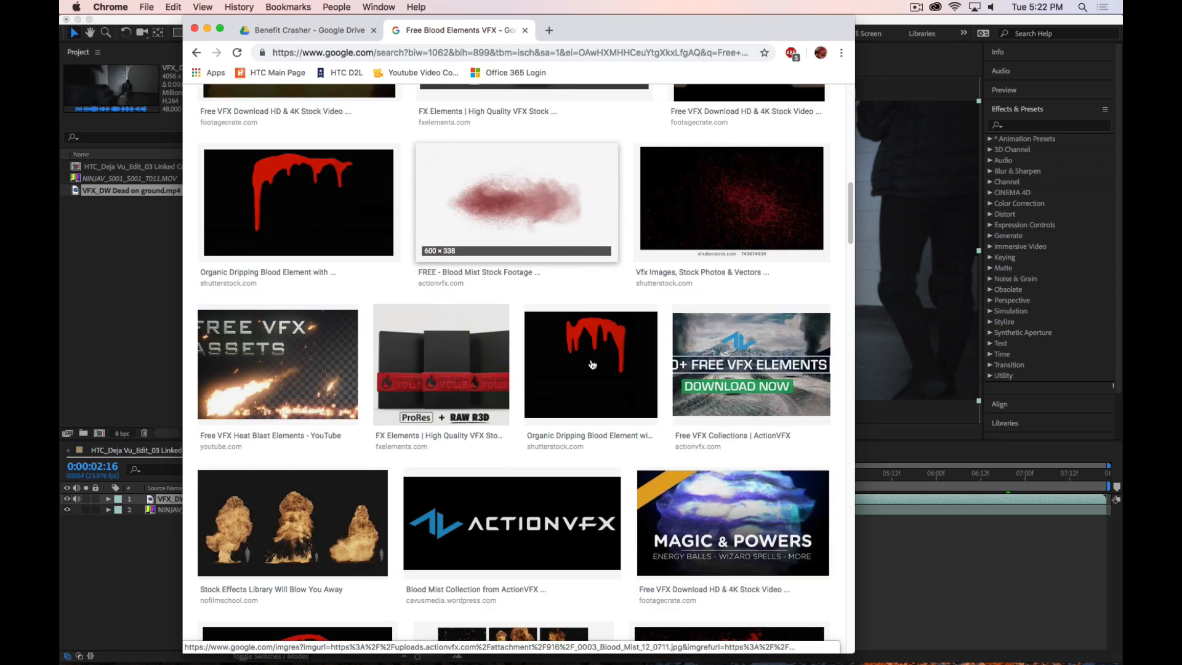
scroll(591, 364, "up", 9)
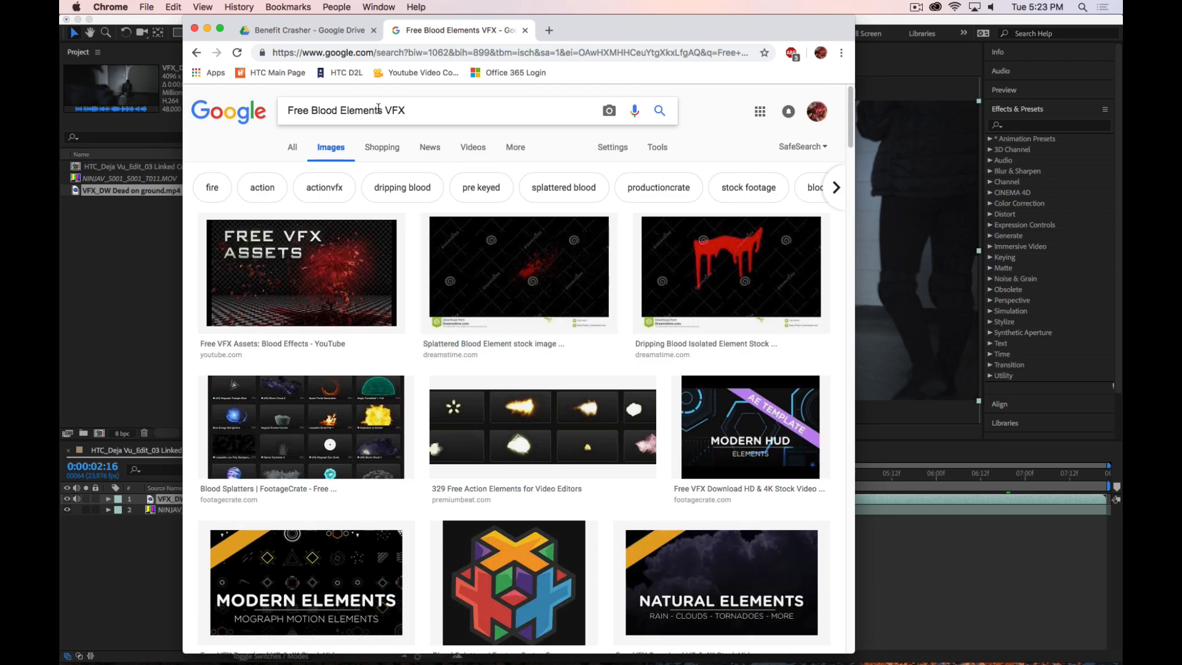
left_click_drag(366, 110, 340, 110)
type("Pools")
key("Return")
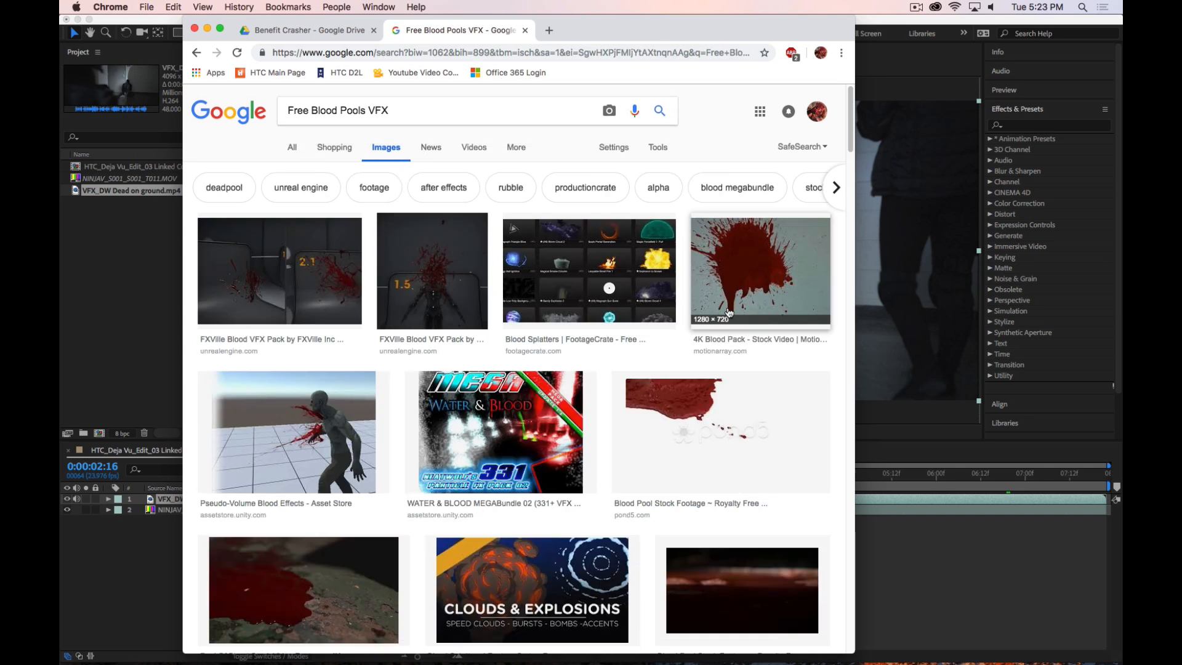
Examine the "Free Blood Pools VFX" image results for blood footage suitable for compositing, and return to the first results
scroll(768, 394, "down", 5)
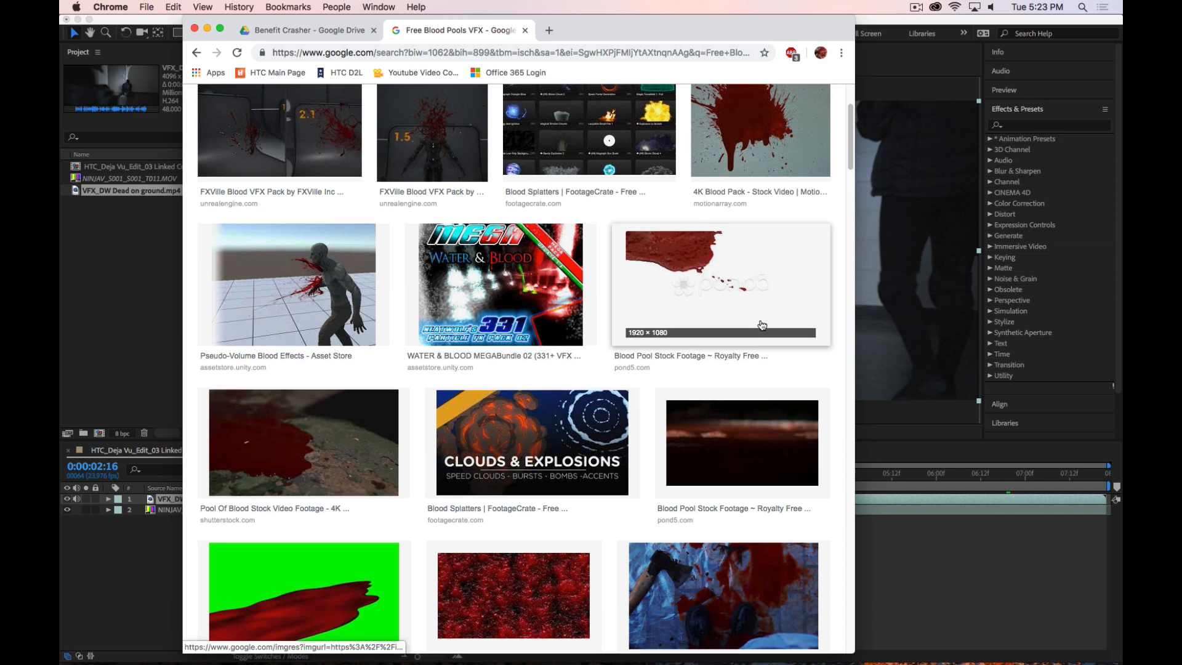
scroll(762, 325, "down", 5)
scroll(592, 336, "down", 3)
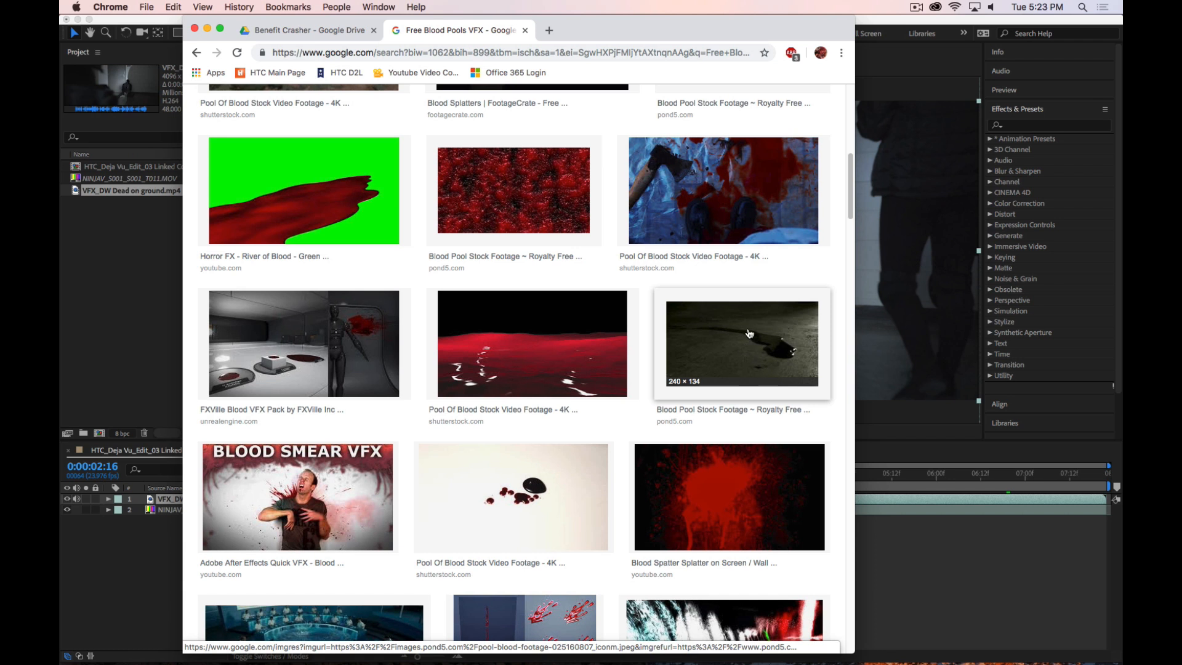
scroll(717, 397, "down", 5)
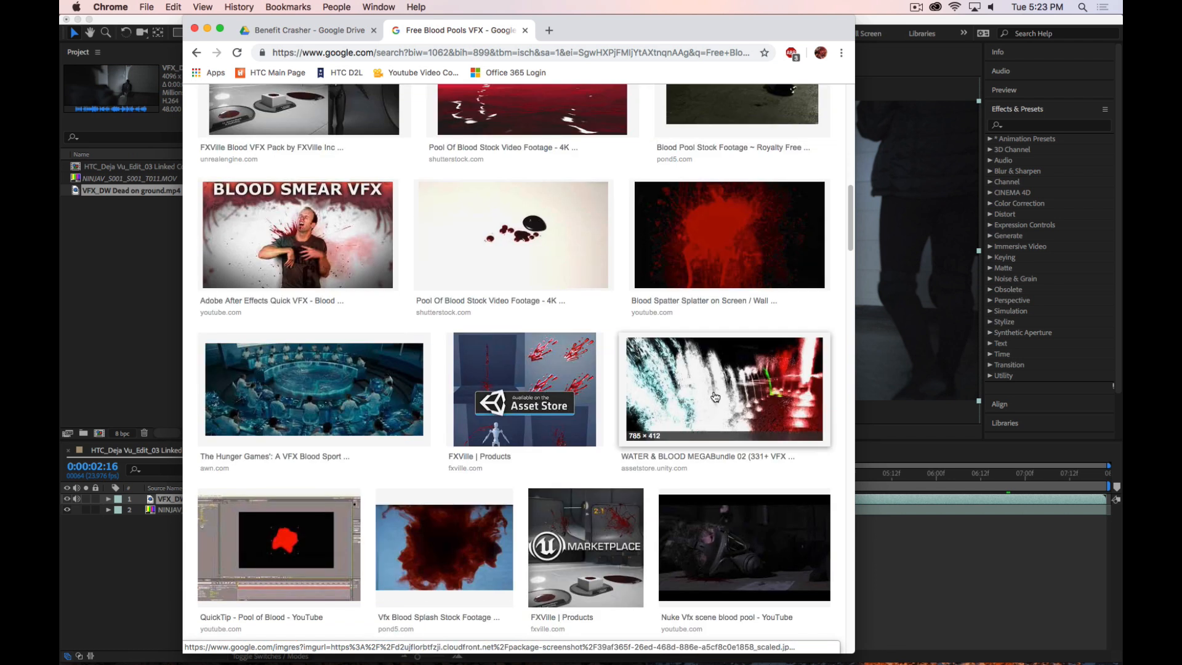
scroll(727, 399, "down", 4)
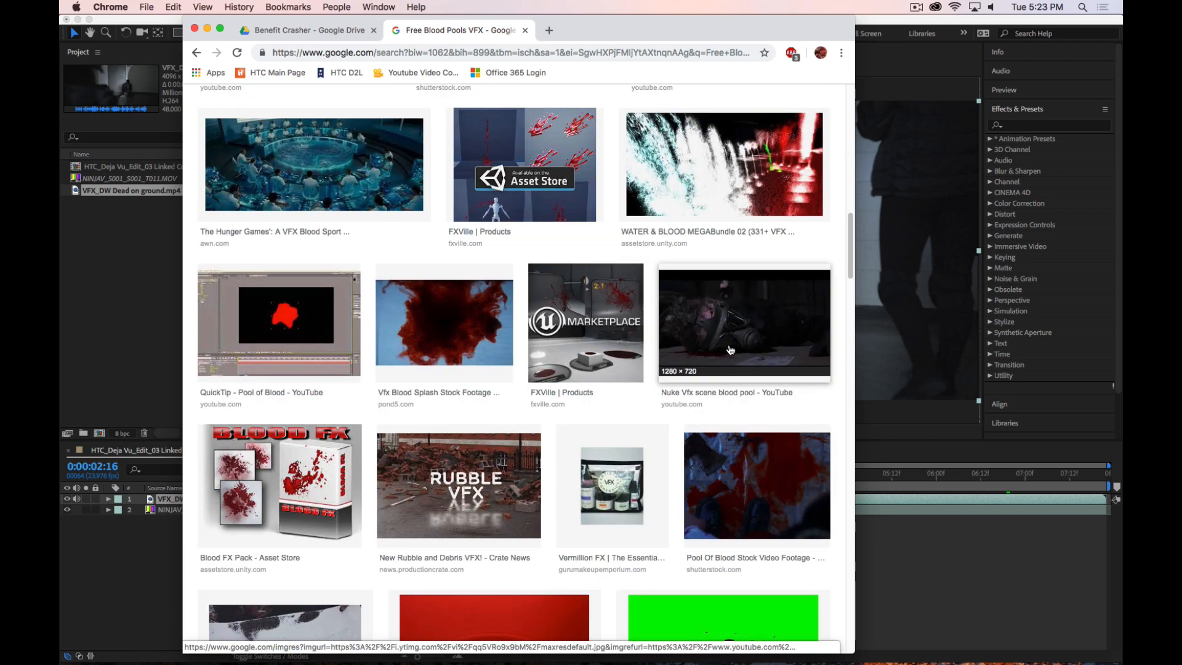
scroll(730, 350, "down", 5)
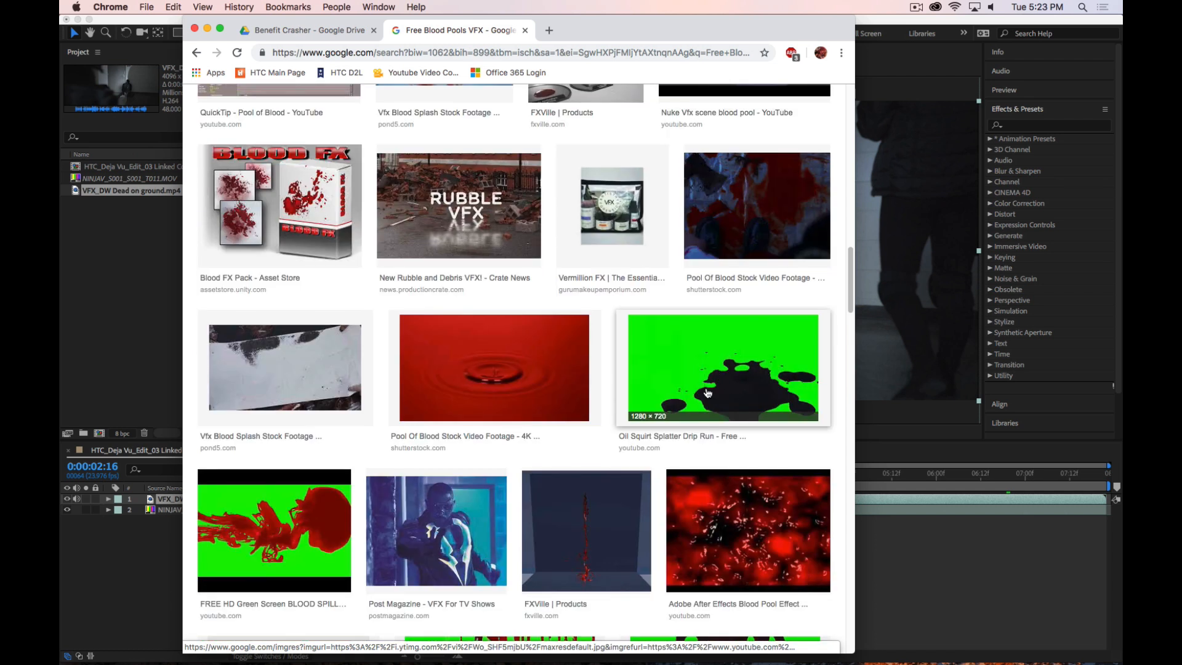
scroll(732, 387, "down", 10)
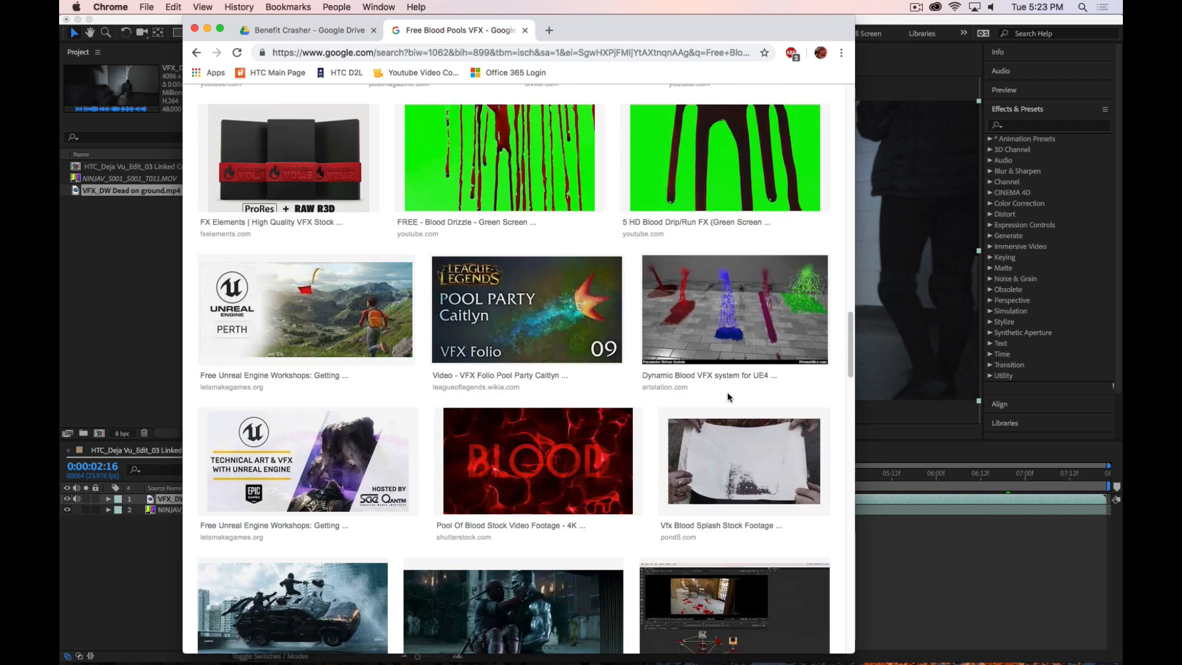
scroll(727, 393, "down", 6)
scroll(727, 403, "down", 6)
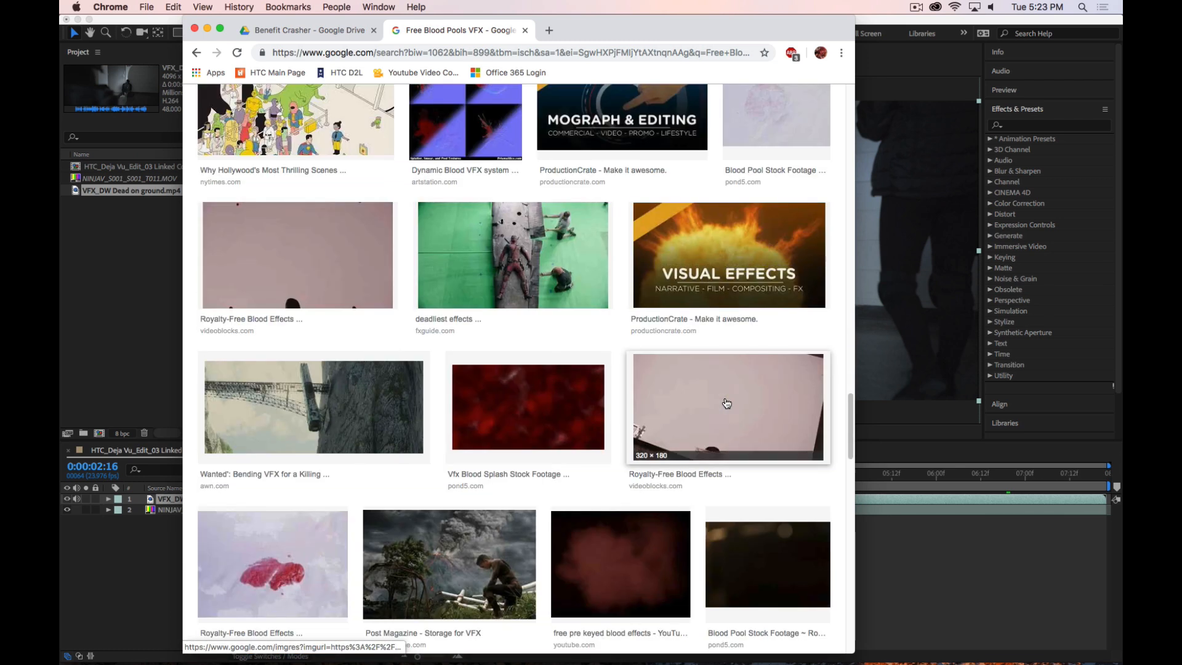
scroll(727, 403, "down", 5)
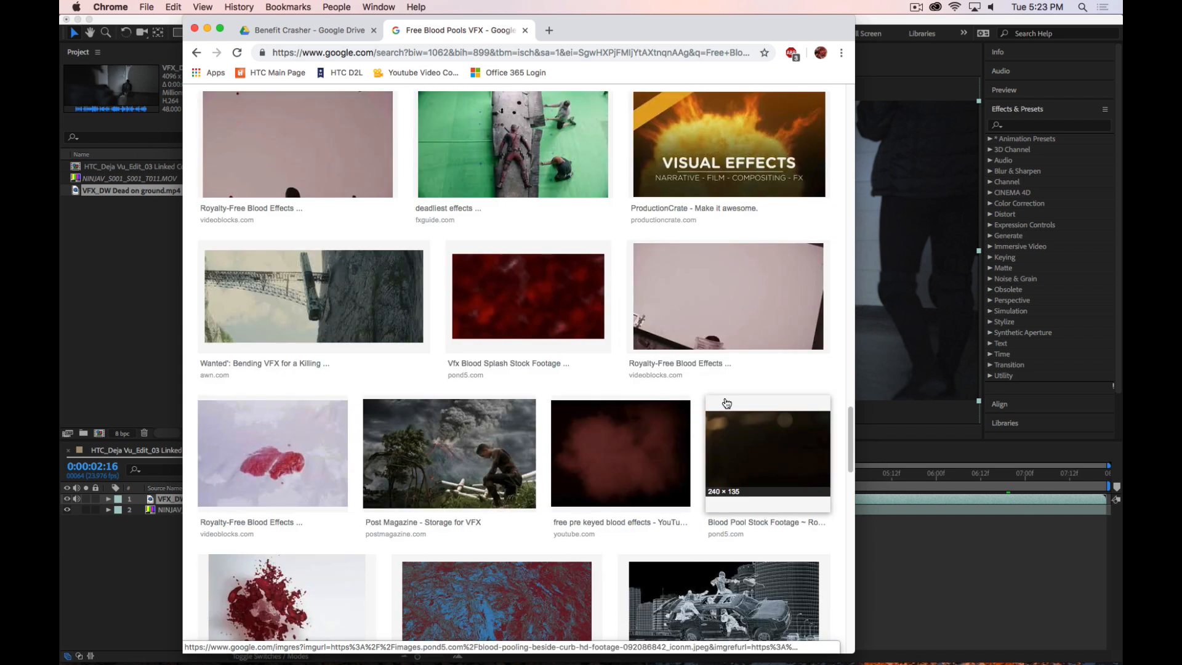
scroll(727, 403, "down", 2)
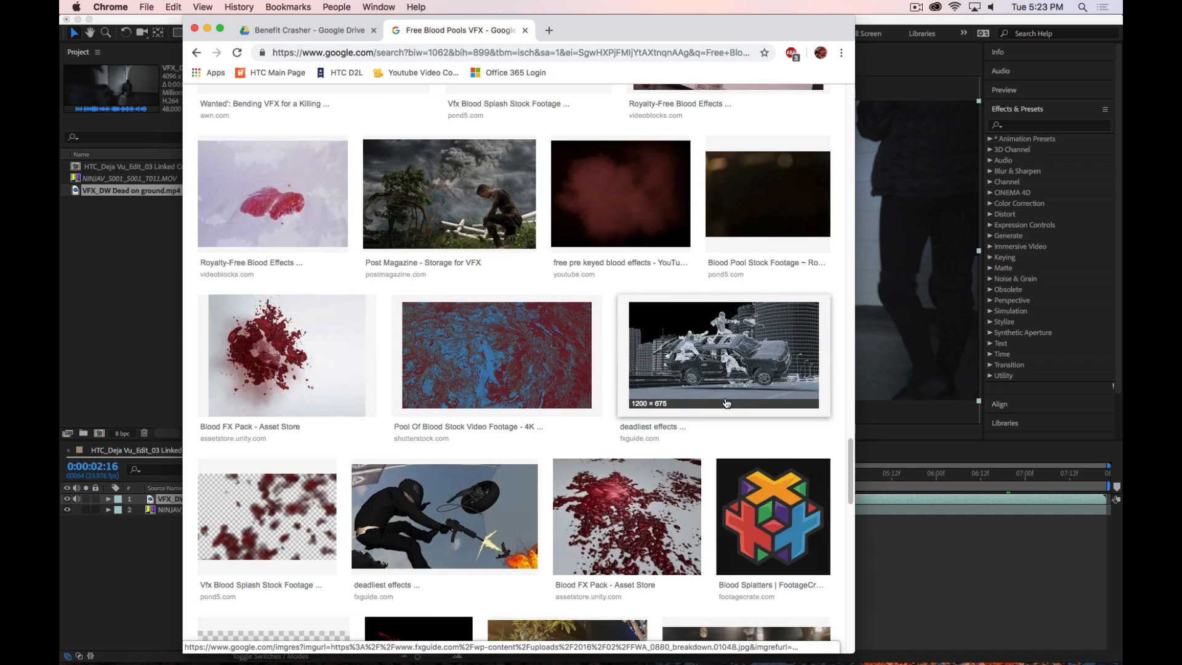
scroll(726, 403, "down", 5)
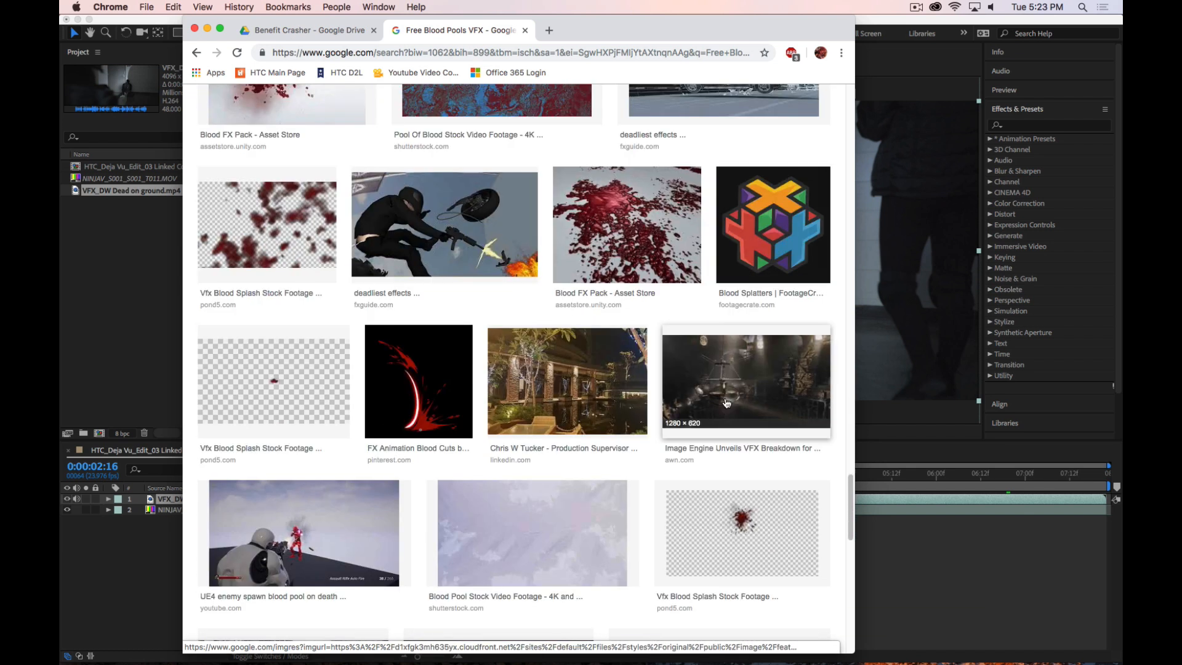
scroll(727, 404, "down", 3)
scroll(727, 404, "down", 3)
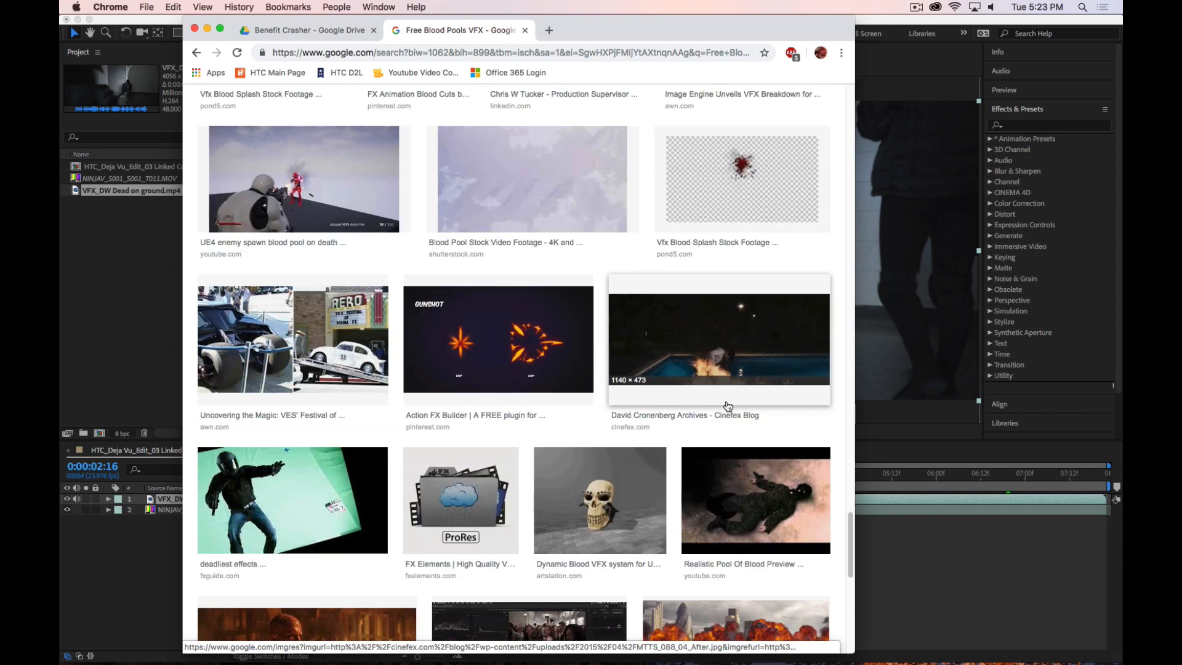
scroll(727, 406, "down", 7)
scroll(727, 406, "down", 8)
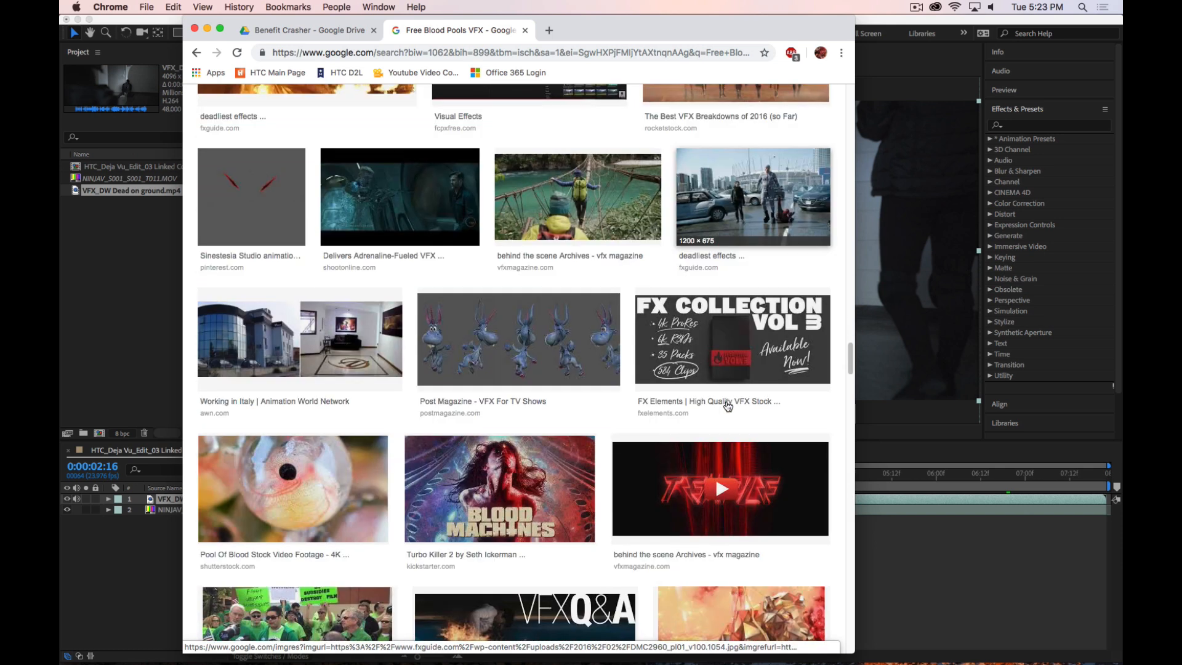
scroll(728, 406, "up", 20)
scroll(727, 406, "up", 15)
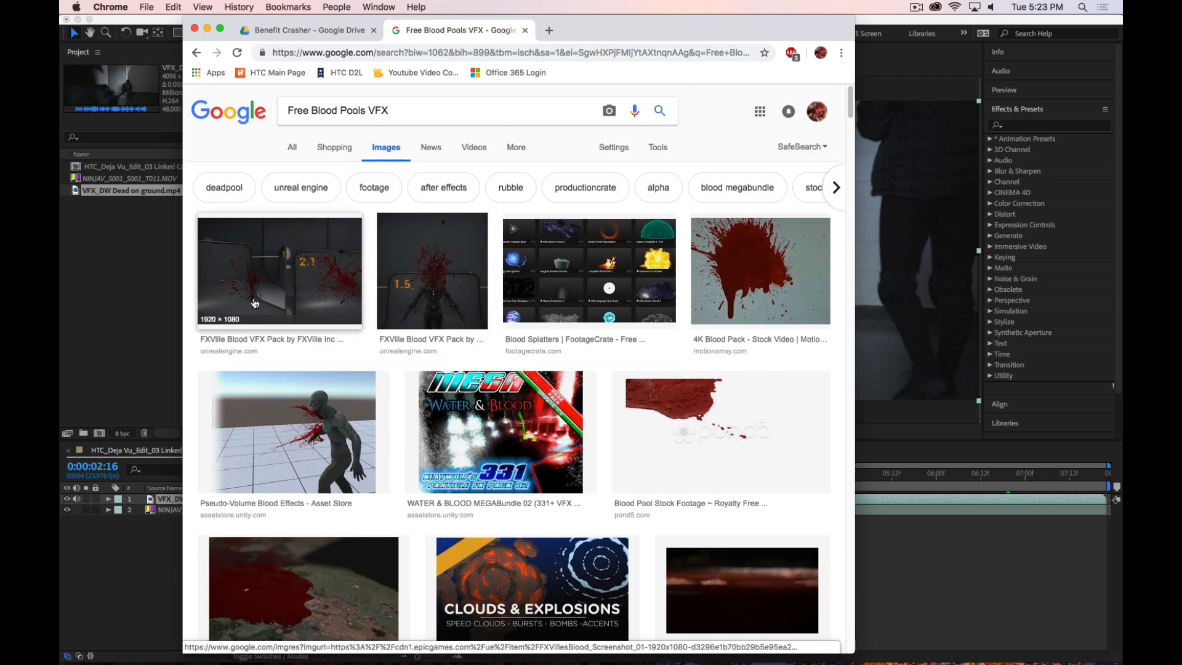
Find the YouTube result "Blood Spatter Splatter on Screen / Wall" and open its page in a new browser tab
scroll(771, 440, "down", 5)
scroll(771, 440, "down", 3)
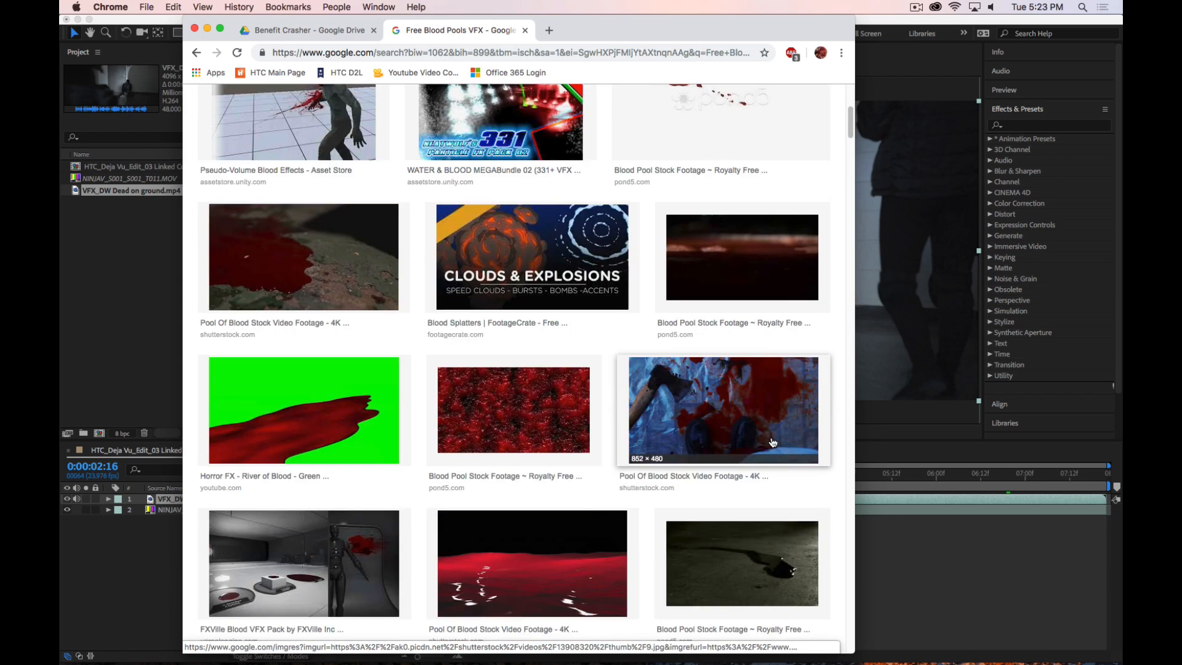
scroll(761, 505, "down", 5)
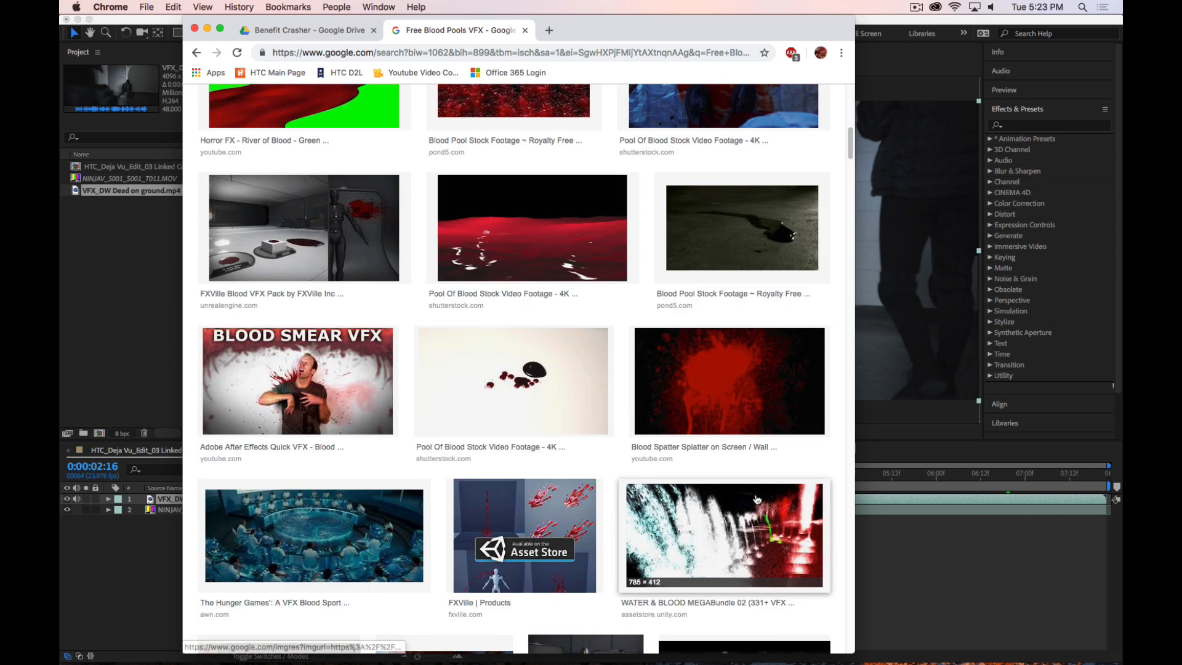
left_click(739, 381)
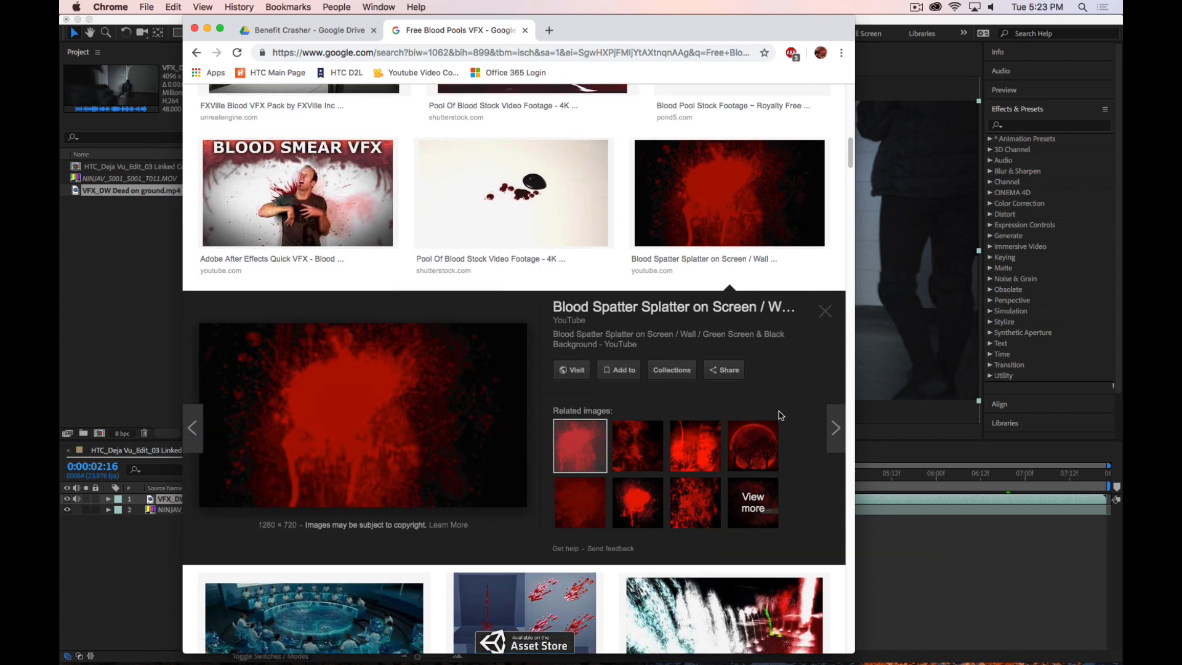
right_click(454, 390)
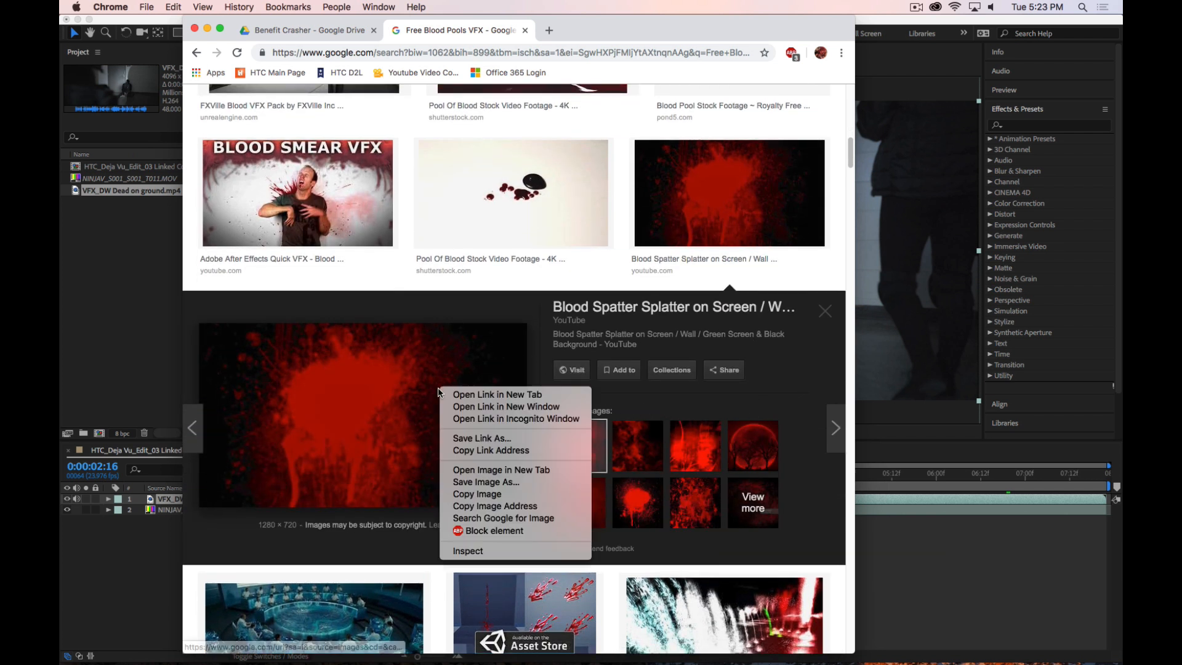
left_click(458, 394)
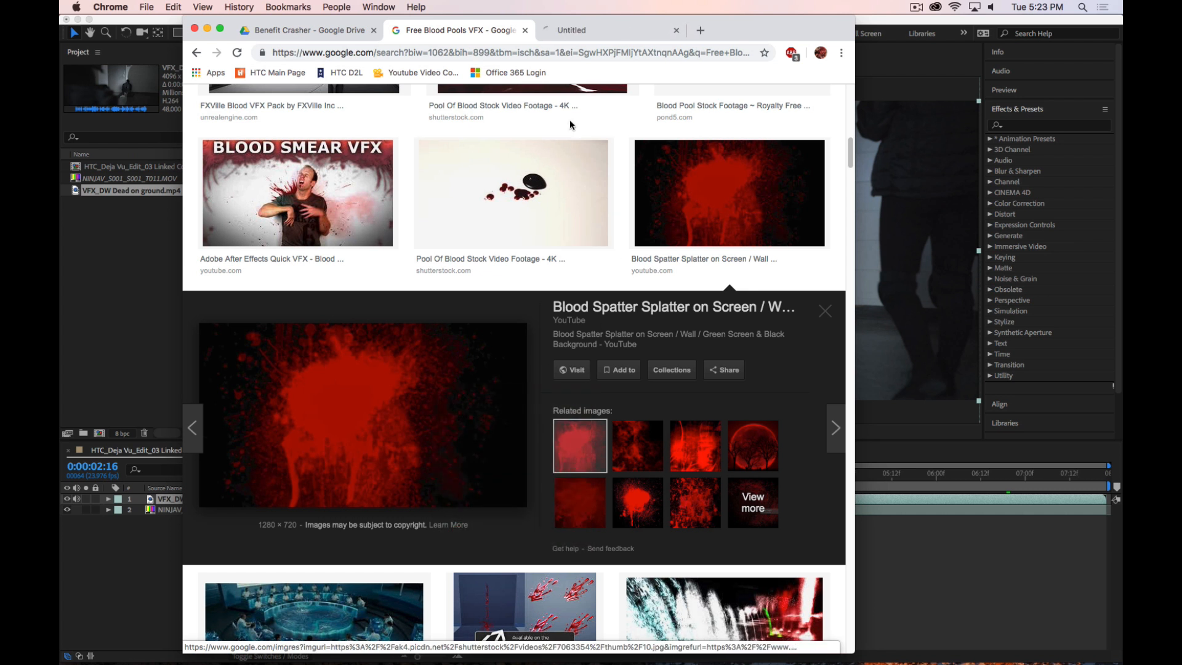
left_click(619, 28)
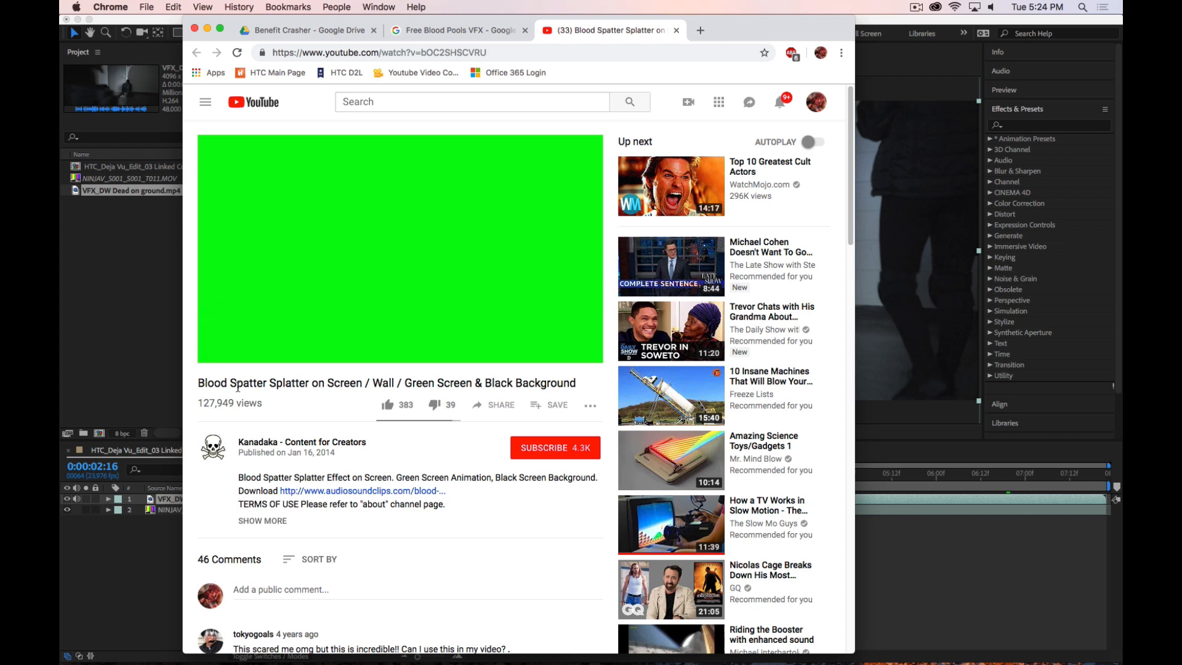
Watch the green-screen blood splatter video, pause it at 0:10 and select its web address
mouse_move(256, 367)
mouse_move(319, 362)
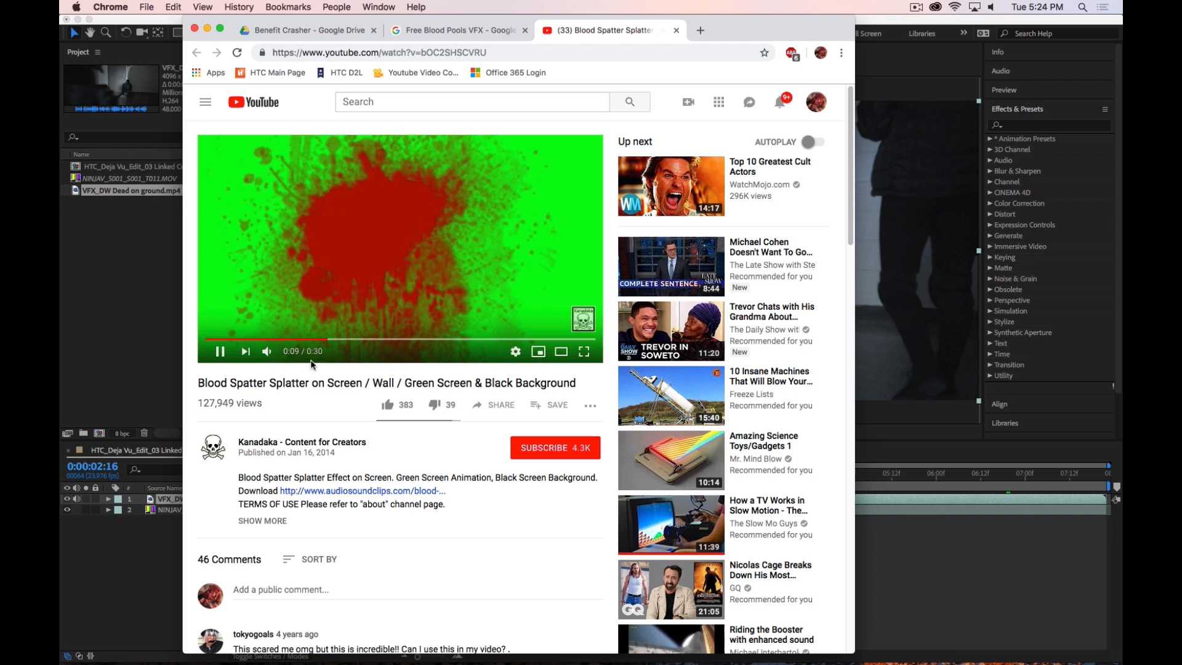
left_click(220, 351)
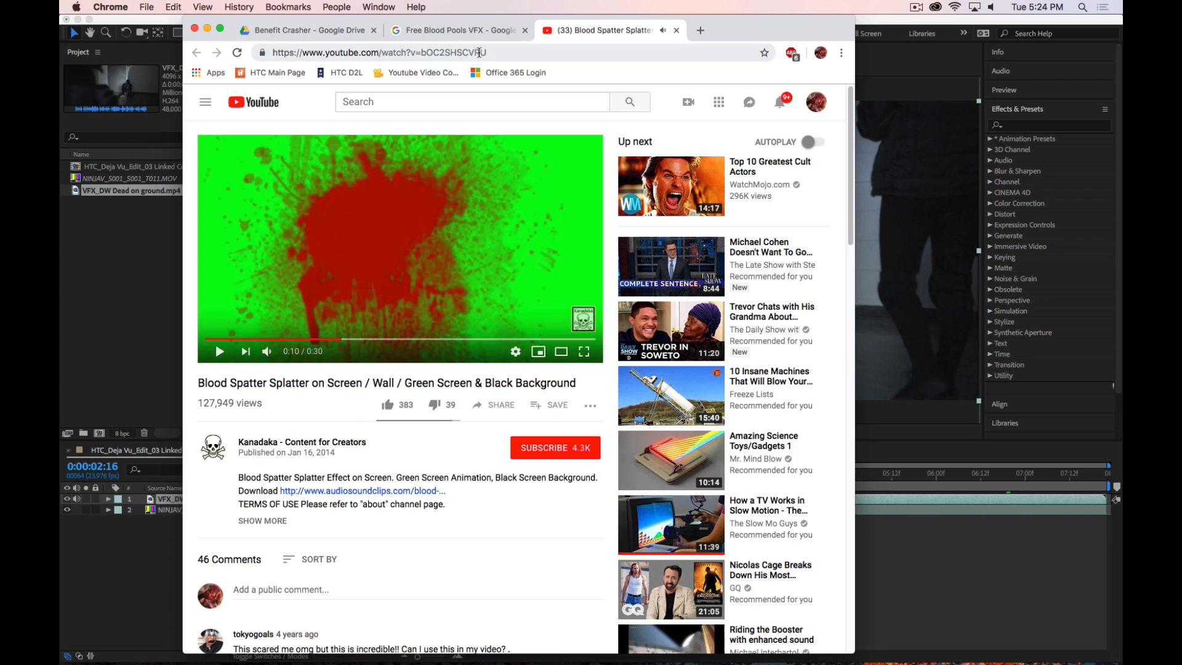
left_click(609, 54)
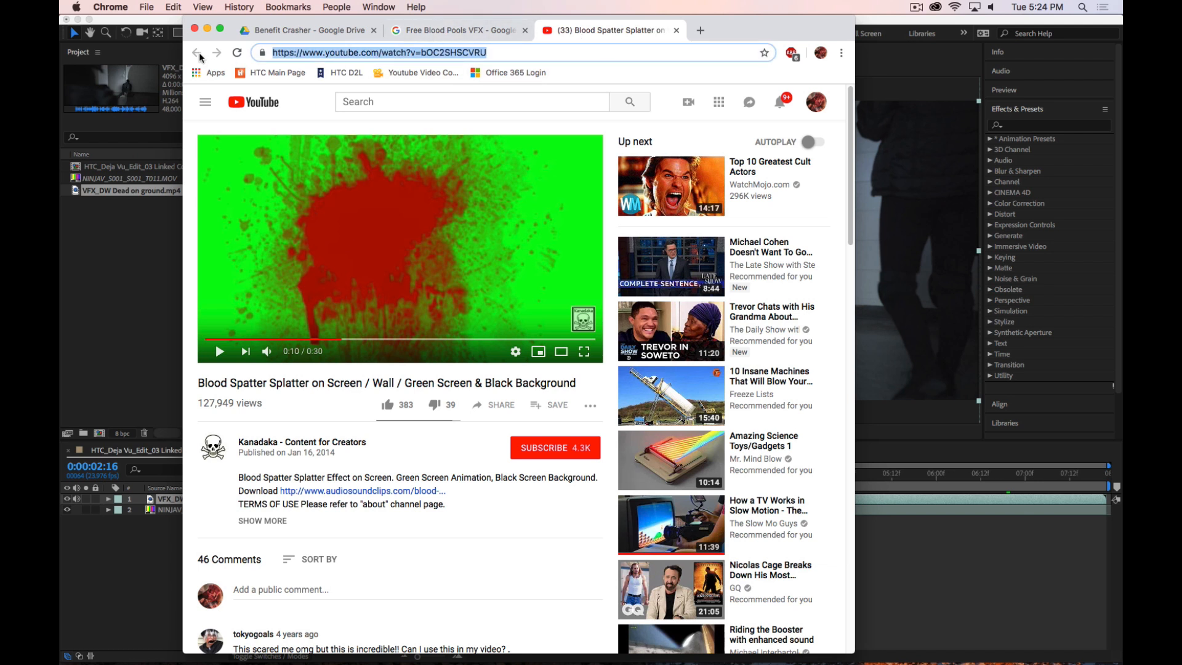
Return to the Google image results and replace the search with "Blood Pool"
left_click(459, 30)
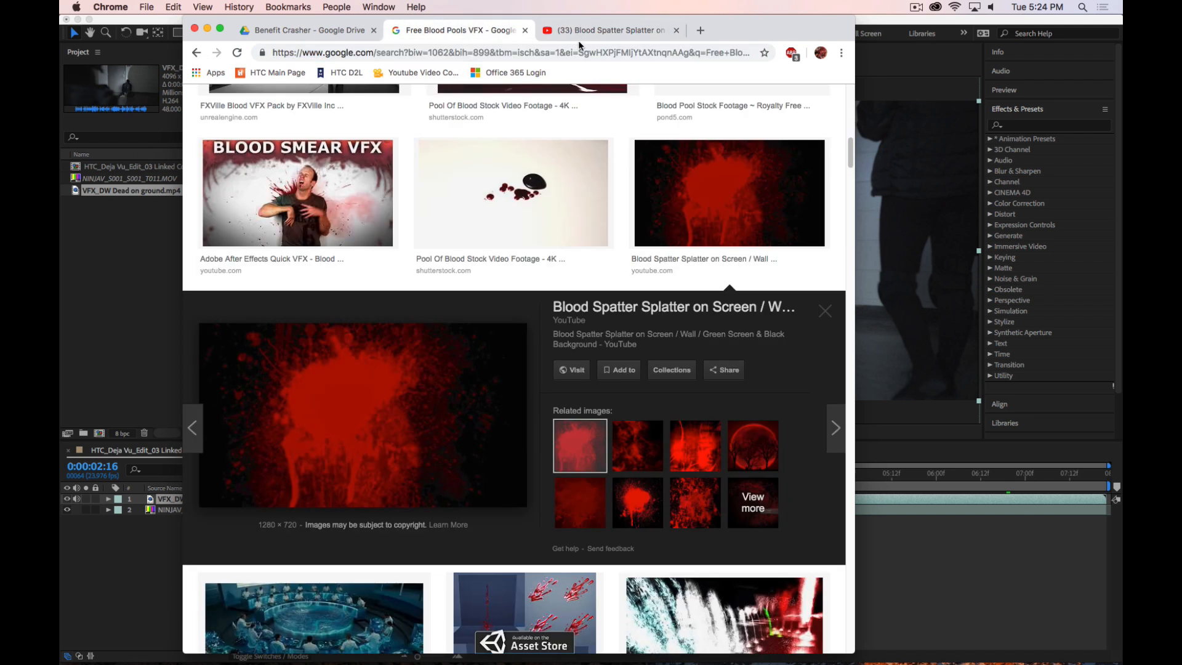
scroll(436, 113, "up", 10)
triple_click(431, 111)
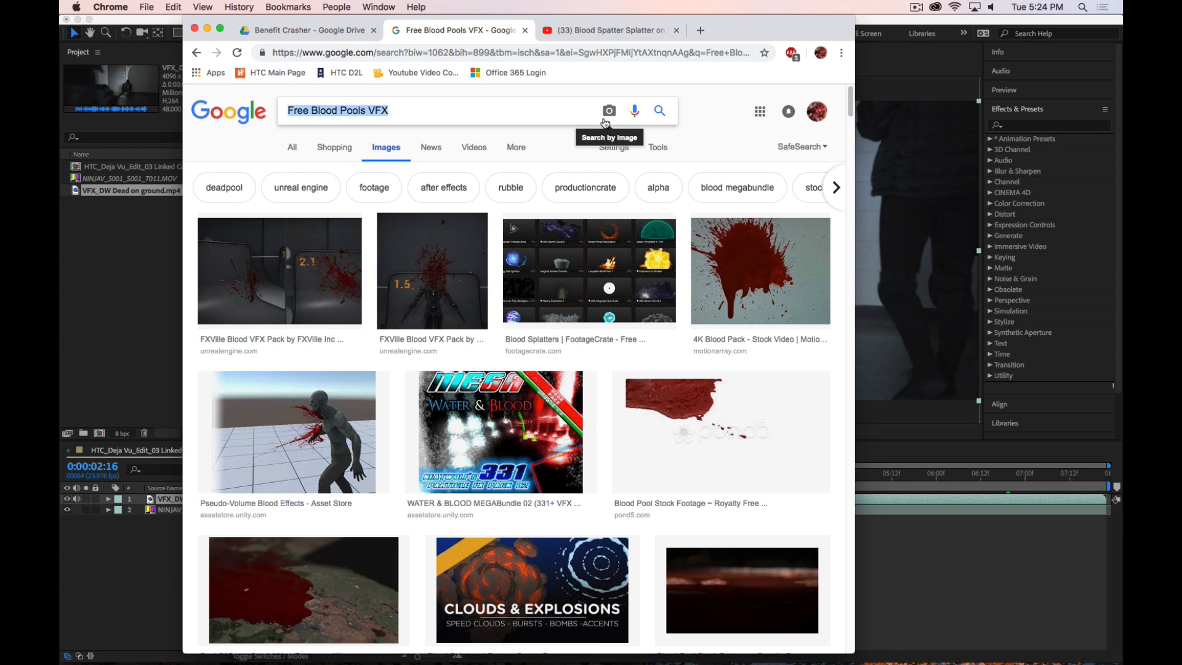
type("Blood ")
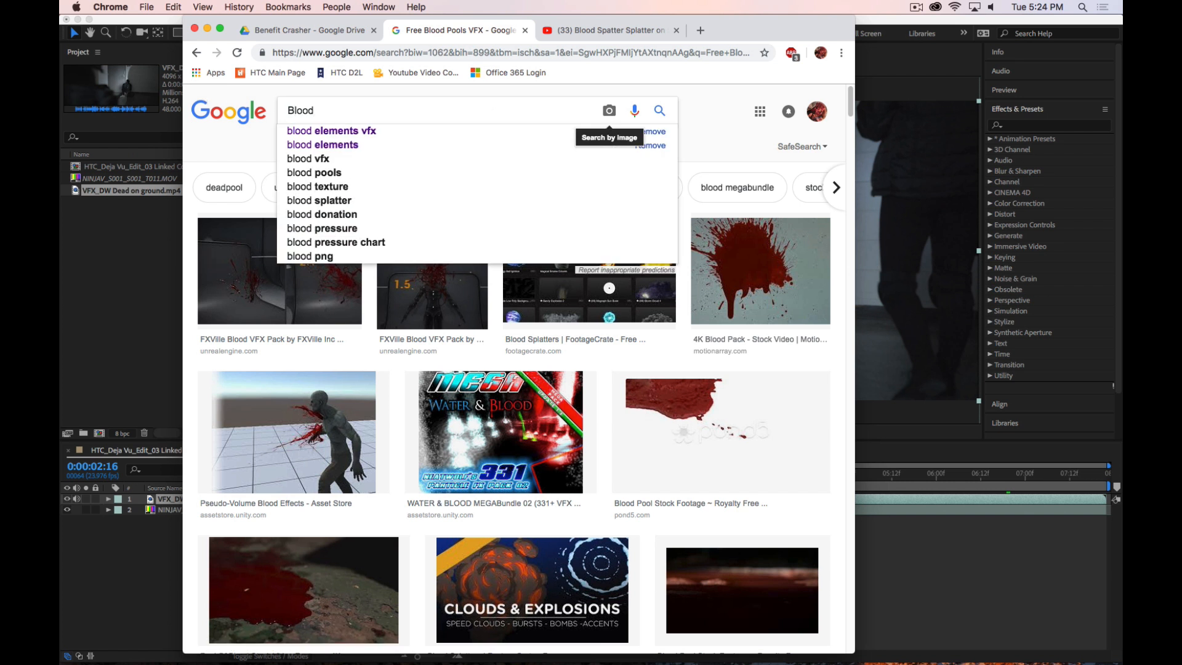
type("Pool")
key("Return")
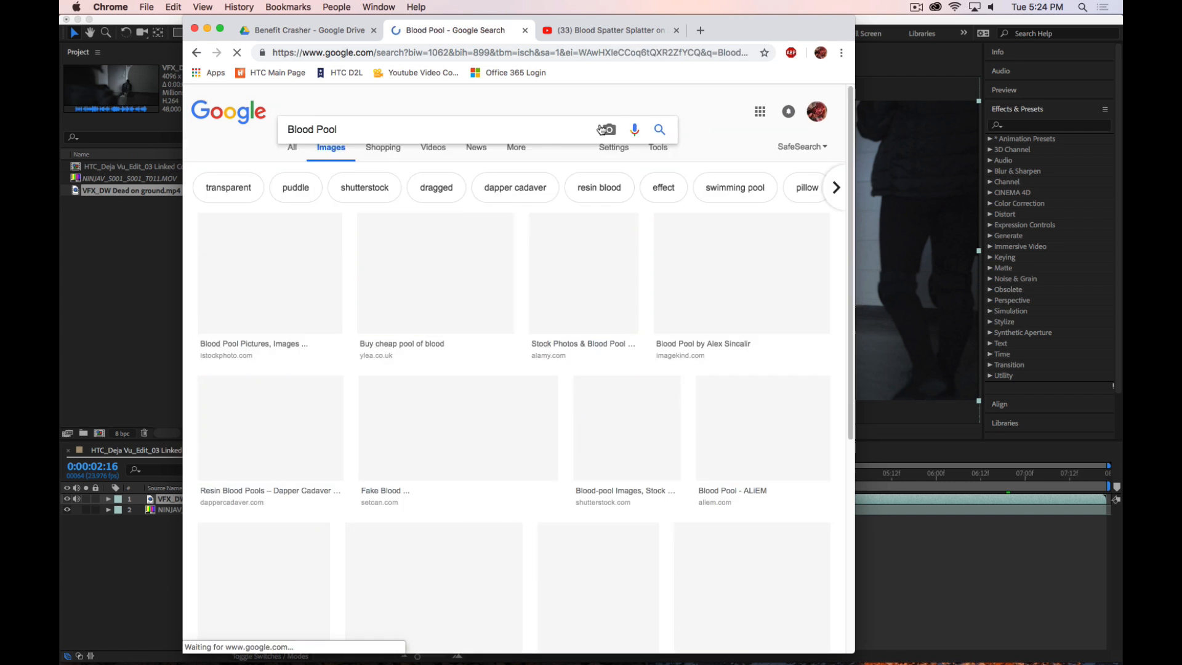
Examine the "Blood Pool" image results for a blood pool suitable for compositing, and return to the first results
scroll(567, 287, "down", 3)
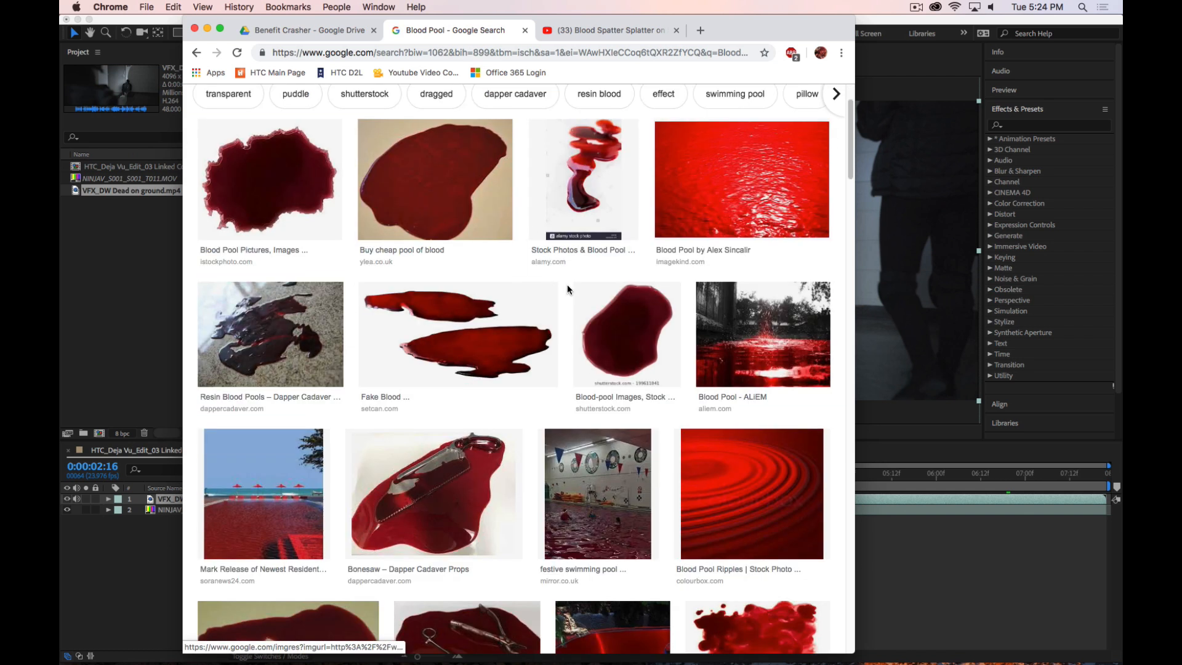
scroll(568, 290, "up", 3)
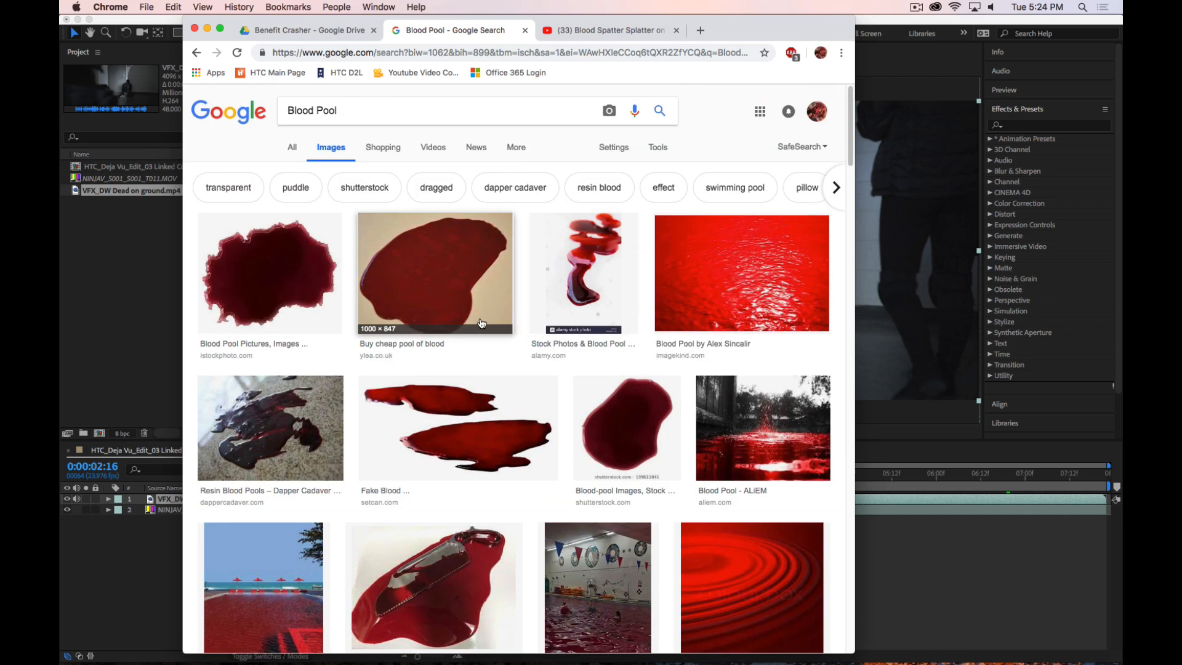
scroll(486, 332, "down", 10)
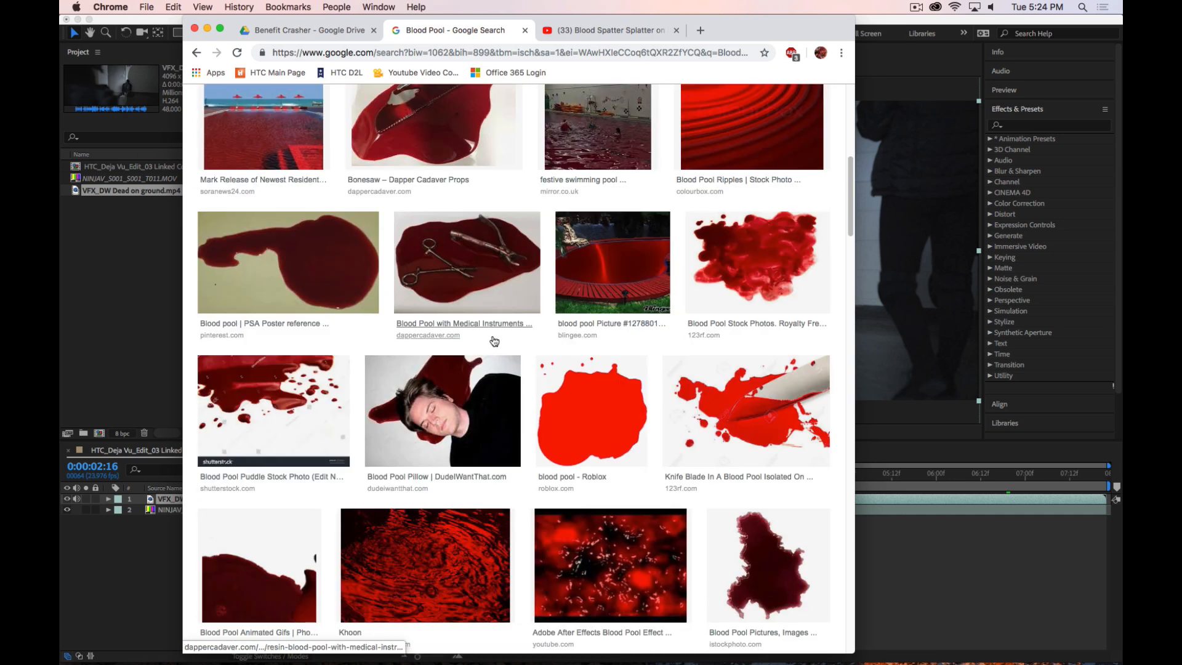
scroll(491, 340, "down", 5)
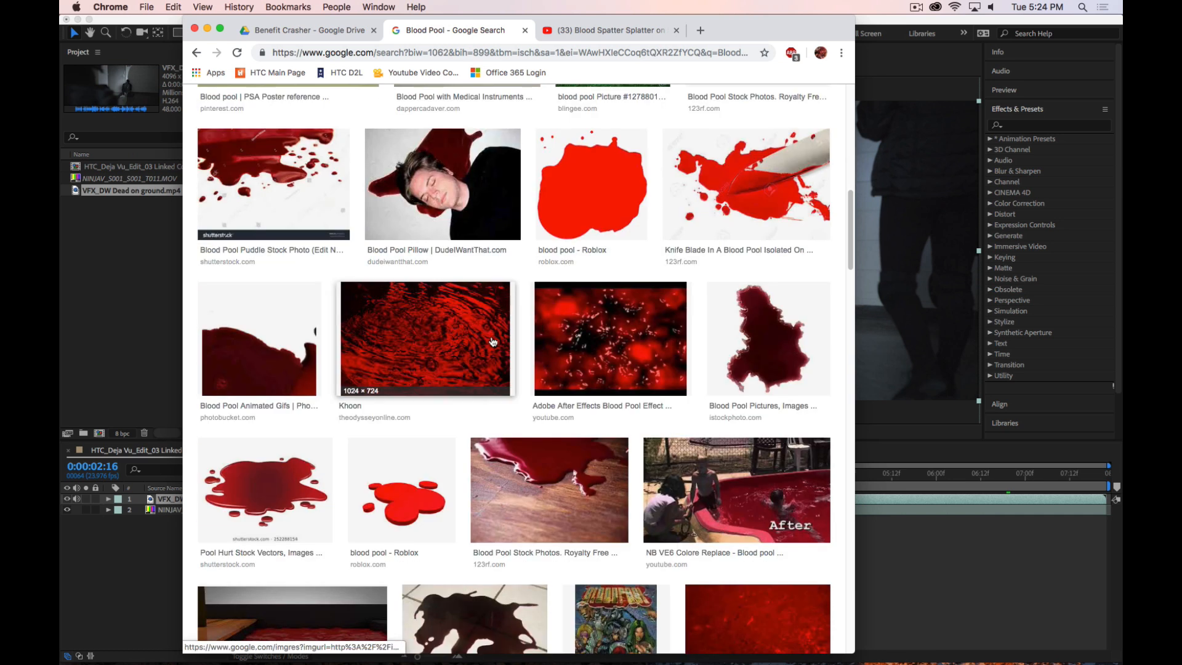
scroll(492, 342, "down", 7)
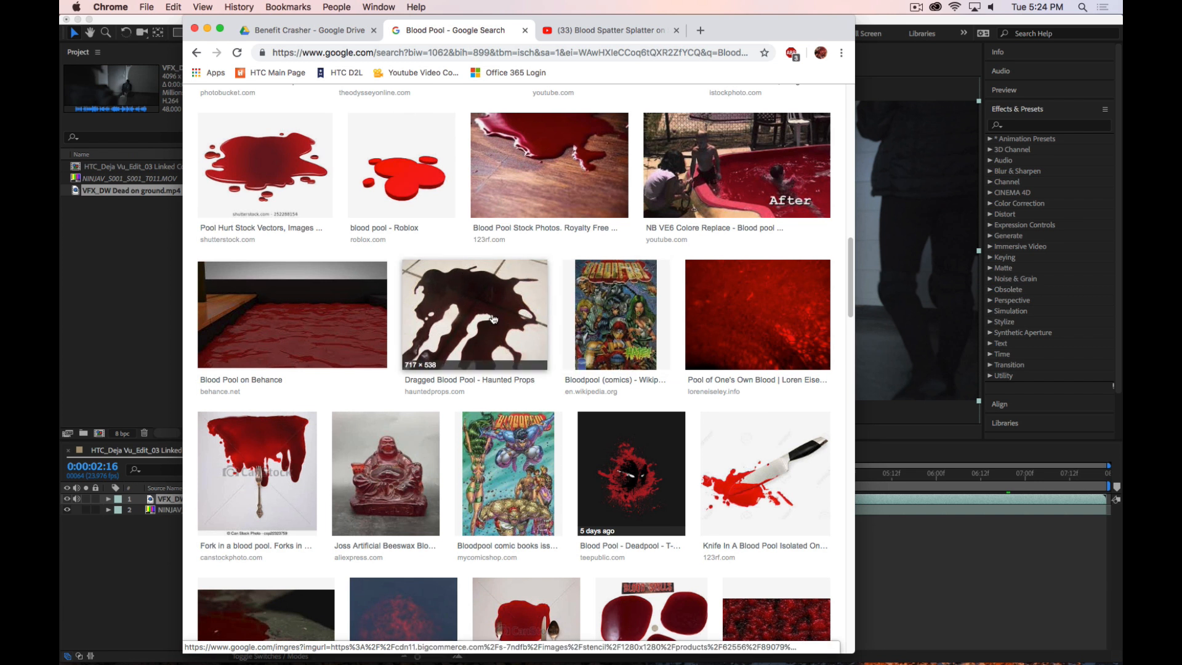
scroll(493, 319, "down", 5)
scroll(476, 339, "down", 3)
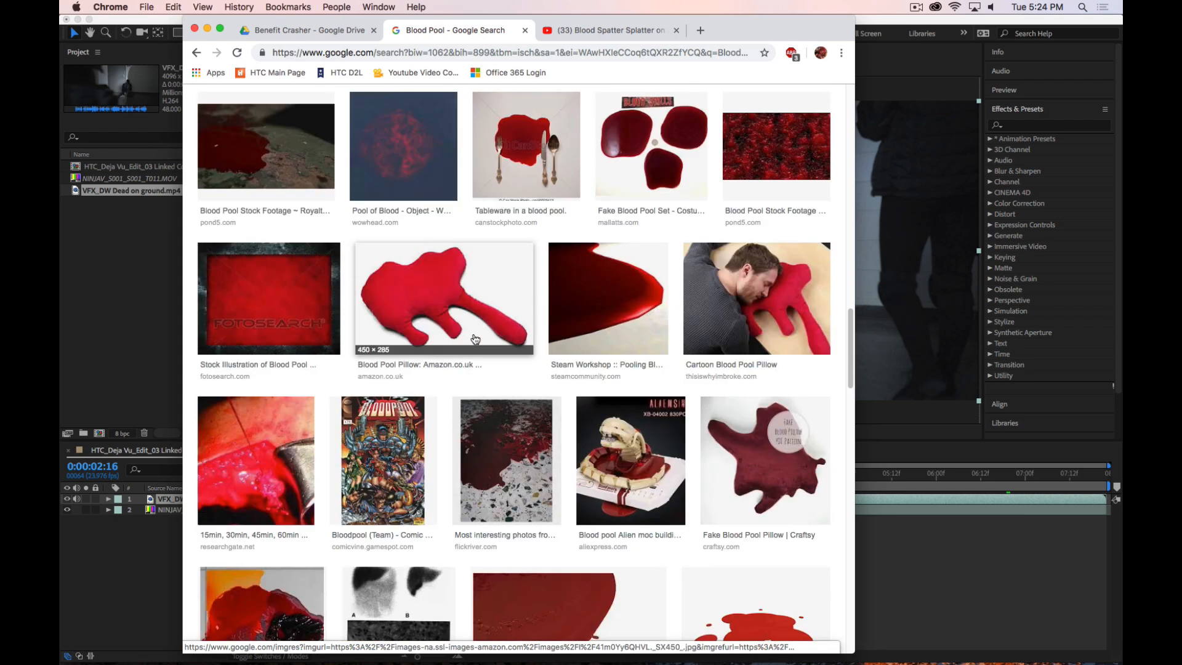
scroll(475, 339, "down", 5)
scroll(478, 342, "down", 3)
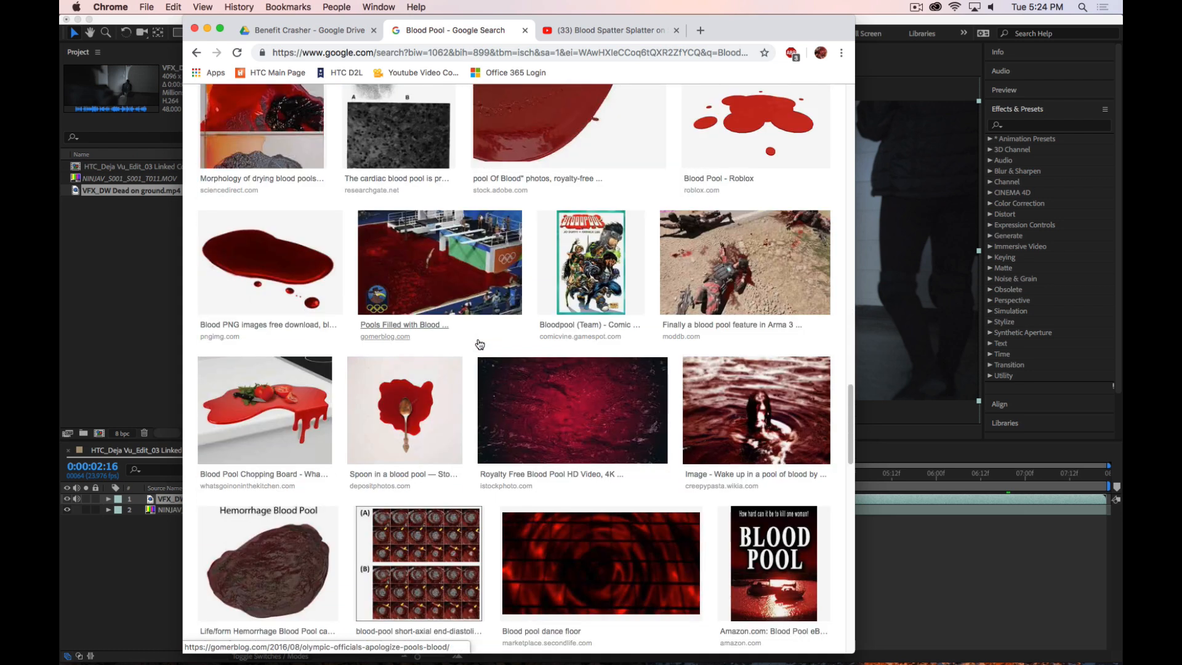
scroll(480, 345, "down", 3)
scroll(482, 344, "down", 6)
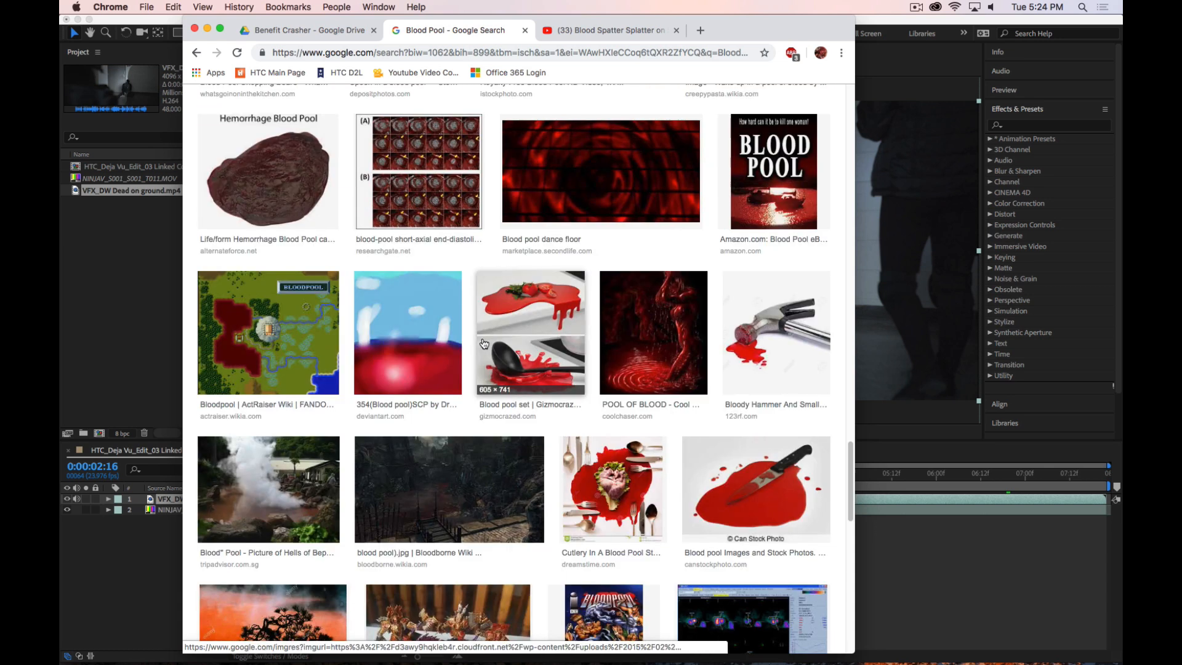
scroll(484, 338, "up", 4)
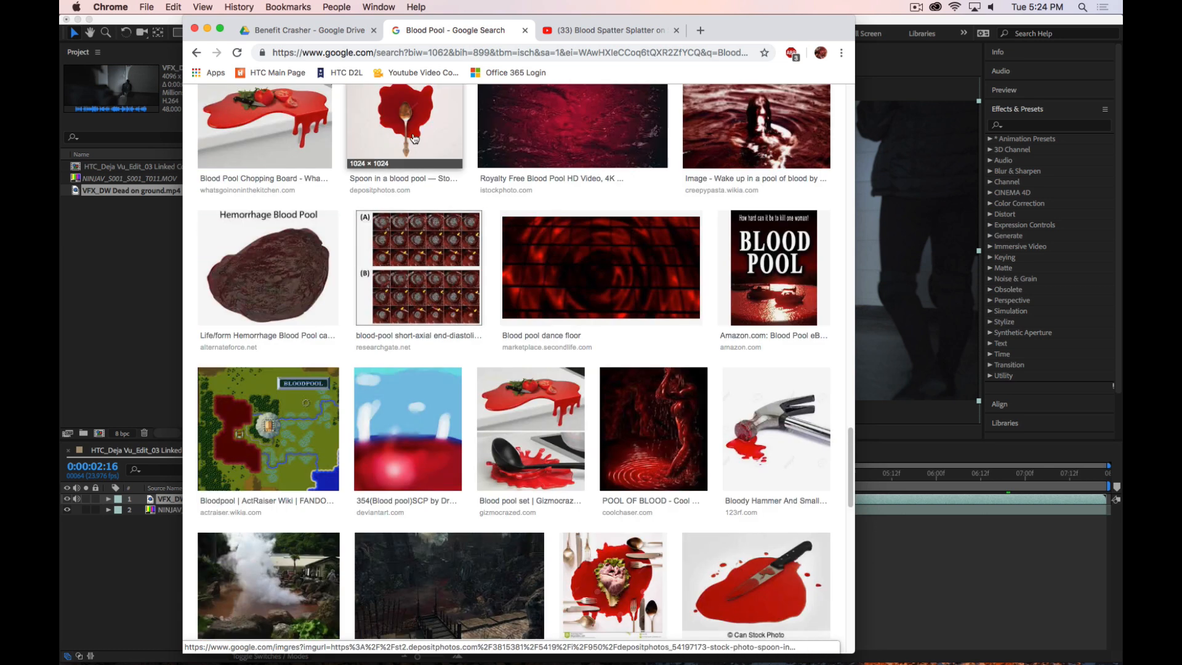
scroll(533, 394, "down", 2)
scroll(533, 395, "down", 10)
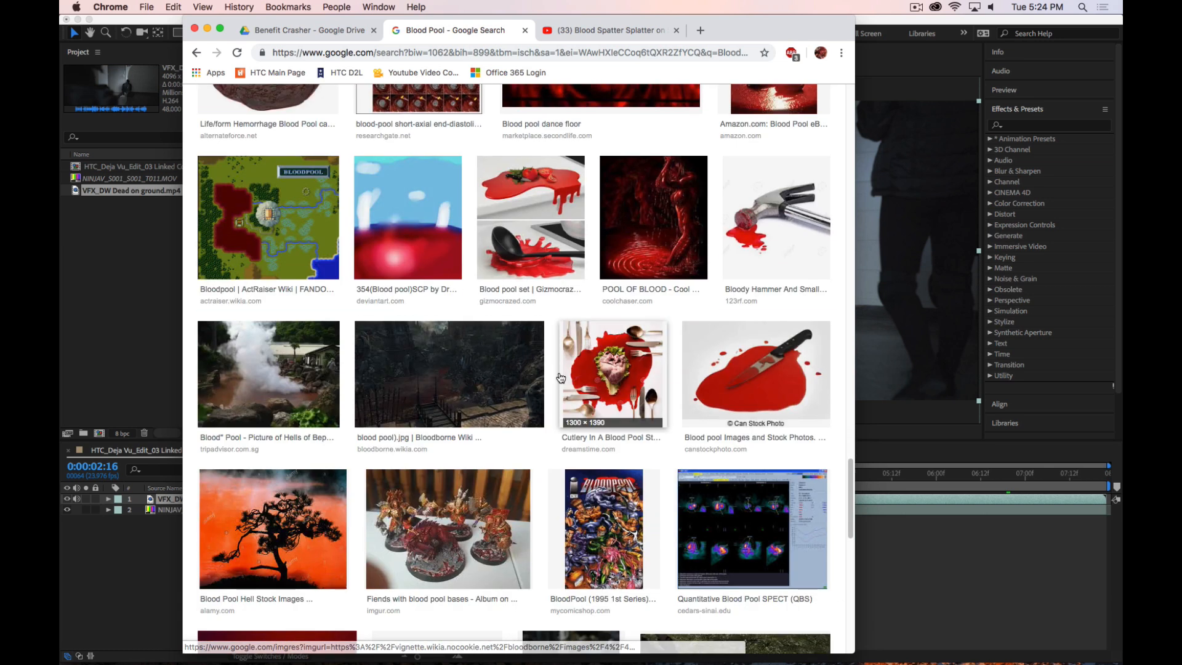
scroll(565, 382, "up", 2)
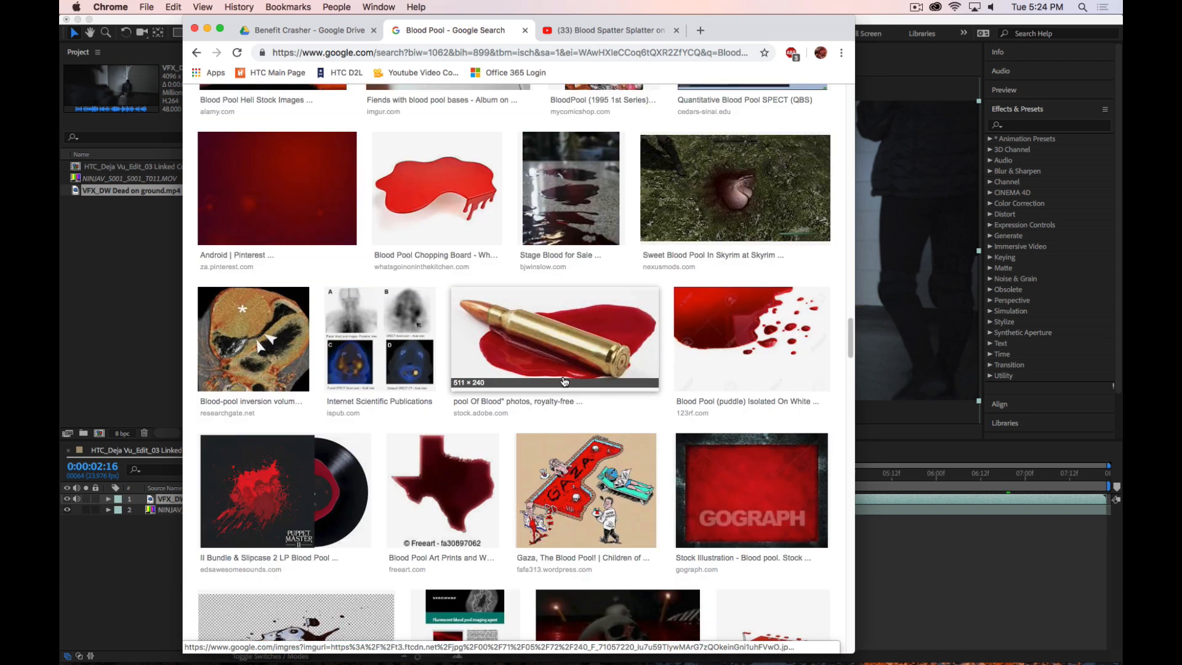
scroll(564, 382, "down", 9)
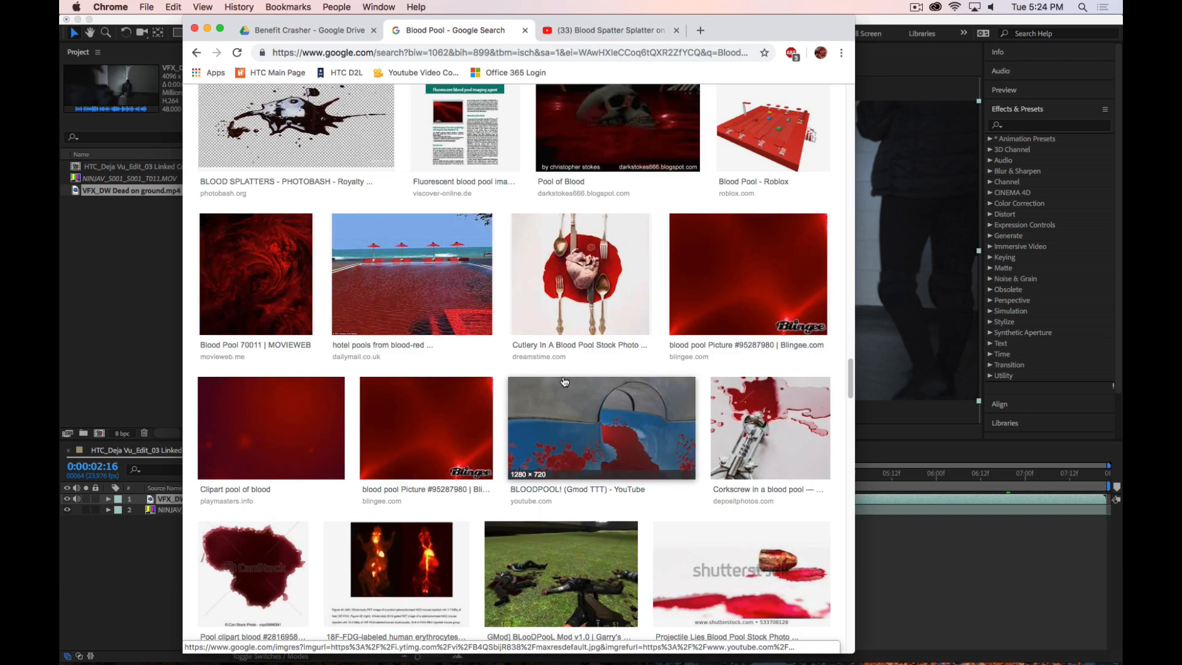
scroll(565, 382, "down", 8)
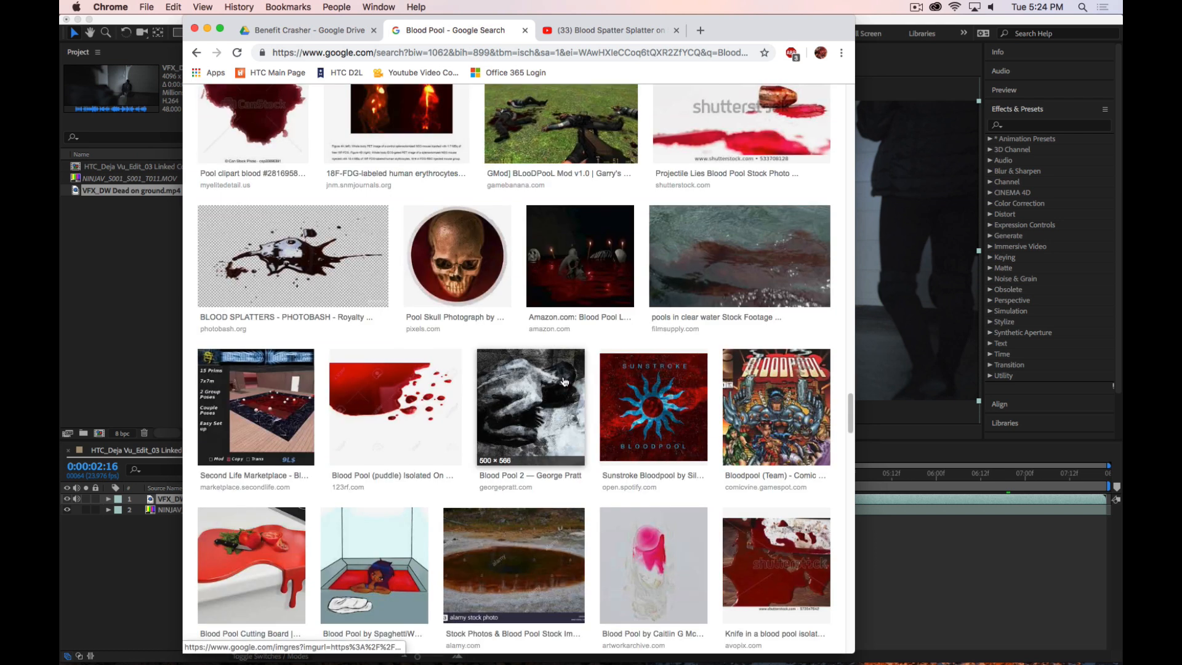
scroll(595, 394, "down", 4)
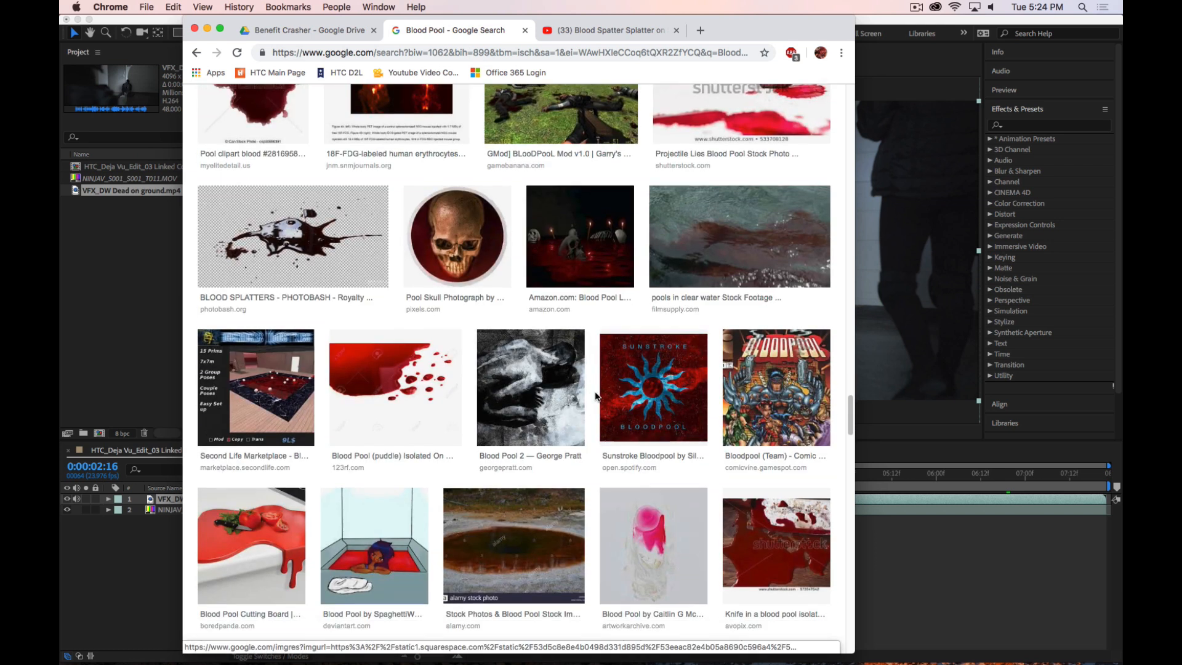
scroll(594, 397, "down", 7)
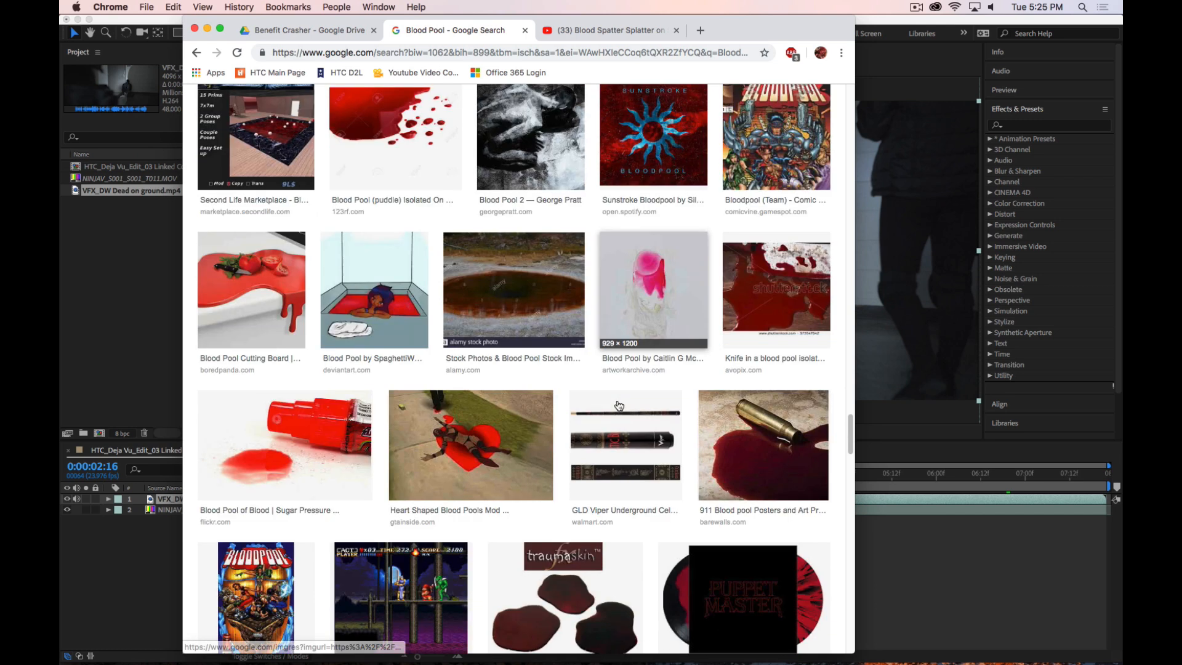
scroll(585, 409, "down", 9)
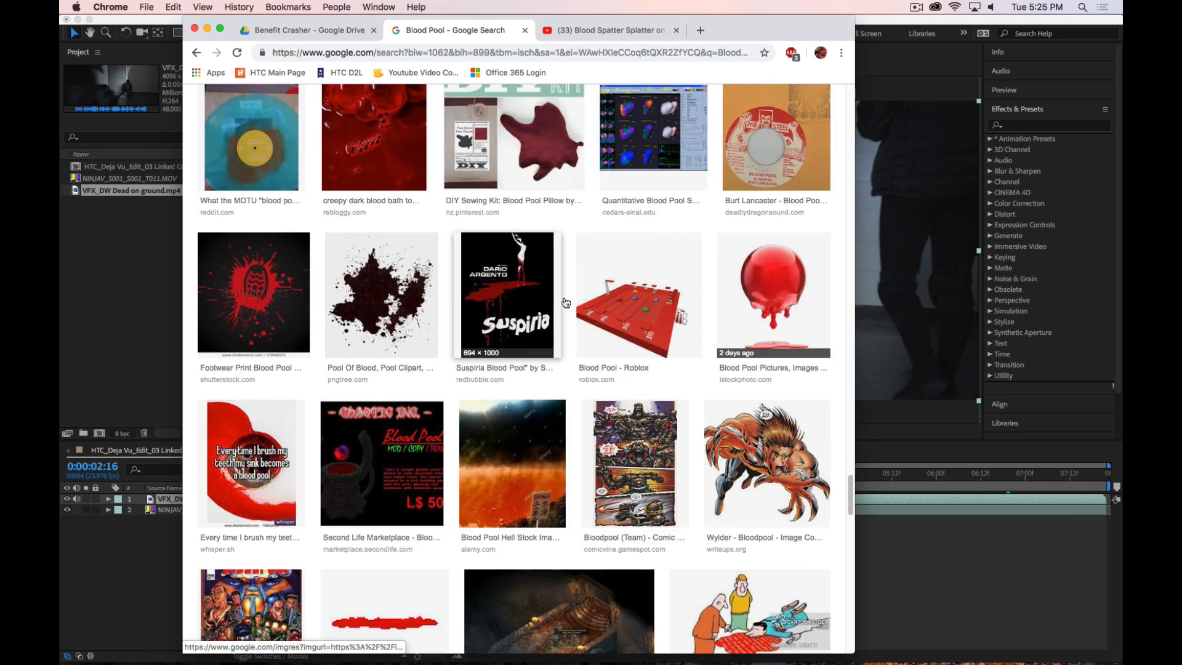
scroll(504, 227, "down", 10)
scroll(504, 227, "up", 20)
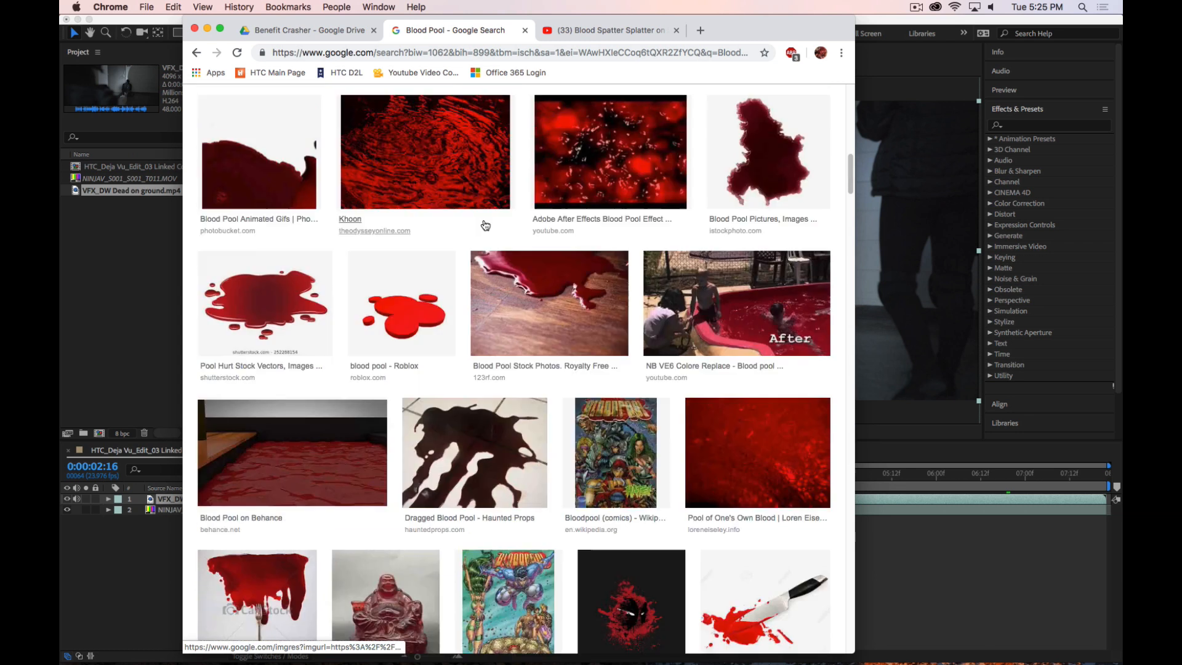
Filter the Blood Pool image results by size to Large
left_click(512, 147)
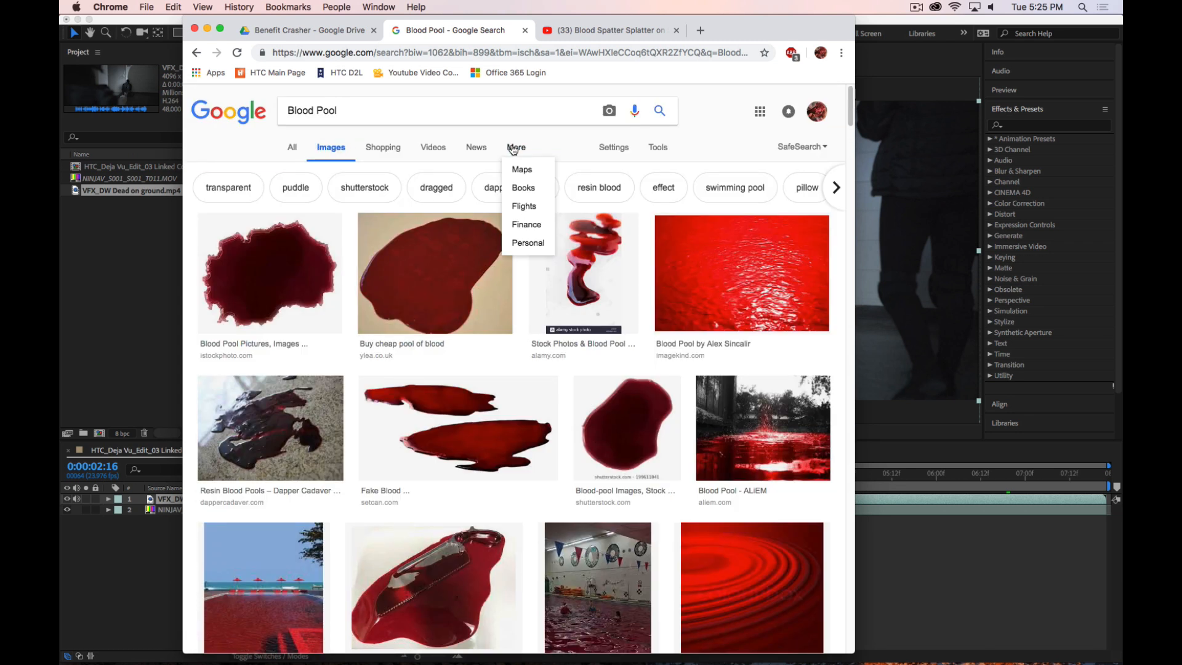
left_click(659, 147)
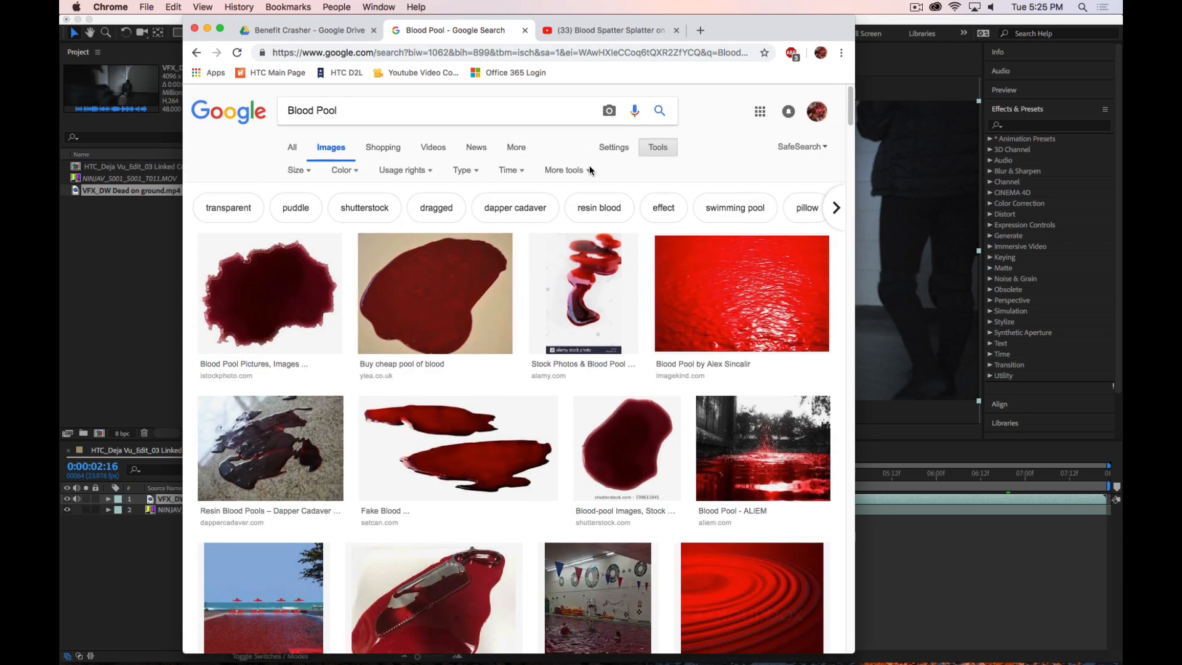
left_click(298, 170)
left_click(306, 211)
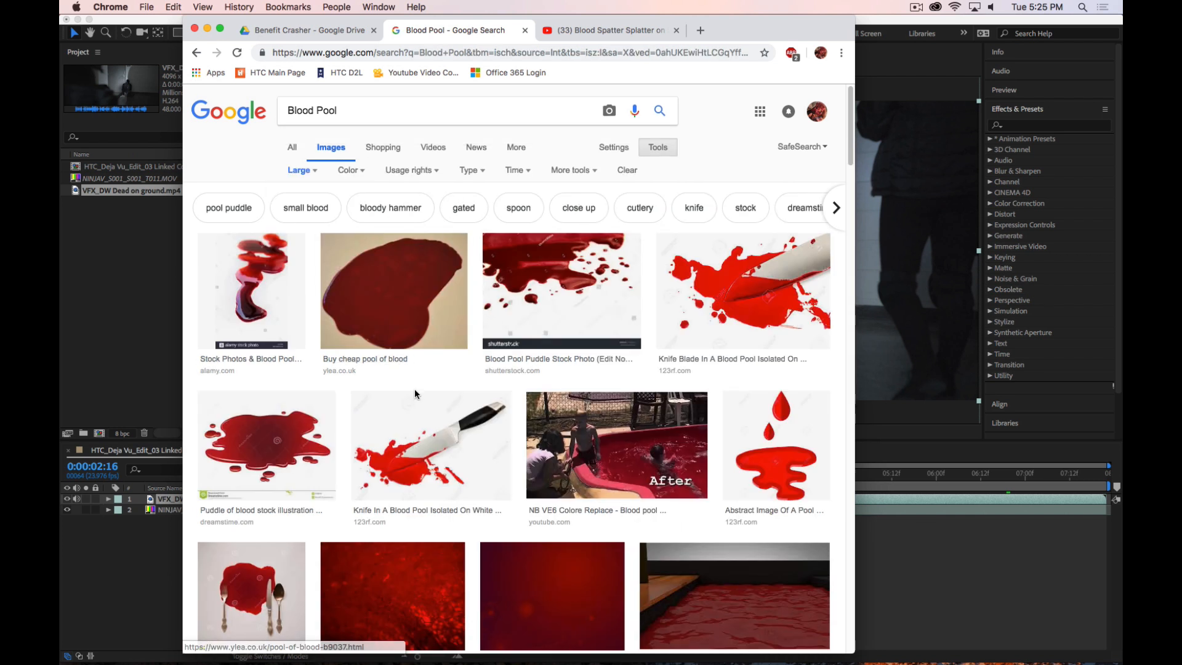
Find the "Life/form Hemorrhage Blood Pool" image among the large results and open its source page in a new browser tab
scroll(715, 320, "down", 4)
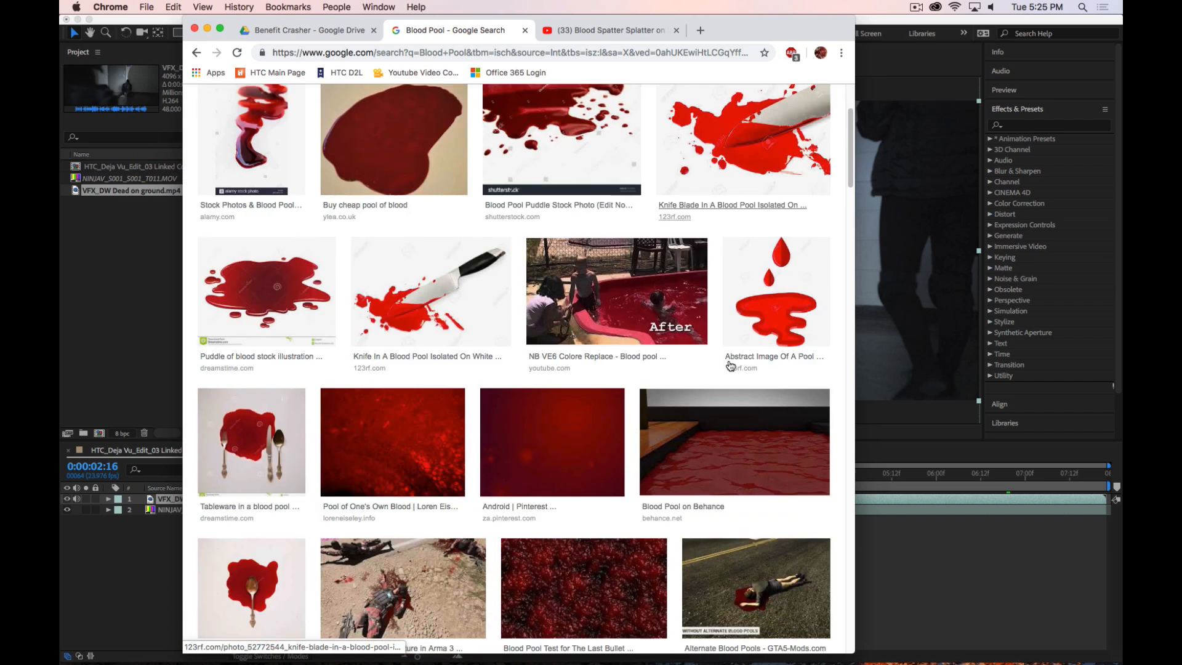
scroll(729, 372, "down", 6)
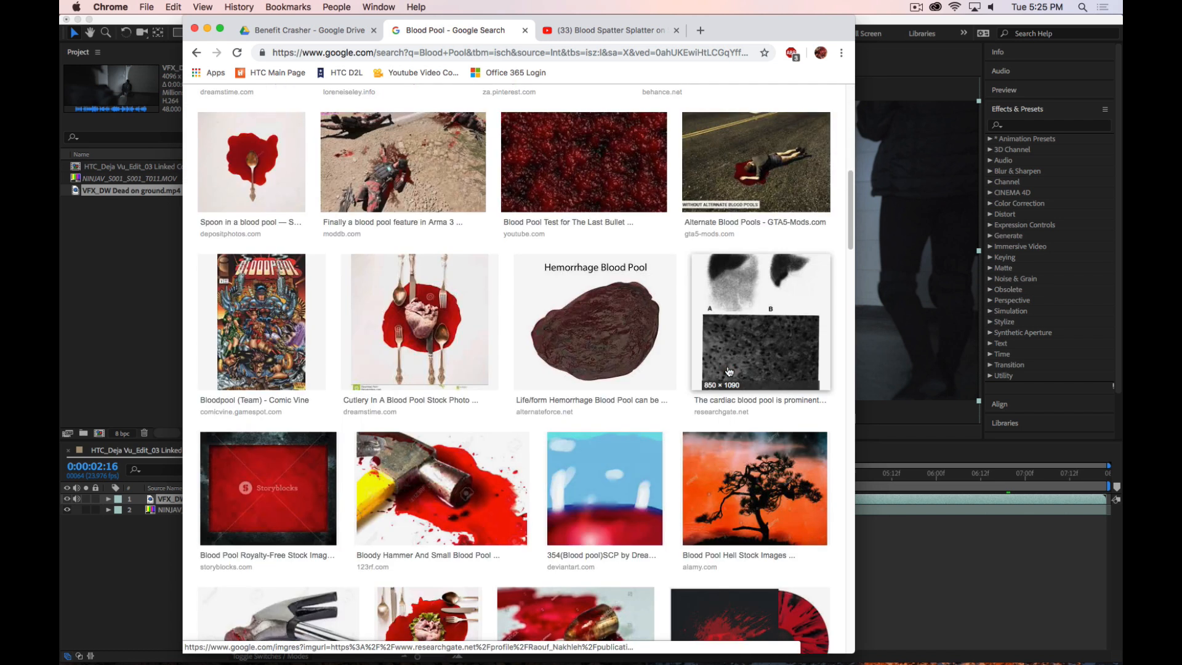
left_click(631, 339)
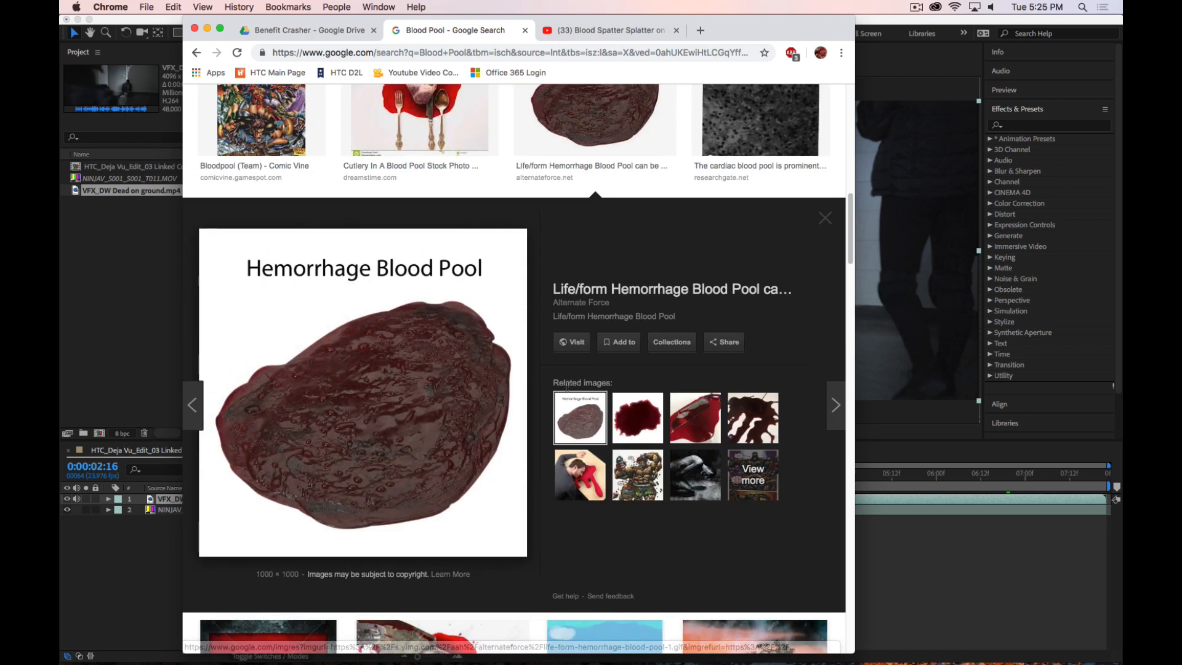
right_click(432, 368)
left_click(456, 369)
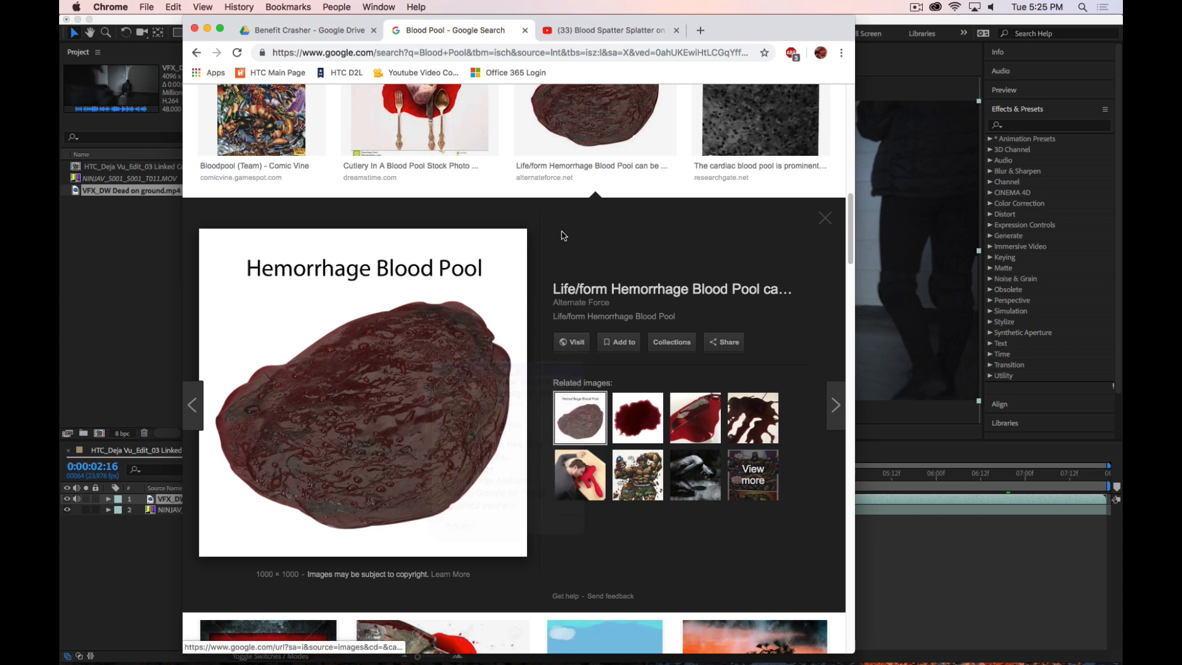
left_click(708, 31)
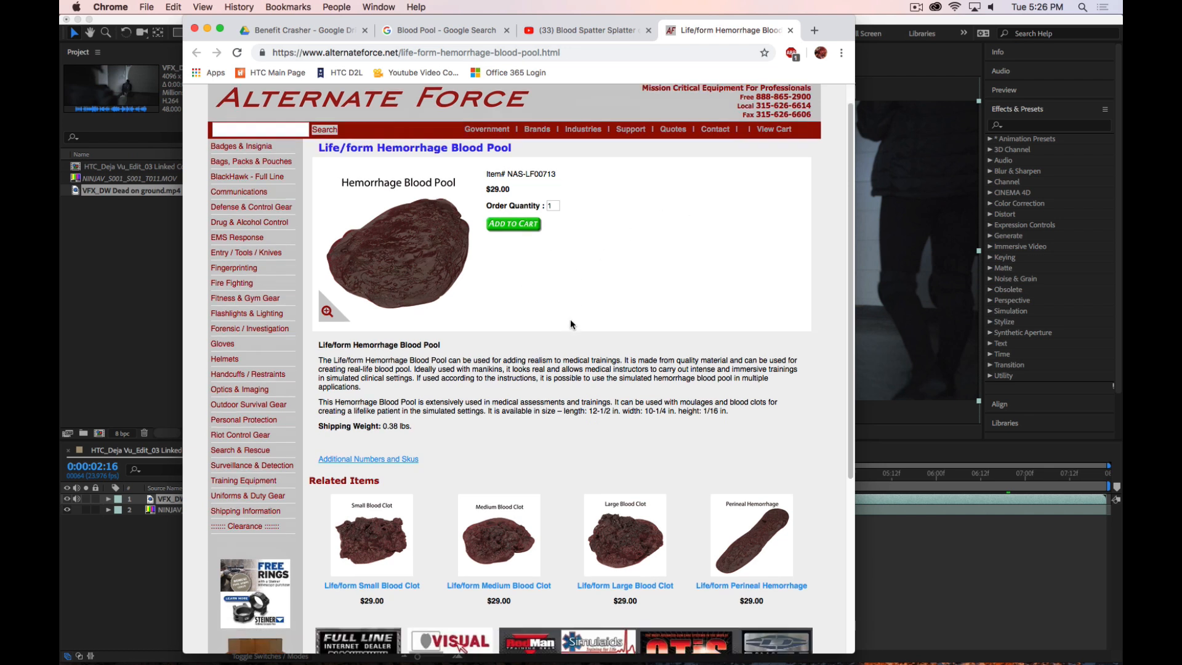
Look over the Hemorrhage Blood Pool product page, view its picture enlarged and close the enlargement
scroll(570, 326, "down", 5)
scroll(616, 246, "up", 5)
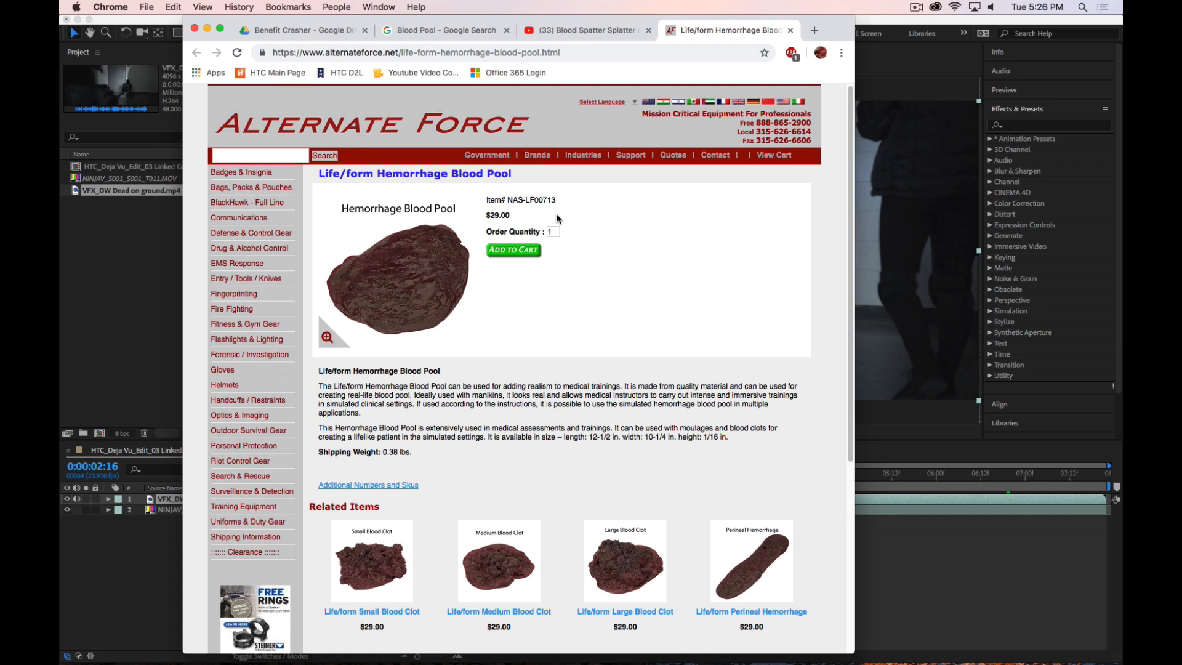
left_click(409, 285)
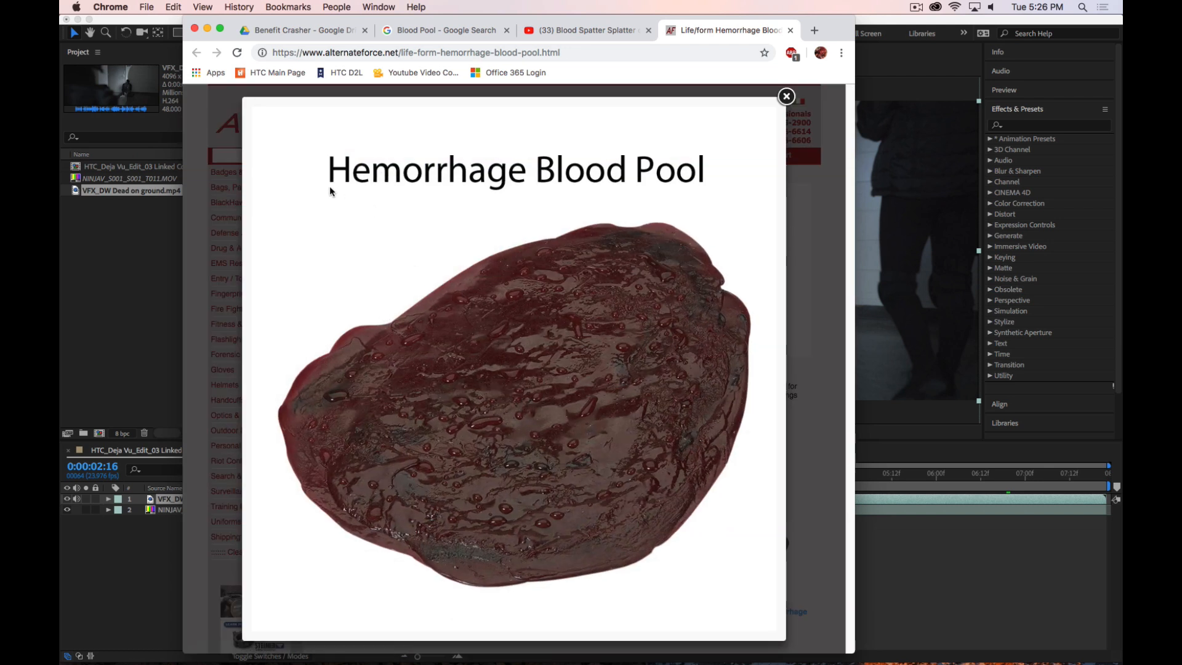
left_click(787, 97)
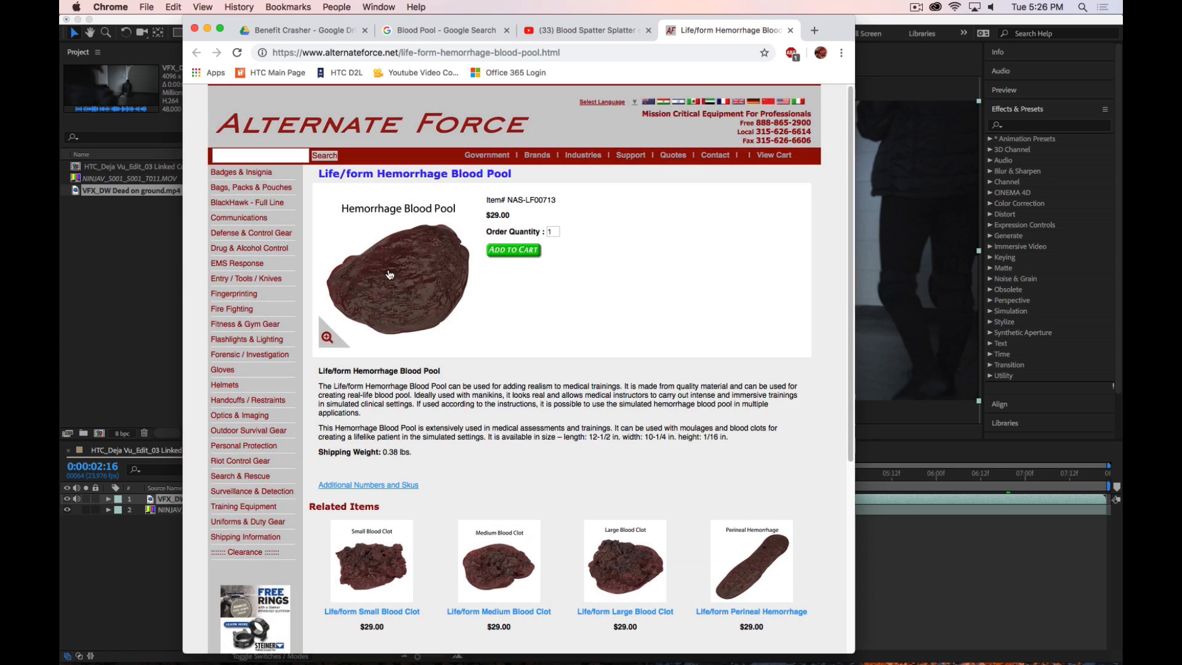
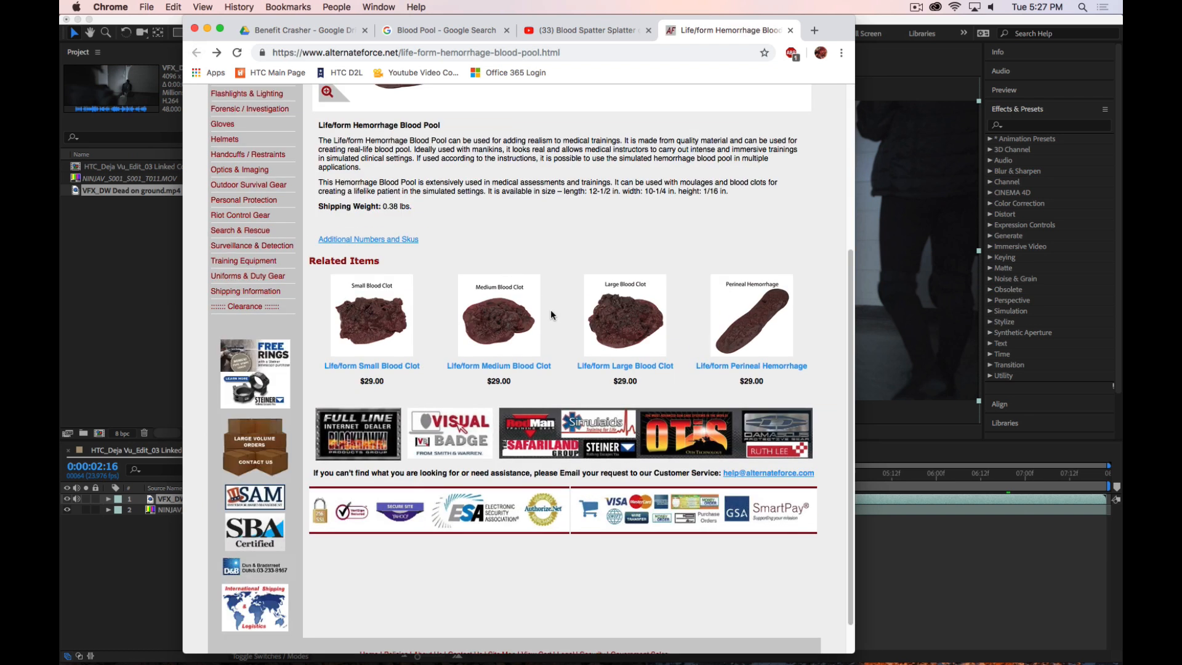
Close the Alternate Force product page, return to the Google image results and close the Hemorrhage Blood Pool preview
scroll(454, 136, "up", 5)
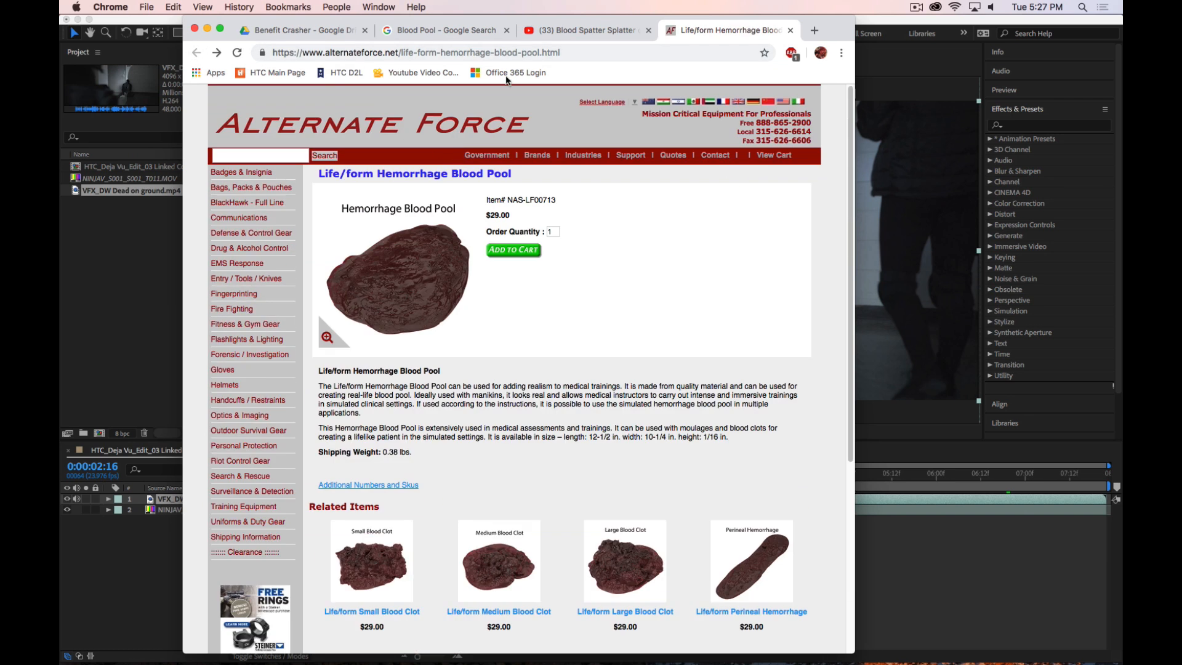
left_click(791, 30)
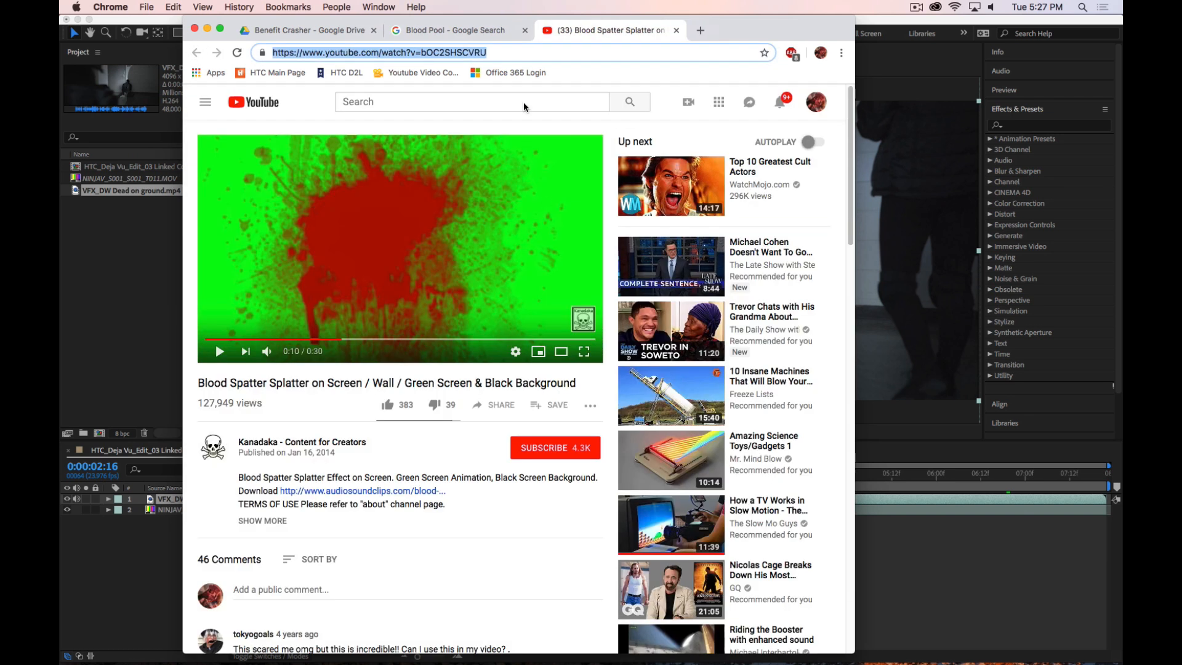
left_click(484, 25)
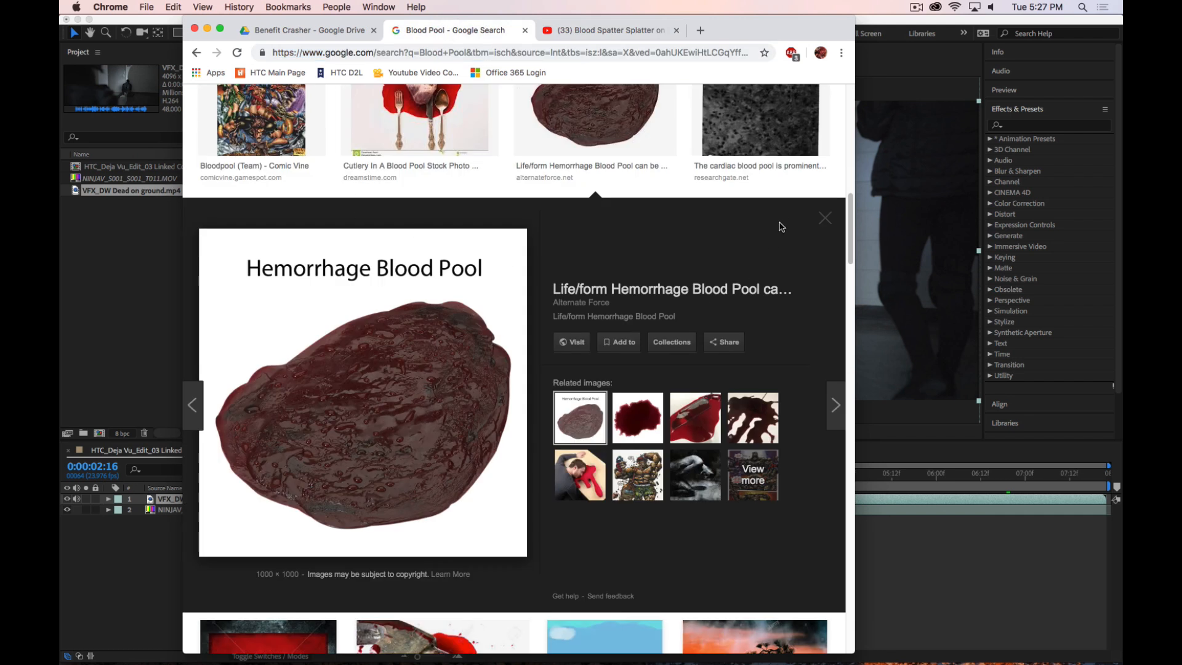
left_click(829, 221)
Look through the large-size Blood Pool image results for a usable blood pool picture
scroll(539, 361, "down", 4)
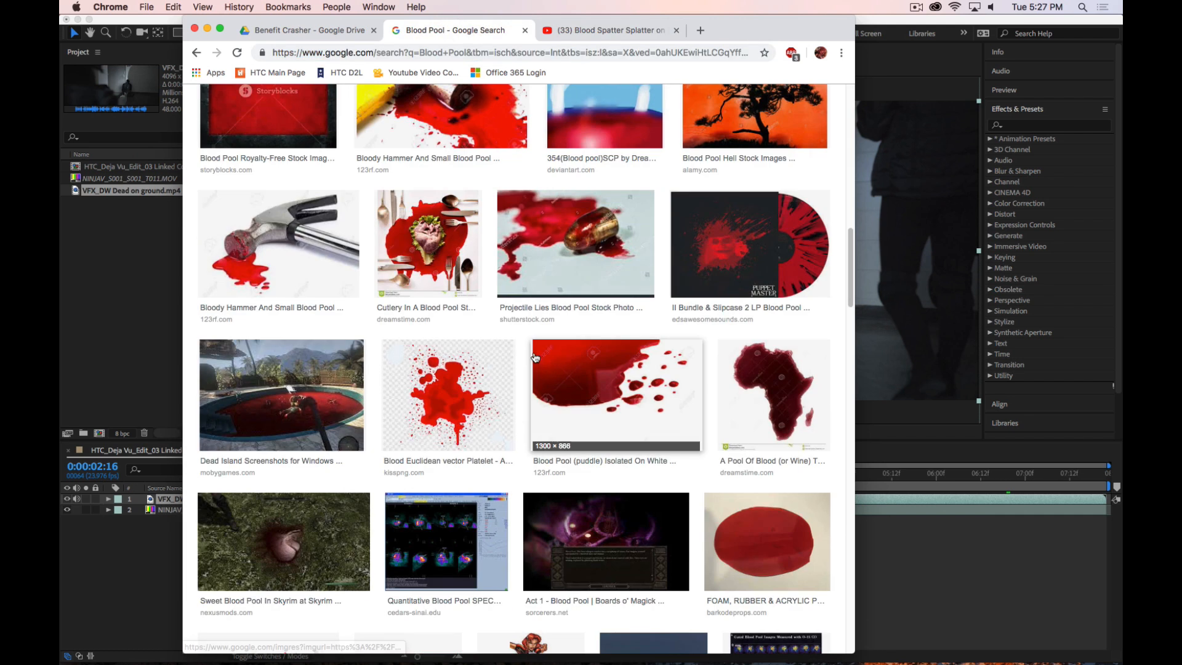
scroll(617, 396, "down", 5)
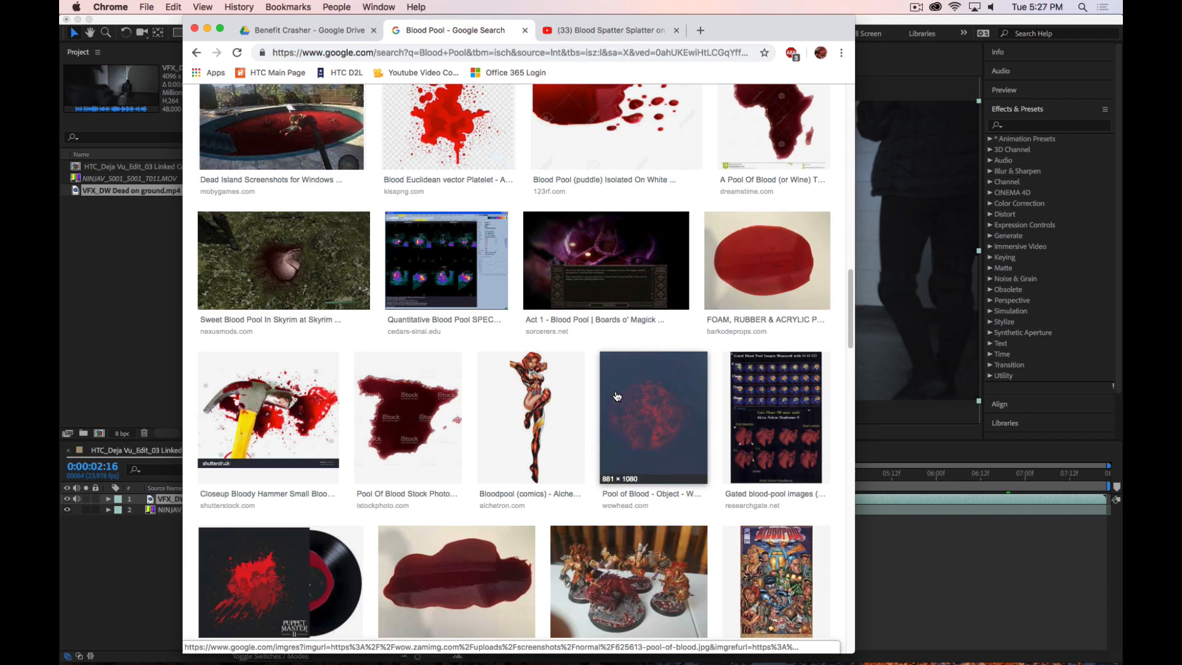
scroll(603, 394, "down", 5)
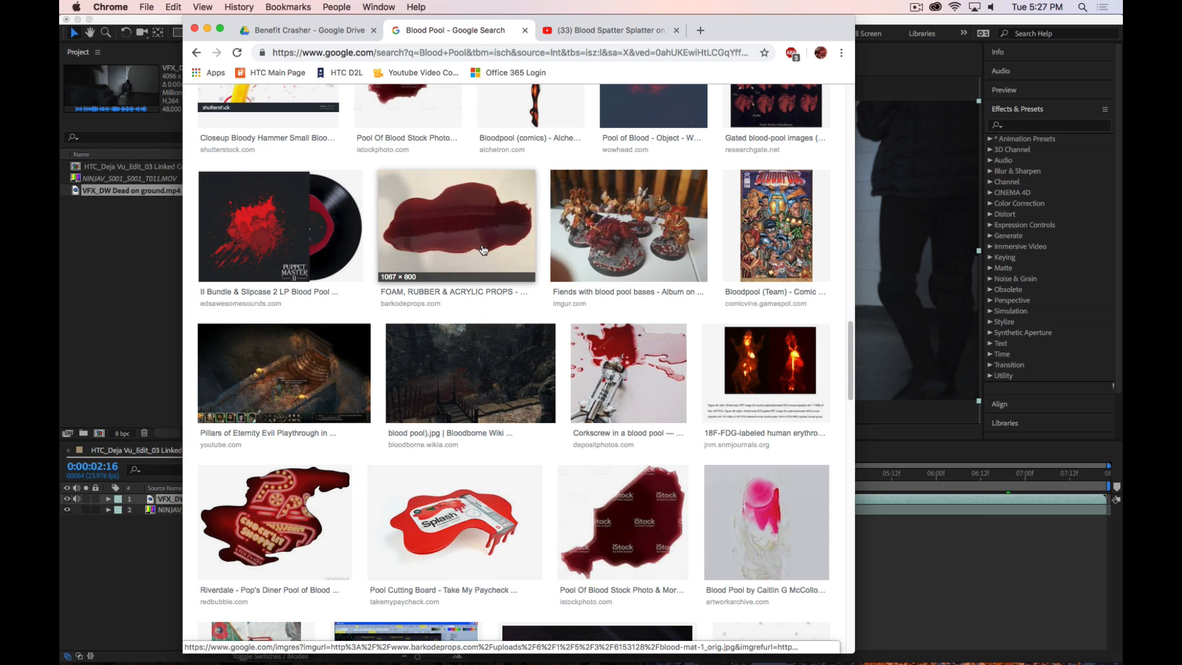
scroll(484, 249, "down", 12)
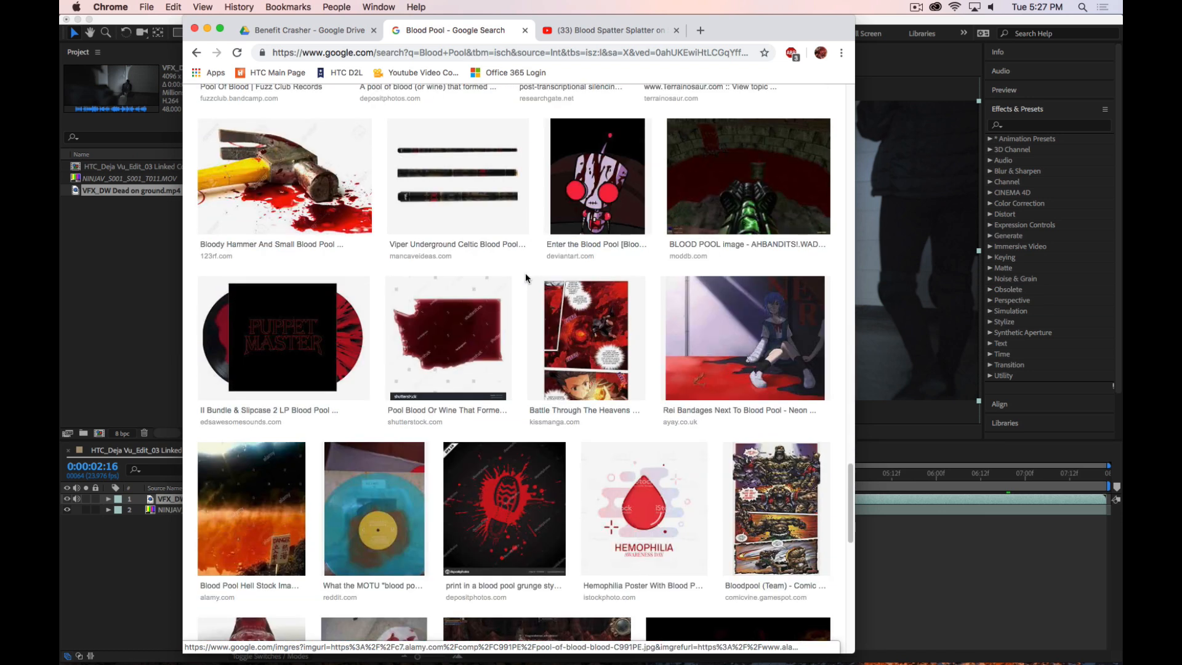
scroll(526, 273, "down", 8)
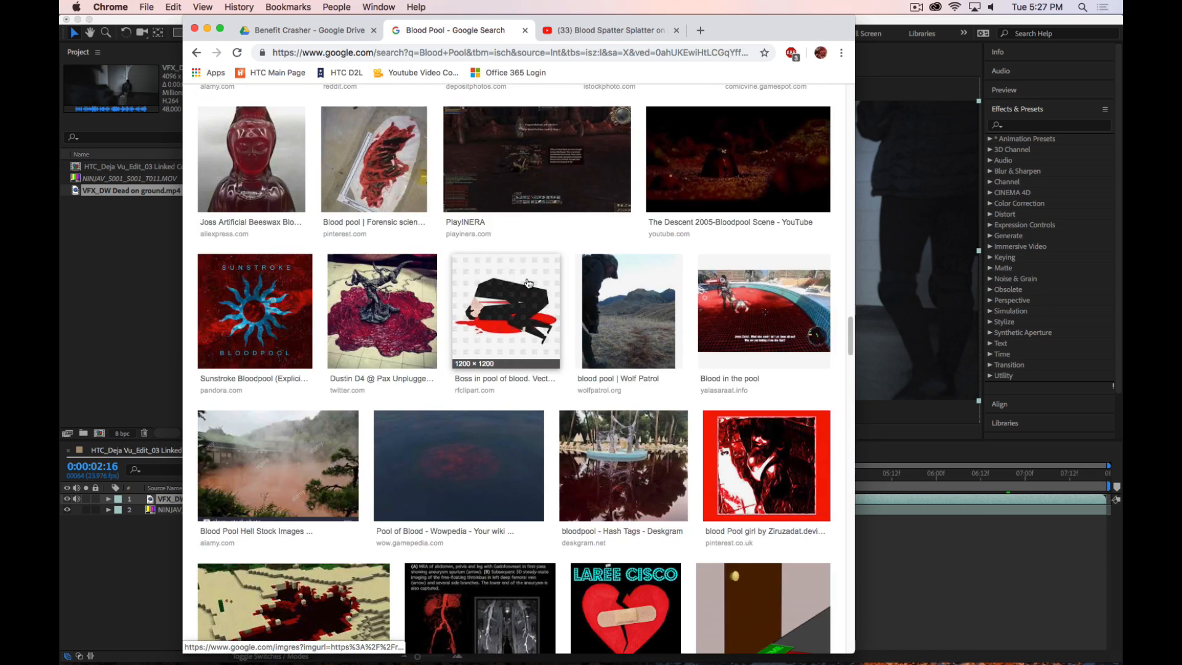
scroll(527, 283, "up", 20)
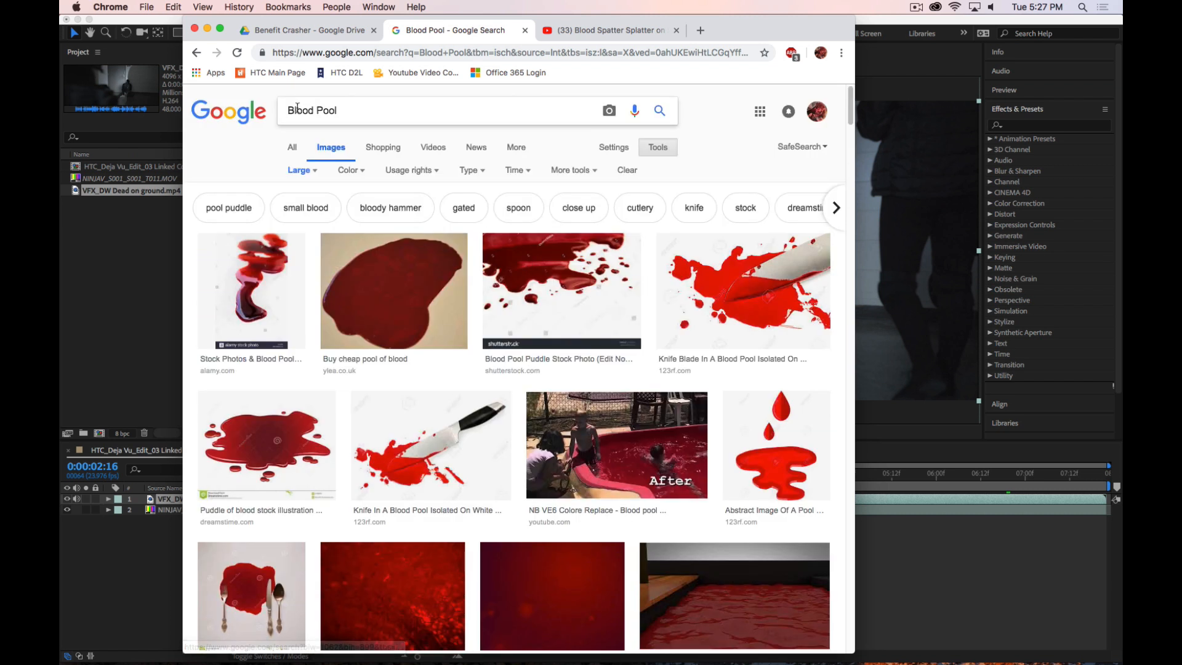
Change the image search to "Large Blood Pool" and look over the results
left_click(288, 110)
type("Larg")
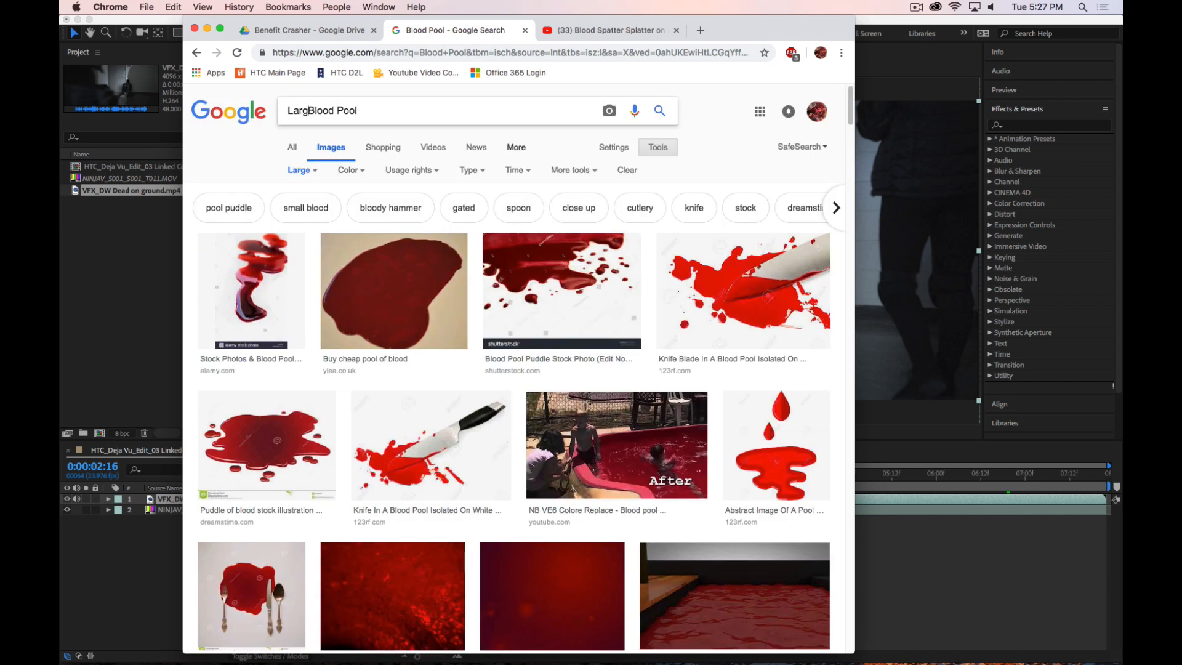
type("e")
key("Return")
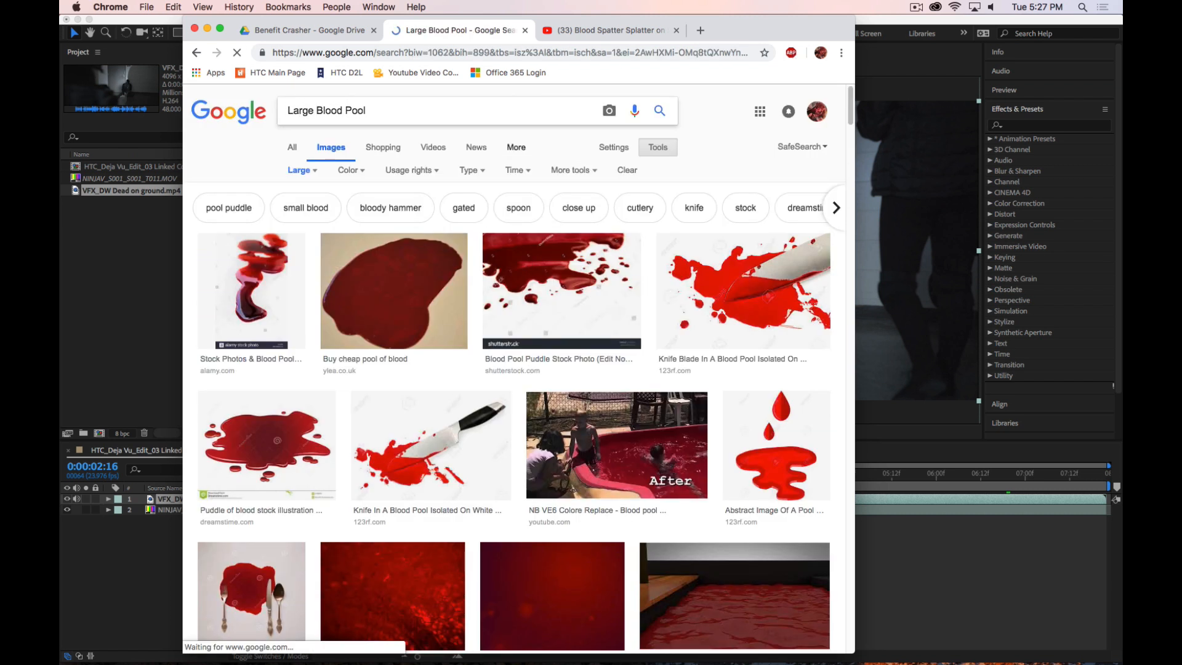
scroll(665, 338, "down", 10)
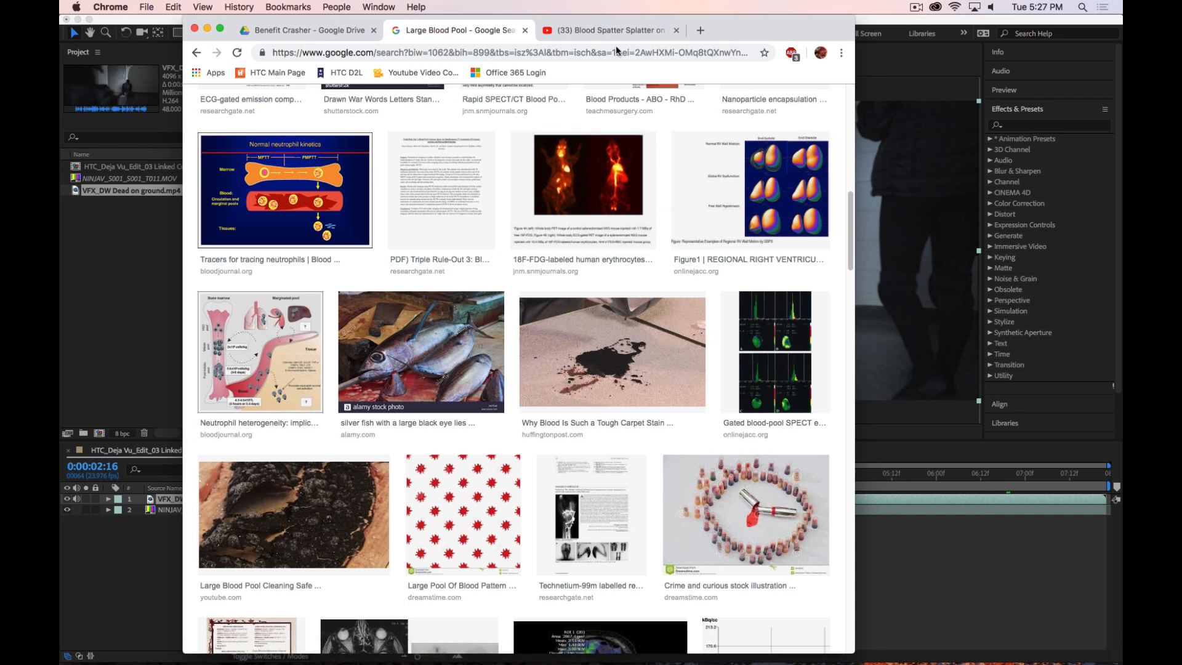
Minimize the browser, start a file import in the After Effects project and select the 5.26.42 PM screenshot on the Desktop
left_click(208, 29)
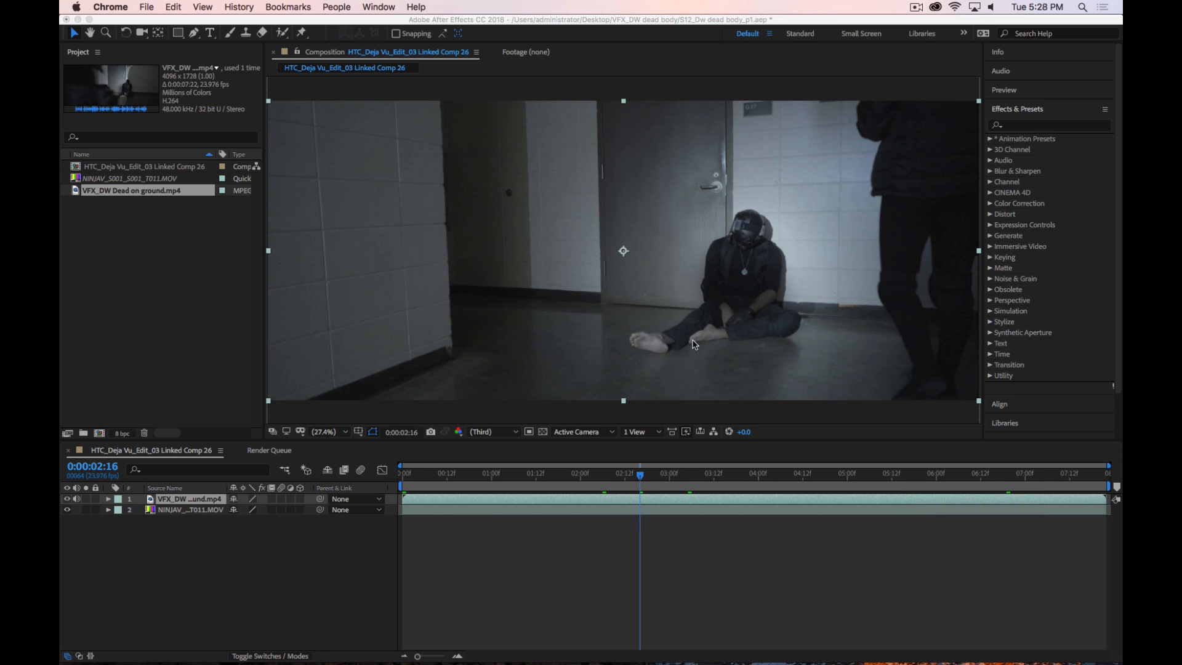
left_click(125, 274)
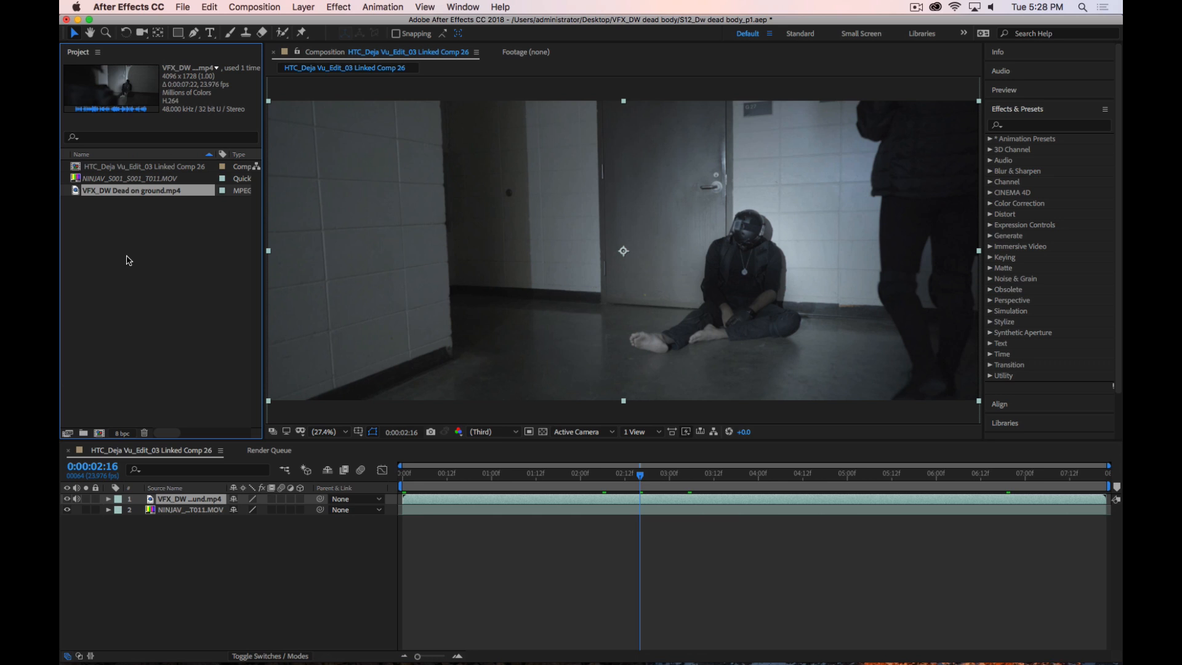
right_click(122, 253)
mouse_move(172, 309)
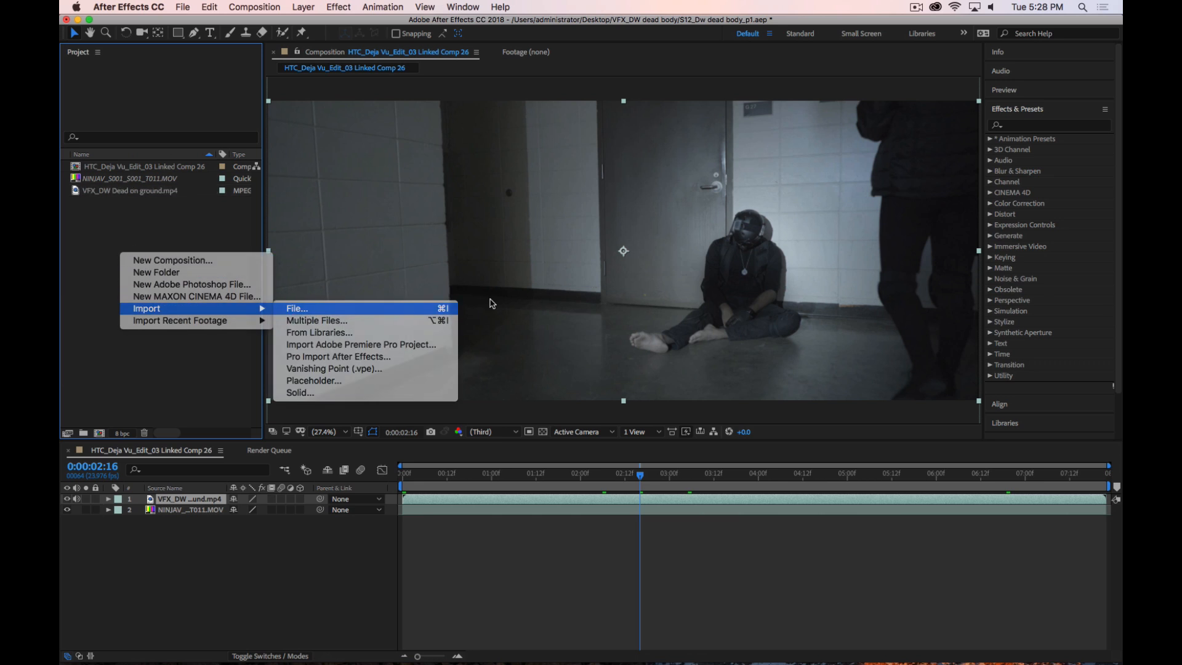
key("Return")
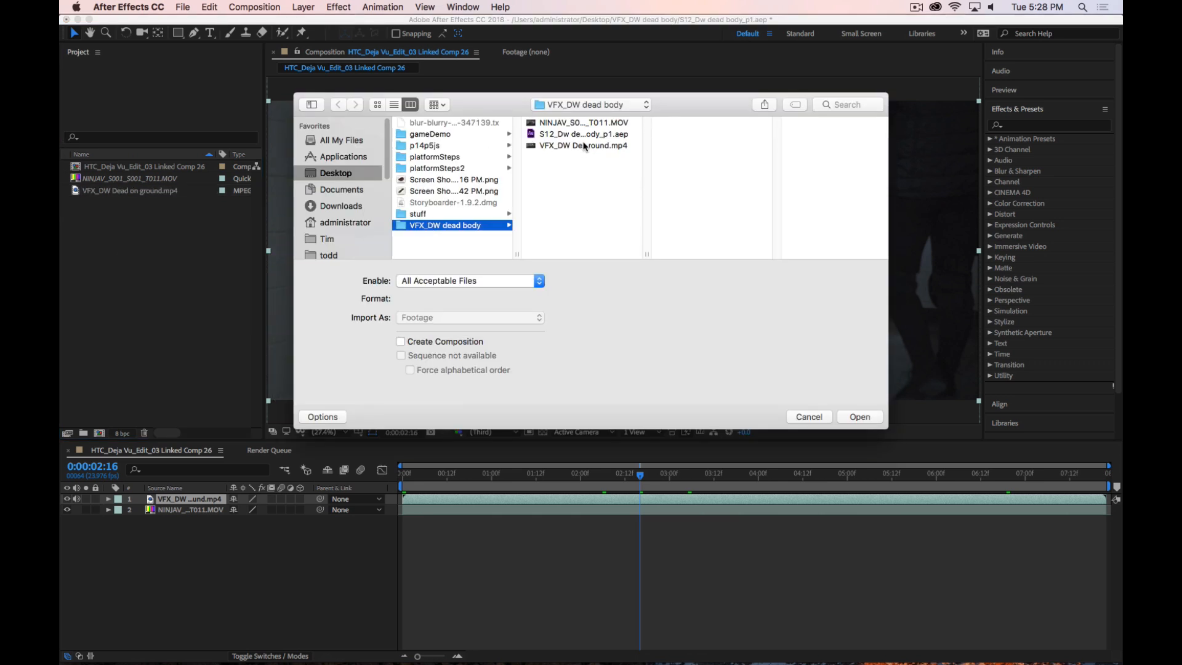
left_click(454, 191)
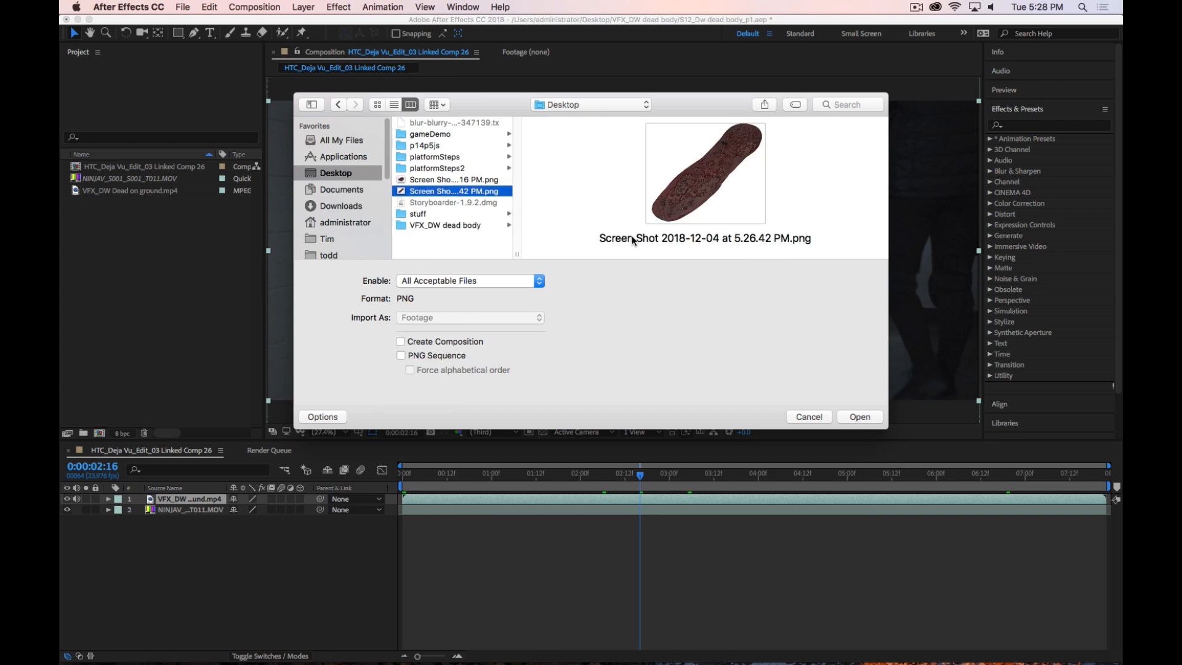
Switch to Finder and rename the Desktop screenshot taken at 5.26.16 PM as "Blood Pool 1"
key("super+Tab")
key("super+Tab")
key("super+Tab")
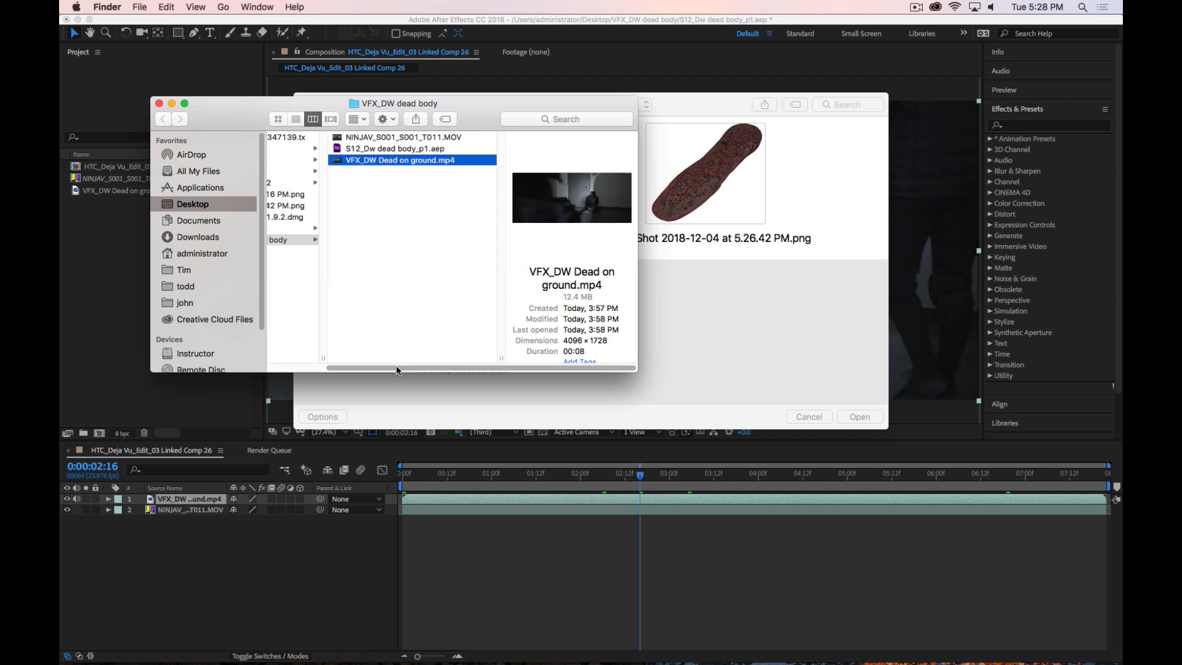
left_click_drag(398, 368, 287, 363)
left_click(310, 197)
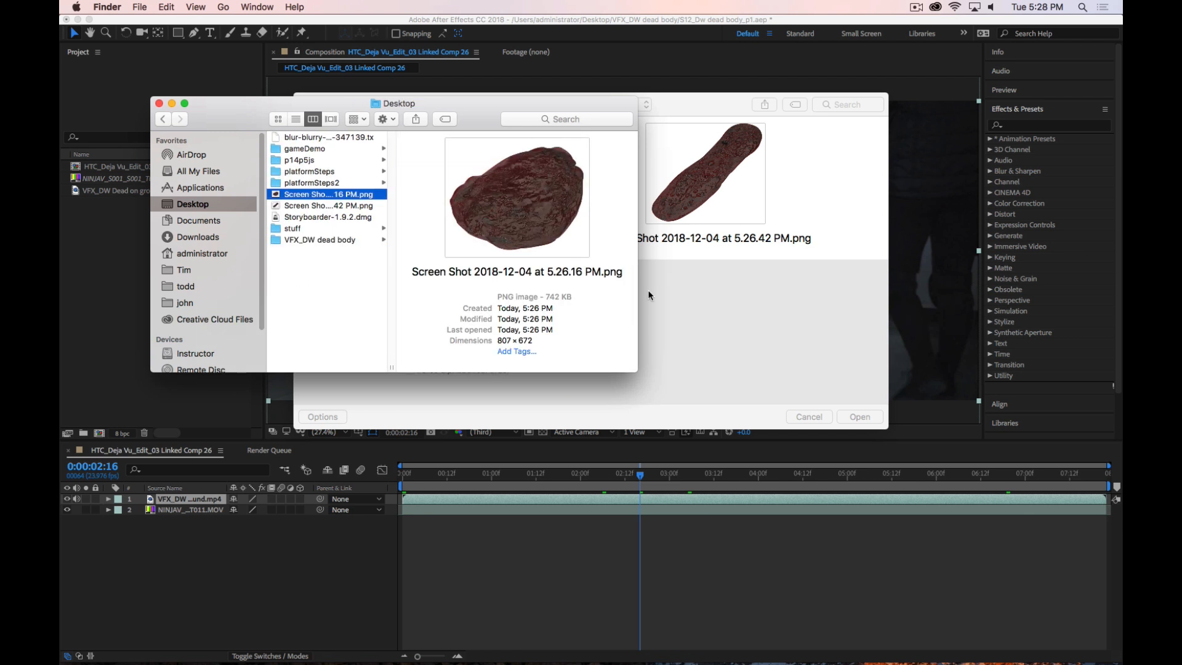
key("Return")
type("Blood Pool 1")
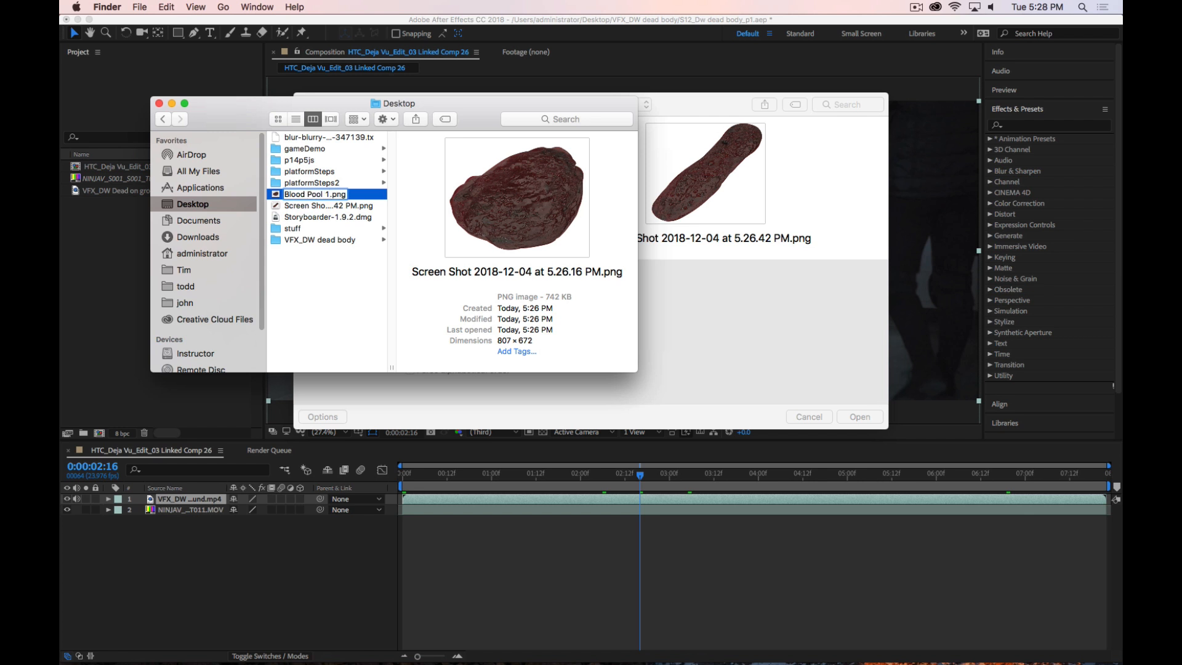
key("Return")
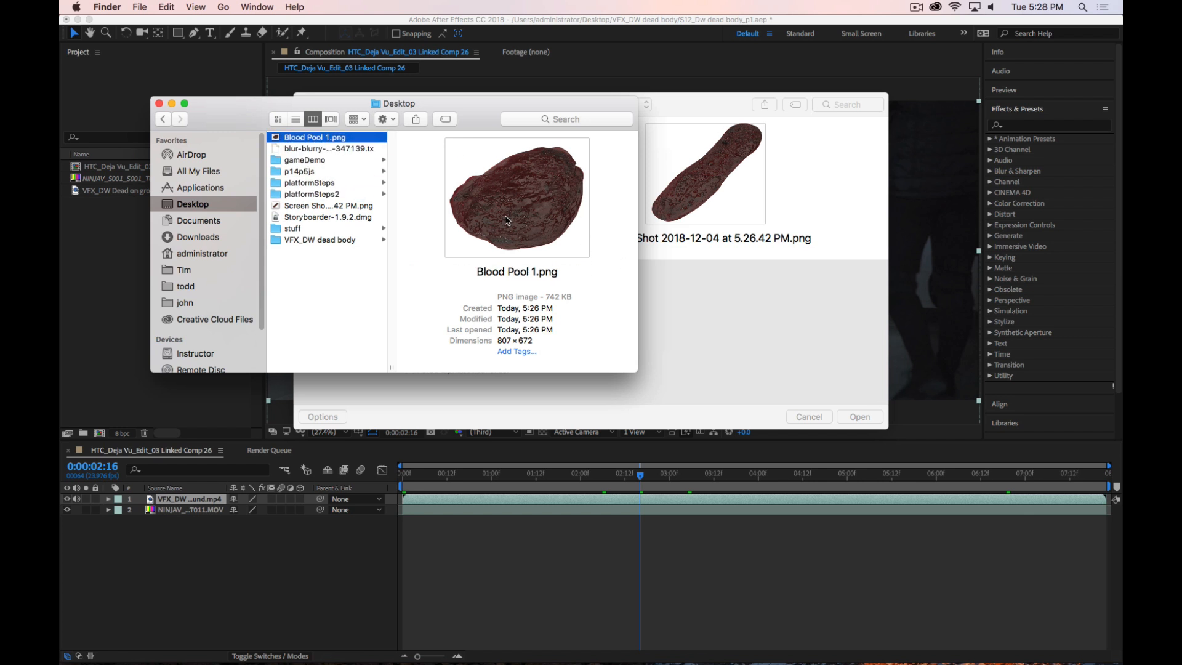
left_click(344, 206)
left_click(916, 8)
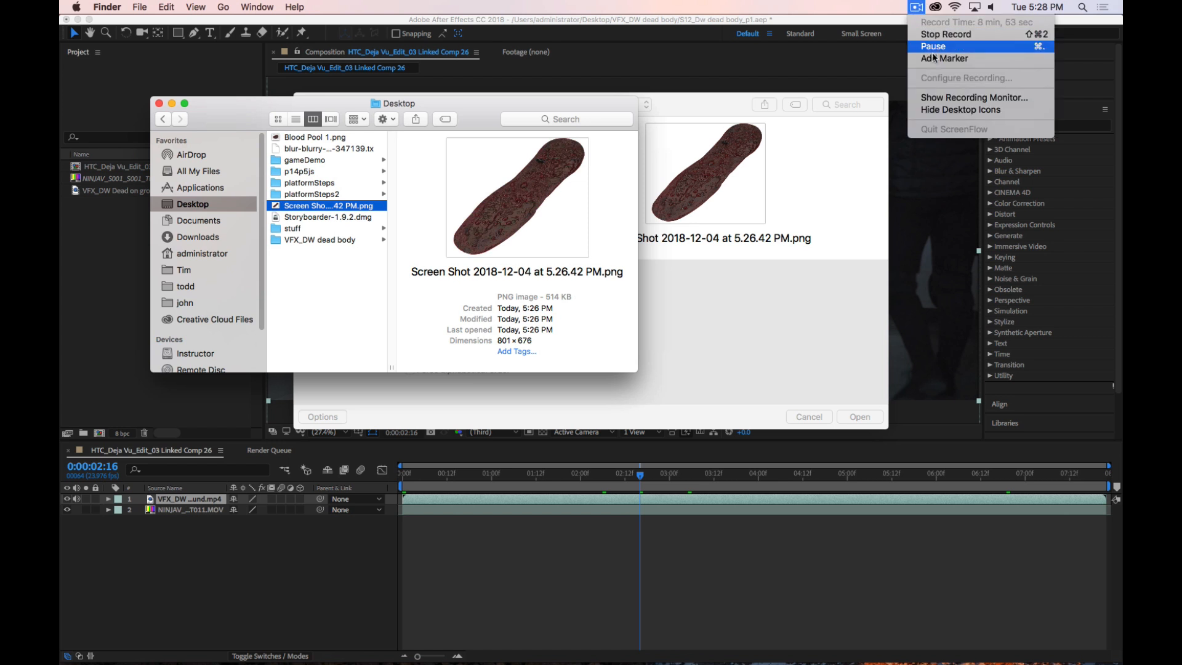
left_click(923, 43)
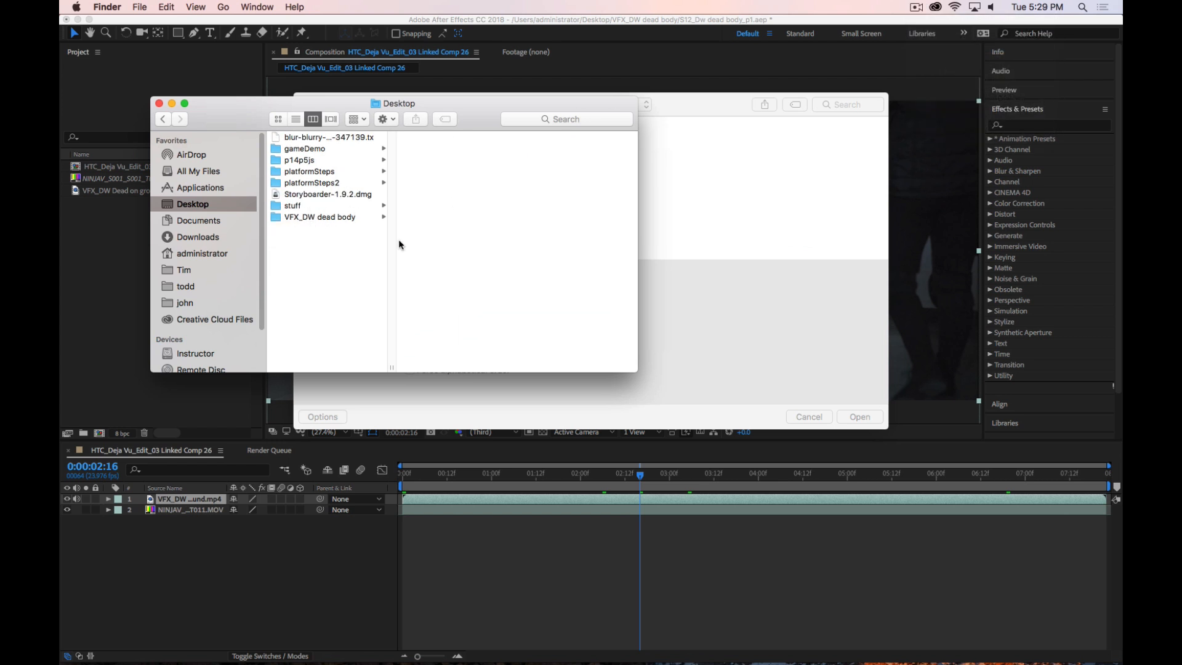
Preview both Blood Pool images in the VFX_DW dead body folder and try to add them to the After Effects project from Finder
left_click(313, 219)
left_click(438, 150)
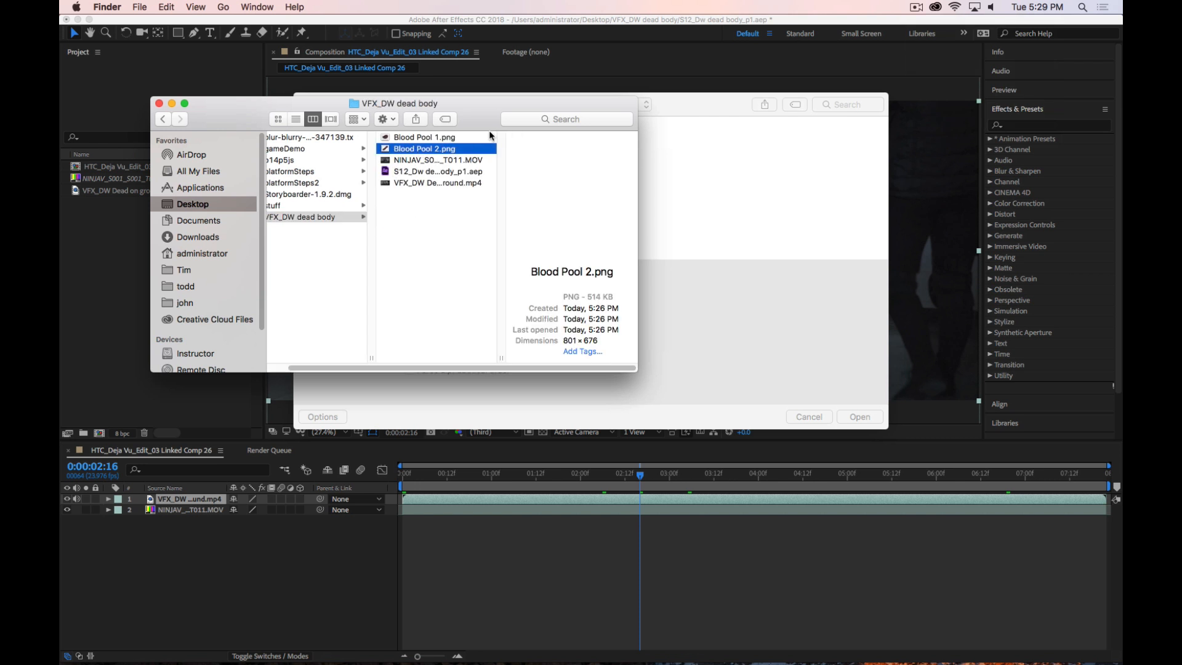
left_click(440, 138)
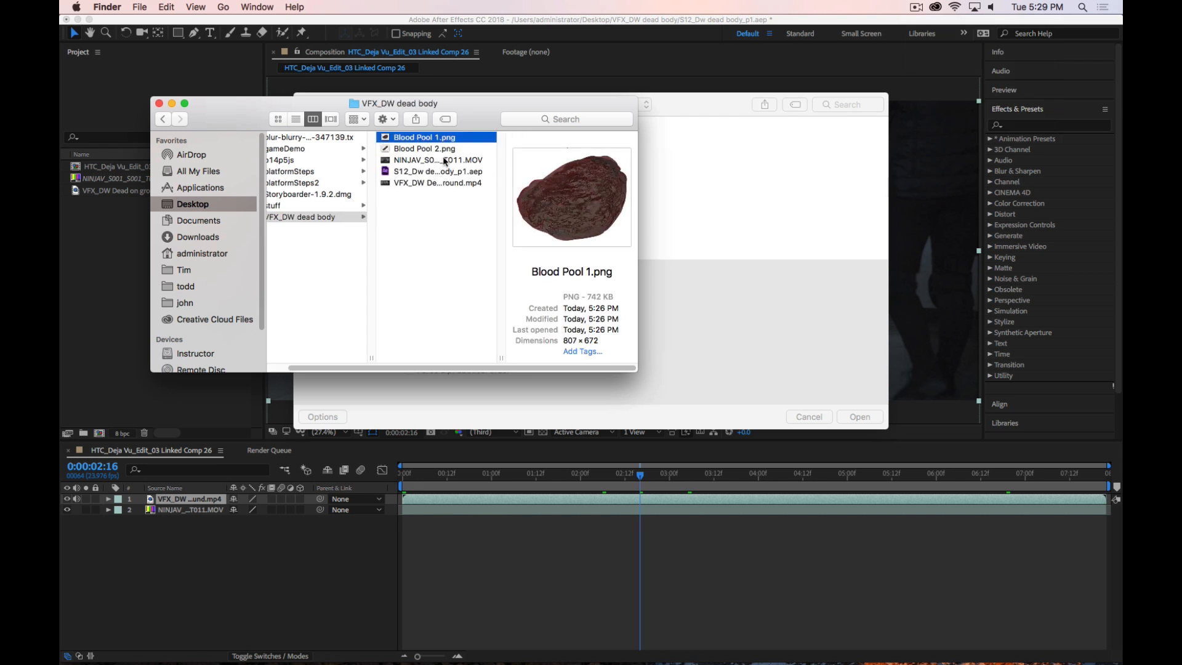
left_click(419, 151, "shift")
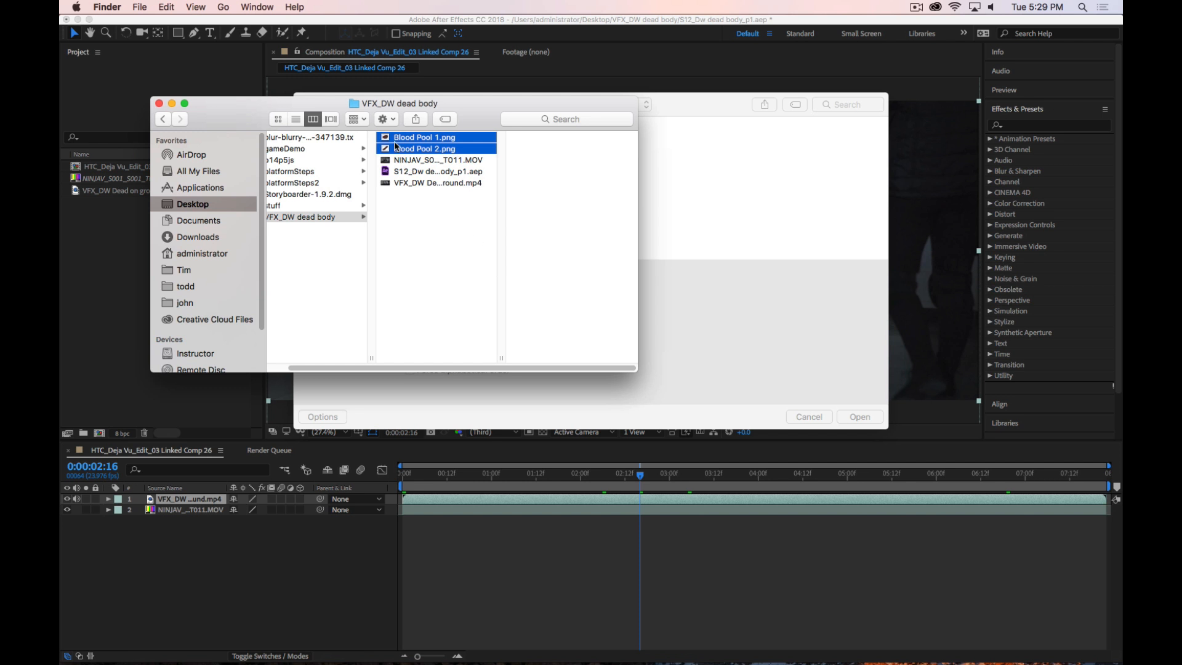
left_click_drag(385, 138, 116, 245)
Import Blood Pool 1.png and Blood Pool 2.png from the VFX_DW dead body folder into the After Effects project and dismiss the disk cache warning
left_click(770, 216)
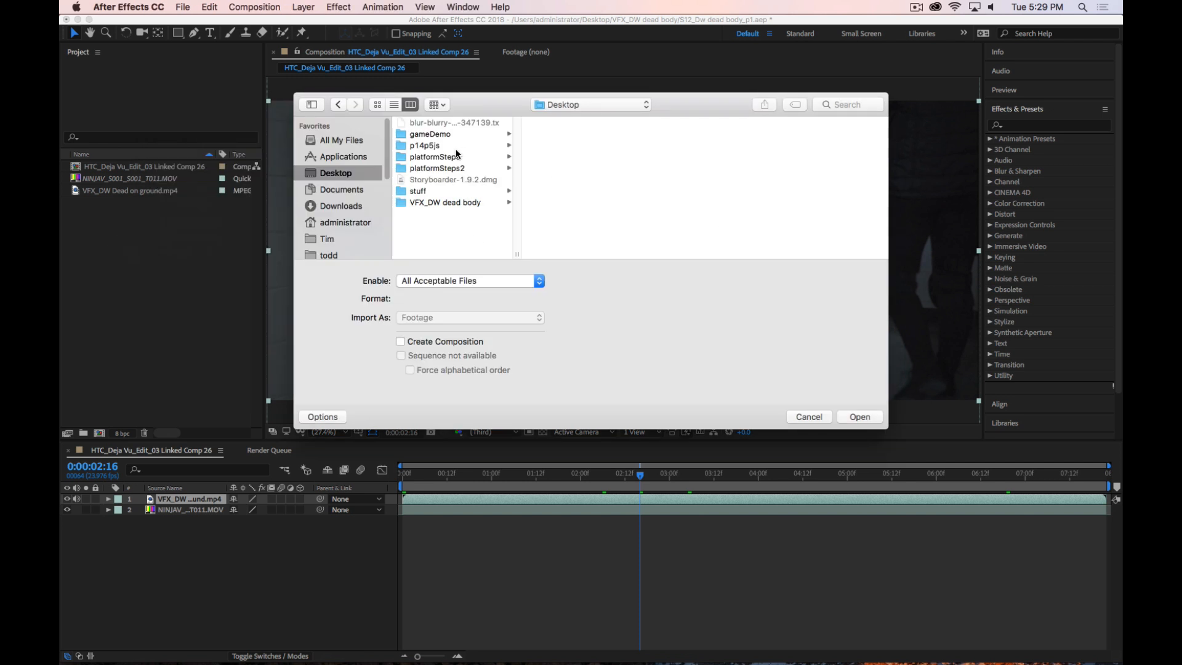
left_click(434, 203)
left_click(557, 123)
left_click(555, 134, "shift")
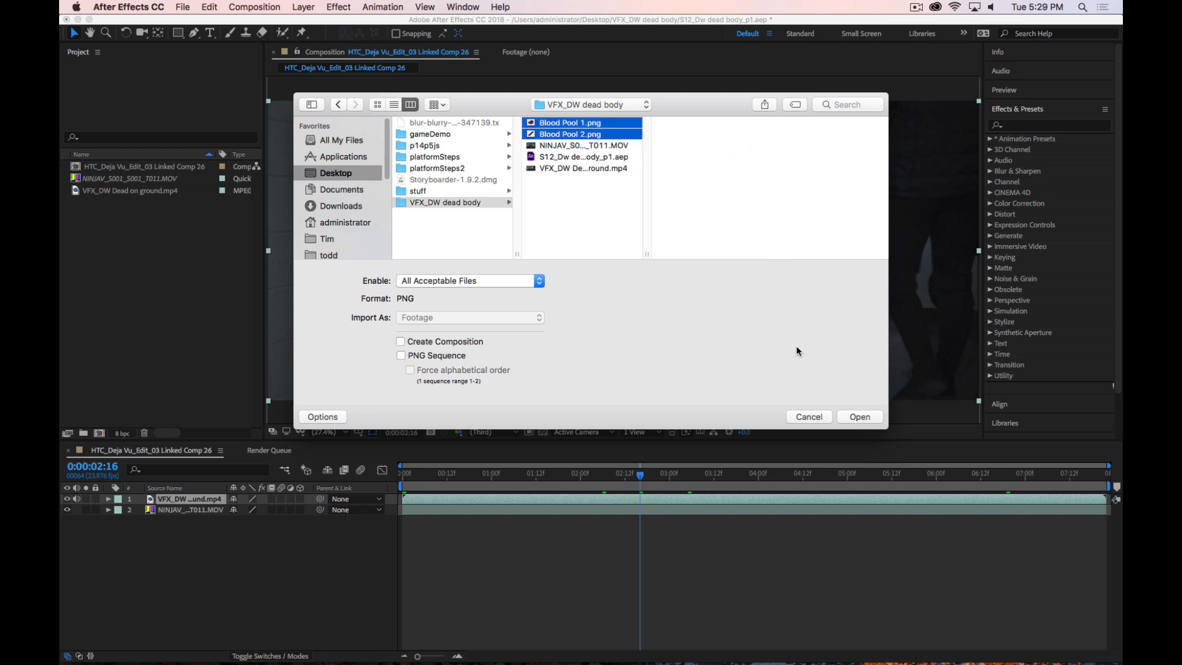
left_click(862, 417)
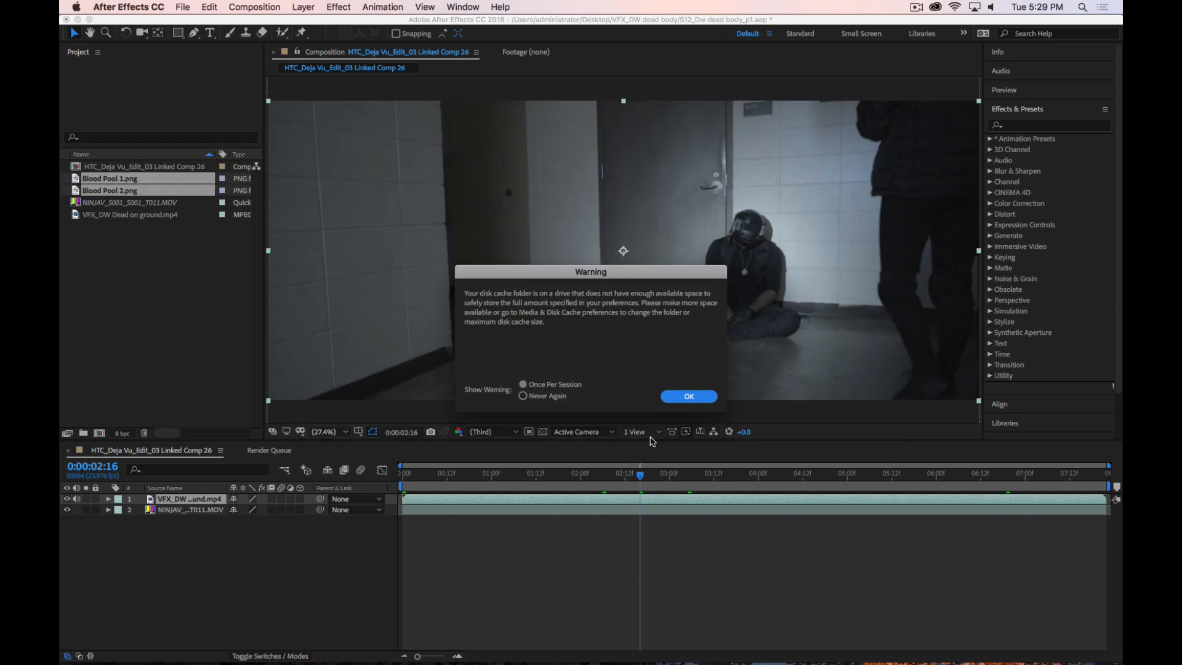
left_click(686, 397)
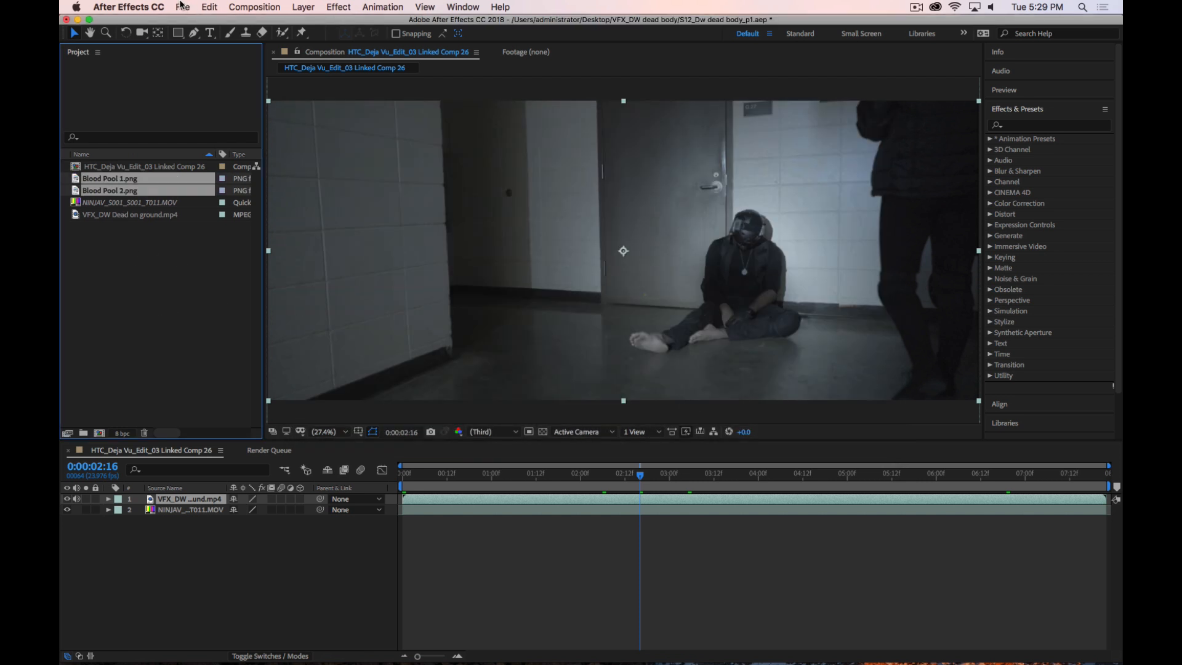
Check the Media & Disk Cache preferences and close them
left_click(153, 8)
mouse_move(290, 42)
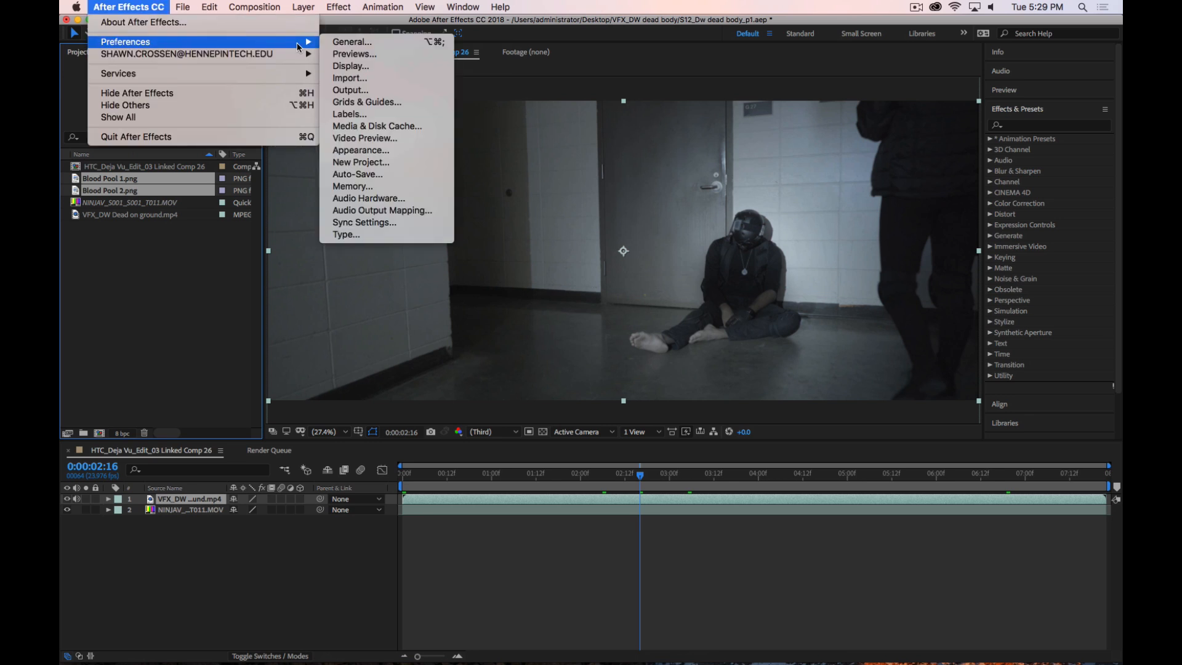
left_click(370, 125)
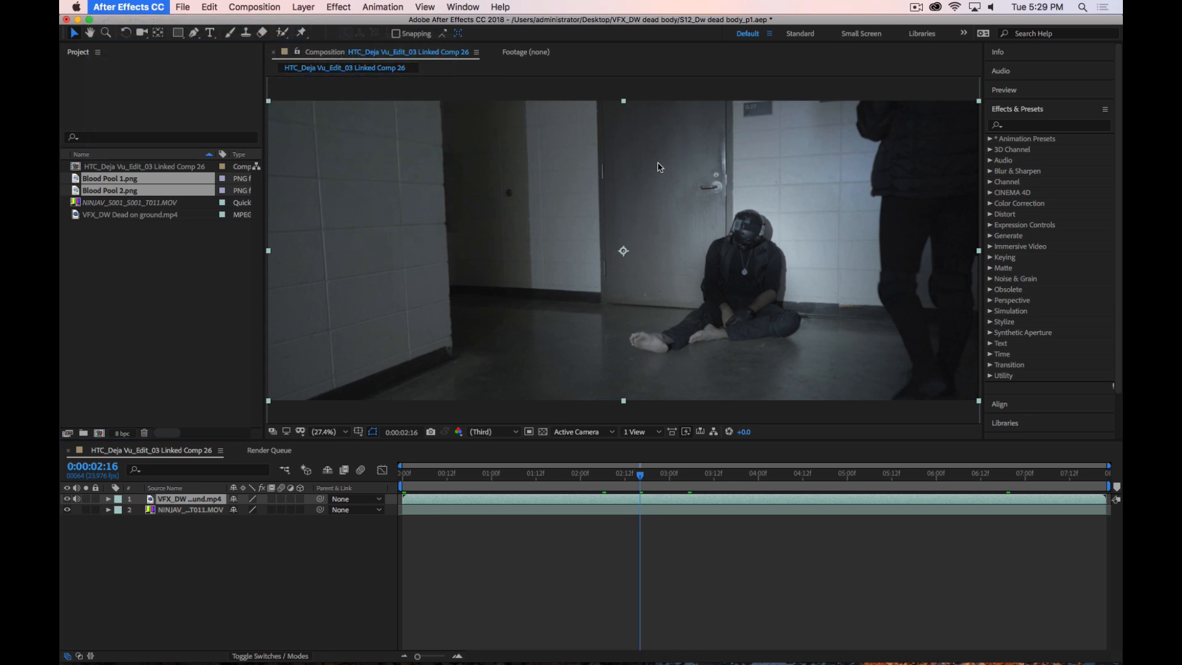
left_click(831, 174)
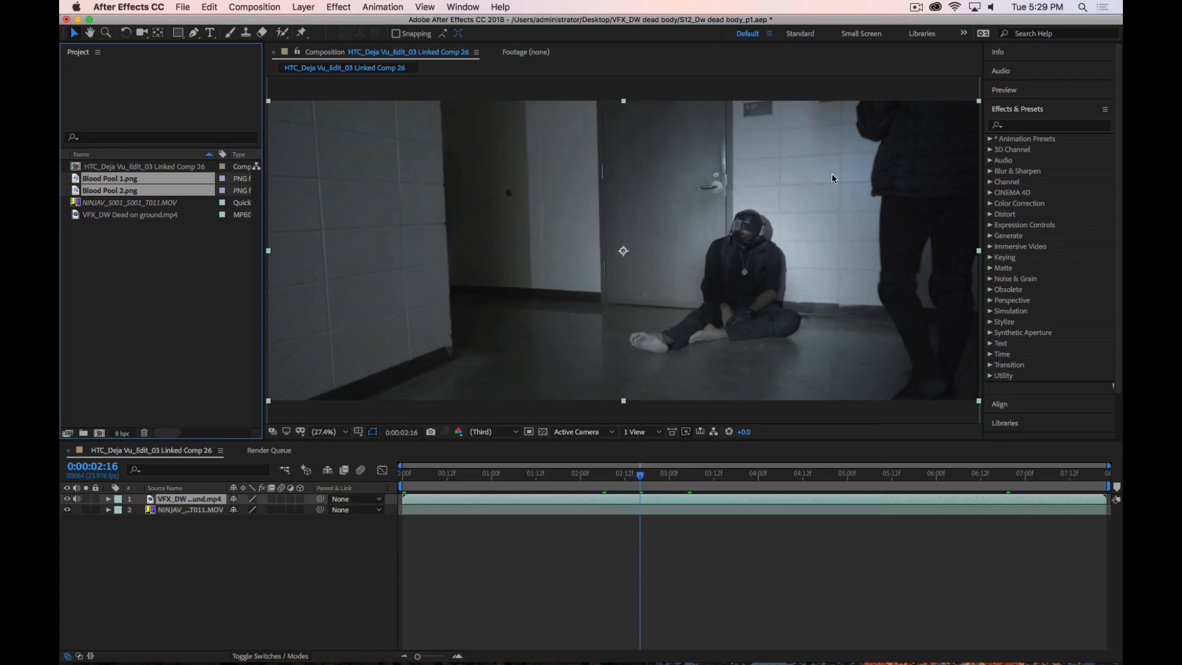
Purge all memory and disk cache, clearing the disk cache for all versions
left_click(209, 7)
mouse_move(234, 257)
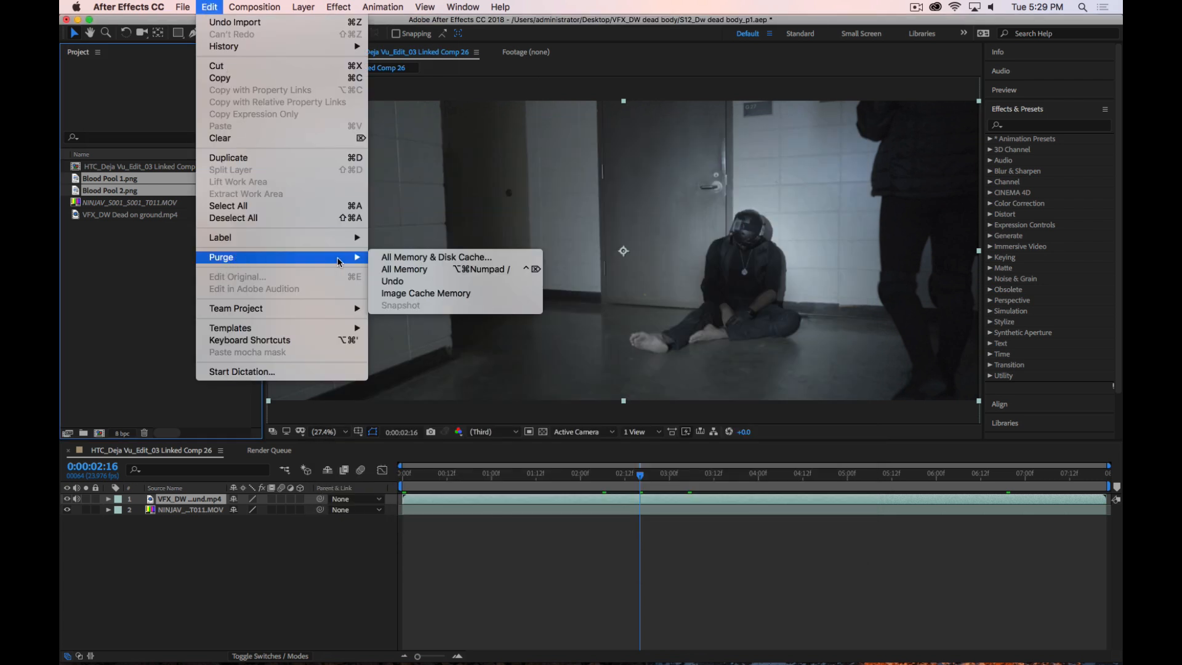
left_click(439, 257)
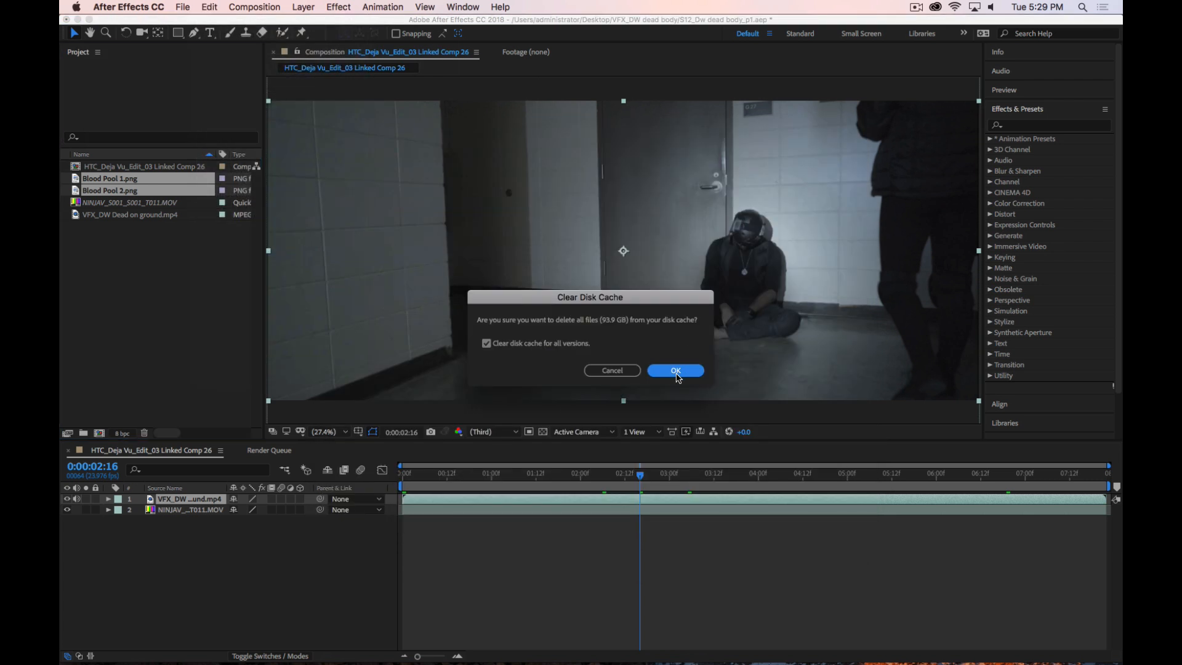
left_click(676, 371)
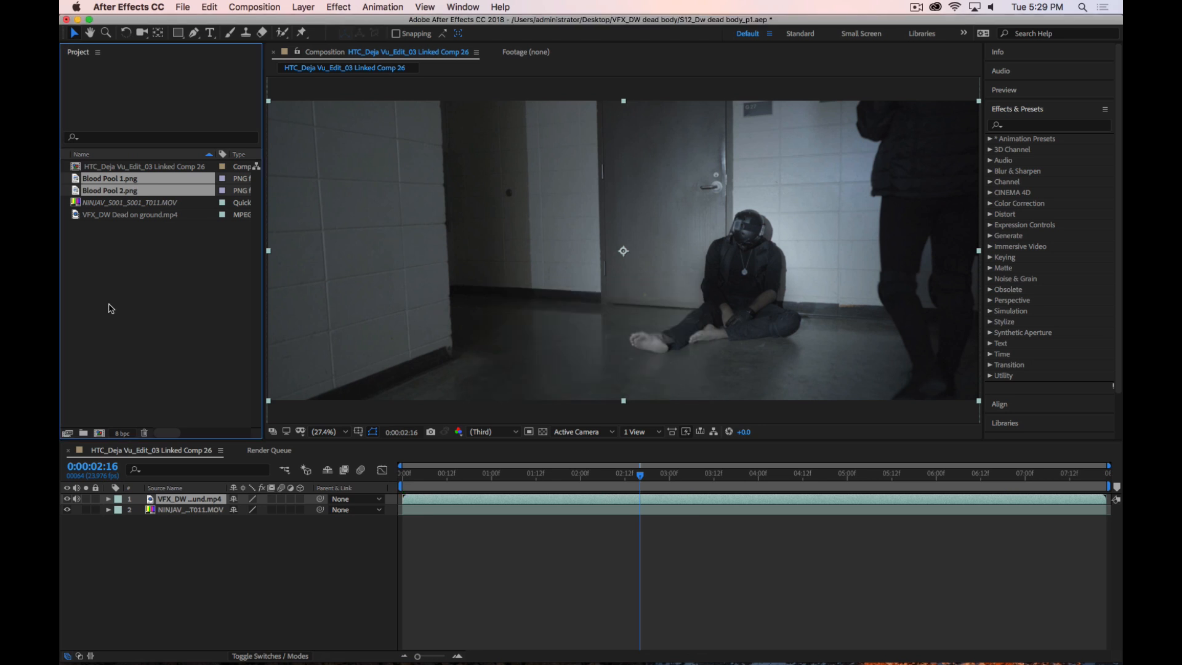
Add Blood Pool 2.png to the composition above the body clip and set its blending mode to Multiply after trying Screen
left_click(159, 296)
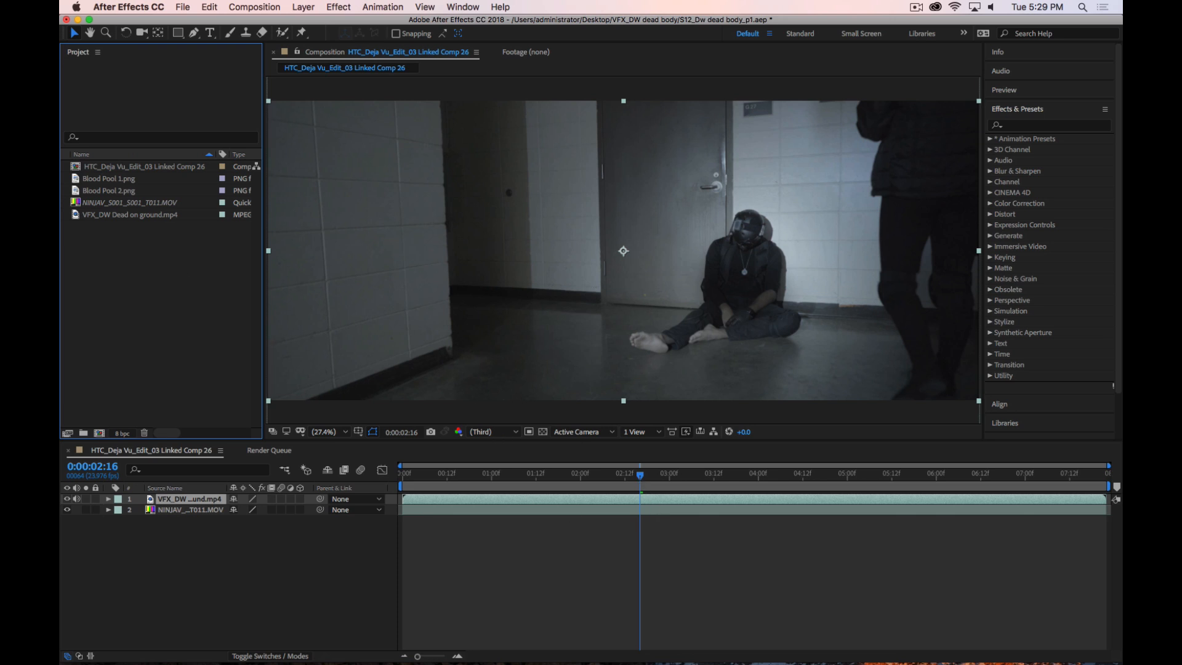
left_click(80, 191)
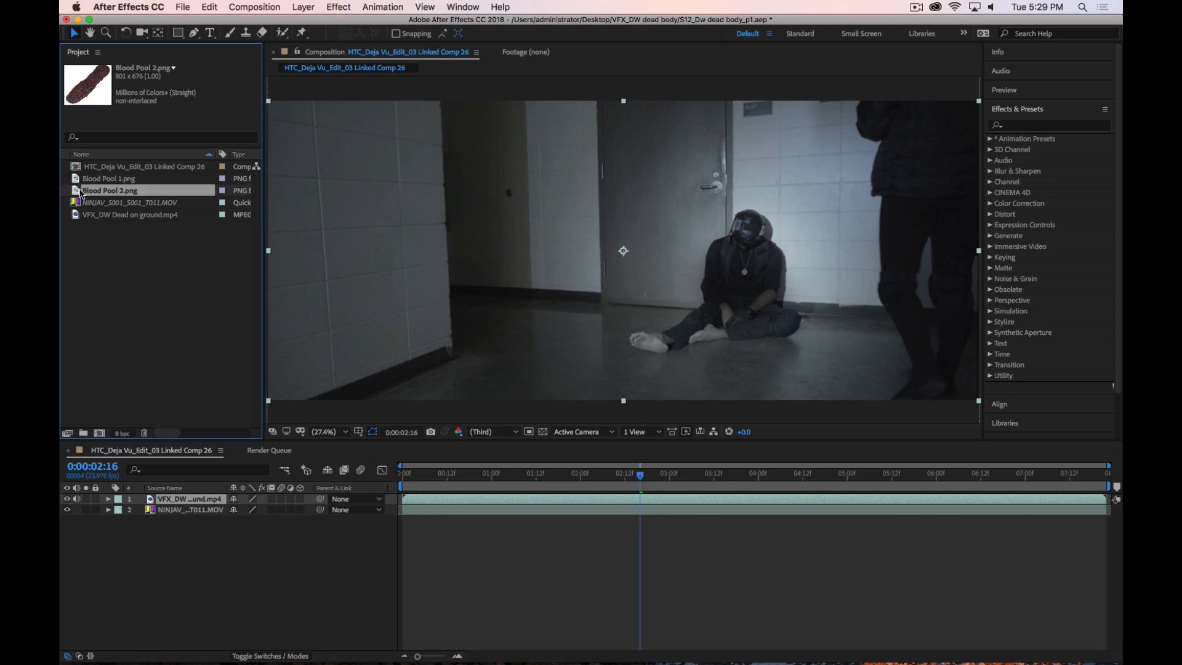
left_click_drag(80, 192, 629, 236)
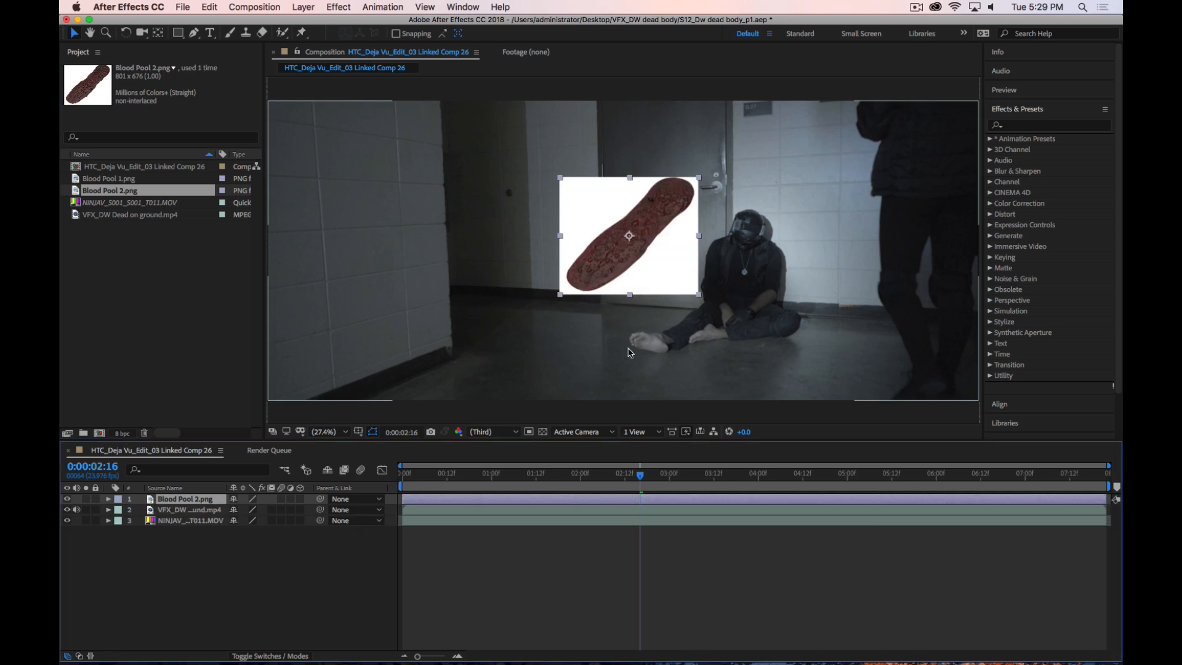
left_click(272, 654)
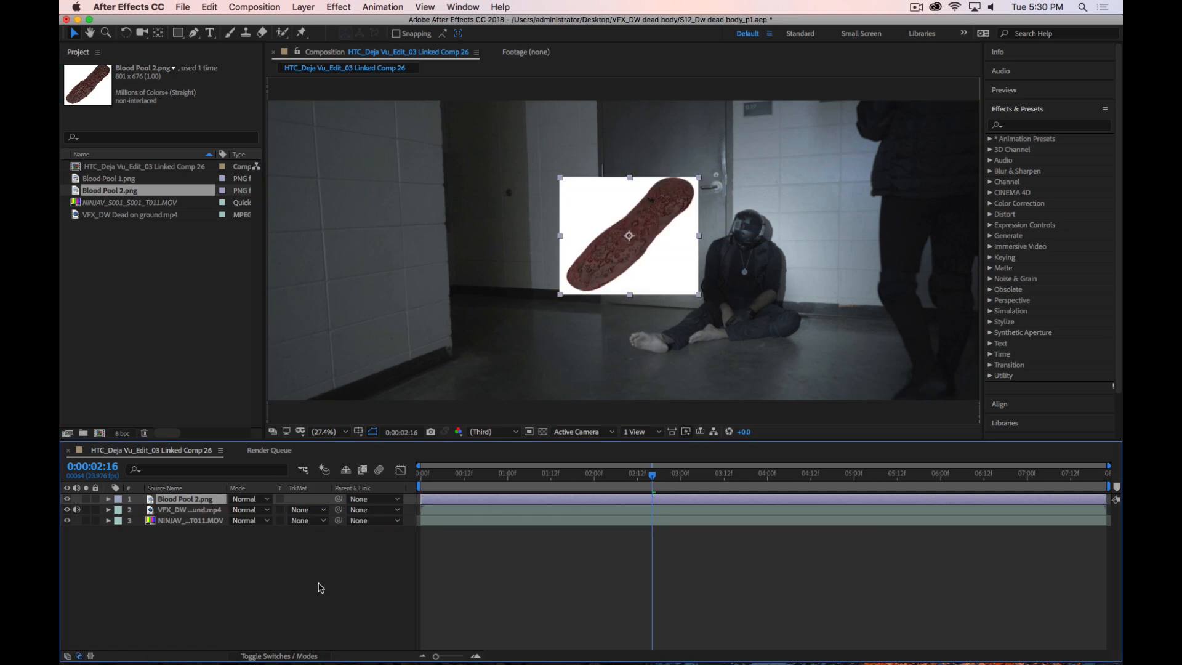
left_click(246, 499)
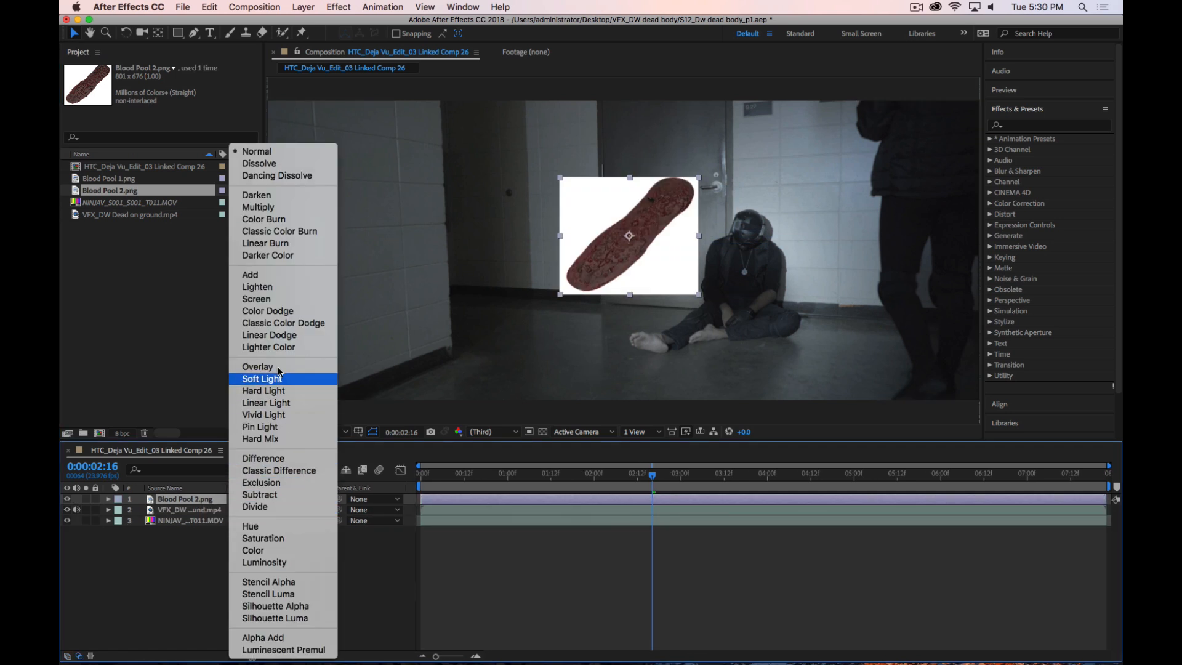
left_click(275, 304)
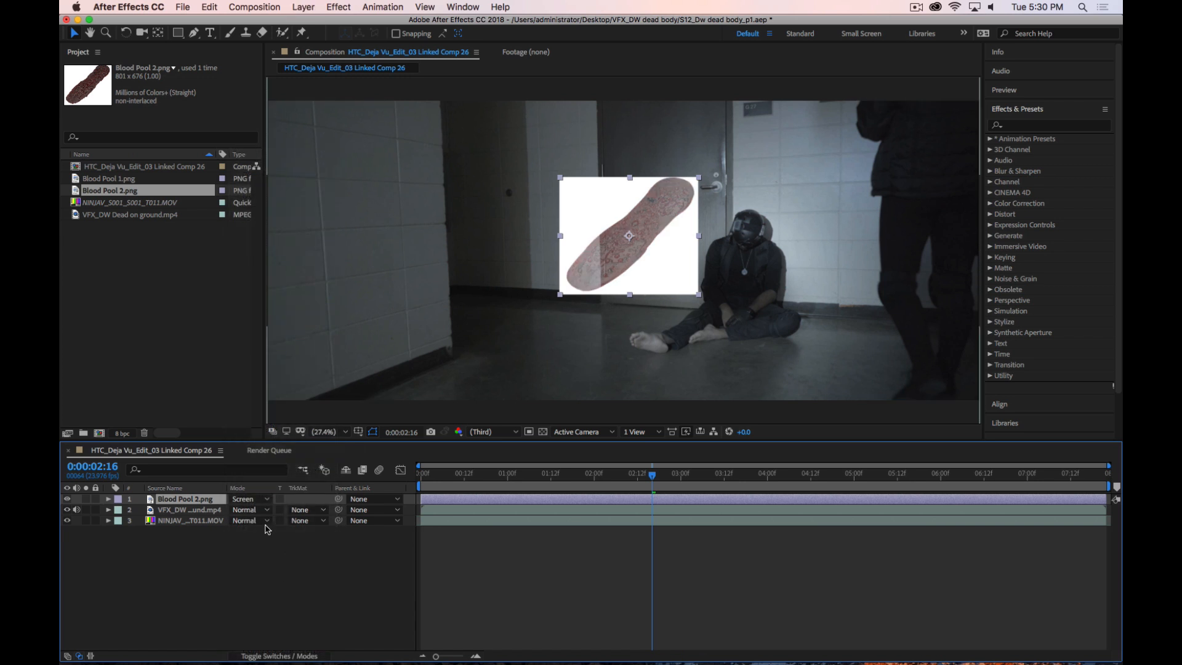
left_click(243, 499)
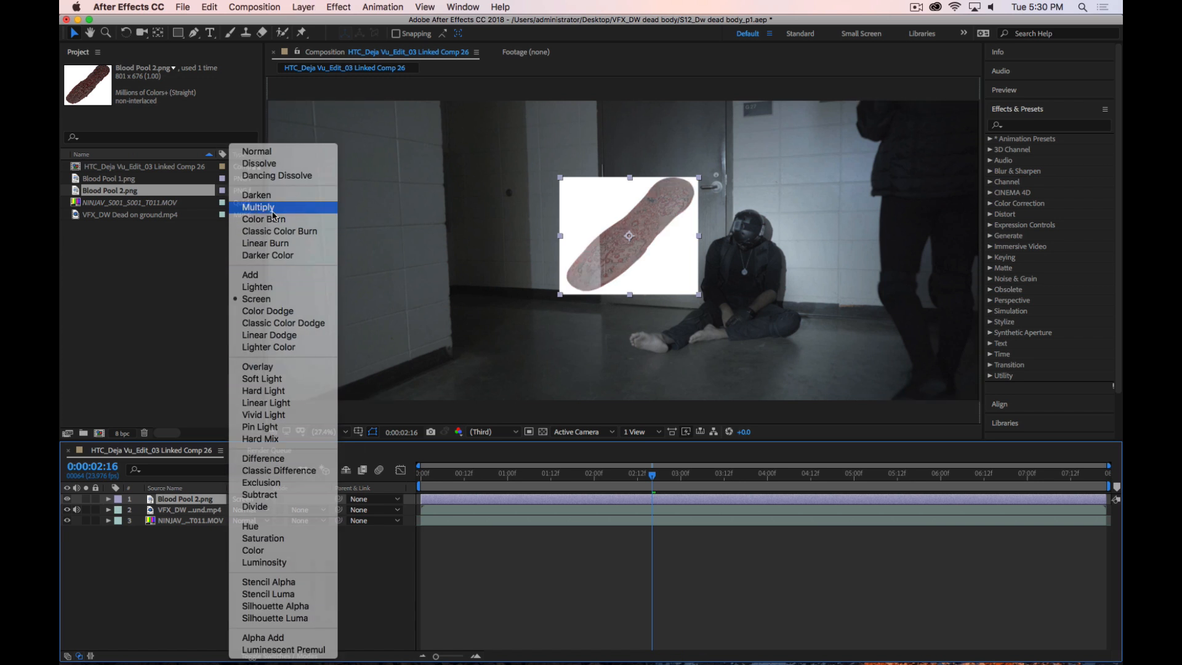
left_click(253, 208)
Move the Blood Pool 2 layer onto the floor beside the seated body, trying it over the corridor wall on the way
left_click_drag(692, 211, 819, 339)
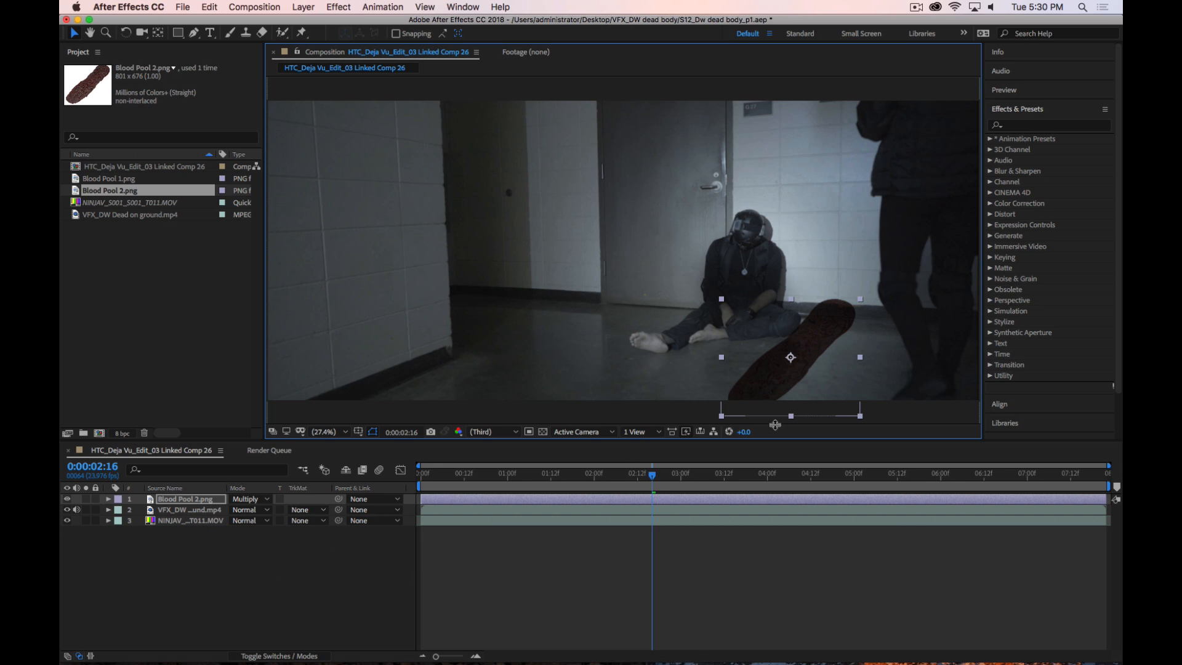
left_click_drag(786, 368, 444, 270)
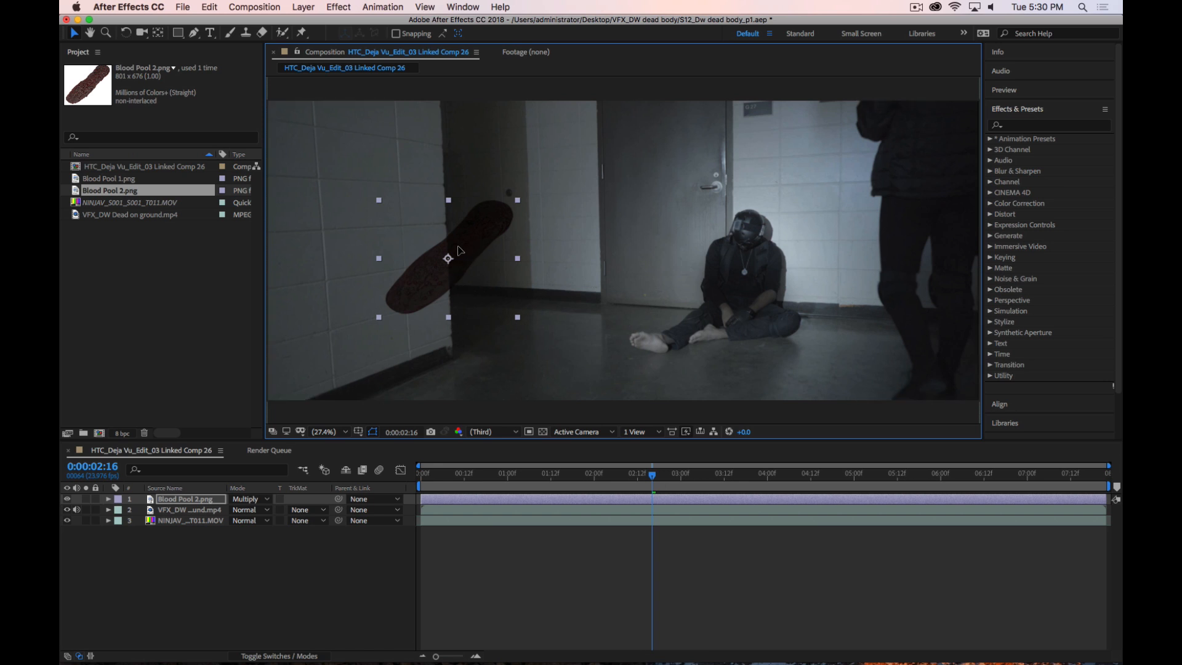
left_click_drag(458, 249, 777, 327)
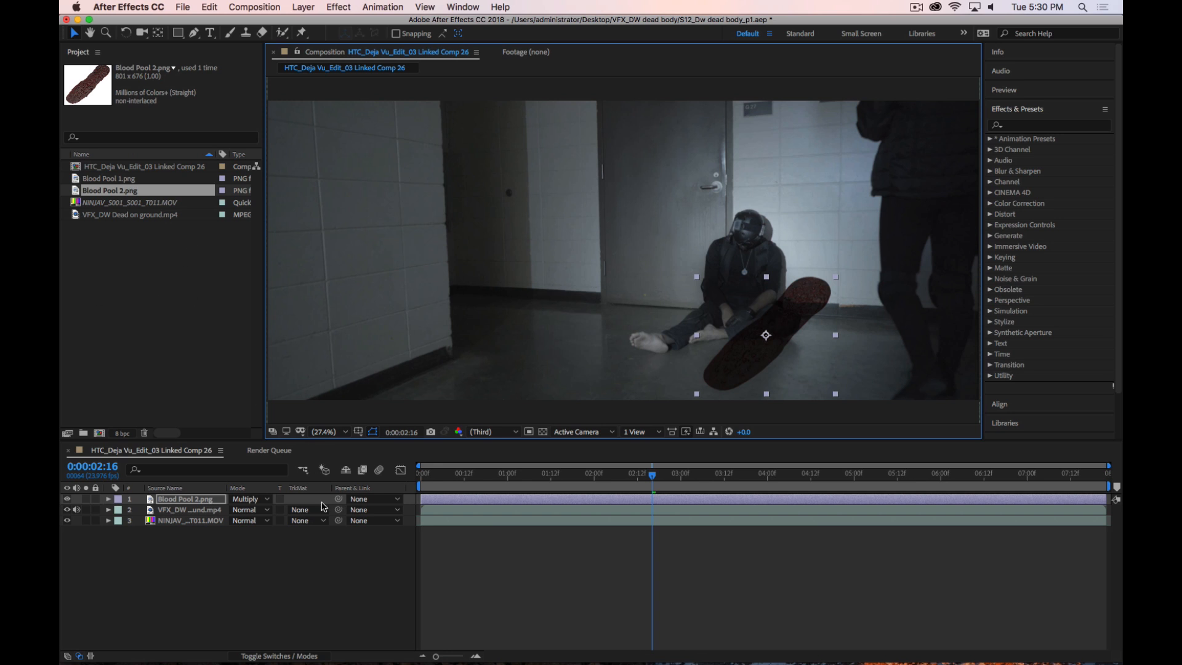
Make Blood Pool 2 a 3D layer and lay it on the floor with X rotation -64°, Y rotation 8° and Z rotation 33°
left_click(292, 655)
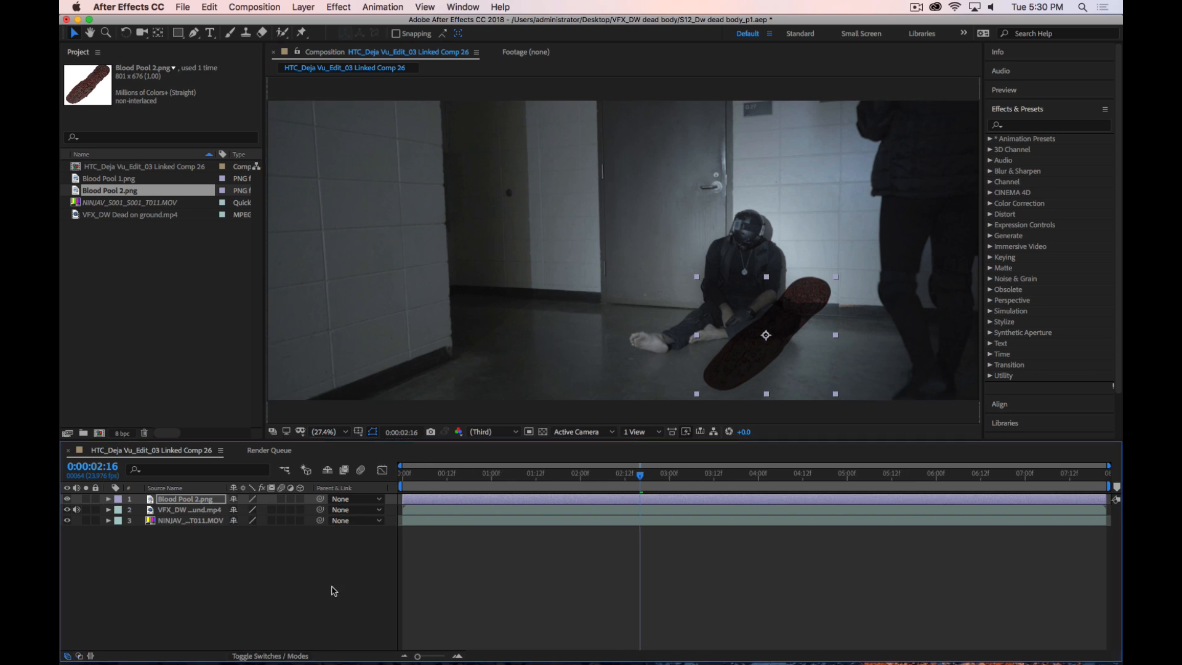
left_click(299, 499)
key("r")
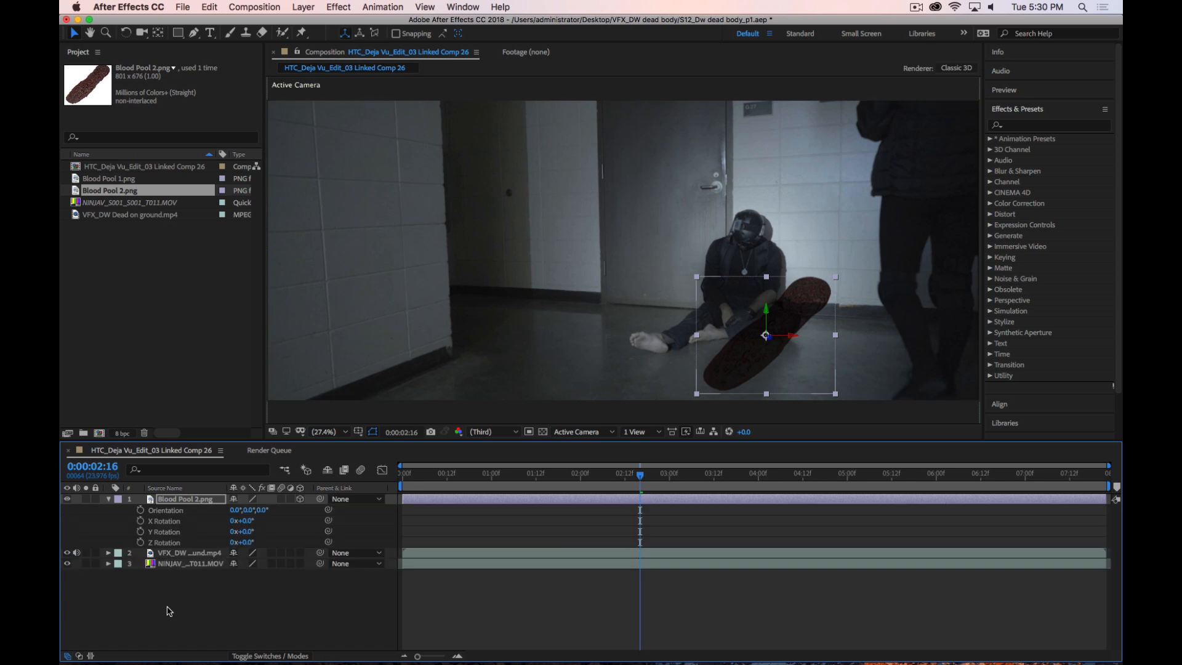
left_click_drag(246, 533, 216, 522)
mouse_move(790, 354)
left_mouse_down()
mouse_move(809, 358)
mouse_move(786, 359)
left_mouse_up()
left_click_drag(241, 543, 269, 542)
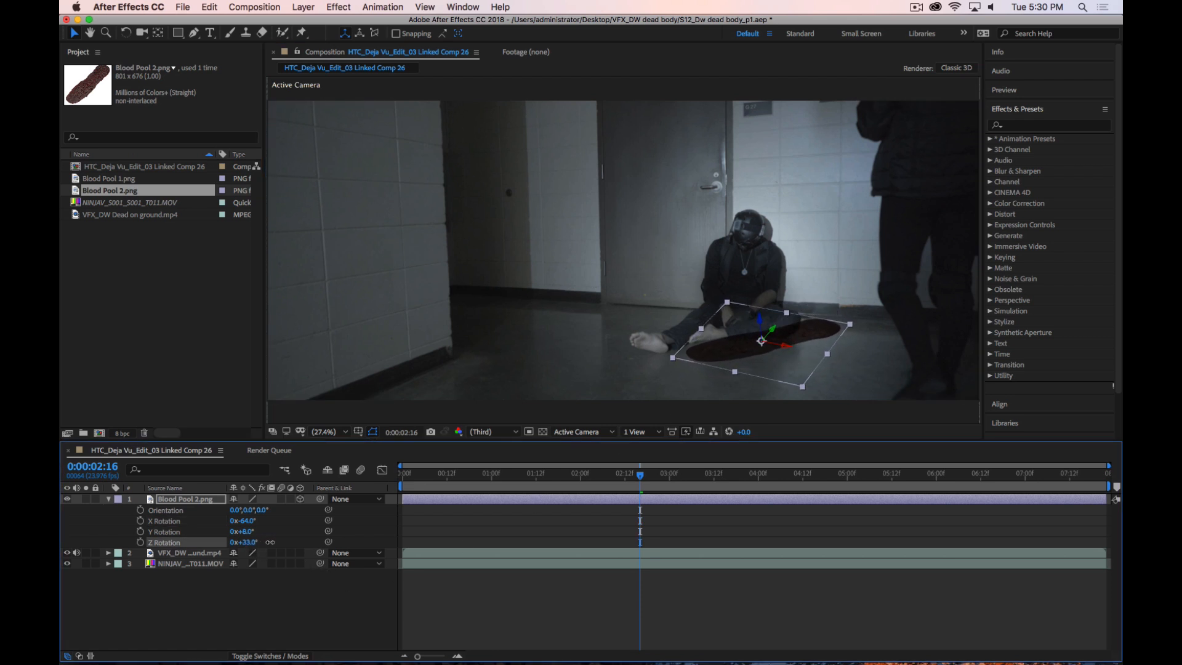
Flatten Blood Pool 2 further with an X rotation of -71° and nudge it into place beside the body's legs
left_click_drag(795, 337, 789, 339)
left_click_drag(242, 521, 240, 519)
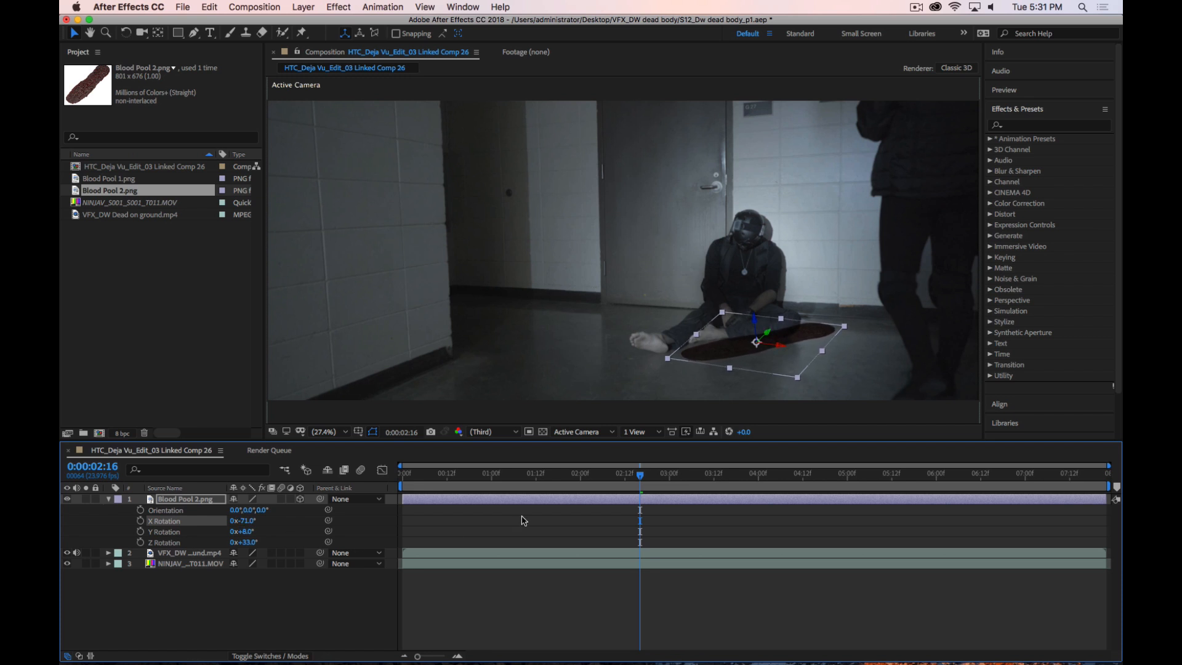
mouse_move(785, 362)
left_mouse_down()
mouse_move(766, 373)
mouse_move(779, 373)
left_mouse_up()
left_click(350, 600)
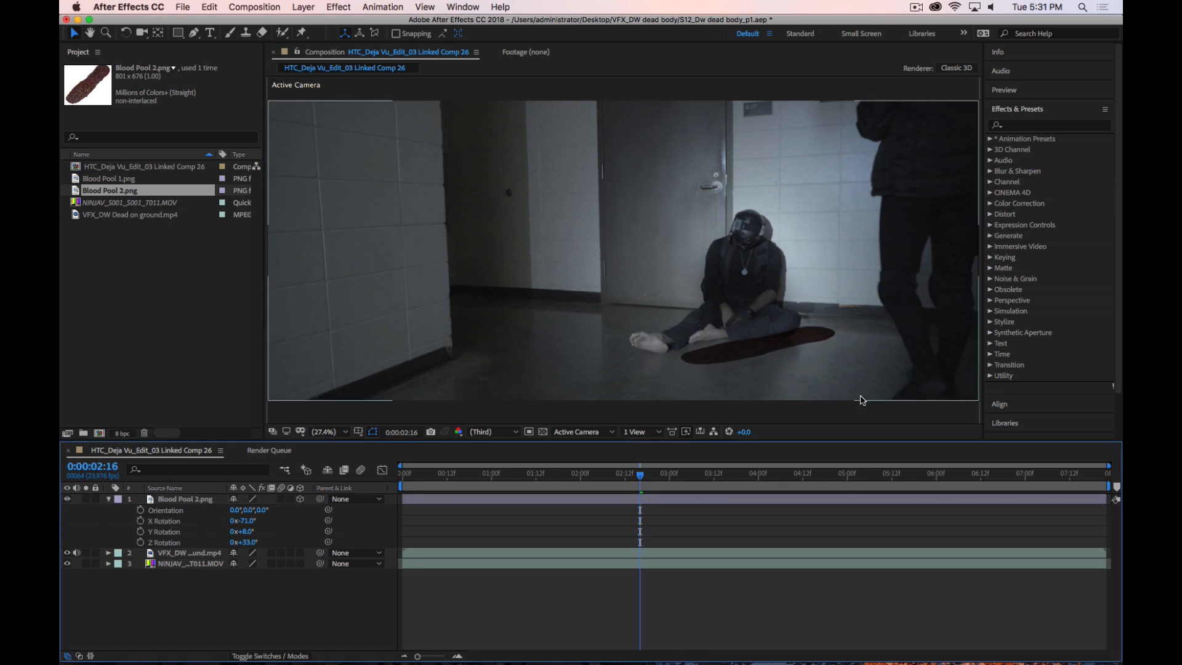
Check the blood pool at the start of the shot, go to 0:00:03:17, and shift Blood Pool 2 closer under the body's legs
left_click(817, 343)
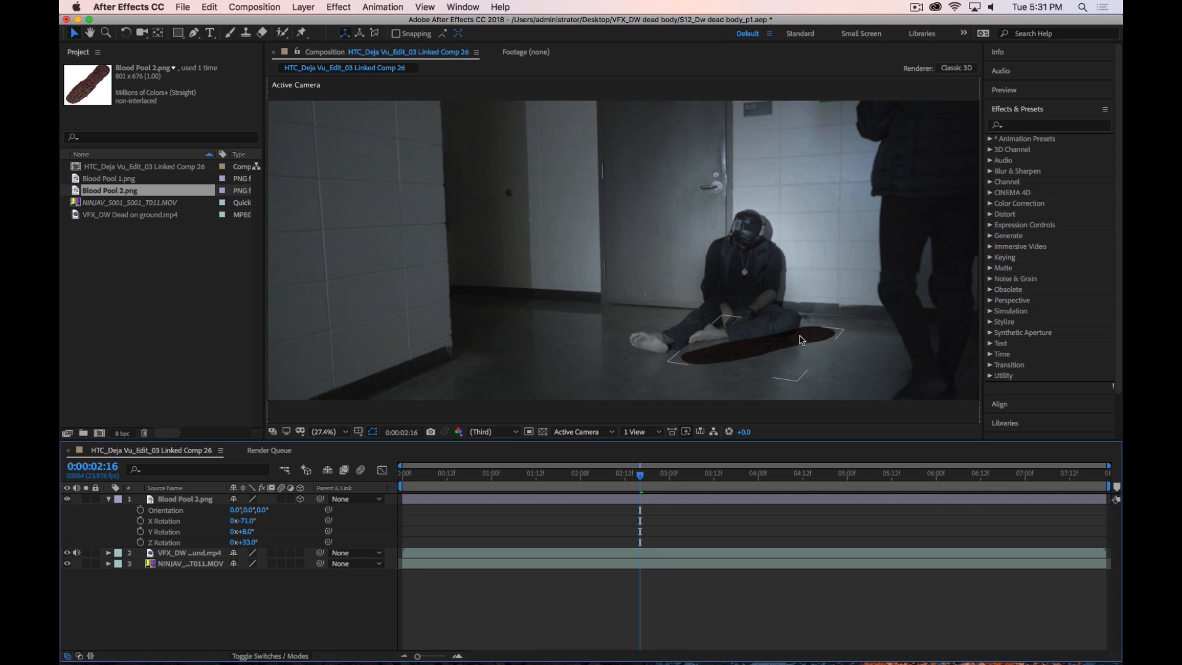
left_click(625, 475)
left_click_drag(600, 478, 403, 486)
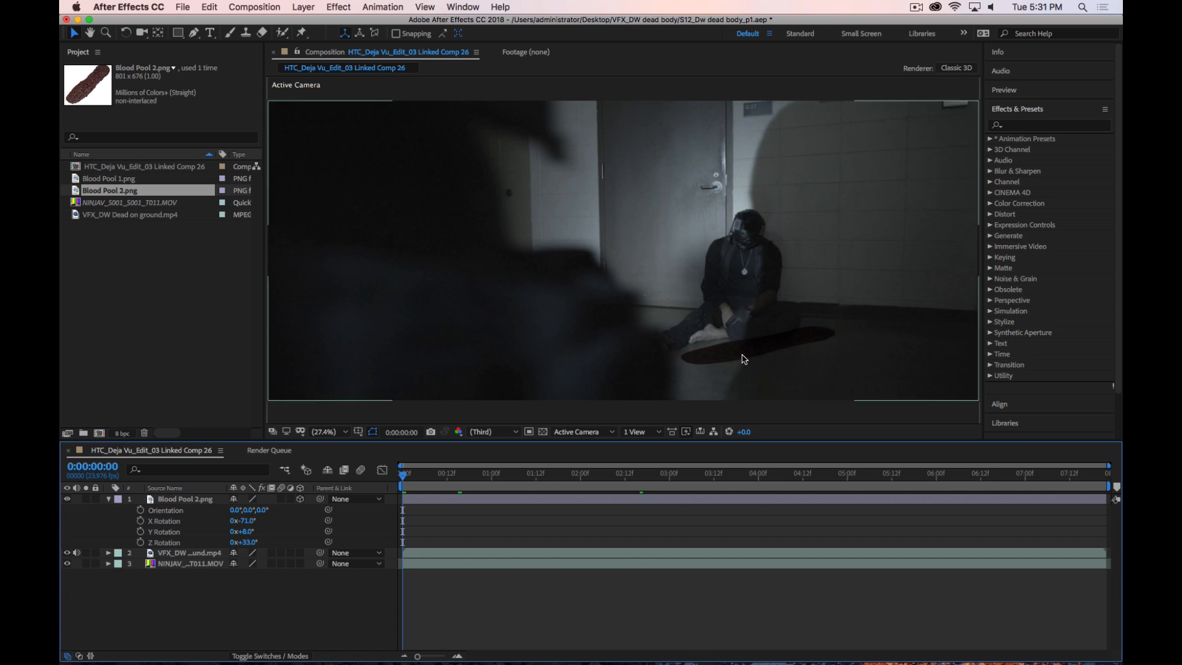
left_click(765, 358)
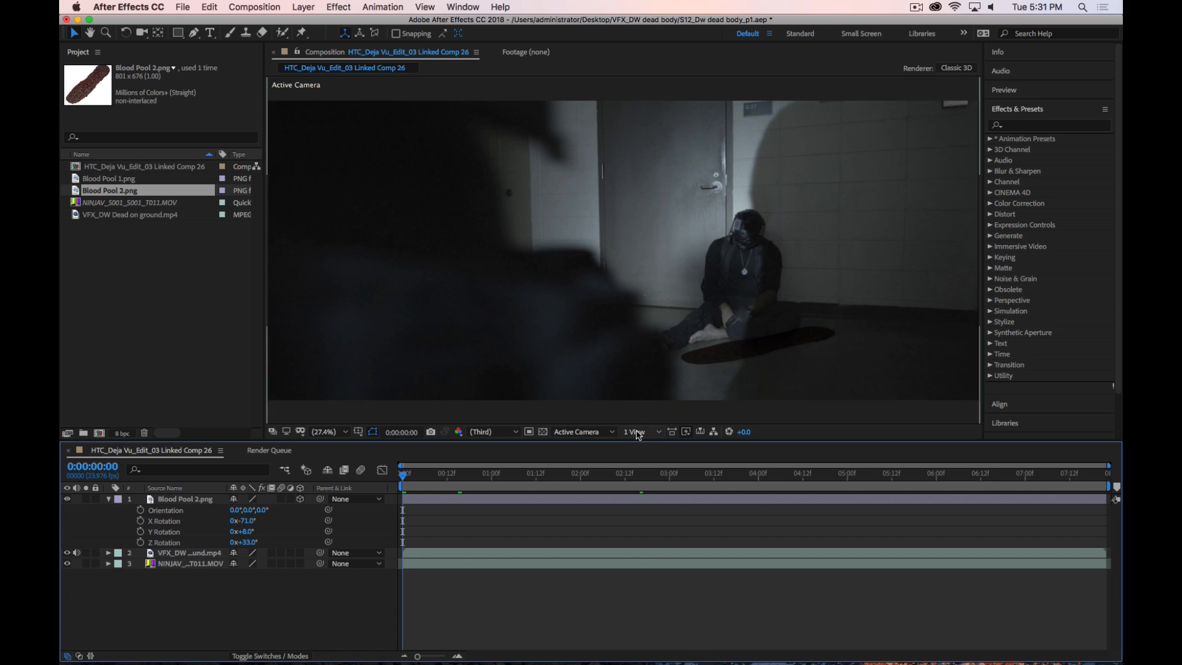
left_click_drag(403, 475, 733, 485)
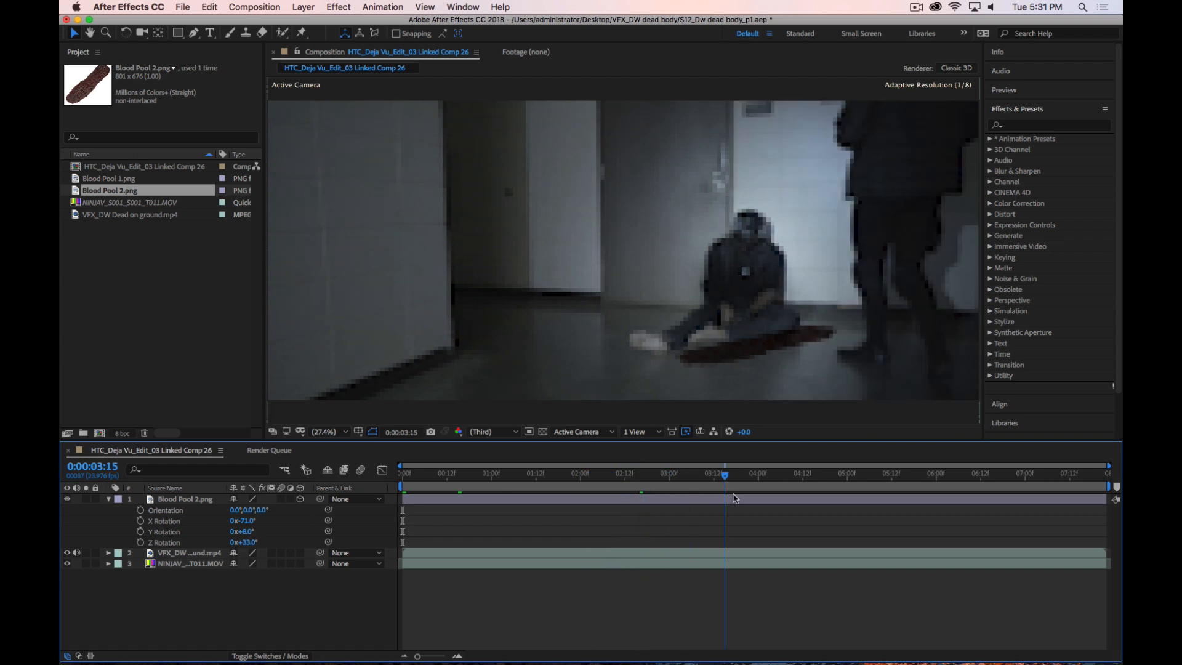
left_click(768, 351)
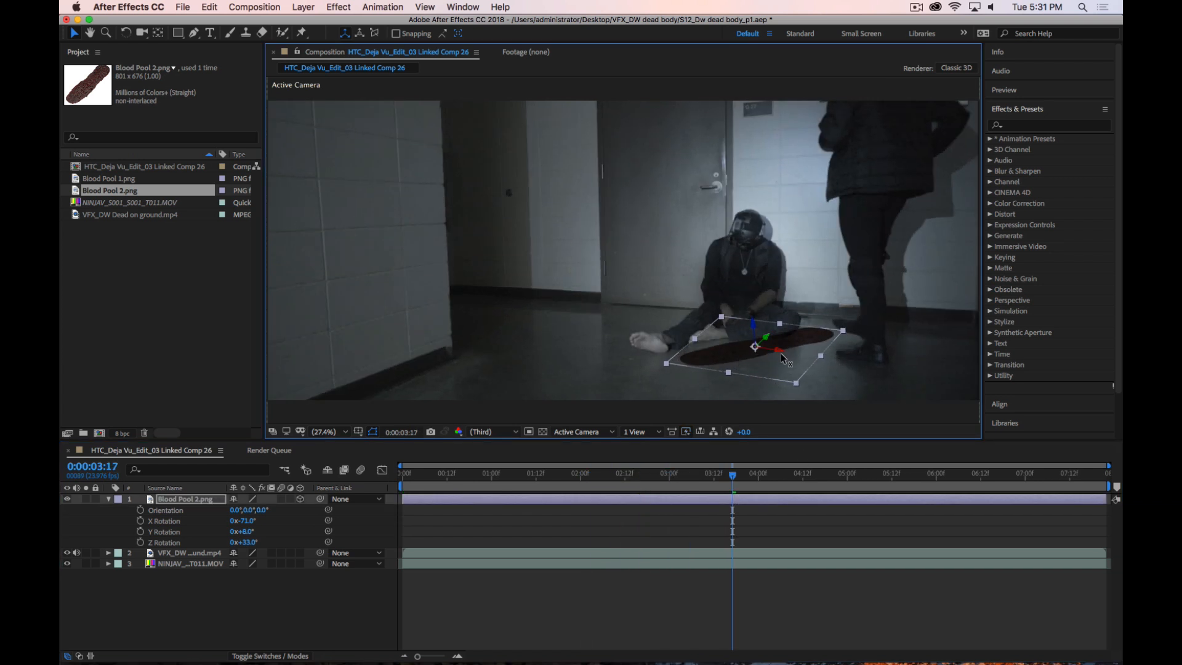
left_click_drag(782, 357, 753, 355)
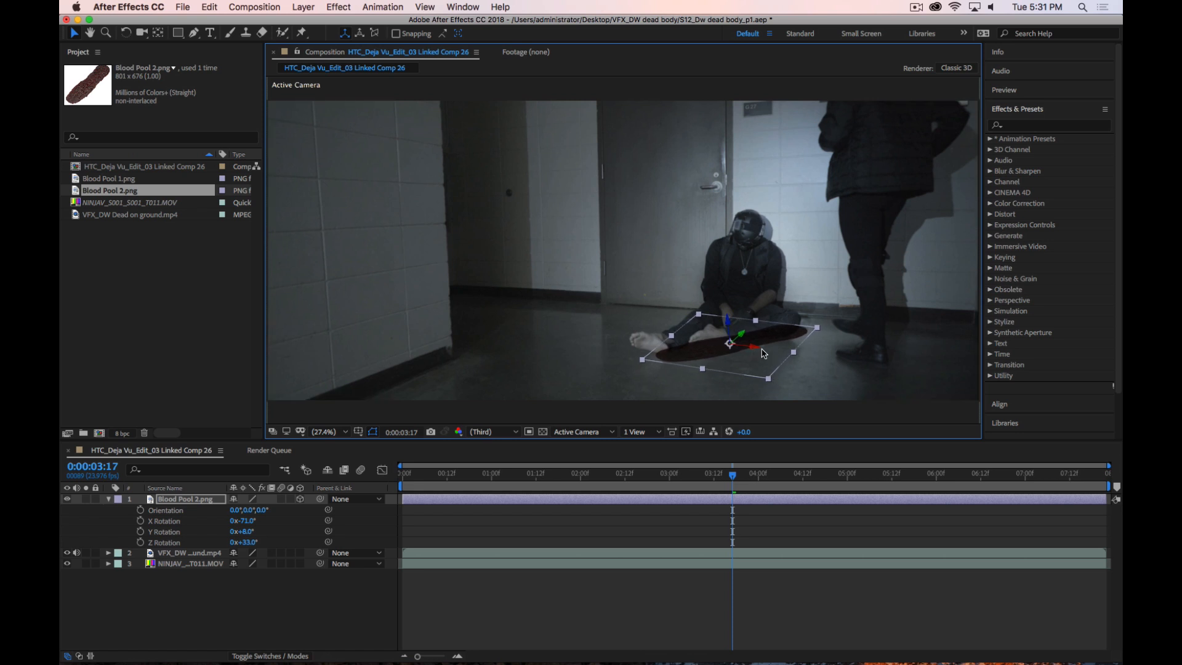
Refine Blood Pool 2's rotation to X -70°, Y 4° and Z 31°, and nudge it along the edge of the legs
key("r")
key("r")
left_click_drag(242, 520, 249, 544)
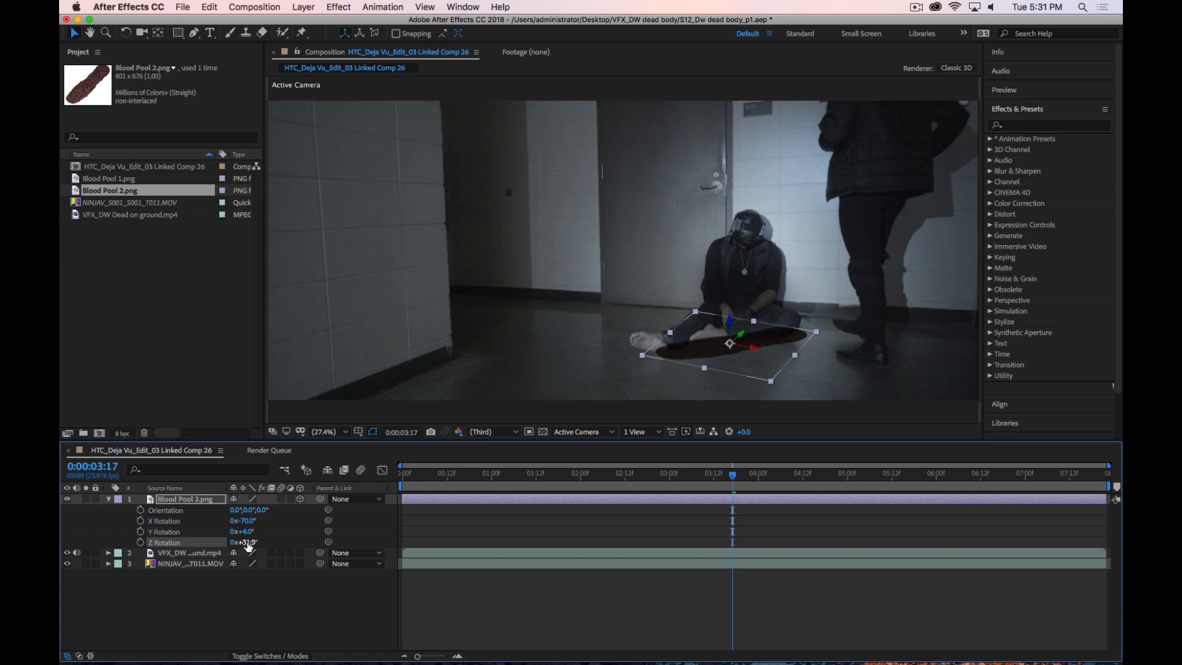
left_click(274, 610)
mouse_move(729, 351)
left_mouse_down()
mouse_move(728, 362)
mouse_move(728, 352)
left_mouse_up()
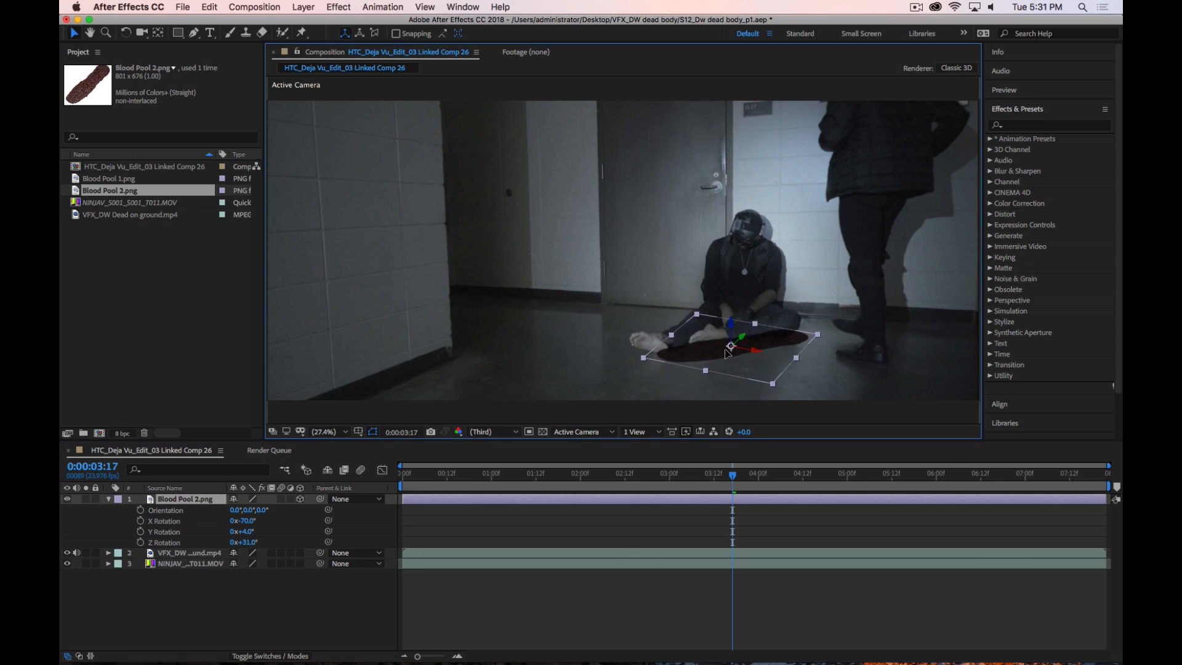
left_click(263, 602)
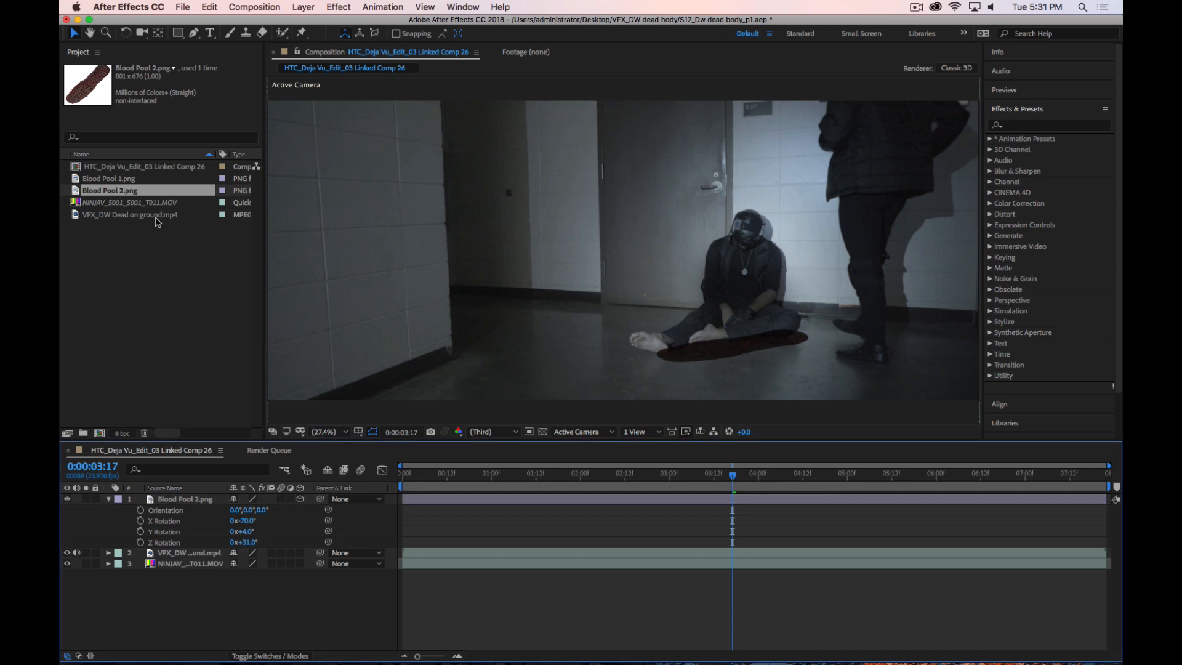
Add Blood Pool 1.png to the composition in Multiply mode and position it on the floor next to the body's feet
left_click(122, 179)
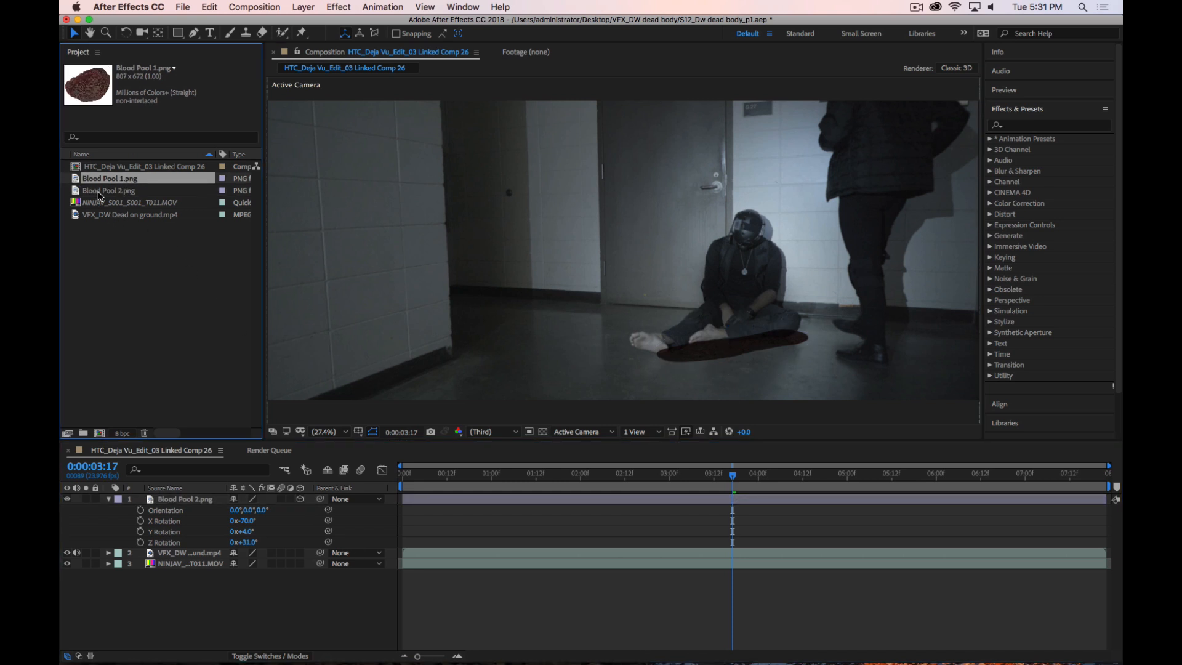
left_click_drag(77, 179, 528, 263)
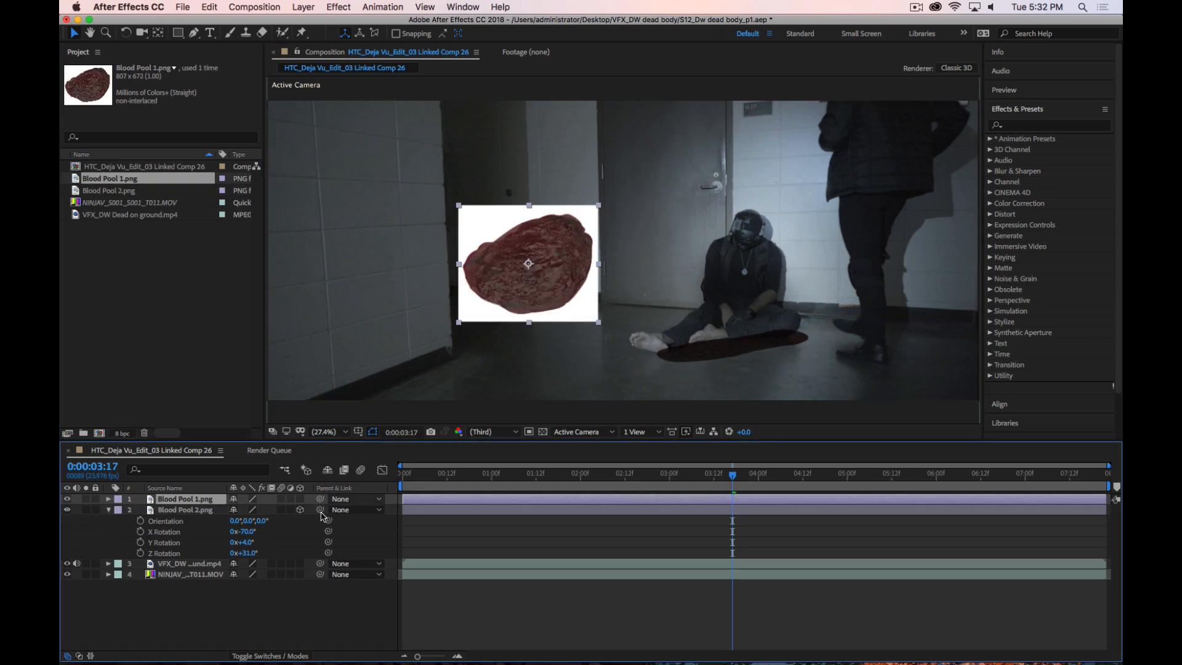
left_click(269, 656)
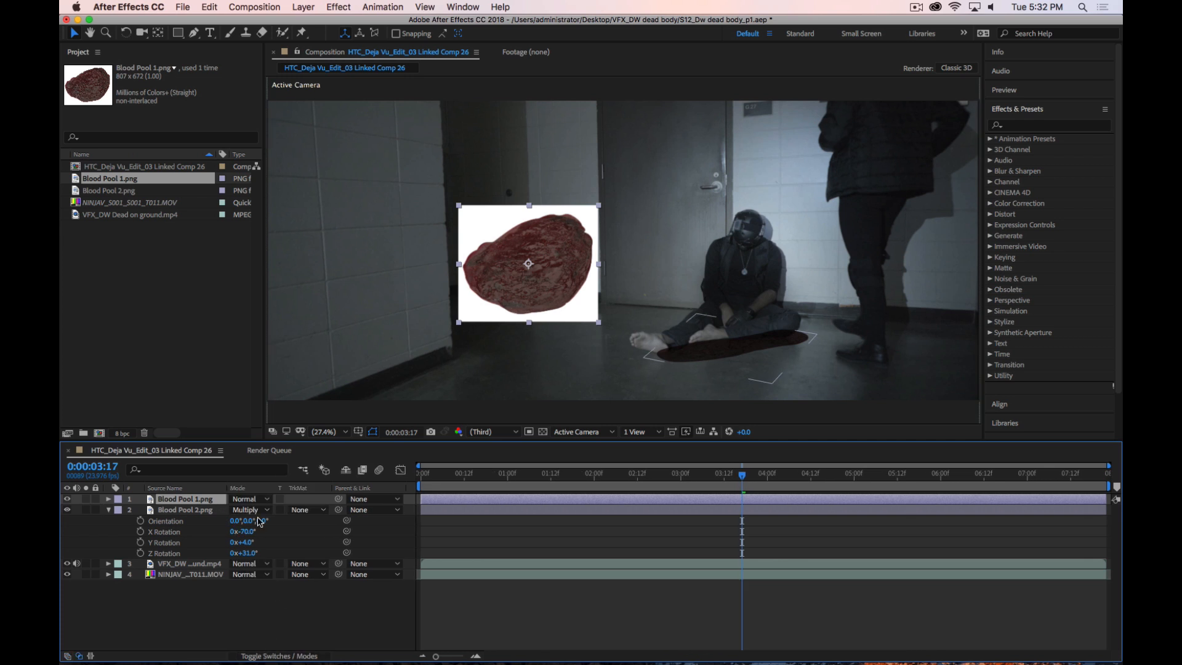
left_click(259, 499)
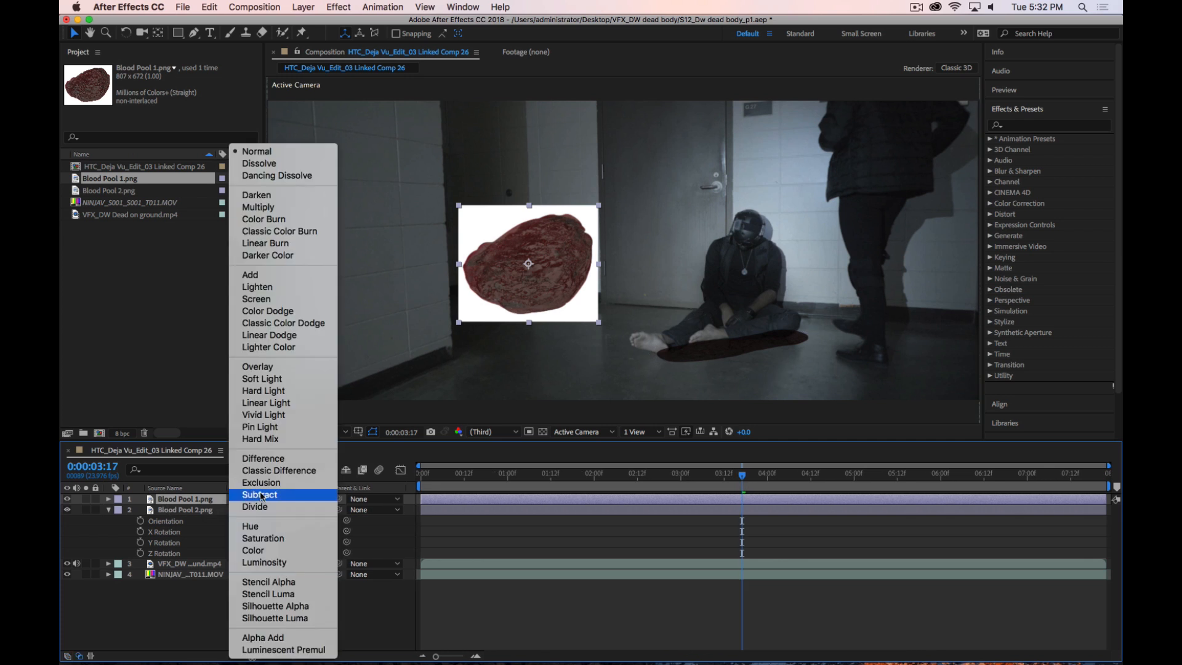
left_click(259, 207)
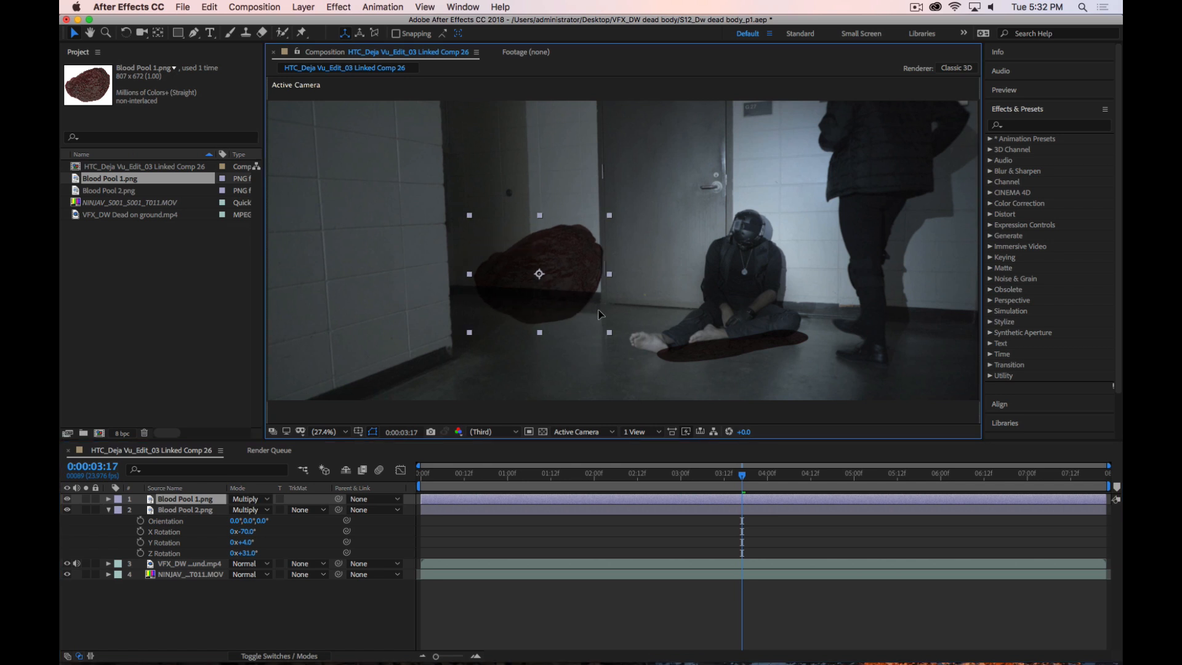
left_click_drag(598, 315, 620, 362)
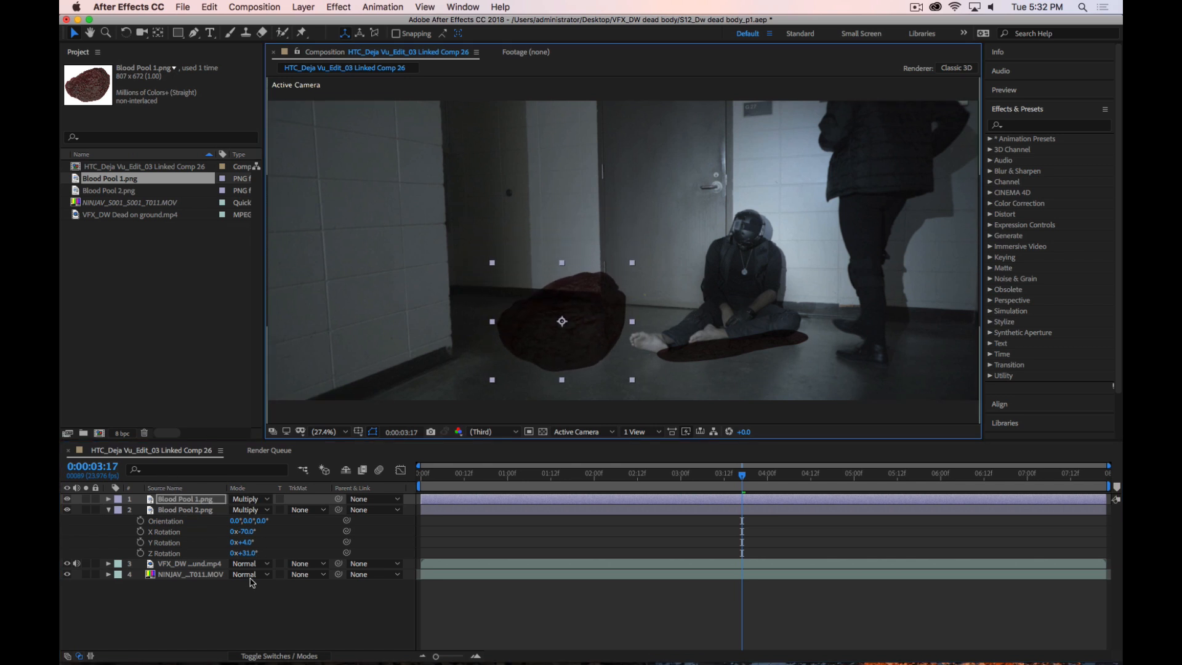
Make Blood Pool 1 a 3D layer, set its X rotation to -74°, and move it across the floor over the body's legs
left_click(290, 655)
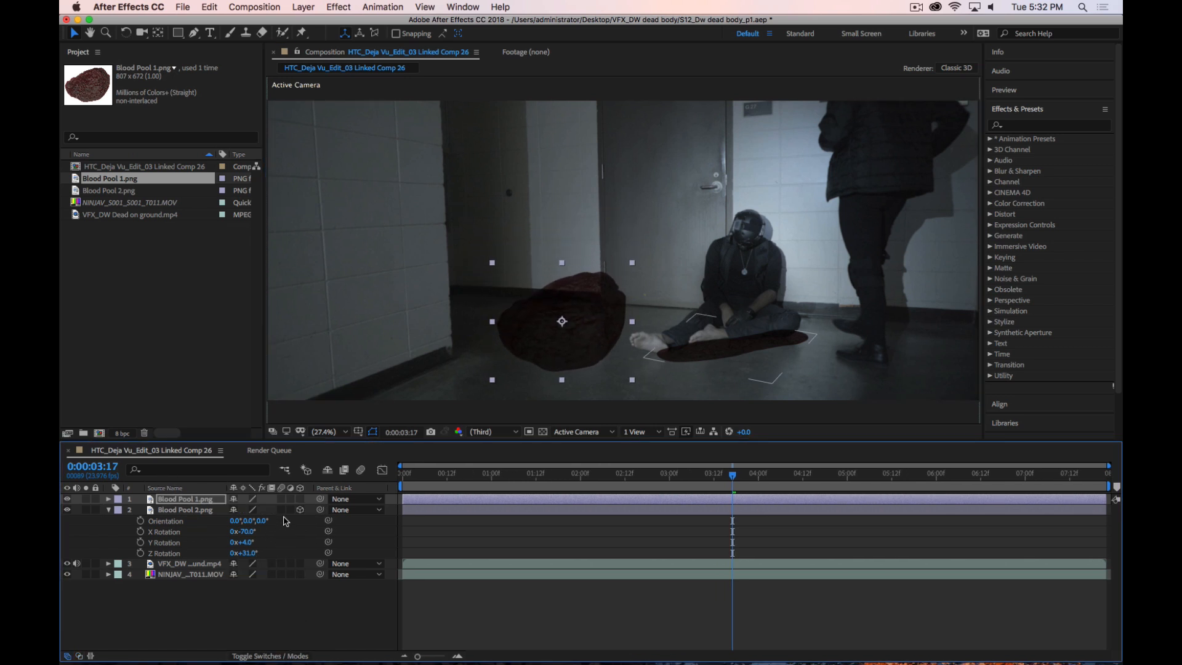
left_click(300, 499)
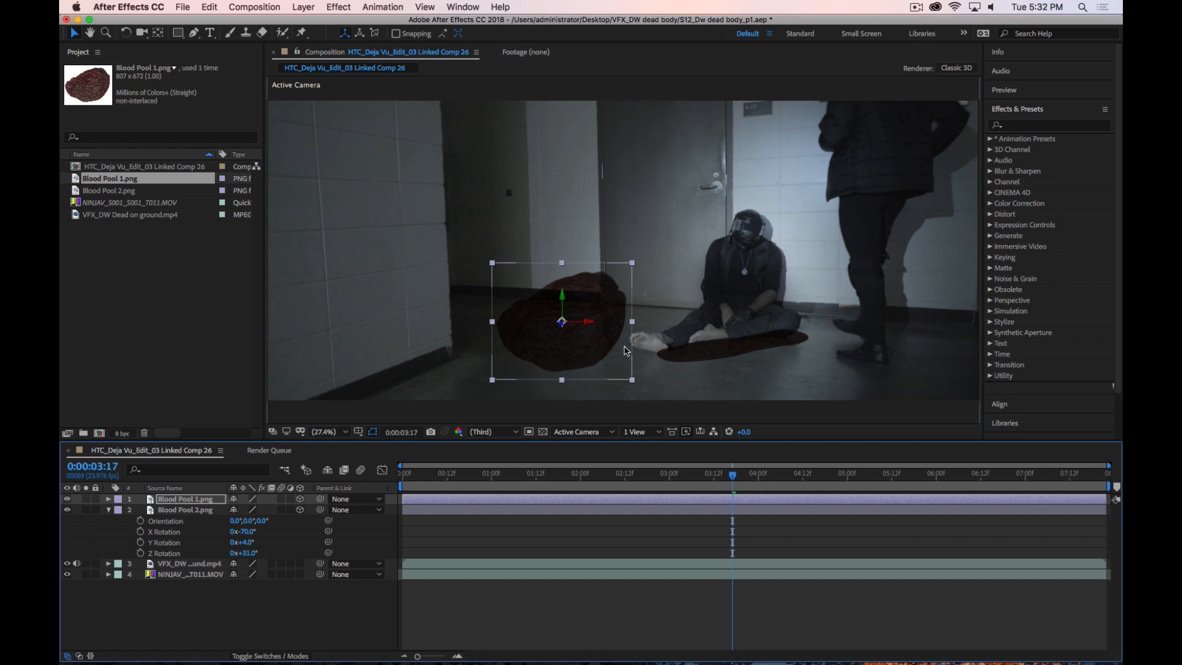
key("r")
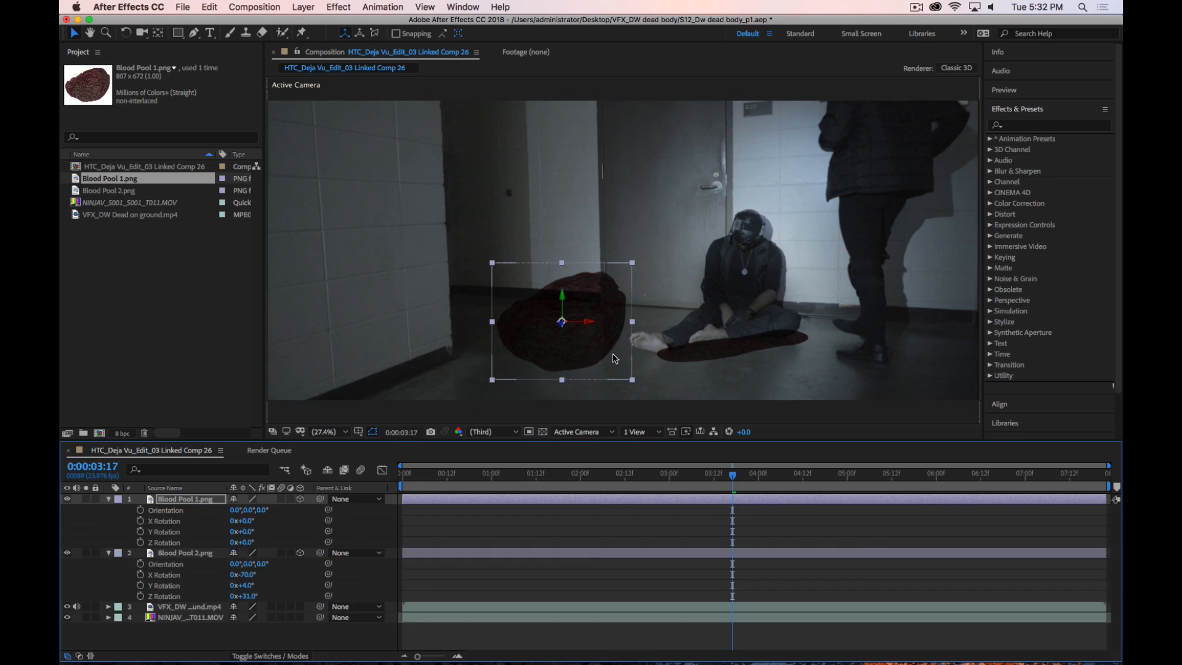
left_click_drag(245, 533, 216, 534)
key("super+z")
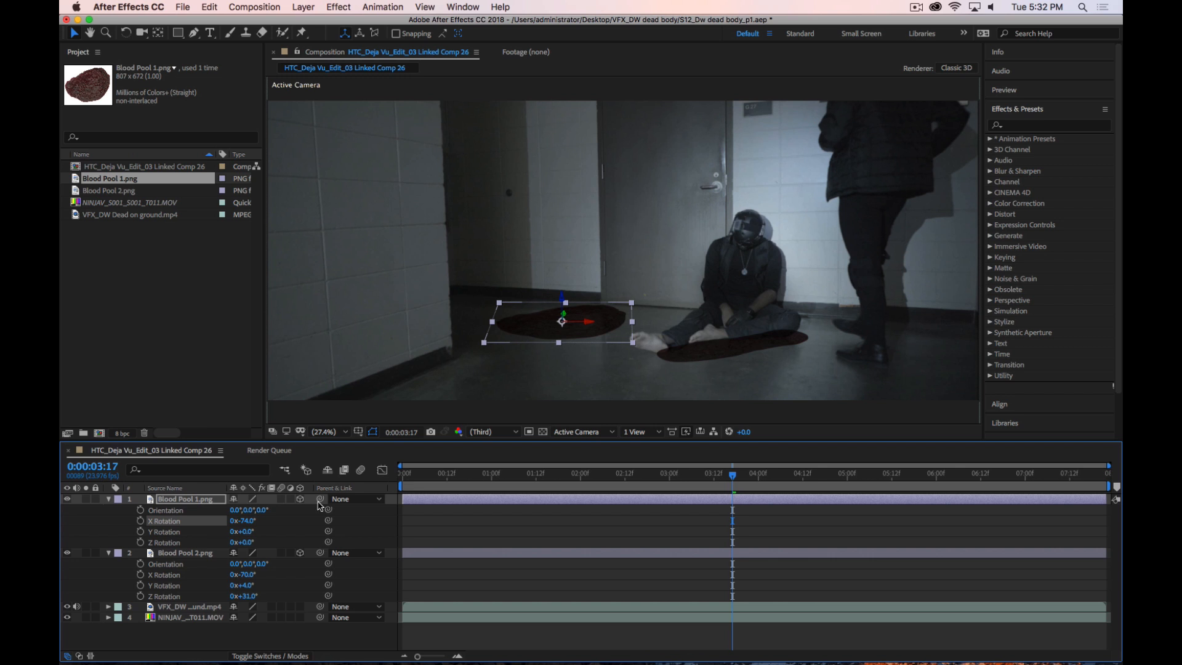
left_click_drag(593, 338, 696, 339)
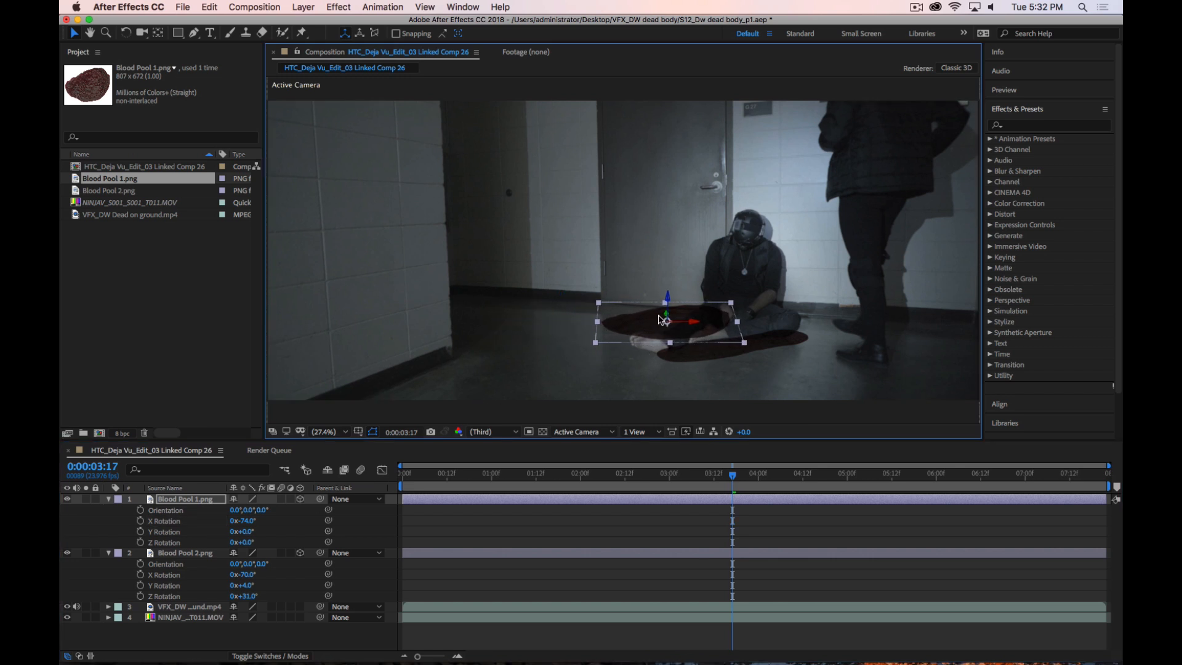
Nudge Blood Pool 1 slightly lower over the body's legs and feet, and collapse the properties of both blood pool layers
left_click_drag(669, 302, 706, 328)
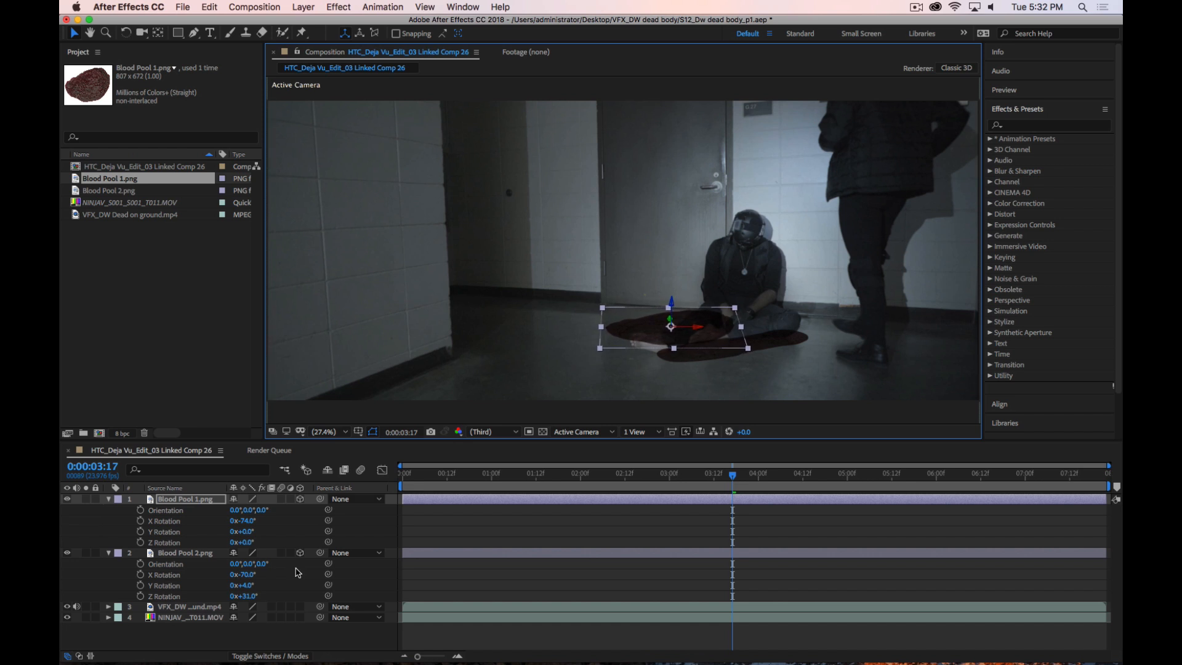
left_click(233, 644)
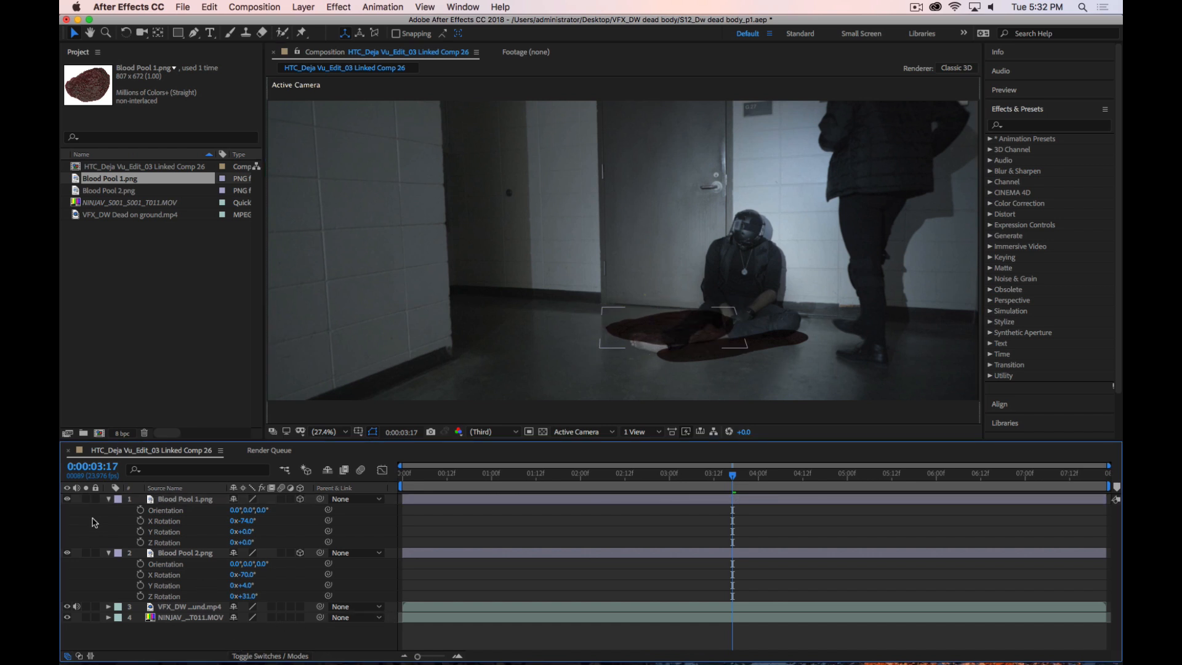
left_click(108, 499)
left_click(108, 509)
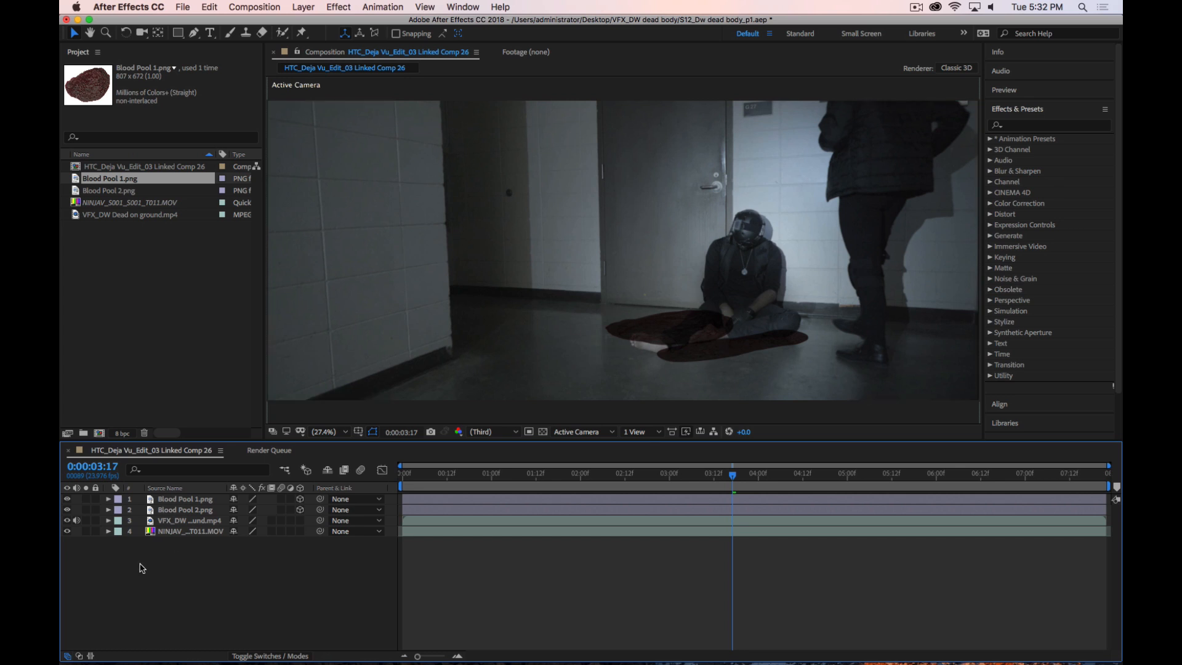
Scale the Blood Pool 1 layer non-uniformly to 130%, 97% and 121%
left_click(219, 511)
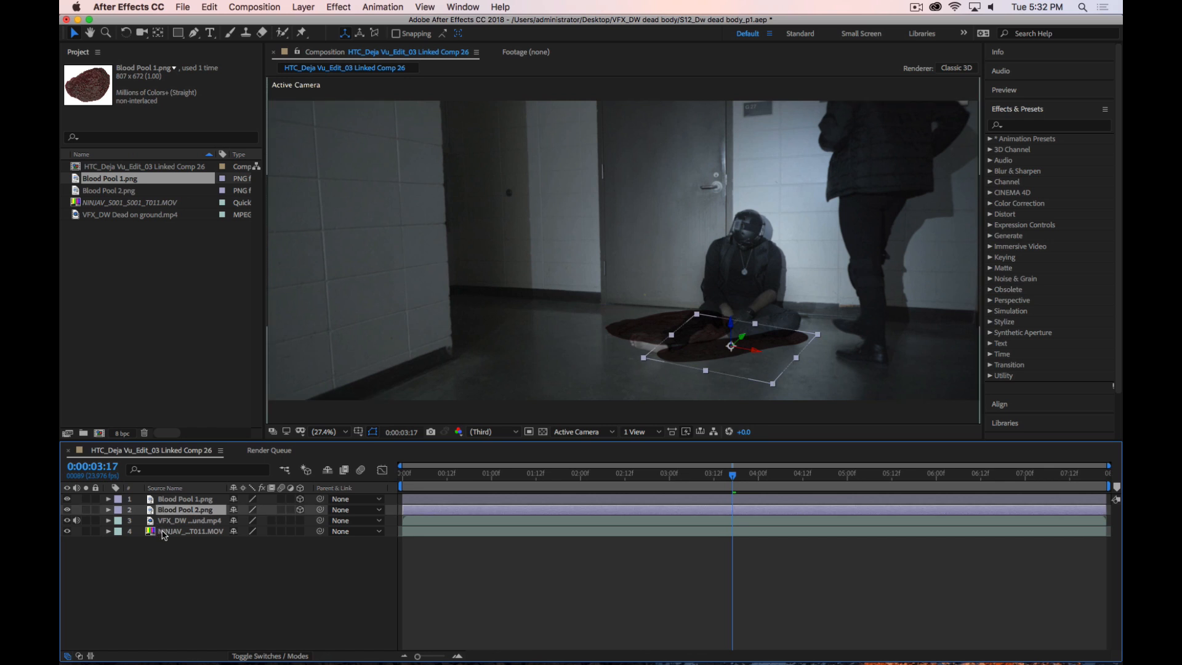
left_click(177, 502)
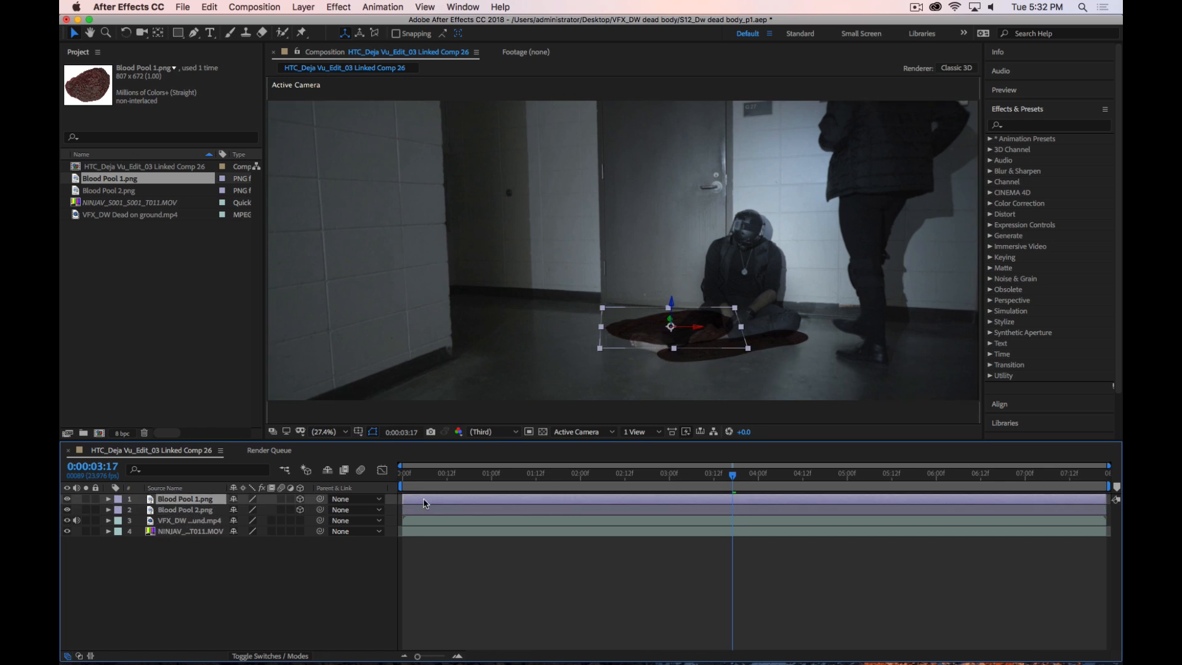
key("s")
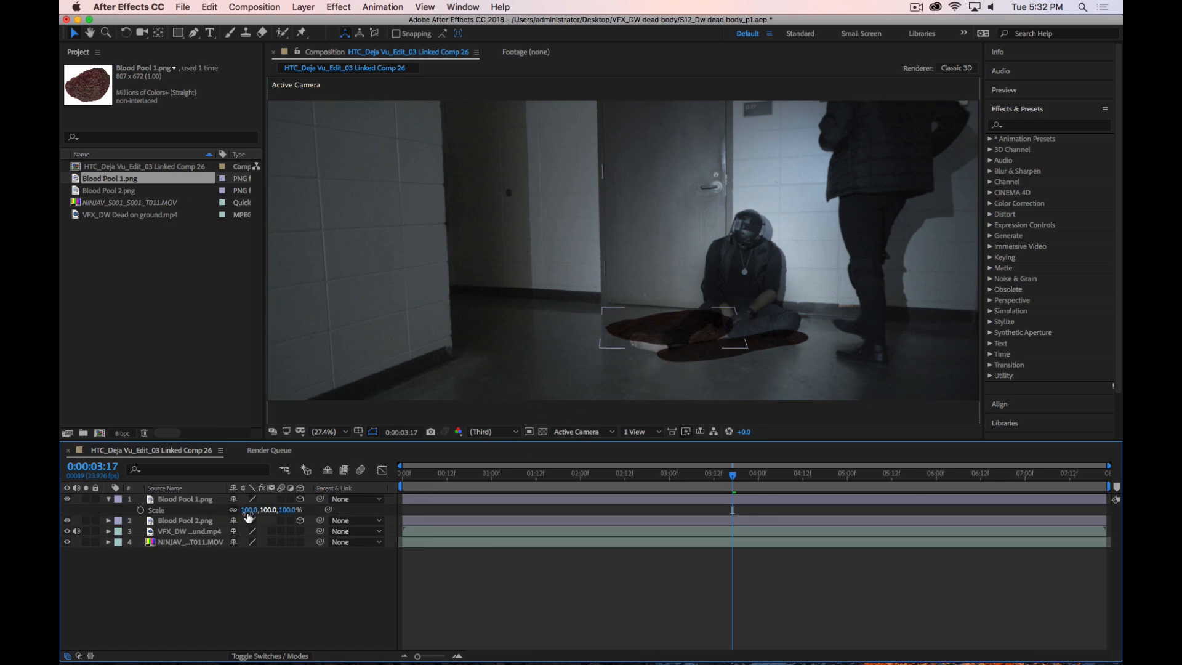
mouse_move(266, 510)
left_mouse_down()
mouse_move(213, 512)
mouse_move(307, 510)
mouse_move(269, 510)
left_mouse_up()
left_click(266, 589)
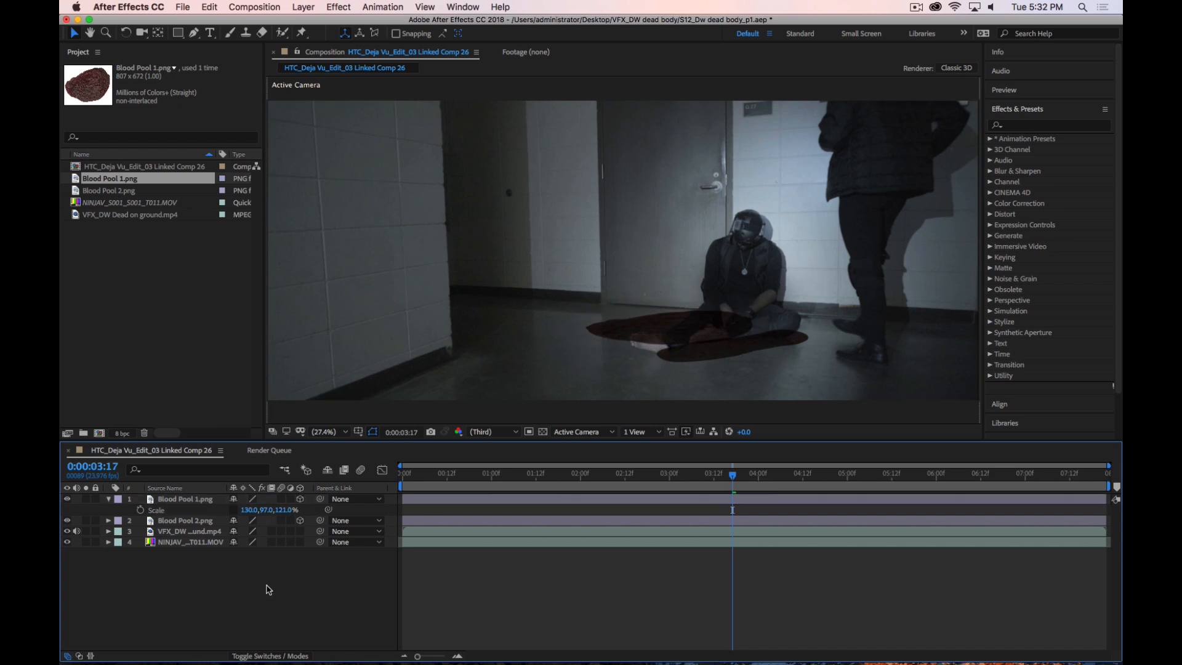
Fine-tune the position of the enlarged Blood Pool 1 on the floor around the legs and collapse its properties
left_click(753, 356)
left_click(703, 324)
left_click_drag(704, 324, 701, 327)
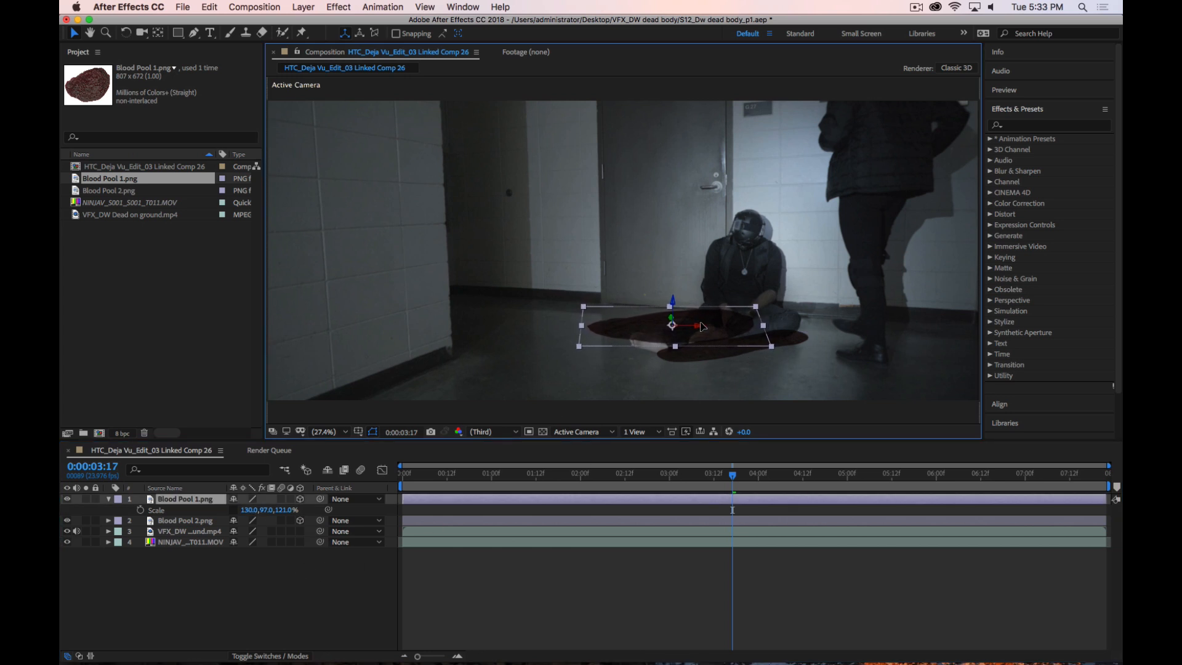
left_click(308, 576)
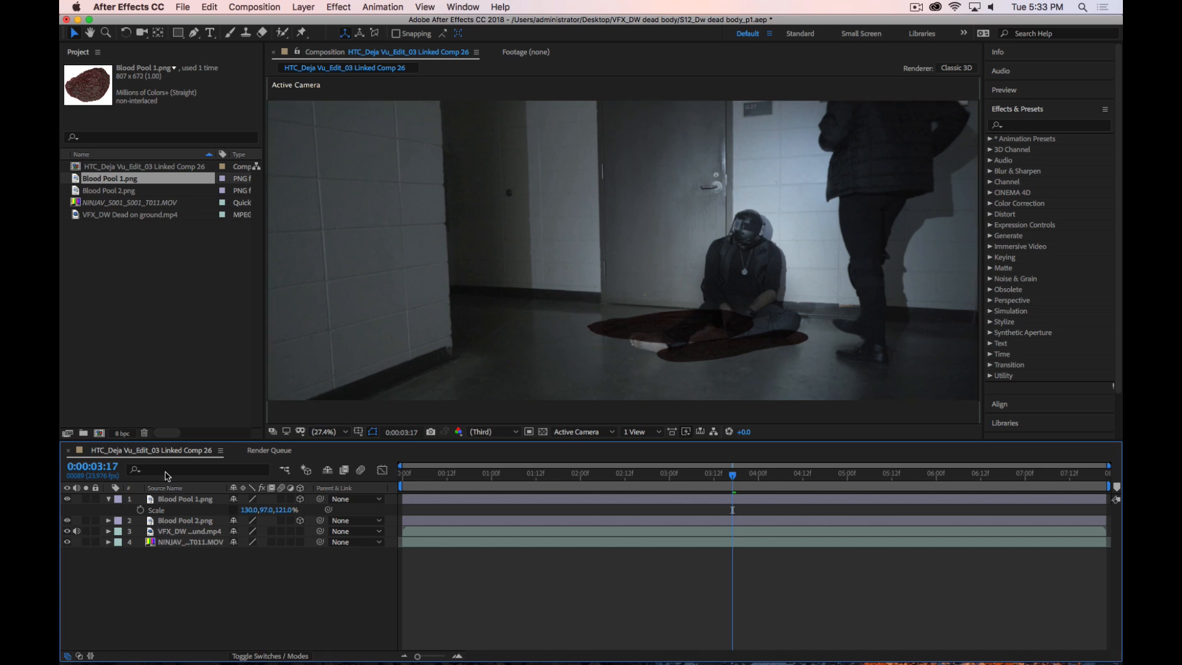
left_click(108, 500)
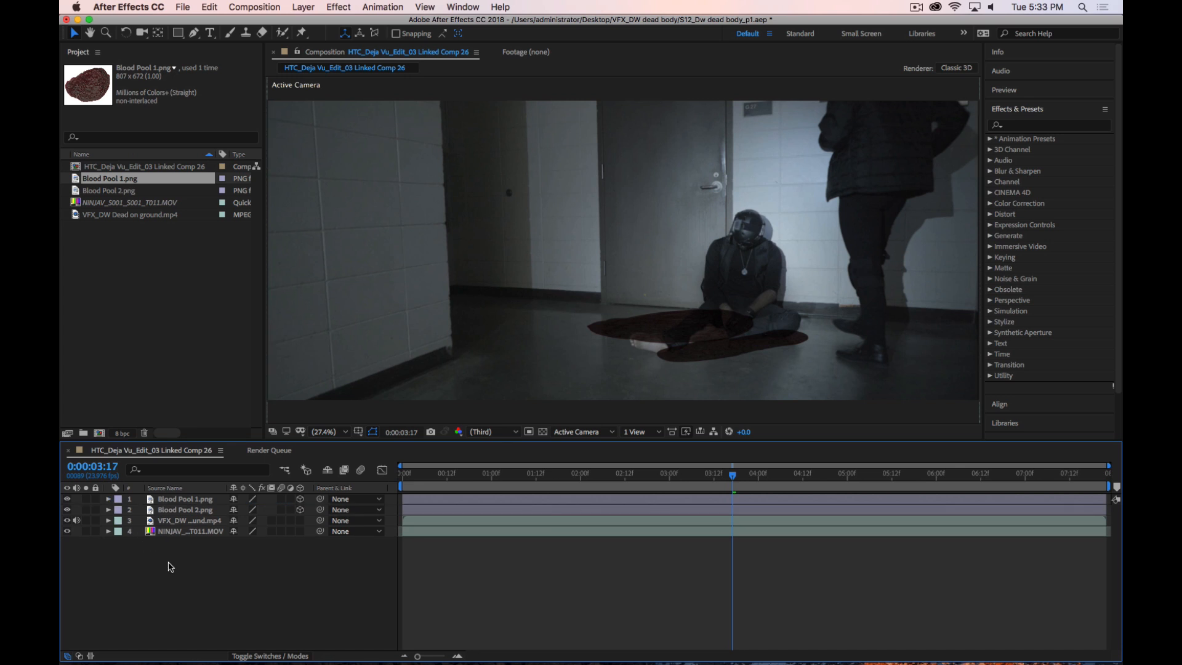
Pre-compose Blood Pool 1 and Blood Pool 2 as "Blood Pools" with all attributes moved and duration adjustment turned off
left_click(189, 500)
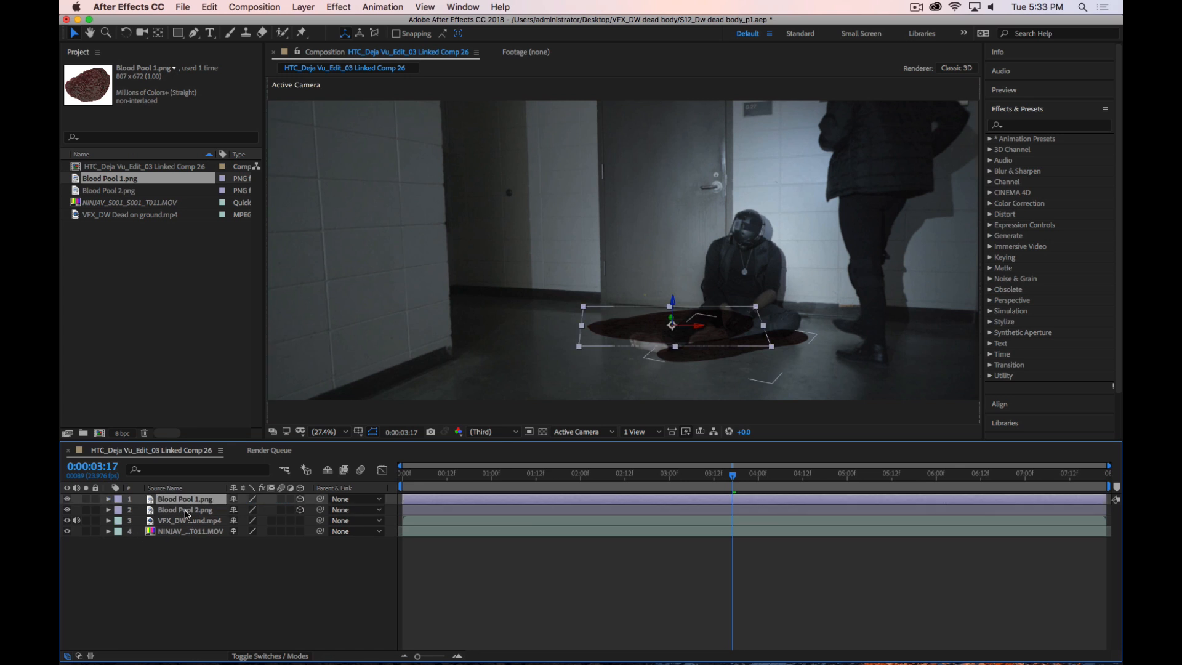
left_click(183, 513, "shift")
right_click(183, 514)
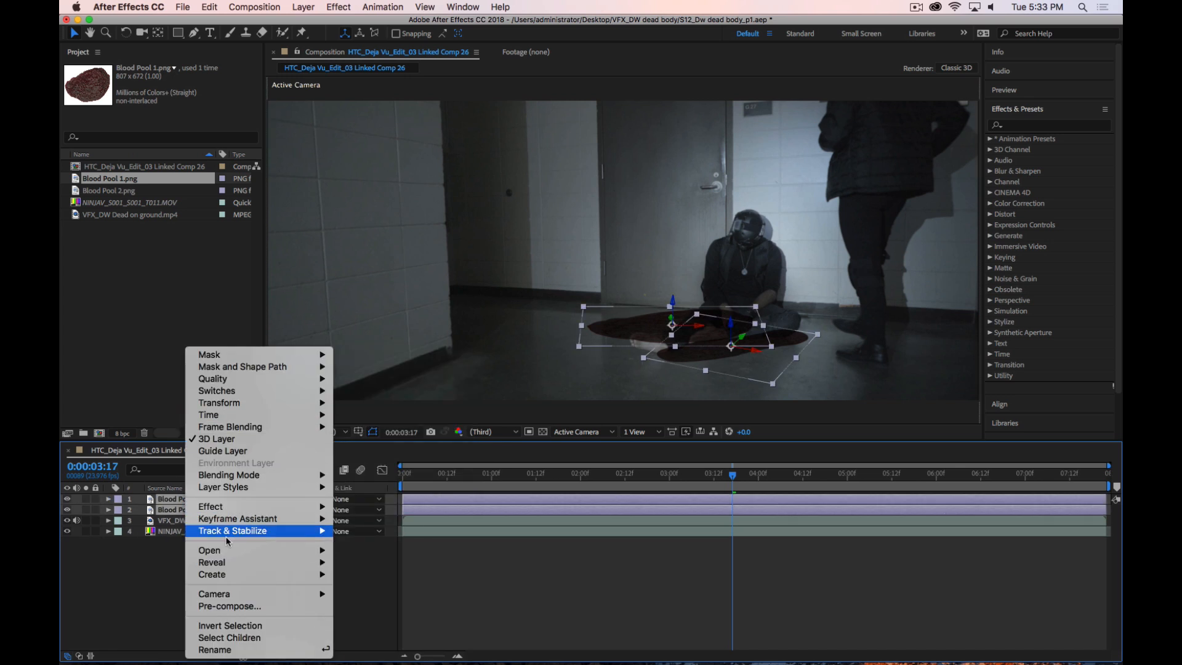
left_click(234, 608)
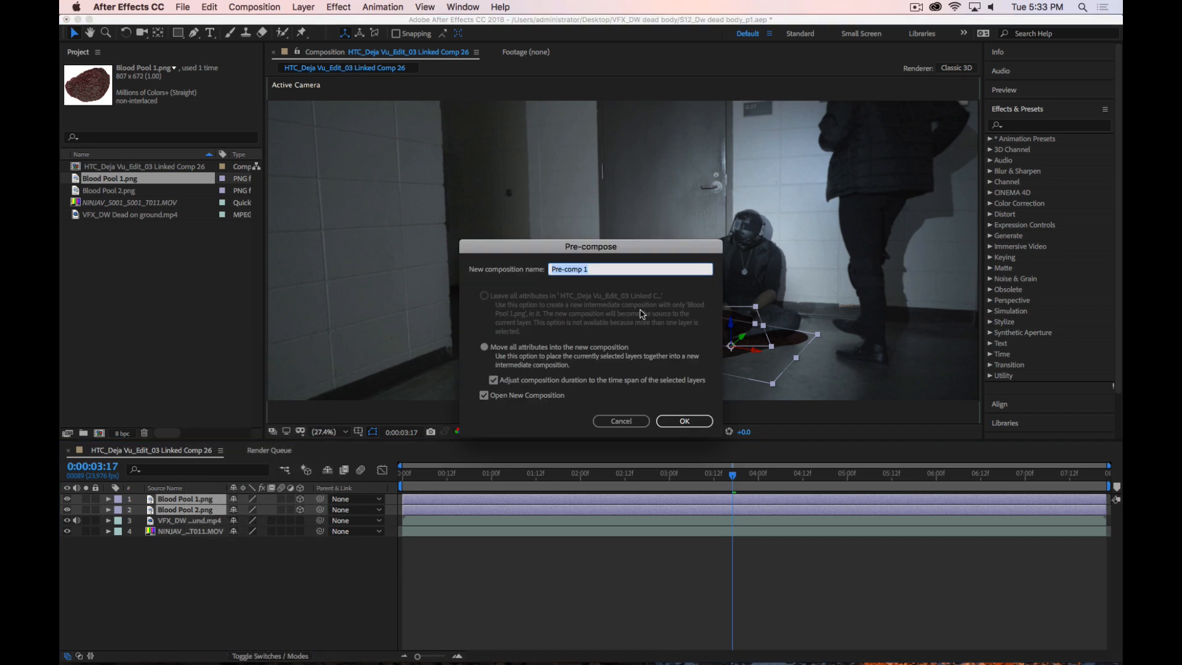
type("Blood Pools")
left_click(493, 380)
left_click(674, 422)
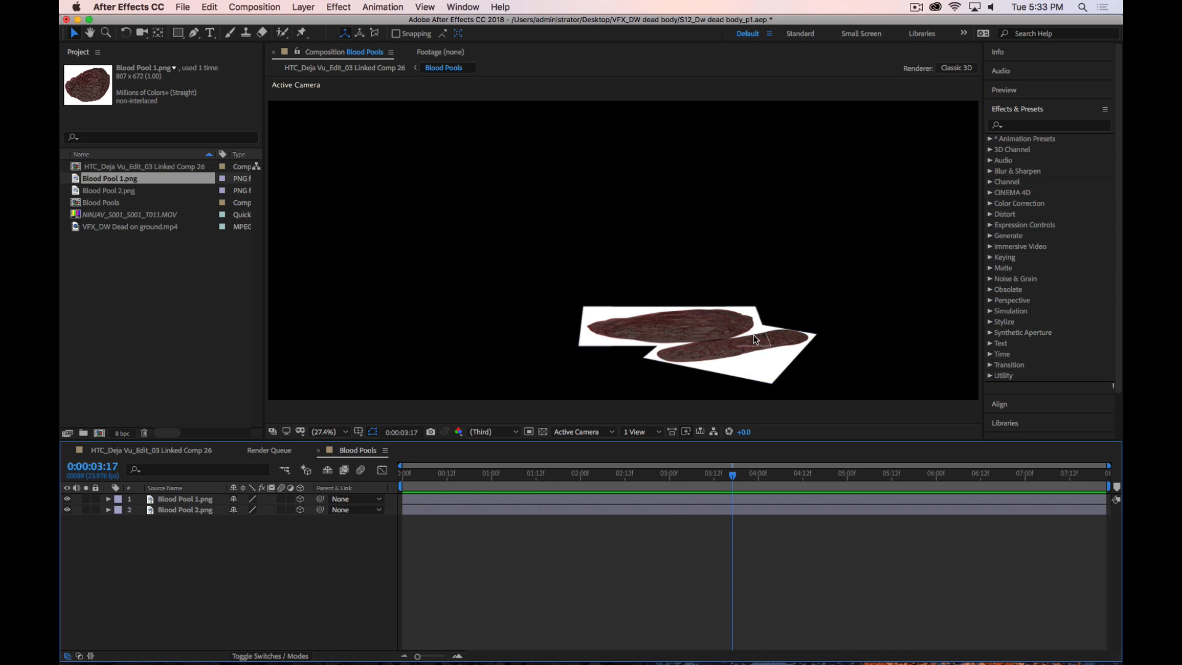
Return to the main HTC_Deja Vu_Edit_03 composition and set the Blood Pools layer's blending mode to Multiply
left_click(169, 451)
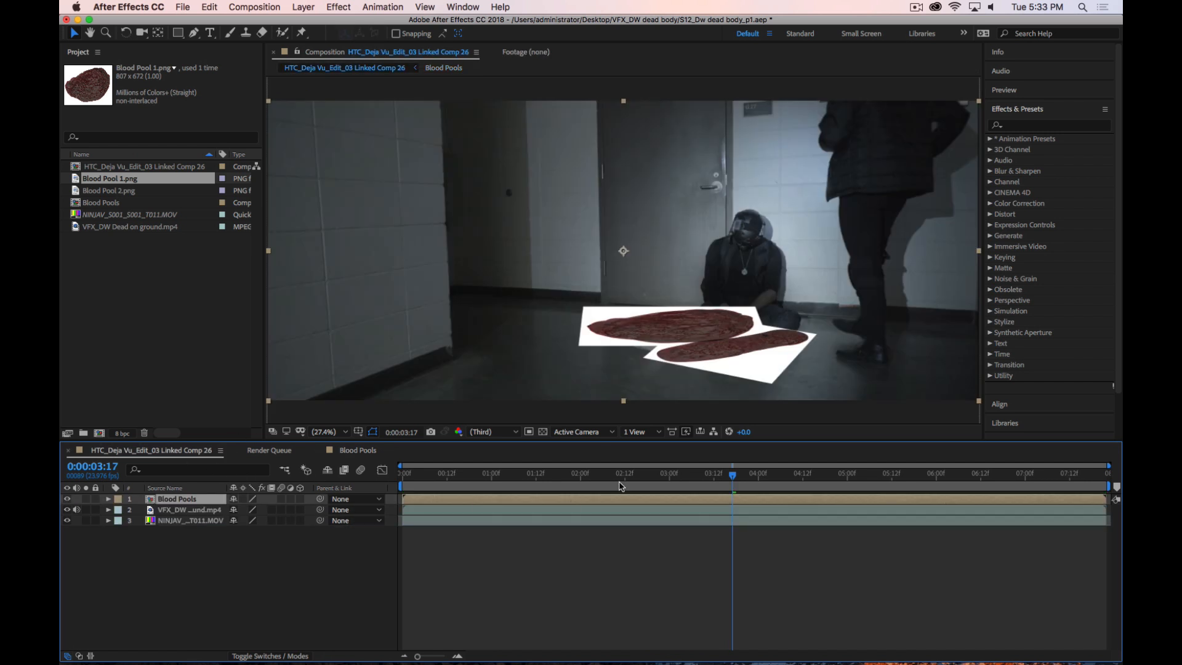
left_click(270, 656)
left_click(257, 500)
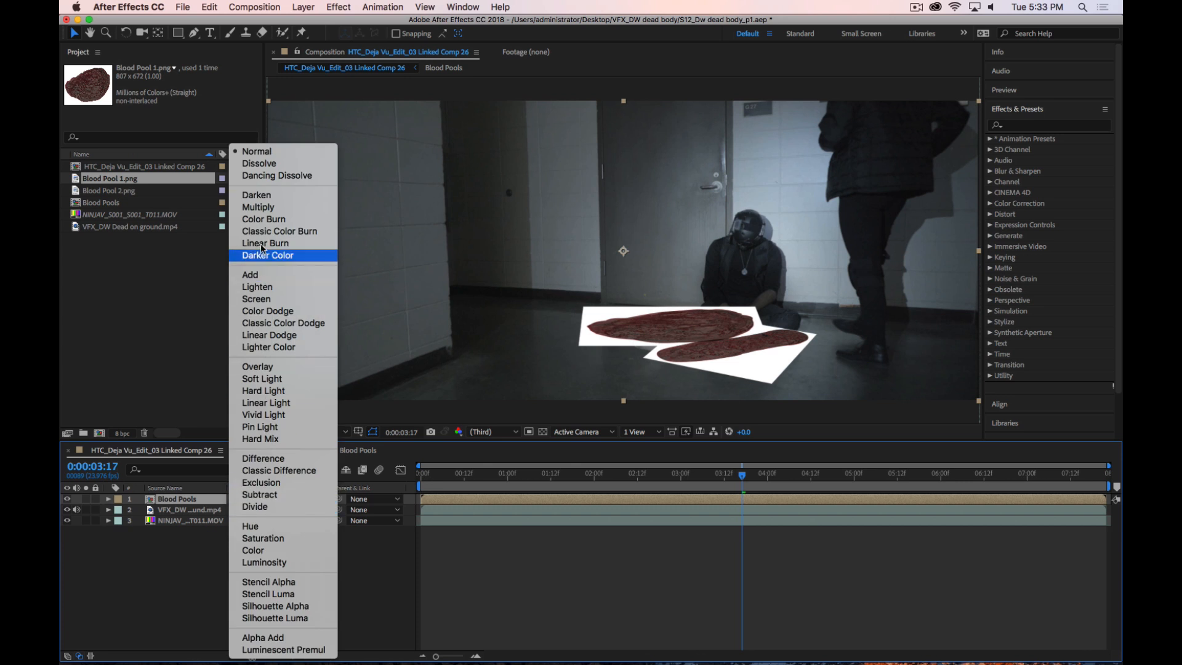
left_click(258, 207)
left_click(311, 570)
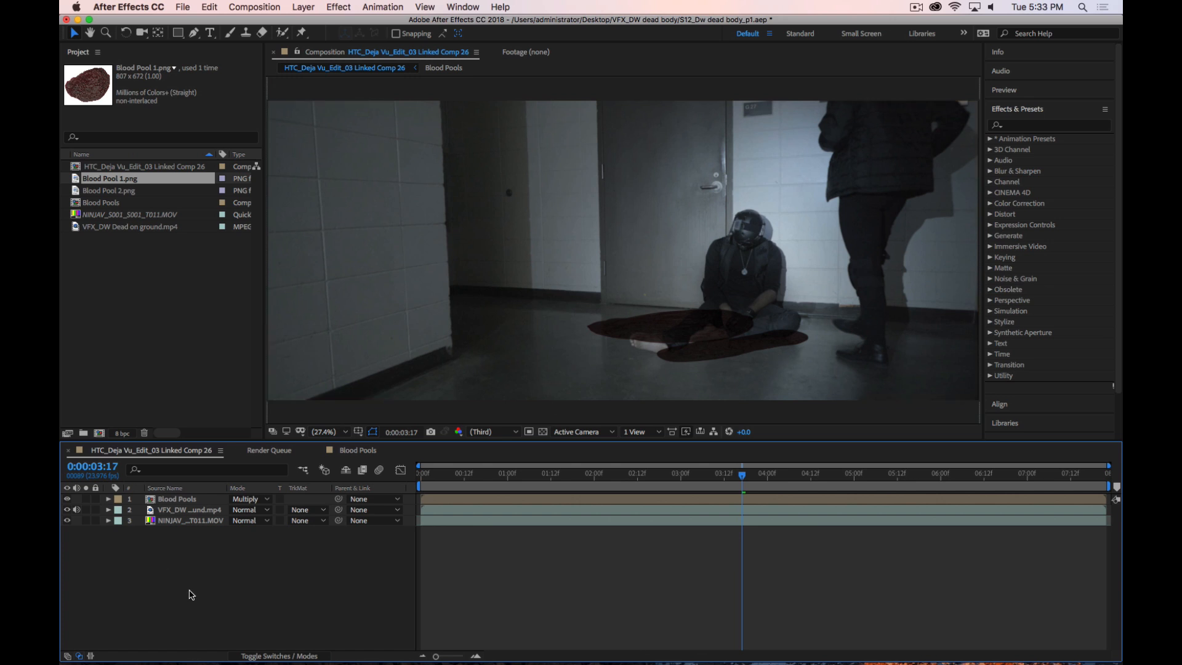
Hide the Blood Pools layer and frame the body's legs and bare feet at 100% magnification
left_click(177, 499)
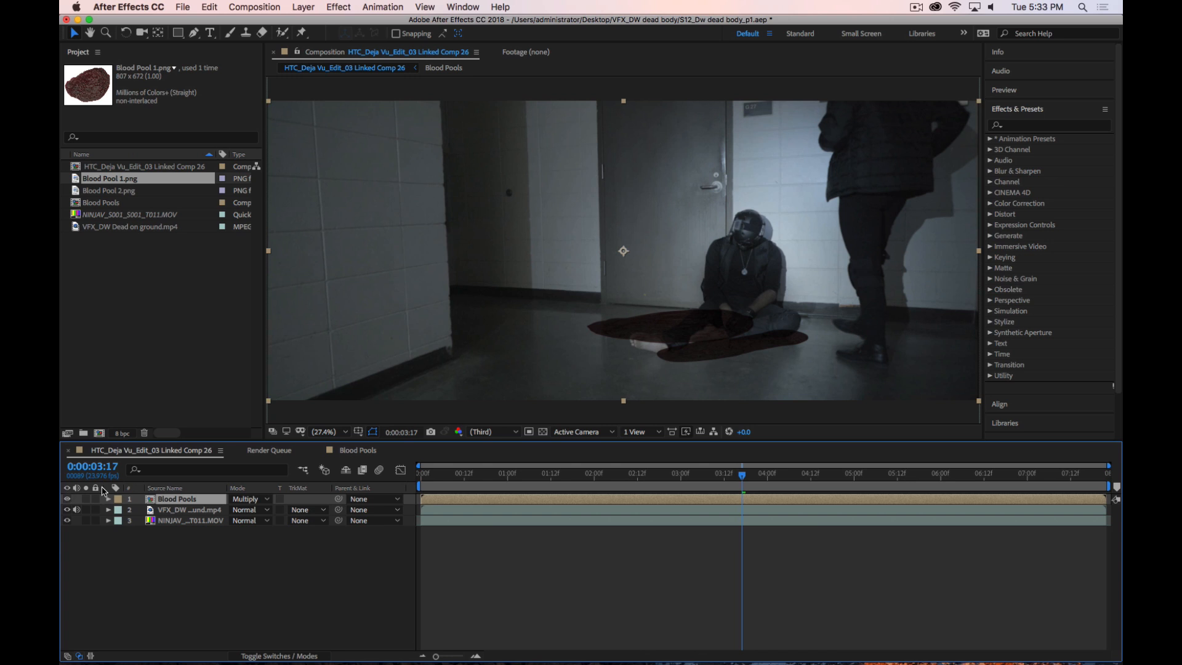
left_click(66, 498)
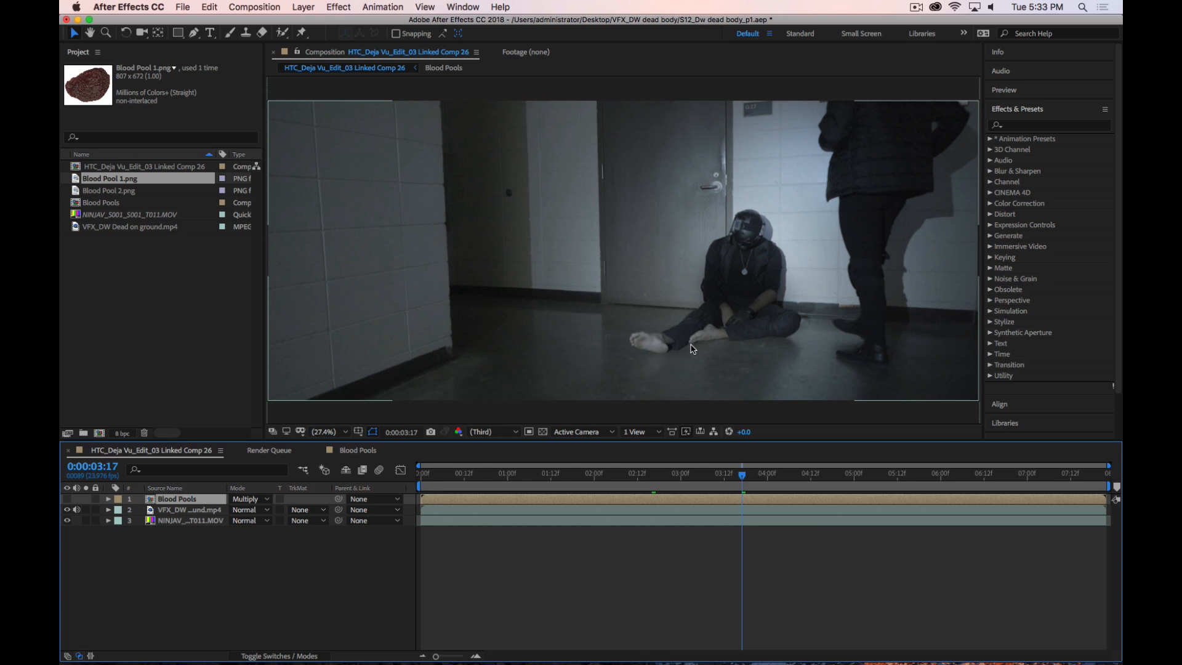
scroll(692, 349, "up", 4)
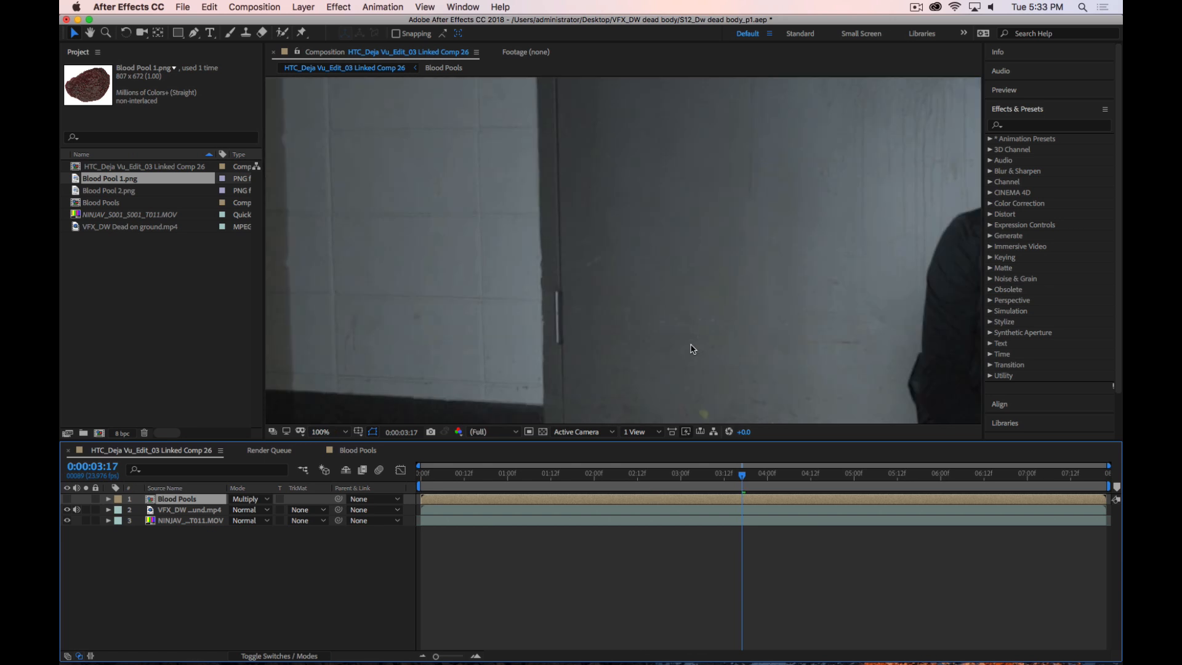
left_click_drag(755, 327, 602, 161)
left_click_drag(750, 272, 627, 152)
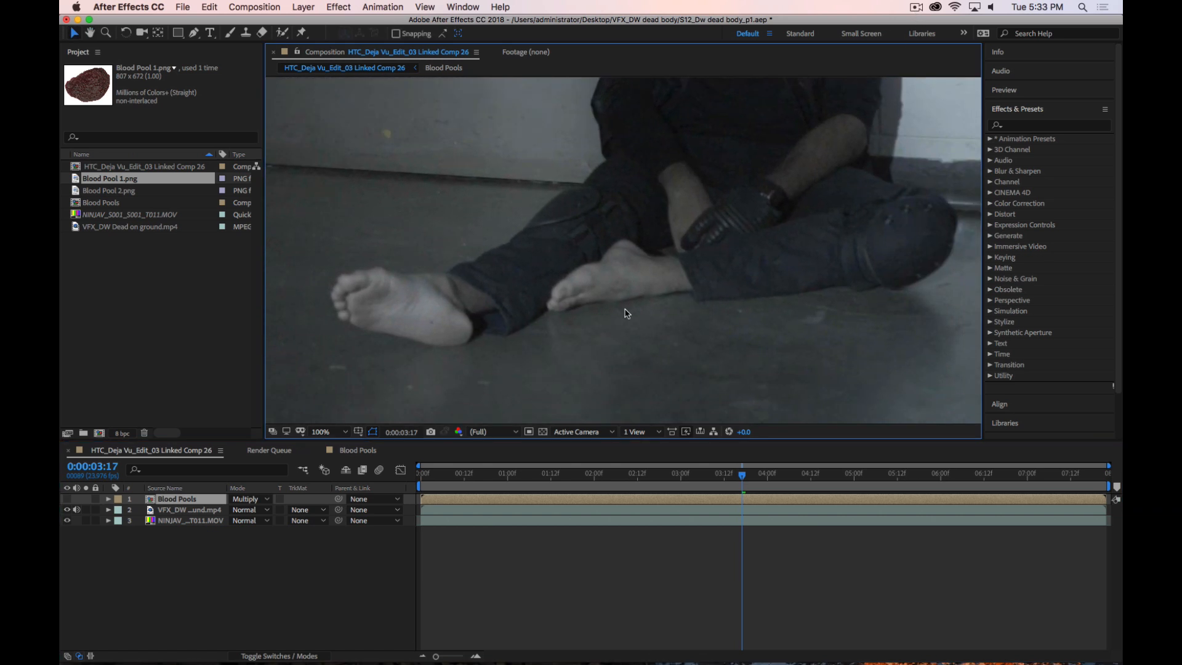
Toggle the Blood Pools layer's visibility repeatedly to compare the pools with the leg outlines, leaving the layer hidden
left_click(67, 500)
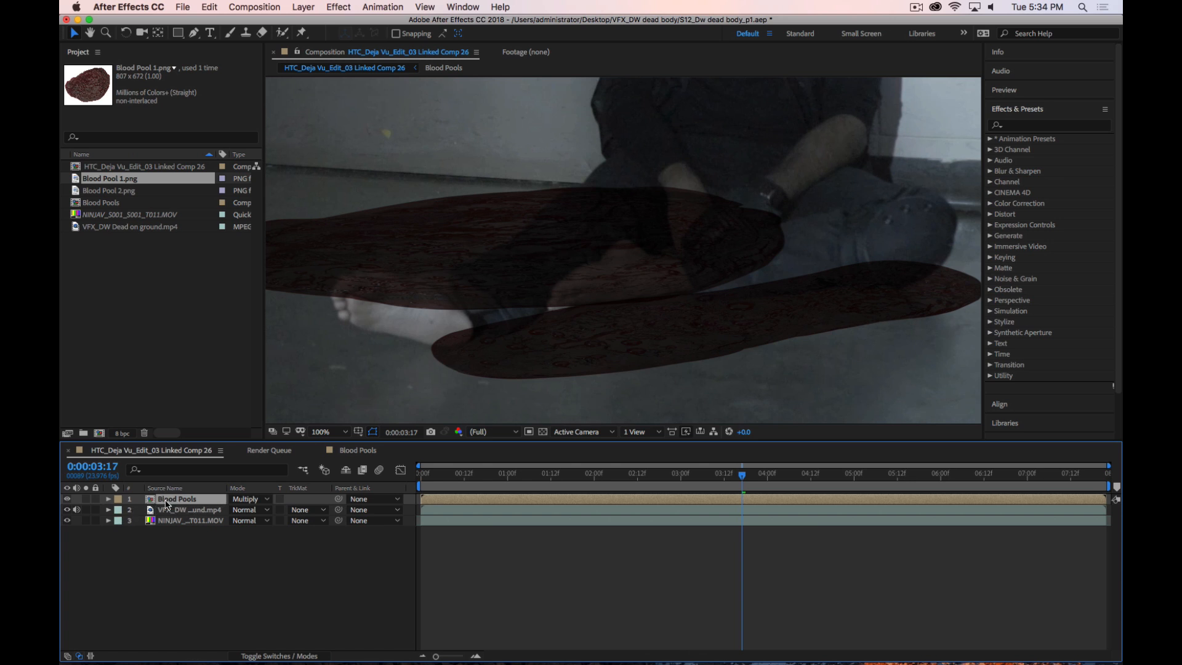
left_click(68, 500)
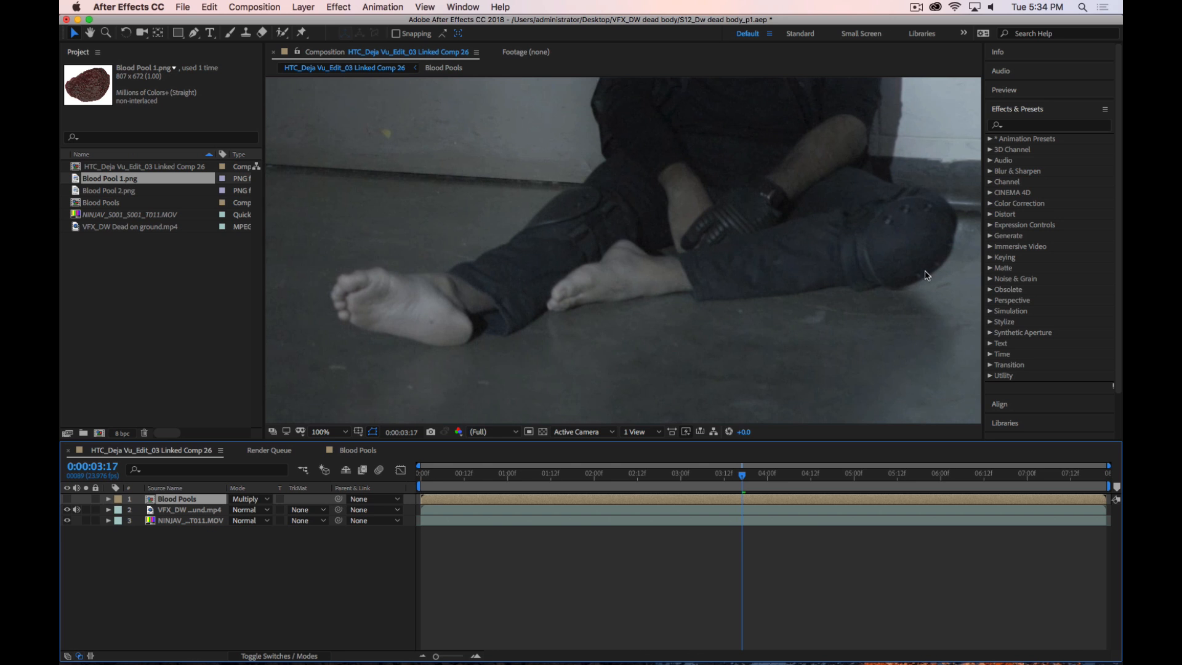
left_click(67, 499)
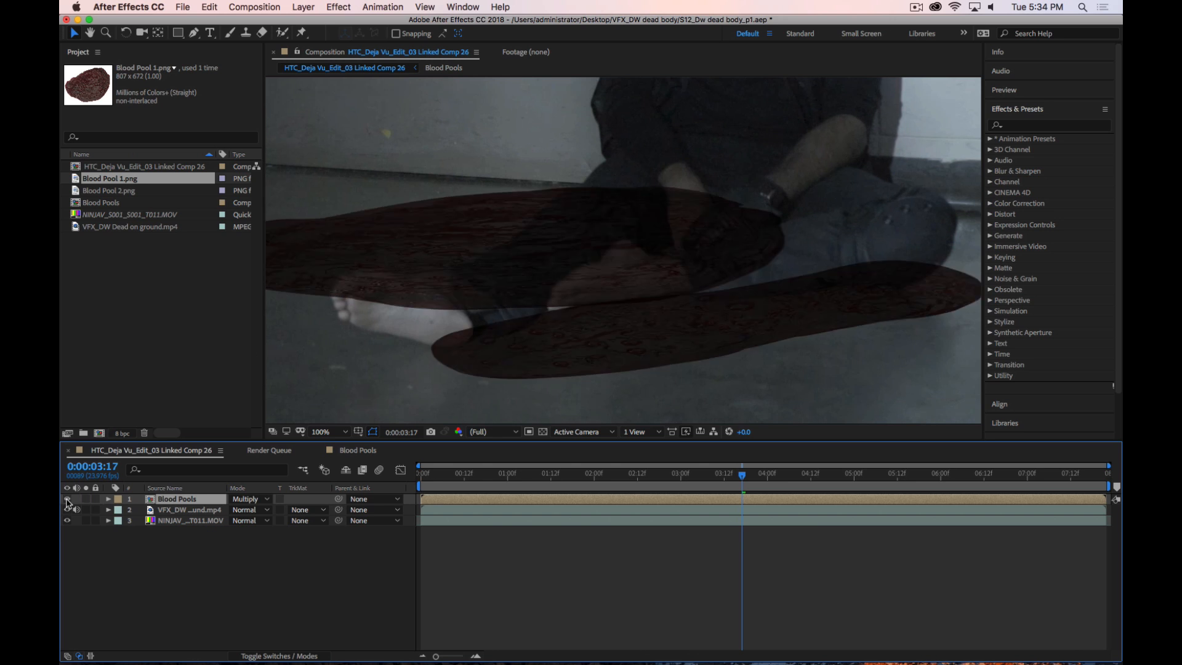
left_click(67, 499)
left_click(67, 499)
left_click(67, 499)
left_click(68, 499)
left_click(67, 499)
left_click(67, 499)
left_click(67, 499)
left_click(67, 500)
left_click(67, 499)
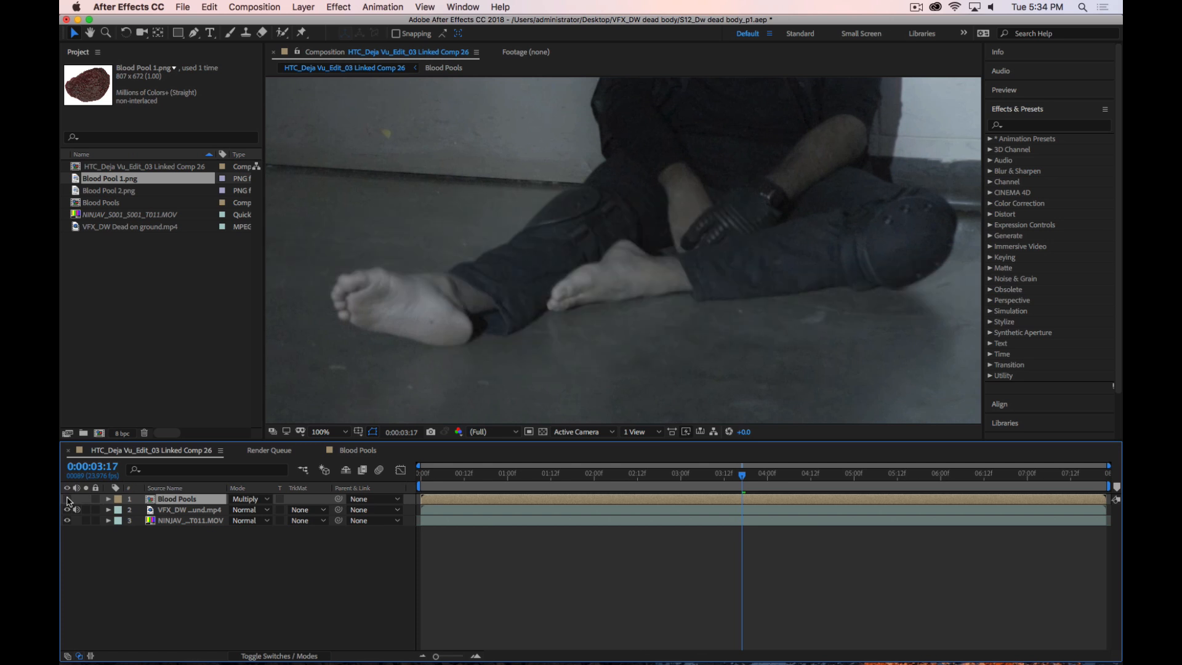
left_click(67, 499)
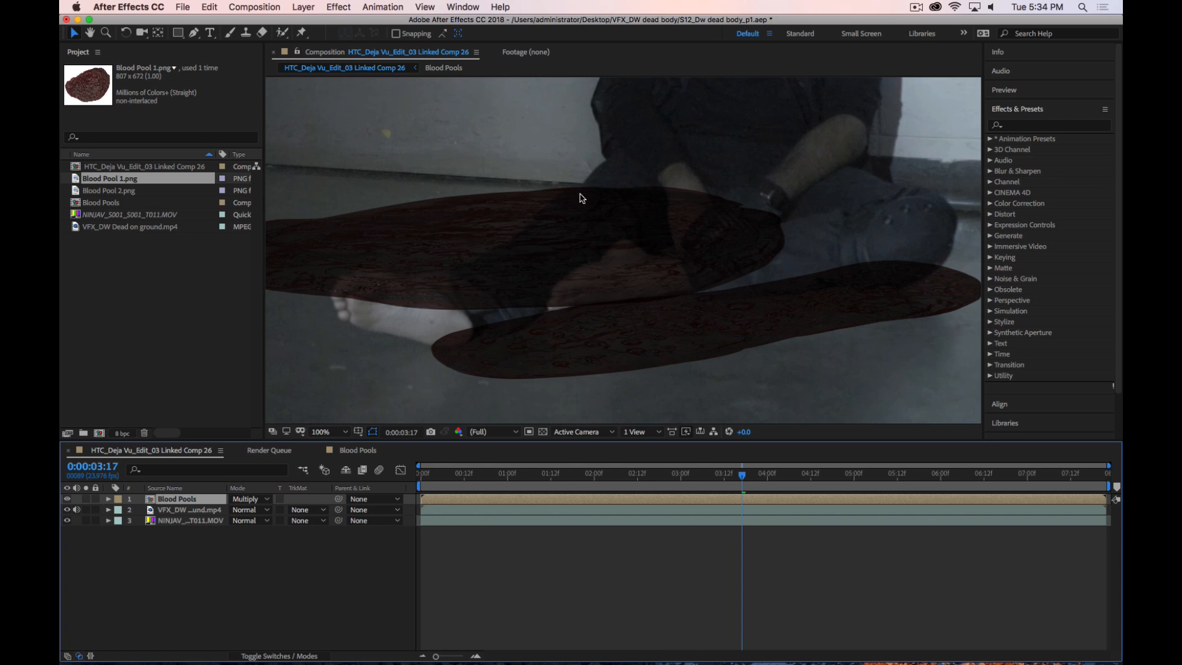
left_click(67, 499)
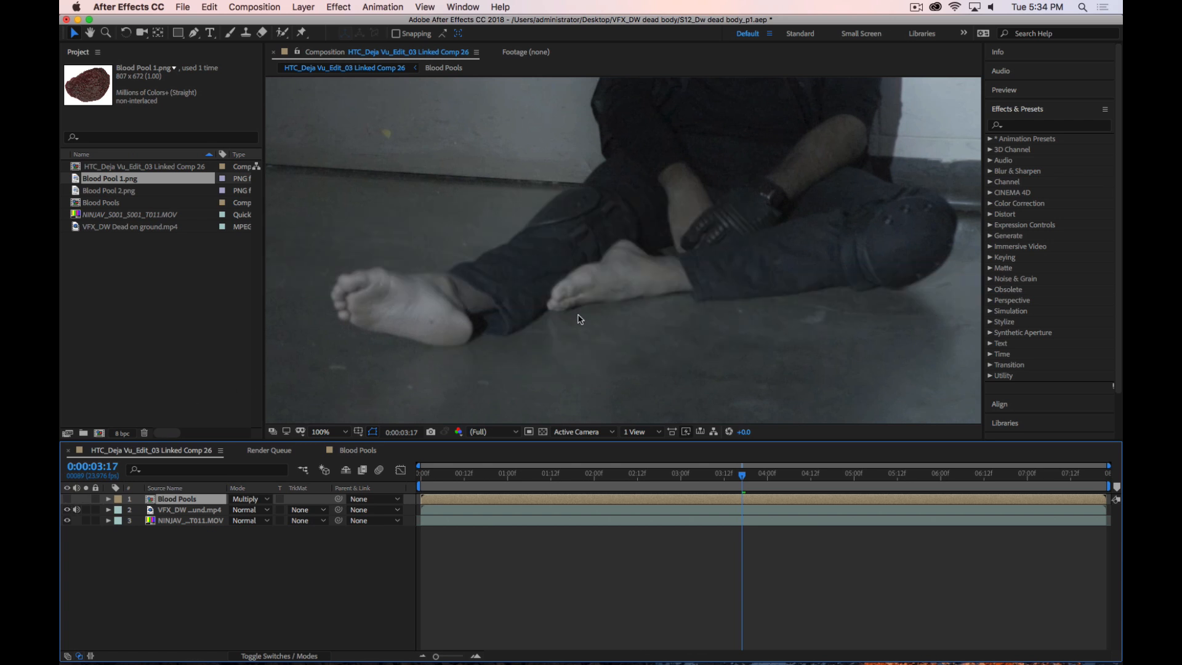
Start a Pen tool mask on the Blood Pools layer, tracing the outstretched leg's upper edge from the thigh onto the knee
left_click(194, 32)
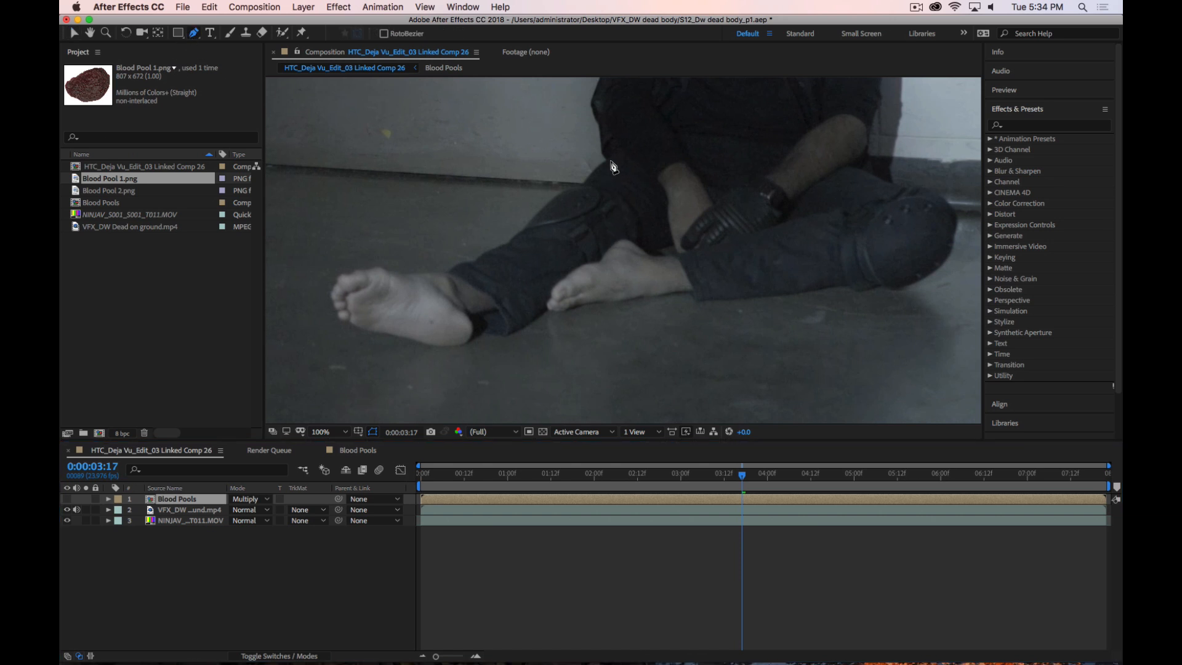
key("period")
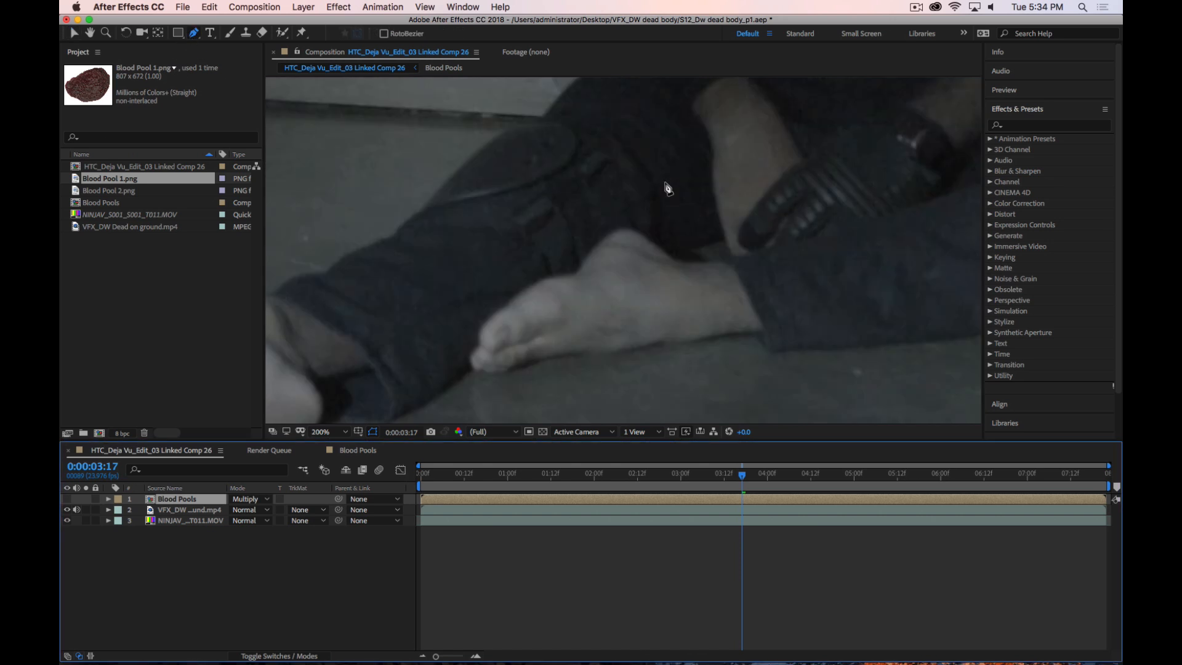
left_click_drag(618, 203, 595, 289)
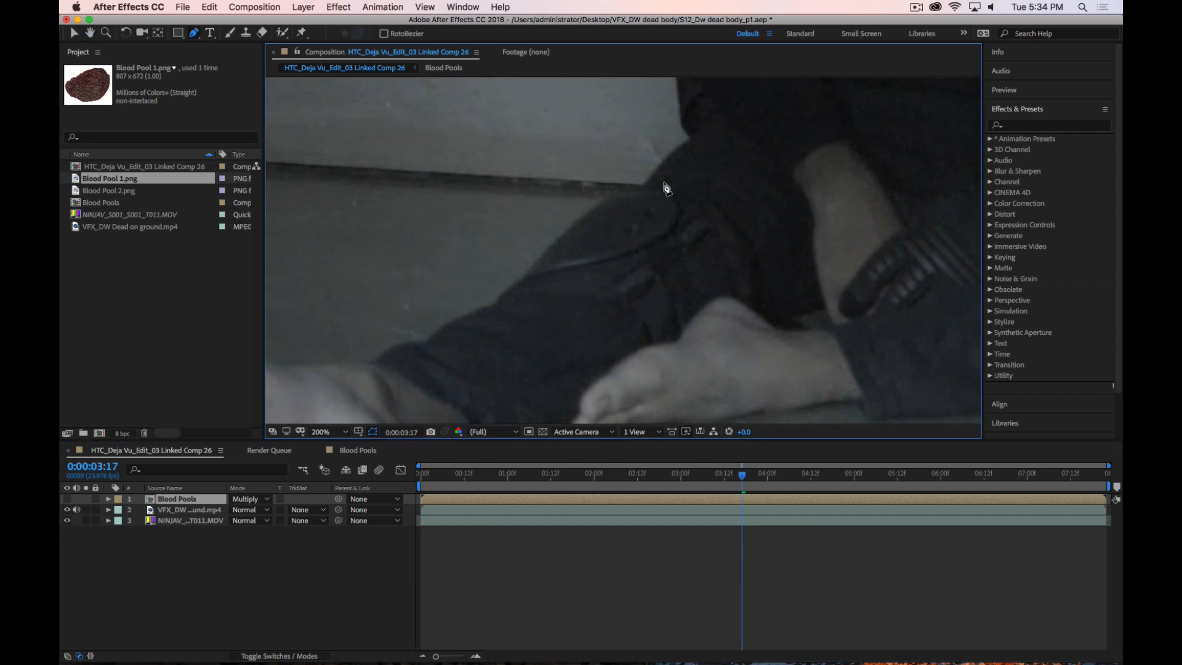
key("period")
left_click_drag(666, 188, 712, 180)
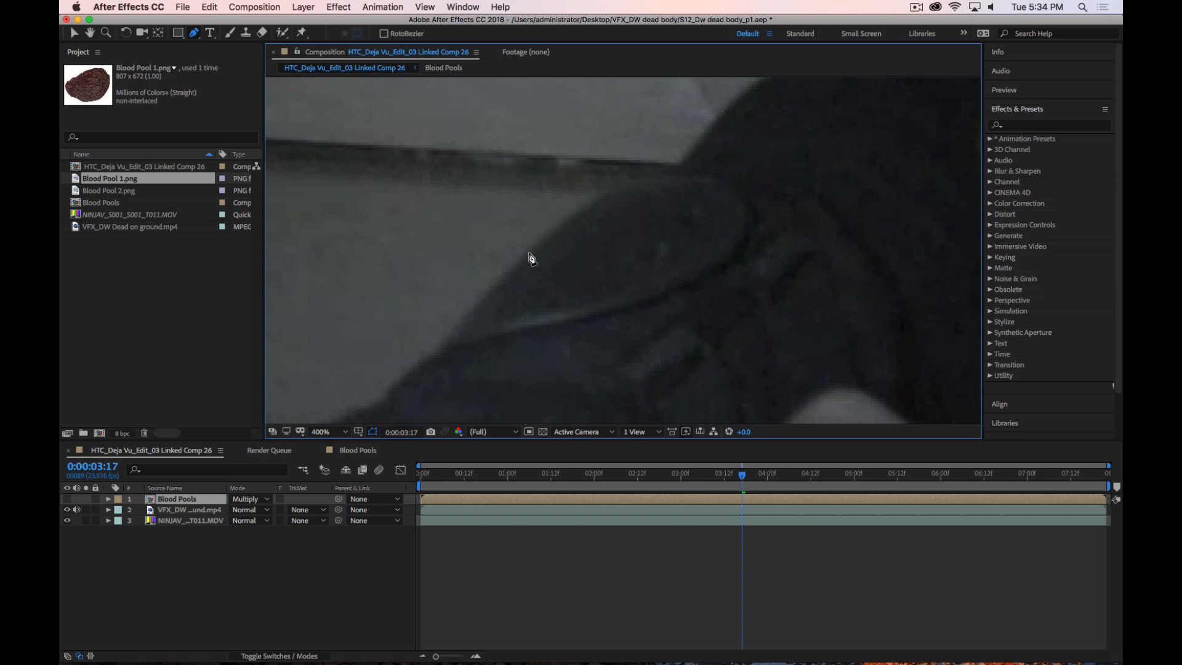
left_click(330, 440)
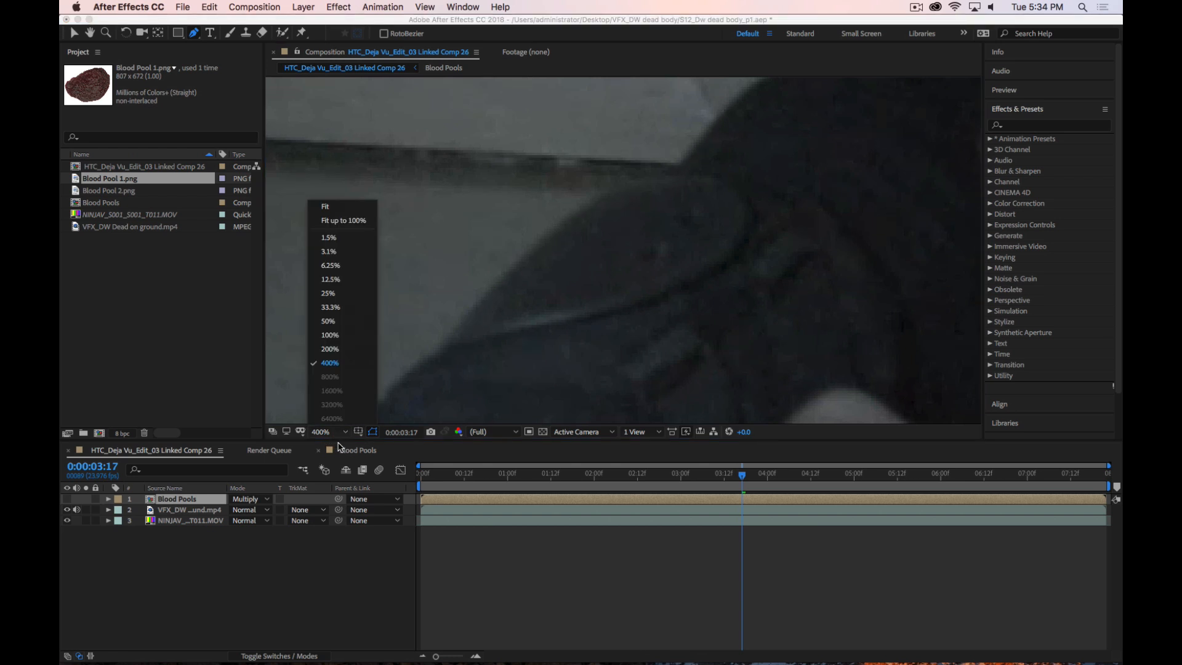
left_click(335, 337)
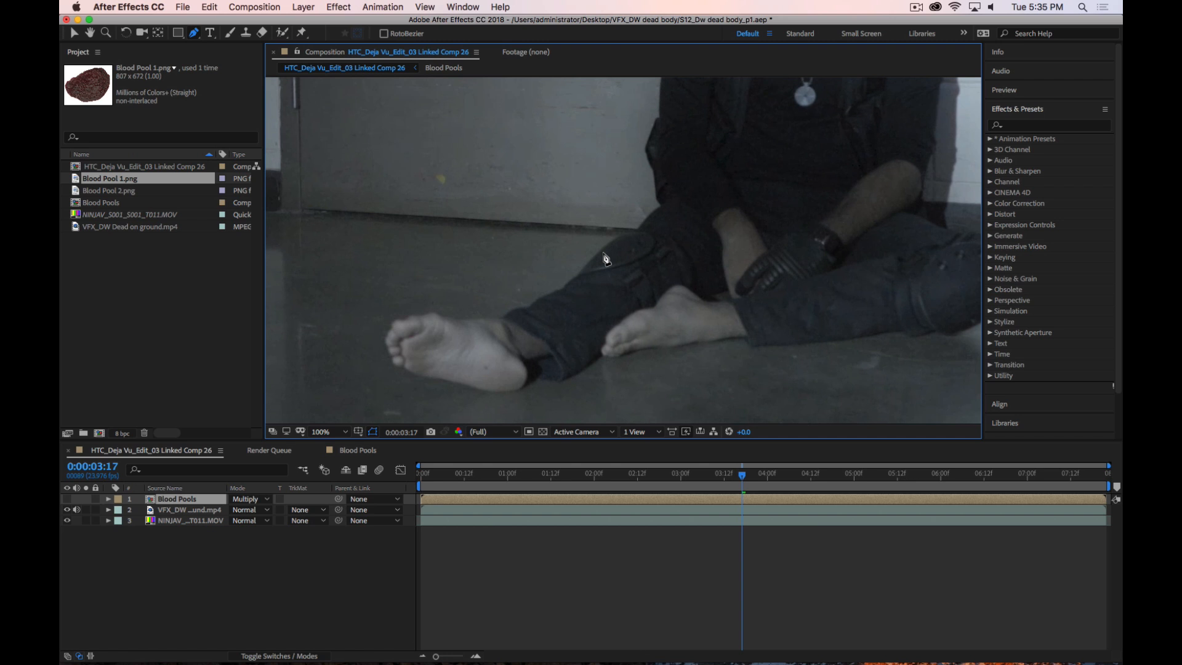
scroll(606, 257, "up", 4)
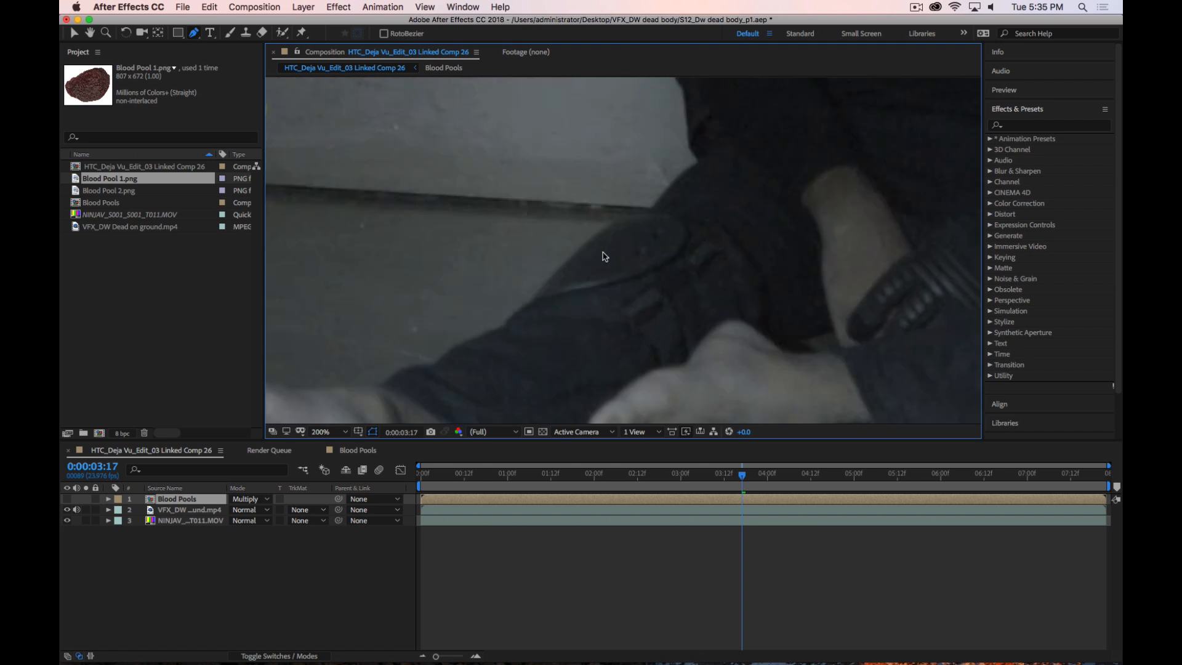
left_click_drag(657, 209, 675, 233)
key("g")
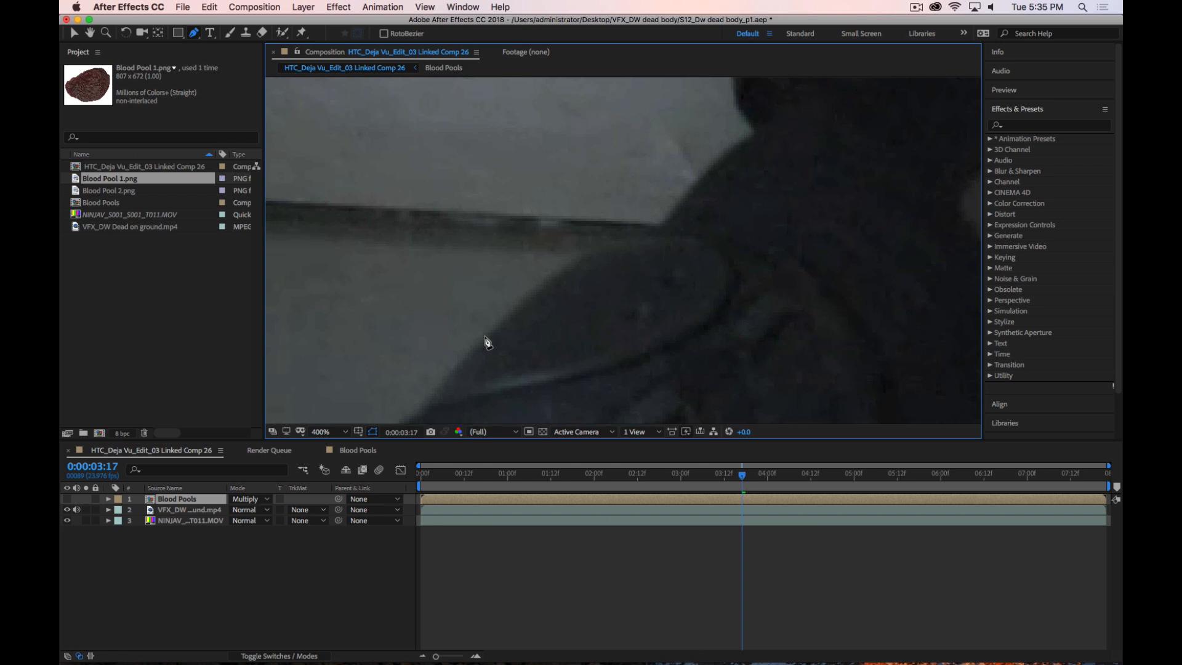
left_click(710, 167)
left_click(681, 199)
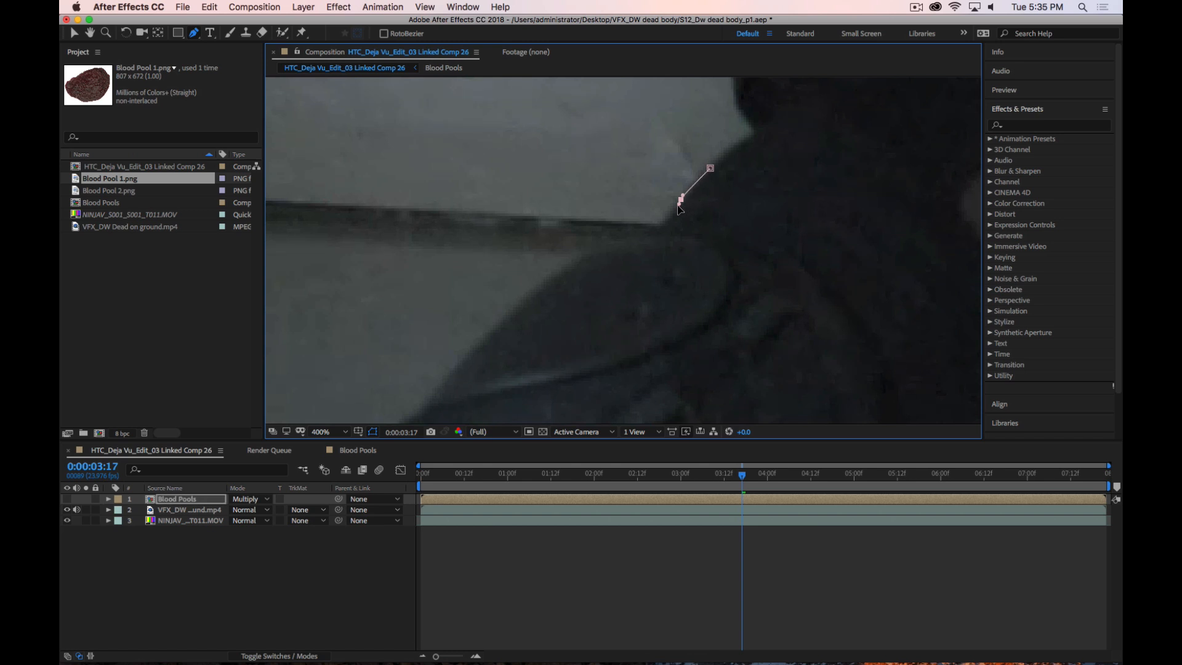
left_click_drag(677, 206, 674, 210)
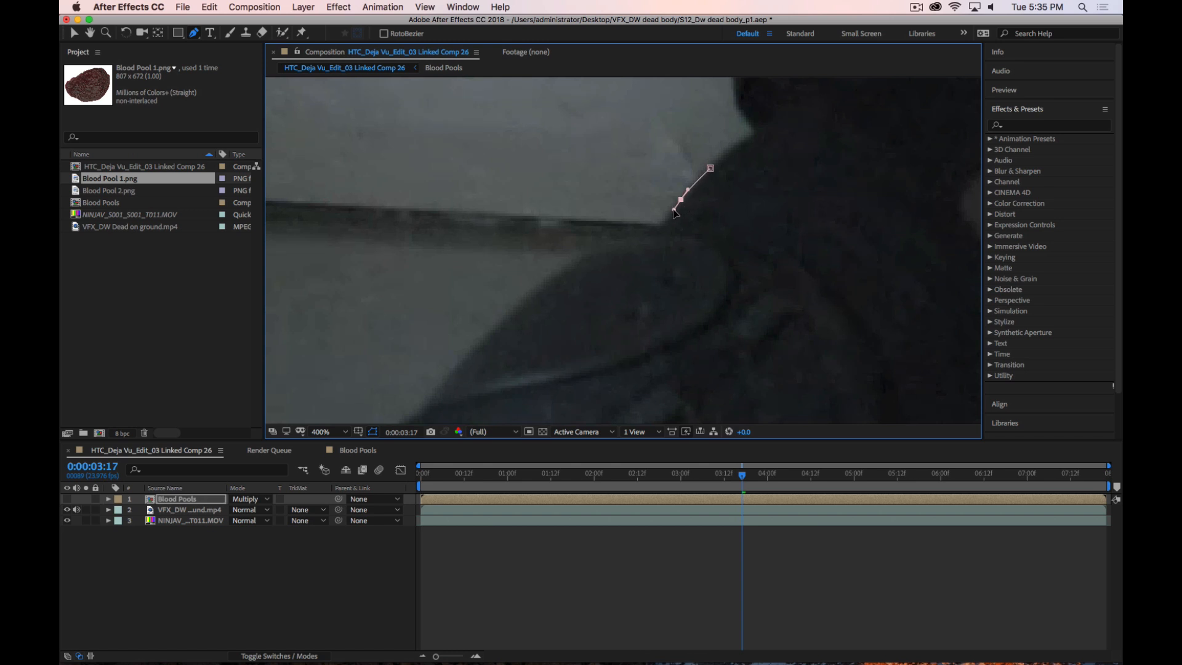
left_click(654, 235)
left_click_drag(617, 241, 603, 246)
left_click_drag(542, 283, 525, 297)
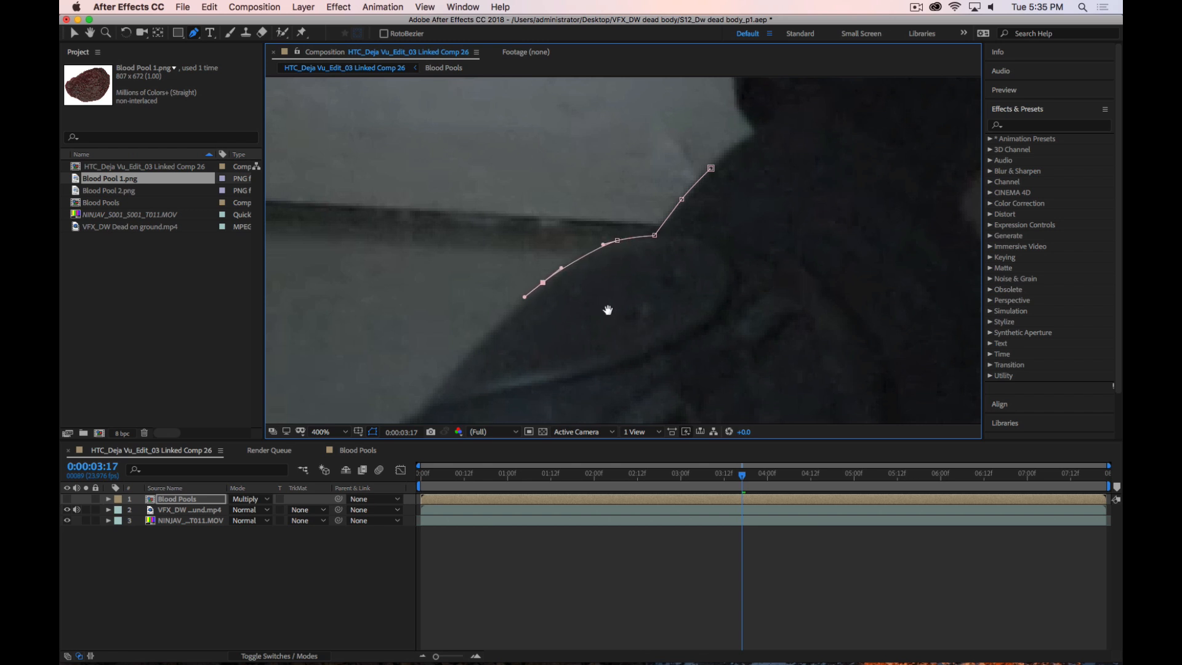
Extend the mask path from the knee pad down to the first trouser fold on the outstretched shin
left_click_drag(607, 312, 646, 124)
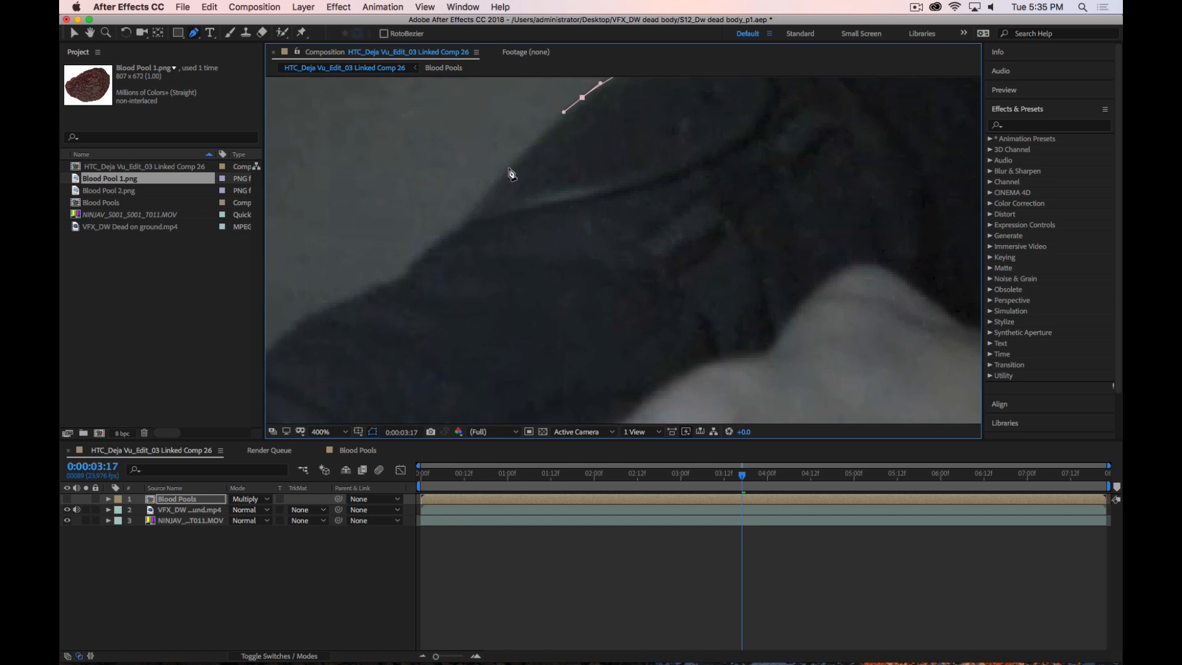
left_click_drag(508, 167, 489, 185)
mouse_move(460, 223)
left_mouse_down()
mouse_move(452, 233)
mouse_move(459, 222)
left_mouse_up()
left_click(428, 245)
left_click_drag(410, 266, 406, 267)
left_click(405, 281)
Continue the mask path along the upper edge of the shin and around the trouser hem to the ankle
left_click_drag(447, 290, 681, 161)
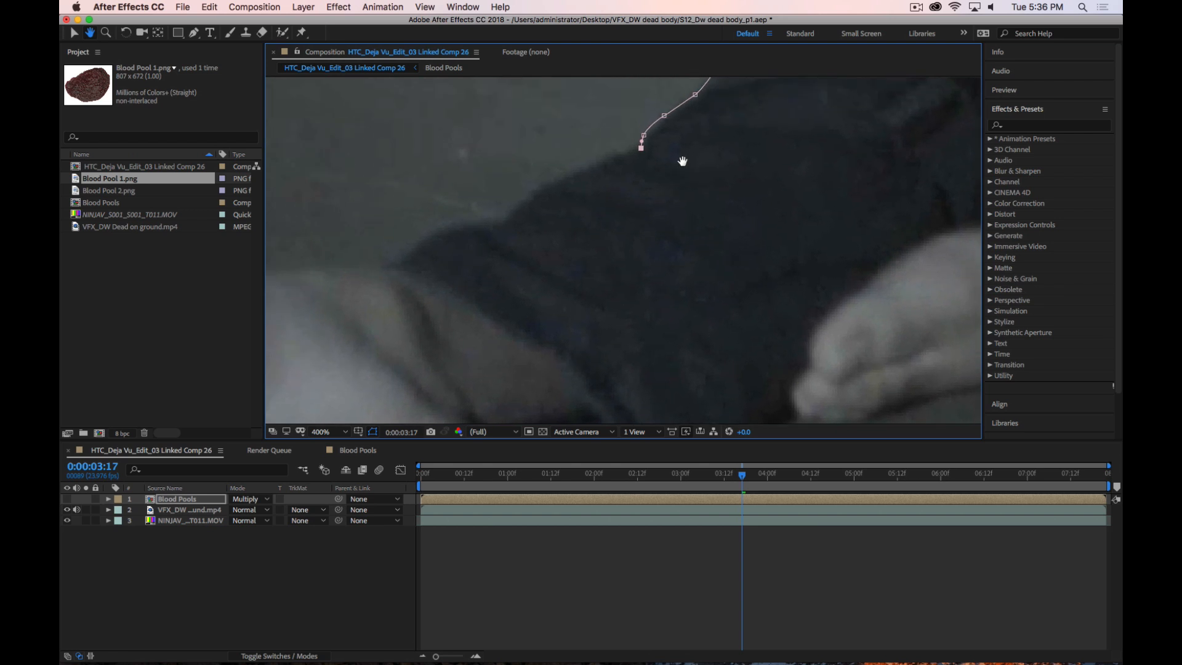
left_click(632, 150)
left_click(621, 154)
left_click(610, 153)
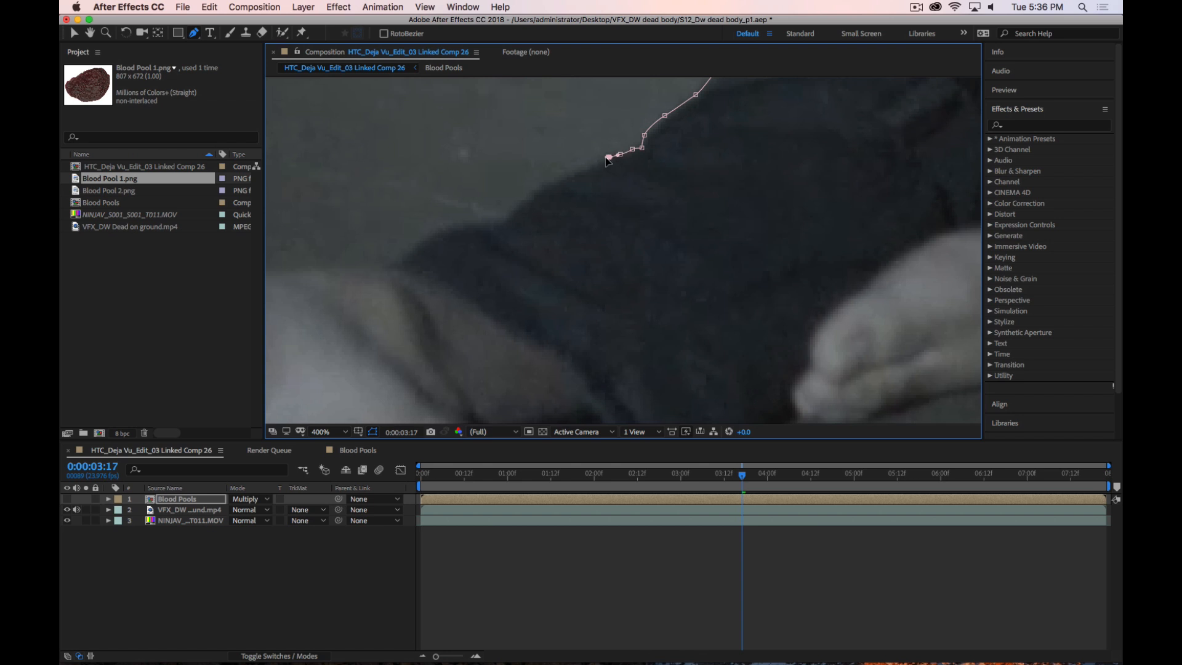
left_click_drag(593, 167, 600, 166)
left_click(554, 178)
left_click(542, 186)
left_click(530, 192)
left_click_drag(511, 213, 508, 216)
left_click(505, 225)
left_click(490, 220)
left_click(468, 222)
left_click_drag(442, 229, 408, 257)
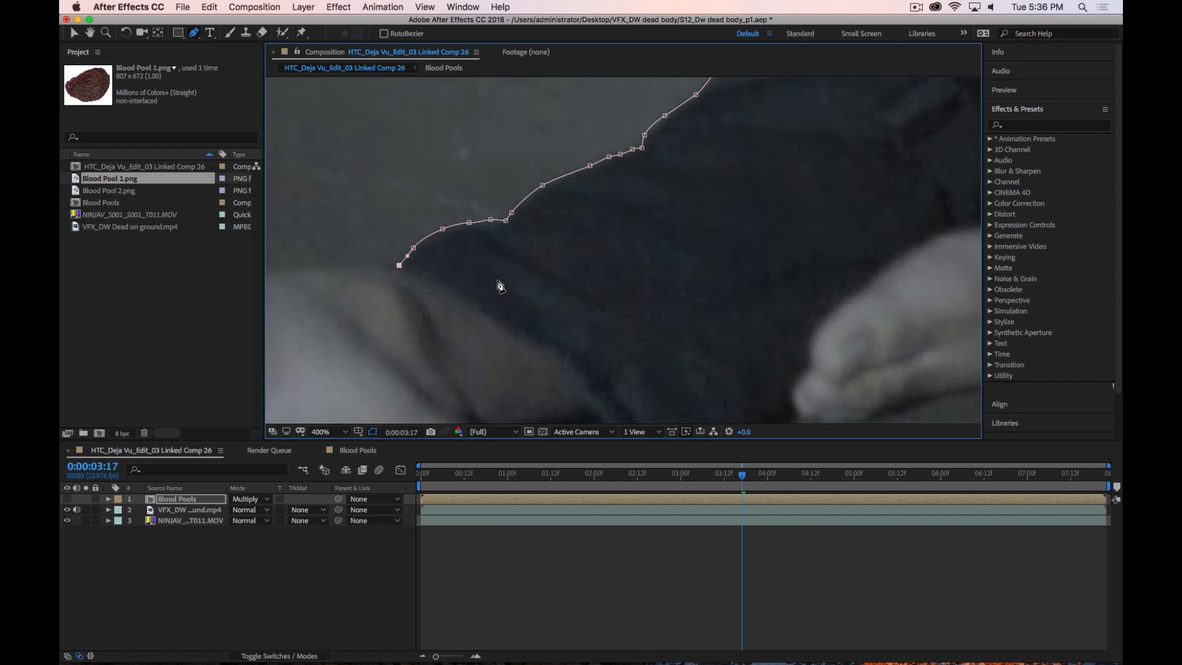
Trace the mask path along the outstretched foot's upper edge from the trouser hem toward the big toe
key("space")
left_click_drag(499, 282, 904, 218)
left_click_drag(840, 176, 843, 146)
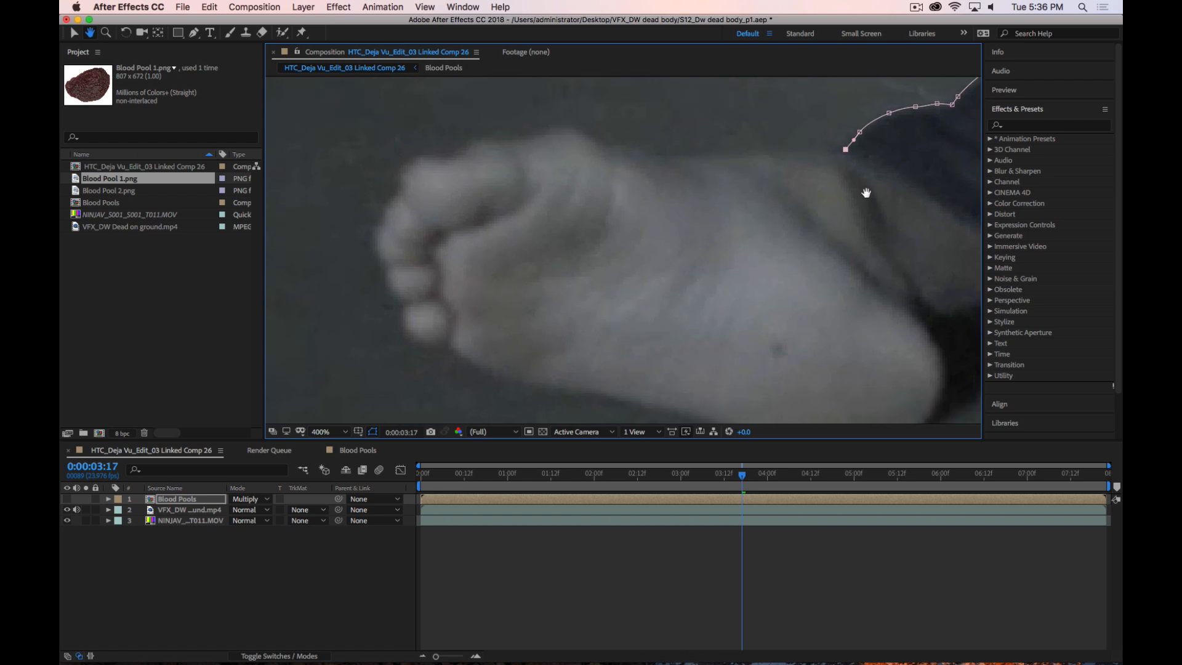
left_click(826, 149)
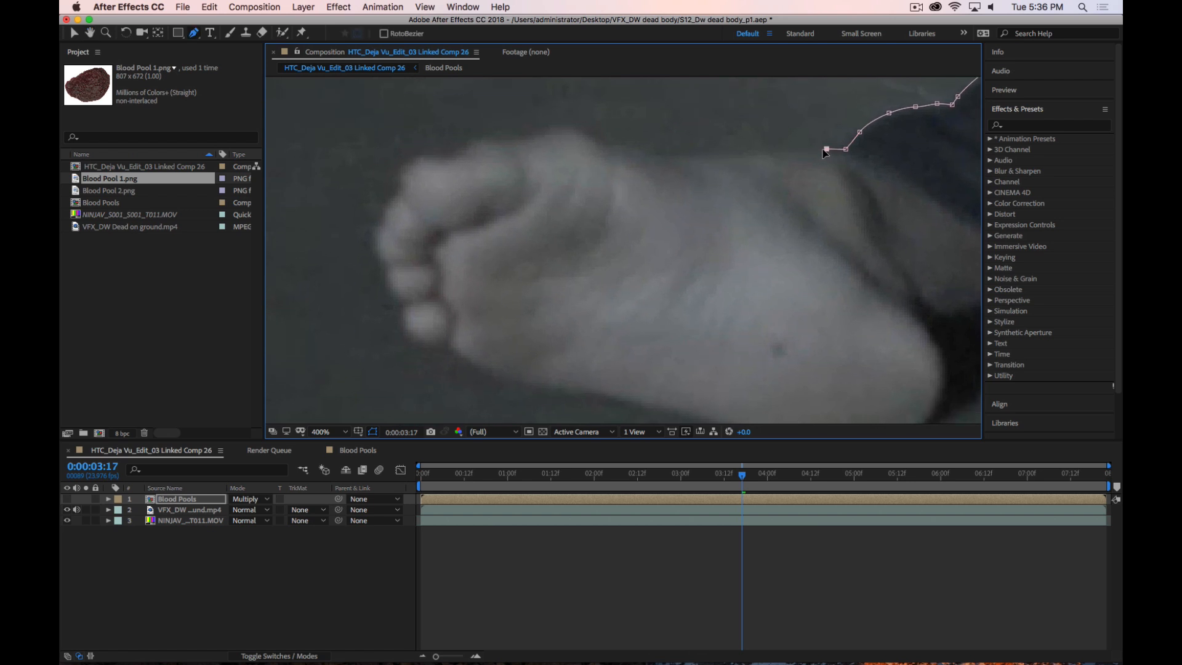
left_click(781, 152)
left_click(757, 153)
mouse_move(757, 156)
left_mouse_down()
mouse_move(727, 157)
mouse_move(737, 155)
left_mouse_up()
left_click(916, 8)
left_click(930, 49)
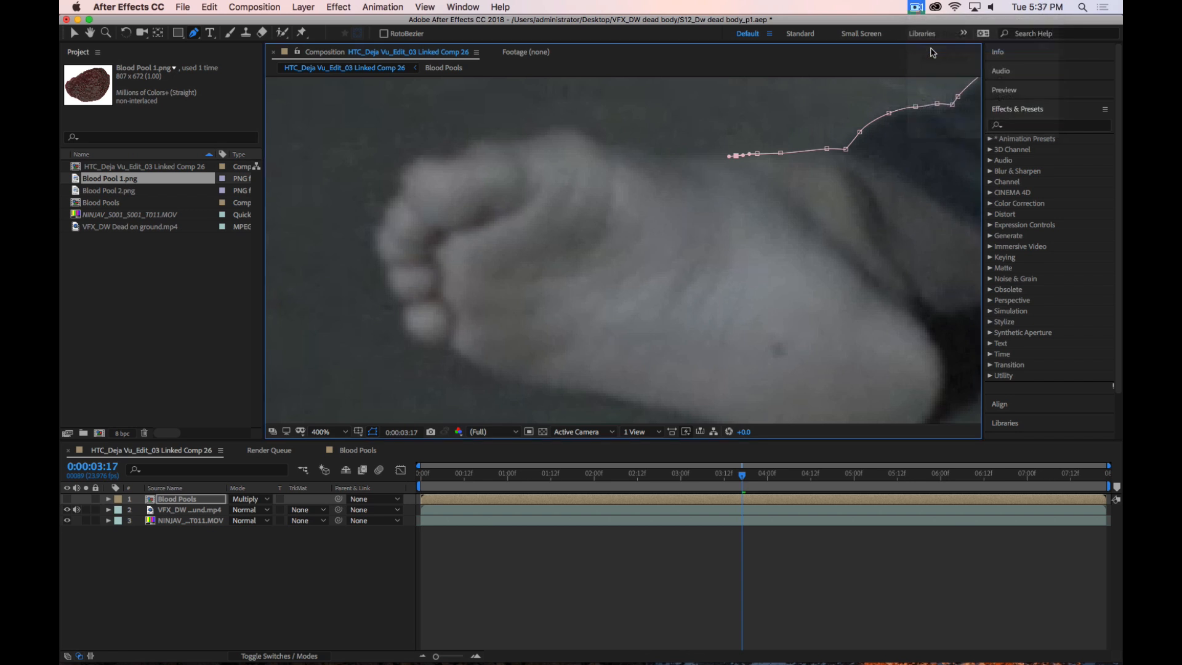
left_click_drag(684, 157, 517, 140)
left_click(605, 147)
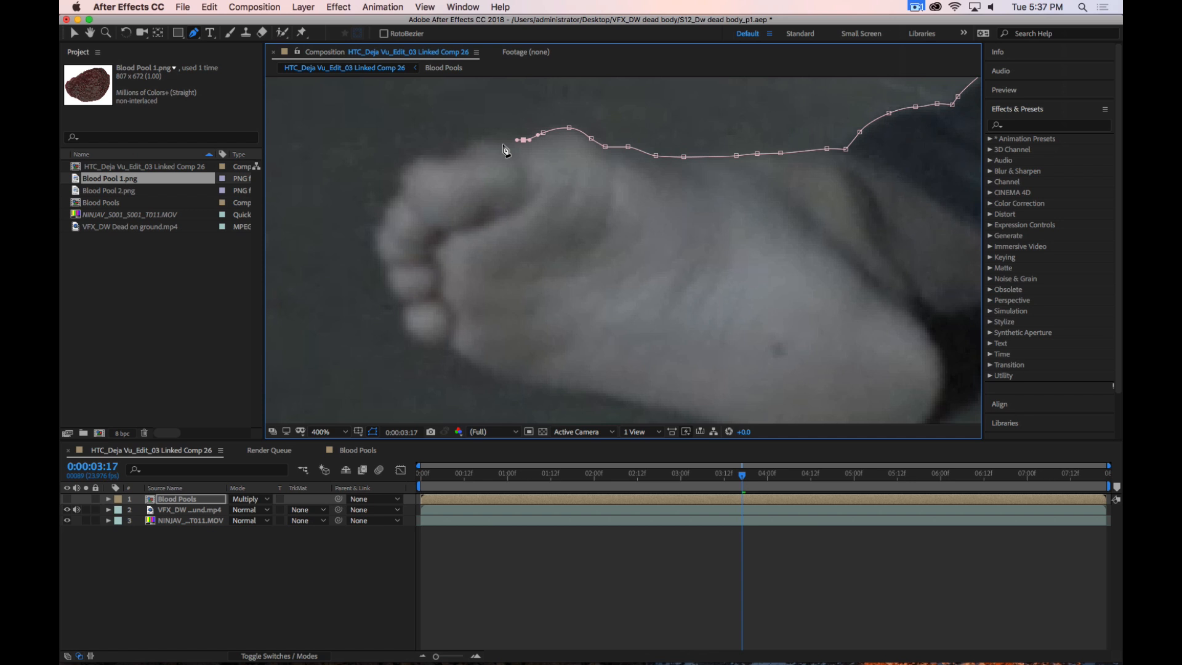
Carry the mask path over the big toe and down around the outer edge of the next toes
left_click_drag(496, 141, 398, 174)
left_click(474, 141)
left_click(402, 194)
left_click(396, 185)
left_click(388, 200)
left_click(384, 217)
left_click(373, 228)
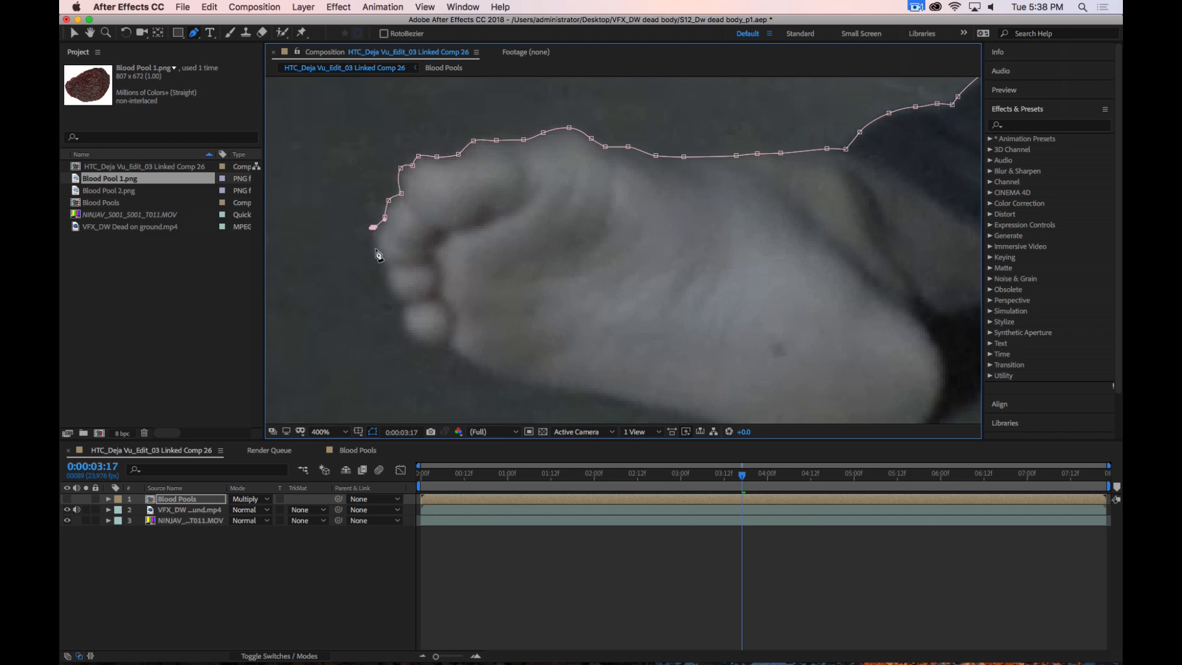
Outline the remaining toes down to the smallest one, undoing misplaced points and redrawing them along the edge
left_click_drag(376, 248, 378, 253)
mouse_move(377, 249)
left_mouse_down()
mouse_move(348, 247)
mouse_move(372, 246)
left_mouse_up()
left_click(386, 265)
mouse_move(355, 256)
left_mouse_down()
mouse_move(392, 256)
mouse_move(361, 258)
mouse_move(333, 239)
mouse_move(372, 244)
left_mouse_up()
left_click(386, 265)
key("super+z")
left_click_drag(388, 286, 391, 294)
key("super+z")
left_click_drag(404, 305, 405, 310)
left_click_drag(405, 327, 452, 346)
Trace the mask path along the lower edge of the foot's sole and around the heel
key("space")
left_click_drag(768, 351, 721, 259)
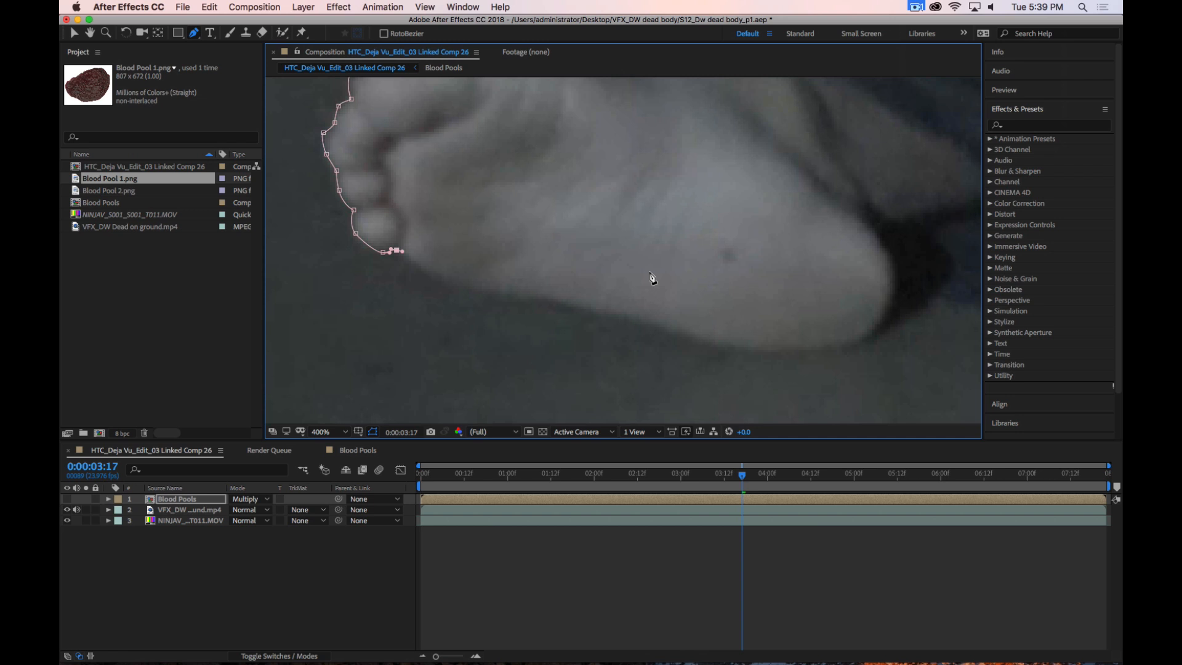
left_click(417, 267)
left_click(433, 275)
left_click_drag(421, 271, 433, 276)
left_click_drag(504, 294, 600, 317)
left_click(584, 309)
left_click_drag(670, 332, 549, 255)
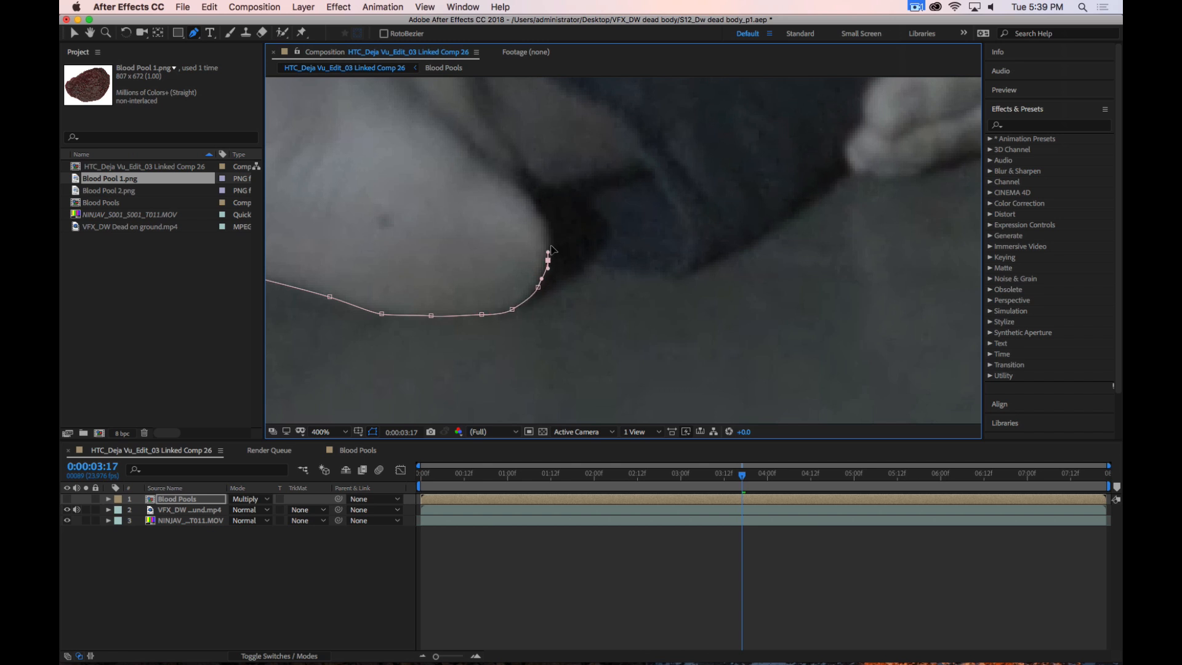
Take the mask path from the notch behind the heel along the bottom of the outstretched leg's trouser hem
left_click(550, 242)
left_click_drag(567, 254, 702, 267)
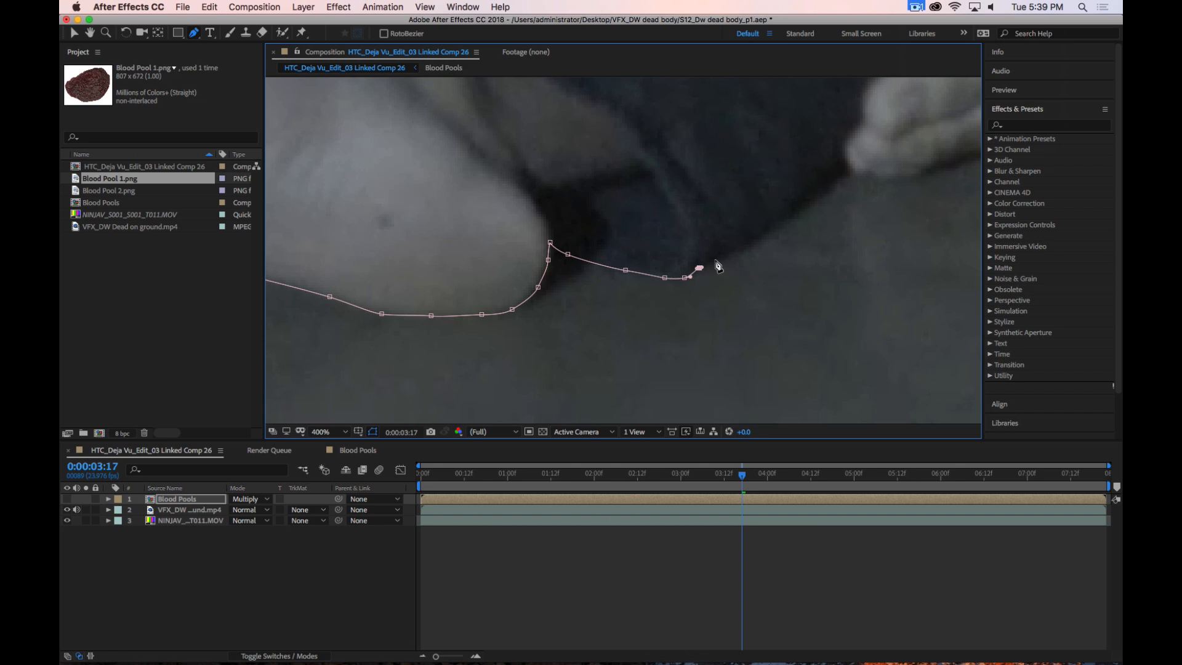
left_click(717, 259)
left_click(734, 252)
left_click(750, 245)
Follow the outstretched leg's lower edge with closely spaced mask points up to the second foot's toes
key("space")
left_click_drag(806, 238, 455, 256)
left_click(431, 256)
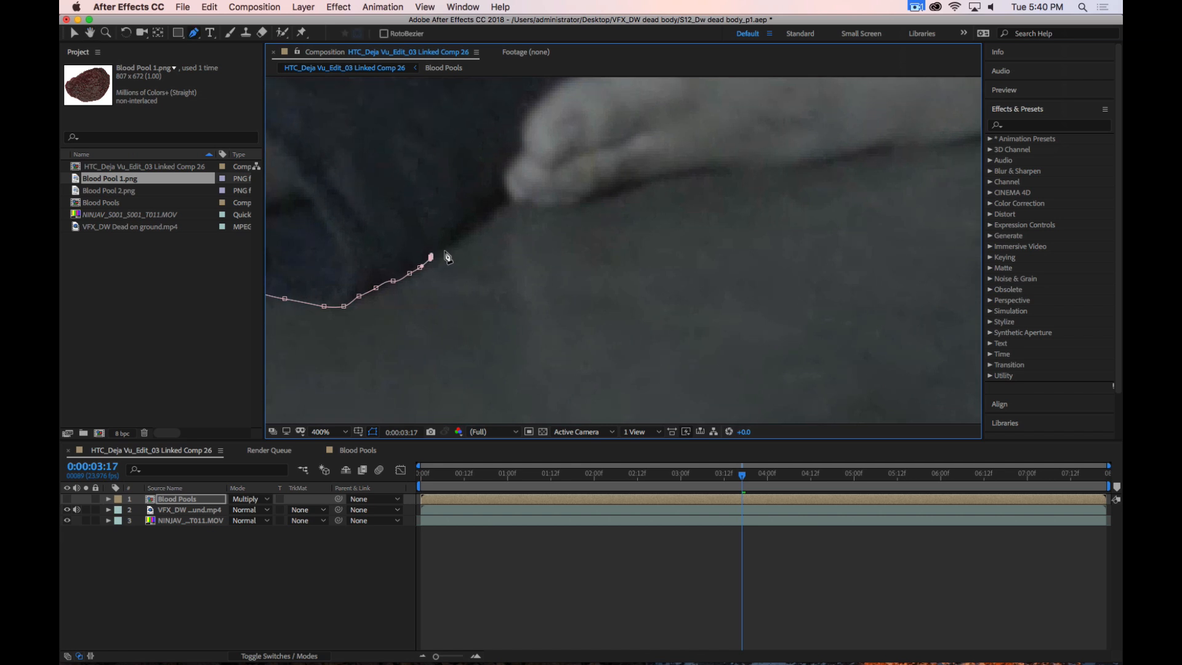
left_click(440, 252)
left_click(447, 249)
left_click(458, 238)
left_click(473, 229)
left_click(487, 222)
left_click(498, 208)
Trace the mask path under the second foot's toes and along its lower edge toward the trouser hem
left_click(518, 204)
left_click(530, 199)
left_click(543, 208)
left_click(558, 203)
left_click(572, 206)
left_click(593, 198)
left_click_drag(626, 188, 594, 153)
key("space")
left_click(534, 157)
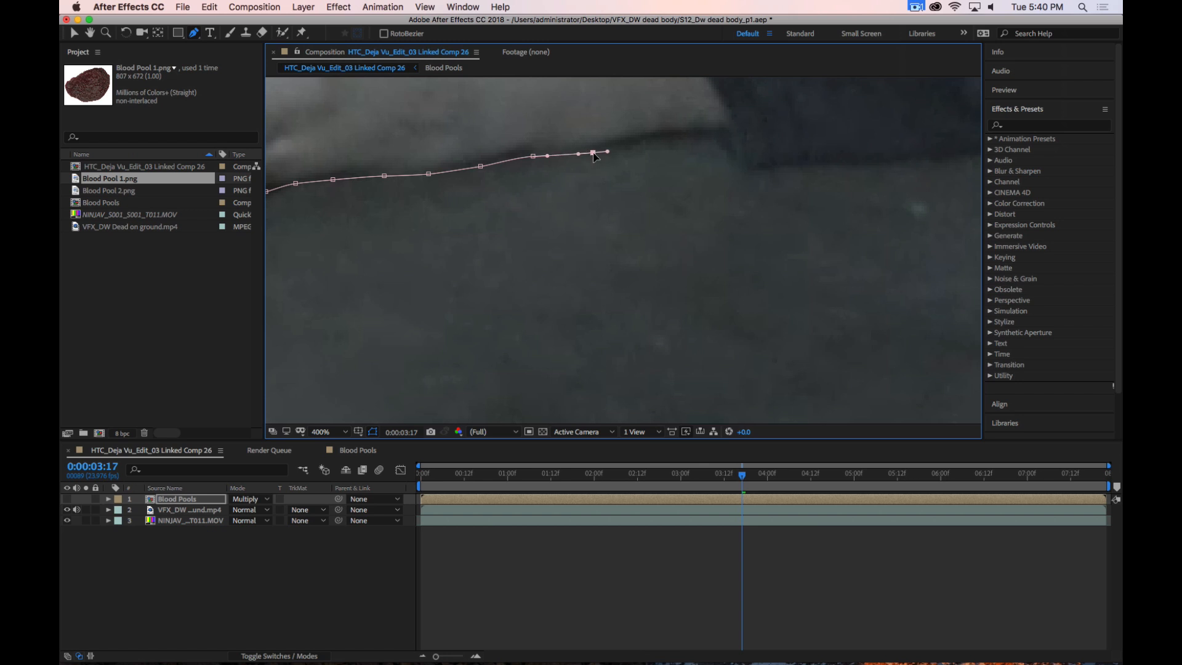
mouse_move(664, 143)
left_mouse_down()
mouse_move(674, 143)
mouse_move(663, 143)
left_mouse_up()
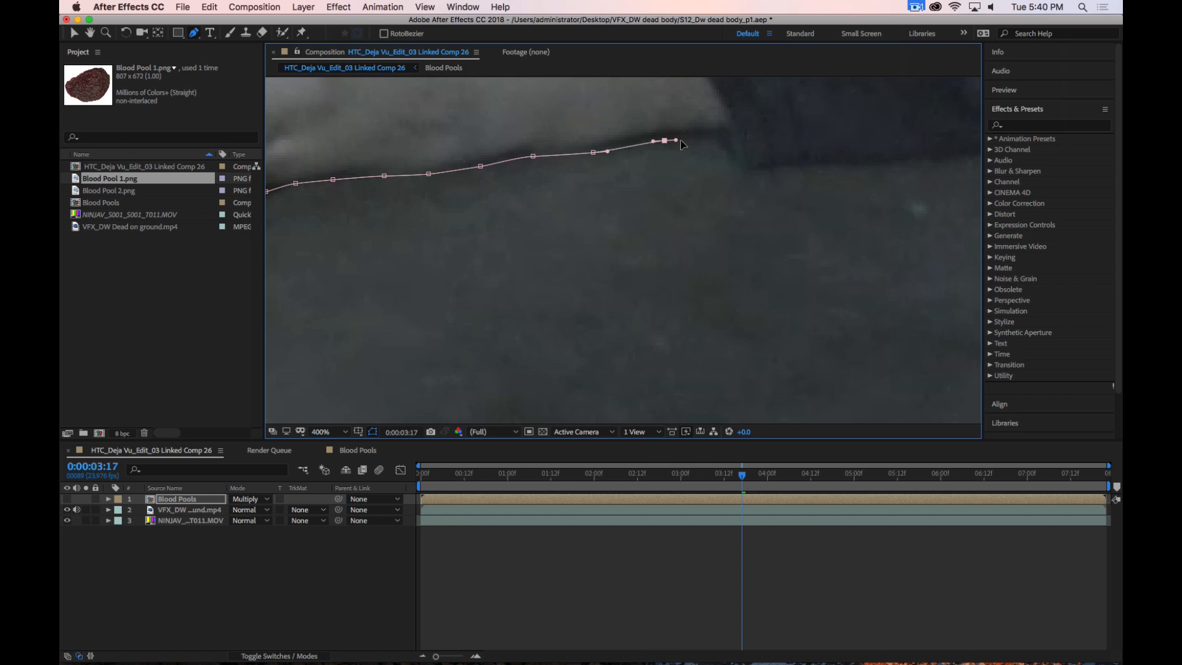
Step the mask path down around the bent leg's trouser hem and along the lower edge of its shin
left_click(724, 149)
left_click(737, 165)
left_click_drag(747, 171, 752, 171)
left_click(768, 167)
left_click(780, 165)
key("space")
left_click_drag(839, 169, 545, 205)
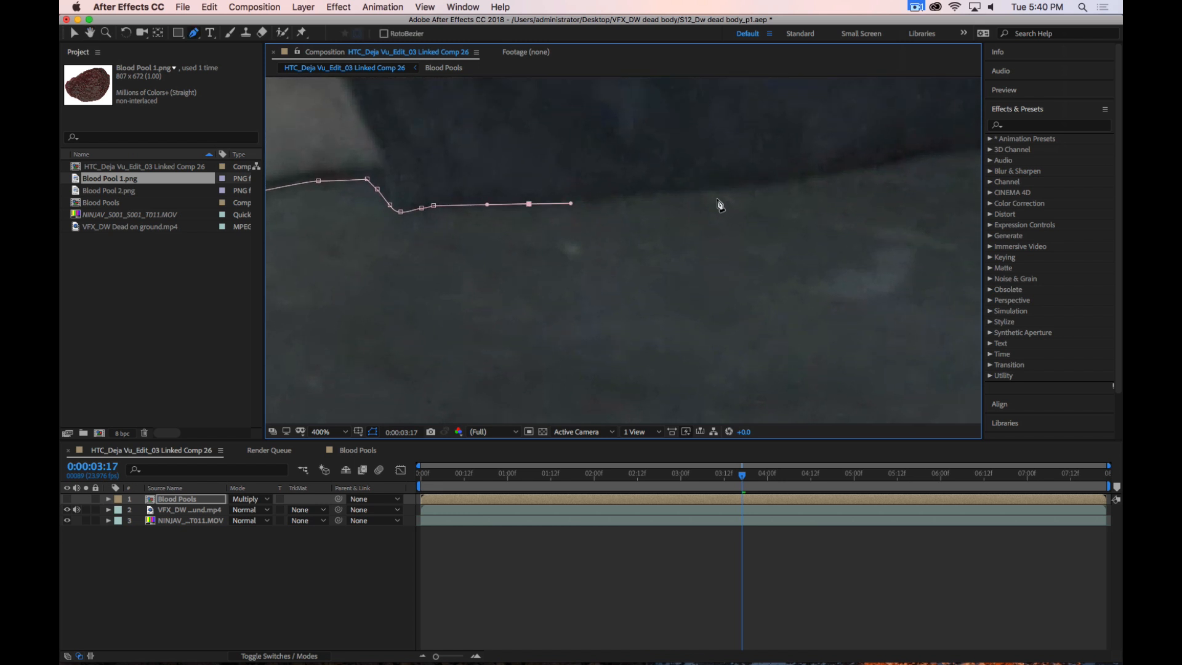
left_click_drag(711, 191, 758, 187)
Continue the mask path along the fabric folds to the underside of the bent knee
key("space")
left_click_drag(861, 190, 563, 263)
key("space")
left_click(542, 265)
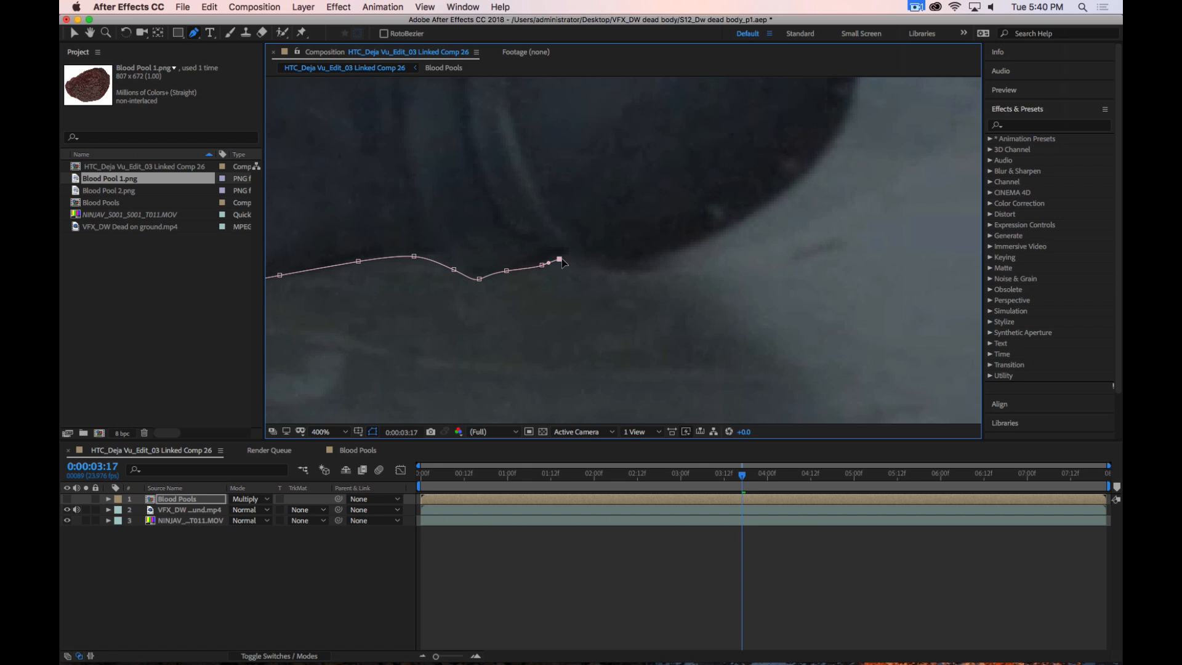
left_click(597, 266)
left_click_drag(730, 248, 636, 279)
left_click_drag(549, 293, 556, 291)
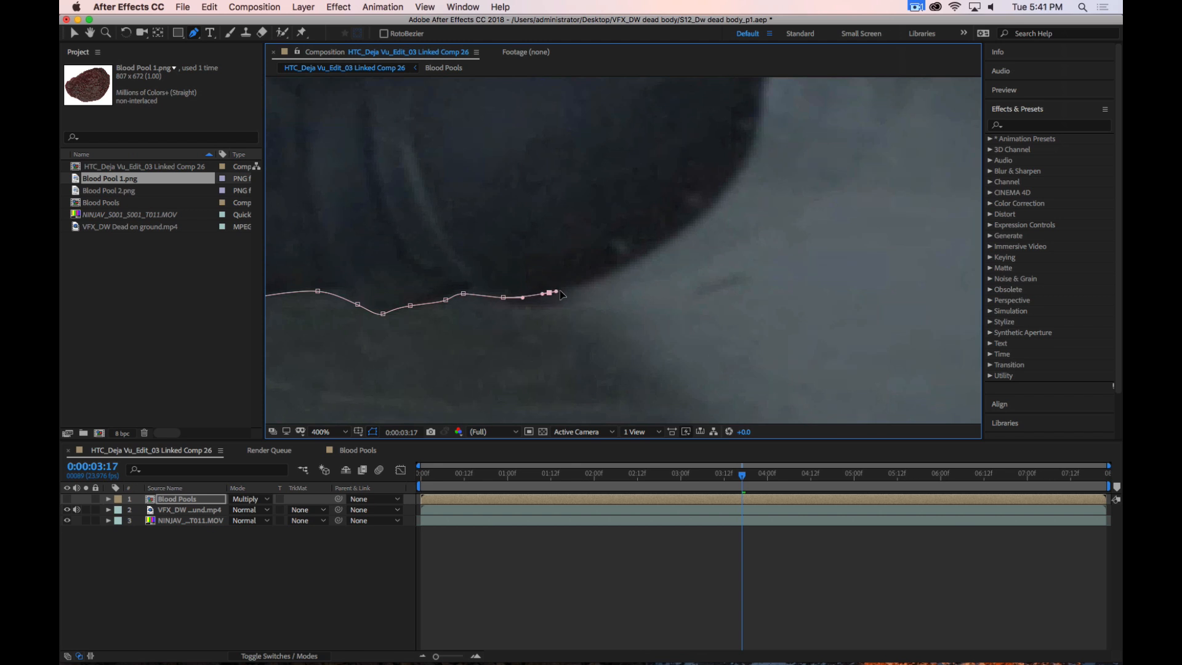
Curve the mask path up around the outer edge of the bent knee
left_click_drag(633, 262, 646, 256)
left_click_drag(702, 215, 620, 373)
left_click_drag(610, 327, 629, 245)
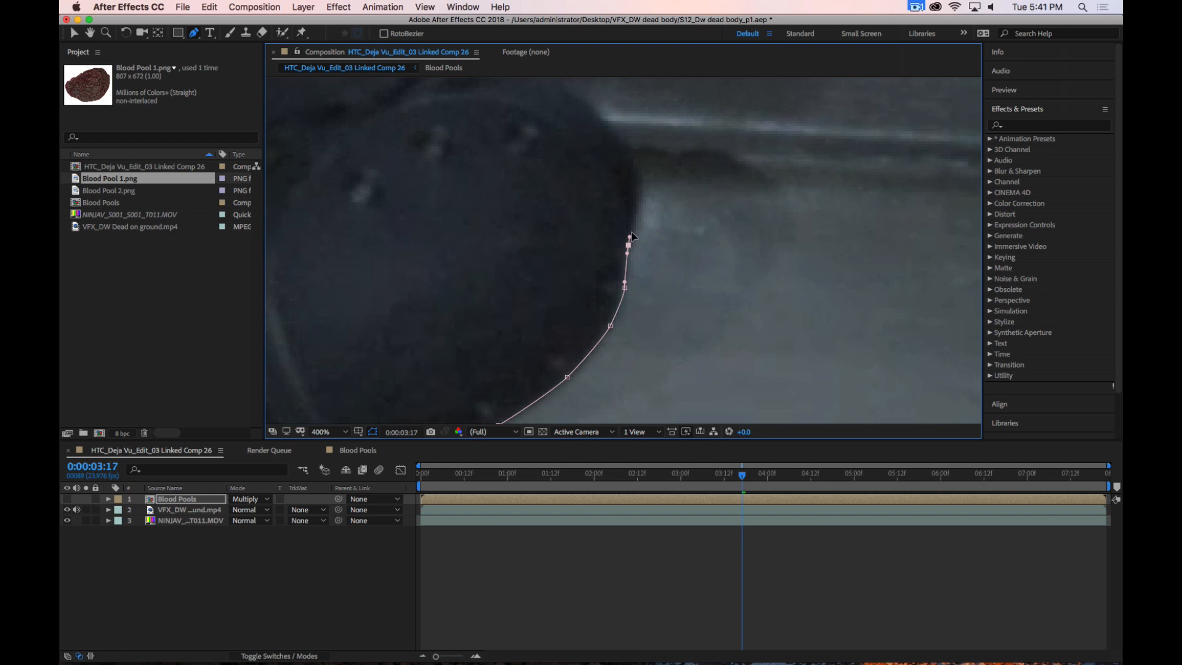
Inspect the traced mask path along both feet, the trouser hems and the shin back to the knee
left_click_drag(478, 332, 961, 157)
left_click_drag(352, 269, 759, 197)
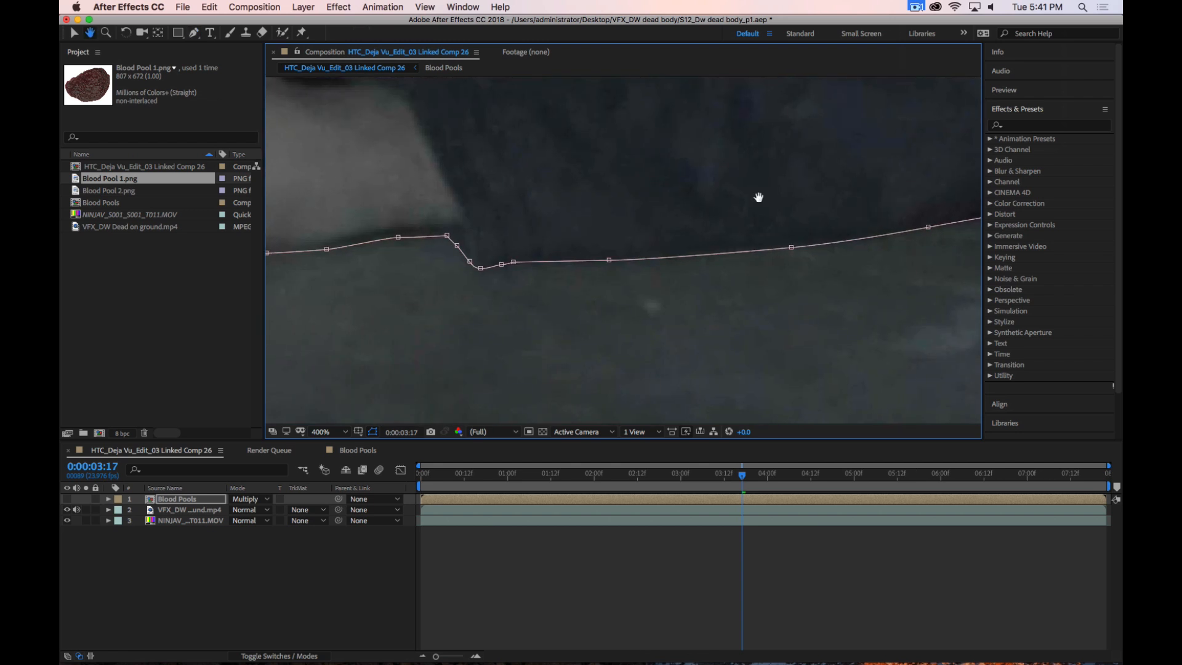
left_click_drag(483, 201, 911, 177)
left_click_drag(481, 235, 766, 204)
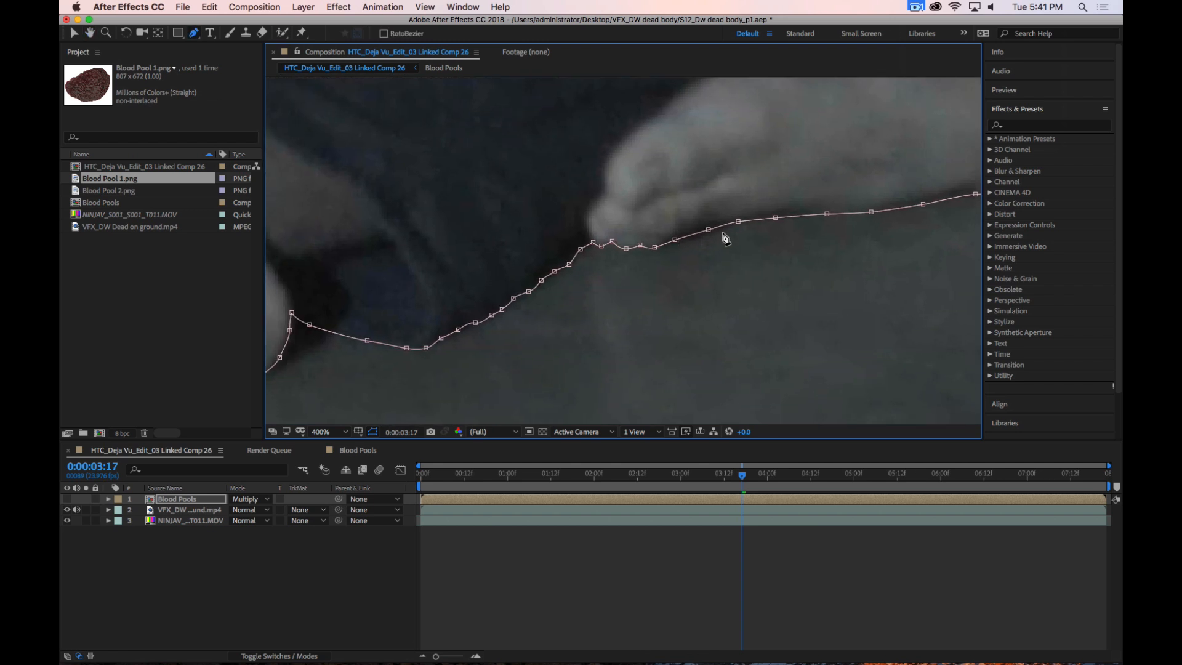
left_click_drag(380, 242, 688, 232)
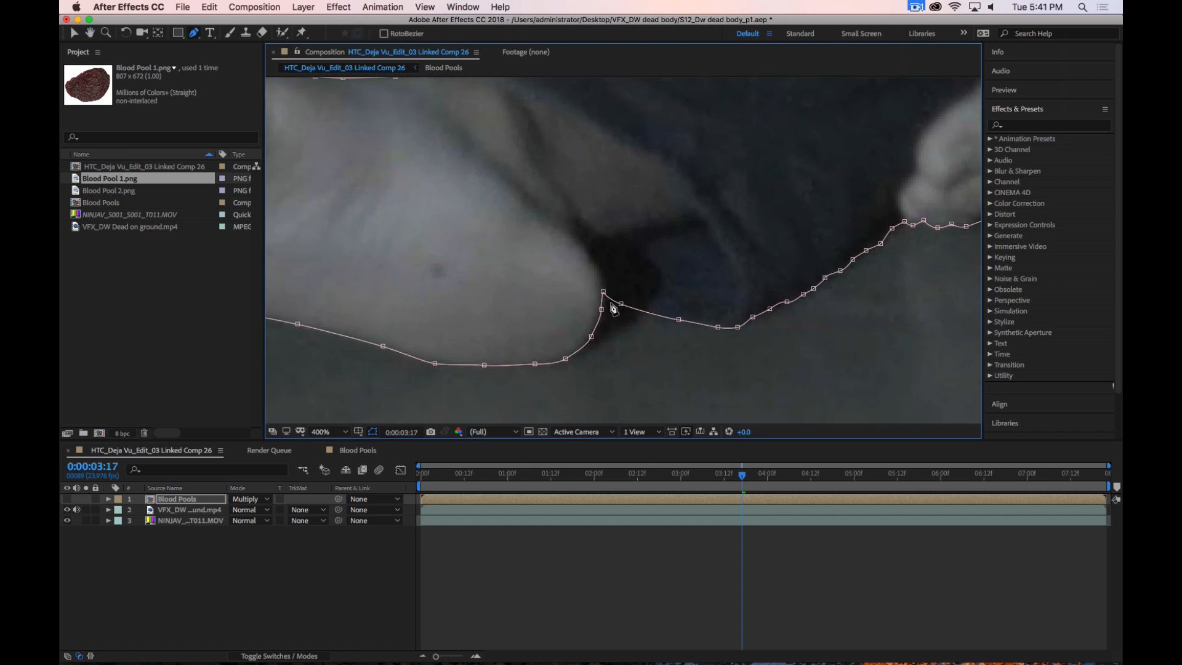
left_click_drag(779, 224, 417, 170)
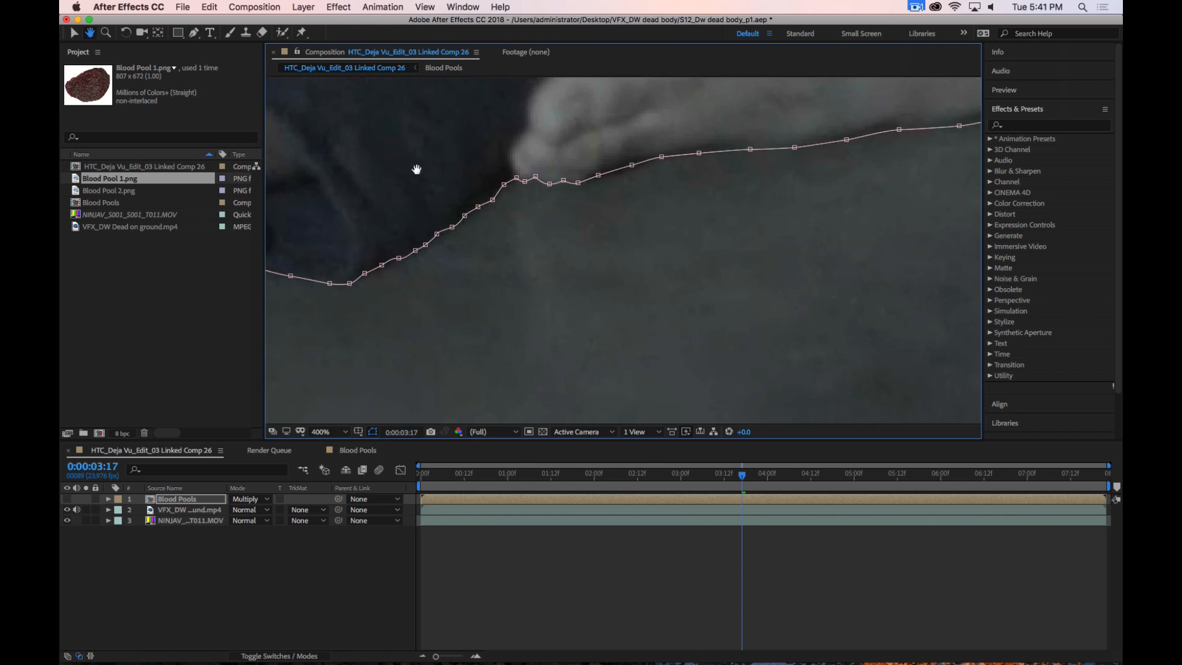
left_click_drag(767, 172, 501, 252)
left_click_drag(838, 217, 490, 264)
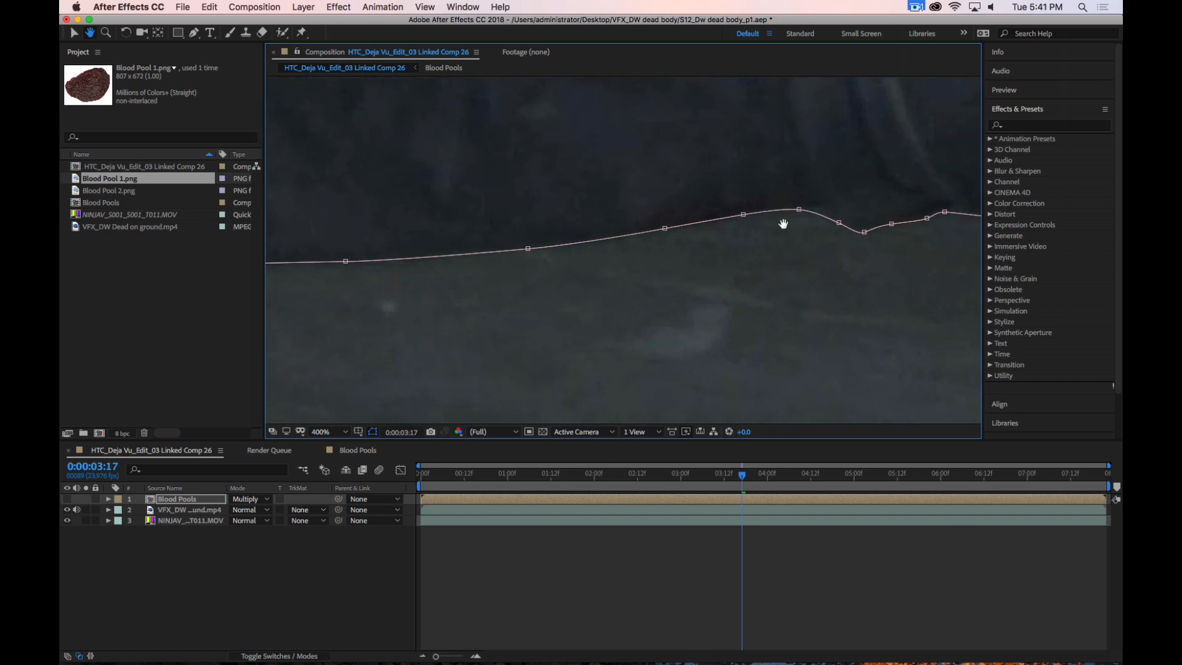
left_click_drag(783, 224, 490, 195)
left_click_drag(815, 158, 546, 237)
left_click_drag(718, 165, 676, 259)
left_click_drag(701, 200, 676, 263)
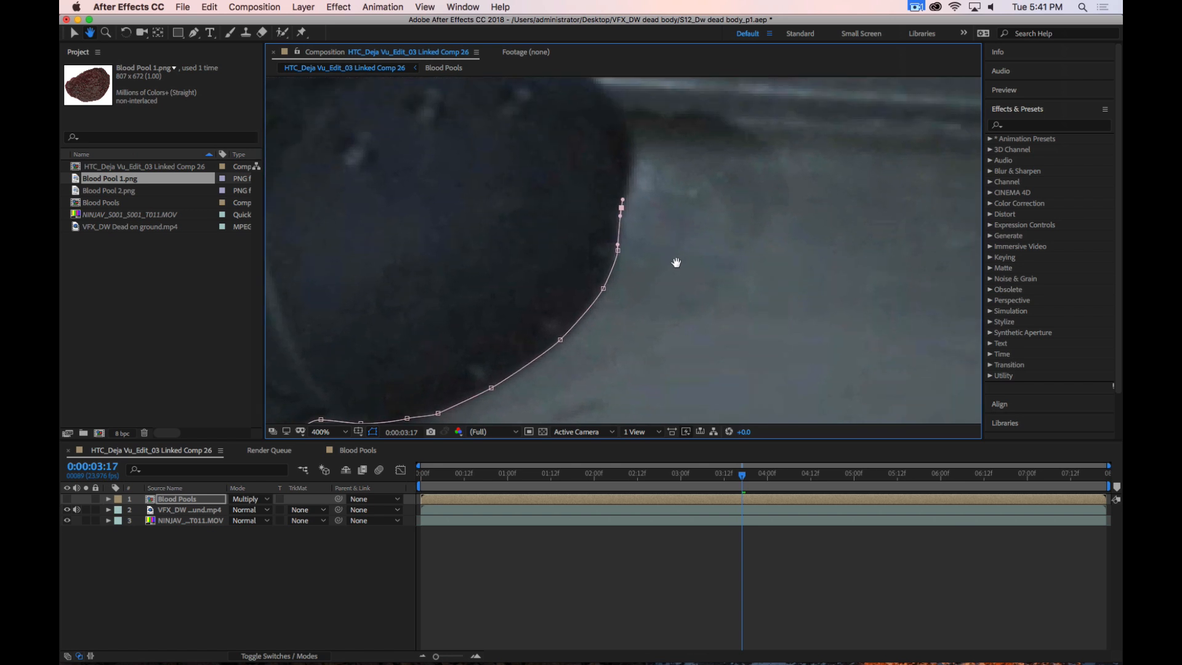
Extend the mask path from the knee's outer edge past the wall base to its upper corner
key("g")
left_click(628, 178)
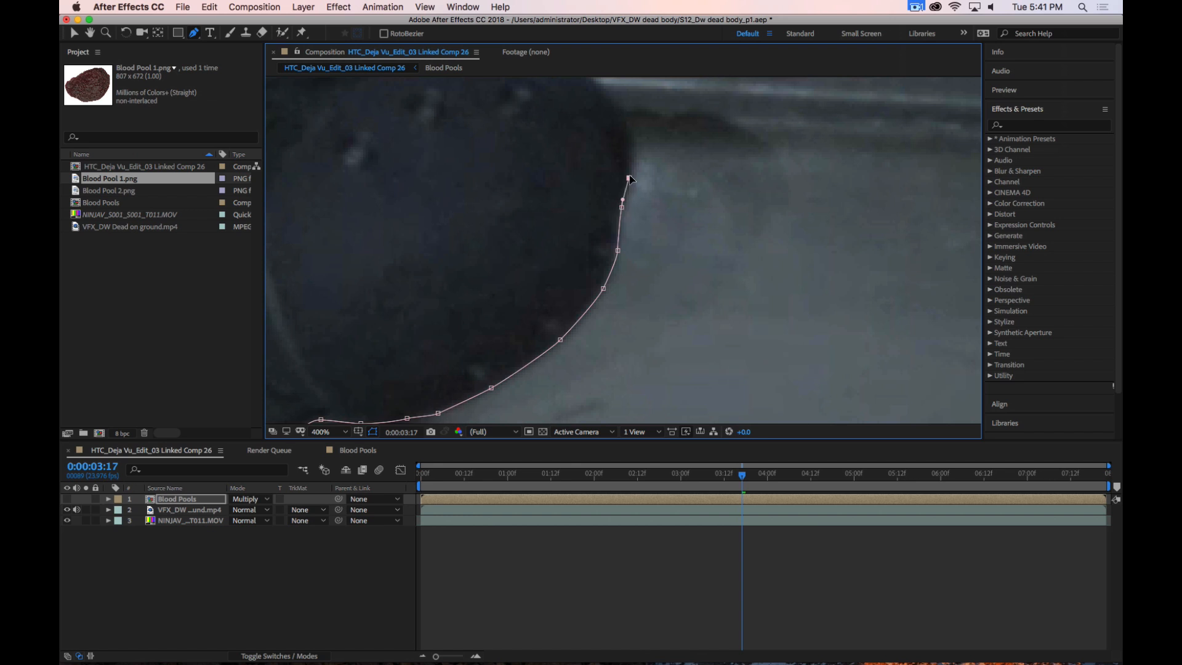
left_click(634, 146)
left_click_drag(649, 132, 740, 292)
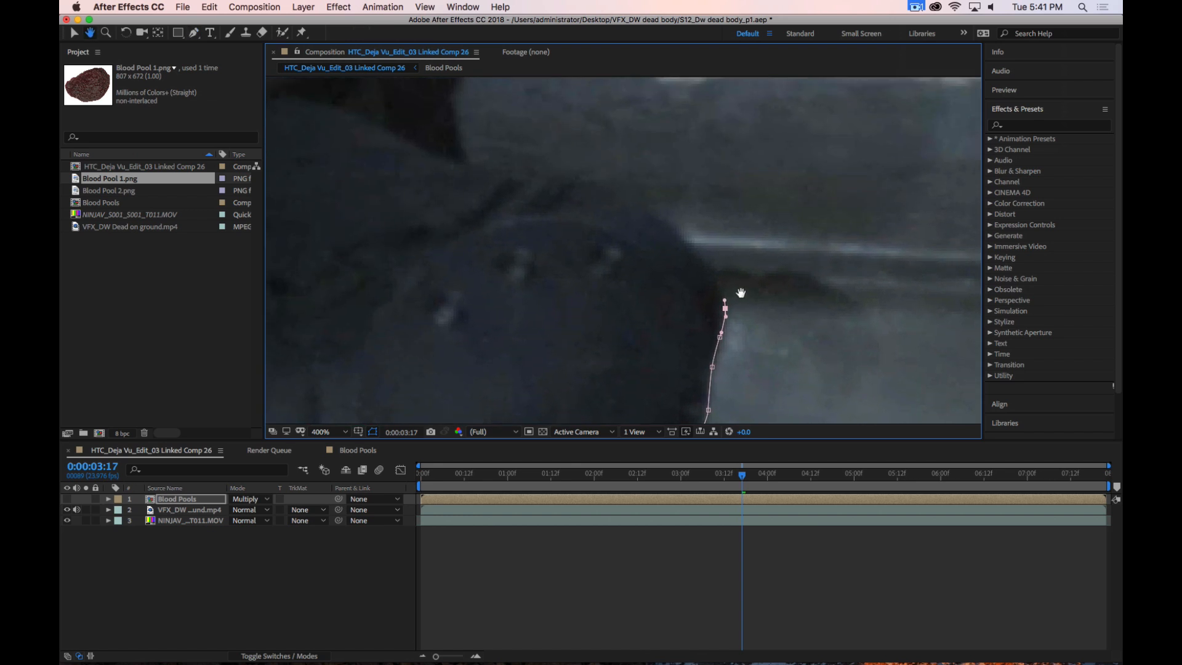
left_click(708, 266)
left_click_drag(682, 175, 713, 225)
left_click(709, 279)
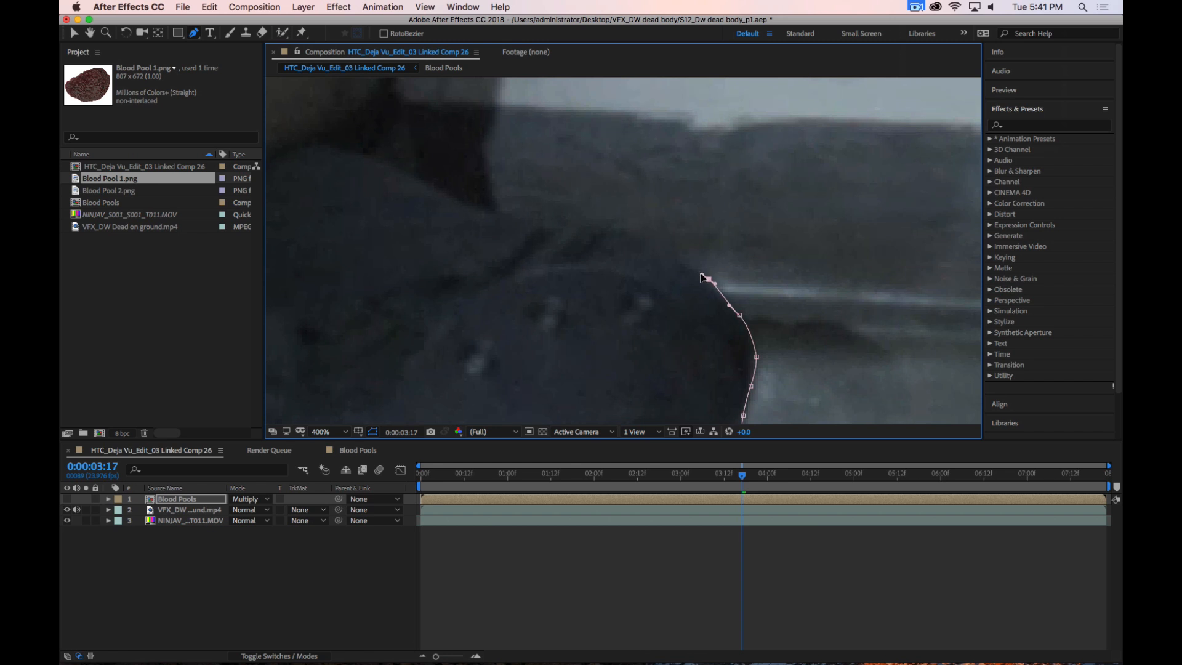
Carry the mask path over the top of the bent knee to the start of the thigh
left_click(679, 263)
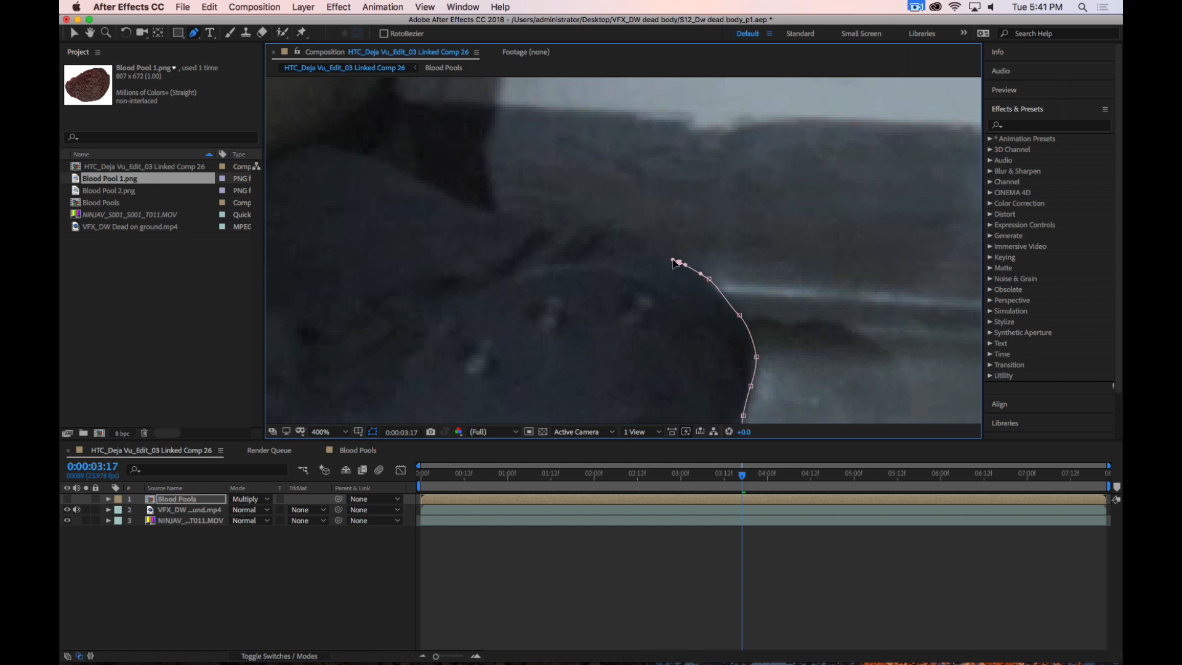
left_click(649, 238)
left_click(616, 229)
left_click(587, 222)
left_click(560, 229)
Close the mask at its starting point beside the hip with a straight segment across the lap
key("space")
left_click_drag(487, 217, 839, 199)
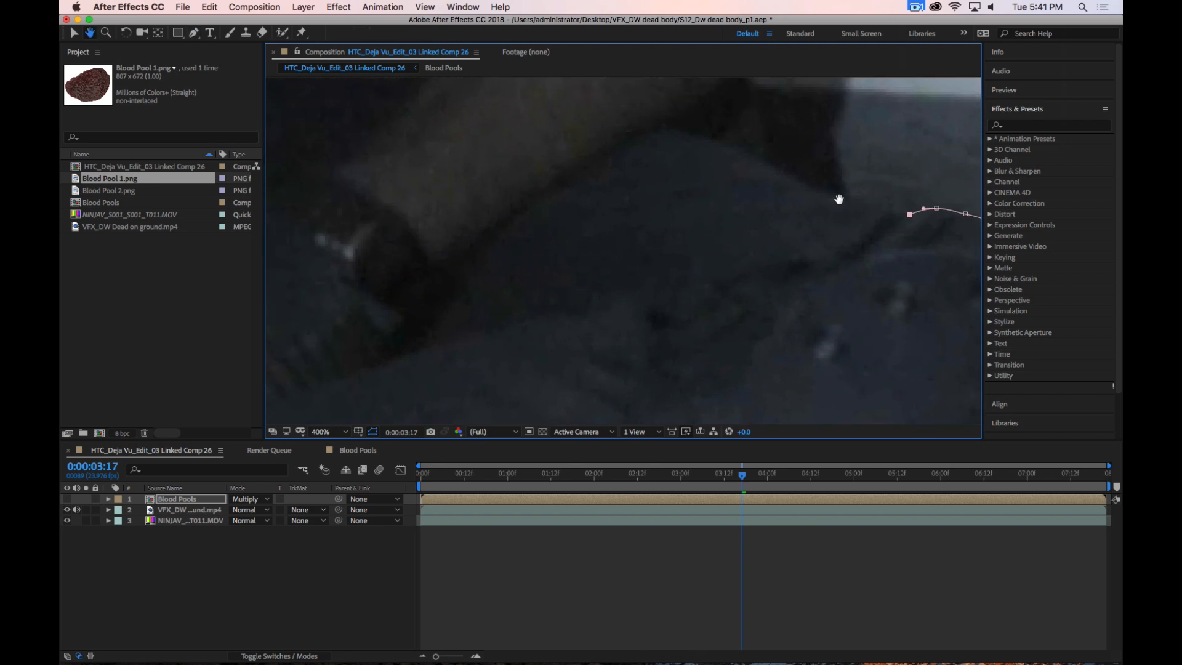
left_click_drag(664, 231, 857, 222)
left_click_drag(462, 228, 823, 222)
left_click_drag(461, 289, 707, 274)
left_click_drag(792, 169, 736, 288)
left_click(586, 189)
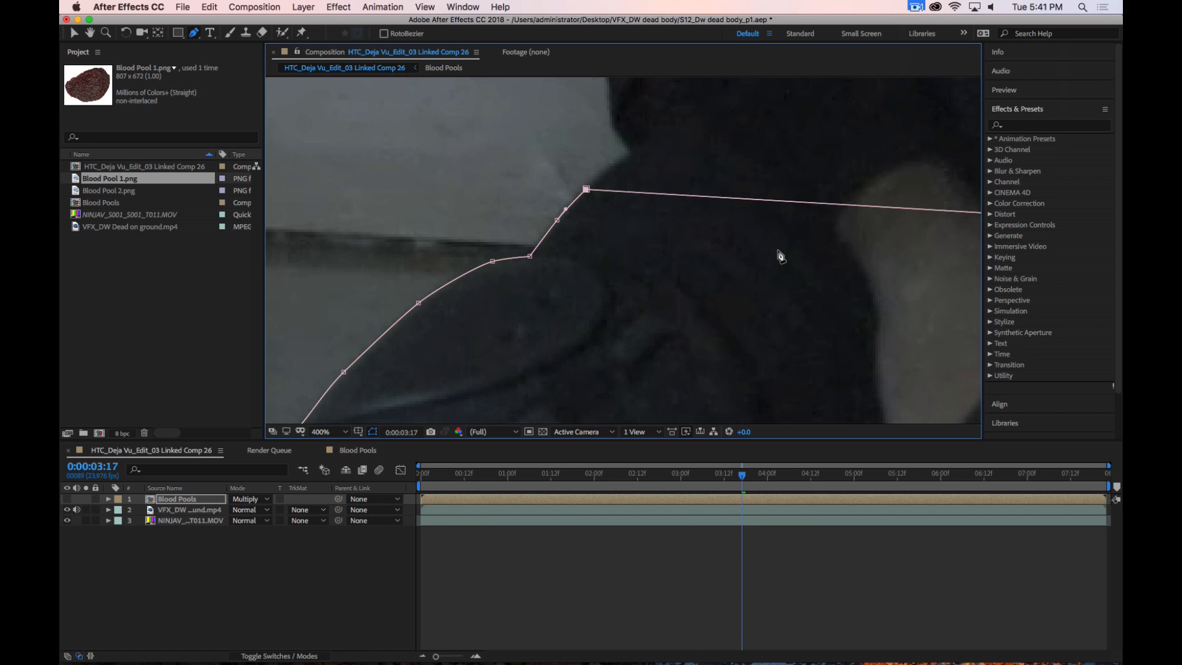
Deselect the finished mask and make the Blood Pools layer visible again
key("comma")
key("comma")
key("comma")
key("comma")
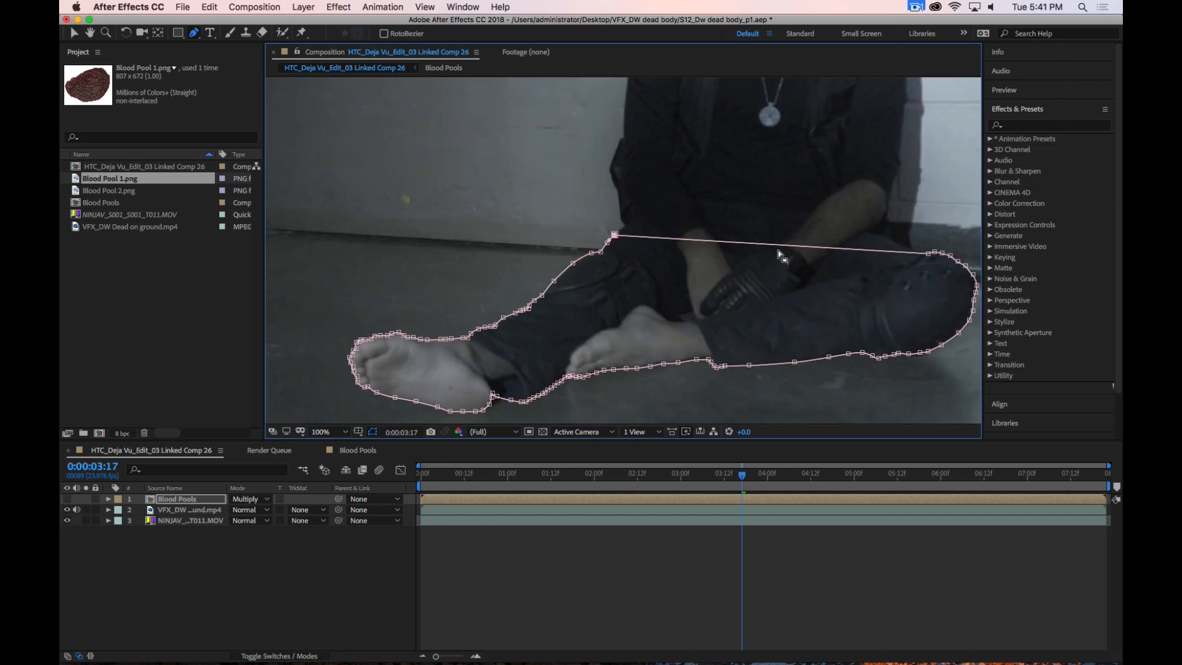
key("comma")
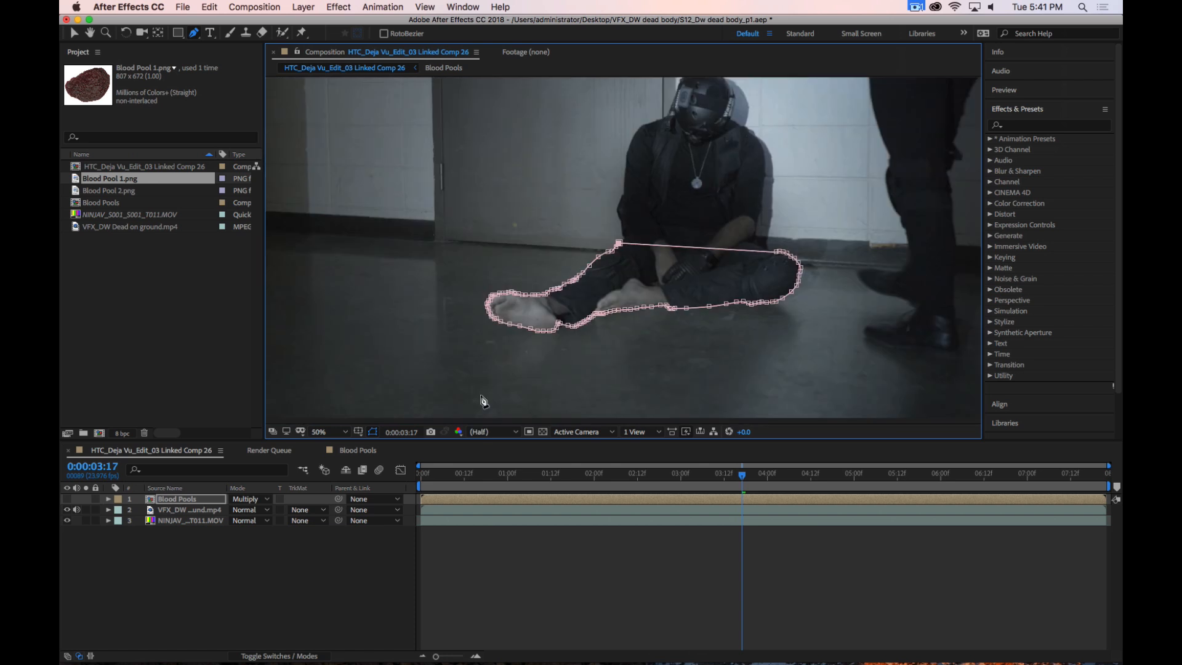
left_click(306, 594)
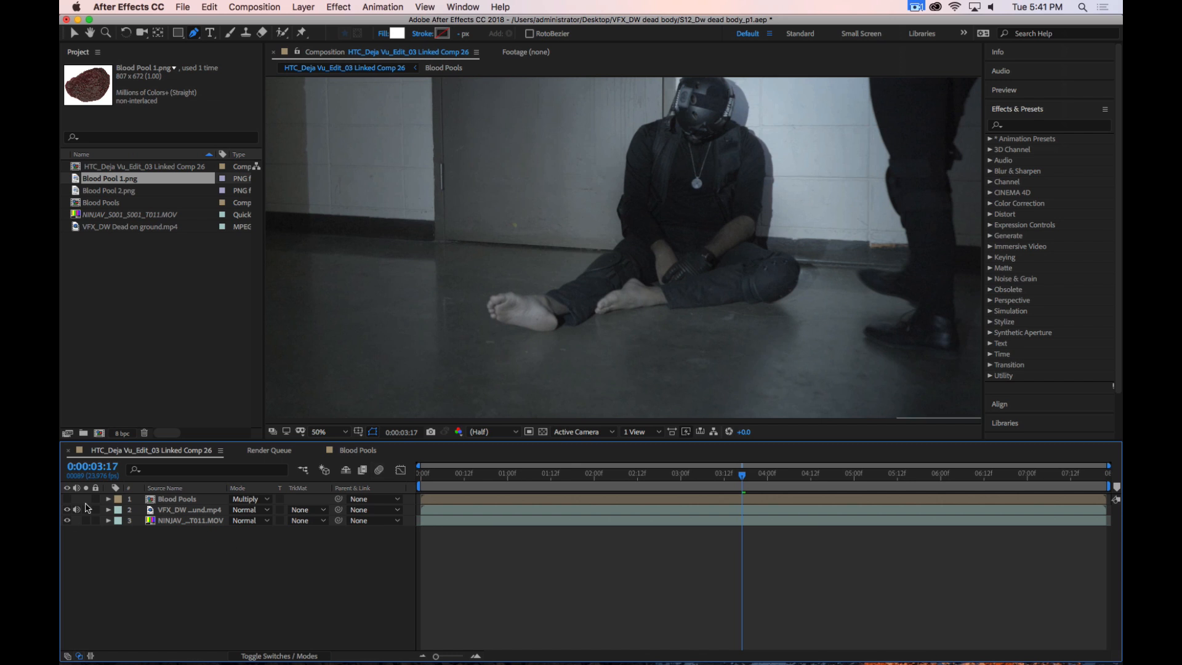
left_click(67, 499)
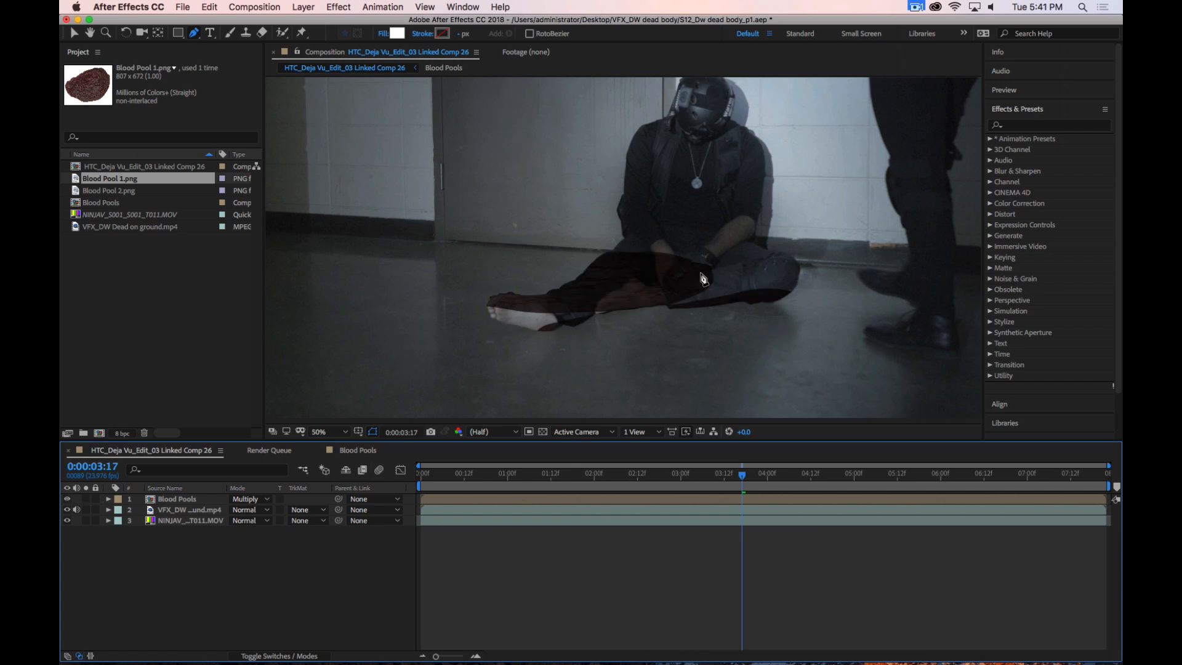
Reveal the mask on the Blood Pools layer and invert it so the blood lies outside the legs
left_click(191, 503)
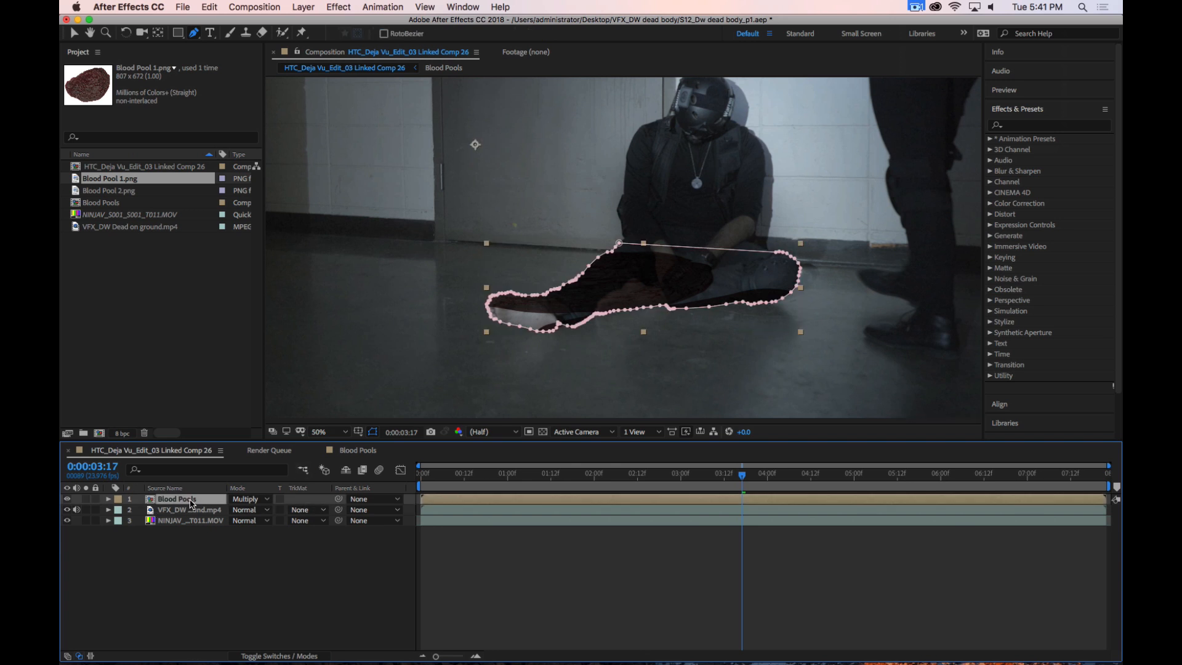
key("m")
left_click(277, 510)
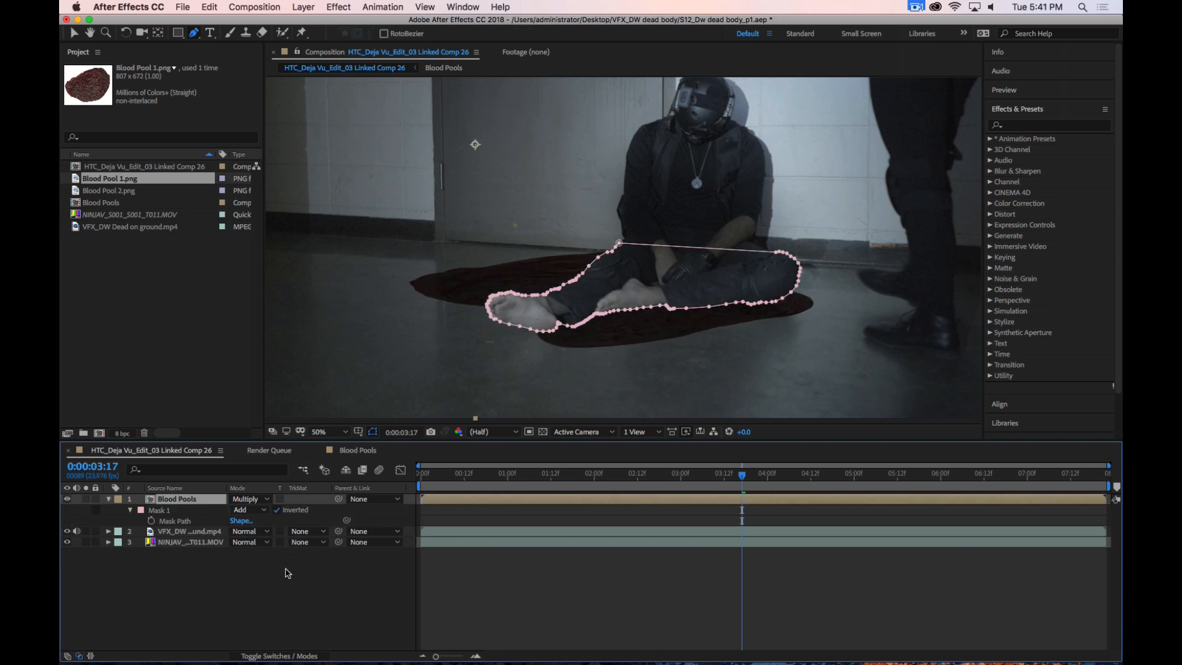
left_click(290, 575)
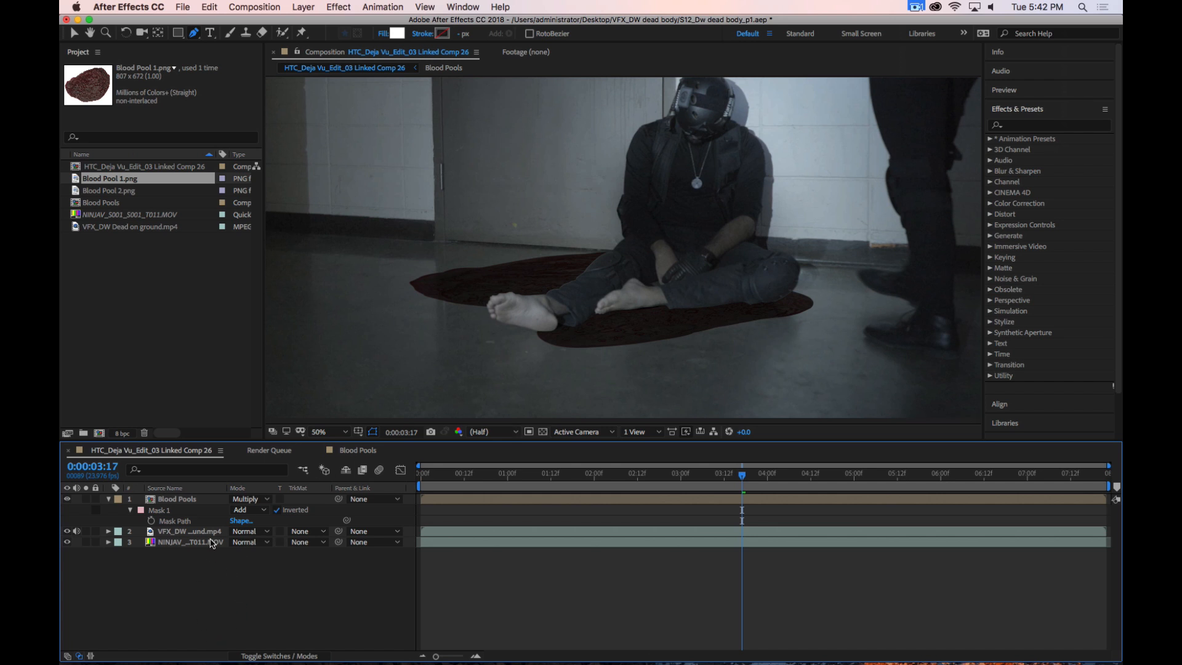
Show all of Mask 1's properties and set its feather to 3 pixels in both directions
left_click(130, 510)
left_click(130, 510)
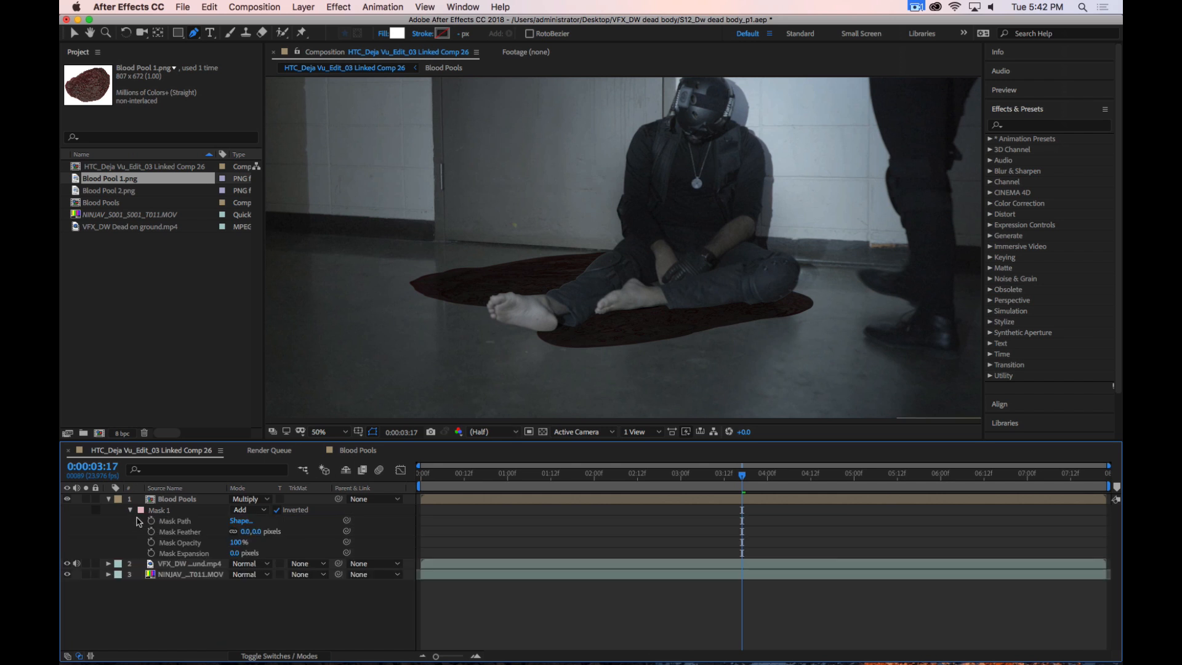
left_click(257, 531)
type("1")
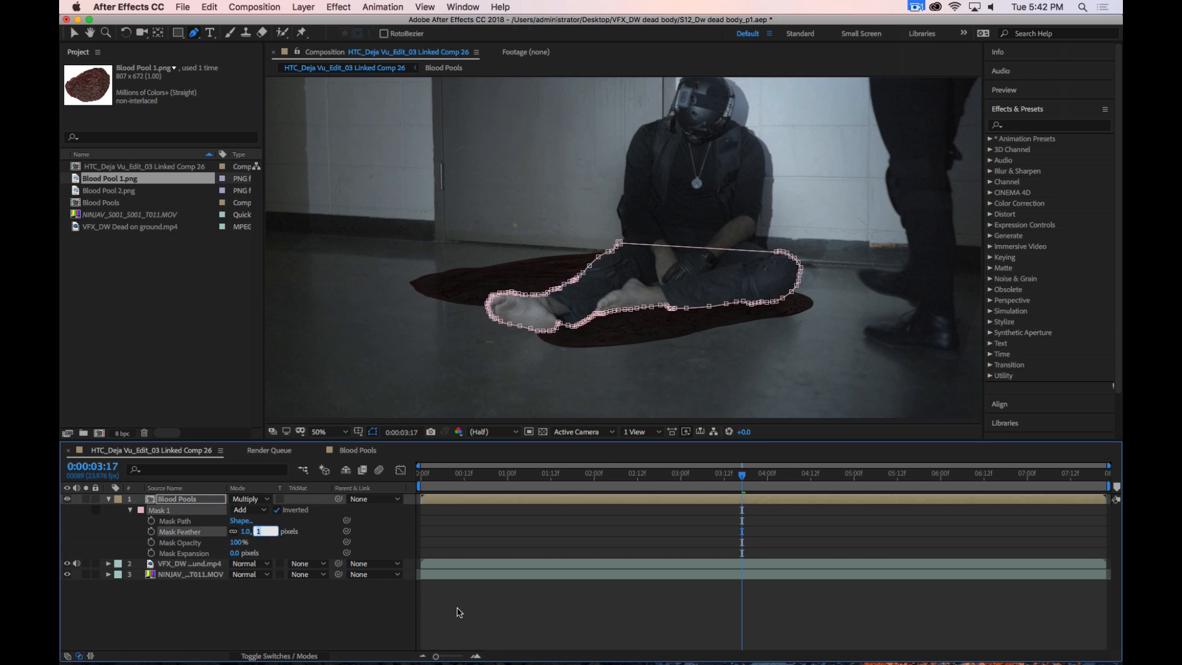
key("Return")
left_click(300, 633)
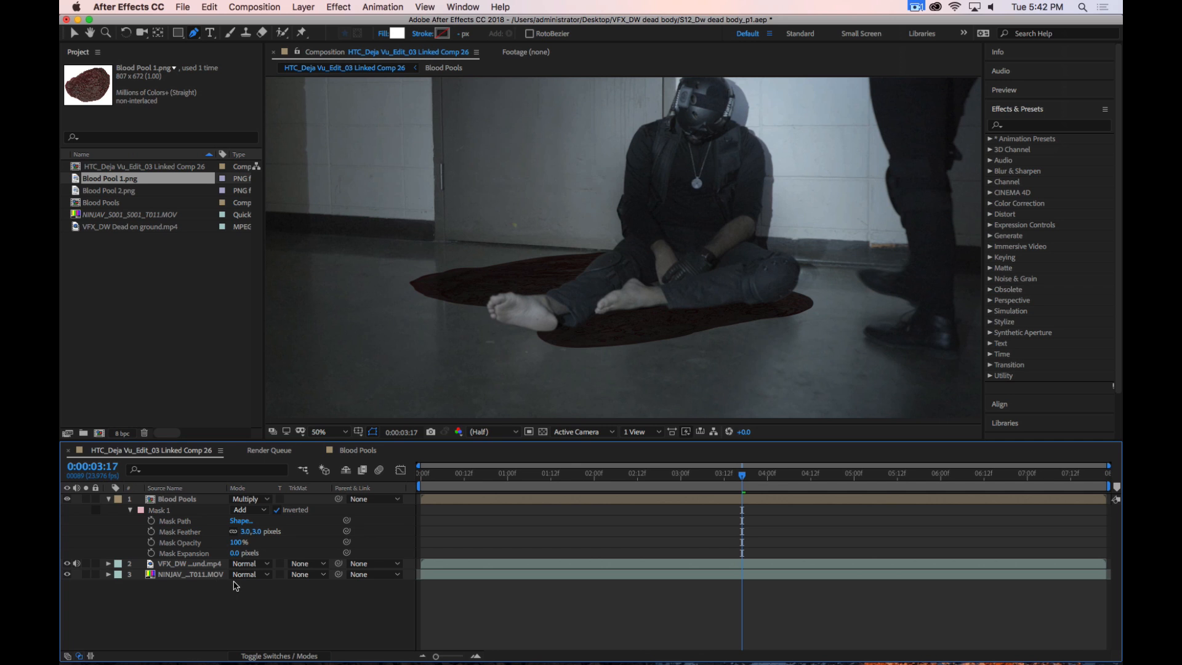
Set Mask 1's expansion to -1 pixel and deselect the layer
left_click(234, 553)
type("0")
key("Down")
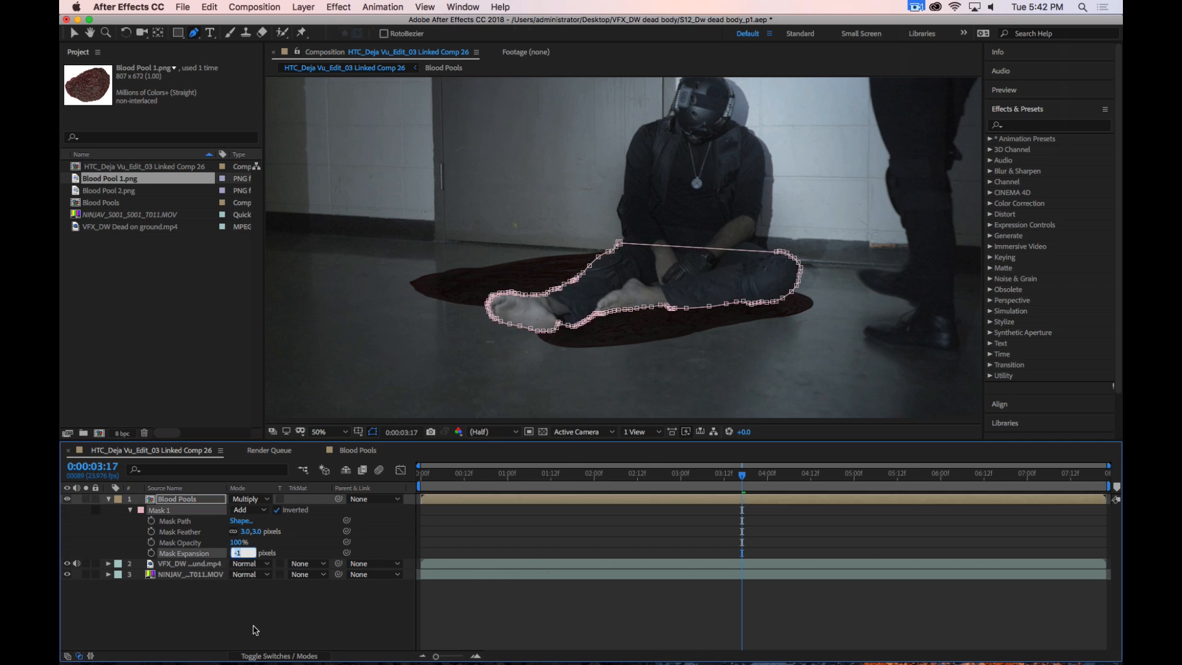
left_click(257, 632)
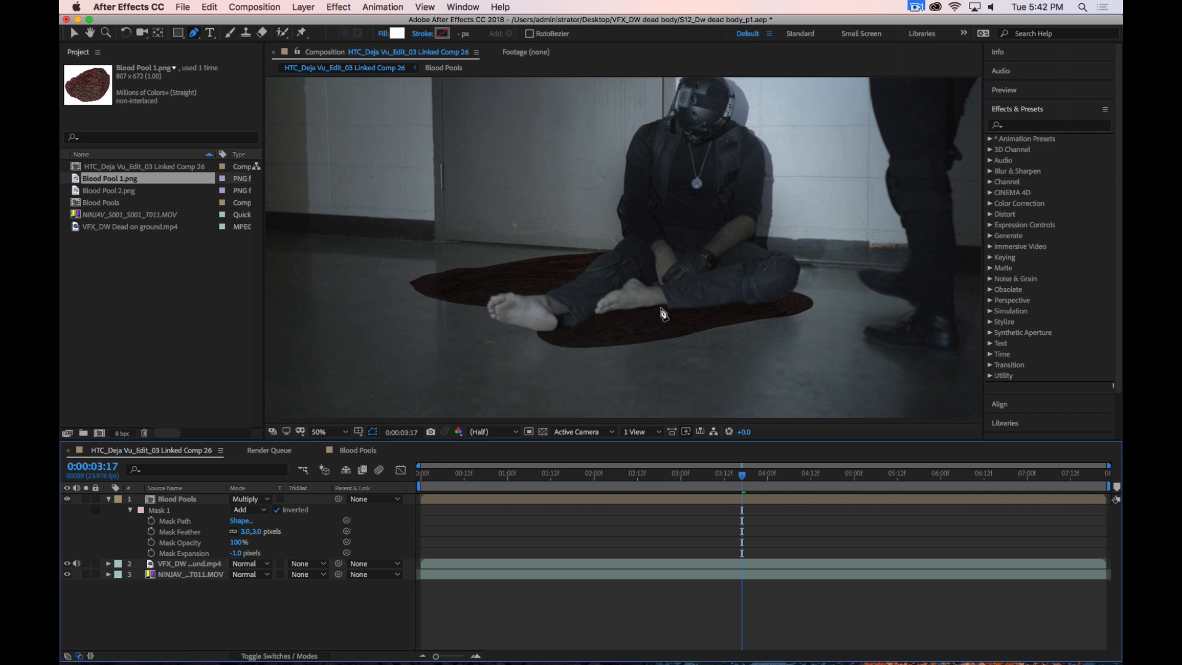
Examine the masked blood pools in the full frame and up close around the feet and trouser hems
scroll(725, 215, "down", 2)
scroll(725, 215, "down", 1)
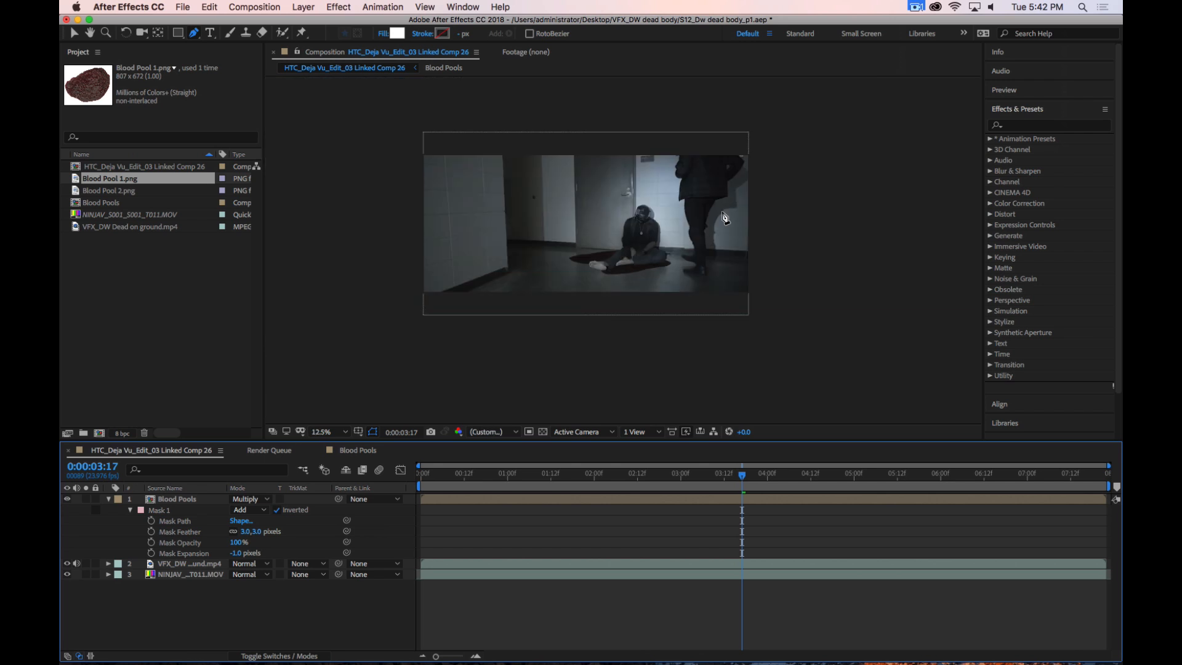
scroll(725, 215, "up", 1)
scroll(725, 215, "down", 1)
scroll(724, 215, "up", 1)
key("space")
left_click_drag(673, 200, 752, 237)
left_click(328, 626)
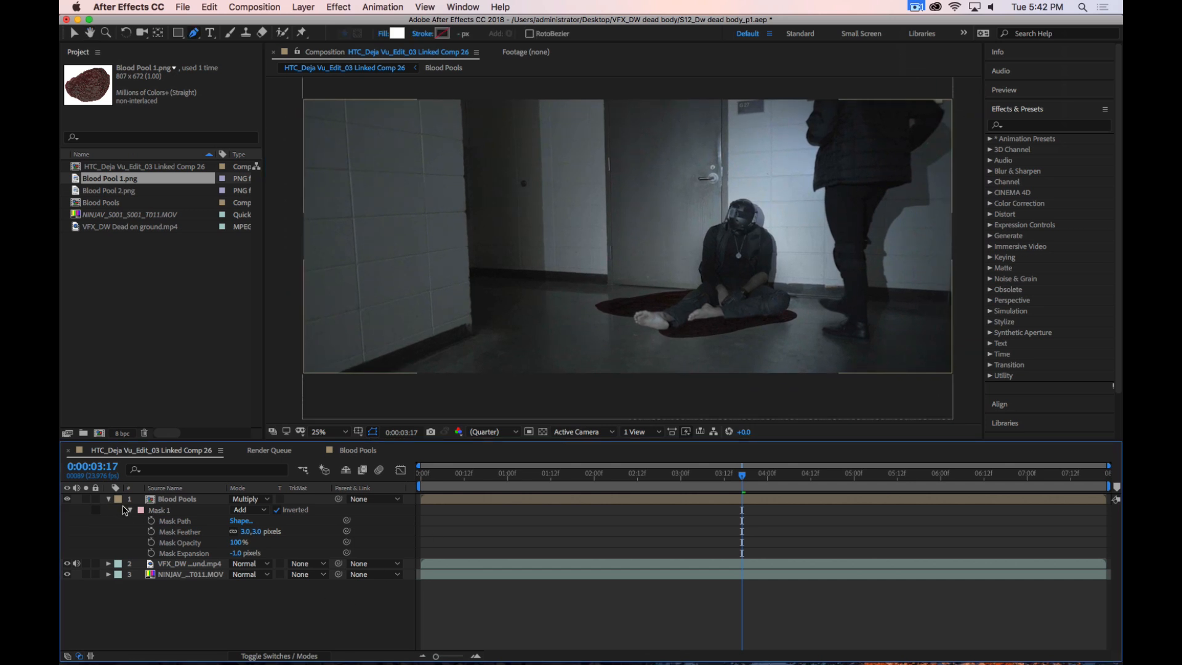
key("space")
mouse_move(789, 235)
left_mouse_down()
mouse_move(757, 253)
mouse_move(788, 245)
left_mouse_up()
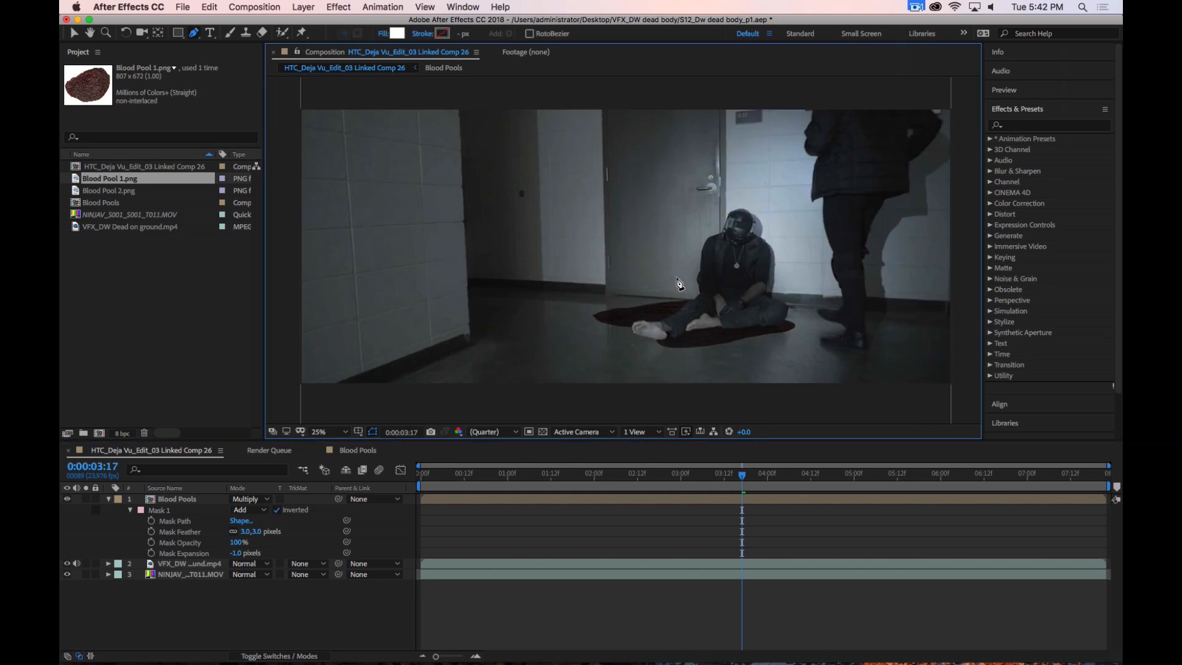
scroll(678, 283, "up", 6)
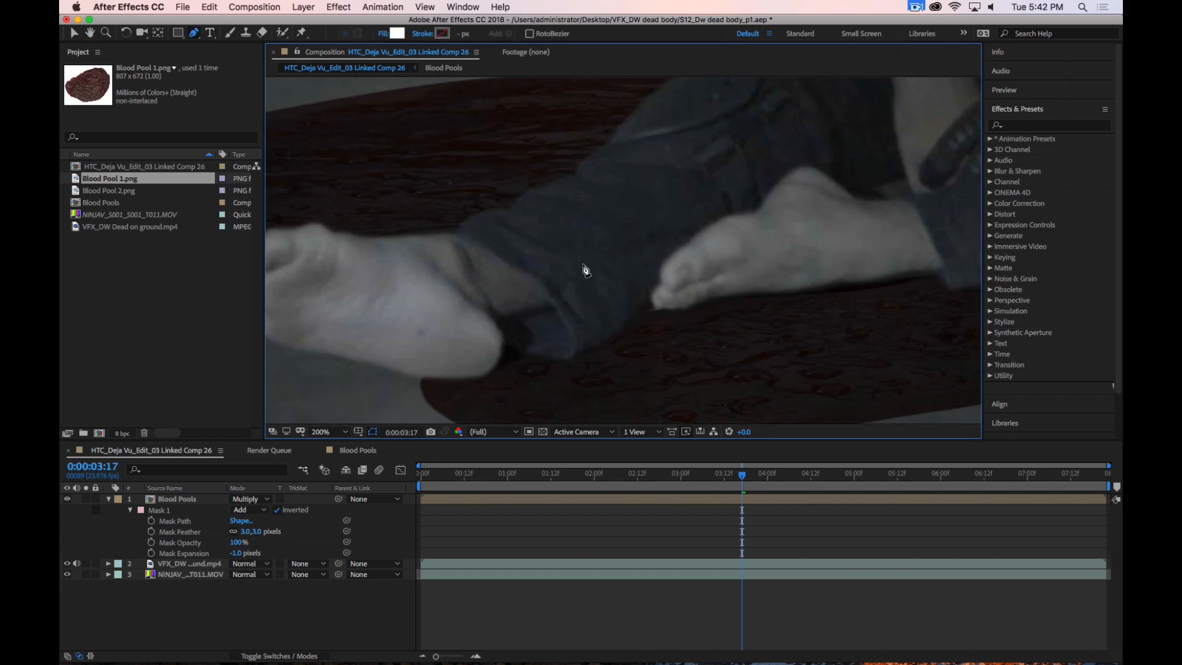
left_click_drag(585, 270, 713, 257)
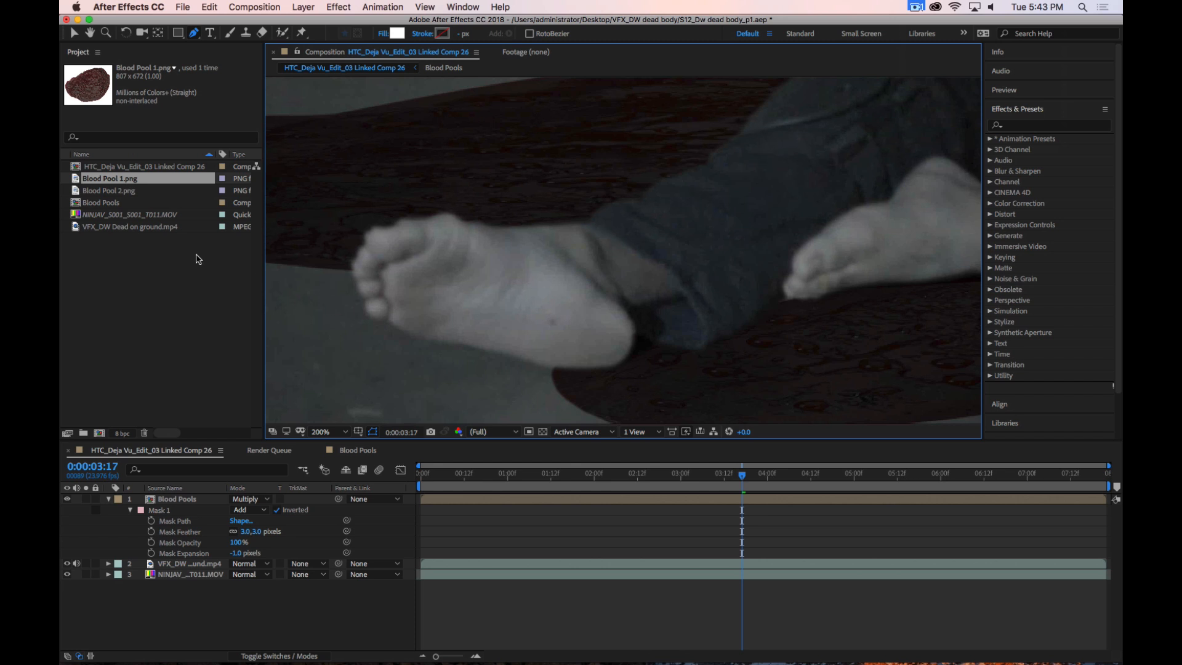
Switch to Finder, locate NINJAV_S001_S001_T011.MOV in the VFX_DW dead body folder, and return to After Effects
key("super+Tab")
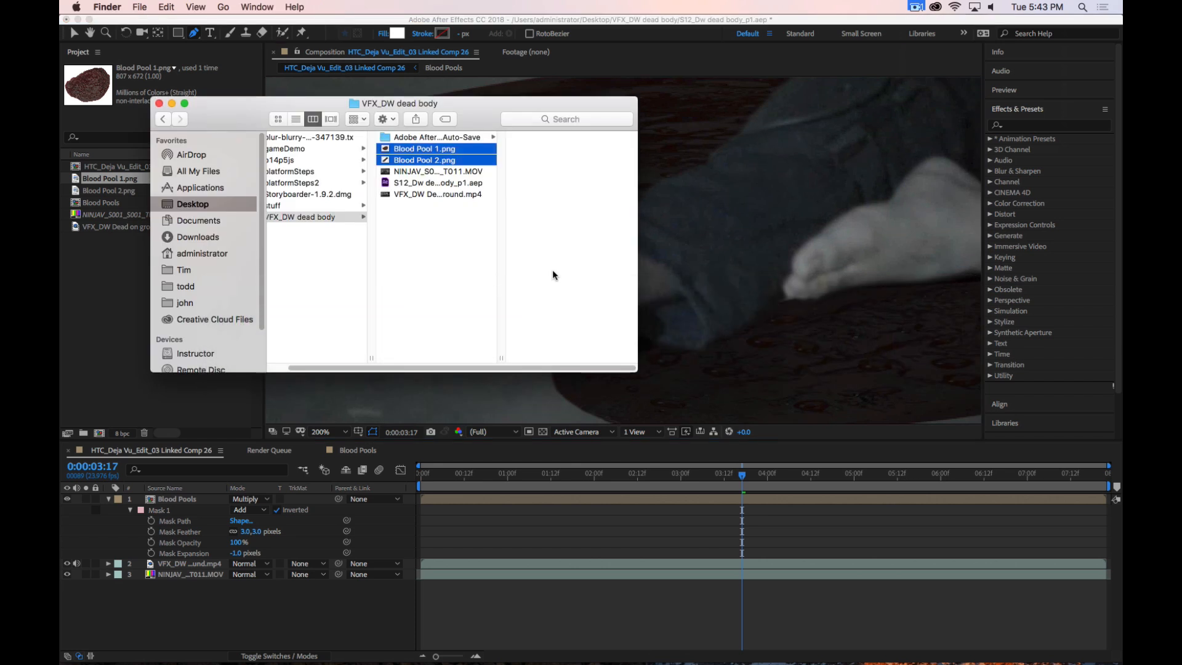
left_click(440, 171)
left_click(86, 295)
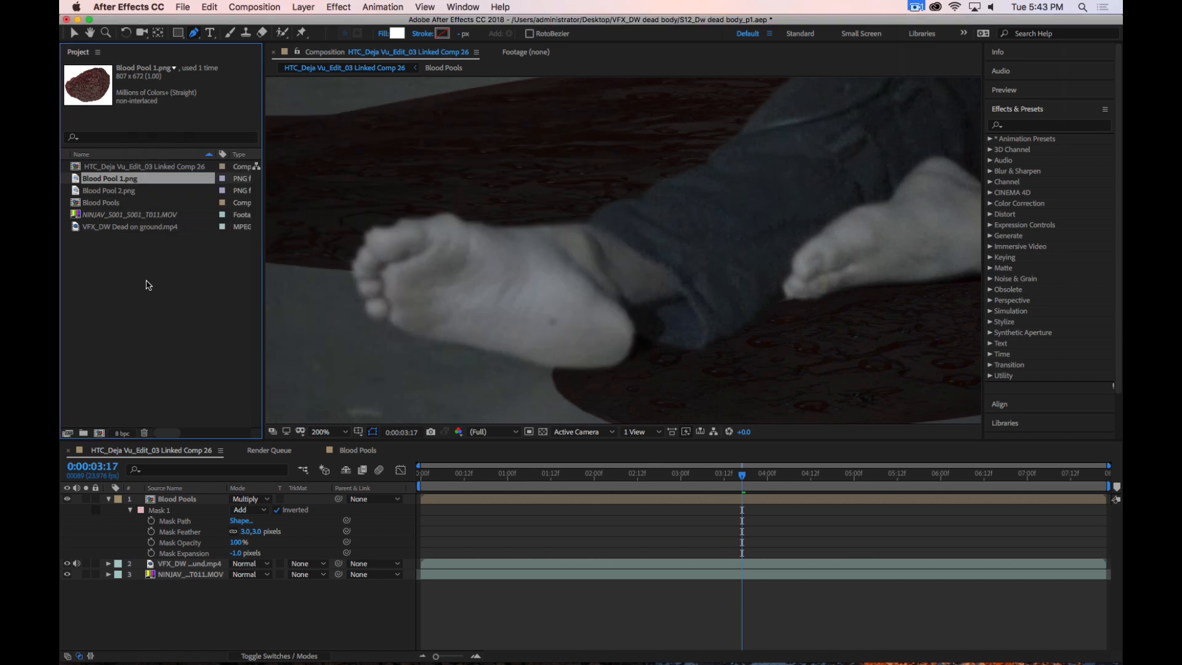
Replace the missing NINJAV_S001_S001_T011.MOV project footage with the file of the same name in the VFX_DW dead body folder
left_click(114, 215)
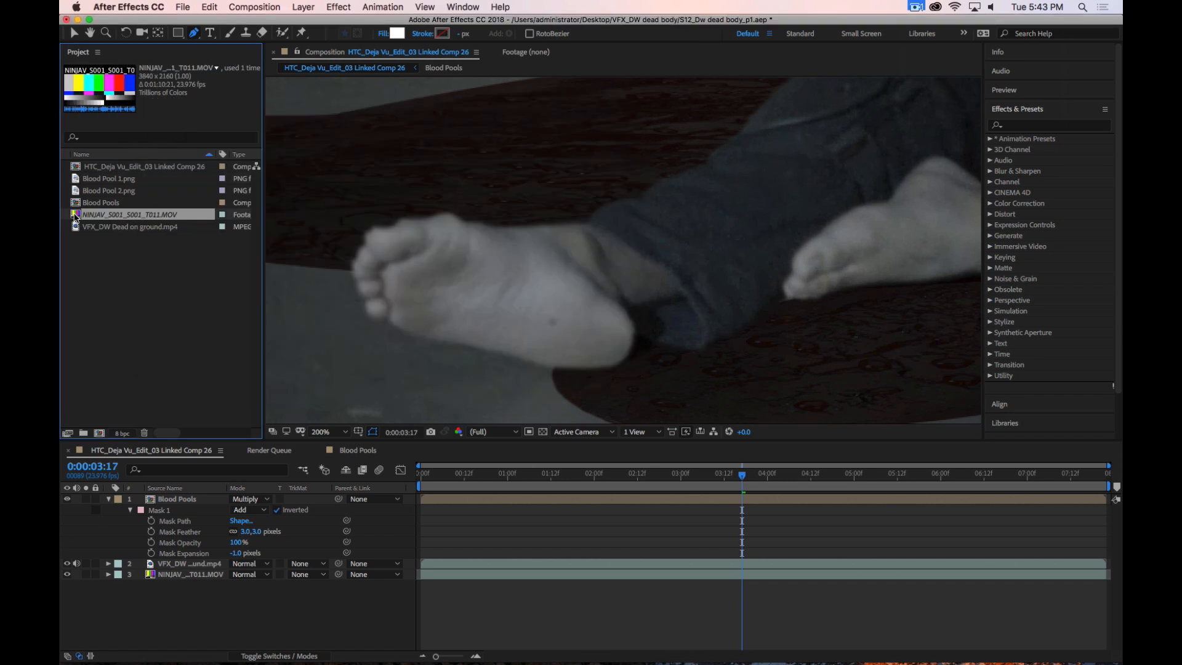
right_click(75, 218)
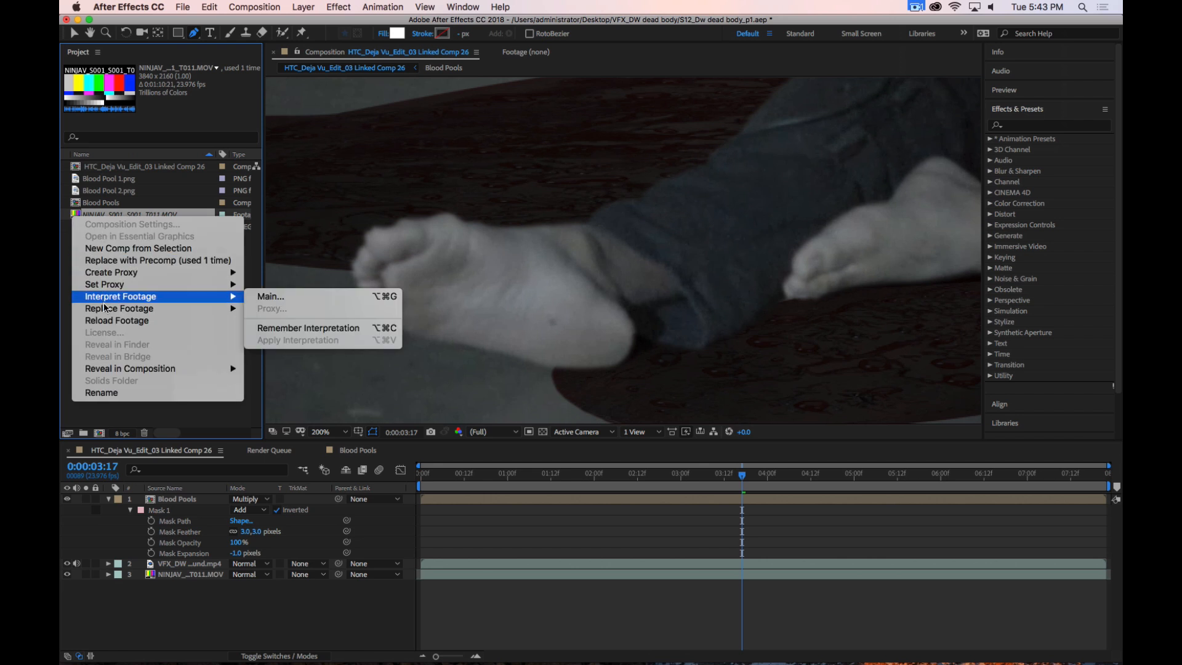
mouse_move(104, 305)
left_click(289, 313)
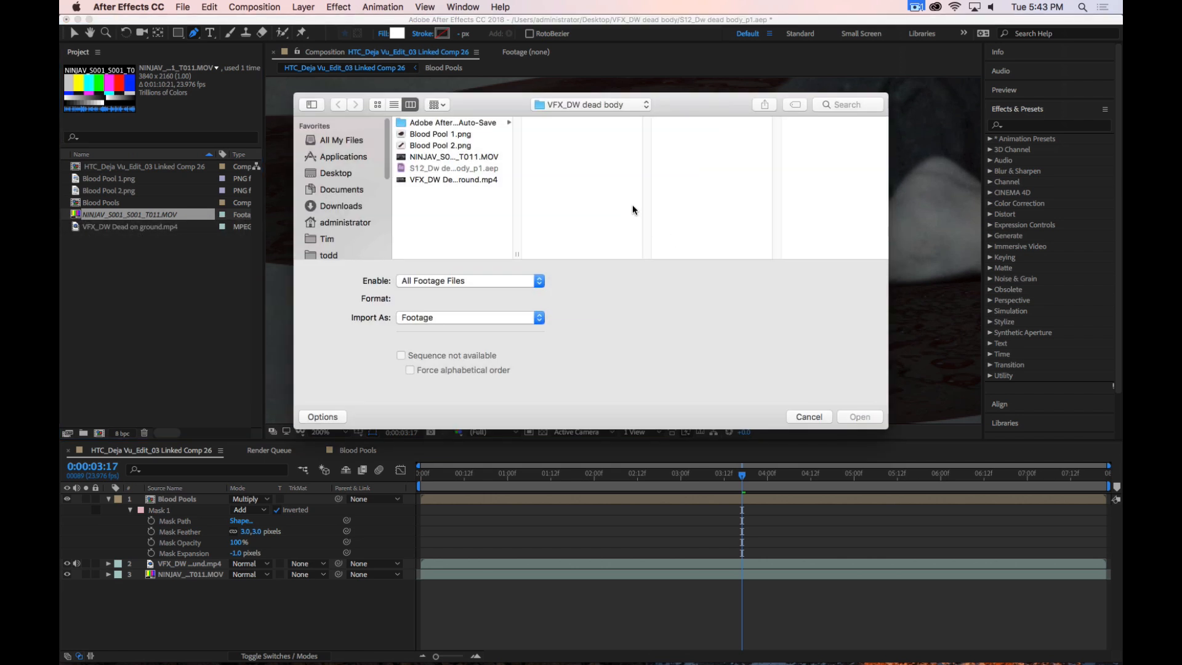
left_click(491, 157)
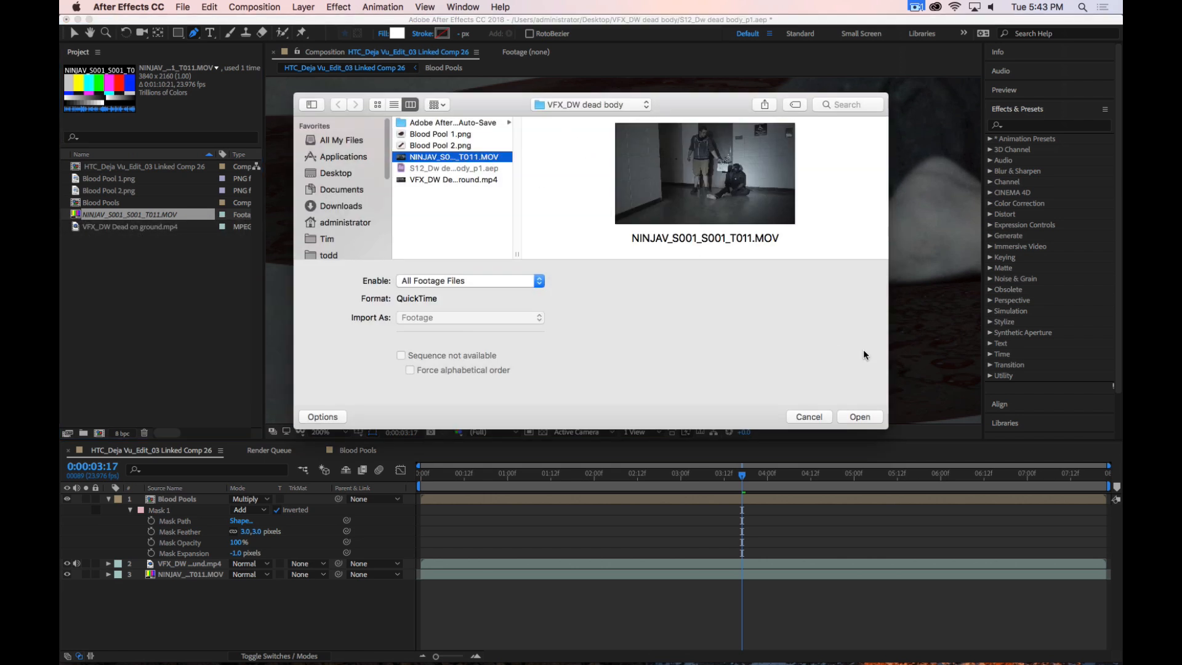
left_click(859, 417)
left_click(197, 594)
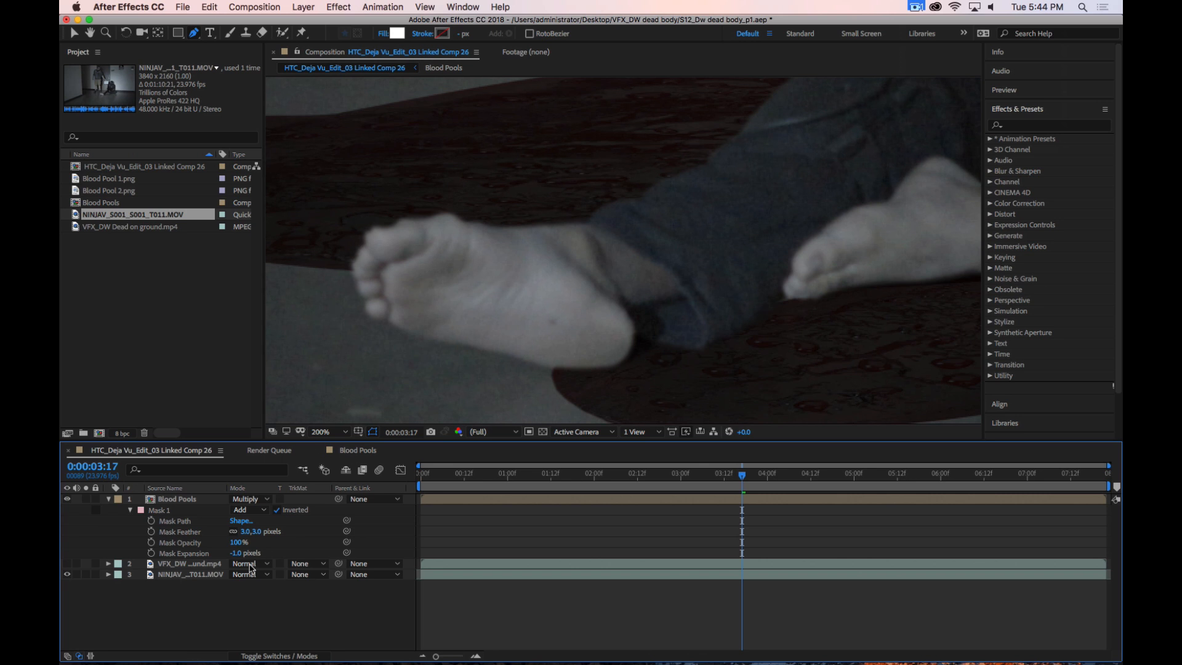
Set Mask 1's feather to 2 pixels in both directions and deselect the layer
left_click(258, 532)
type("2")
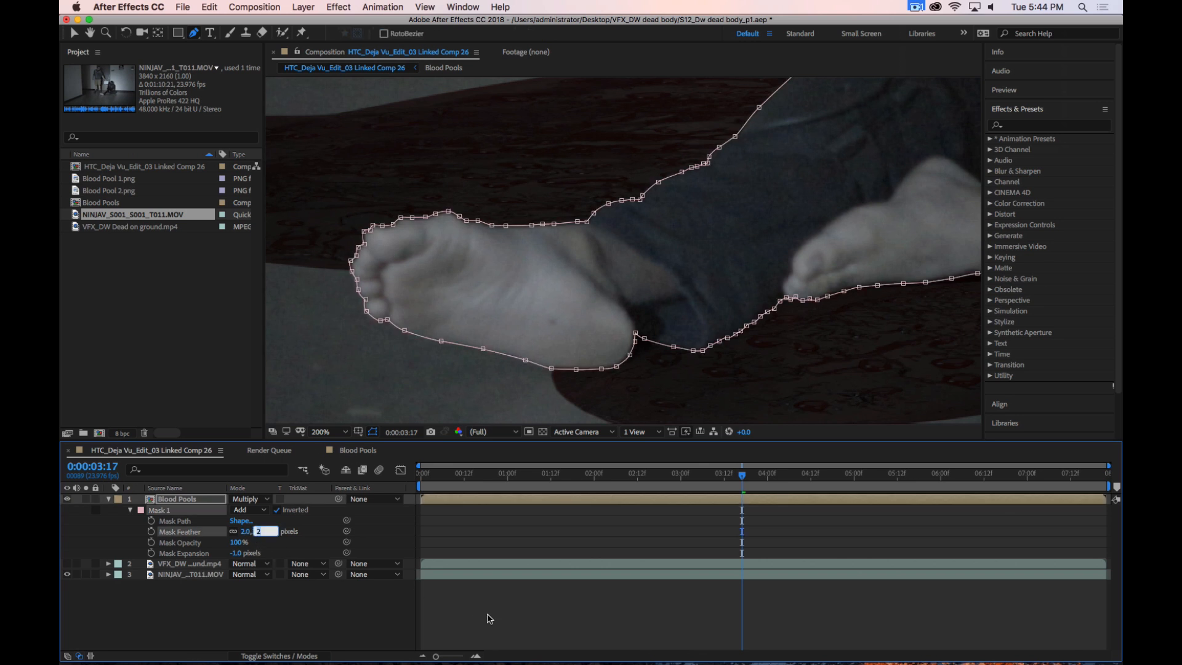
left_click(350, 623)
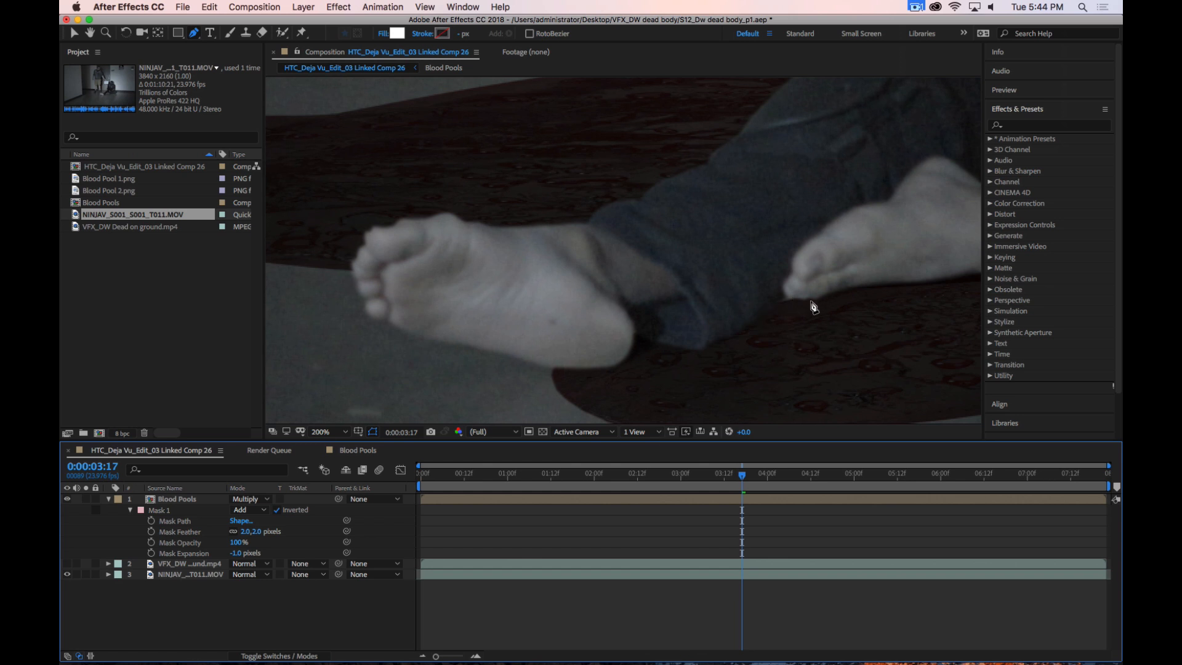
Reposition Mask 1's points beneath the toes of the tucked-in foot to smooth the outline, and deselect the mask
left_click_drag(834, 312, 675, 314)
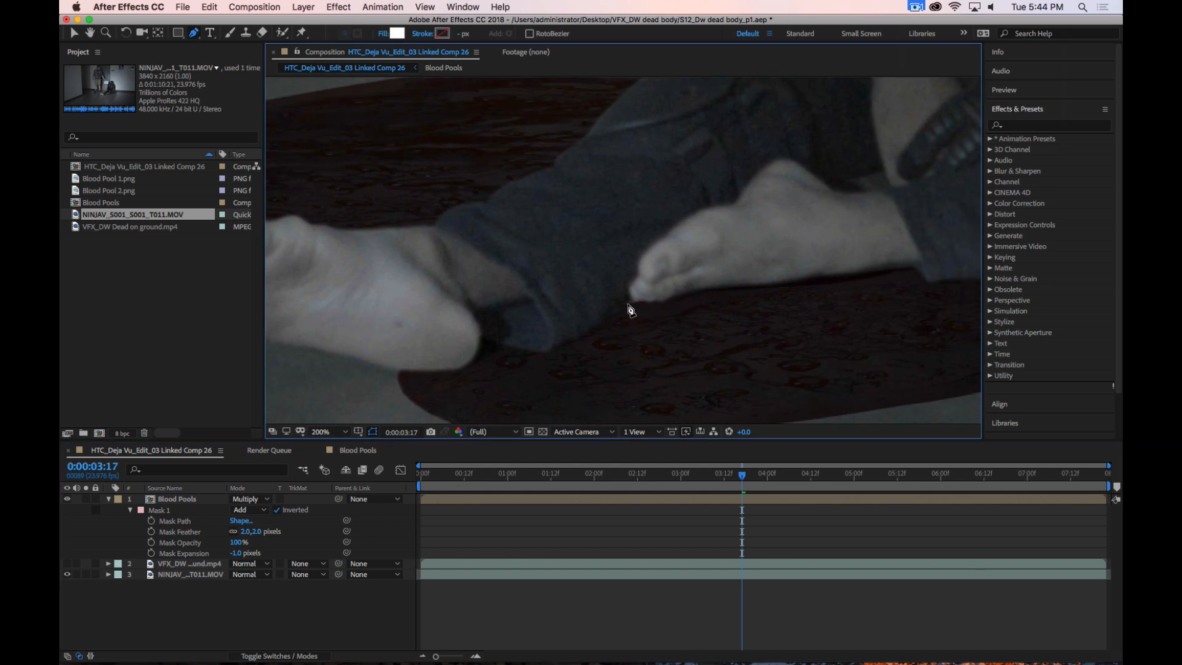
left_click(163, 511)
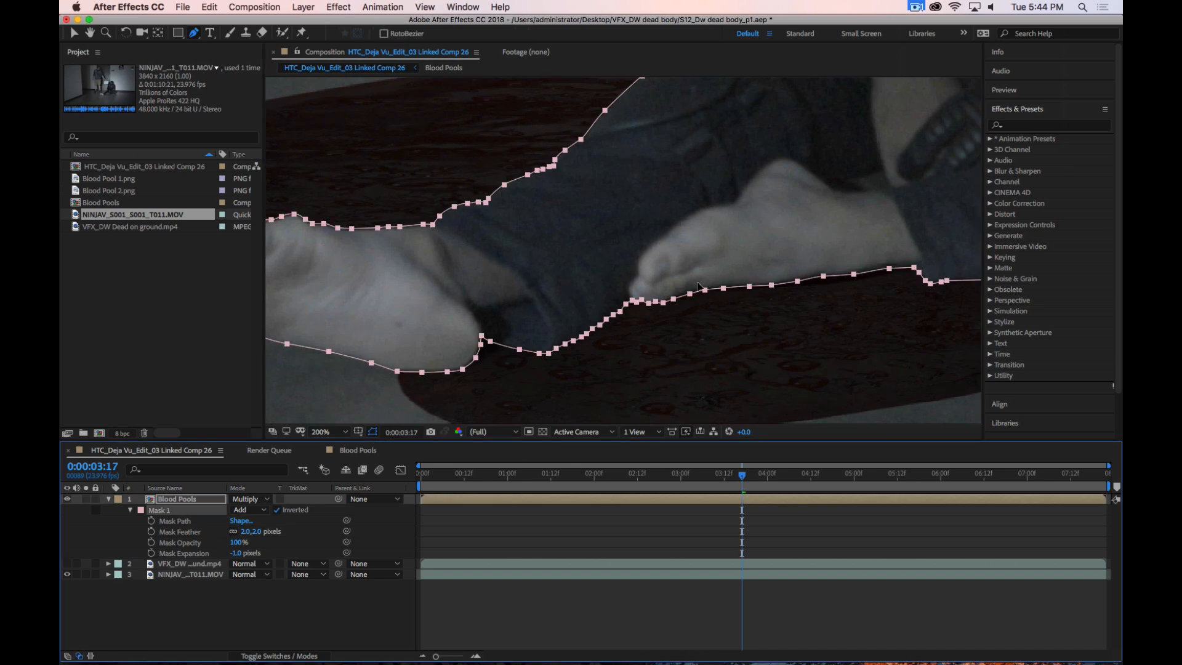
scroll(648, 284, "up", 2)
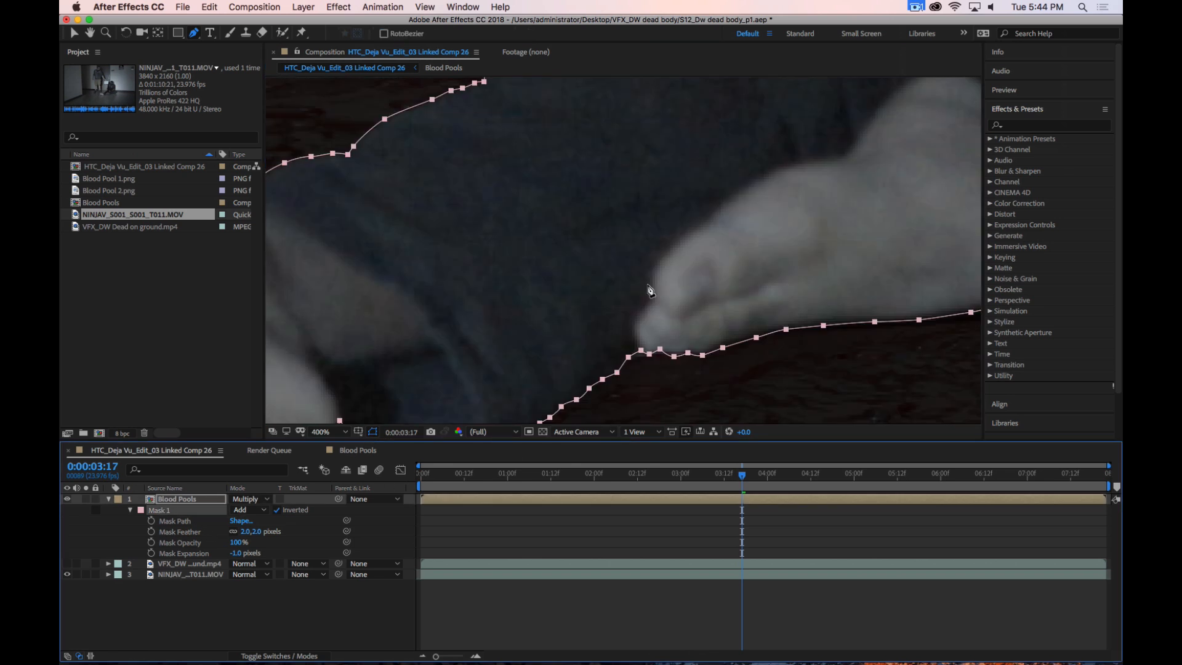
key("h")
left_click_drag(657, 266, 700, 109)
key("g")
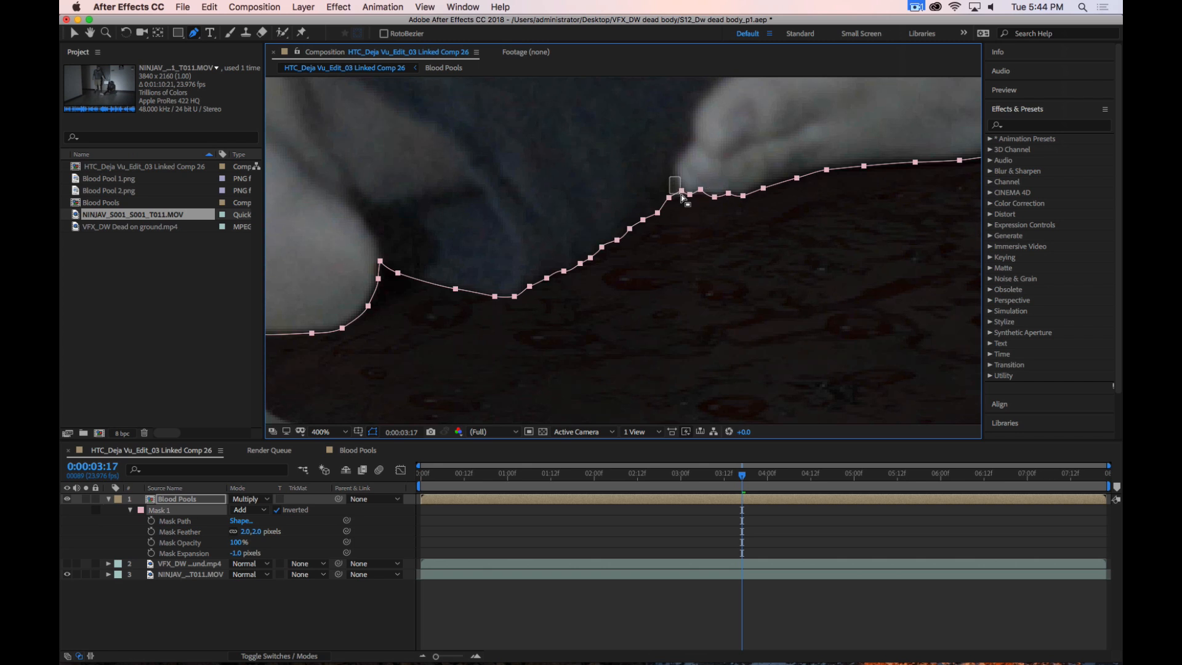
left_click(682, 191)
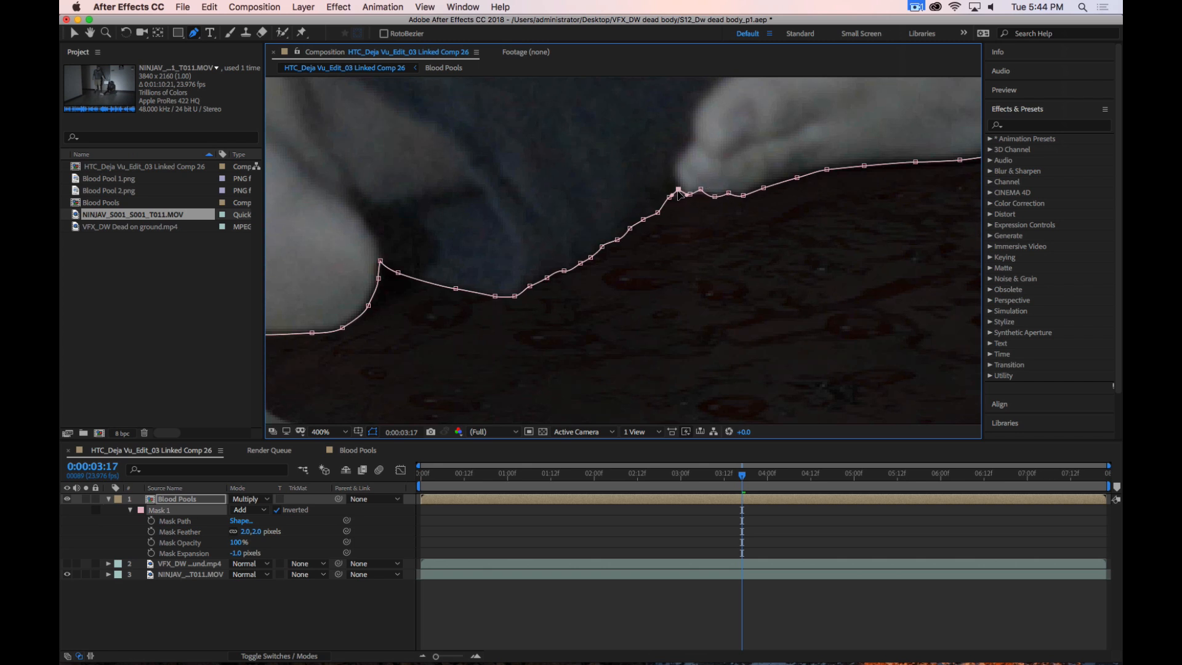
left_click_drag(669, 197, 714, 195)
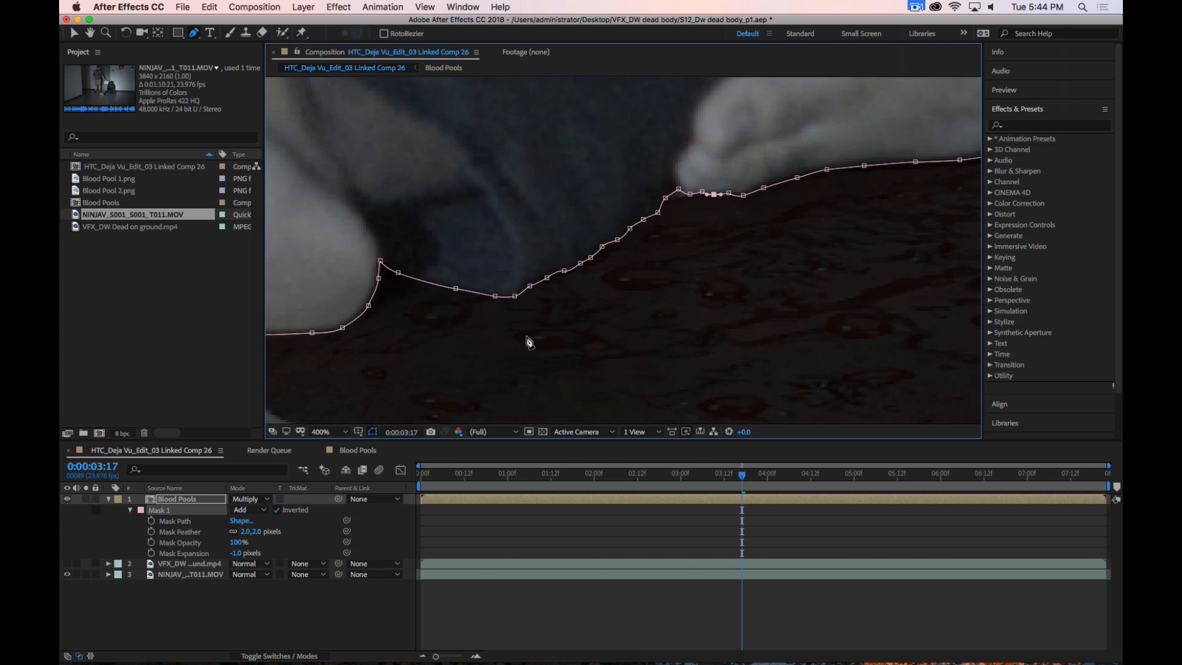
left_click(226, 637)
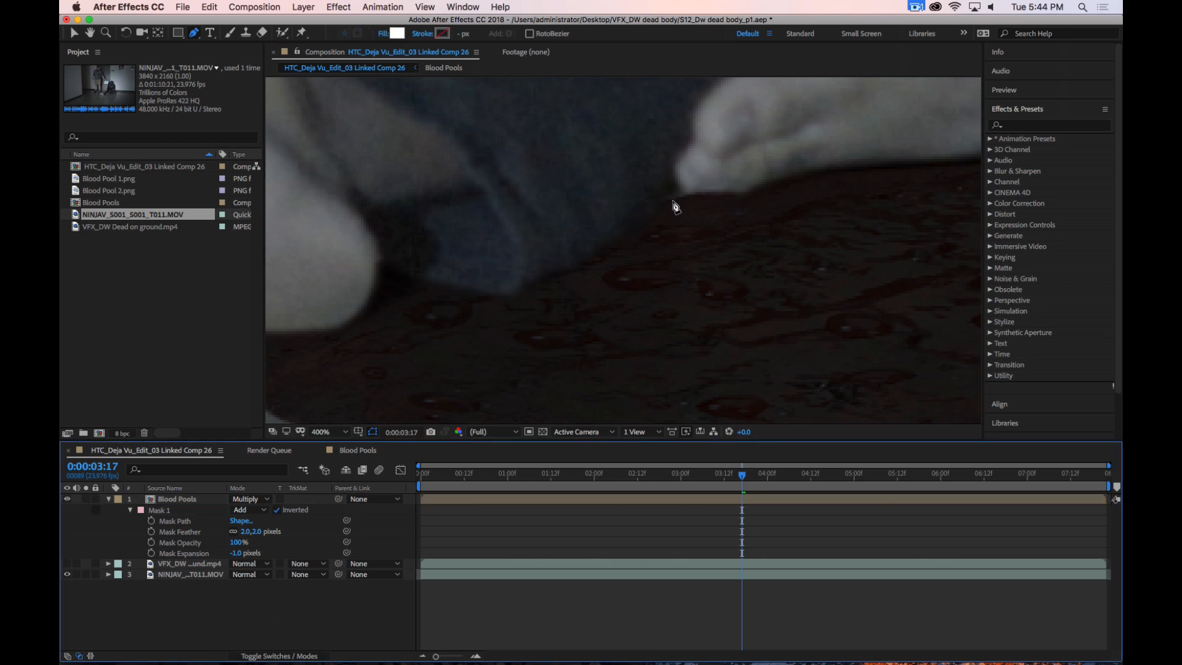
Fine-tune the Mask 1 points where the trouser leg meets the tip of the tucked-in foot, and deselect the mask
left_click(179, 518)
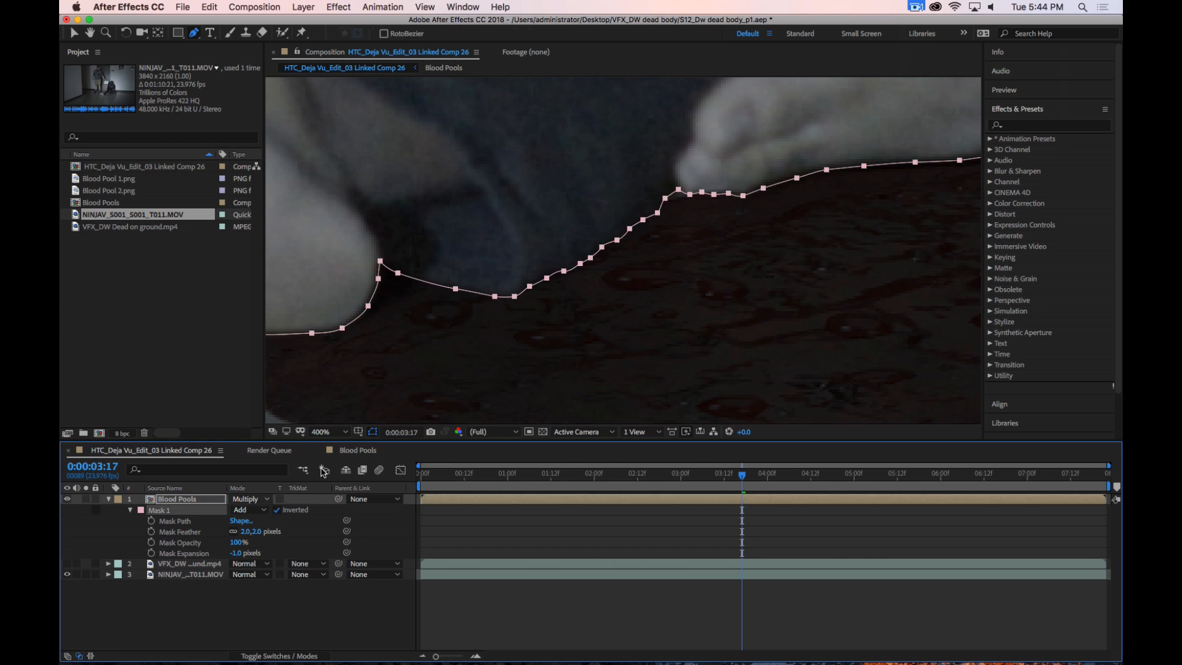
left_click(664, 197)
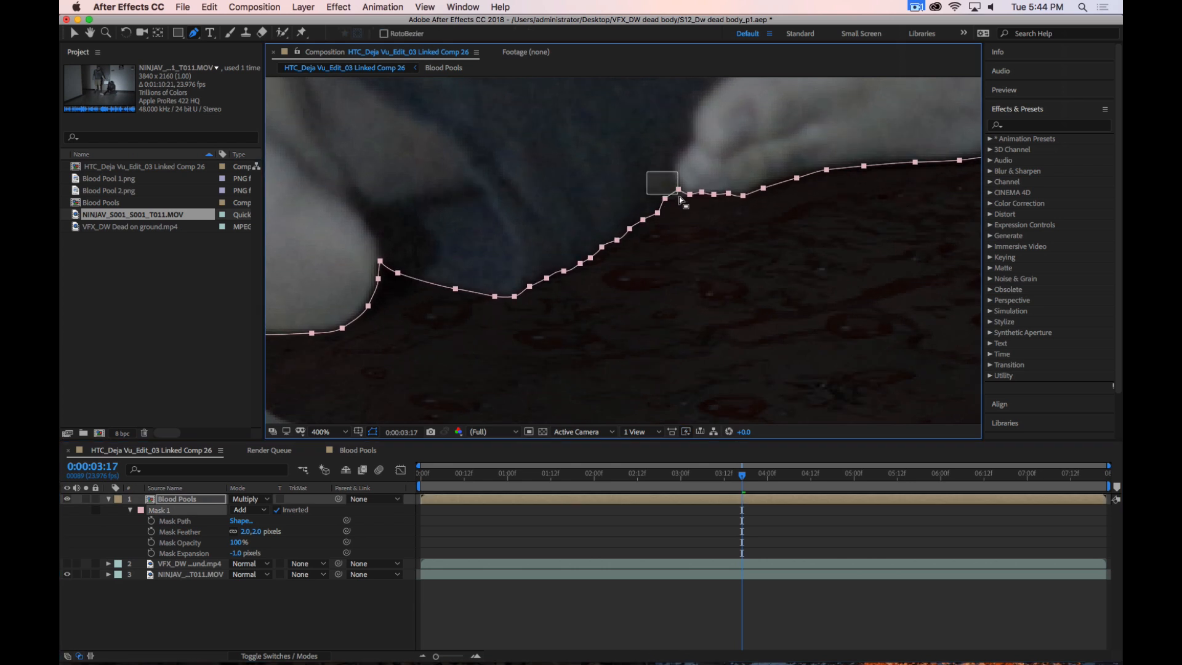
left_click_drag(678, 197, 683, 201)
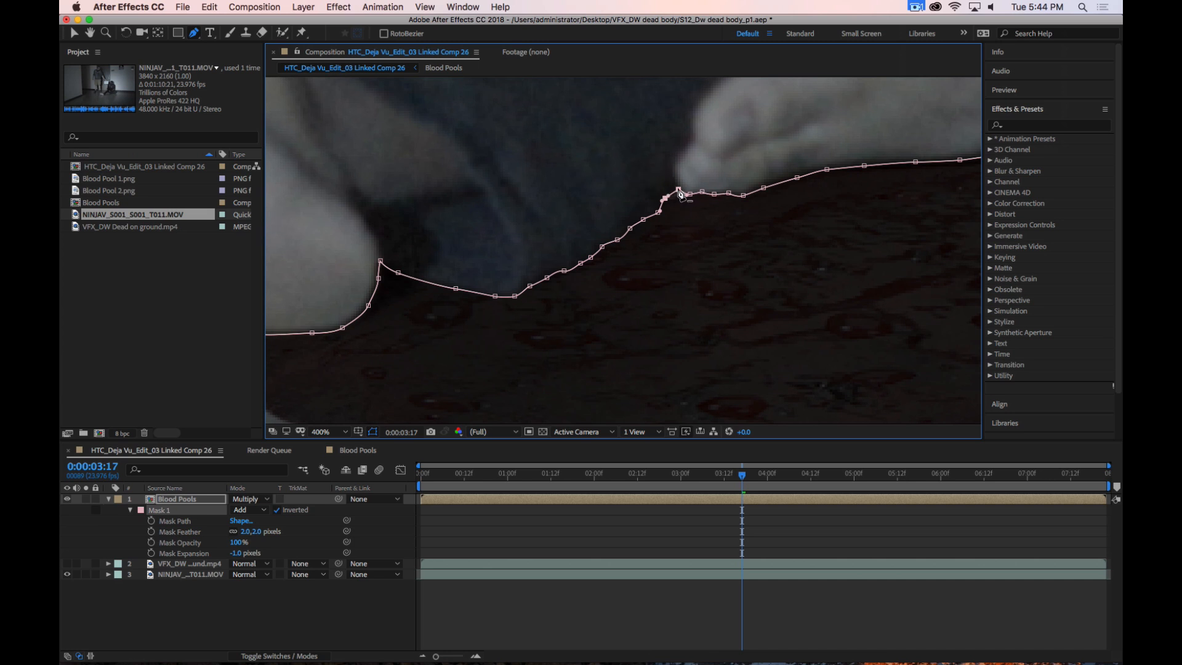
left_click_drag(679, 194, 676, 192)
left_click(293, 607)
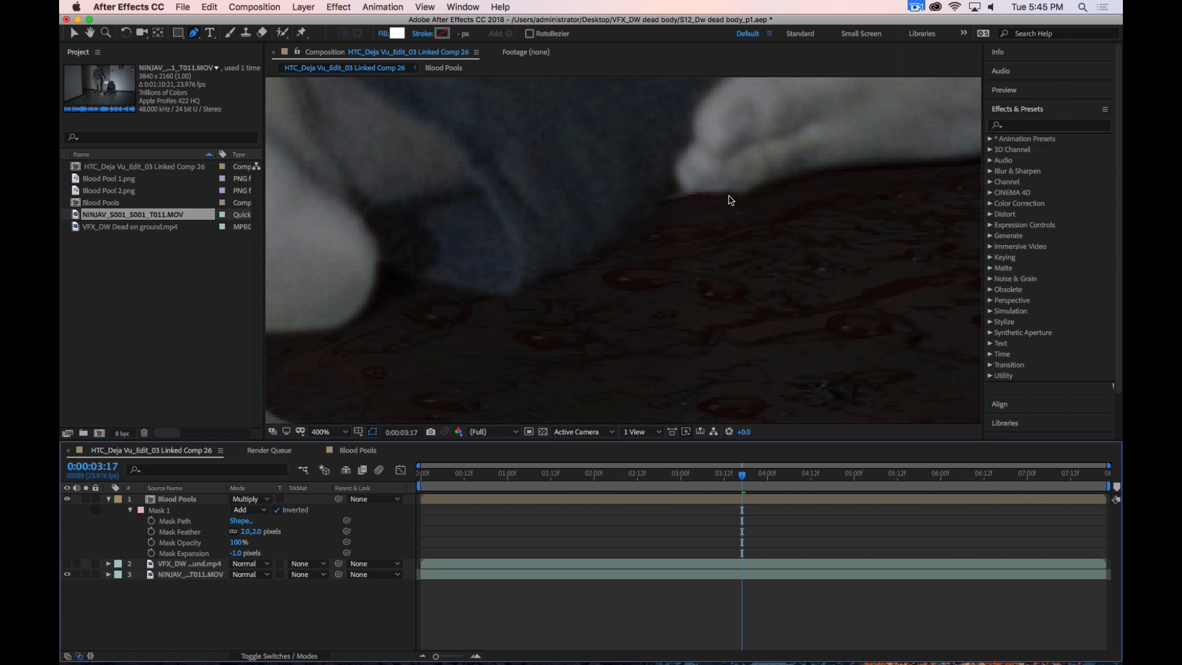
Nudge Blood Pool 2.png slightly left in the Blood Pools composition and check both pools around the body in the main composition
scroll(730, 200, "down", 2)
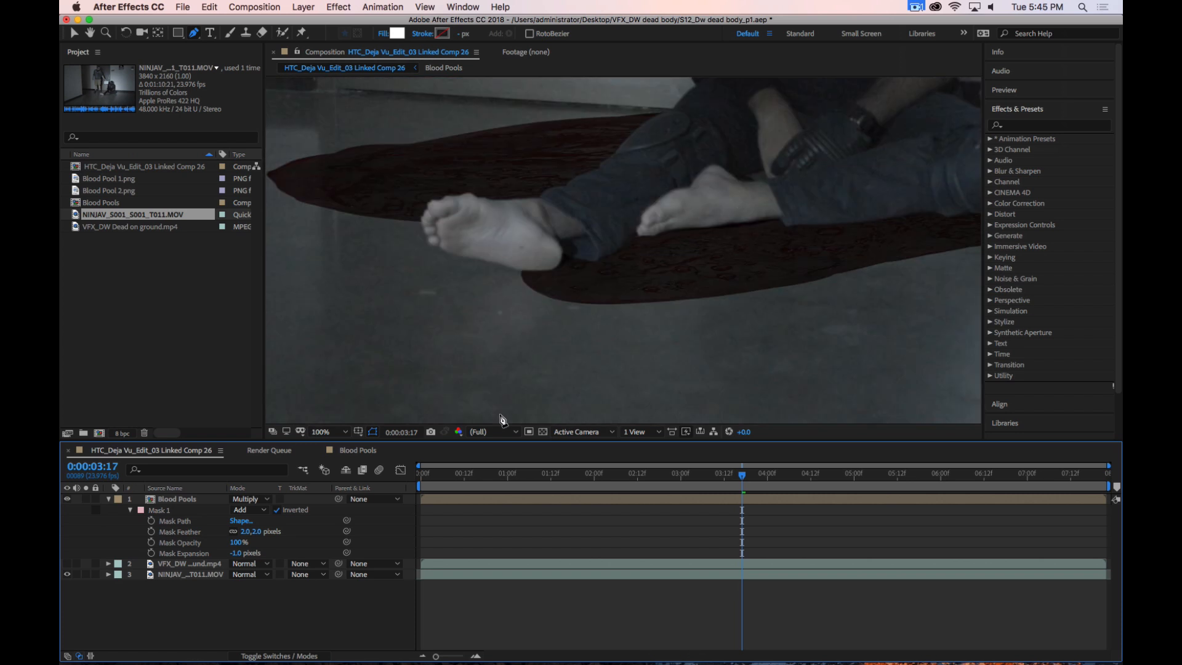
left_click(356, 455)
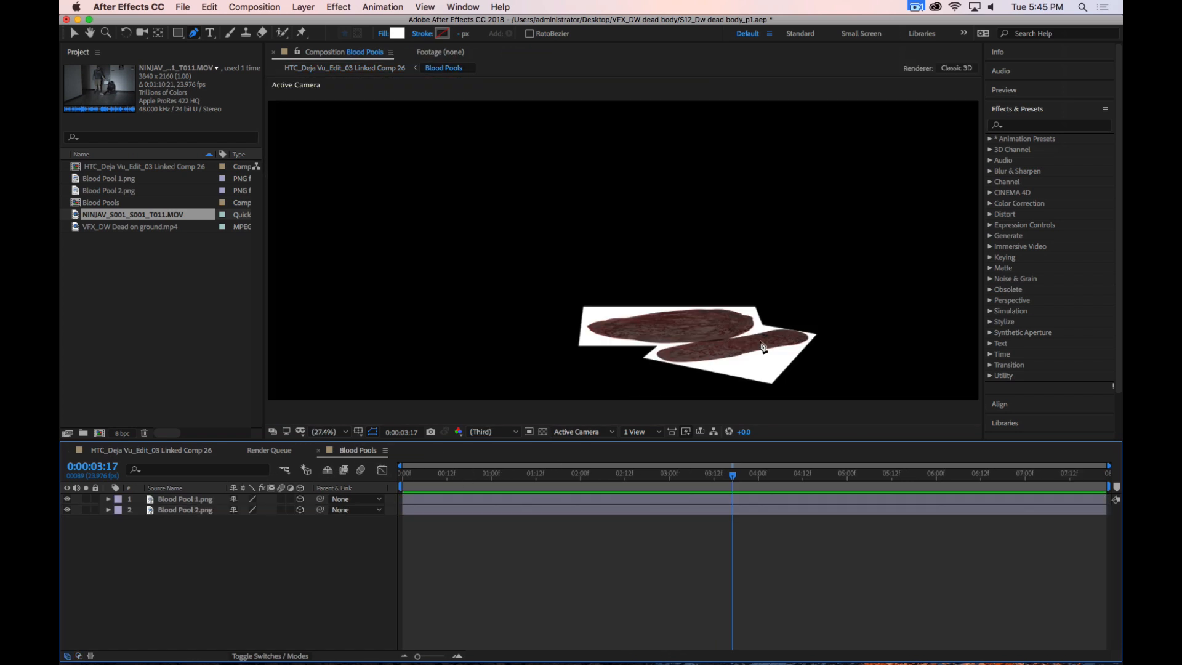
left_click(191, 511)
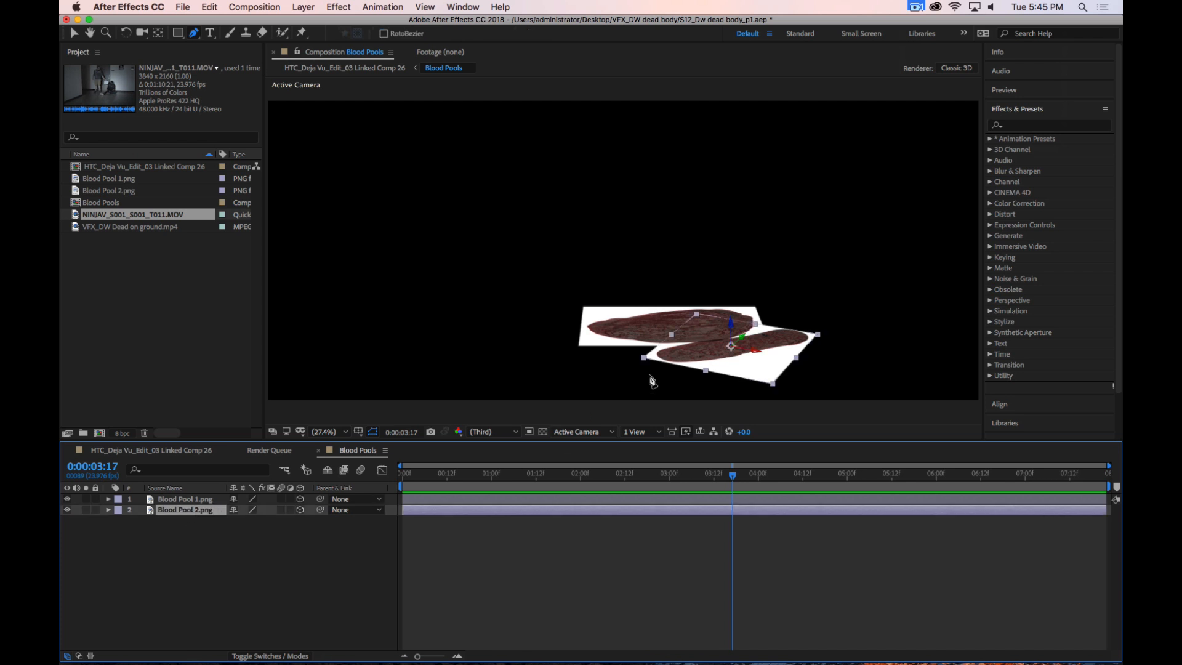
key("v")
left_click_drag(756, 351, 754, 349)
left_click(283, 554)
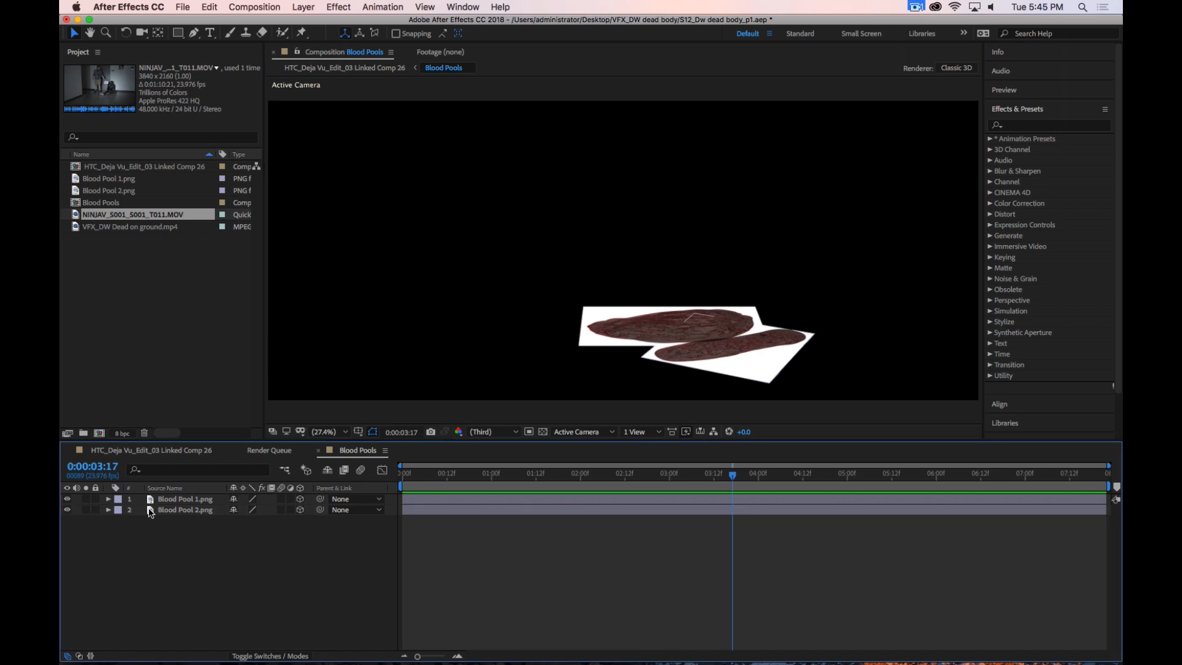
left_click(153, 451)
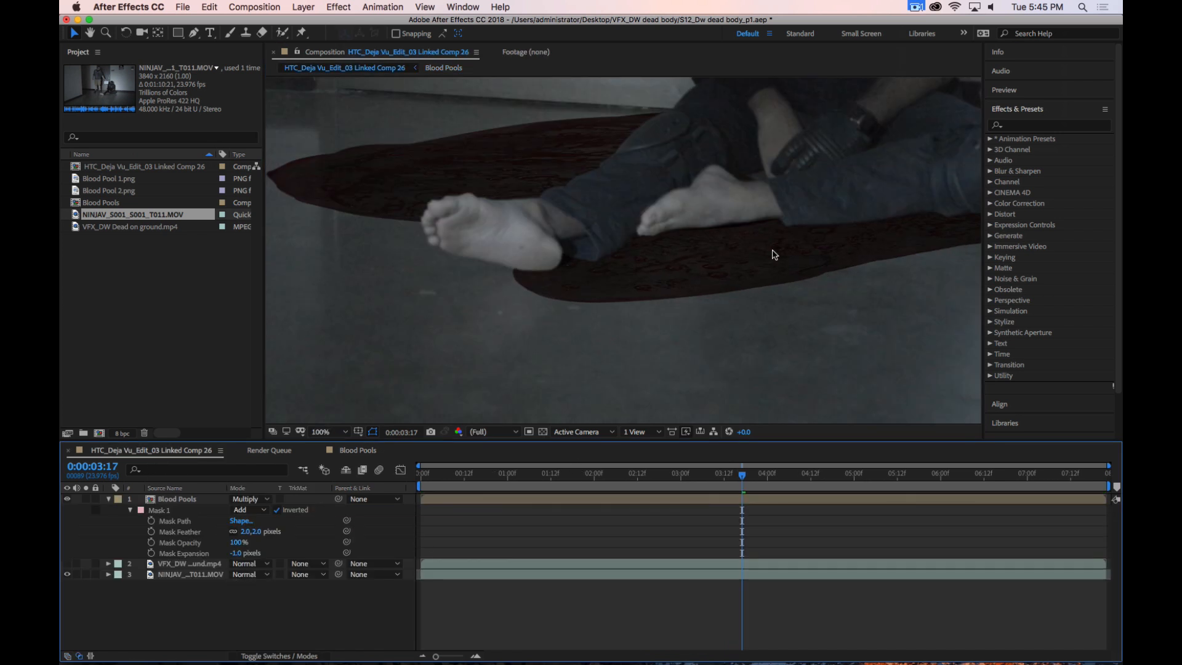
key("h")
left_click_drag(797, 232, 739, 251)
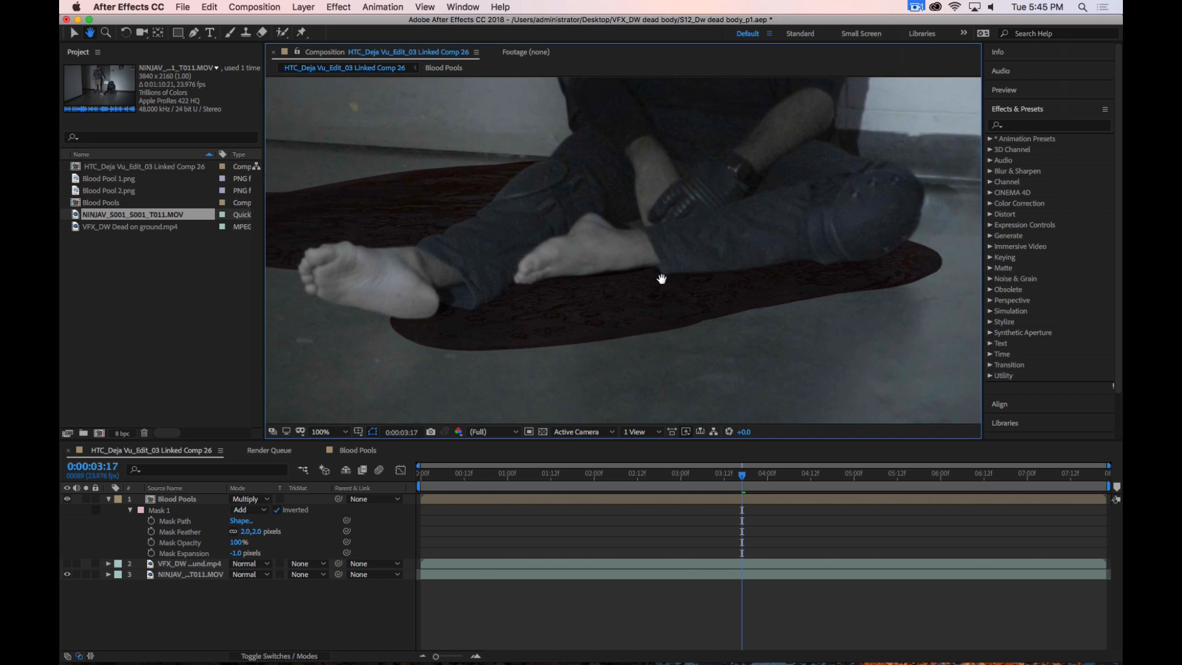
left_click_drag(662, 279, 766, 253)
left_click_drag(689, 281, 715, 262)
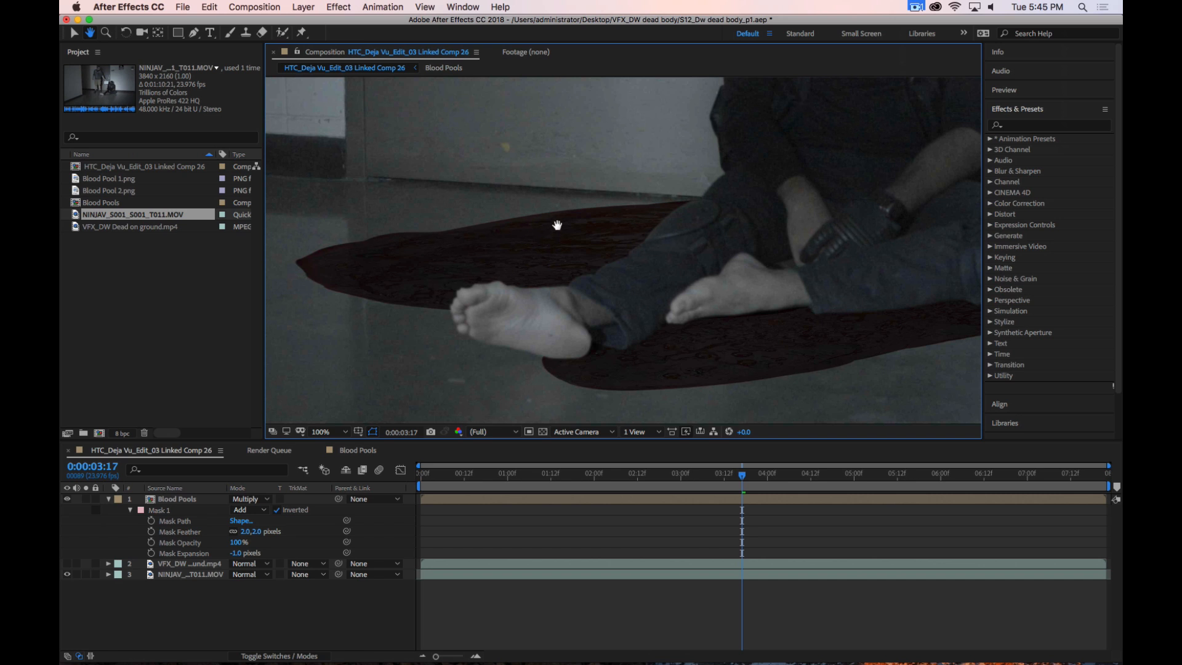
Find the Camera Lens Blur effect and apply it to the Blood Pools layer
key("v")
left_click(184, 501)
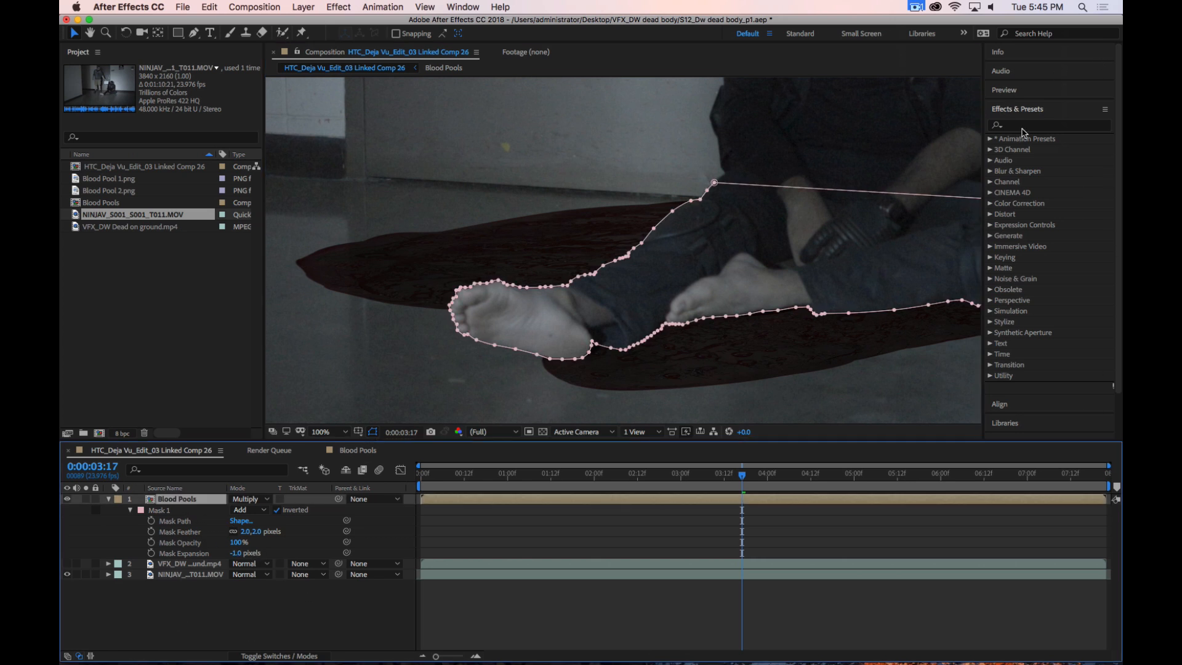
left_click(1047, 125)
type("Lens")
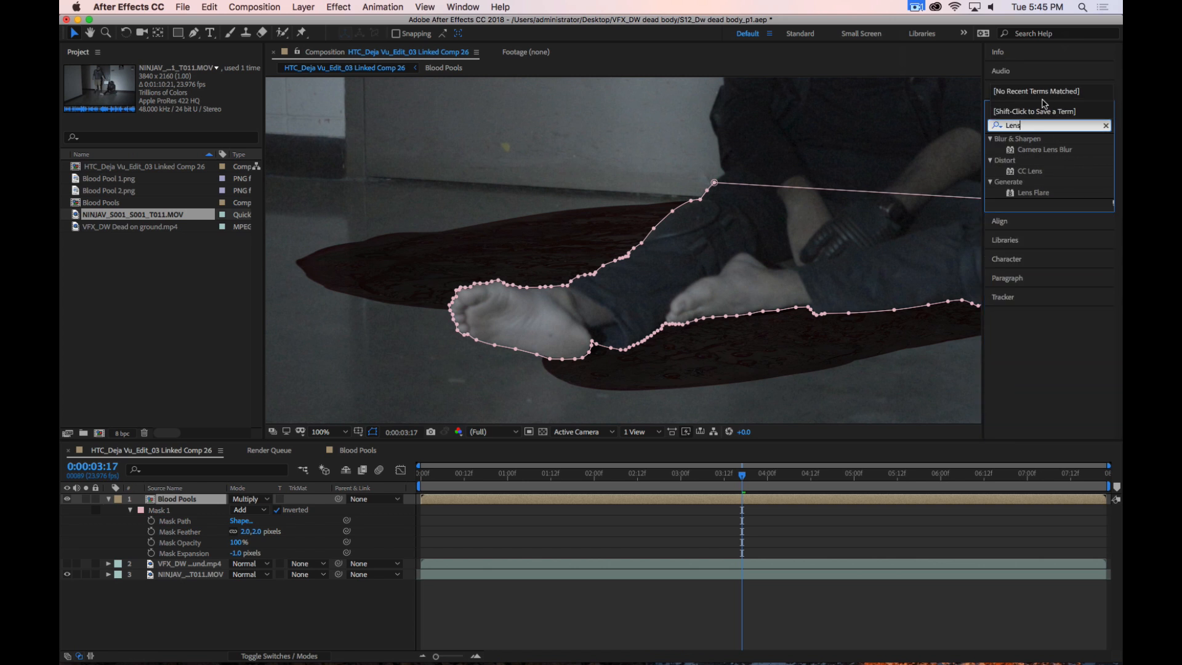
left_click(1050, 150)
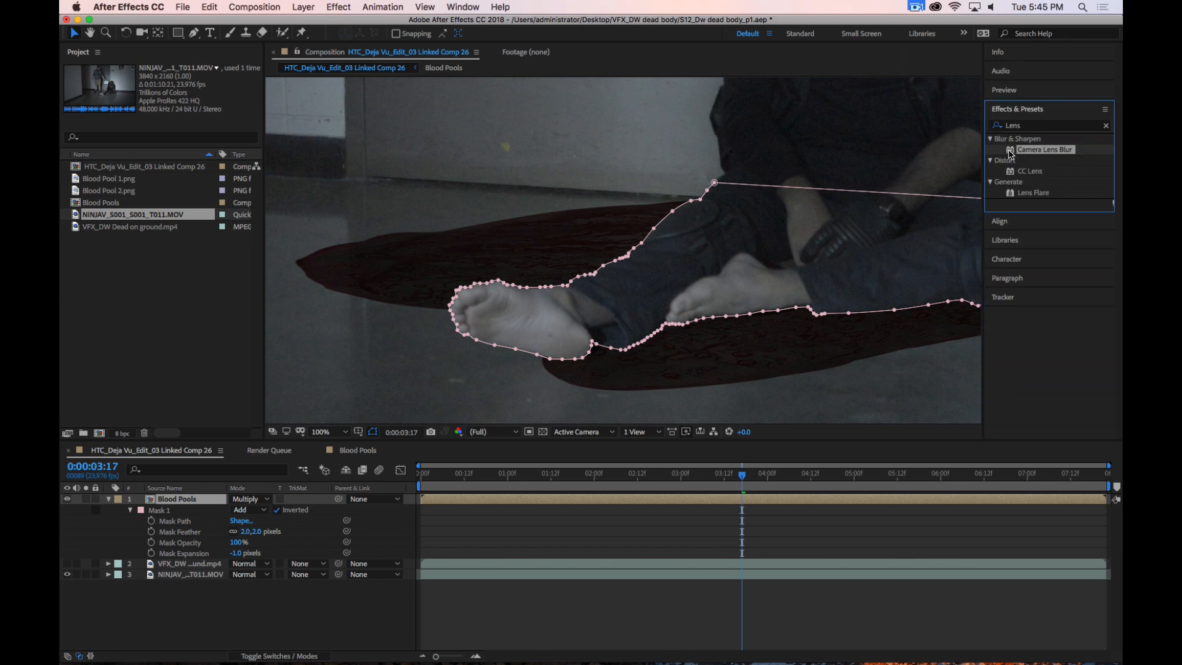
left_click_drag(1011, 154, 173, 504)
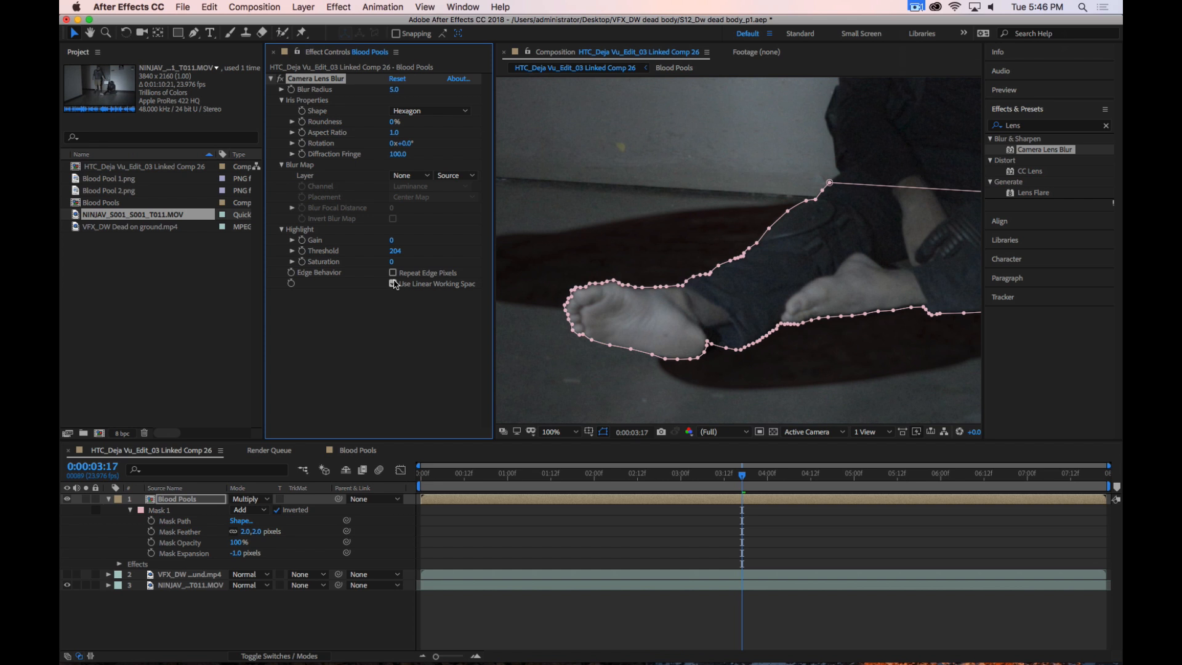
Set the Camera Lens Blur's iris shape to Octagon and its blur radius to 1
left_click(359, 367)
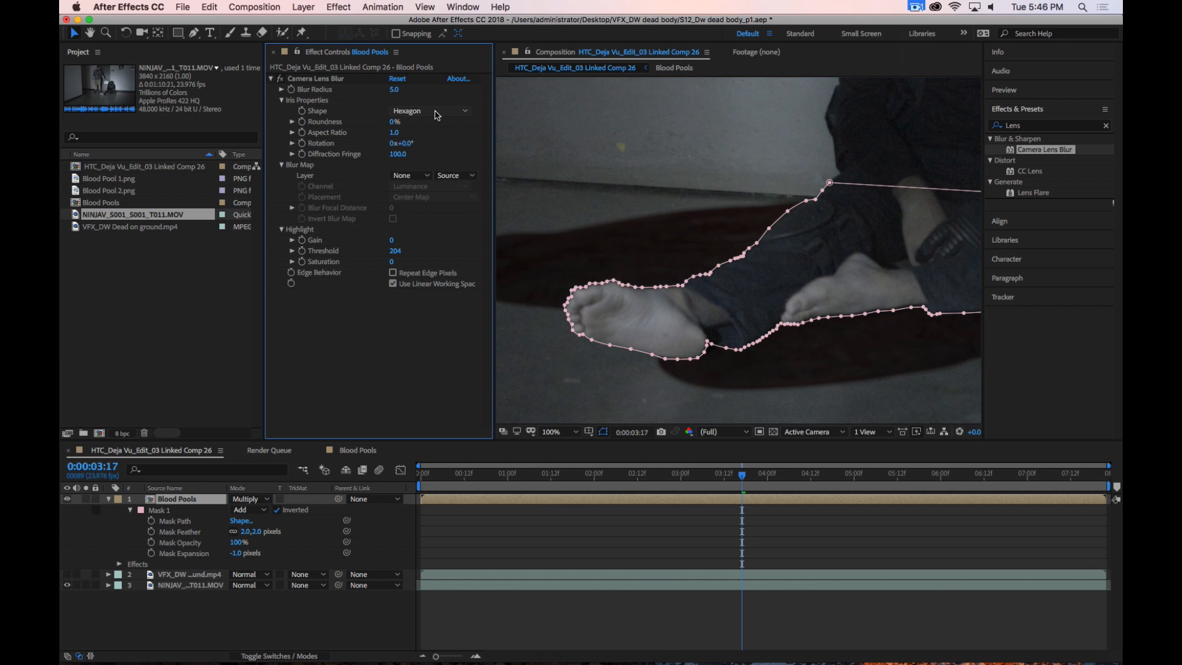
left_click(436, 115)
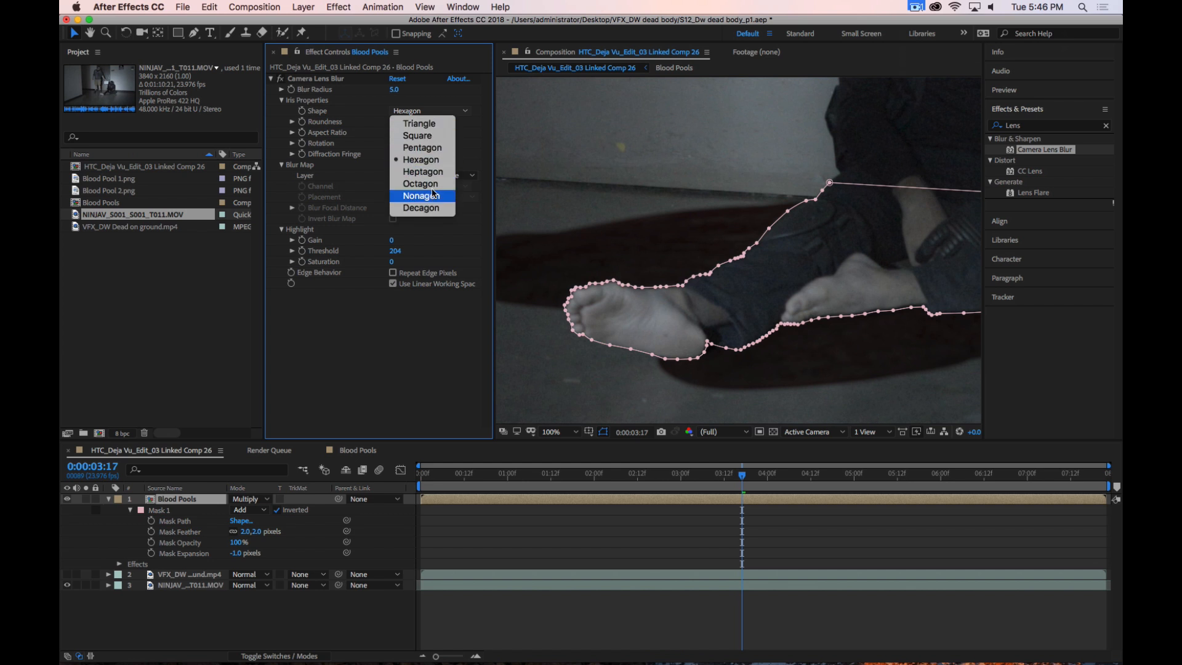
left_click(425, 183)
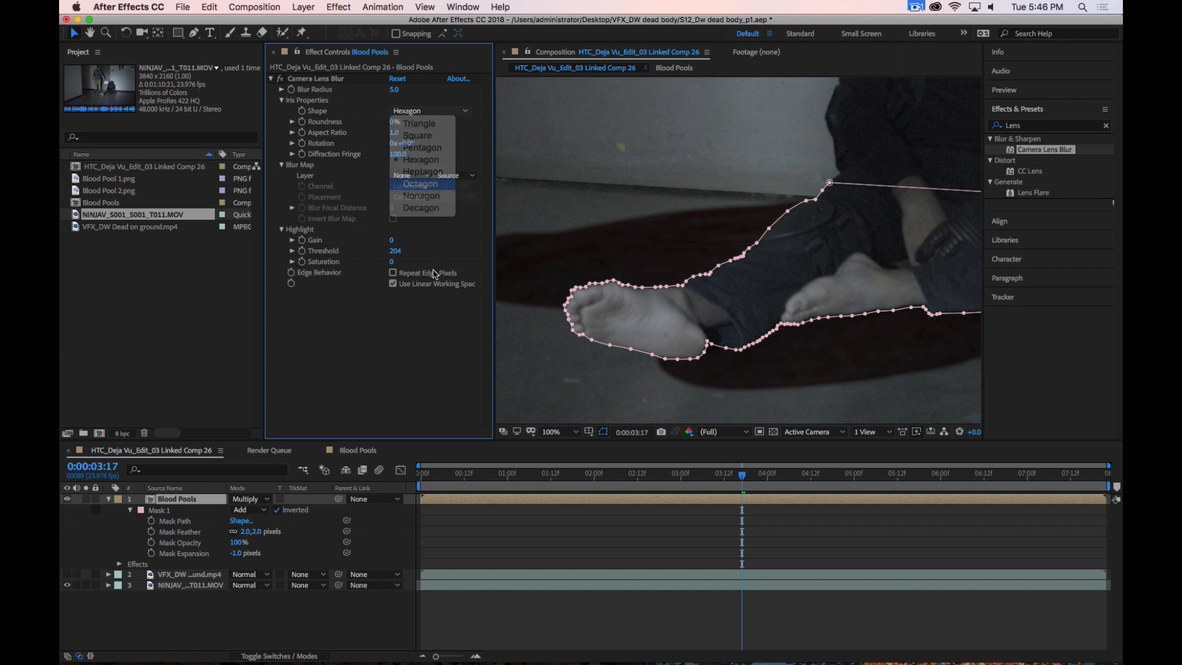
left_click(423, 333)
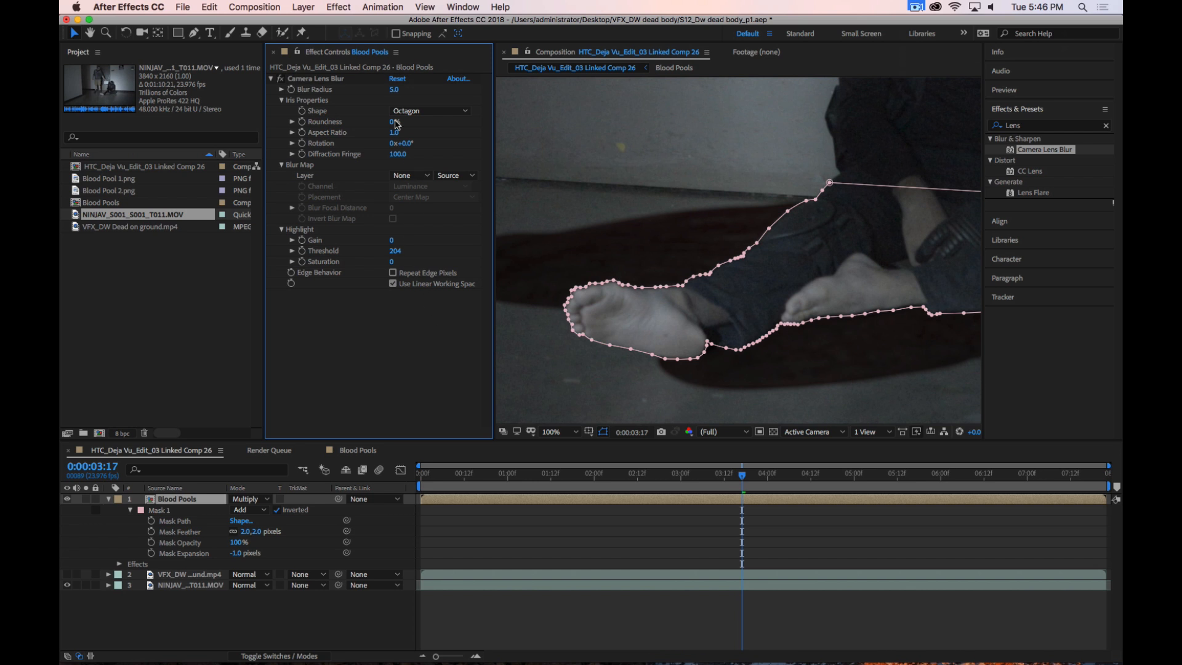
left_click(394, 90)
type("4")
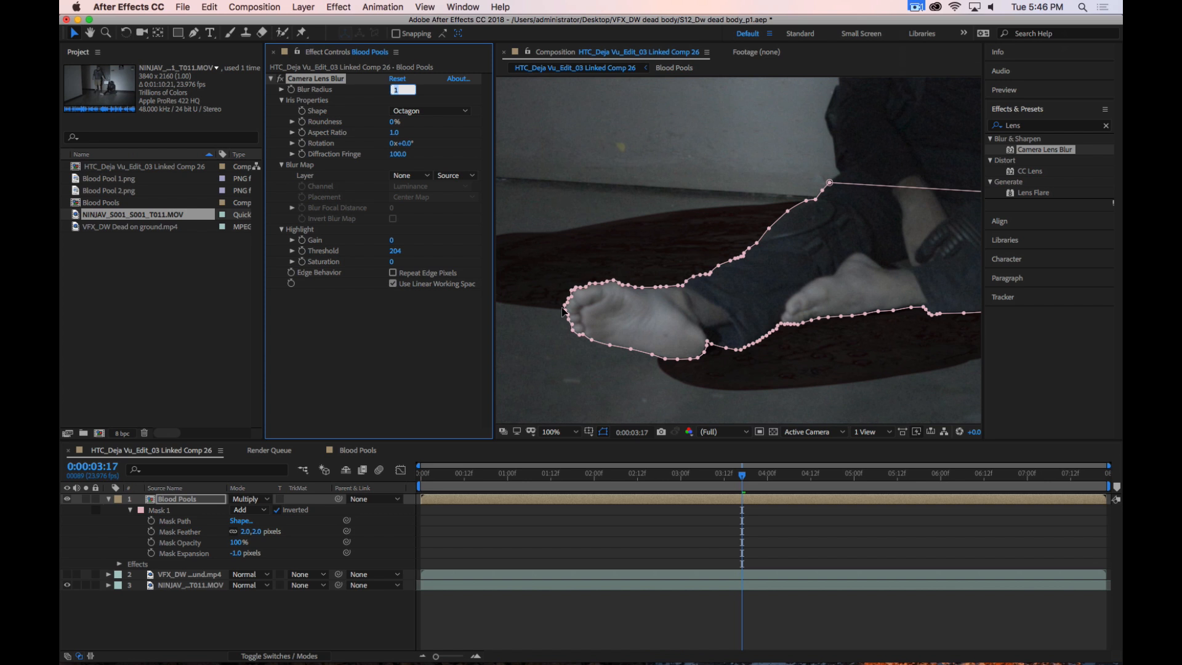
left_click(387, 357)
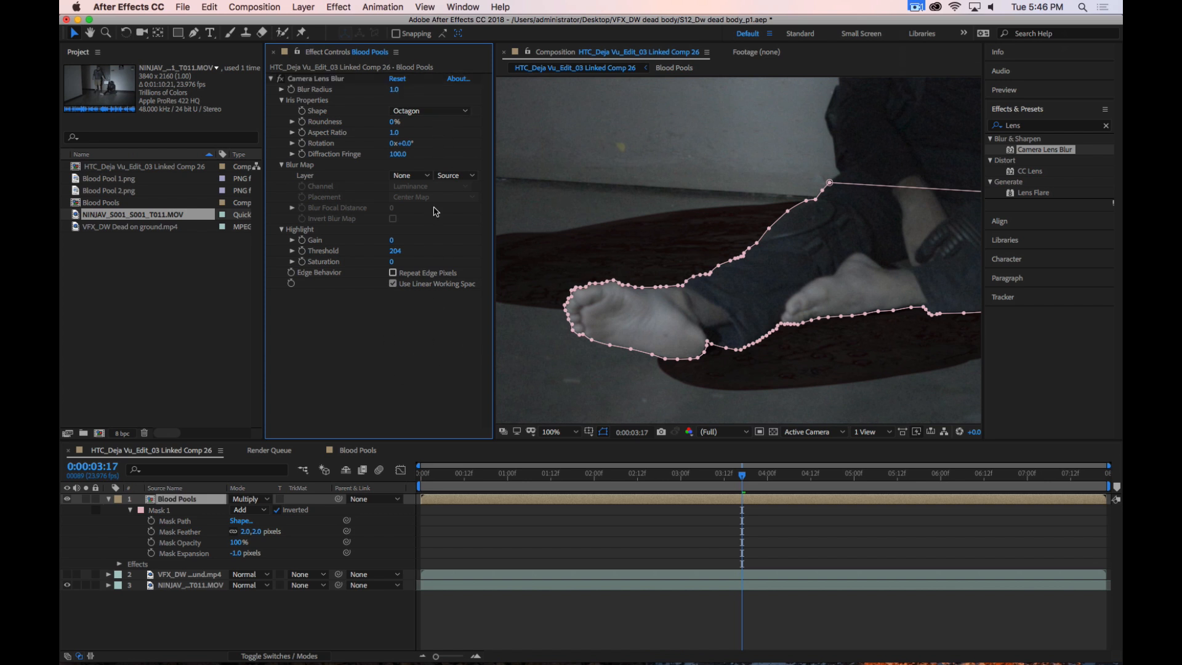
Set the Camera Lens Blur's blur radius to 1.5 and check the pools against the full shot and close up
left_click(393, 89)
type("1.5")
key("Return")
left_click(308, 634)
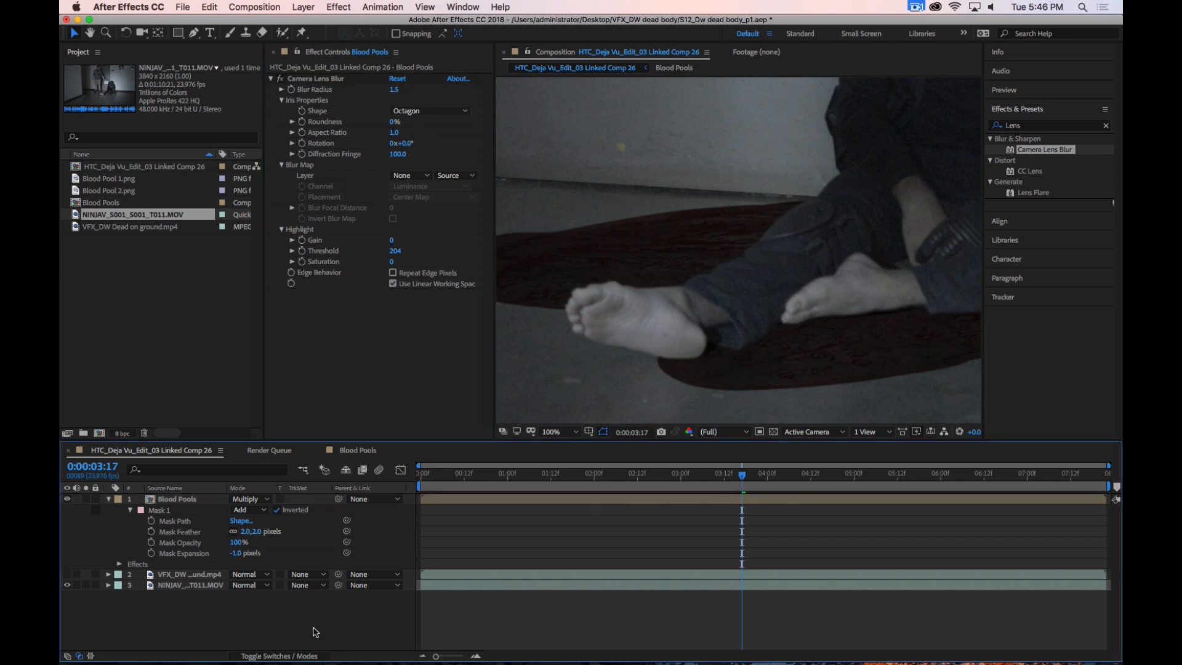
scroll(828, 287, "down", 3)
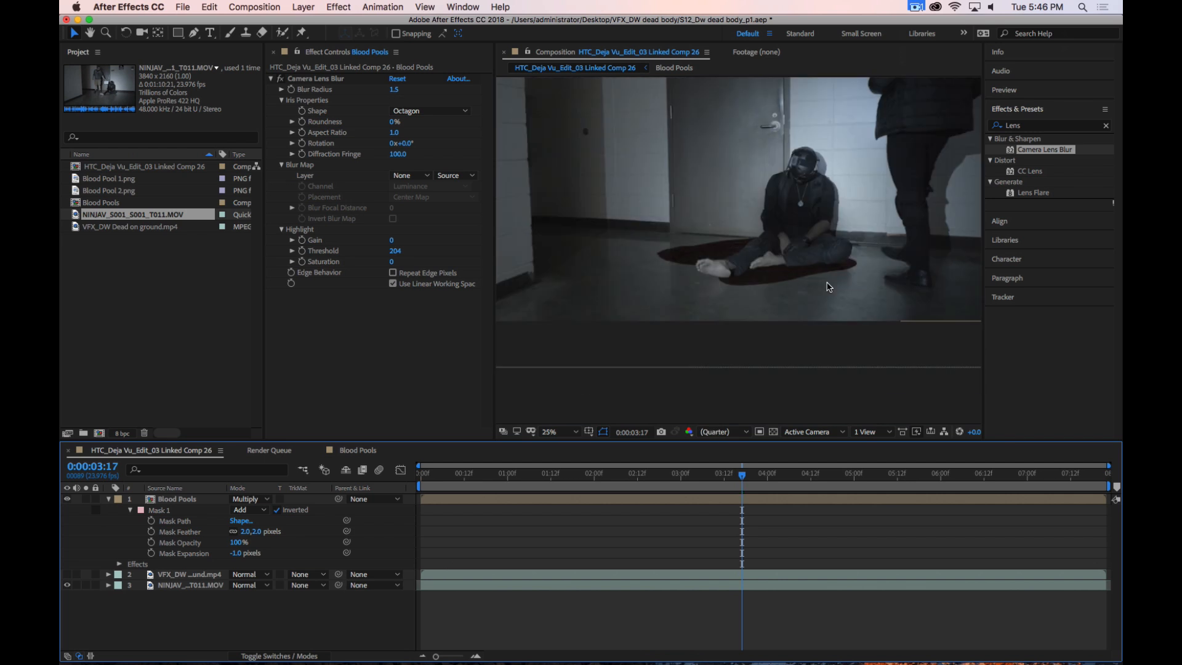
key("space")
left_click_drag(884, 161, 918, 235)
key("comma")
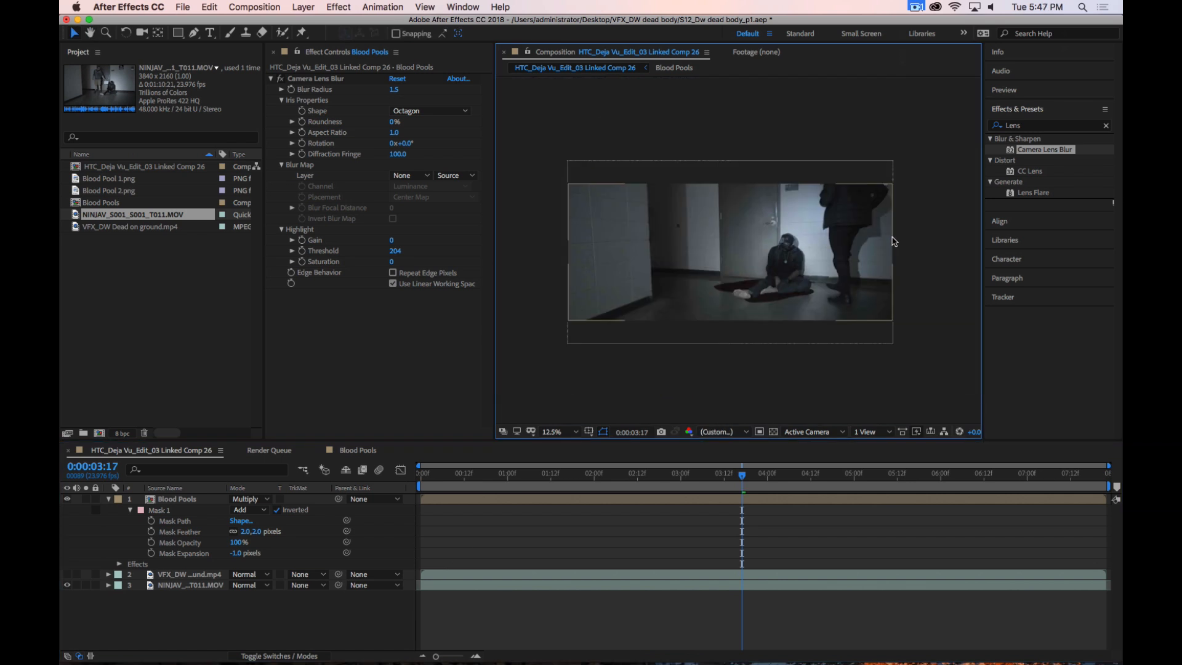
key("period")
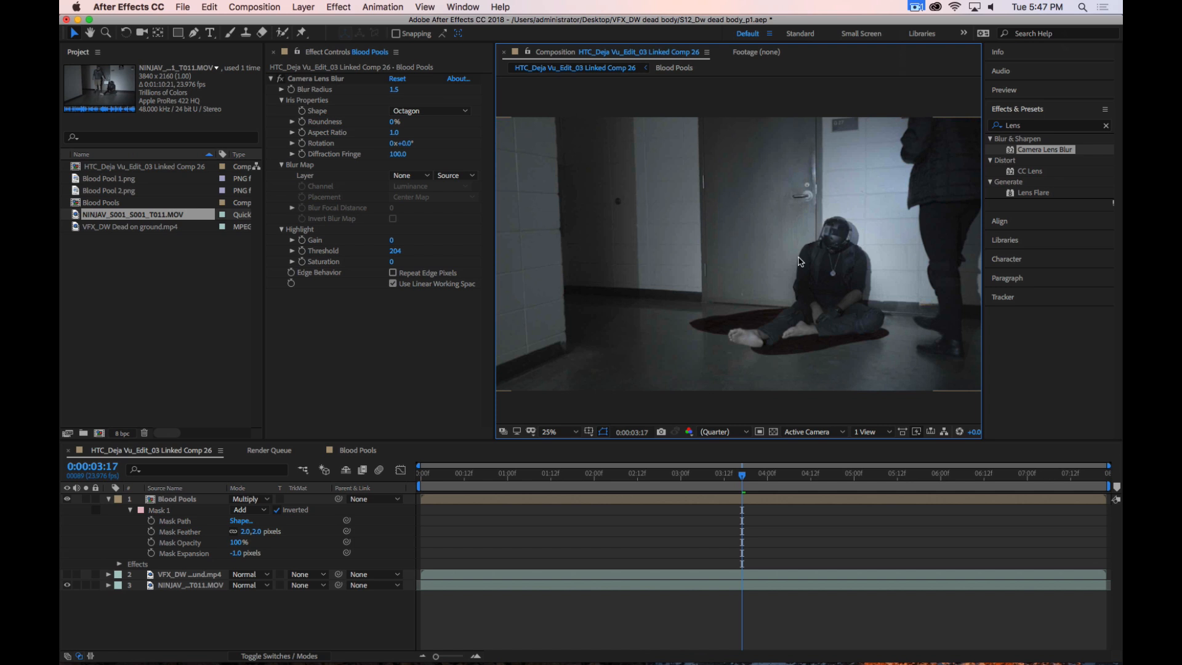
scroll(801, 229, "up", 4)
left_click_drag(689, 223, 827, 190)
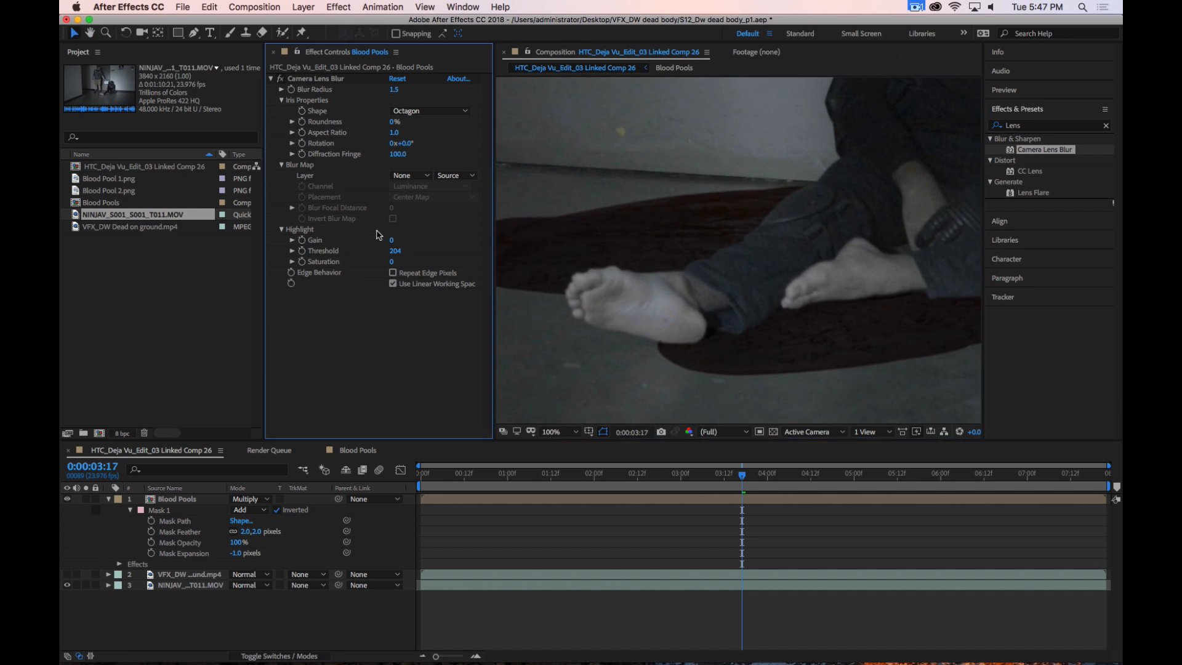
Find the Noise effect and apply it to the Blood Pools layer
left_click(271, 79)
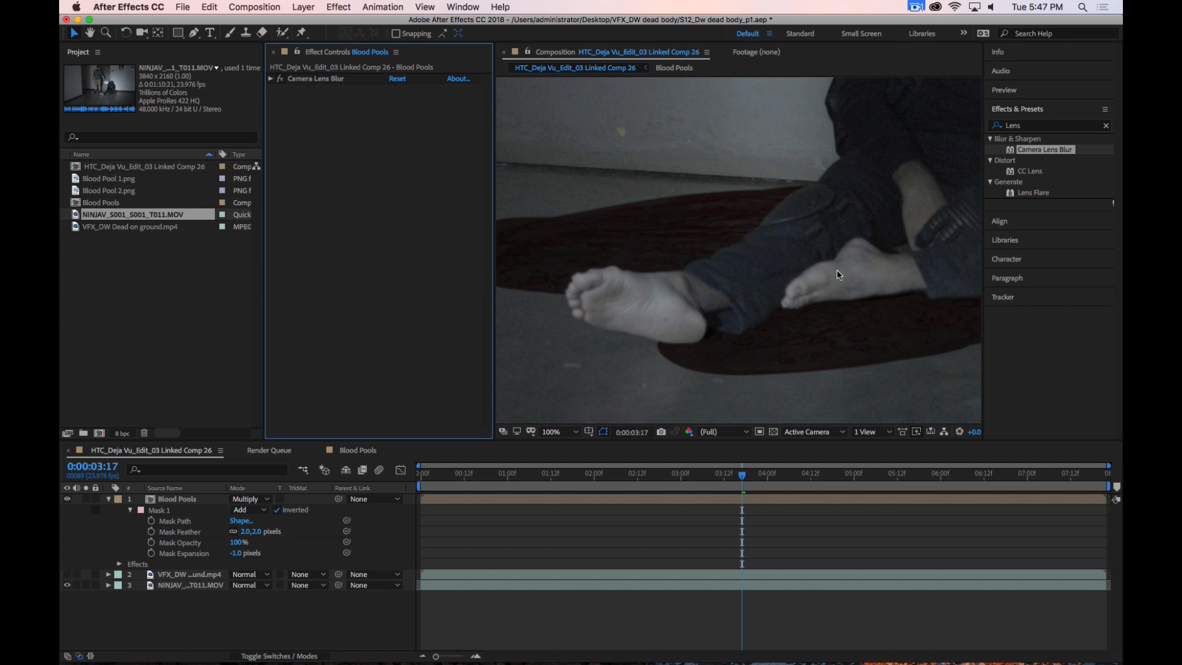
left_click(1056, 123)
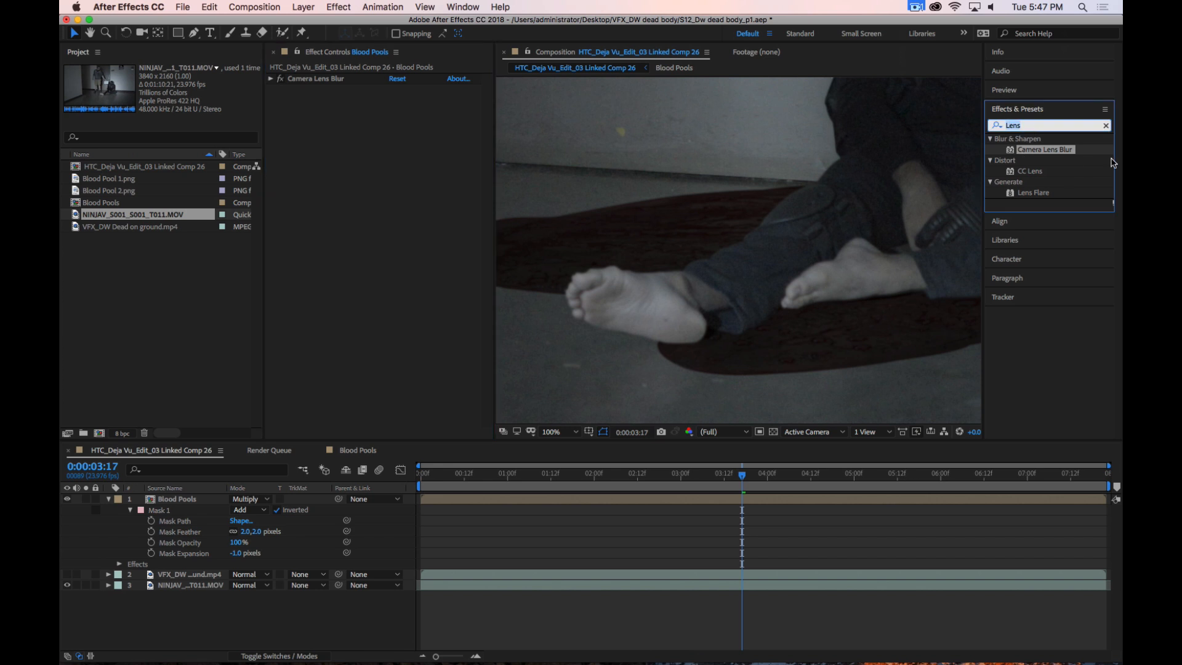
type("Noise")
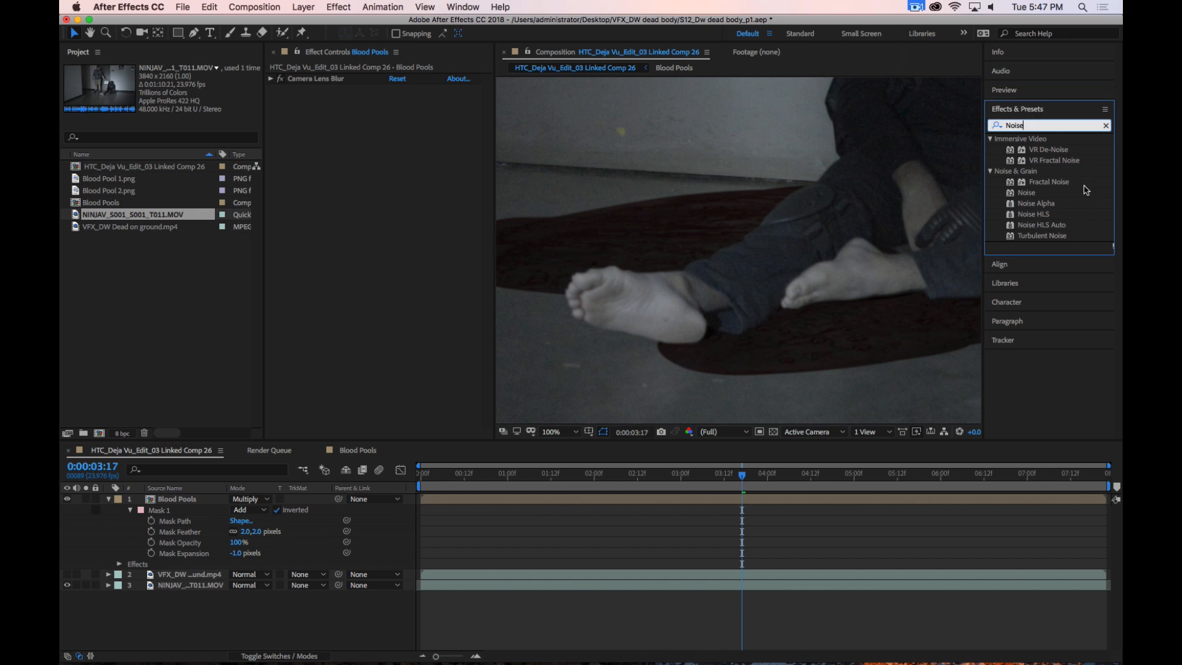
left_click(1015, 195)
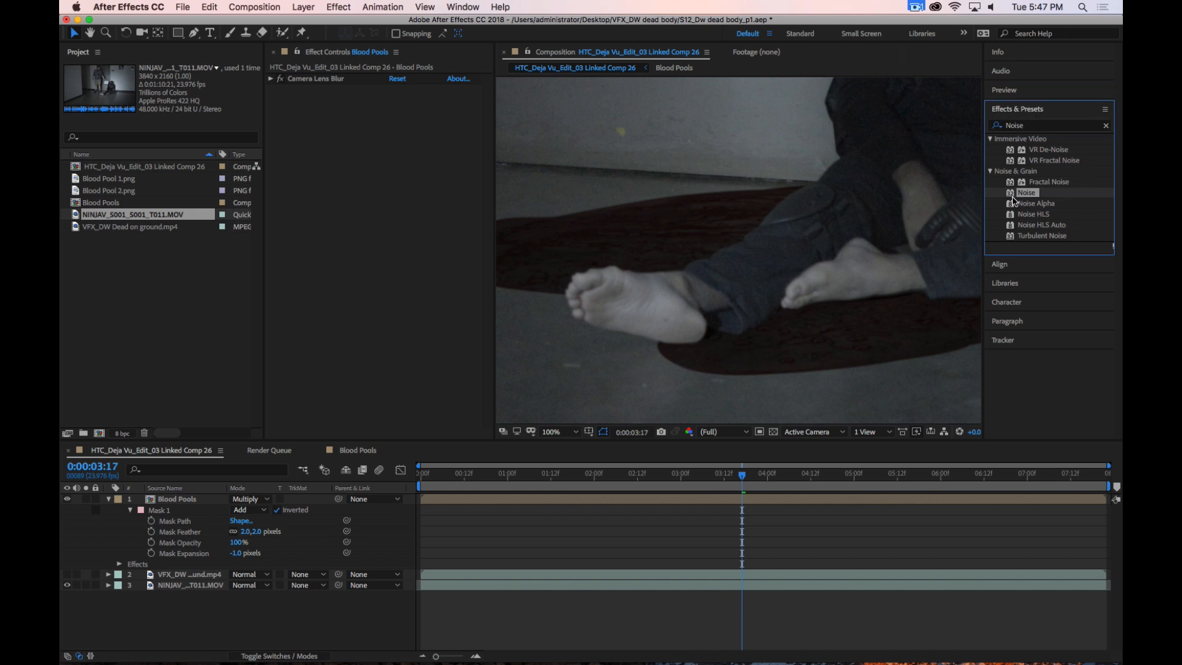
left_click_drag(1010, 197, 357, 210)
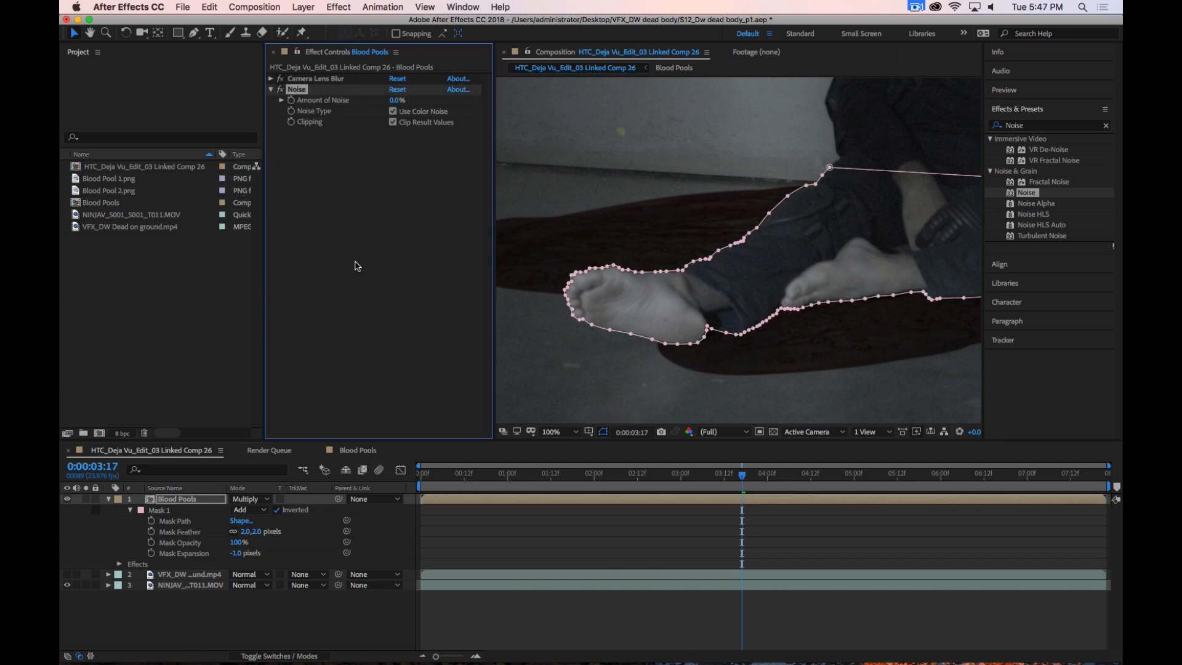
left_click(363, 219)
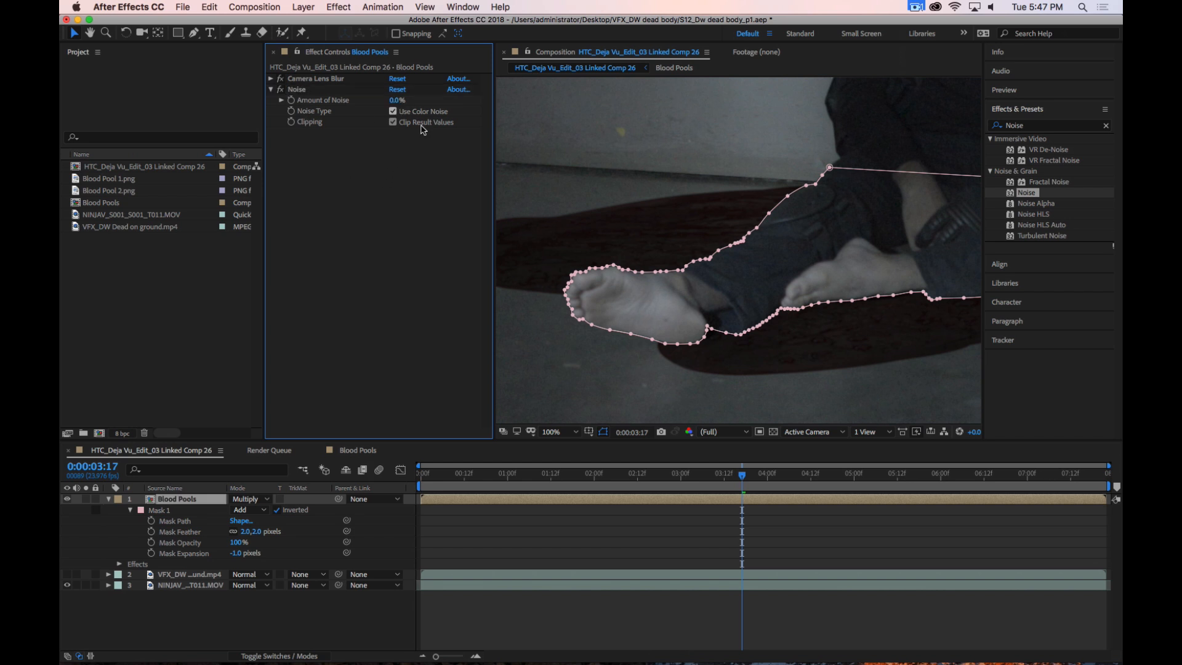
Solo the Blood Pools layer and set its Amount of Noise to 6%
left_click(86, 499)
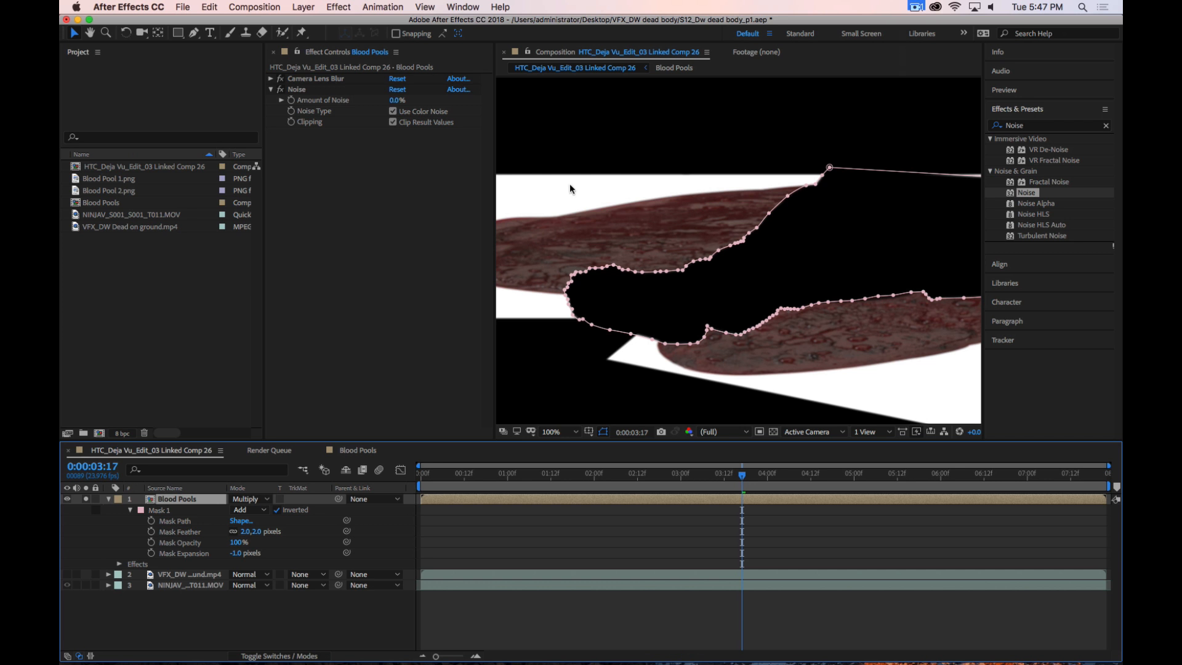
left_click(395, 100)
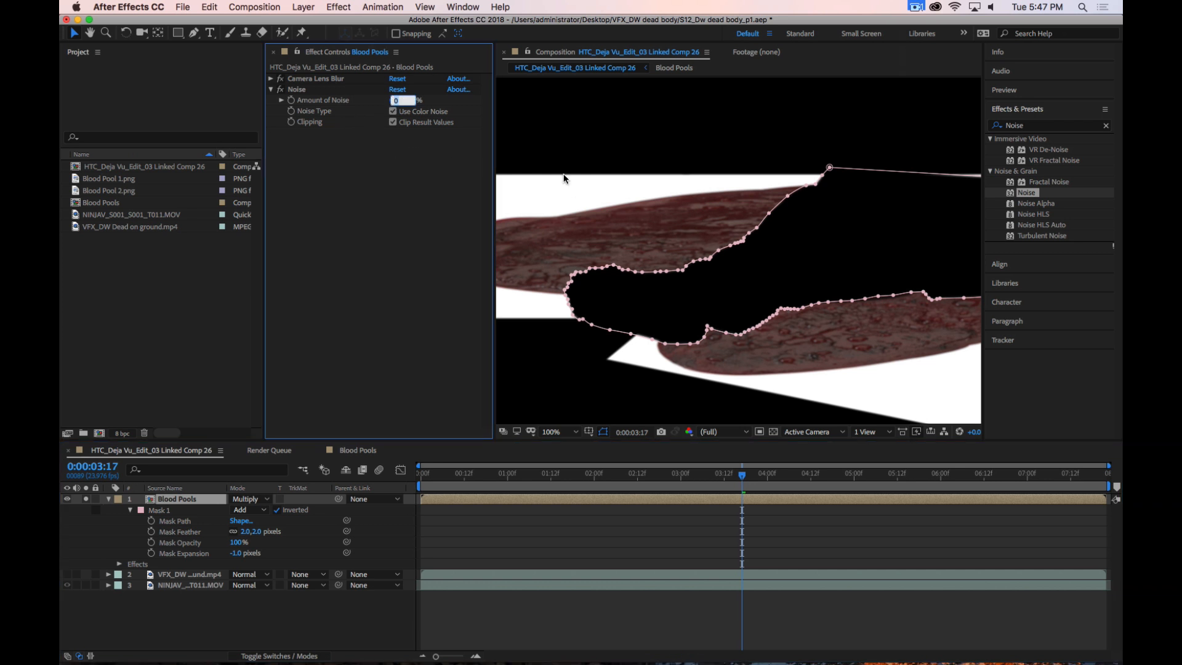
type("2")
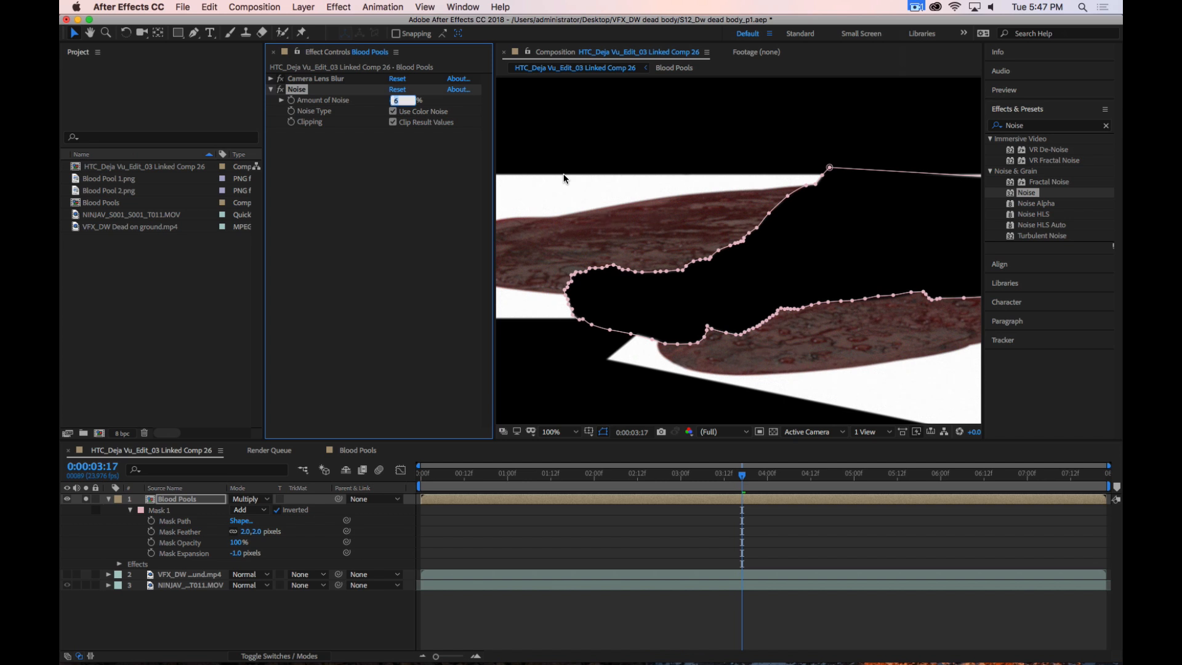
left_click(410, 197)
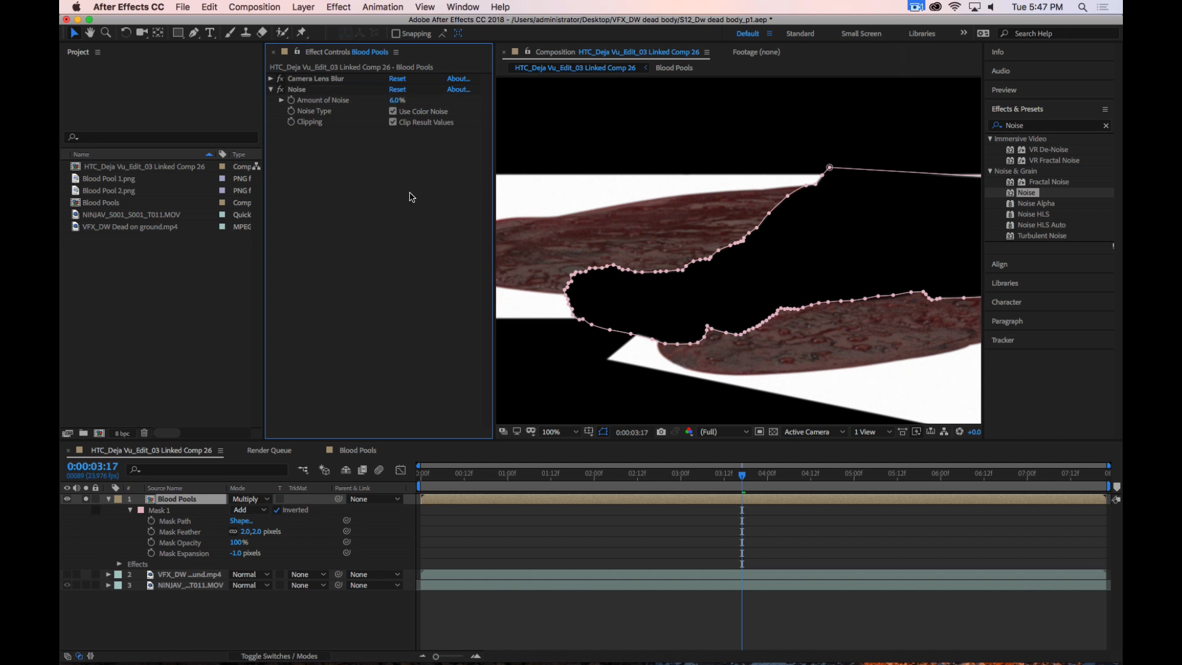
Remove the Noise effect from the Blood Pools layer
left_click(296, 91)
key("Delete")
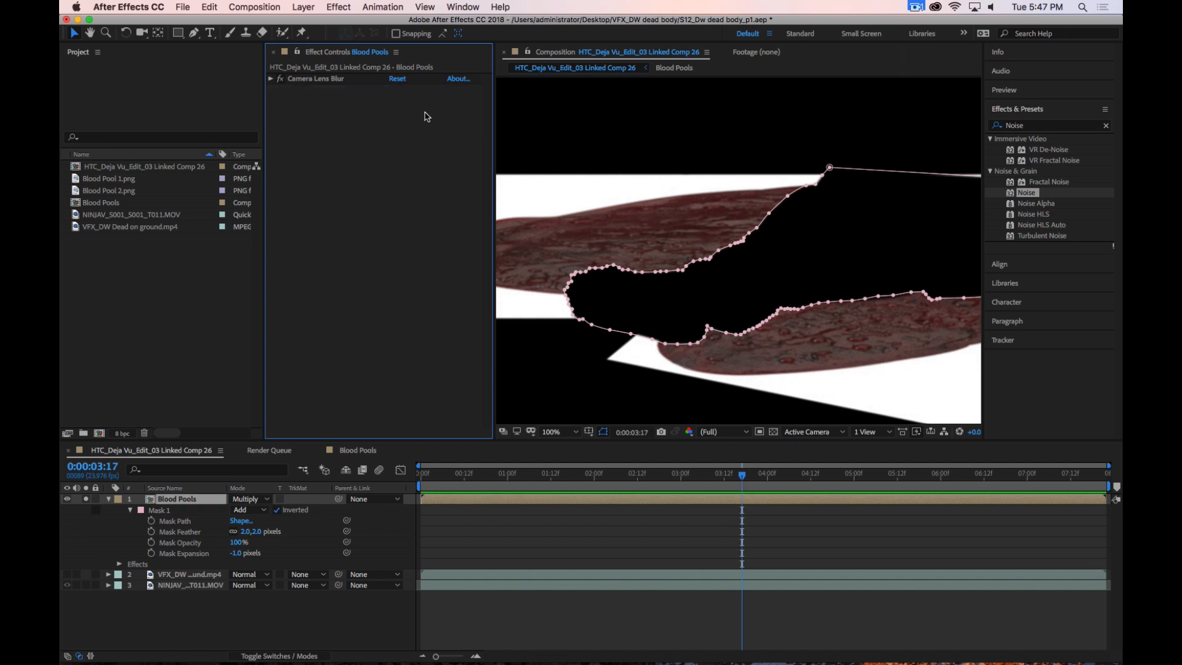
left_click(1058, 183)
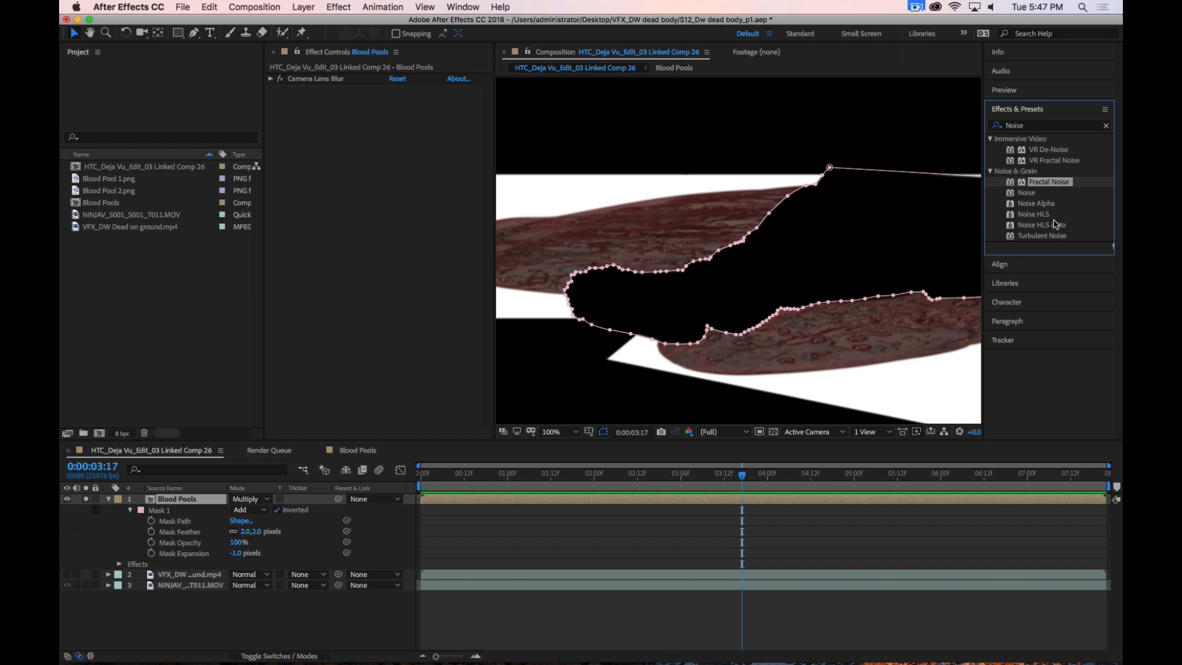
left_click(1026, 194)
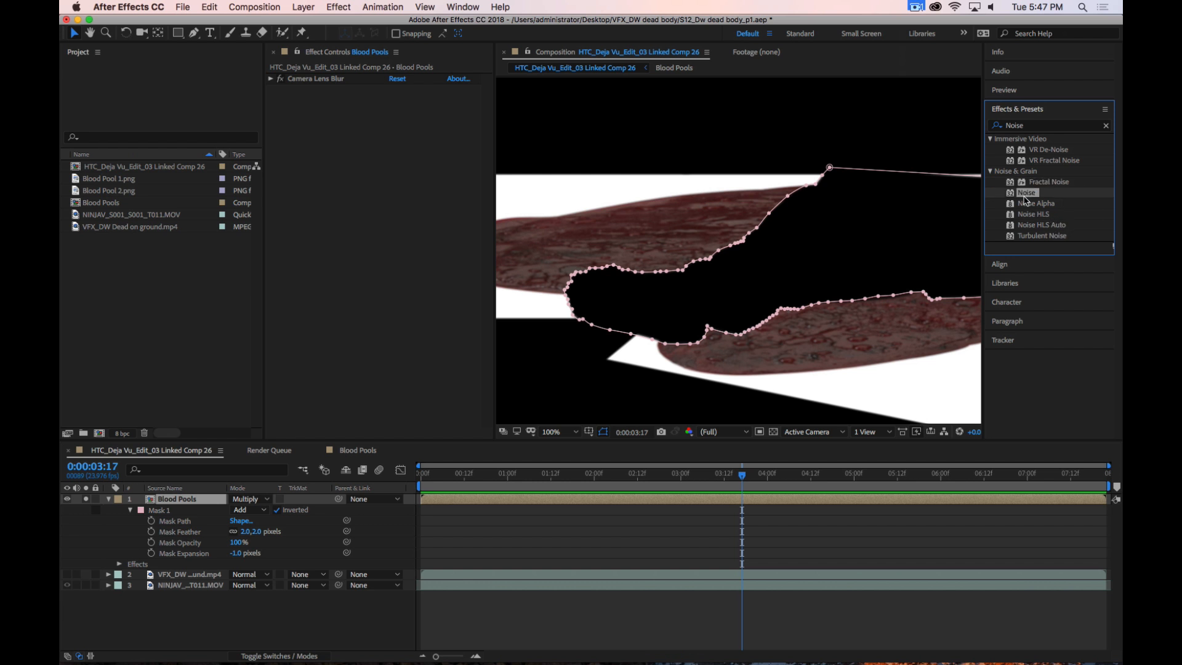
Find the Add Grain effect and apply it to the Blood Pools layer
left_click(1027, 126)
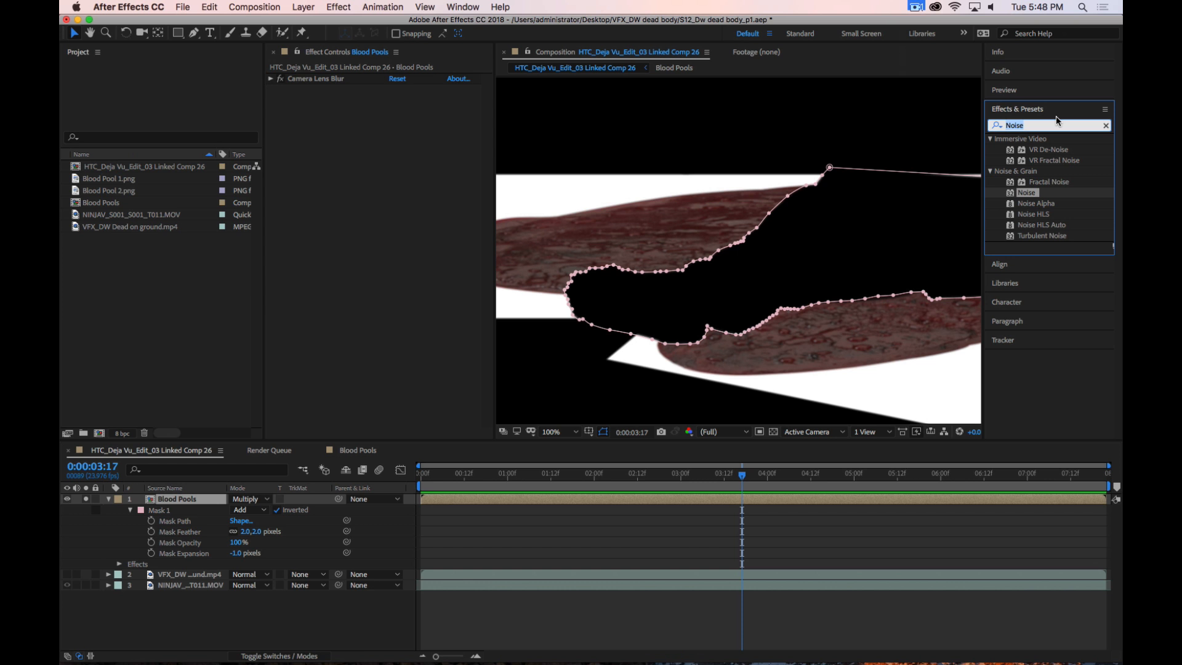
type("Grain")
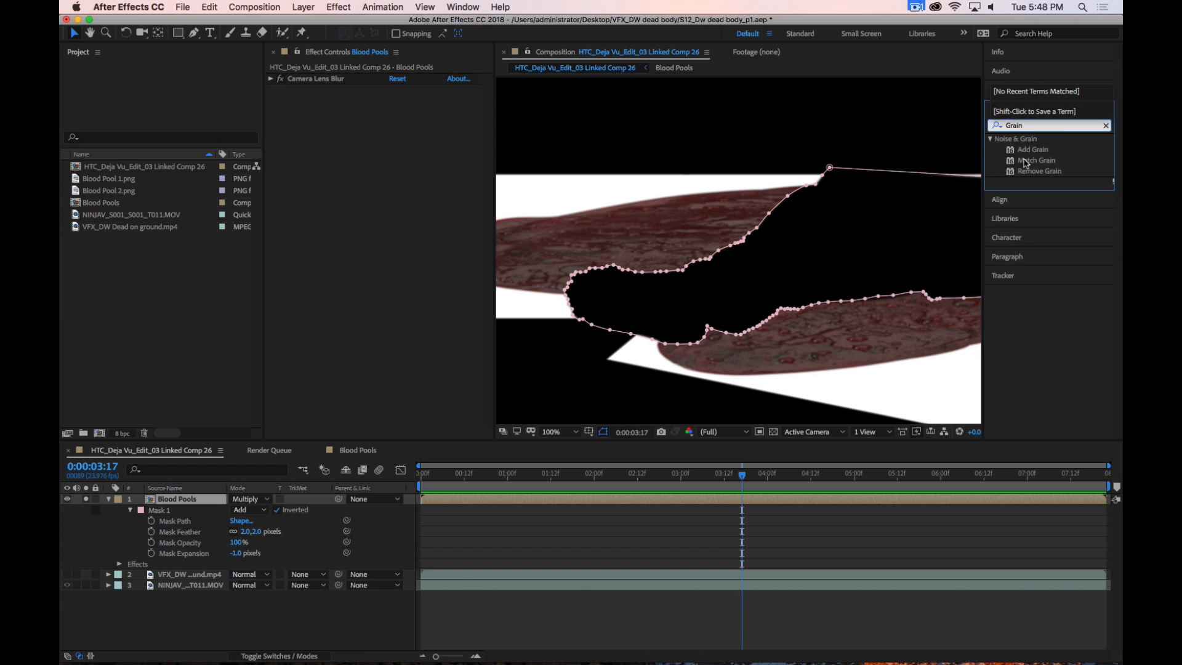
left_click(1095, 150)
left_click_drag(1012, 152, 394, 222)
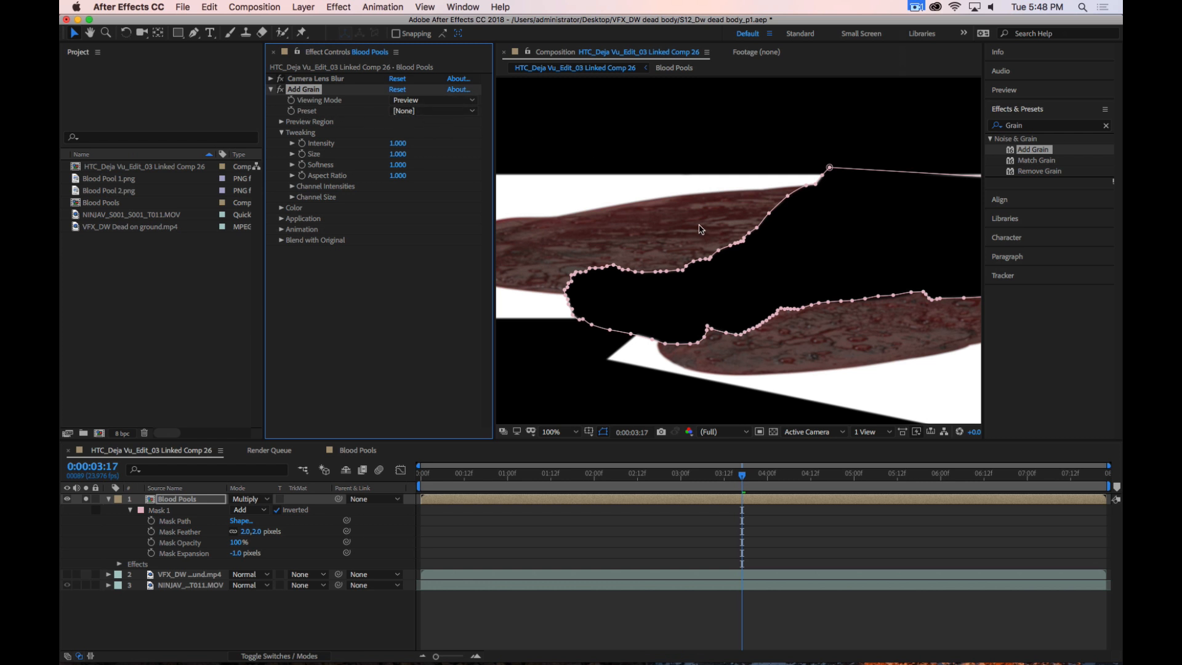
Switch the Add Grain effect's viewing mode to Final Output
scroll(700, 229, "down", 4)
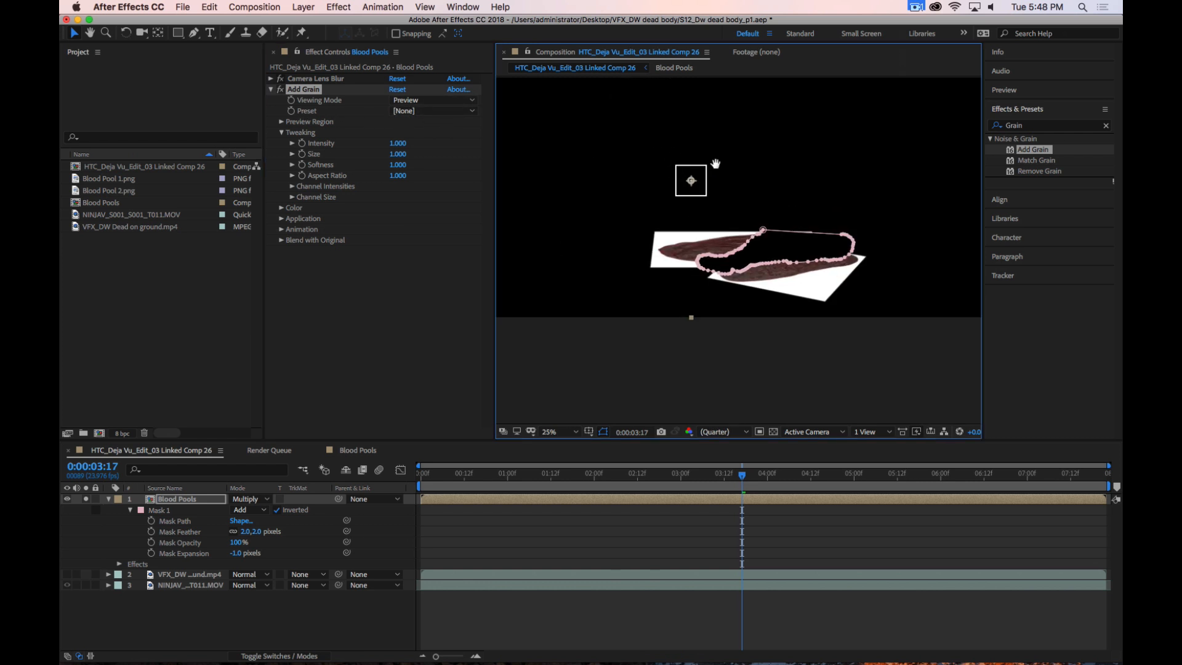
left_click_drag(716, 163, 794, 246)
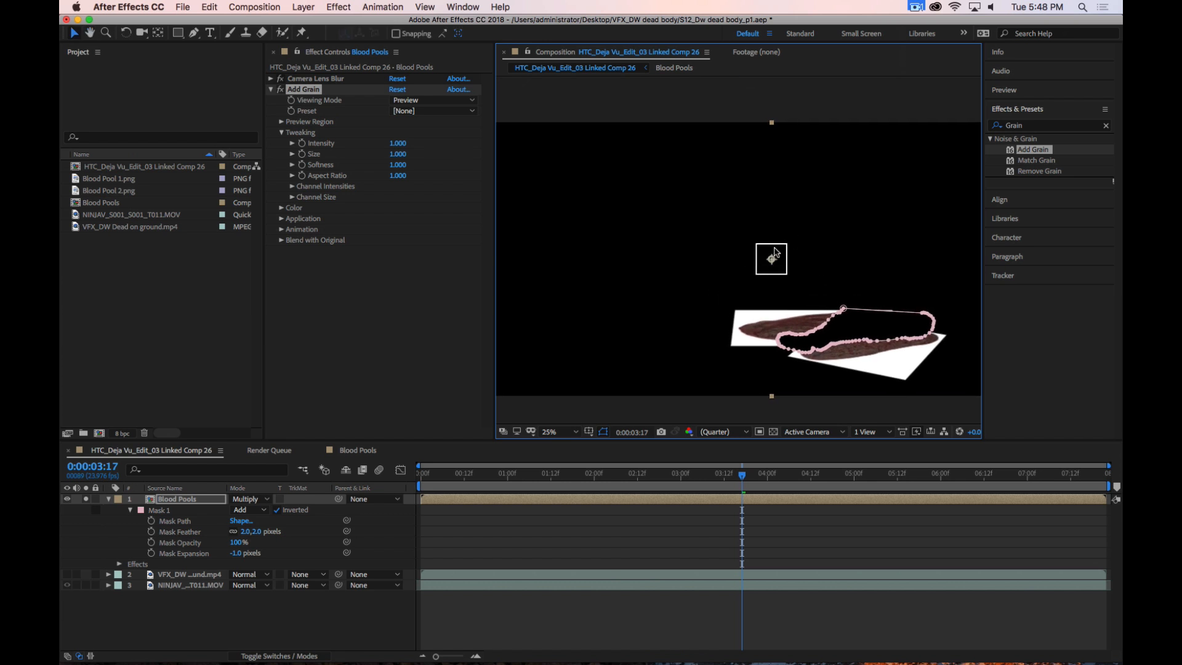
left_click(427, 111)
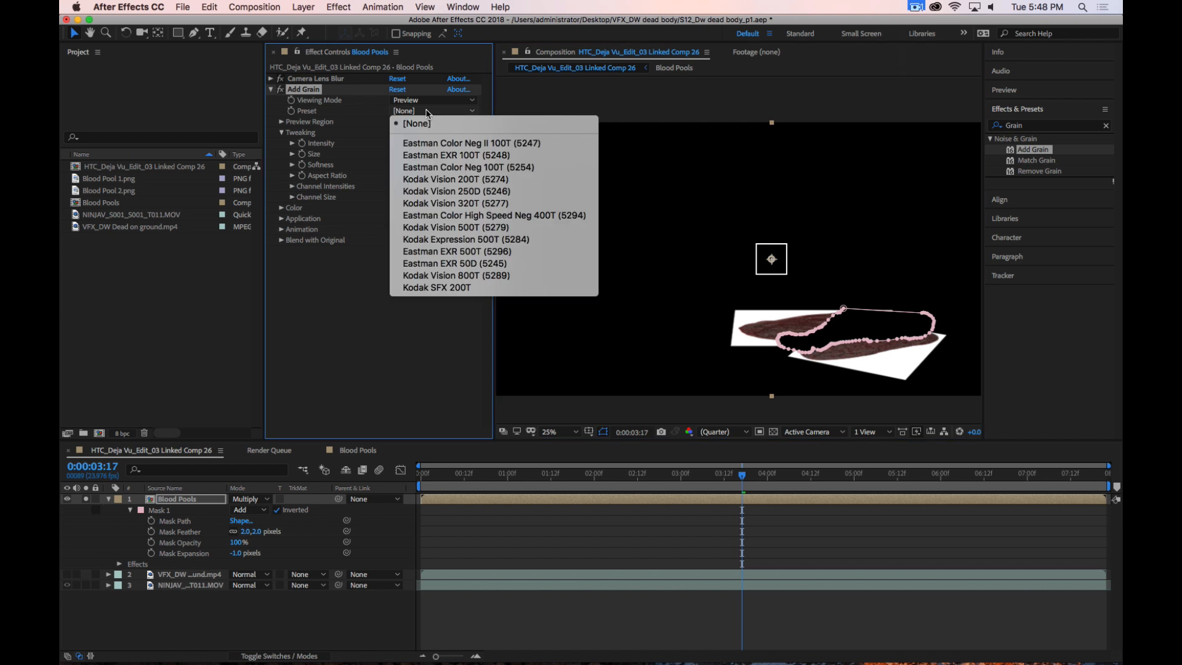
left_click(428, 111)
left_click(425, 100)
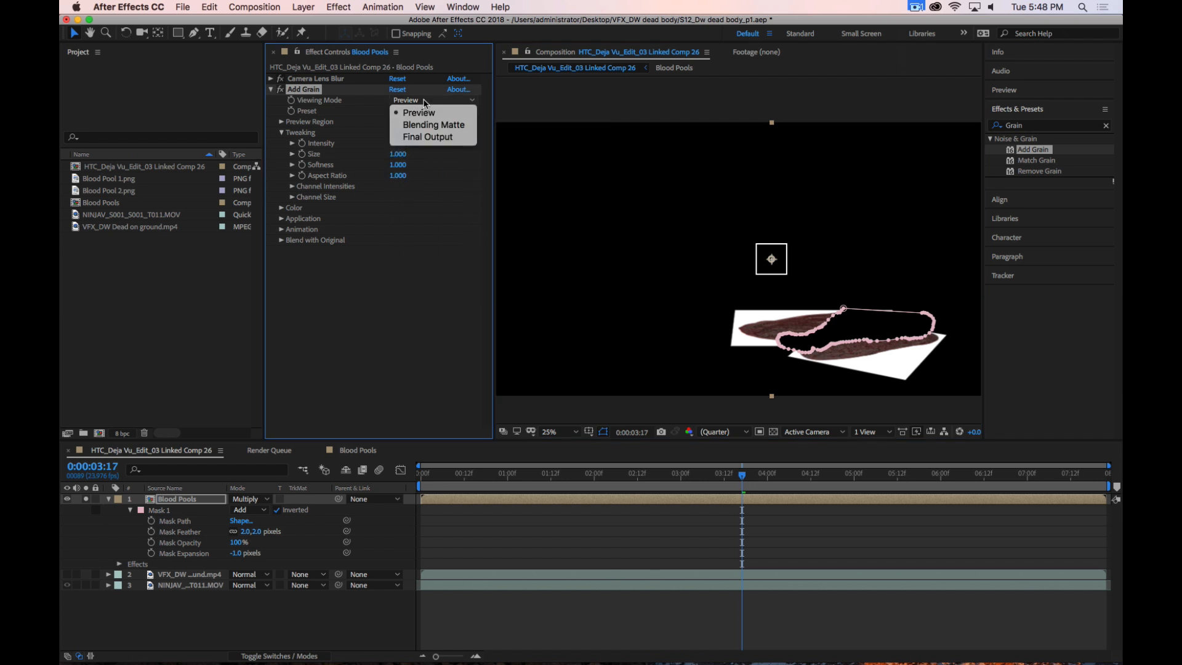
left_click(429, 137)
Examine the grain texture on the soloed blood pools close up around the foot cut-out
left_click_drag(819, 256, 740, 162)
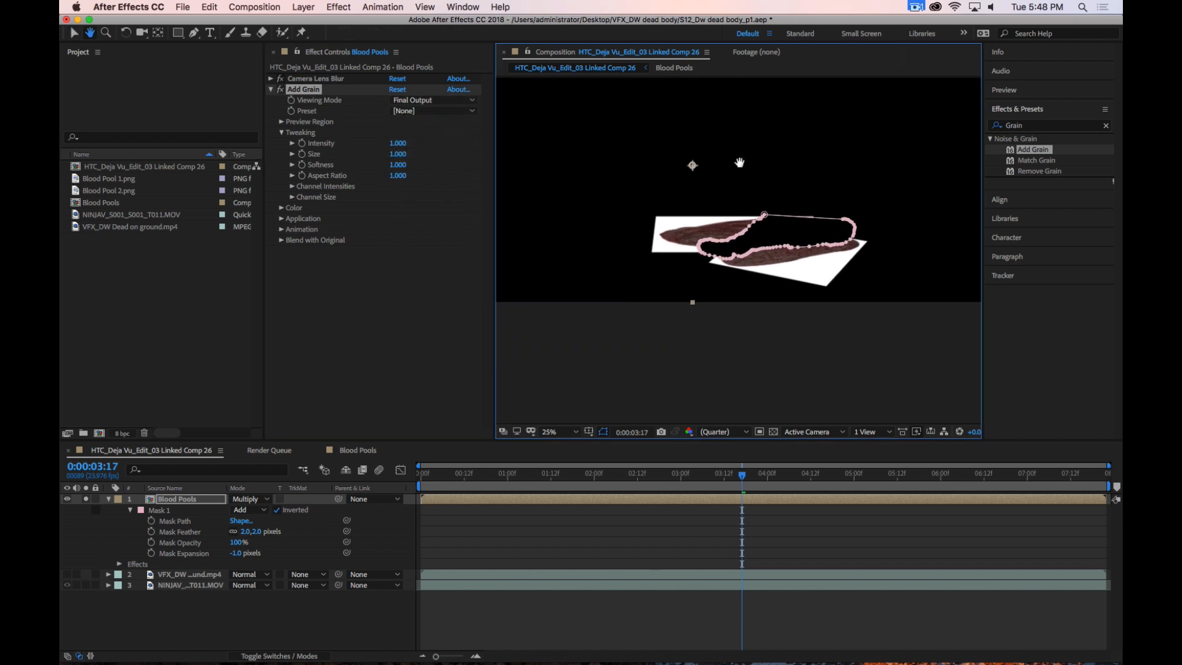
scroll(740, 163, "down", 2)
scroll(723, 222, "up", 6)
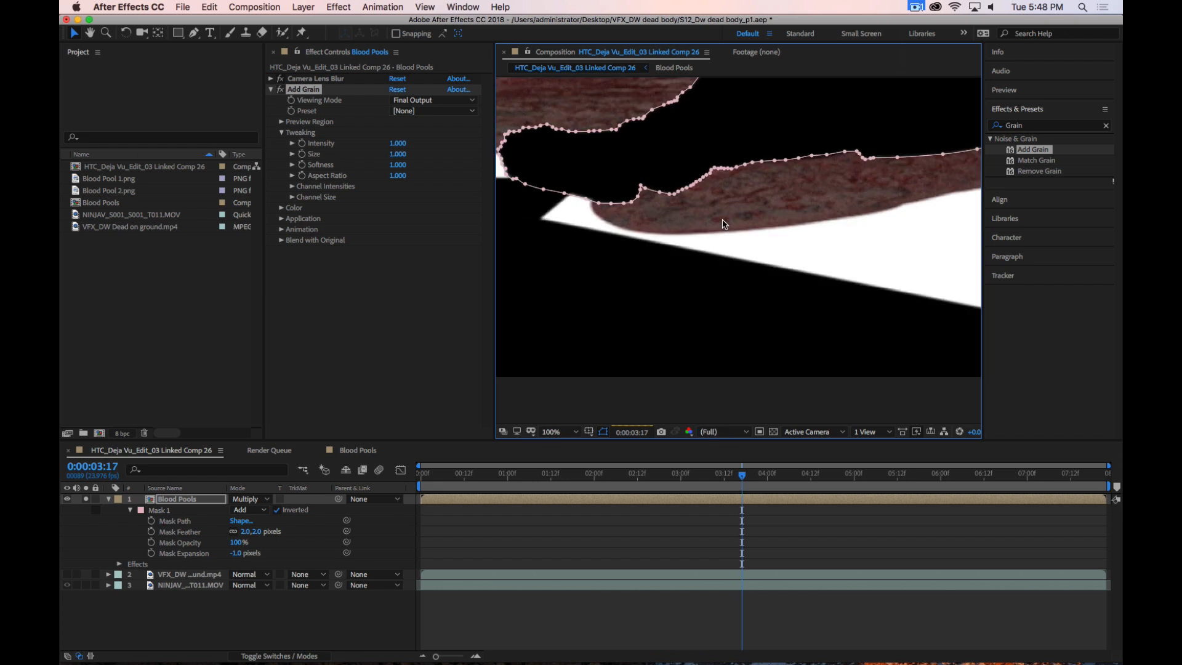
left_click_drag(772, 200, 853, 281)
scroll(655, 179, "up", 1)
left_click_drag(784, 234, 845, 253)
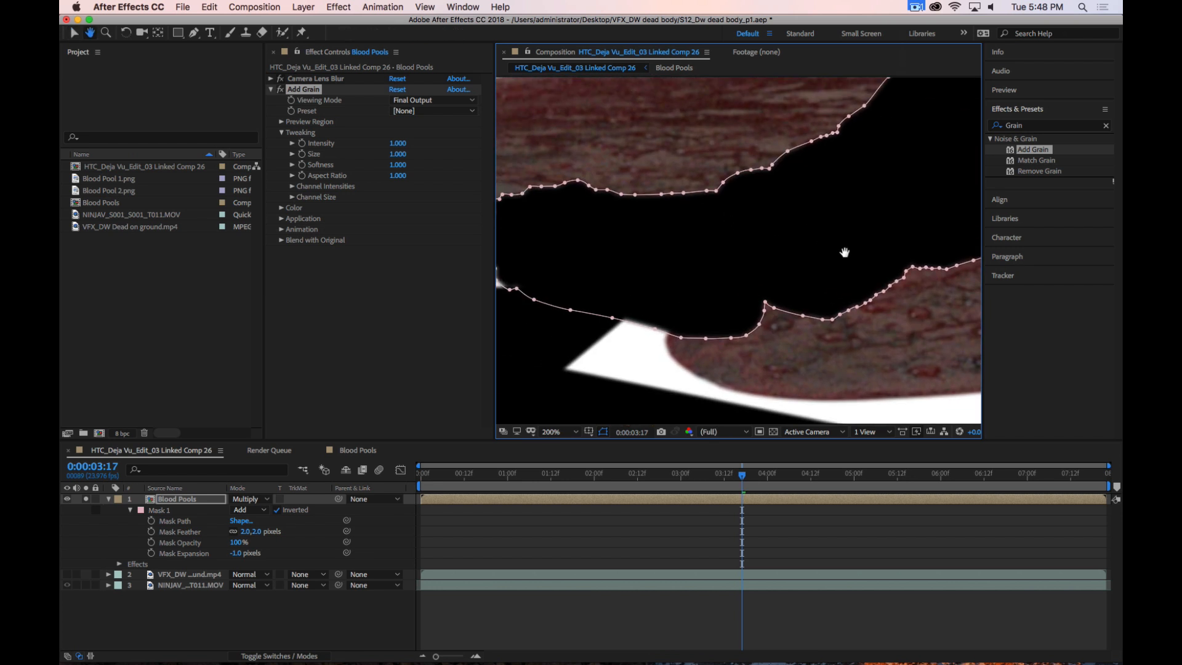
scroll(770, 222, "down", 2)
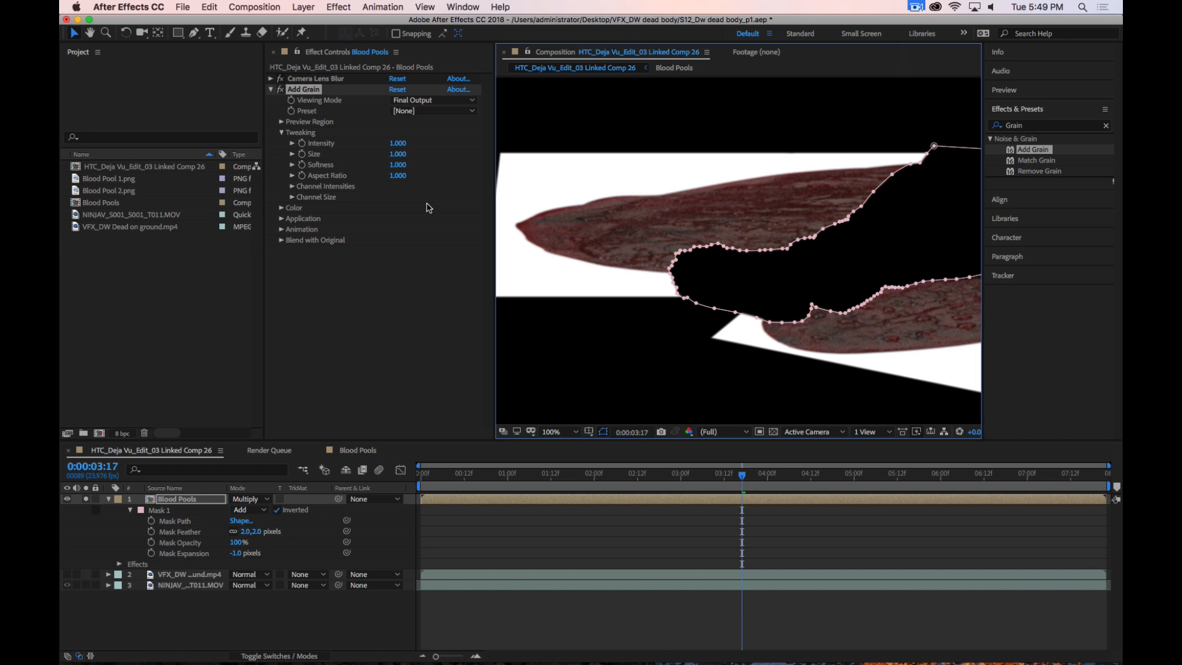
scroll(748, 243, "down", 2)
scroll(761, 243, "up", 2)
Turn off solo on the Blood Pools layer and compare the grained pool beside the bare foot with the floor
left_click(86, 500)
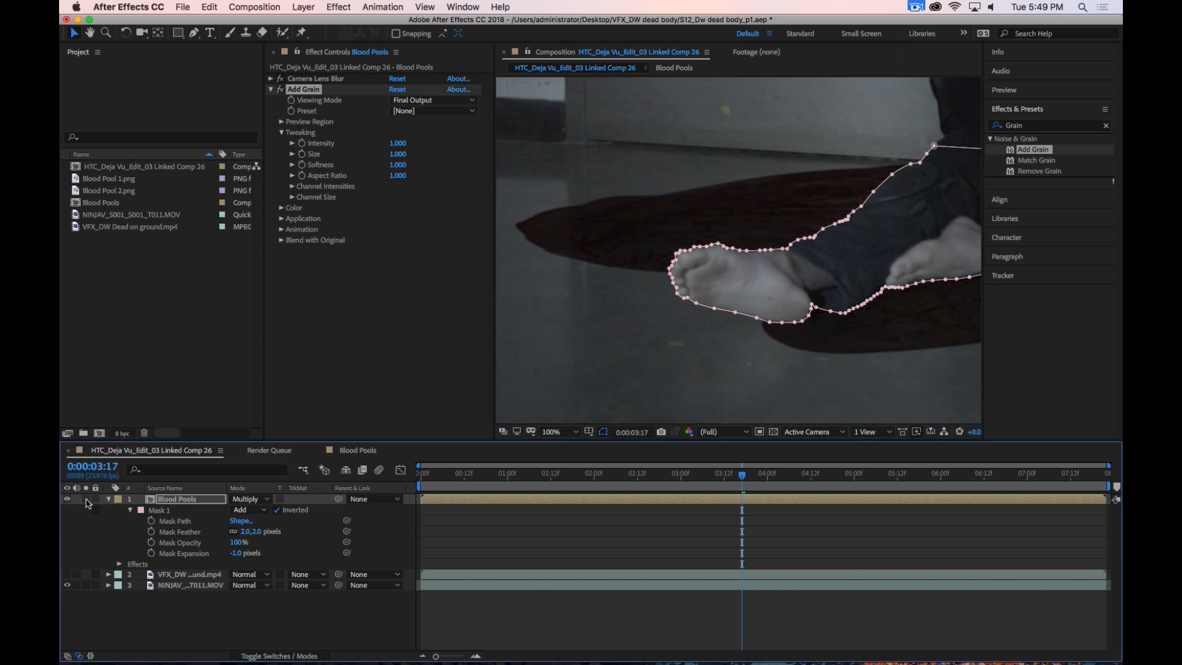
scroll(634, 203, "up", 2)
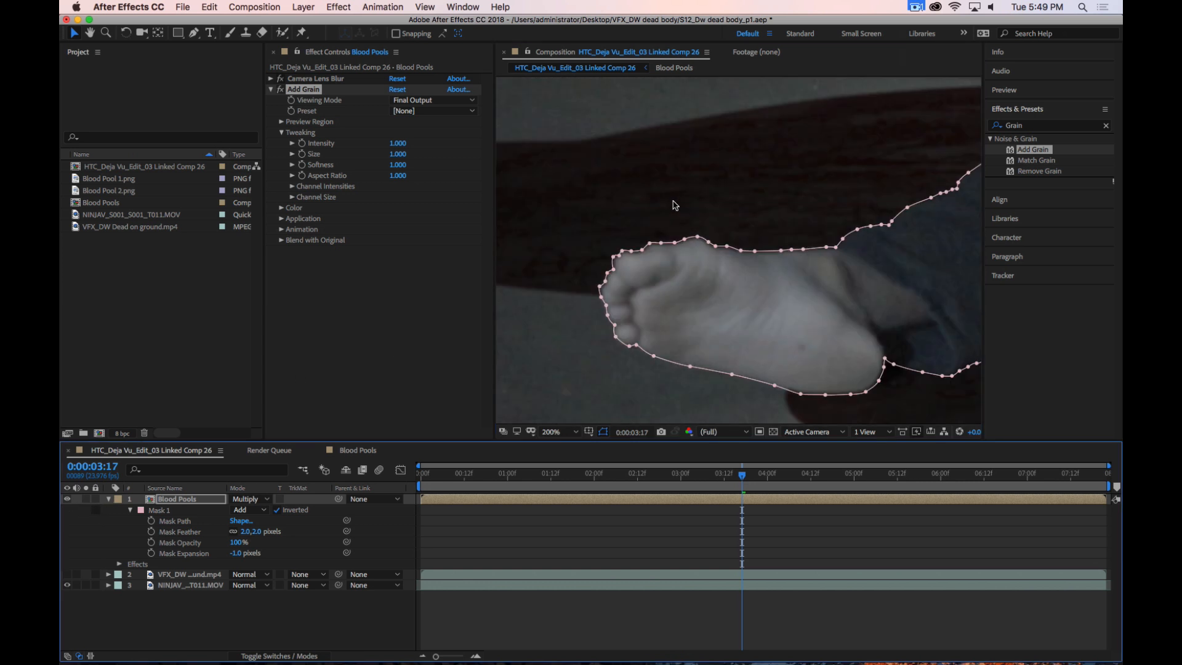
key("h")
left_click_drag(673, 204, 818, 235)
key("v")
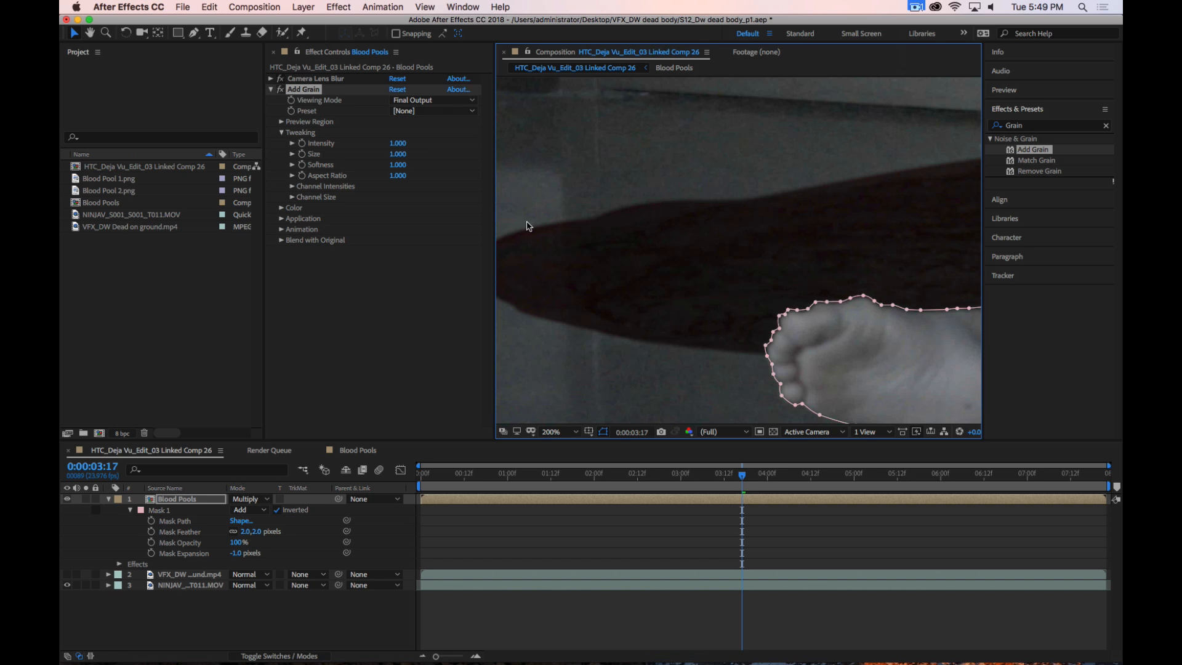
Set the Camera Lens Blur's blur radius to 1 on the Blood Pools layer
left_click(271, 78)
left_click(395, 90)
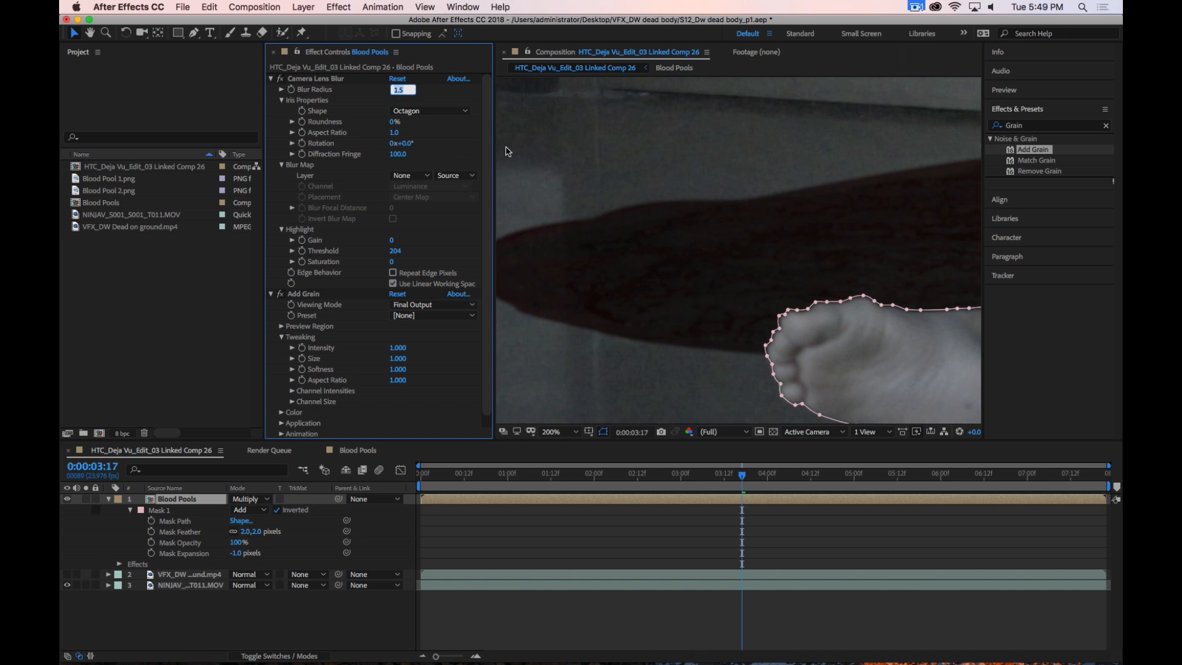
type("1")
key("Return")
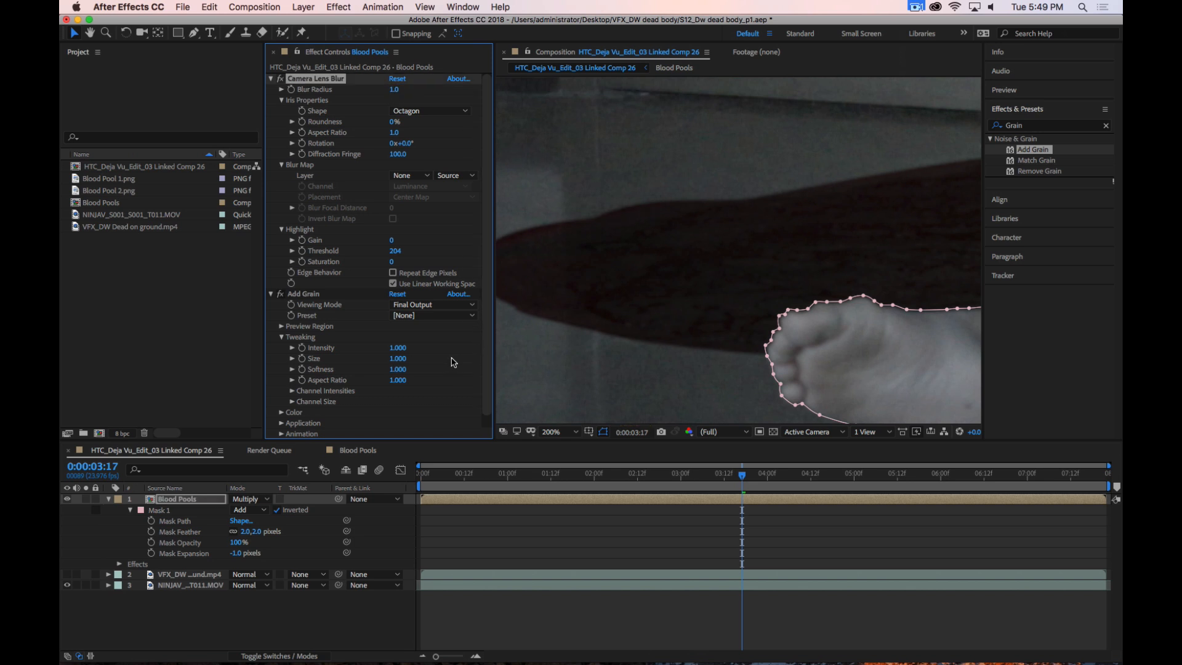
Set the Add Grain effect's intensity to 2
left_click(398, 347)
type("2")
key("Return")
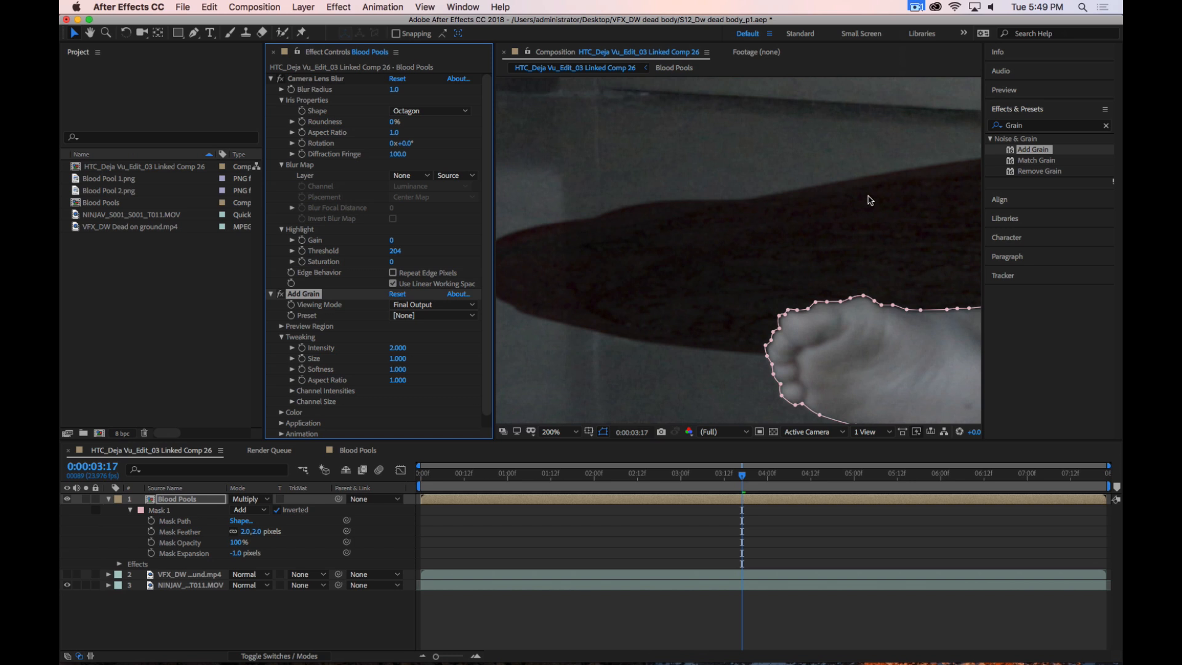
Inspect the grained blood pools along the legs and around both feet, close up and at wider magnification
left_click_drag(867, 285, 581, 242)
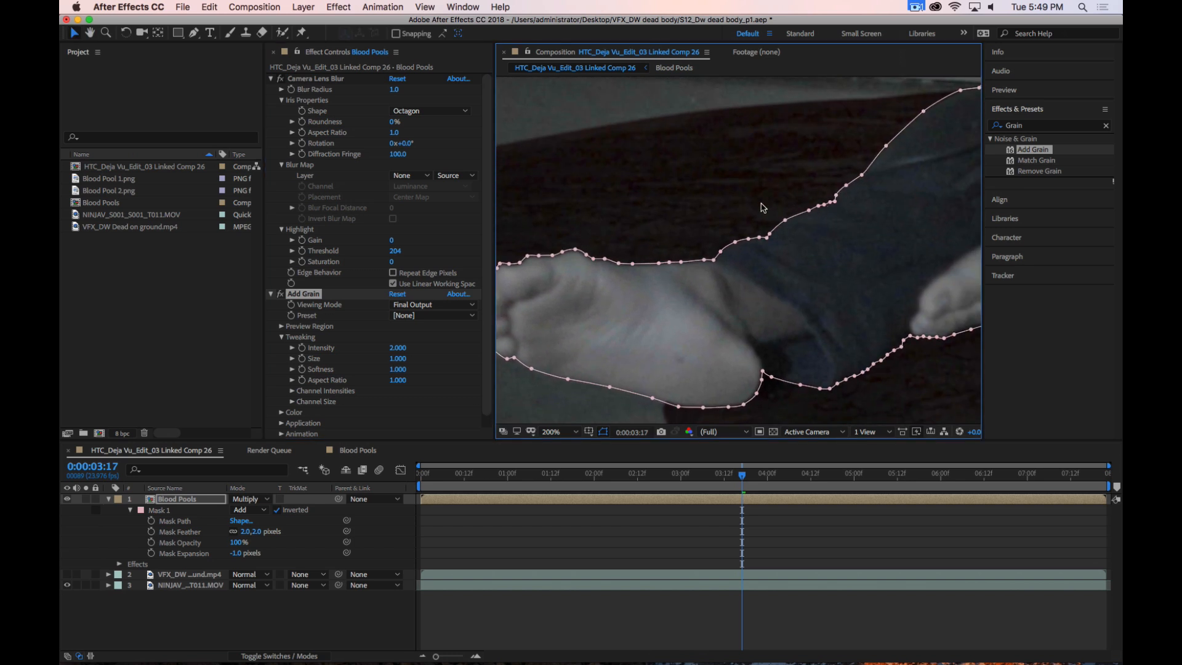
key("comma")
key("comma")
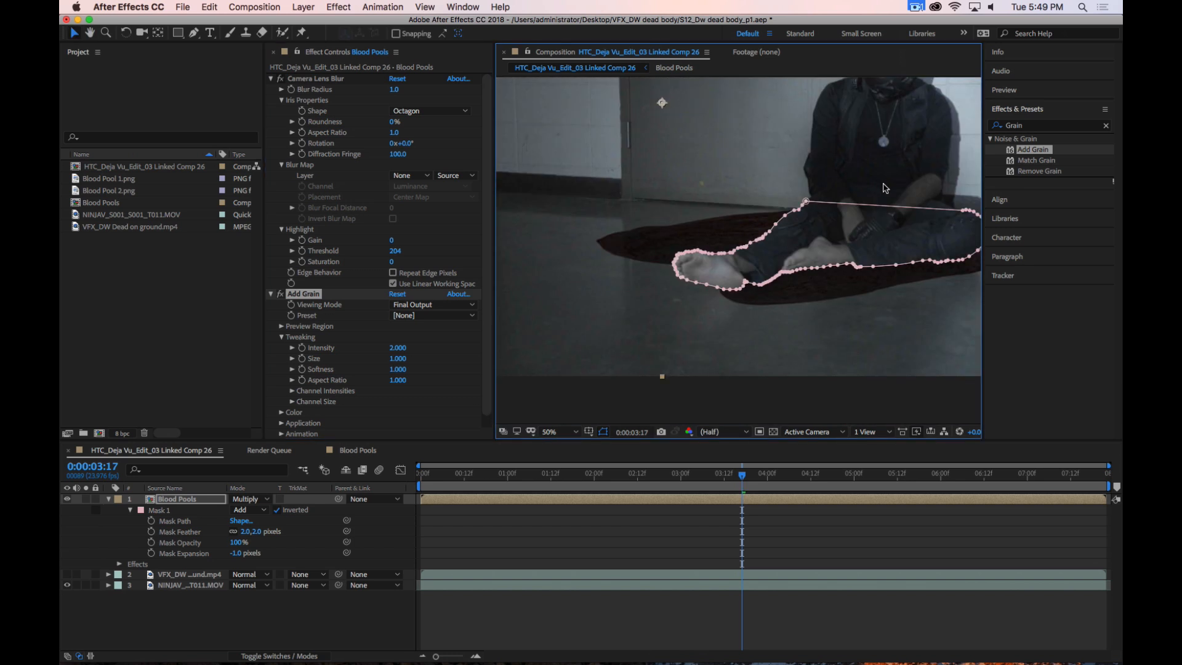
key("period")
left_click_drag(882, 194, 758, 108)
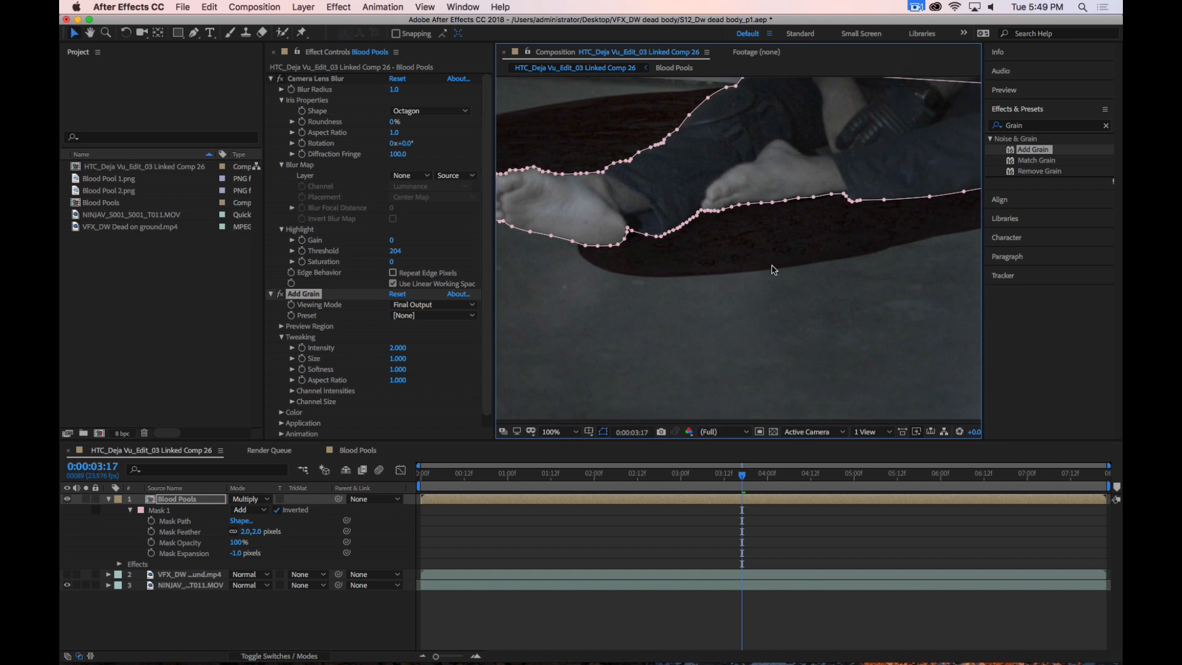
key("comma")
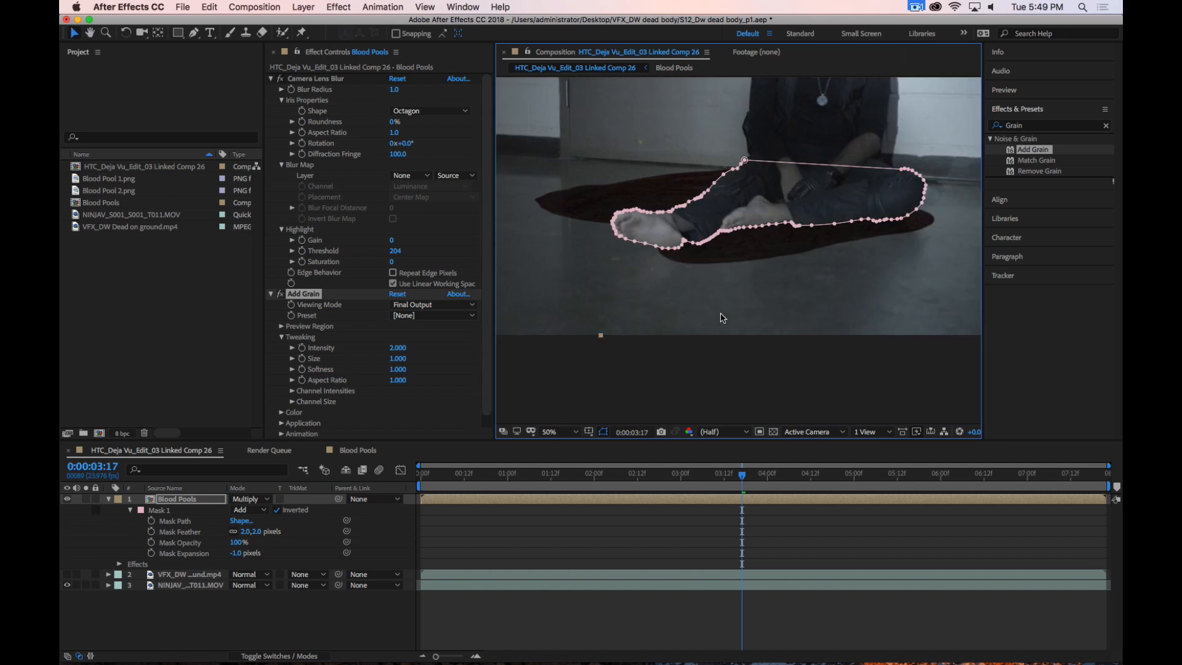
Deselect the Blood Pools layer, collapse its mask properties, and view the composite without the mask outline
left_click(307, 621)
left_click(108, 499)
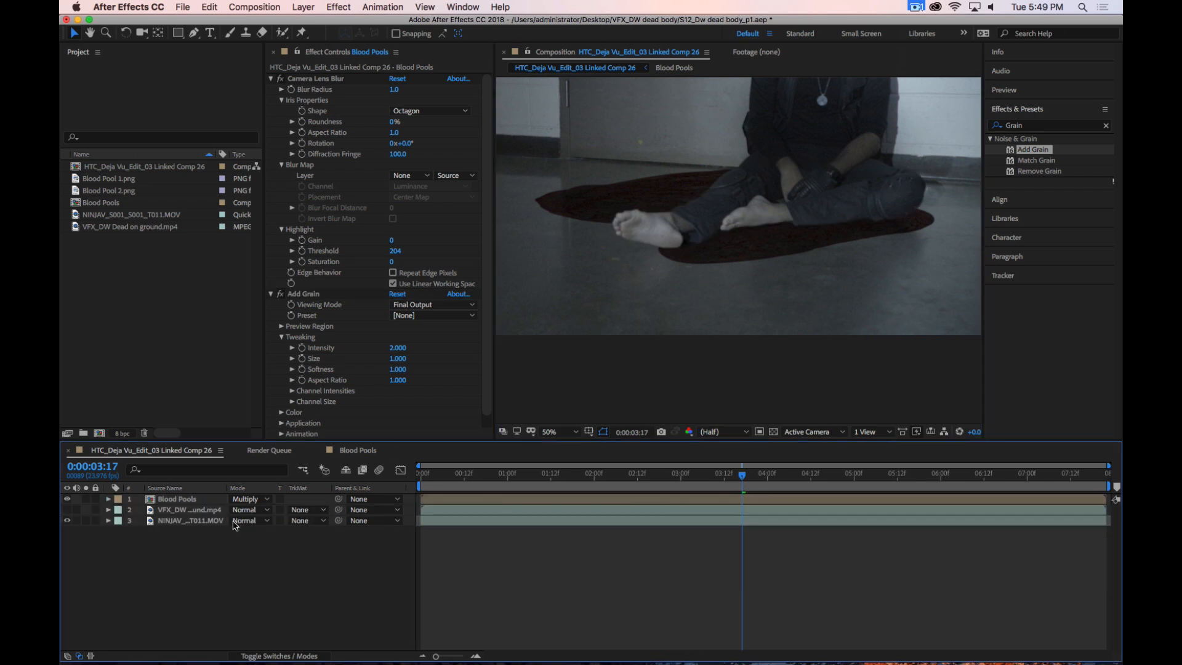
key("comma")
key("comma")
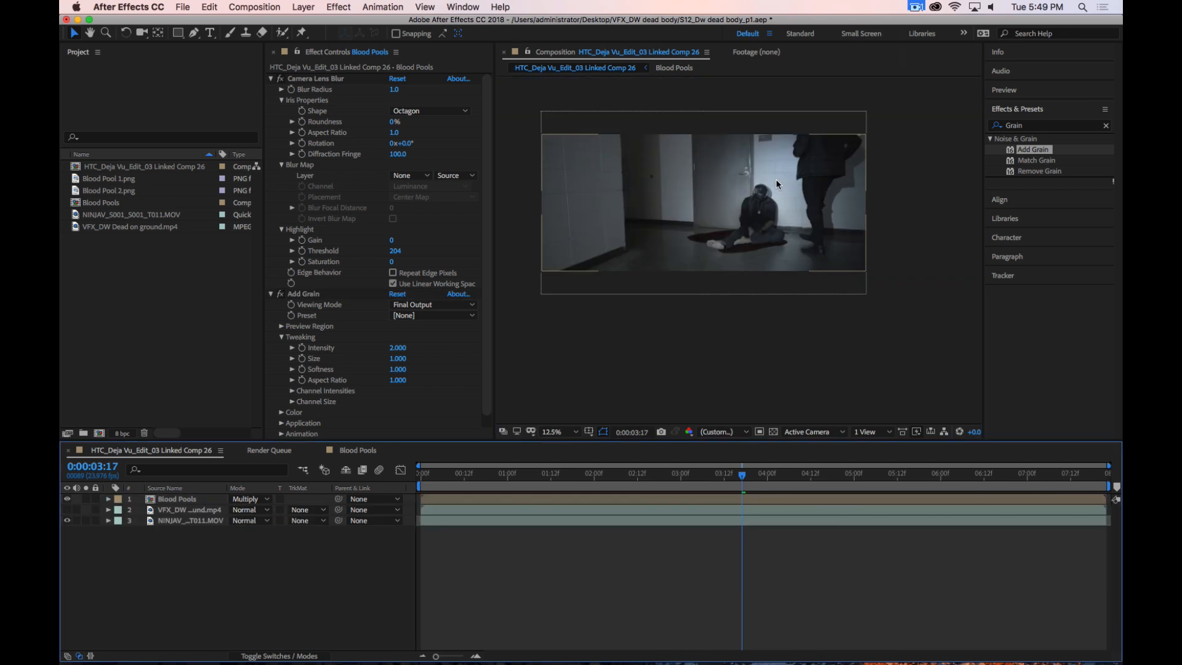
left_click_drag(776, 179, 832, 216)
key("period")
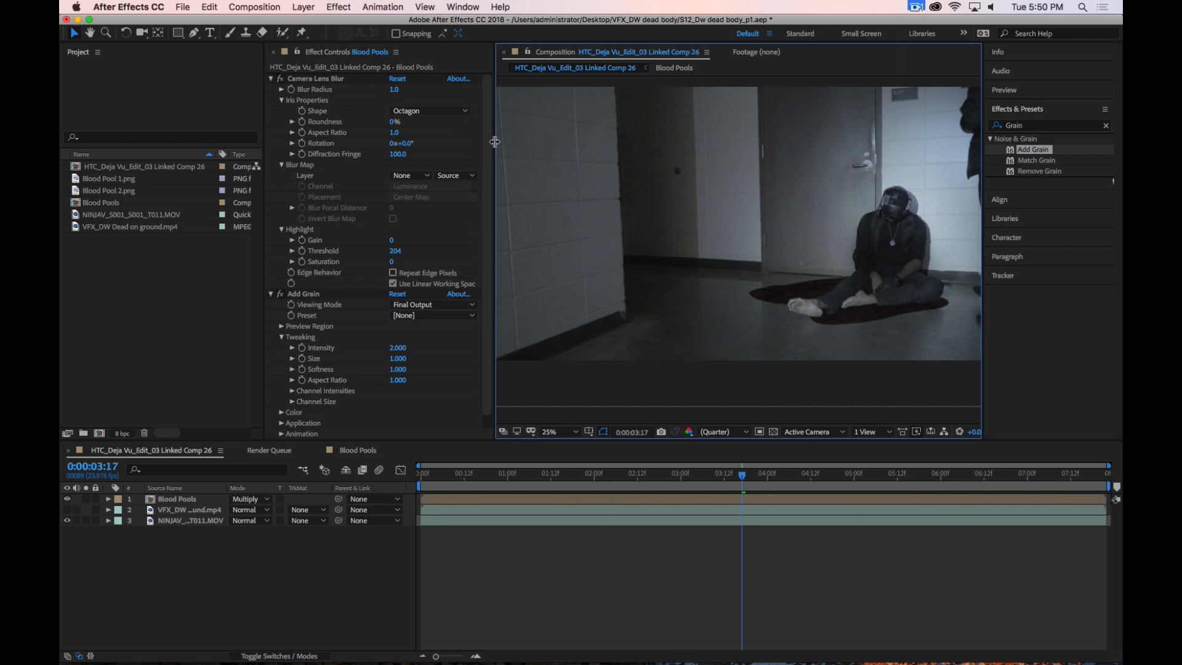
Hide the Project panel to enlarge the composition viewer and centre the full frame in it
mouse_move(493, 141)
left_mouse_down()
mouse_move(399, 141)
mouse_move(493, 143)
left_mouse_up()
left_click_drag(493, 180, 509, 181)
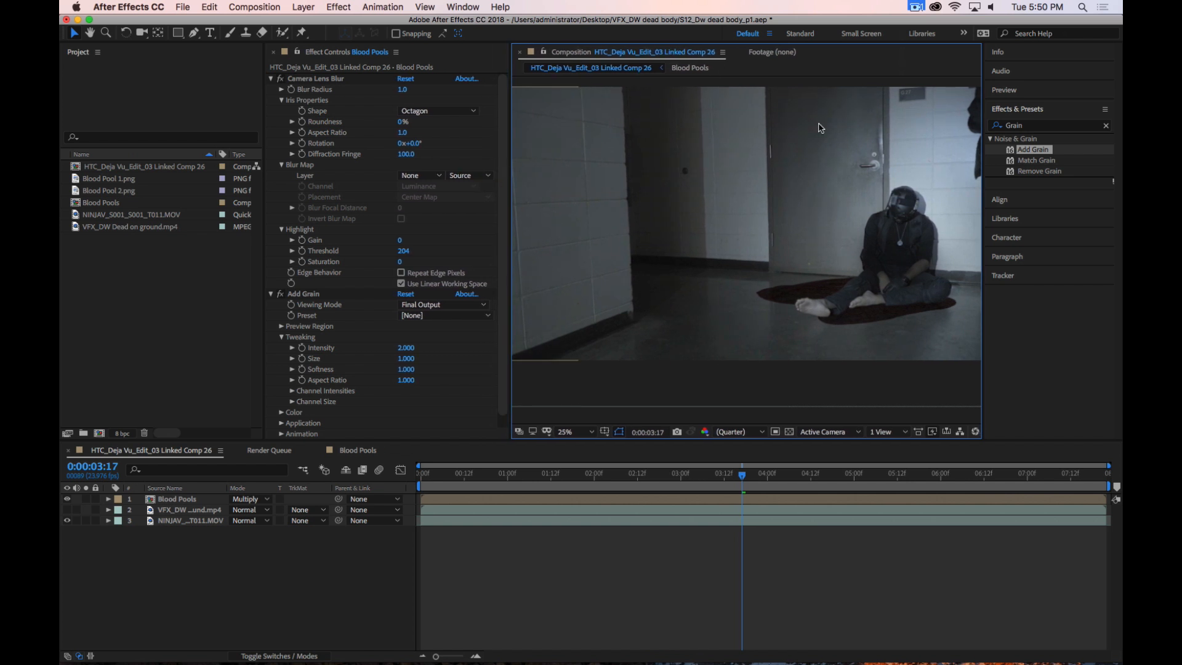
key("space")
left_click_drag(809, 215, 779, 225)
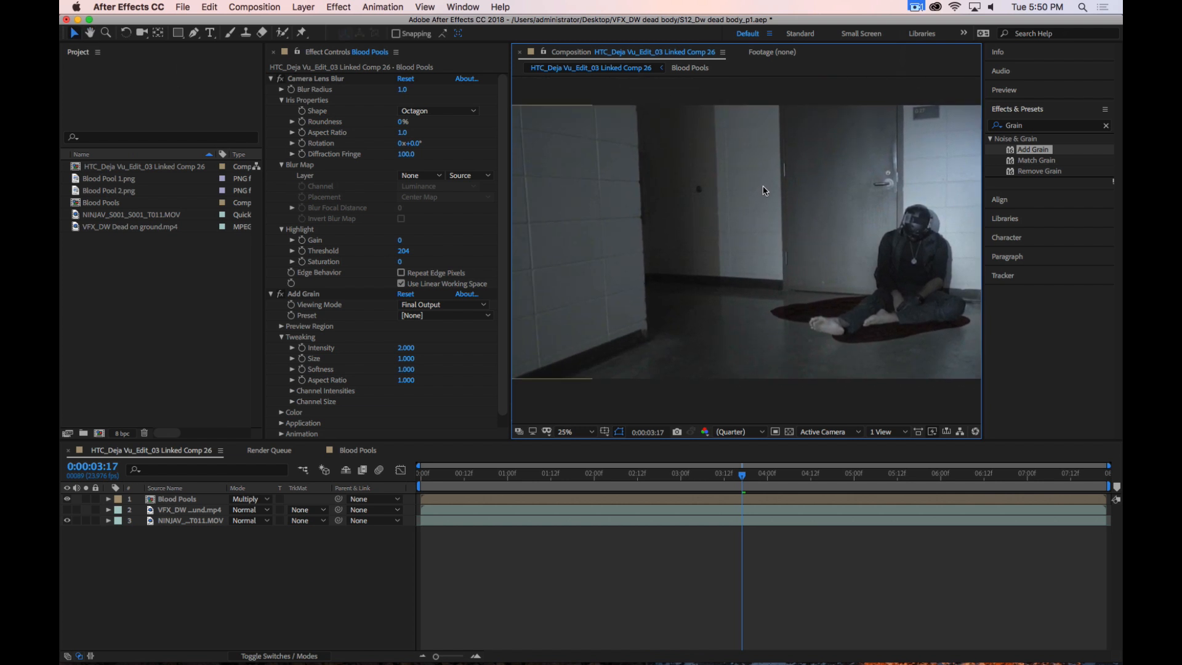
key("super+0")
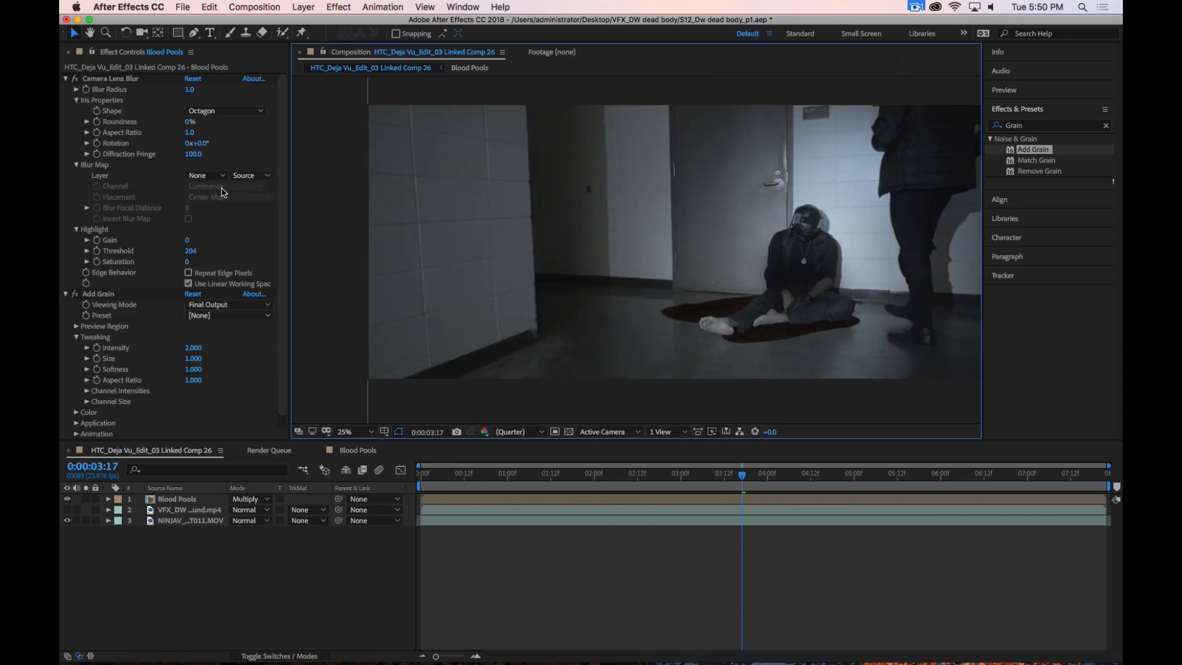
key("super+0")
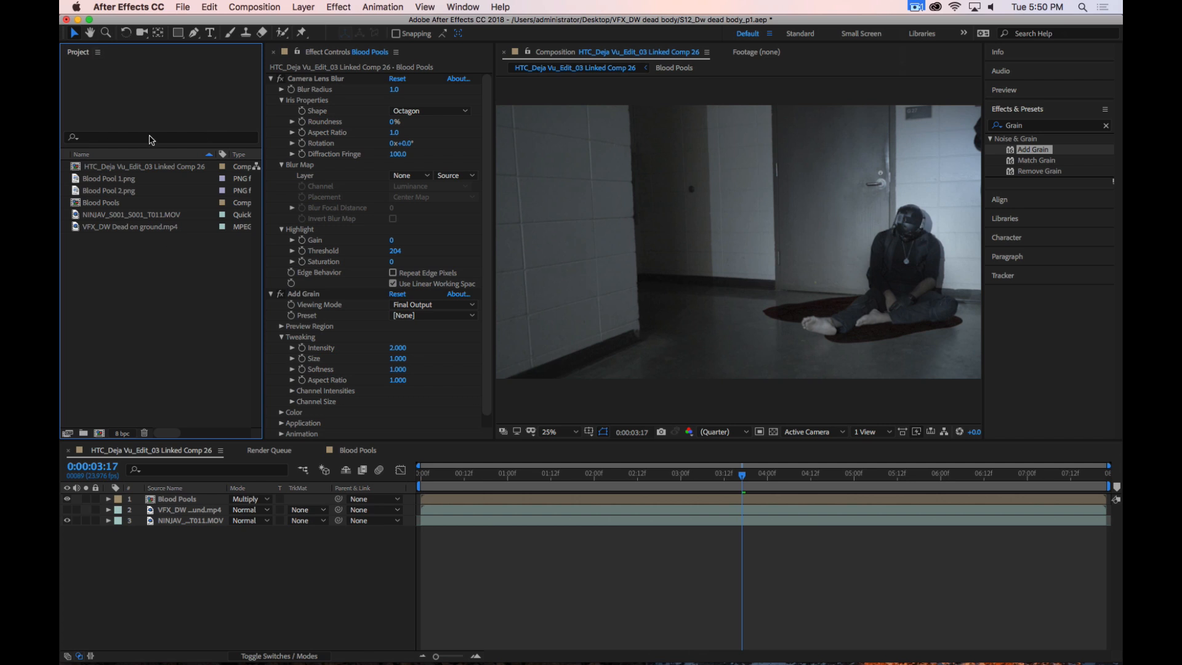
key("super+0")
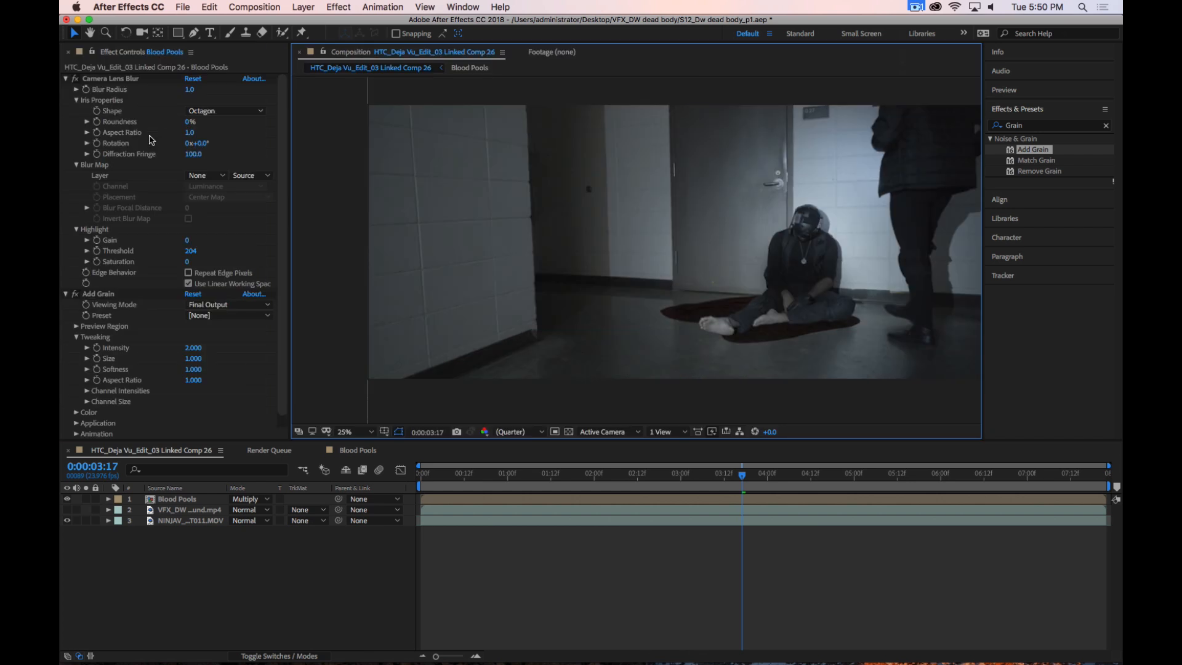
key("h")
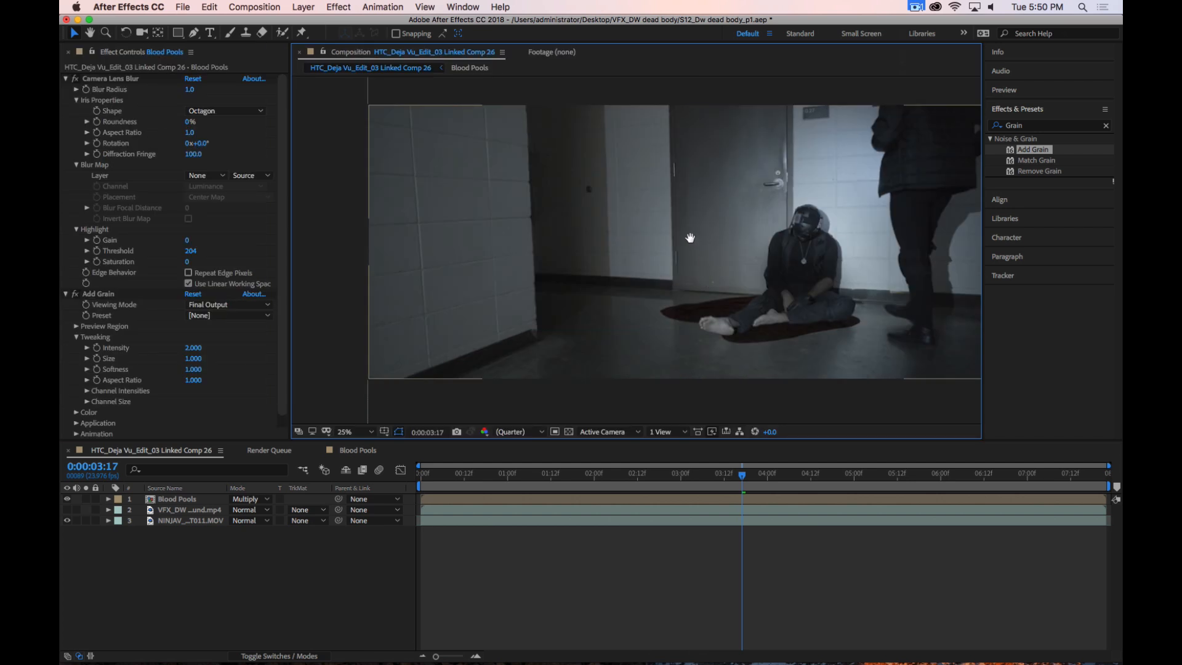
left_click_drag(690, 245, 645, 240)
key("v")
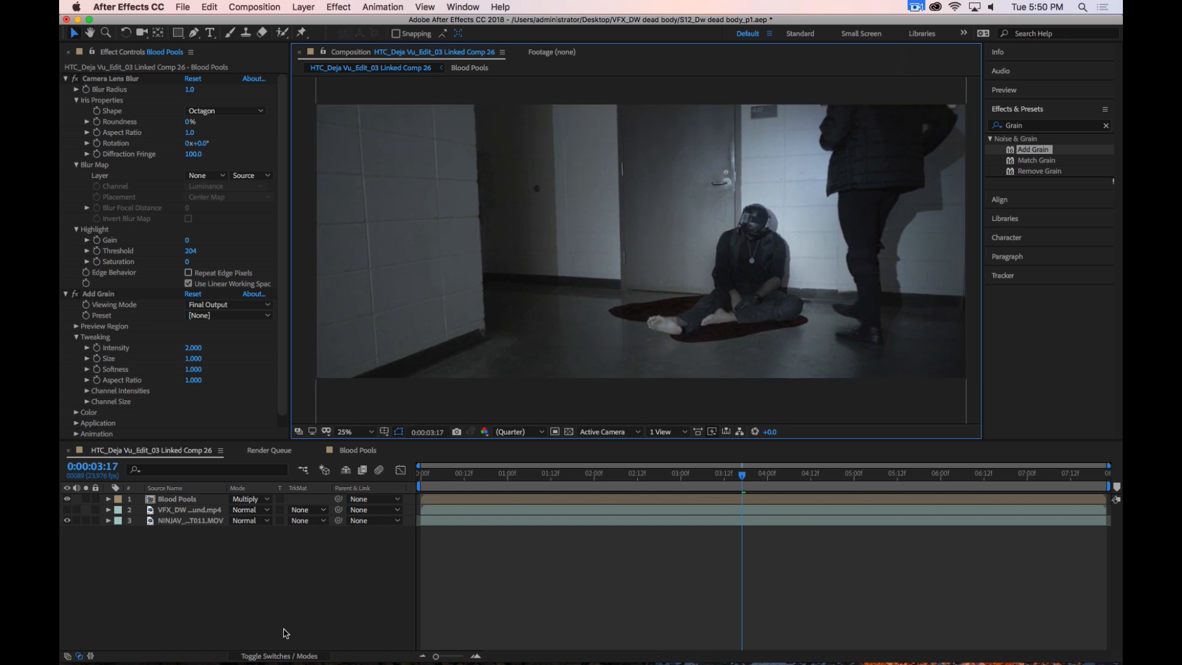
Collapse the Camera Lens Blur and Add Grain settings of the Blood Pools layer
left_click(285, 607)
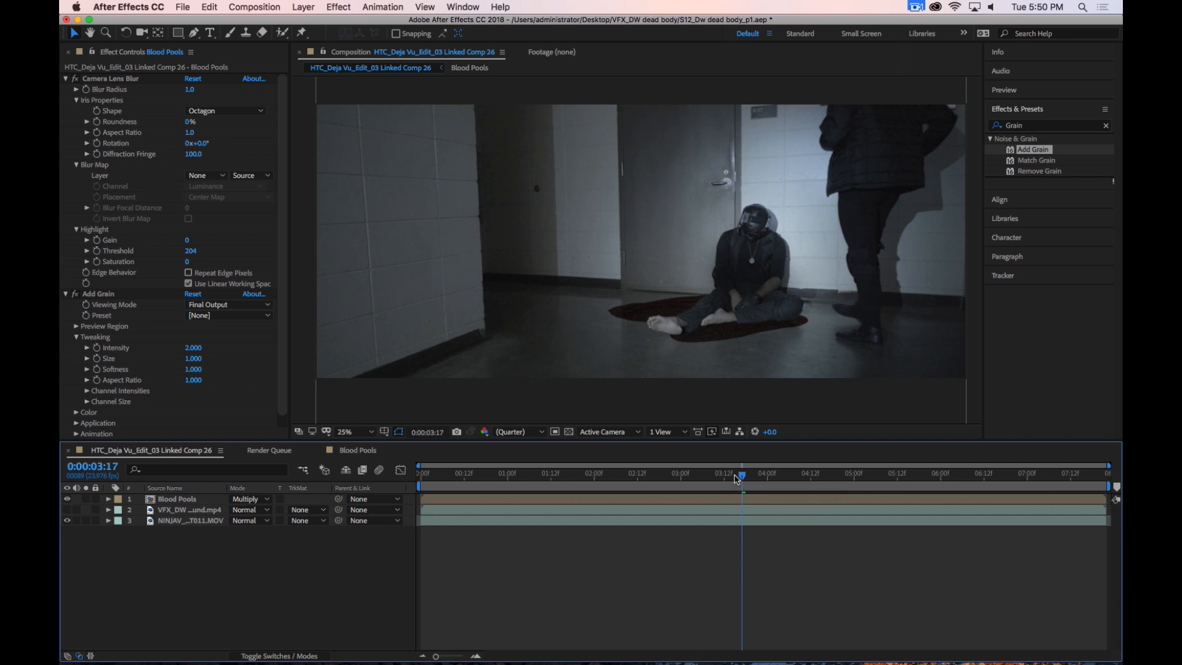
left_click(68, 84)
left_click(65, 79)
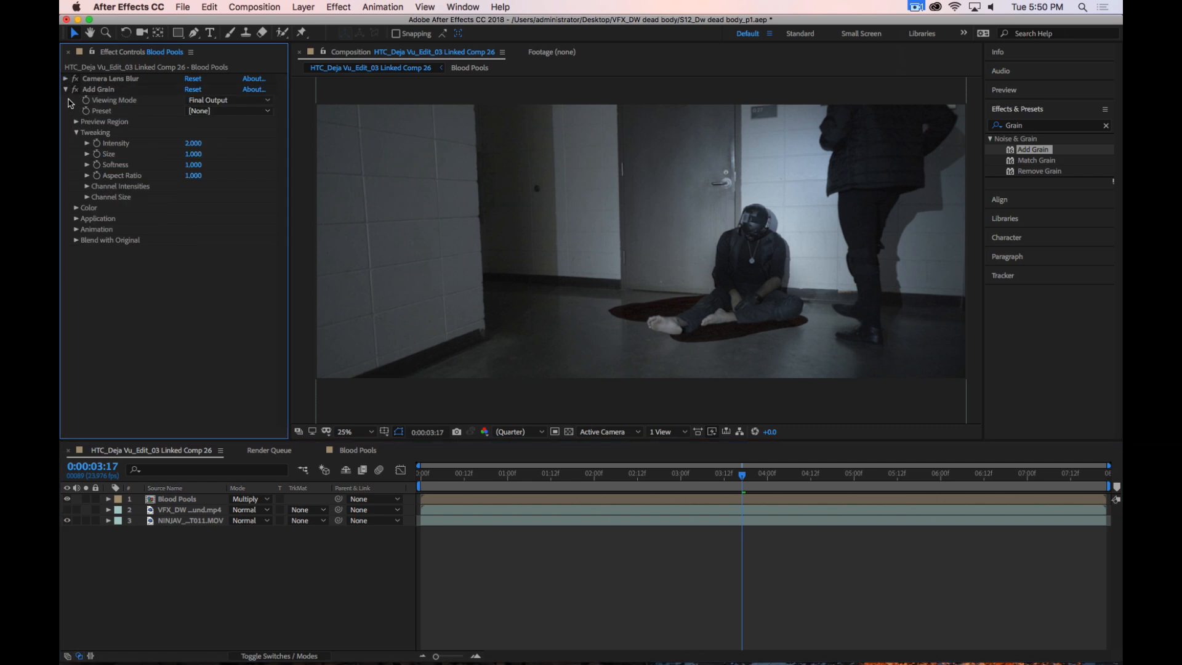
left_click(65, 90)
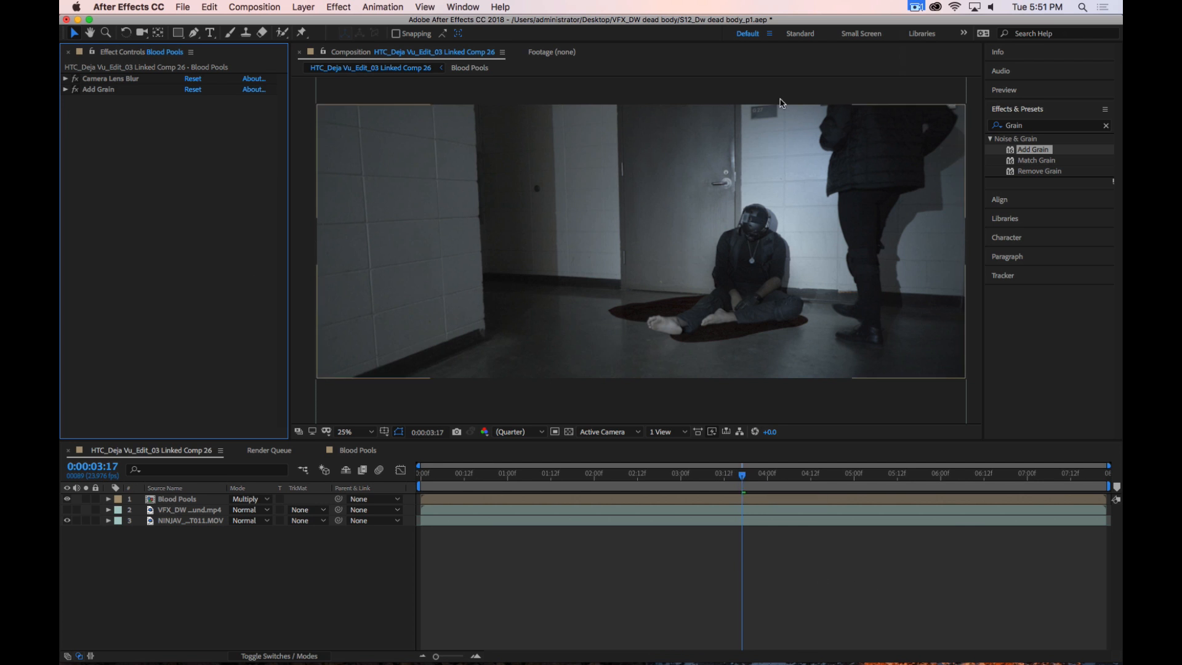
left_click(917, 8)
left_click(929, 48)
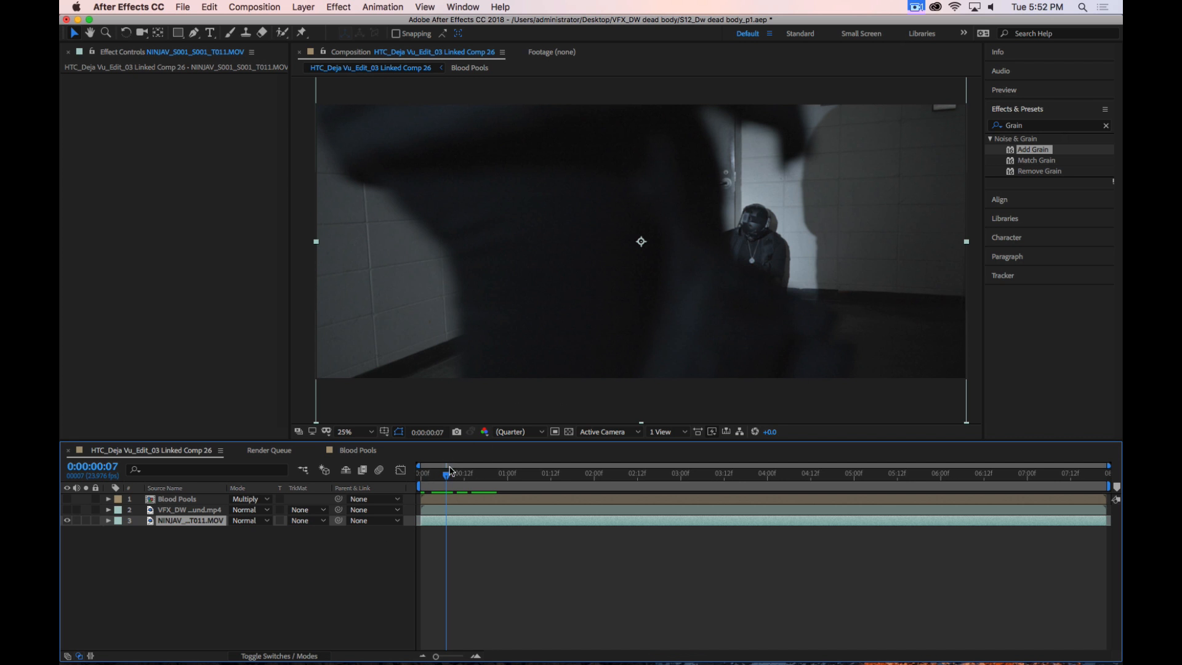
Go to the first frame of the composition and make the Blood Pools layer visible
left_click_drag(448, 472, 420, 474)
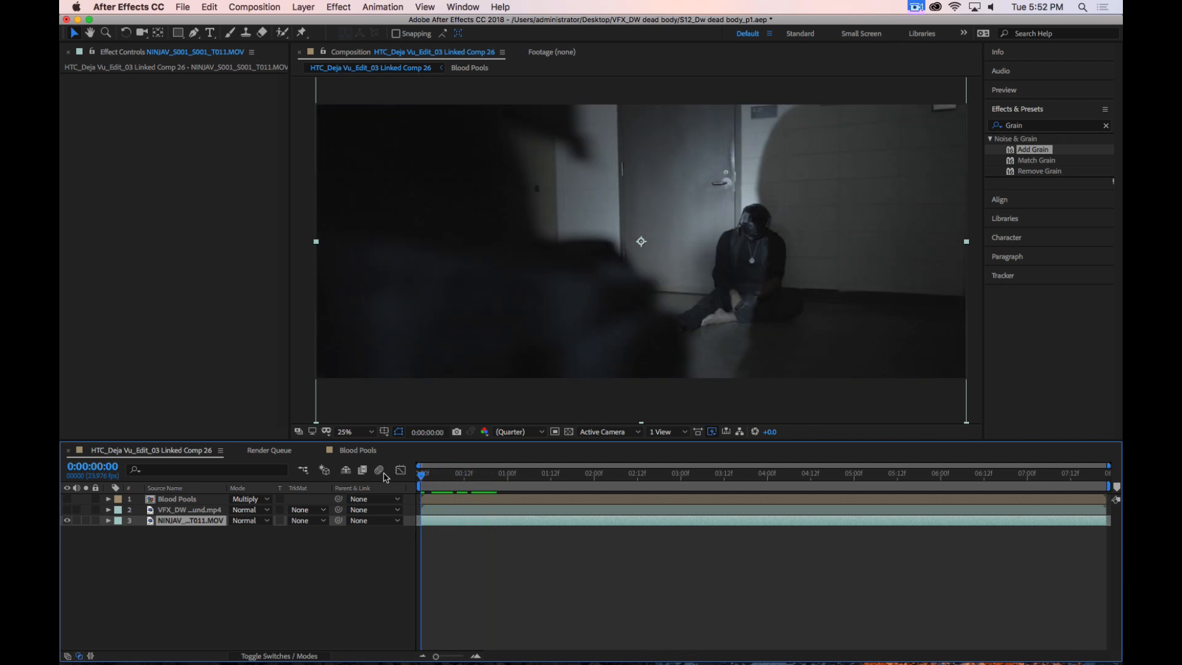
left_click(68, 499)
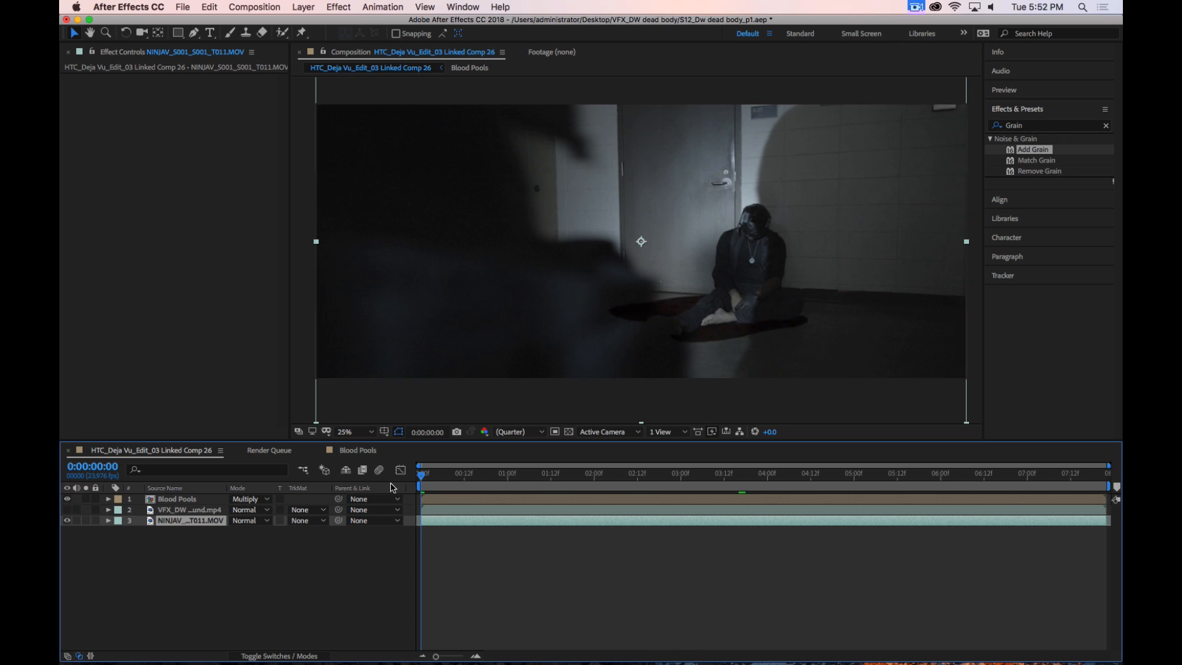
Scrub through the first second and a half to examine how the foreground figure crosses the blood pools
left_click_drag(428, 475, 469, 480)
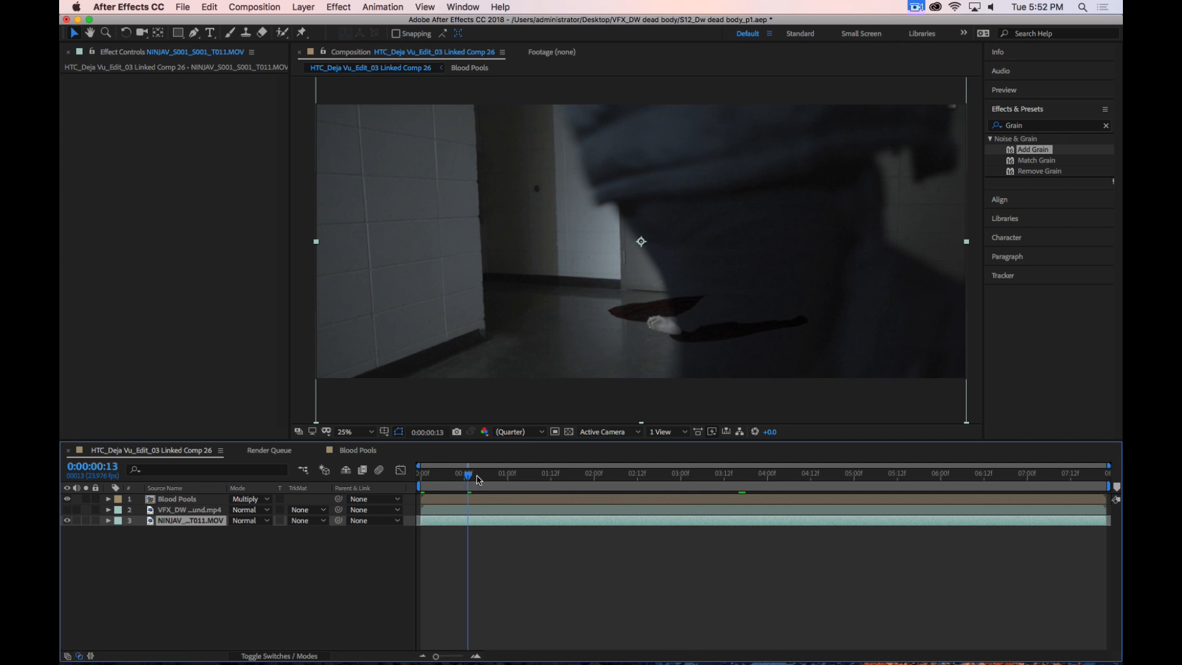
left_click_drag(468, 478, 552, 481)
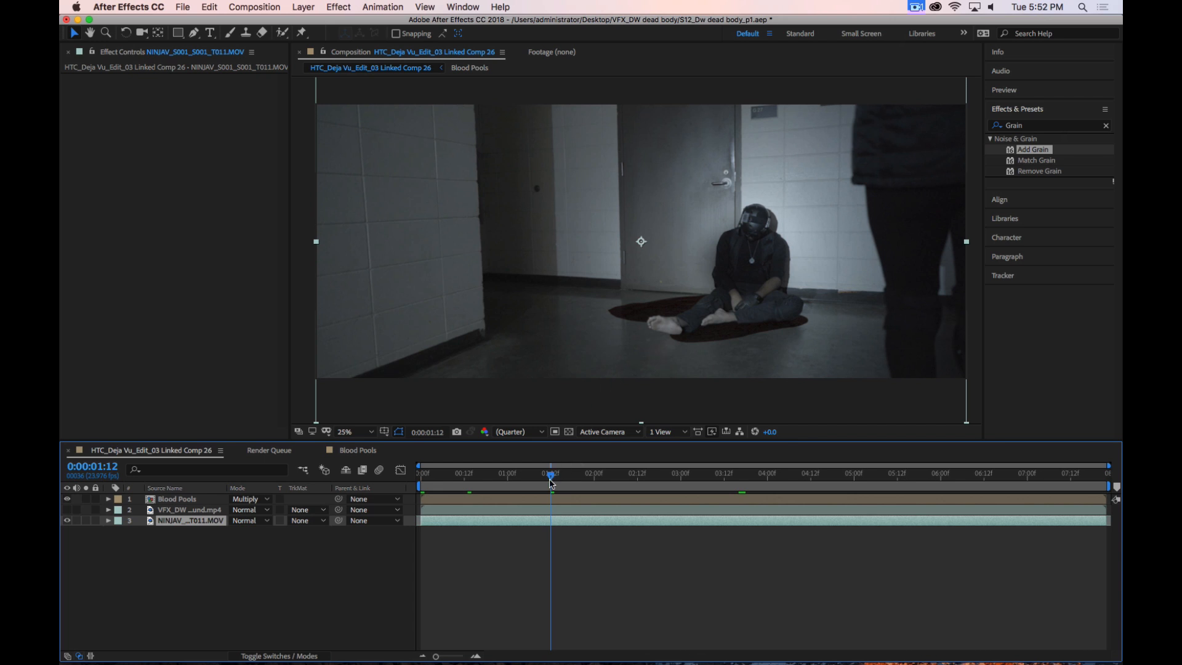
left_click_drag(551, 481, 457, 484)
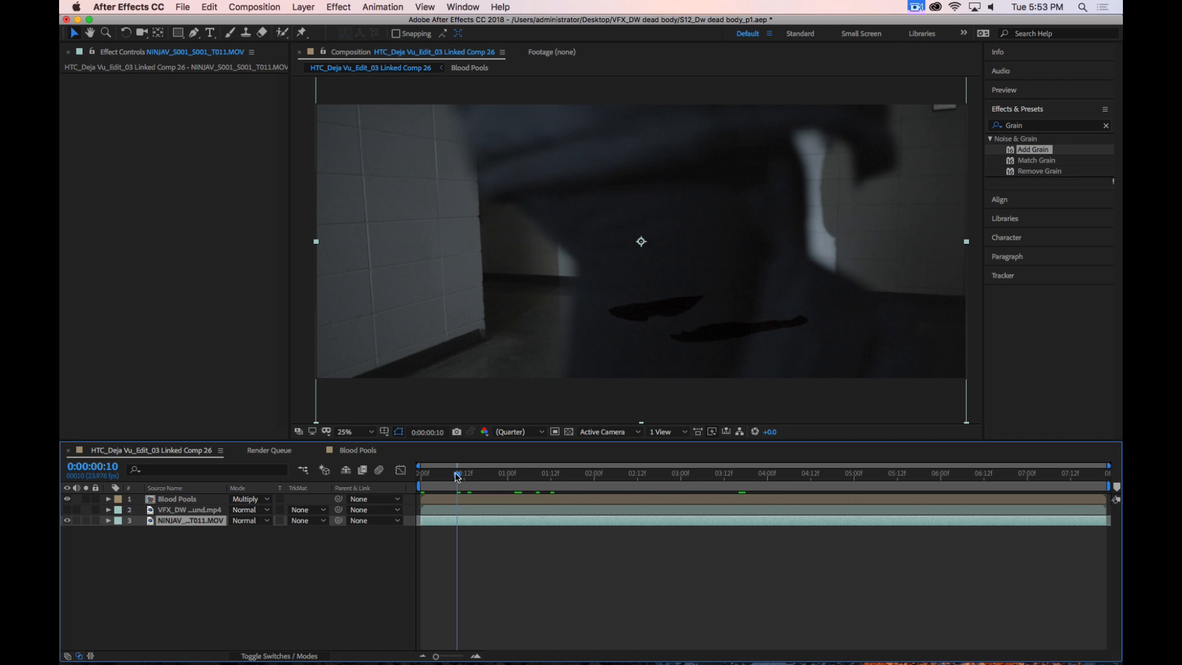
left_click_drag(456, 477, 436, 479)
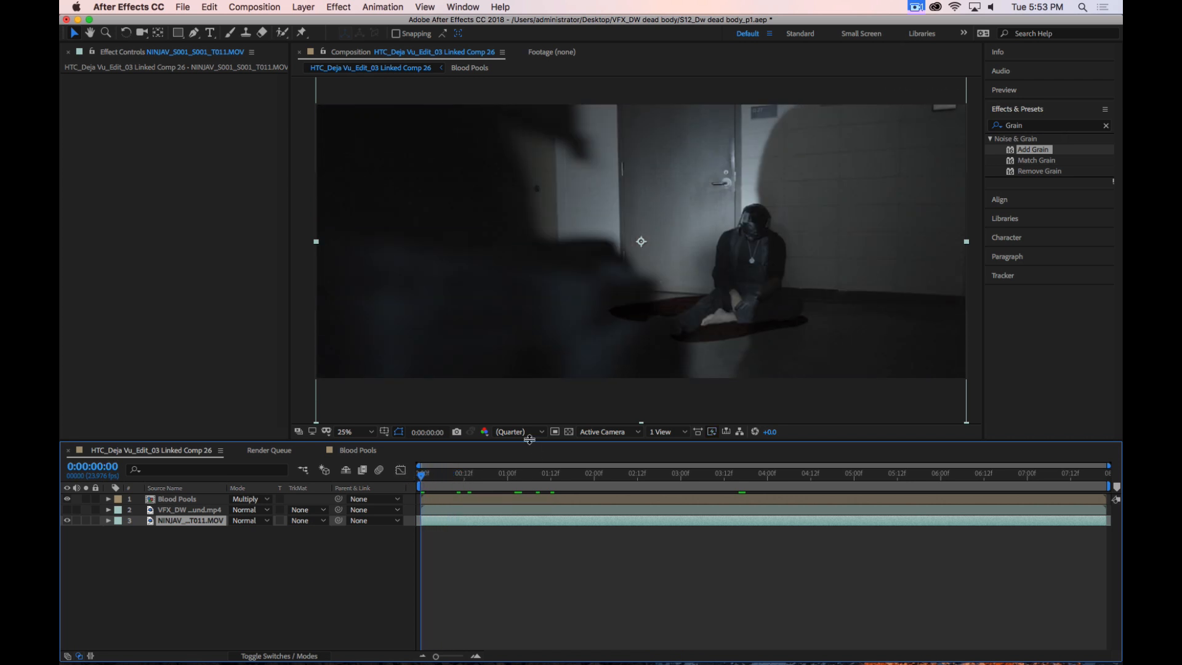
left_click_drag(425, 475, 439, 475)
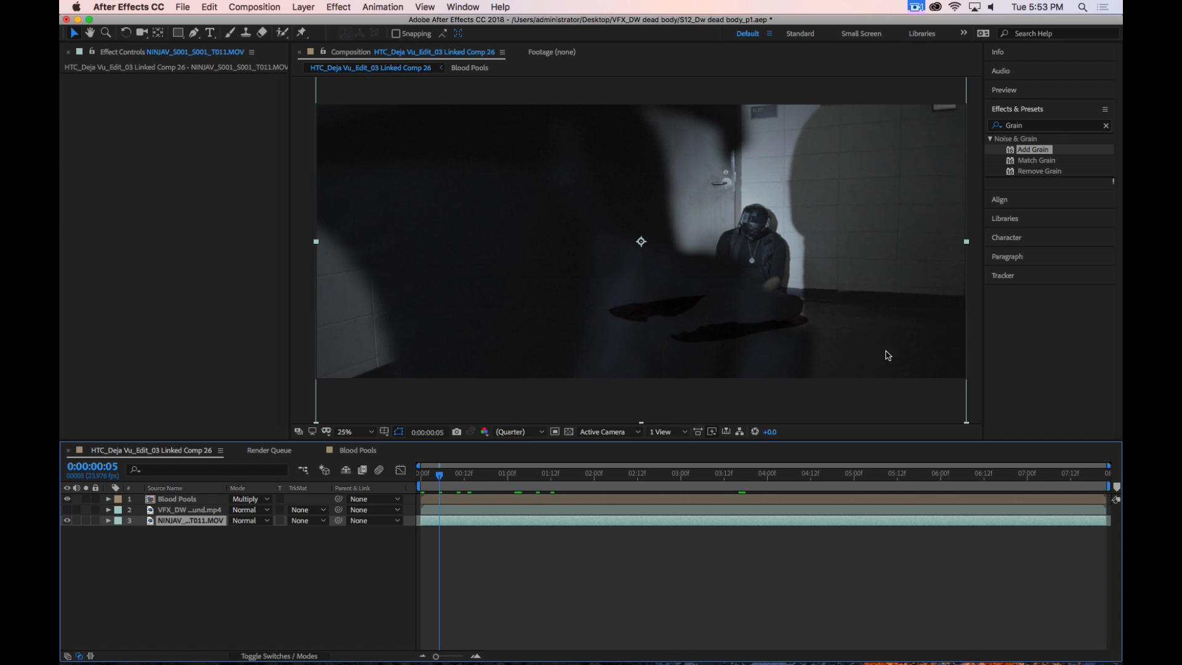
left_click(444, 476)
left_click_drag(446, 478, 409, 484)
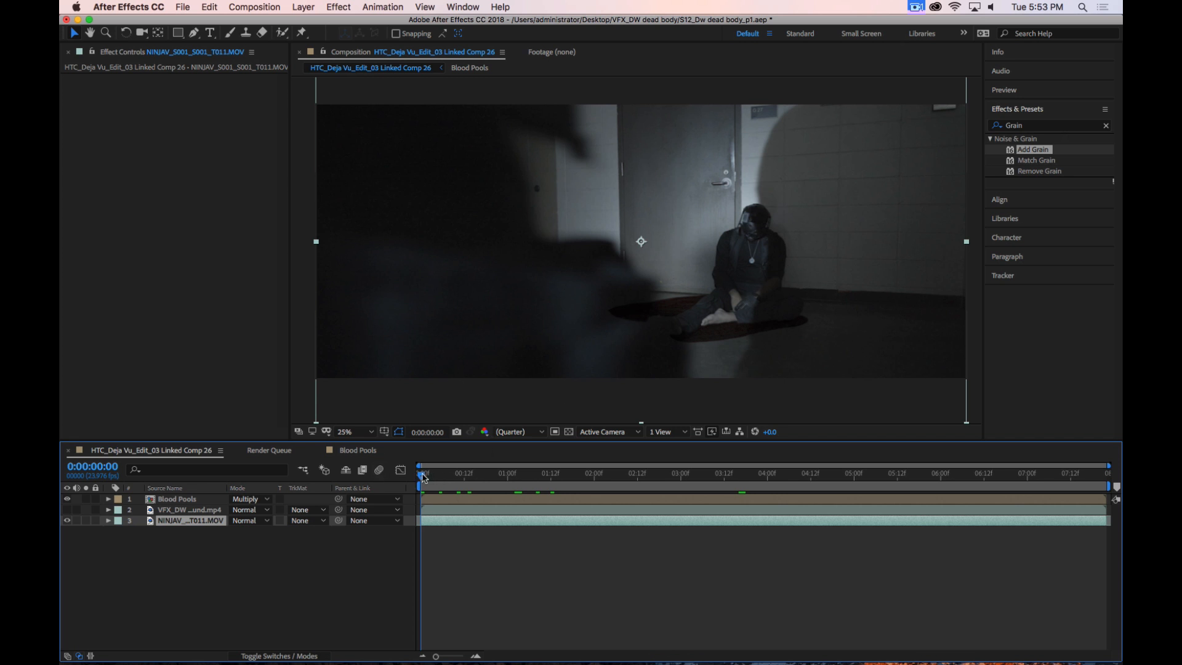
left_click_drag(426, 479, 452, 479)
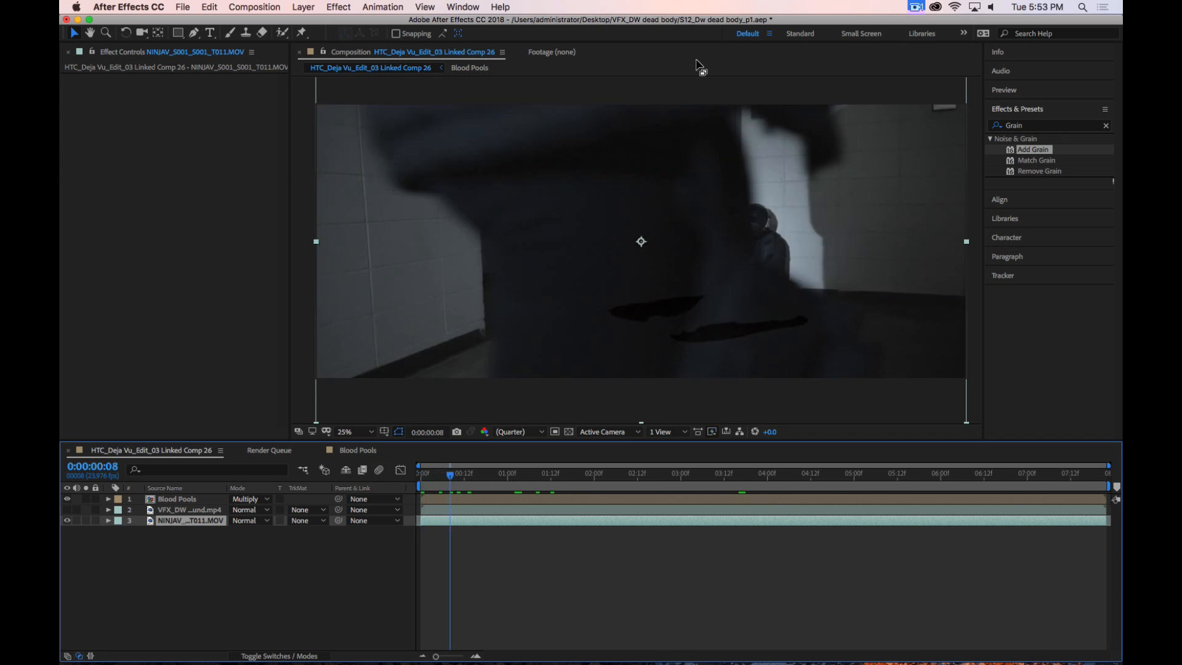
Duplicate the NINJAV_S001_S001_T011.MOV footage layer and place the copy above the Blood Pools layer
left_click(194, 545)
left_click(185, 522)
key("super+d")
left_click_drag(184, 523, 185, 495)
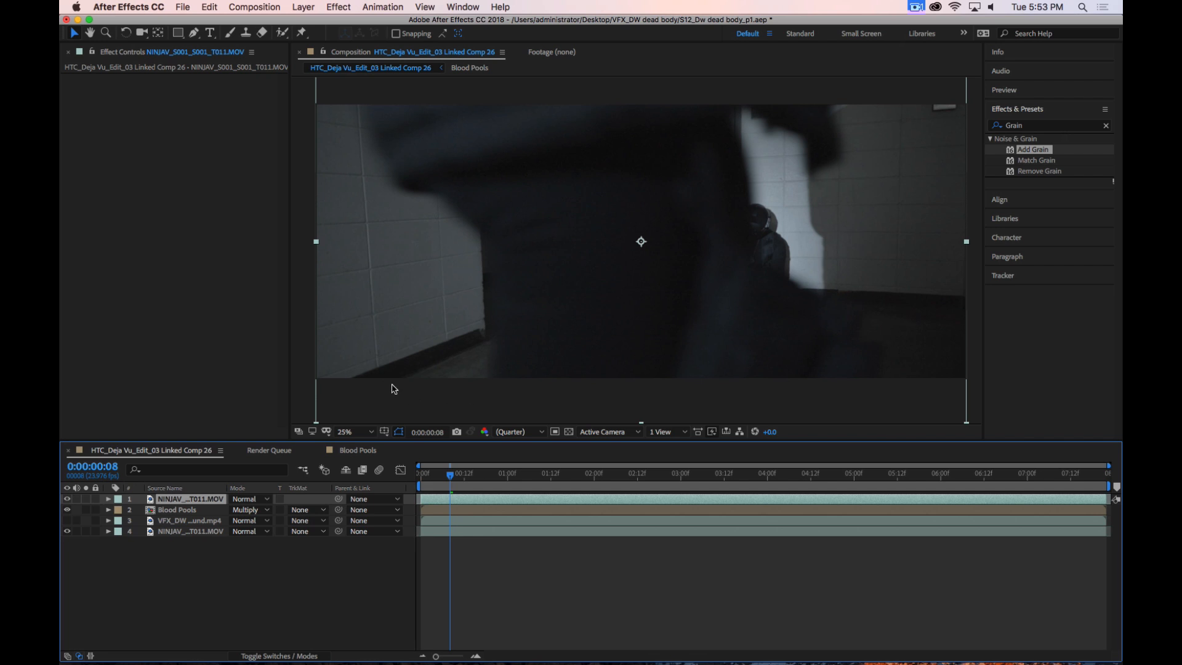
Hide the topmost NINJAV footage copy and move the current time to 0:00:00:17
mouse_move(451, 481)
left_mouse_down()
mouse_move(475, 478)
mouse_move(418, 477)
mouse_move(516, 483)
mouse_move(412, 482)
mouse_move(450, 478)
left_mouse_up()
left_click(66, 499)
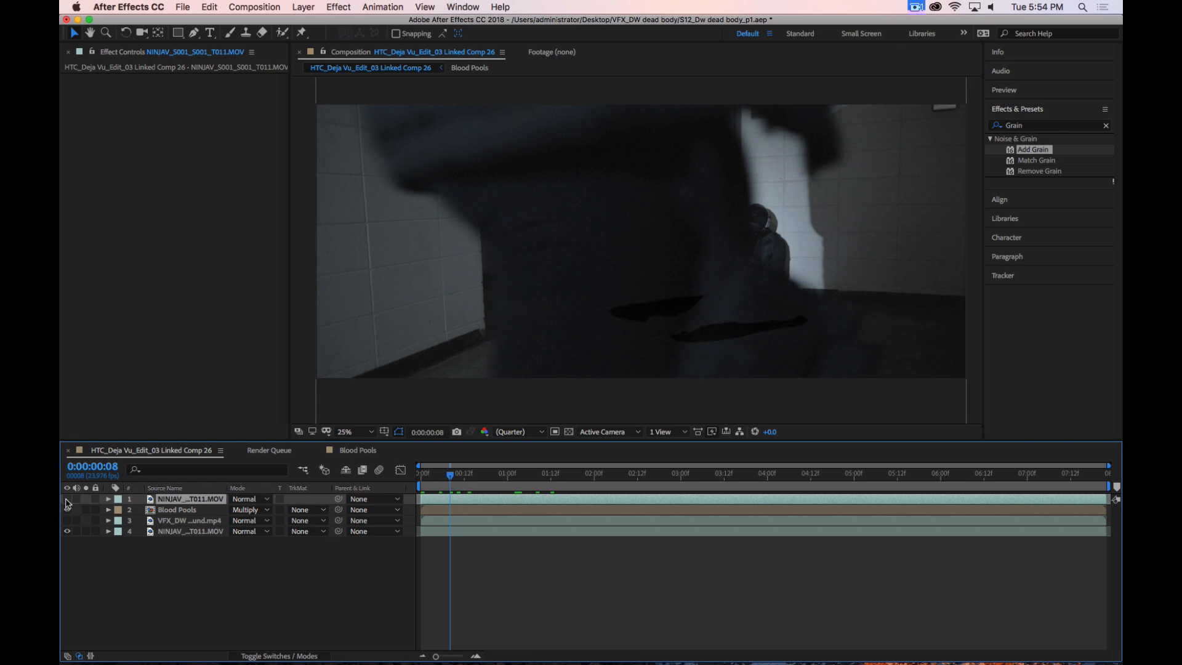
left_click(455, 478)
left_click_drag(467, 479, 488, 480)
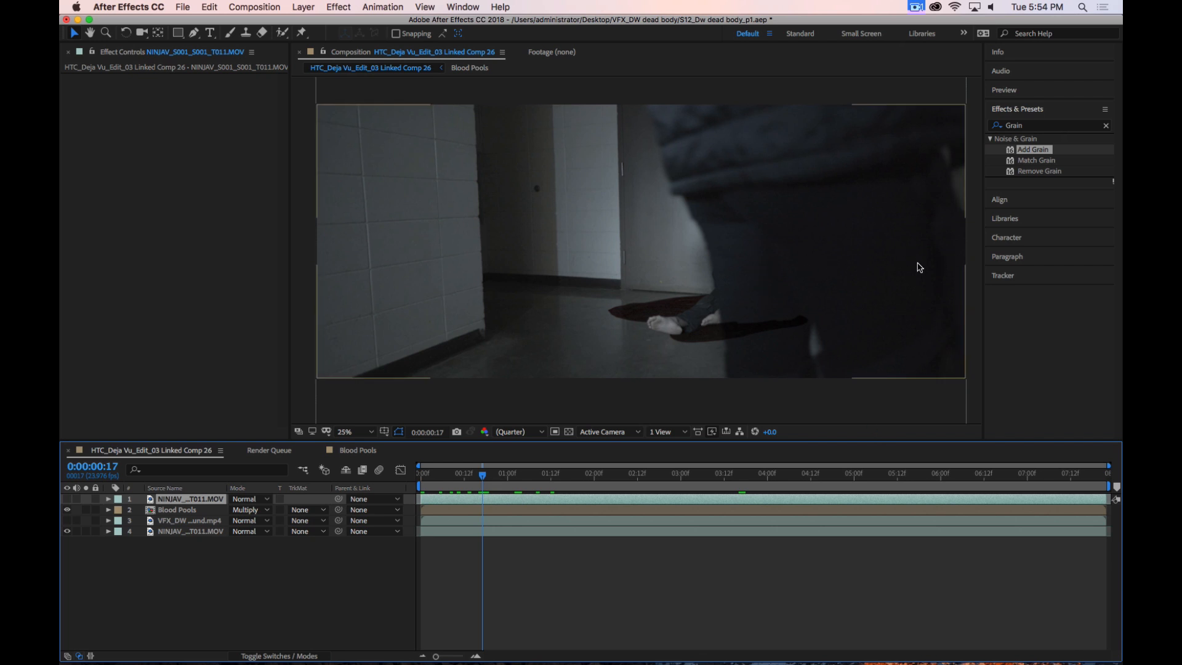
Go to frame 0:00:00:03 and make the topmost NINJAV footage layer visible
left_click_drag(483, 475, 442, 475)
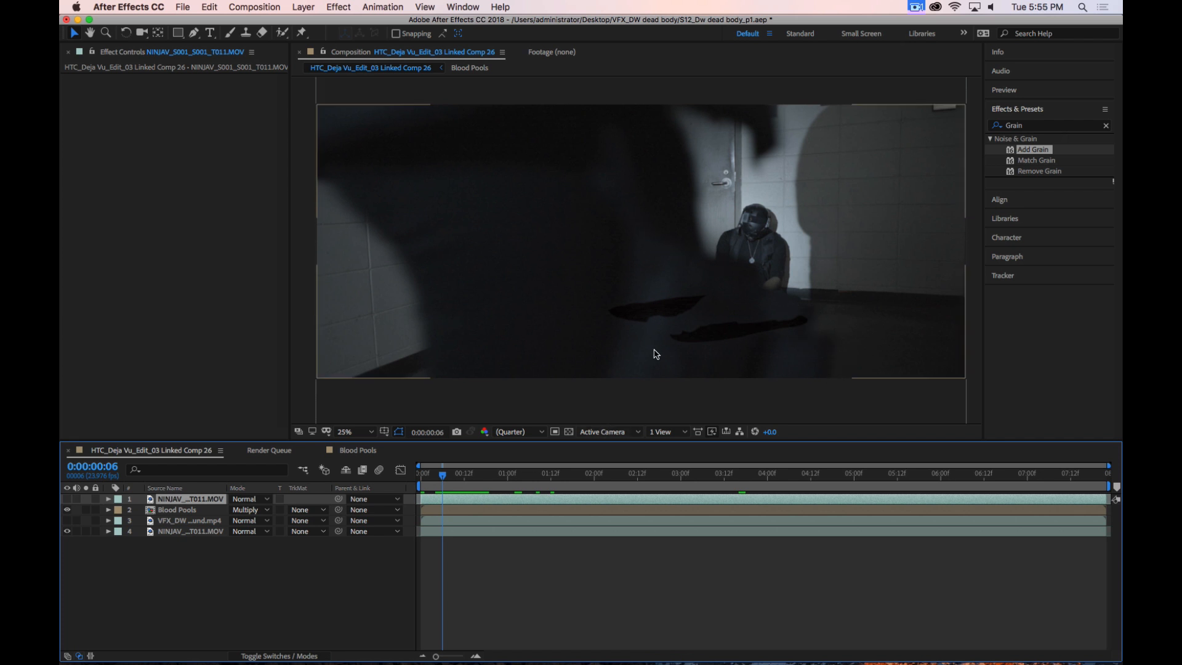
left_click(447, 477)
mouse_move(452, 478)
left_mouse_down()
mouse_move(462, 476)
mouse_move(406, 472)
mouse_move(447, 477)
mouse_move(435, 475)
left_mouse_up()
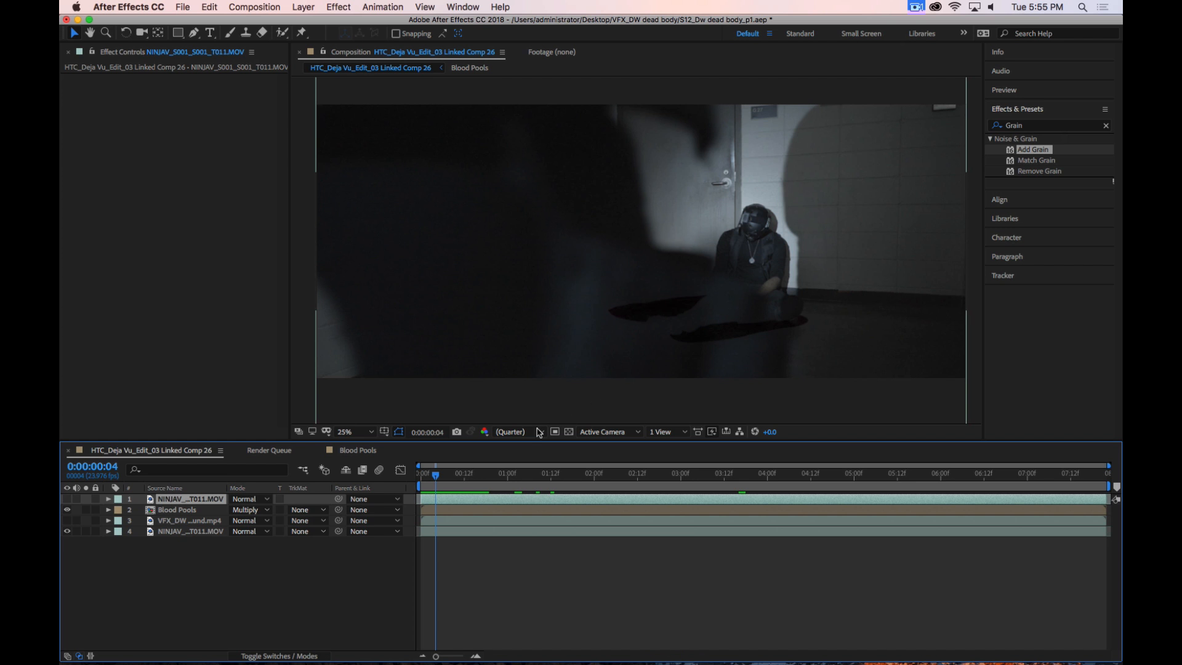
mouse_move(437, 478)
left_mouse_down()
mouse_move(467, 483)
mouse_move(434, 482)
left_mouse_up()
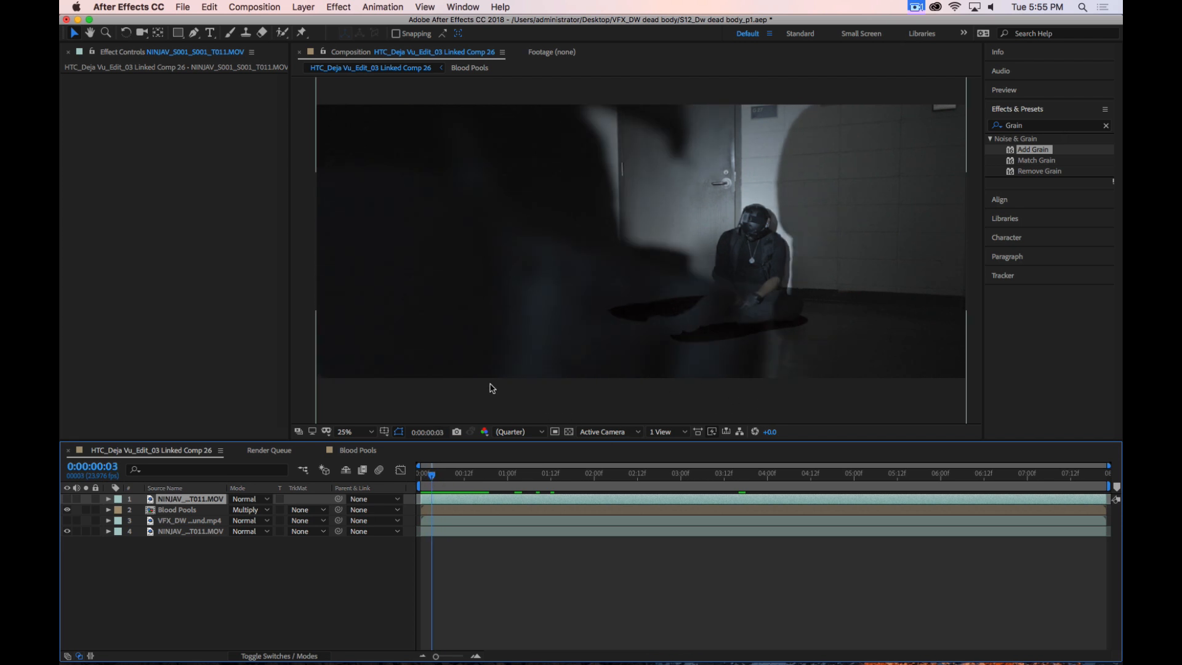
left_click(256, 583)
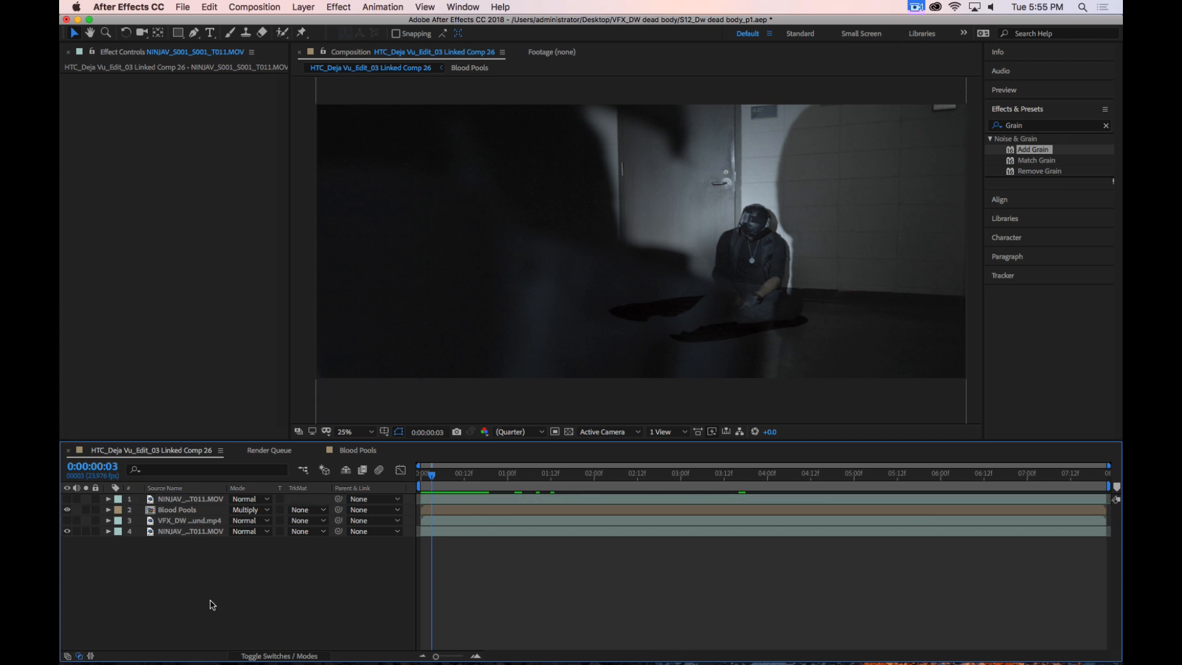
left_click(67, 499)
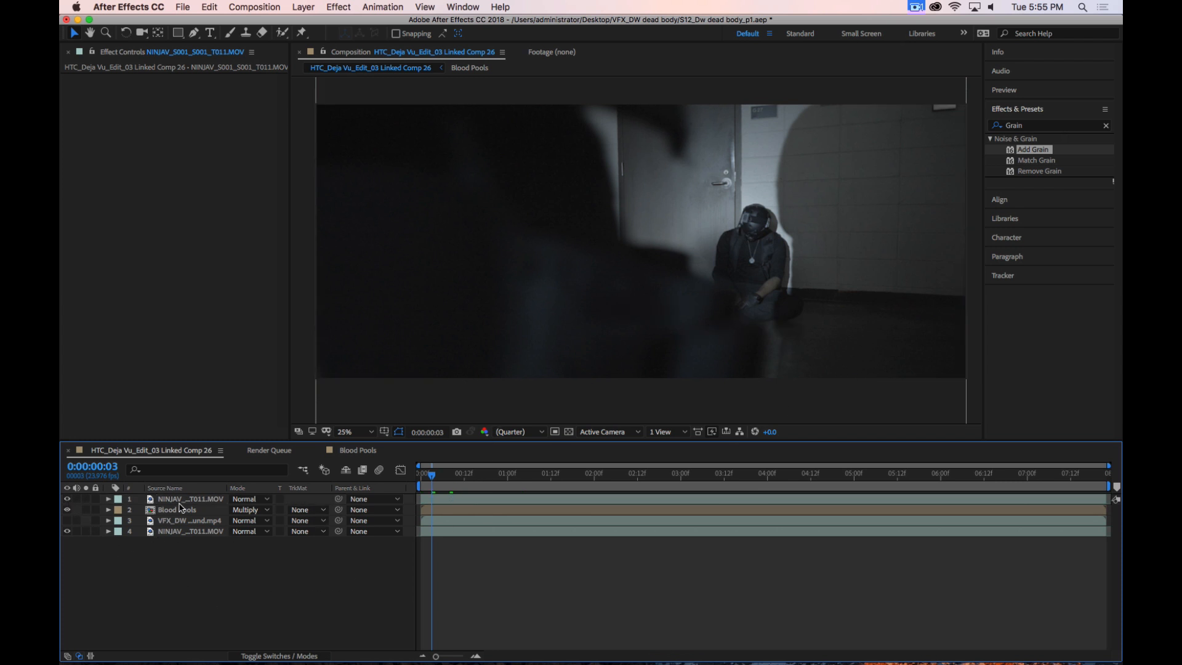
Start a Pen tool mask on the top footage layer, from just below the frame up the foreground figure's edge beneath the seated man
left_click(188, 500)
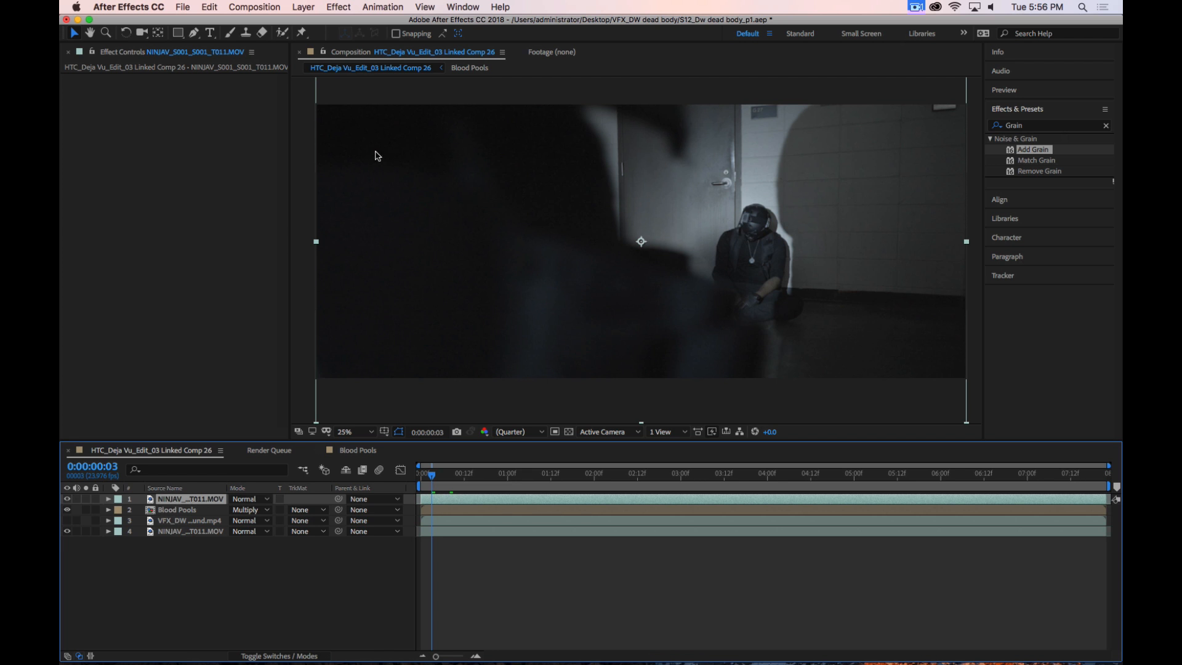
left_click(194, 33)
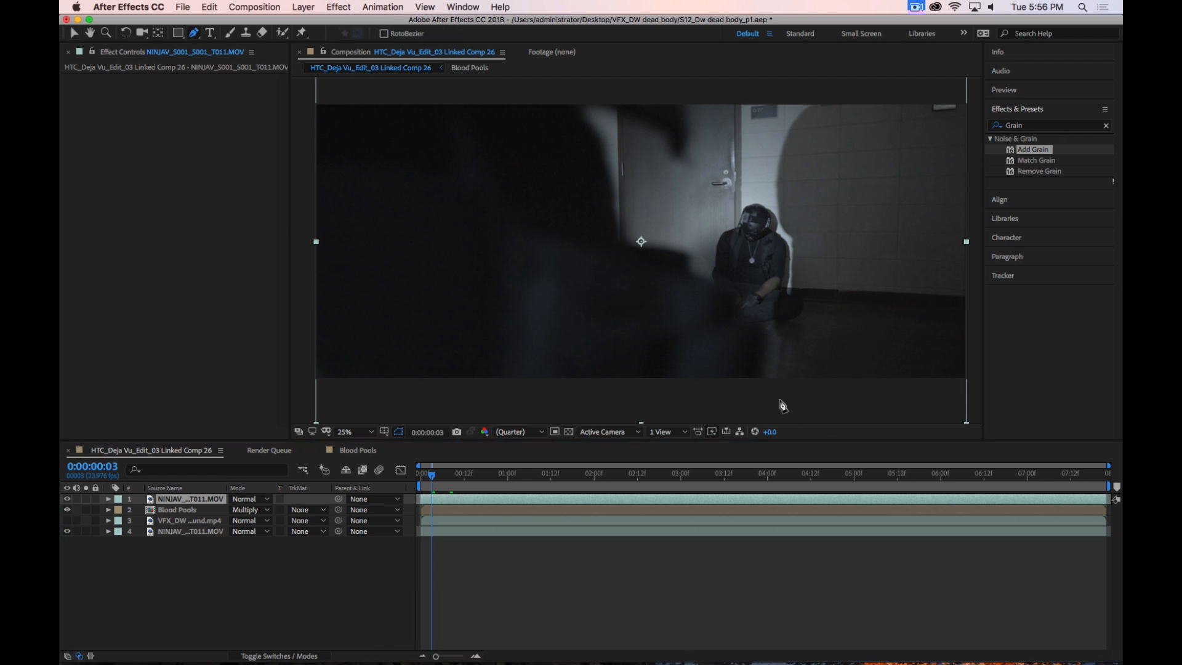
left_click(759, 385)
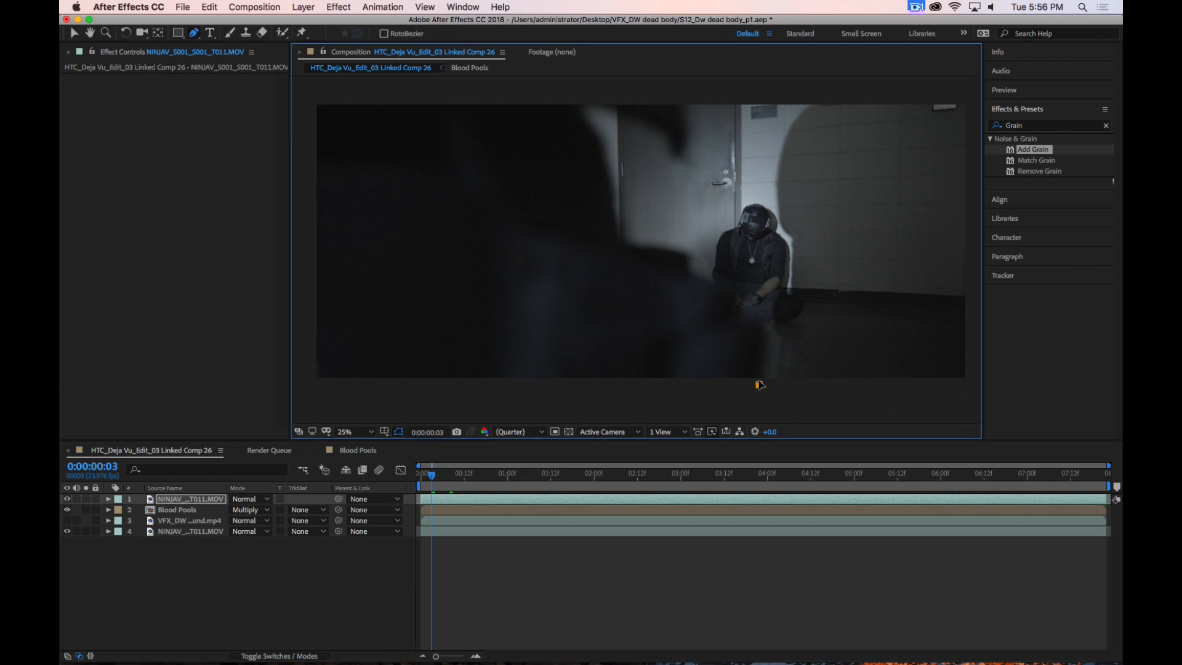
left_click_drag(765, 360, 764, 349)
left_click(760, 386)
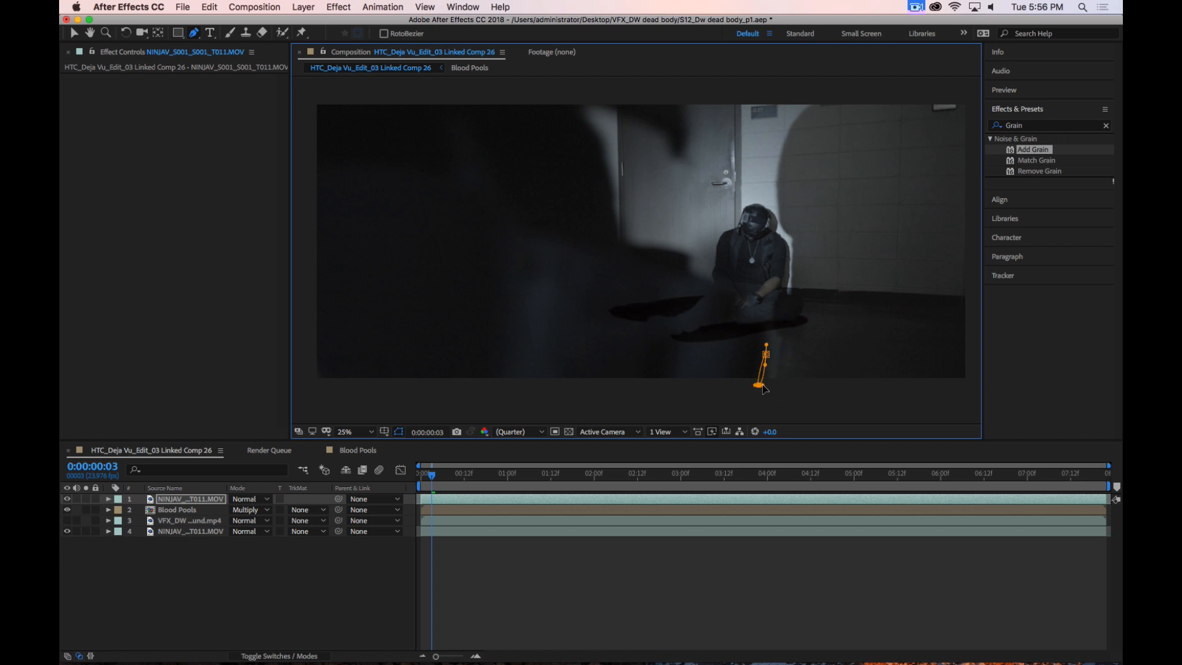
key("super+z")
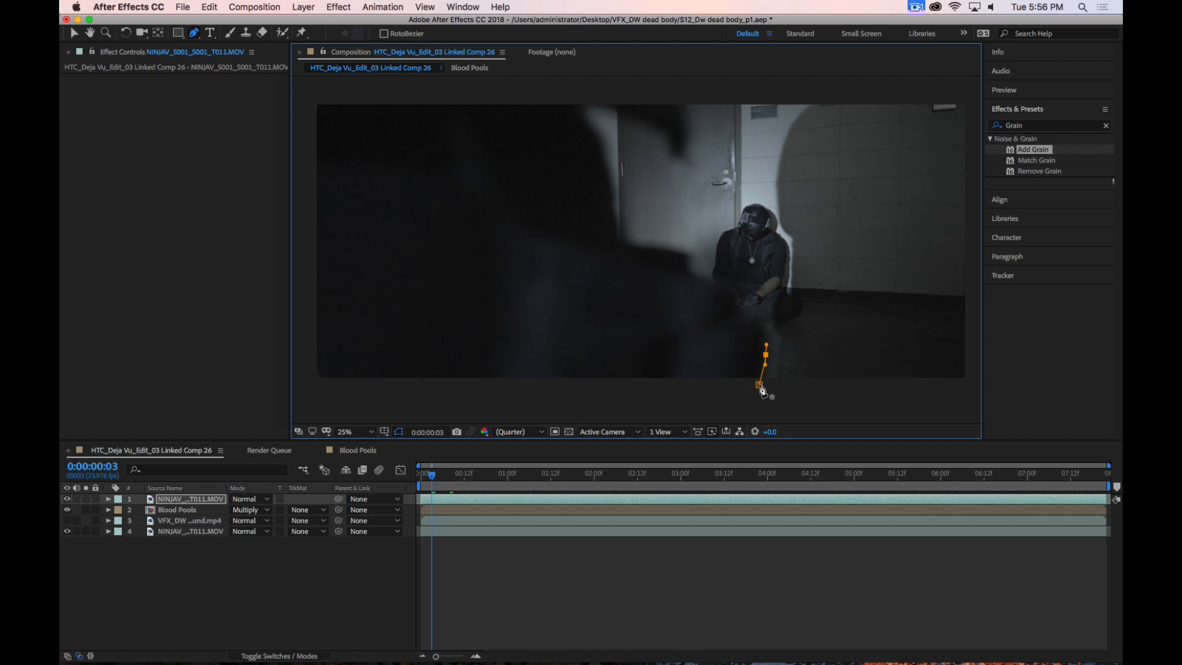
left_click(759, 385)
key("super+z")
Extend the mask along the foreground figure's edge, around the blood pool and past the seated man's legs
left_click(765, 334)
left_click(740, 325)
left_click(733, 316)
left_click(736, 298)
left_click(708, 282)
left_click(693, 275)
Trace the mask closely along the foreground figure's blurred edge from the seated man's arm across to the door's far edge
scroll(700, 282, "up", 1)
scroll(700, 282, "up", 1)
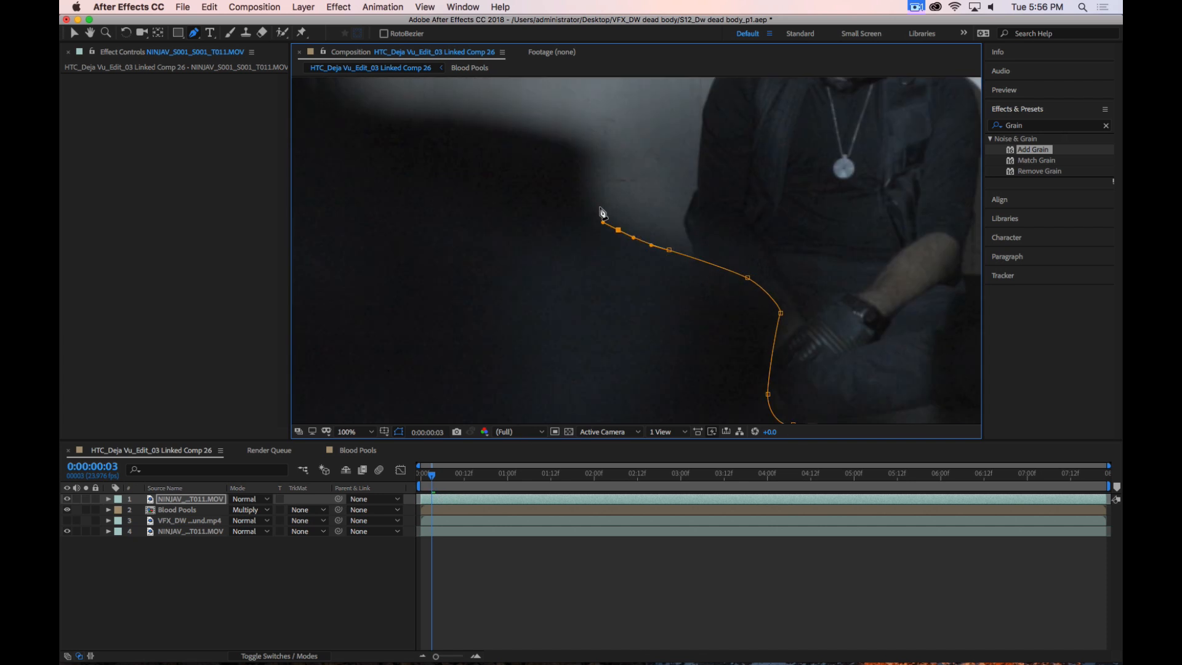
left_click_drag(593, 208, 590, 199)
mouse_move(590, 168)
left_mouse_down()
mouse_move(712, 238)
mouse_move(721, 226)
mouse_move(711, 219)
left_mouse_up()
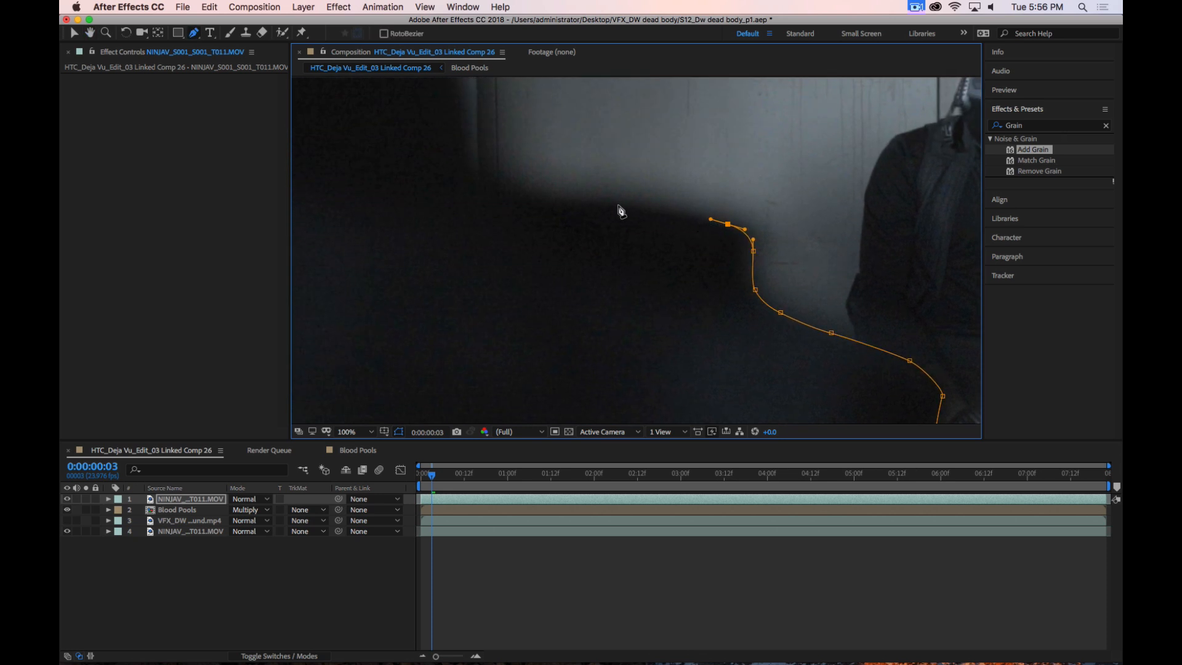
left_click_drag(622, 203, 542, 198)
left_click_drag(579, 240, 725, 325)
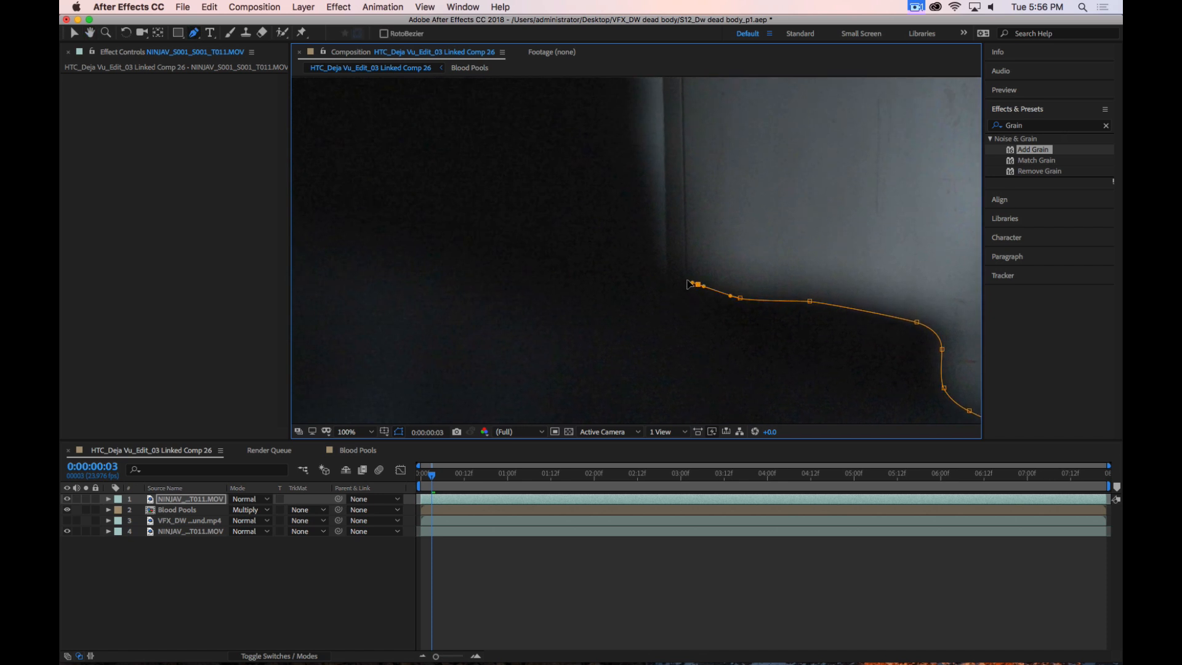
left_click_drag(663, 270, 656, 260)
left_click_drag(649, 211, 649, 204)
key("comma")
key("comma")
key("comma")
key("comma")
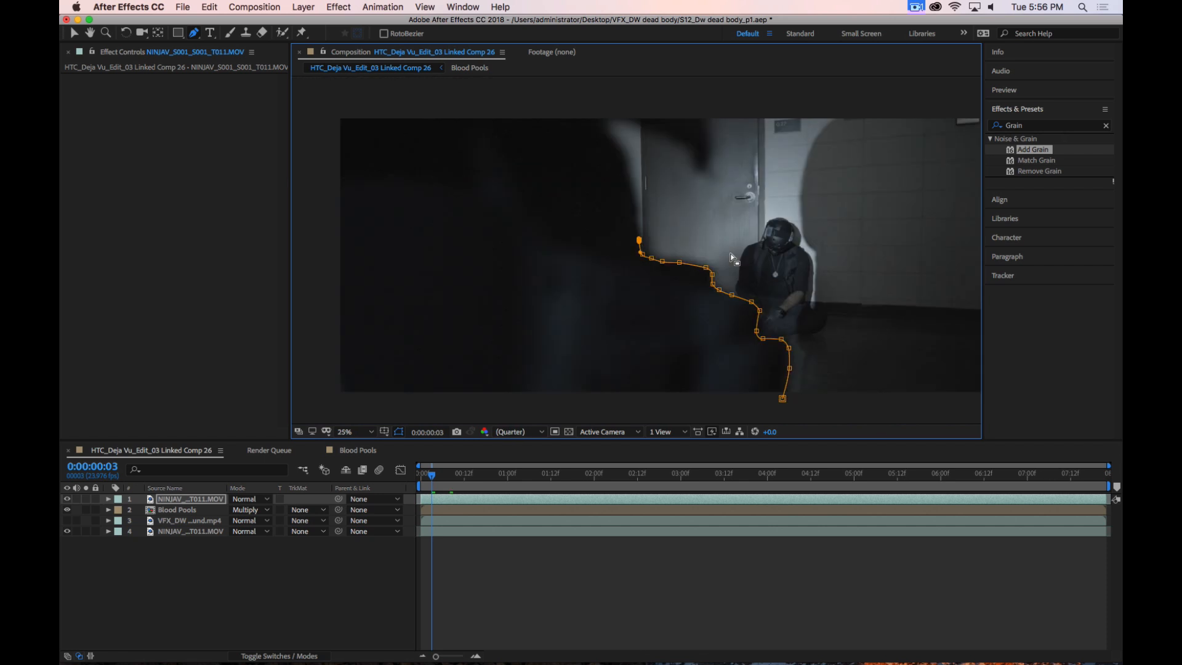
key("super+z")
key("super+z")
Continue the mask across the dark foreground figure and down its far side to the frame's lower edge
left_click(640, 253)
left_click(635, 255)
left_click(630, 260)
left_click(608, 256)
left_click(534, 240)
left_click(525, 247)
left_click_drag(526, 322, 524, 338)
left_click_drag(519, 382, 519, 390)
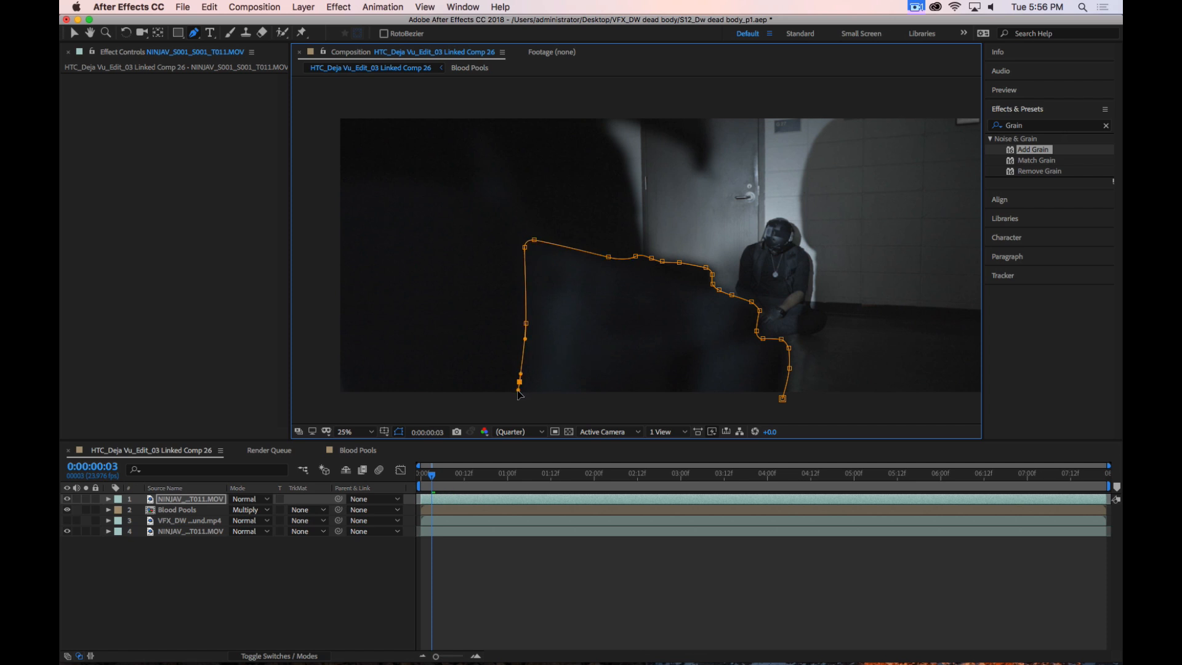
Close the mask with points running below the frame's lower edge back to its starting point
scroll(545, 406, "down", 5)
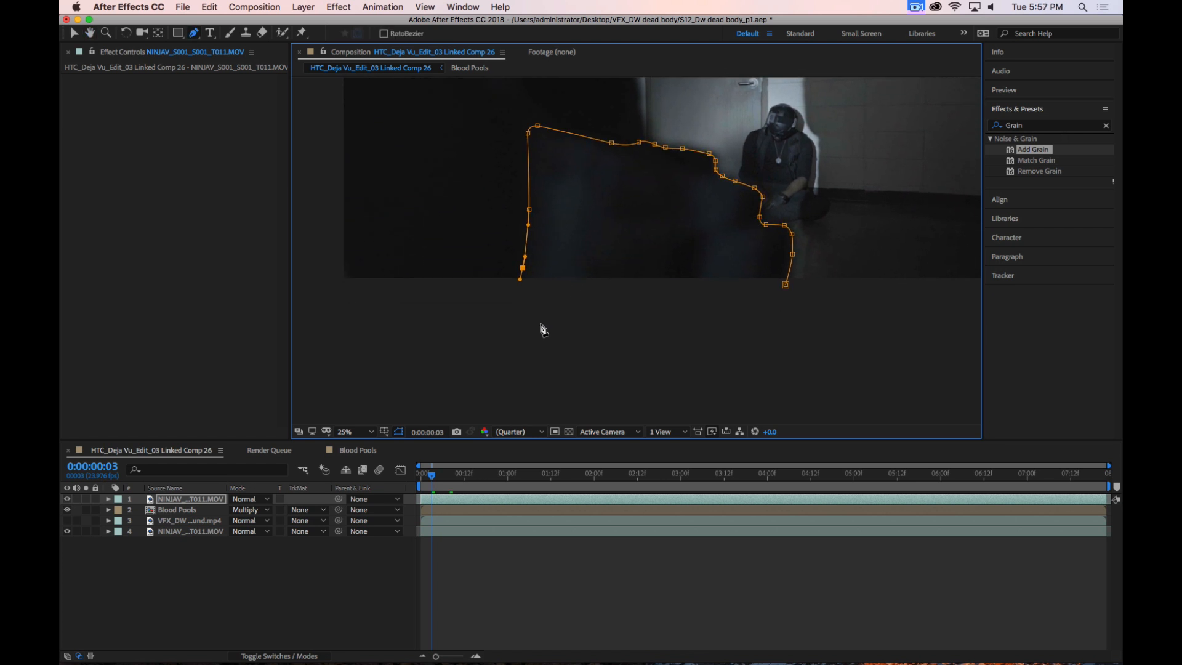
left_click_drag(506, 336, 513, 338)
left_click_drag(634, 345, 655, 345)
left_click_drag(728, 344, 784, 304)
left_click(786, 284)
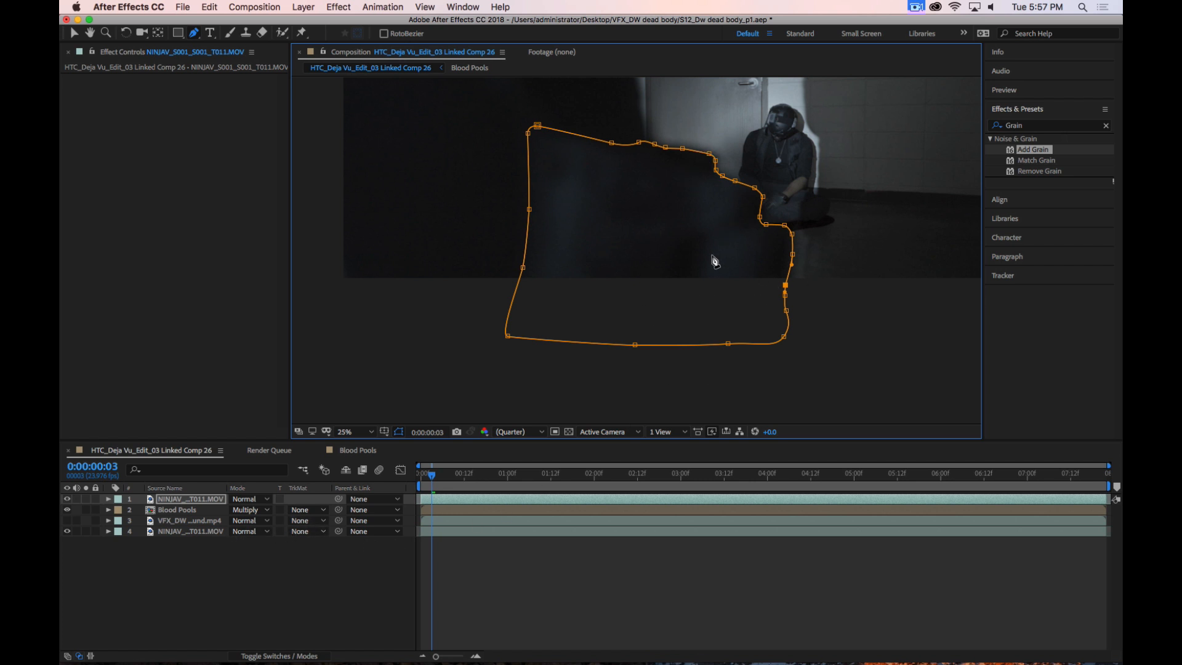
Keyframe the Mask Path of Mask 1 at the current frame and track the mask forward one frame
left_click(109, 500)
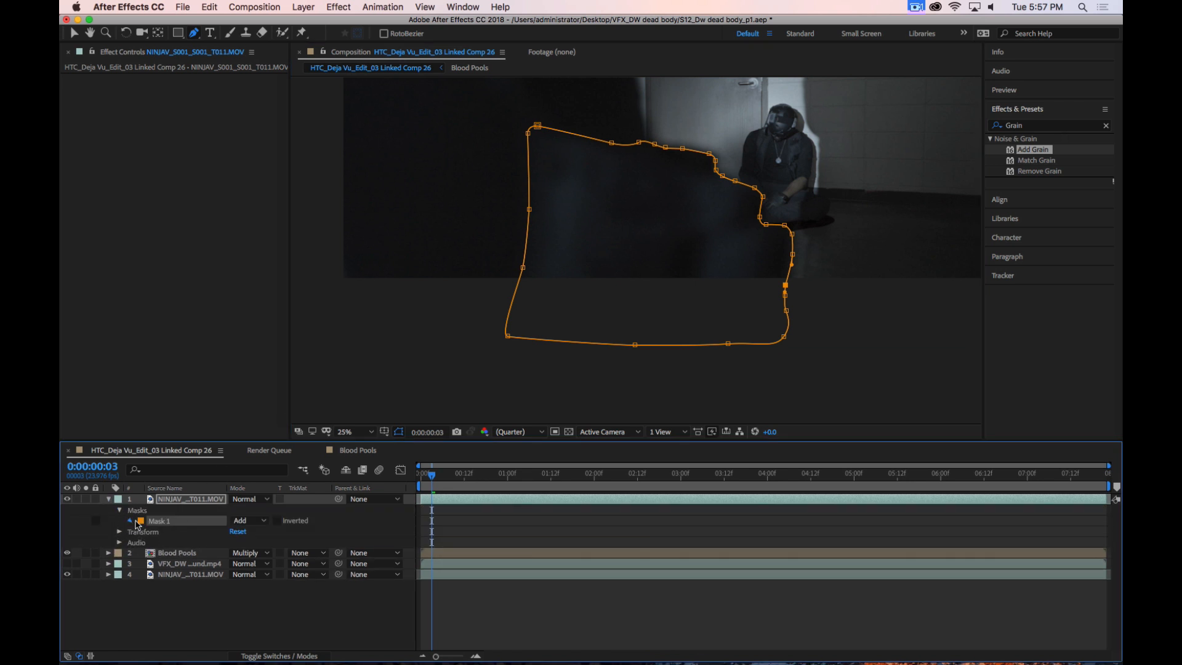
left_click(131, 521)
left_click(151, 531)
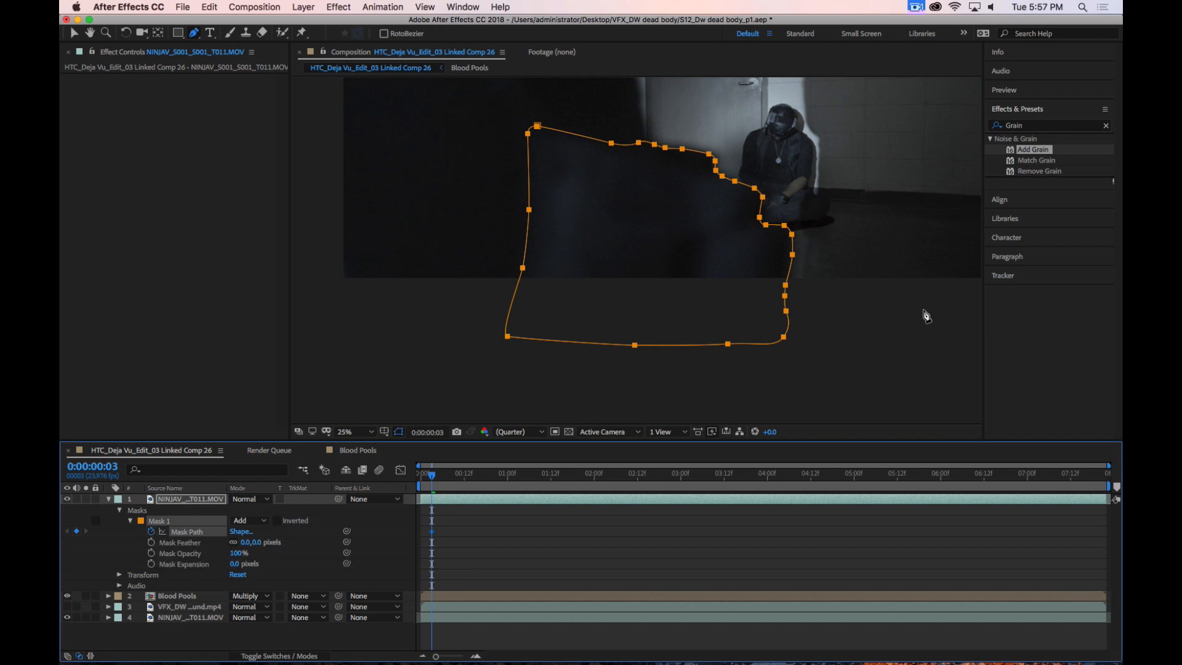
left_click(1003, 276)
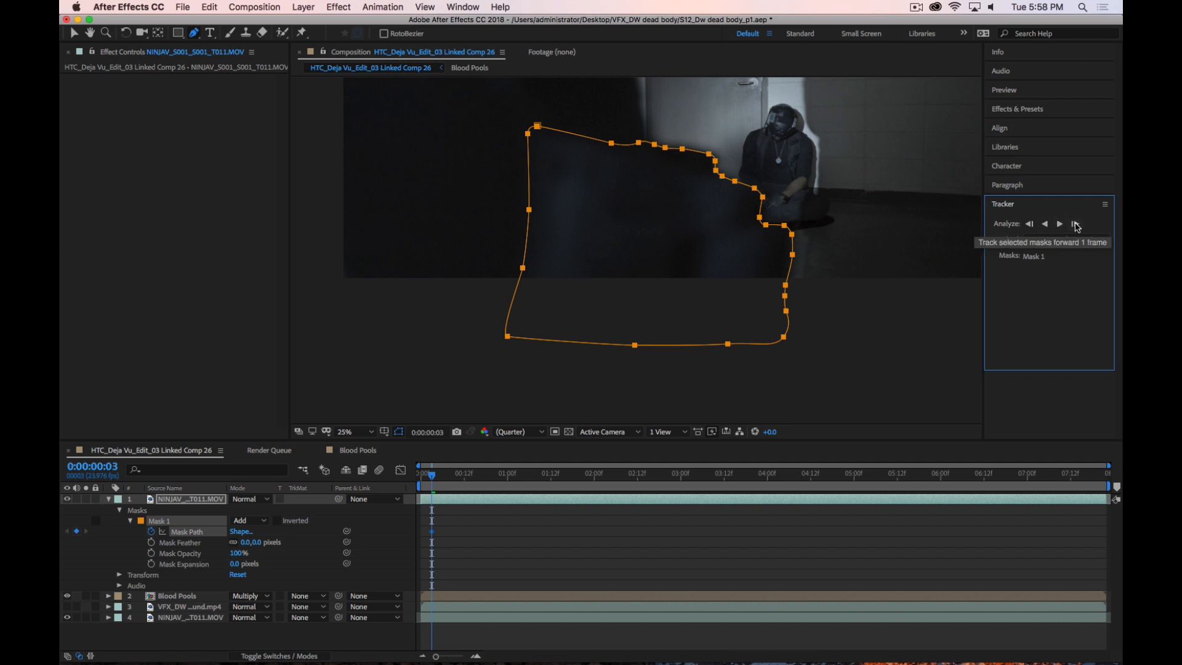
left_click(1076, 225)
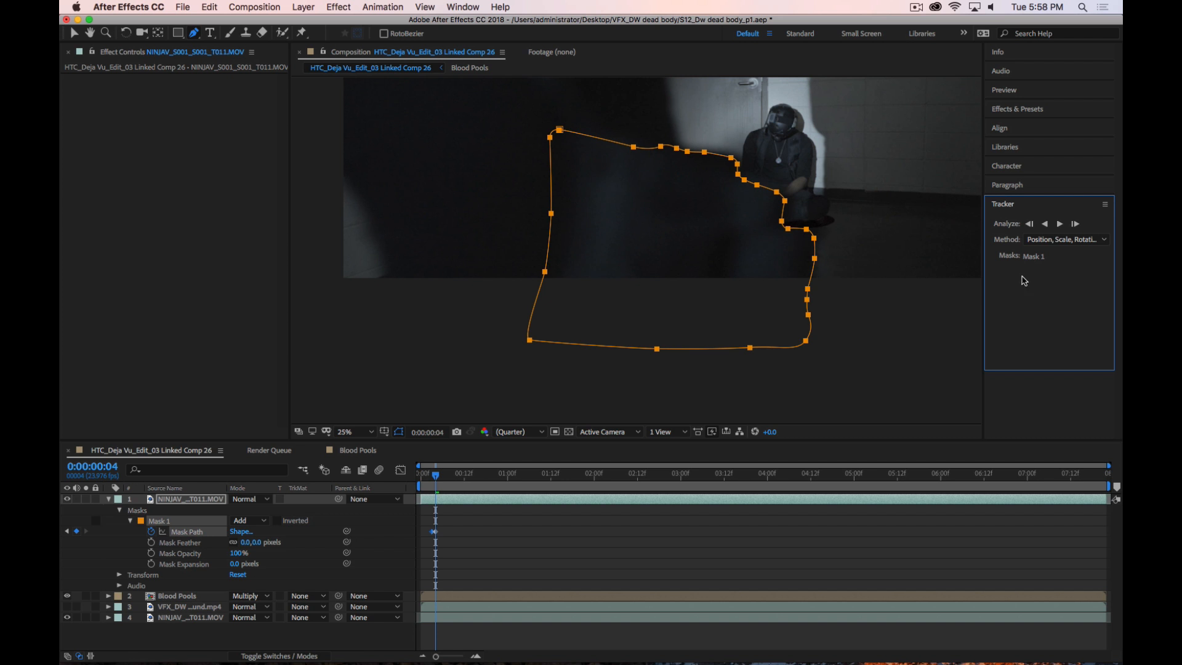
Undo the accidental mask shift and adjust the mask points just below the frame's lower edge at 0:00:00:04
scroll(798, 275, "up", 2)
key("space")
left_click_drag(798, 271, 520, 187)
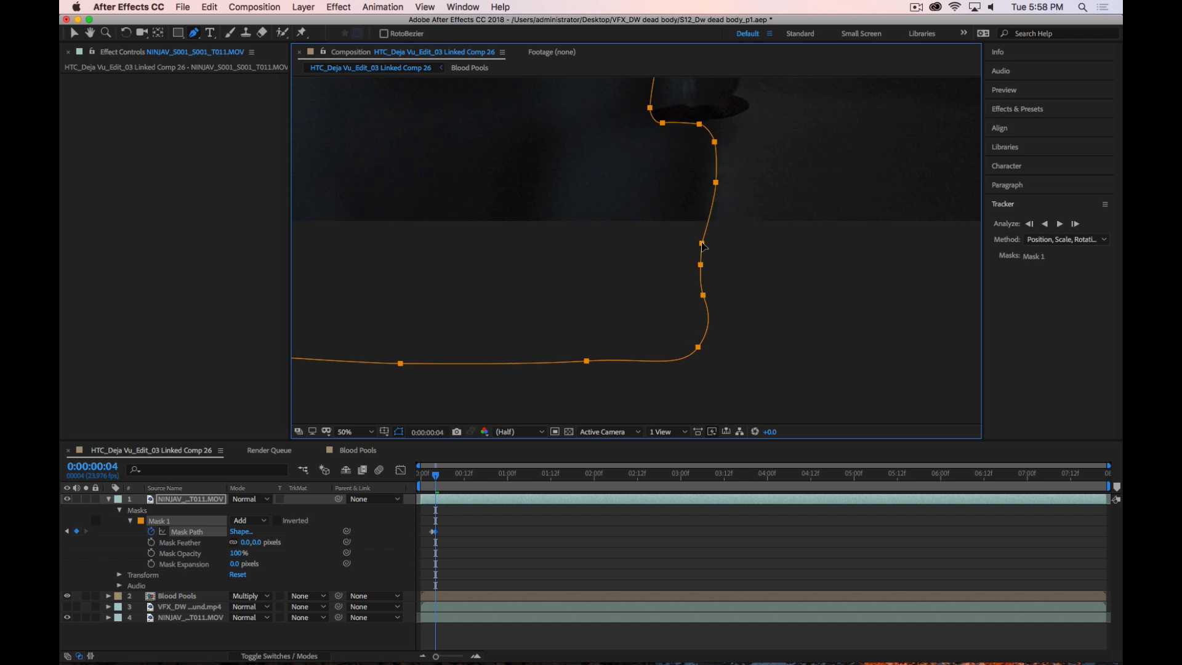
key("super+z")
left_click_drag(696, 242, 703, 297)
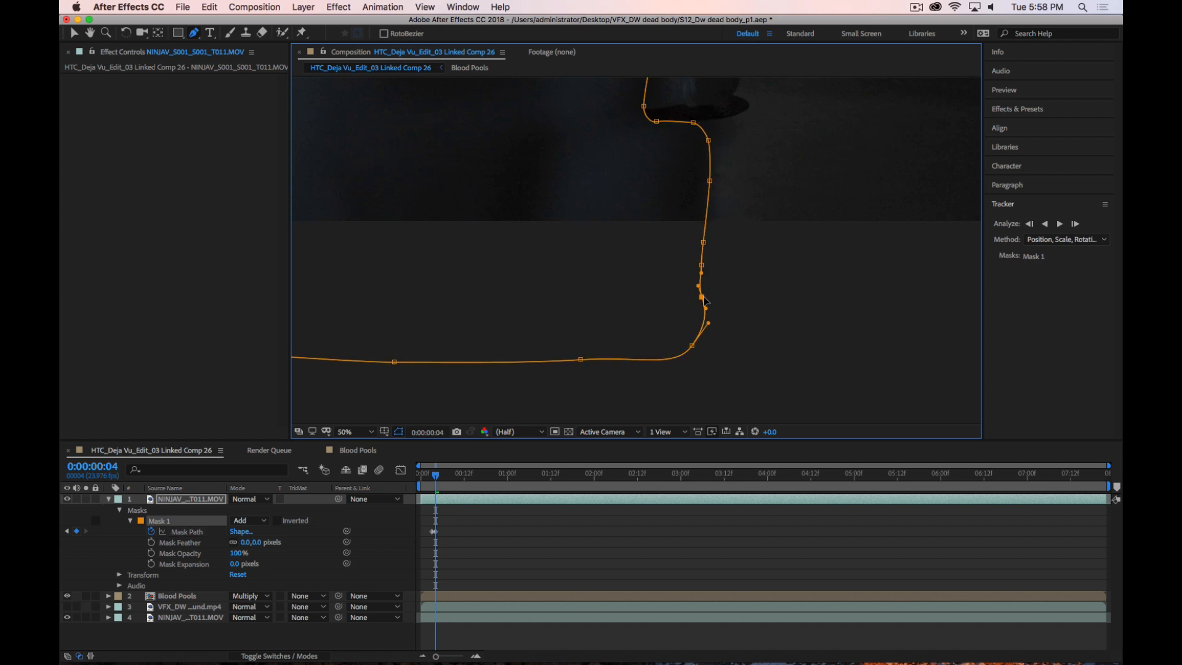
Reshape the mask points beside the seated man so the outline follows the foreground figure at frame 0:00:00:04
left_click_drag(764, 159, 809, 378)
left_click_drag(676, 242, 771, 240)
left_click_drag(638, 192, 667, 216)
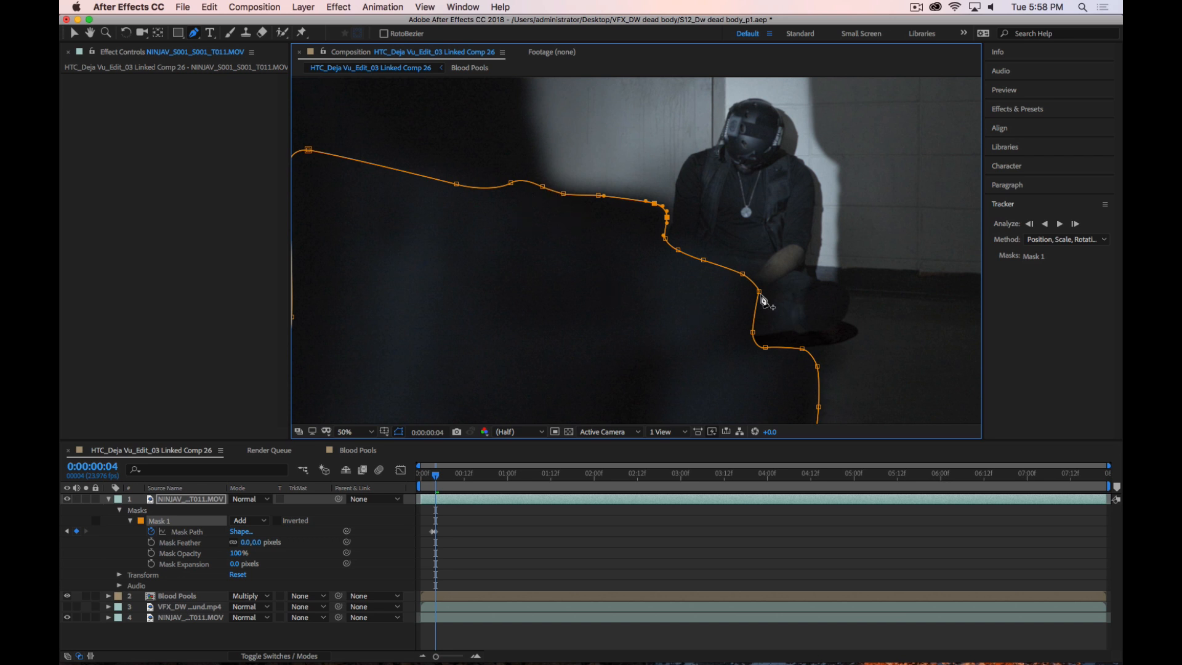
left_click_drag(780, 285, 745, 350)
left_click(744, 273)
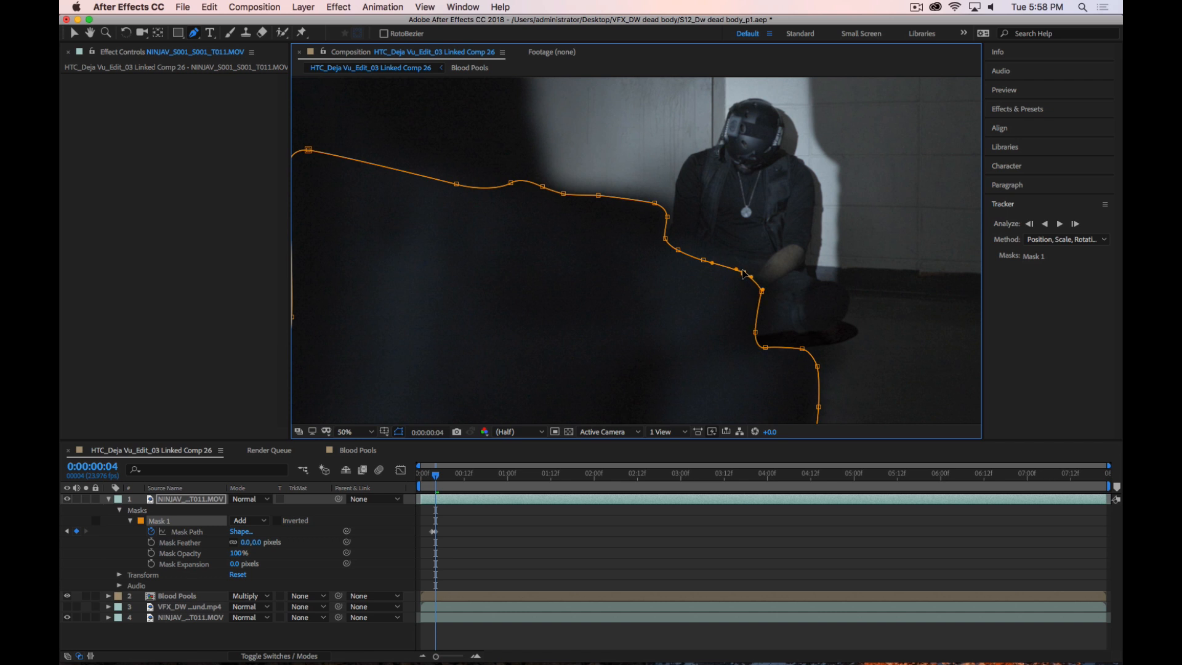
left_click(678, 250)
left_click_drag(863, 373, 839, 231)
left_click_drag(445, 276, 987, 298)
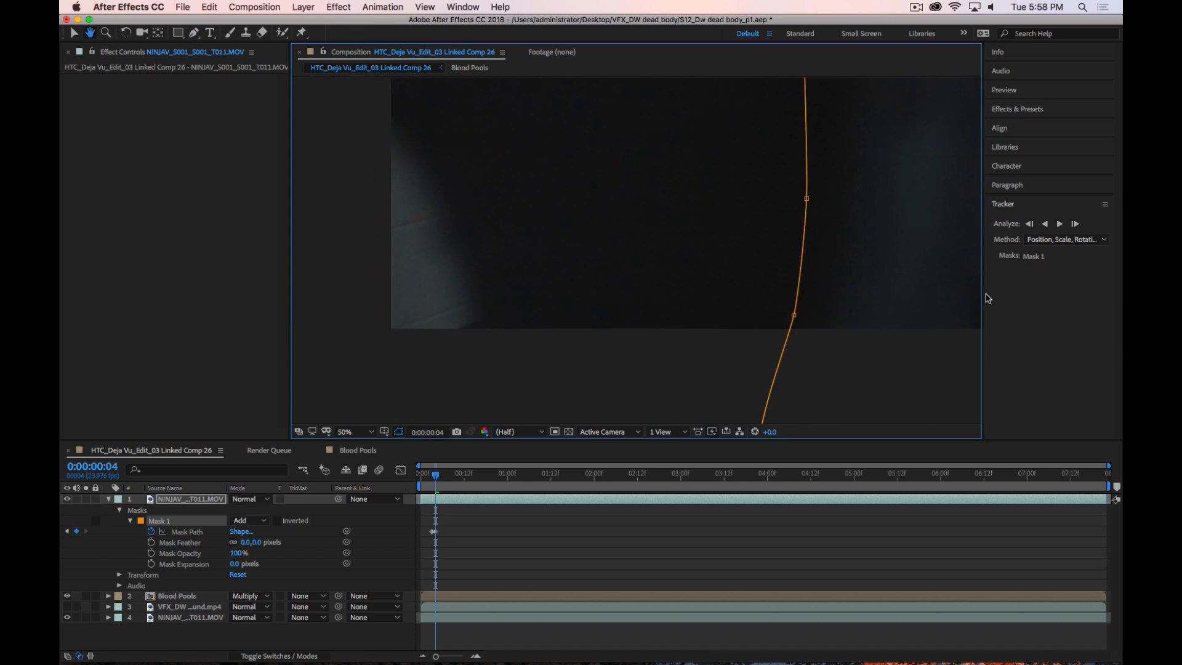
left_click_drag(751, 266, 547, 266)
left_click_drag(861, 257, 517, 279)
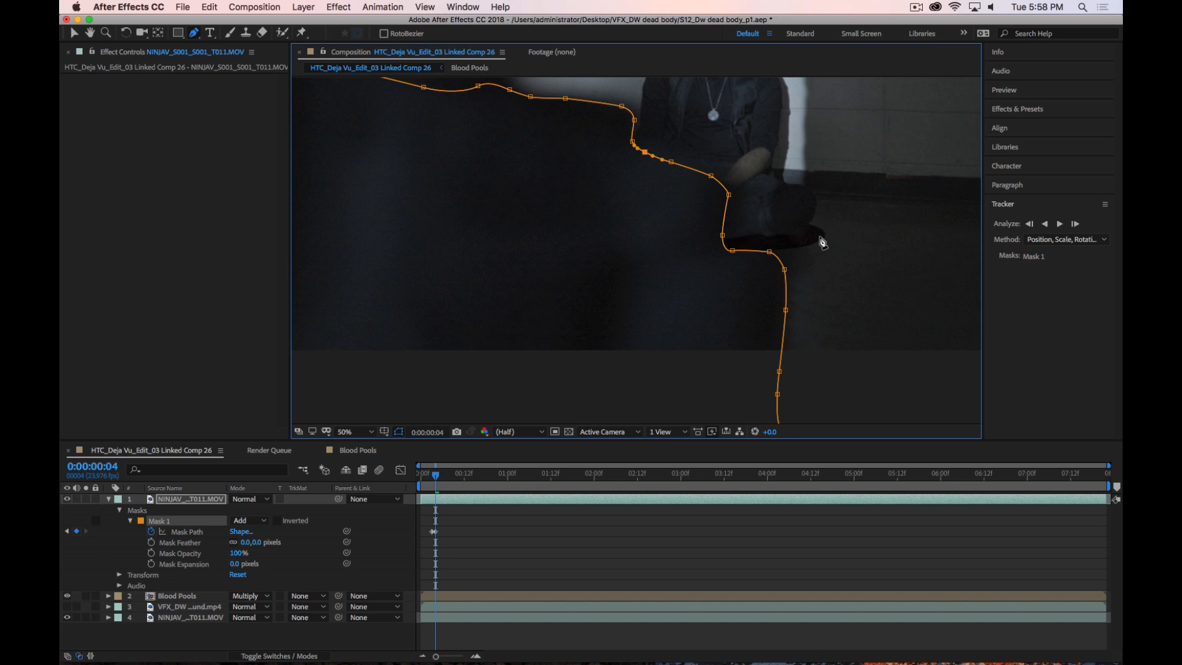
Set Mask 1's feather to 38 pixels and its expansion to 12 pixels, and check the blended edge
left_click(360, 630)
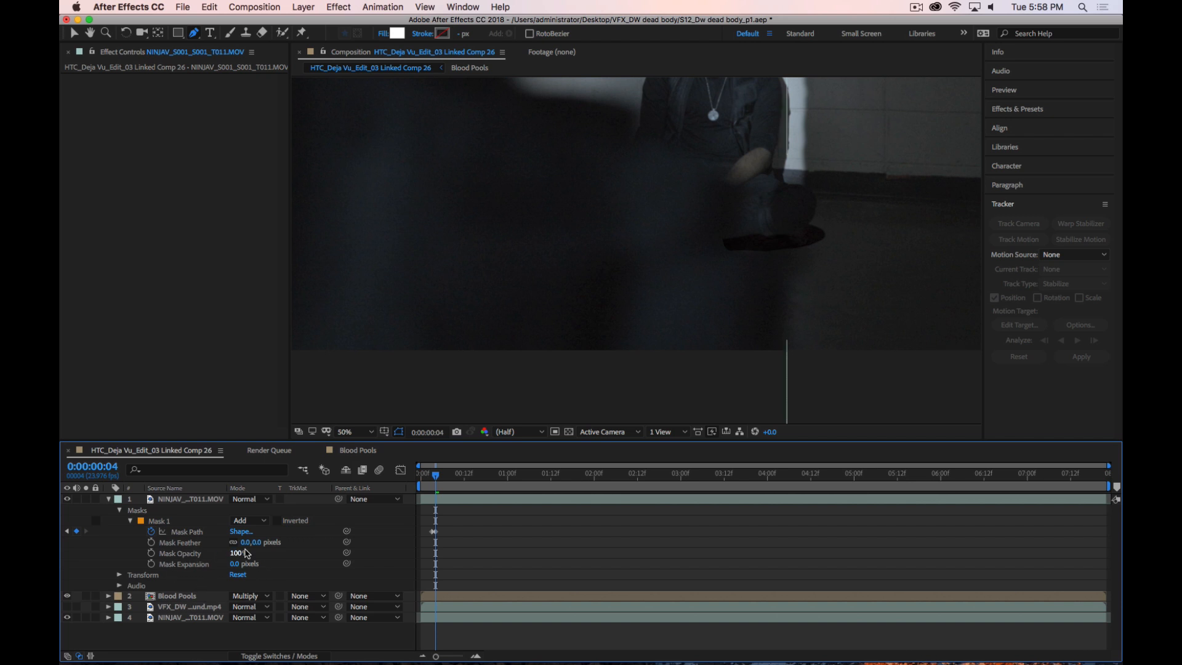
left_click_drag(259, 548, 299, 573)
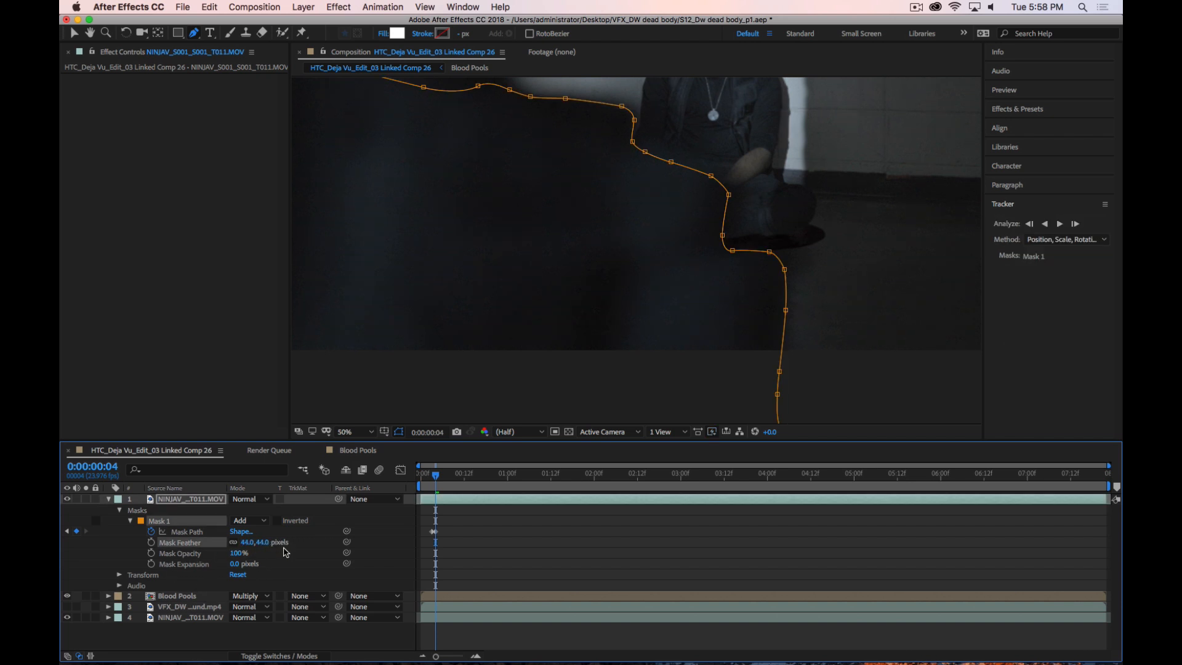
left_click(316, 643)
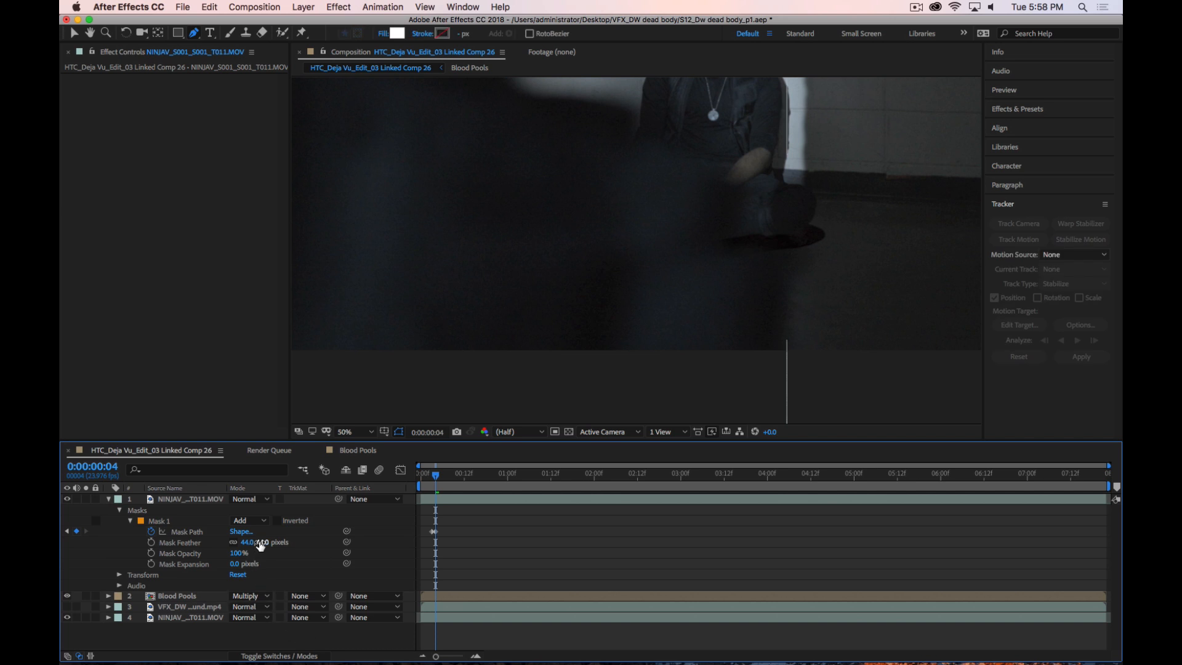
left_click_drag(261, 545, 268, 562)
left_click(315, 639)
left_click_drag(235, 564, 244, 565)
left_click(312, 637)
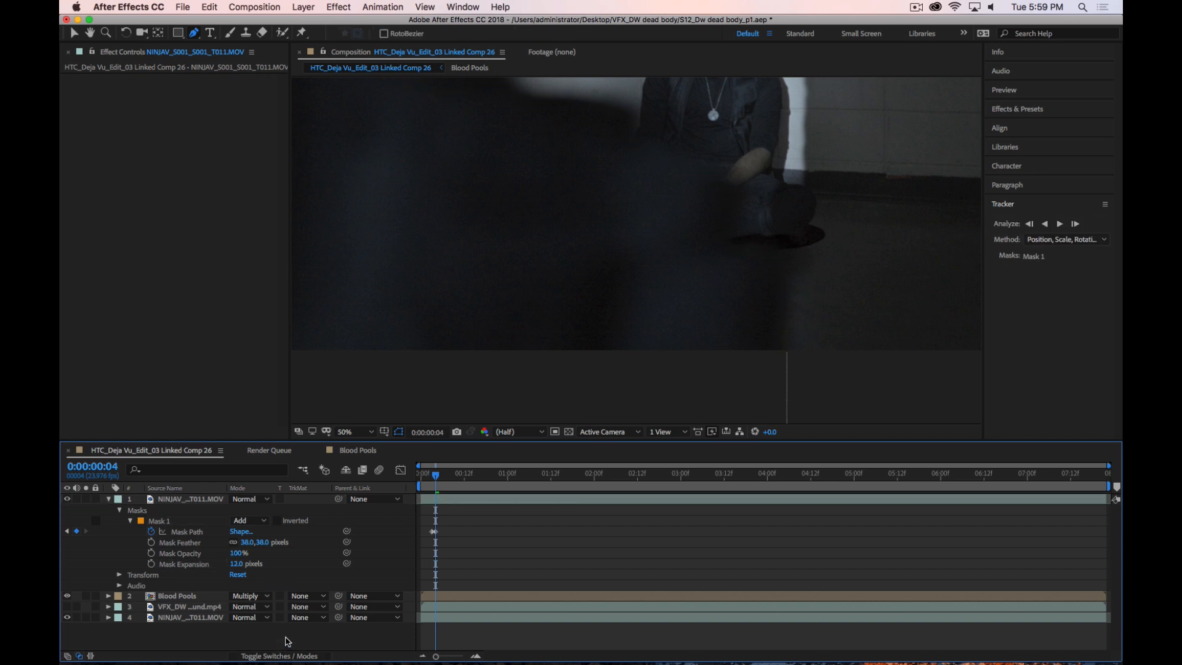
scroll(775, 283, "down", 2)
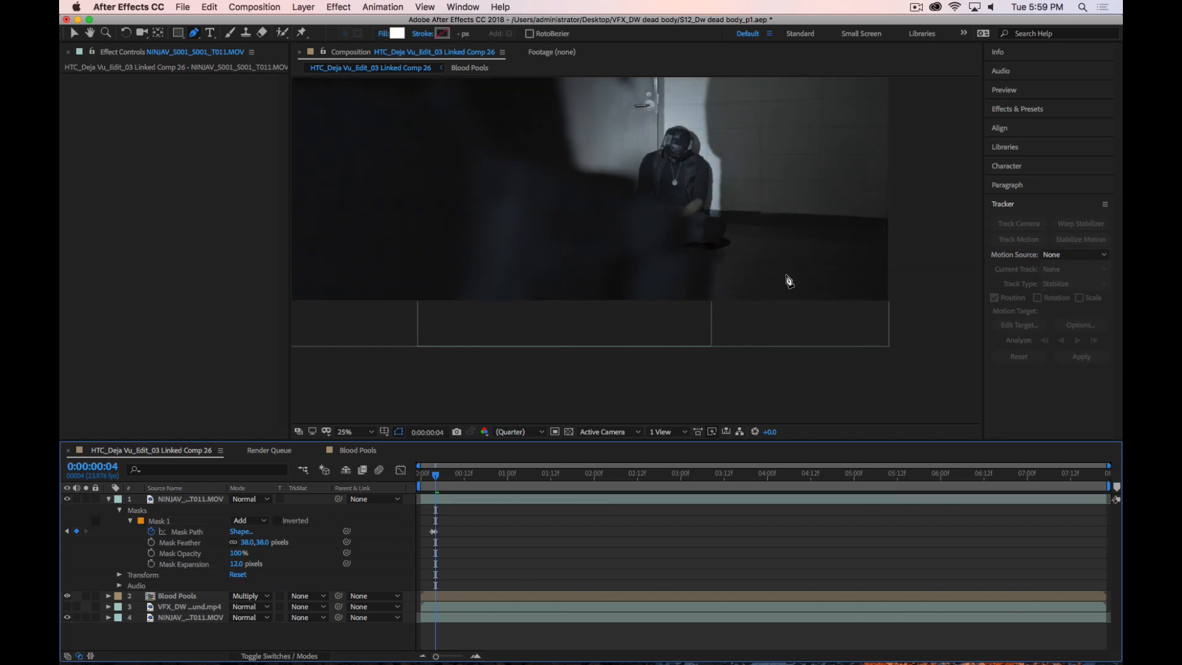
scroll(768, 269, "up", 2)
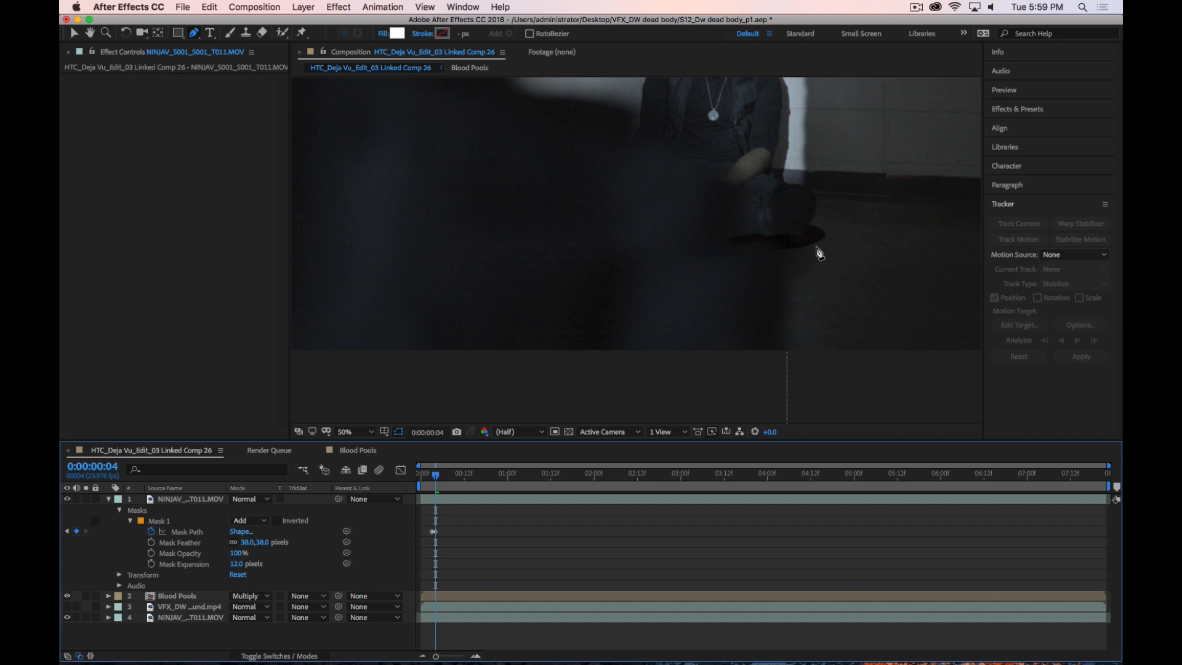
Track Mask 1 forward to frame 0:00:00:05
left_click(184, 522)
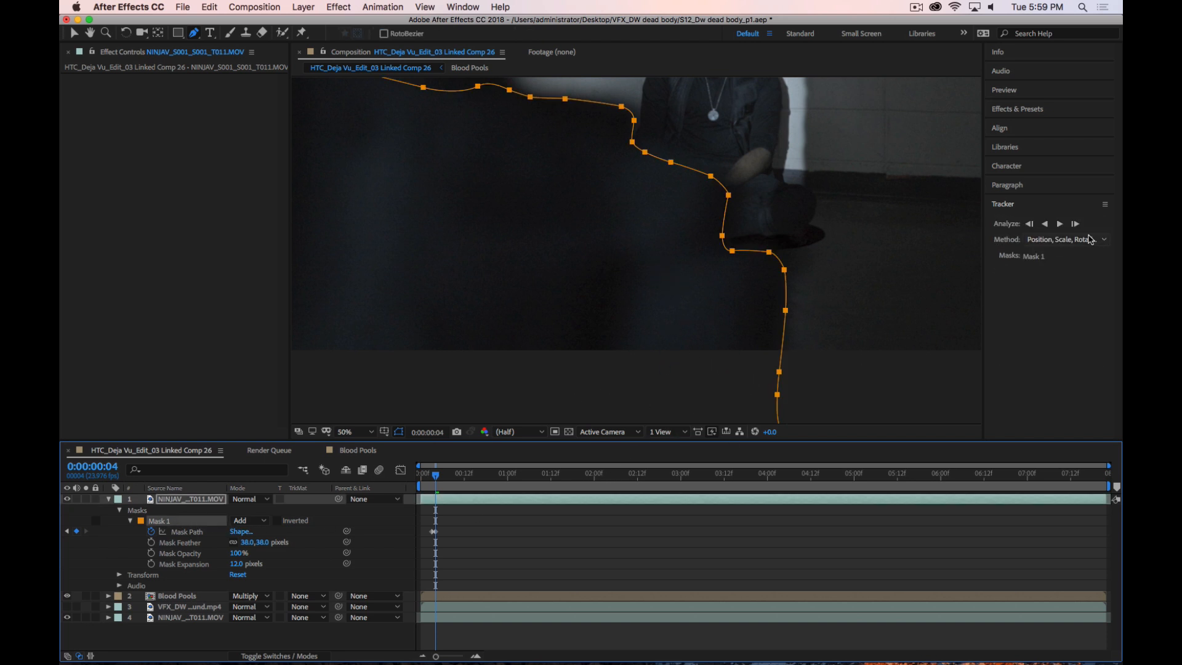
left_click(1060, 225)
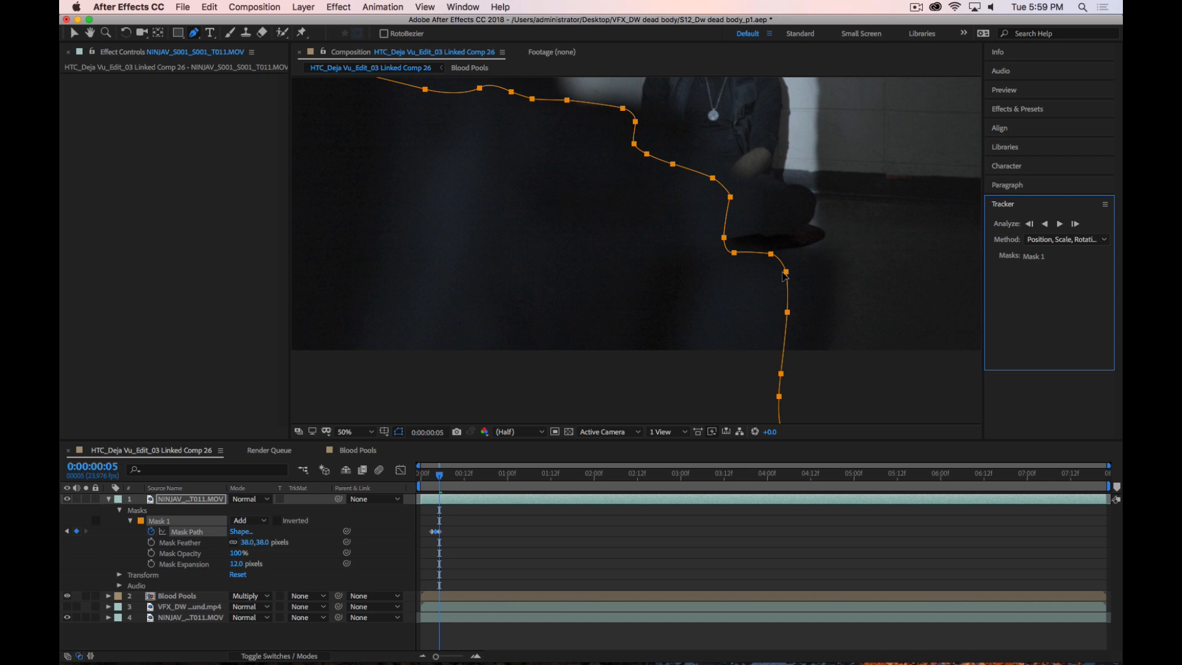
Shift Mask 1 sideways with the foreground figure and refine its upper edge points beside the seated man at frame 0:00:00:05
left_click_drag(786, 271, 836, 271)
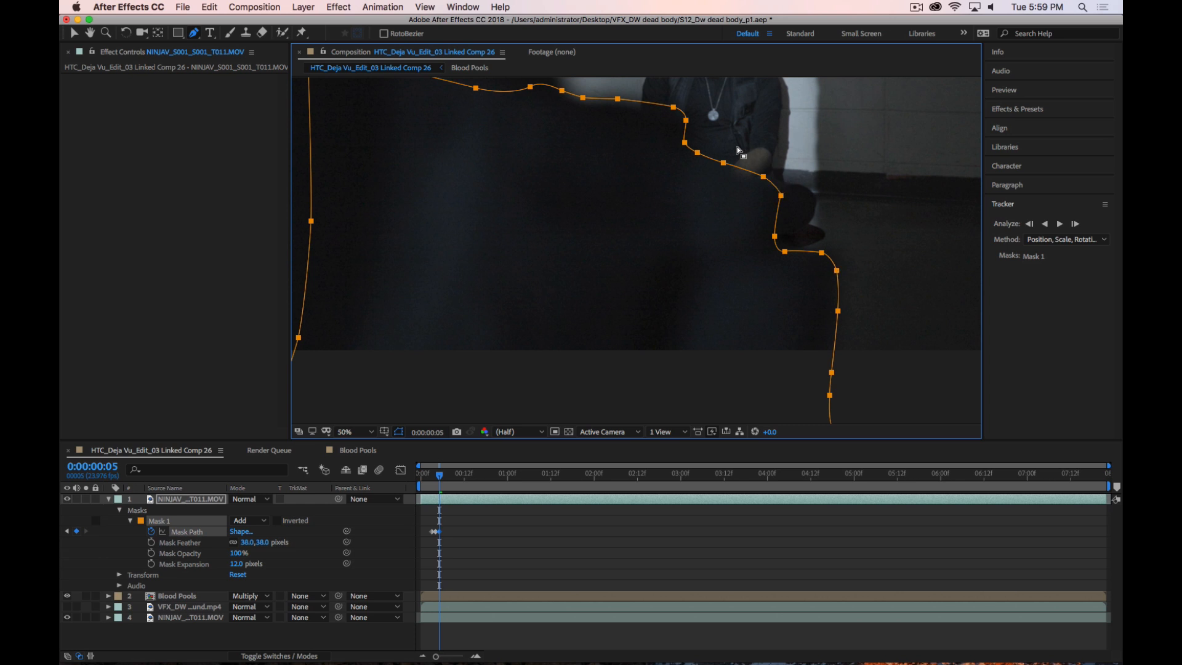
left_click_drag(719, 156, 767, 183)
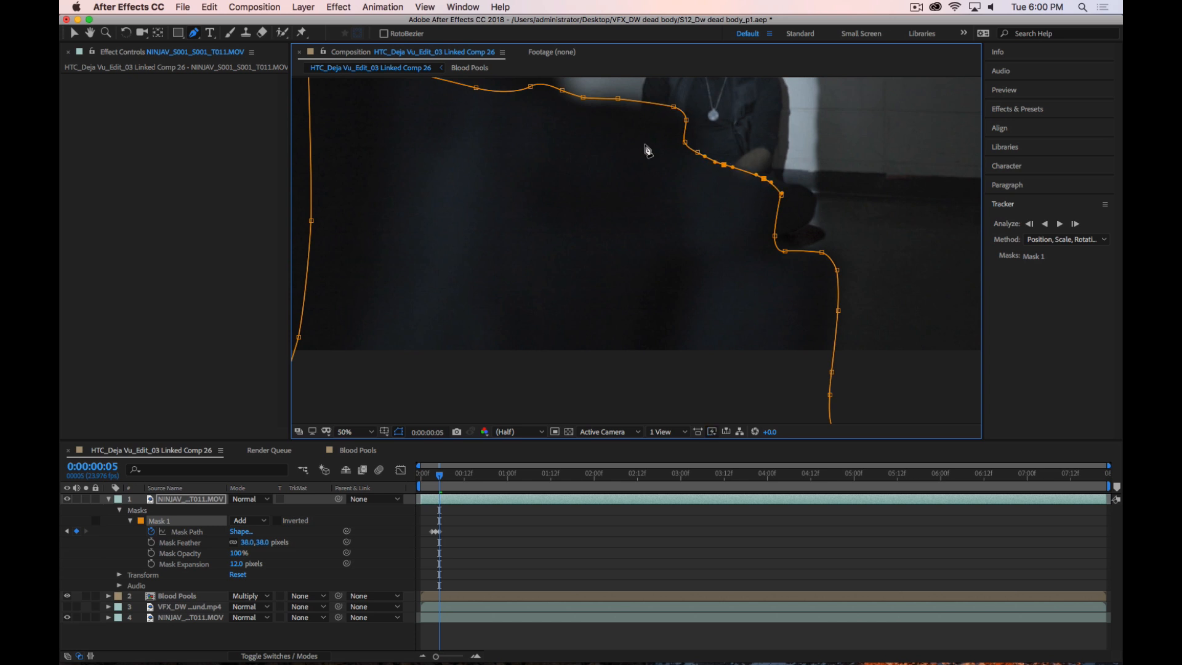
key("space")
left_click_drag(559, 170, 640, 284)
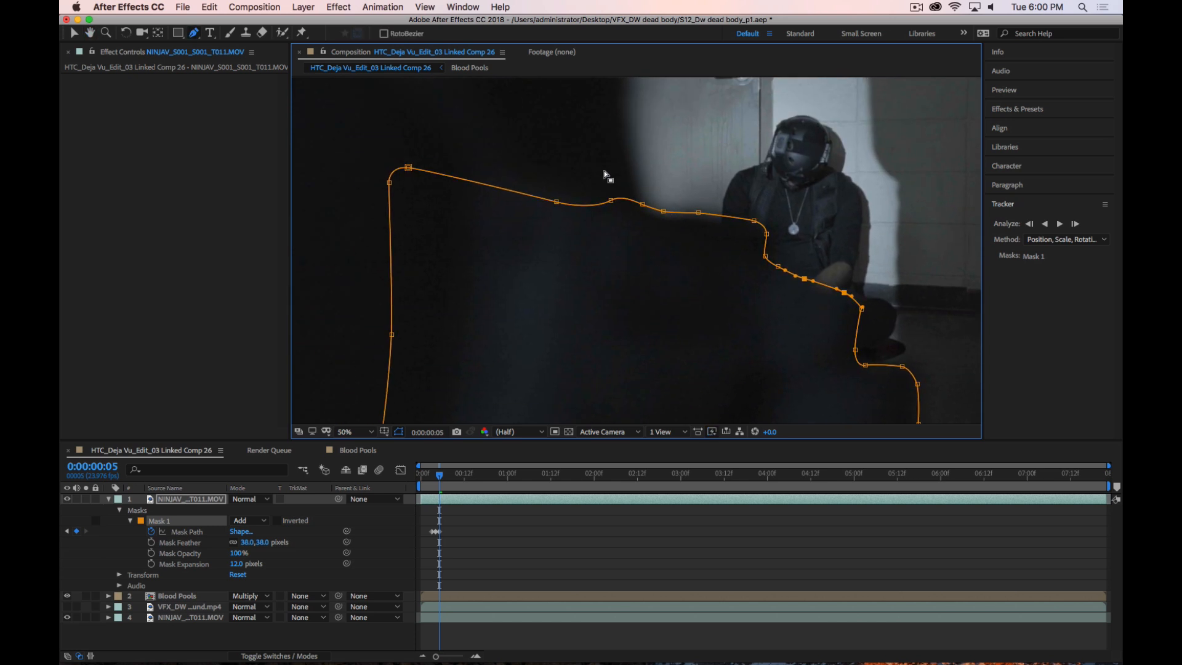
left_click_drag(604, 172, 770, 240)
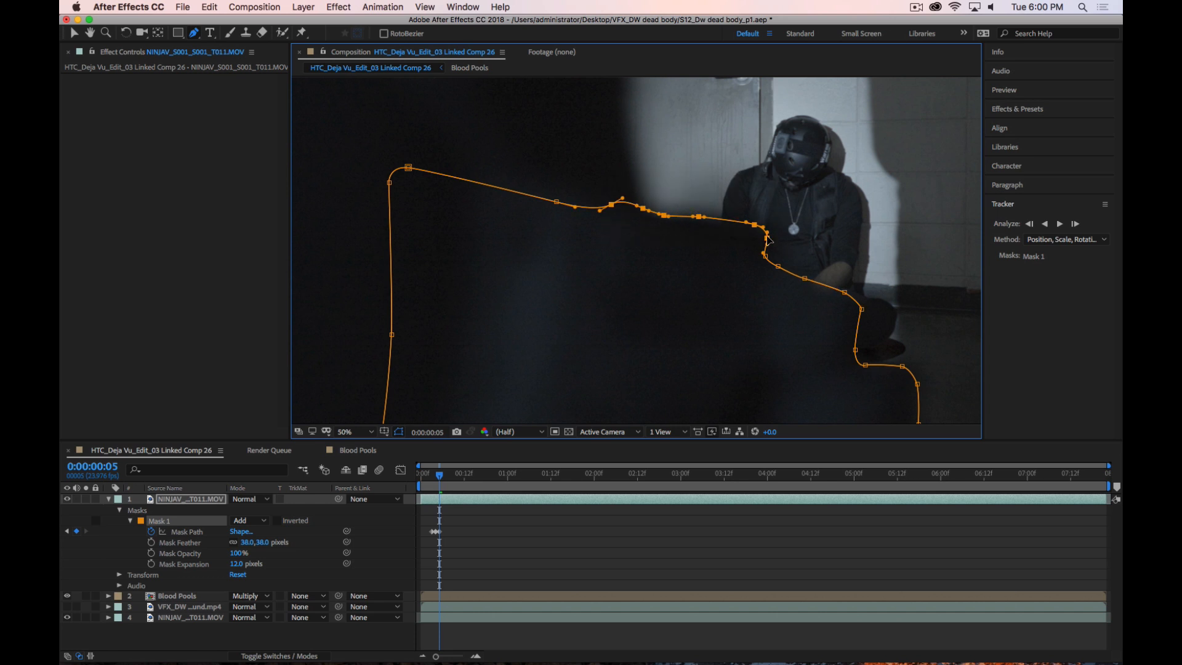
Adjust the mask points along the figure's right edge at frame 0:00:00:05 and check the blended edge with the outline hidden
left_click_drag(799, 325, 707, 236)
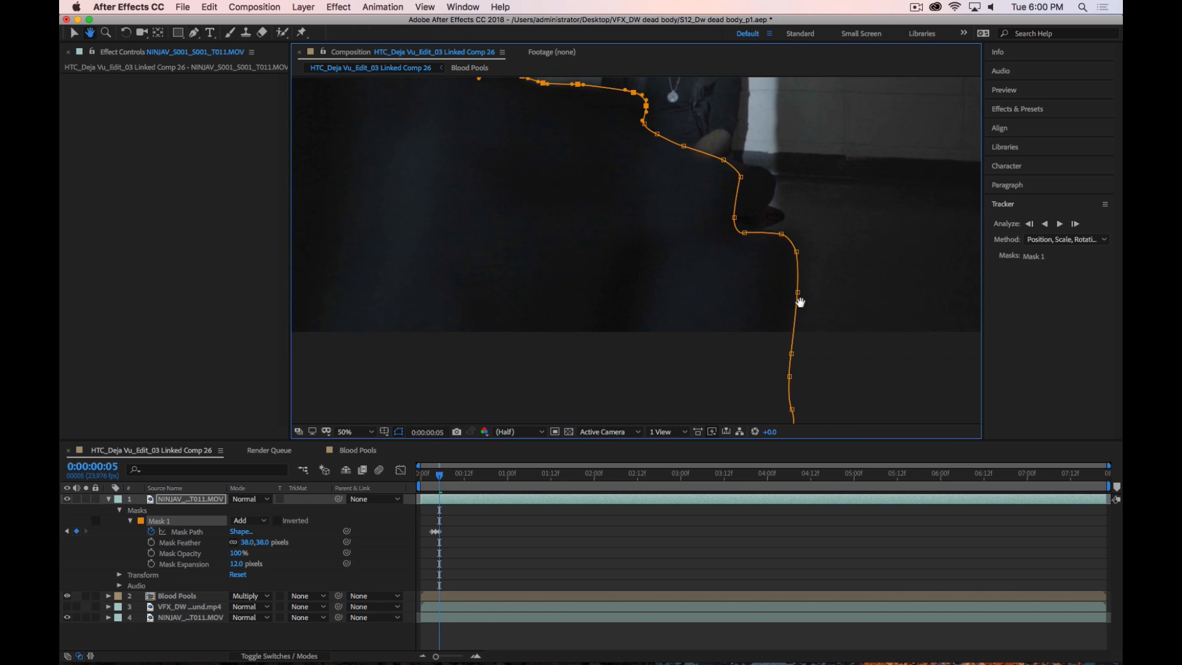
key("g")
left_click(797, 253)
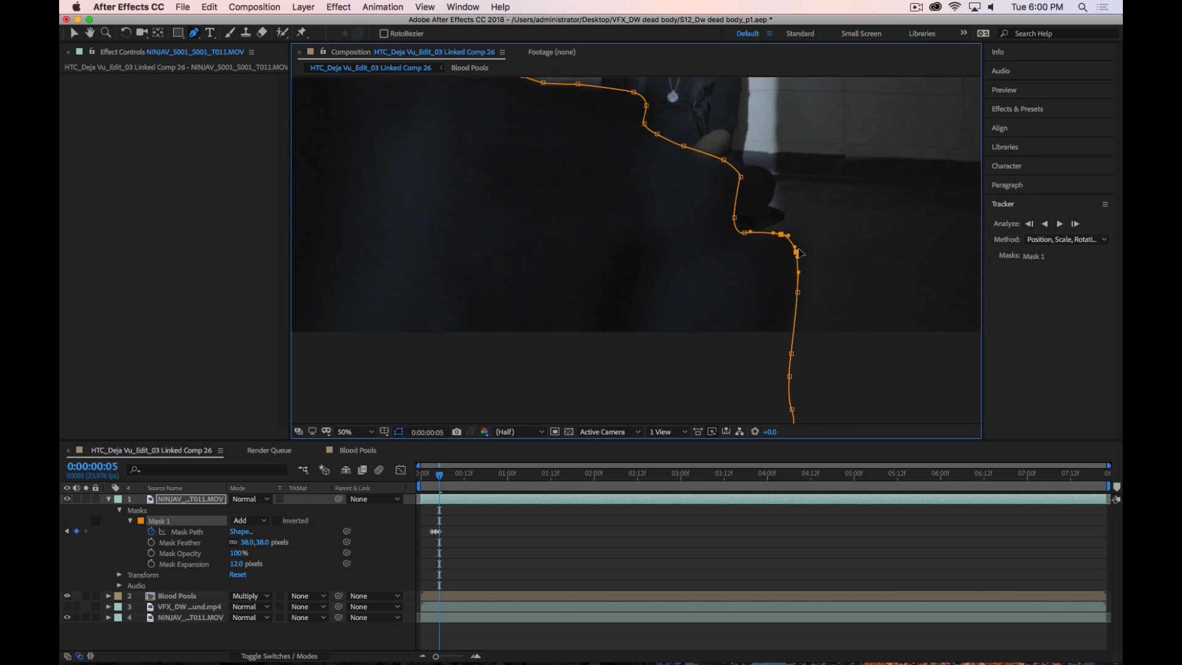
left_click_drag(799, 251, 823, 317)
left_click_drag(707, 365, 765, 309)
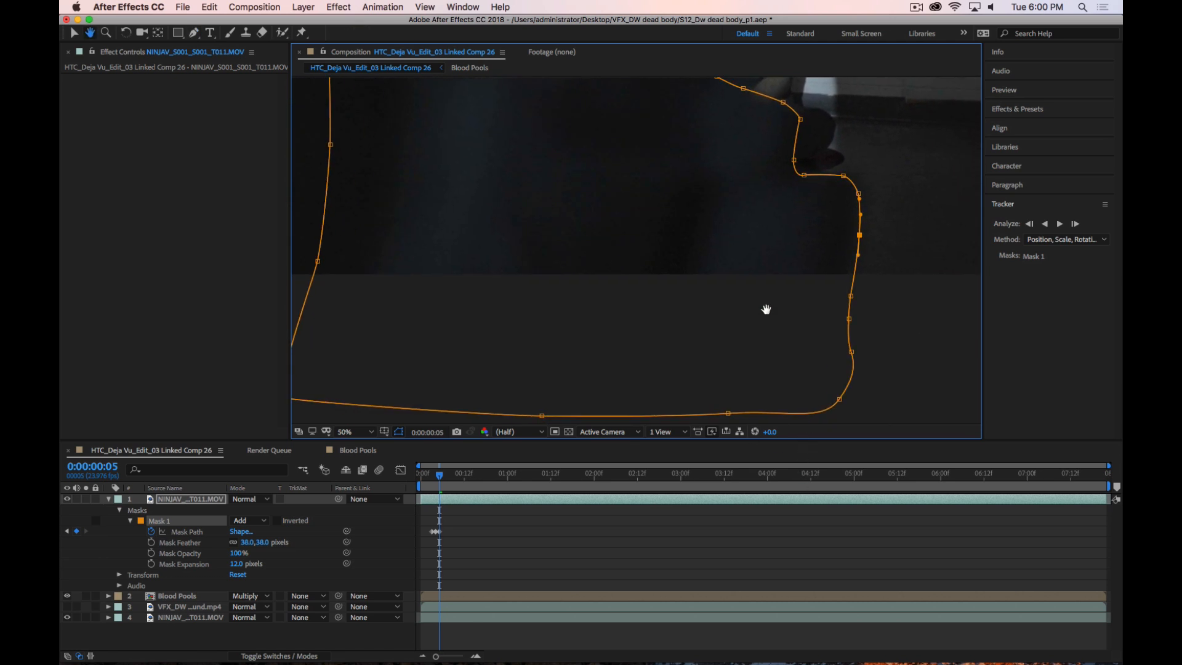
left_click(333, 649)
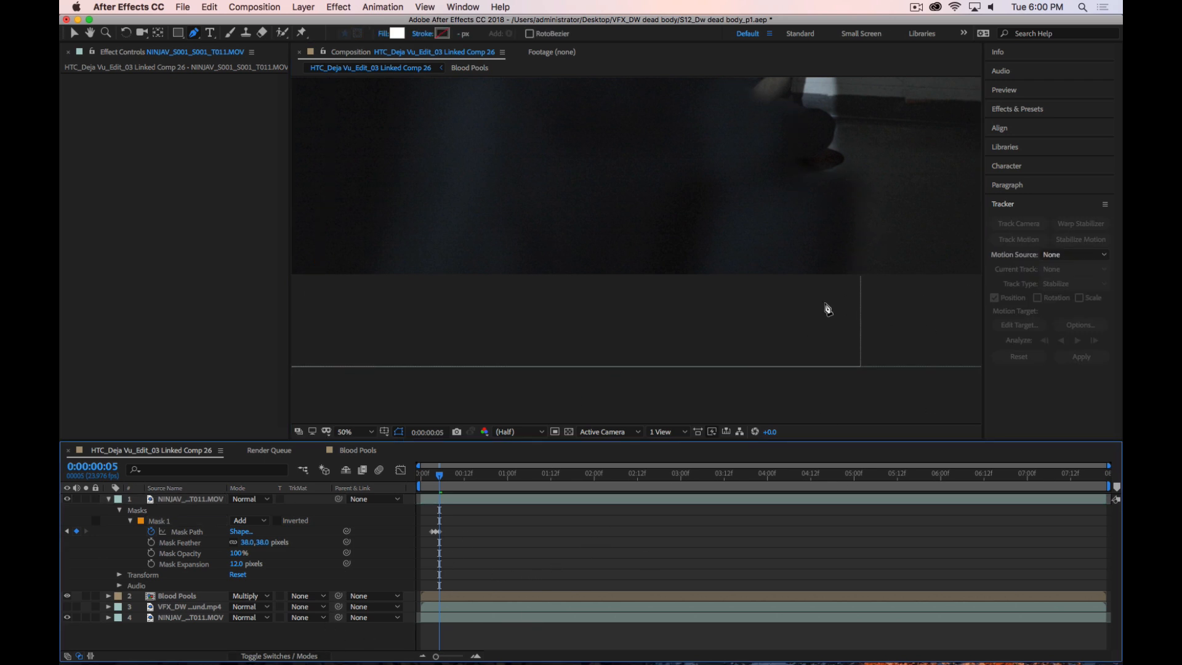
Track Mask 1 forward to frame 0:00:00:06, shift it onto the foreground figure and nudge the points below the seated man
left_click(161, 526)
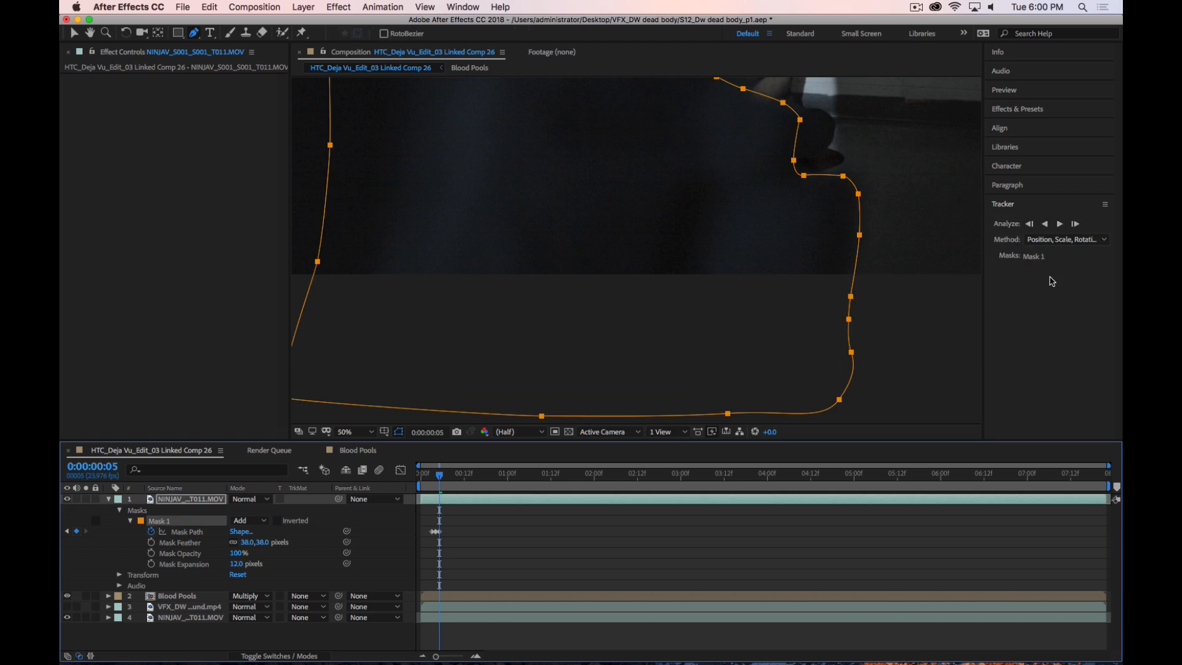
left_click(1077, 224)
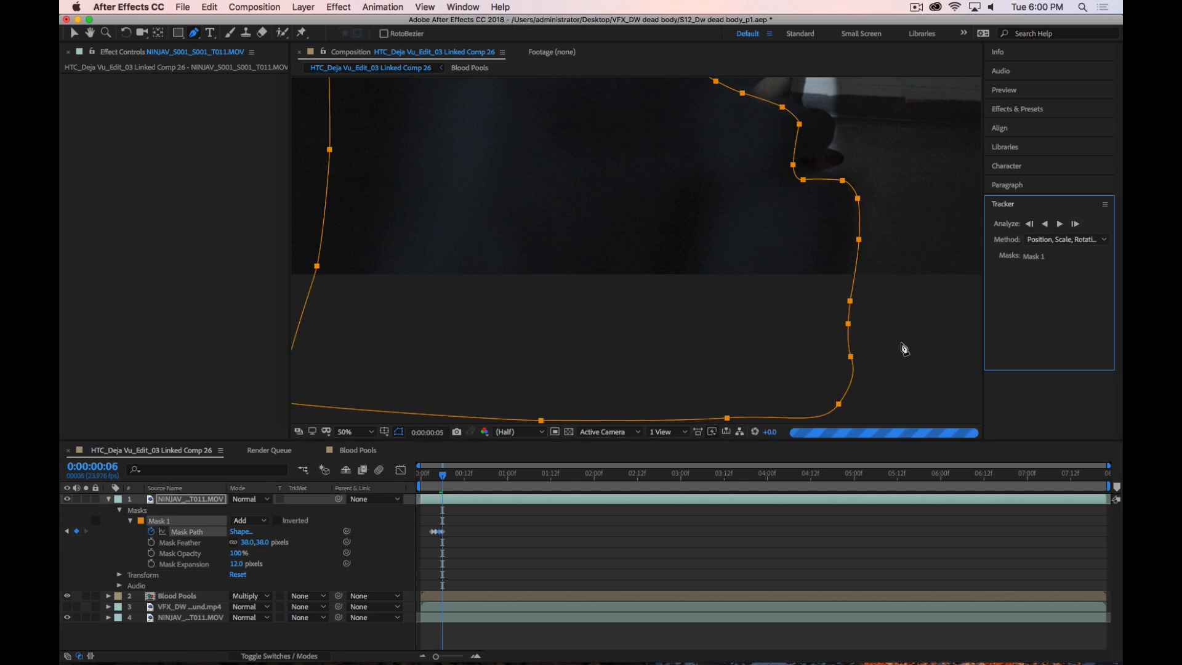
left_click_drag(760, 330, 628, 388)
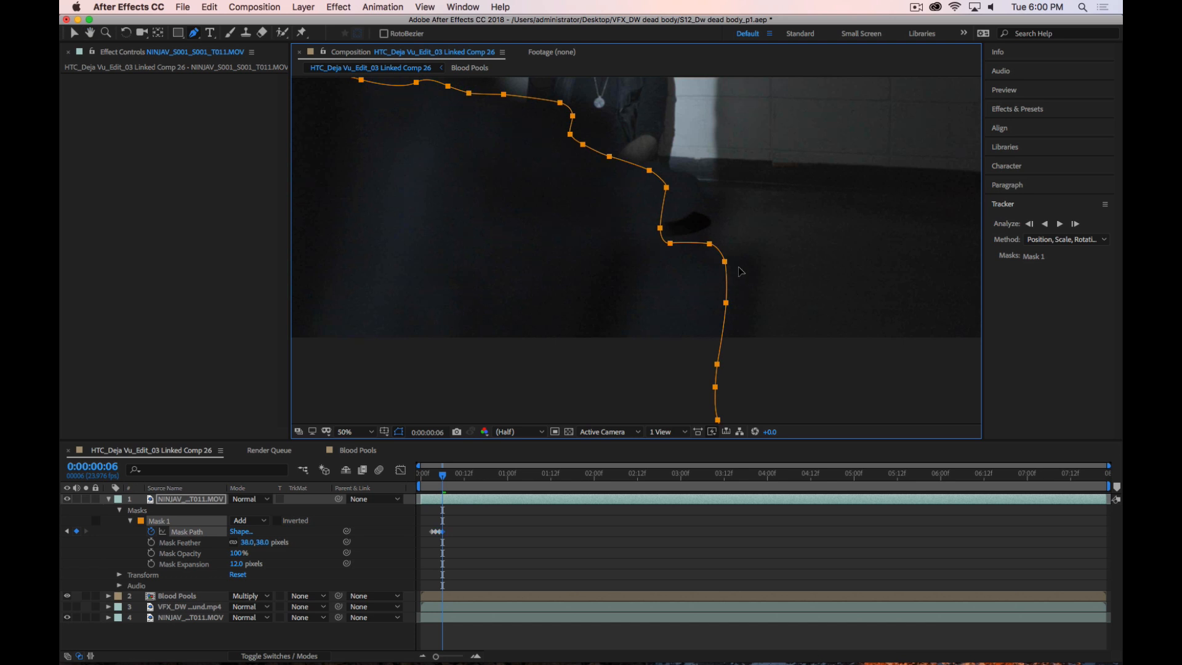
left_click_drag(725, 262, 764, 266)
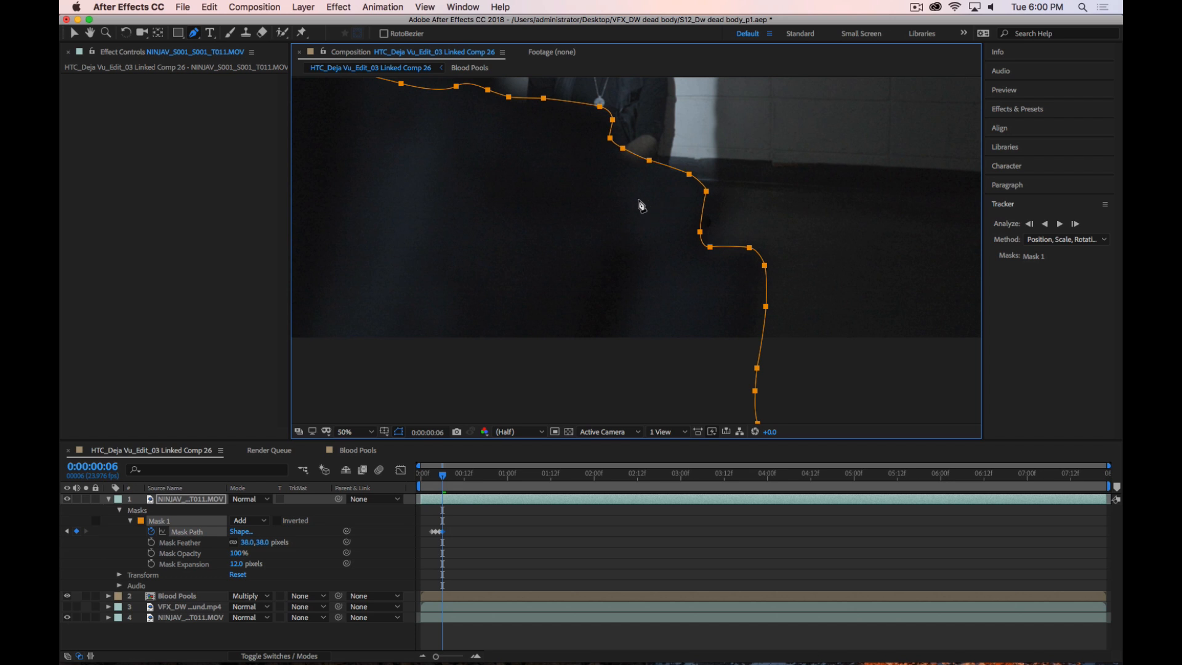
left_click_drag(672, 141, 650, 161)
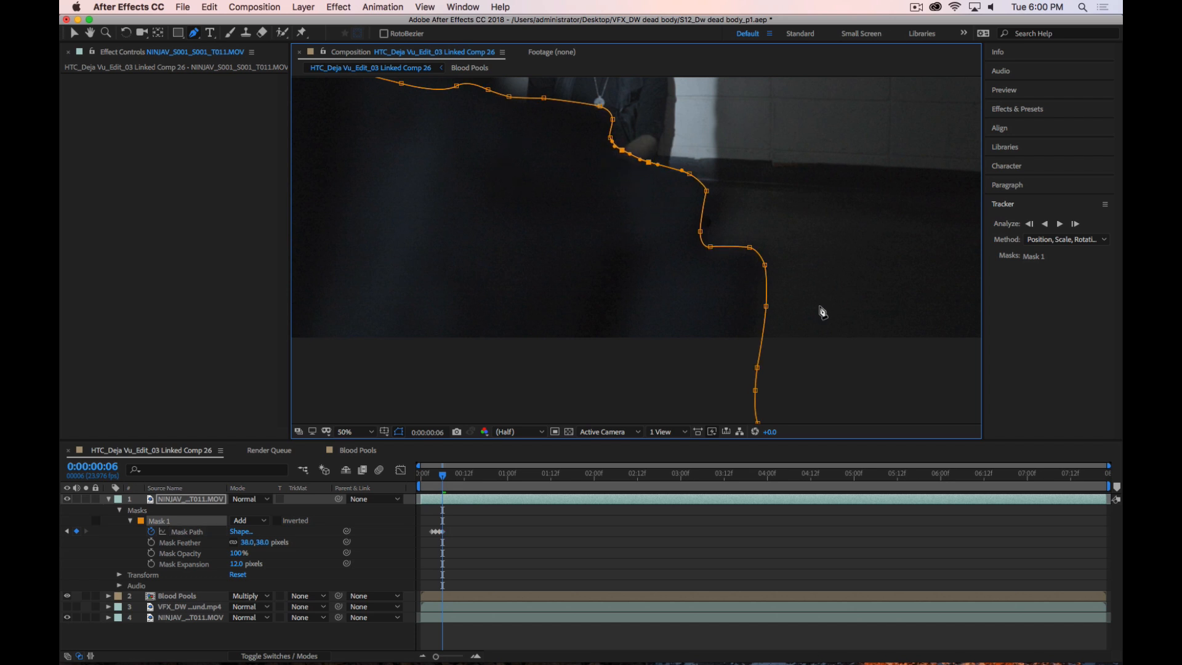
left_click_drag(739, 226, 767, 269)
Pull Mask 1's left edge, including its upper and lower corners, inward at frame 0:00:00:06
key("space")
left_click_drag(432, 326, 708, 297)
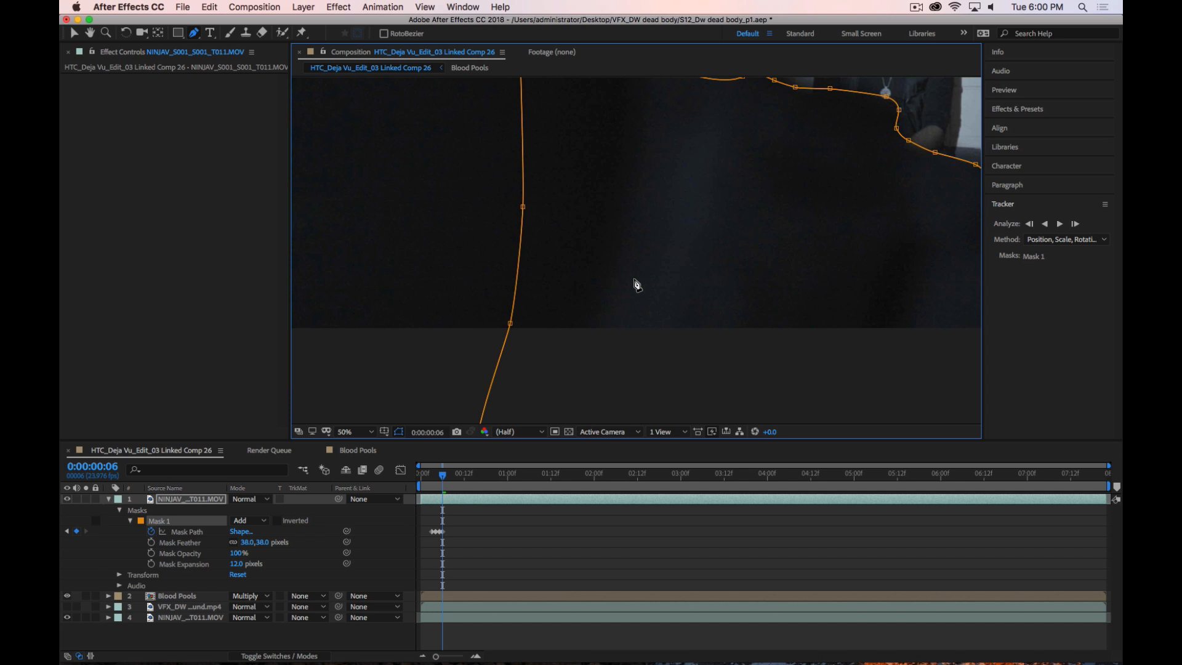
key("comma")
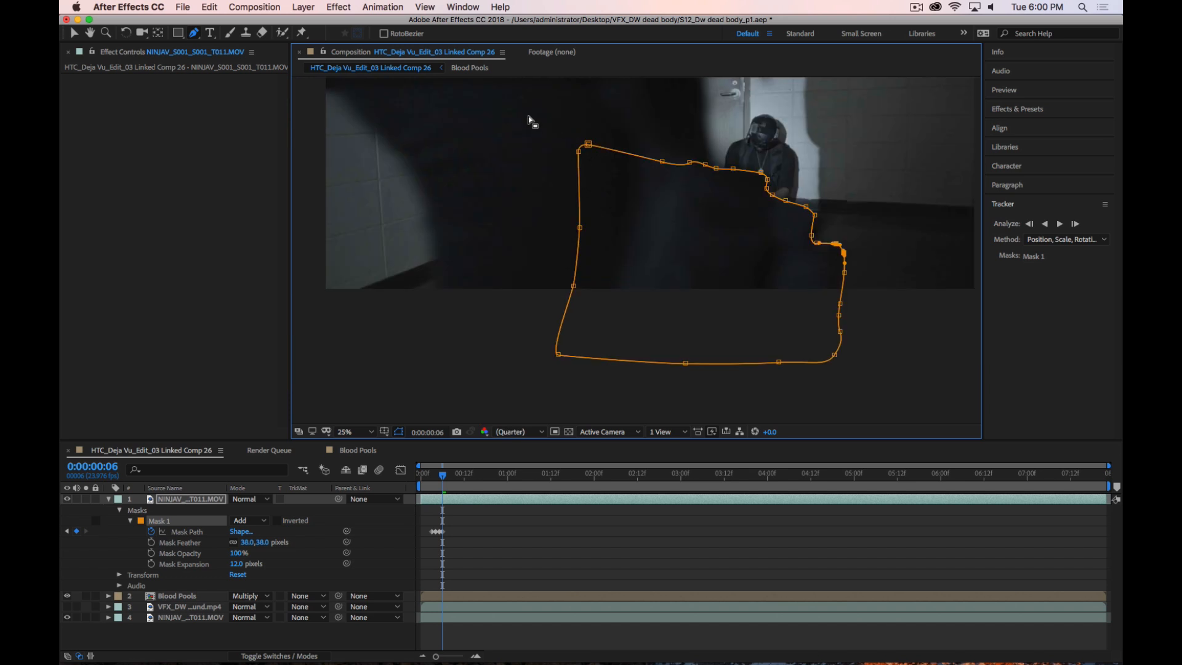
left_click_drag(528, 116, 615, 386)
left_click_drag(559, 355, 593, 368)
left_click_drag(590, 127, 642, 159)
left_click(614, 238)
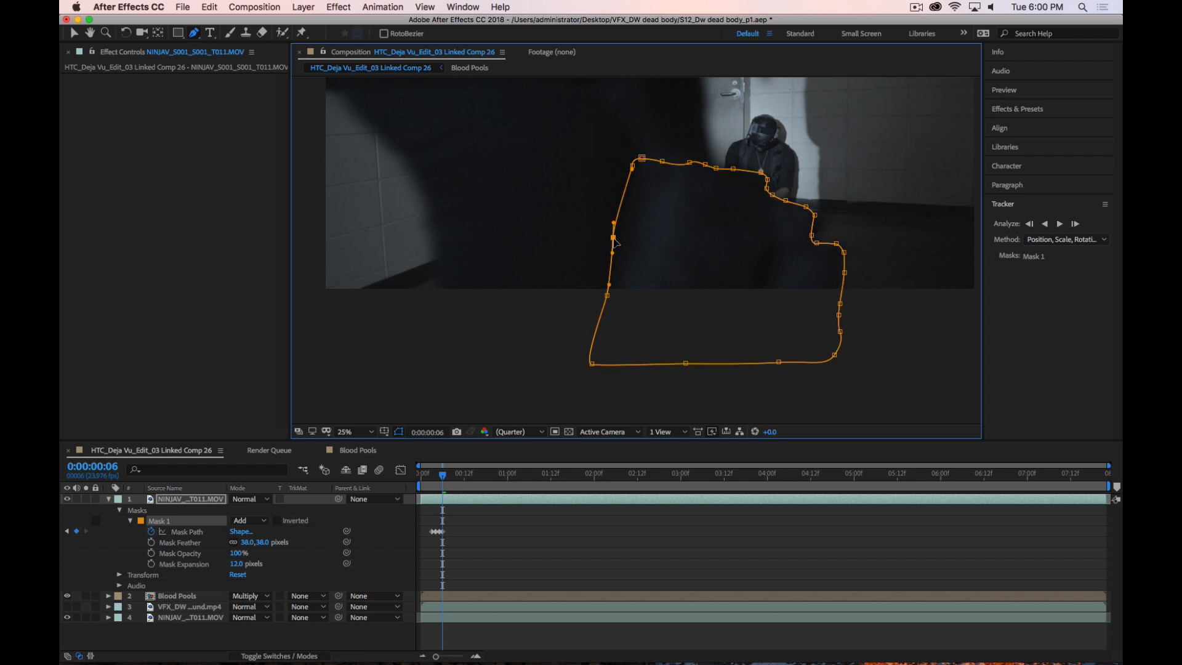
left_click_drag(614, 239, 626, 240)
left_click(608, 296)
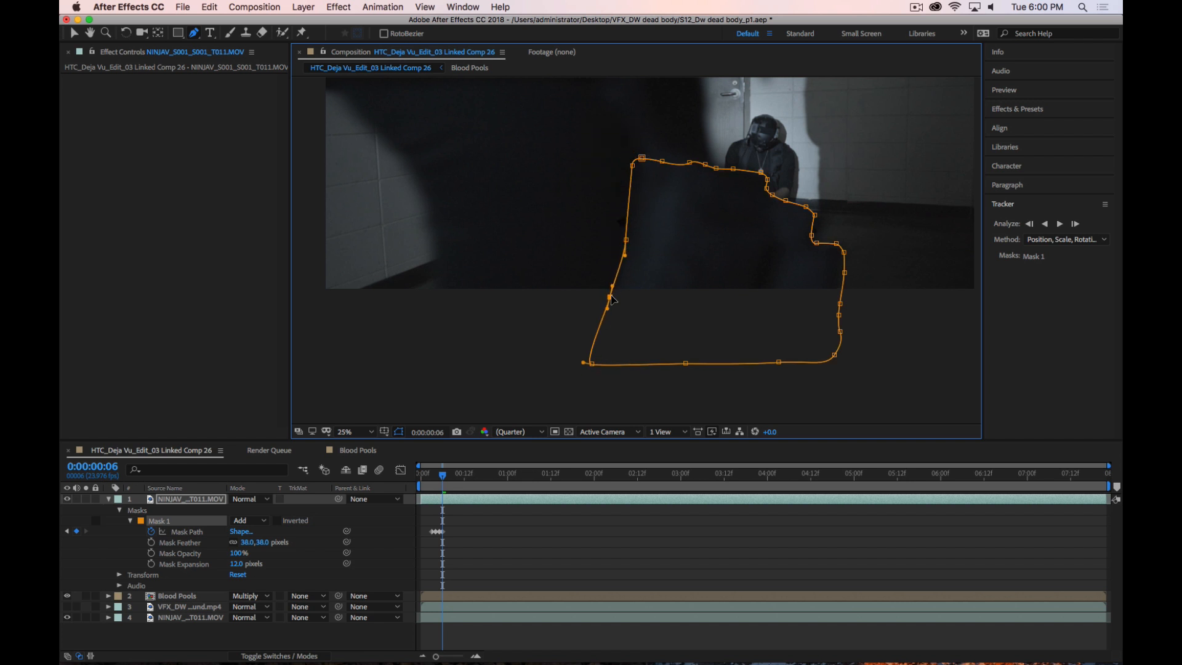
Track Mask 1 forward to frame 0:00:00:07 and check the blended edge with the outline hidden
left_click_drag(899, 272, 766, 290)
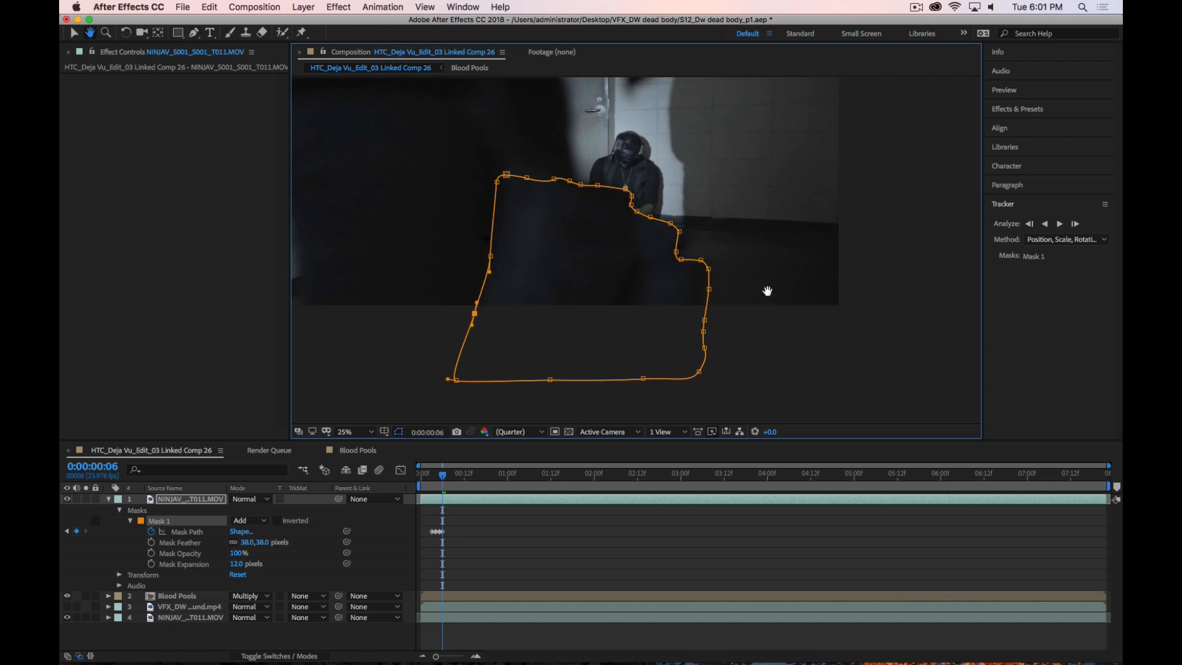
key("g")
key("comma")
key("period")
key("period")
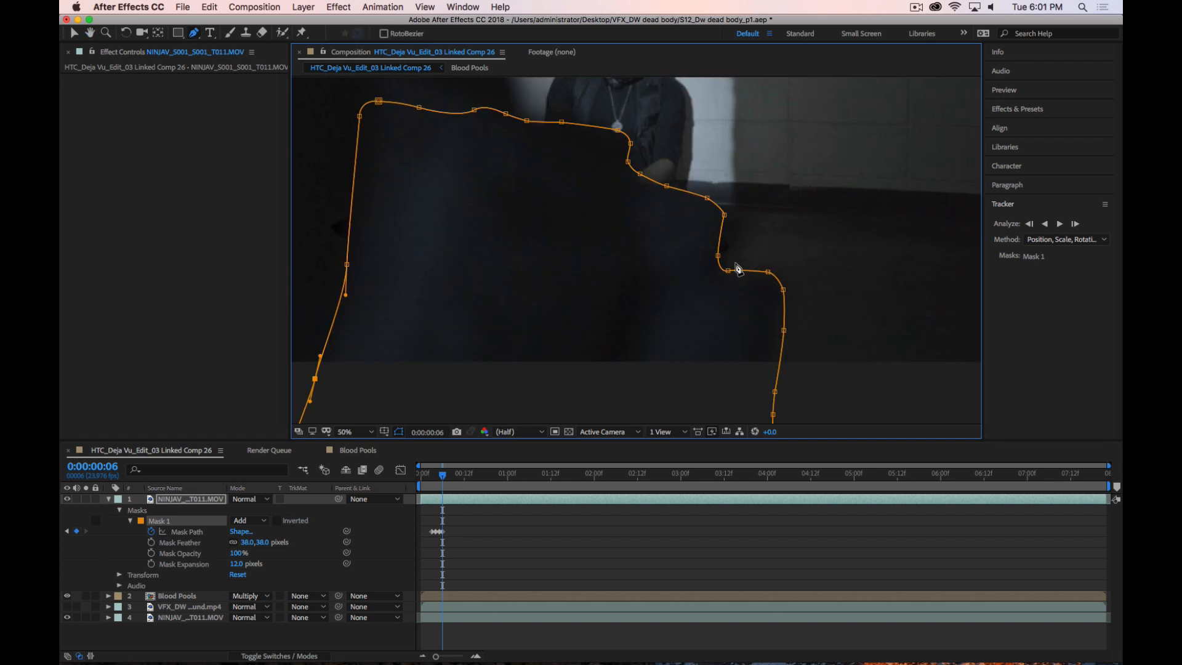
left_click(1077, 224)
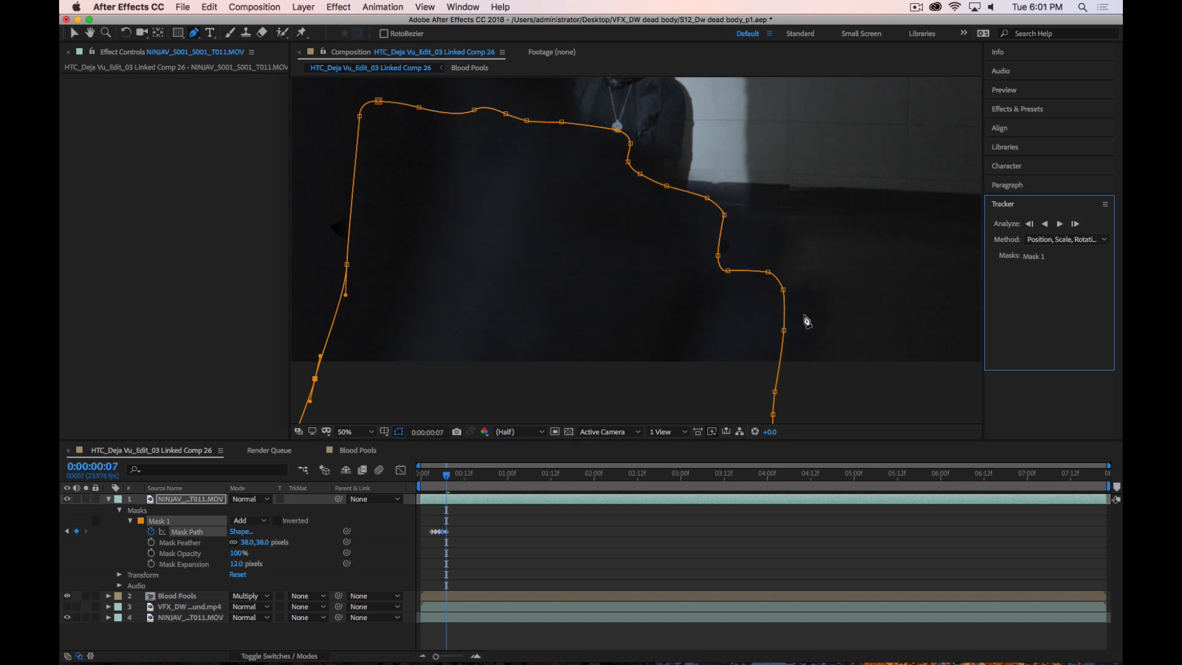
left_click(180, 638)
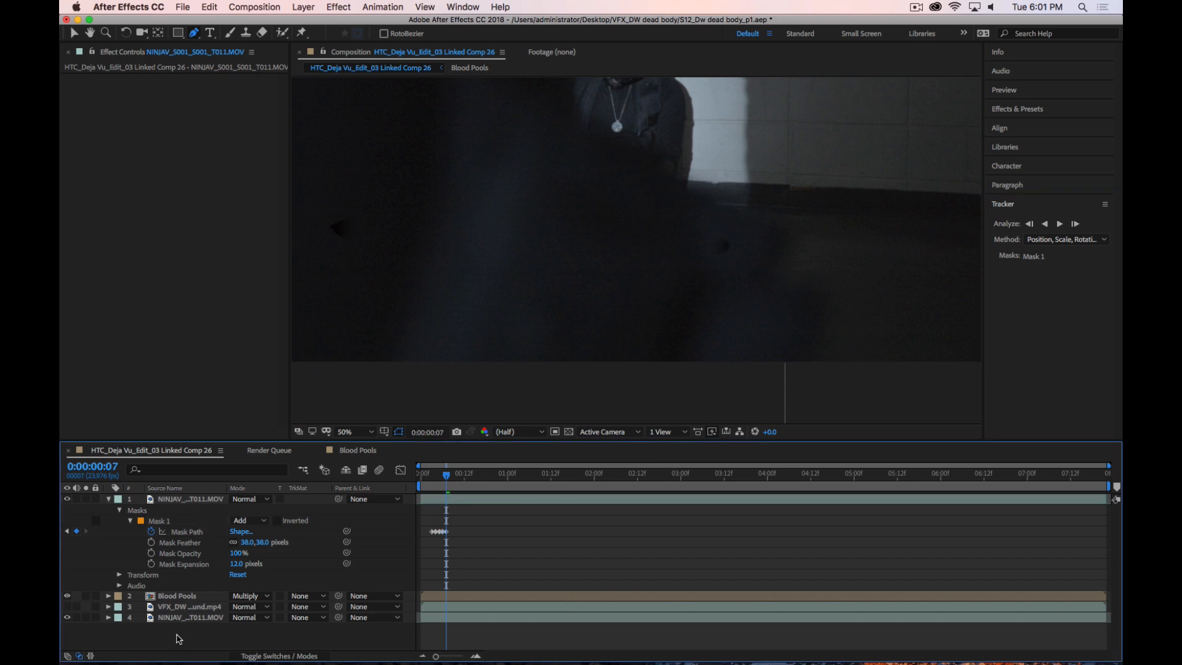
left_click(177, 522)
Shift Mask 1 with the foreground figure at frame 0:00:00:07 and reshape its stepped upper edge below the seated man
left_click_drag(784, 332, 832, 339)
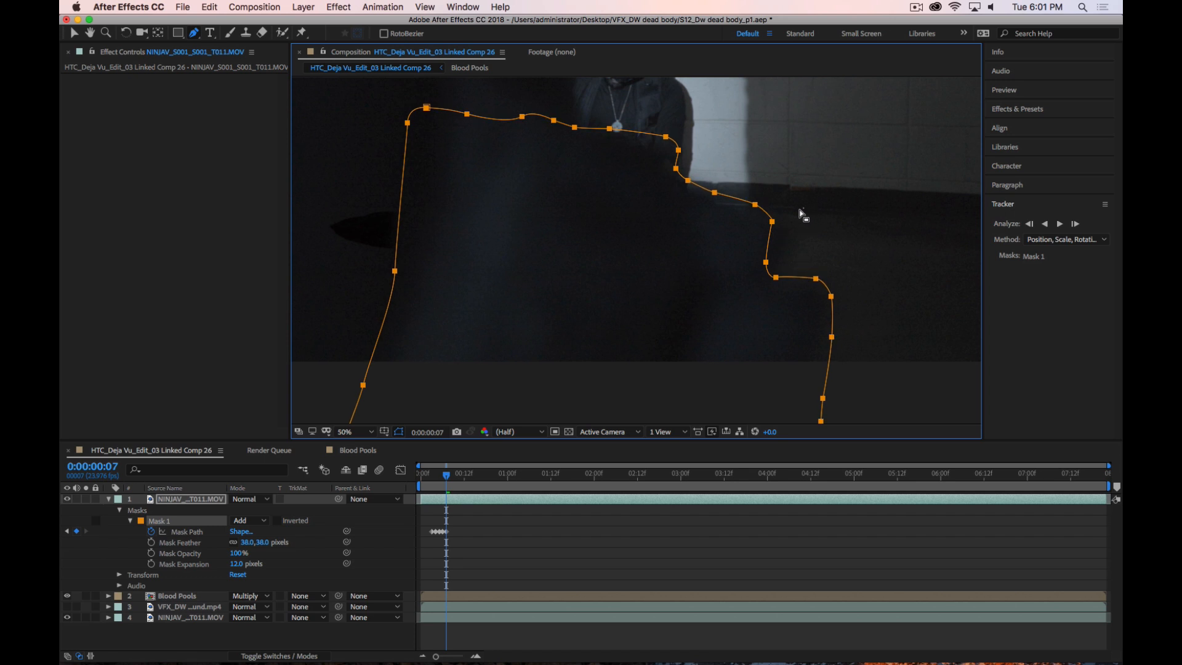
left_click_drag(801, 213, 711, 201)
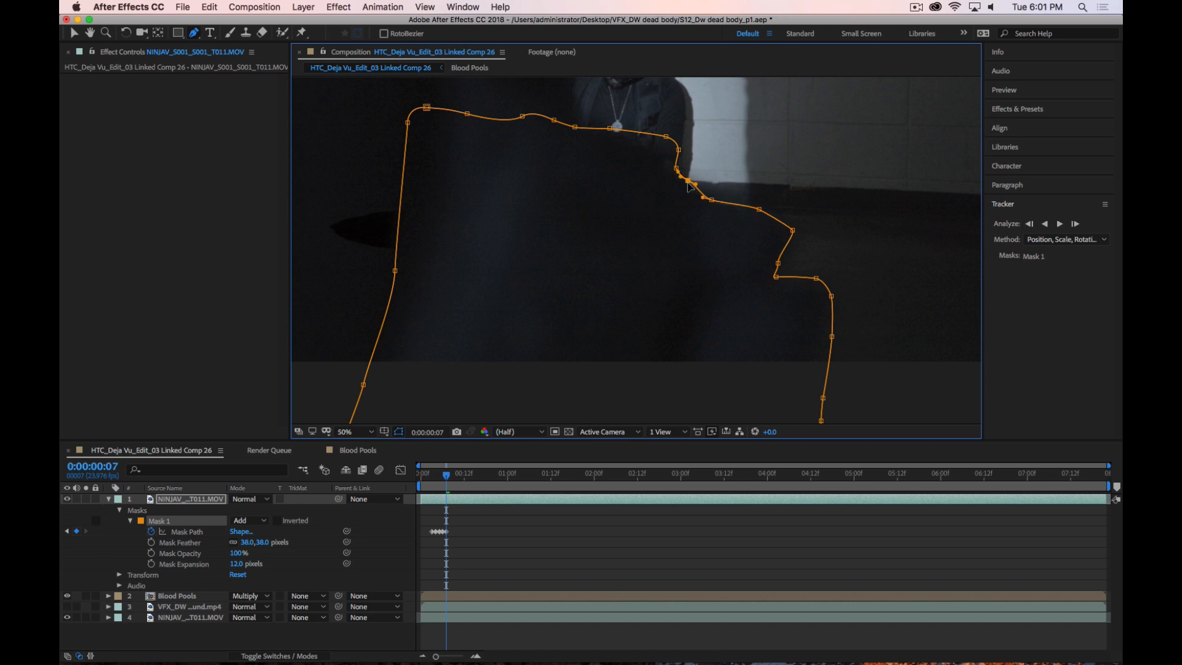
left_click_drag(635, 113, 680, 161)
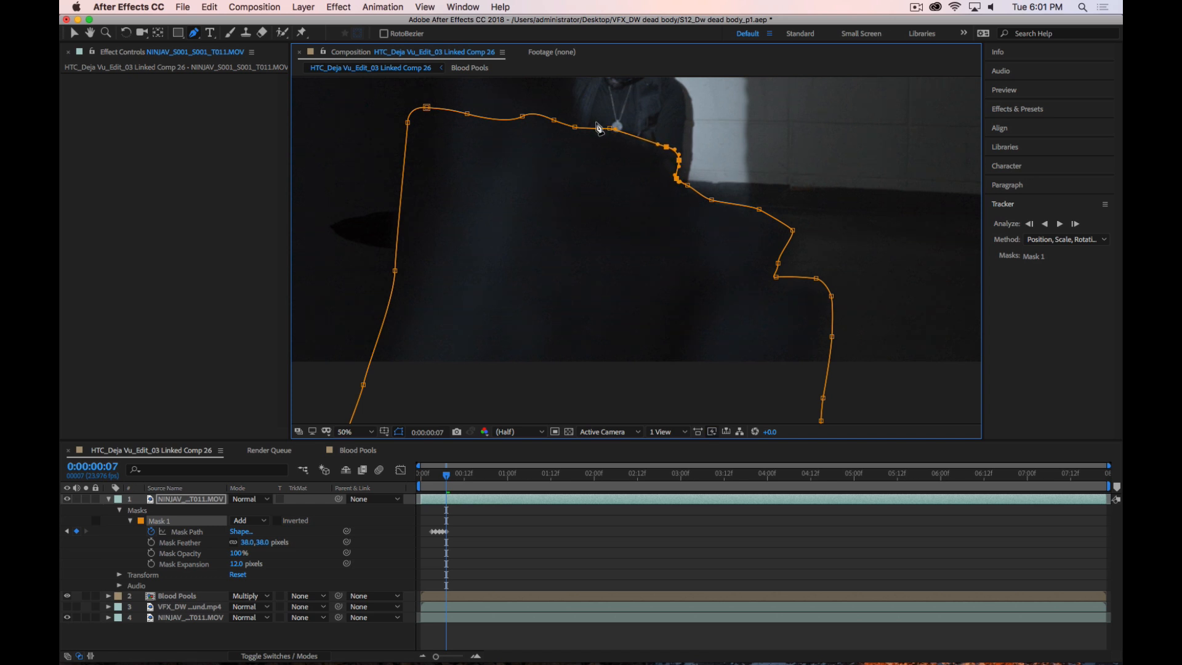
Move the mask's upper-left corner and left edge points inward at frame 0:00:00:07
left_click_drag(367, 96, 454, 192)
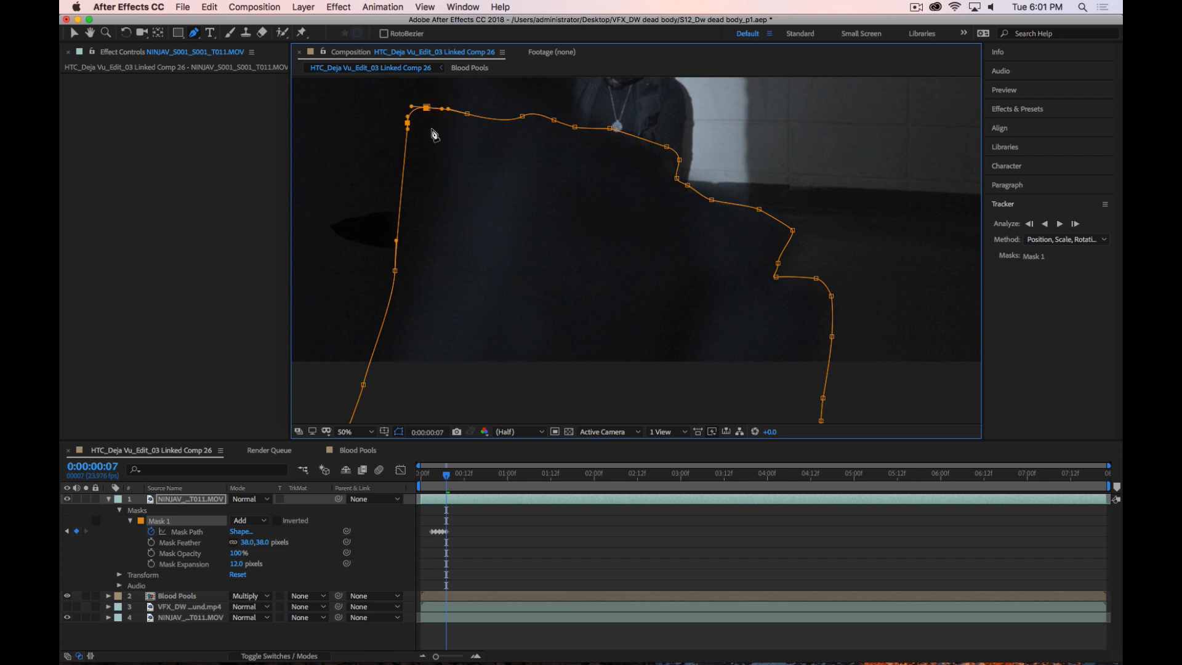
left_click_drag(427, 108, 449, 109)
left_click(395, 271)
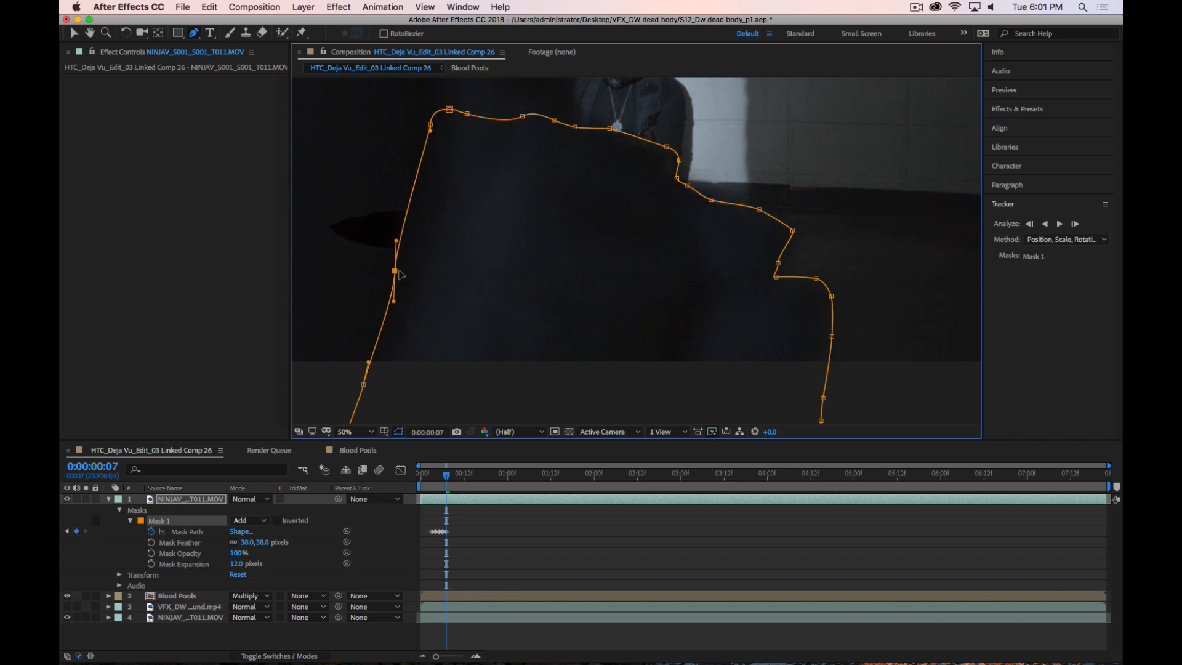
left_click_drag(394, 271, 410, 274)
left_click(375, 387)
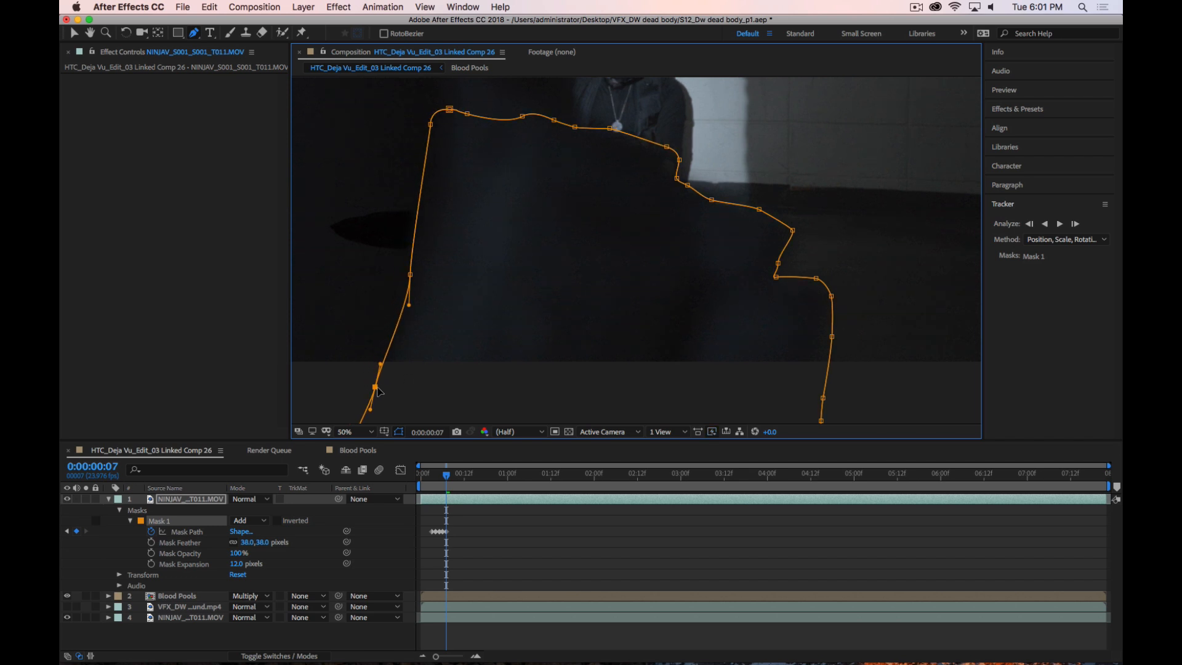
left_click_drag(378, 391, 382, 393)
Refine the mask's right edge and the notch above it at frame 0:00:00:07, and scrub the preceding frames to check the motion
key("space")
left_click_drag(781, 359, 777, 248)
left_click(816, 294)
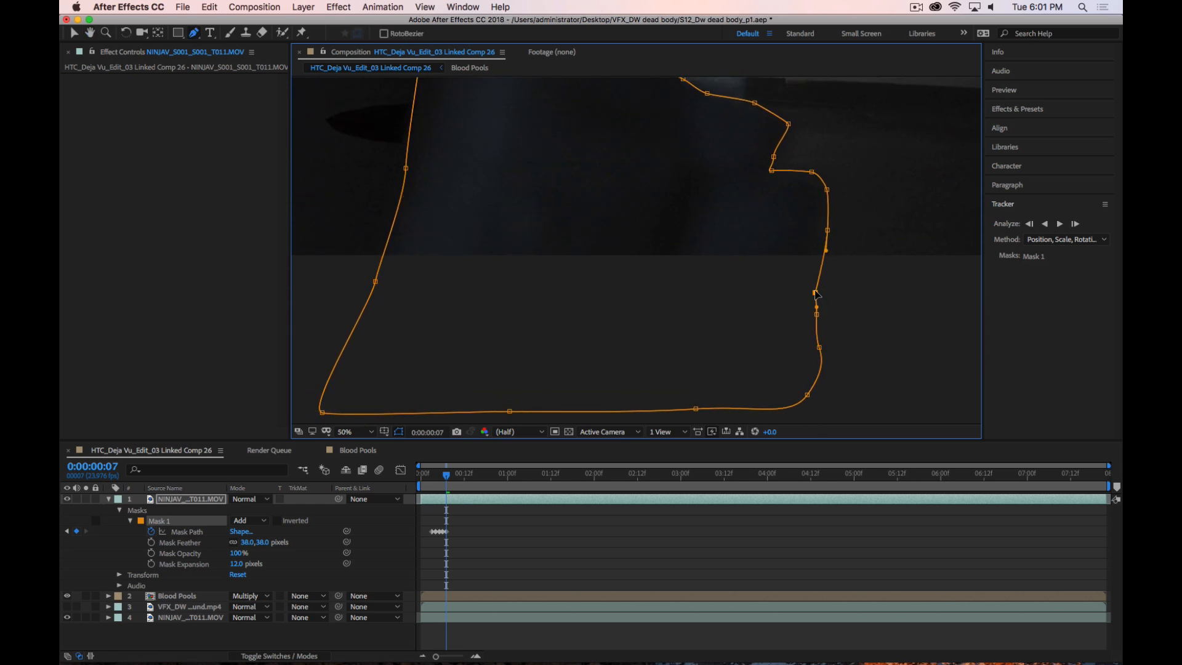
left_click(828, 231)
left_click_drag(824, 252, 782, 310)
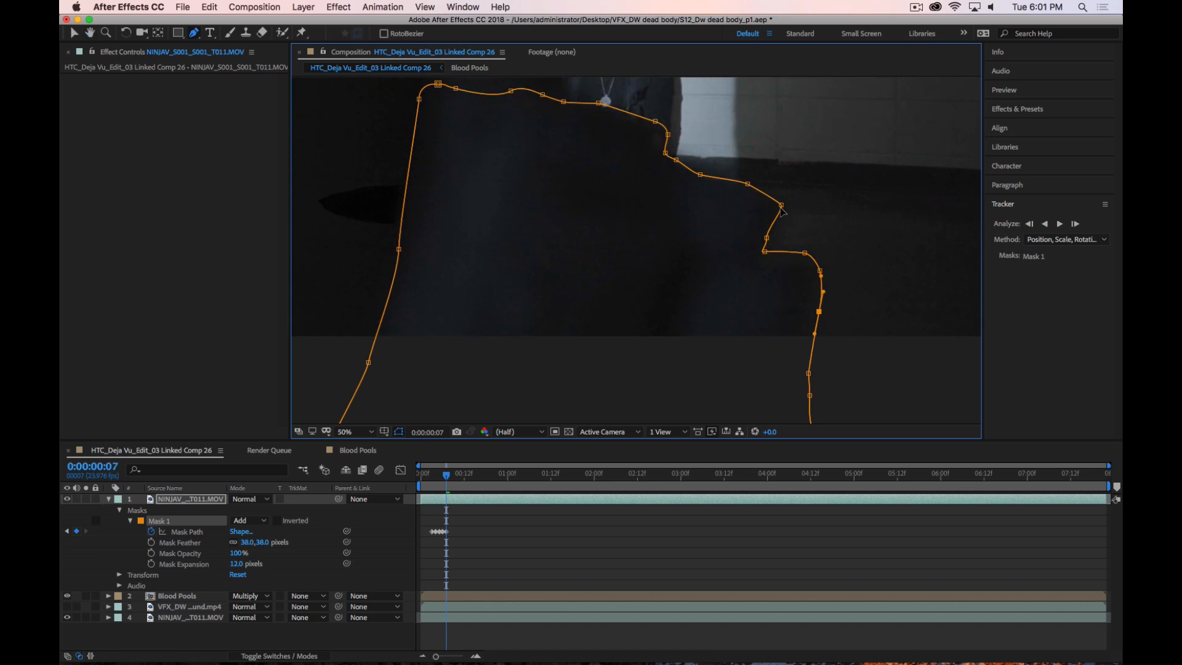
left_click_drag(783, 207, 785, 216)
left_click_drag(767, 229, 770, 239)
left_click_drag(429, 480, 448, 479)
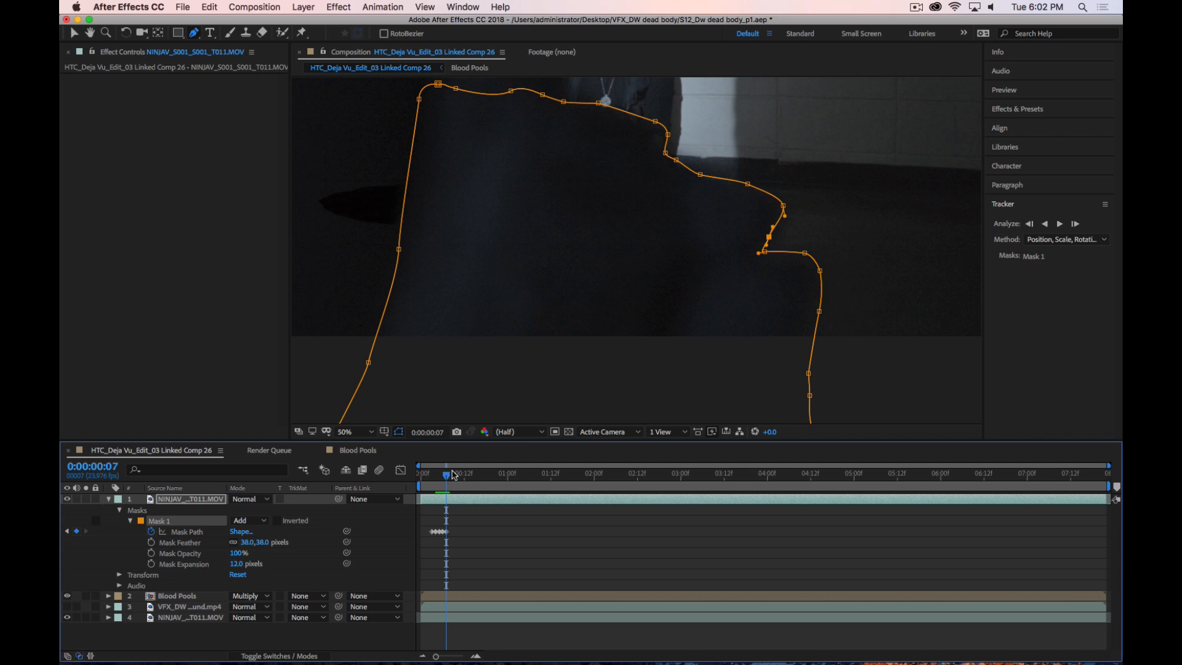
Tighten the mask's left edge and its points below the frame at 0:00:00:07, and play ahead to frame 0:00:00:10
key("comma")
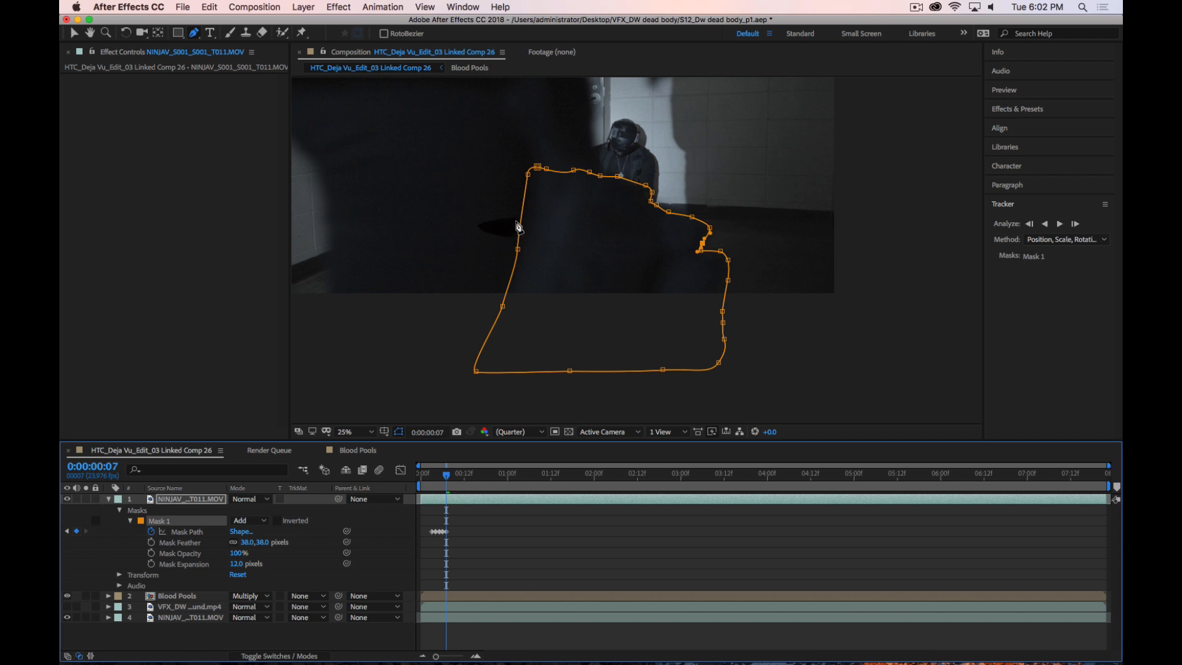
left_click(528, 176)
left_click_drag(518, 250, 522, 249)
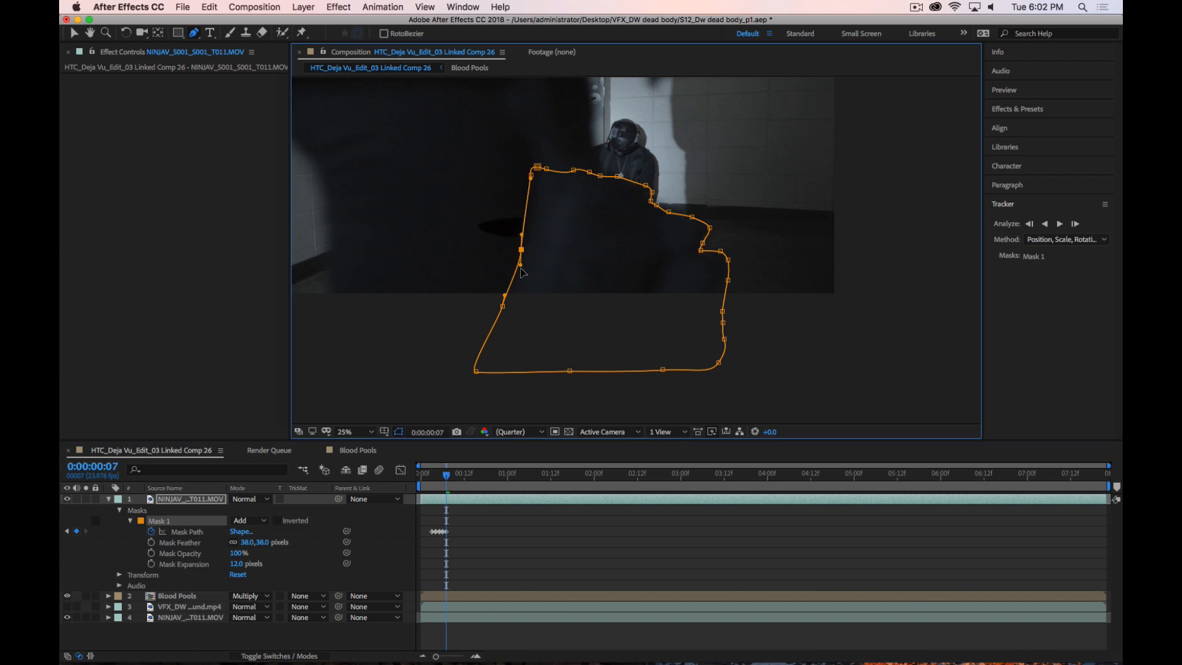
left_click_drag(504, 307, 507, 310)
left_click_drag(476, 371, 574, 361)
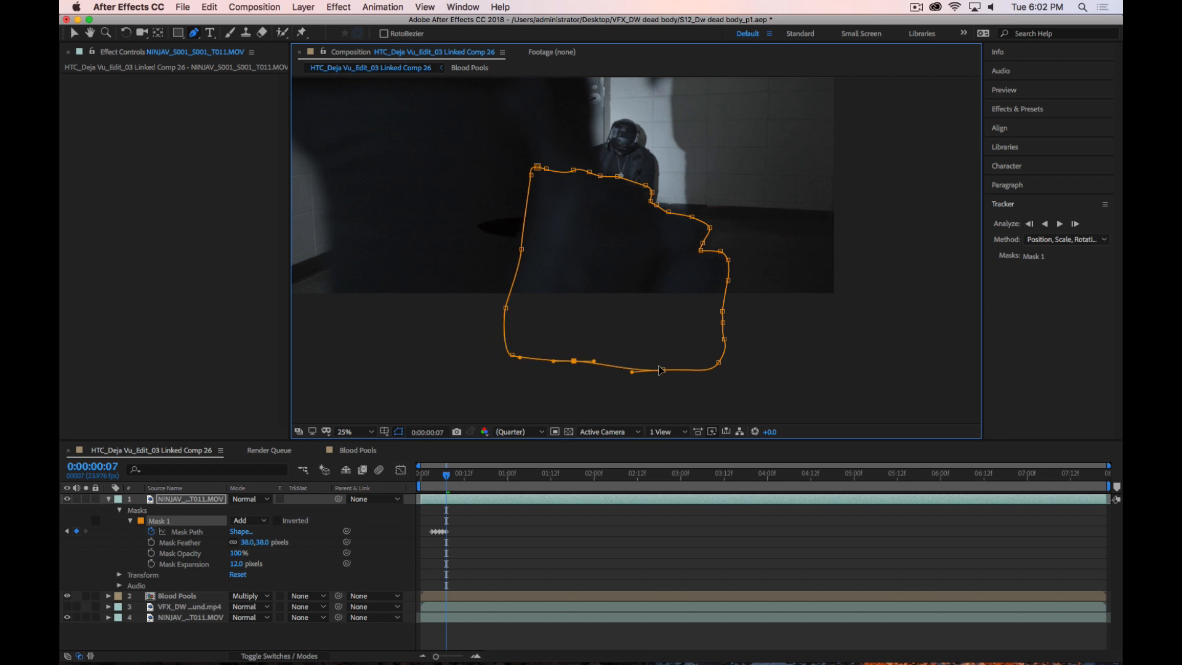
left_click_drag(664, 370, 716, 356)
left_click(724, 340)
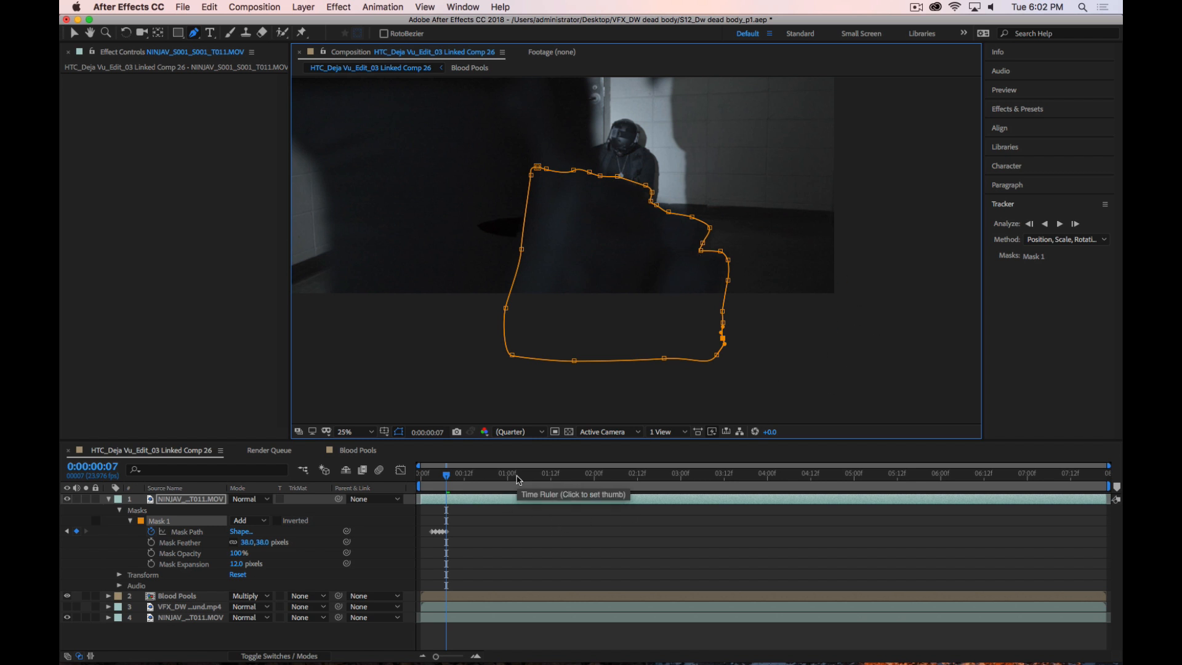
key("space")
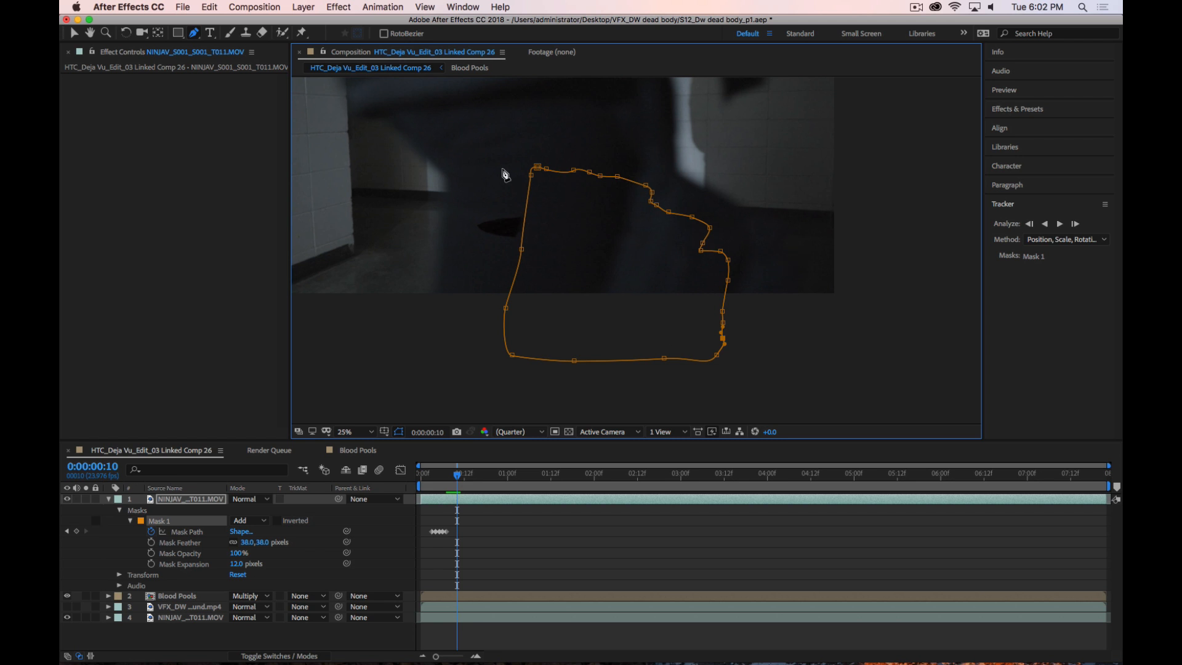
Shift Mask 1 with the foreground figure at frame 0:00:00:10 and smooth its stepped upper edge to follow the figure's slope
left_click_drag(495, 143, 760, 400)
left_click_drag(716, 355, 806, 351)
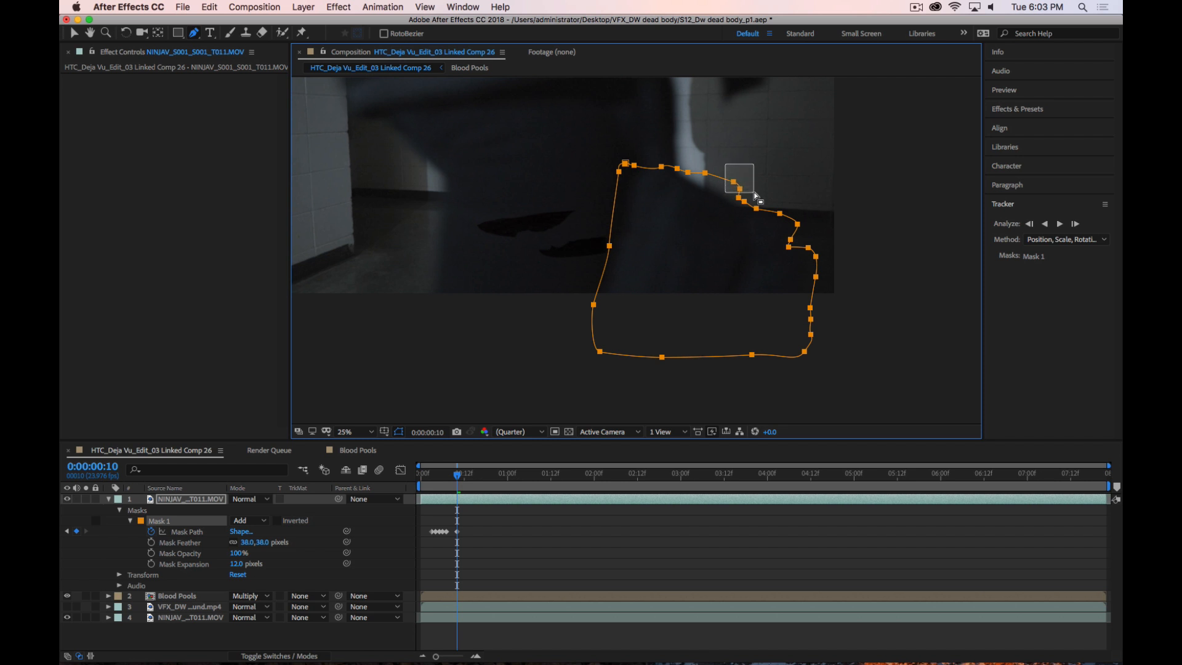
left_click_drag(754, 191, 714, 177)
scroll(699, 181, "down", 1)
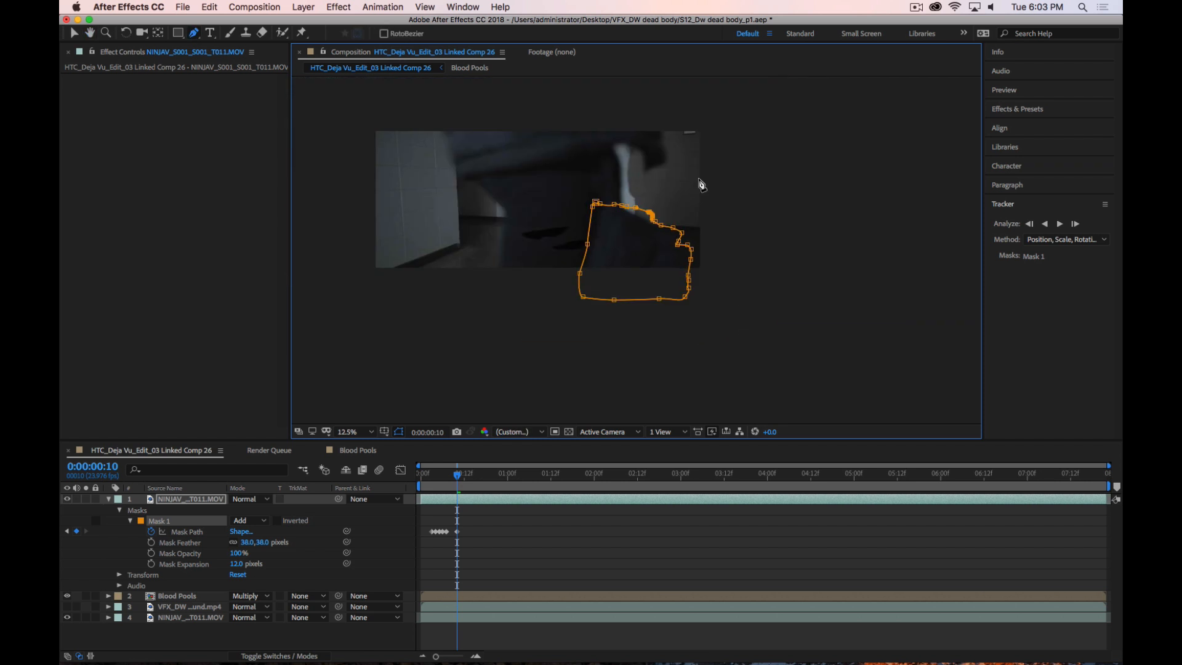
scroll(700, 180, "up", 1)
scroll(700, 183, "up", 2)
left_click_drag(713, 222, 681, 317)
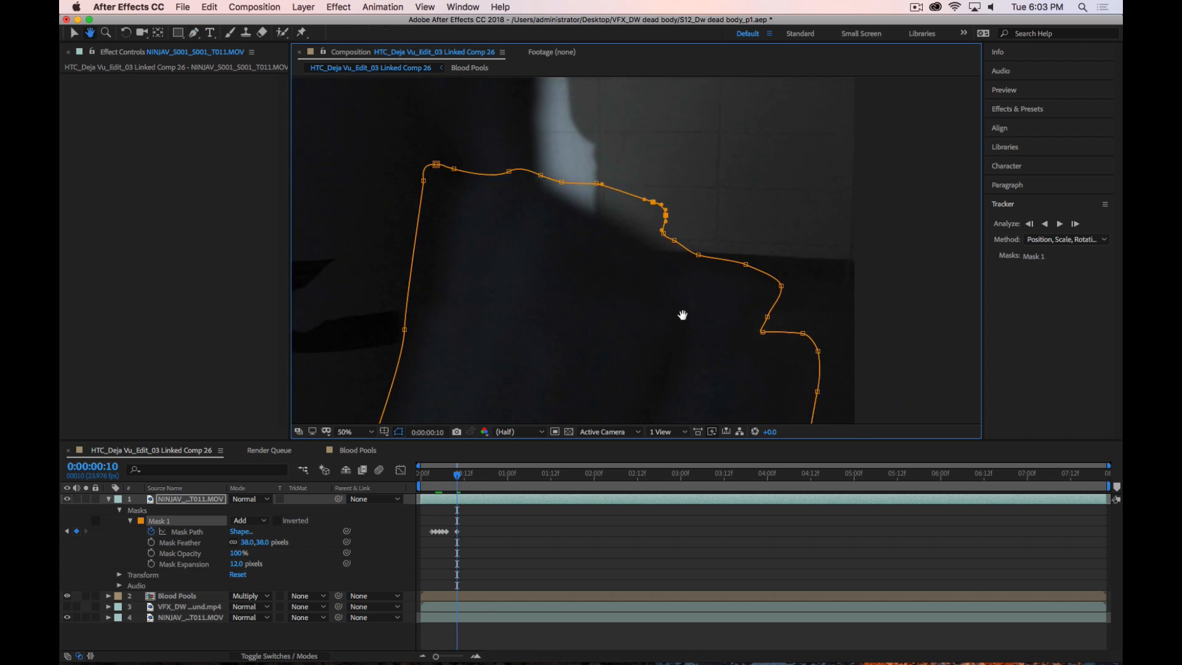
left_click(745, 266)
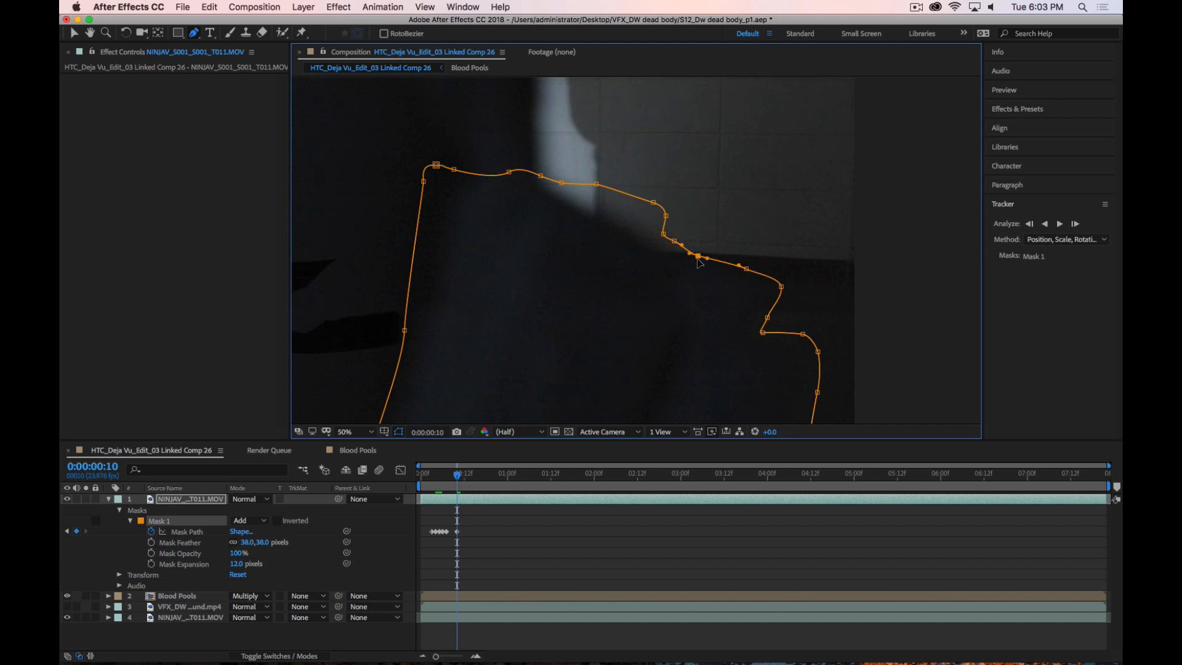
left_click_drag(700, 263, 633, 228)
left_click_drag(652, 204, 629, 229)
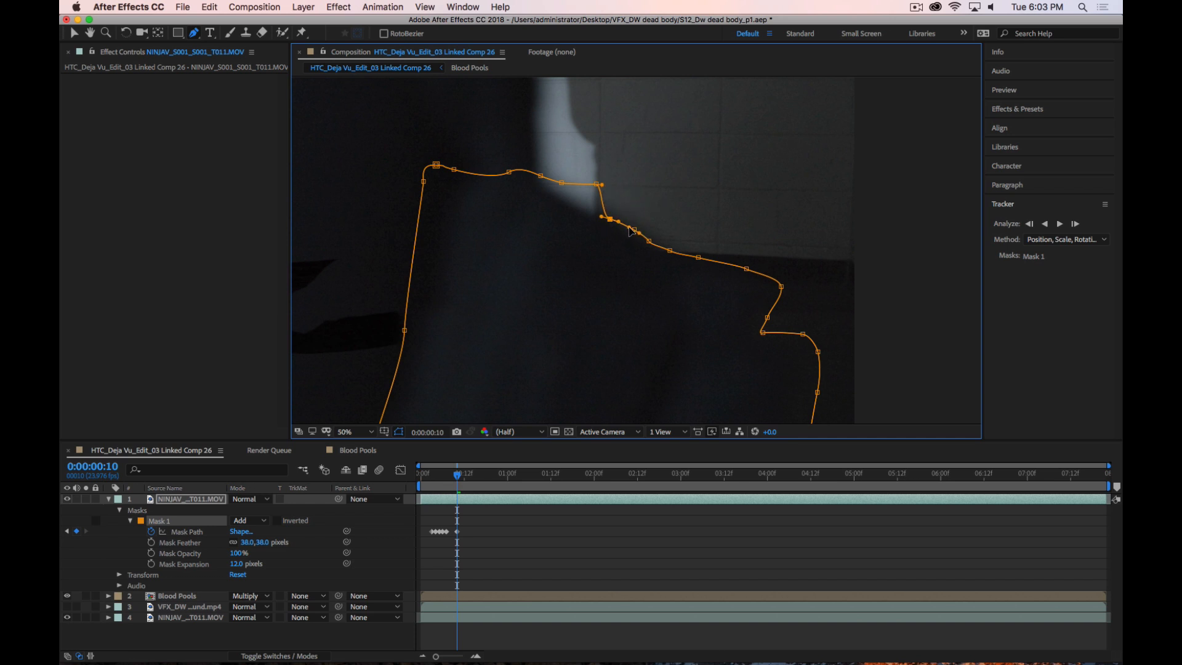
left_click_drag(597, 184, 557, 202)
left_click(552, 195)
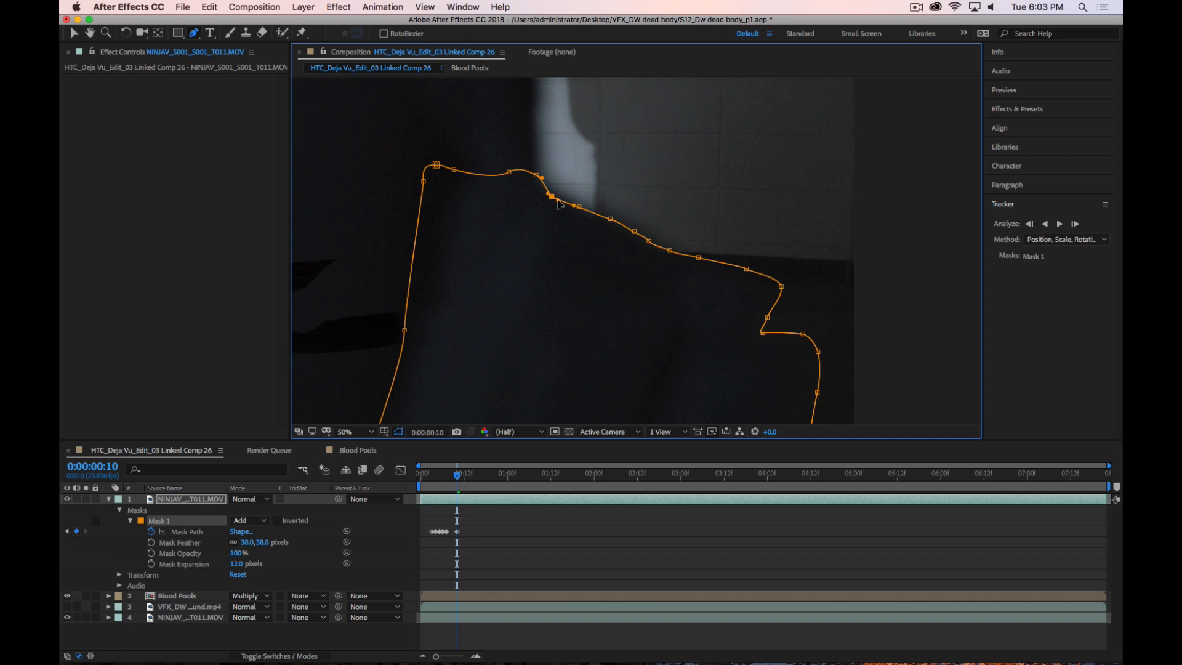
Pull the mask's upper-left corner and left edge points inward at frame 0:00:00:10
key("comma")
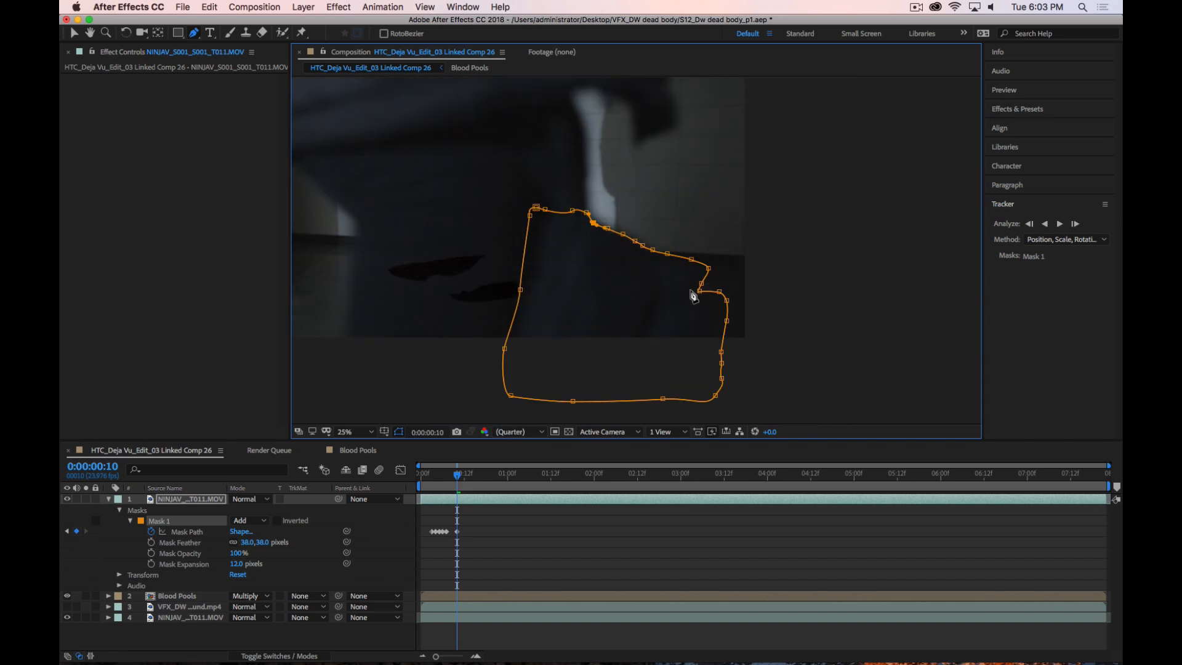
left_click_drag(546, 220, 559, 216)
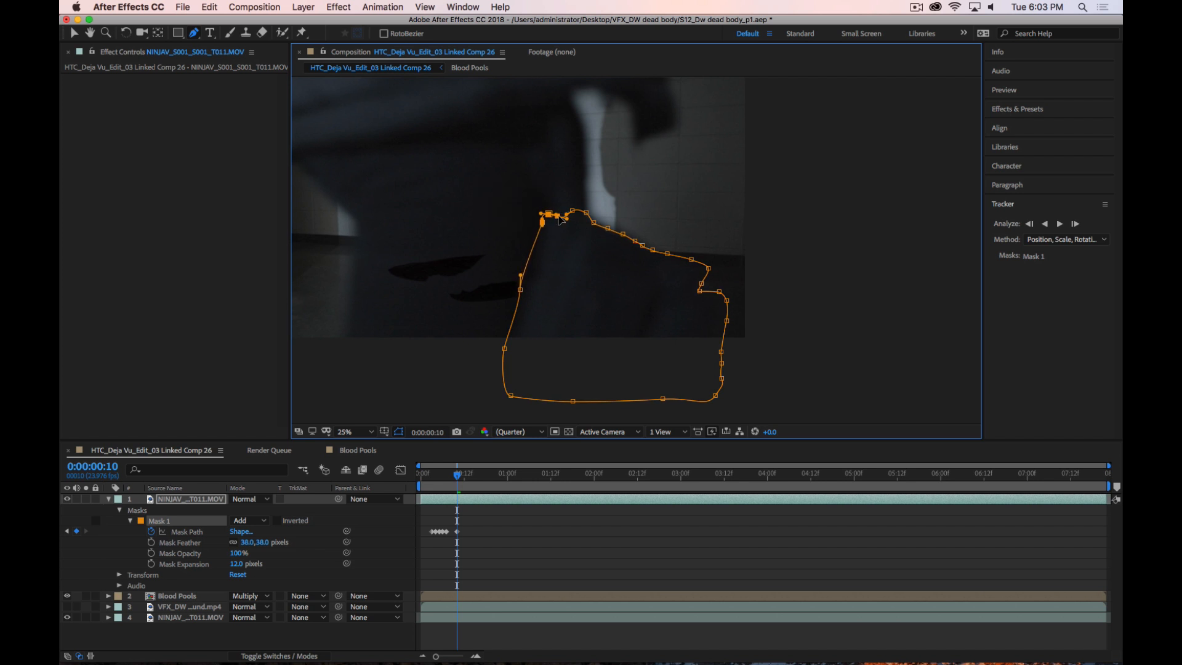
left_click_drag(521, 289, 534, 278)
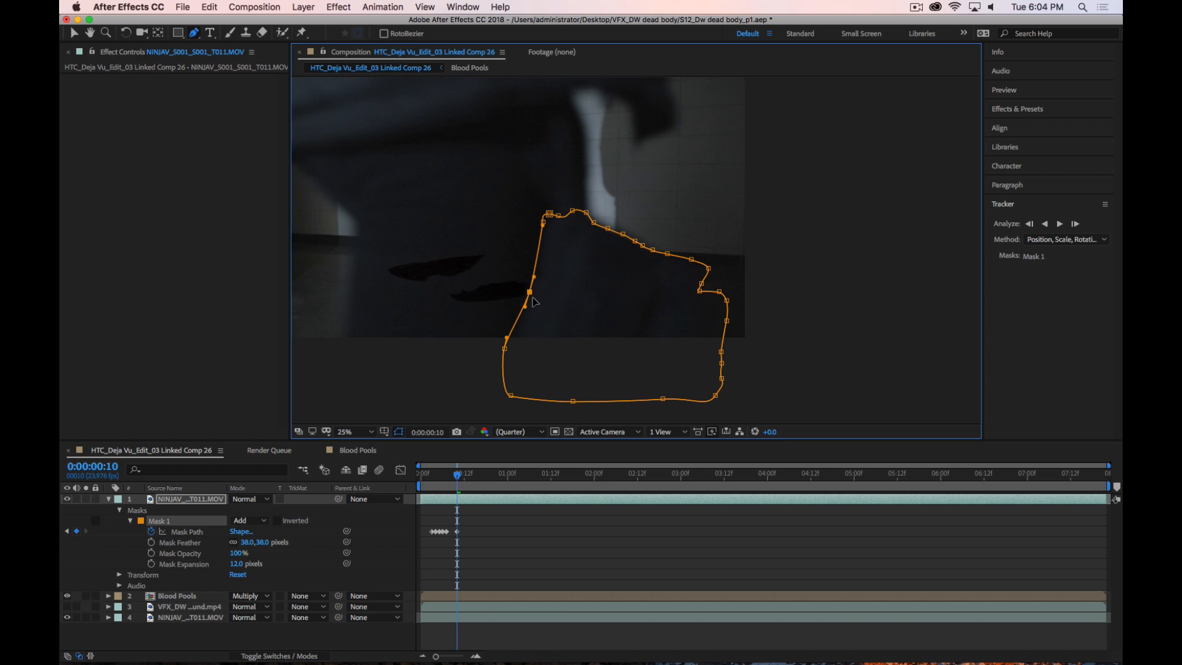
left_click_drag(530, 292, 535, 292)
left_click(504, 348)
left_click_drag(506, 350, 512, 351)
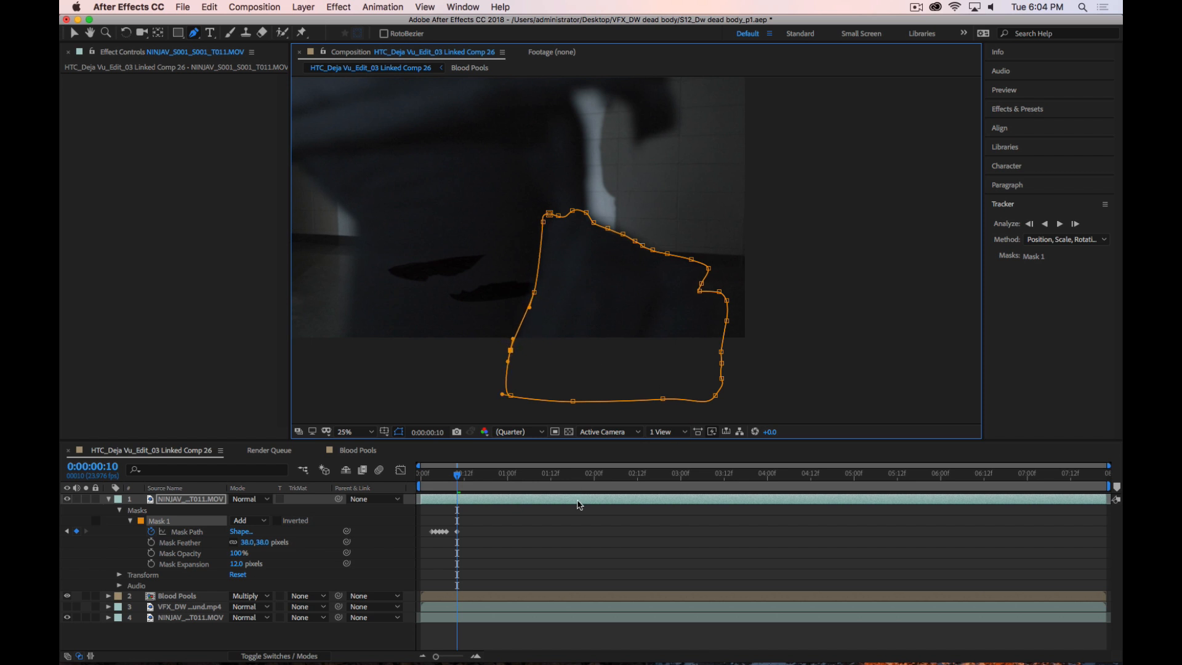
Advance to frame 0:00:00:14 and shift the whole Mask 1 path toward the right to follow the figure
key("space")
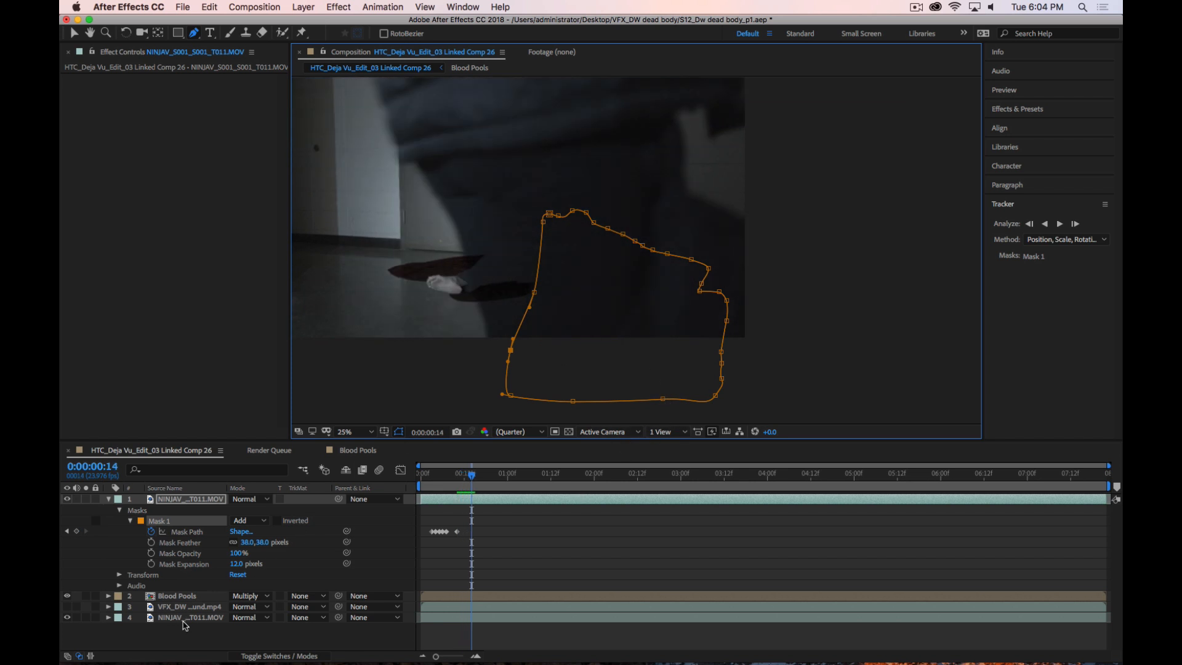
left_click(186, 532)
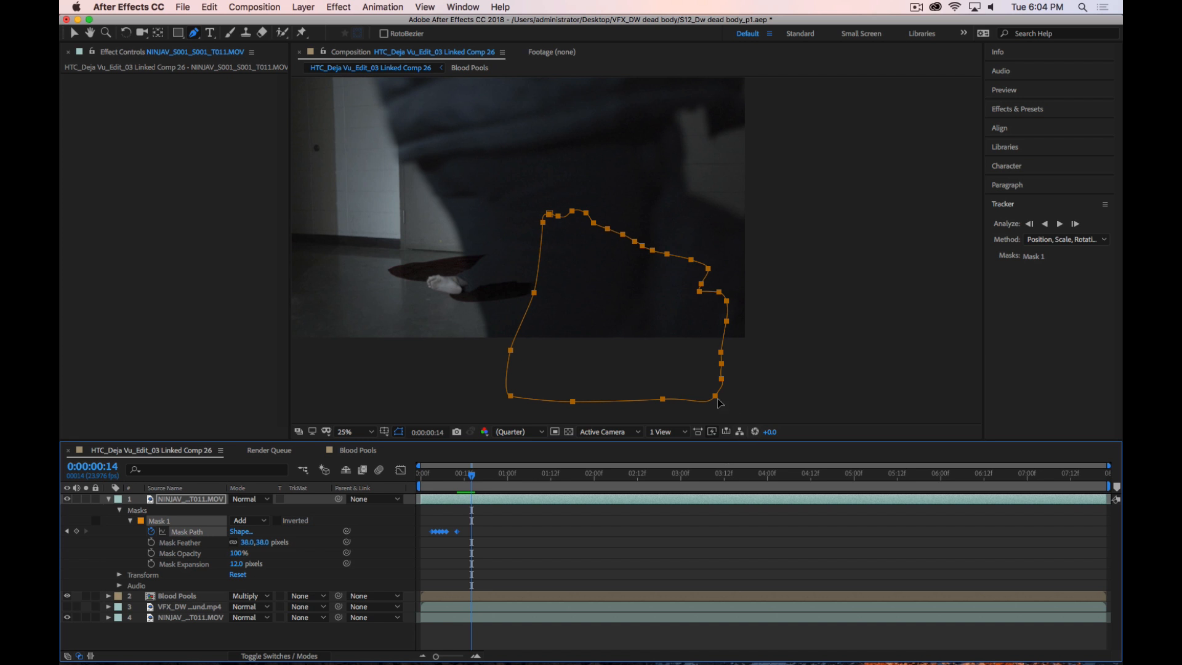
left_click_drag(716, 400, 836, 374)
key("period")
key("period")
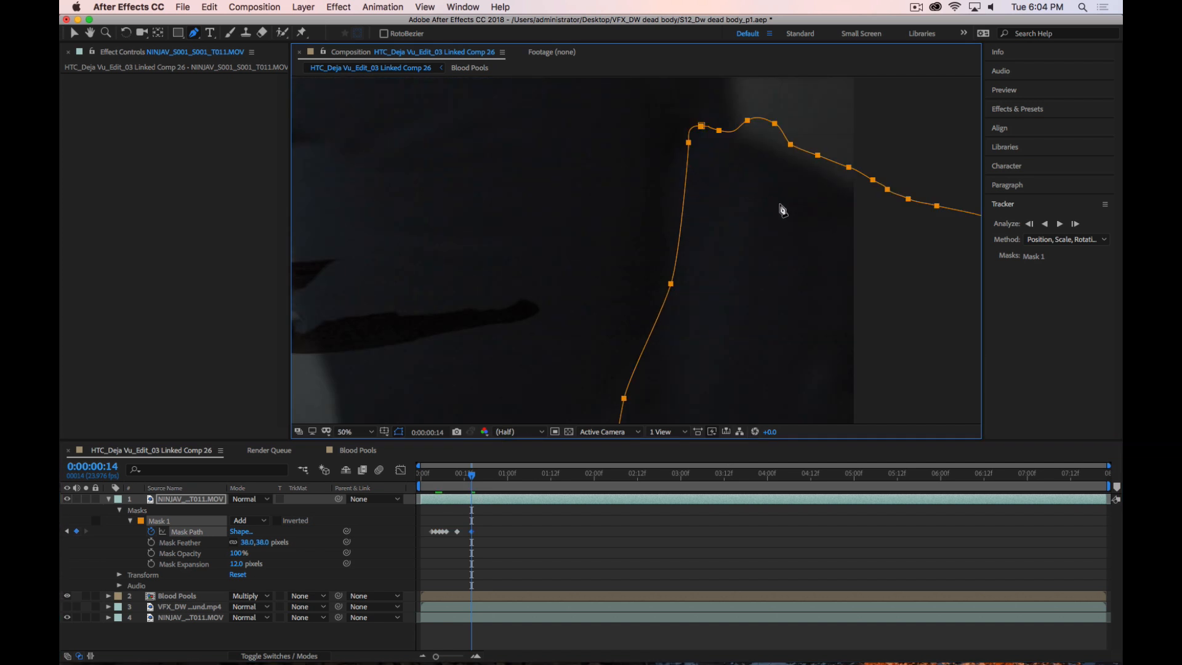
Reshape the mask's upper edge points along the figure's outline at frame 0:00:00:14
left_click_drag(781, 209, 691, 253)
key("g")
left_click_drag(685, 179, 759, 221)
left_click_drag(747, 293, 776, 191)
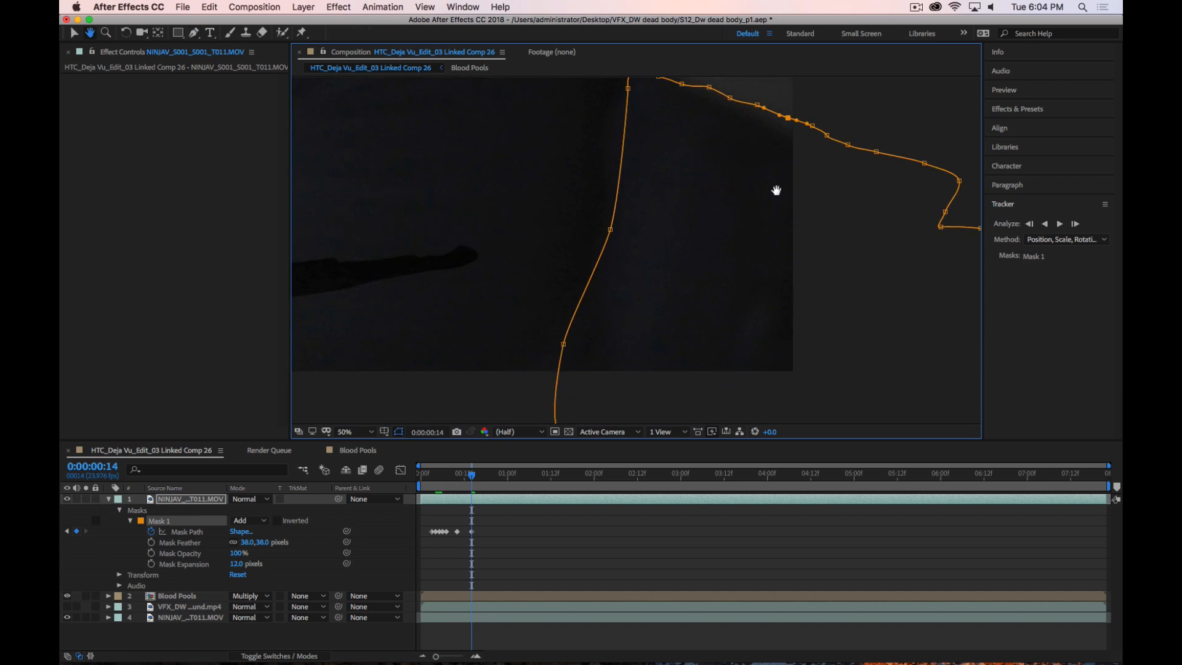
key("comma")
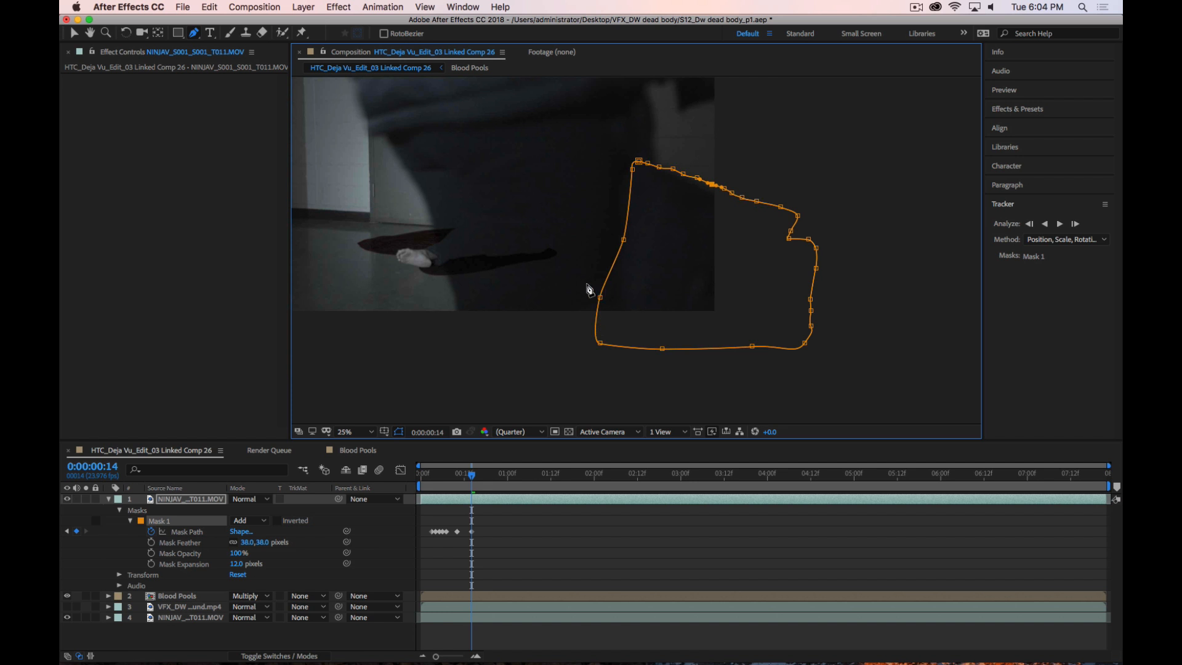
Move the mask's lower-left corner and adjoining left edge point inward at frame 0:00:00:14
left_click_drag(585, 282, 612, 303)
key("super+z")
left_click_drag(601, 343, 667, 349)
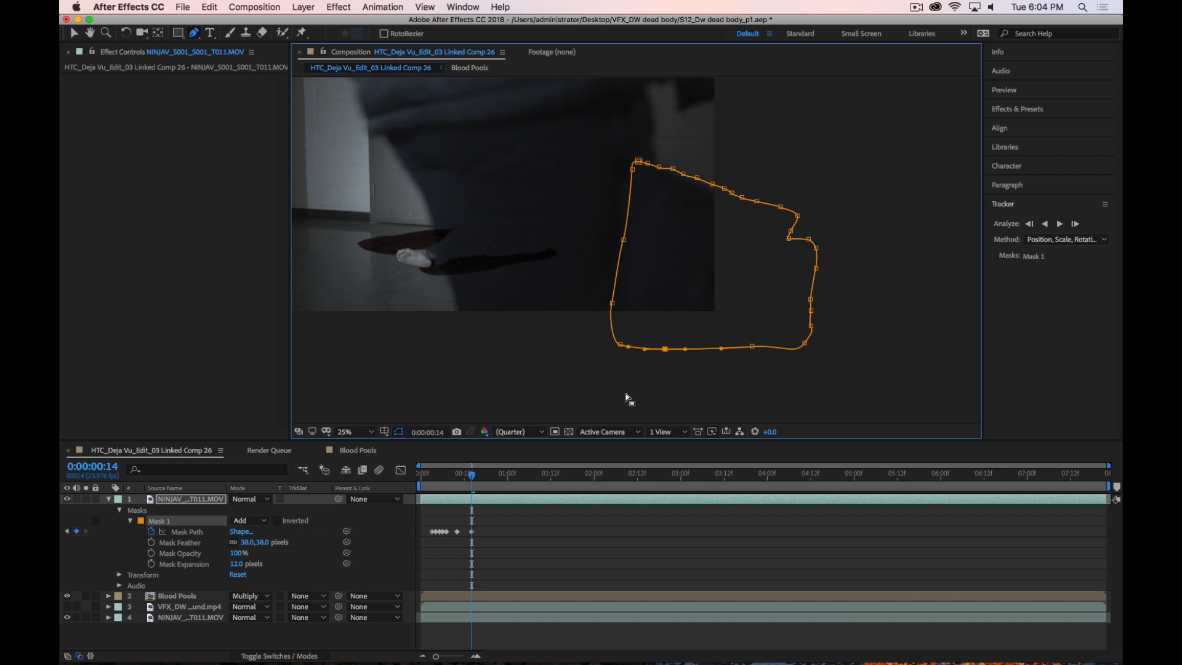
Advance to frame 0:00:00:20 and move the whole Mask 1 path out past the right edge of the footage
key("Page_Down")
key("Page_Down")
key("Page_Down")
key("Page_Down")
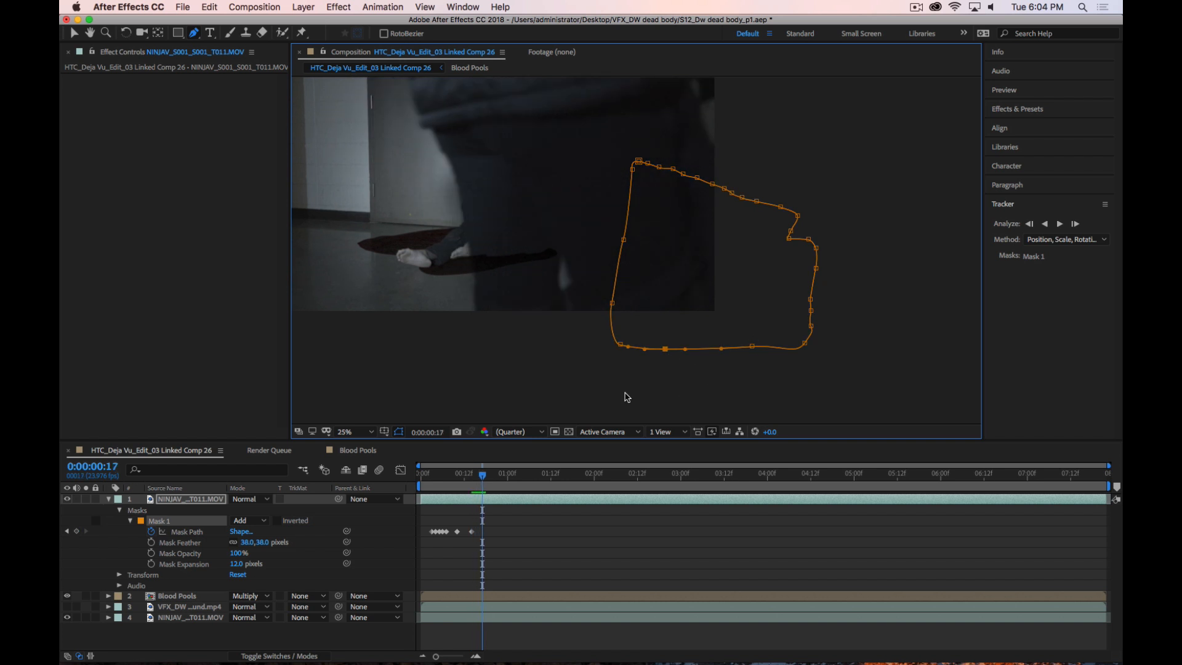
key("Page_Down")
key("Page_Down")
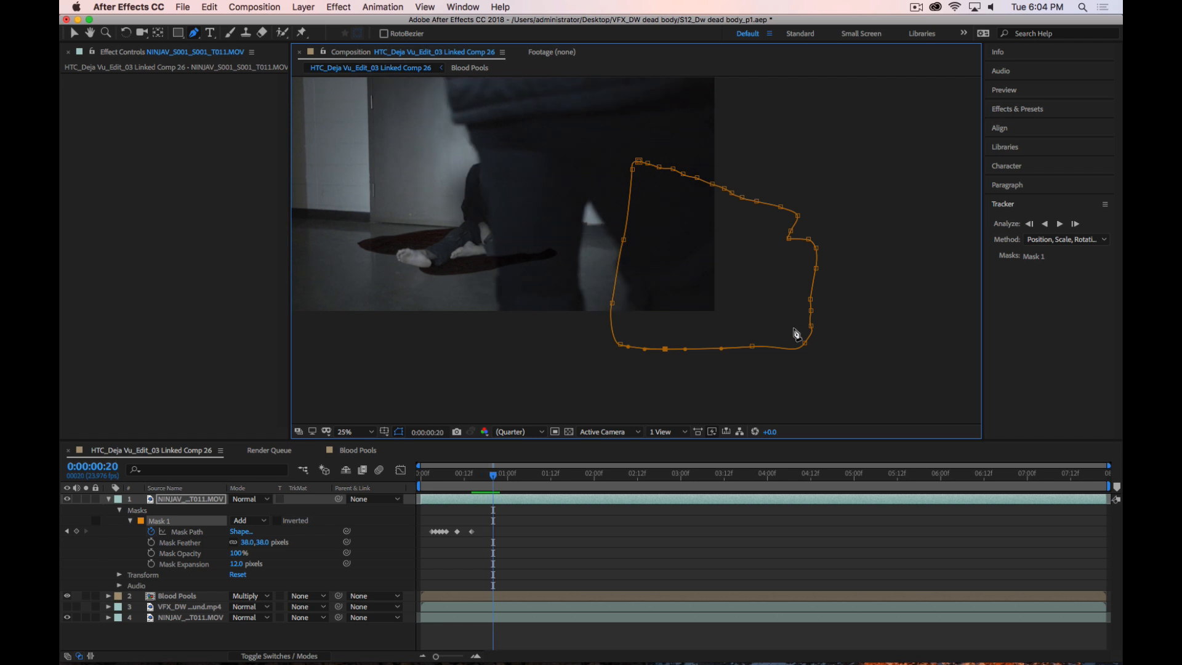
left_click_drag(806, 348, 814, 345)
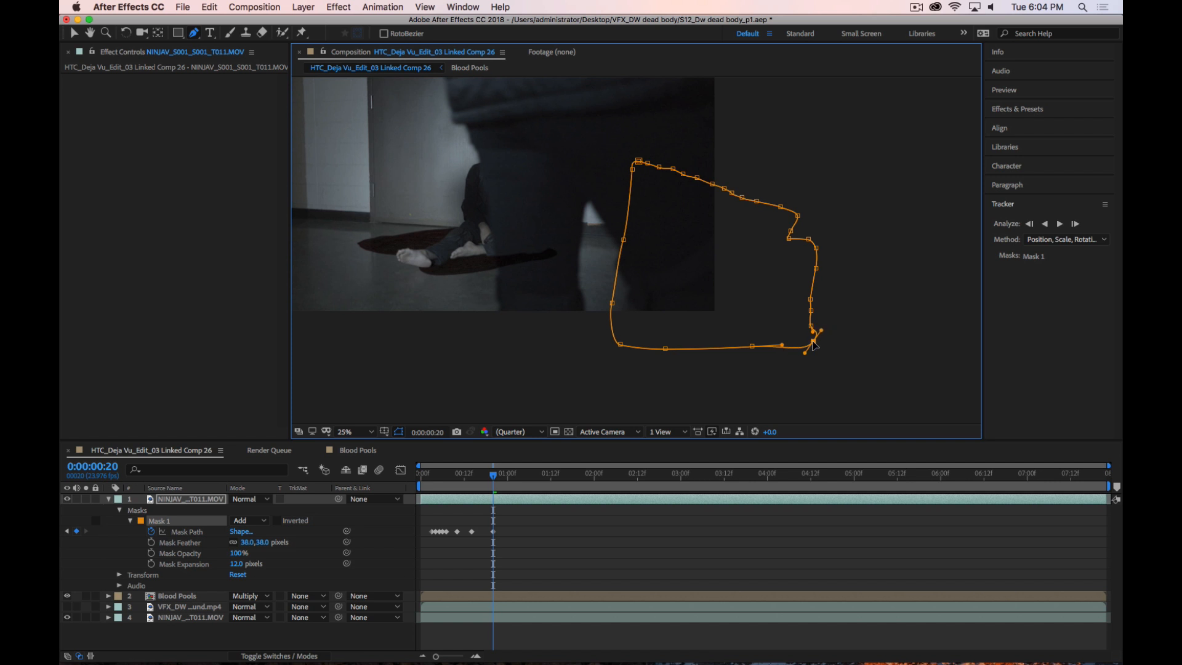
key("super+z")
left_click(245, 640)
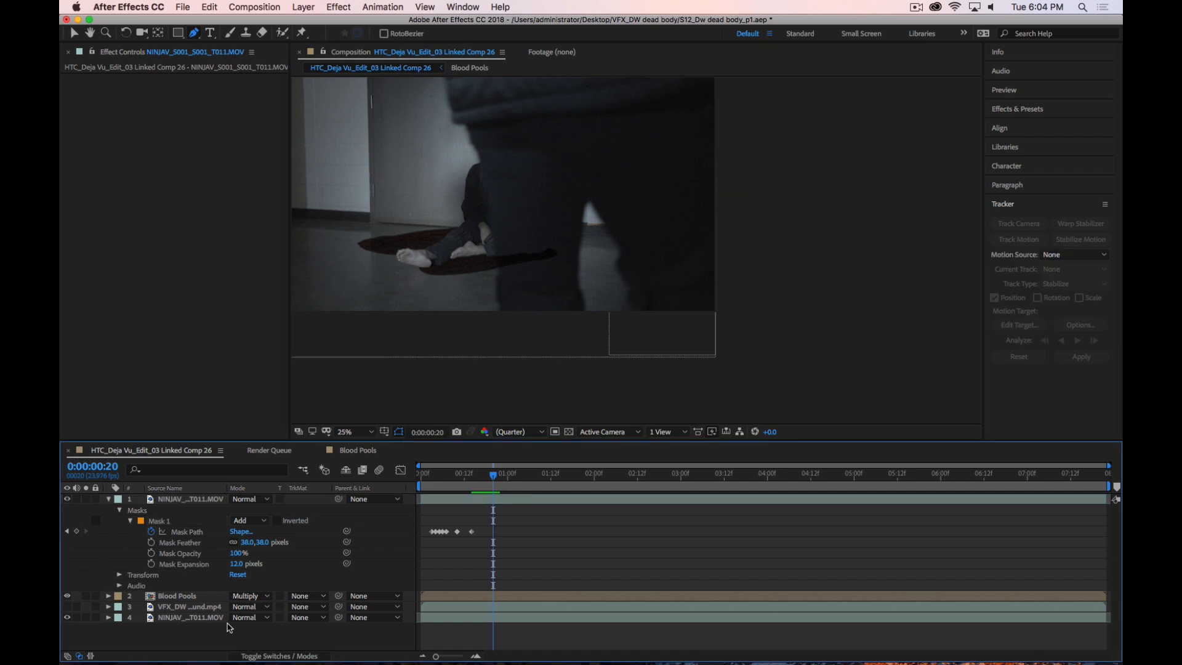
left_click(188, 532)
left_click_drag(805, 345, 925, 350)
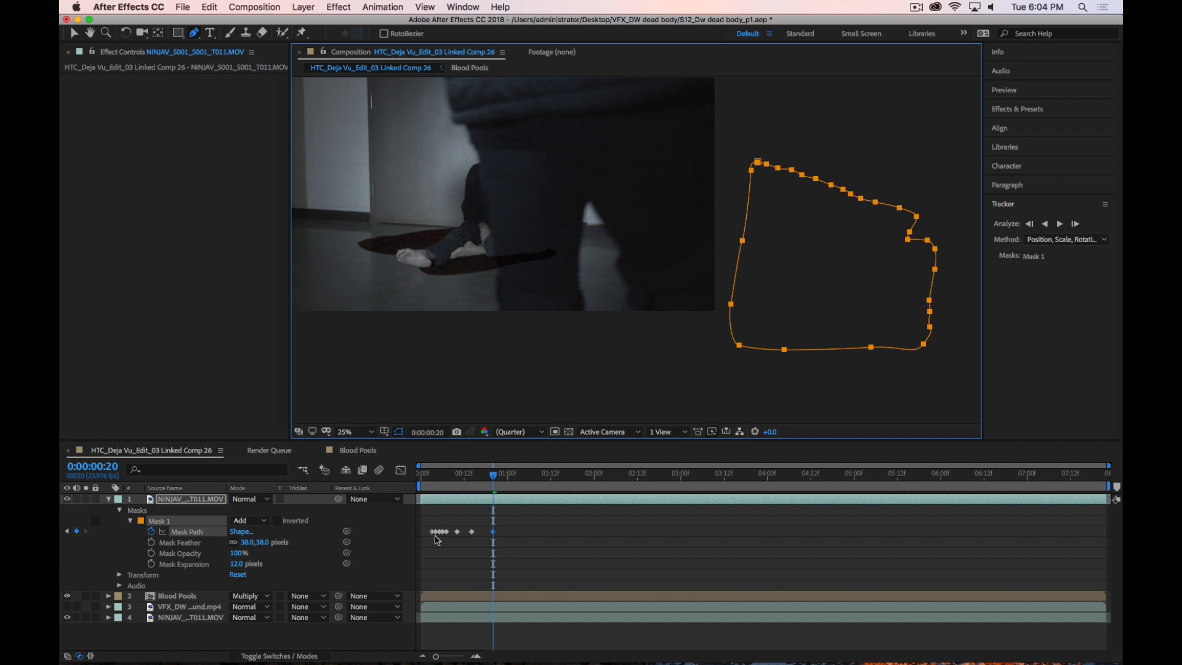
Go back to frame 0:00:00:16 and nudge the whole mask slightly up and to the right
left_click_drag(492, 485, 479, 480)
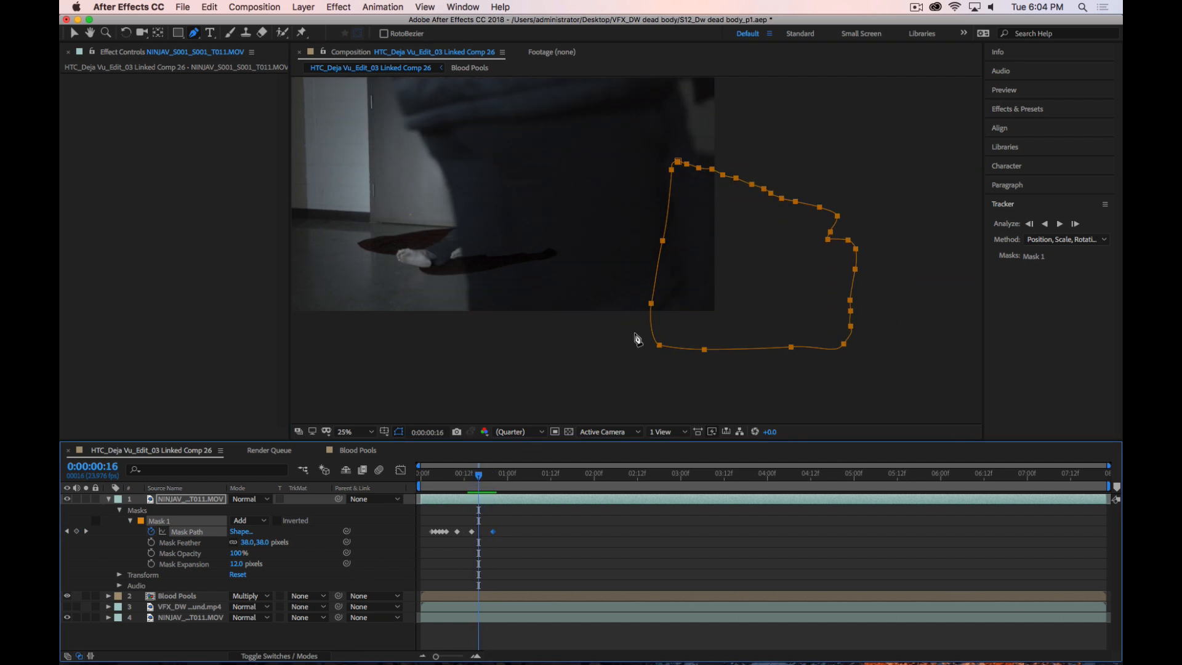
left_click_drag(625, 135, 893, 397)
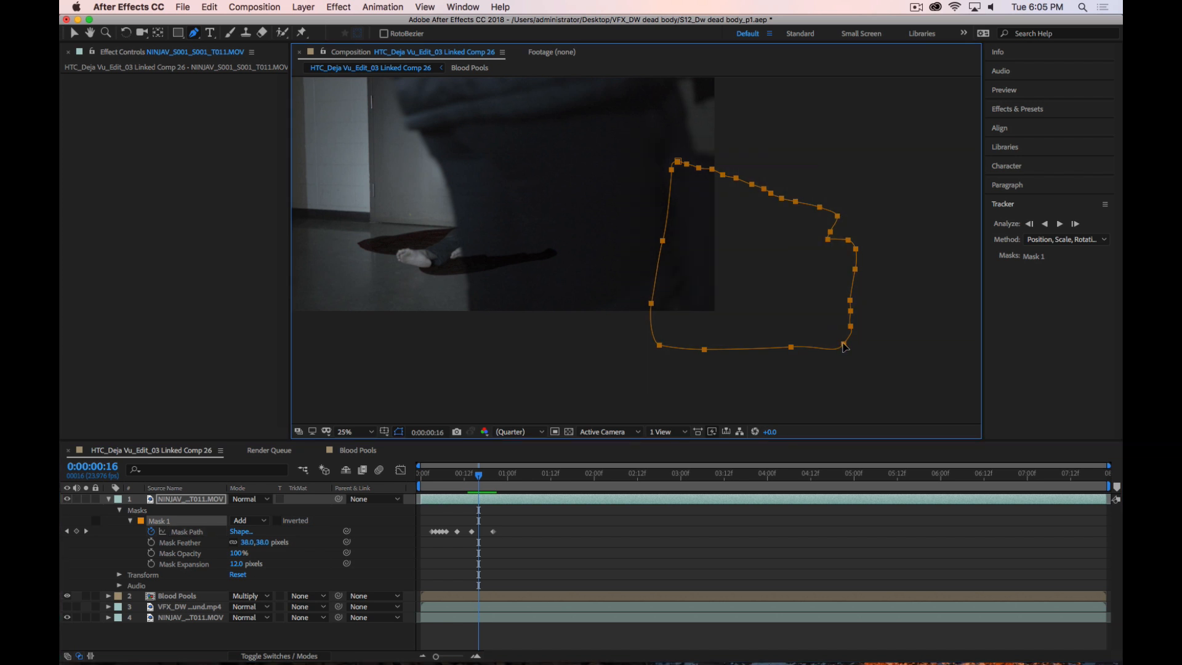
left_click_drag(845, 346, 849, 332)
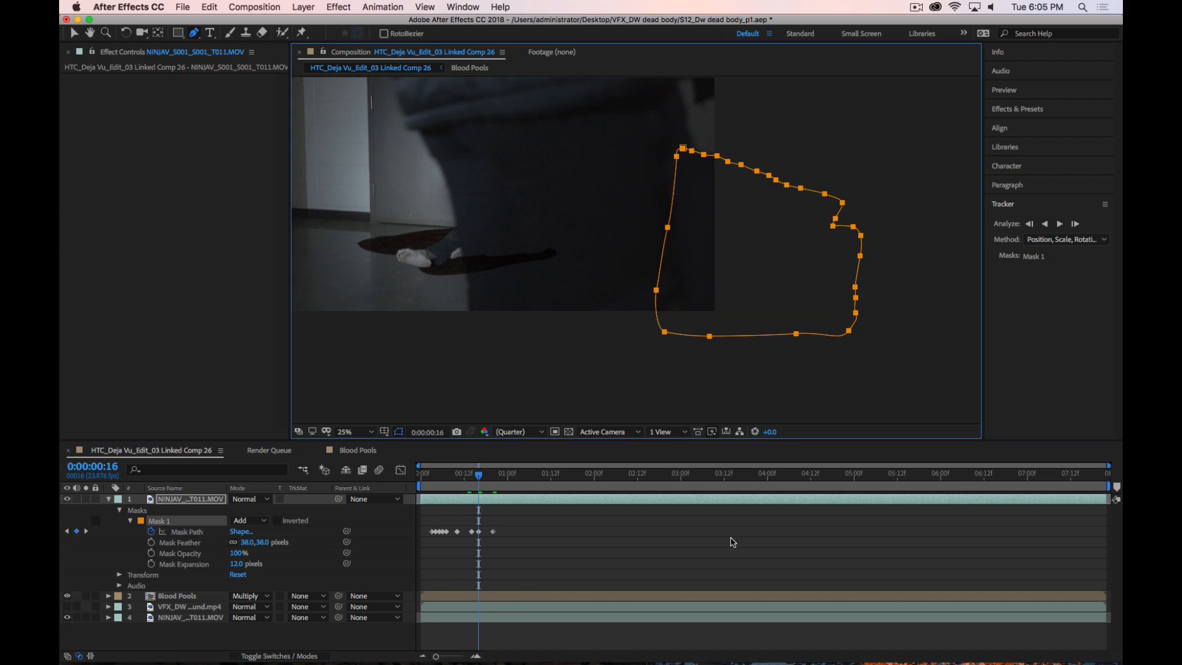
Step back and forth through the frames around 0:00:00:09 to 0:00:00:20 to check the mask's motion against the figure
key("Page_Down")
key("Page_Down")
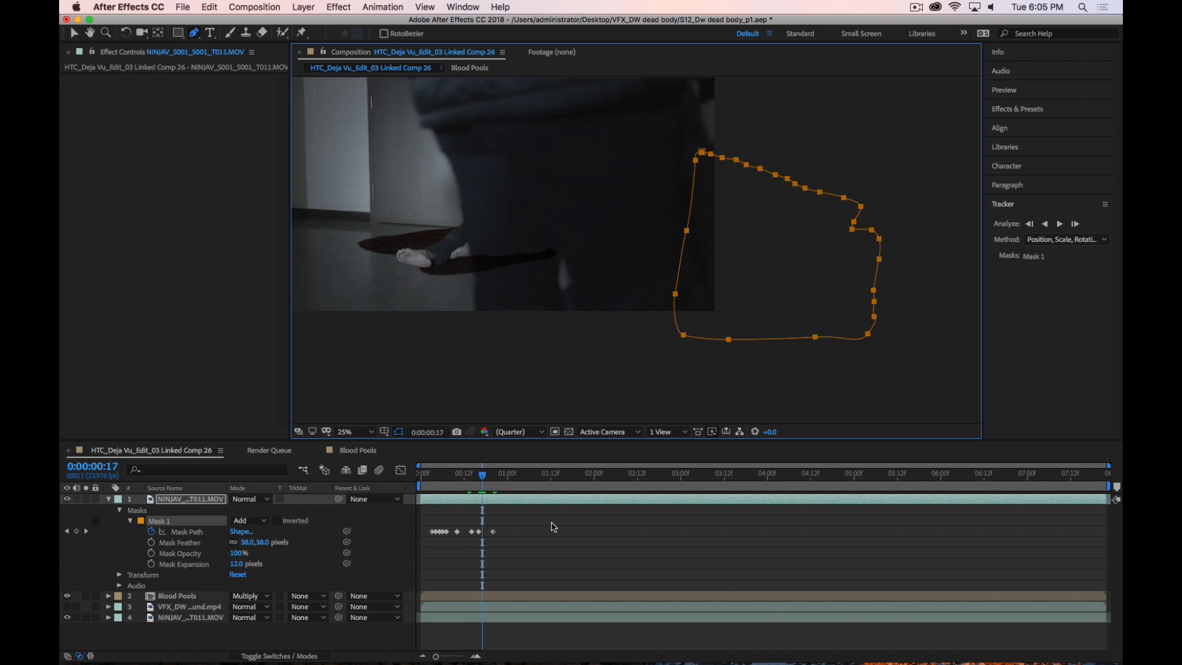
key("Page_Up")
key("Page_Up")
key("Page_Down")
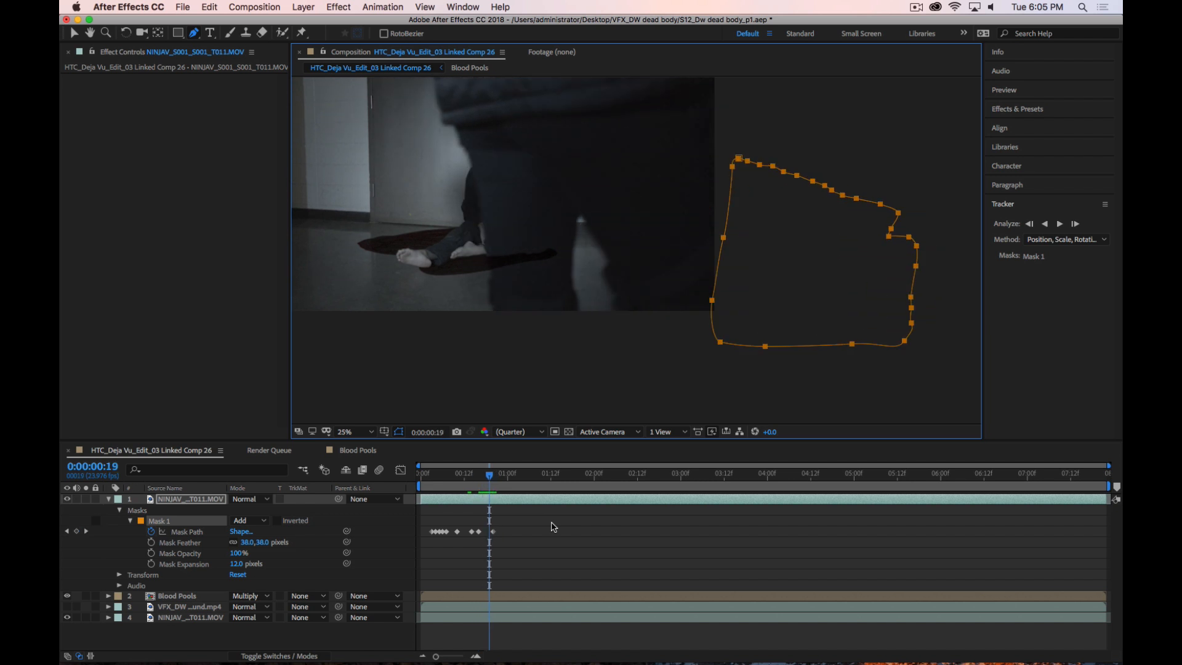
key("Page_Down")
key("Page_Down")
key("Page_Down")
key("Page_Up")
key("Page_Up")
key("Page_Up")
key("Page_Up")
key("Page_Up")
key("Page_Up")
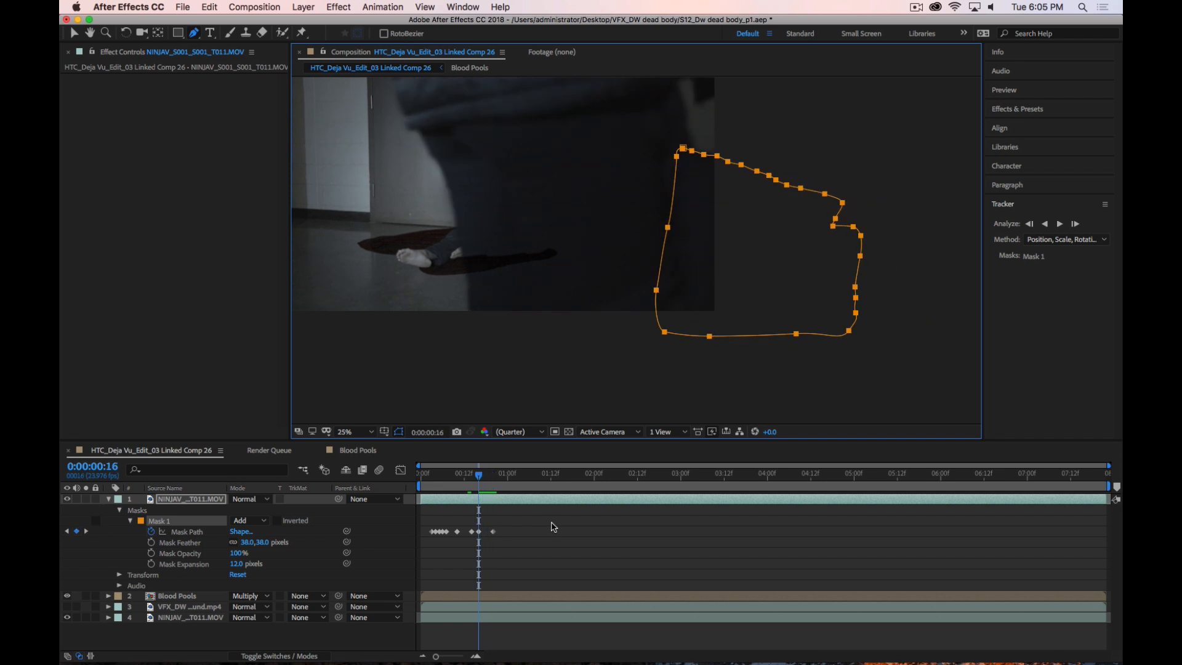
key("Page_Up")
key("Page_Up")
key("Page_Up")
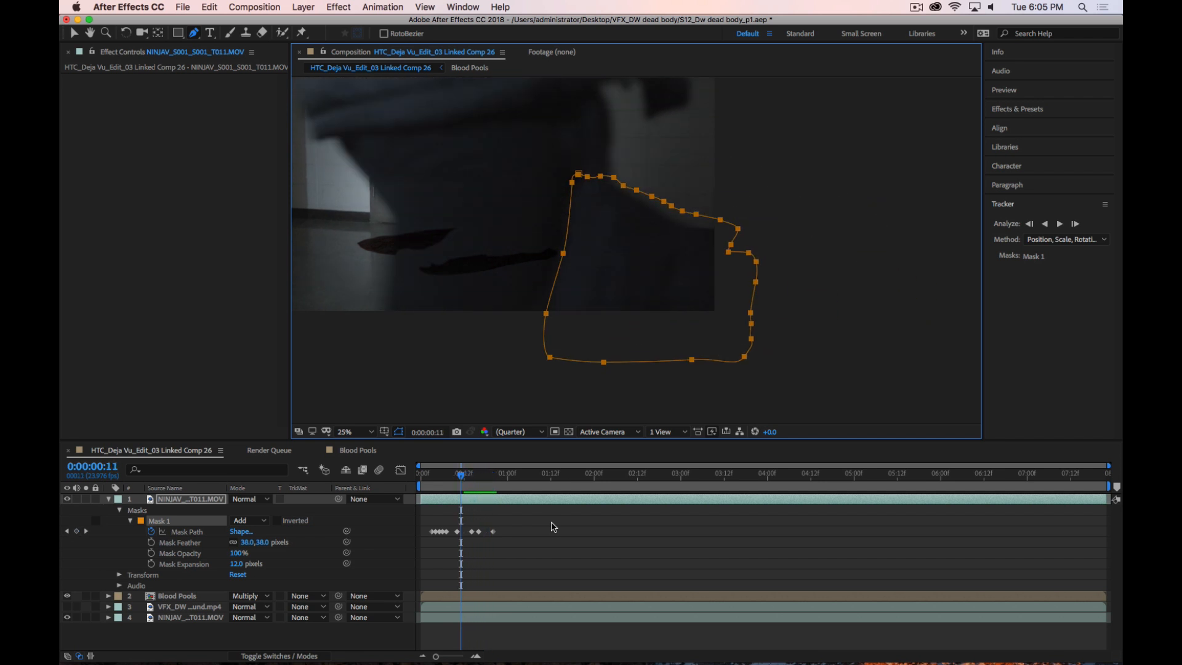
key("Page_Down")
key("Page_Up")
key("Page_Up")
key("Page_Up")
key("Page_Up")
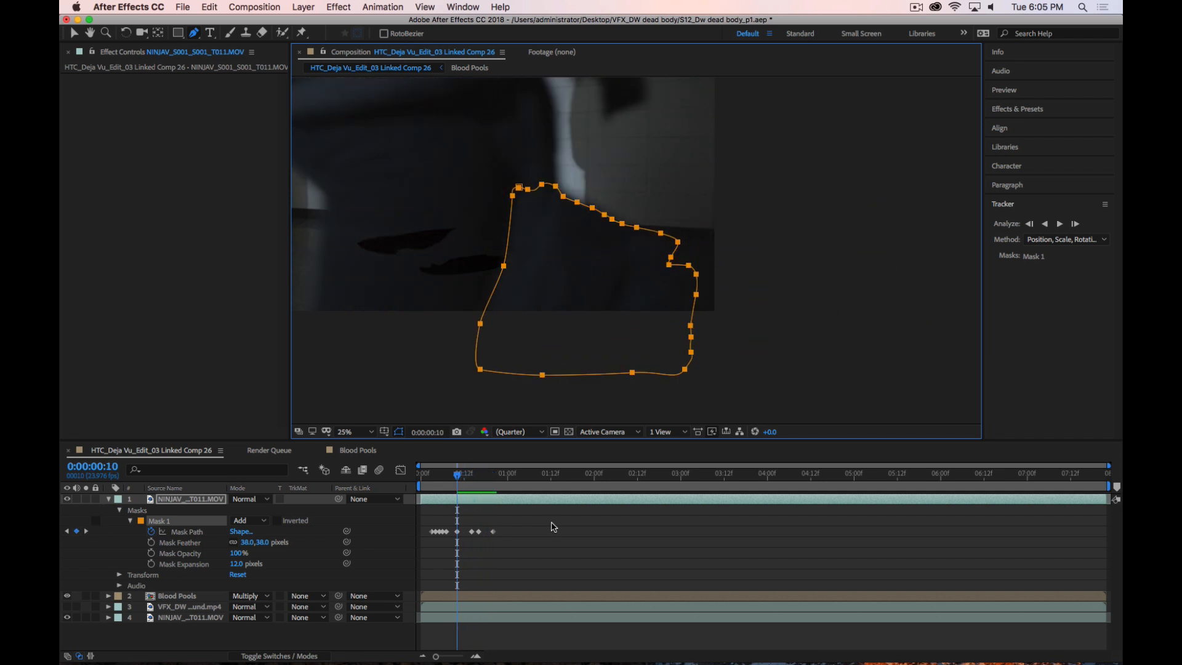
key("Page_Down")
key("Page_Down")
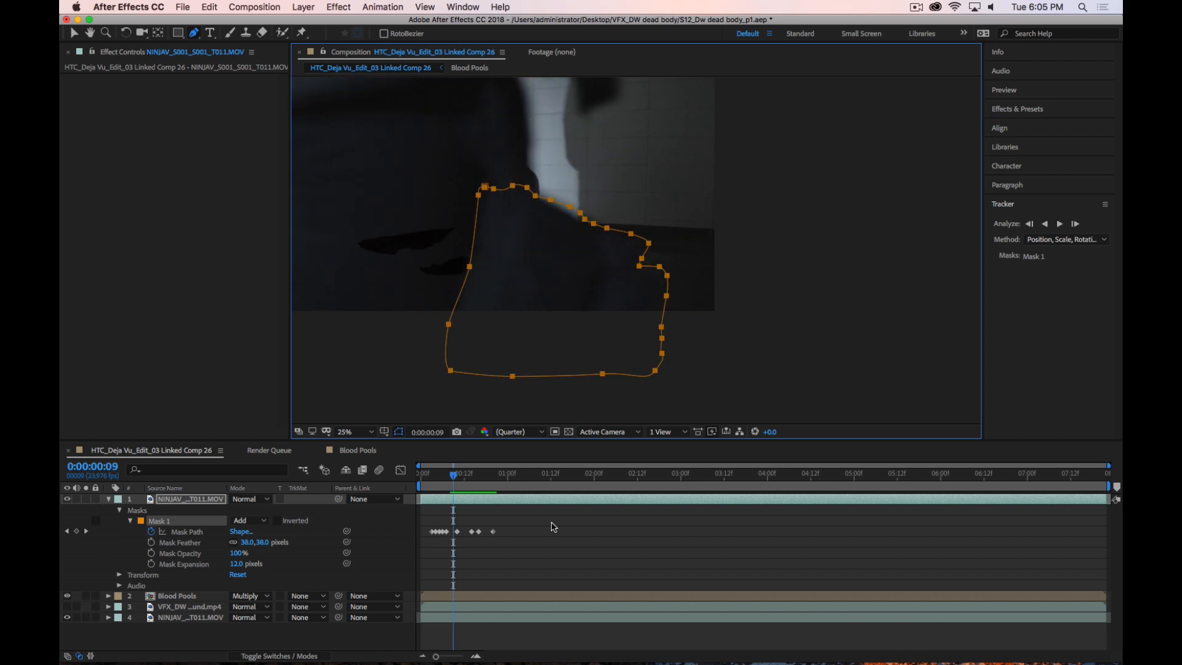
key("Page_Down")
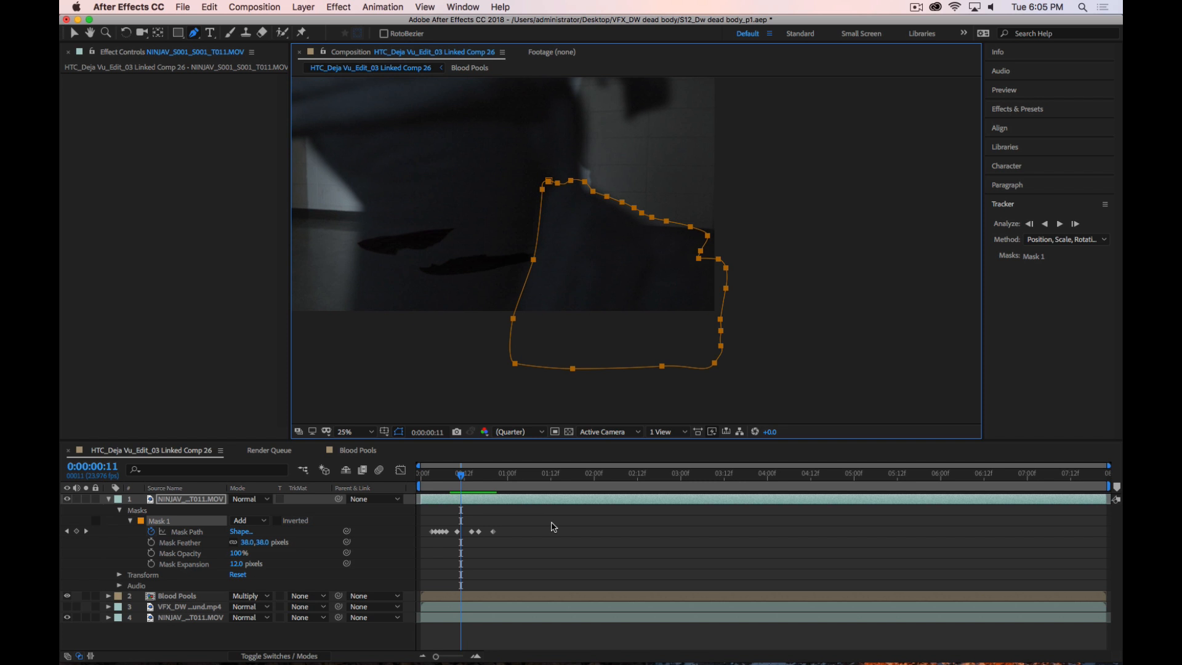
key("Page_Down")
key("Page_Down")
key("Page_Down")
key("Page_Down")
key("Page_Down")
key("Page_Down")
key("Page_Down")
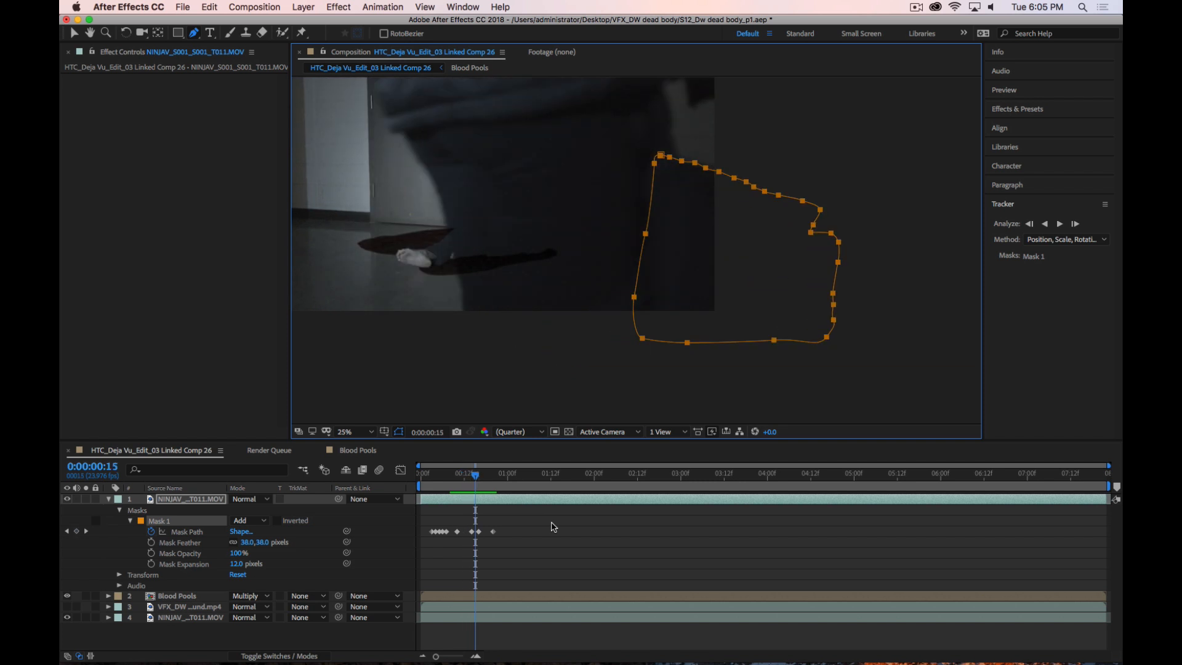
key("Page_Up")
key("Page_Up")
key("Page_Up")
key("Page_Up")
key("Page_Up")
key("Page_Up")
key("Page_Up")
key("Page_Up")
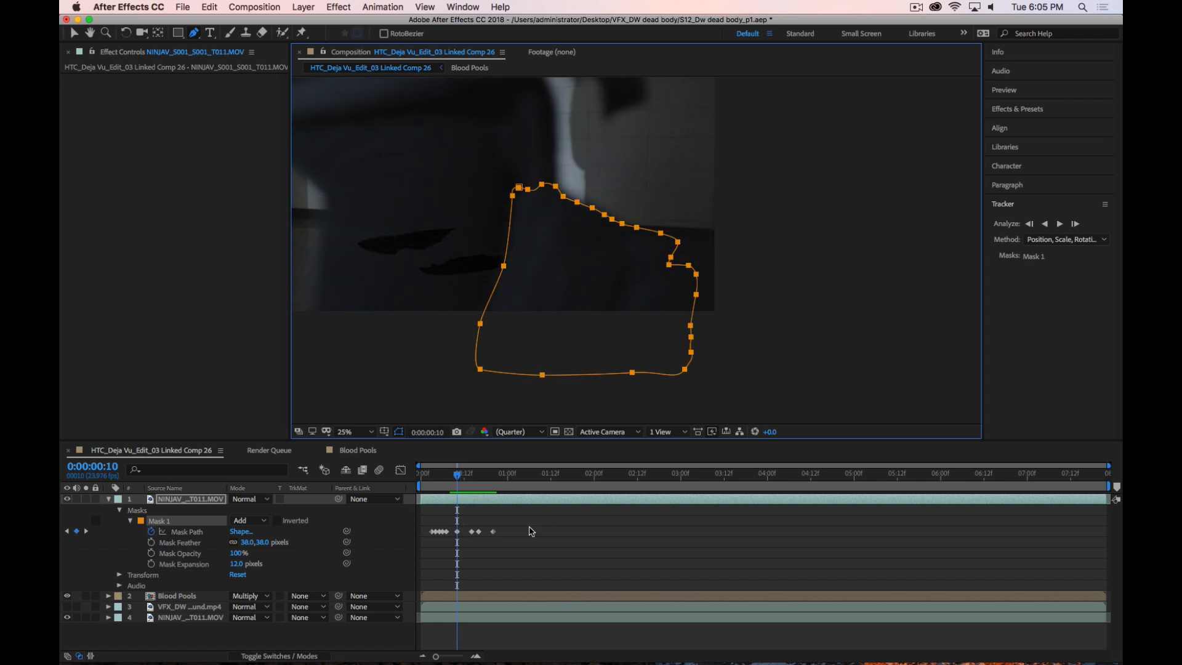
Rename Mask 1 on the top footage layer to Bag and collapse its properties
left_click_drag(461, 474, 450, 475)
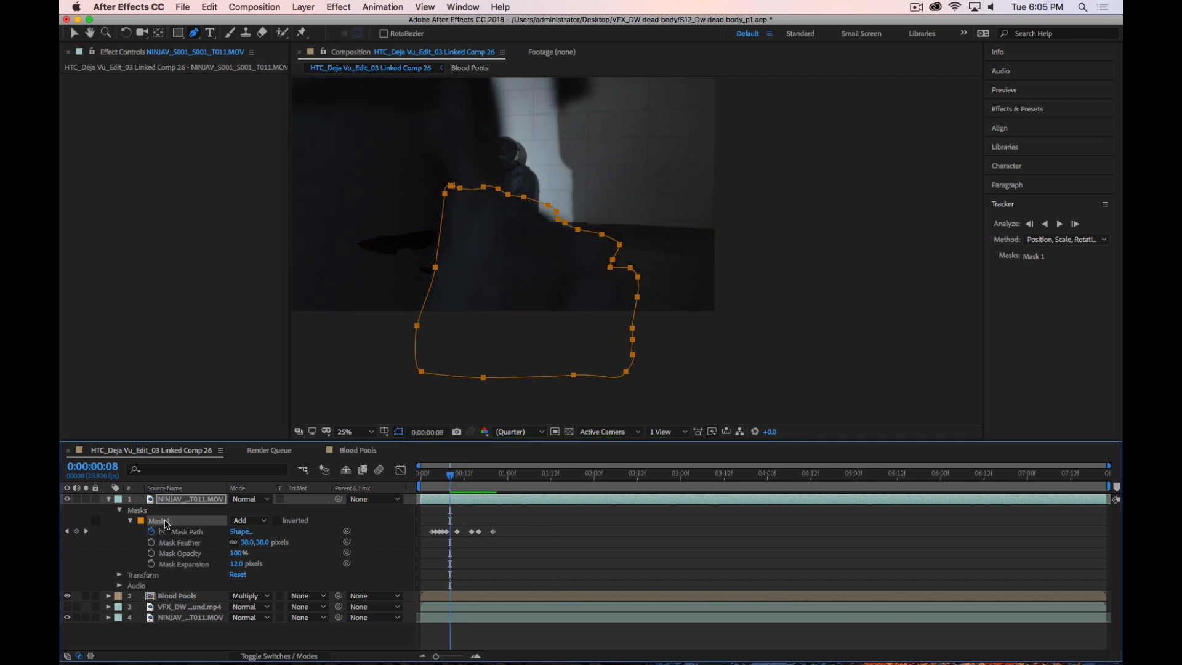
key("Return")
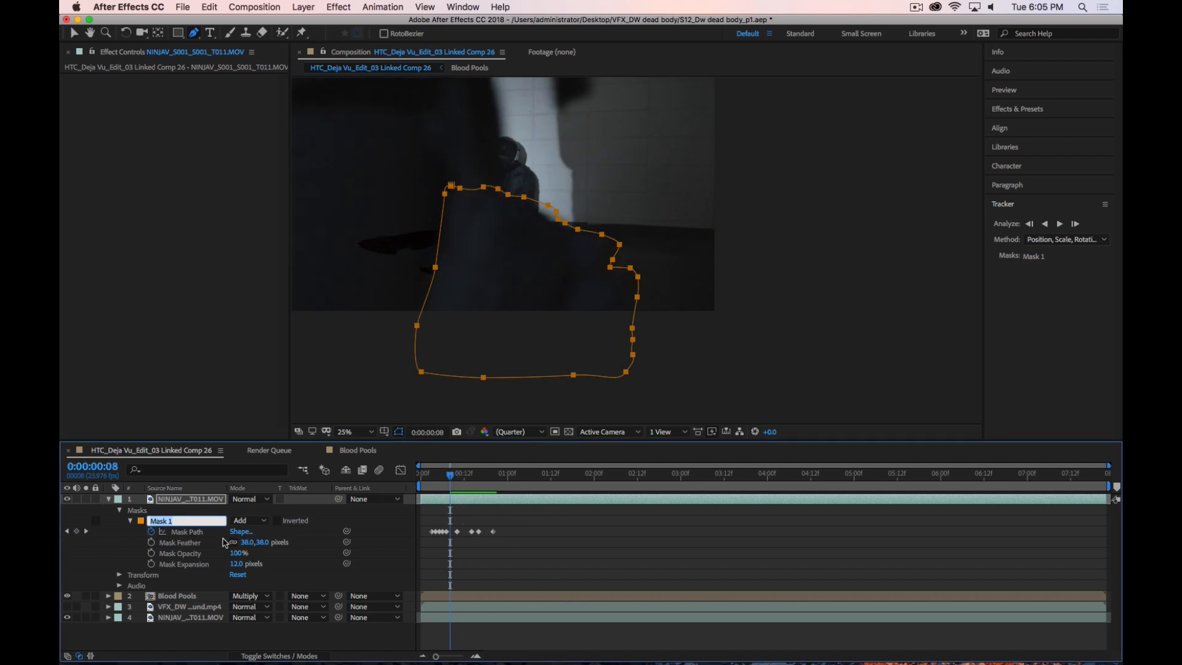
type("Bag")
key("Return")
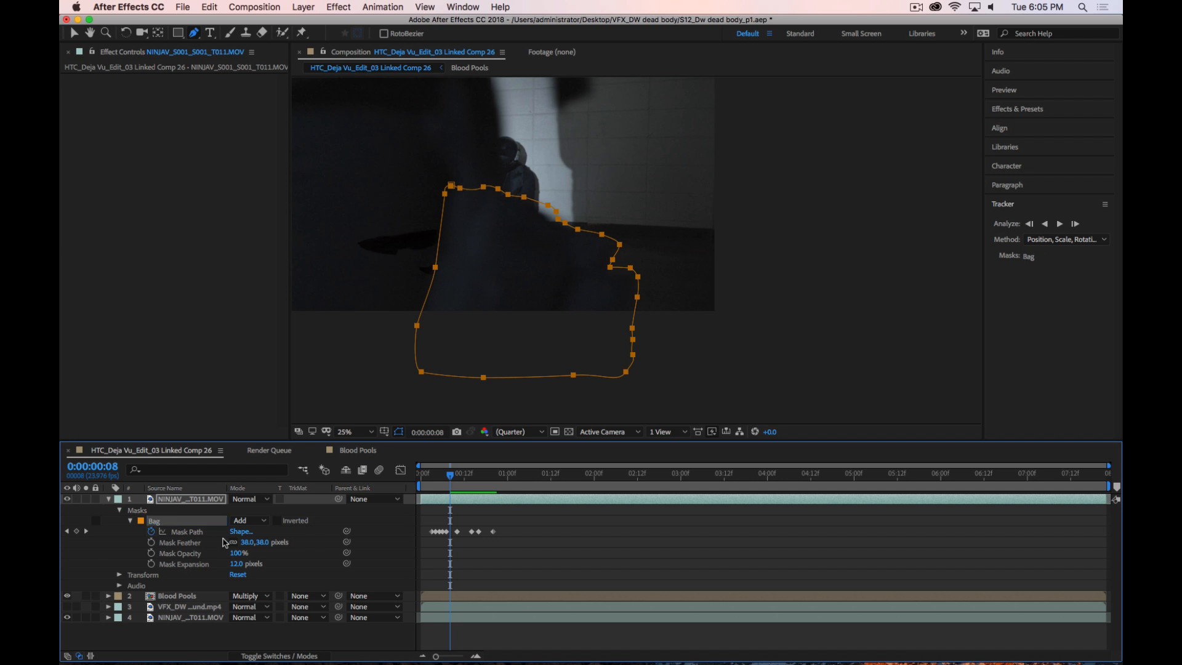
left_click(132, 521)
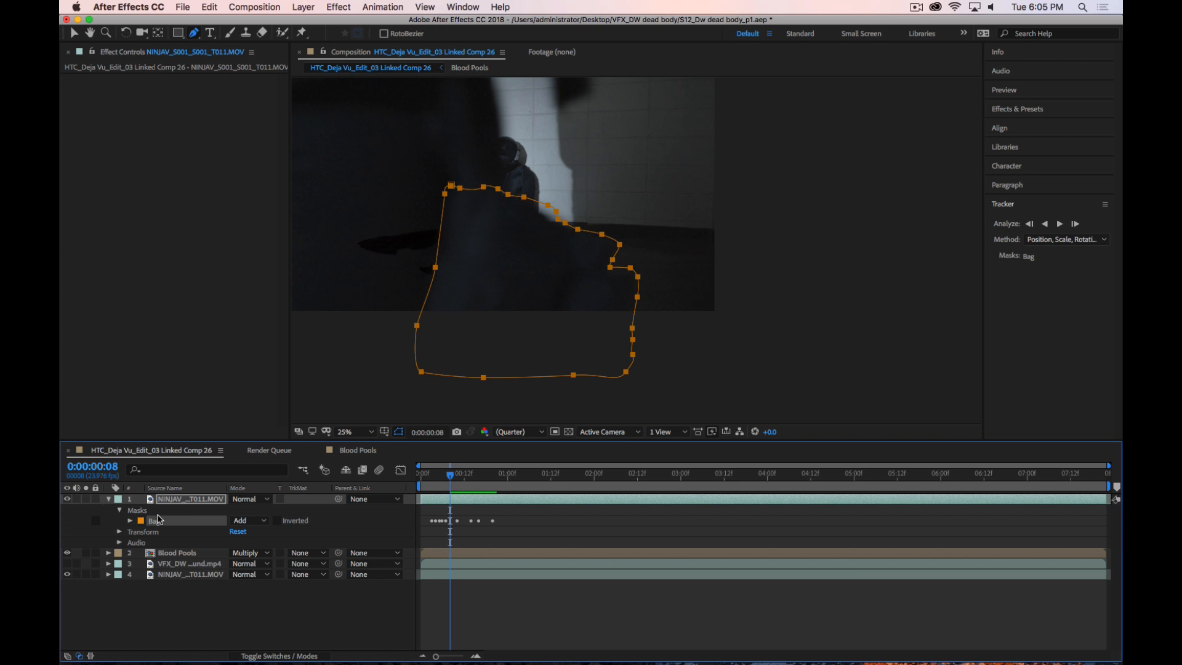
left_click(200, 633)
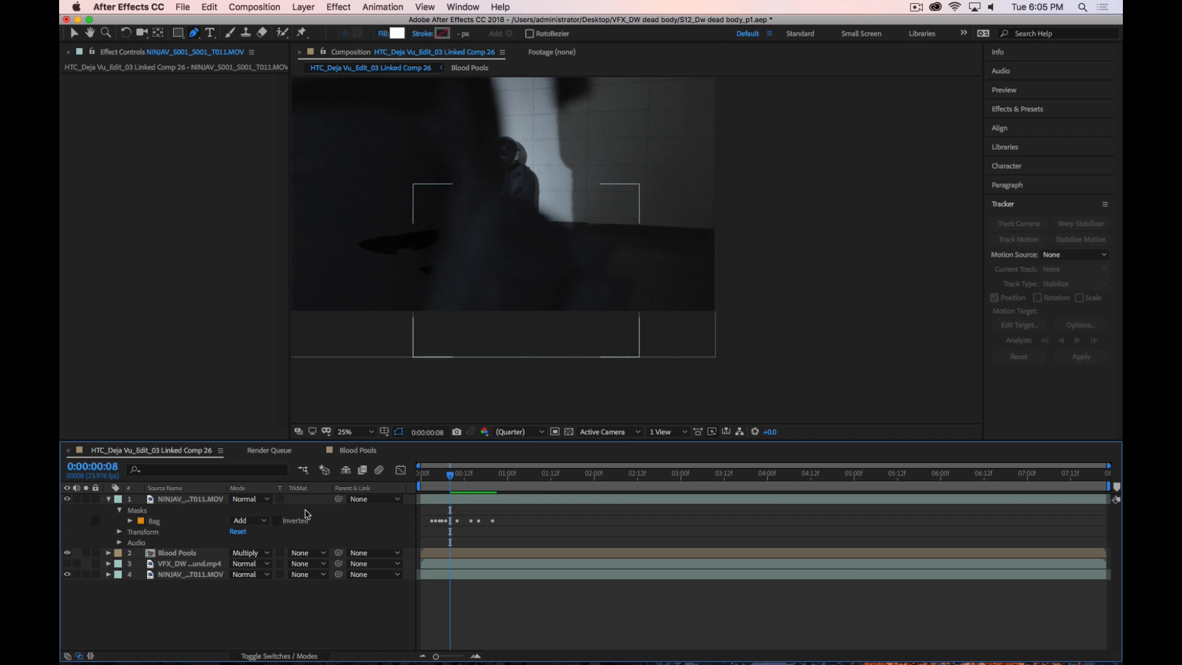
Go back to frame 0:00:00:00 and move the whole Bag mask left and slightly up onto the foreground figure's edge
left_click(193, 502)
key("h")
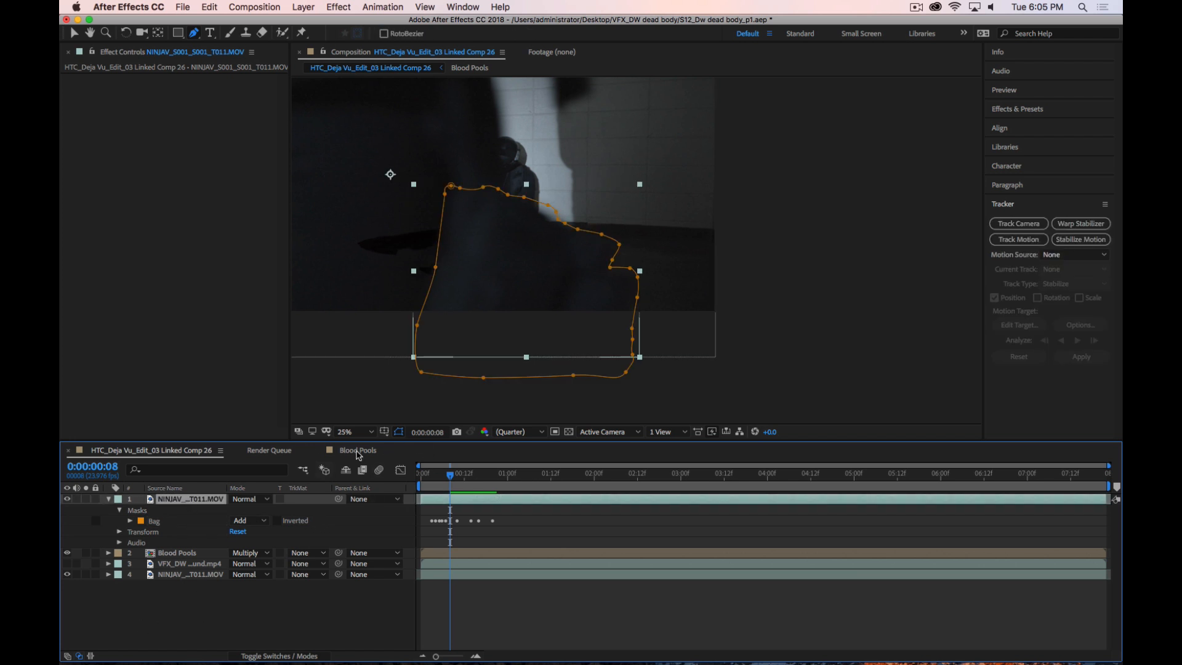
left_click_drag(509, 247, 794, 249)
key("g")
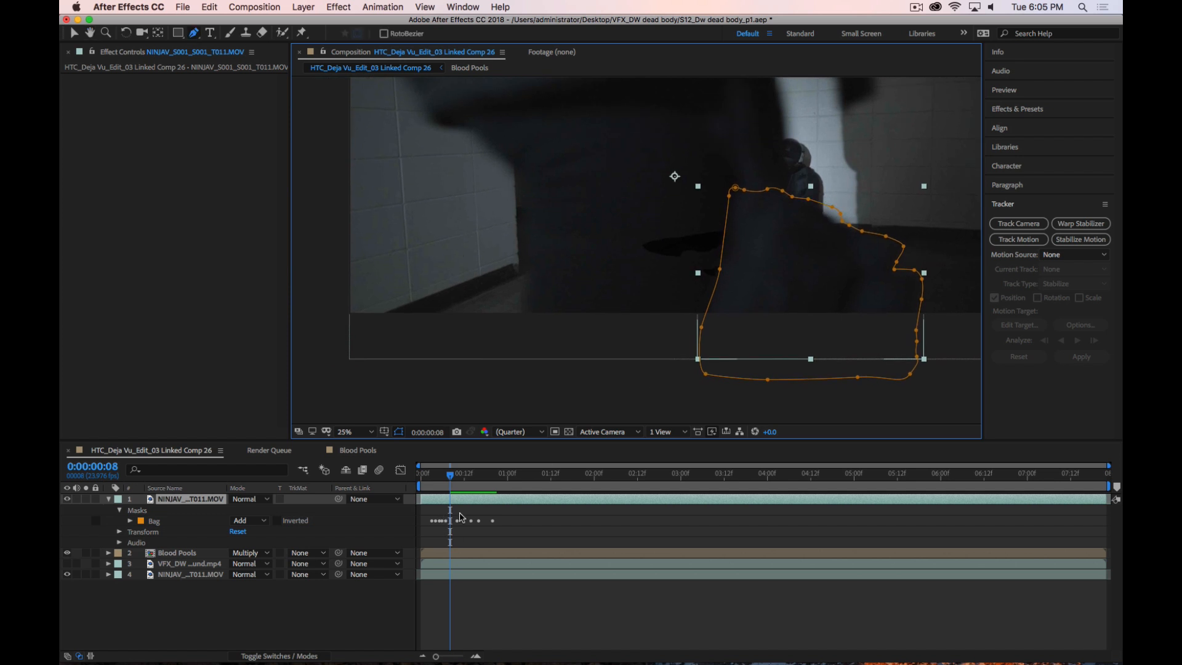
left_click_drag(451, 475, 434, 478)
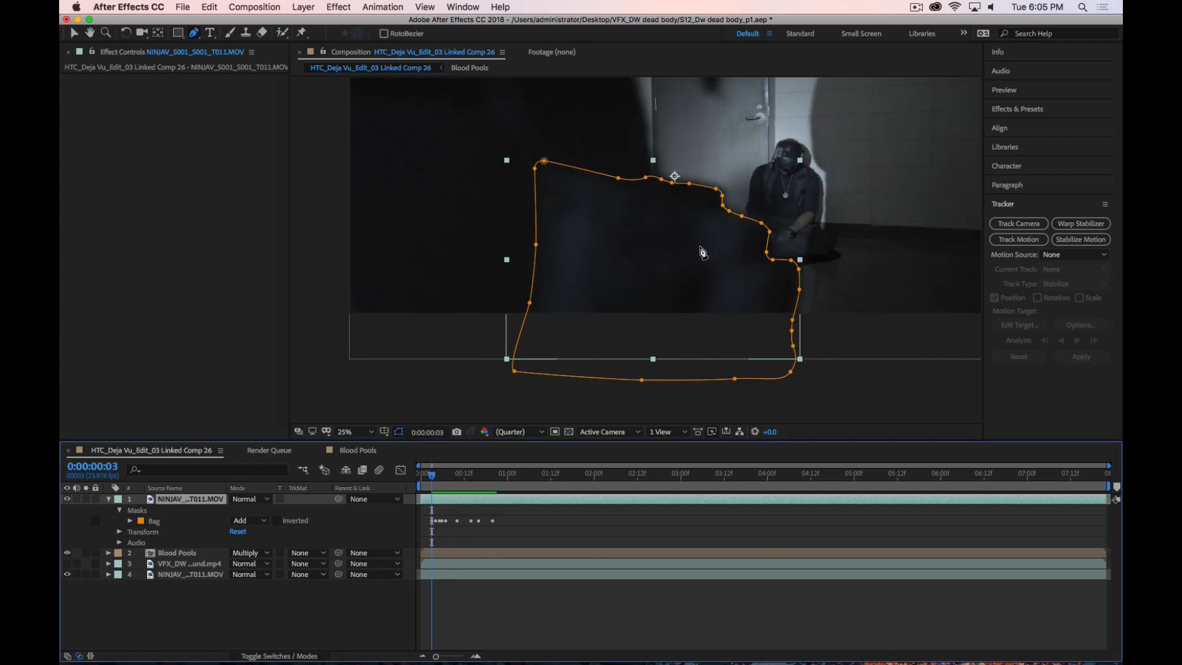
key("space")
left_click_drag(665, 257, 620, 251)
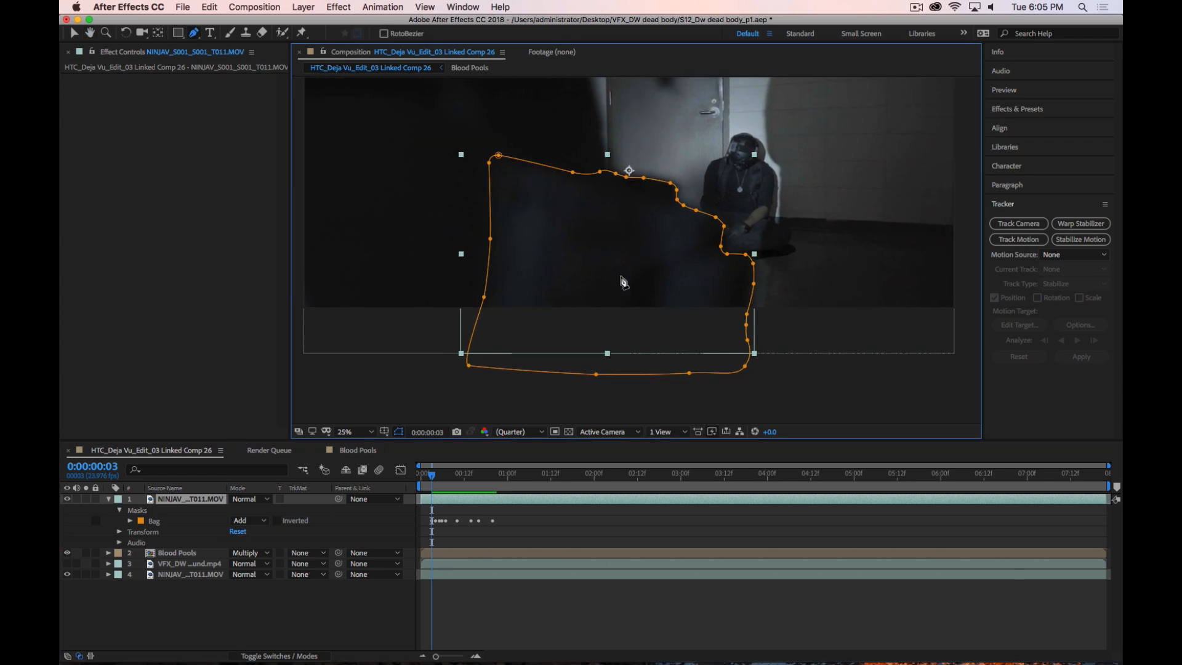
key("Page_Up")
key("Page_Up")
key("Page_Up")
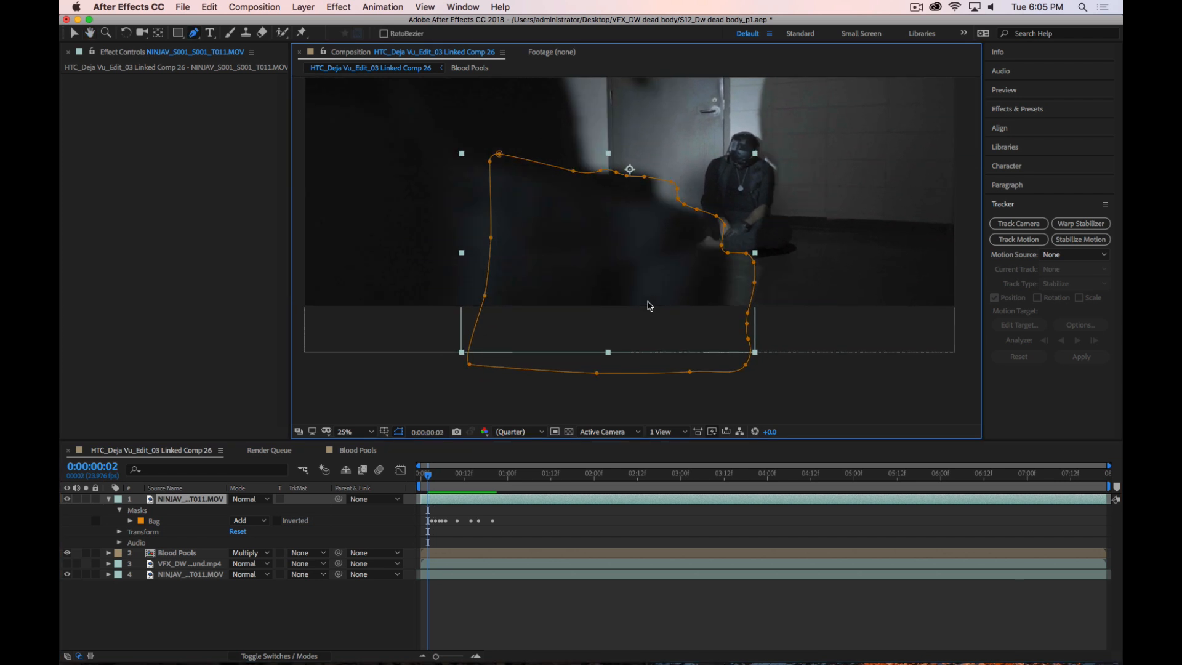
left_click(268, 638)
left_click(154, 522)
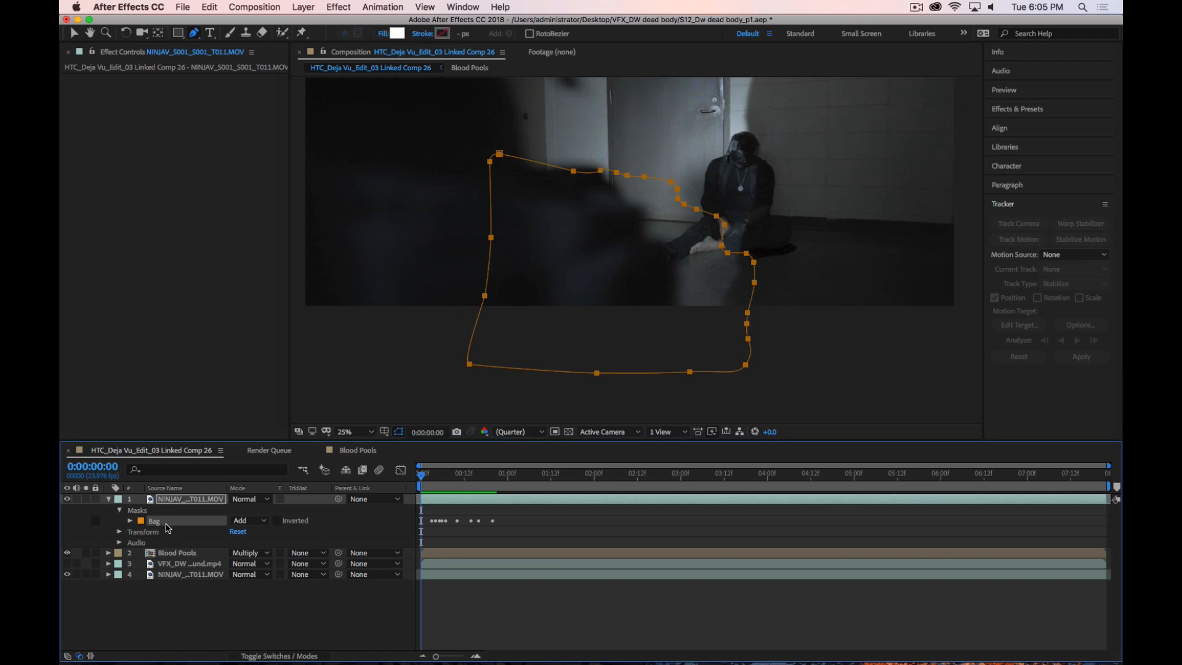
left_click(726, 369)
left_click_drag(727, 370, 675, 360)
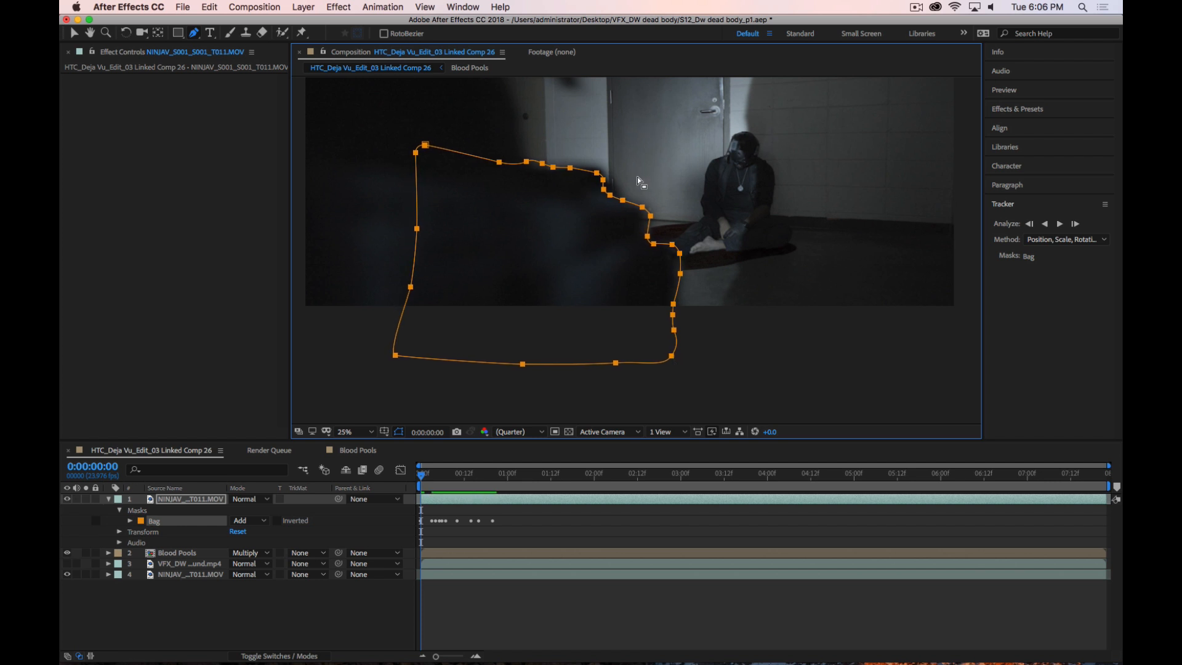
key("super+t")
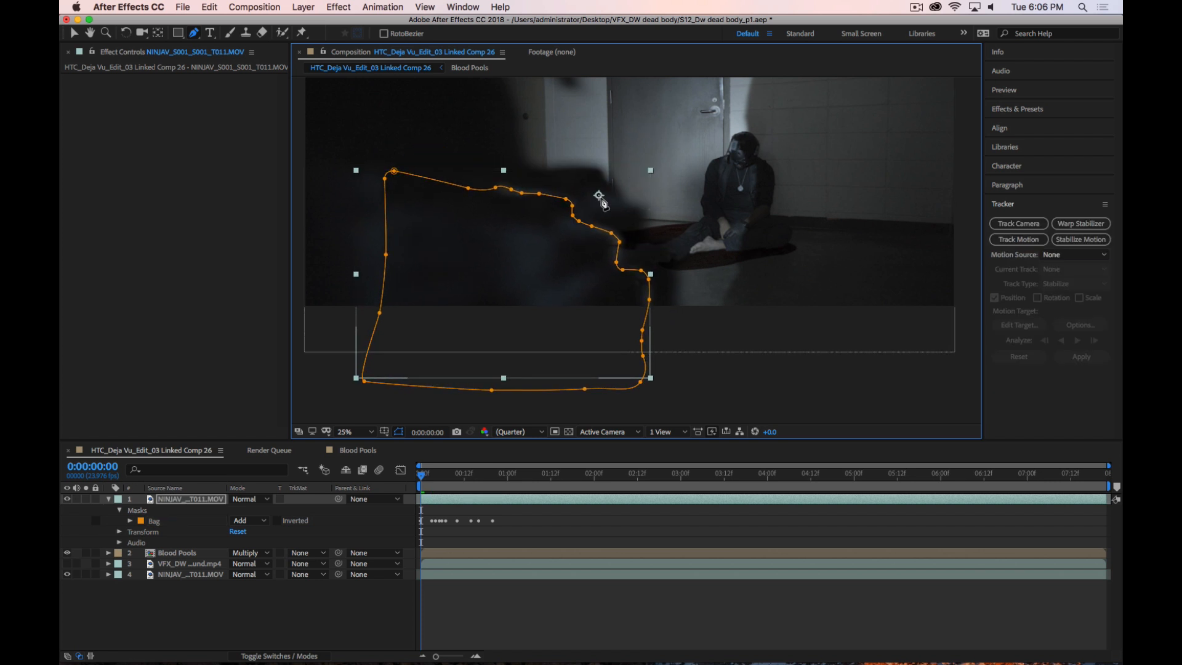
key("Return")
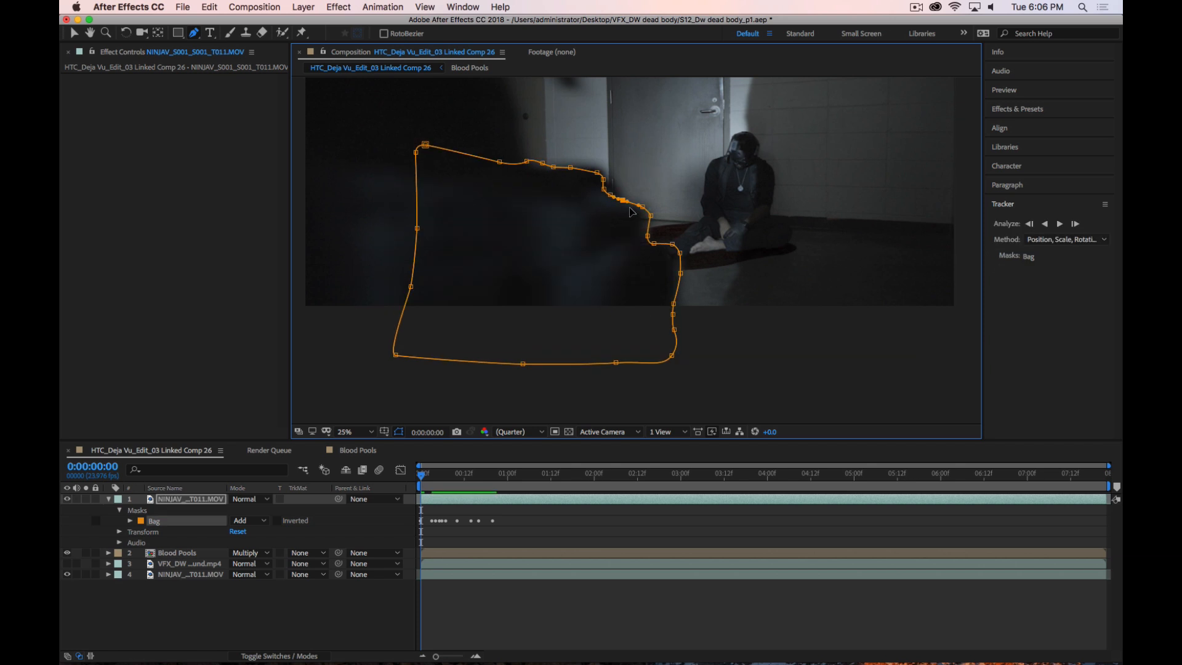
Pull the Bag mask's middle right-edge points inward along the figure's outline beside the blood pool at frame 0:00:00:00
scroll(651, 179, "up", 2)
key(".")
left_click_drag(632, 170, 680, 310)
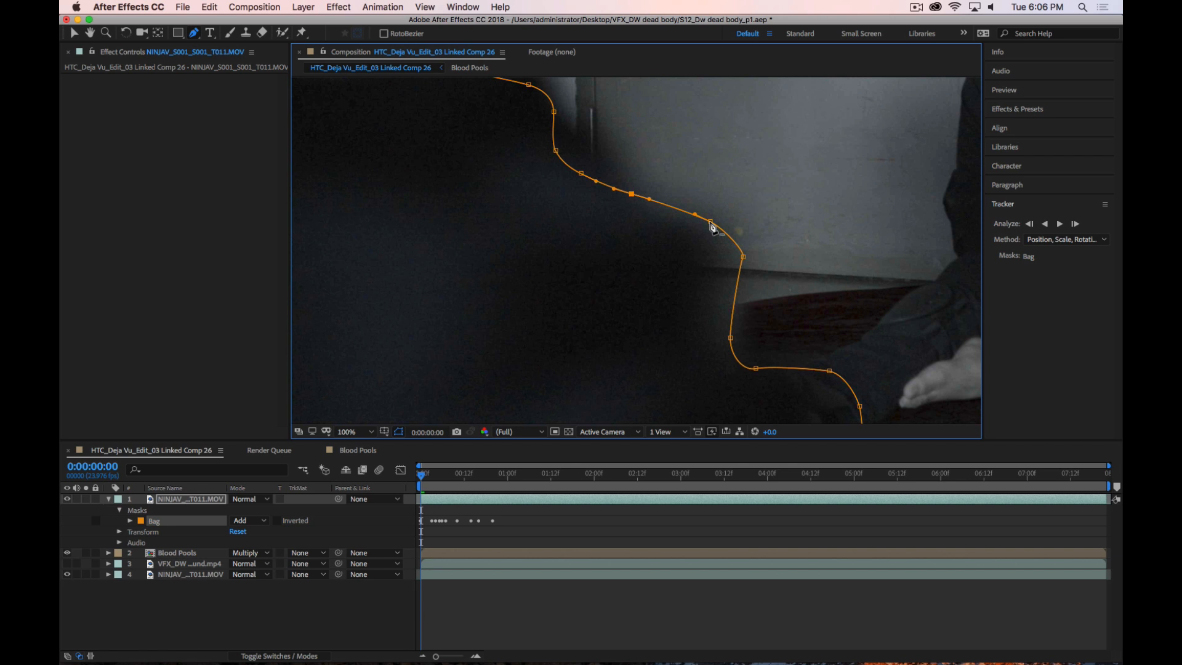
left_click_drag(710, 222, 693, 222)
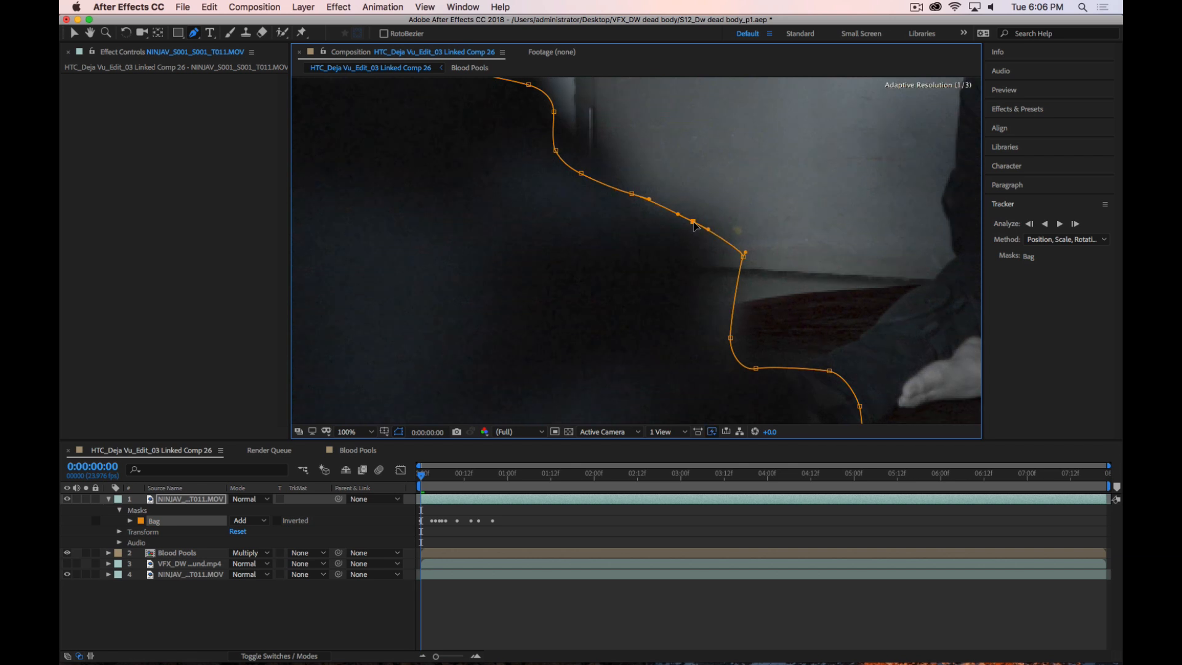
left_click_drag(744, 256, 703, 258)
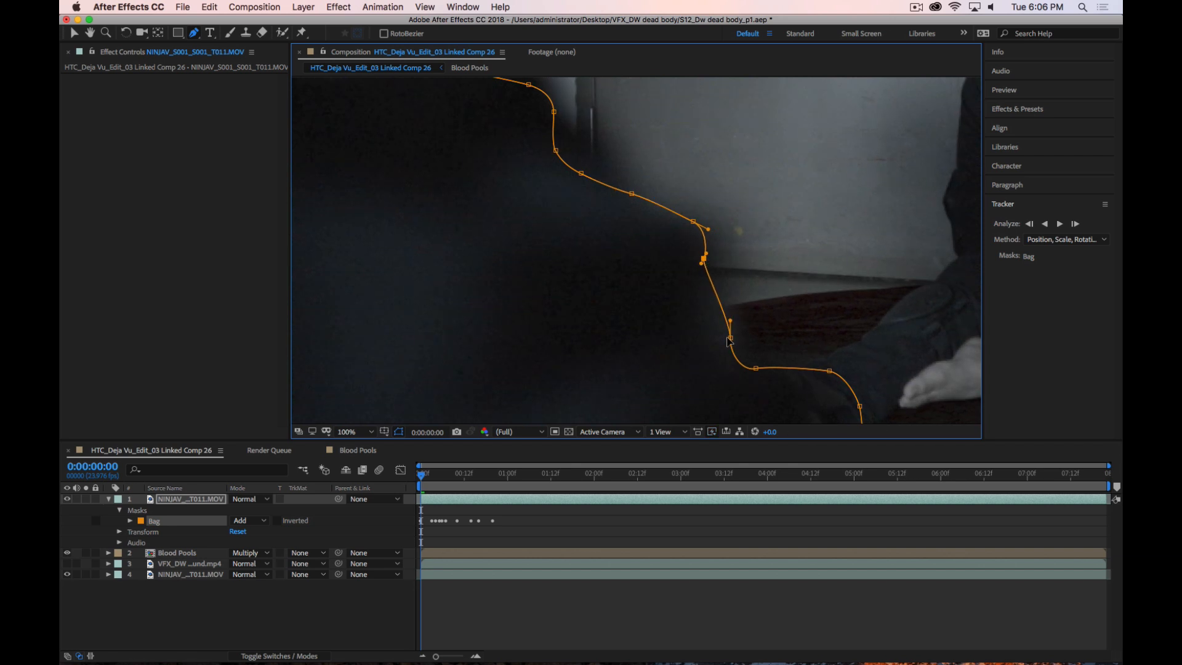
left_click_drag(730, 337, 705, 336)
left_click(753, 368)
left_click_drag(753, 369, 708, 336)
Refine the mask's lower right edge and the curve beside the seated man's legs to follow the figure at frame 0:00:00:00
left_click_drag(842, 296, 718, 172)
left_click_drag(749, 252, 726, 256)
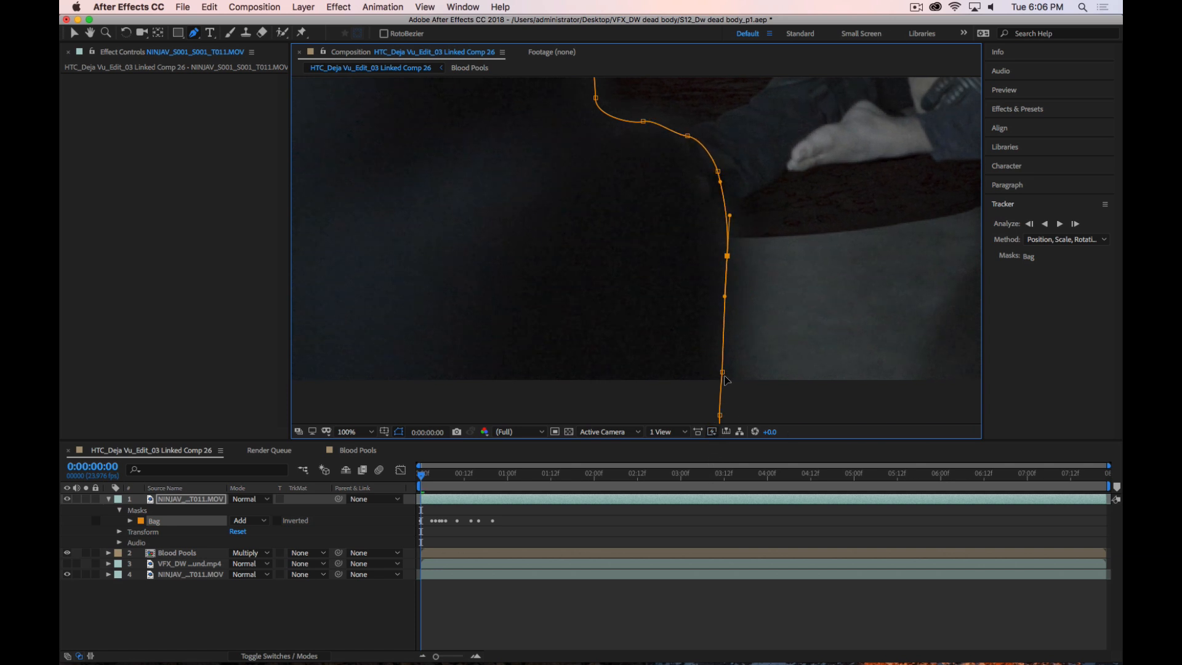
left_click_drag(722, 372, 721, 374)
left_click_drag(650, 226, 665, 298)
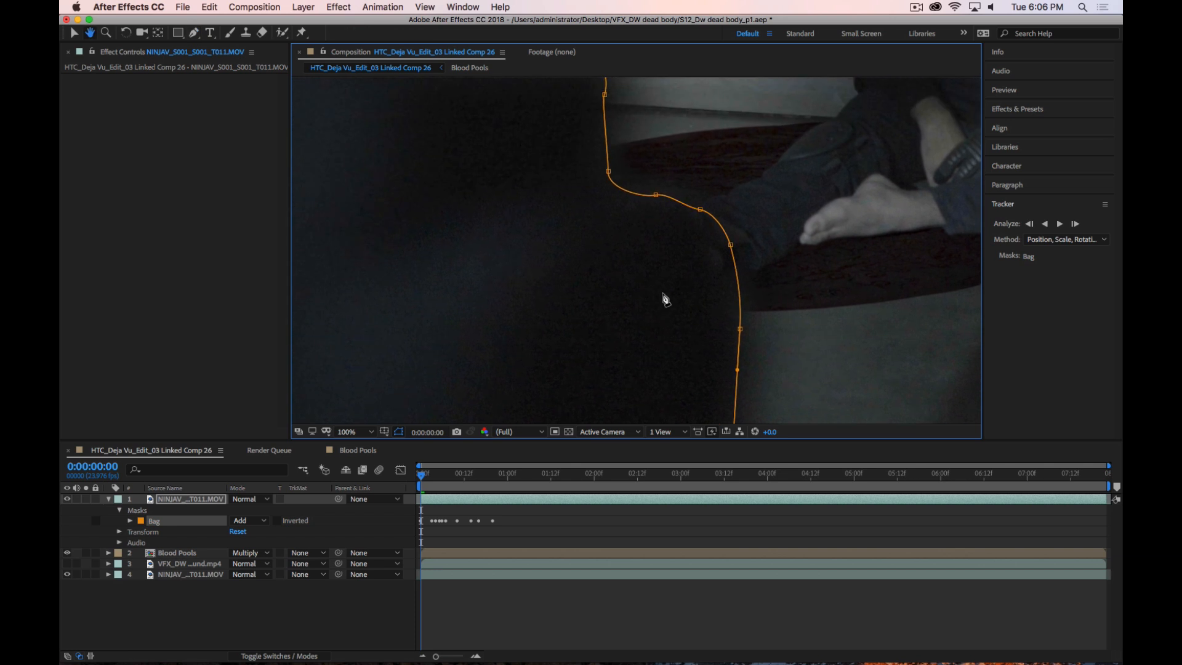
left_click(730, 246)
left_click_drag(731, 248, 727, 246)
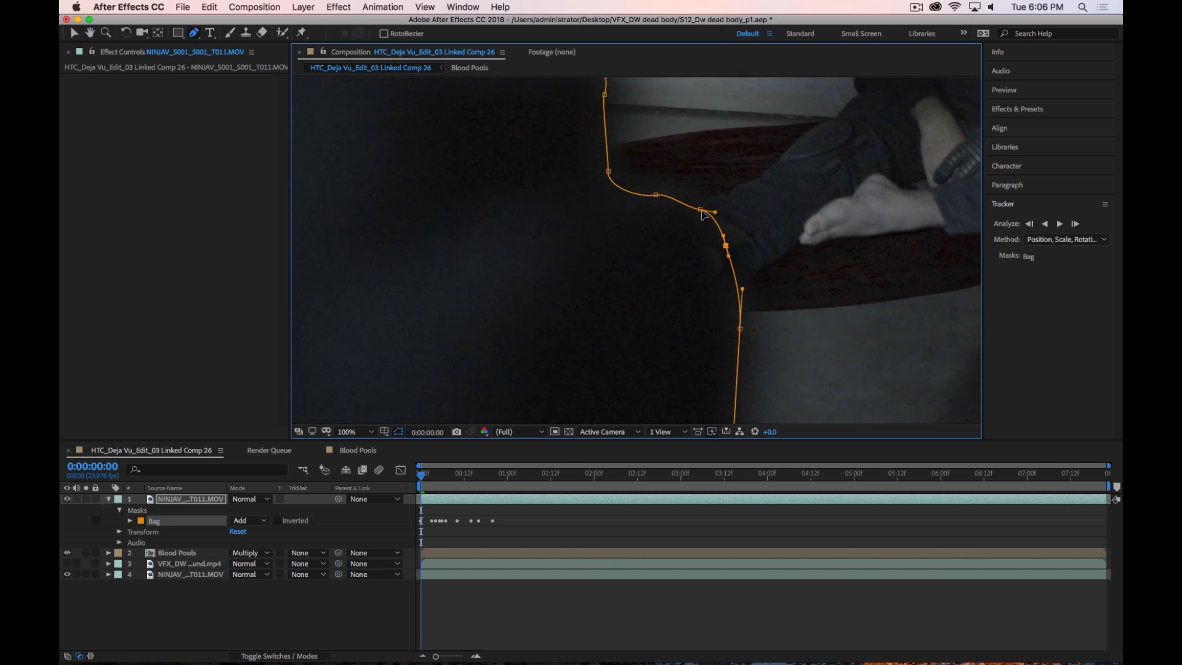
left_click(657, 195)
left_click(699, 210)
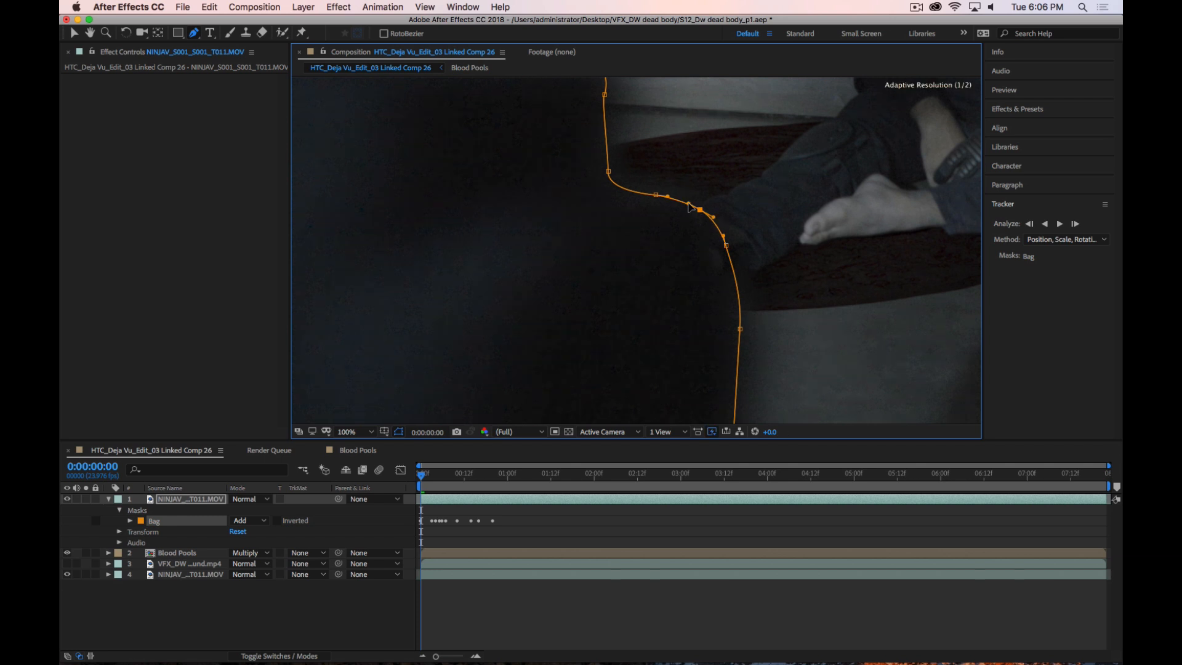
Raise the mask's upper right corner points and reshape its top edge to match the figure's outline at frame 0:00:00:00
left_click_drag(692, 274, 708, 86)
scroll(683, 212, "up", 5)
scroll(665, 246, "left", 4)
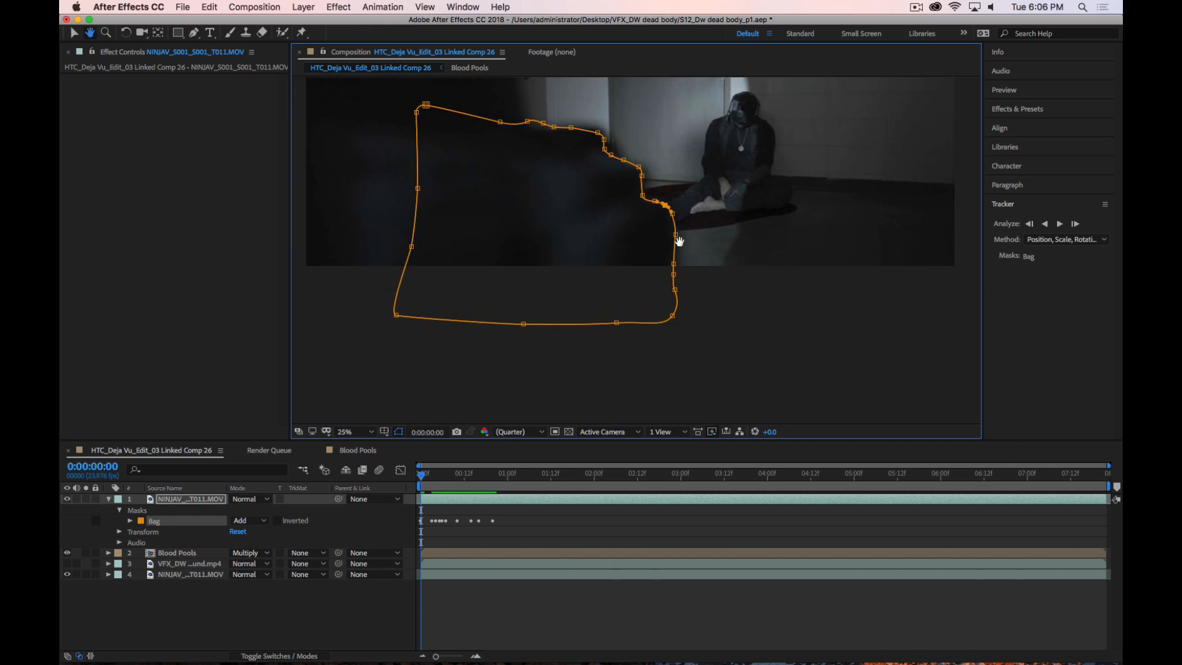
scroll(656, 200, "up", 4)
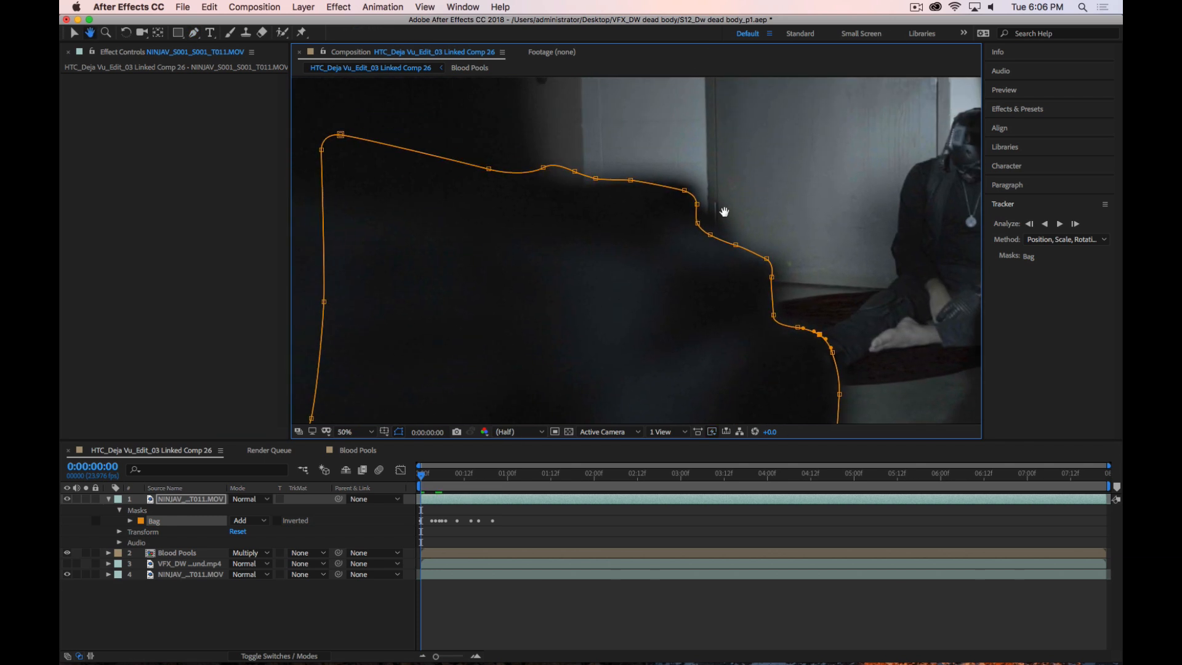
left_click(758, 188)
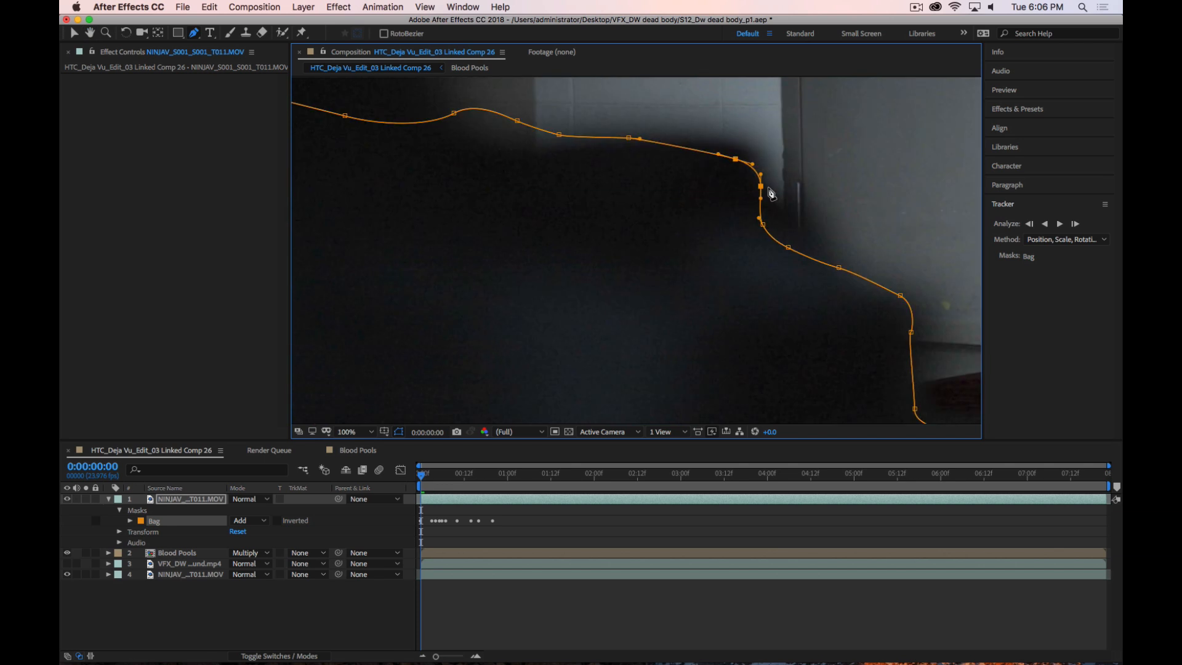
left_click_drag(761, 186, 760, 172)
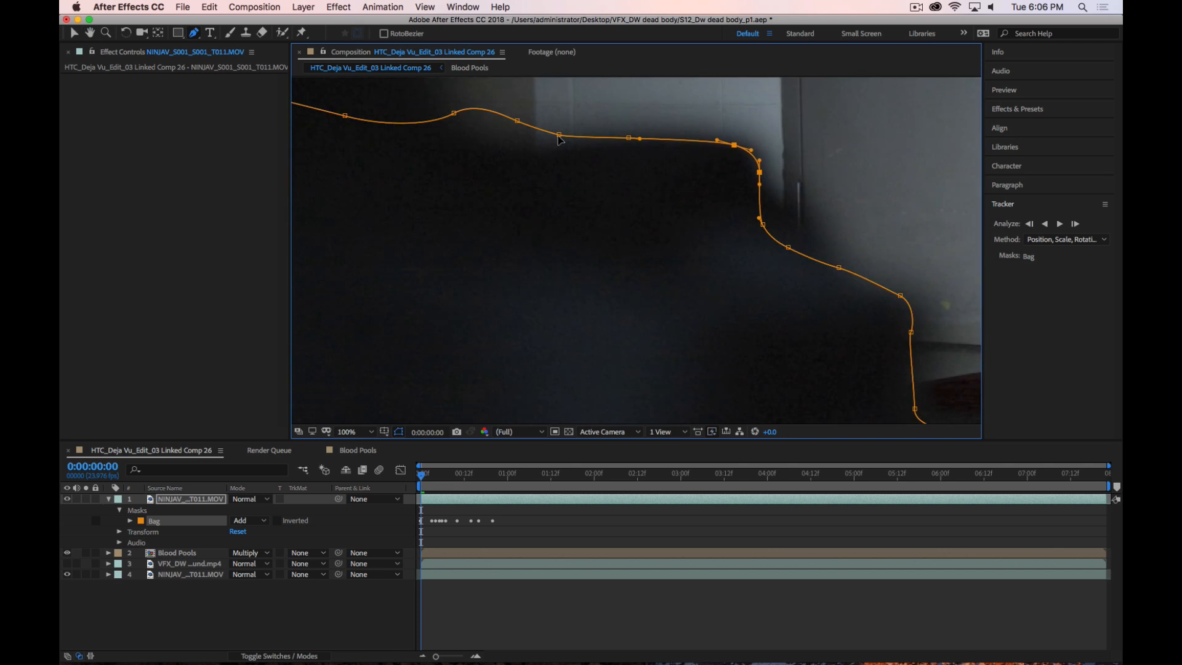
left_click_drag(559, 135, 452, 133)
Step back and forth between frames 0:00:00:00 and 0:00:00:02 to check the Bag mask against the moving figure
key("comma")
key("comma")
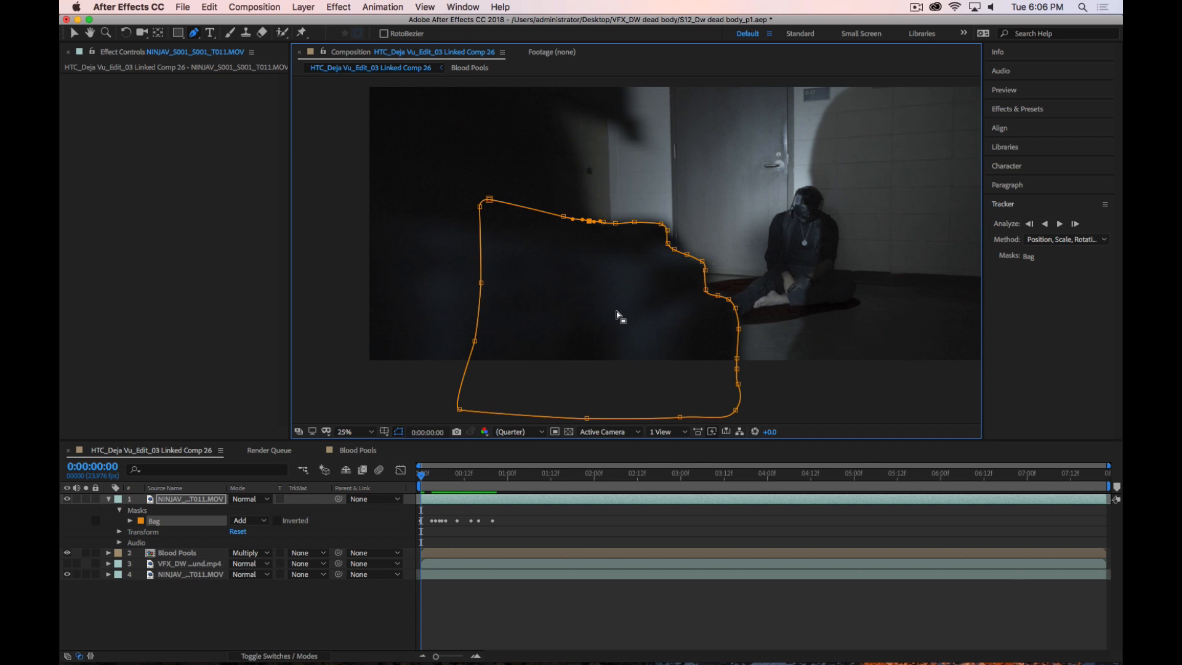
key("Page_Up")
key("Page_Down")
key("Page_Up")
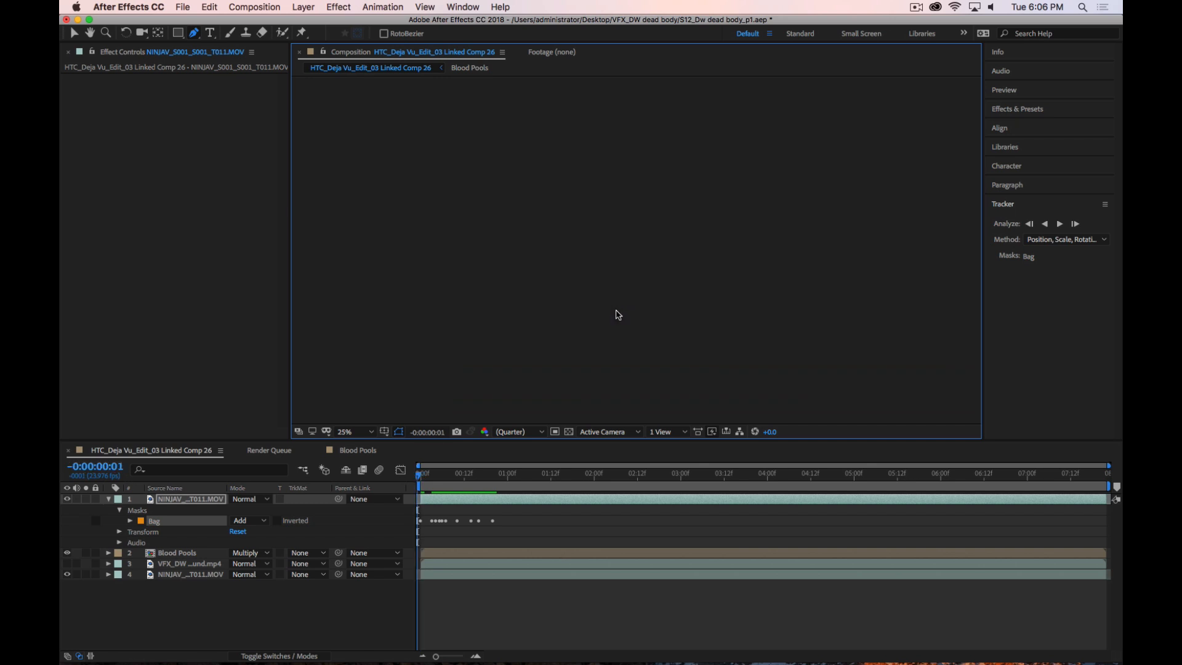
key("Page_Down")
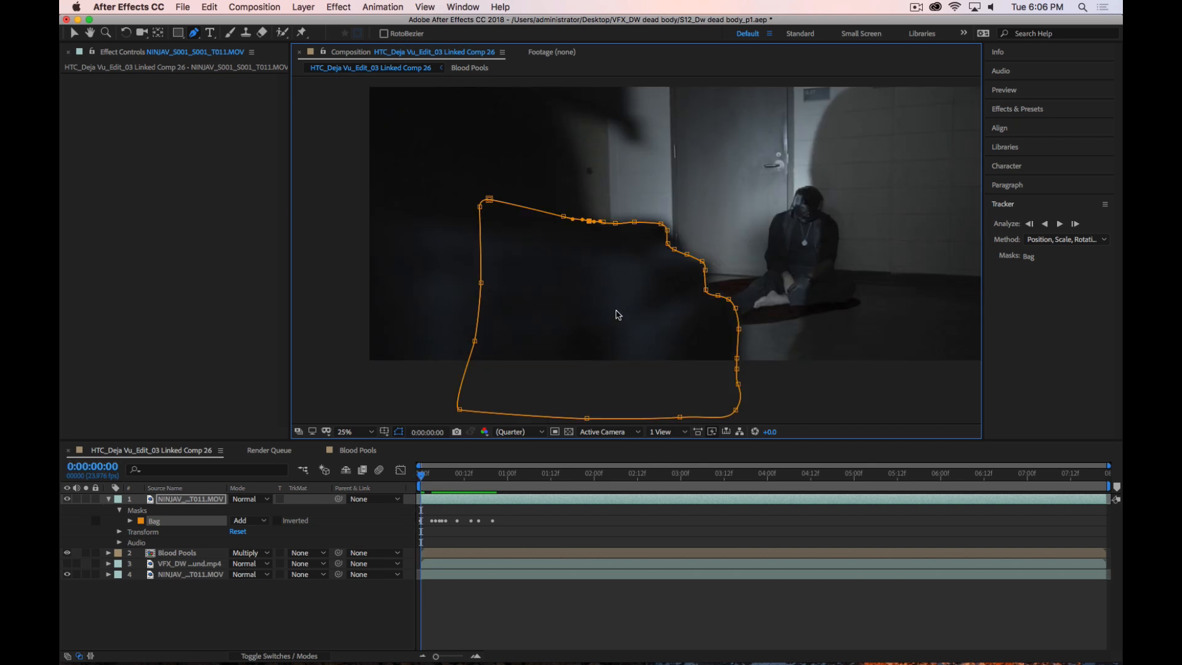
key("Page_Down")
key("Page_Down")
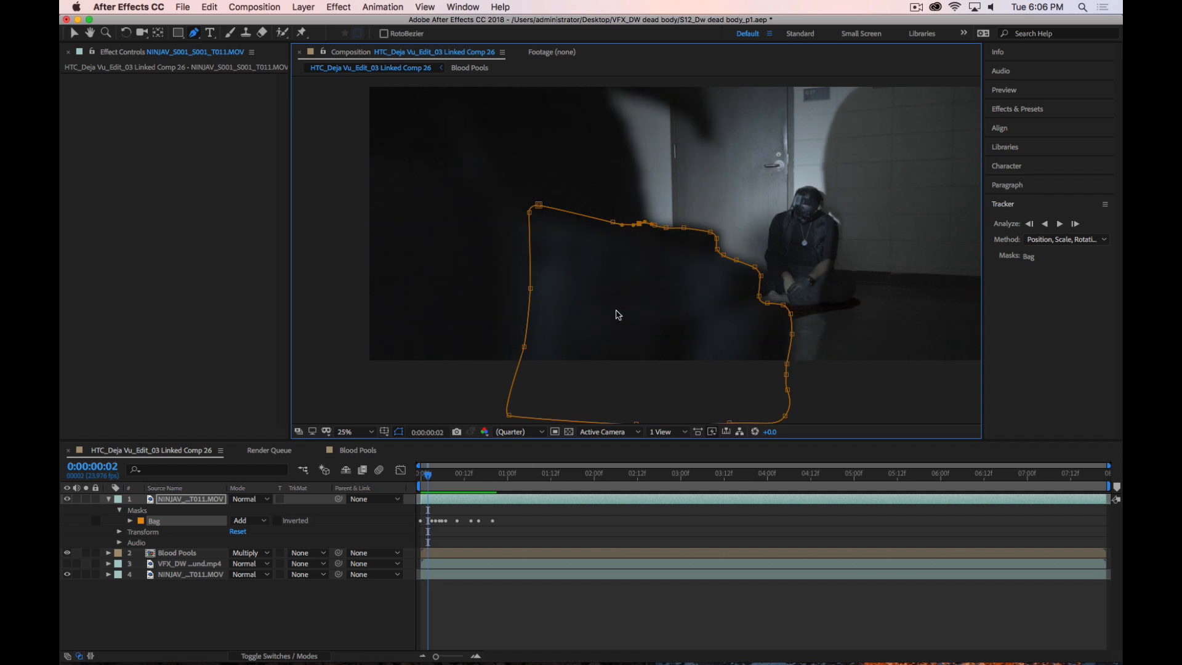
At frame 0:00:00:01, adjust the Bag mask's stepped corner and lower right-edge points to fit the figure's outline
key("Page_Up")
key("=")
key("=")
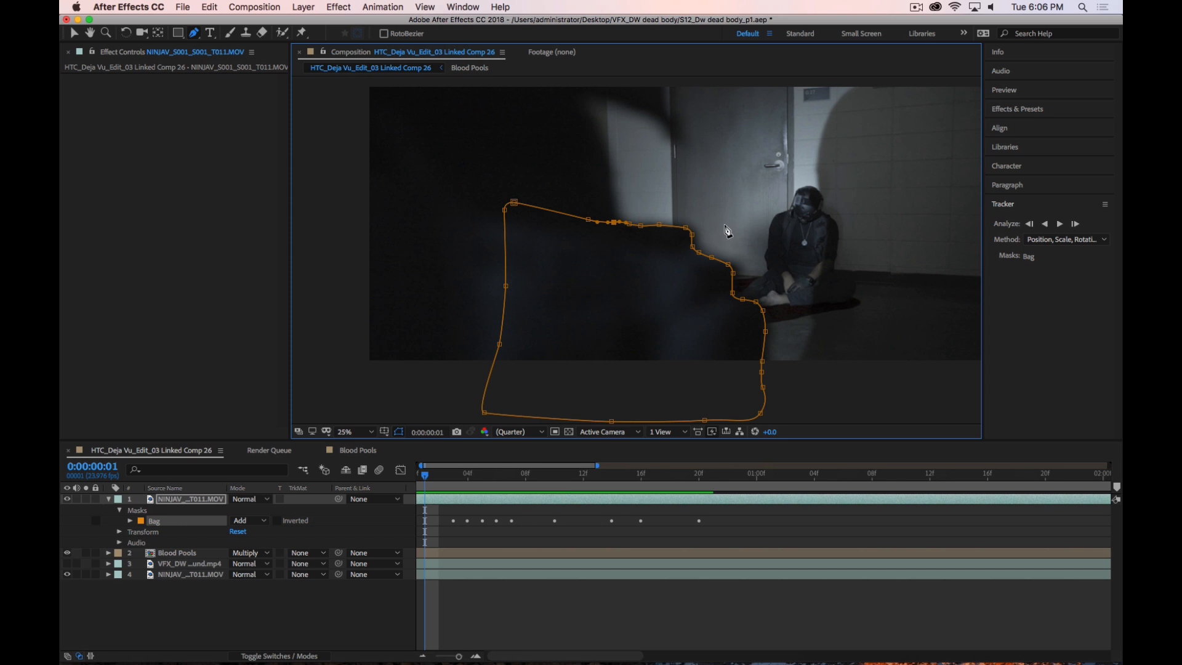
key("comma")
key("period")
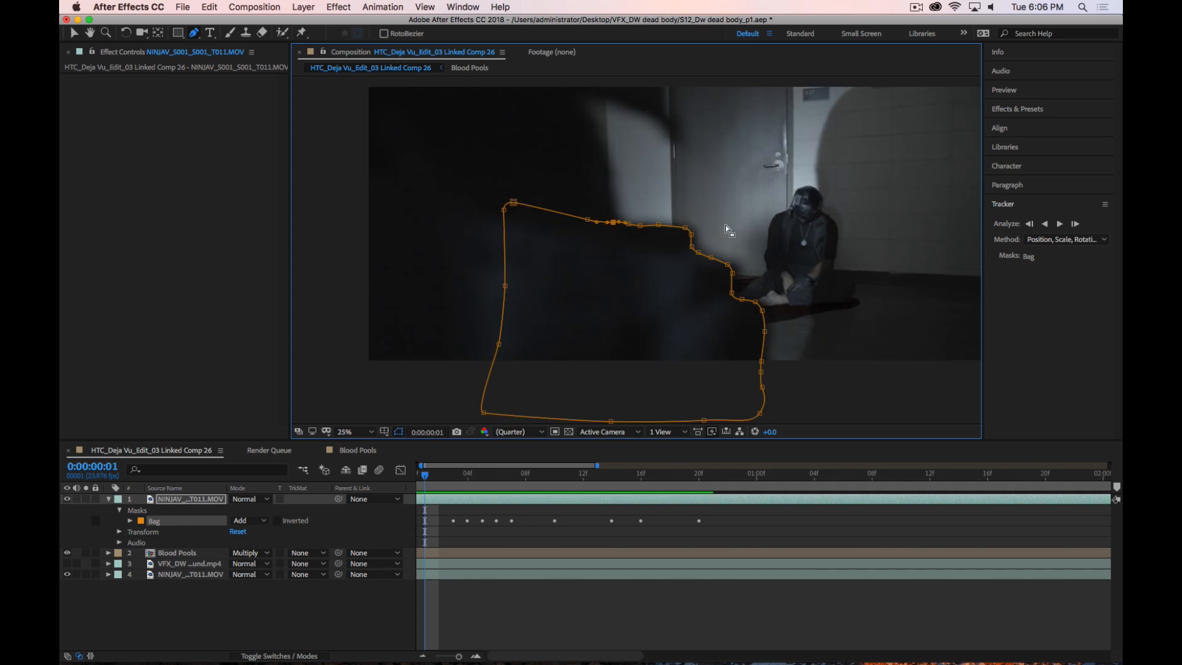
key("period")
left_click_drag(715, 188, 745, 134)
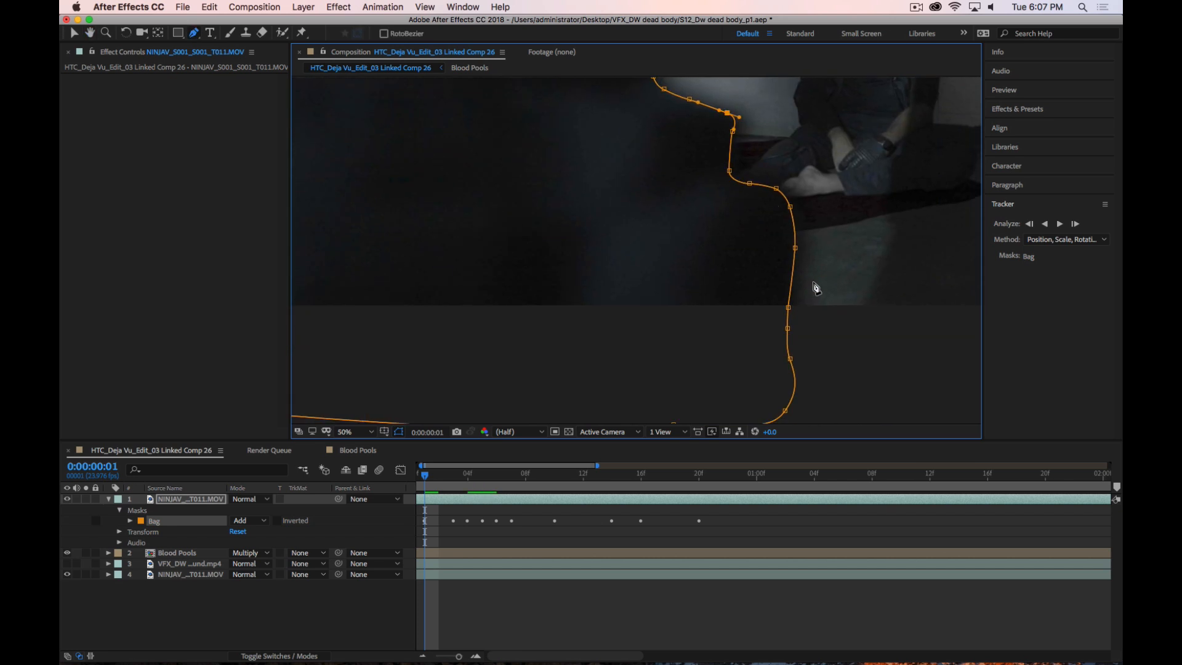
left_click_drag(795, 248, 798, 249)
left_click_drag(790, 307, 793, 335)
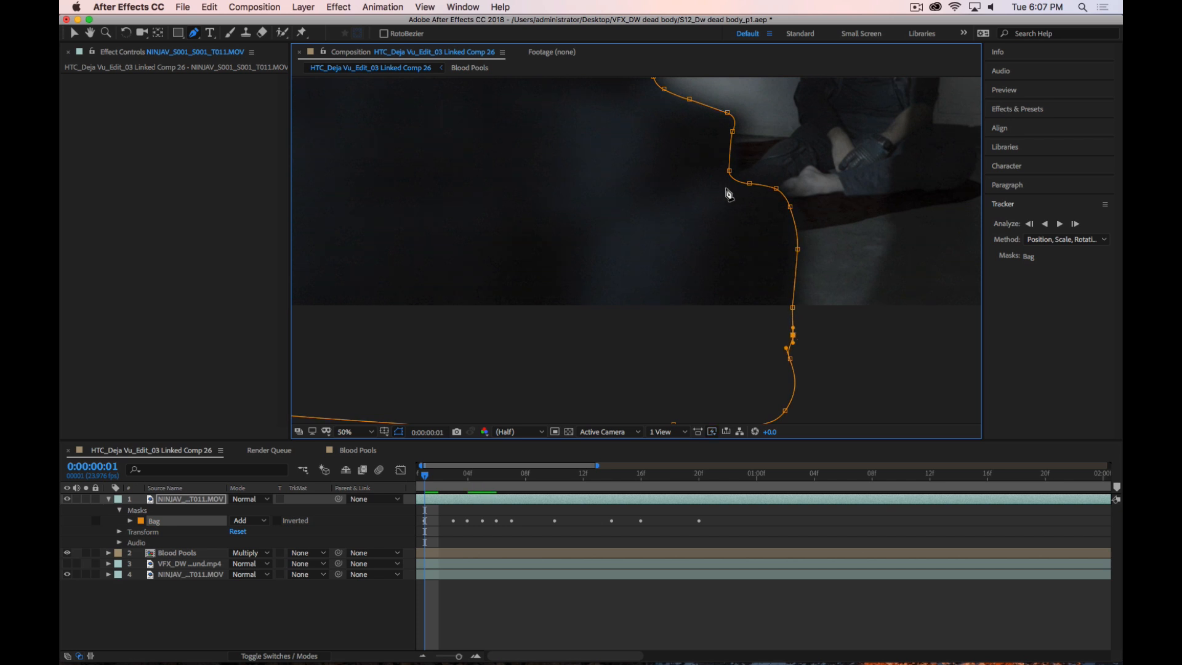
left_click_drag(729, 194, 776, 263)
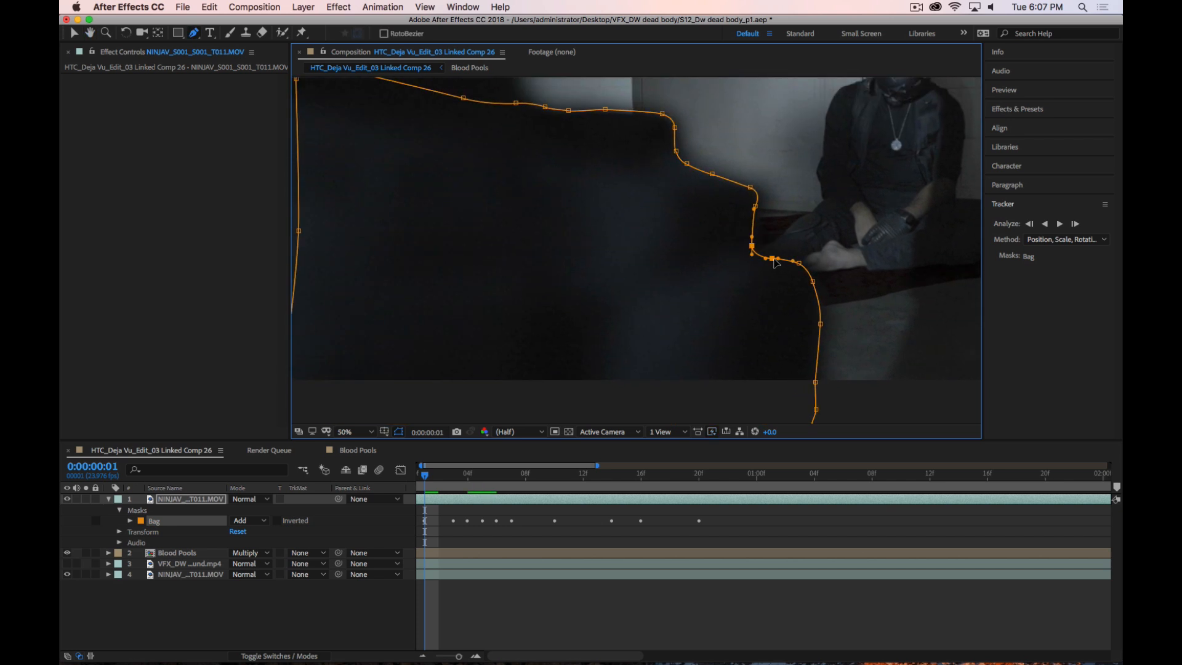
left_click_drag(533, 193, 654, 190)
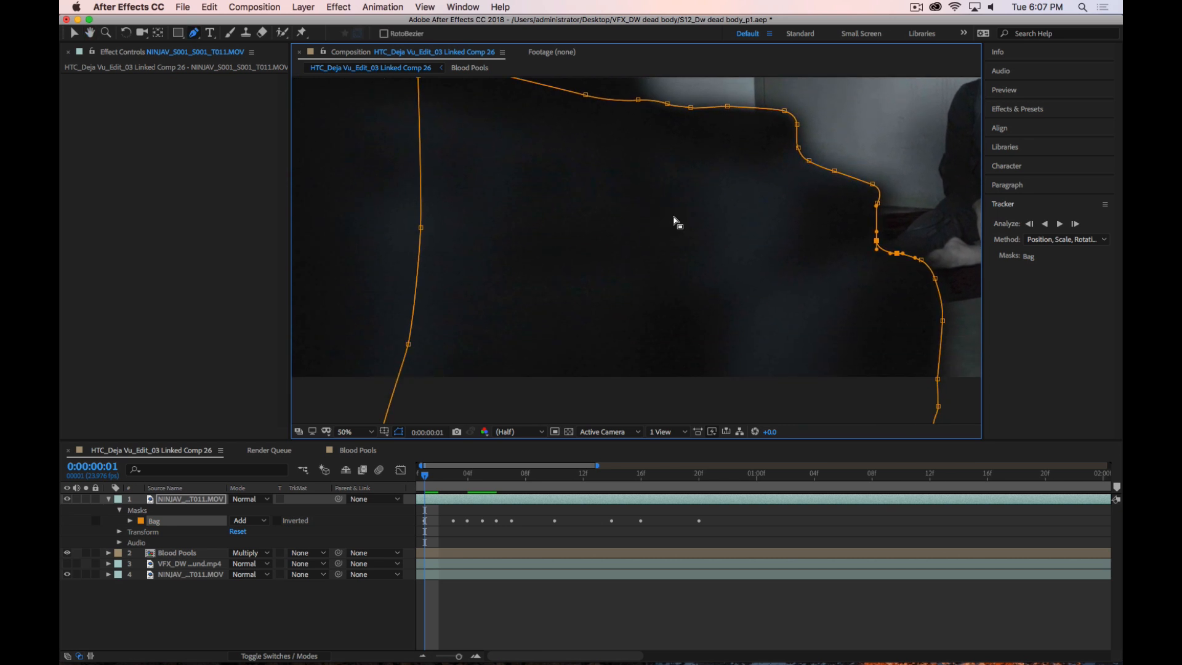
At frame 0:00:00:02, nudge the Bag mask's lower right-edge point inward and adjust its top edge to fit the figure's outline
key("Page_Down")
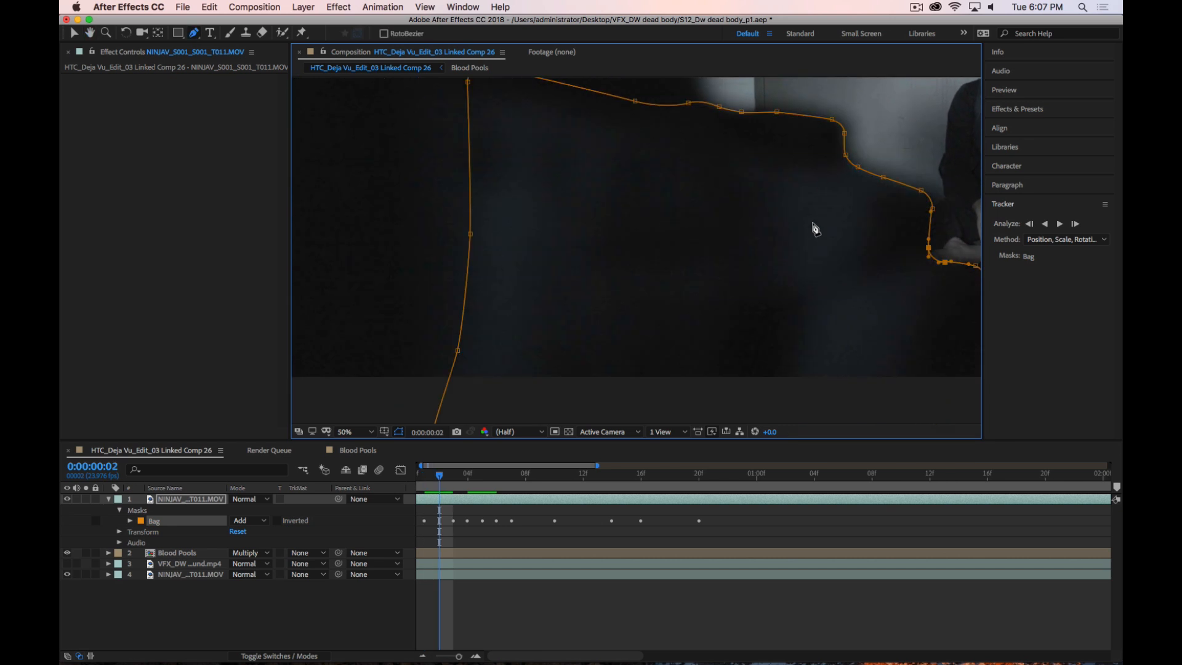
left_click_drag(813, 230, 591, 256)
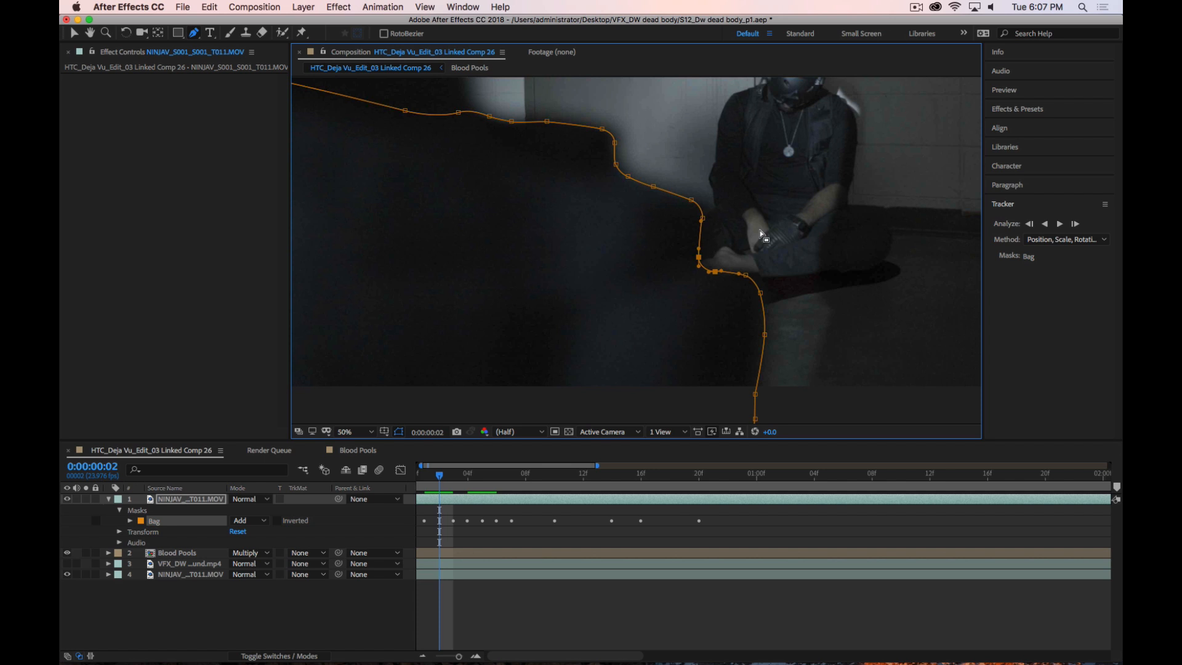
key("period")
left_click_drag(766, 236, 721, 128)
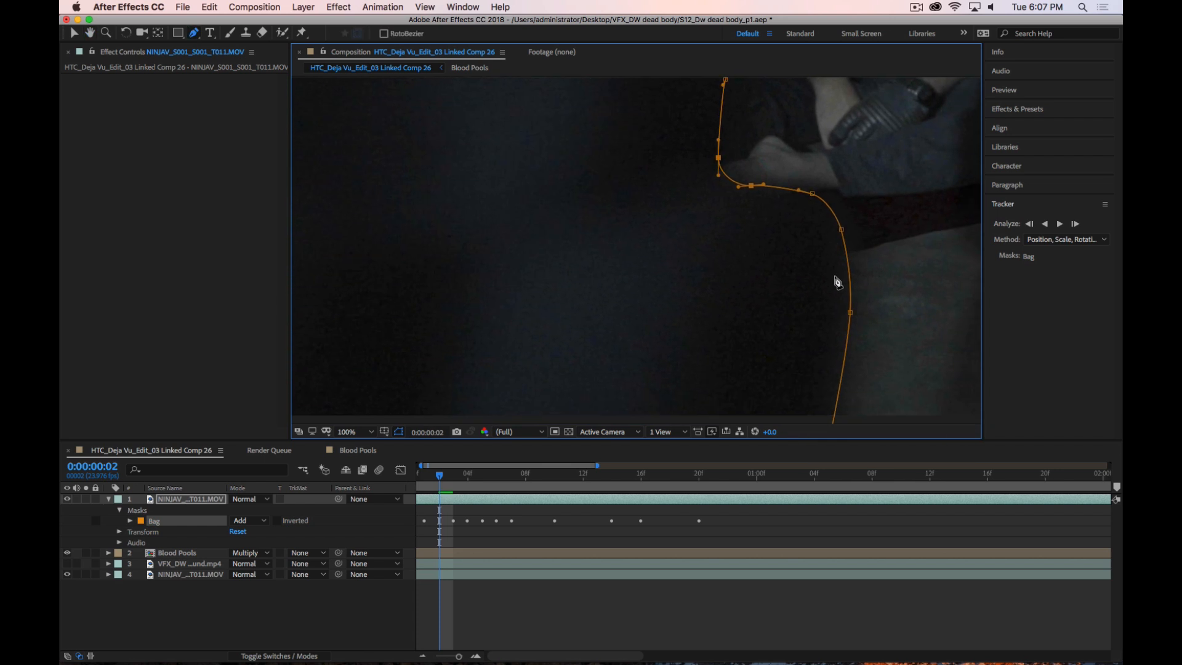
left_click_drag(817, 298, 858, 338)
left_click_drag(759, 261, 767, 375)
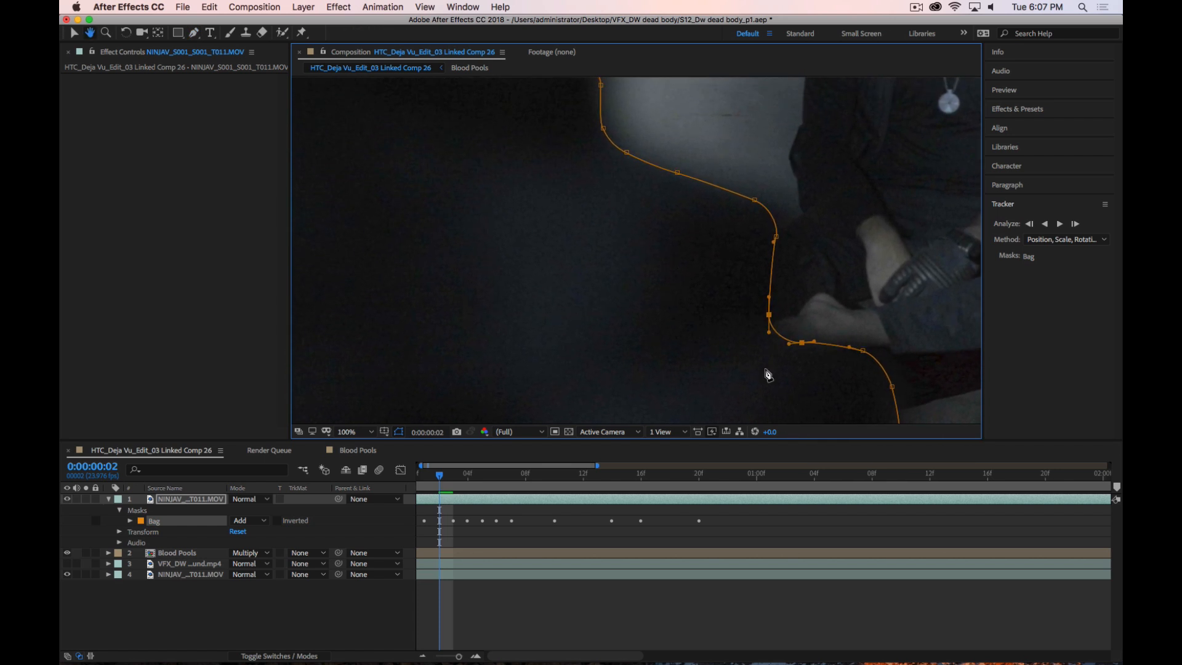
key("comma")
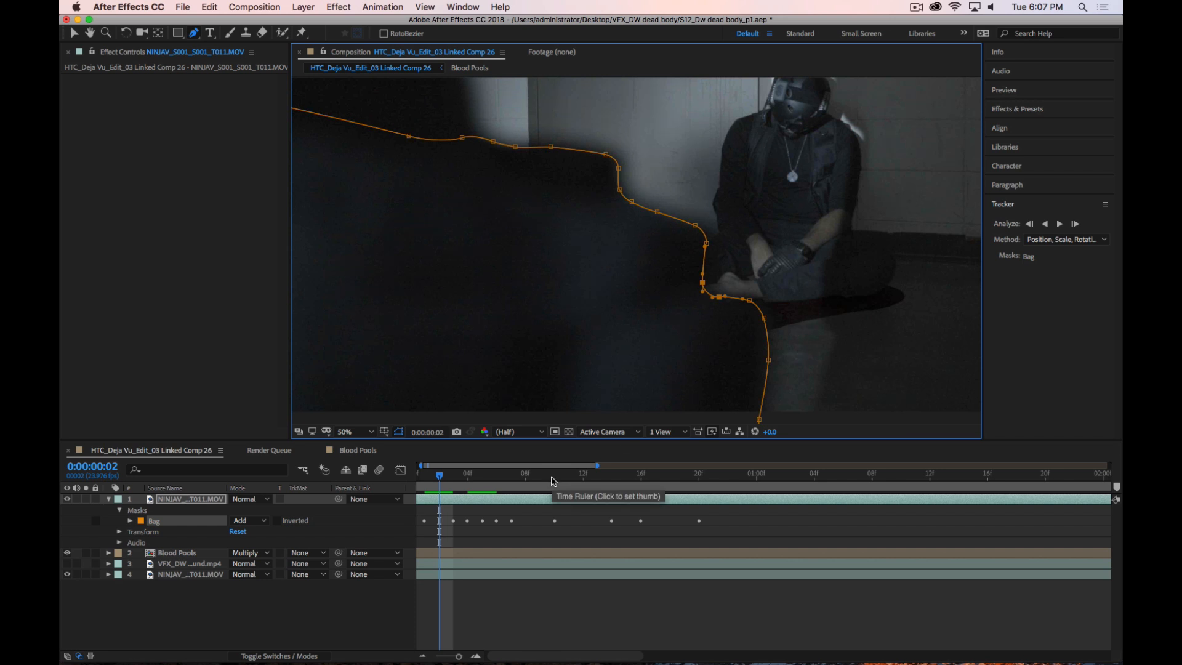
left_click(769, 361)
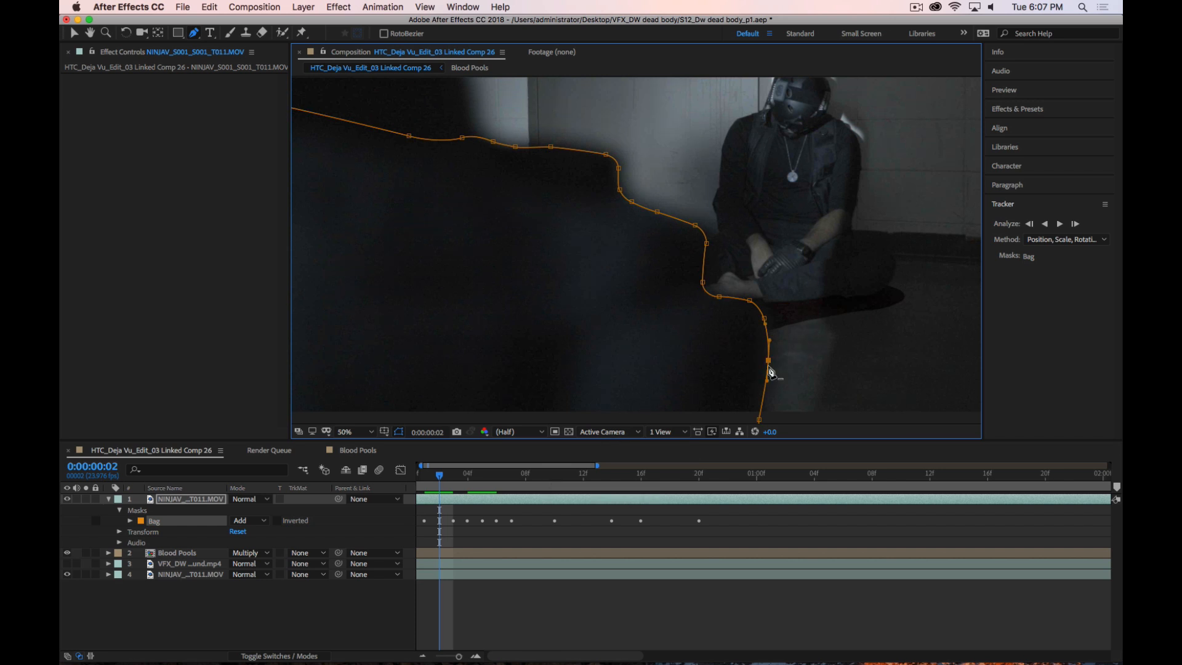
left_click_drag(767, 363, 765, 363)
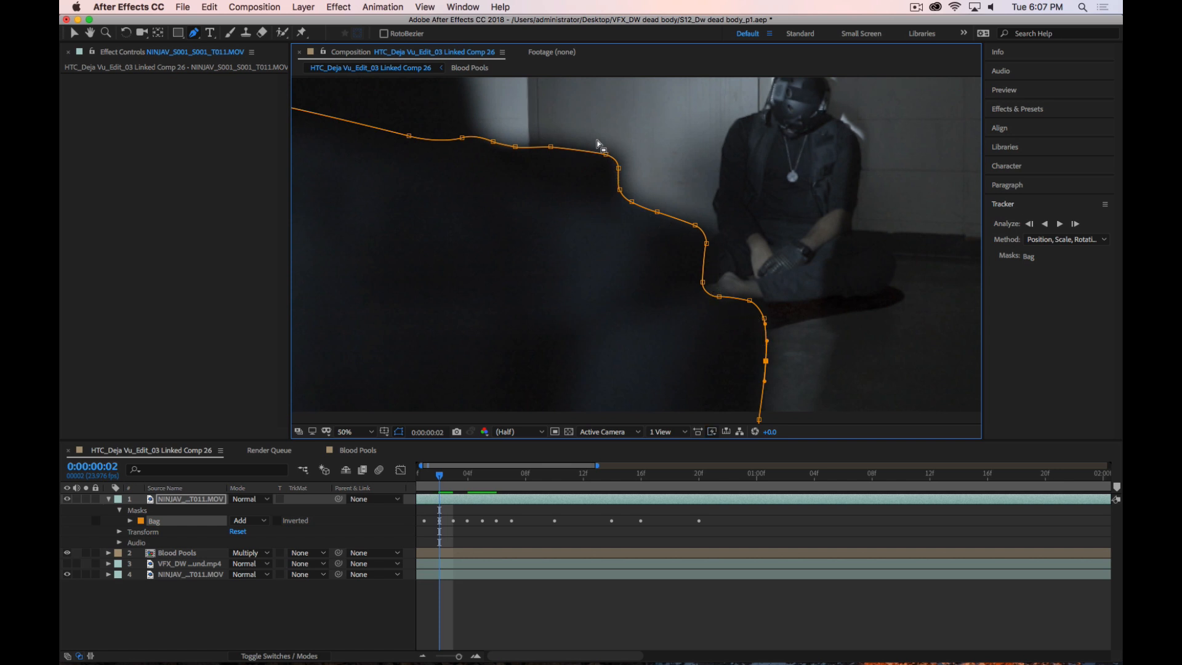
left_click_drag(596, 143, 619, 166)
key("comma")
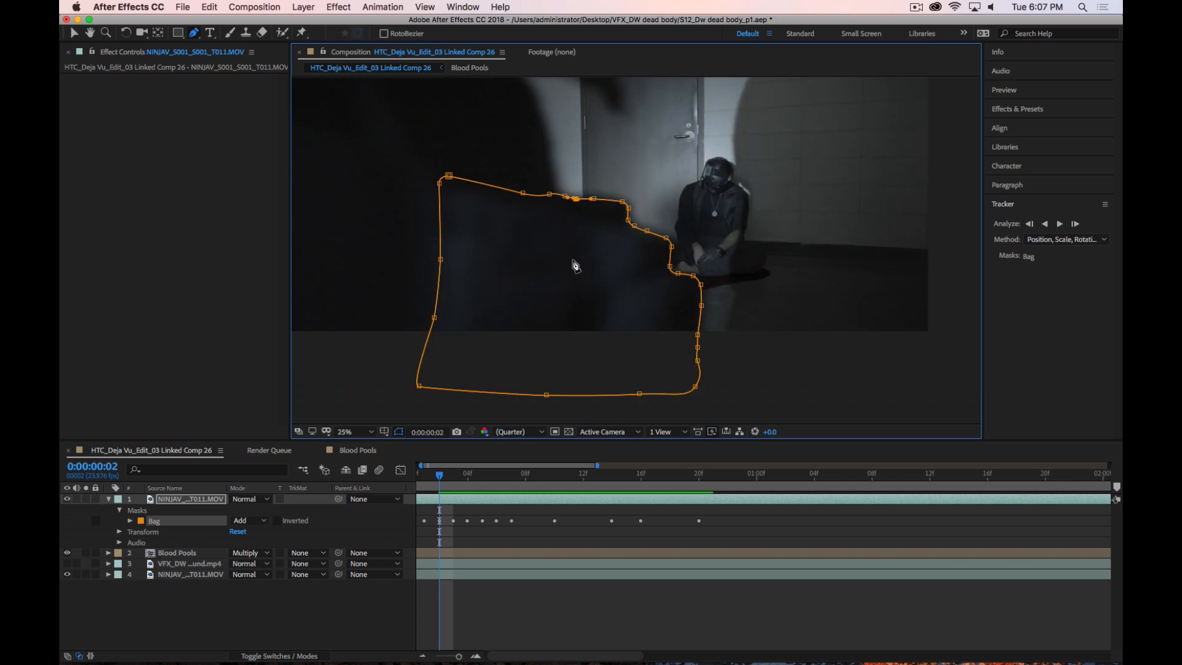
Hide the mask outline, return to frame 0:00:00:00 and examine how the foreground figure blends over the blood pools
left_click(285, 591)
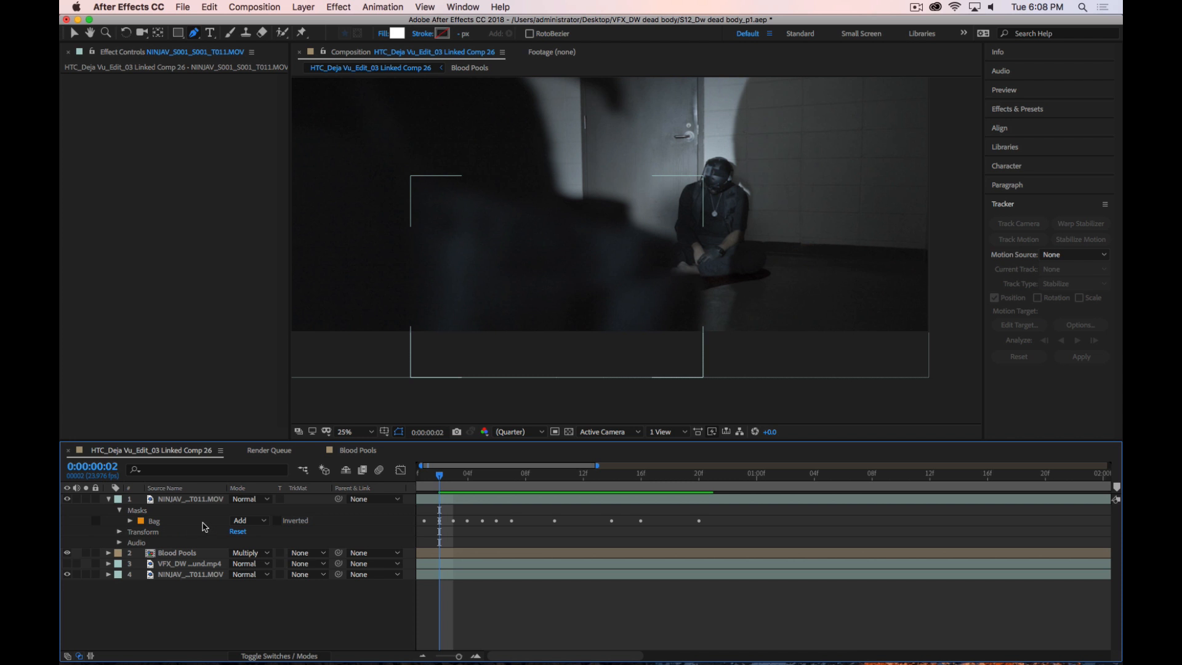
left_click(180, 500)
left_click(275, 620)
key("Page_Up")
key("Page_Up")
left_click_drag(434, 475, 425, 513)
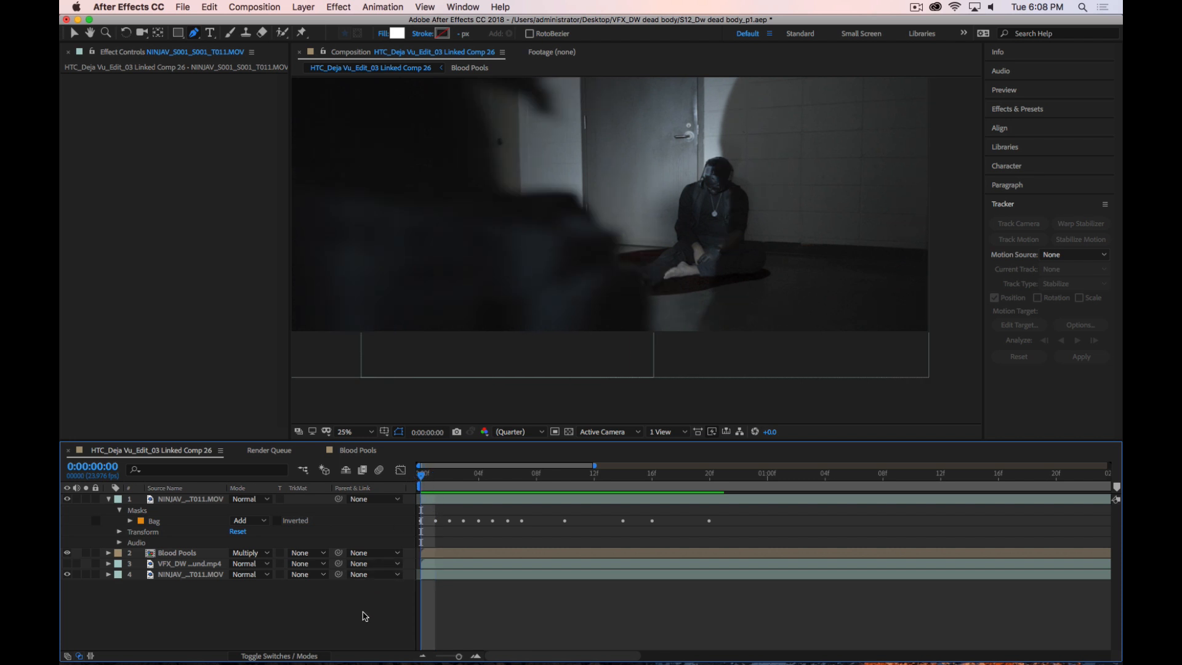
scroll(708, 228, "down", 1)
left_click_drag(535, 241, 549, 273)
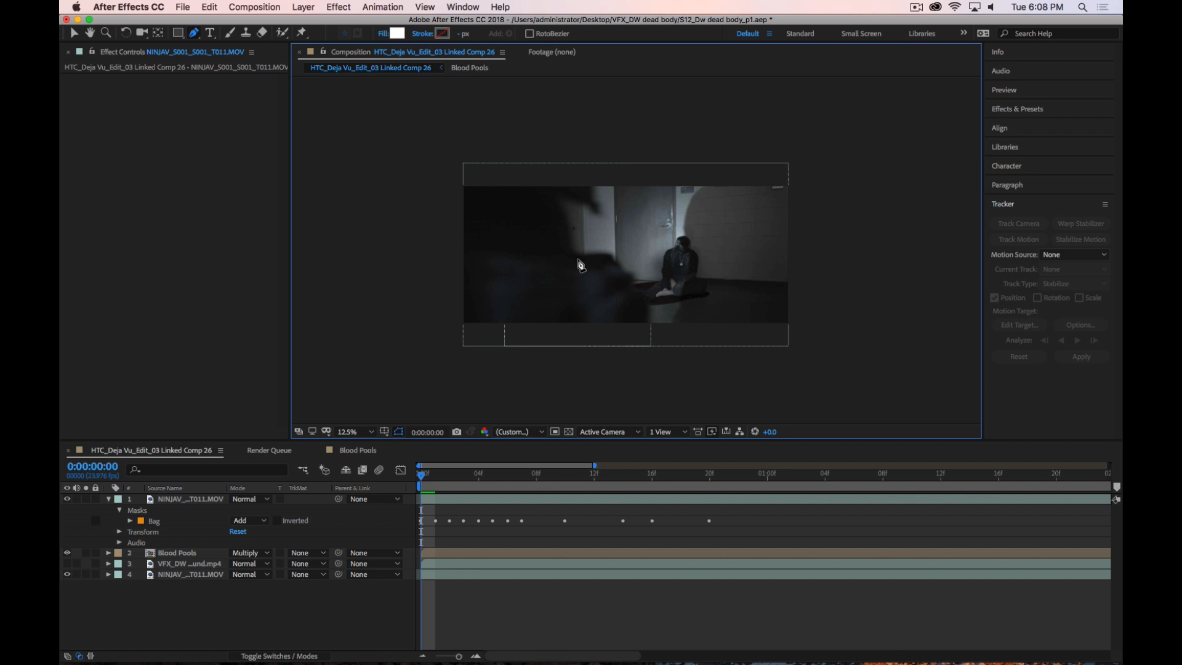
scroll(619, 255, "down", 1)
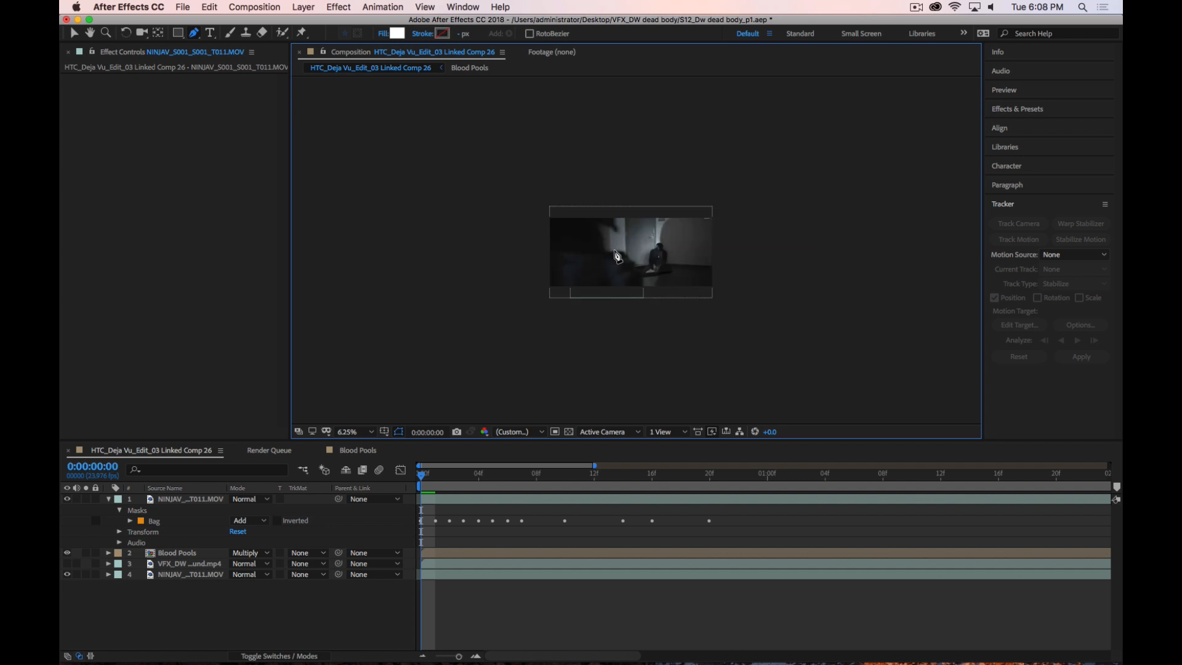
scroll(619, 255, "up", 2)
left_click_drag(592, 271, 623, 263)
At frame 0:00:00:10, start a new mask on the top footage layer, tracing the left edge of the figure's front leg down past the frame
left_click_drag(423, 476, 553, 488)
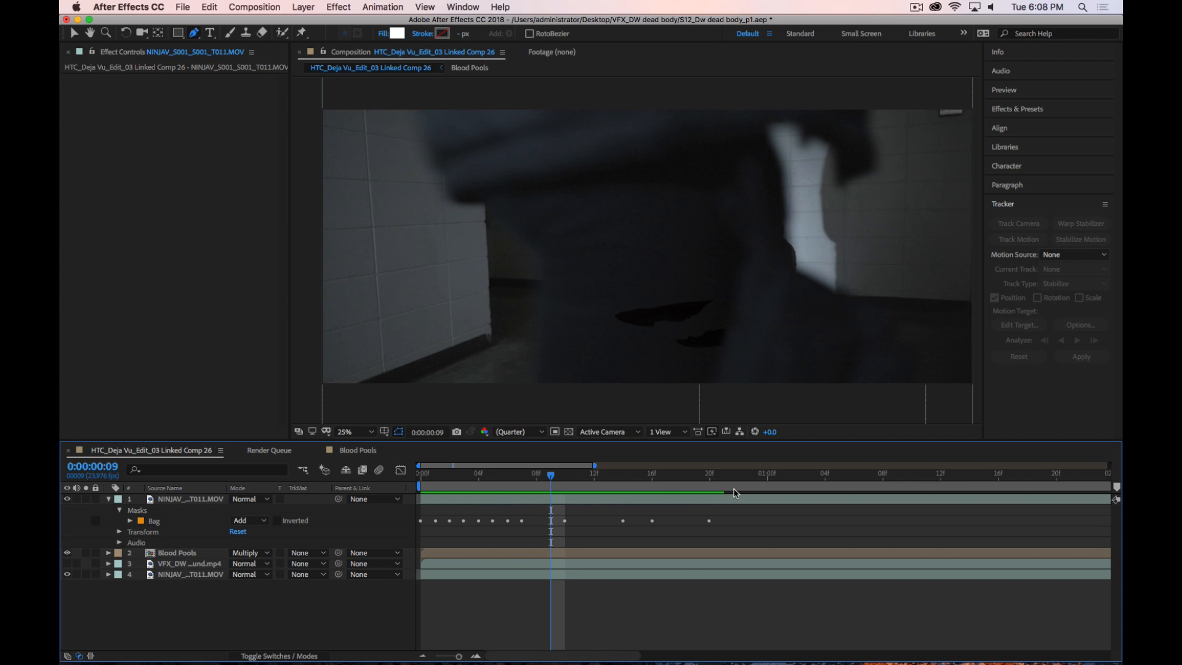
mouse_move(551, 476)
left_mouse_down()
mouse_move(596, 484)
mouse_move(565, 484)
left_mouse_up()
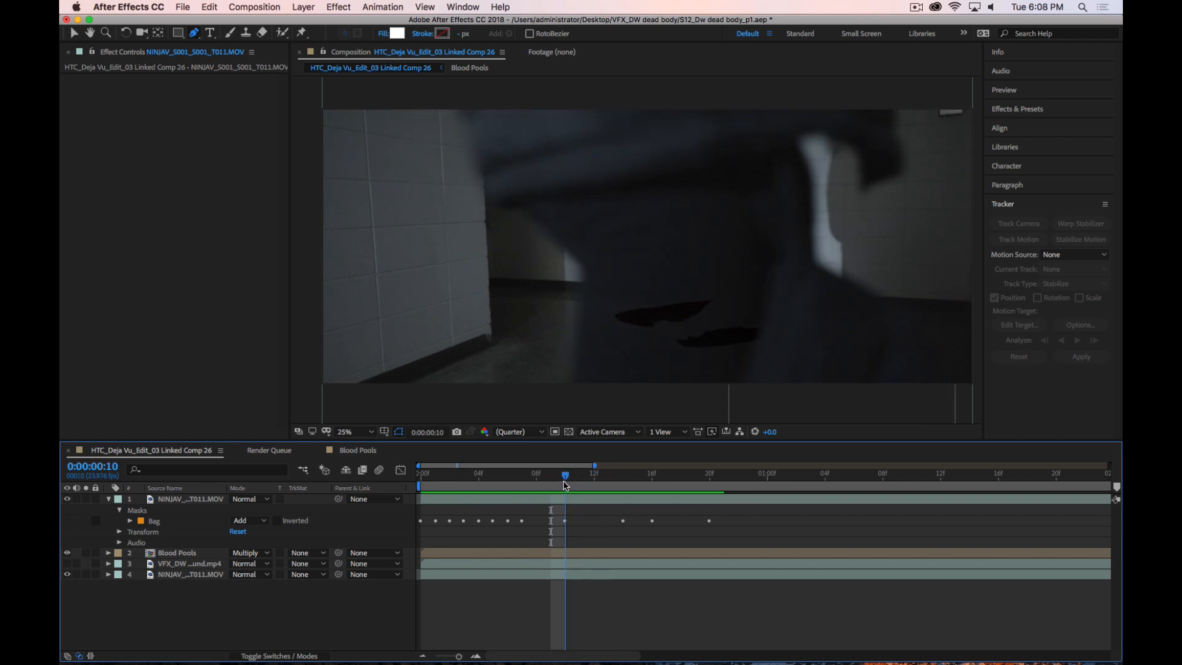
left_click(154, 496)
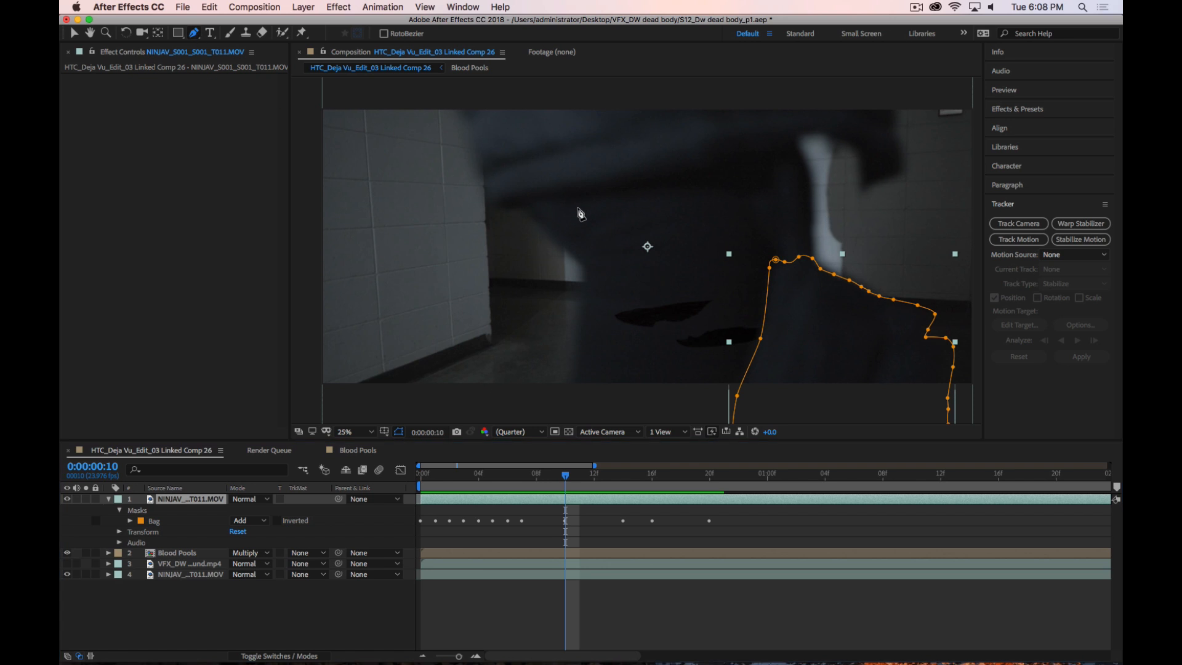
left_click(530, 215)
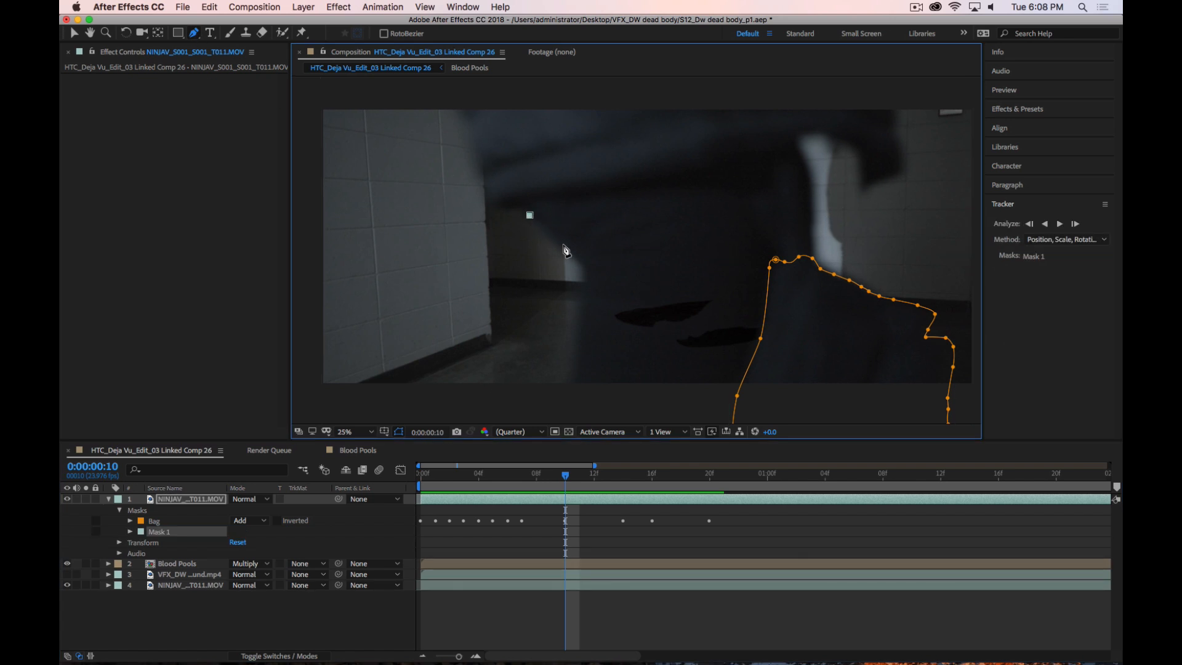
left_click_drag(563, 244, 572, 252)
left_click(586, 268)
mouse_move(582, 319)
left_mouse_down()
mouse_move(579, 333)
mouse_move(577, 311)
left_mouse_up()
left_click(578, 333)
left_click_drag(577, 365, 575, 378)
left_click(568, 401)
Complete the new mask below the frame, up the leg's right side and across its top, closing the path at the starting point
left_click_drag(839, 409, 760, 387)
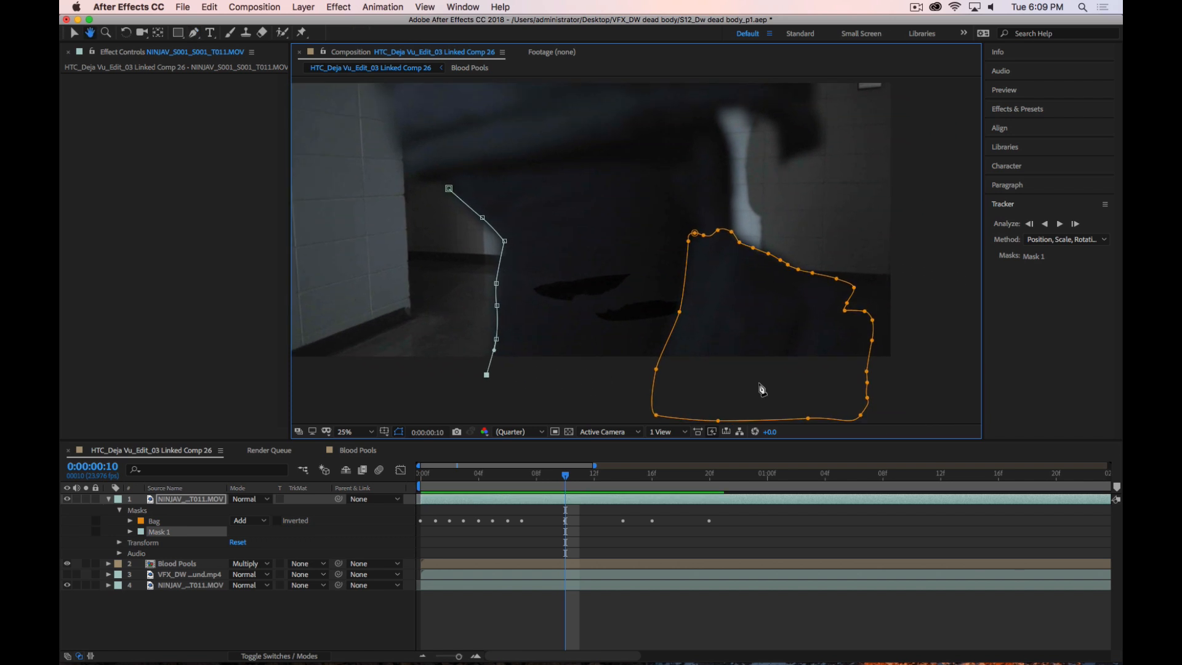
left_click(703, 383)
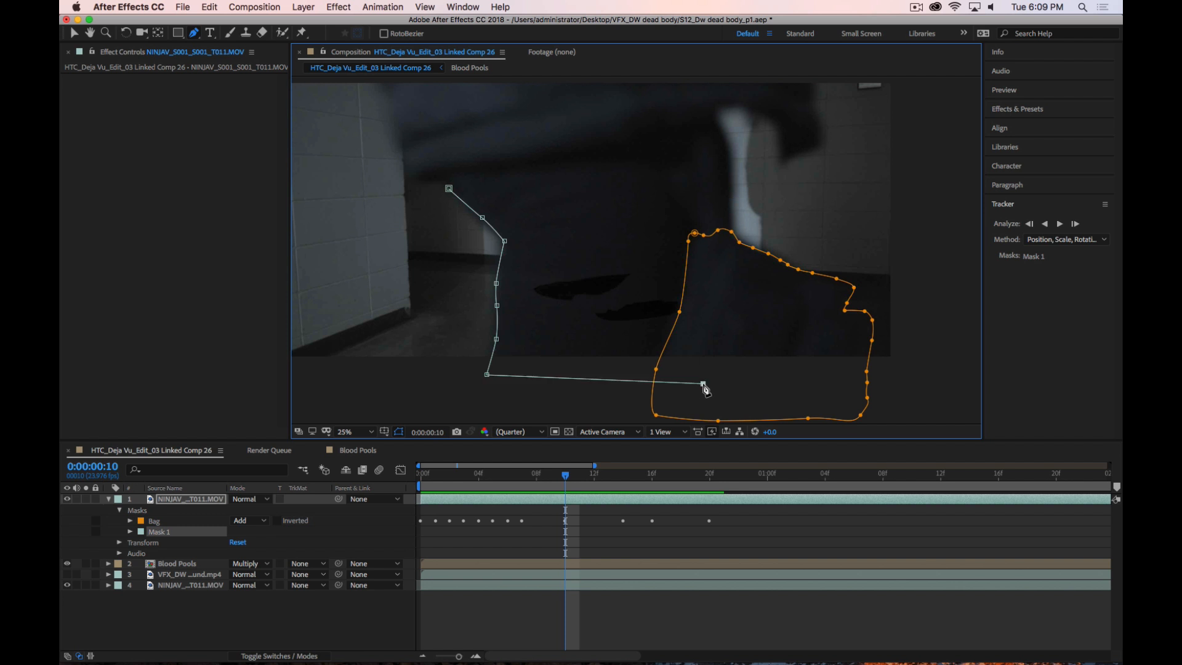
left_click(723, 262)
left_click_drag(723, 262, 701, 144)
left_click_drag(592, 165, 570, 165)
left_click_drag(456, 184, 456, 173)
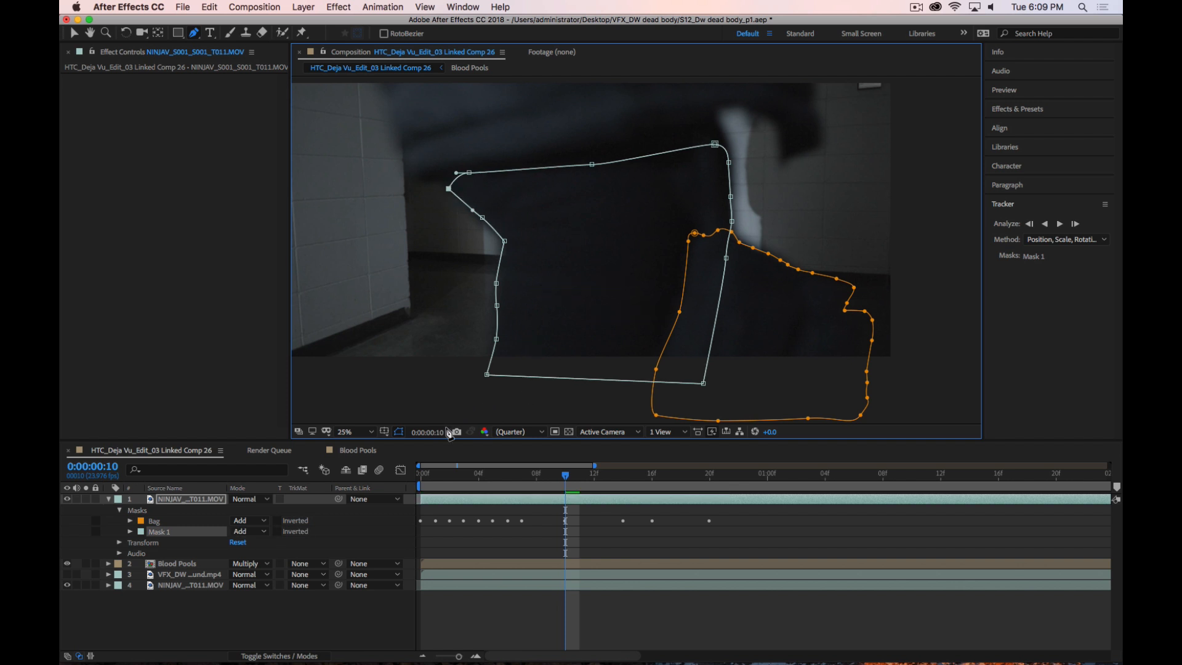
left_click(341, 628)
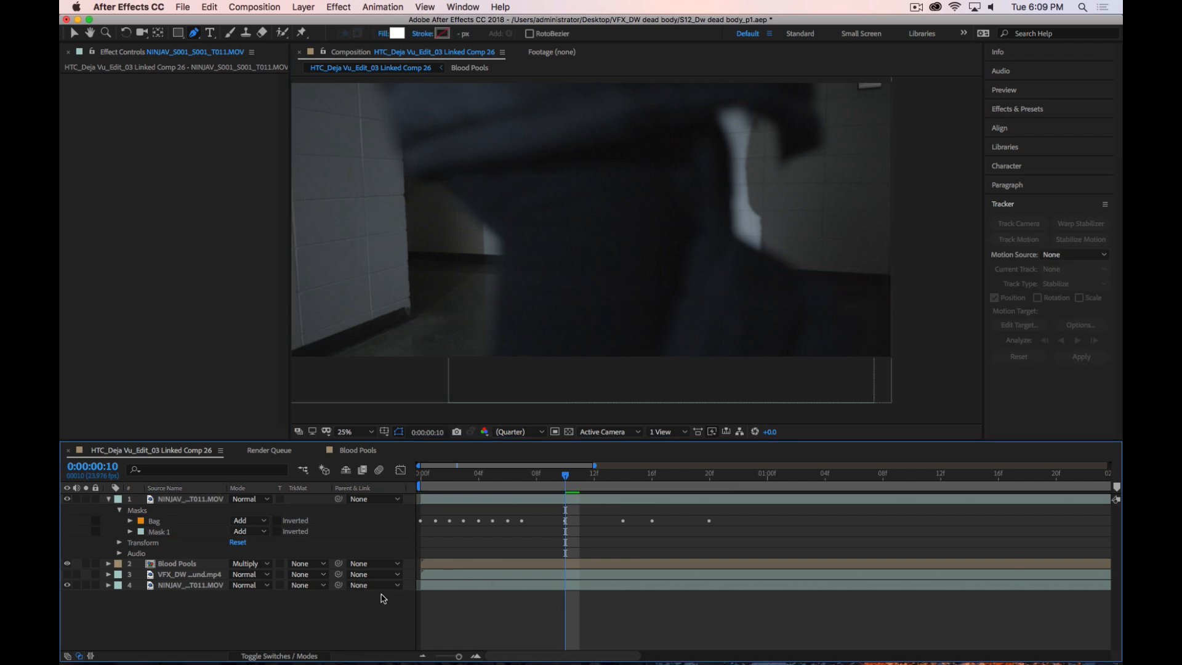
Match the new mask to the Bag mask by setting its Mask Feather to 38 pixels and its Mask Expansion to 12 pixels
left_click(130, 521)
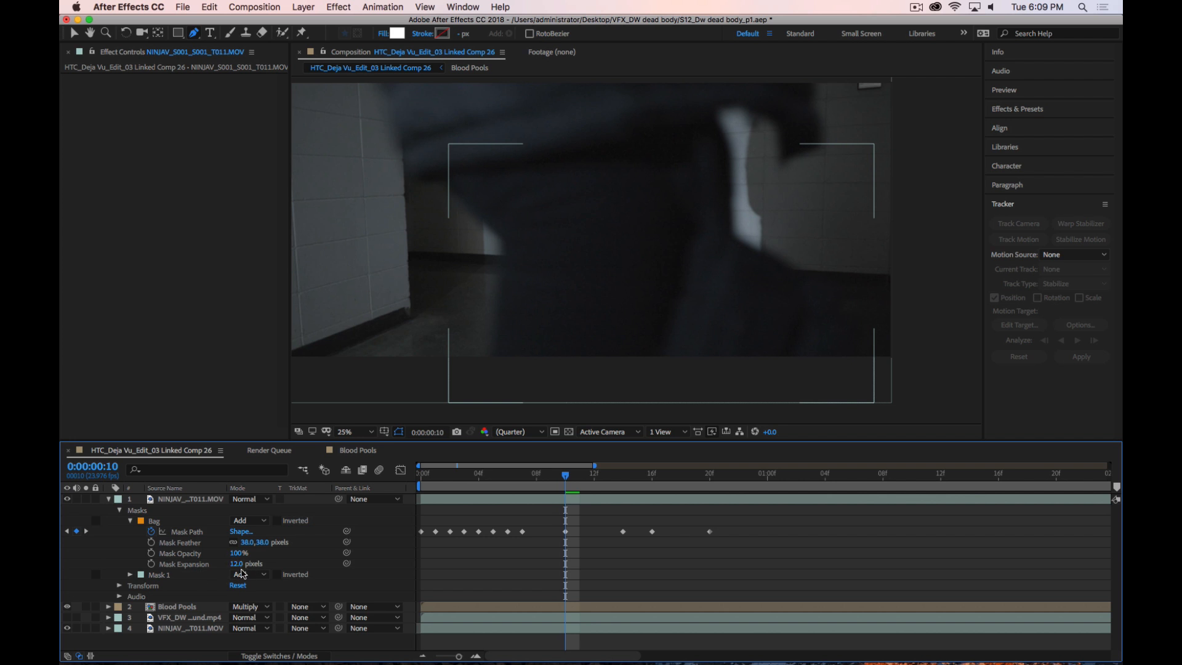
left_click(129, 575)
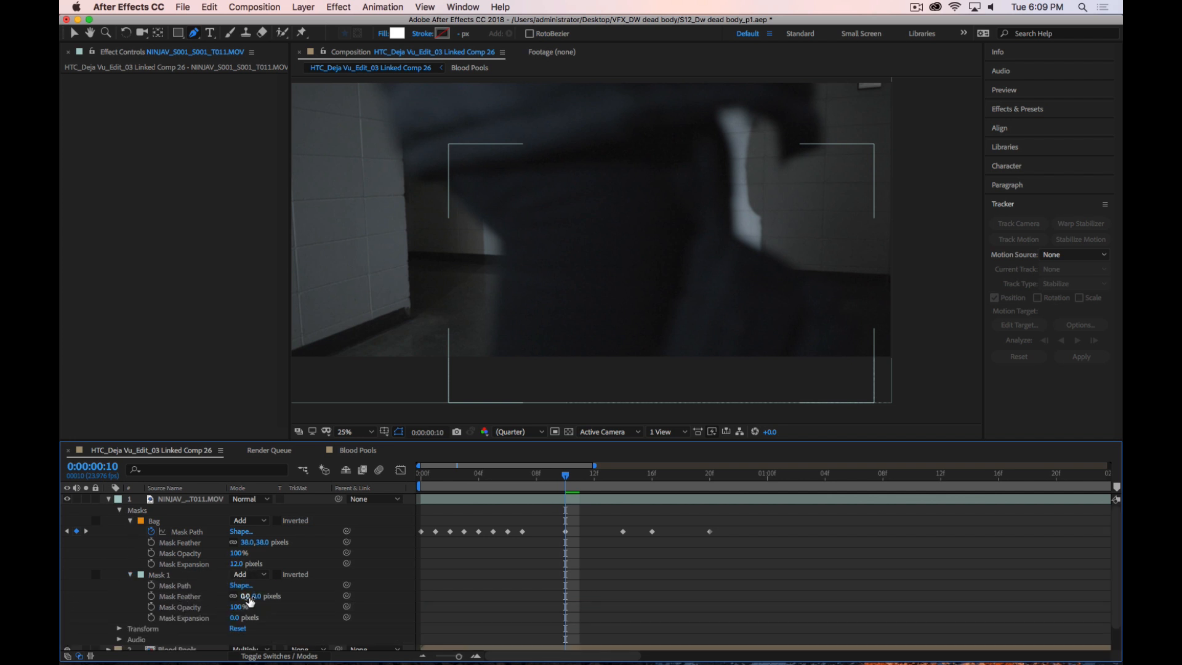
left_click(257, 596)
type("38")
key("Return")
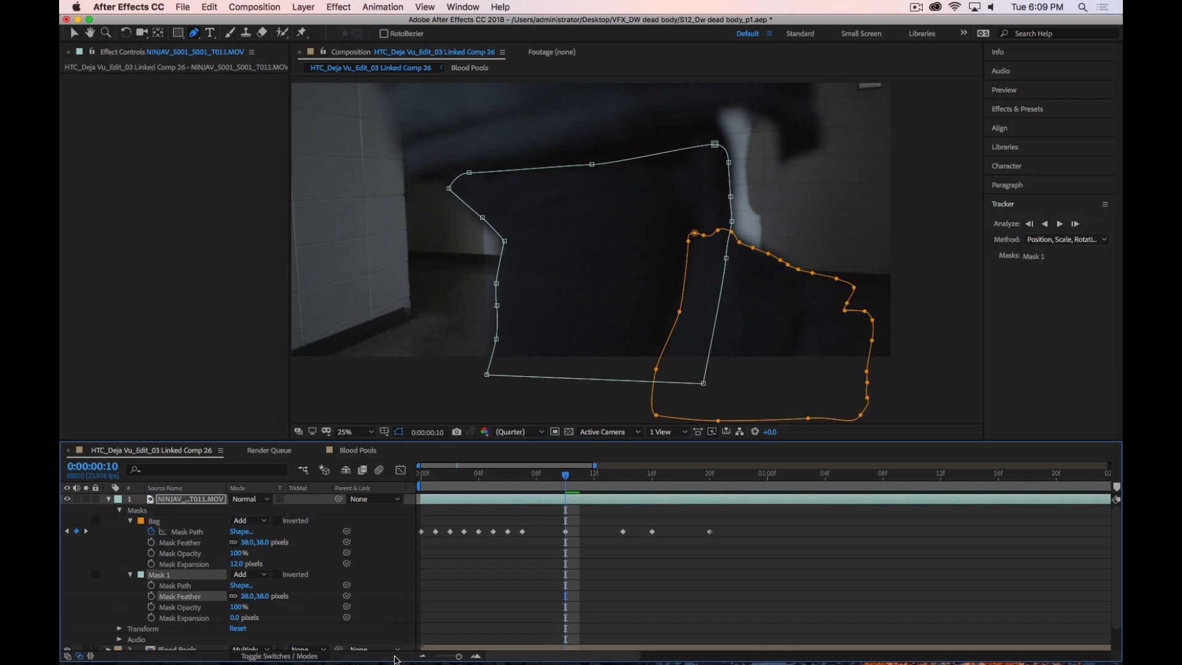
left_click(235, 617)
type("12")
key("Return")
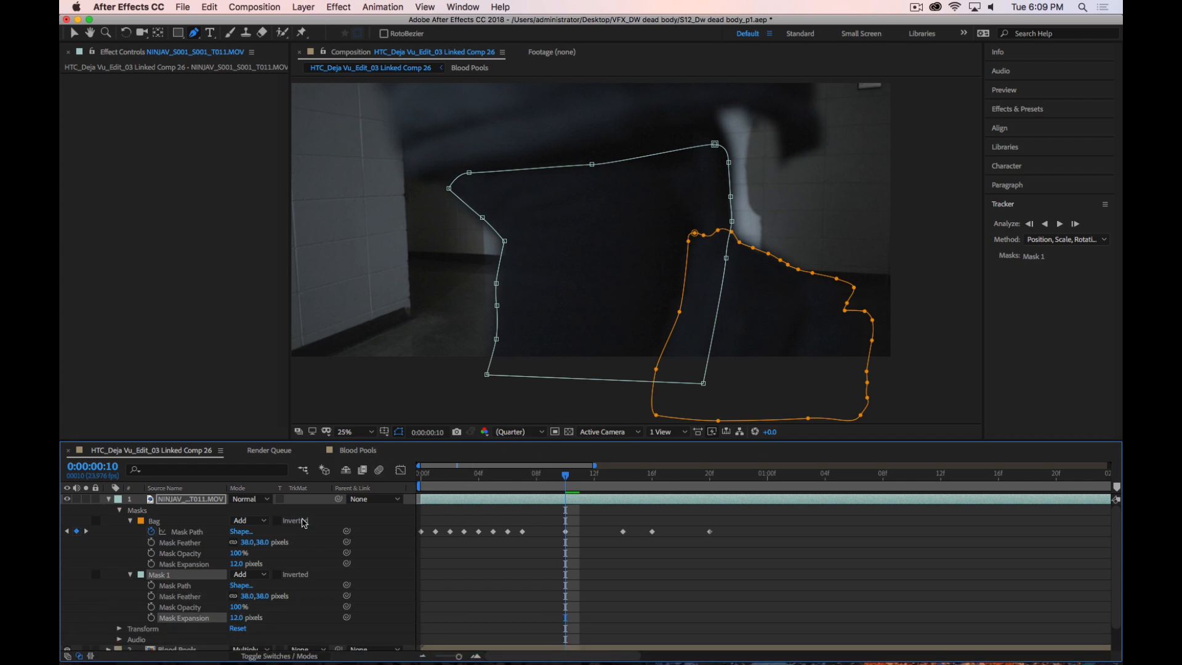
double_click(161, 575)
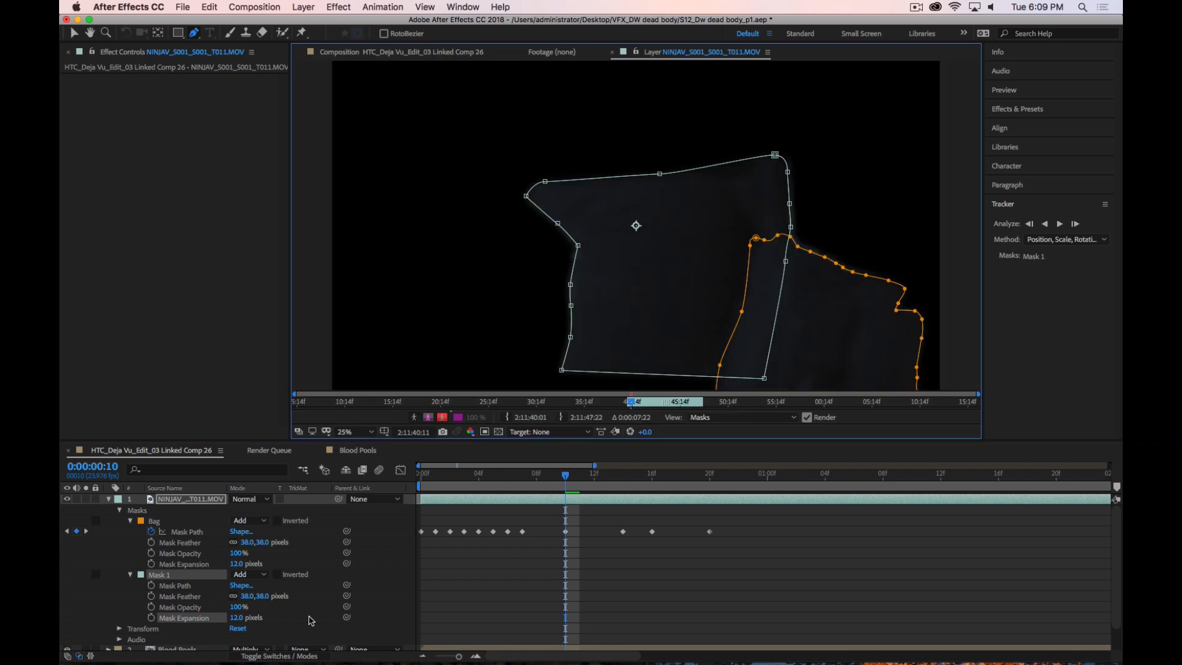
left_click(613, 52)
left_click(166, 578)
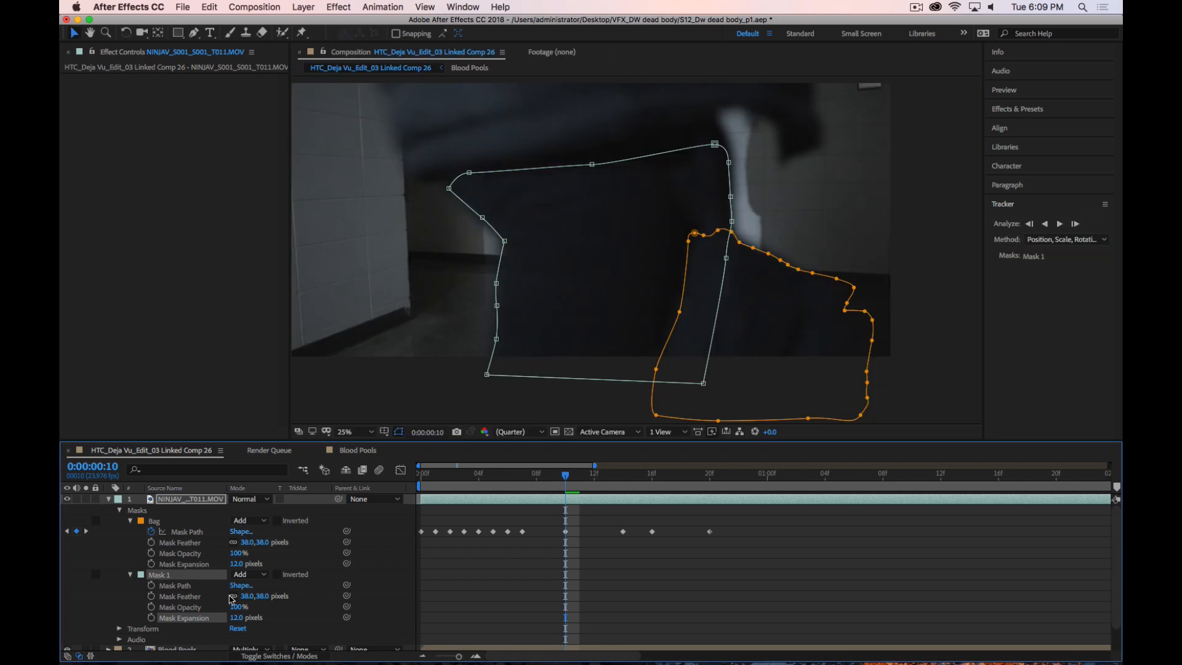
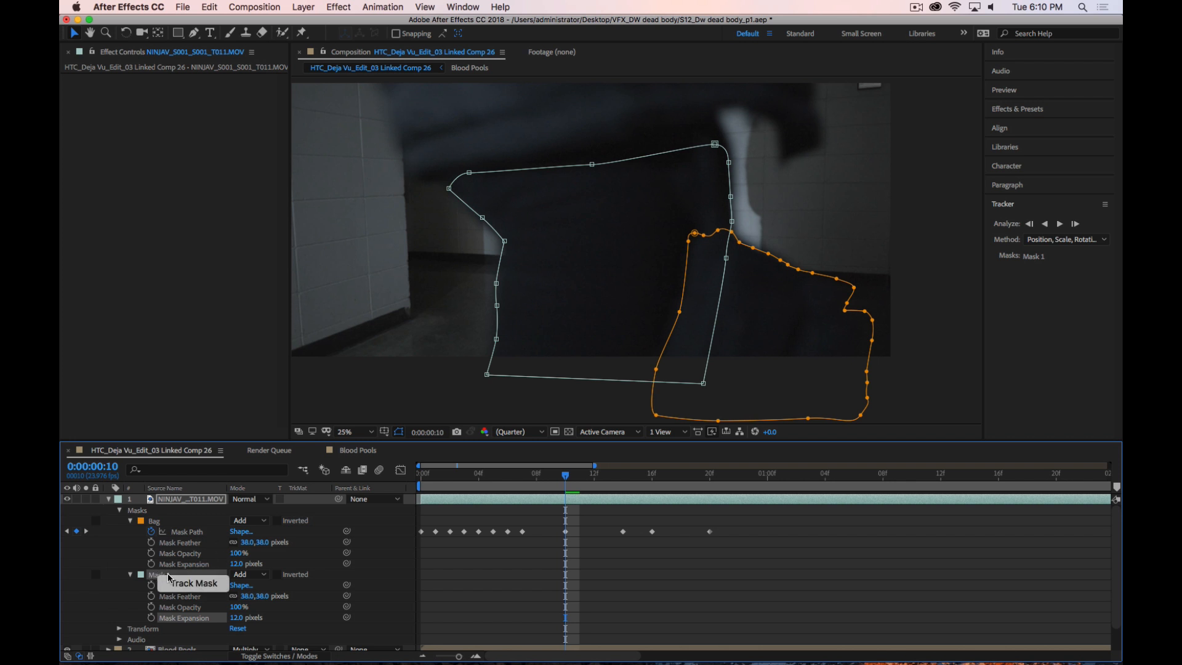
double_click(168, 575)
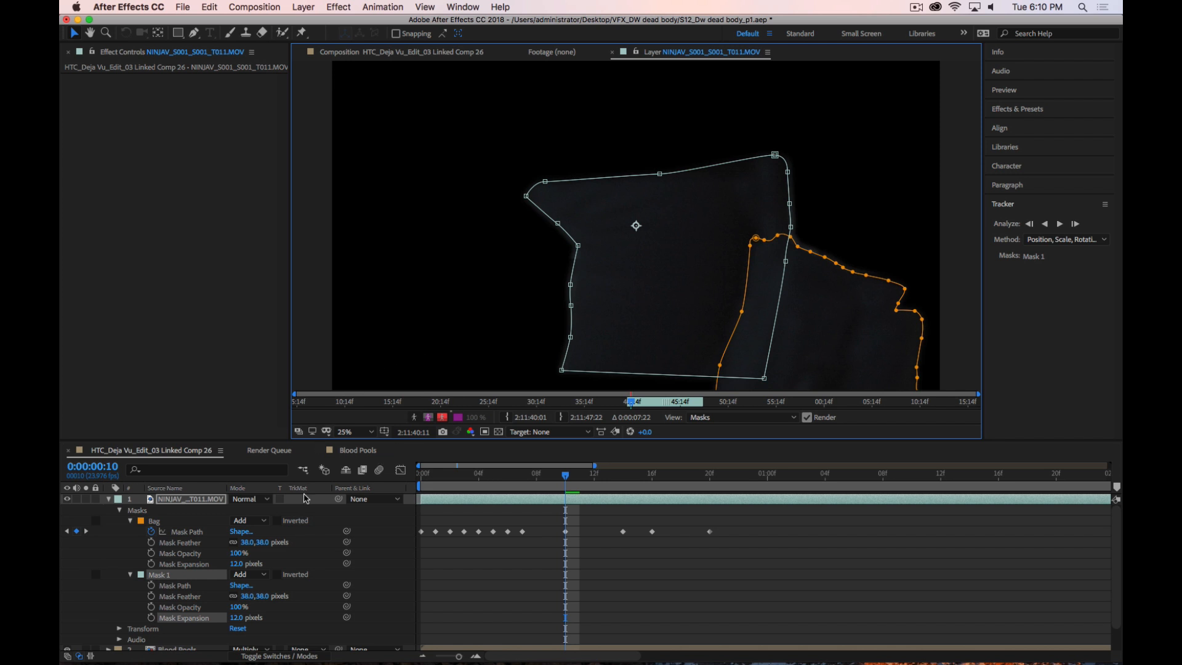
left_click(174, 574)
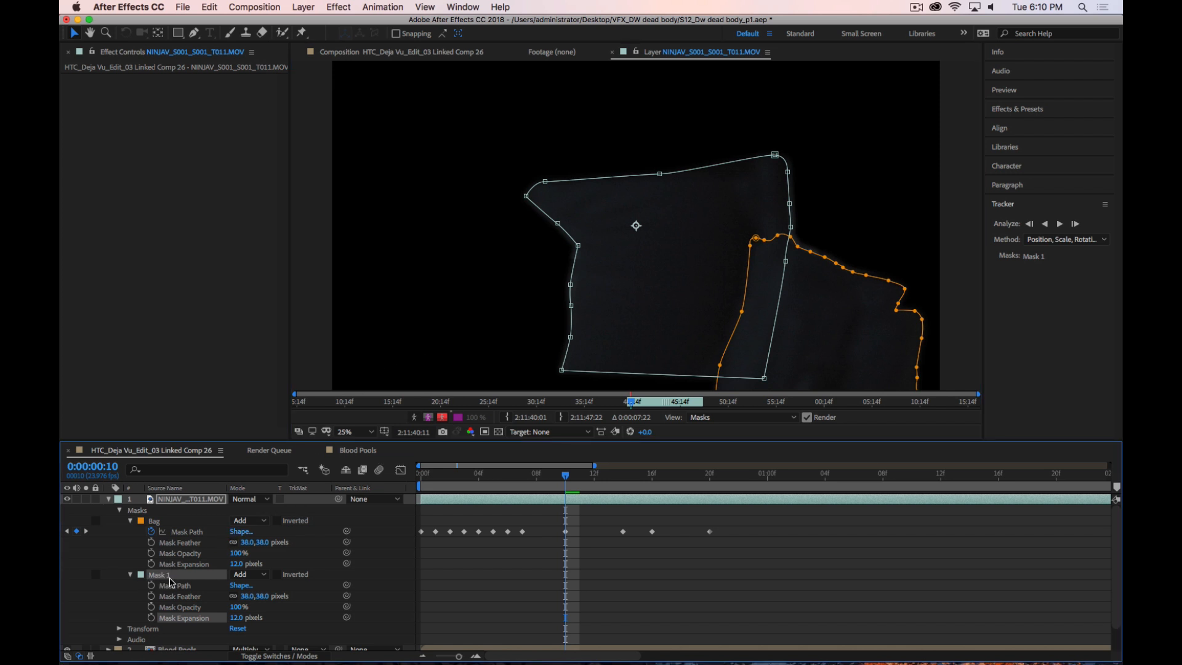
double_click(161, 578)
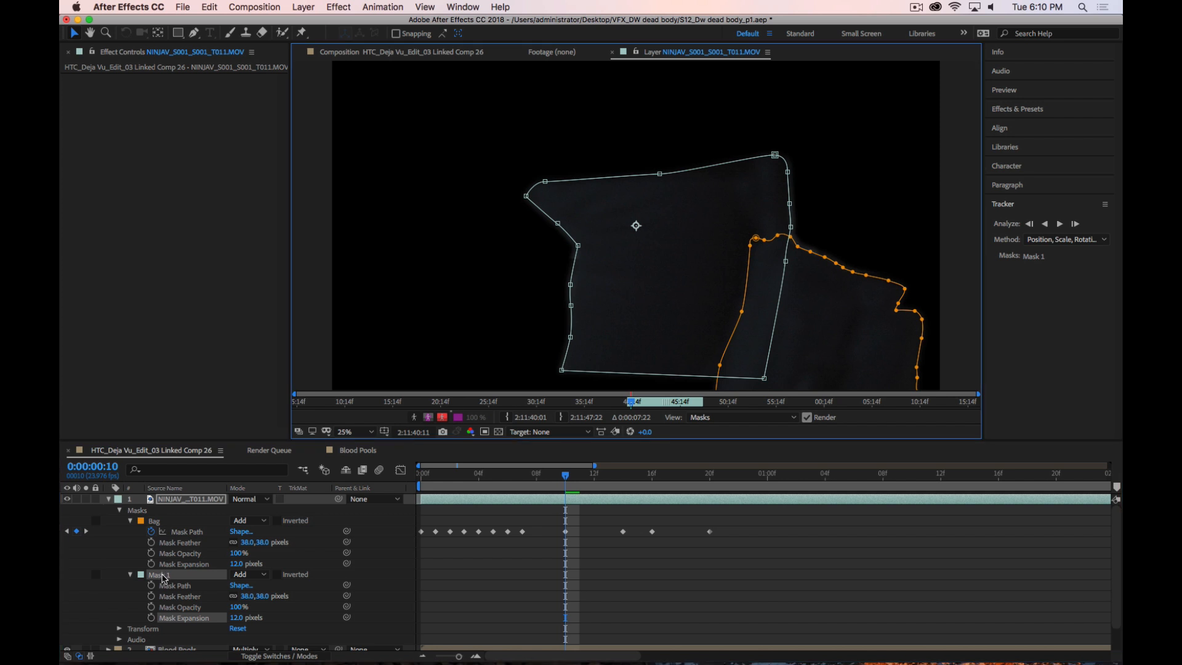
double_click(162, 578)
left_click(160, 578)
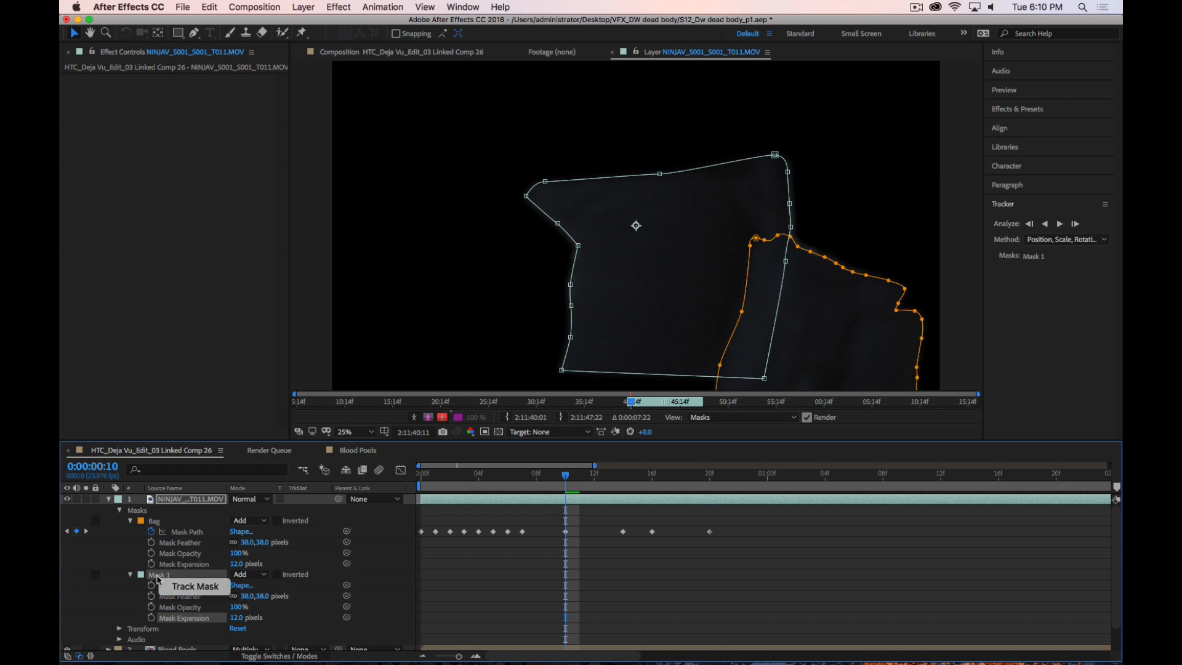
left_click(178, 587)
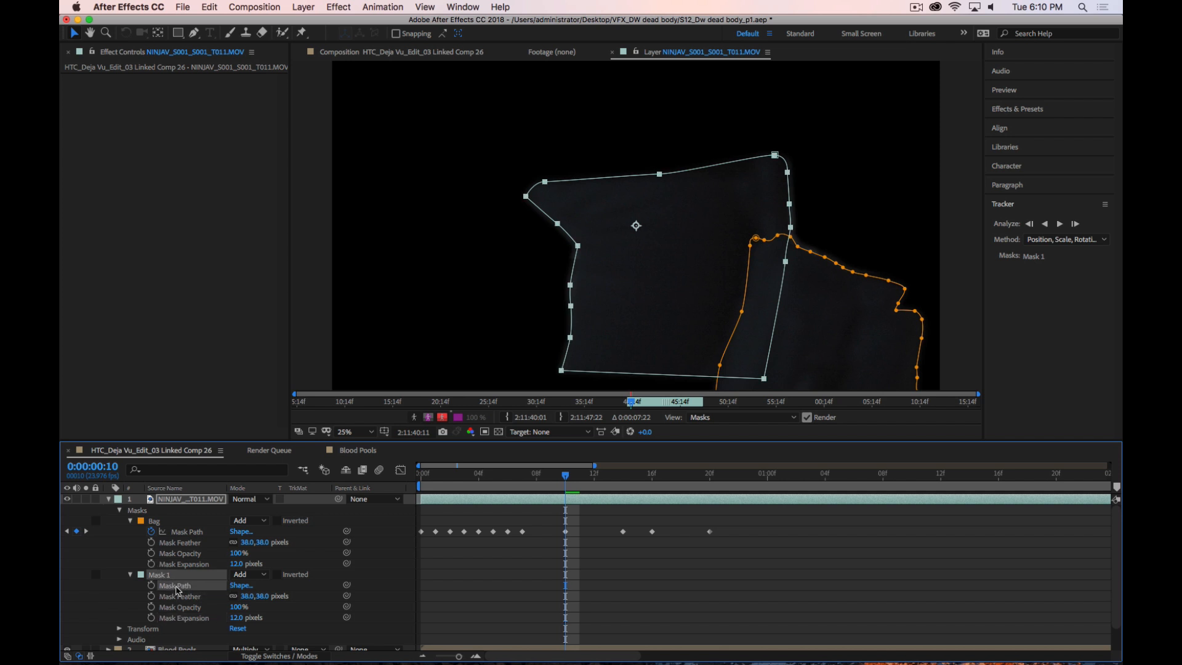
left_click(179, 639)
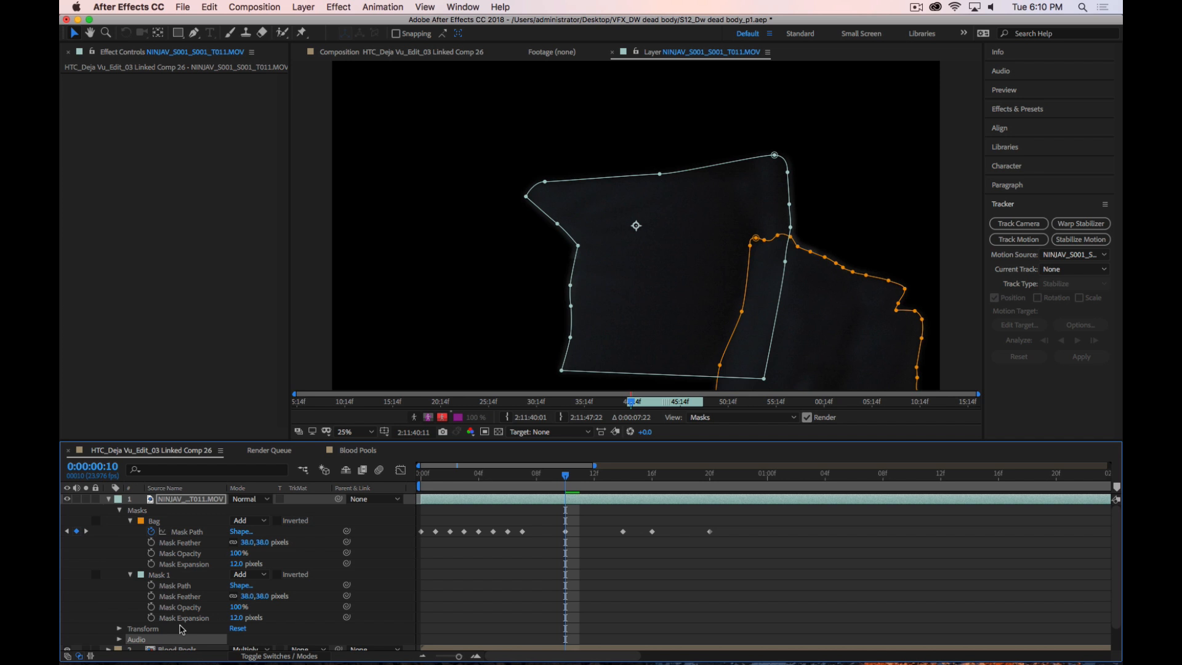
Rename Mask 1 as Front Leg
left_click(159, 576)
key("Return")
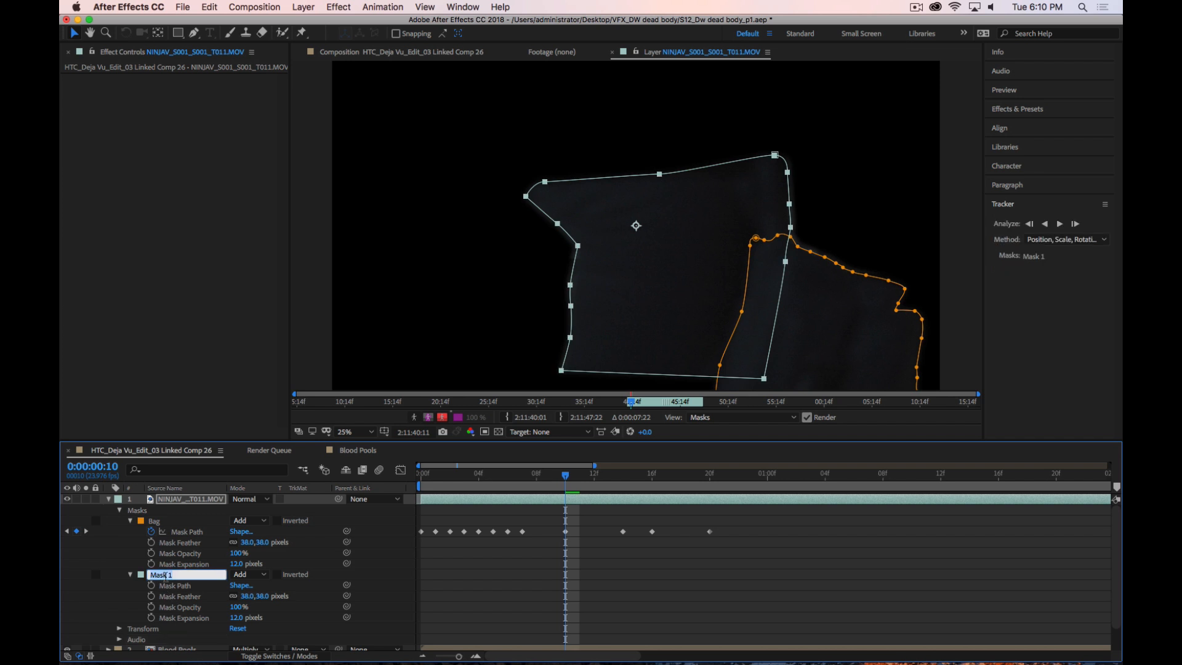
type("L")
type("ront Leg")
key("Return")
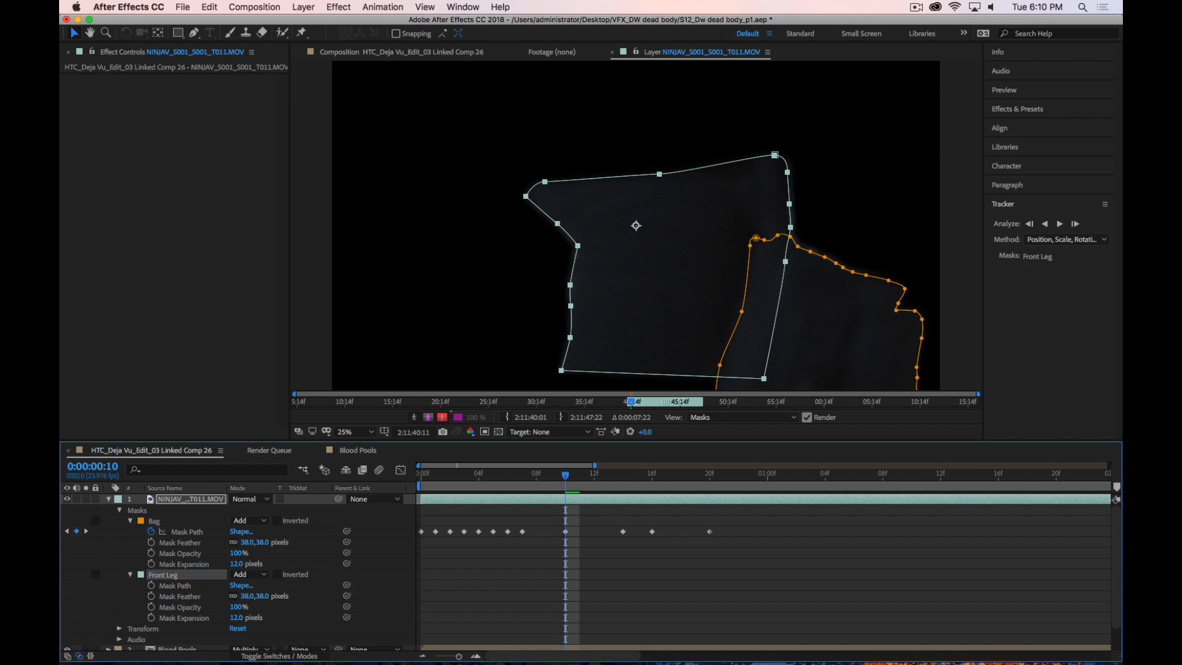
Return to the composition view and start animating the Front Leg mask's Mask Path at frame 0:00:00:10
left_click(379, 53)
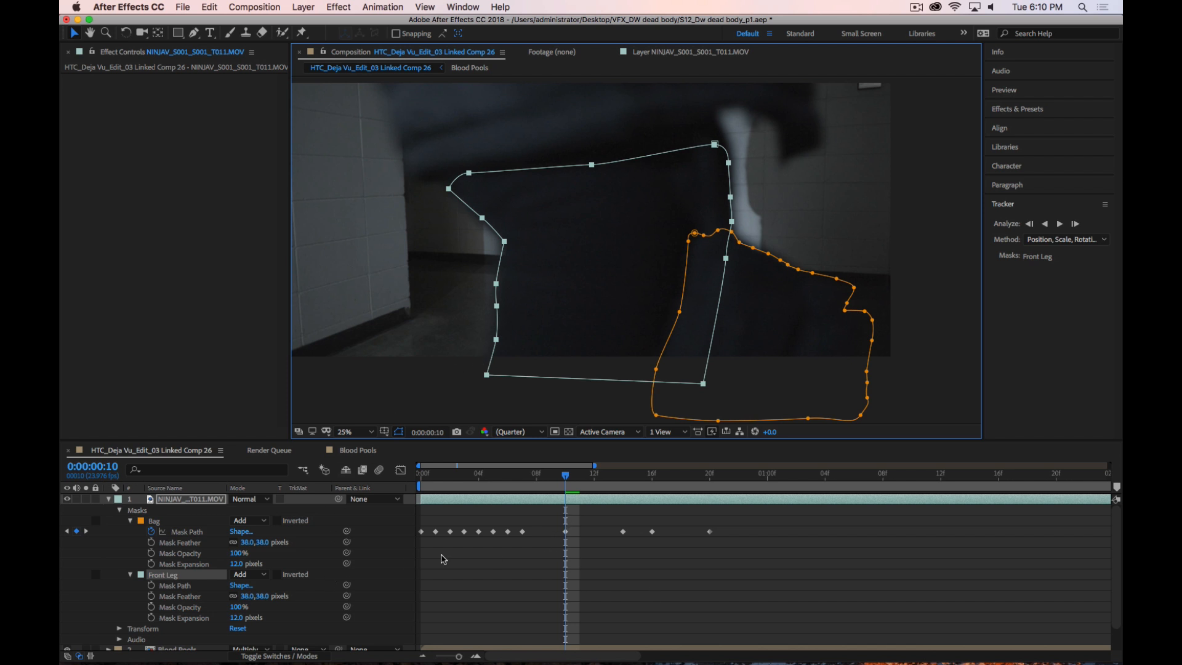
left_click(152, 586)
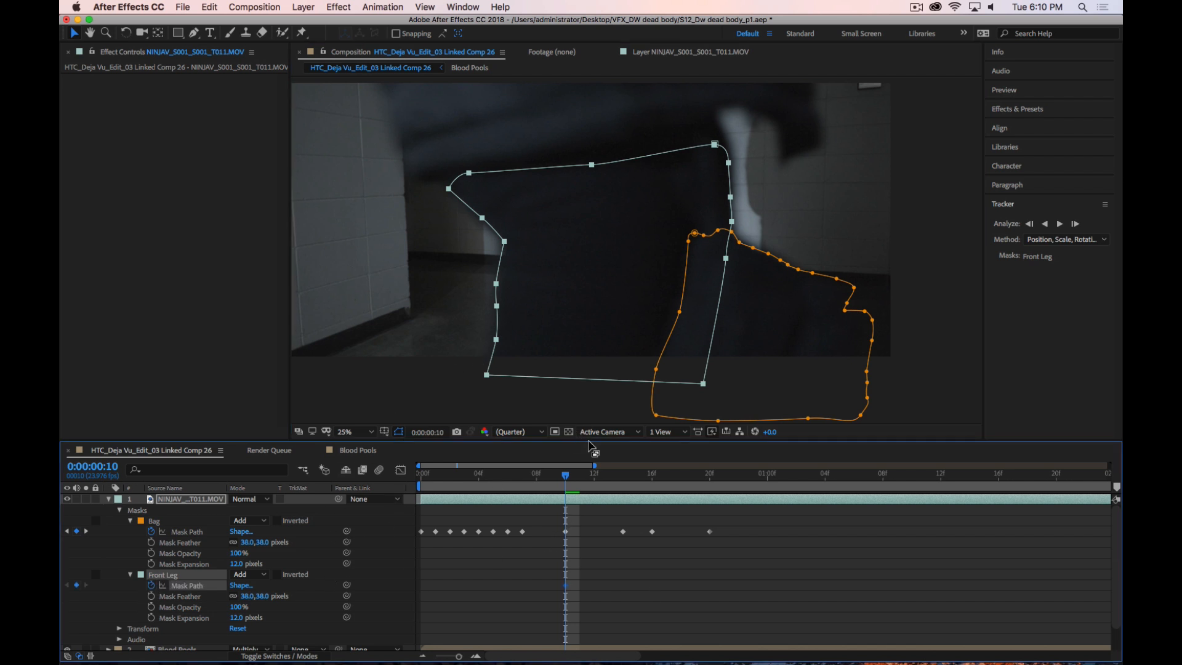
left_click_drag(457, 654, 448, 656)
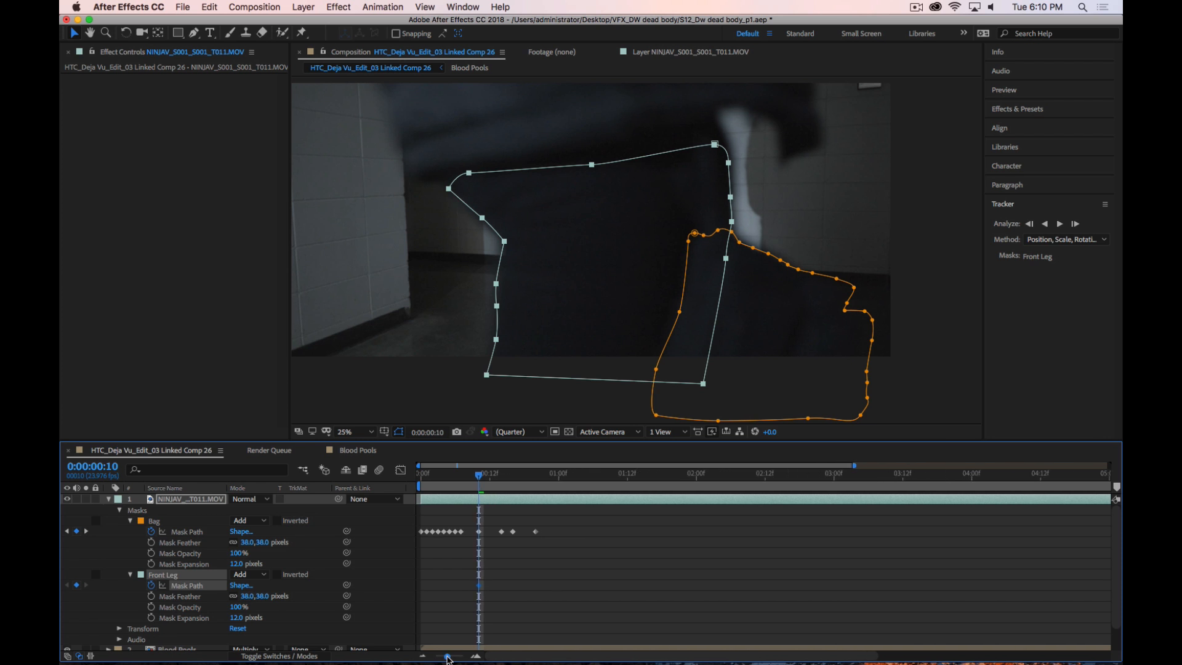
At frame 0:00:00:07, shift the whole Front Leg mask left over the leg and move its lower-left points onto the leg's edge
mouse_move(482, 480)
left_mouse_down()
mouse_move(450, 481)
mouse_move(461, 480)
left_mouse_up()
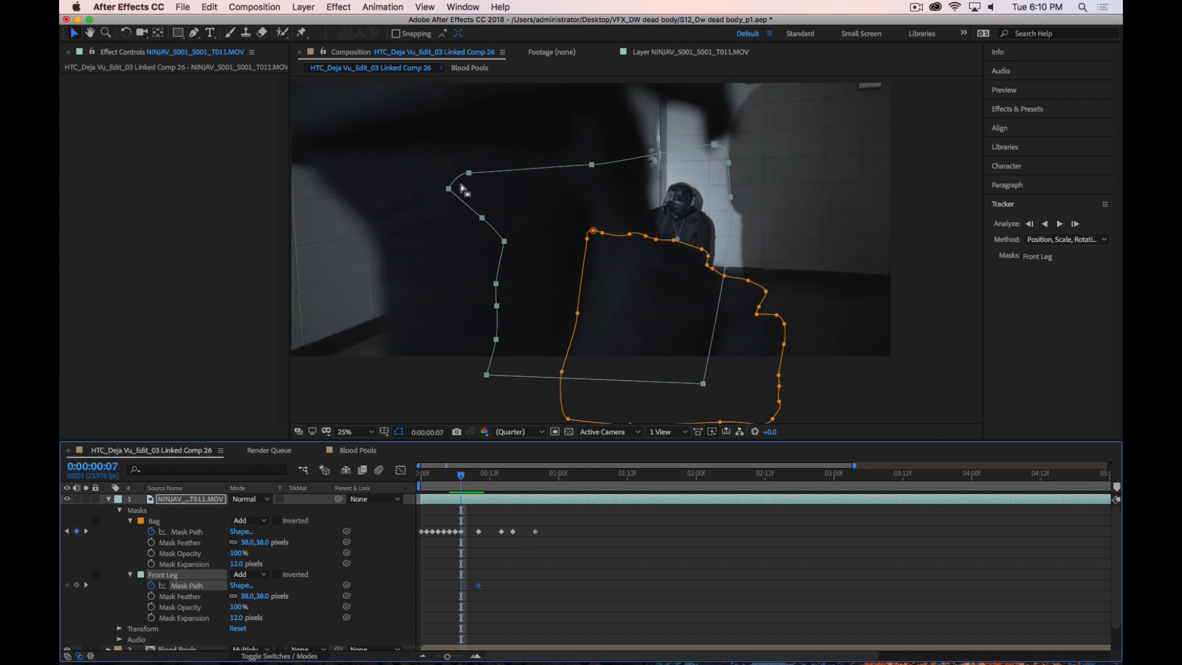
left_click_drag(470, 177, 339, 160)
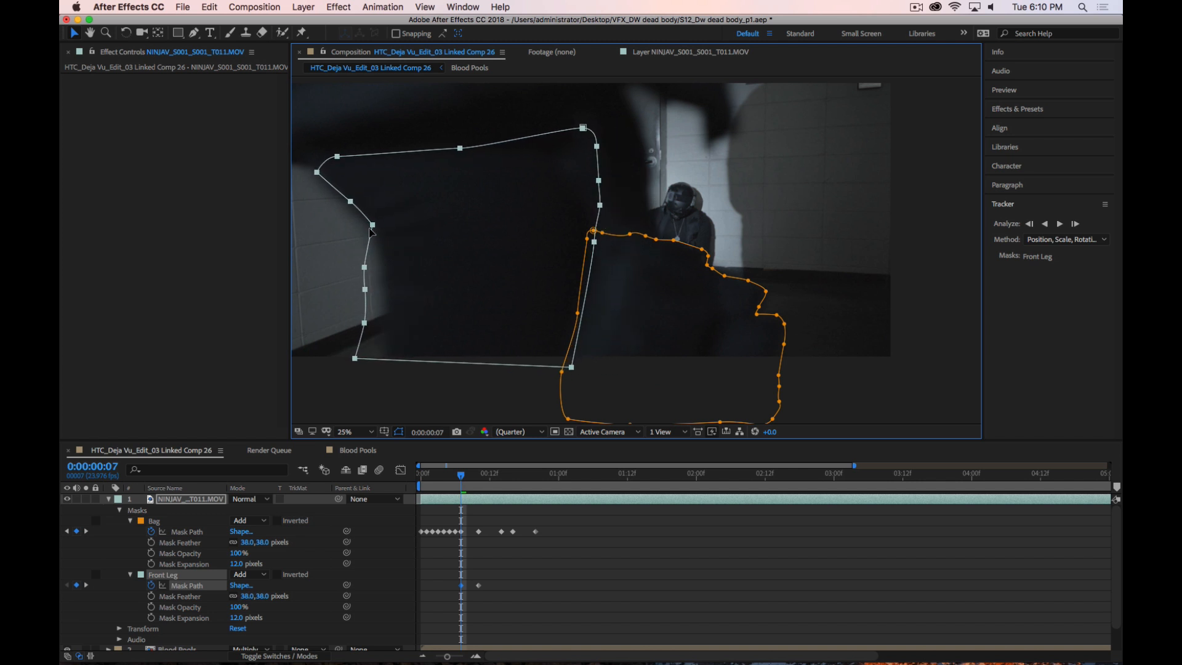
left_click_drag(326, 214, 360, 367)
left_click_drag(332, 258, 360, 362)
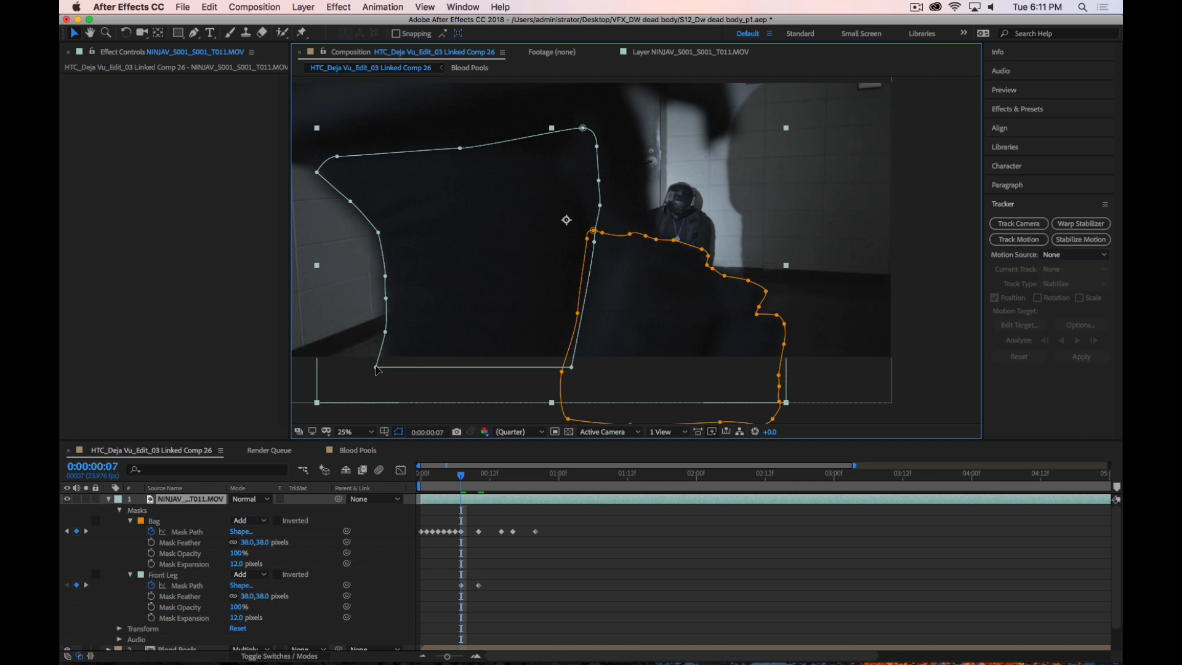
Reselect the Front Leg mask and fine-tune its lower-left corner and left-side points to follow the leg's outline at frame 0:00:00:07
left_click(554, 574)
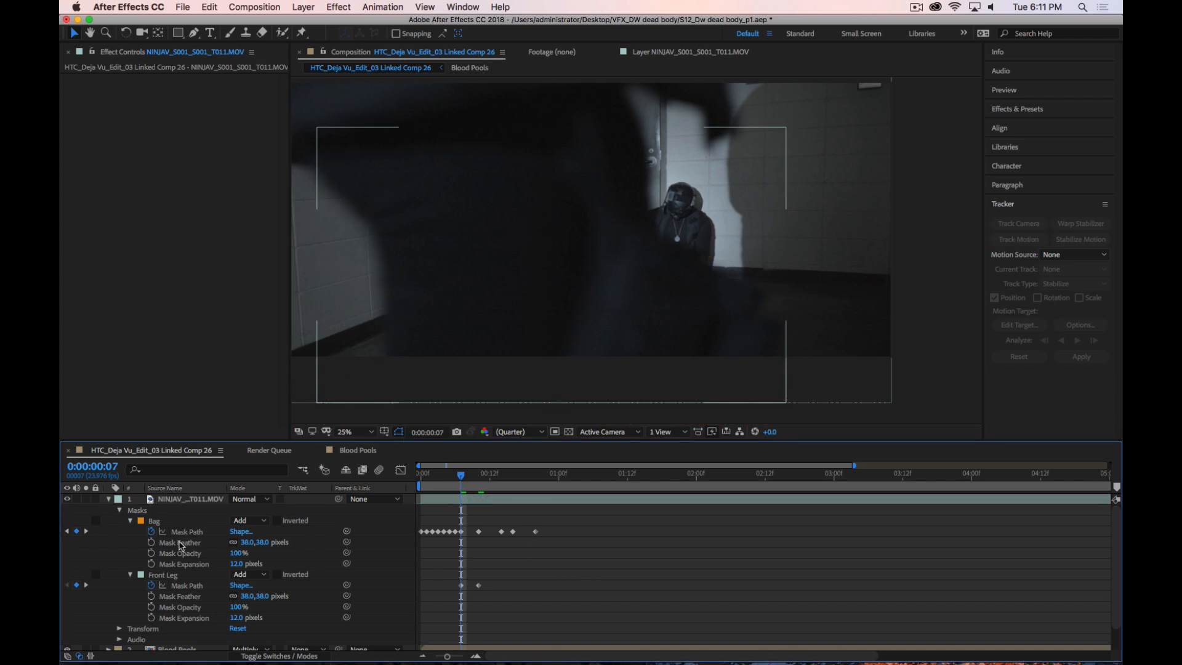
left_click(181, 578)
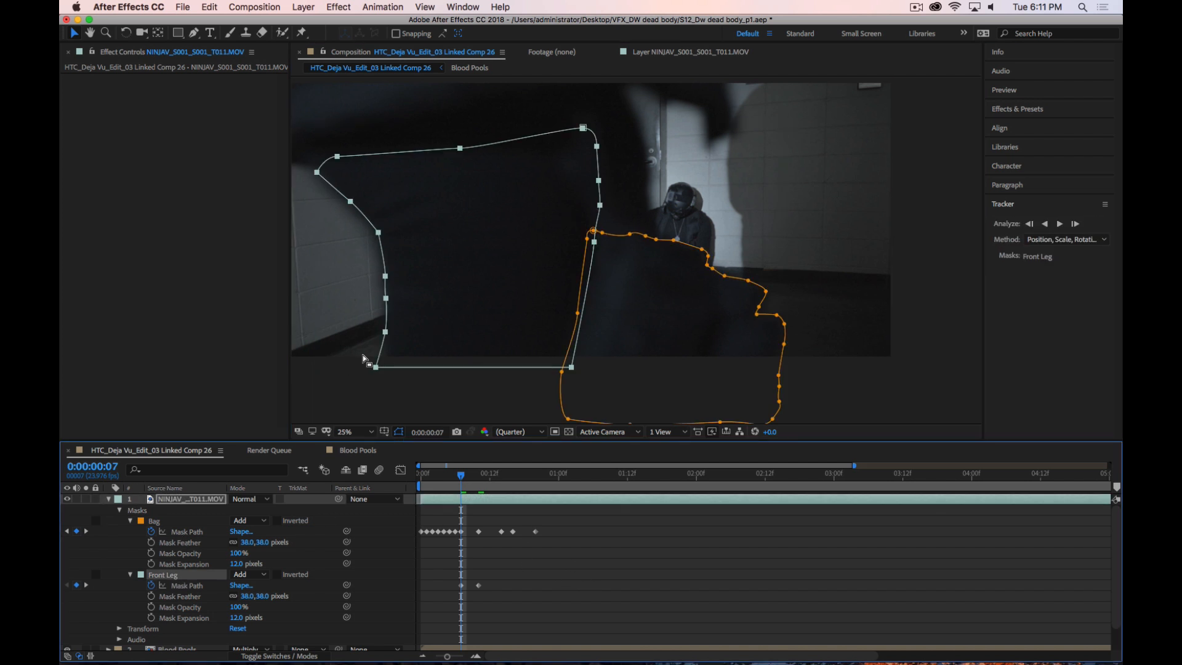
left_click(362, 359)
left_click_drag(375, 367, 381, 372)
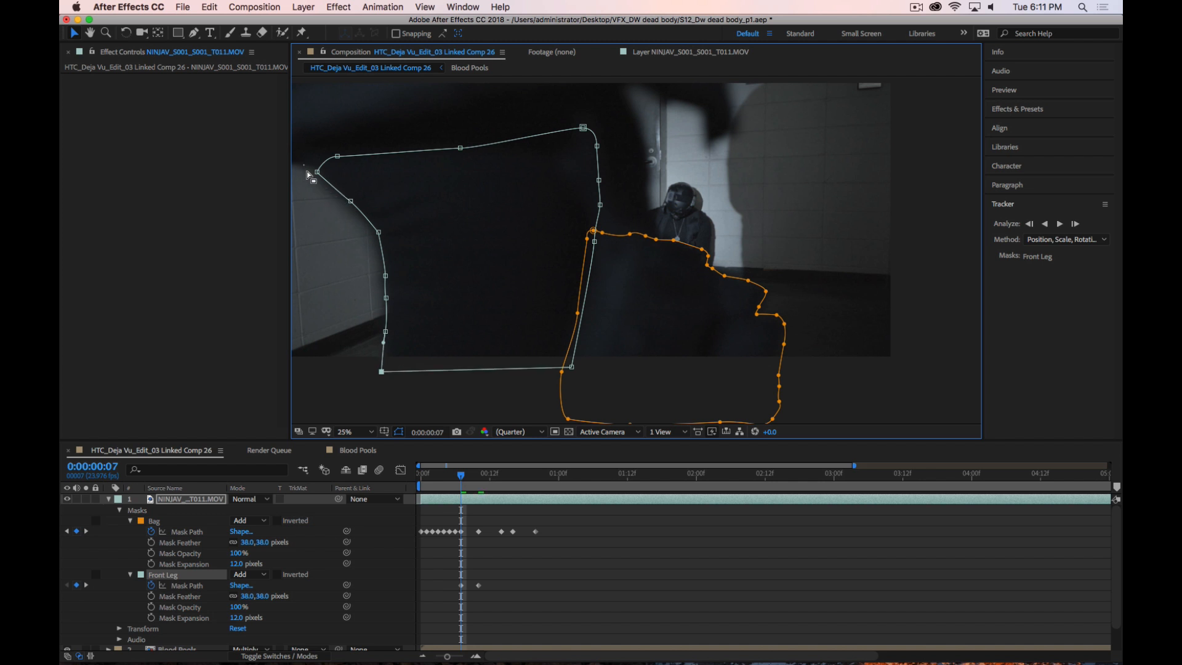
left_click_drag(337, 202, 376, 233)
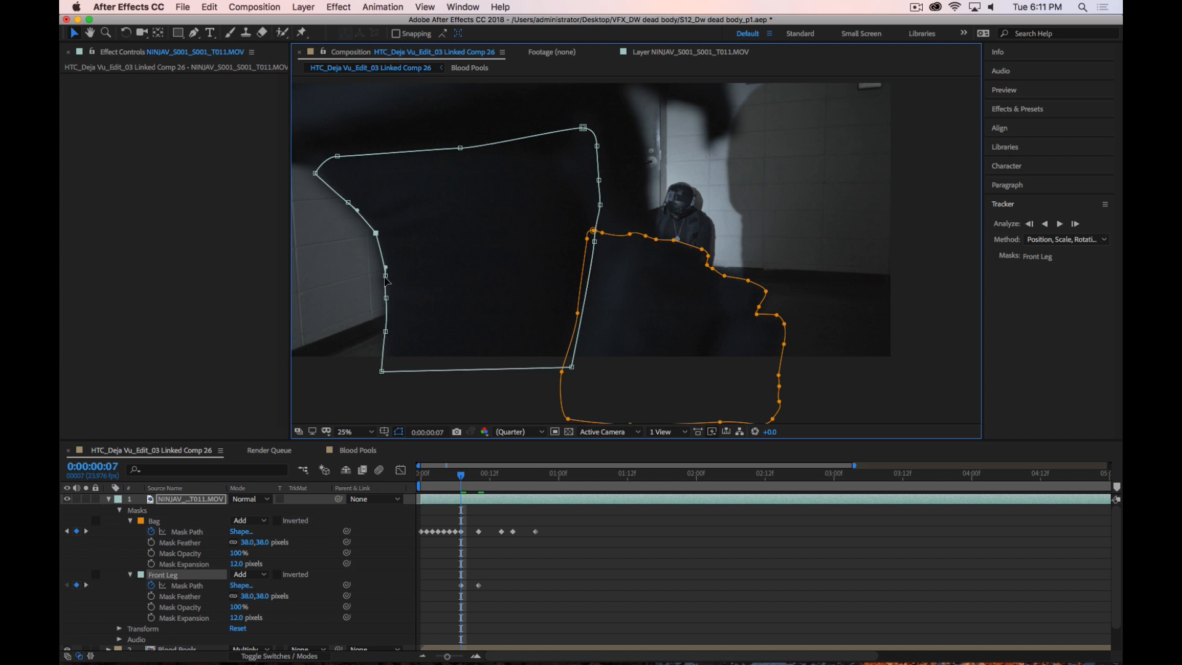
left_click_drag(386, 277, 383, 276)
Move the Front Leg mask's right-side points and lower-right corner outward to the leg's right edge at frame 0:00:00:07
left_click_drag(565, 115, 636, 242)
left_click_drag(600, 205, 646, 204)
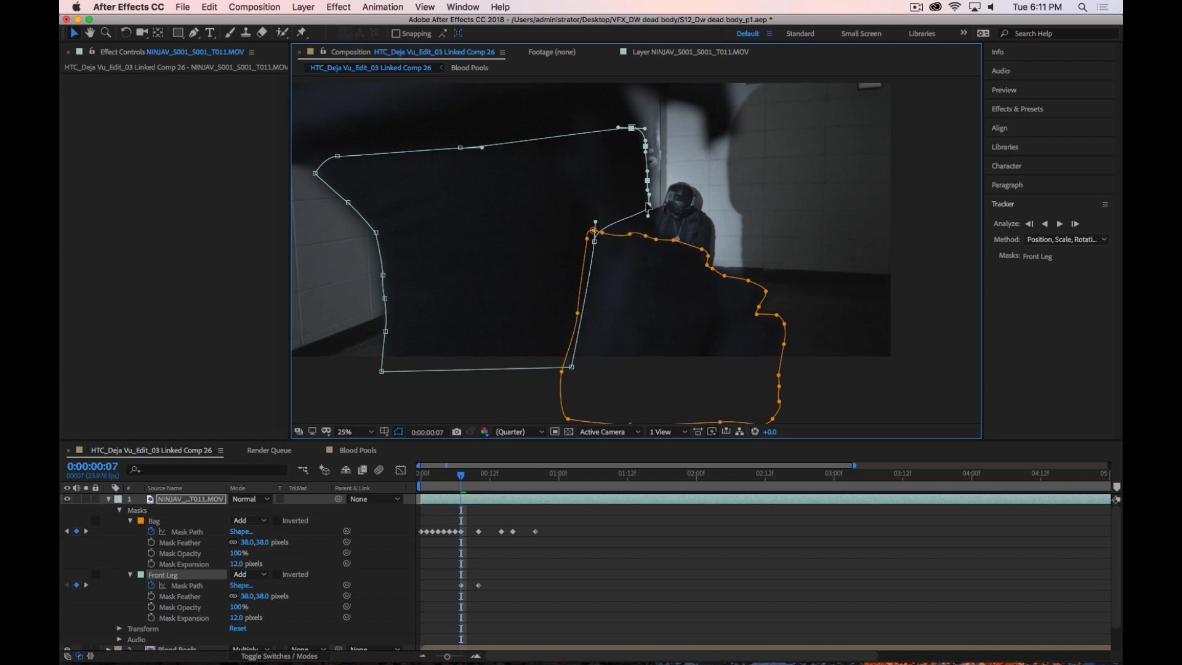
left_click_drag(594, 244, 660, 262)
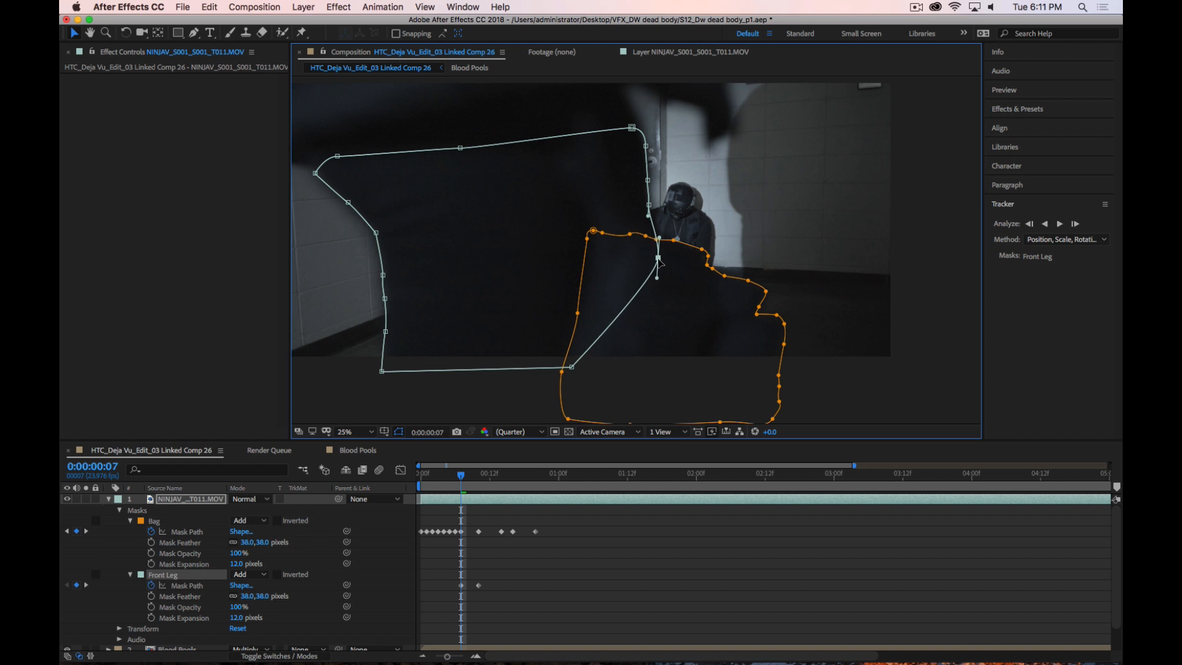
left_click_drag(572, 370, 662, 376)
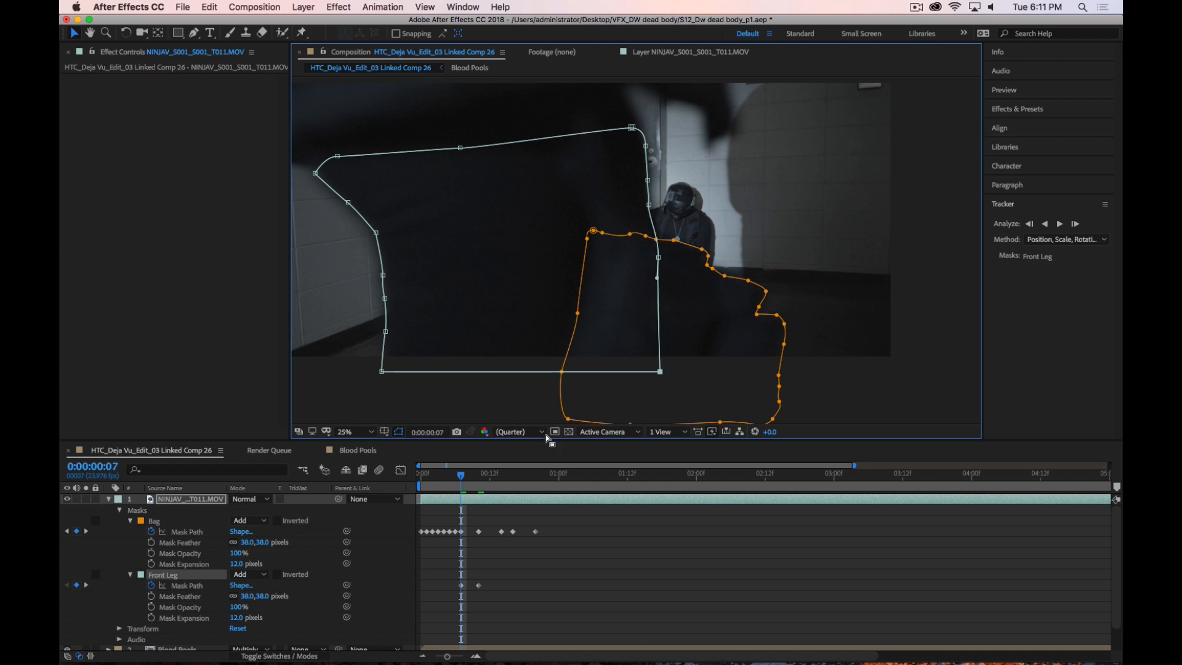
At frame 0:00:00:04, select the Front Leg mask and move the whole shape left to line up with the leg's right edge
key("Page_Up")
key("Page_Up")
key("Page_Up")
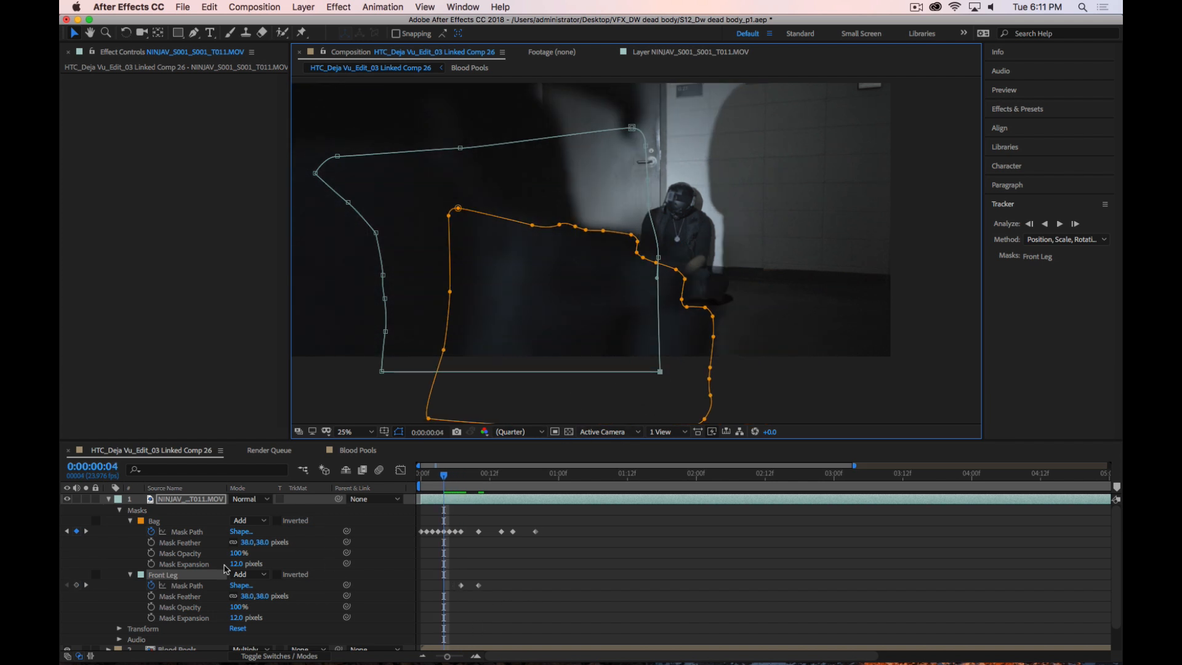
left_click(109, 556)
left_click(166, 575)
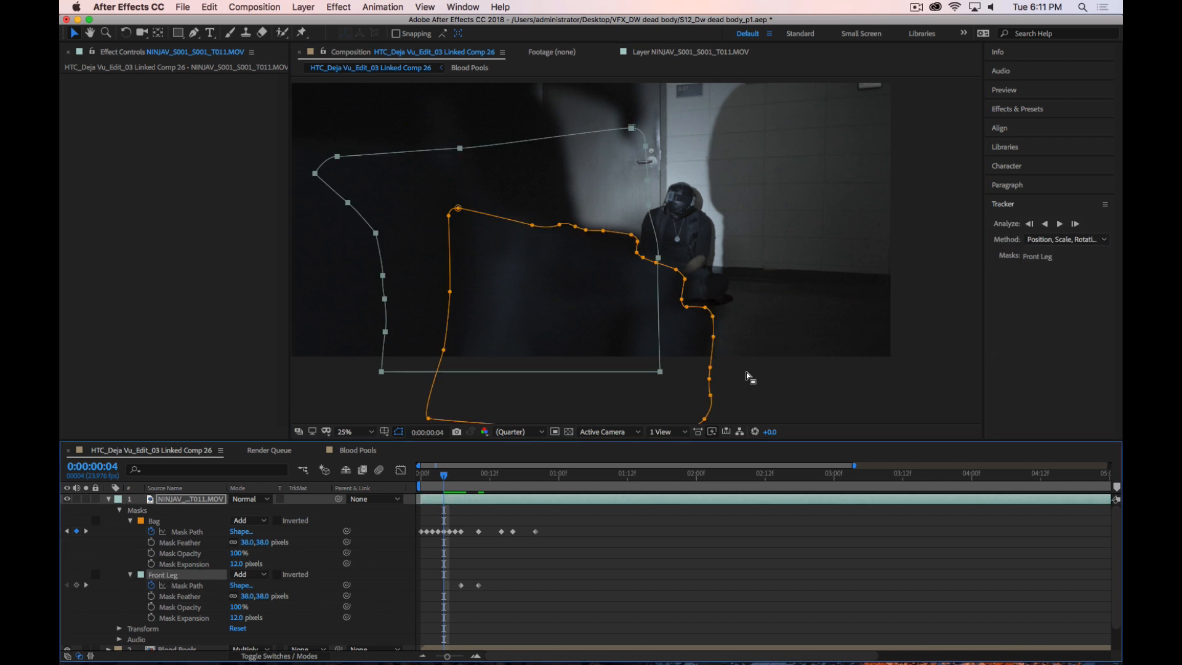
left_click_drag(650, 370, 585, 369)
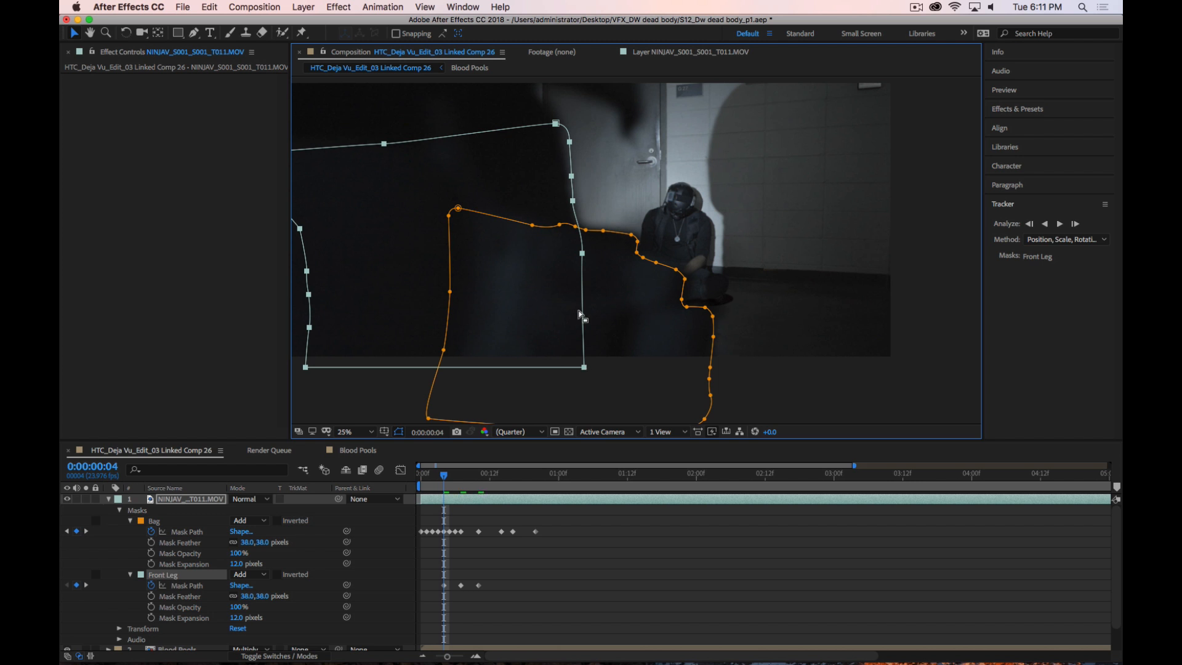
Reshape the Front Leg mask's left side at frame 0:00:00:04, pulling its points outward past the frame and along the leg's edge
key("space")
left_click_drag(430, 298, 594, 275)
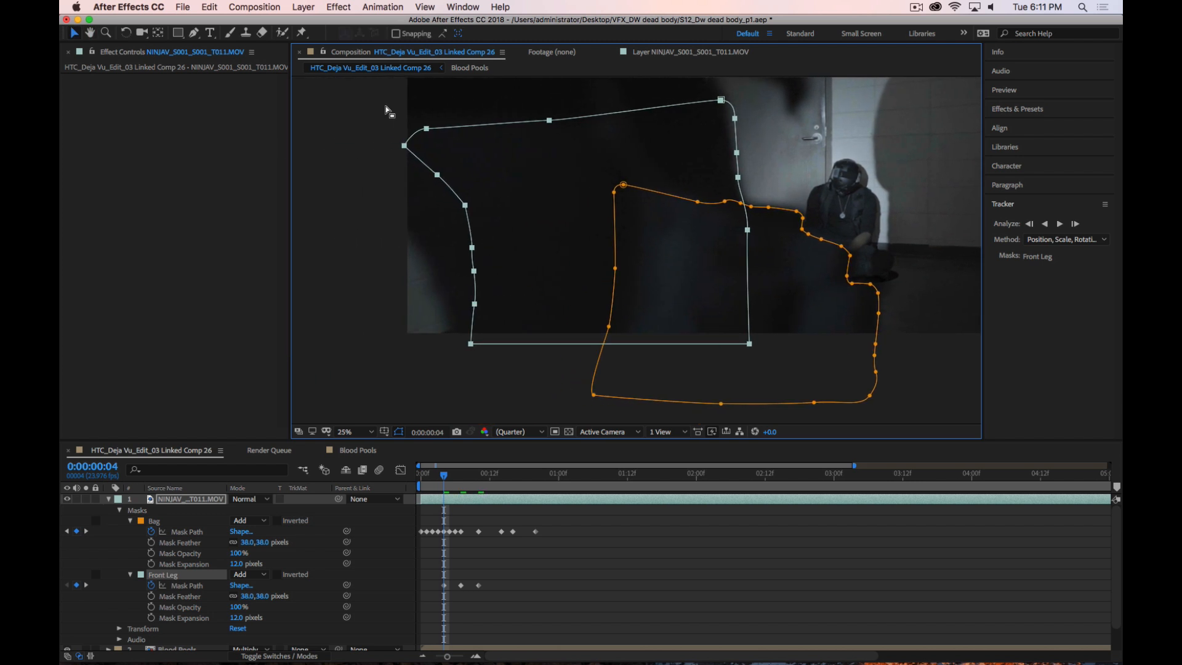
left_click_drag(361, 109, 507, 370)
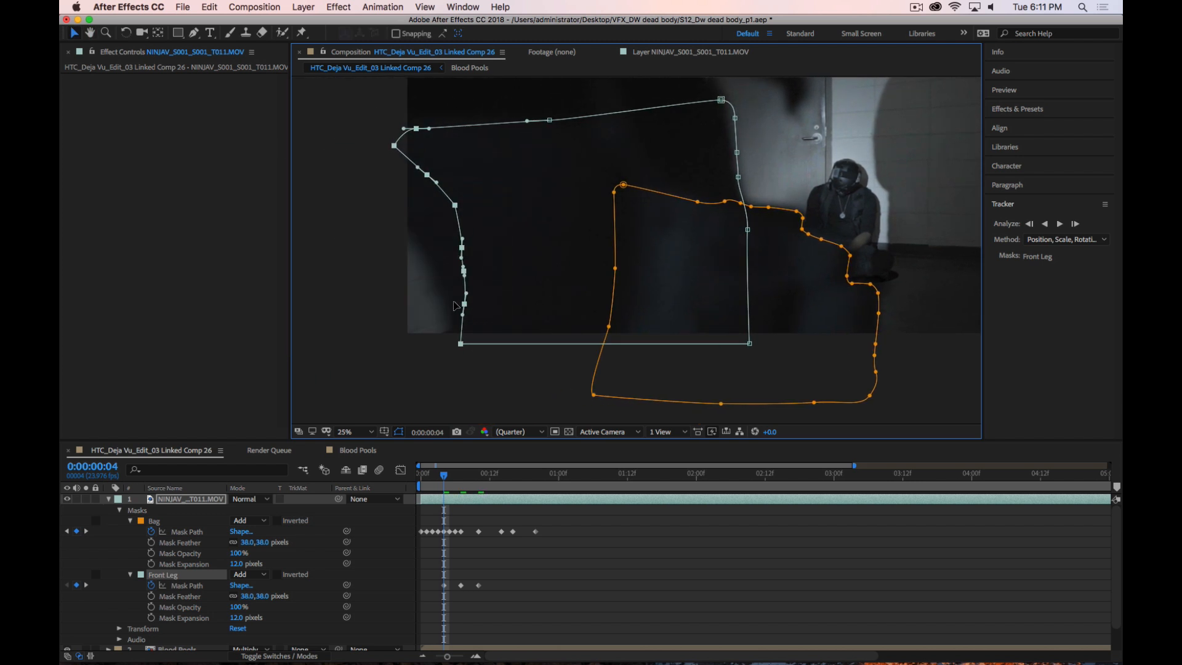
left_click_drag(474, 304, 367, 184)
left_click(416, 178)
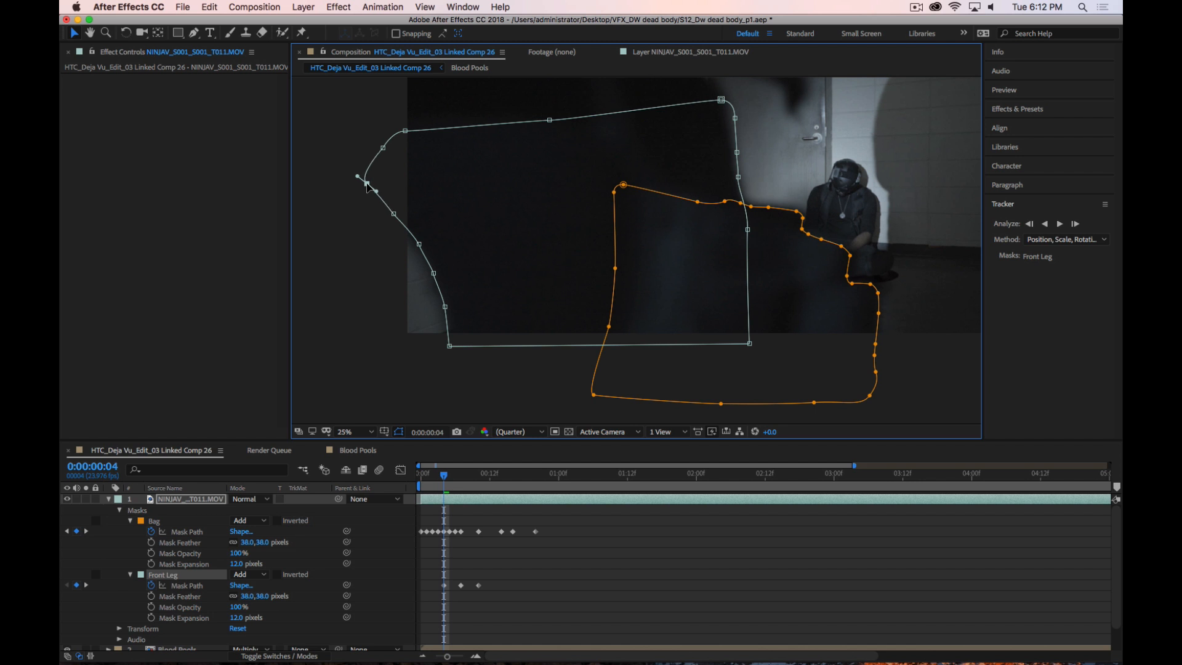
Nudge the upper right-side points of the Front Leg mask inward to fit the leg's edge at frame 0:00:00:04
left_click(734, 118)
left_click_drag(733, 120, 728, 120)
left_click(737, 152)
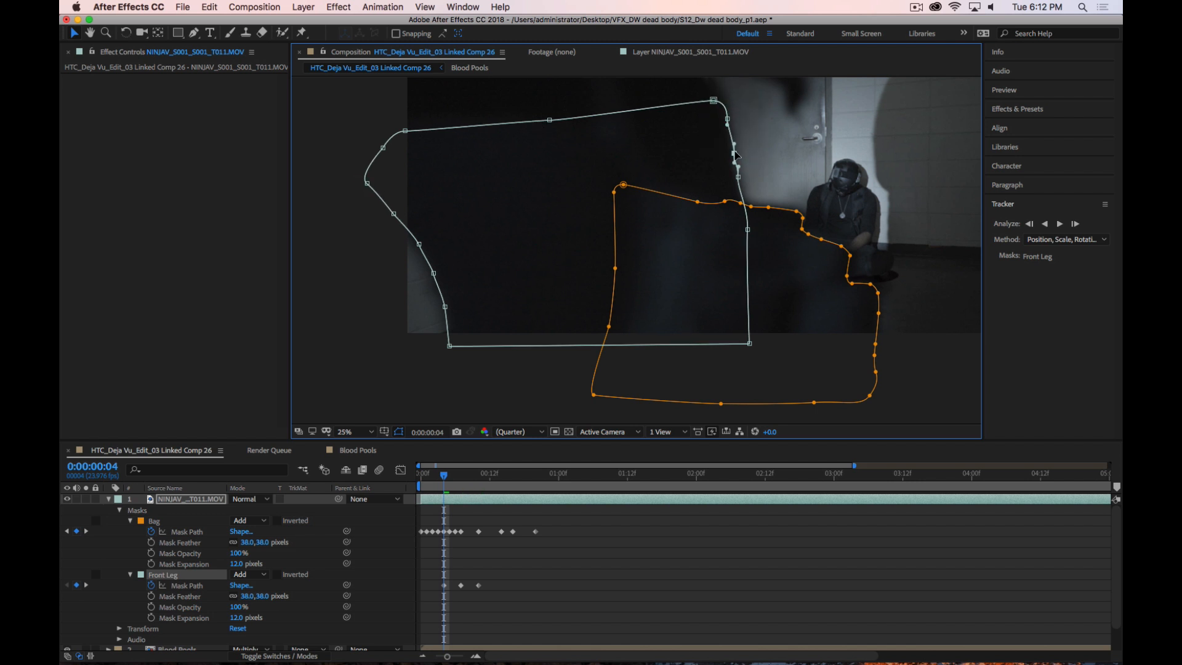
left_click(738, 178)
At frame 0:00:00:00, select the Front Leg mask and move the whole shape left to match the leg's position
key("Page_Up")
key("Page_Up")
key("Page_Up")
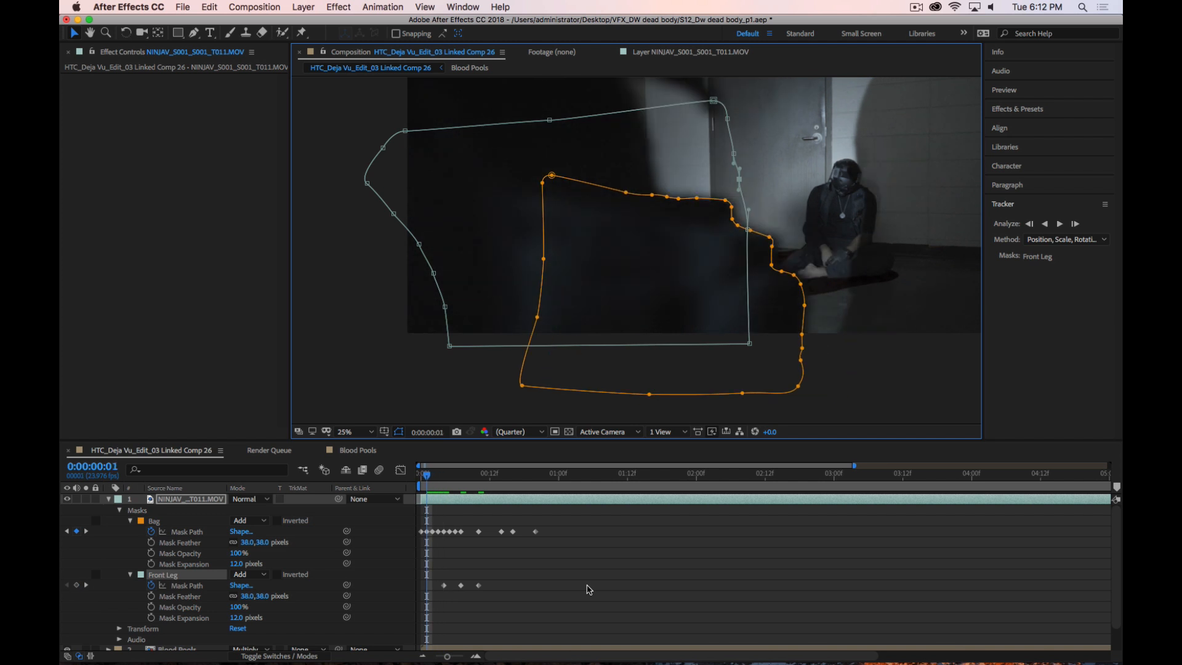
key("Page_Up")
key("Page_Up")
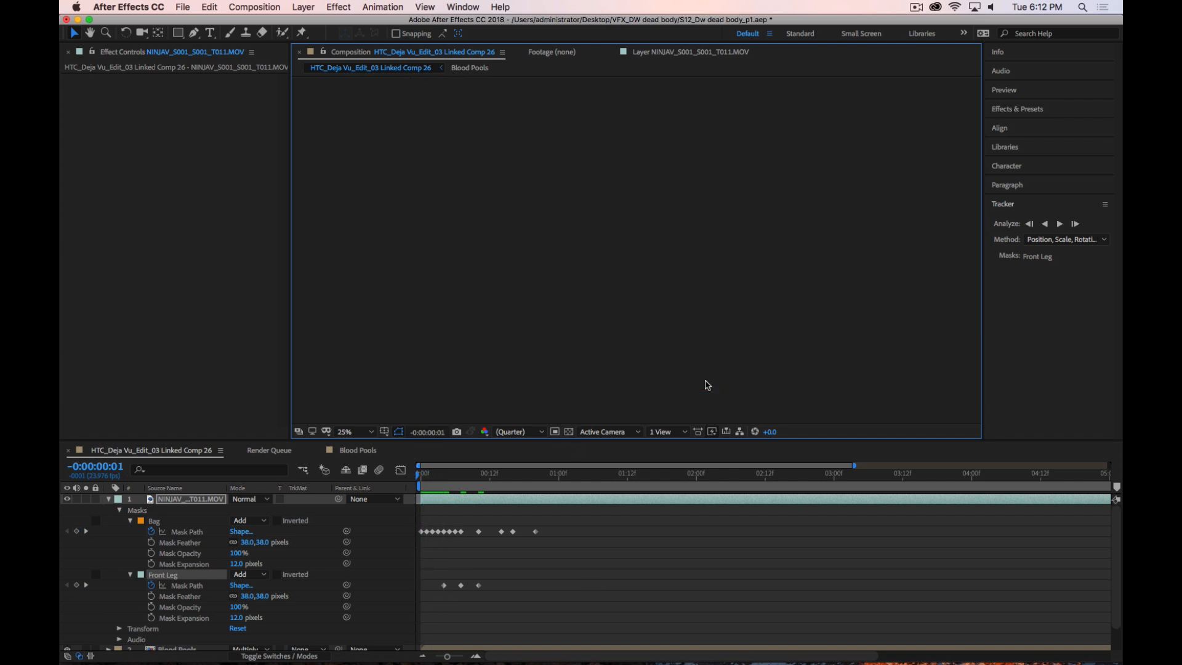
key("Page_Down")
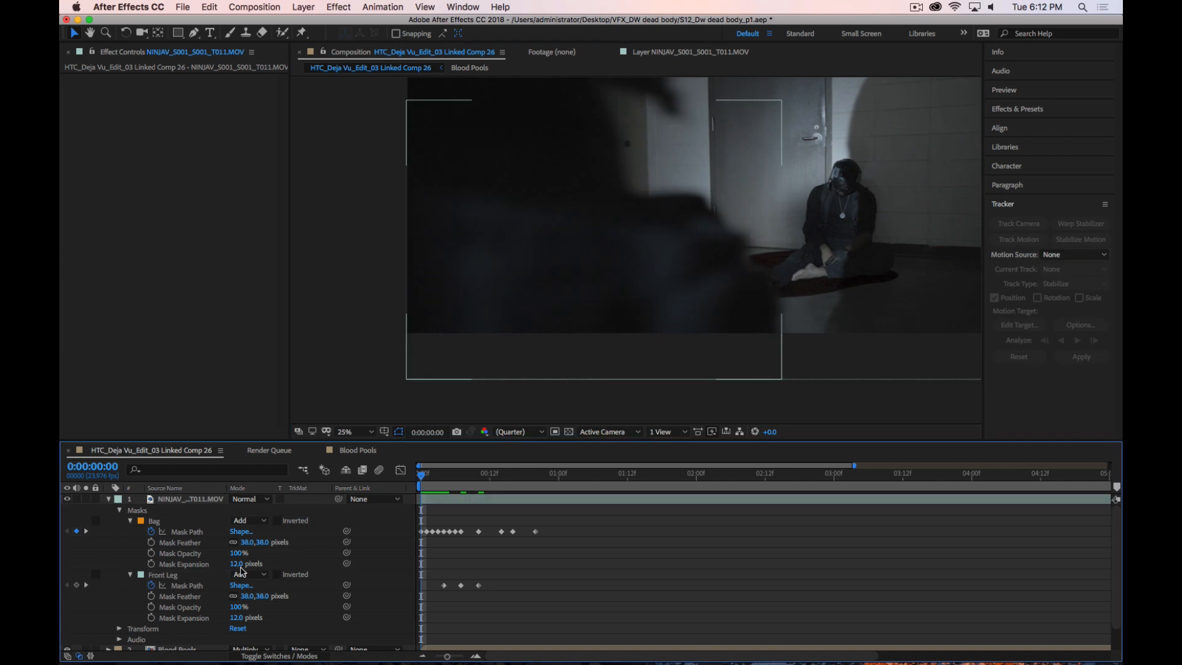
left_click(199, 575)
left_click_drag(750, 348, 642, 354)
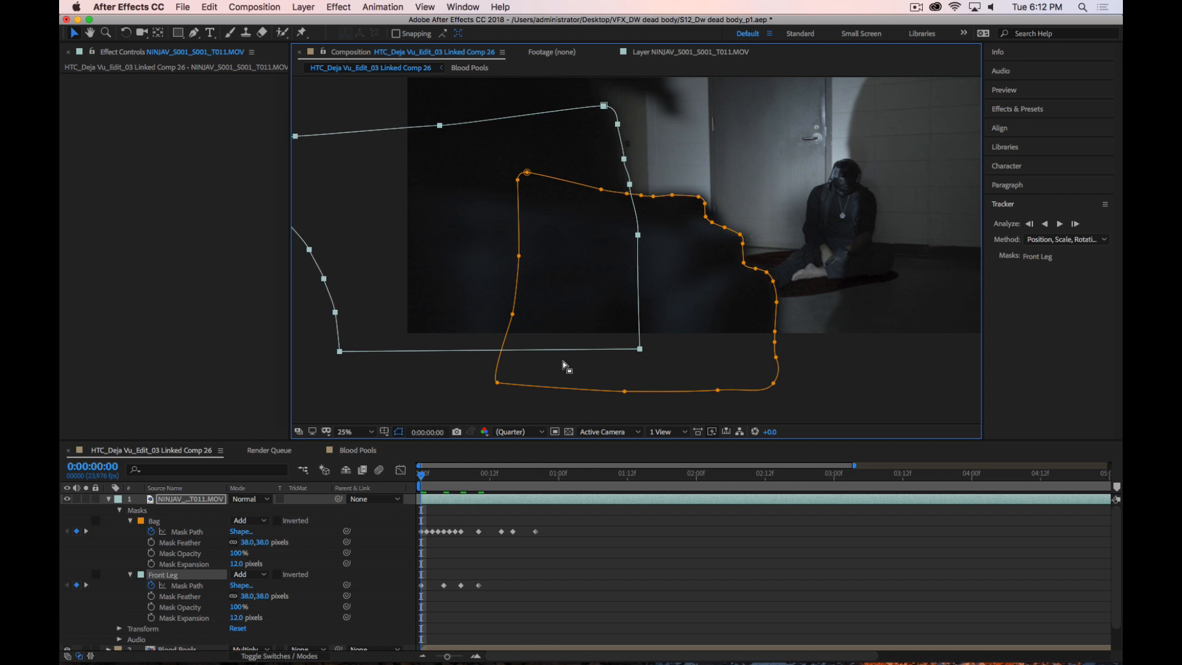
At frame 0:00:00:13, move the whole Front Leg mask right to cover the leg
left_click(427, 476)
left_click_drag(427, 479, 481, 484)
left_click_drag(743, 235, 589, 230)
key("Page_Down")
key("Page_Down")
key("Page_Down")
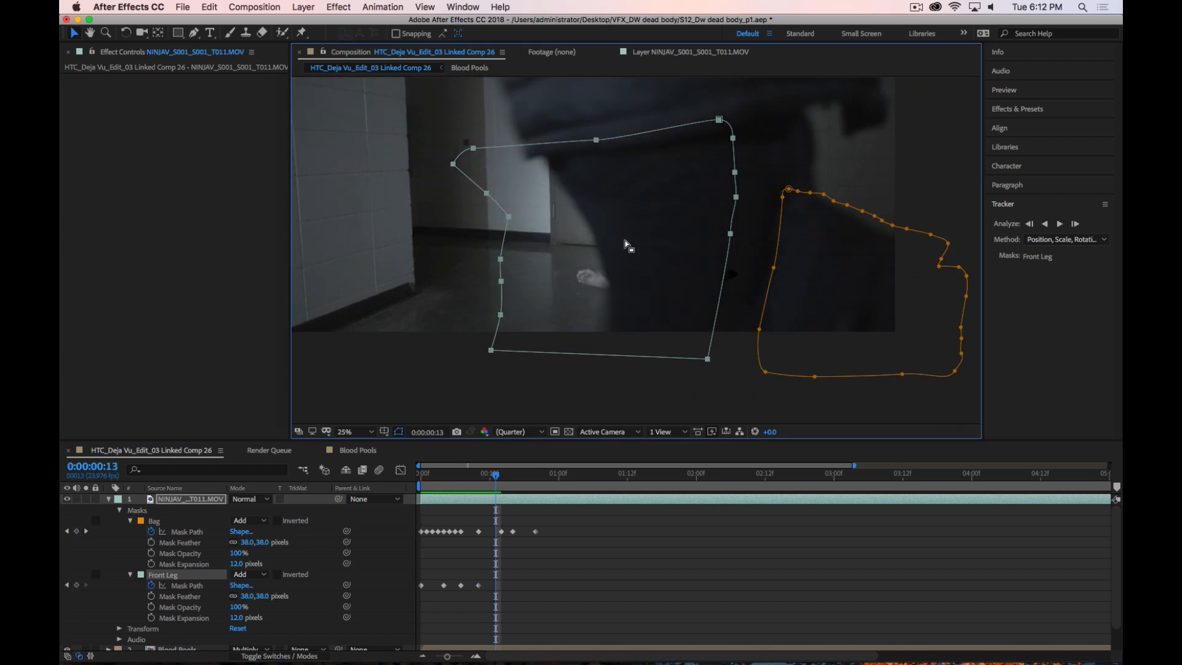
left_click_drag(715, 363, 805, 367)
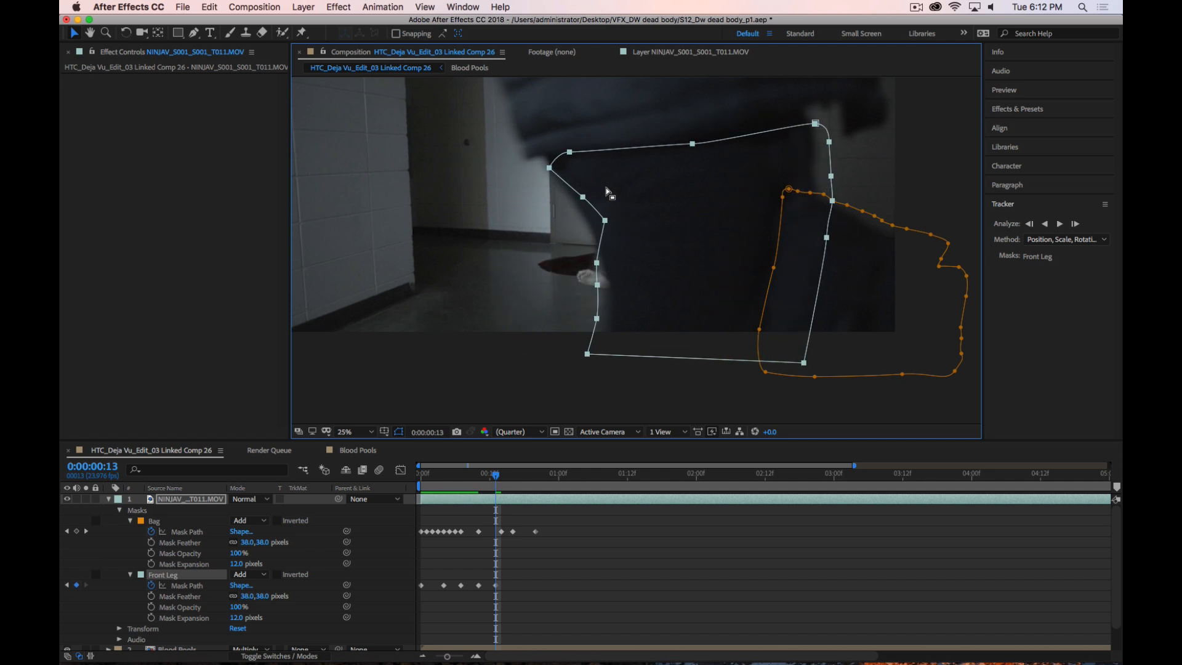
Reshape the Front Leg mask at frame 0:00:00:13, curving its left side along the leg and pulling its right-side points inward
left_click_drag(583, 196, 607, 268)
left_click(604, 265)
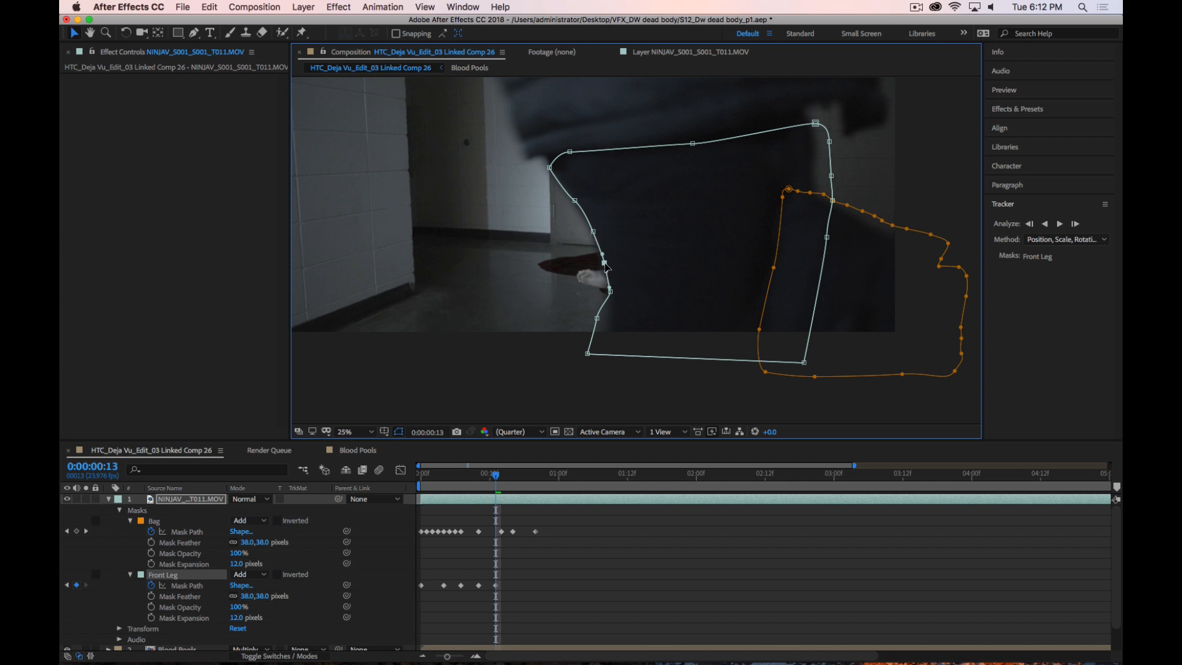
left_click_drag(596, 319, 602, 357)
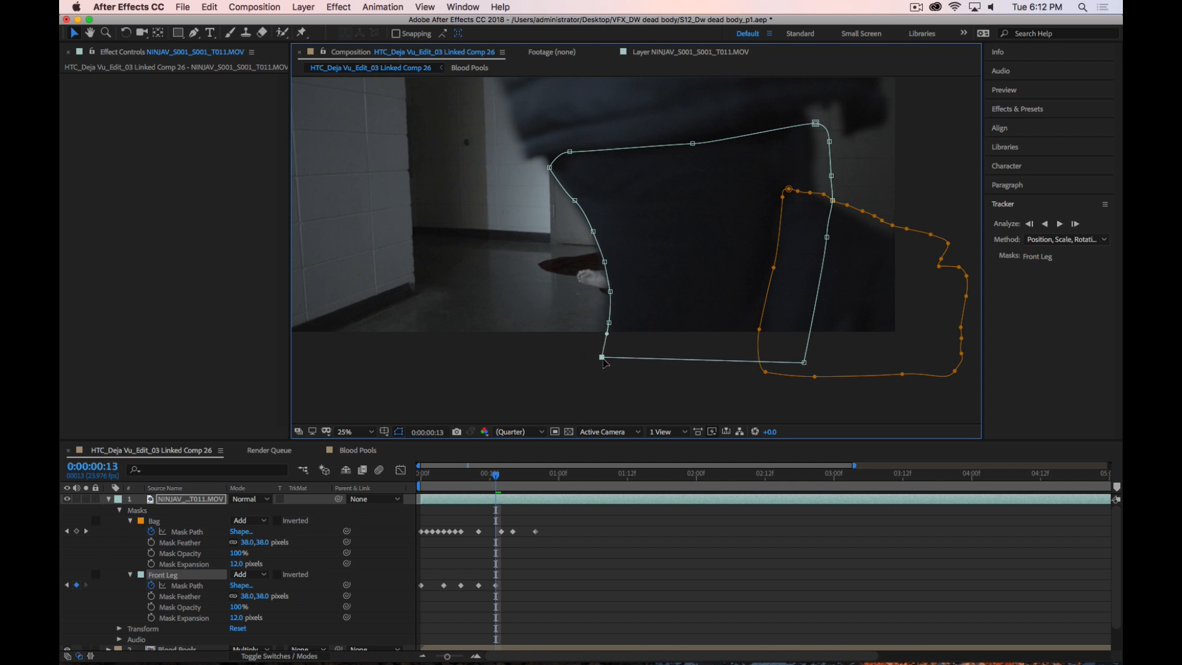
left_click_drag(793, 108, 811, 249)
left_click(836, 165)
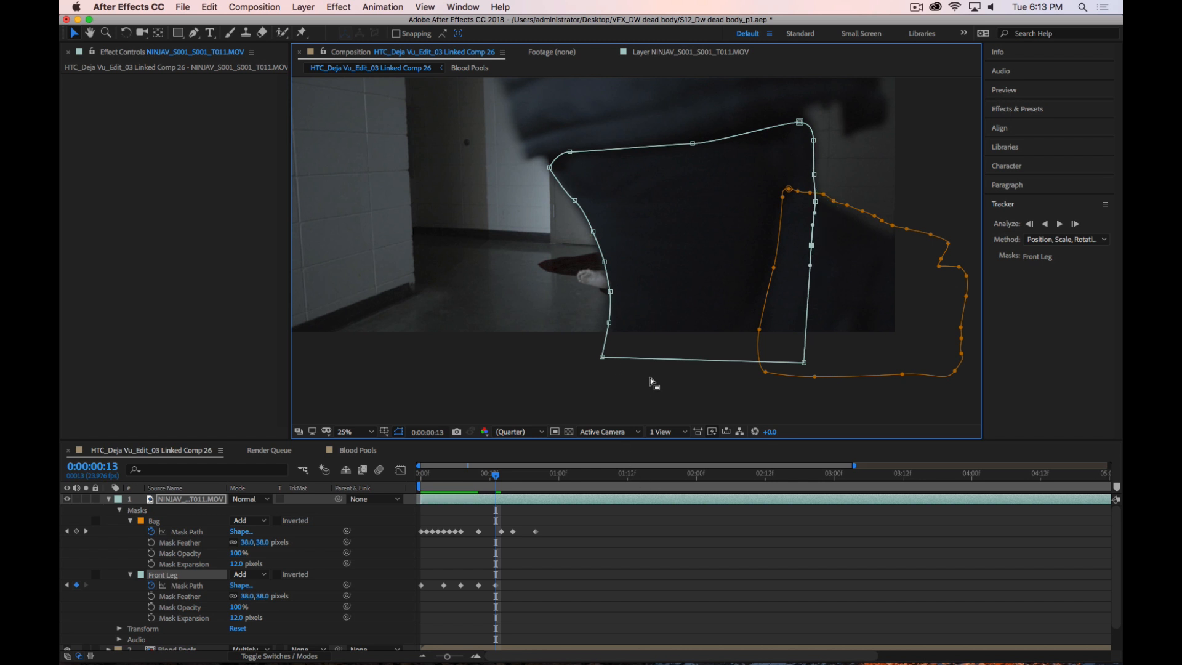
Step back and forth between frames 0:00:00:13 and 0:00:00:17 to examine how the leg moves relative to the Front Leg mask
key("Page_Down")
key("Page_Down")
key("Page_Down")
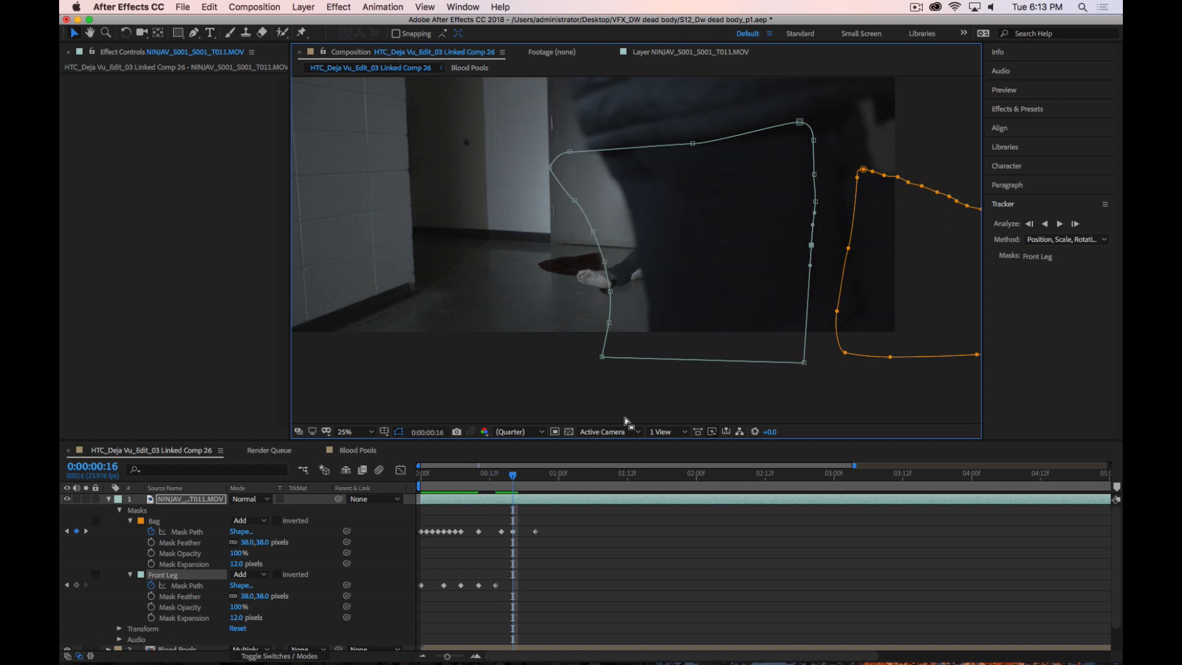
key("Page_Up")
key("Page_Up")
key("Page_Up")
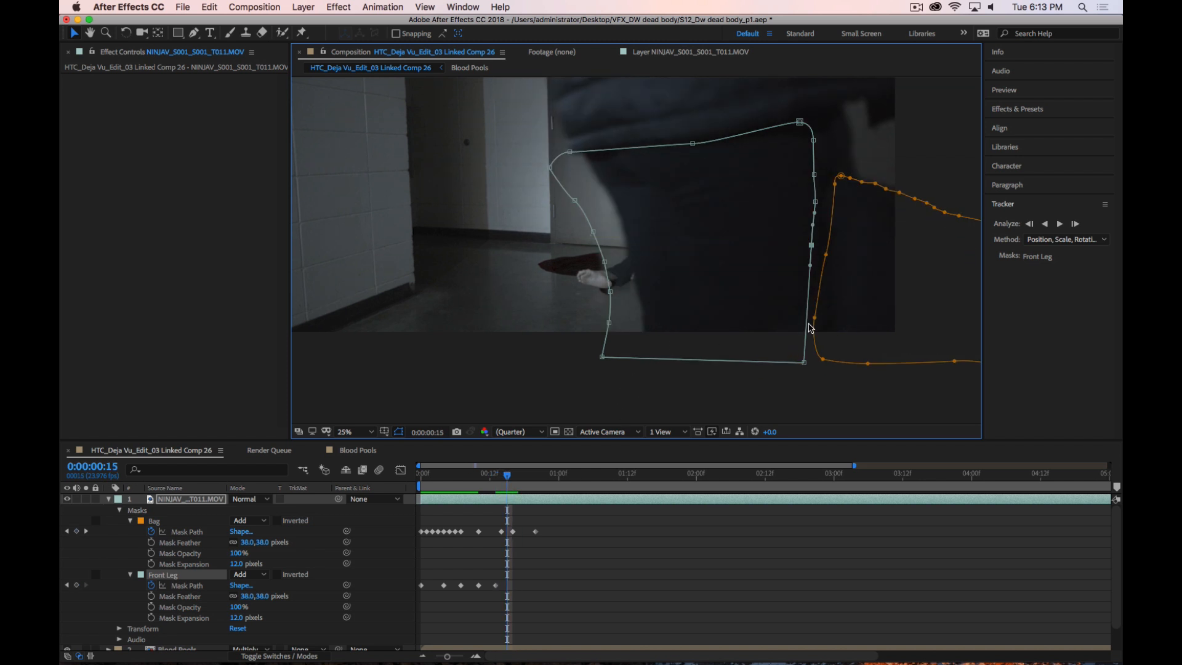
key("Page_Down")
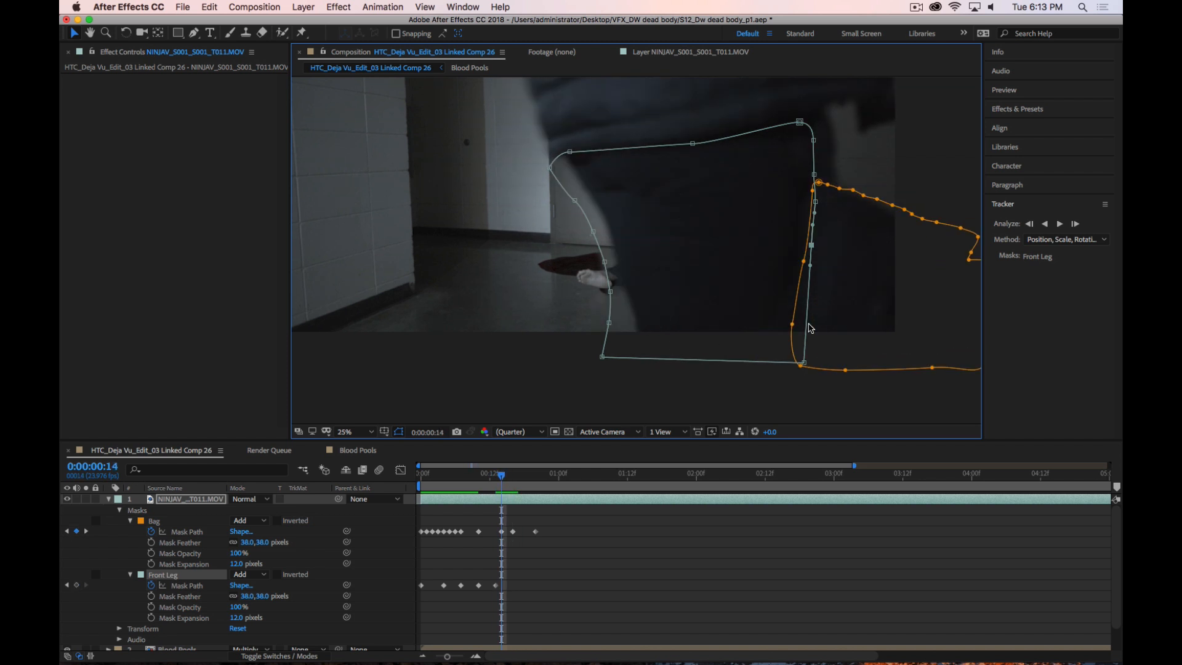
key("Page_Up")
key("Page_Down")
key("Page_Up")
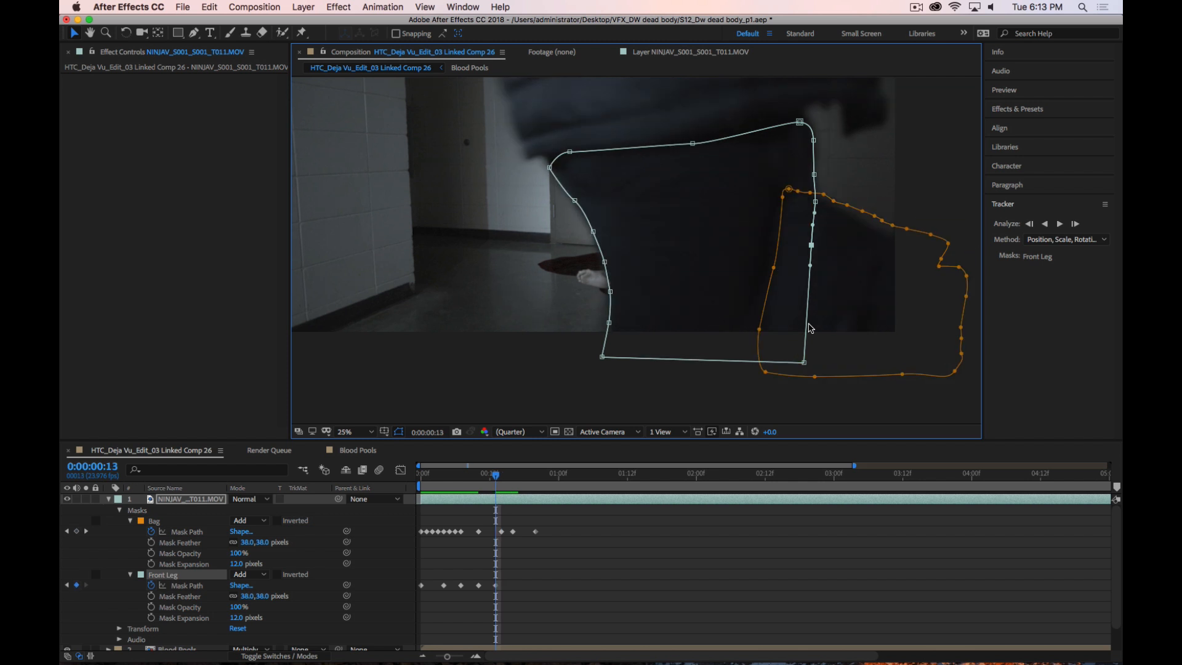
key("Page_Down")
key("Page_Down")
key("Page_Down")
key("Page_Down")
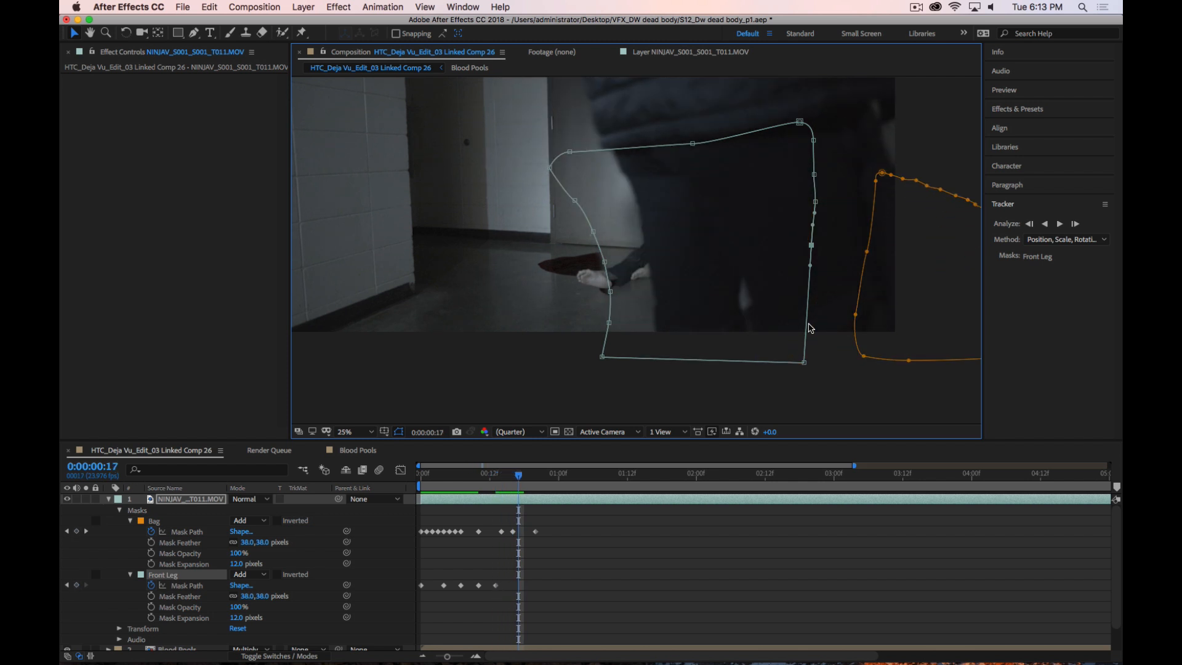
key("Page_Up")
key("Page_Up")
key("Page_Up")
key("Page_Up")
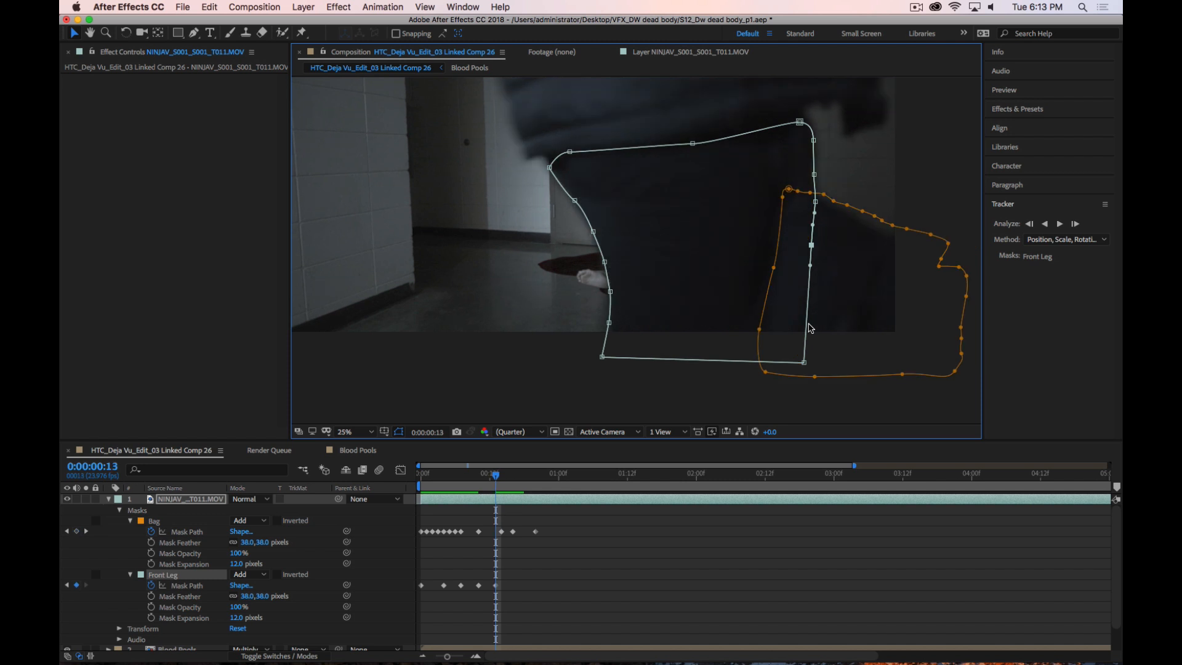
At frame 0:00:00:16, select the Front Leg mask and move the whole shape right to follow the leg
key("Page_Down")
key("Page_Down")
key("Page_Down")
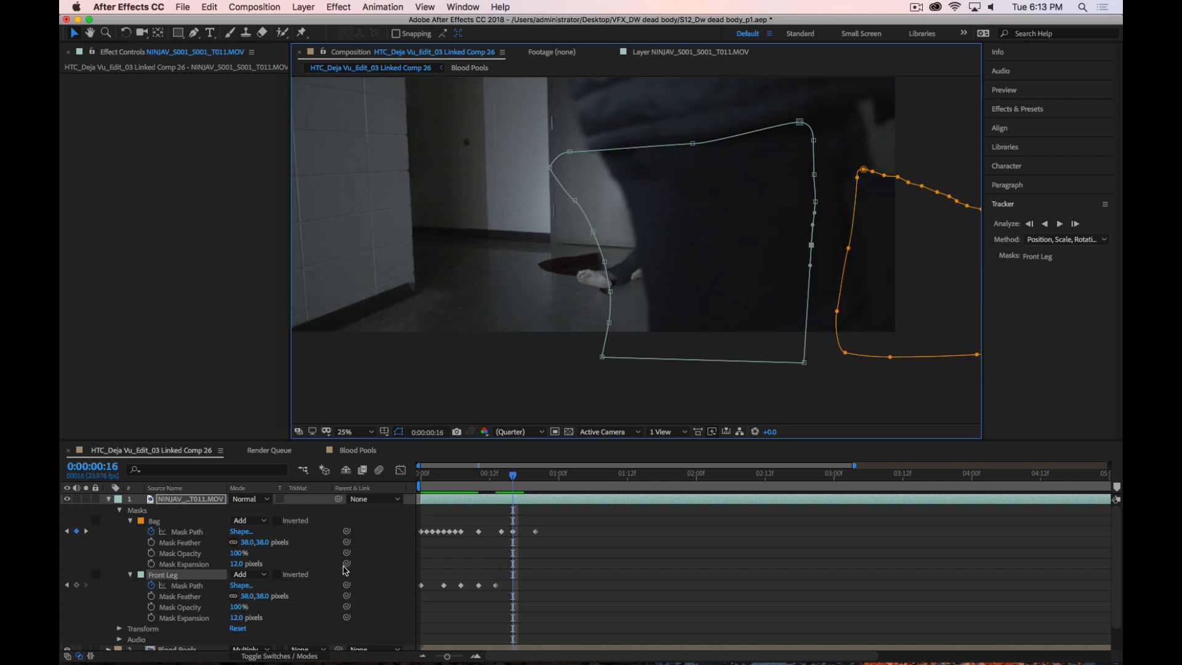
left_click(194, 575)
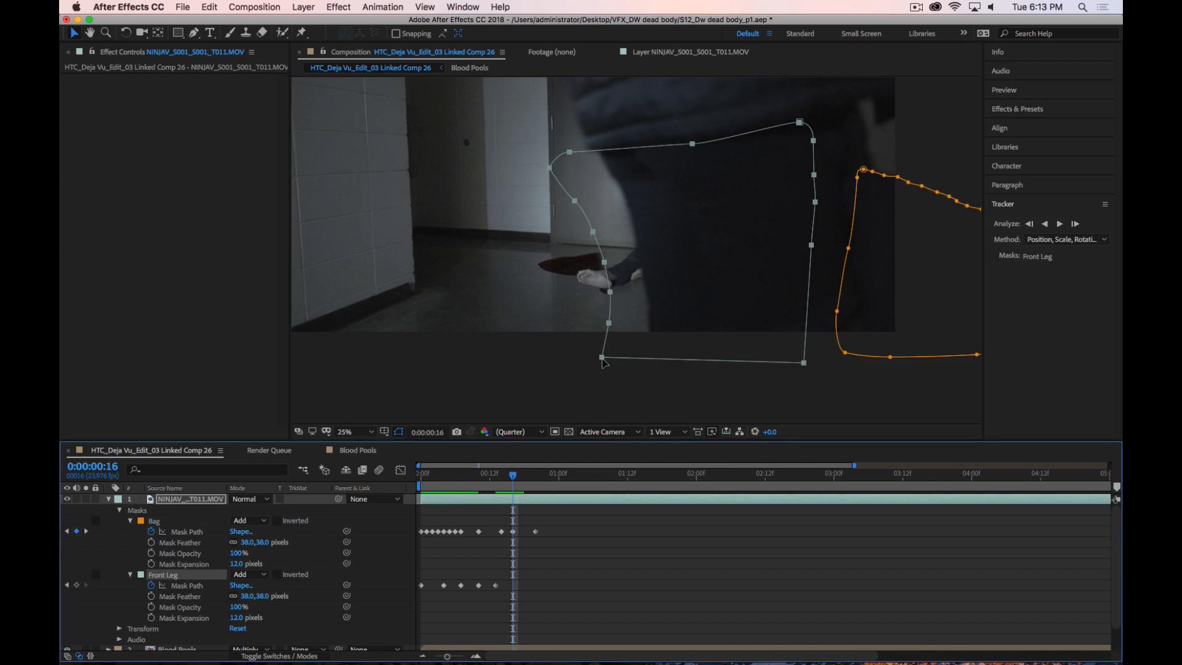
left_click_drag(603, 359, 694, 348)
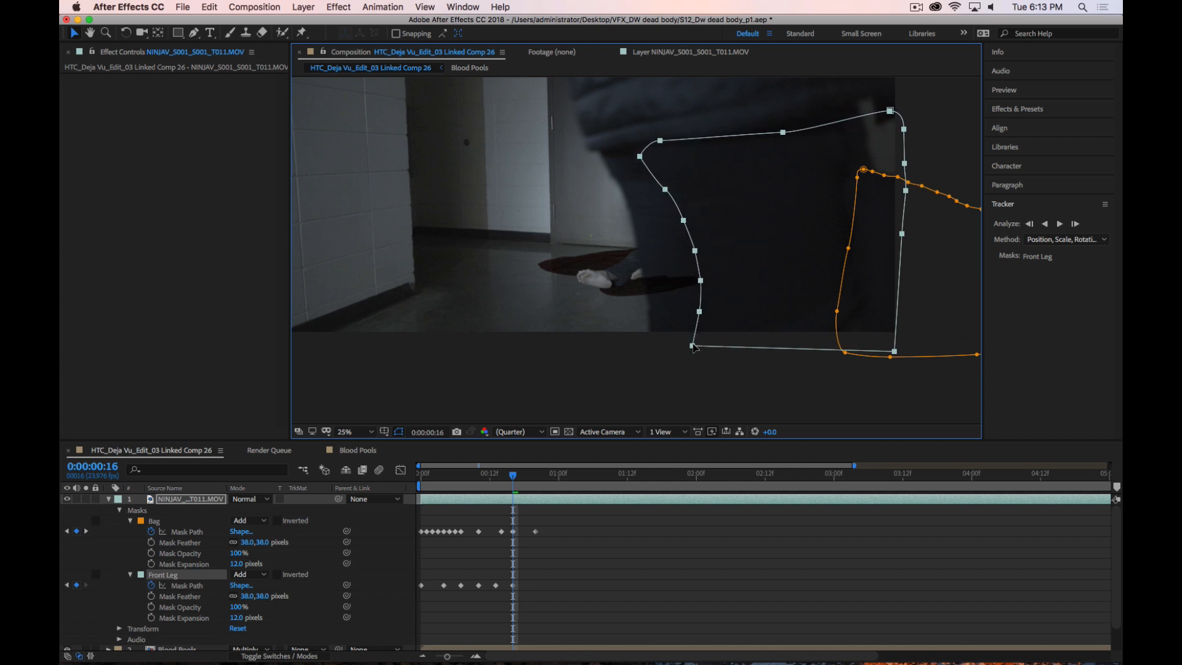
Reshape the Front Leg mask at frame 0:00:00:16, fitting its left side to the leg and pulling its right-side points inward
left_click_drag(771, 369, 636, 356)
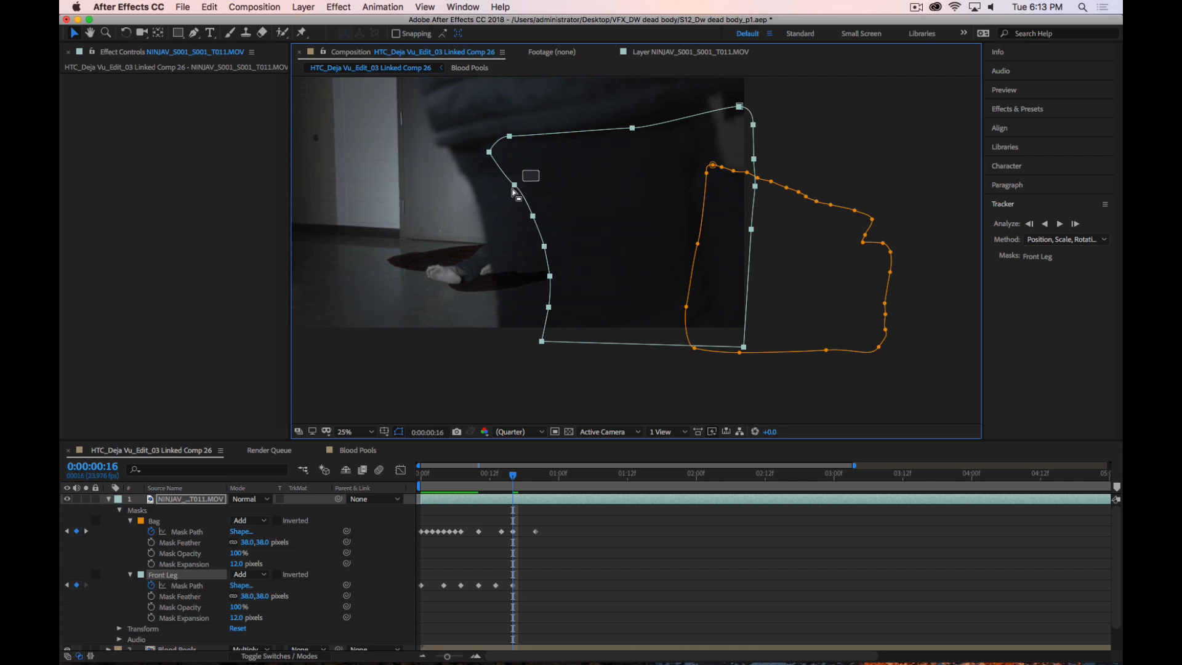
left_click_drag(516, 184, 555, 344)
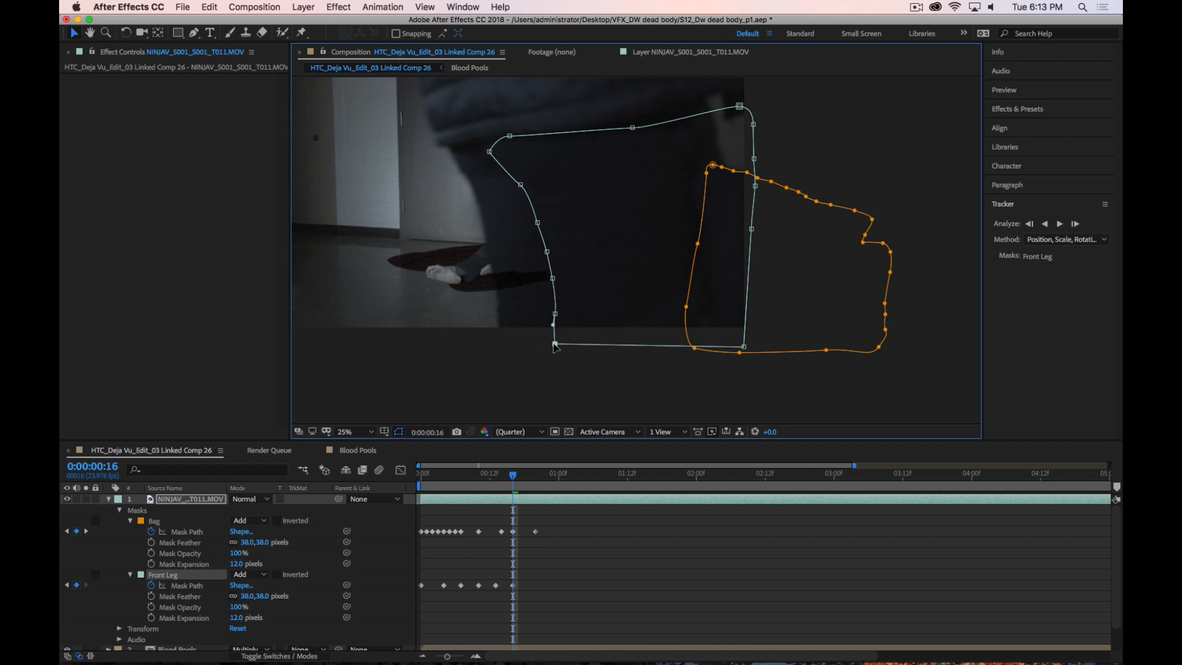
left_click_drag(720, 95, 722, 253)
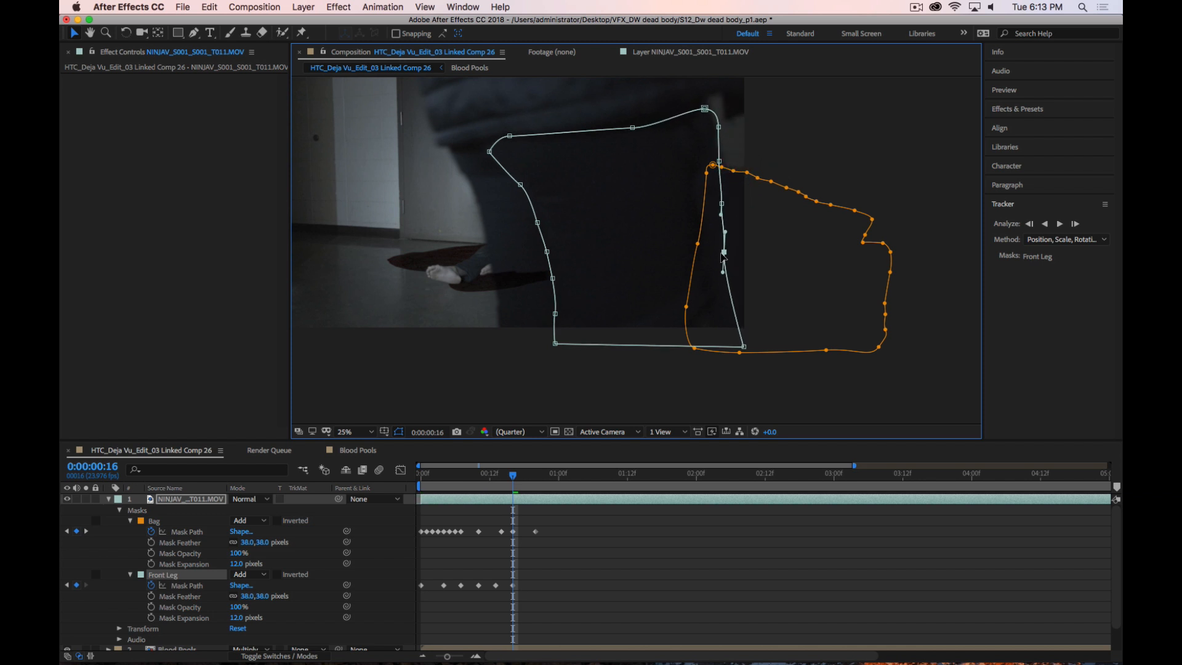
left_click_drag(744, 347, 713, 347)
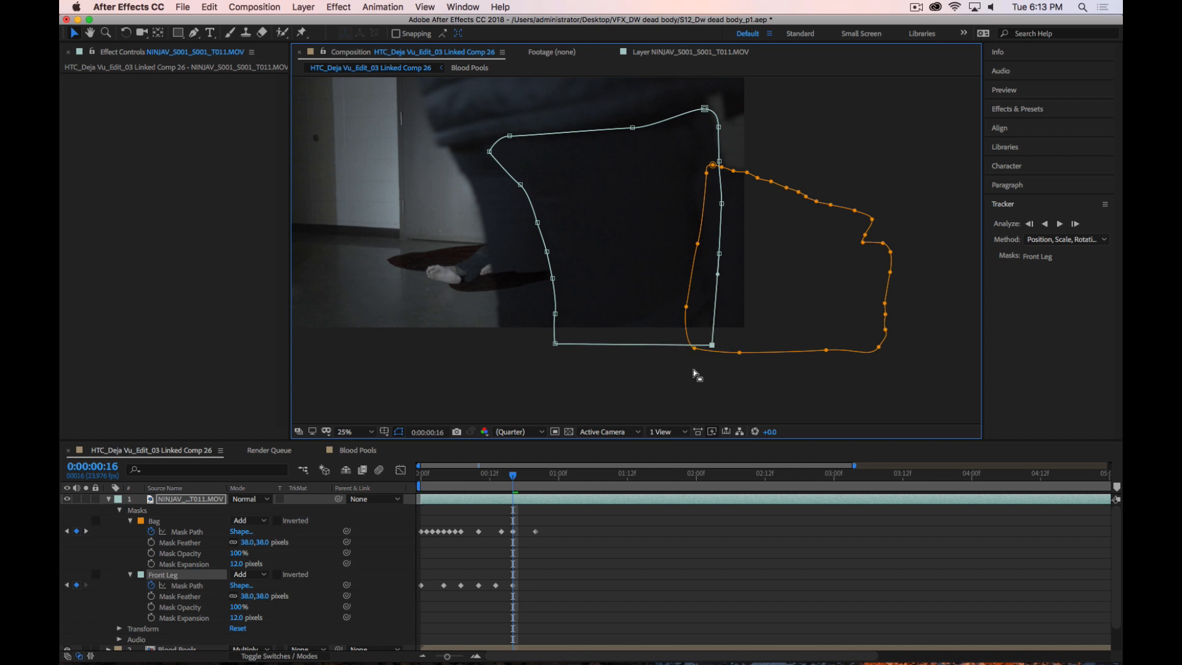
At frame 0:00:00:19, move the whole Front Leg mask right and slightly up to follow the leg
key("Page_Down")
key("Page_Down")
key("Page_Down")
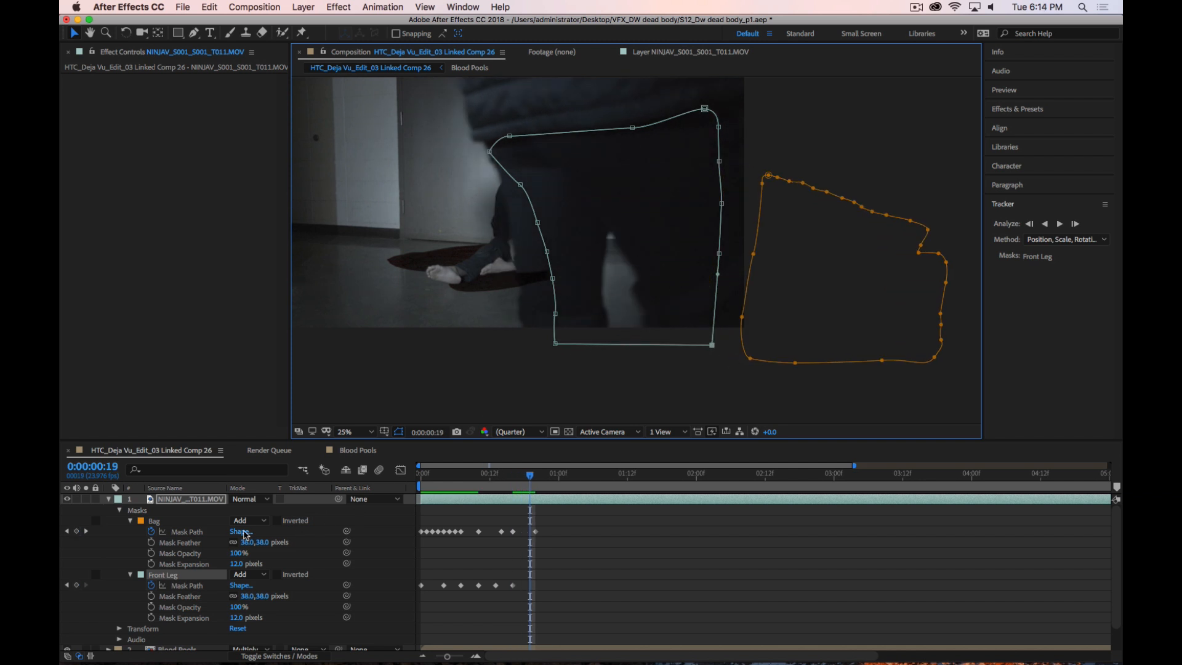
double_click(555, 345)
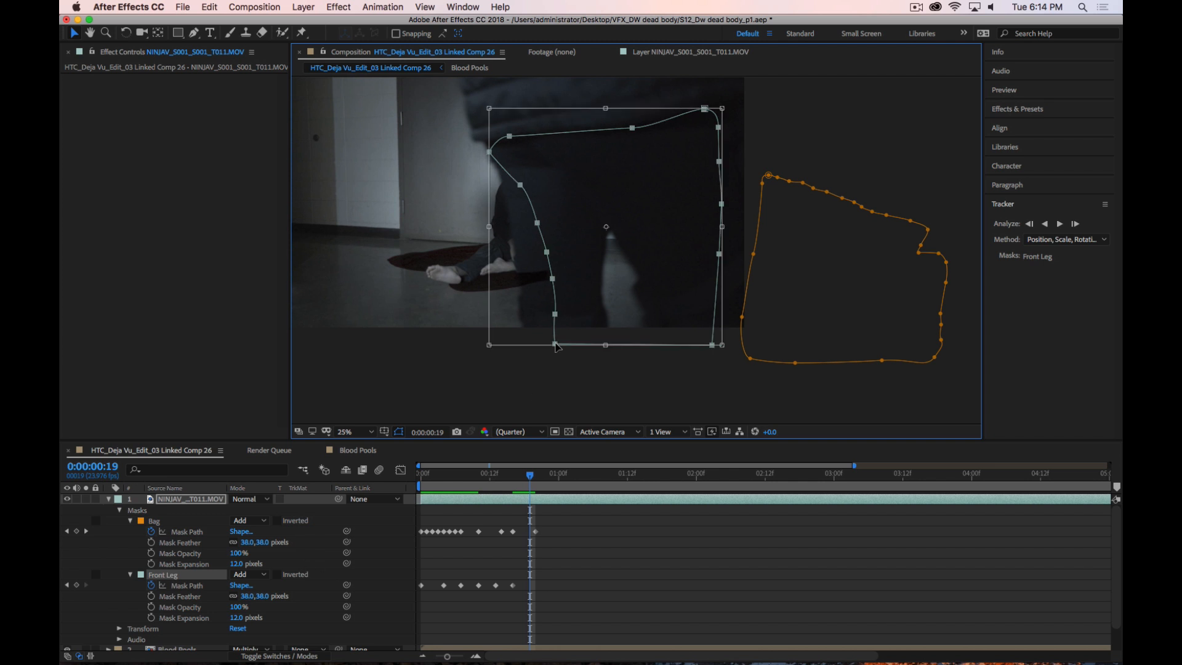
left_click_drag(602, 339, 652, 331)
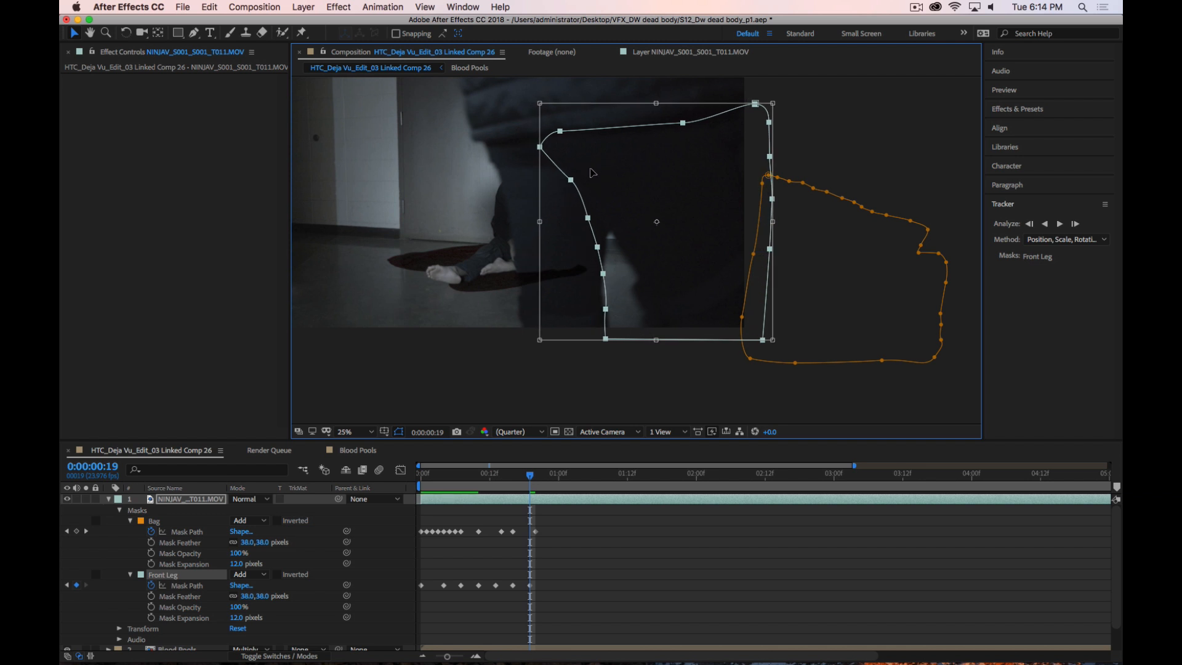
key("Return")
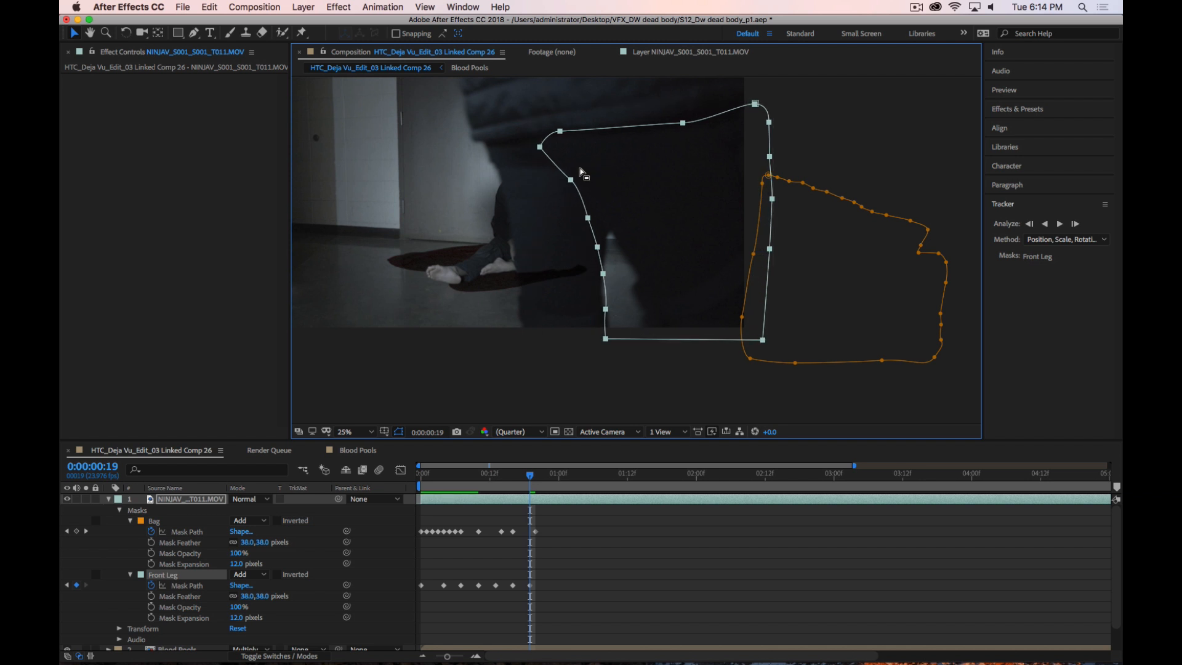
Reshape the left side of the Front Leg mask at frame 0:00:00:19 so it slants inward across the gap between the legs
left_click_drag(571, 180, 635, 276)
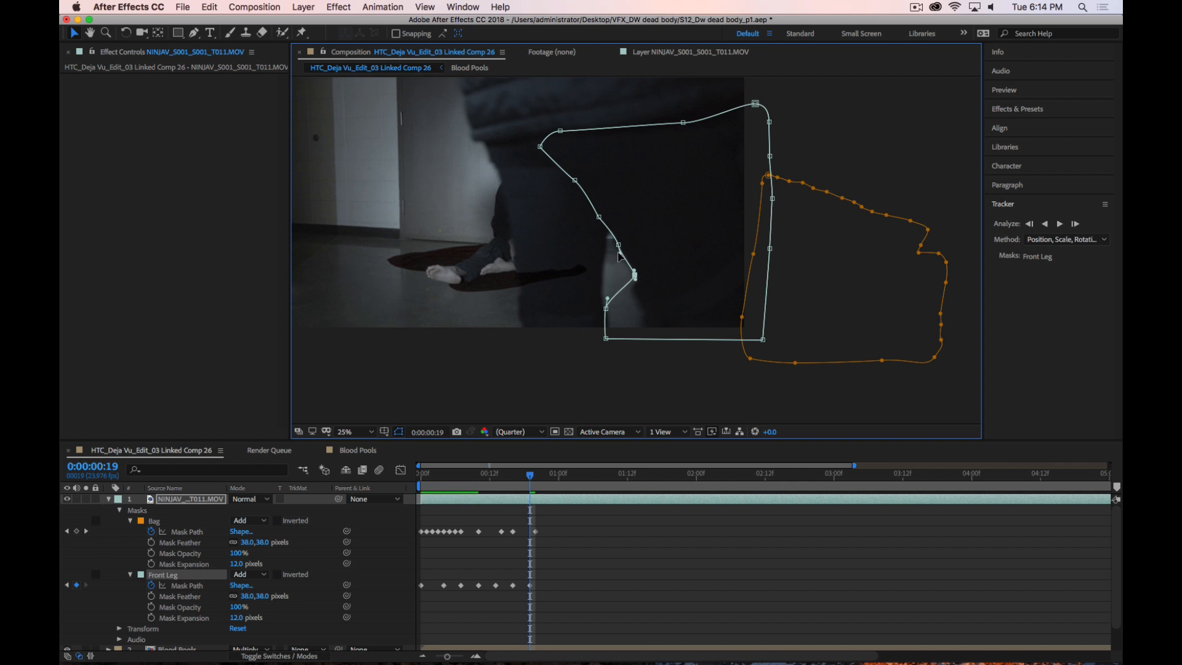
left_click(598, 216)
mouse_move(634, 273)
left_mouse_down()
mouse_move(623, 308)
mouse_move(633, 295)
left_mouse_up()
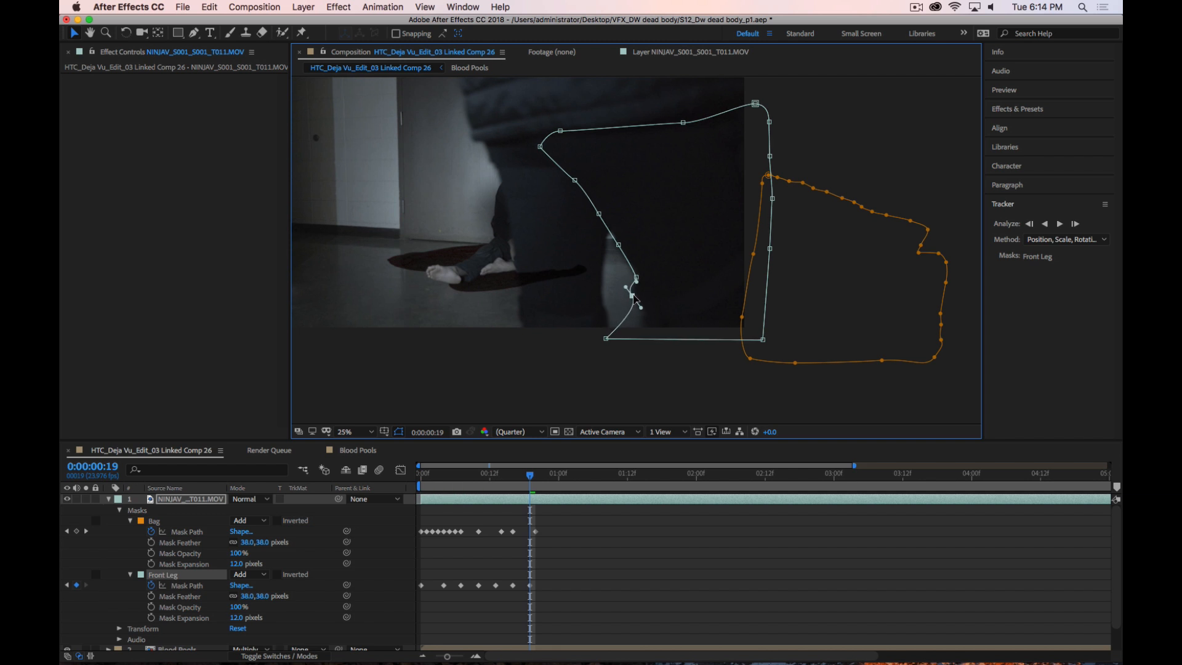
left_click_drag(606, 338, 646, 341)
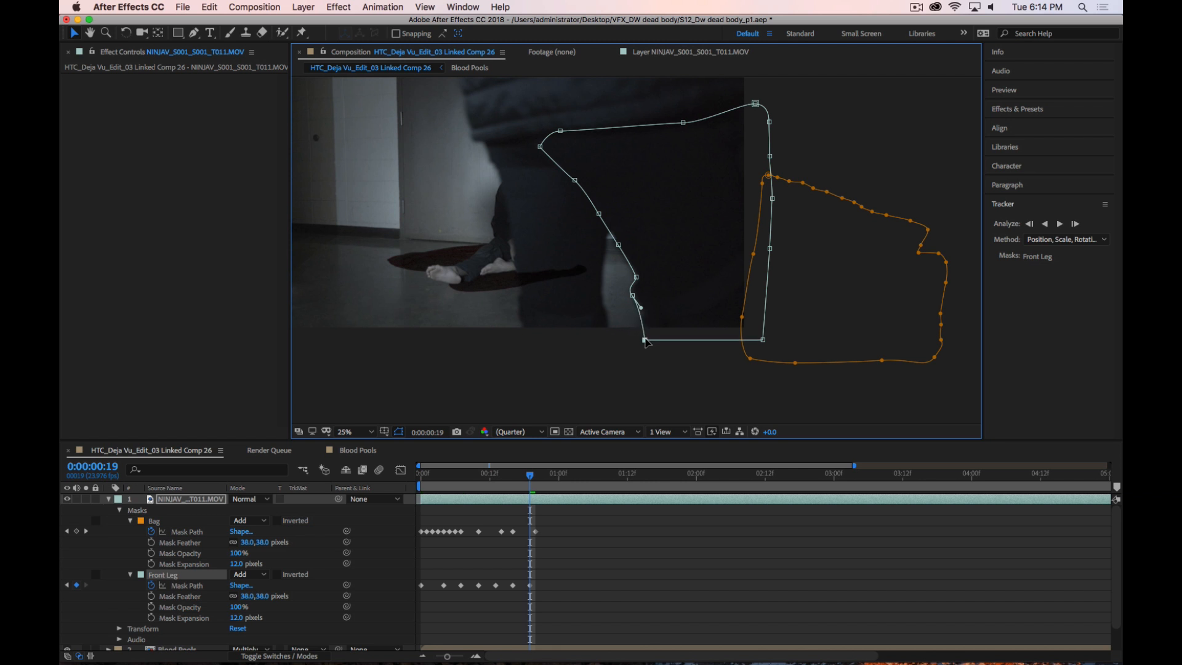
left_click(683, 123)
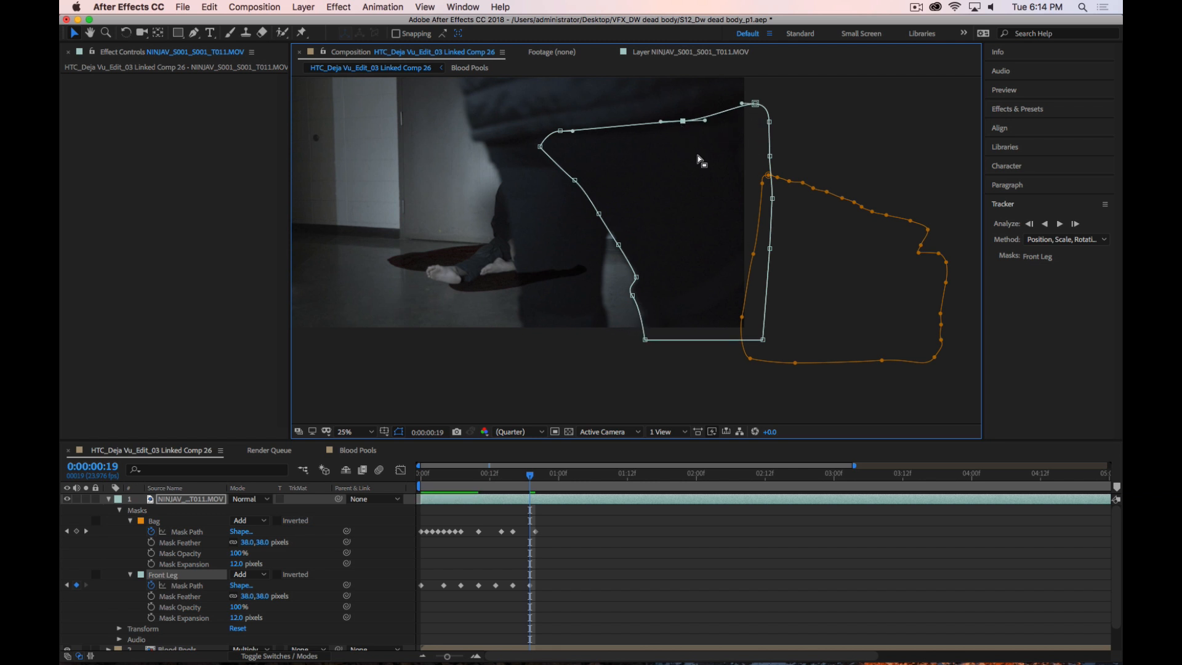
Look through the footage from 0:00:00:19 to 0:00:06:15 to examine where the foreground figure still passes over the blood pools
key("Page_Down")
key("Page_Down")
key("Page_Down")
key("Page_Down")
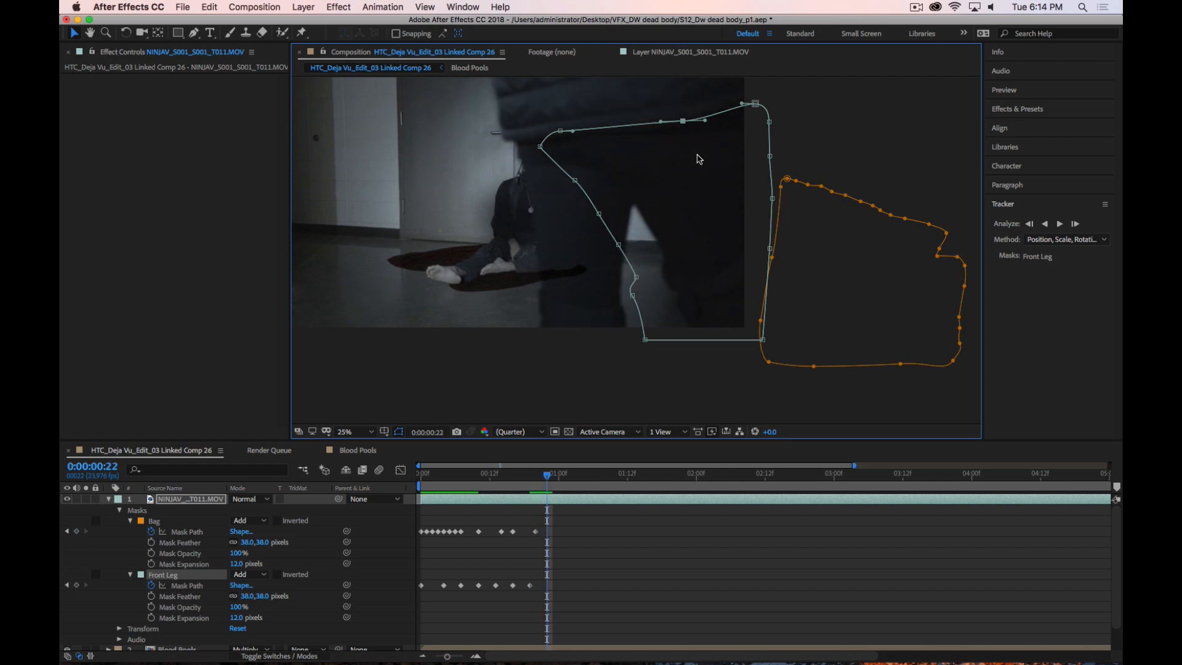
key("Page_Down")
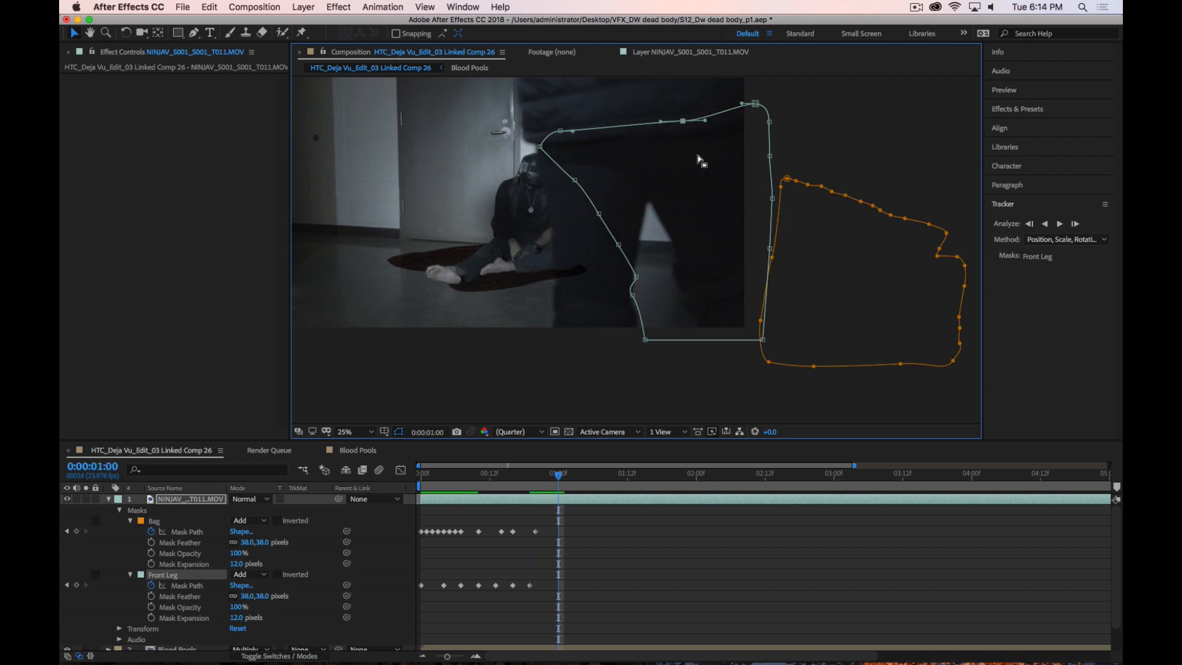
left_click_drag(645, 340, 652, 340)
key("minus")
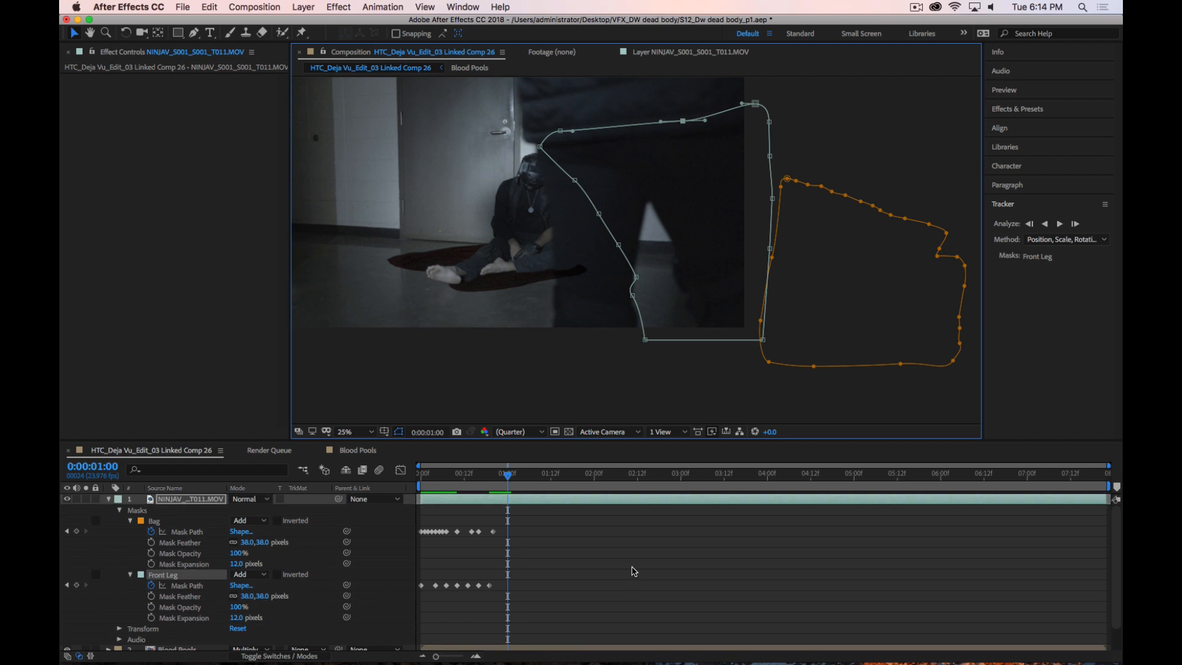
key("comma")
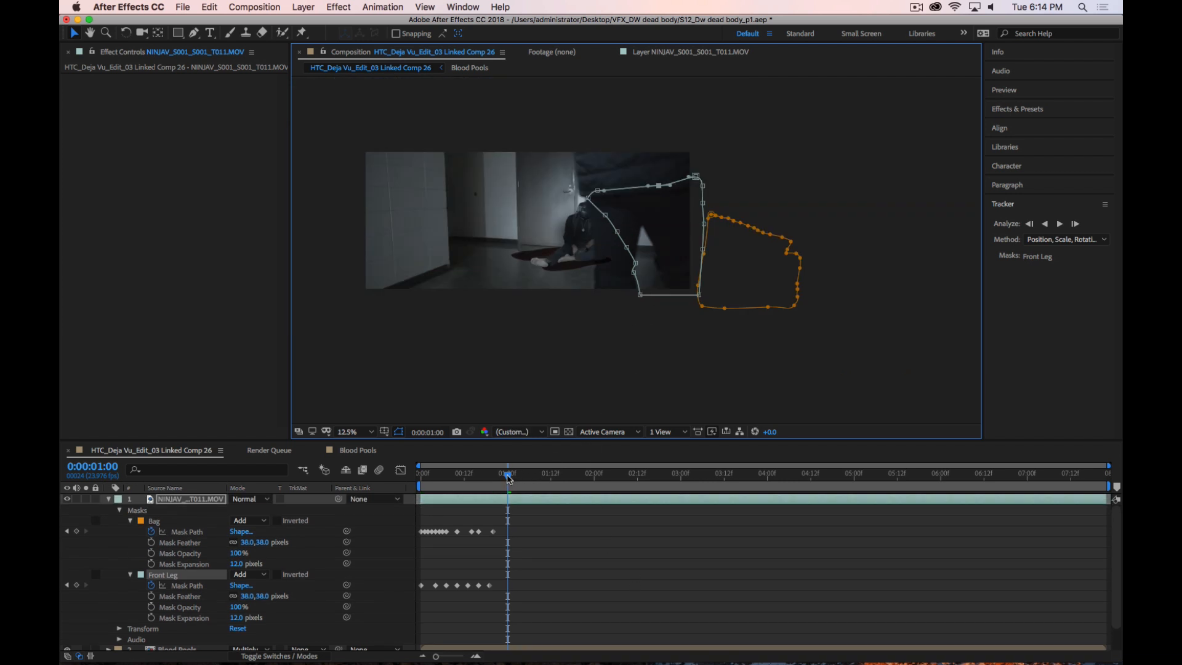
left_click_drag(508, 478, 996, 515)
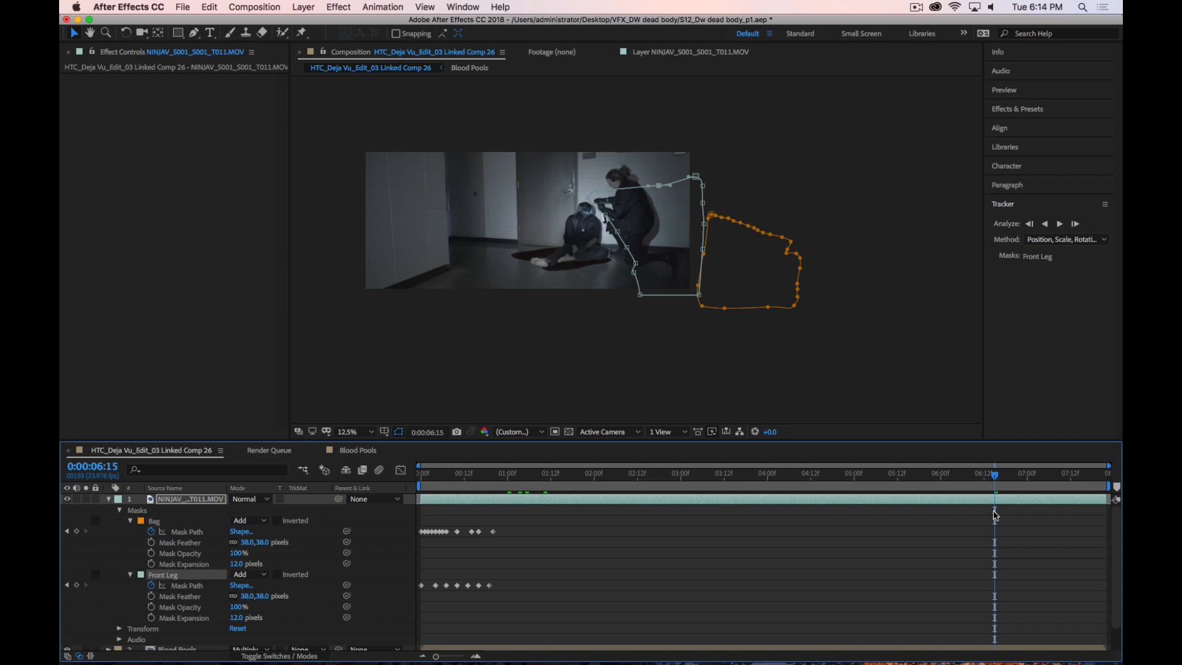
Trim the end of the masked top NINJAV_S001_S001_T011.MOV layer to 0:00:01:05
left_click_drag(999, 475, 528, 507)
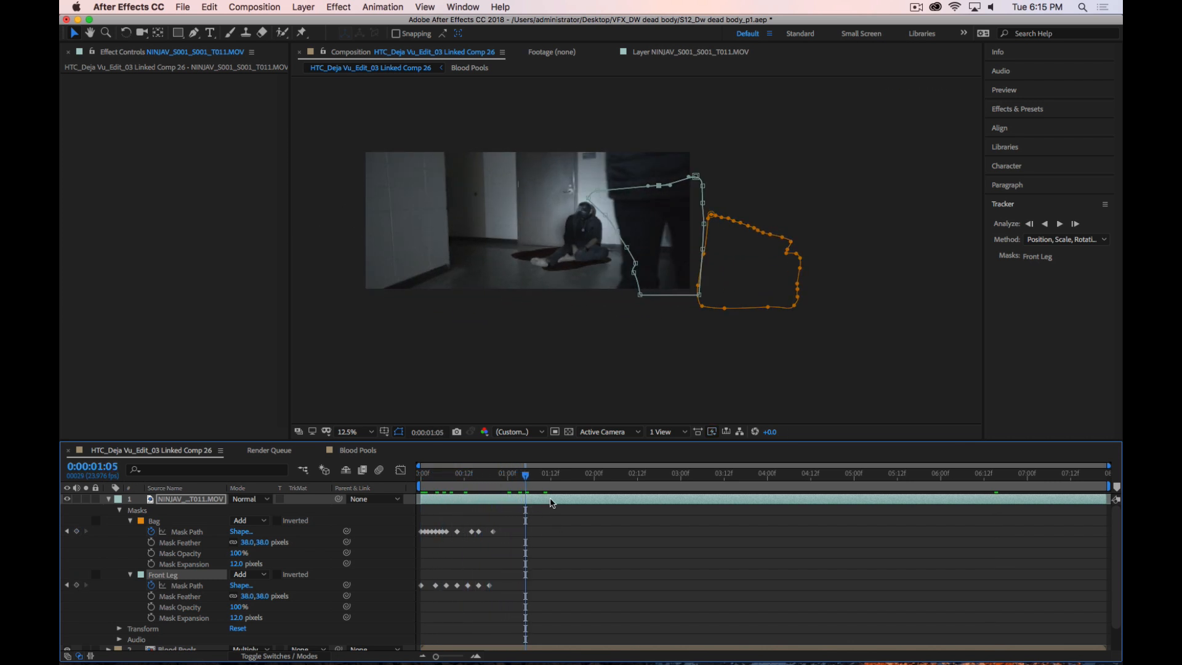
left_click(551, 501)
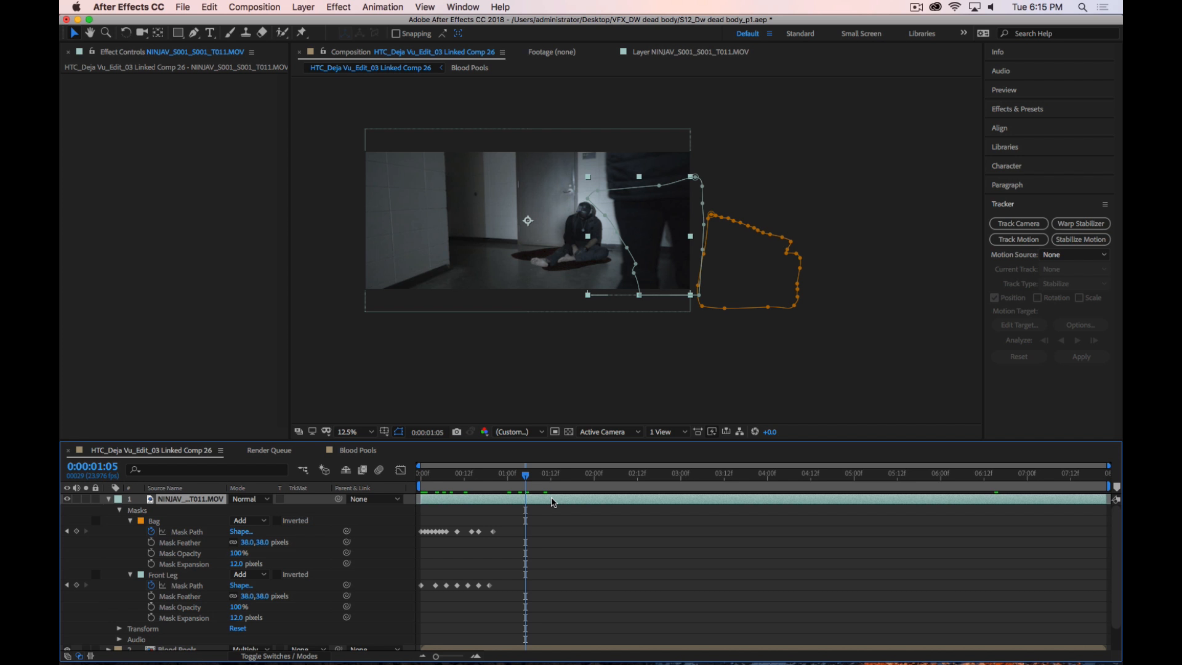
key("alt+]")
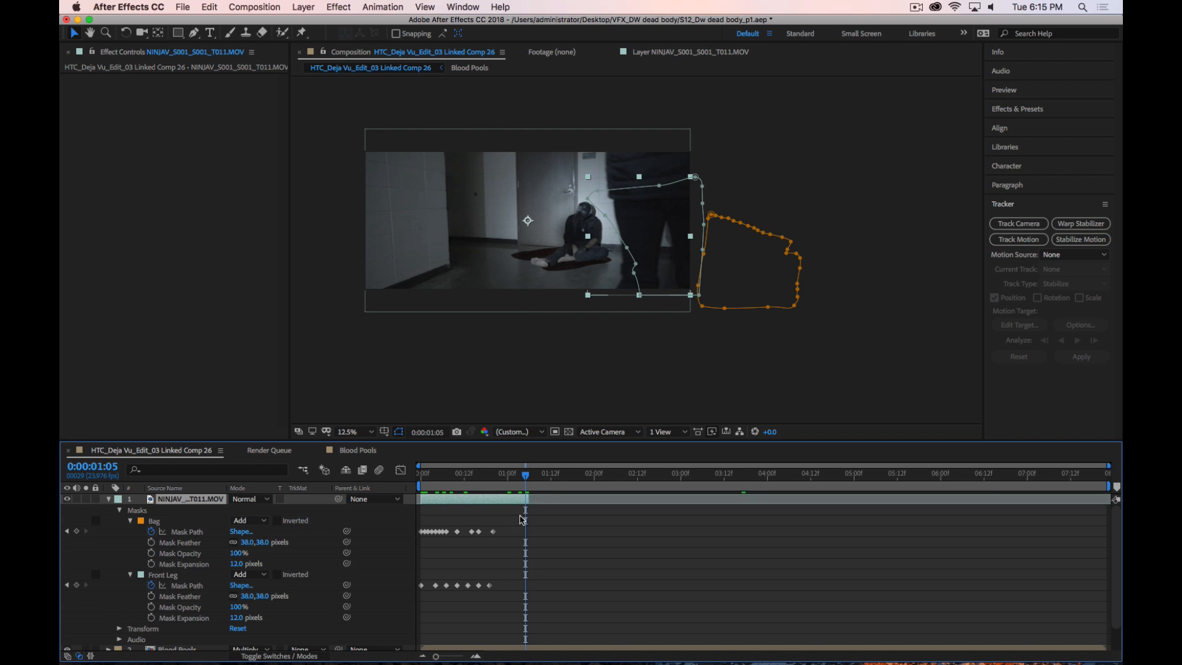
Review the composite from 0:00:00:00 to 0:00:00:21 with the mask outlines hidden, examining how the figure covers the blood pools
left_click_drag(535, 478, 377, 478)
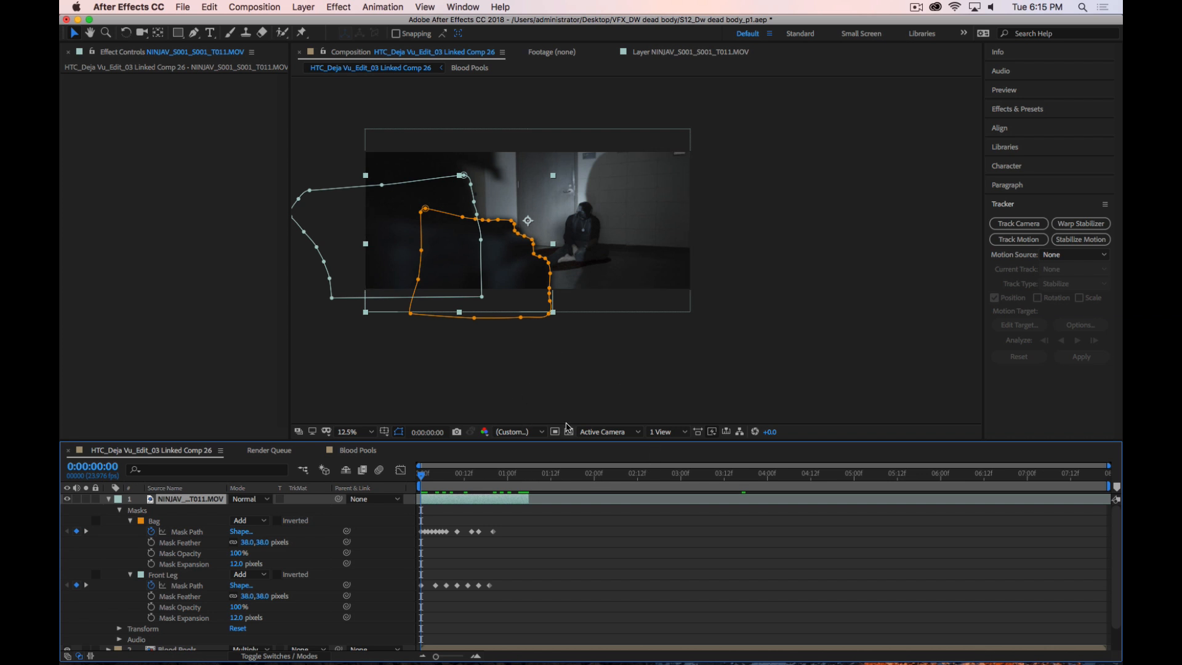
scroll(597, 261, "up", 1)
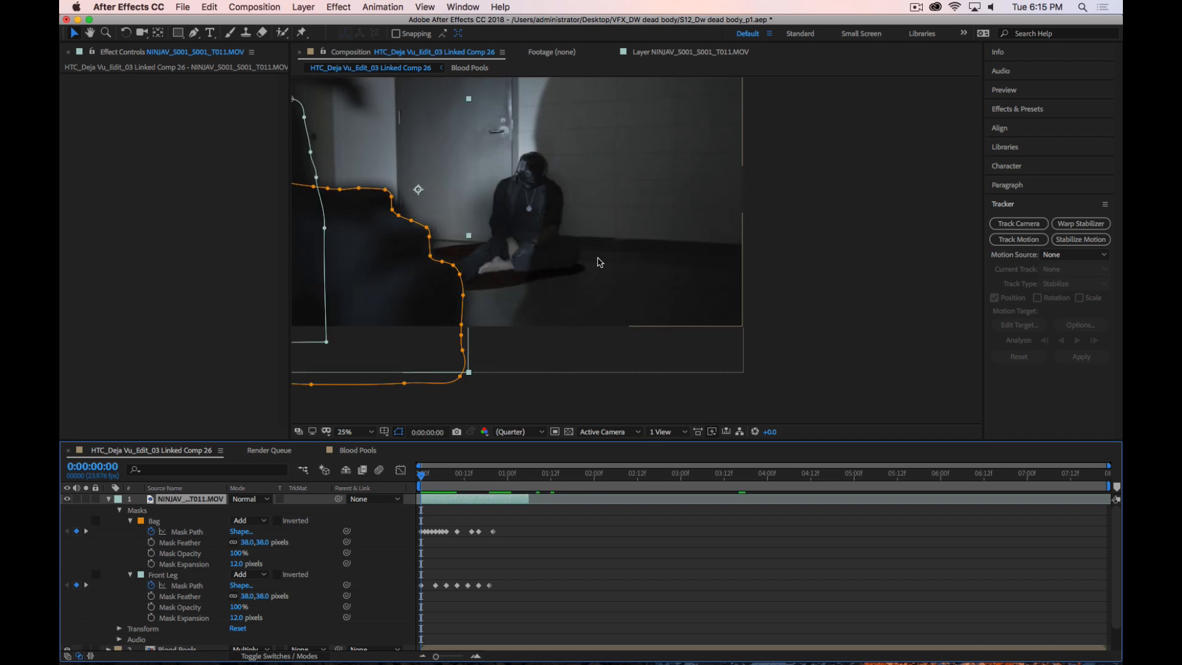
left_click_drag(585, 264, 850, 271)
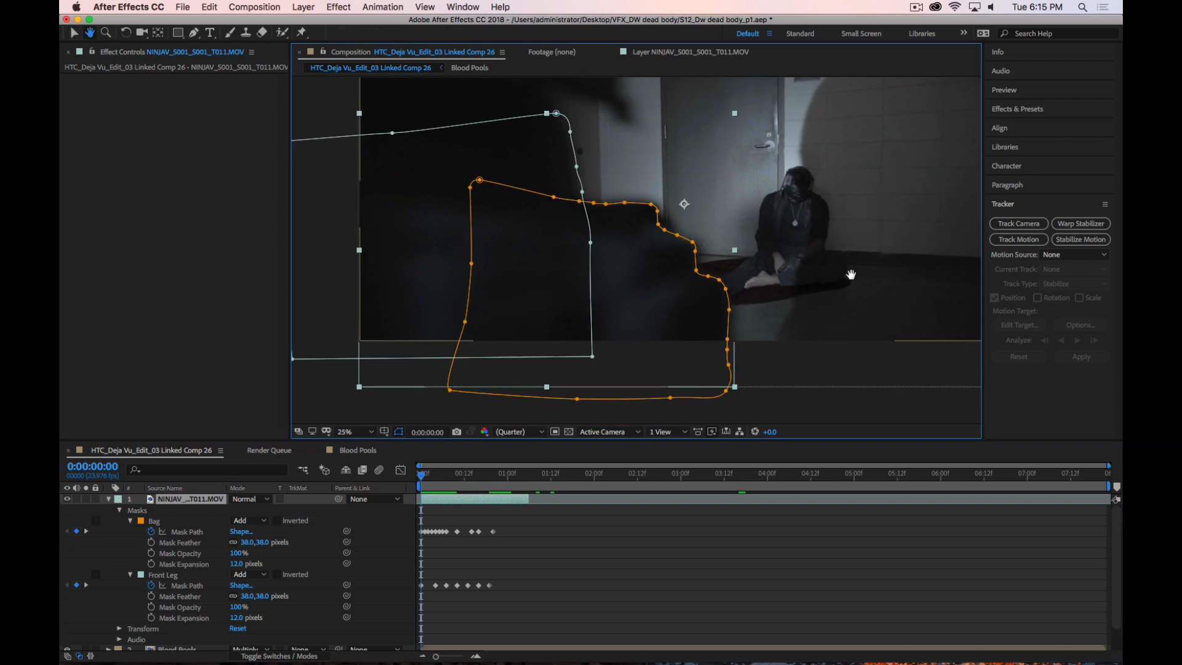
left_click(301, 640)
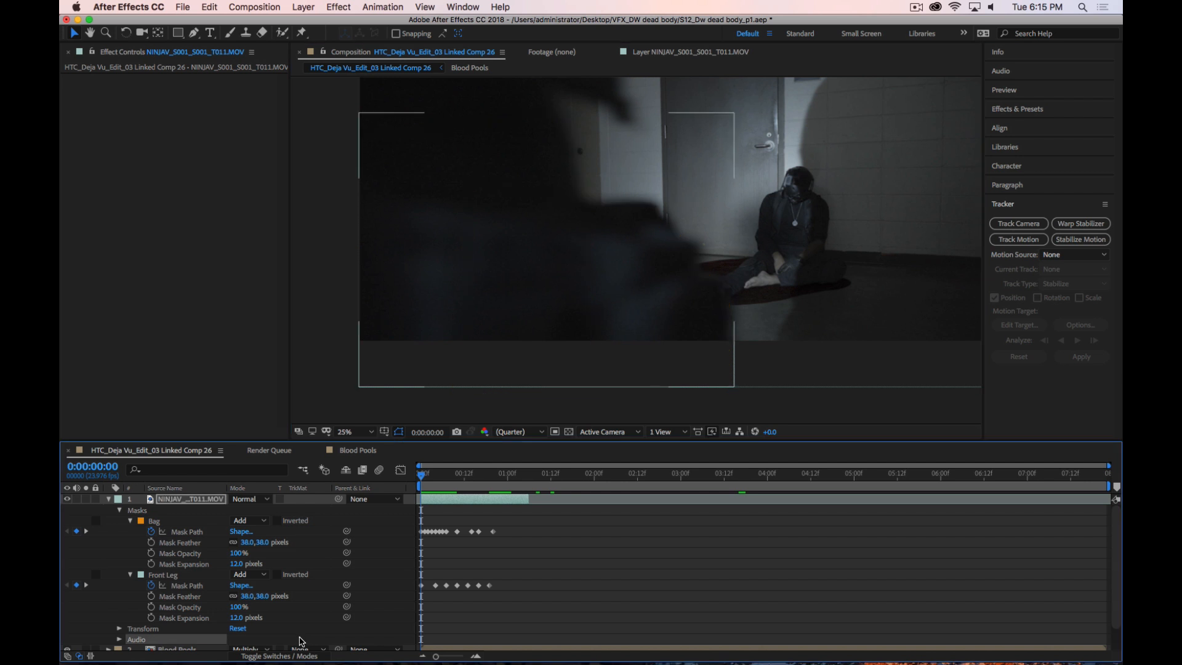
left_click(119, 511)
left_click(307, 590)
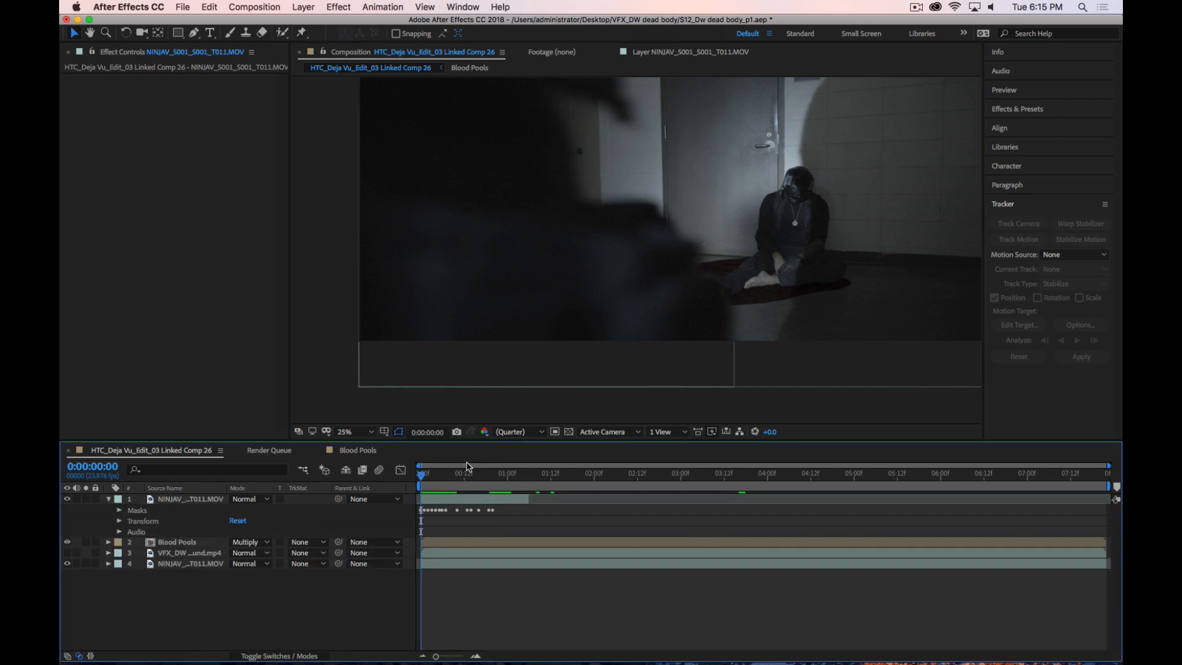
left_click_drag(423, 479, 470, 482)
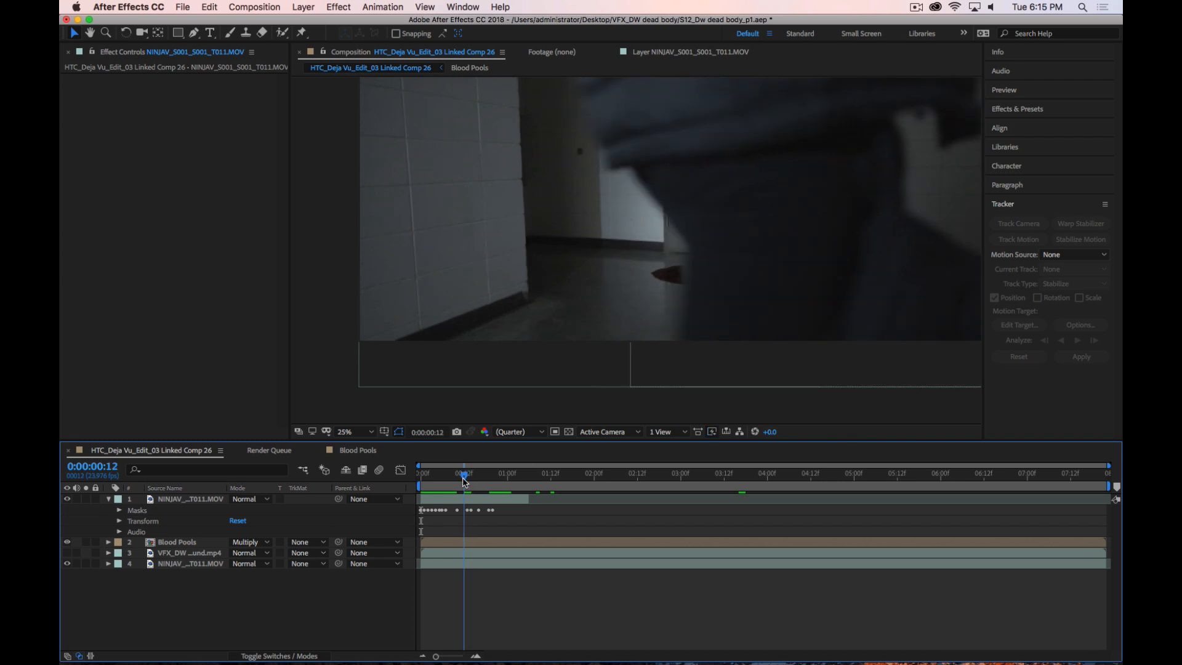
left_click_drag(469, 481, 491, 493)
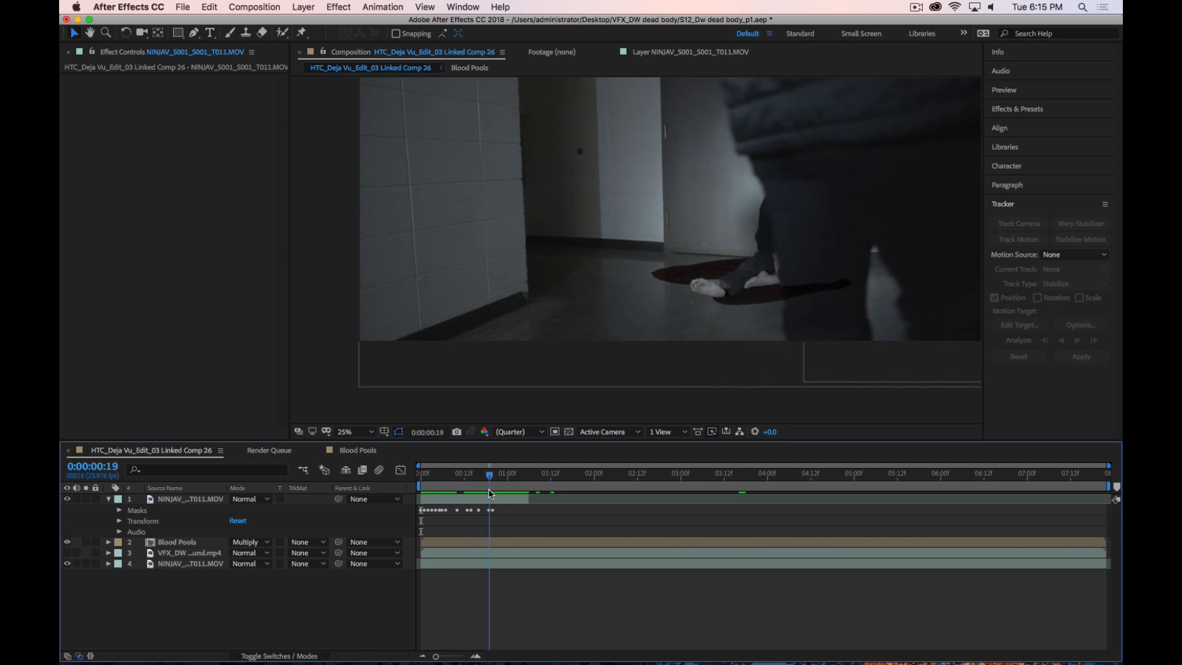
mouse_move(489, 494)
left_mouse_down()
mouse_move(462, 496)
mouse_move(523, 501)
mouse_move(499, 500)
left_mouse_up()
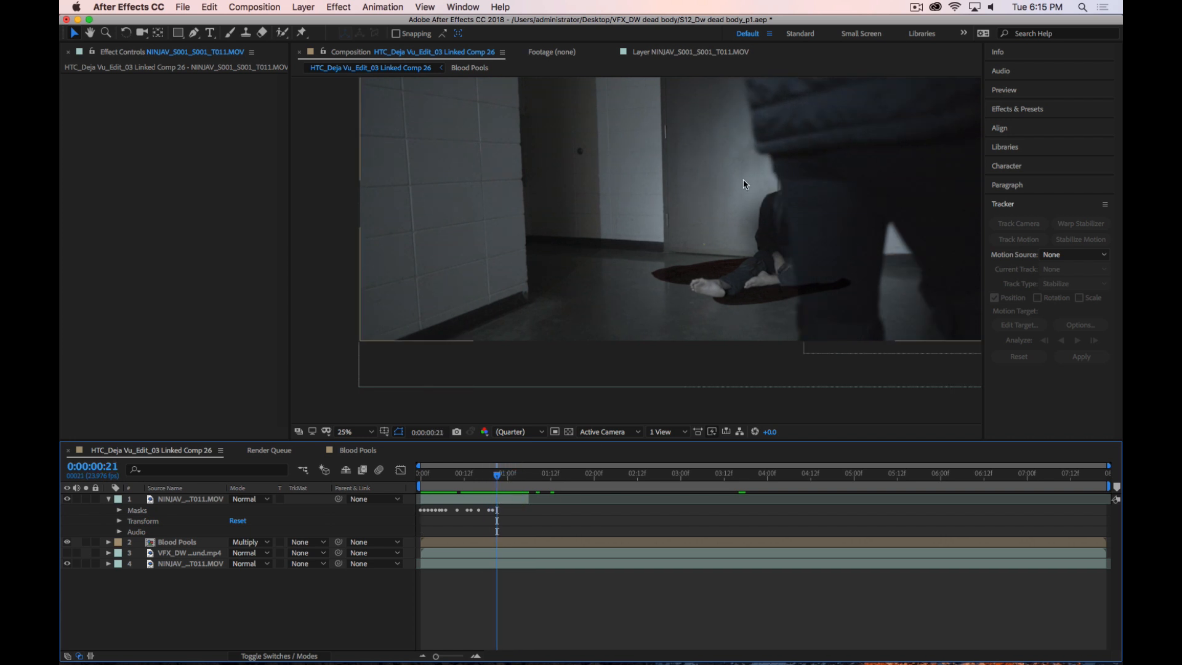
Reveal the masks of the top NINJAV_S001_S001_T011.MOV layer, with the Bag and Front Leg properties collapsed
left_click(118, 511)
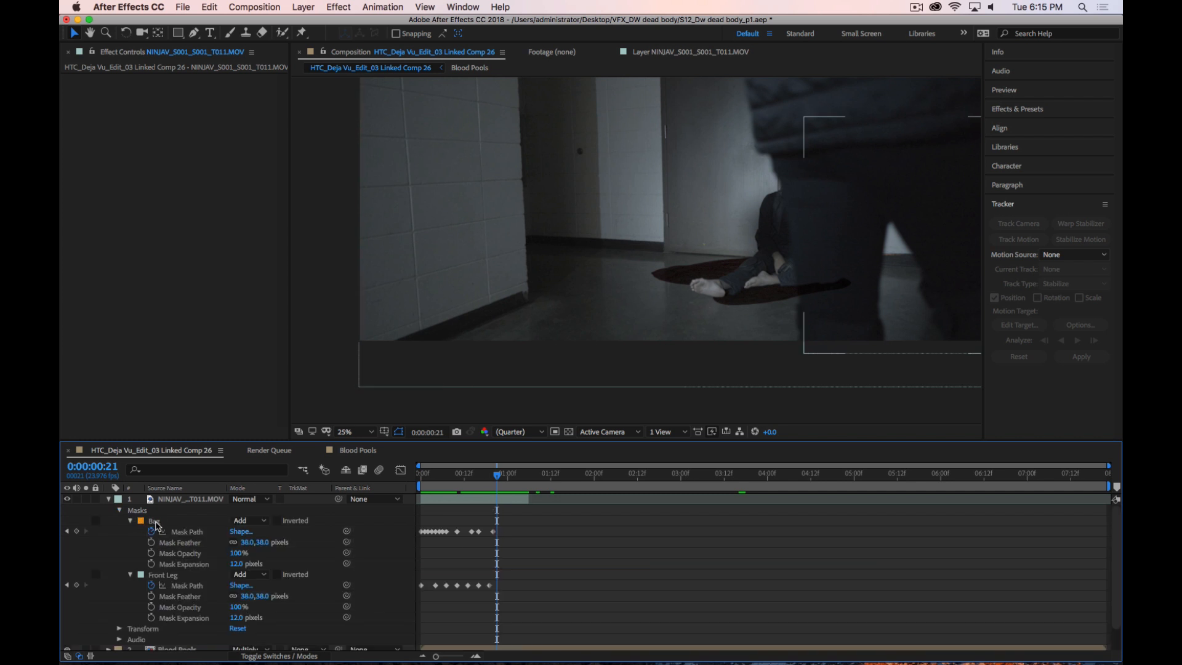
left_click(168, 501)
left_click(130, 522)
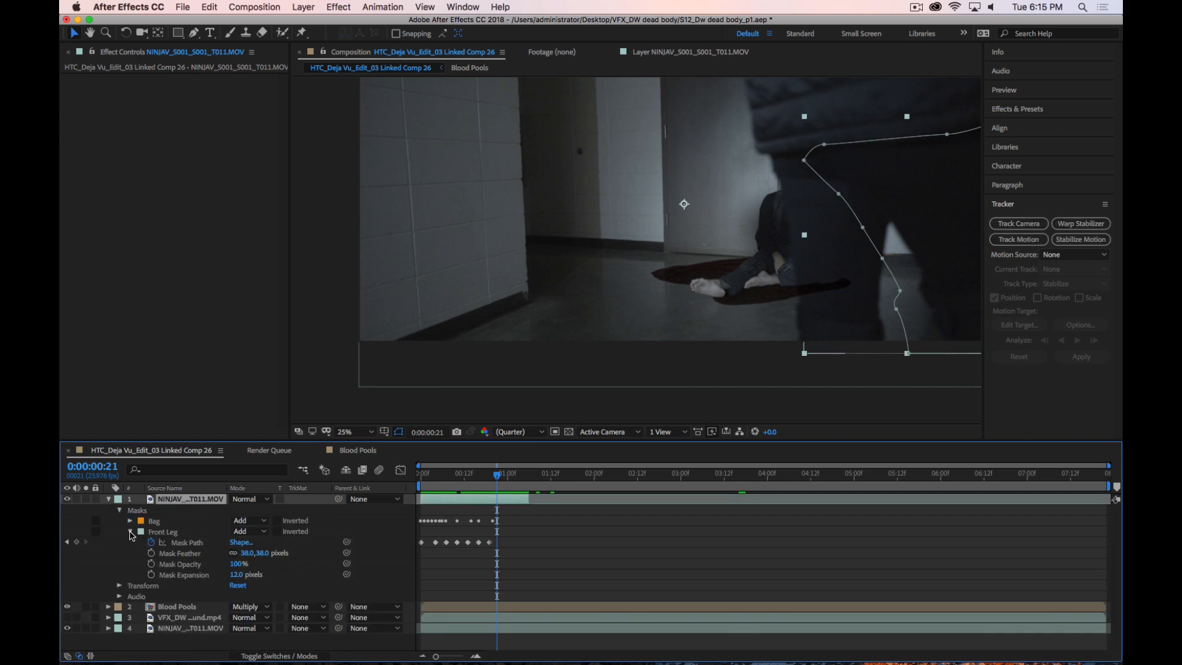
left_click(130, 532)
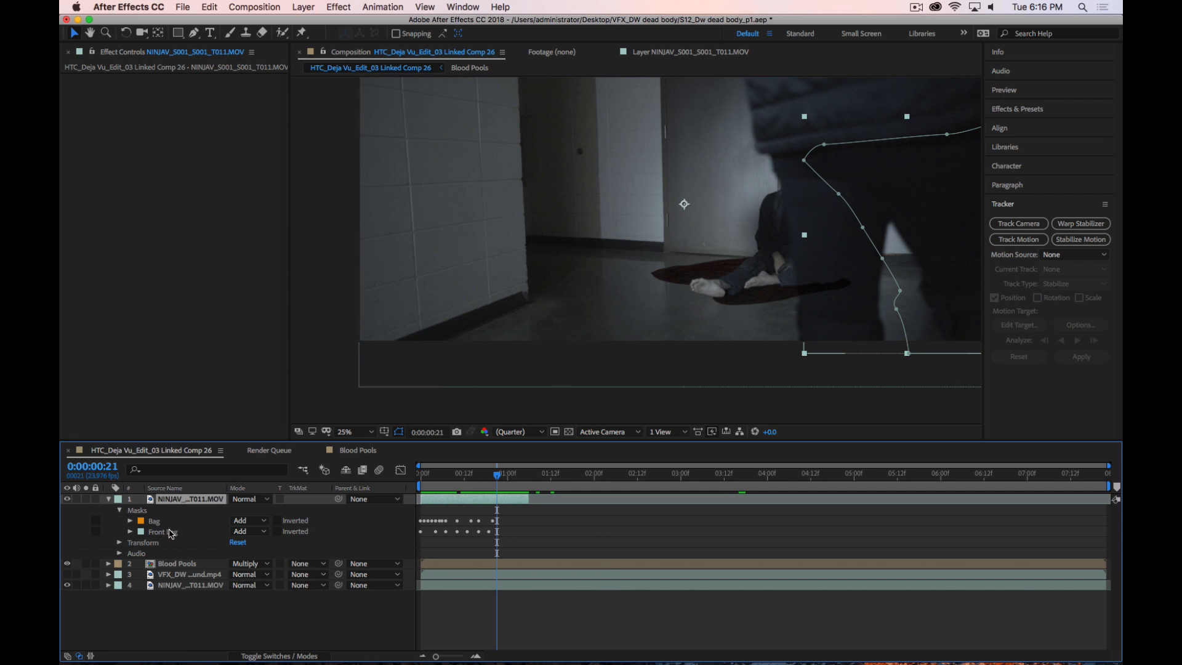
Start a new Pen mask on the top layer at 0:00:00:21, tracing the left edge of the figure's back leg down to the frame's lower edge
left_click(194, 32)
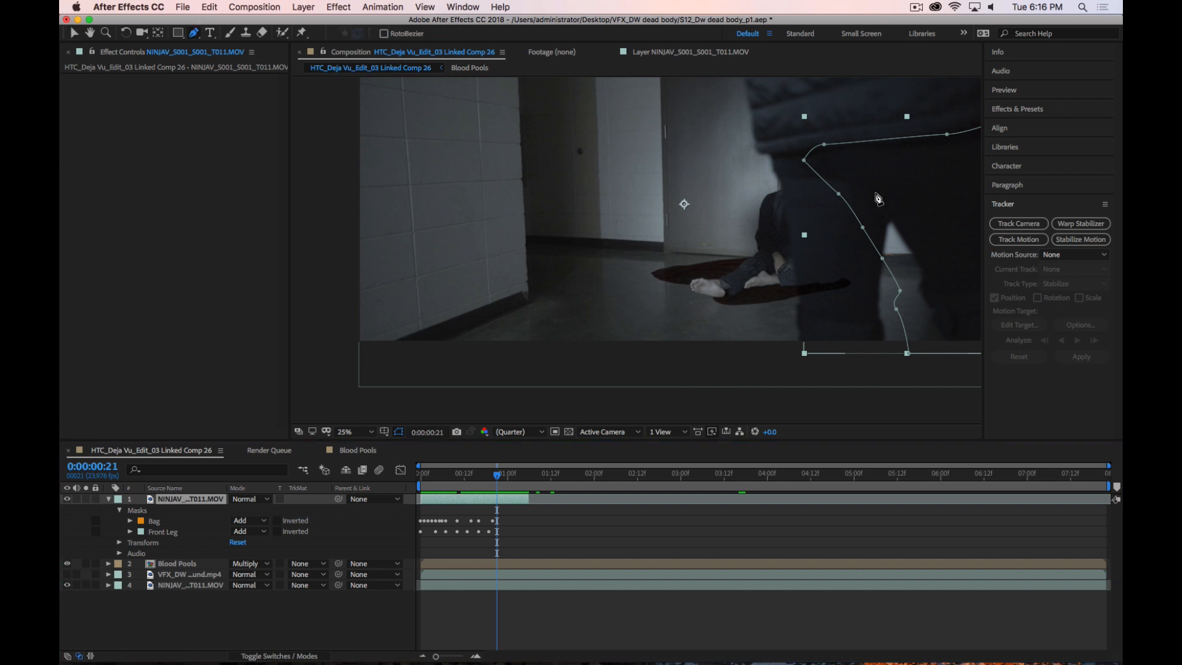
scroll(877, 197, "up", 1)
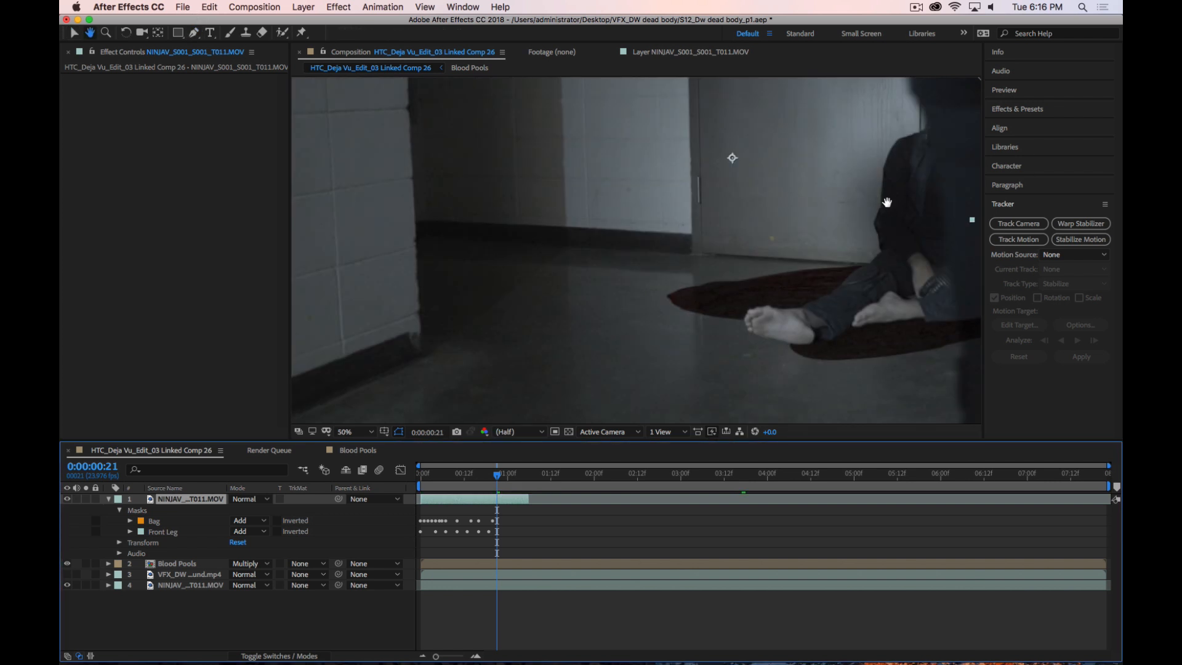
left_click_drag(966, 233, 622, 193)
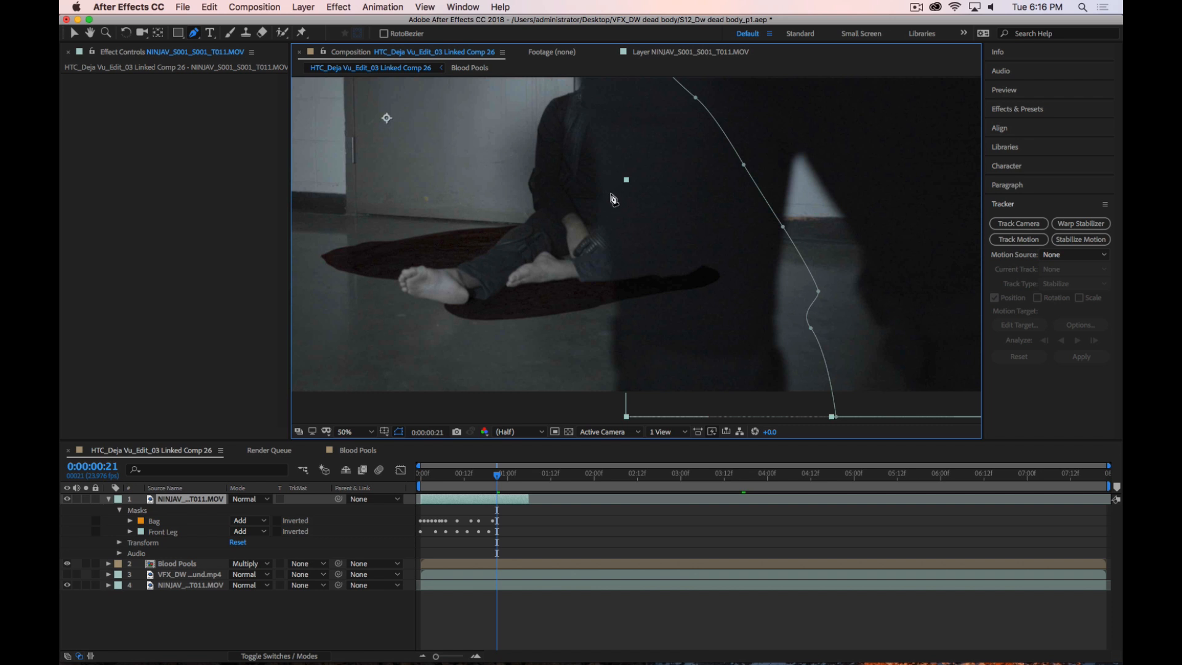
key("comma")
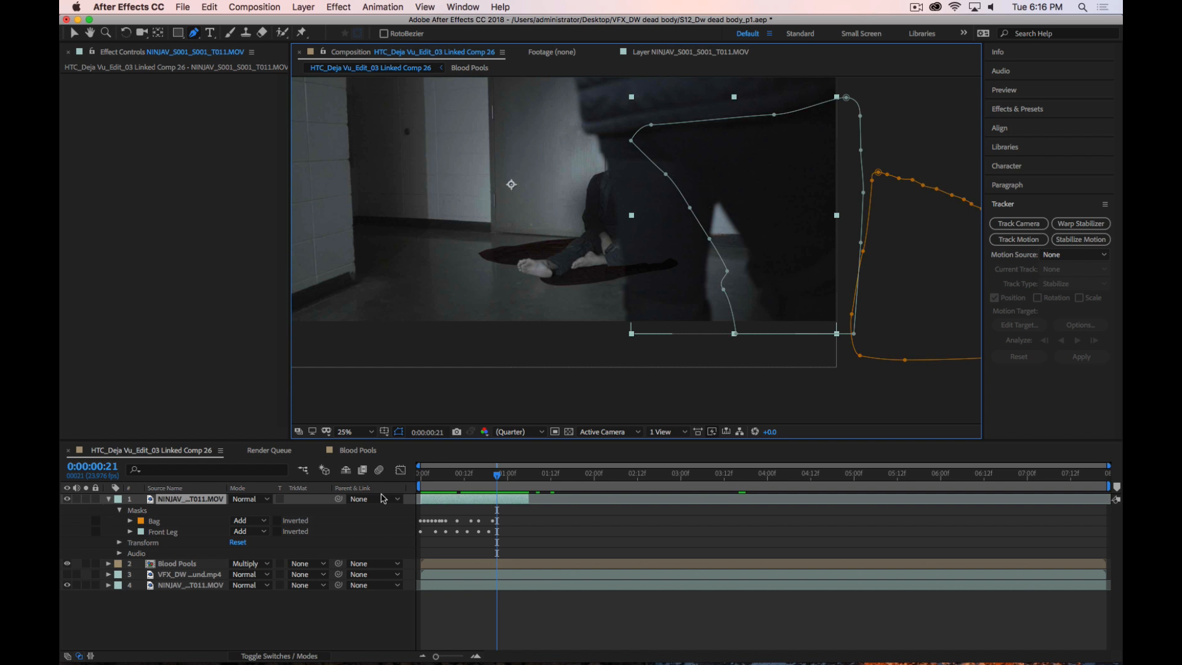
left_click(183, 511)
left_click(184, 500)
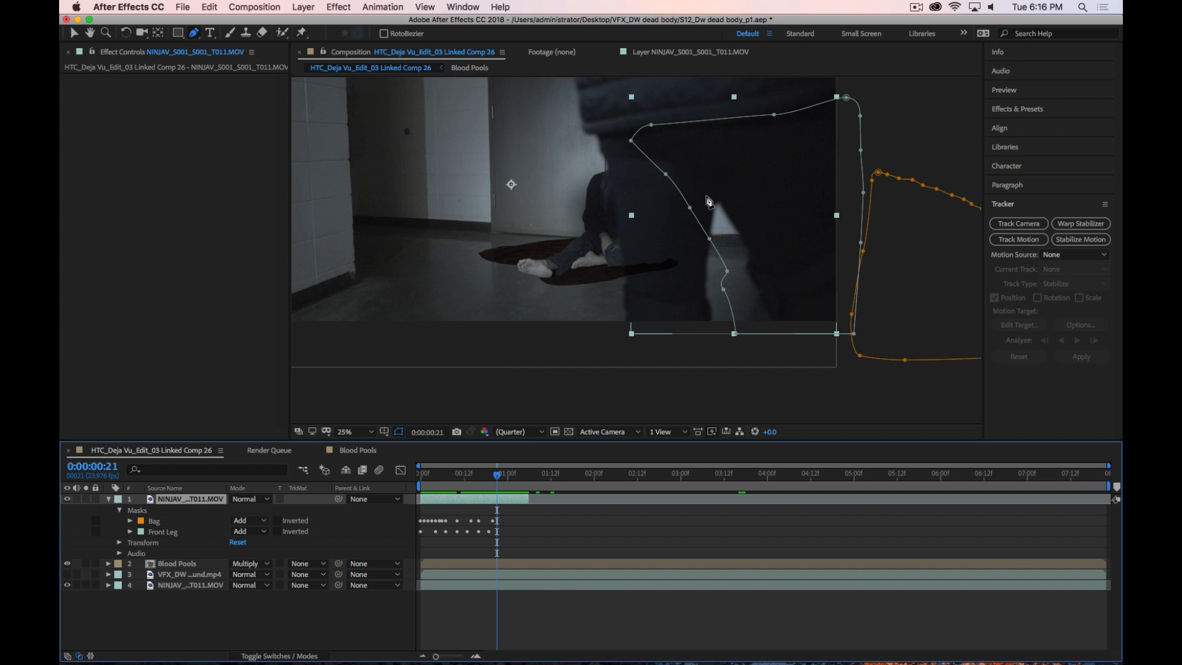
left_click(615, 200)
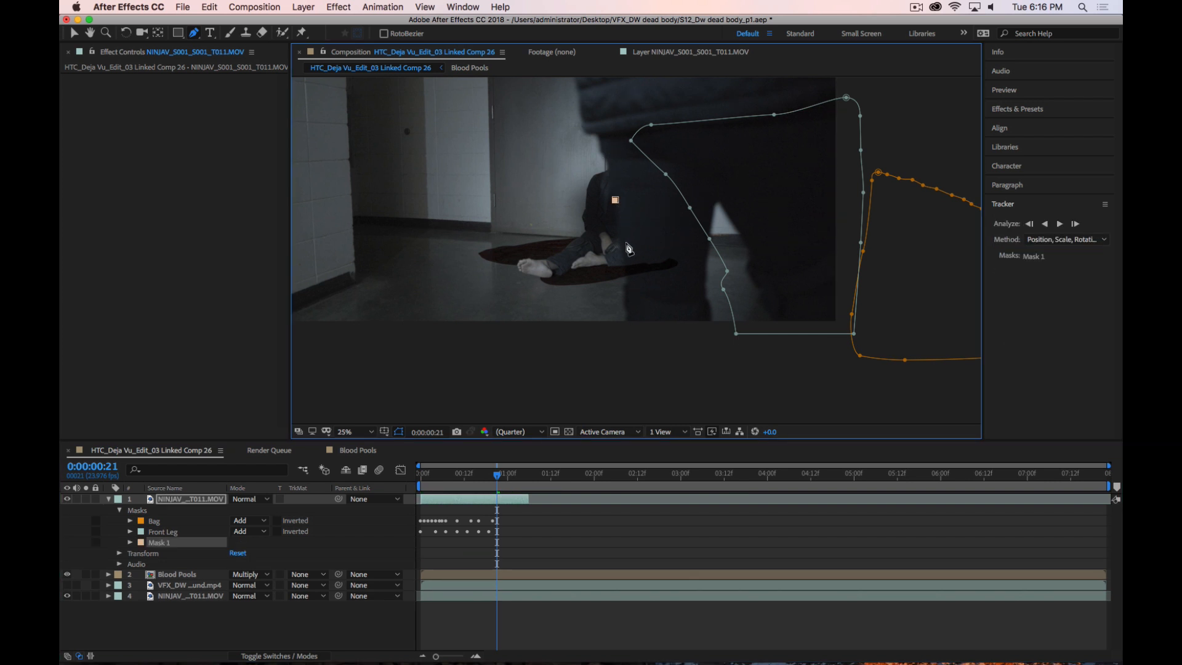
key("period")
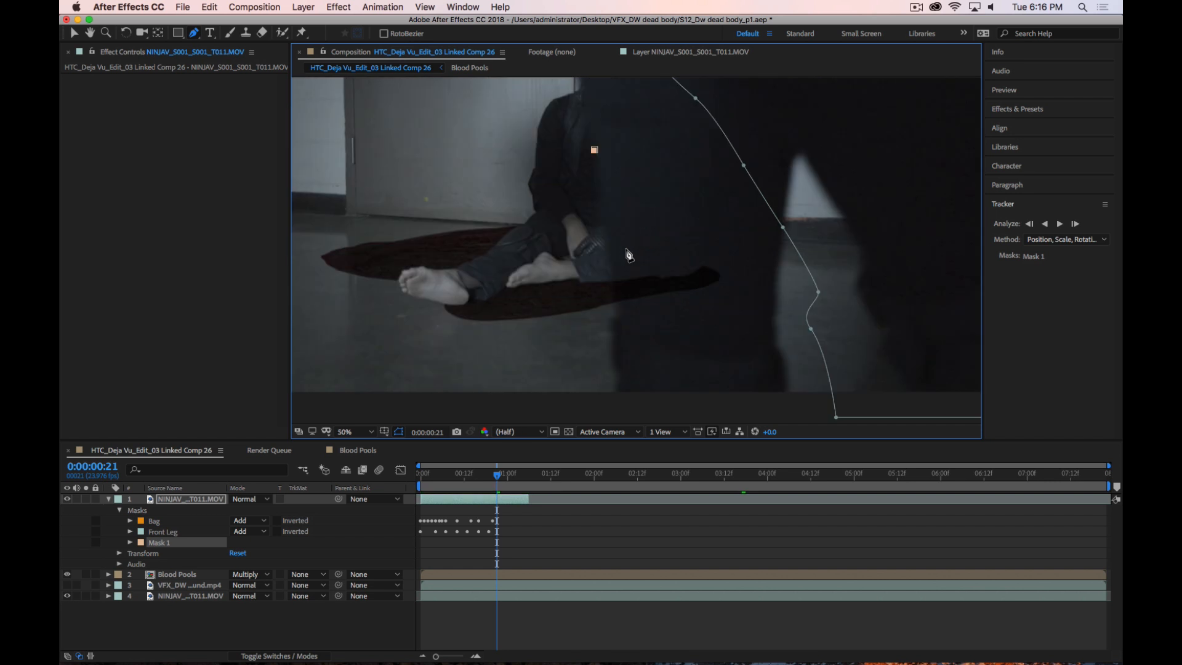
left_click_drag(603, 215, 606, 234)
left_click_drag(619, 315, 610, 323)
left_click(611, 337)
left_click_drag(614, 369, 618, 373)
left_click_drag(638, 383, 637, 280)
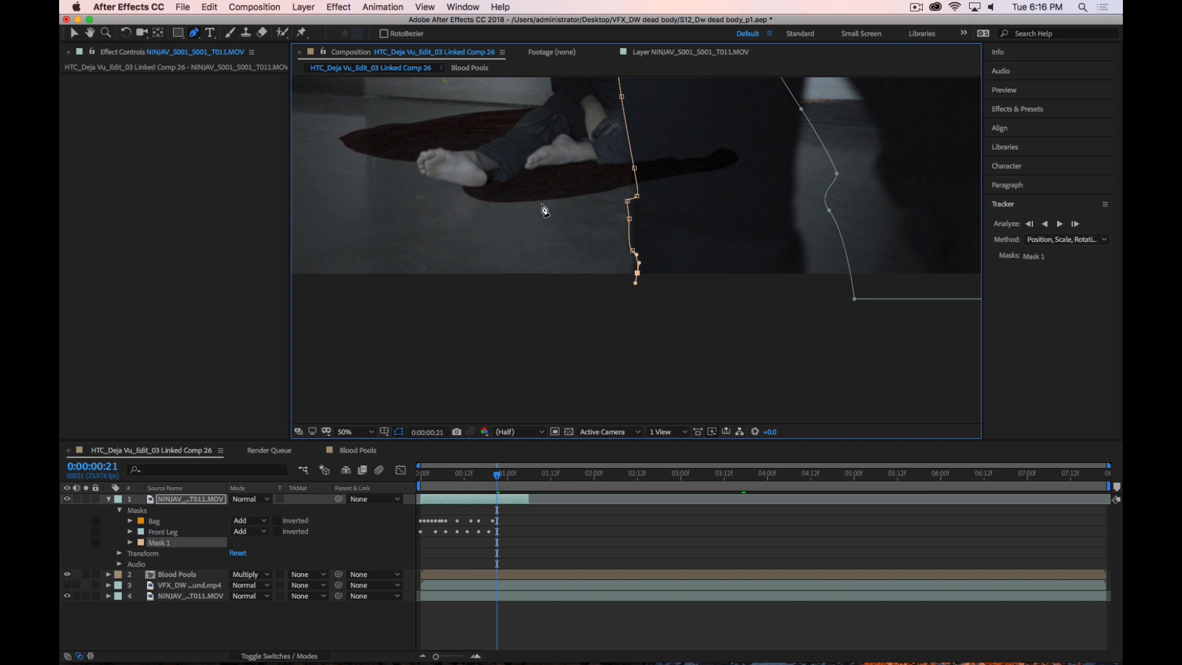
Continue the new mask below the frame's lower edge and up the lower right side of the back leg
left_click(633, 299)
left_click(806, 290)
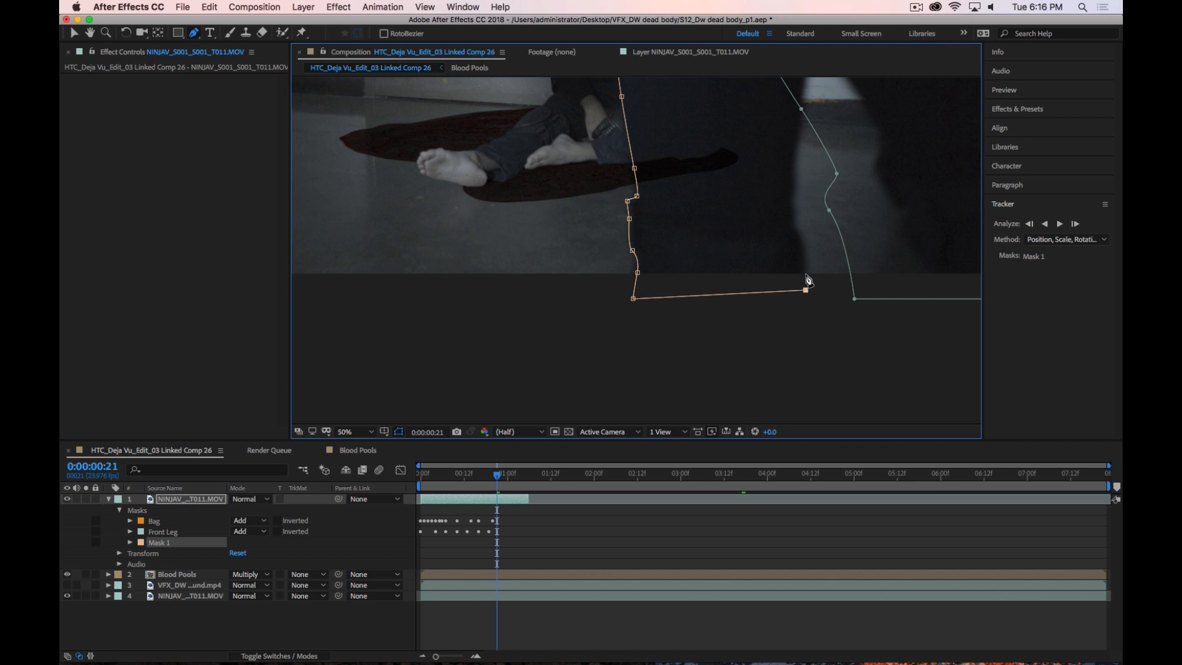
left_click(806, 262)
left_click(801, 242)
left_click(792, 210)
left_click(793, 191)
left_click(792, 173)
Trace the mask up to the gap between the legs, arc it across the upper thigh, and close it at its starting point
left_click_drag(846, 148, 779, 343)
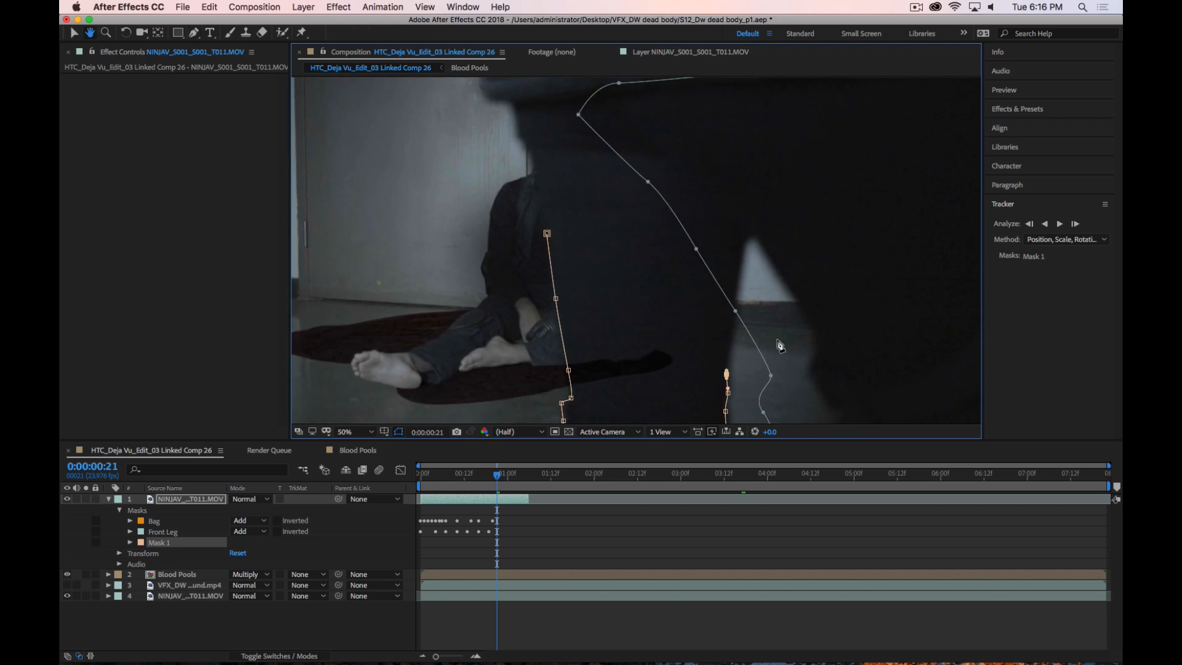
left_click(734, 329)
left_click(739, 278)
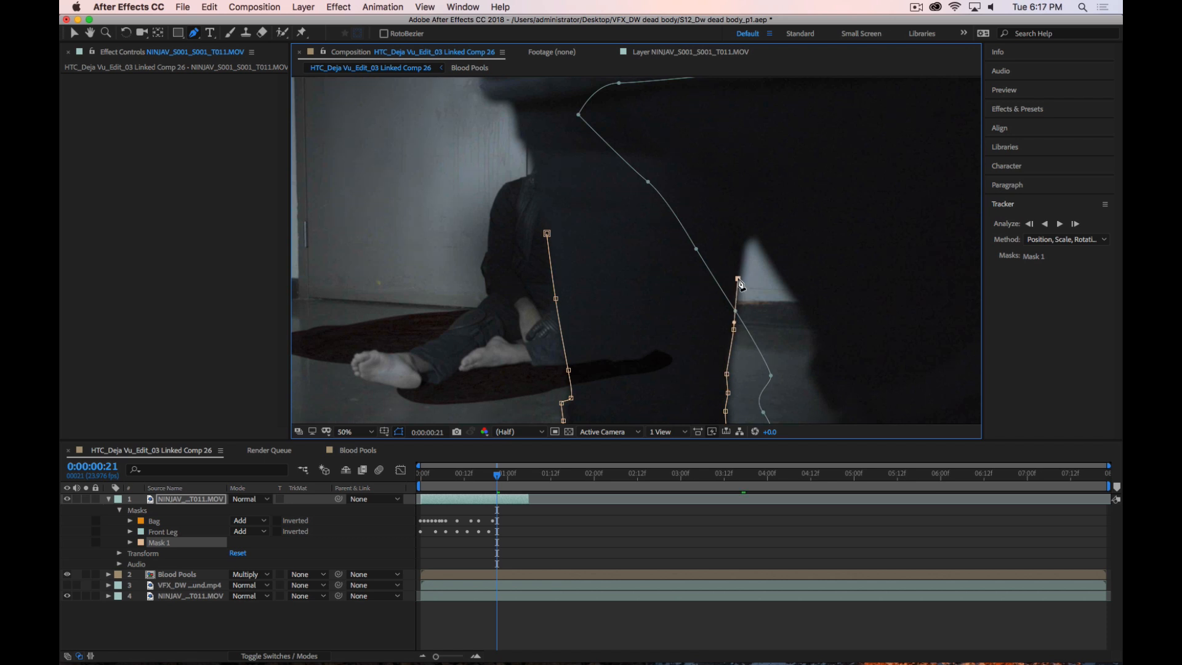
left_click(743, 245)
left_click(750, 221)
left_click(734, 188)
left_click(676, 150)
left_click(528, 144)
left_click(547, 233)
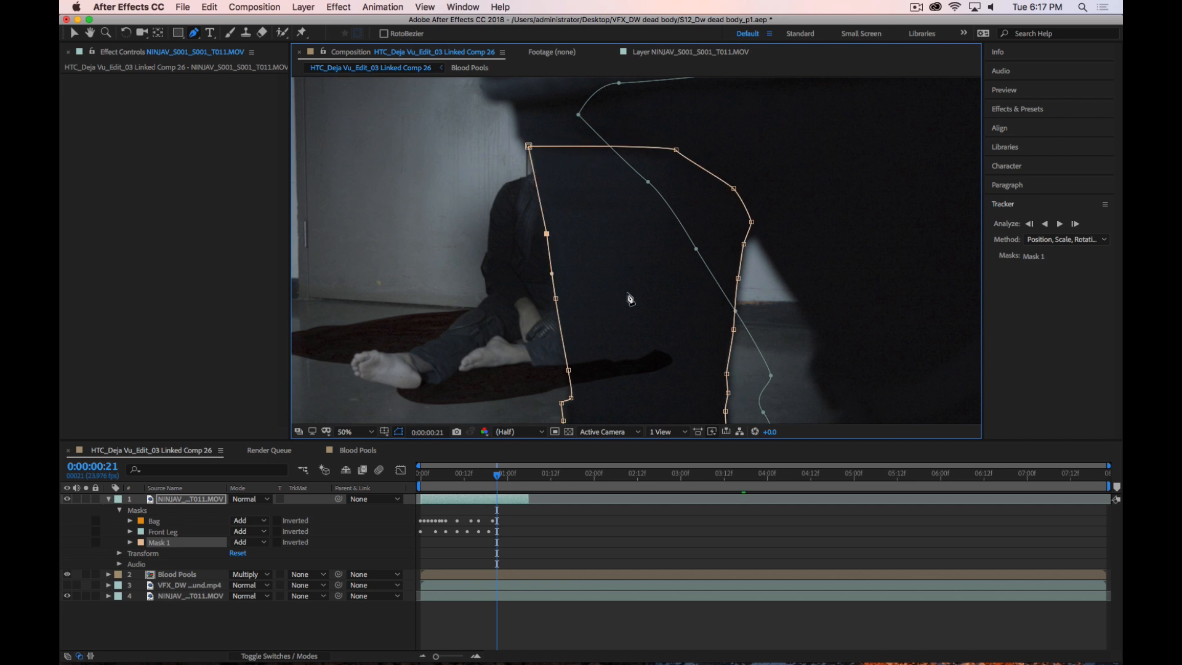
Set the new mask's feather to 38 pixels and its expansion to 12 pixels
left_click_drag(657, 286, 683, 132)
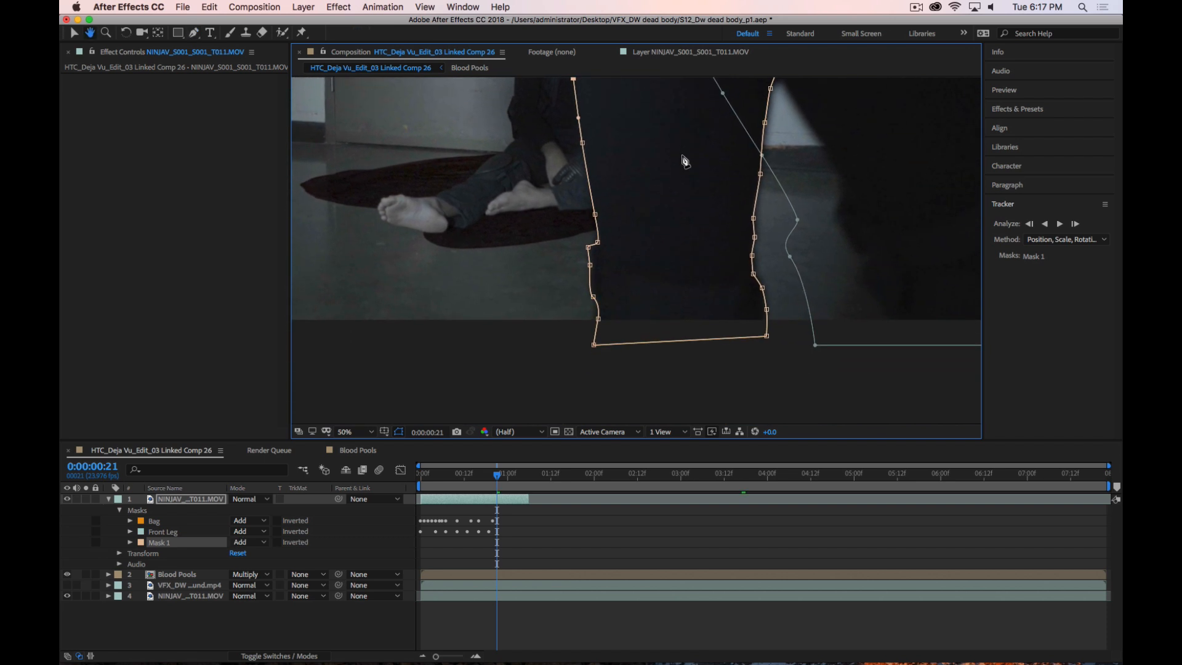
left_click(130, 542)
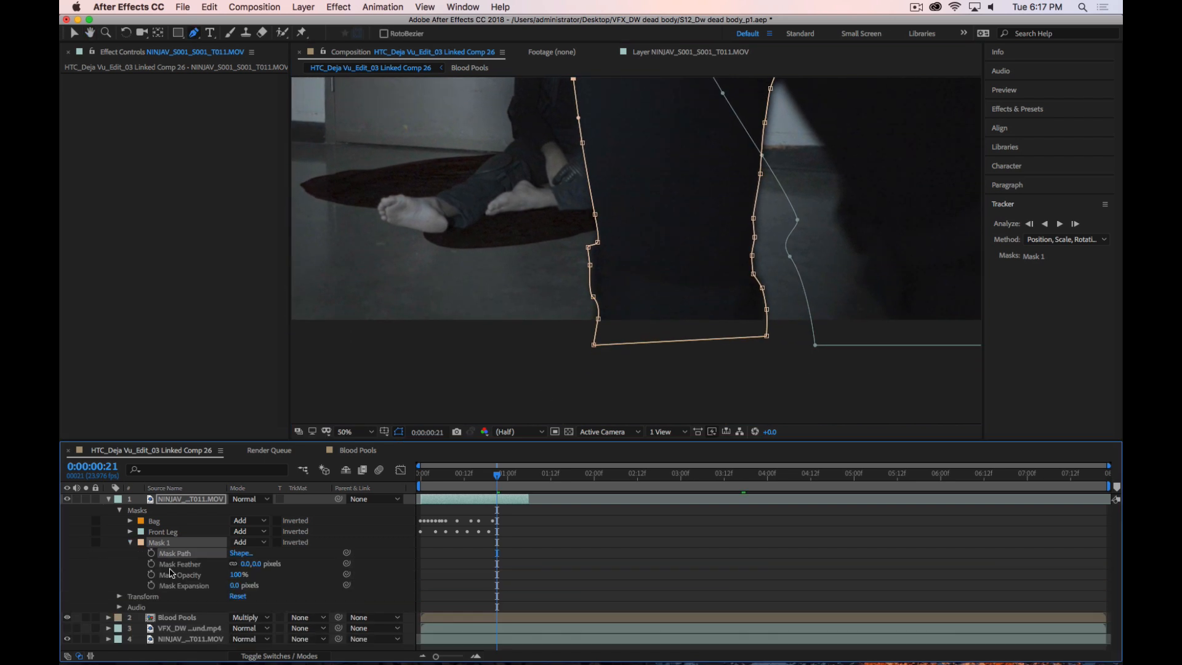
left_click(258, 565)
type("38")
key("Return")
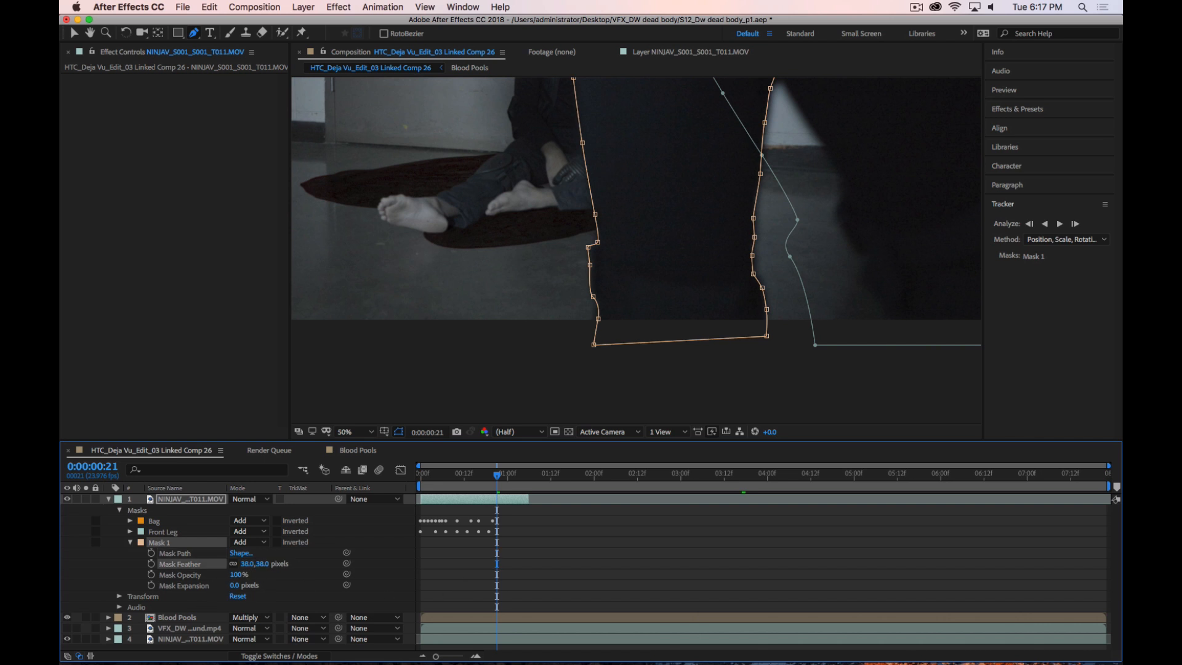
left_click(237, 586)
type("12")
key("Return")
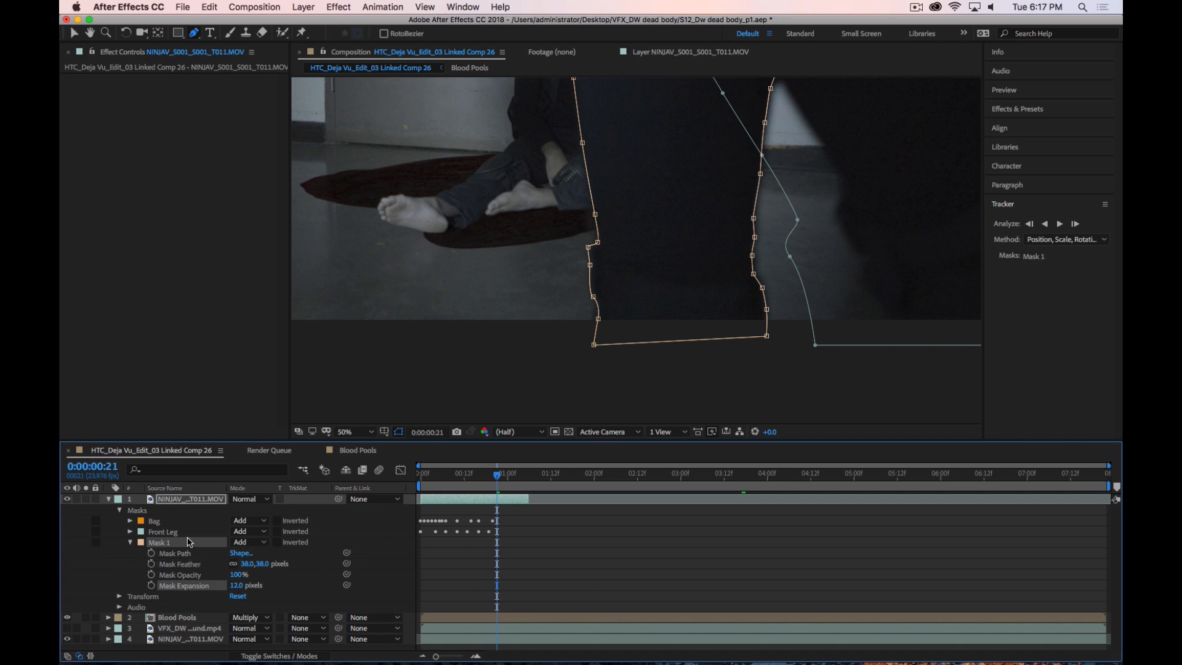
Rename the new mask as Back Leg and start keyframing its Mask Path at 0:00:00:21
left_click(212, 538)
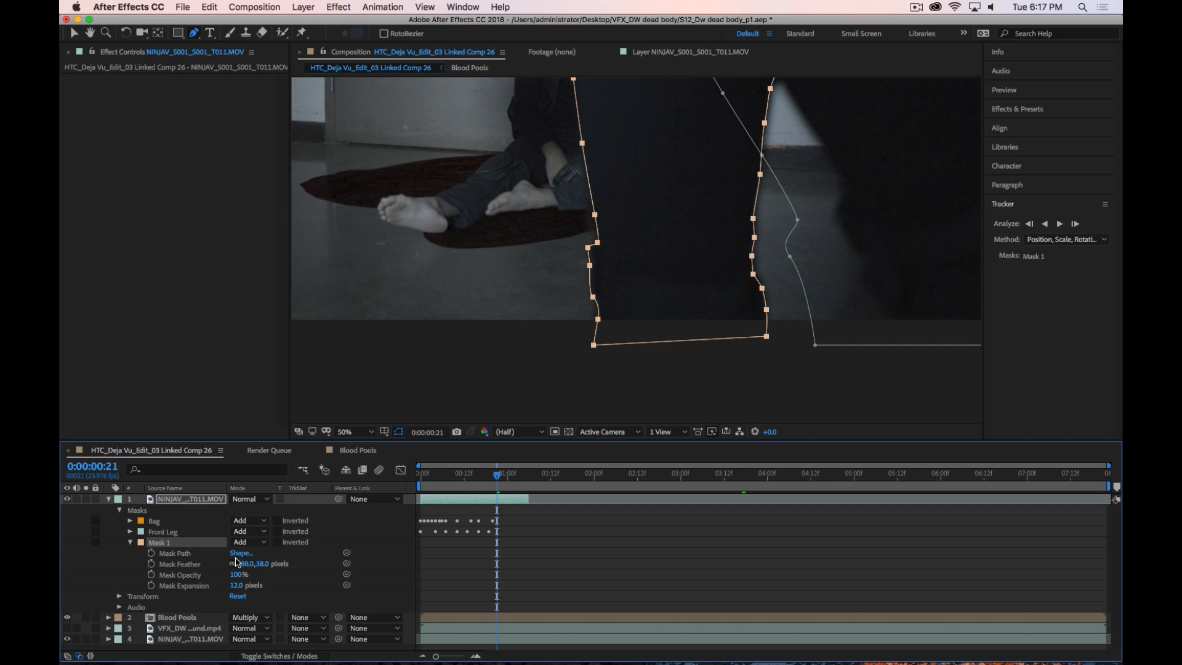
key("Return")
type("Bac")
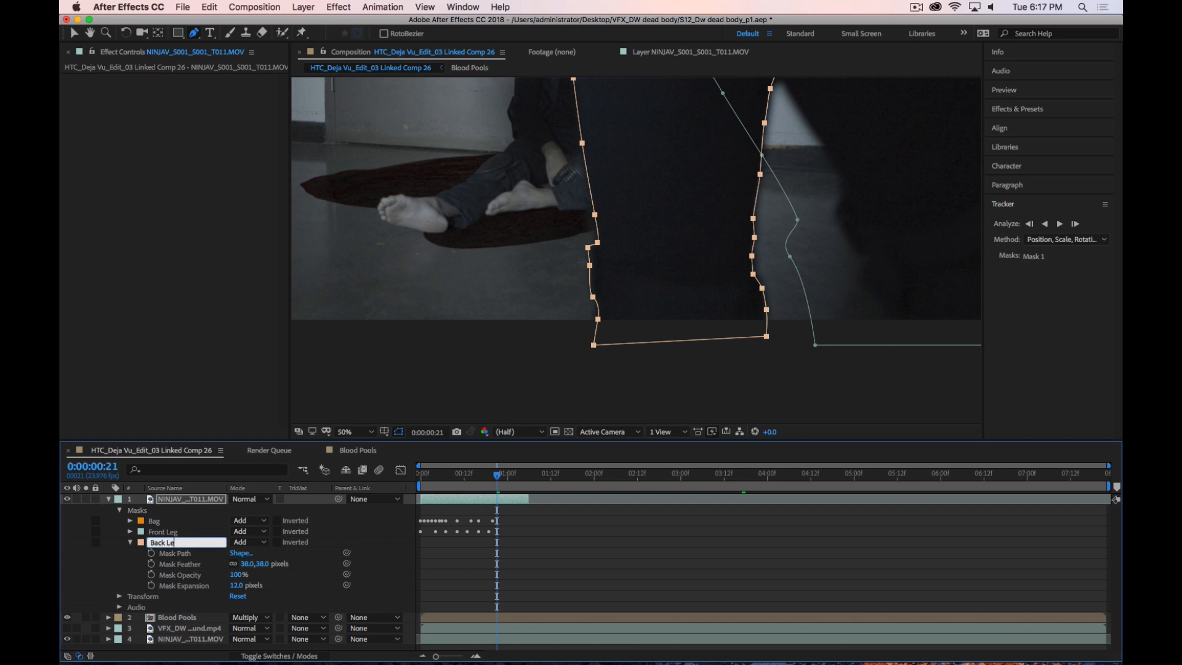
key("Return")
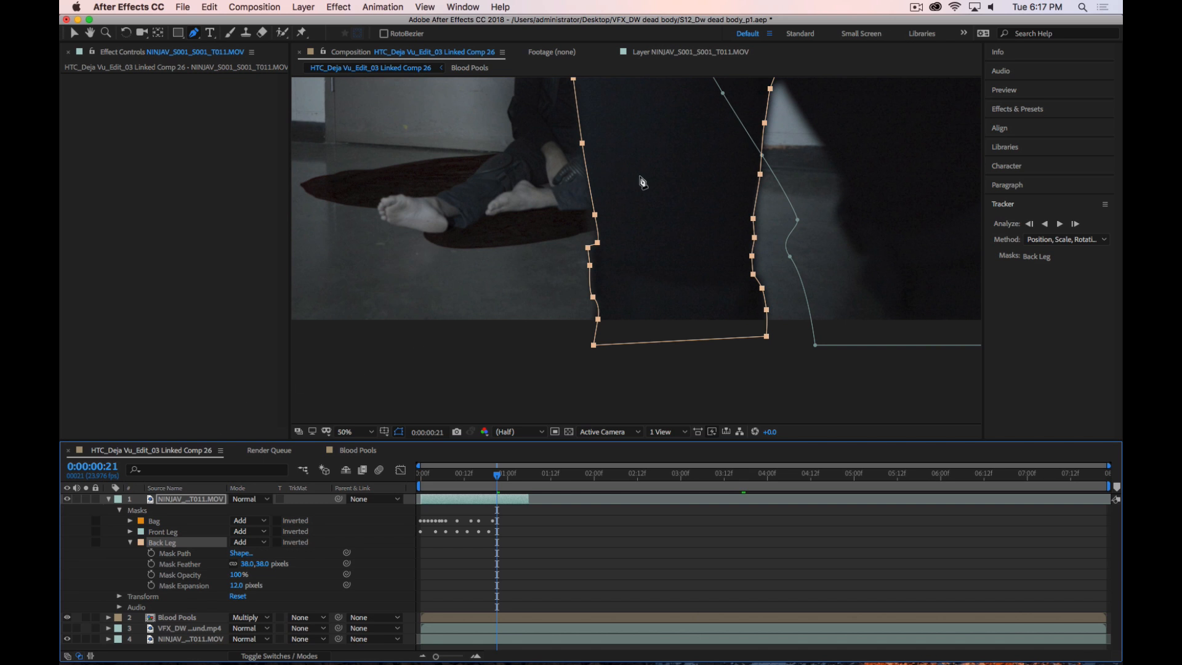
left_click_drag(643, 182, 664, 221)
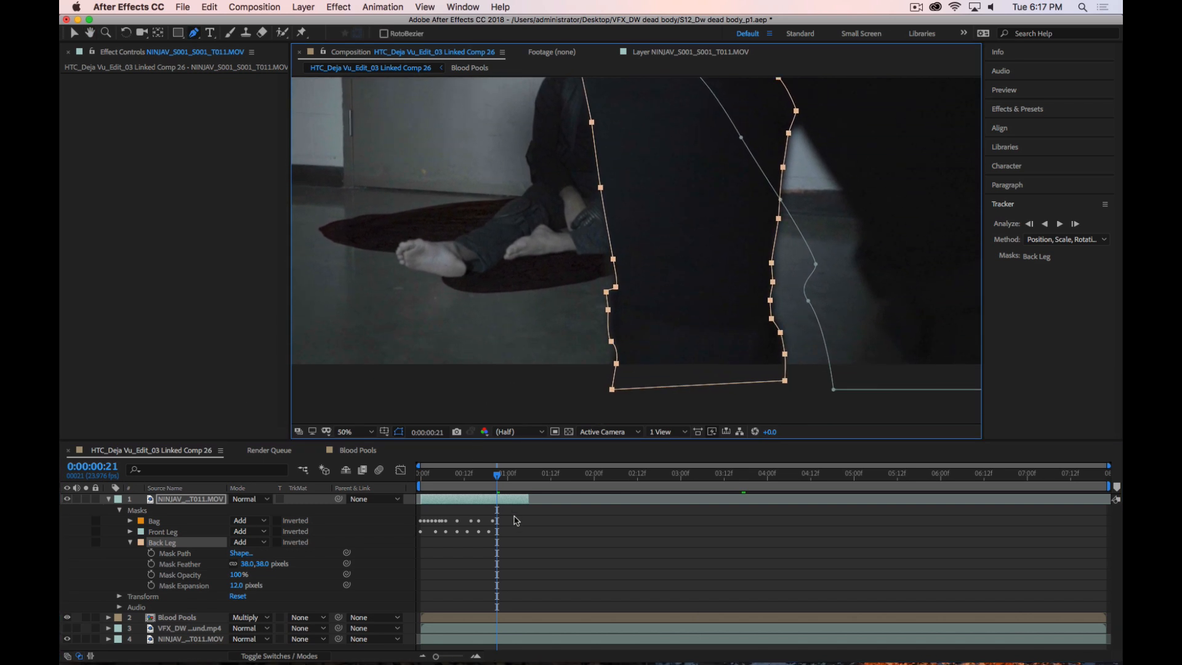
left_click(152, 553)
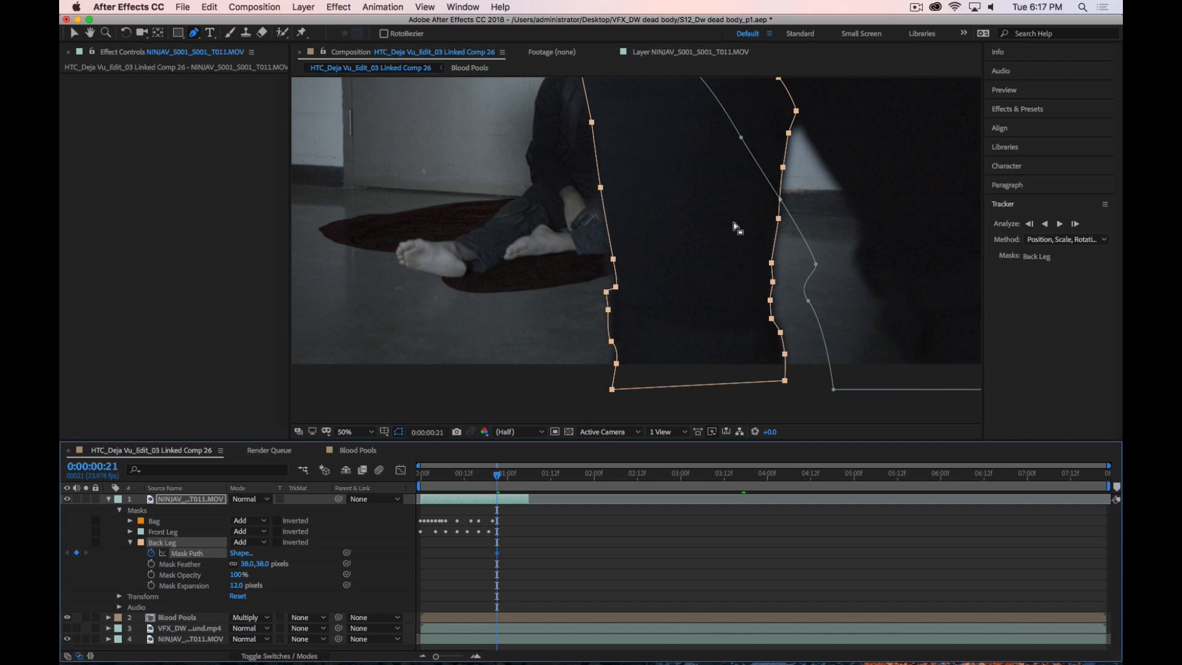
Shift the whole Back Leg mask left at frame 0:00:00:17 to line up with the figure's leg
key("Page_Up")
key("Page_Up")
key("Page_Up")
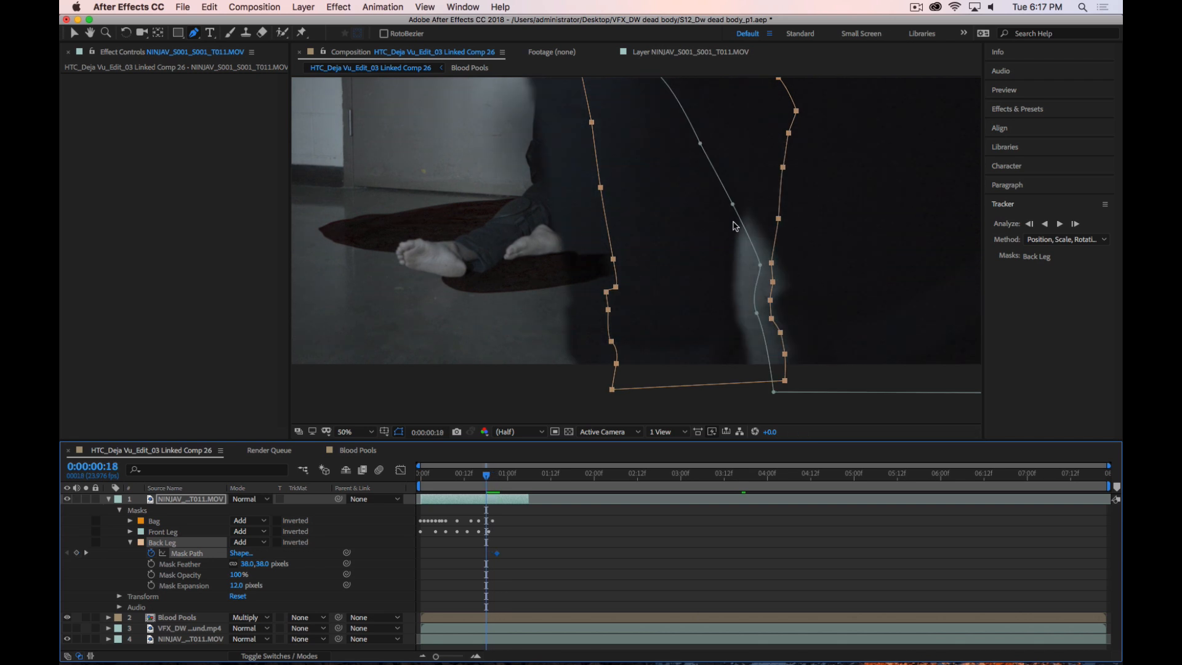
key("Page_Up")
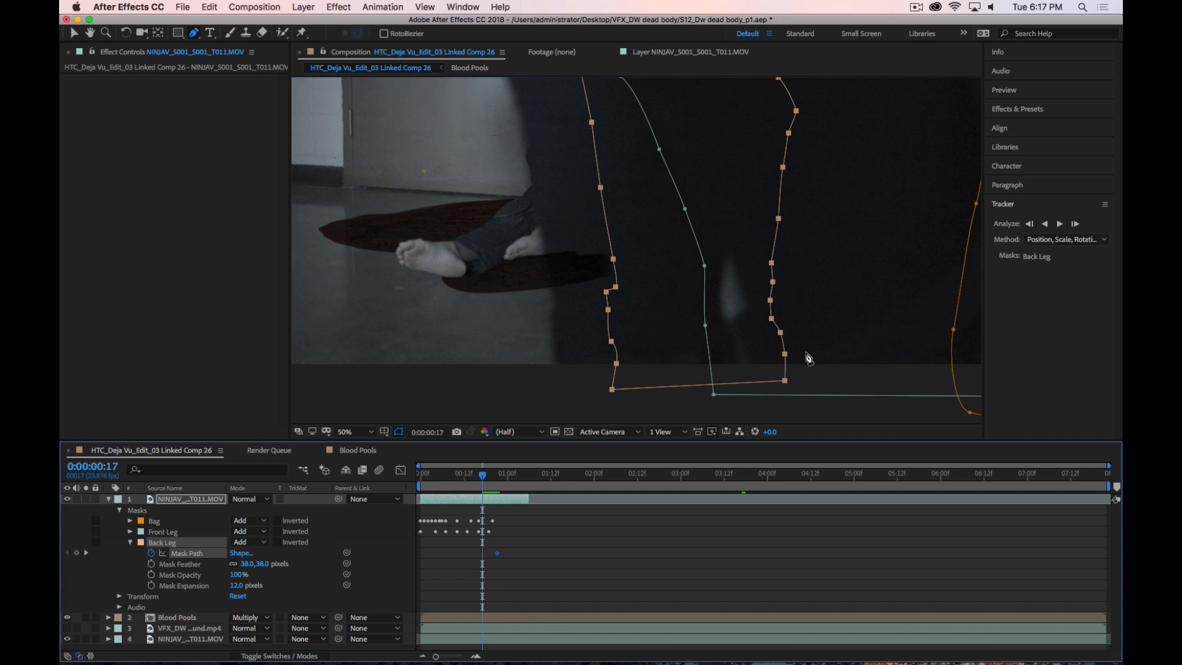
left_click_drag(786, 386, 721, 374)
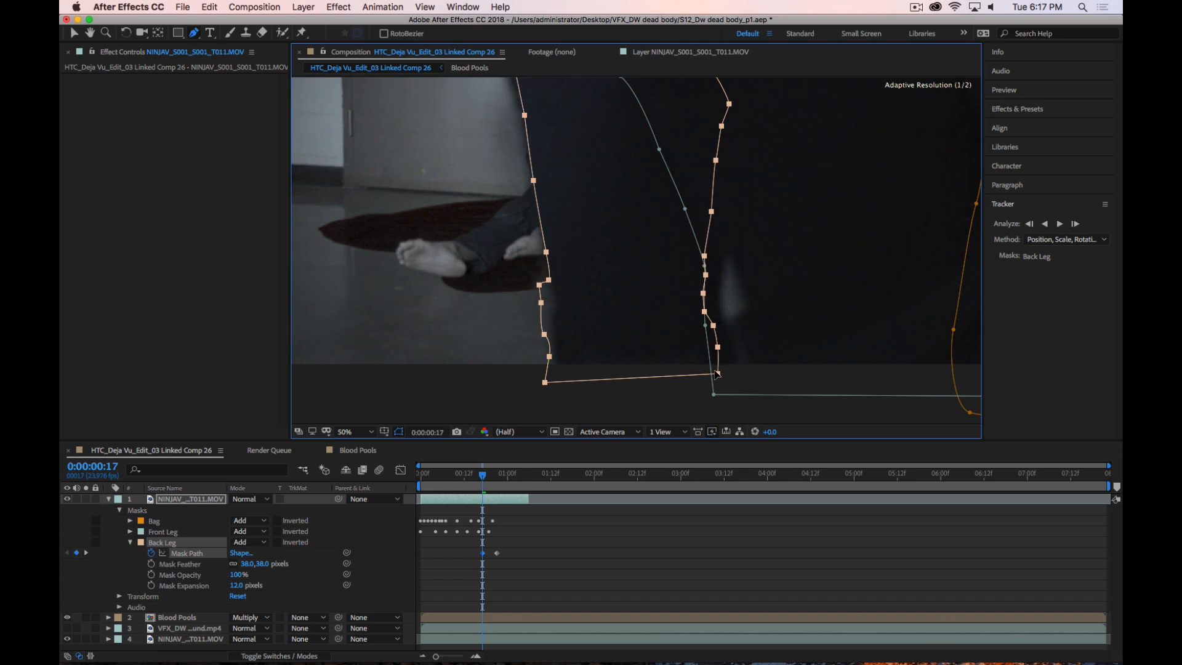
Reshape the lower left edge of the Back Leg mask at 0:00:00:17 to follow the trouser leg's contour down to the bottom corner
scroll(717, 373, "up", 5)
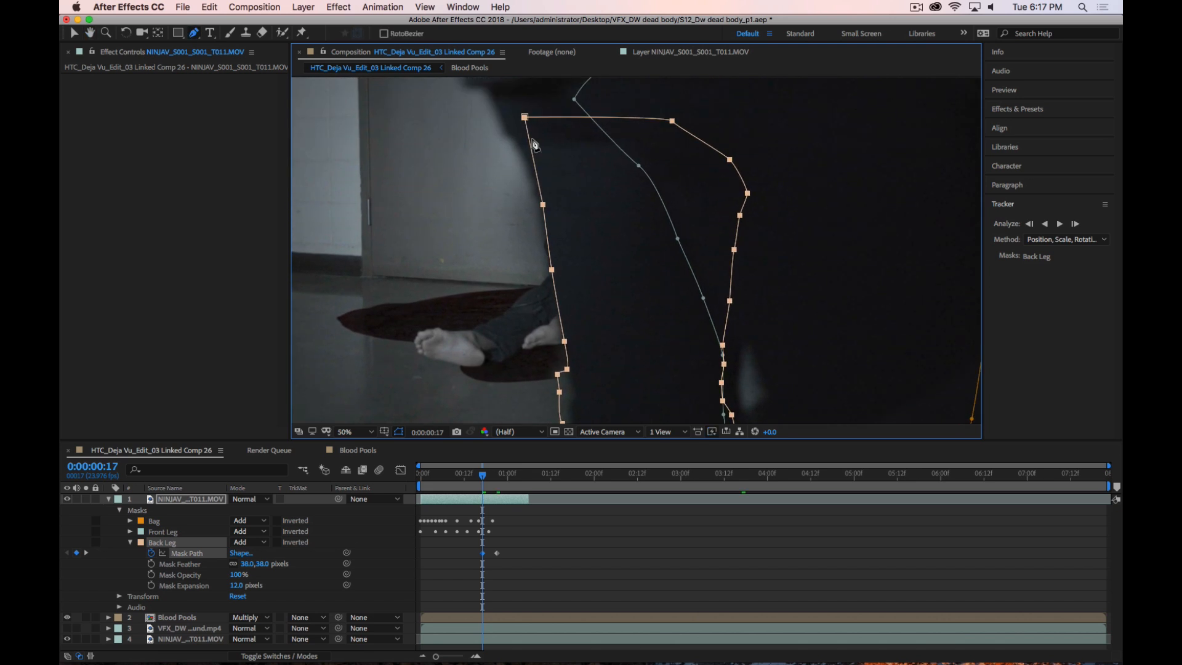
left_click(543, 205)
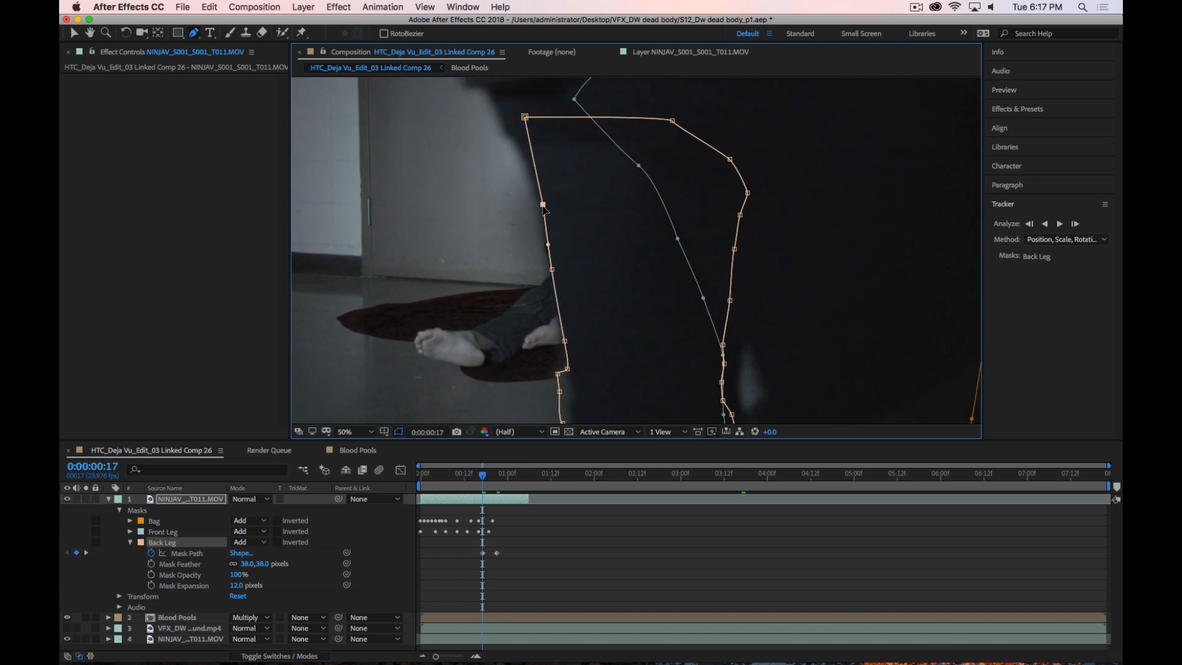
left_click_drag(626, 317, 623, 167)
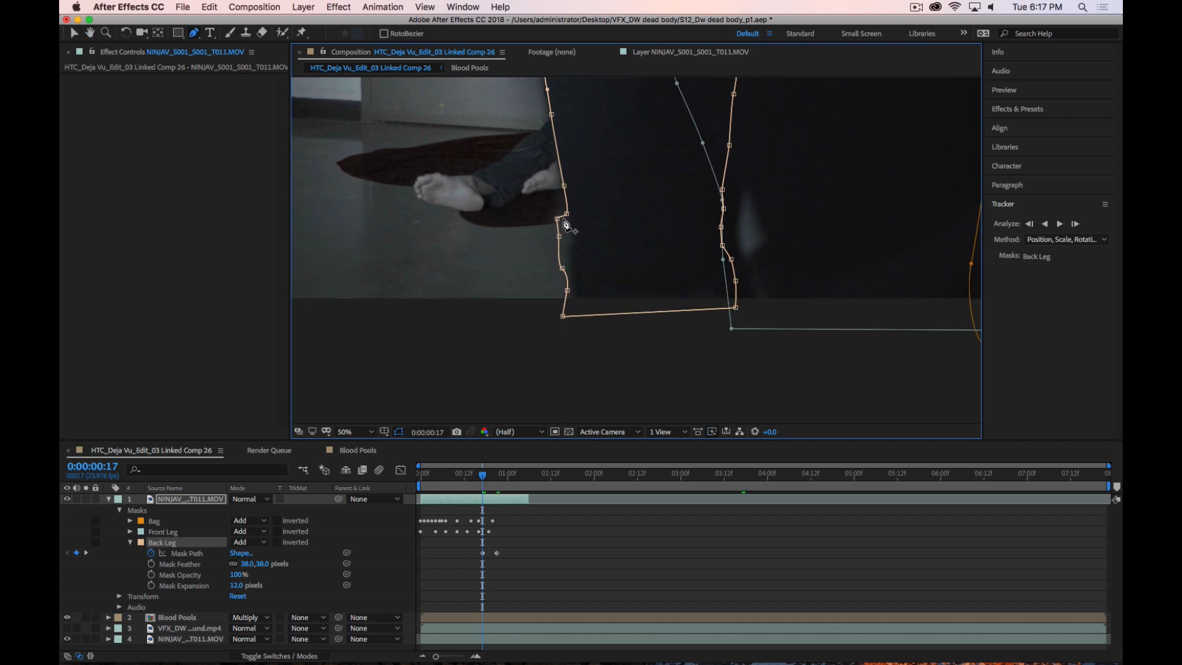
left_click_drag(558, 218, 566, 252)
left_click_drag(568, 262, 571, 295)
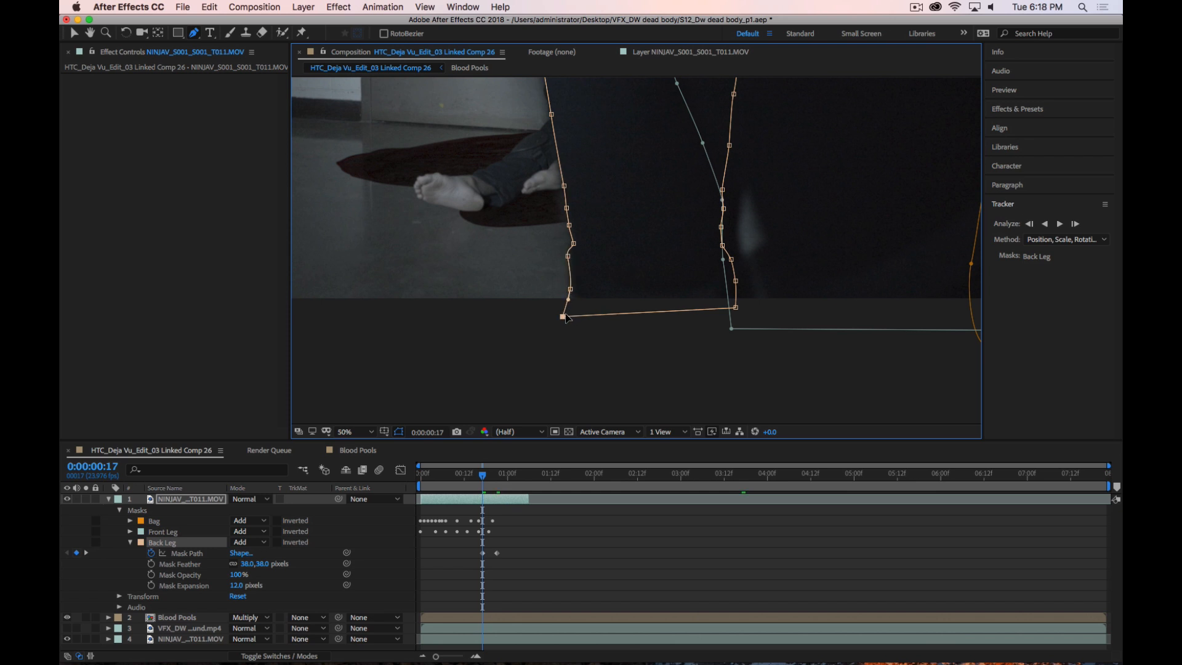
left_click_drag(763, 259, 770, 286)
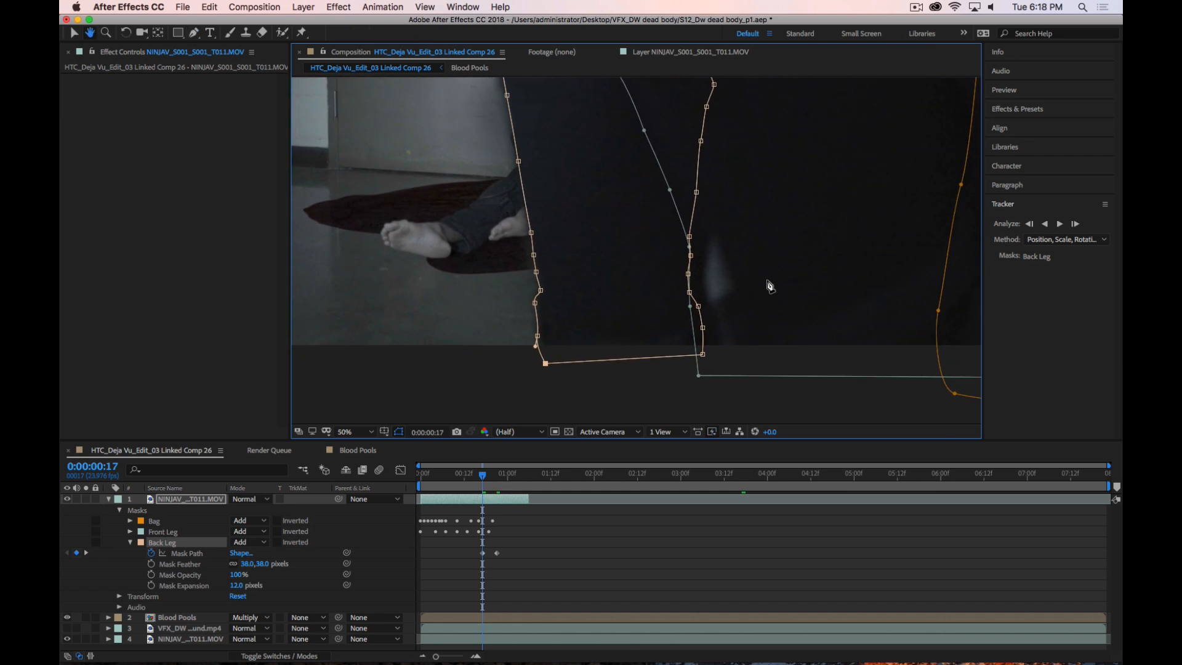
left_click_drag(764, 206, 738, 109)
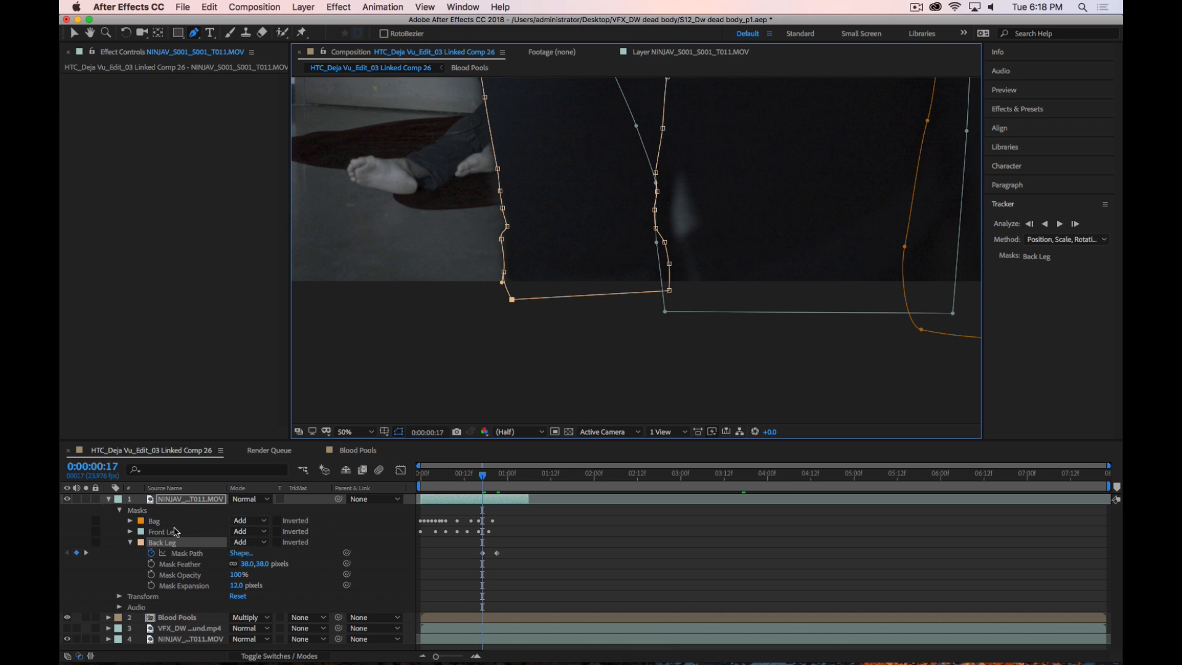
left_click(95, 521)
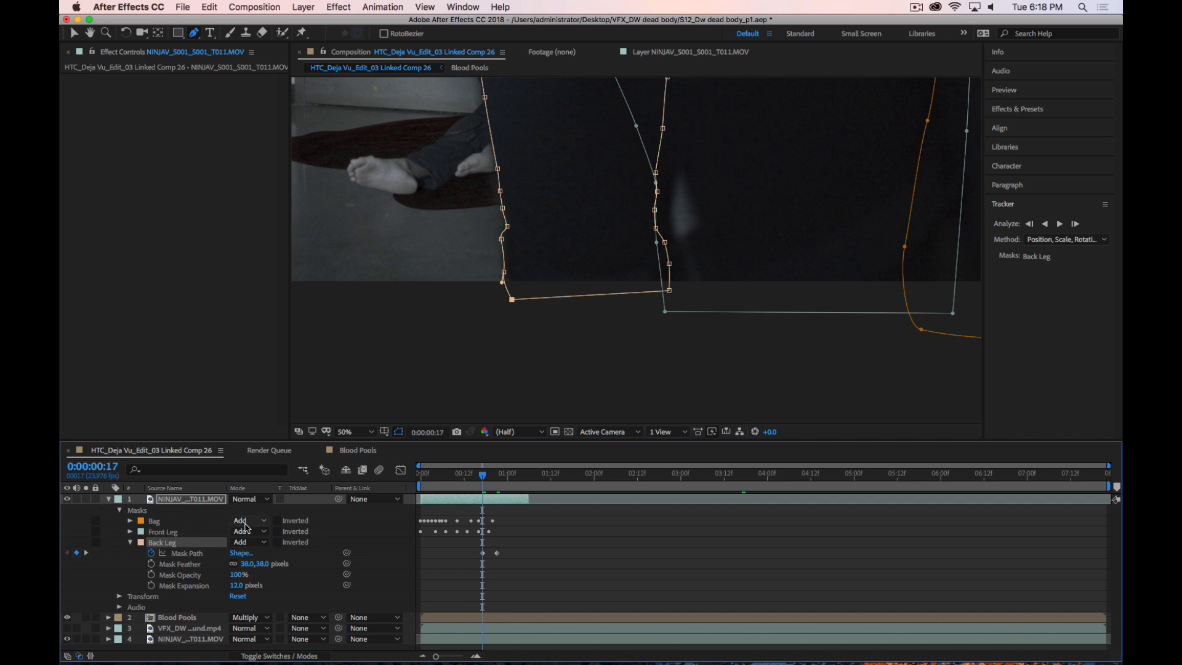
left_click(702, 218)
scroll(644, 281, "down", 2)
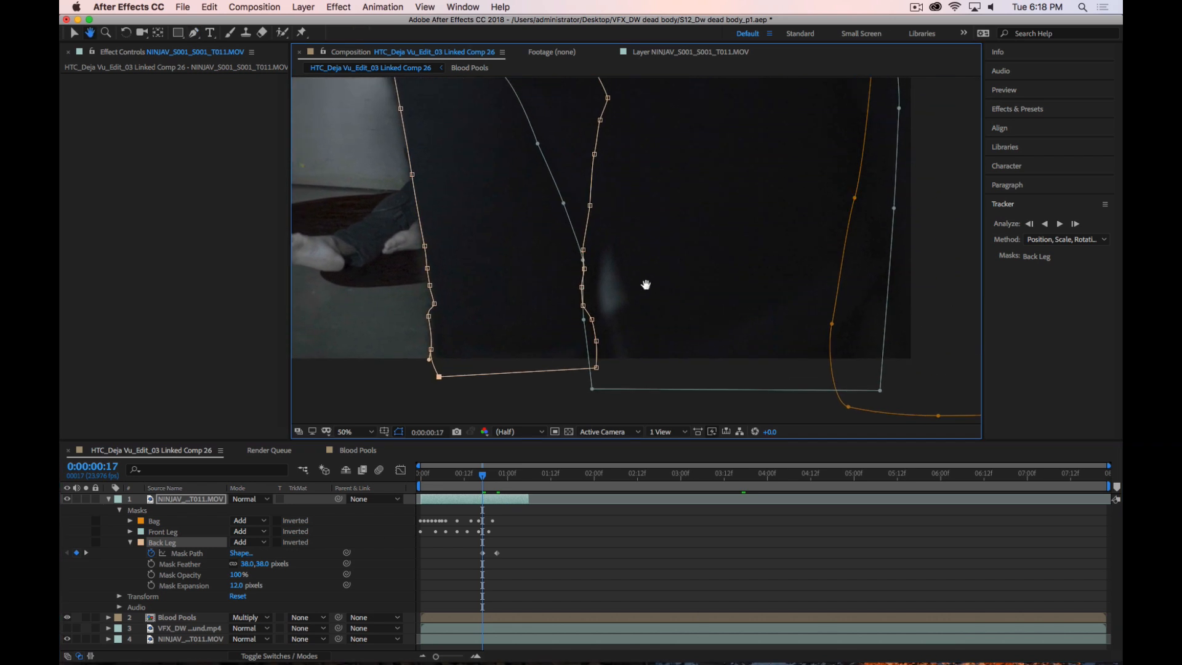
Pull the lower right edge points of the Back Leg mask outward at 0:00:00:17, down to the bottom corner
scroll(662, 252, "up", 4)
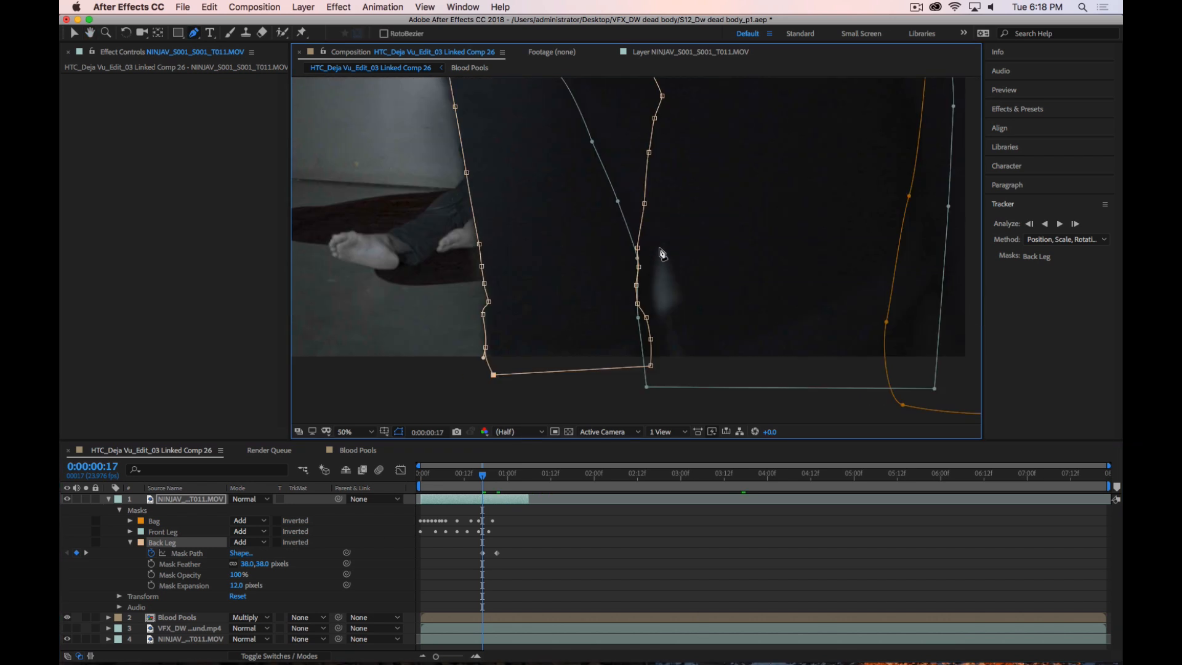
key("g")
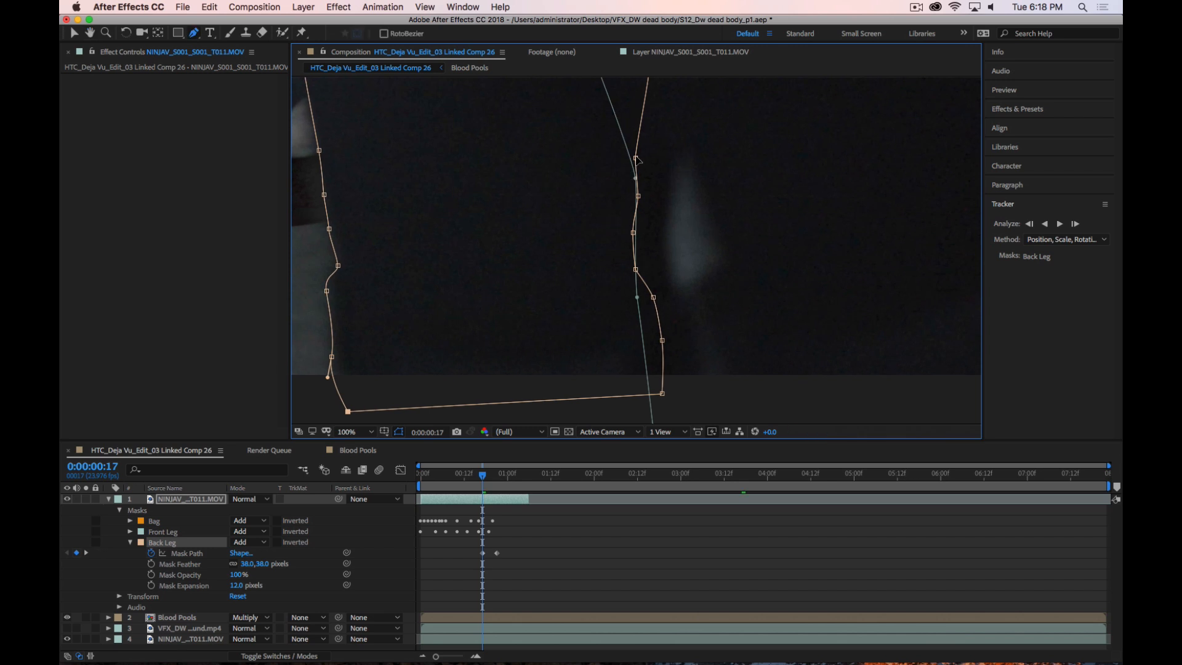
left_click_drag(636, 158, 670, 198)
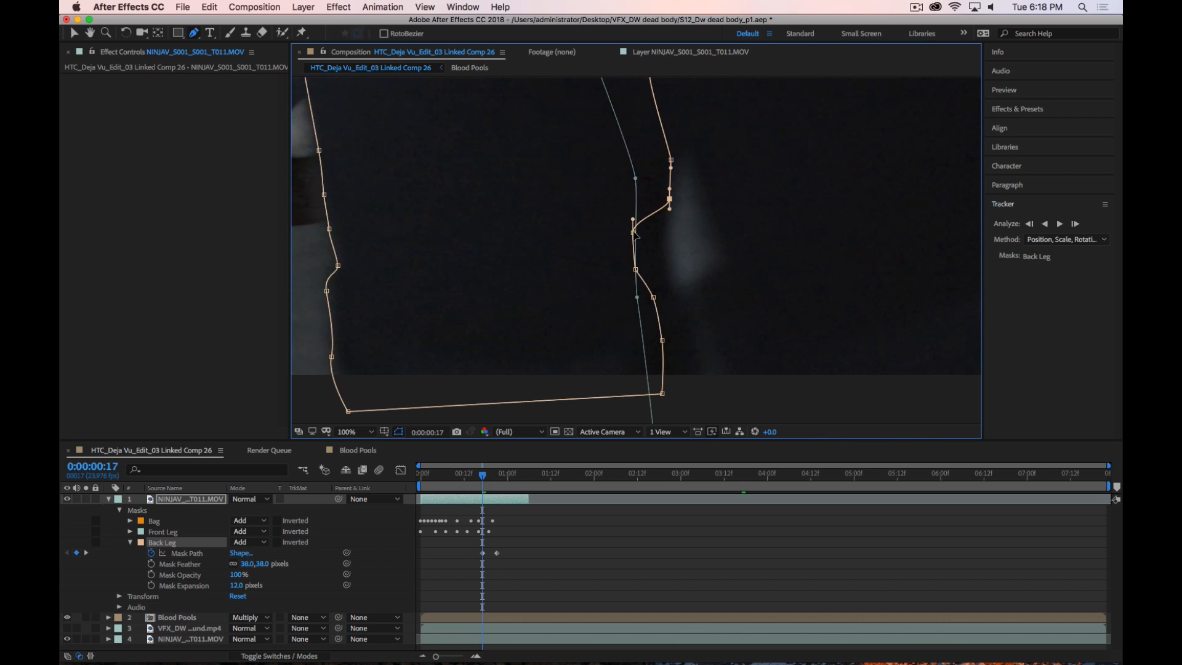
left_click_drag(634, 233, 706, 383)
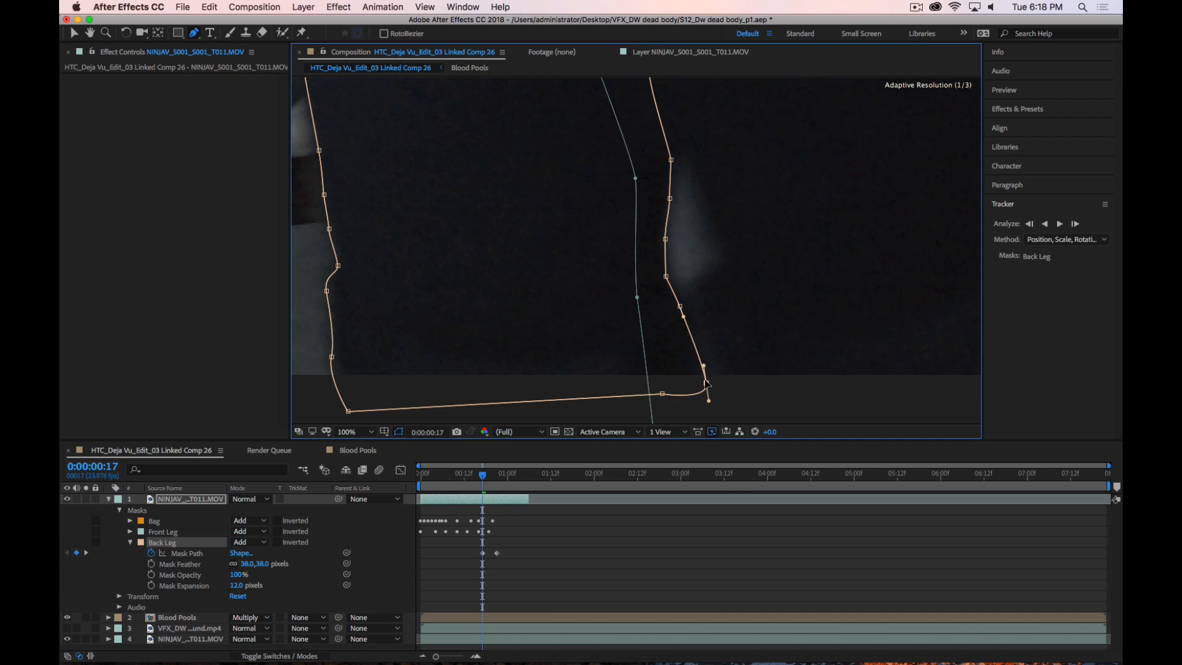
left_click_drag(708, 151, 739, 230)
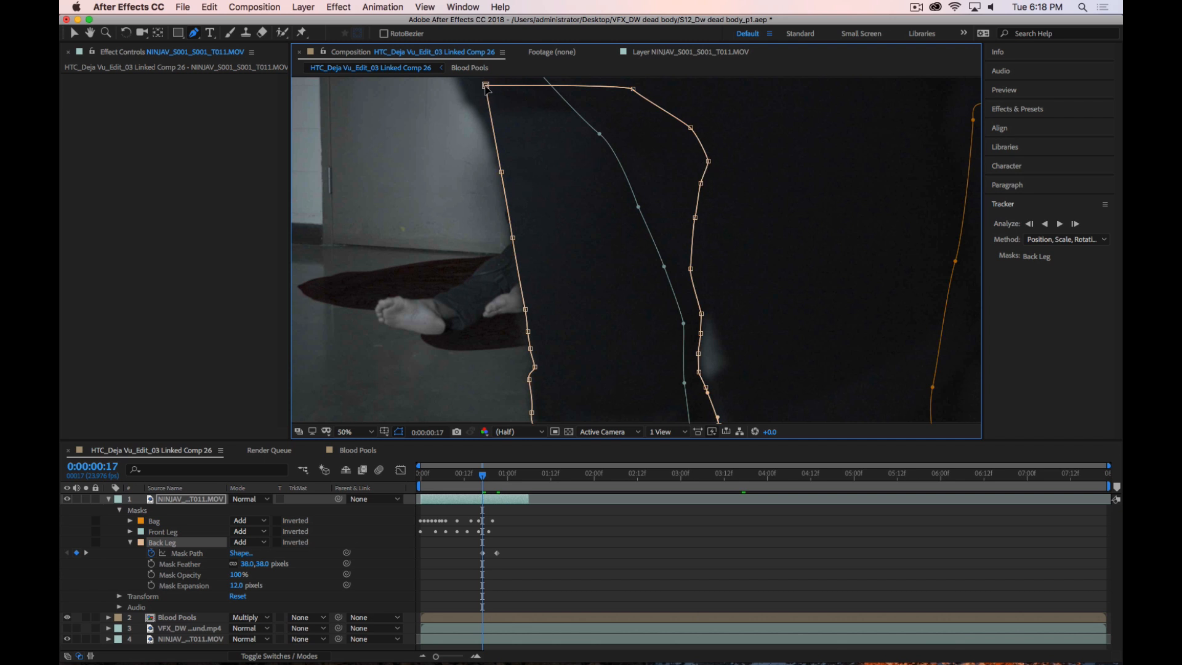
Refine the Back Leg mask's upper left corner and the middle of its right edge at 0:00:00:17
left_click_drag(486, 86, 477, 82)
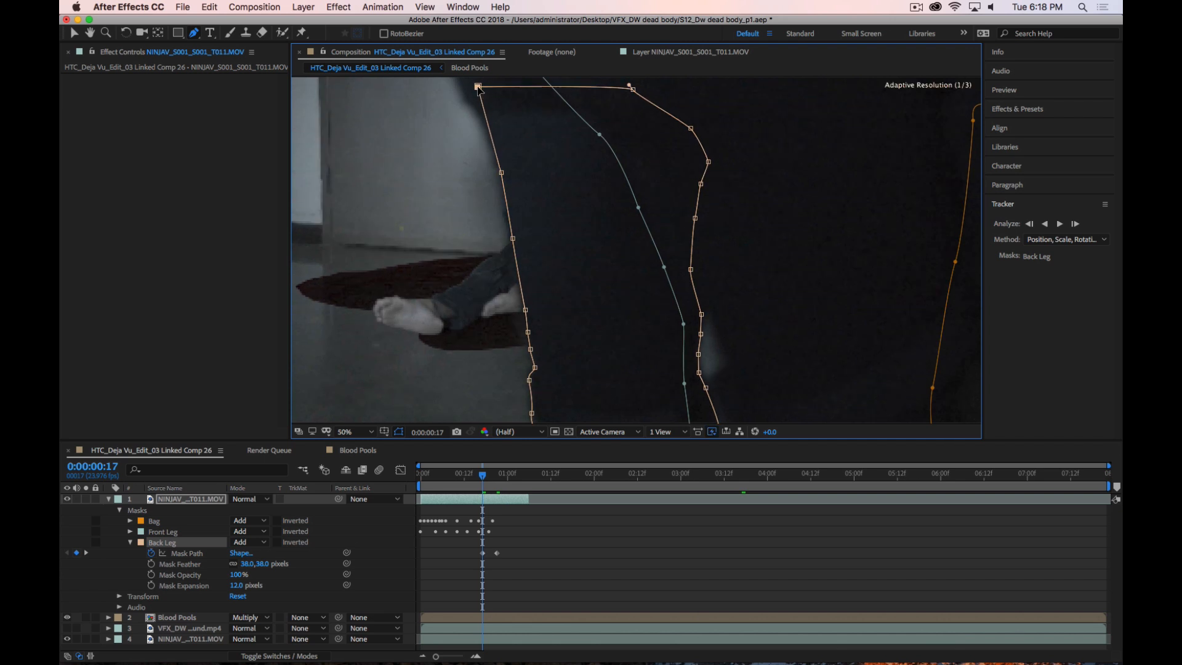
left_click(501, 178)
left_click_drag(533, 269, 588, 262)
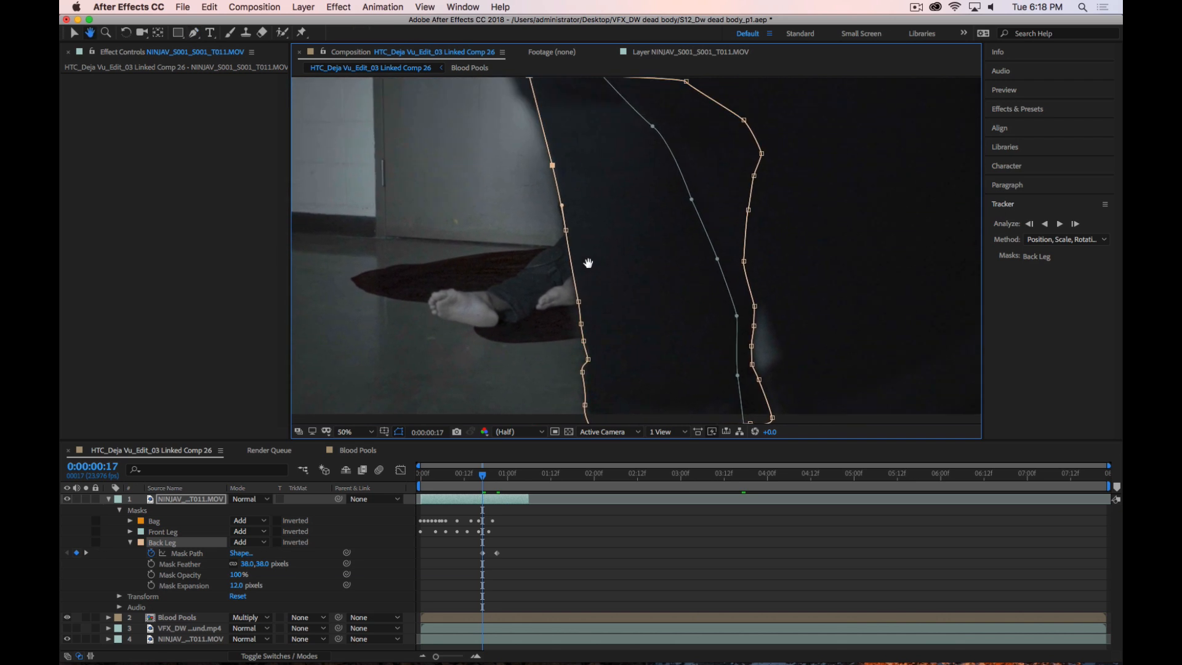
key("g")
left_click(757, 305)
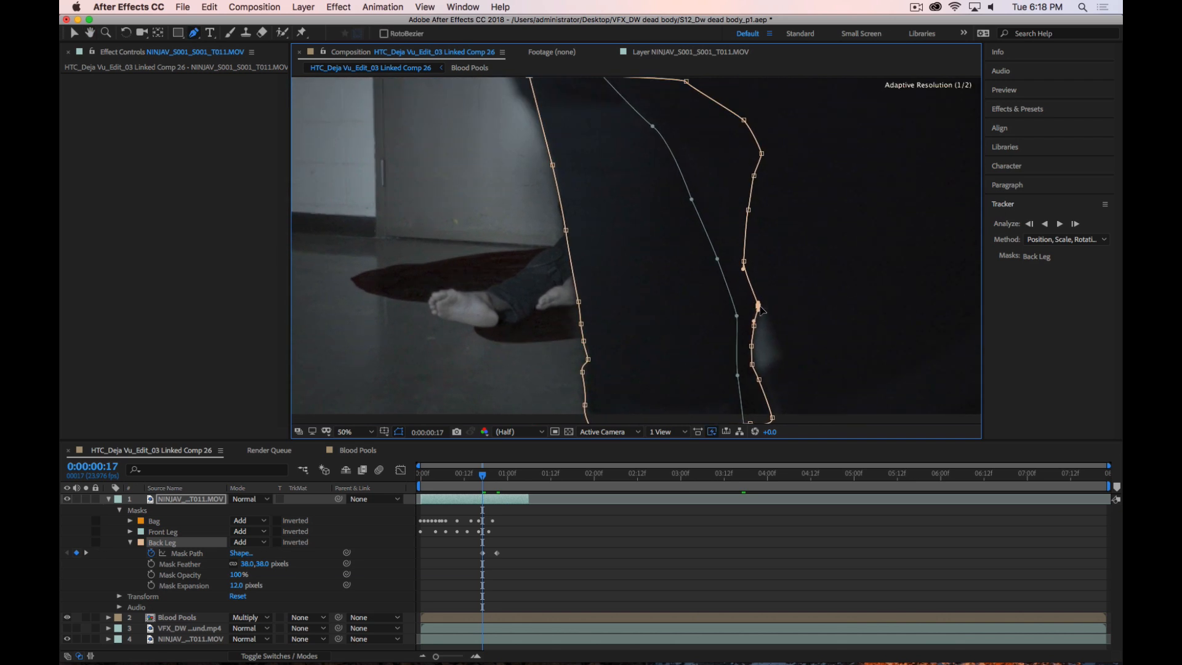
left_click_drag(761, 310, 817, 243)
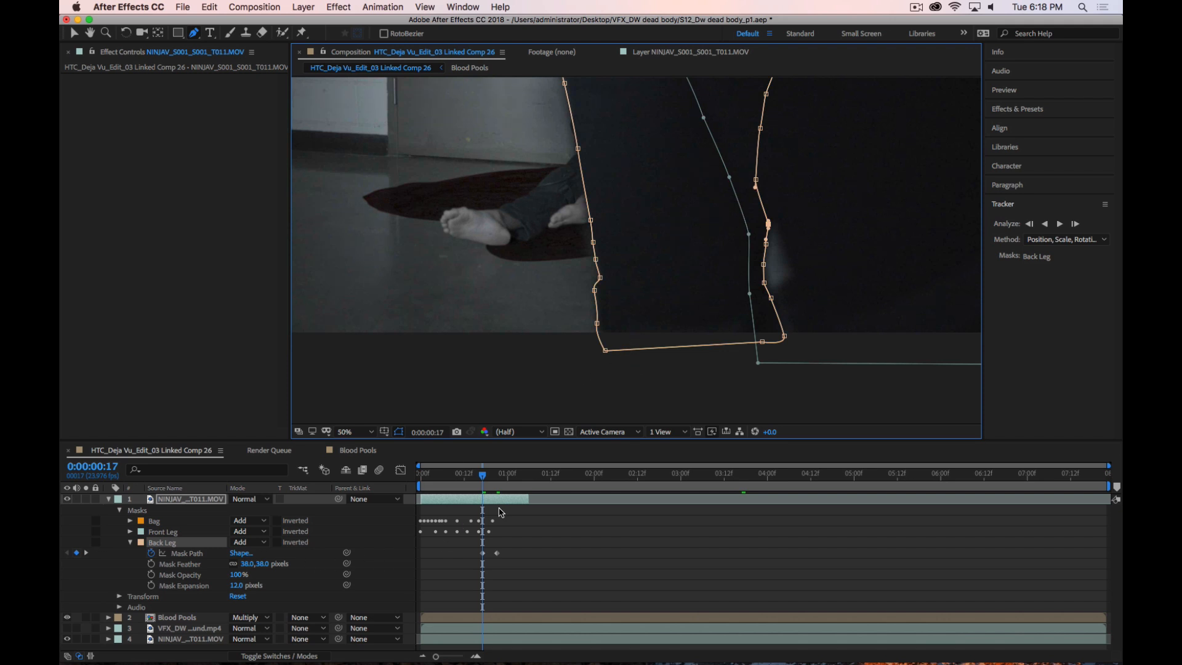
Shift the whole Back Leg mask left at frame 0:00:00:14 to meet the figure's trouser edge
key("Page_Up")
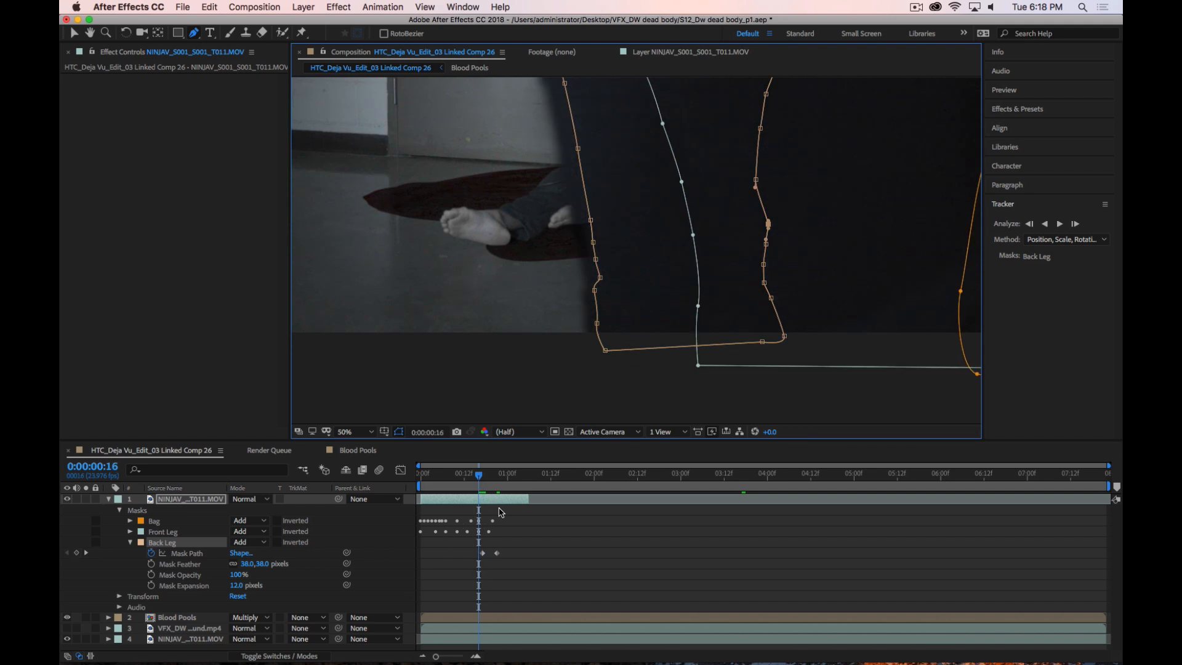
key("Page_Up")
key("Page_Up")
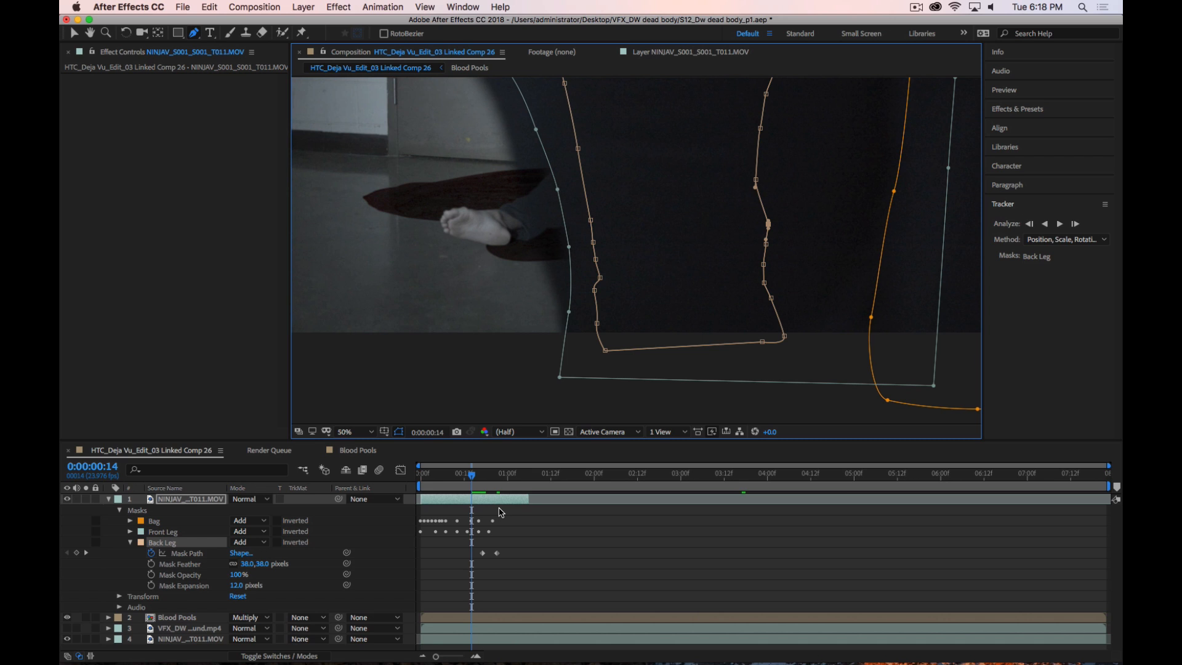
key("comma")
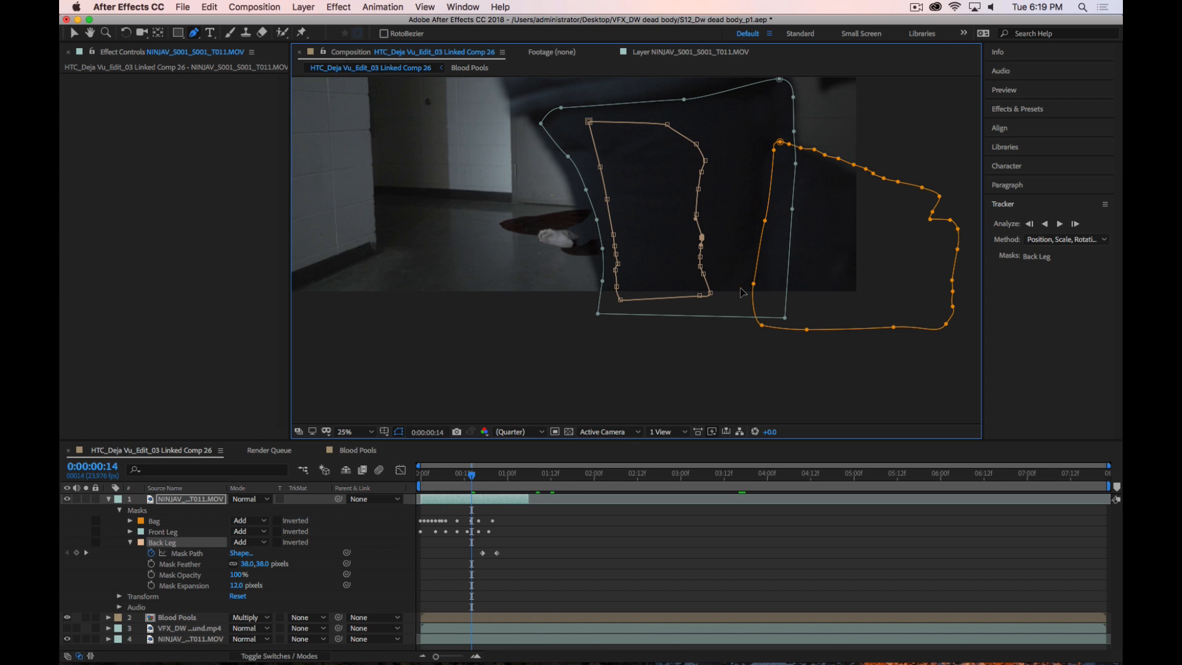
left_click(598, 558)
left_click(199, 544)
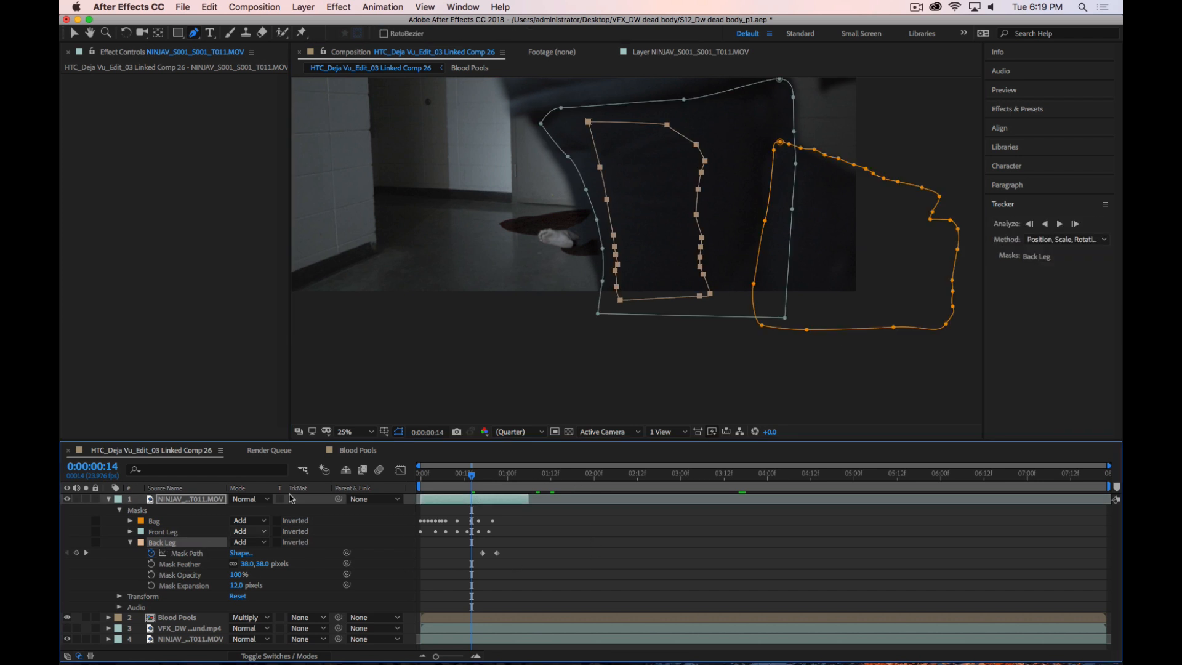
left_click_drag(710, 298, 691, 297)
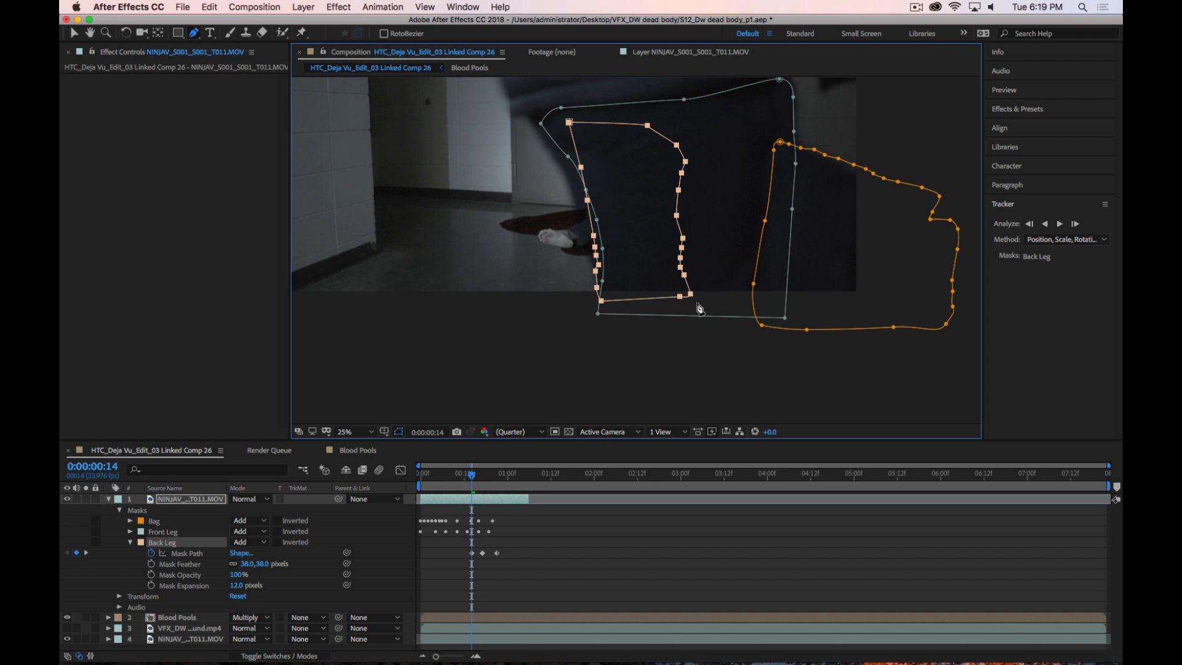
Rotate the Back Leg mask counterclockwise, enlarge it slightly and reposition it over the slanted leg at 0:00:00:14
key("super+t")
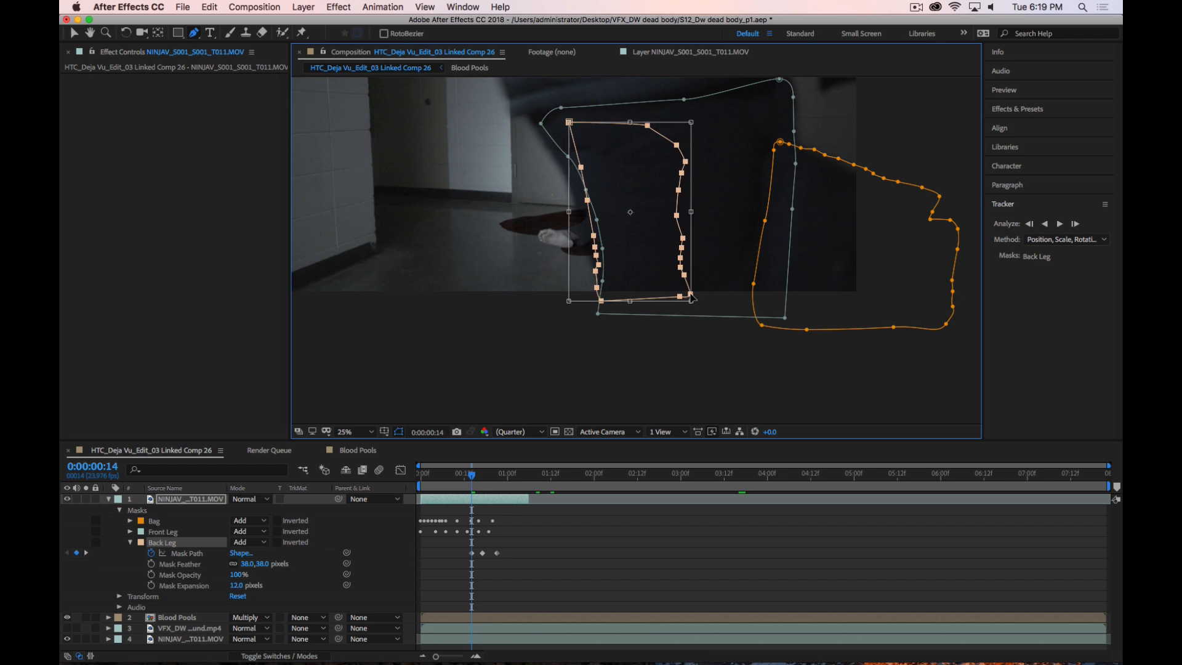
key("v")
left_click_drag(700, 310, 732, 302)
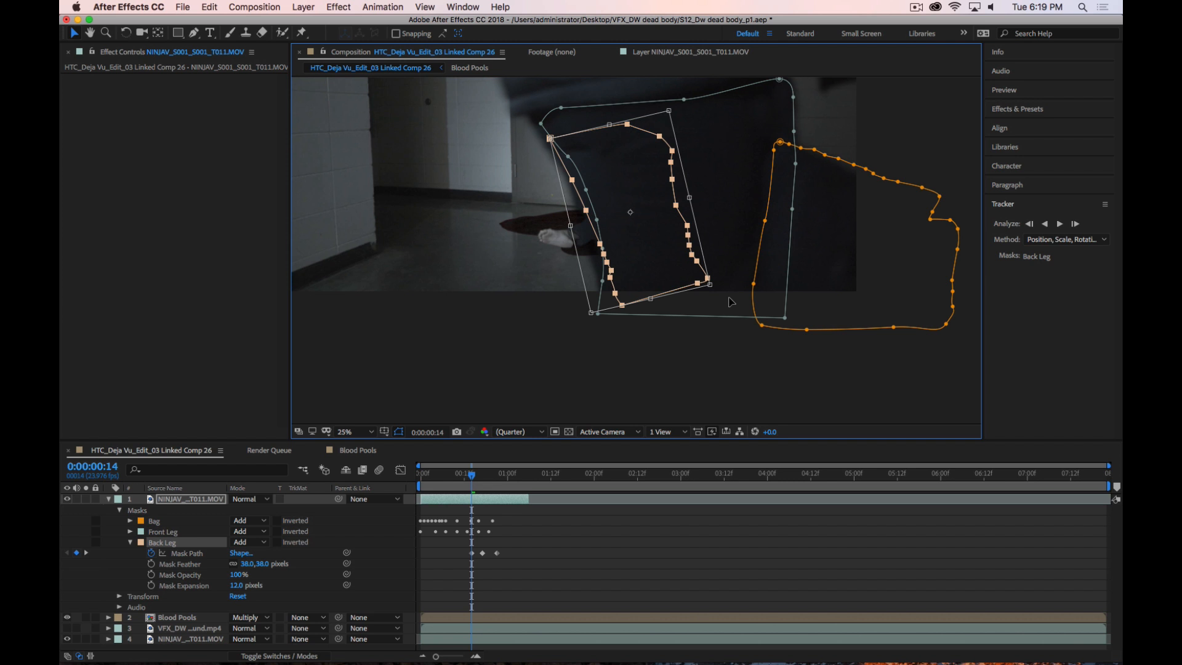
left_click_drag(729, 298, 743, 306)
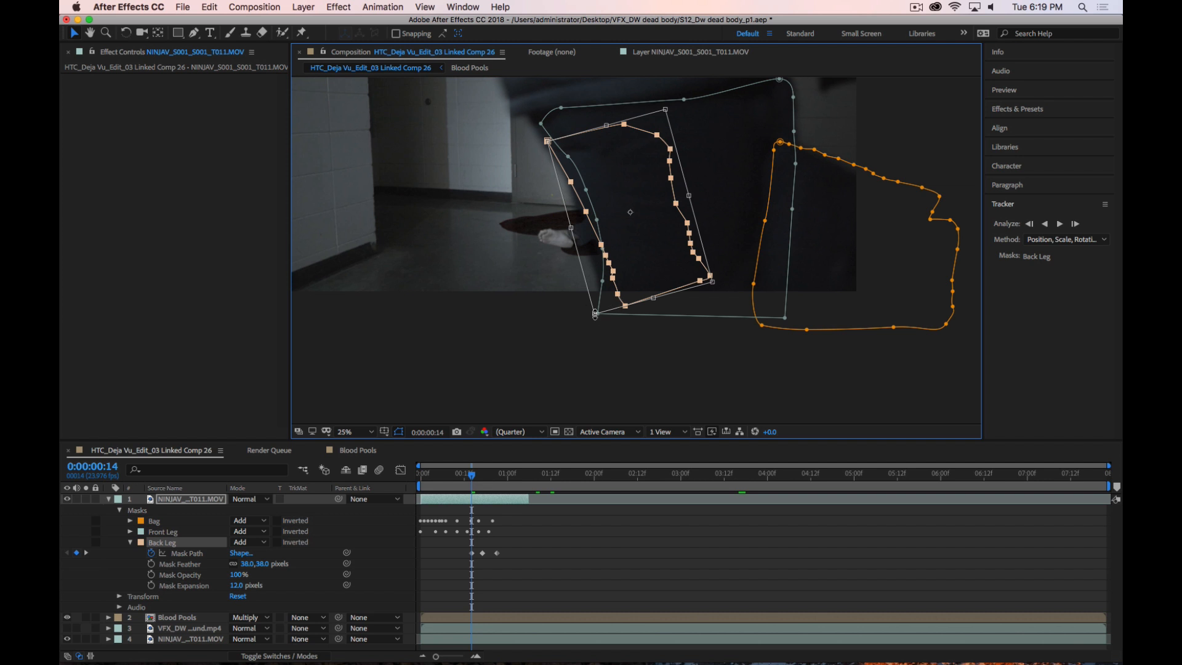
left_click_drag(595, 314, 590, 341)
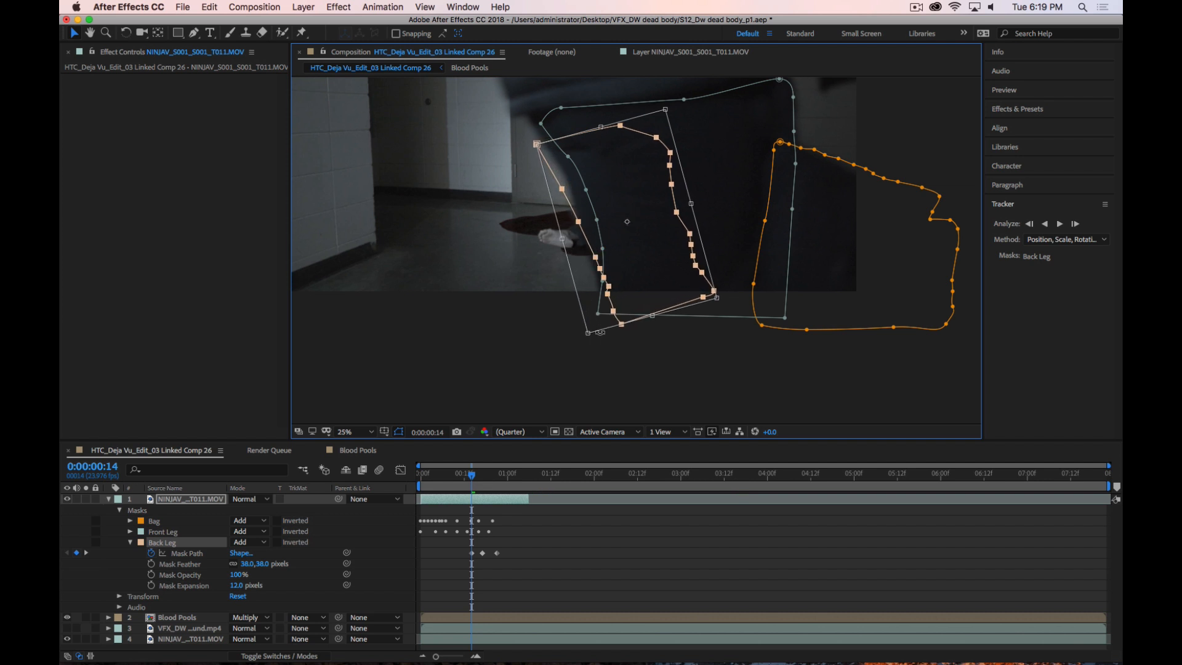
left_click_drag(649, 303, 653, 289)
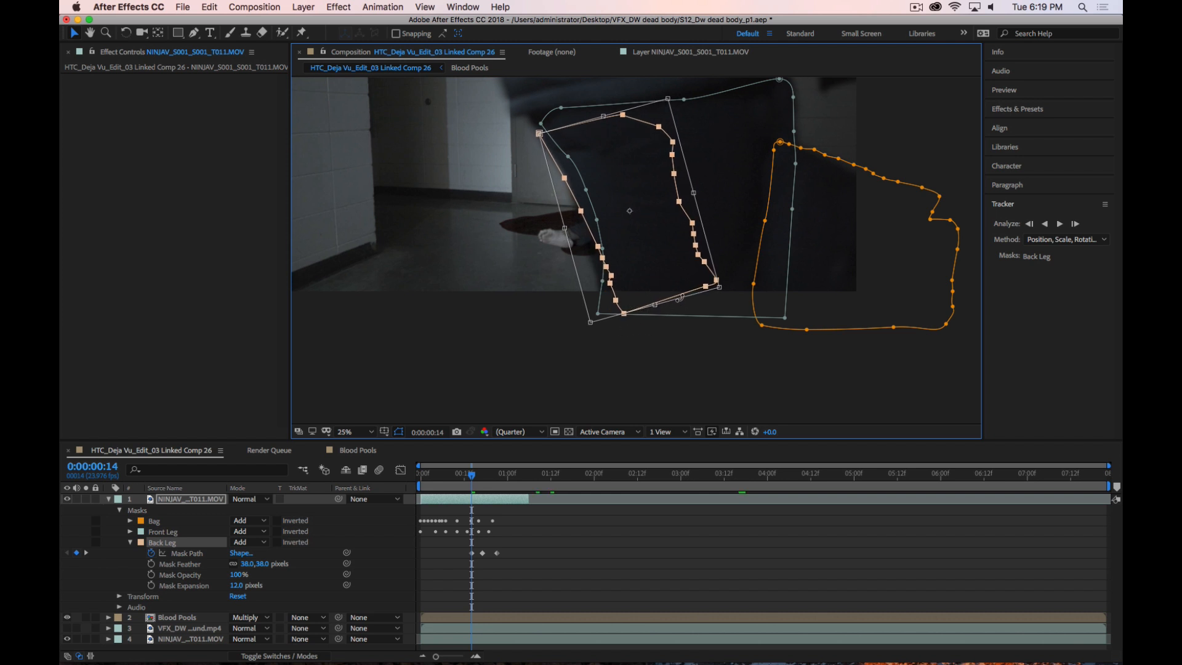
key("Return")
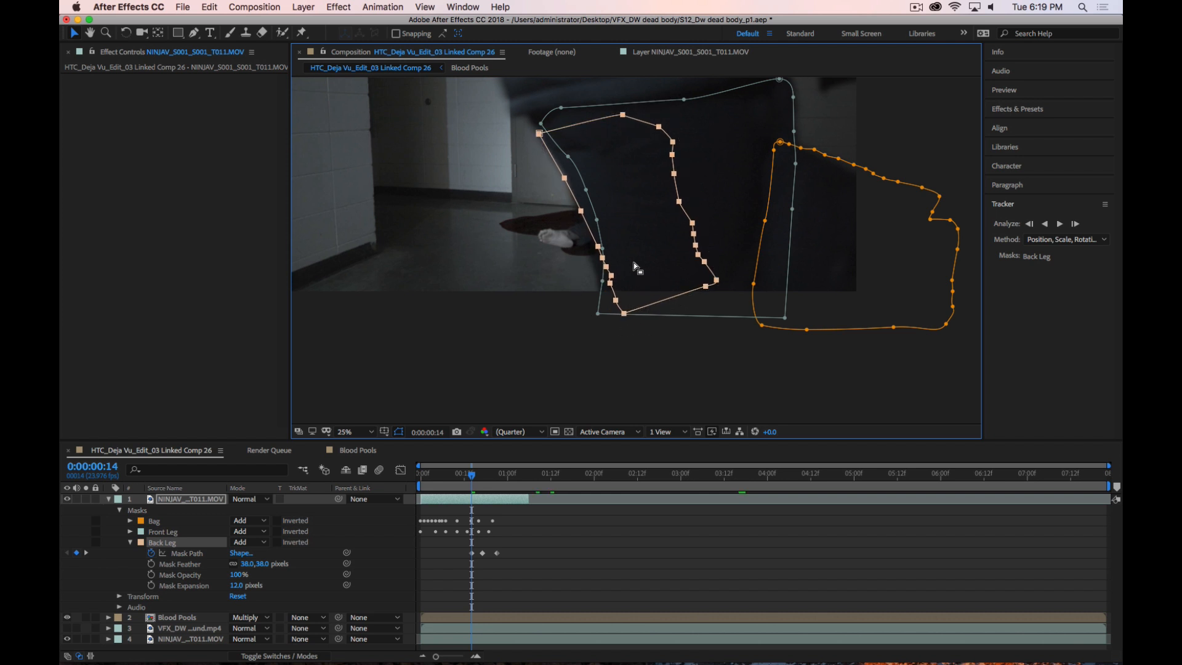
Reshape the Back Leg mask's left edge at 0:00:00:14 to follow the leg contour down below the frame
key("period")
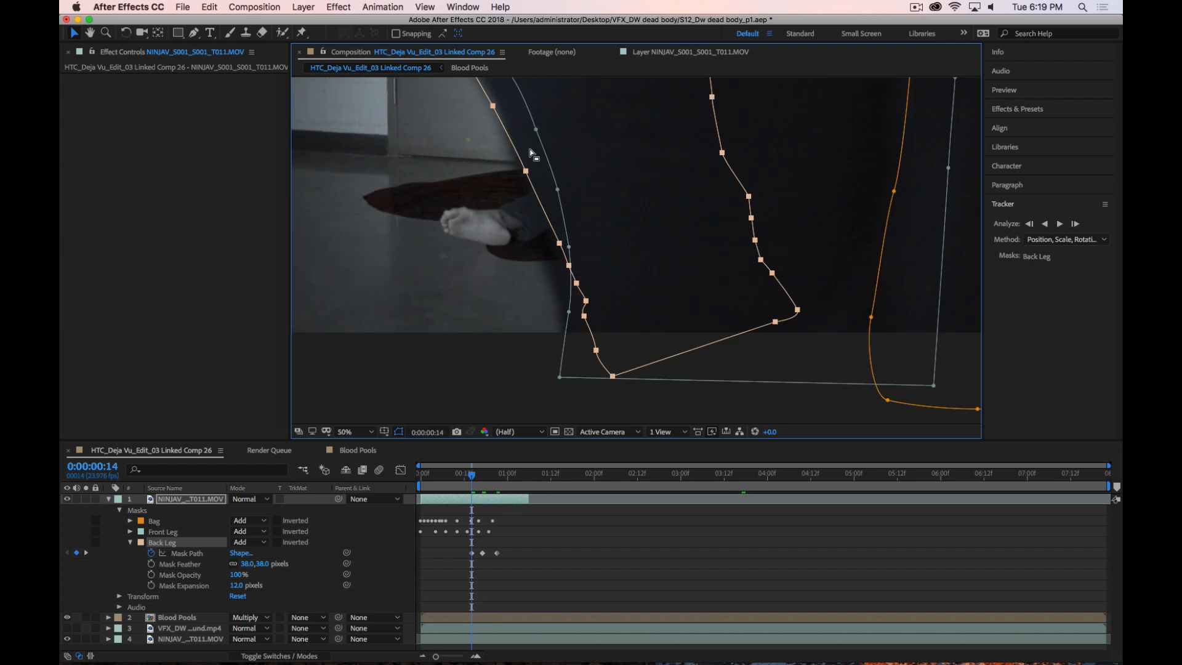
left_click(525, 171)
left_click_drag(524, 170, 521, 172)
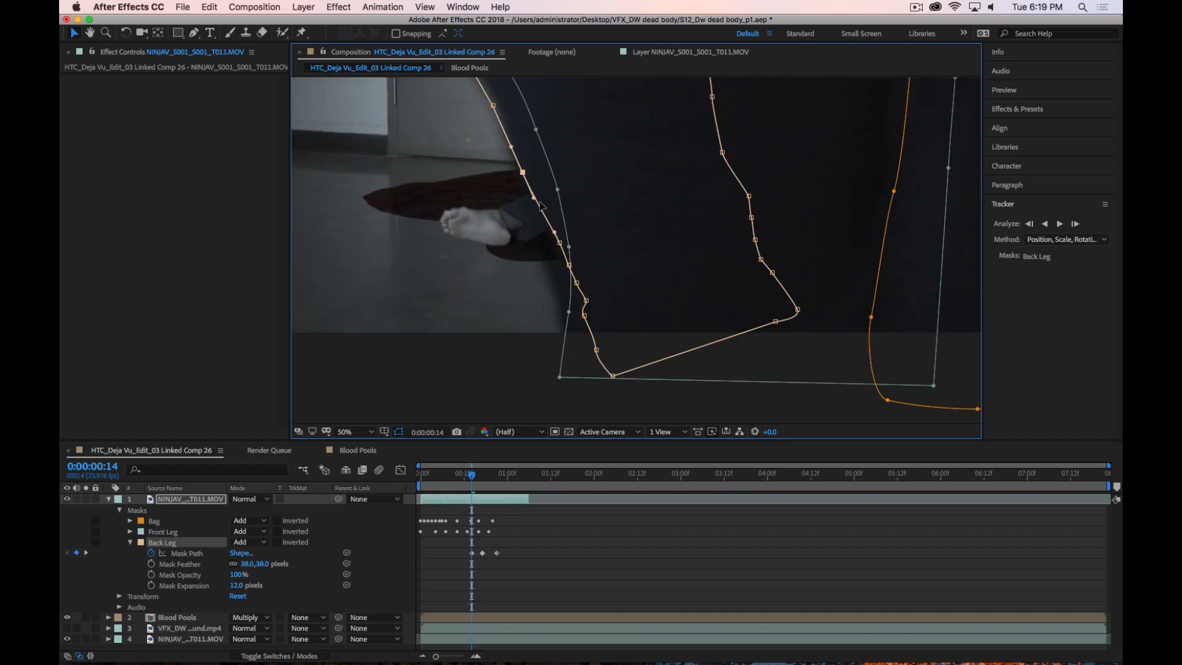
left_click_drag(559, 244, 556, 274)
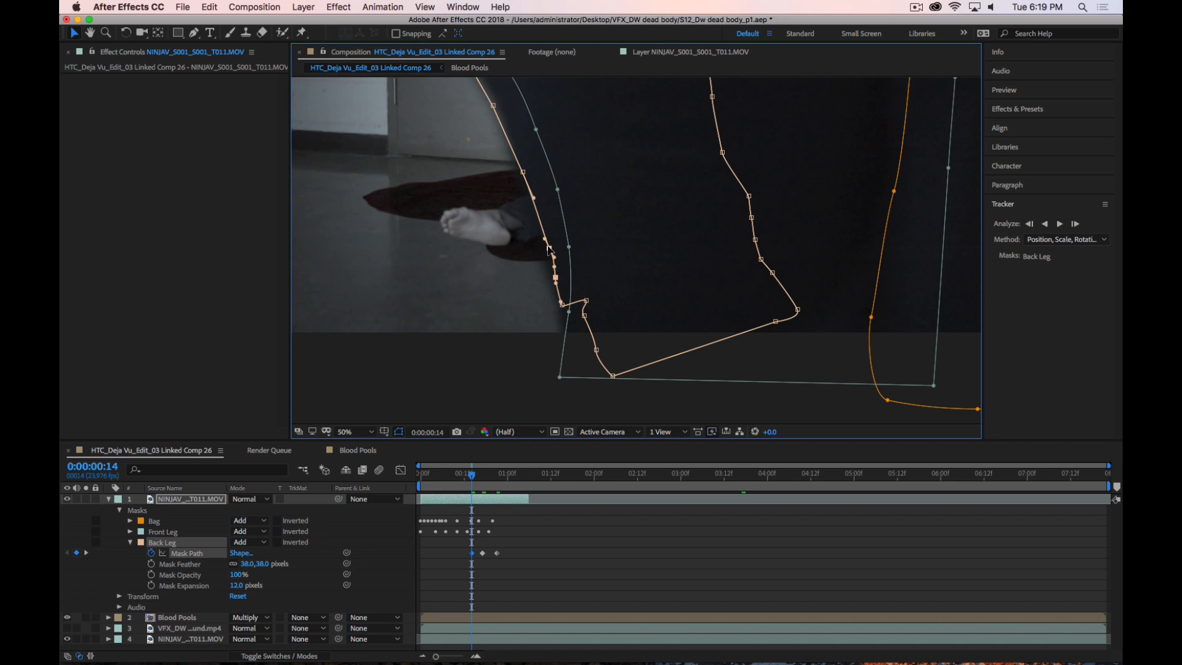
left_click_drag(549, 249, 548, 246)
left_click(561, 304)
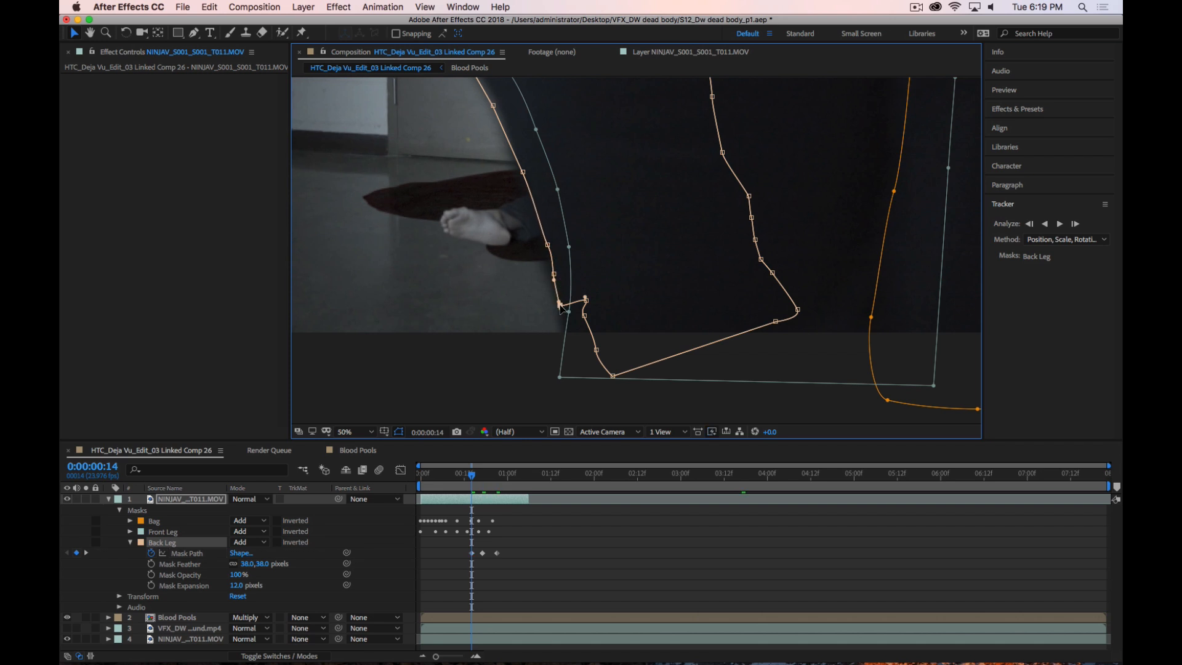
left_click_drag(585, 300, 567, 367)
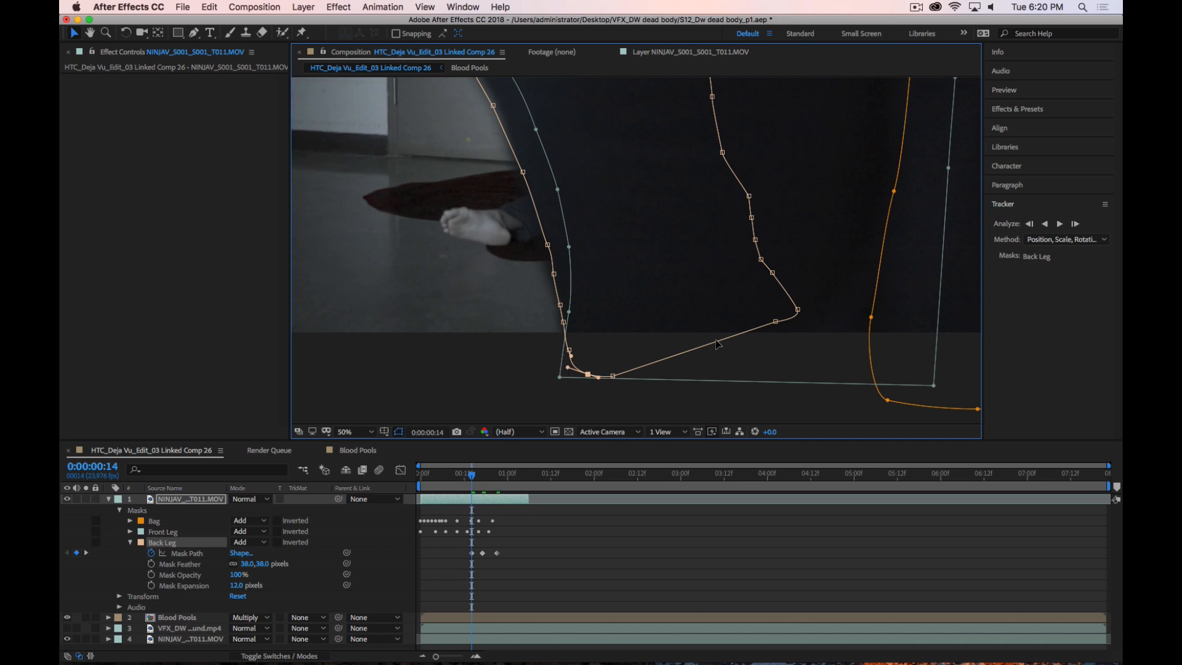
Compare frames 0:00:00:13 and 0:00:00:14 to examine where the back leg shows, with the mask outlines finally hidden
key("space")
left_click_drag(732, 337, 708, 358)
scroll(628, 277, "down", 1)
key("space")
left_click_drag(623, 231, 655, 232)
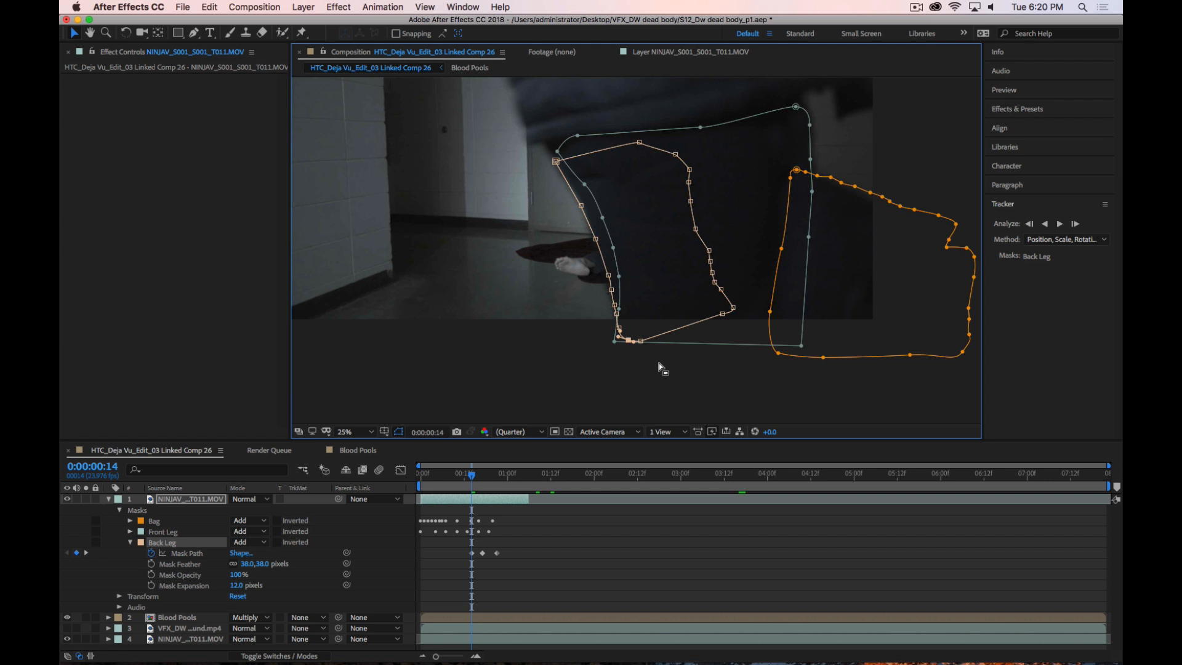
key("Page_Up")
key("Page_Down")
key("Page_Up")
key("Page_Down")
key("Page_Up")
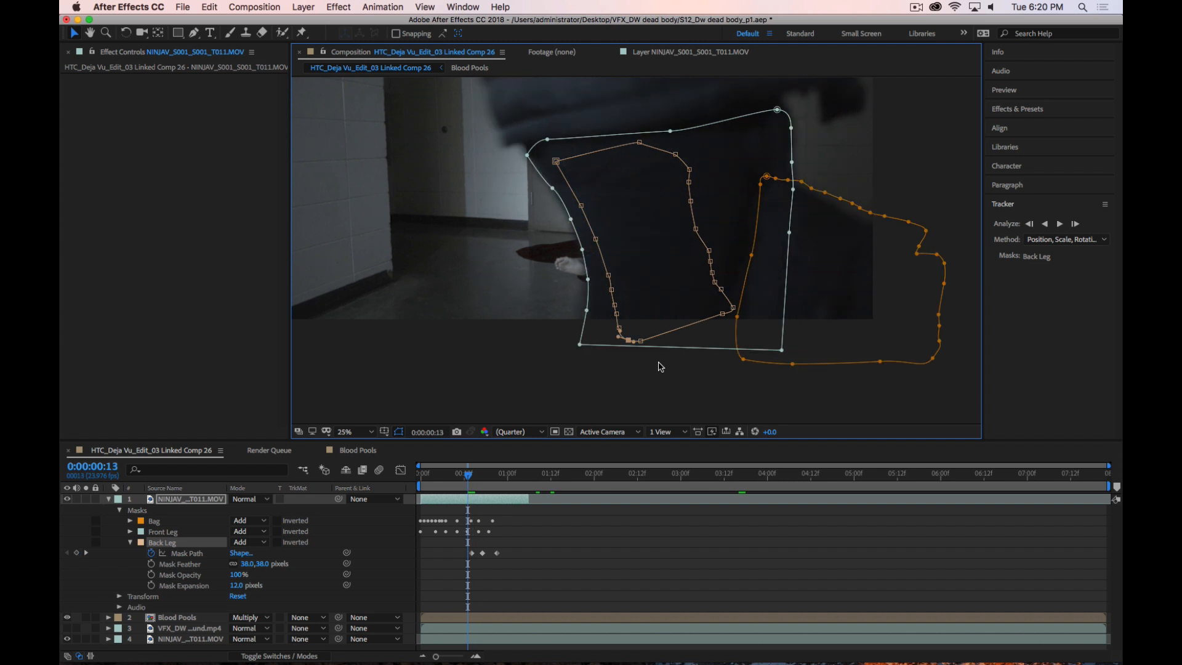
key("Page_Down")
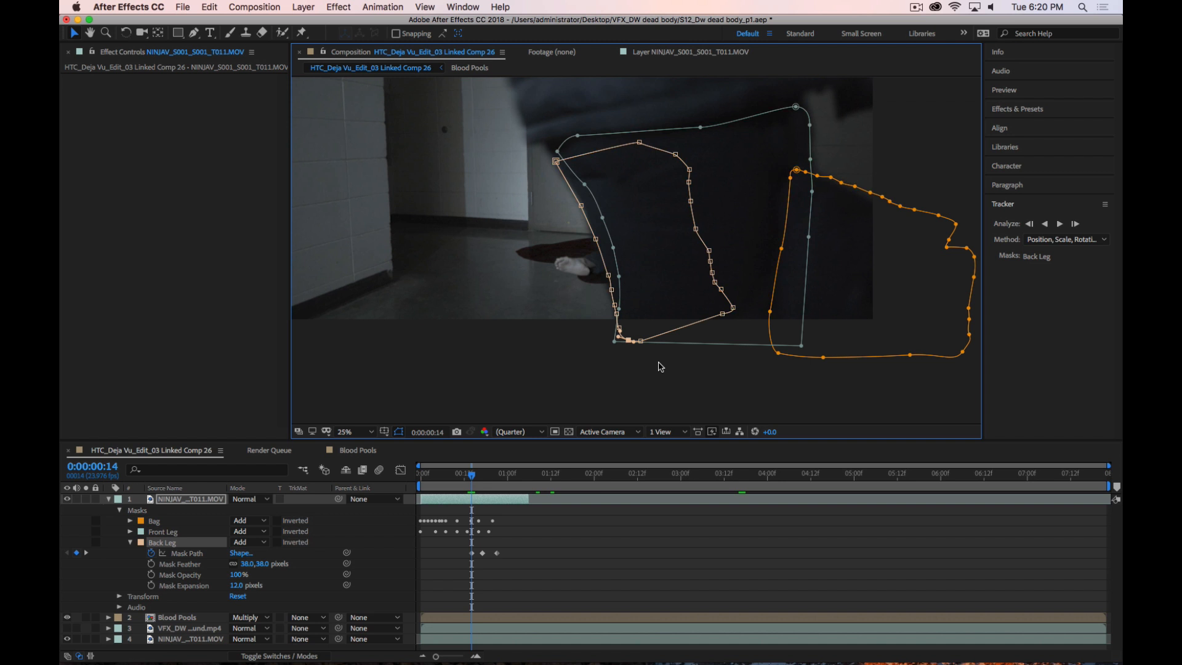
left_click(105, 580)
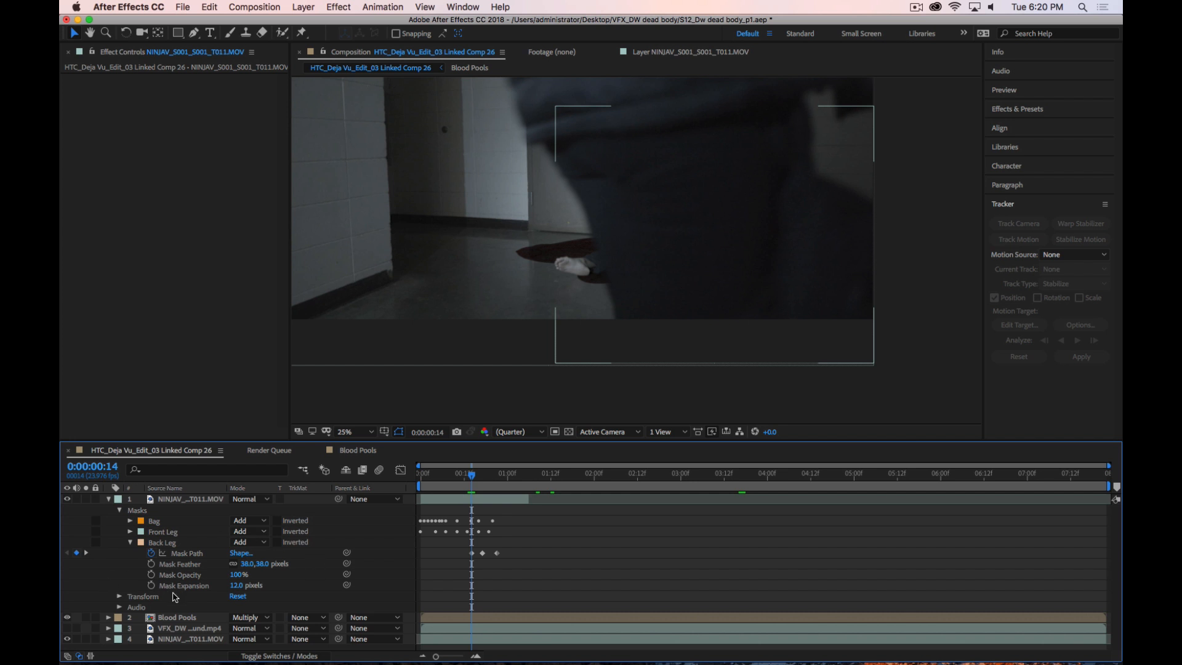
Adjust the Back Leg mask at 0:00:00:15, nudging its upper left edge points onto the trouser contour
left_click(177, 545)
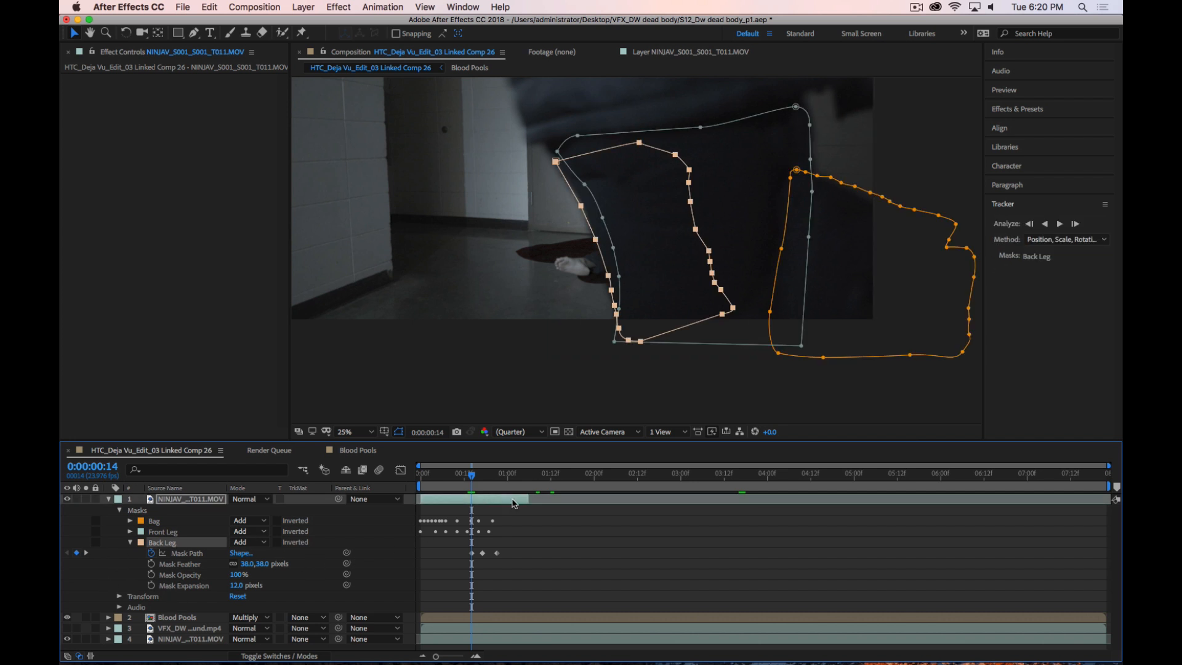
key("Page_Down")
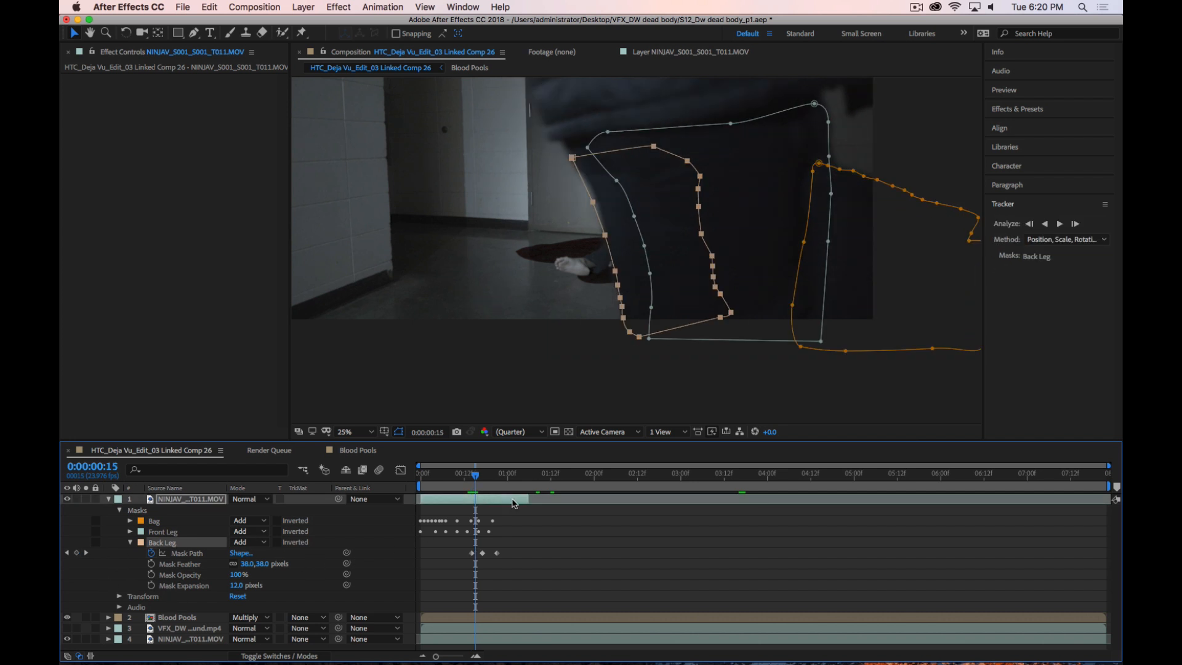
key("period")
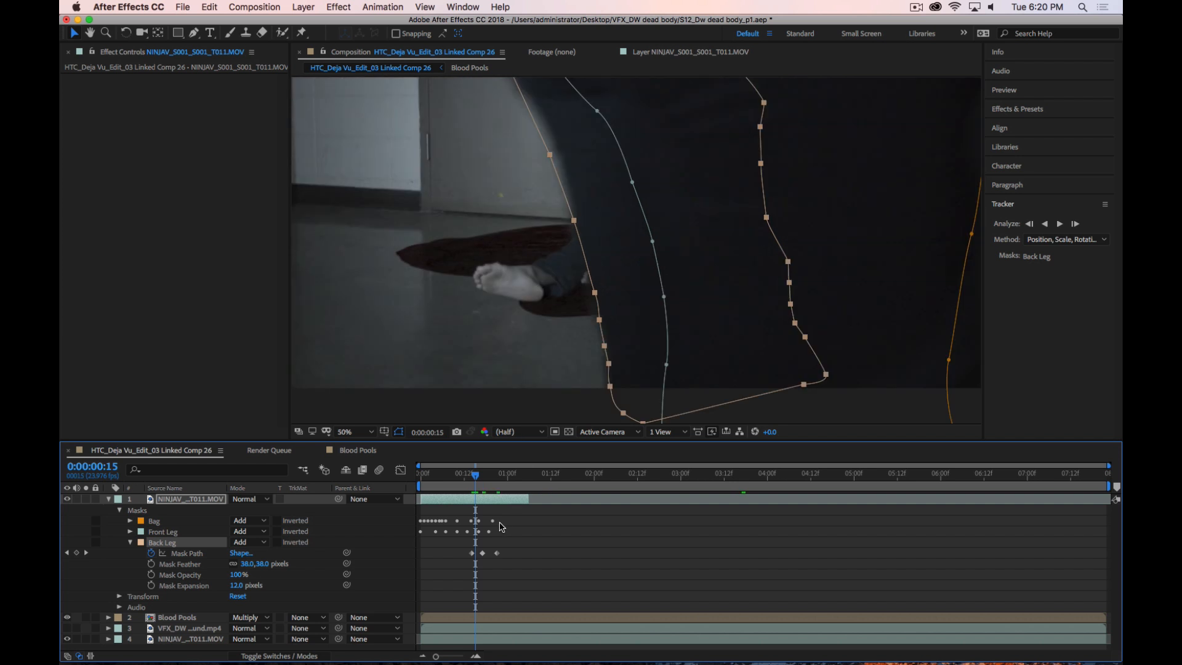
left_click_drag(574, 220, 575, 219)
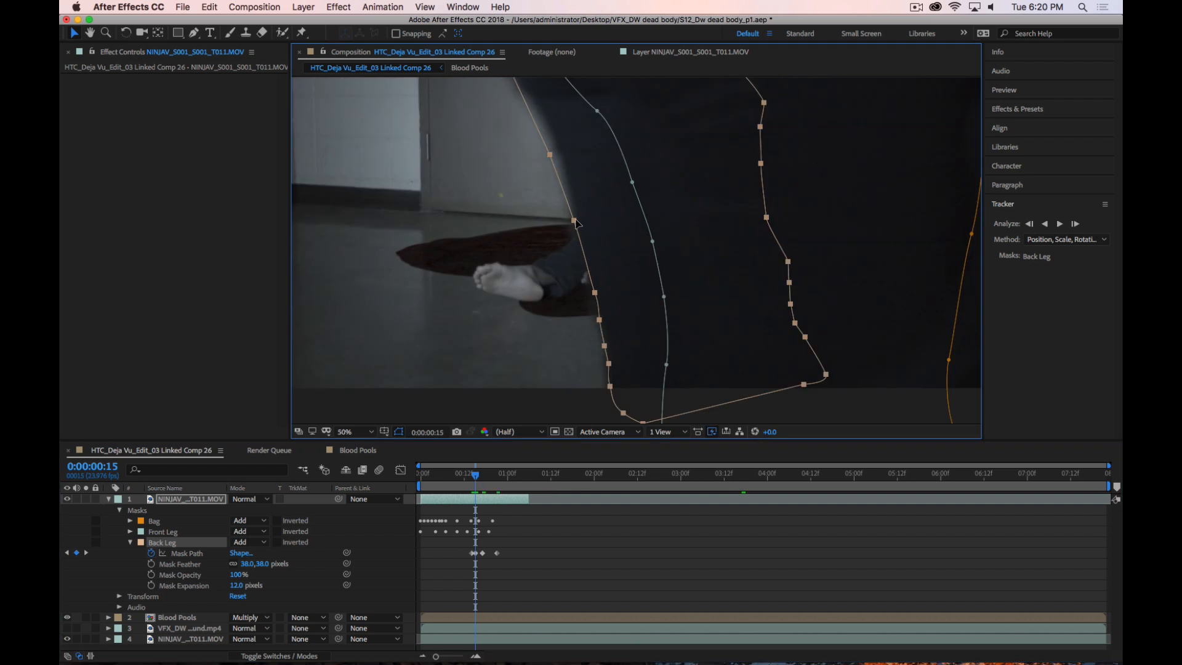
left_click(548, 154)
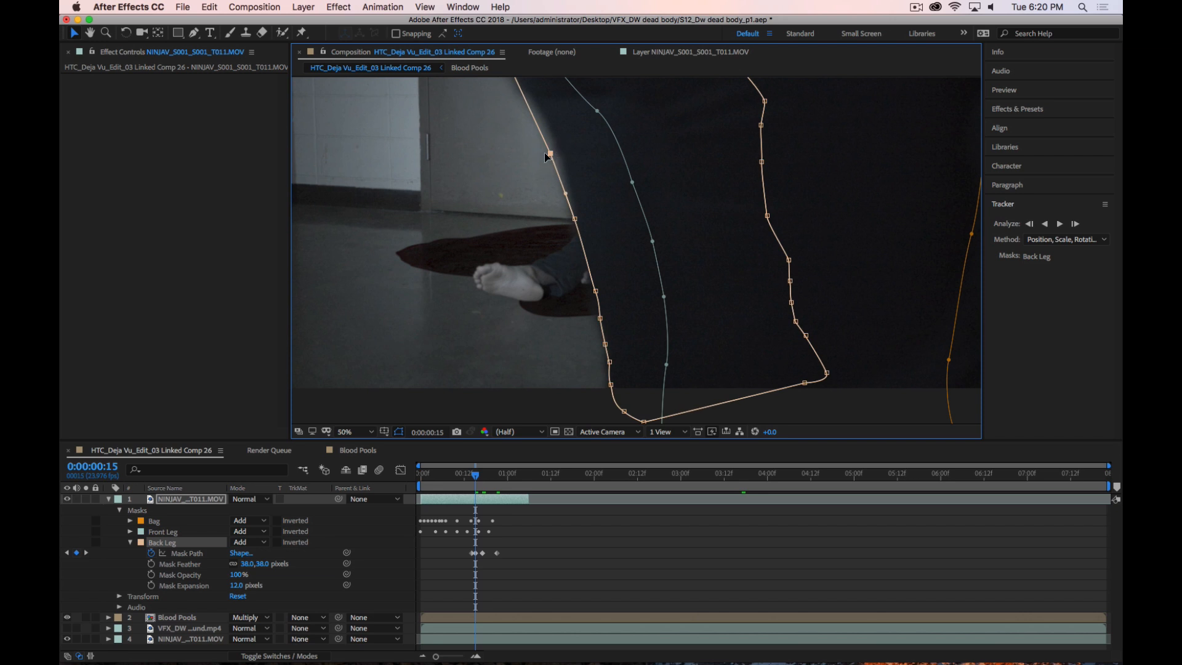
left_click_drag(549, 154, 557, 148)
left_click_drag(578, 215, 572, 216)
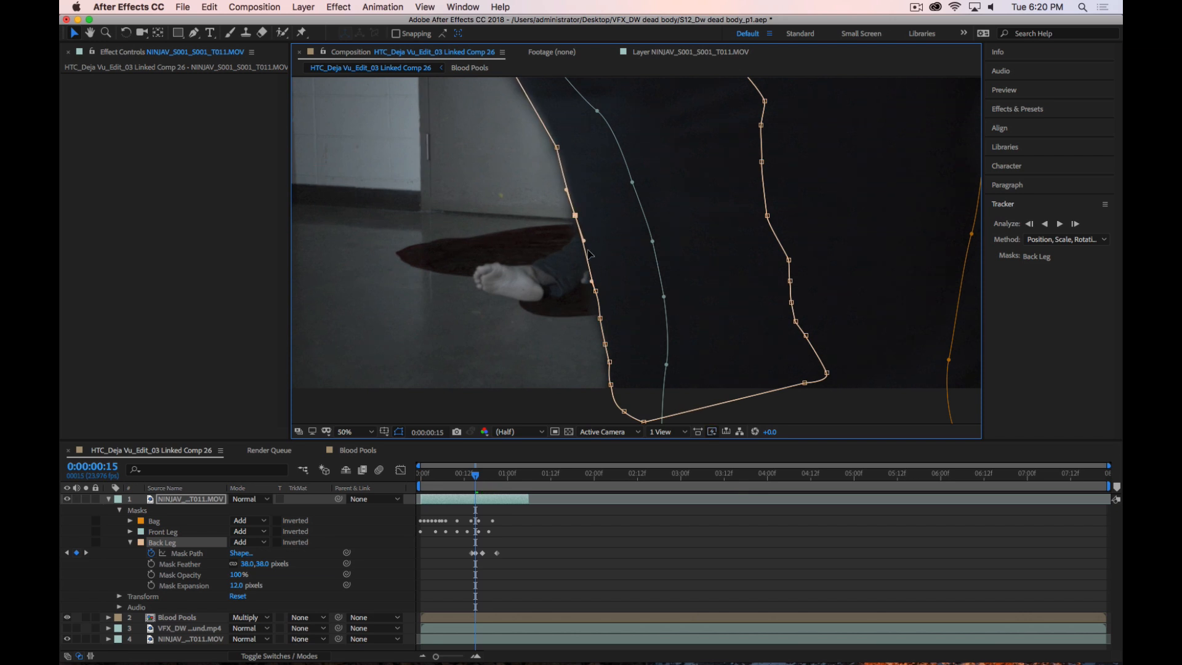
Move the Back Leg mask's lower left edge points onto the trouser contour at 0:00:00:15, extending the edge below the frame
left_click_drag(597, 291, 594, 289)
left_click(609, 362)
left_click_drag(609, 363, 608, 394)
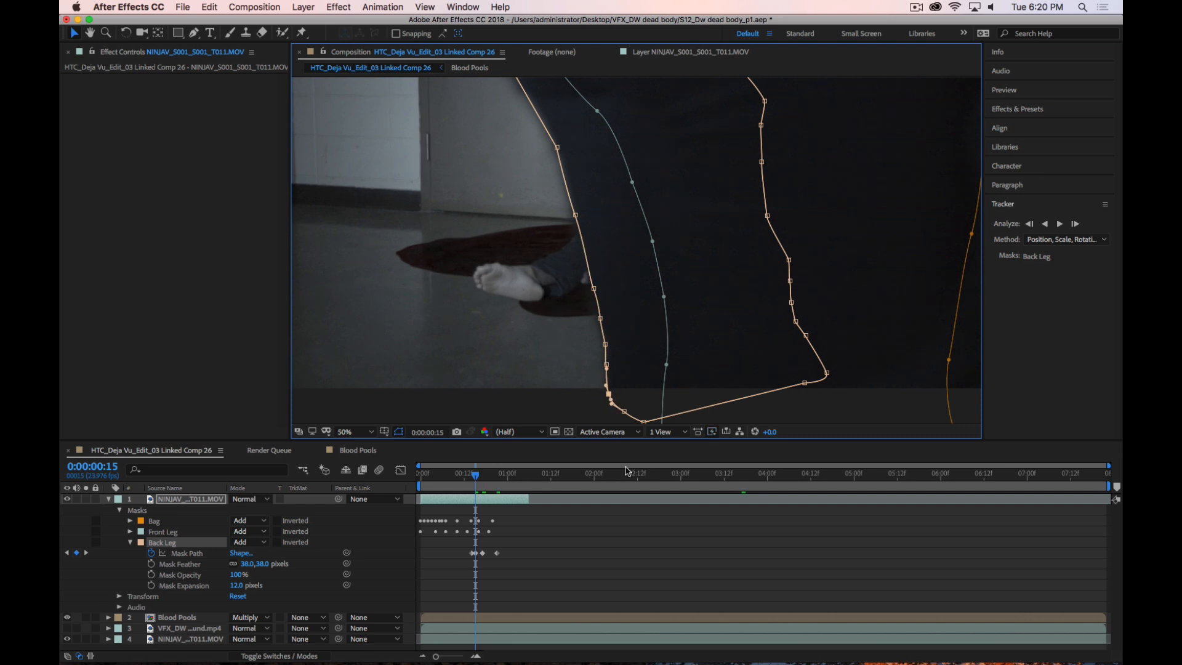
Adjust the Back Leg mask's lower left edge points at 0:00:00:19 to follow the back leg's contour
key("Page_Down")
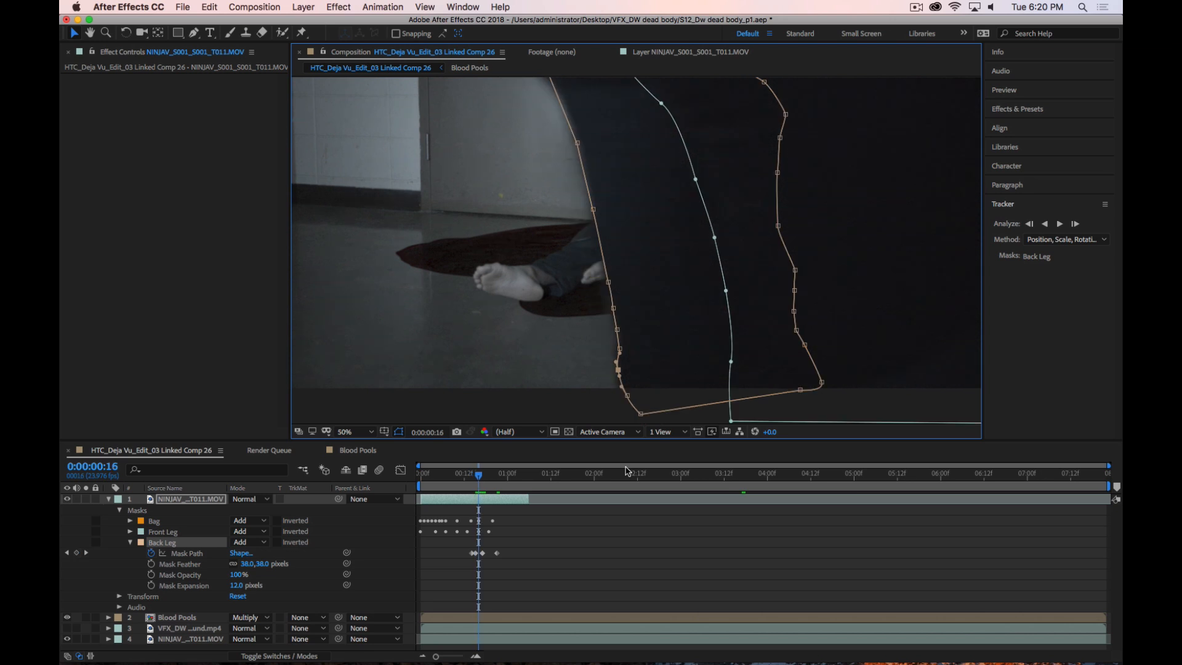
key("Page_Down")
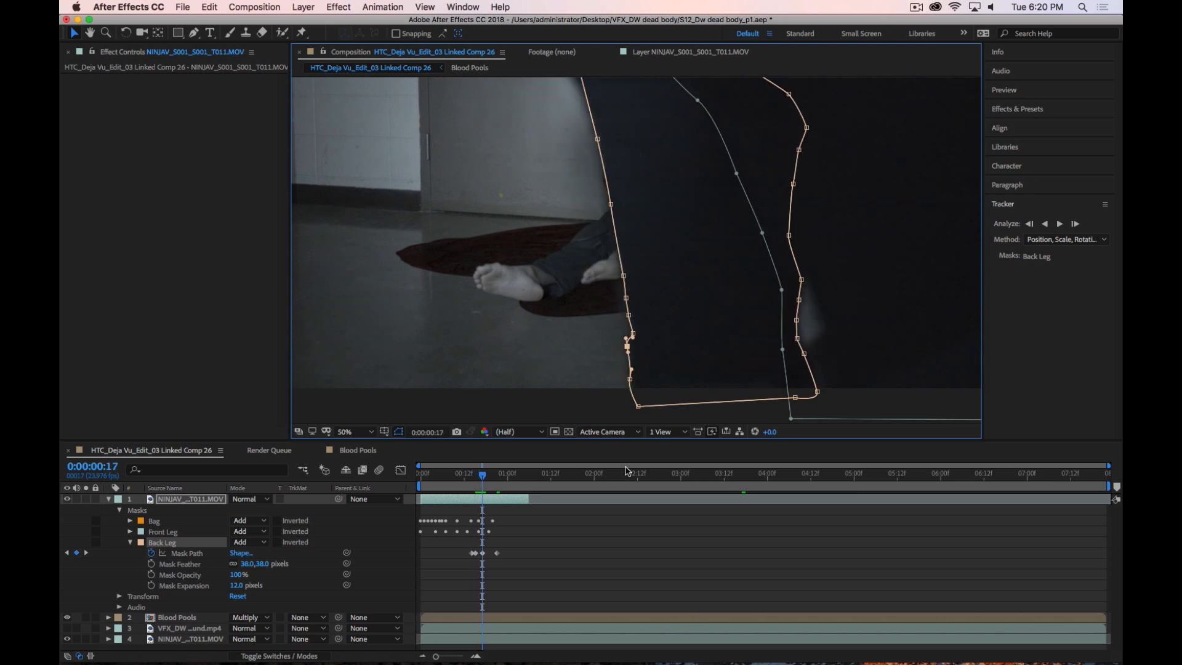
key("Page_Down")
key("Page_Down")
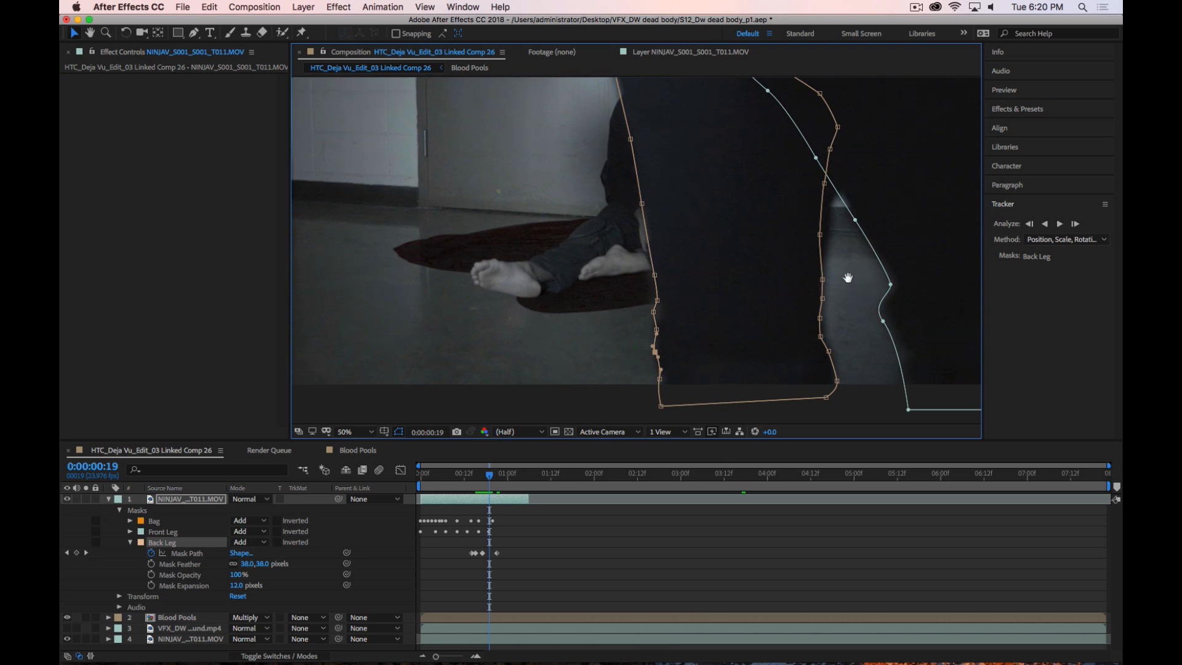
left_click_drag(850, 279, 785, 242)
left_click_drag(627, 166, 678, 211)
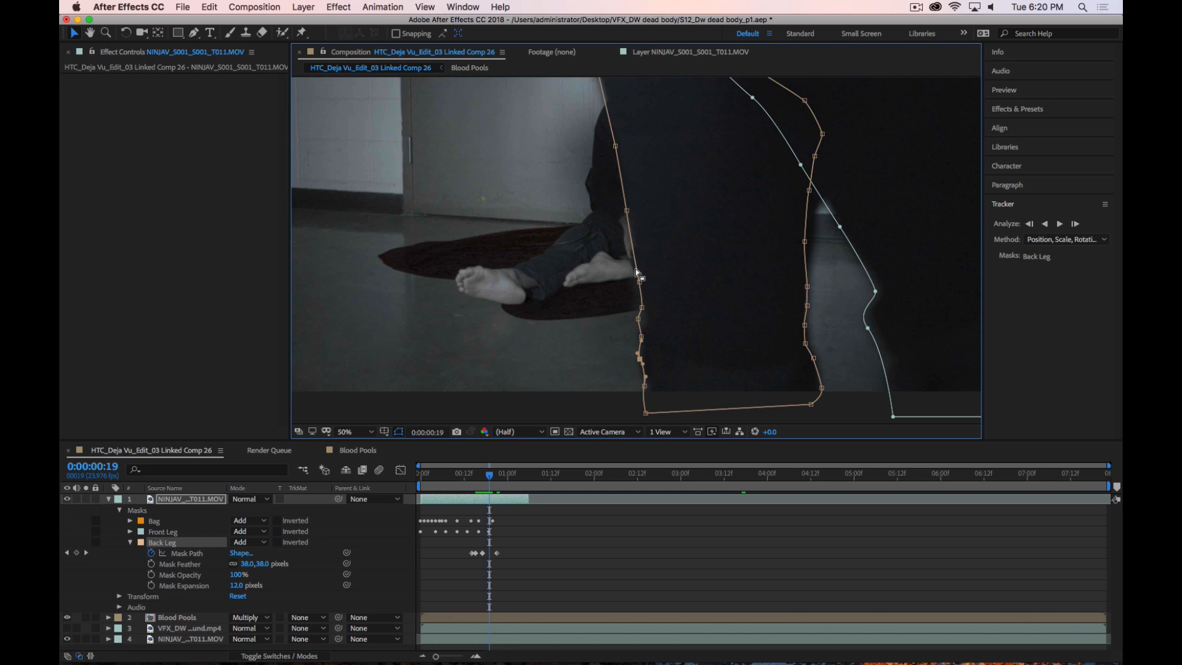
left_click(637, 317)
left_click_drag(638, 319, 638, 334)
left_click(646, 386)
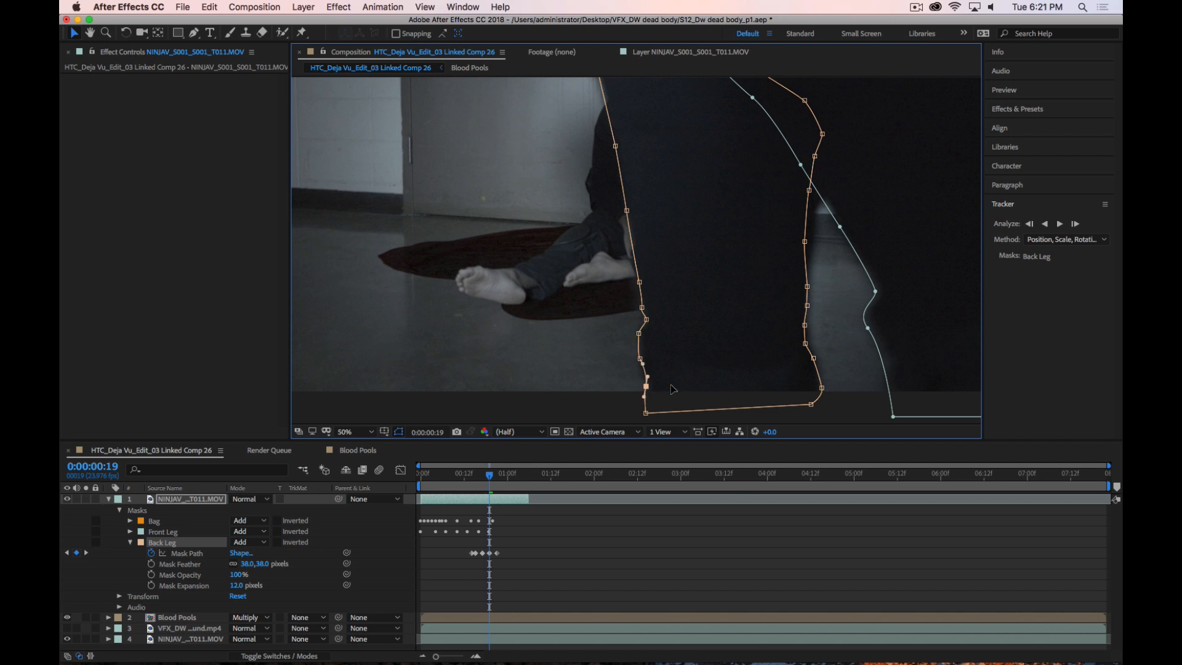
Reshape the Back Leg mask's right edge at 0:00:00:19 to follow the gap between the two legs
left_click_drag(806, 242, 814, 242)
mouse_move(809, 191)
left_mouse_down()
mouse_move(829, 159)
mouse_move(816, 207)
left_mouse_up()
left_click_drag(830, 160, 843, 178)
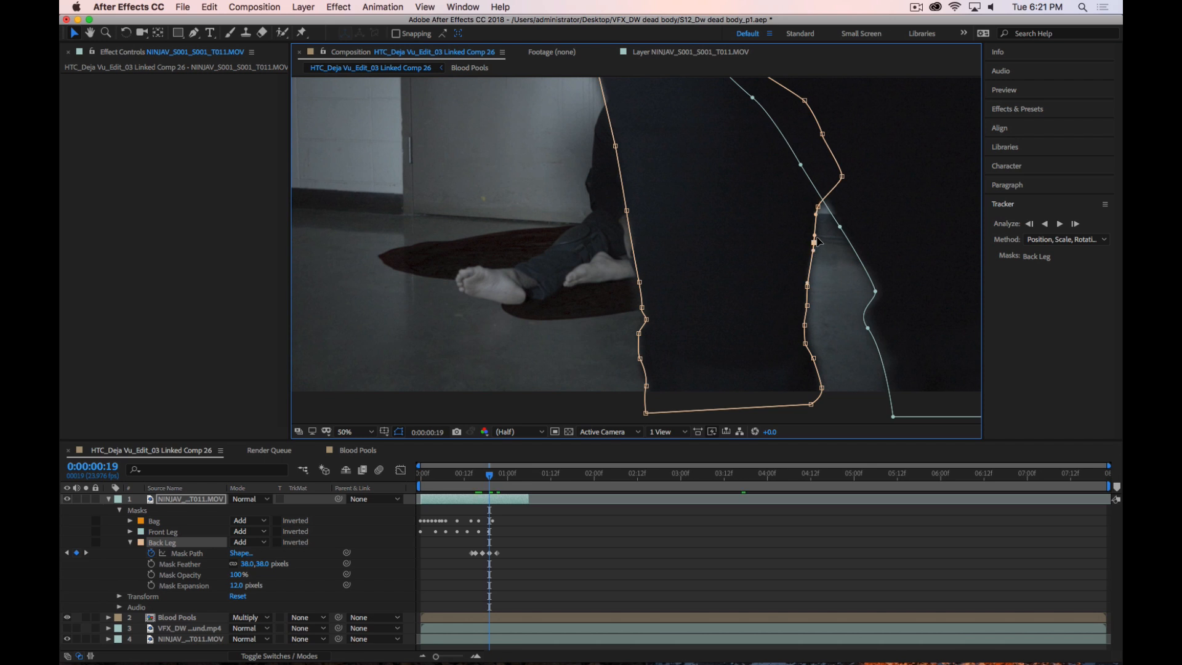
left_click_drag(815, 242, 816, 240)
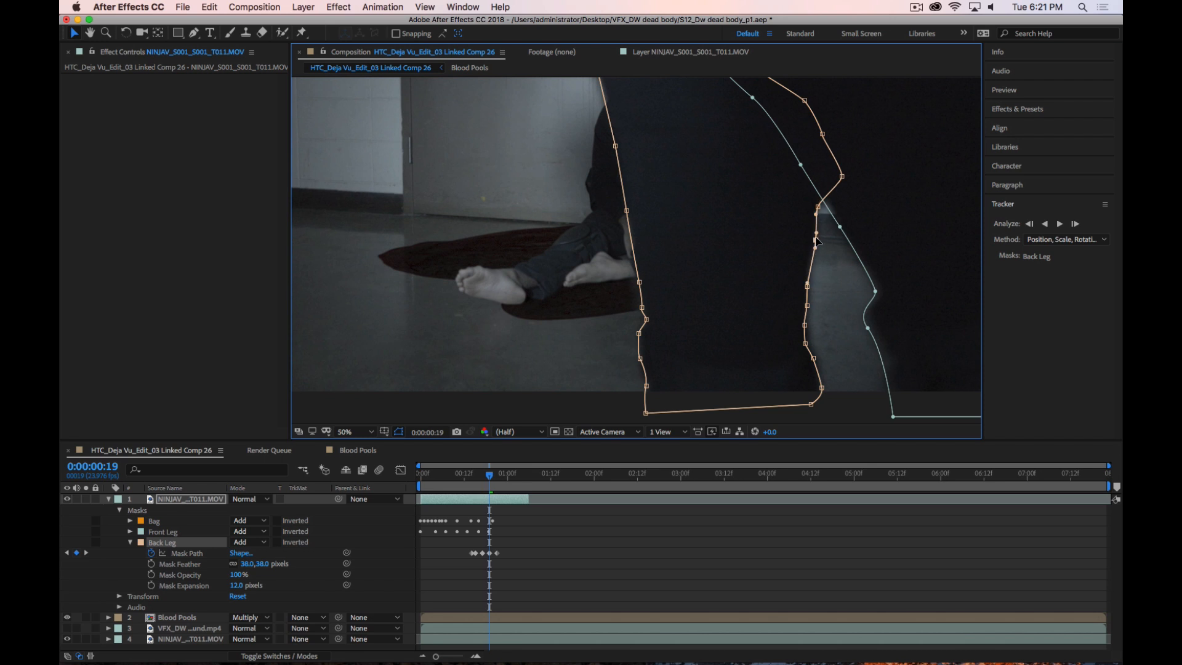
left_click(806, 325)
left_click_drag(806, 343, 819, 359)
left_click(814, 359)
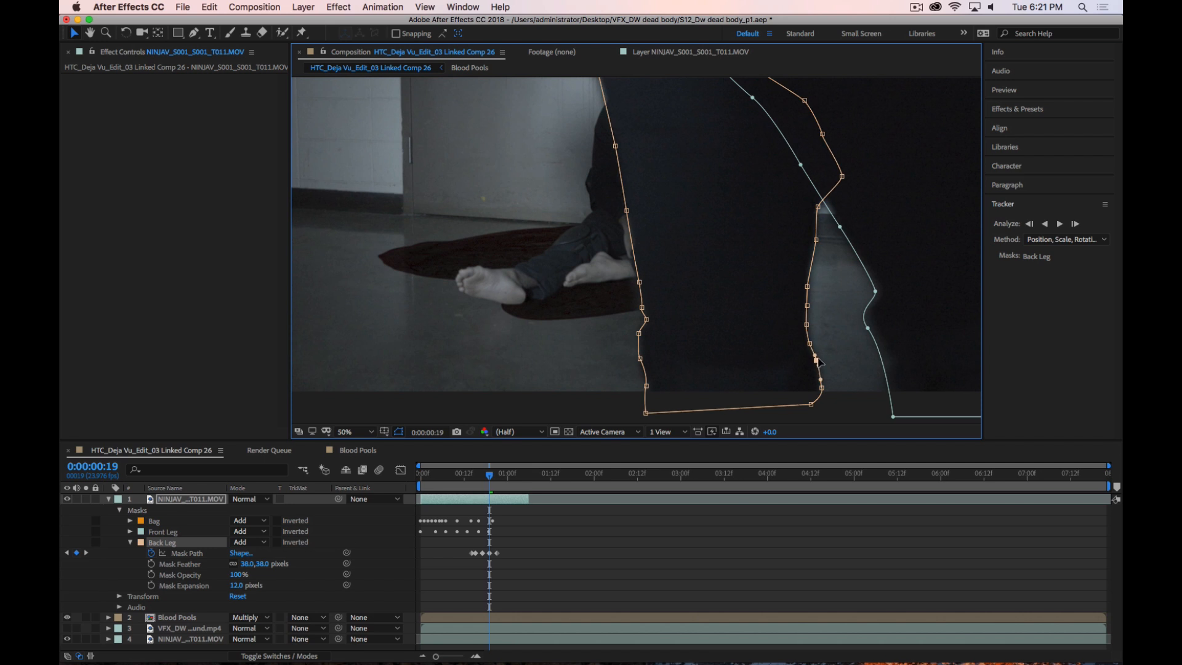
Try a Back Leg mask expansion of 0 pixels and check the leg edge at 0:00:00:20 without mask outlines
left_click_drag(760, 326, 679, 334)
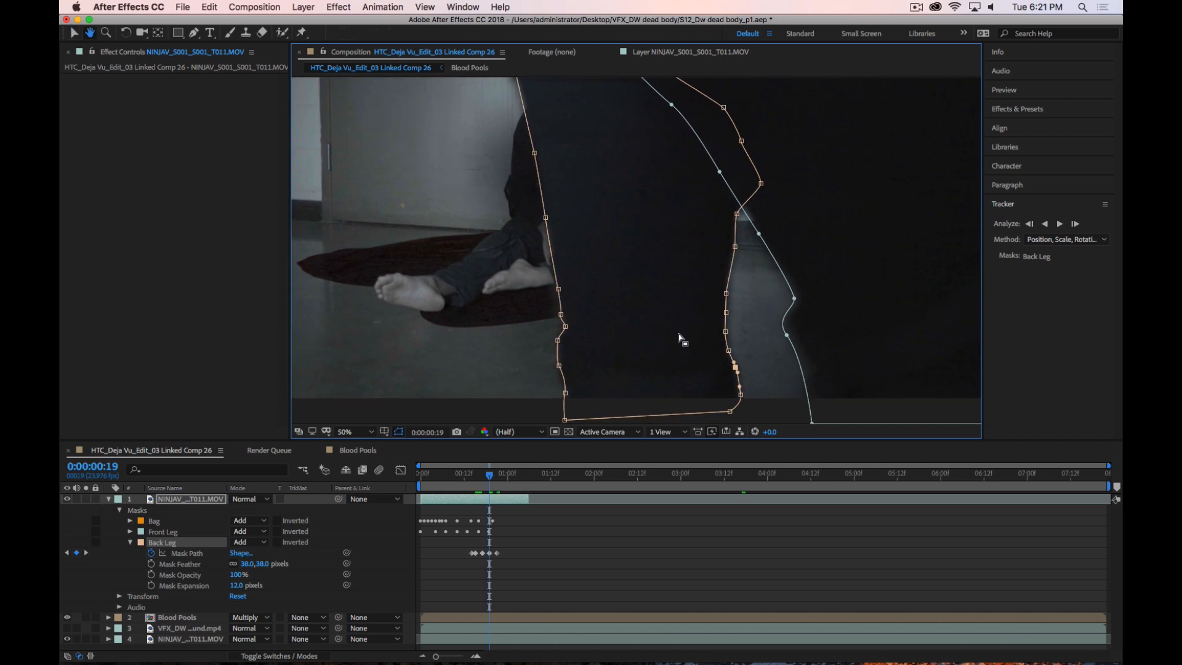
key("Page_Down")
key("Page_Down")
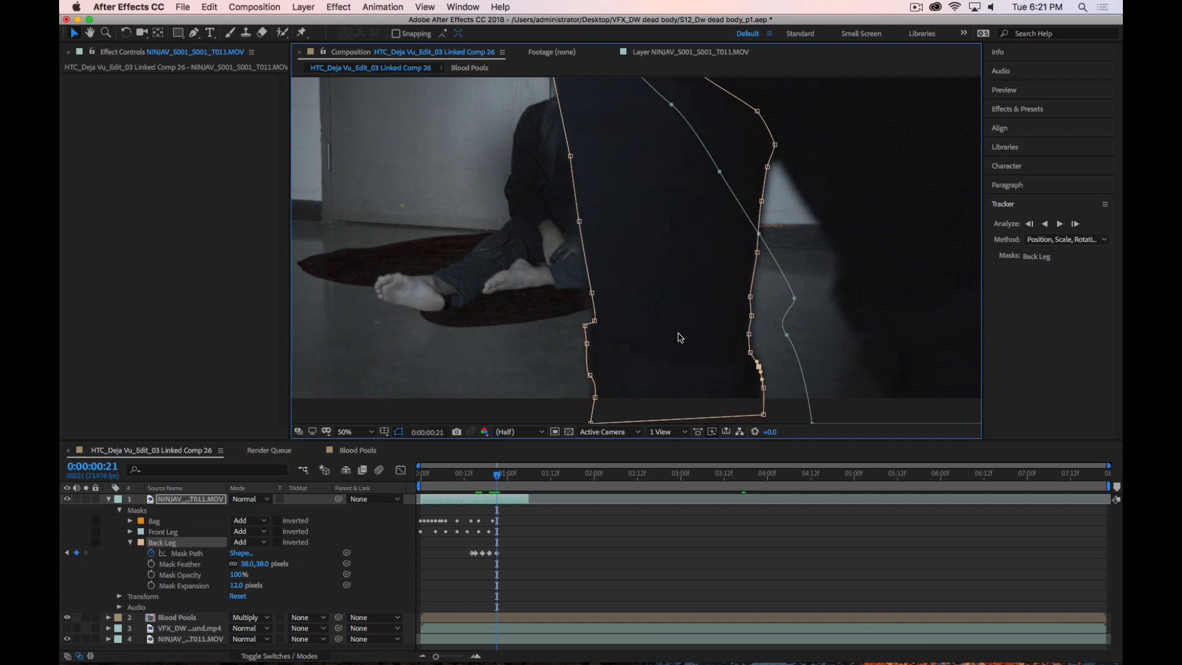
key("Page_Up")
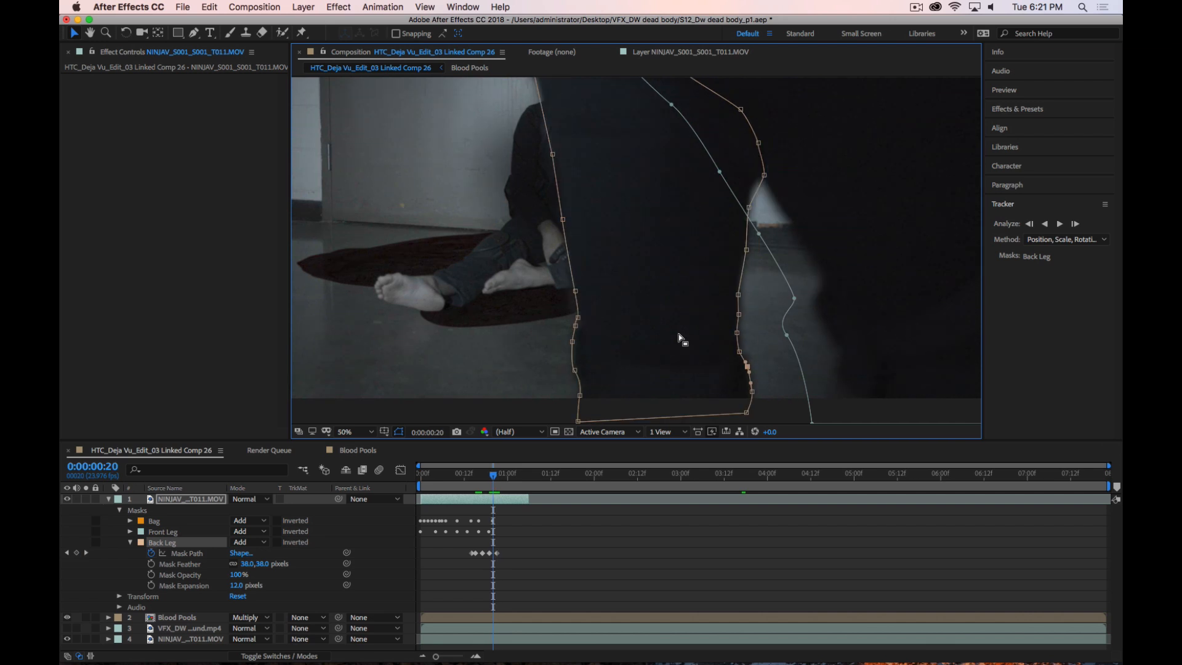
left_click(645, 567)
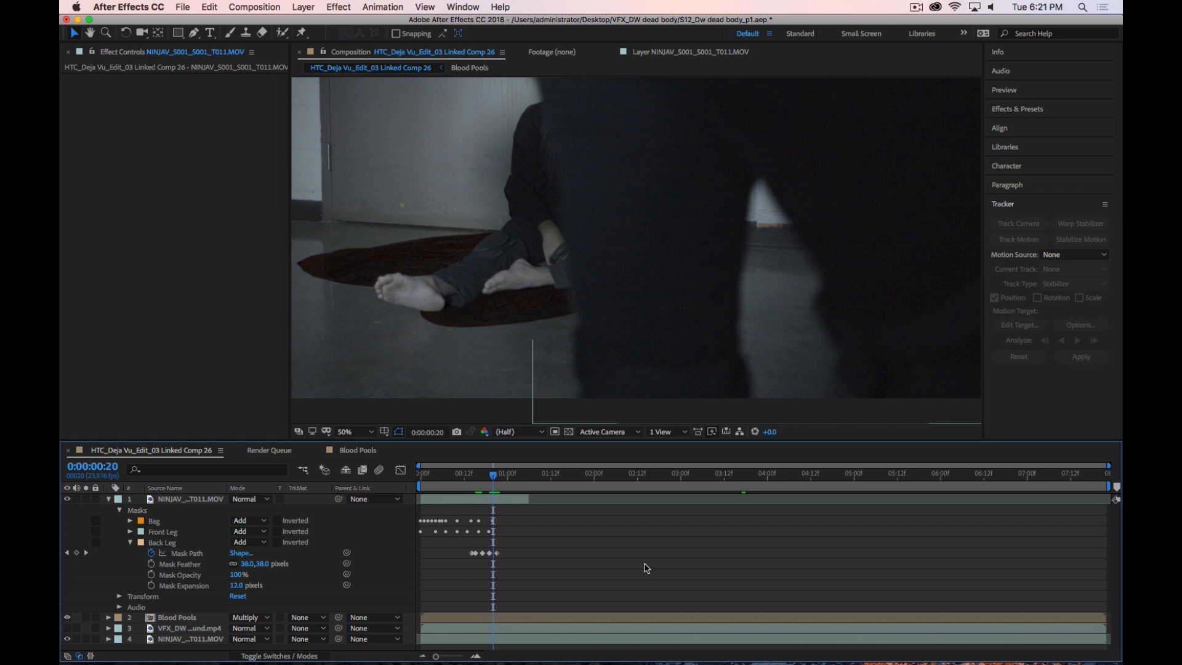
left_click(232, 586)
type("0")
key("Return")
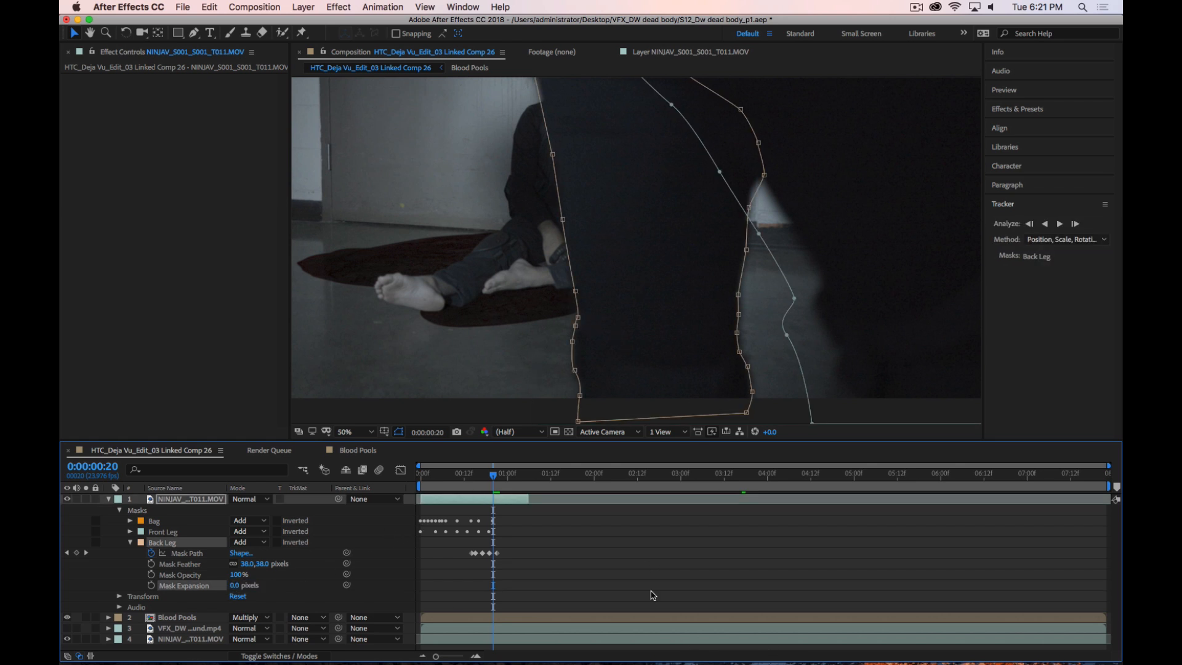
left_click(653, 595)
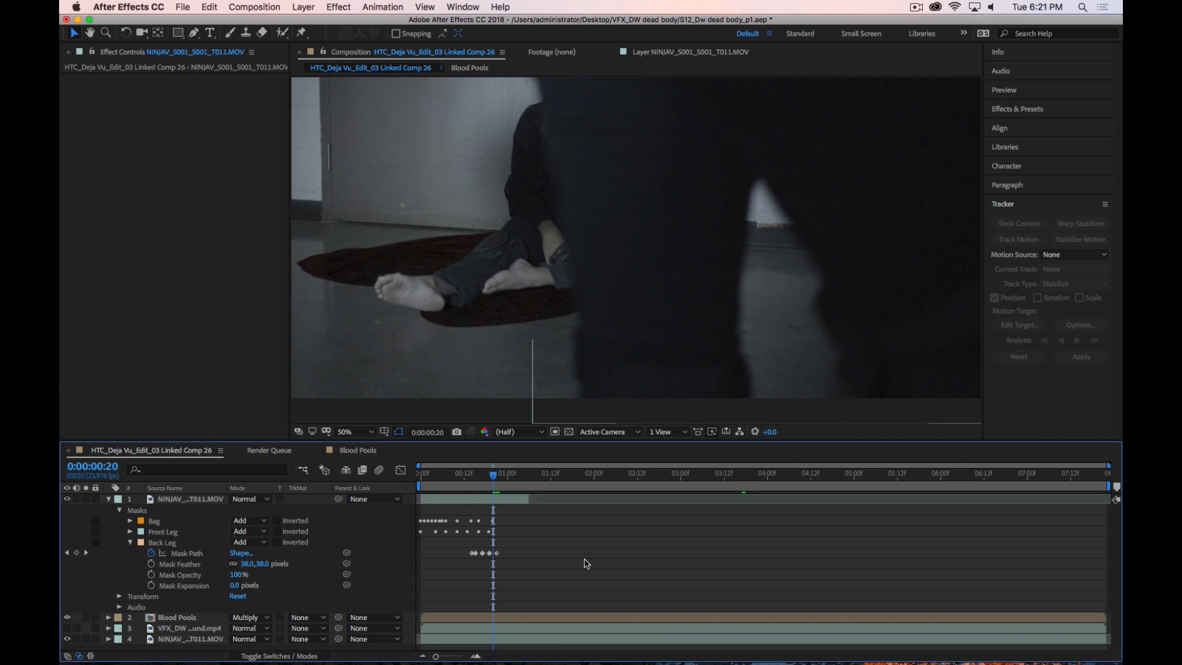
Set the Back Leg mask's expansion to 6 pixels and check the edge without mask outlines
left_click(234, 586)
type("6")
key("Return")
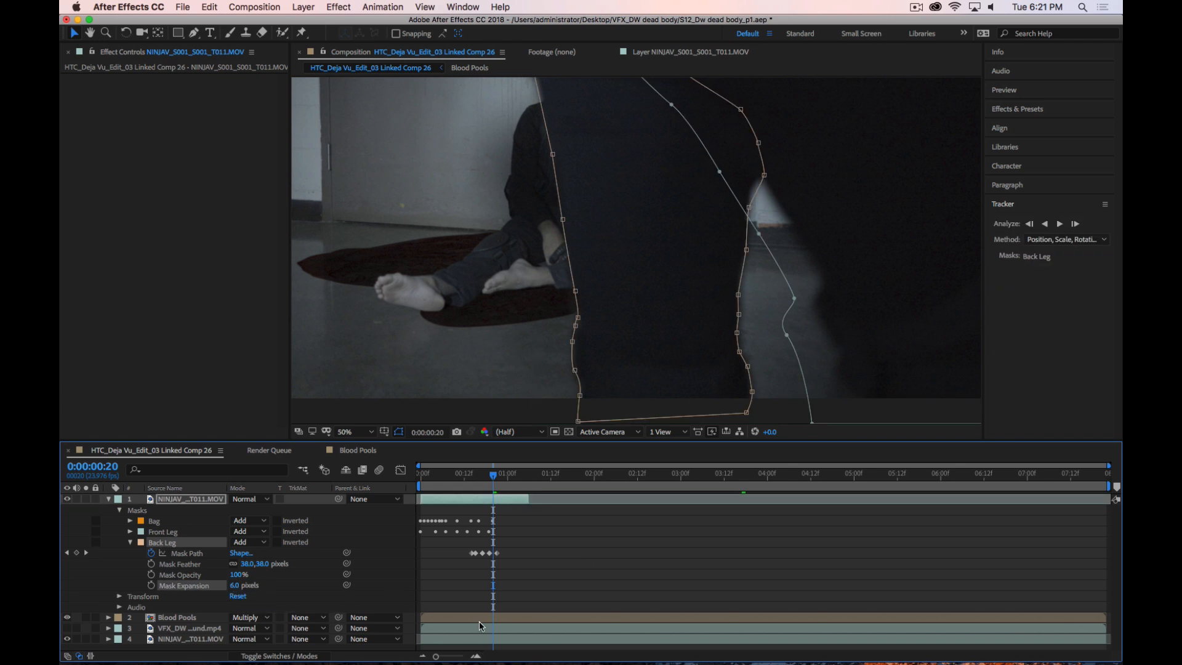
left_click(685, 558)
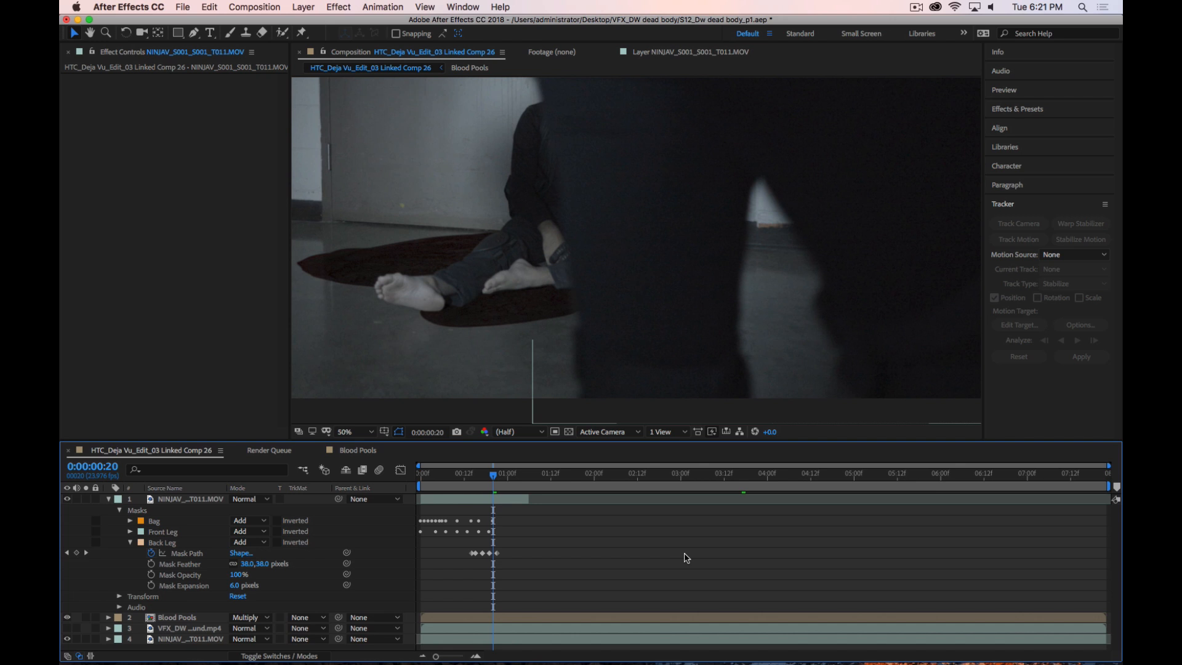
Move the whole Back Leg mask at 0:00:01:00 over the shifted back leg
left_click(179, 543)
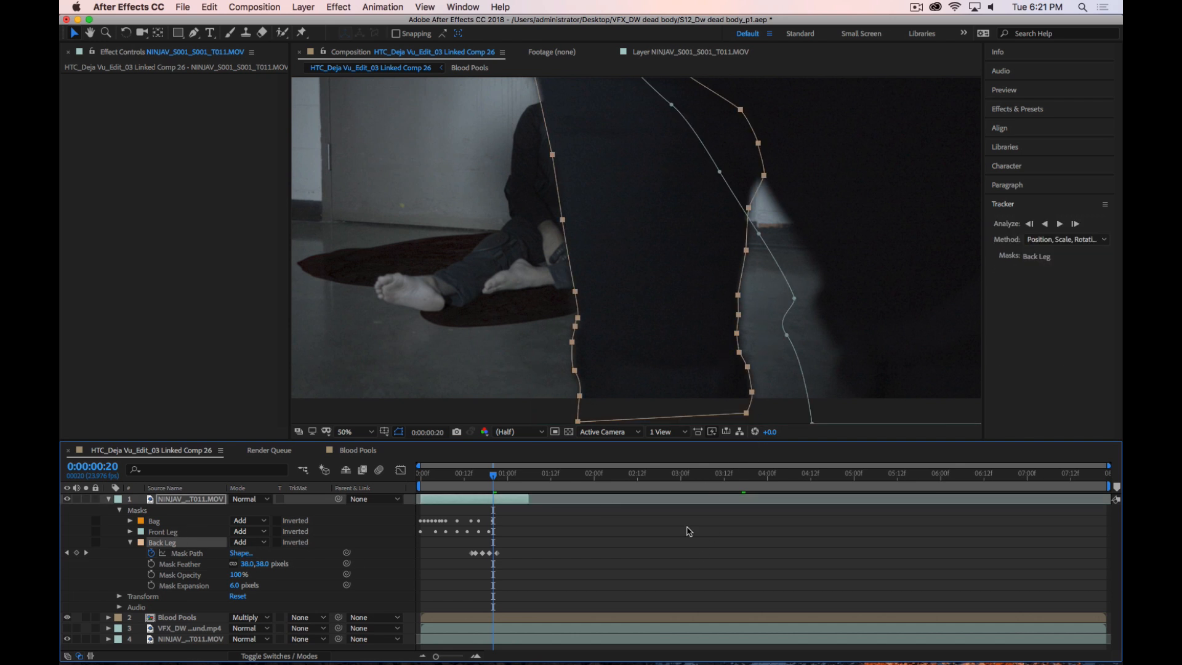
key("Page_Down")
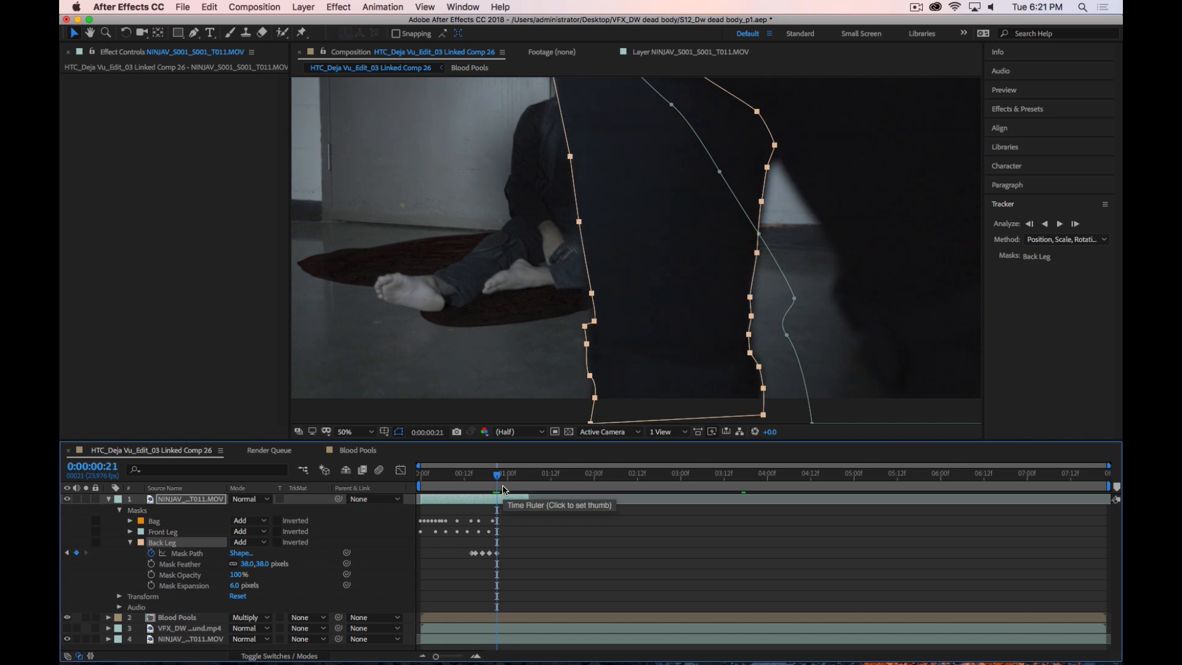
key("Page_Down")
key("Page_Down")
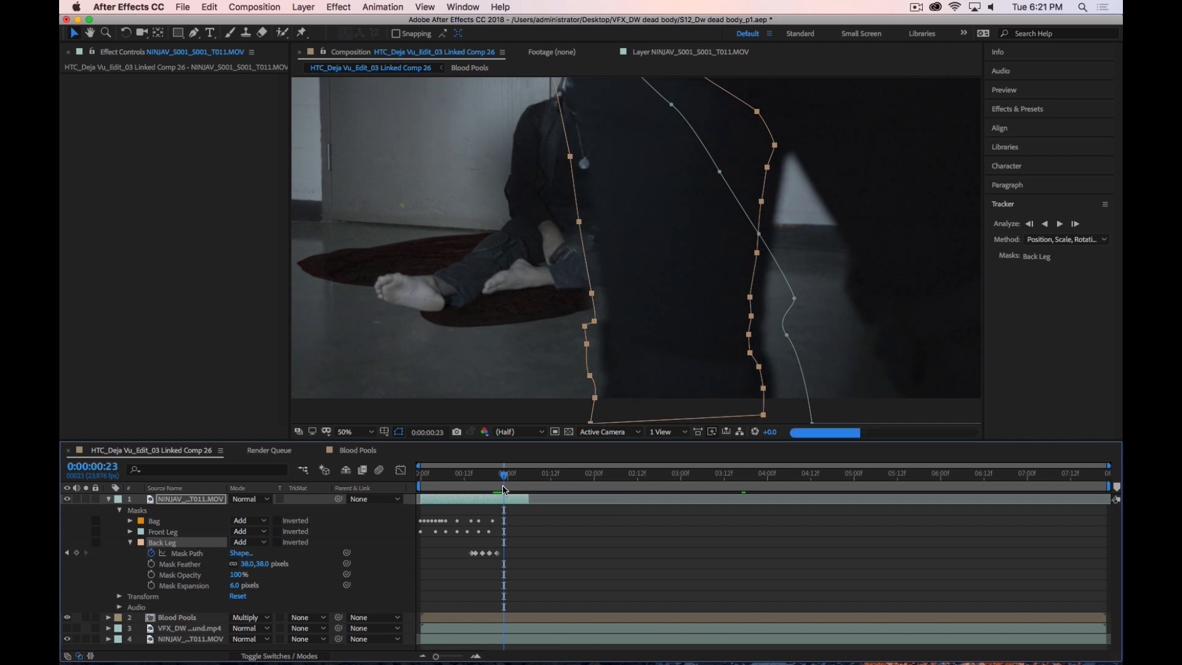
key("Page_Down")
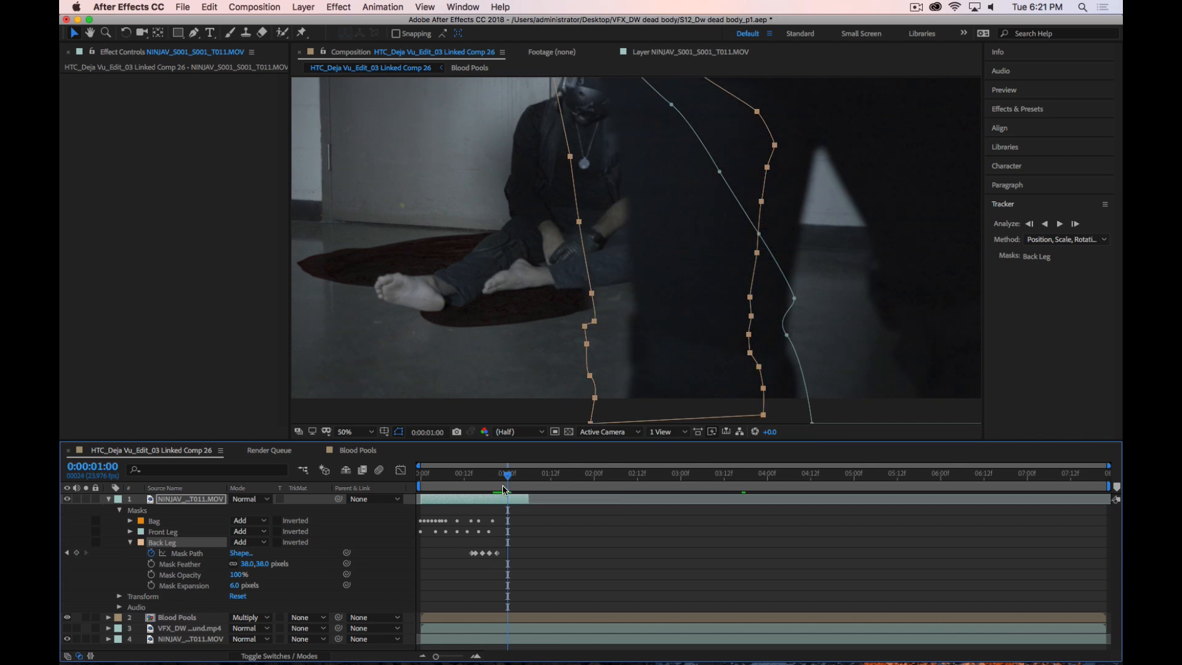
left_click(764, 416)
left_click_drag(764, 416, 808, 407)
left_click_drag(726, 280, 710, 321)
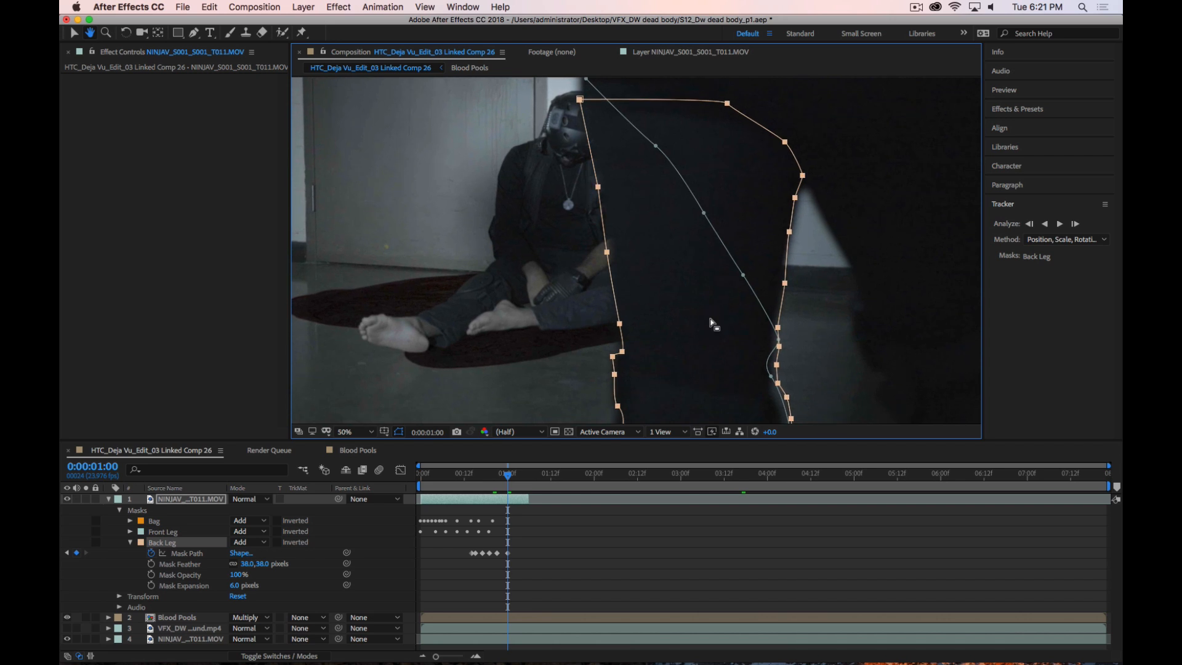
Rotate the Back Leg mask slightly clockwise at 0:00:01:00 and nudge it onto the leg with Free Transform
key("super+t")
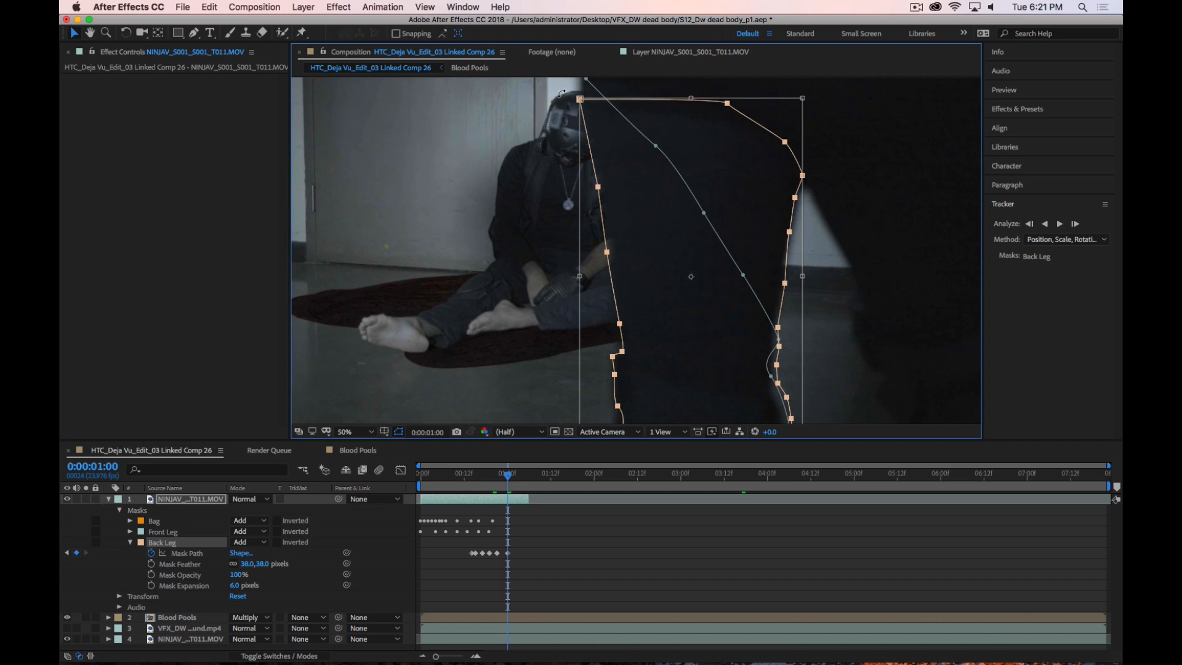
left_click_drag(561, 94, 569, 94)
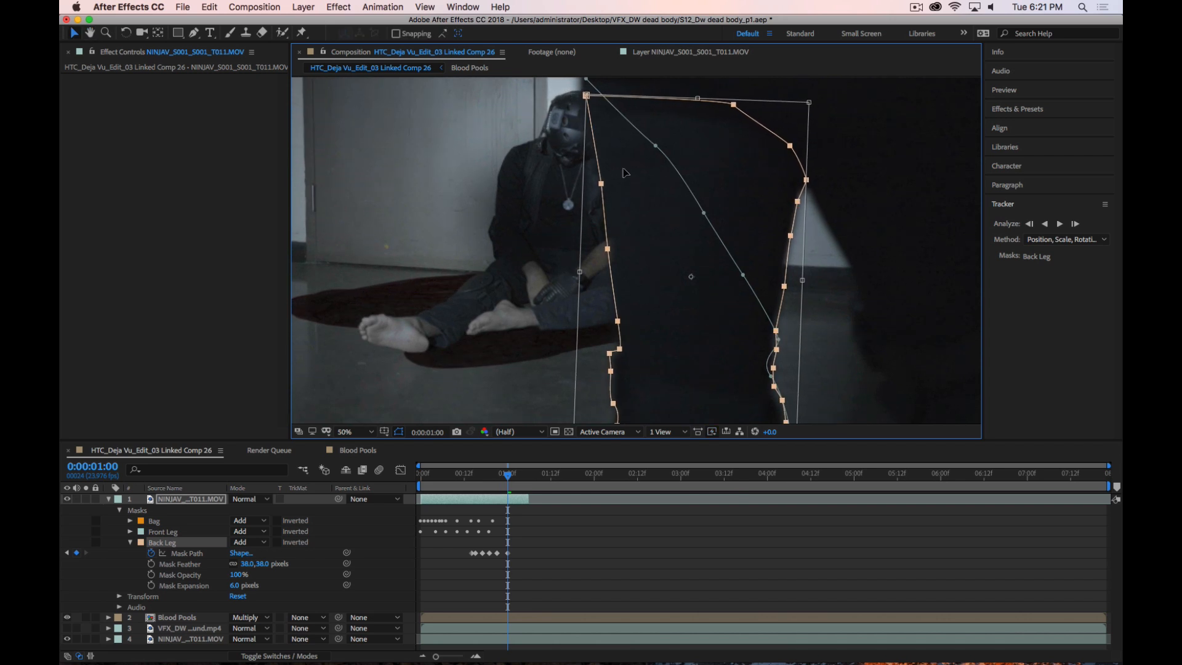
mouse_move(684, 290)
left_mouse_down()
mouse_move(690, 281)
mouse_move(681, 286)
mouse_move(690, 296)
left_mouse_up()
key("Return")
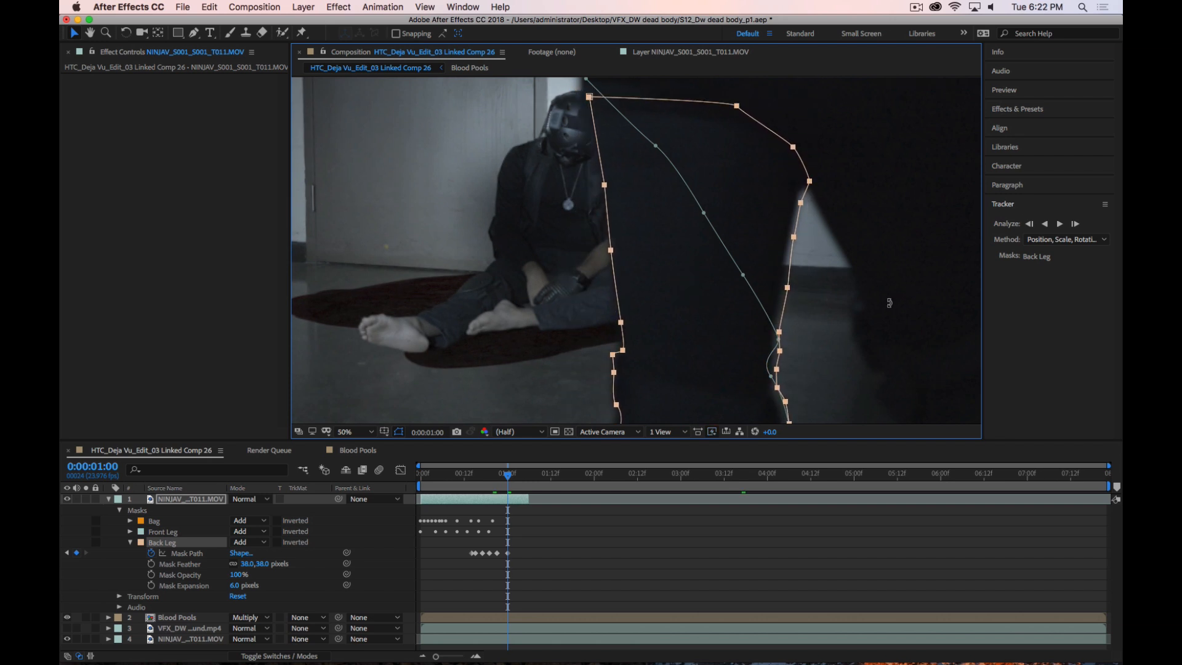
Reshape the Back Leg mask's right edge at 0:00:01:00 along the gap between the legs, down below the frame
scroll(839, 269, "down", 3)
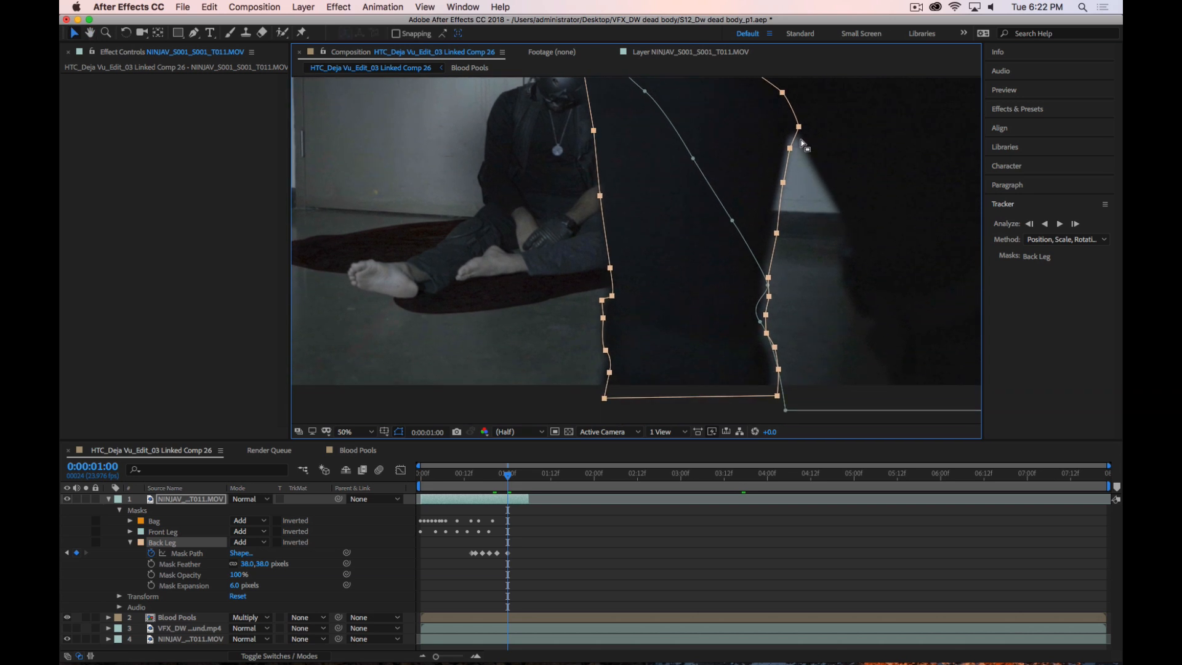
left_click(789, 151)
left_click_drag(789, 149, 796, 124)
left_click(782, 182)
left_click_drag(781, 183, 779, 184)
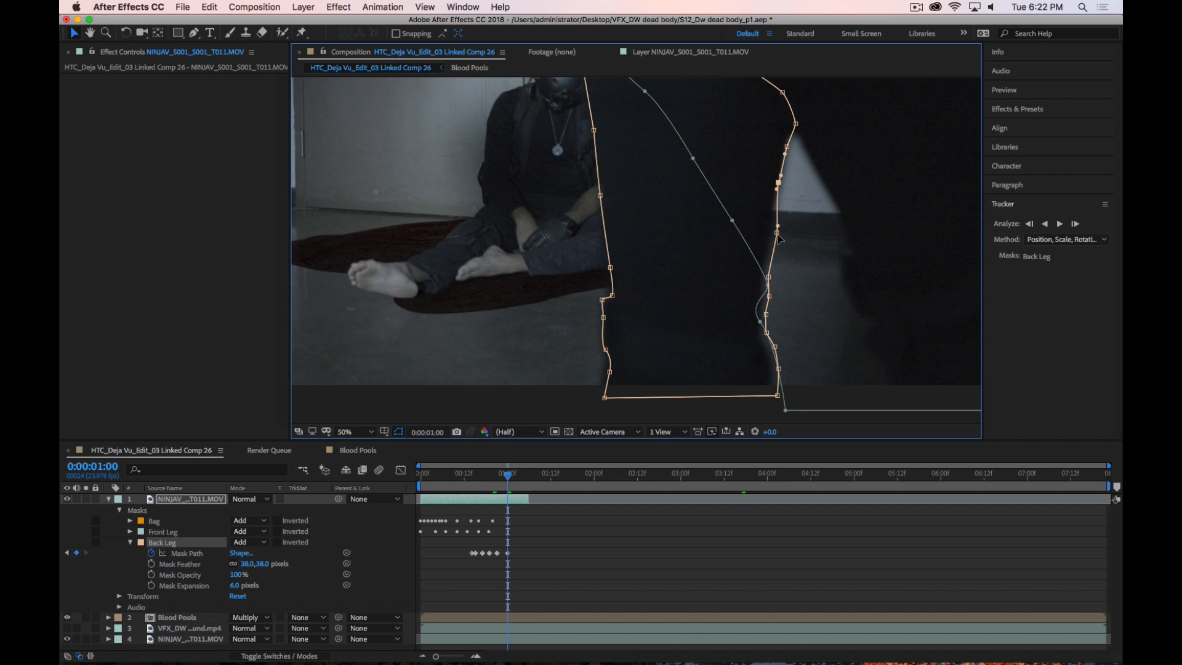
left_click_drag(778, 234, 771, 233)
left_click_drag(768, 275, 773, 399)
left_click(778, 370)
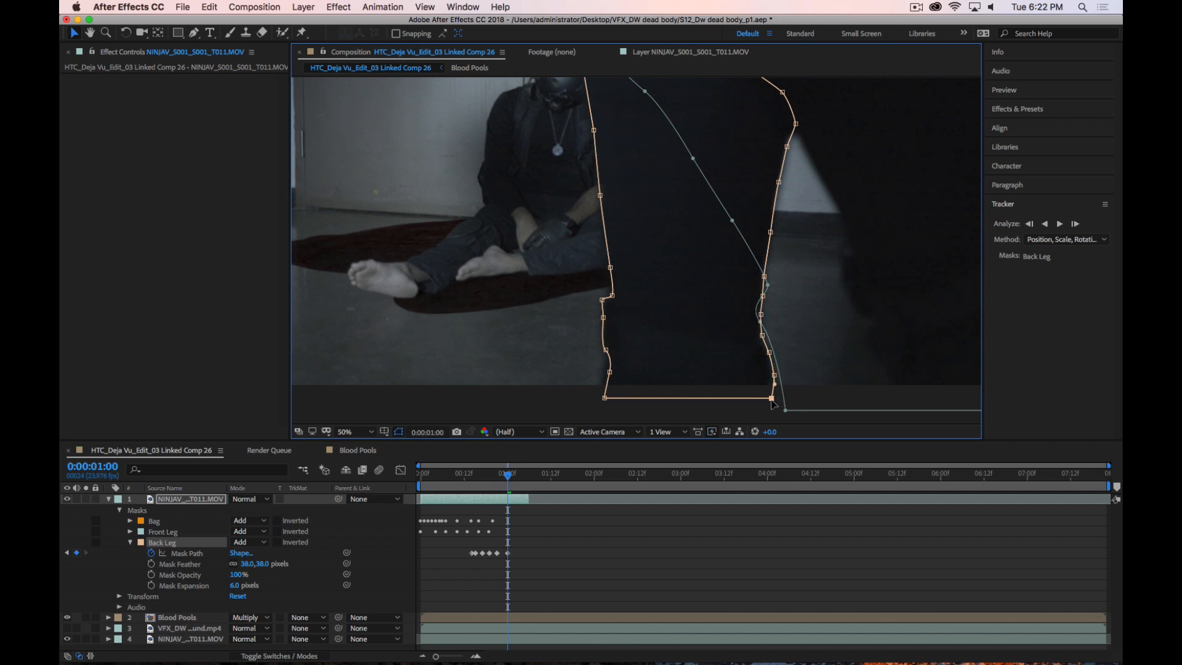
Adjust the Back Leg mask's left edge points at 0:00:01:00, from below the frame up to the upper left corner
left_click_drag(605, 399, 603, 349)
left_click_drag(612, 296, 608, 268)
left_click(609, 267)
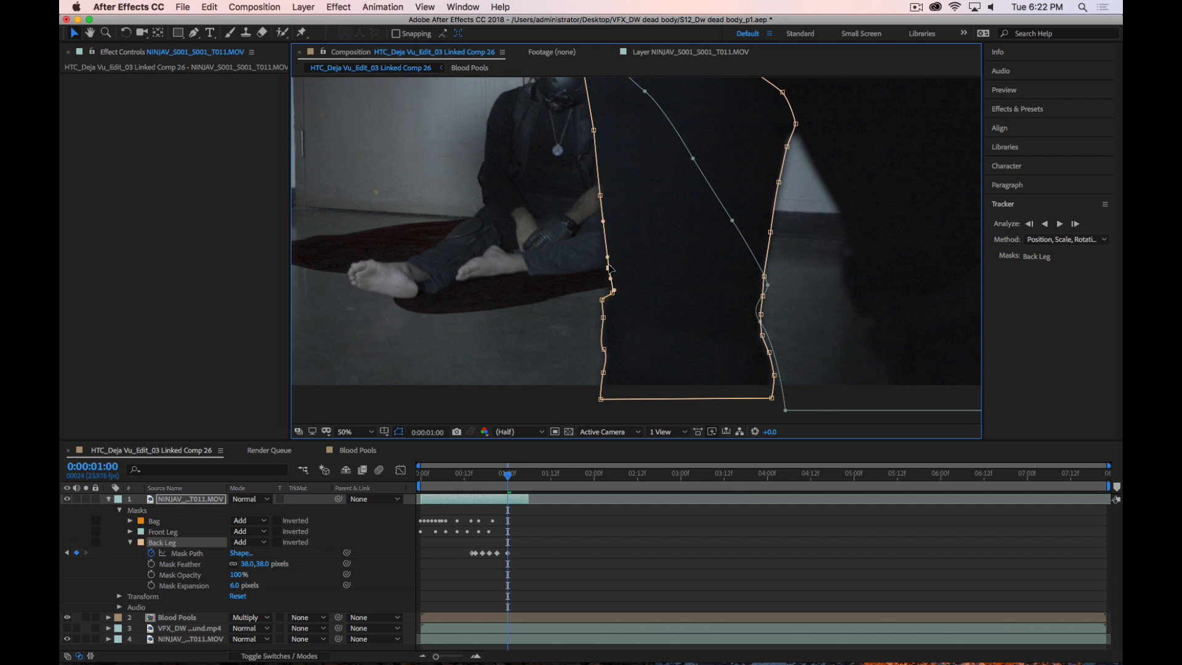
left_click_drag(615, 180, 638, 267)
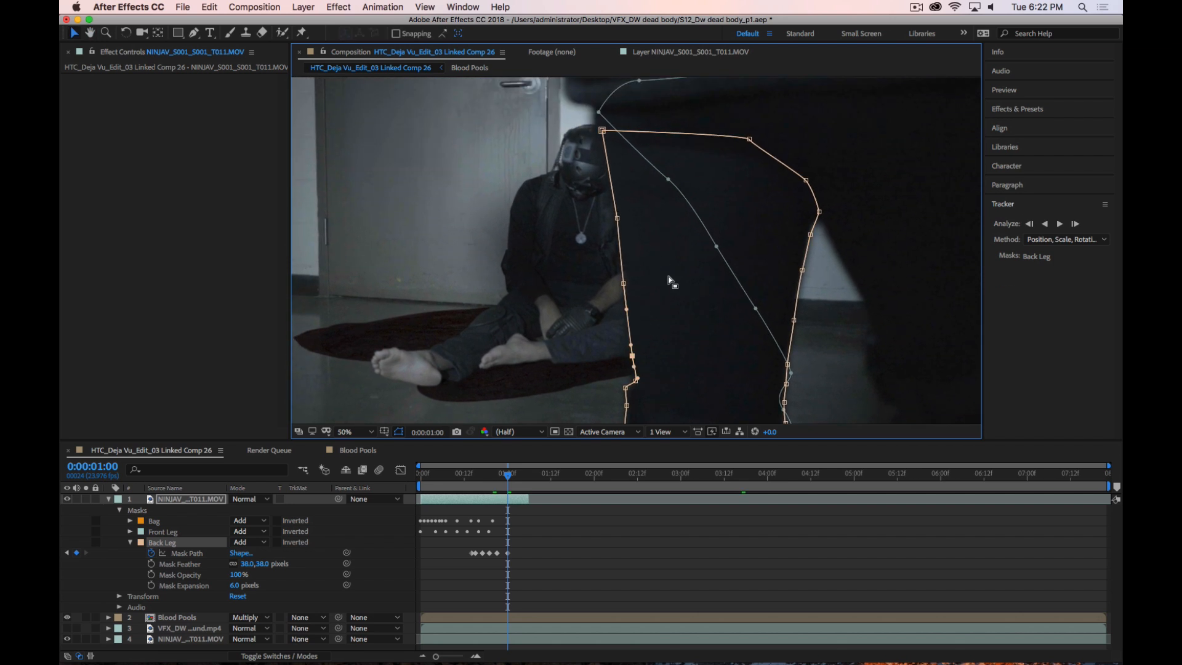
left_click_drag(603, 131, 599, 130)
left_click_drag(617, 219, 614, 215)
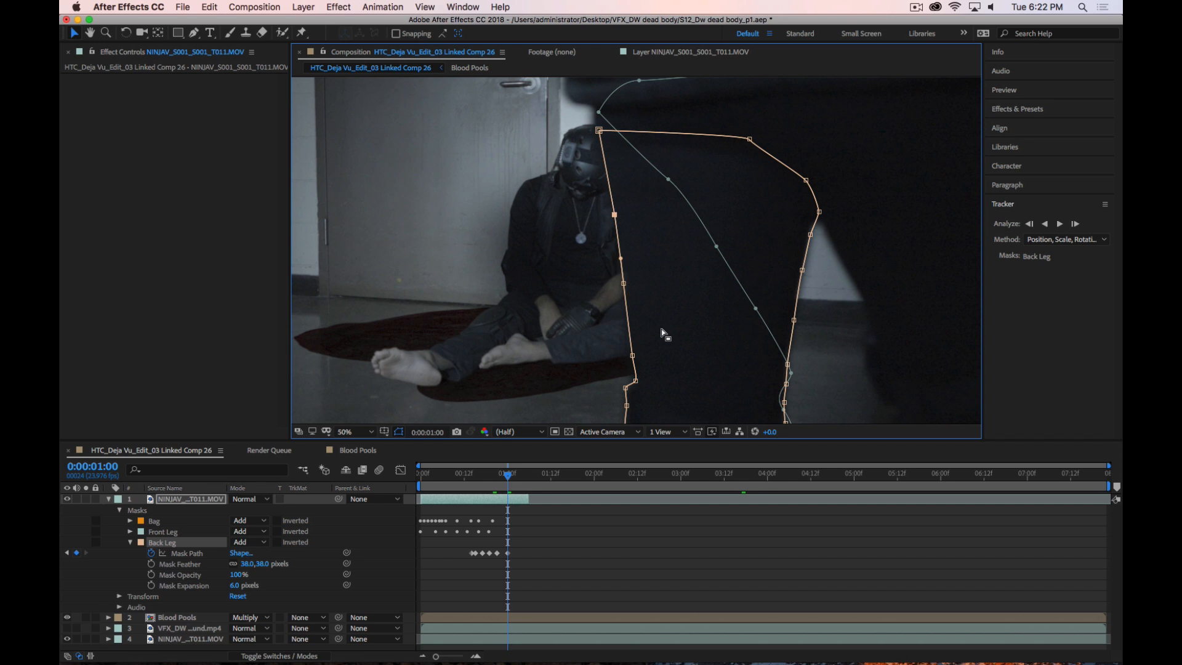
Refine the lower left edge points of the Back Leg mask at 0:00:01:00 to follow the leg's contour down to the frame's bottom
scroll(677, 308, "down", 5)
scroll(677, 308, "right", 2)
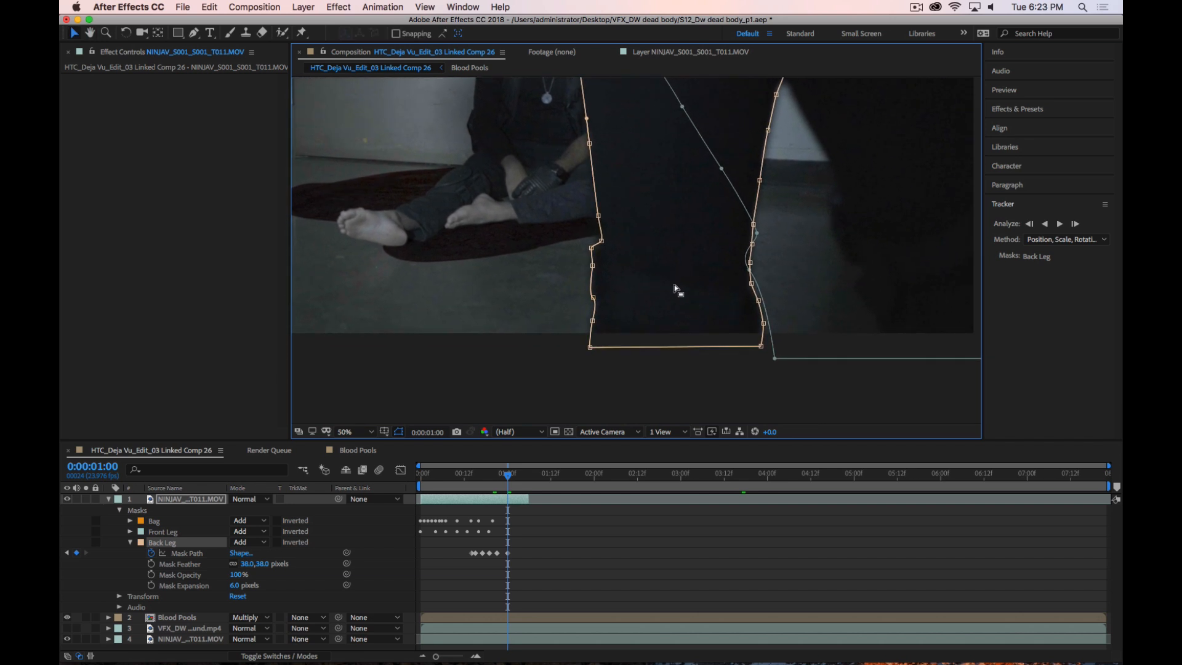
key("slash")
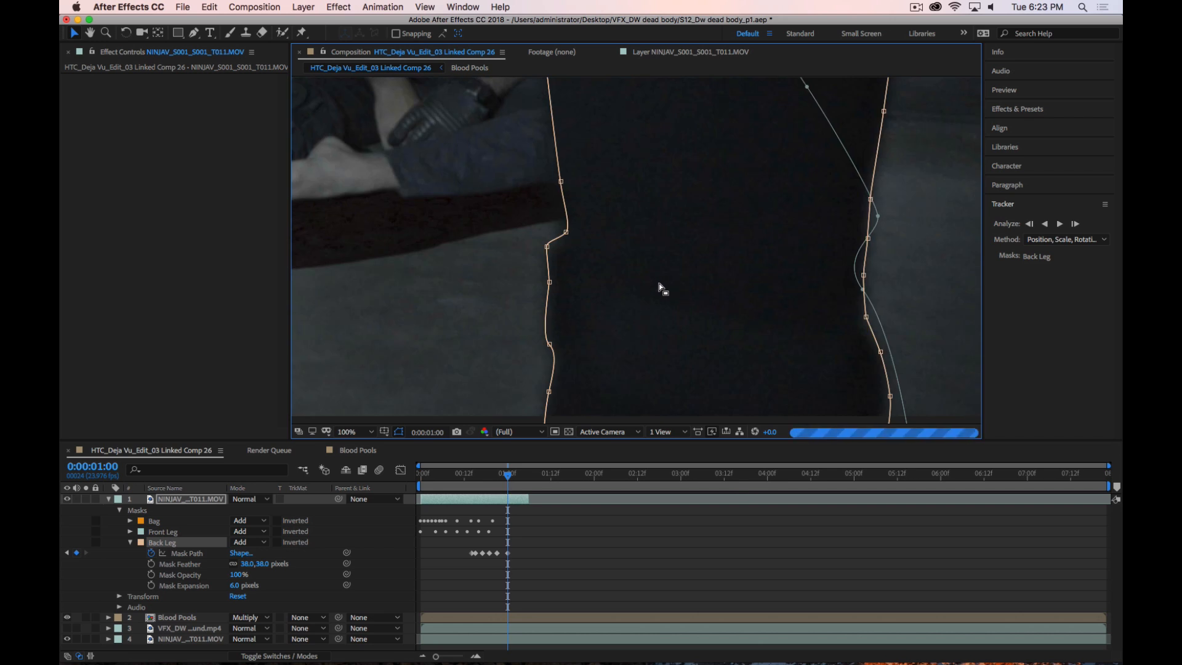
left_click_drag(556, 224, 551, 259)
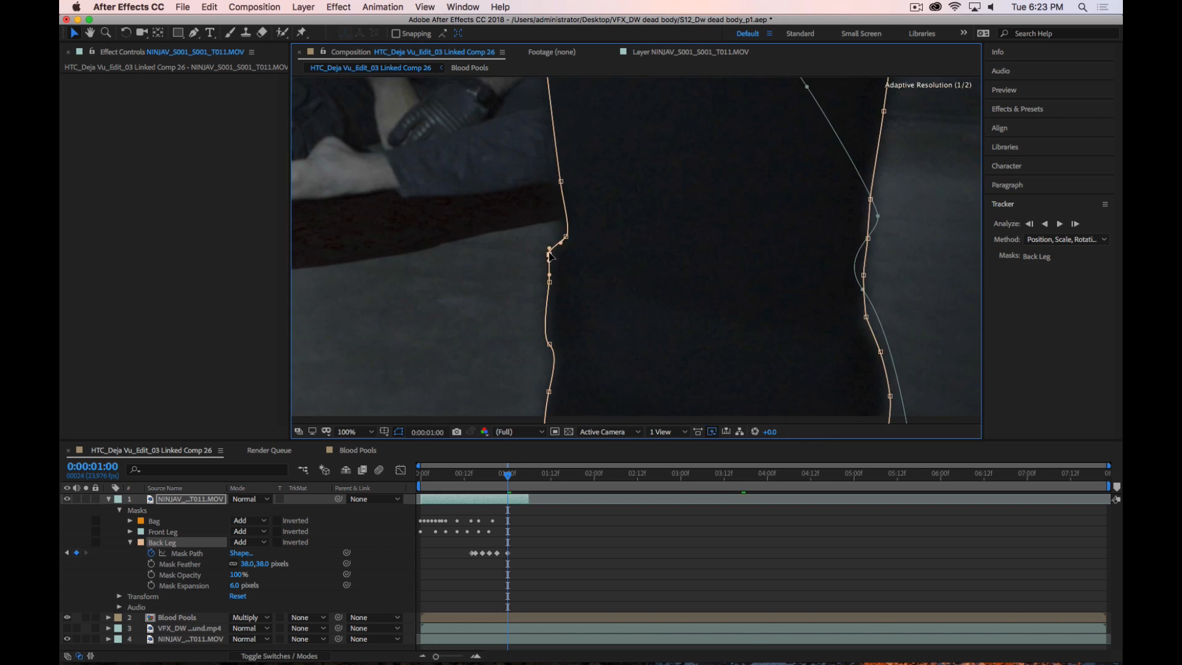
left_click_drag(586, 325, 549, 275)
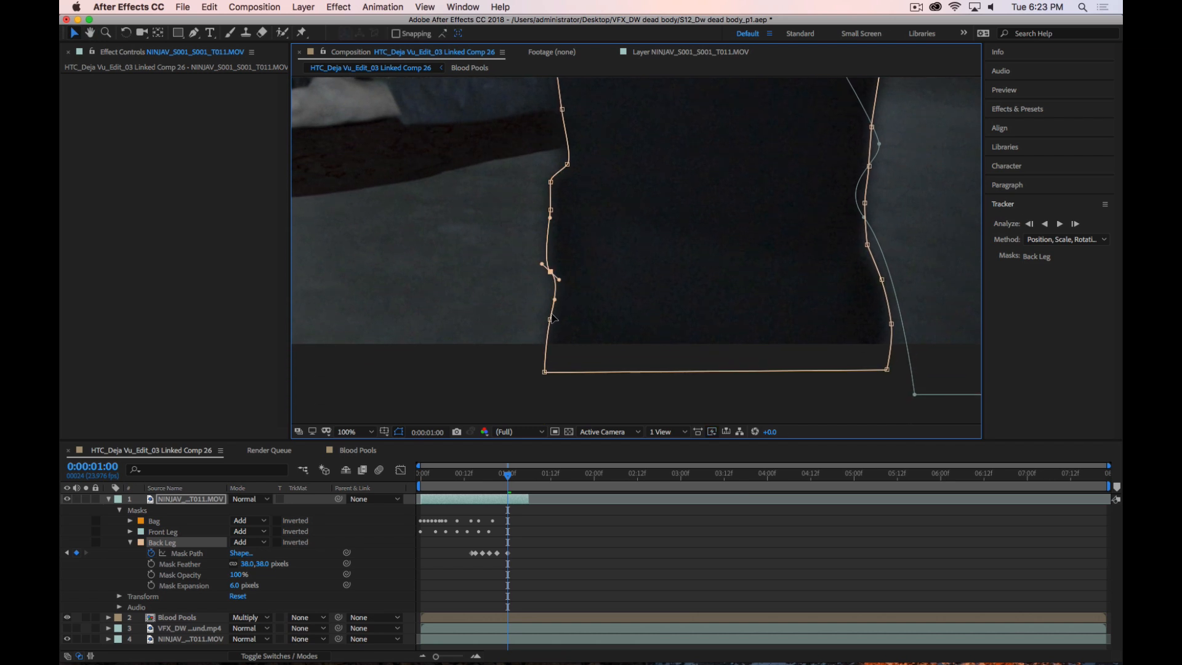
left_click_drag(551, 319, 548, 321)
Nudge the Back Leg mask's bottom right corner point slightly inward at 0:00:01:00 and check the right edge up to the gap between the legs
scroll(579, 332, "right", 5)
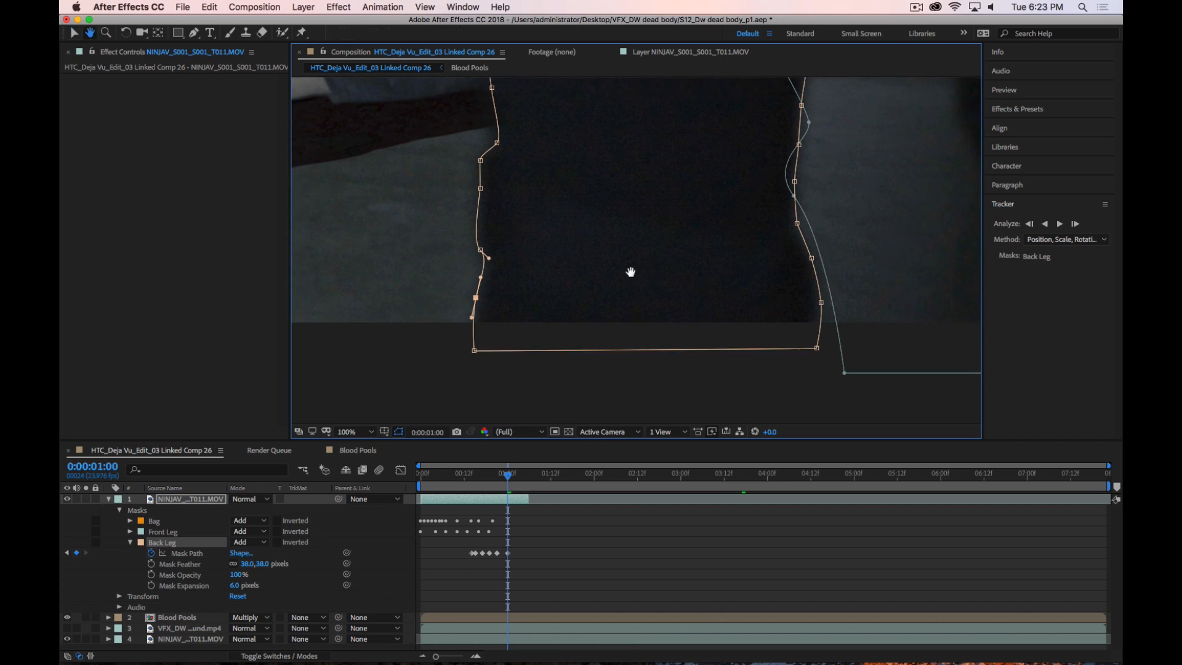
left_click_drag(677, 339, 675, 340)
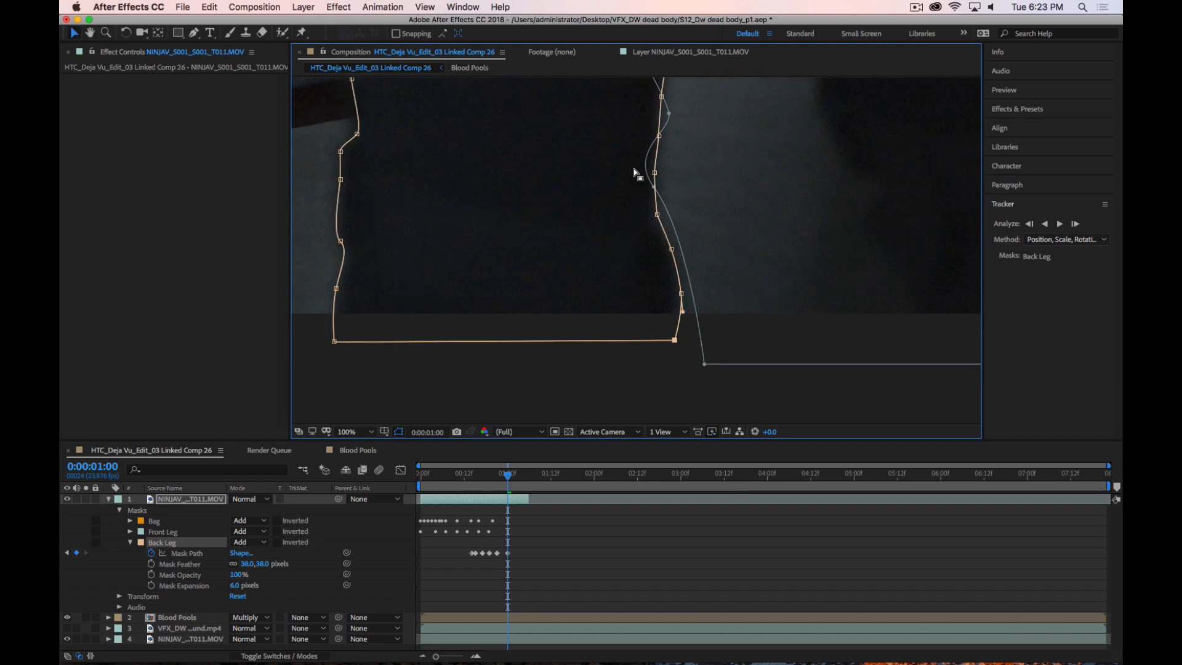
left_click_drag(634, 131, 616, 282)
left_click_drag(580, 185, 566, 309)
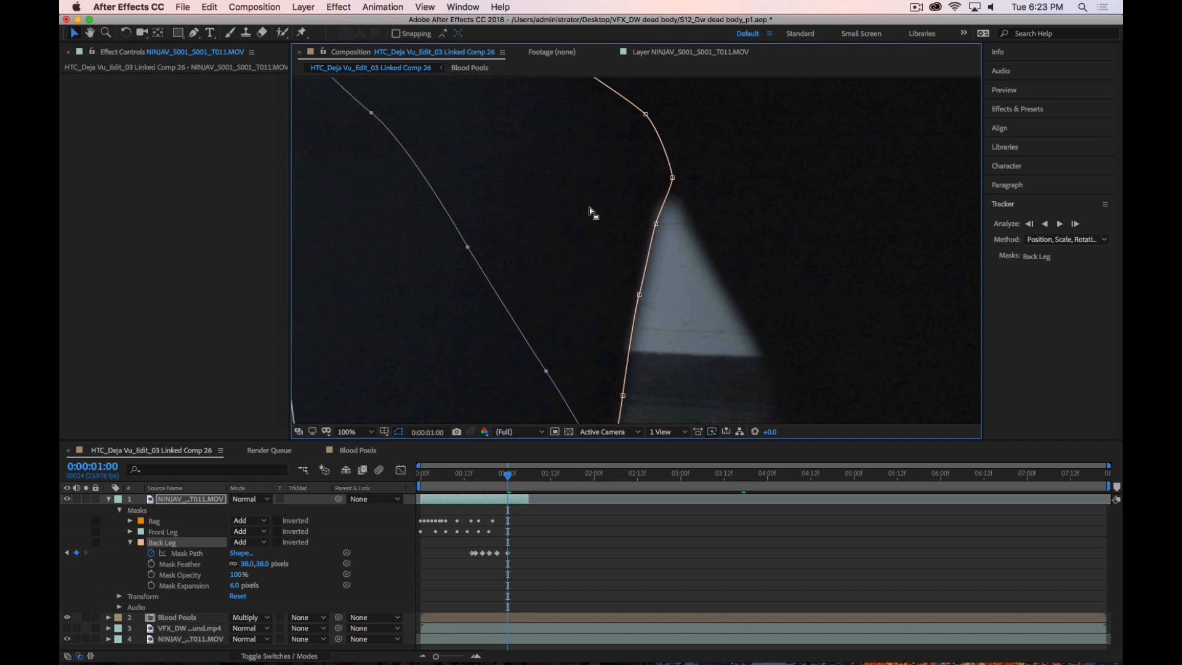
key("comma")
key("comma")
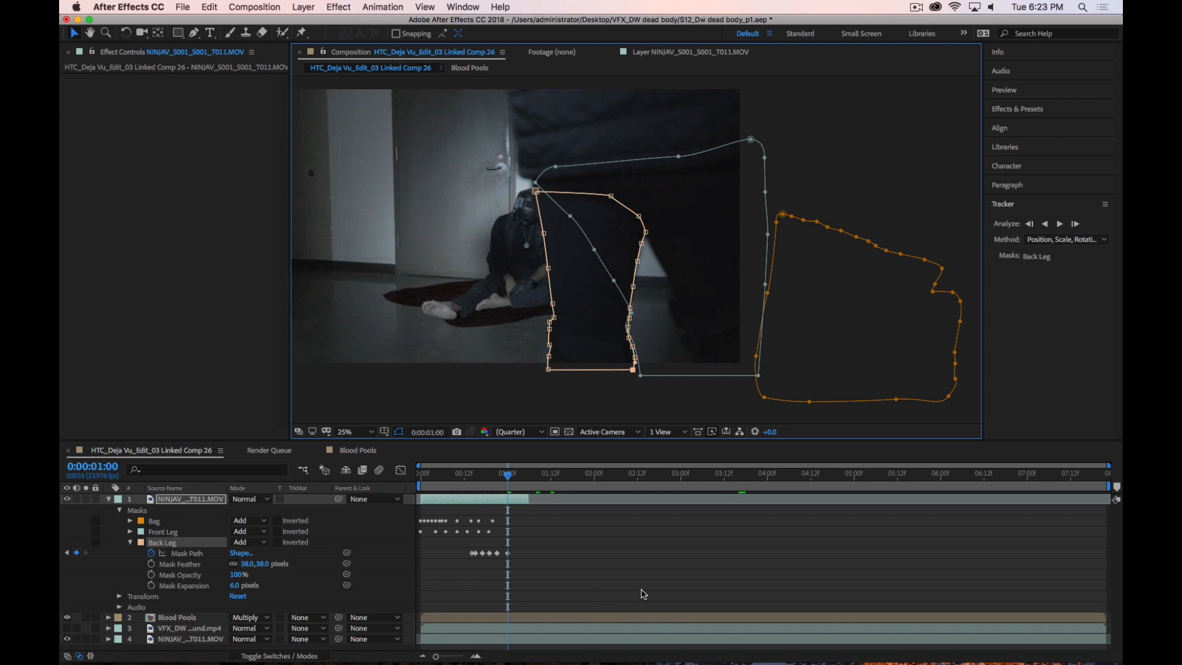
Advance to 0:00:01:03 and move the whole Back Leg mask right over the shifted back leg
key("space")
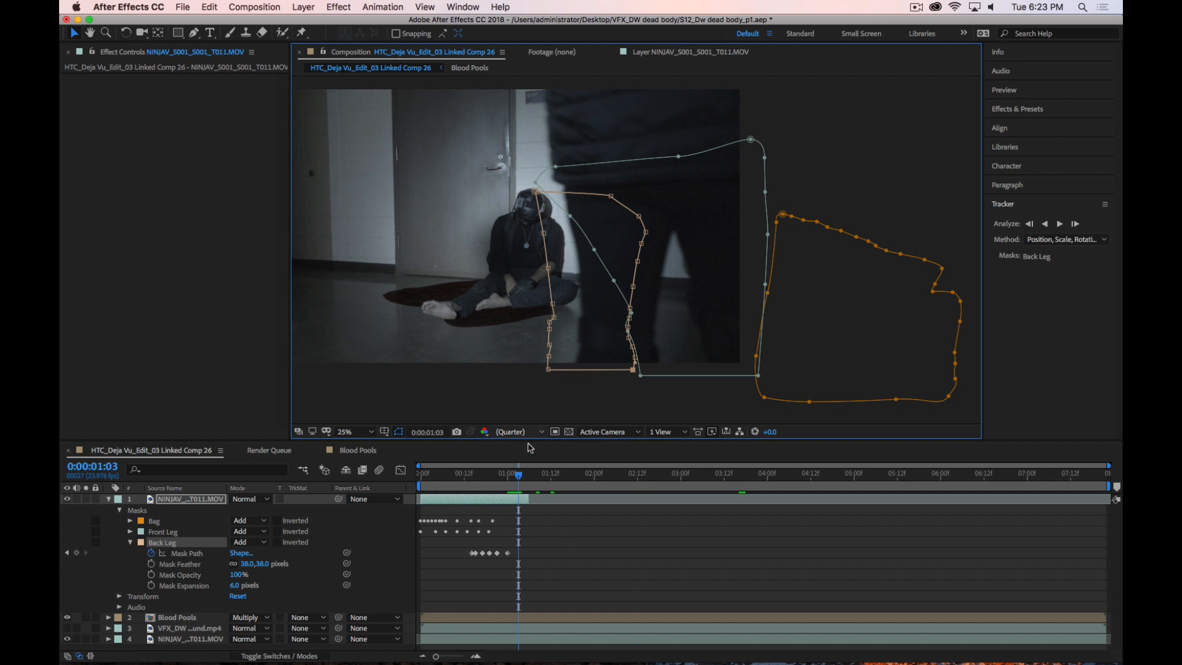
left_click(186, 541)
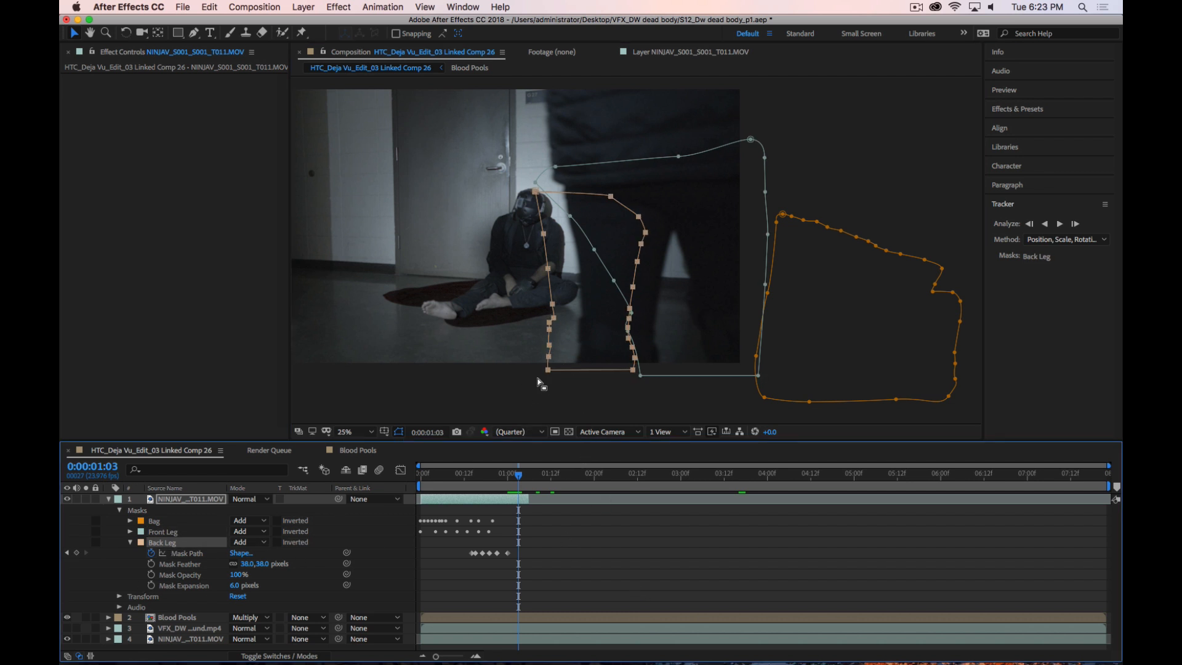
left_click_drag(549, 372, 581, 376)
scroll(683, 281, "down", 1)
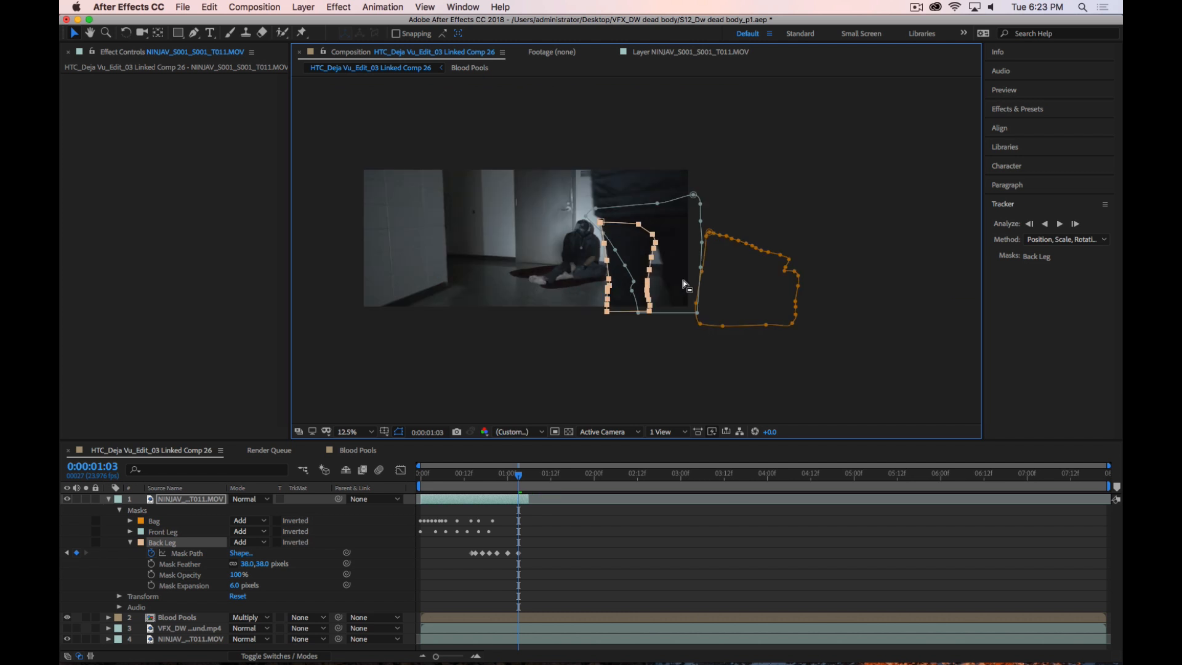
scroll(684, 281, "up", 2)
left_click_drag(703, 308, 719, 145)
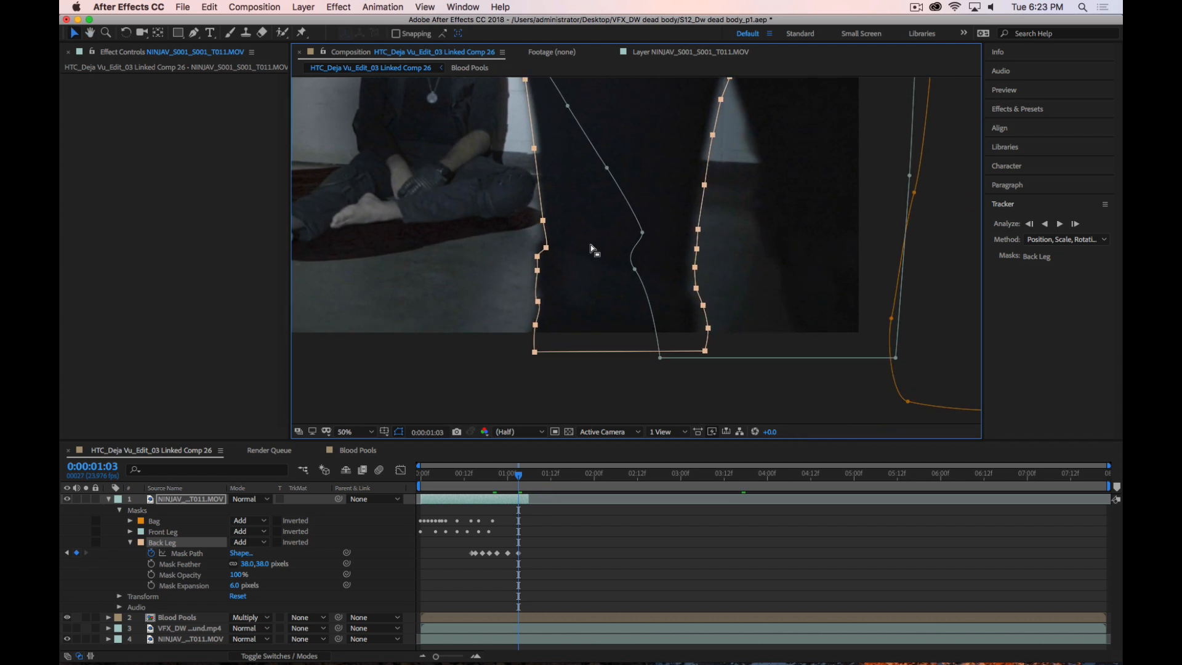
At 0:00:01:03, raise the Back Leg mask slightly and shift its right-edge points inward to follow the leg
left_click_drag(537, 302, 537, 293)
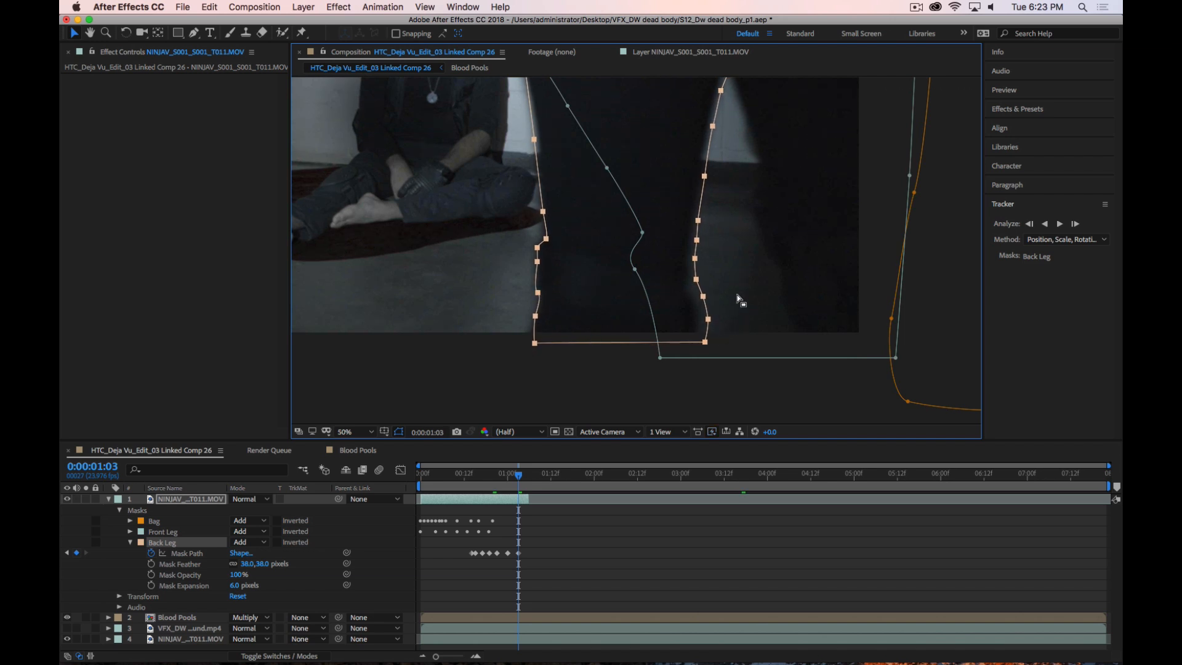
left_click_drag(745, 167, 732, 193)
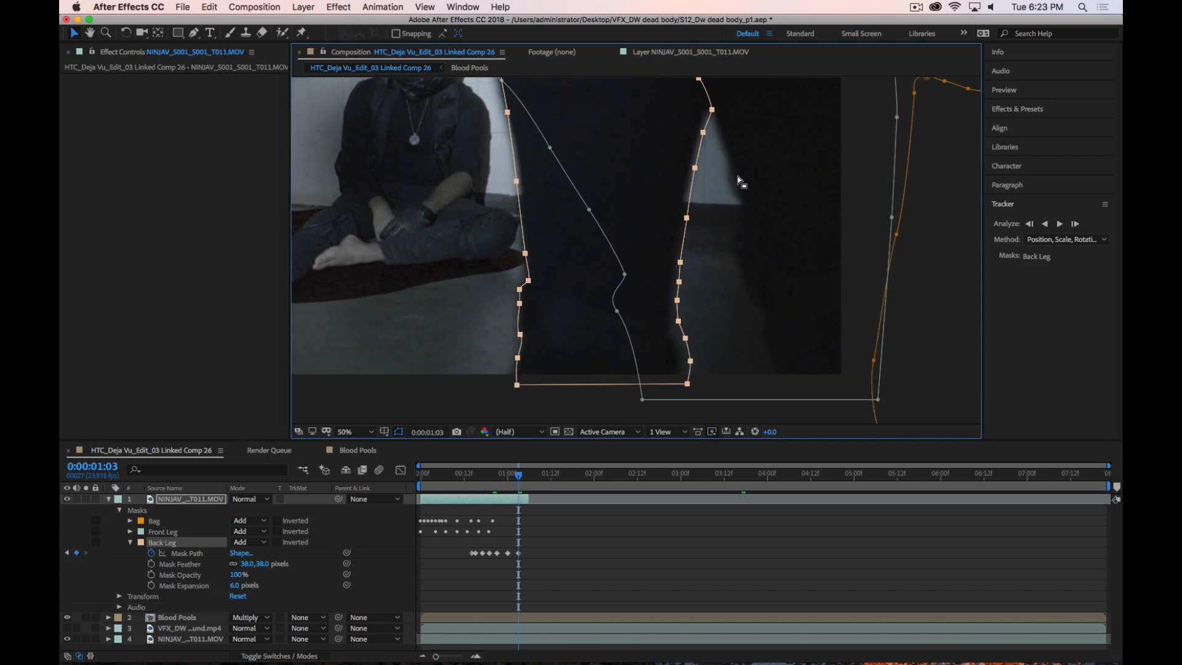
left_click_drag(737, 100, 674, 391)
key("Left")
key("Left")
key("Left")
key("Left")
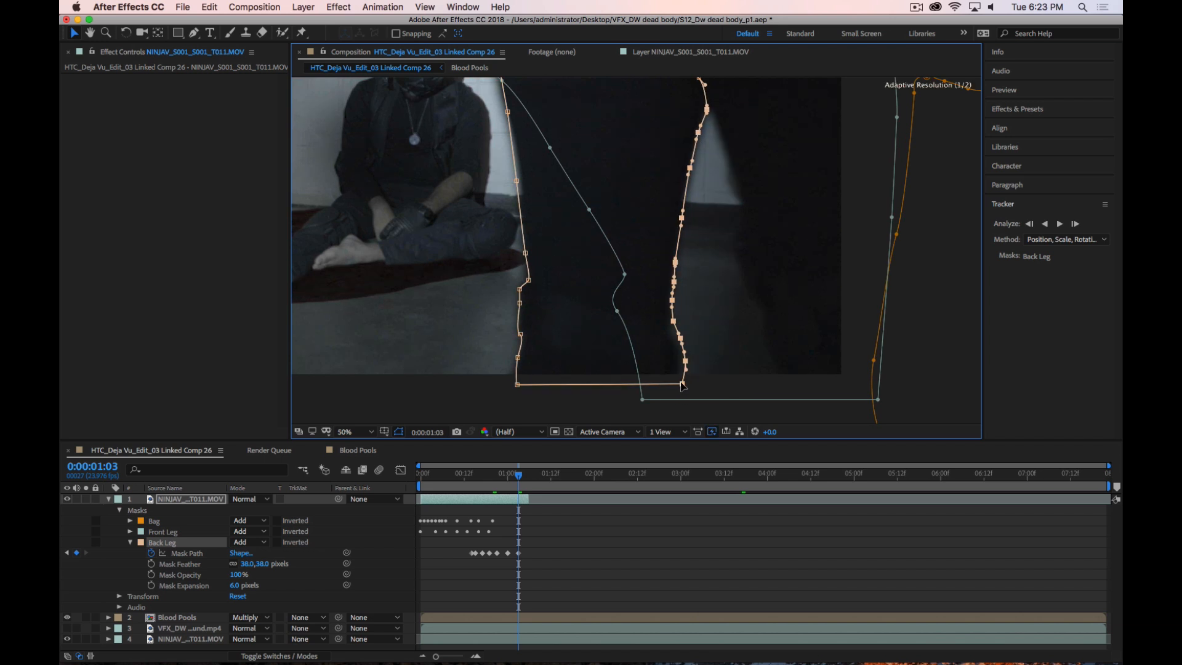
Refine the Back Leg mask's lower-right points to follow the contour down to the bottom corner
left_click_drag(716, 313, 671, 327)
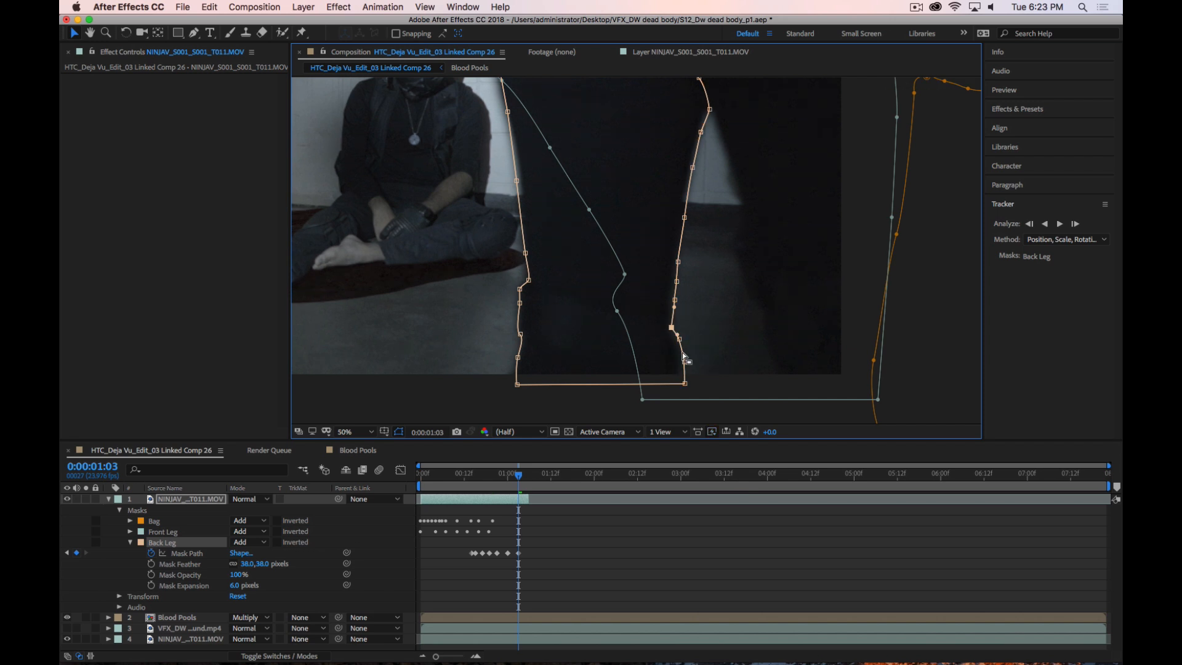
left_click(678, 340)
left_click(684, 364)
left_click_drag(683, 383, 681, 383)
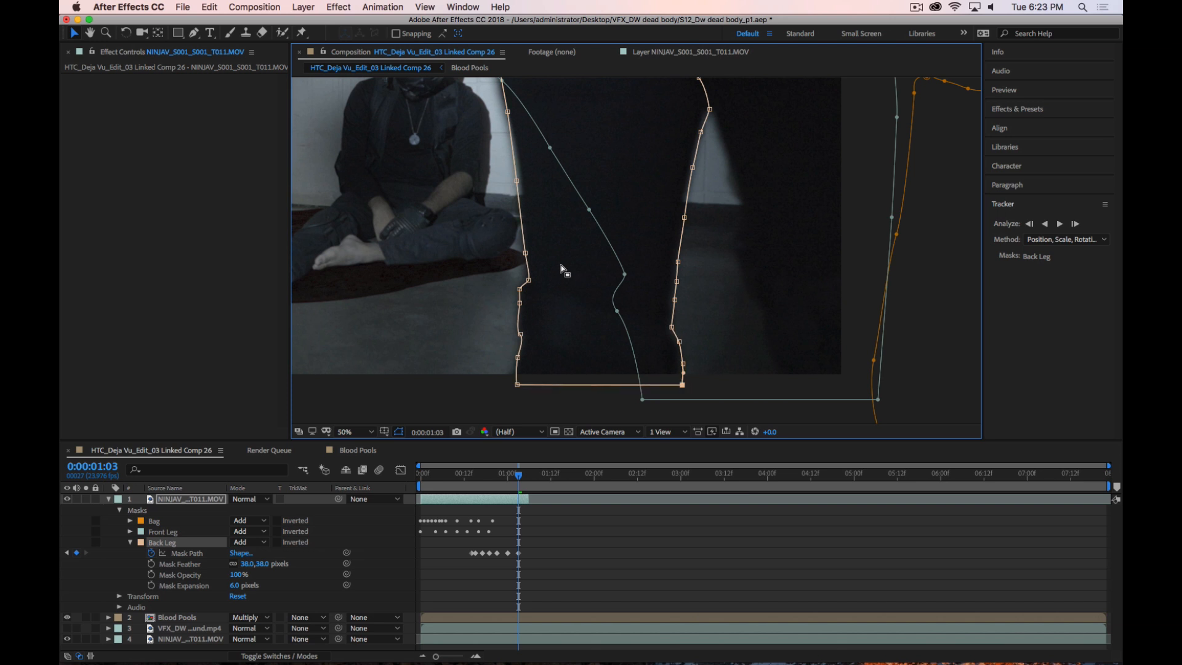
Fit the upper-left points of the Back Leg mask to the leg's edge beside the seated figure and deselect the mask
scroll(561, 264, "up", 5)
left_click_drag(560, 285, 563, 285)
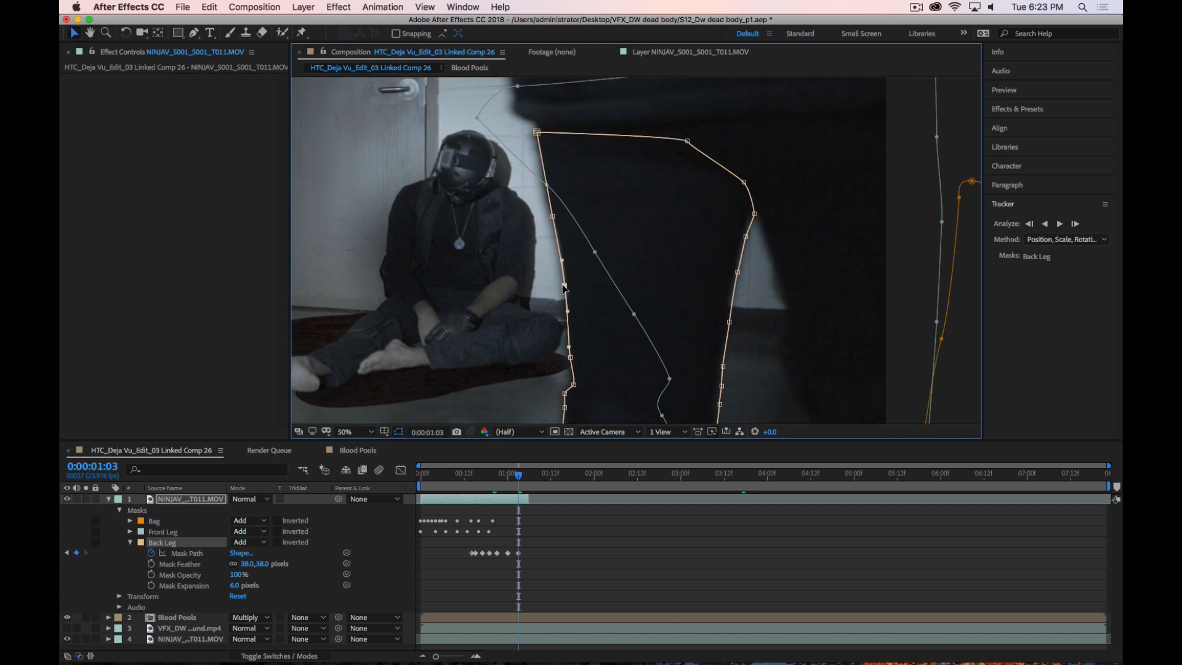
left_click_drag(551, 213, 549, 215)
left_click_drag(538, 130, 536, 135)
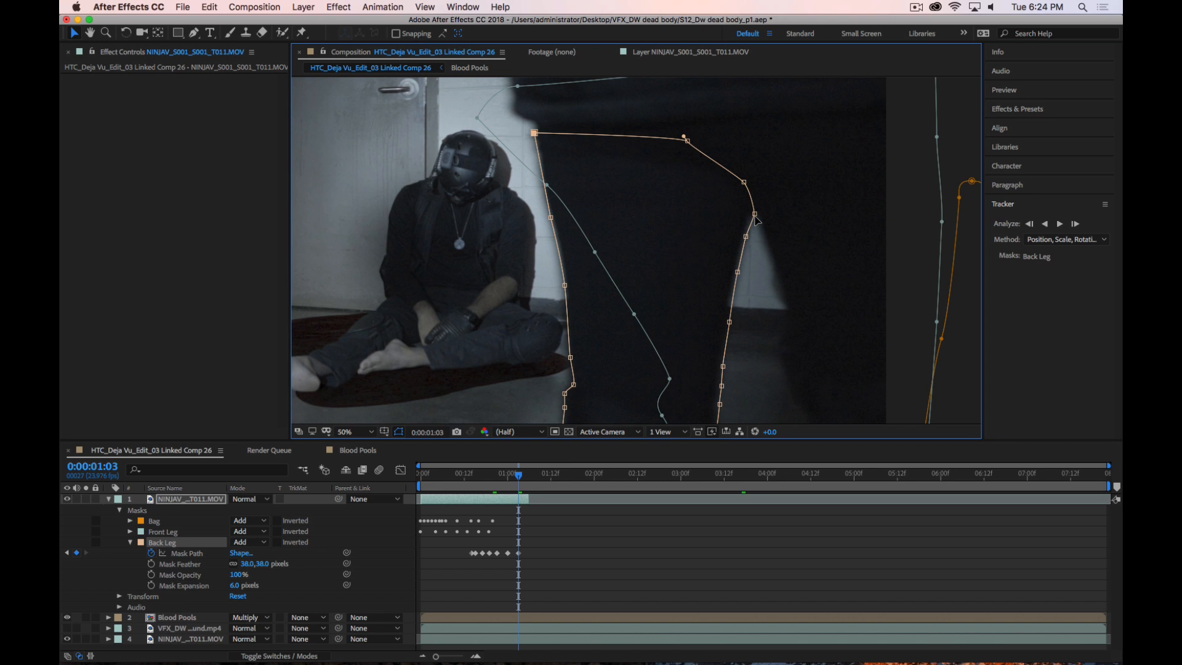
scroll(683, 250, "down", 5)
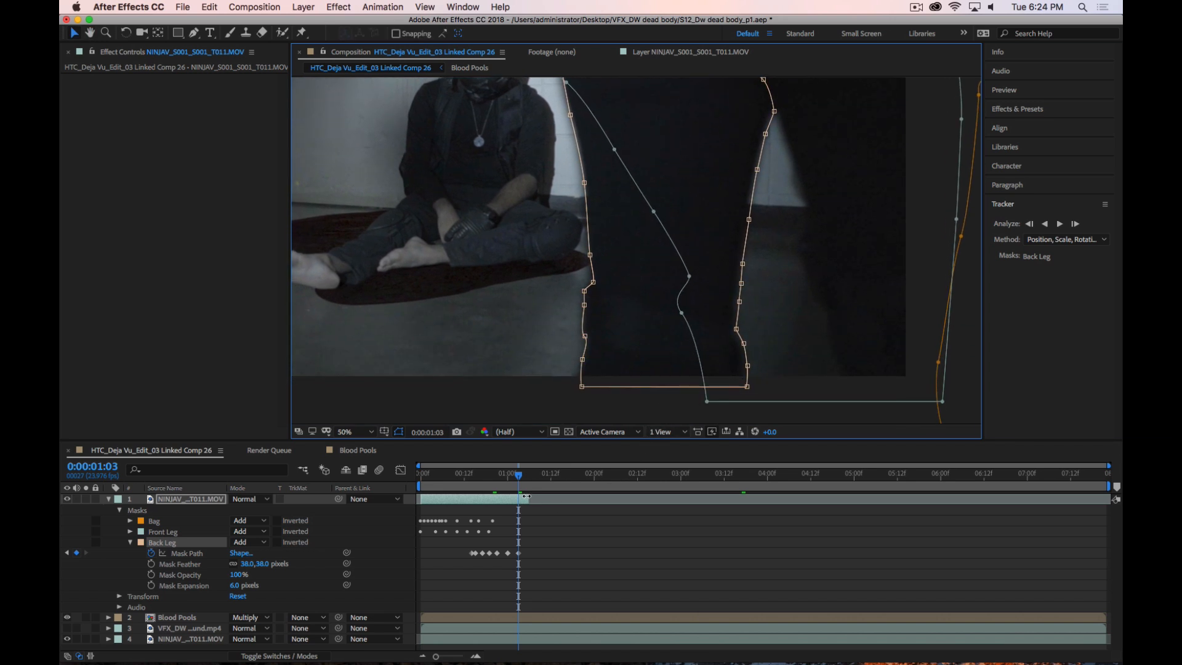
left_click(658, 580)
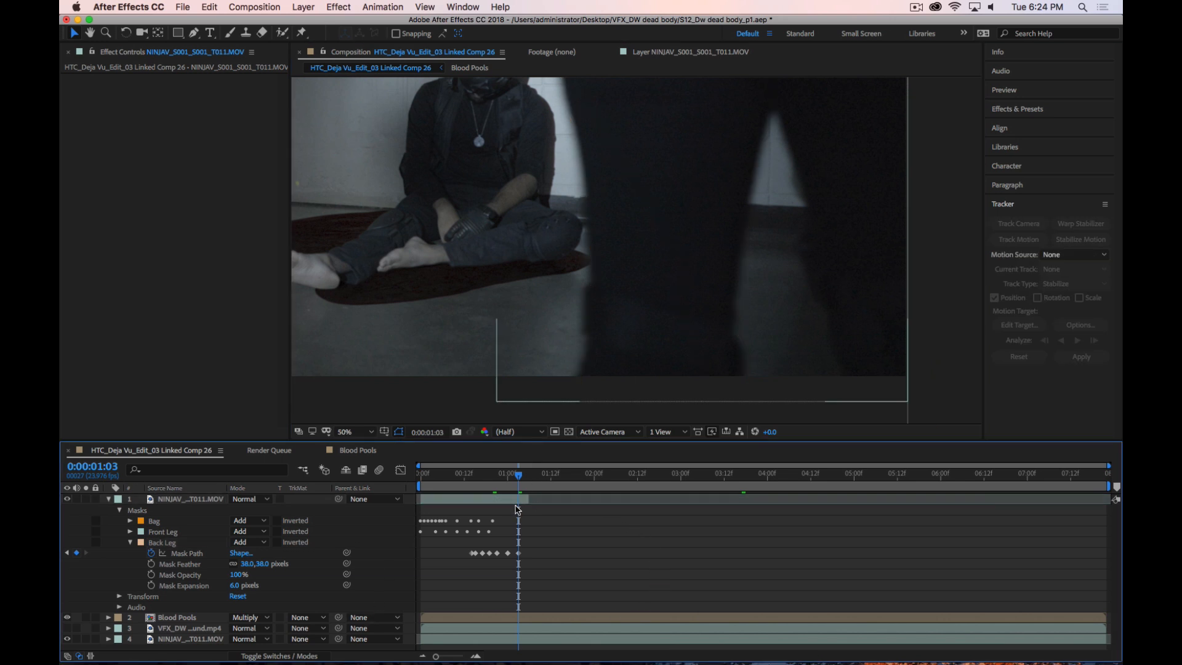
At 0:00:00:13, one frame before the first Back Leg keyframe, move the entire Back Leg mask out of the picture on the left
left_click_drag(519, 475, 432, 481)
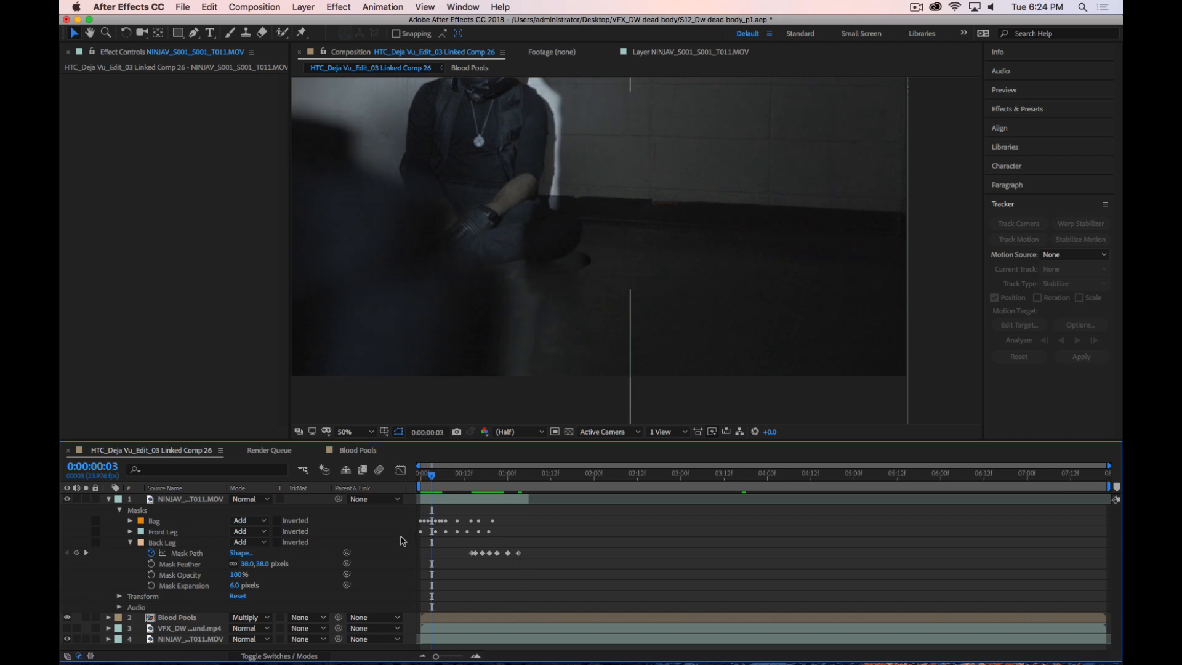
left_click(185, 543)
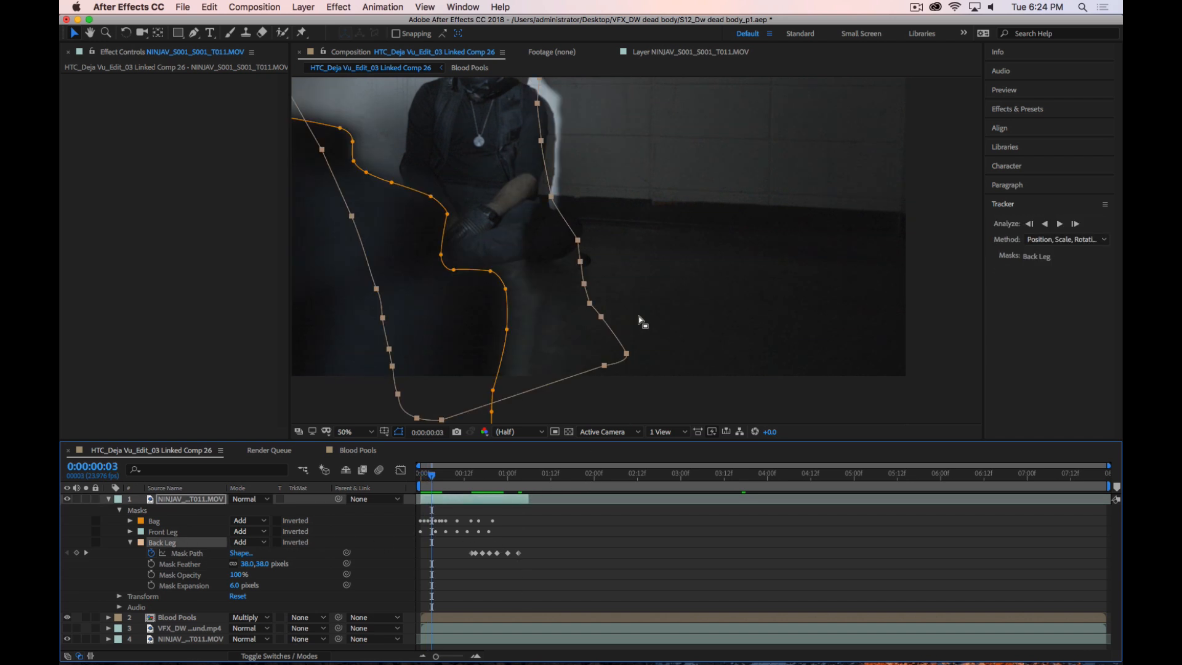
scroll(647, 308, "down", 4)
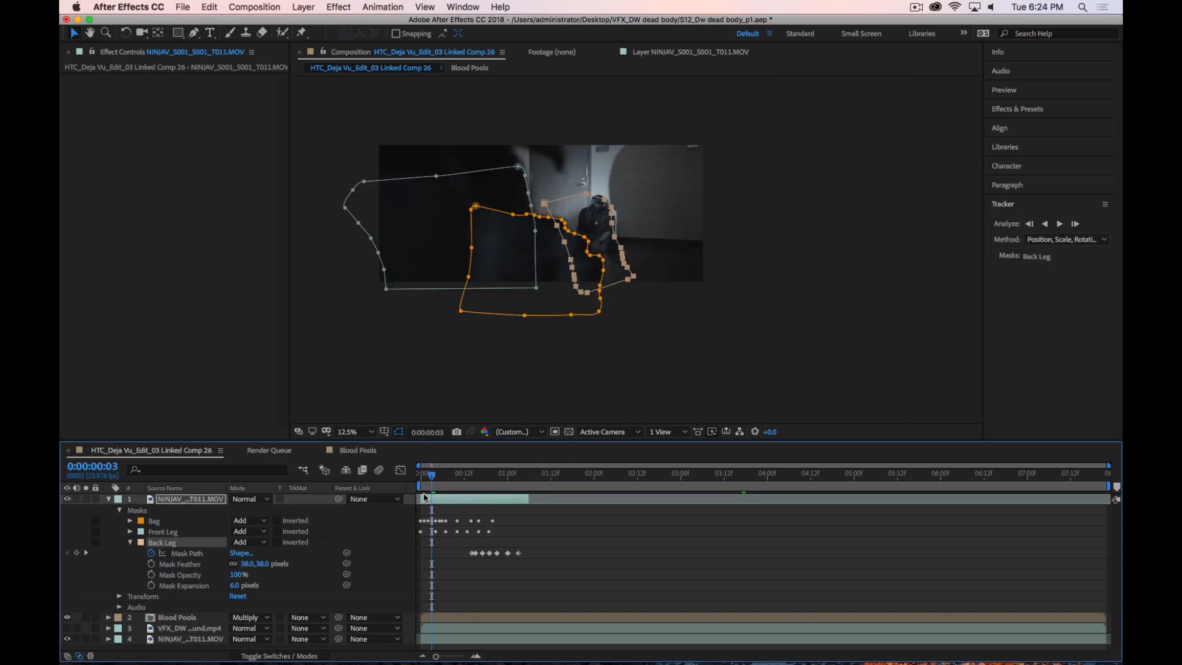
left_click_drag(431, 478, 471, 480)
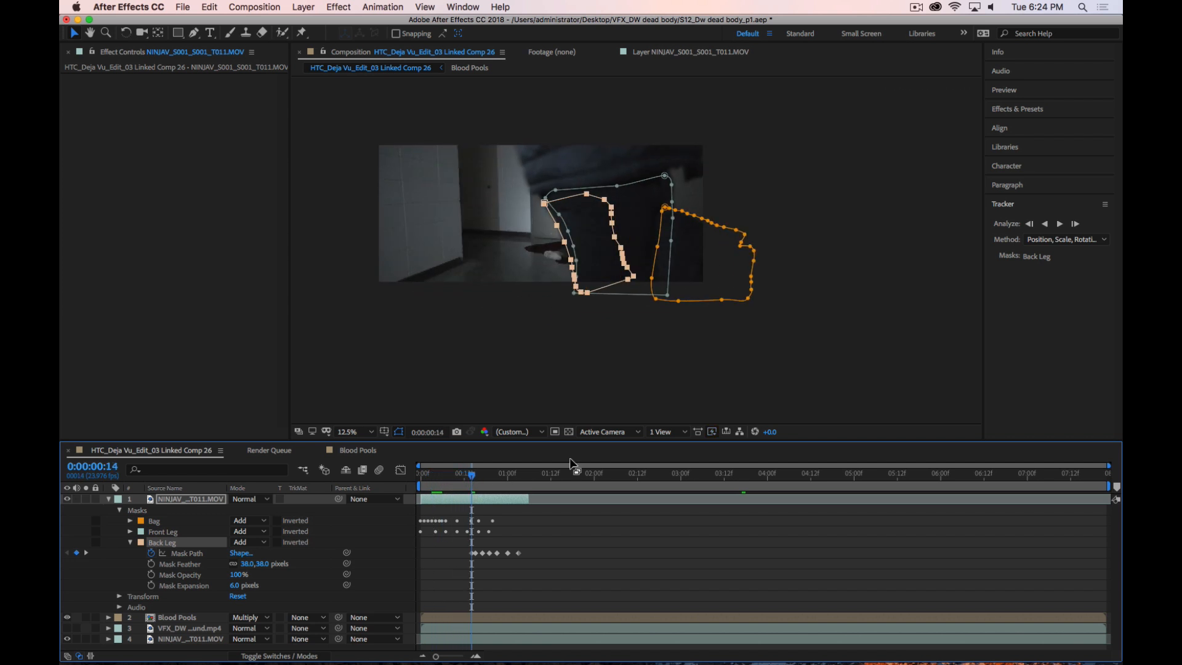
key("Page_Up")
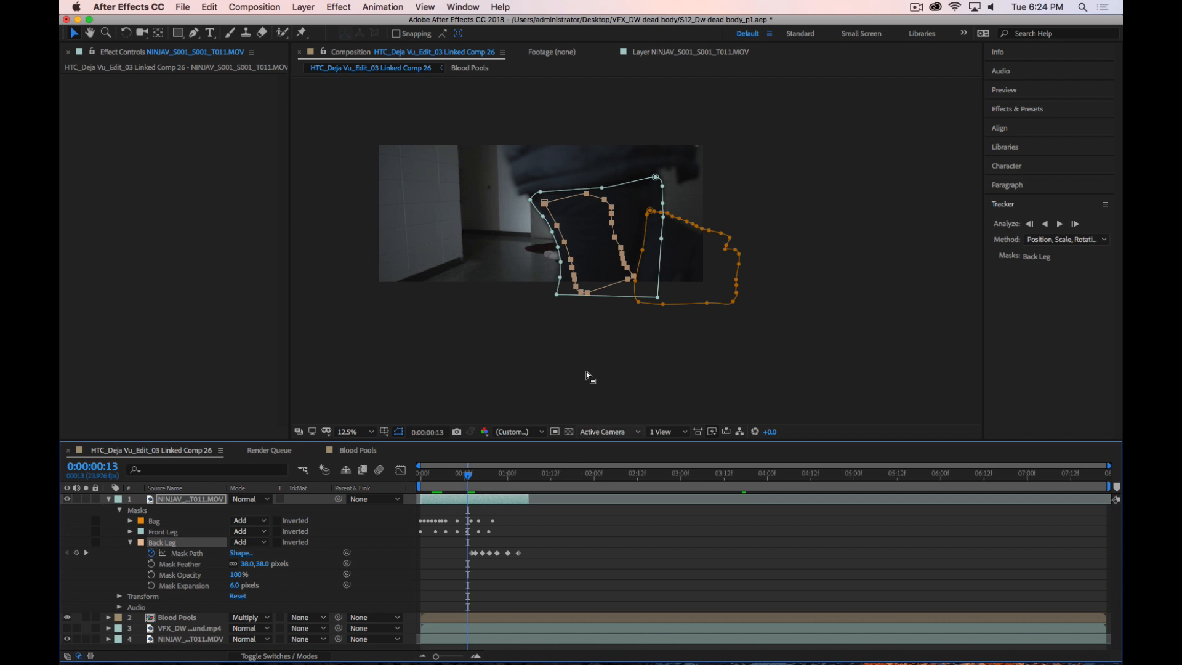
left_click(630, 282)
left_click_drag(630, 282, 356, 288)
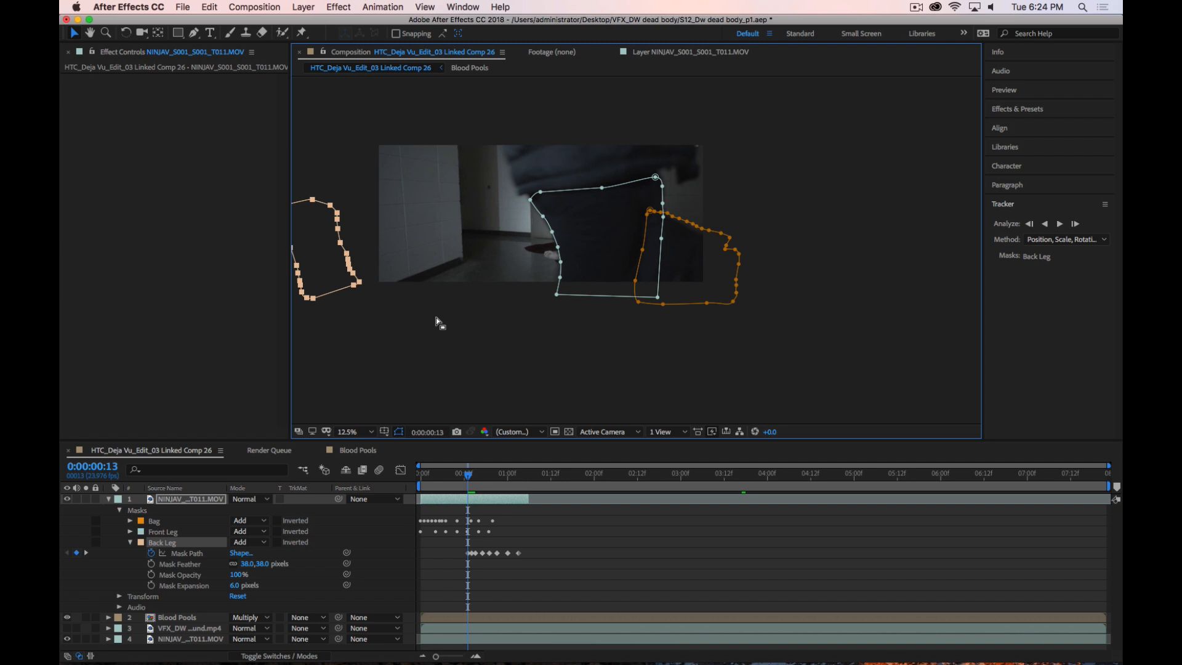
key("Page_Down")
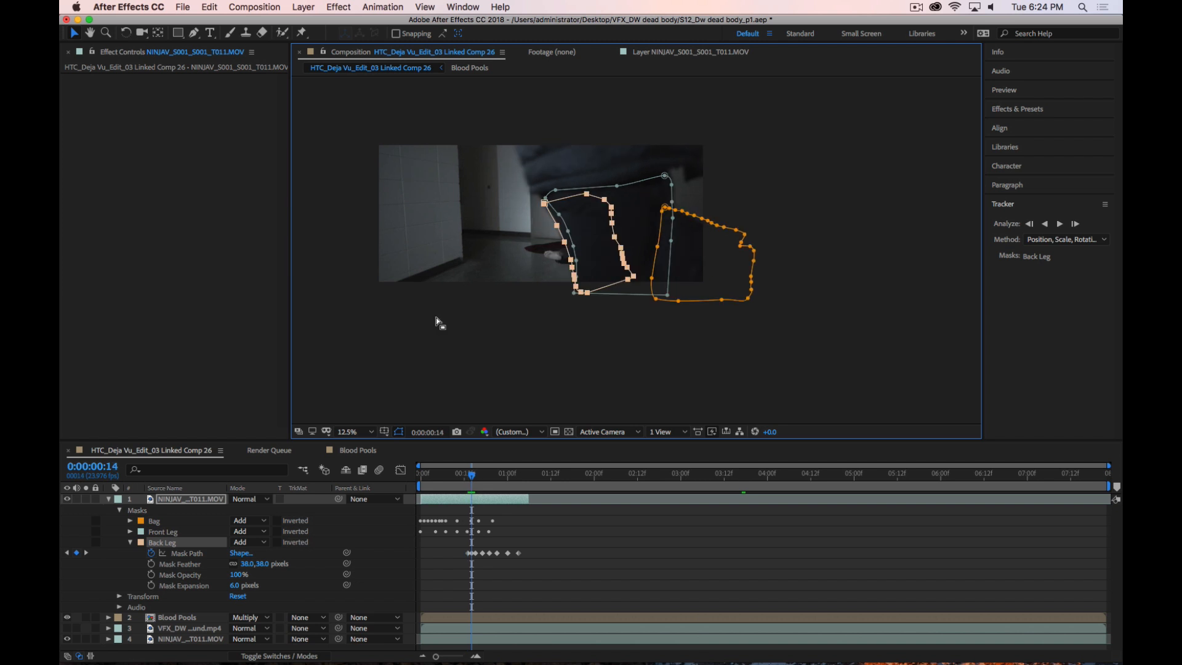
At 0:00:00:12, move the Front Leg mask's left-edge point beside the blood pool inward to the leg's edge
left_click(473, 476)
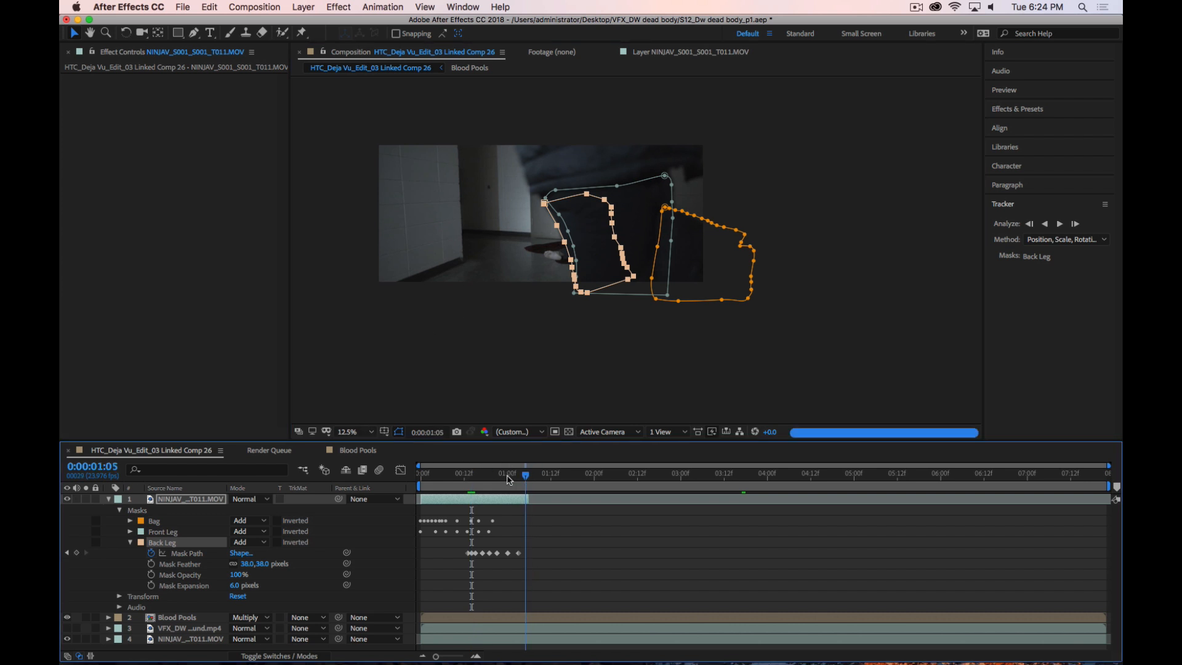
mouse_move(473, 481)
left_mouse_down()
mouse_move(421, 479)
mouse_move(474, 479)
mouse_move(462, 479)
left_mouse_up()
left_click(579, 518)
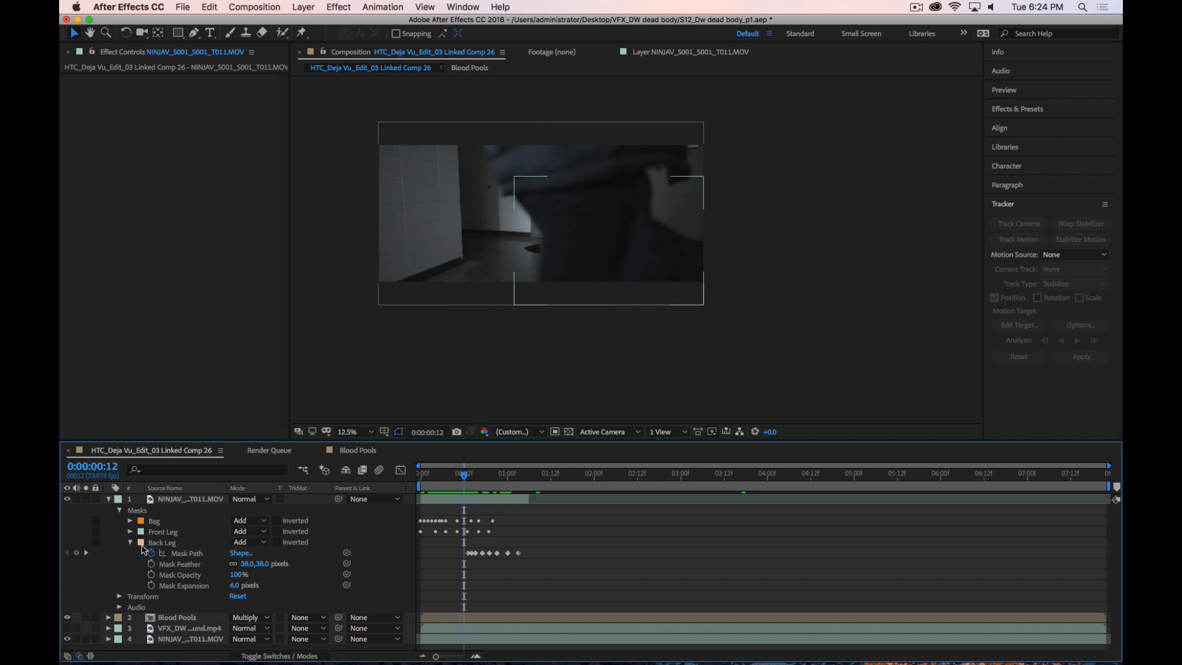
left_click(164, 533)
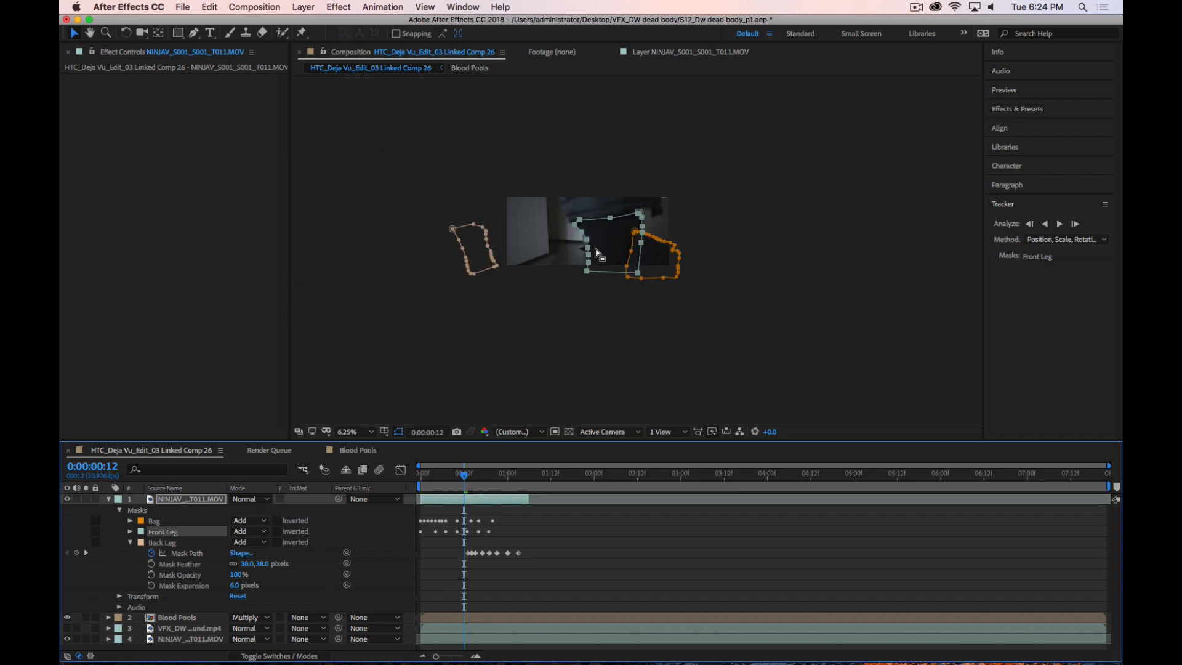
scroll(597, 249, "up", 2)
scroll(507, 262, "up", 1)
scroll(492, 263, "down", 1)
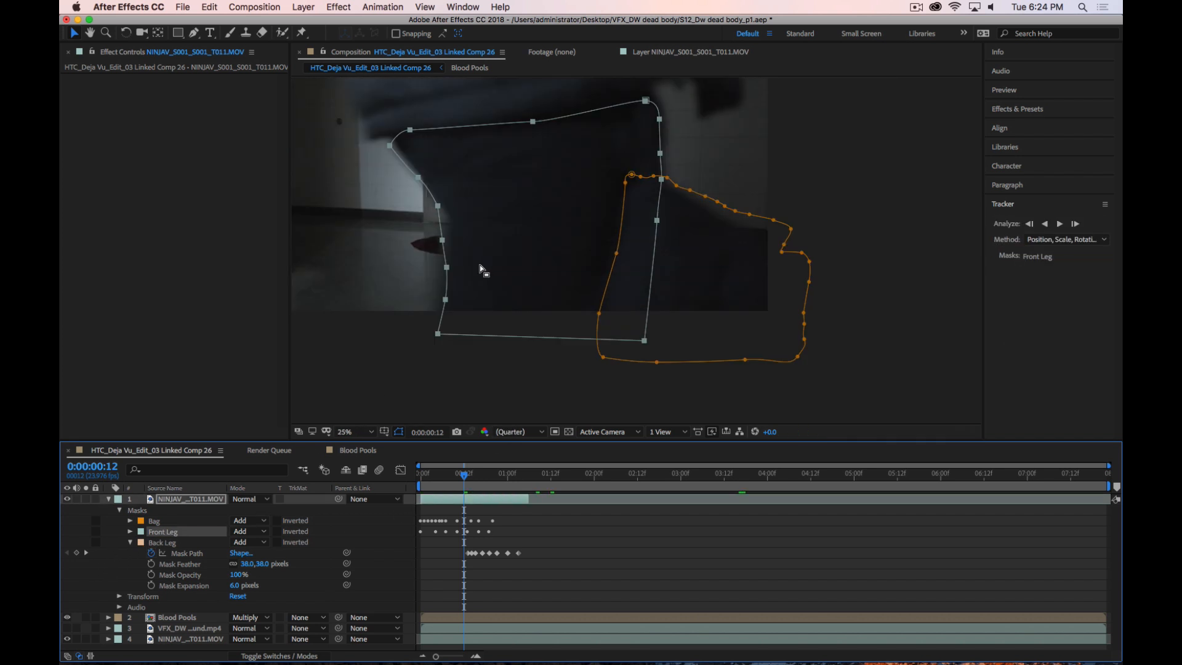
left_click_drag(478, 264, 588, 199)
scroll(569, 257, "up", 1)
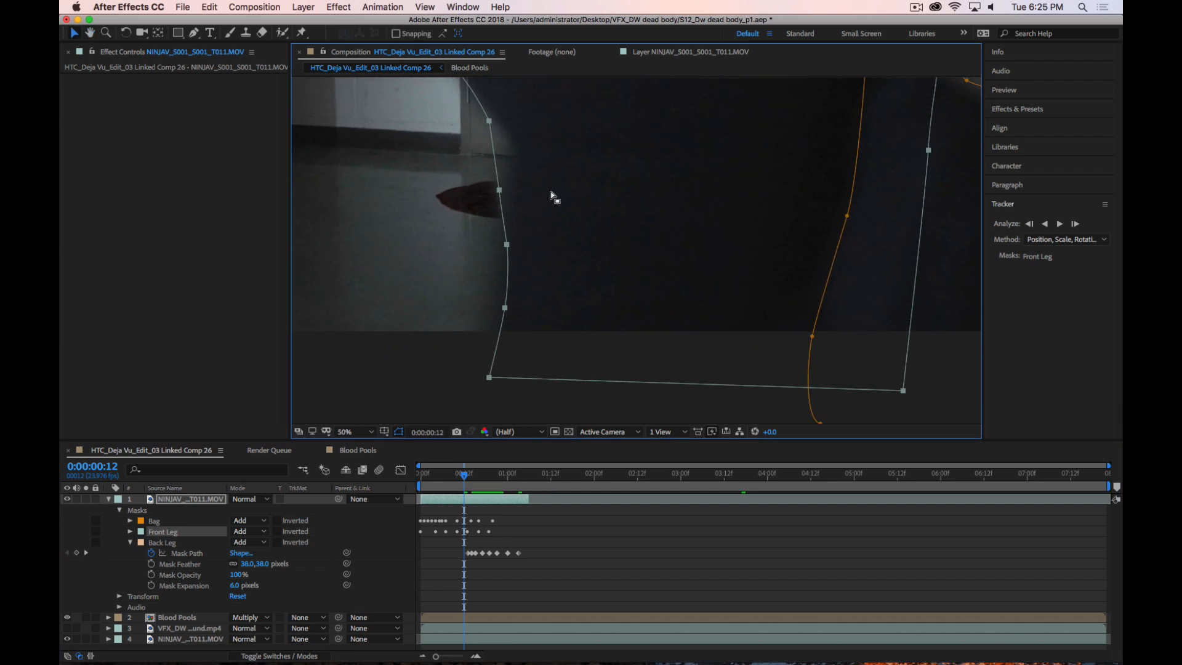
mouse_move(530, 179)
left_mouse_down()
mouse_move(478, 202)
mouse_move(514, 182)
left_mouse_up()
left_click(507, 244)
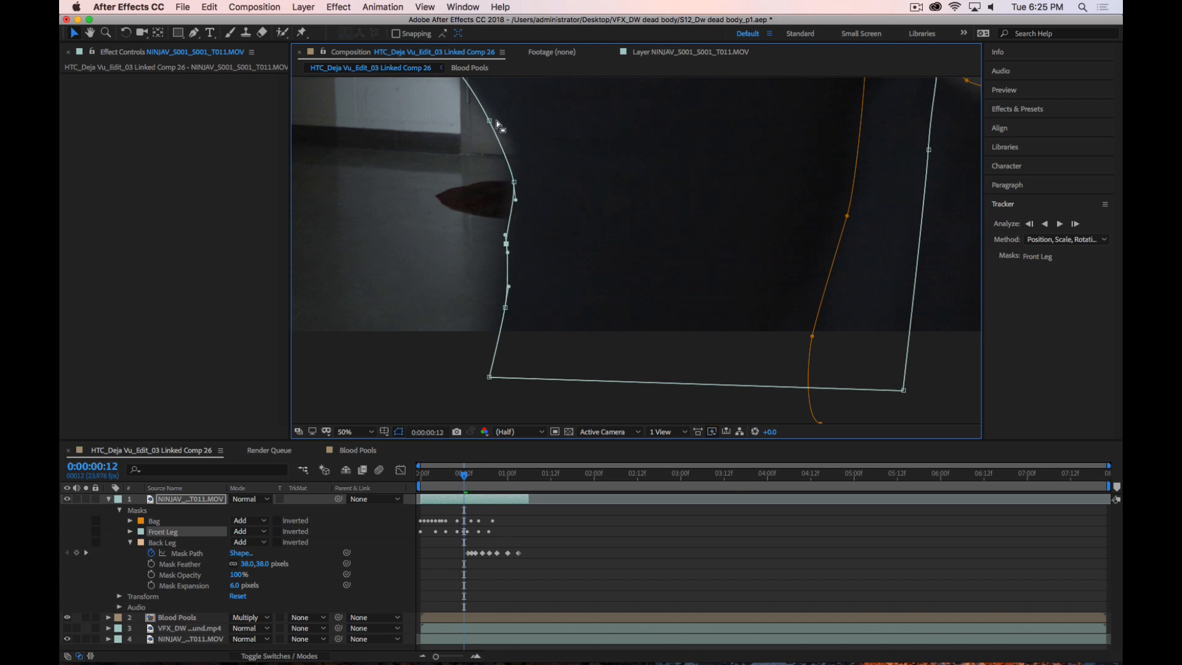
Nudge the Front Leg mask point above the blood pool and reshape the curve between these two left-edge points
left_click(489, 121)
left_click_drag(490, 120, 491, 118)
left_click_drag(511, 165, 523, 139)
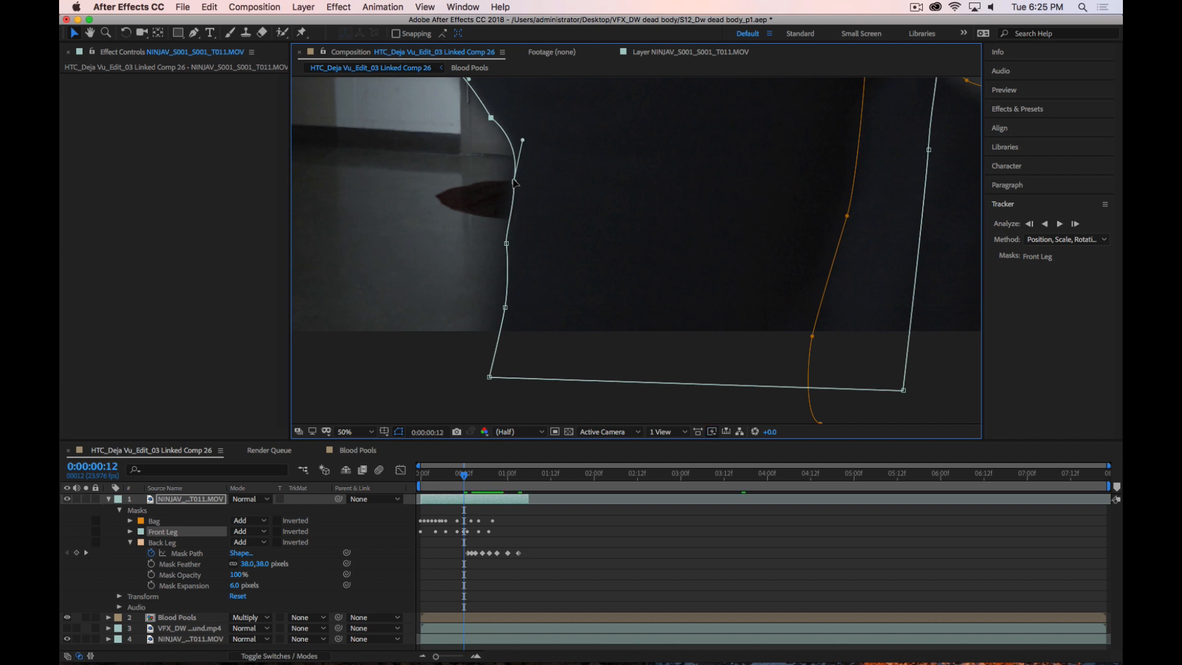
left_click_drag(514, 180, 515, 182)
left_click_drag(523, 140, 513, 141)
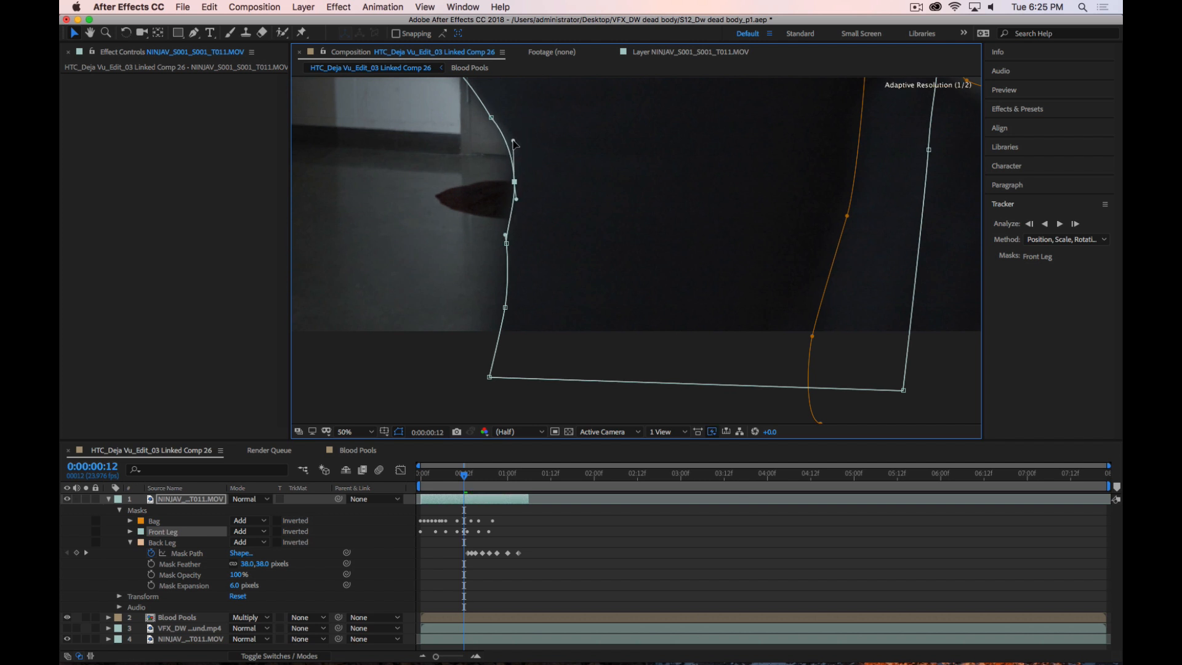
Reposition the Front Leg mask's left-edge points from the blood pool downward and align the middle point's curve handles with the leg
left_click_drag(515, 182, 515, 172)
mouse_move(507, 243)
left_mouse_down()
mouse_move(386, 239)
mouse_move(507, 254)
left_mouse_up()
left_click_drag(505, 308, 497, 308)
left_click(507, 262)
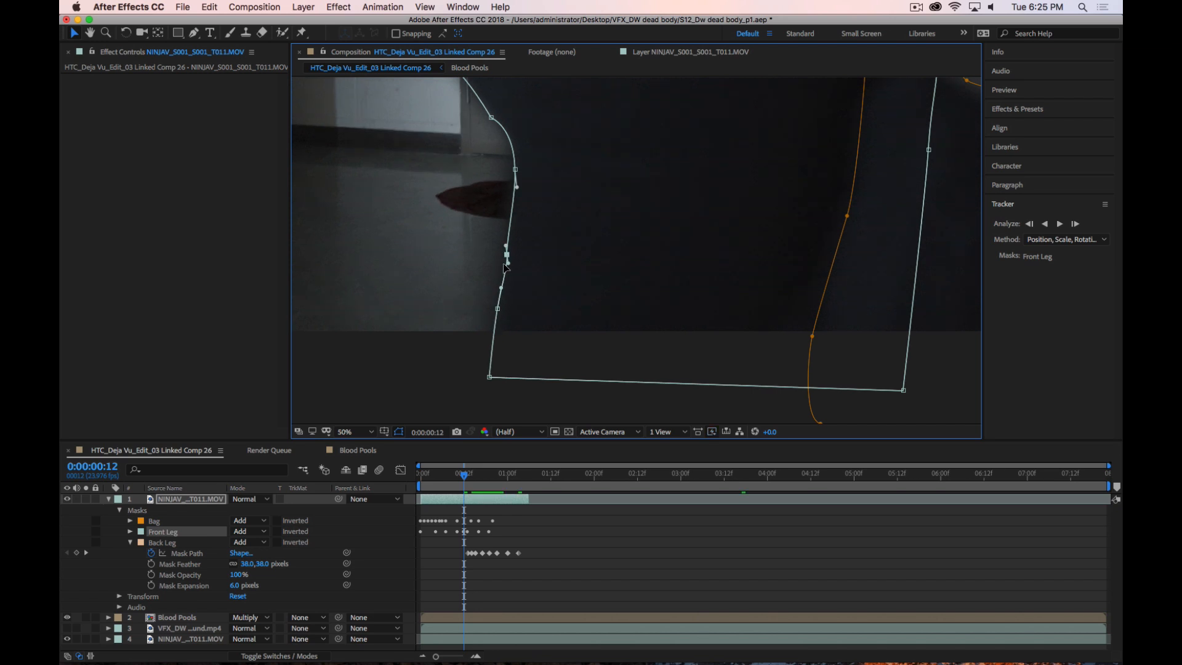
left_click_drag(505, 263, 507, 254)
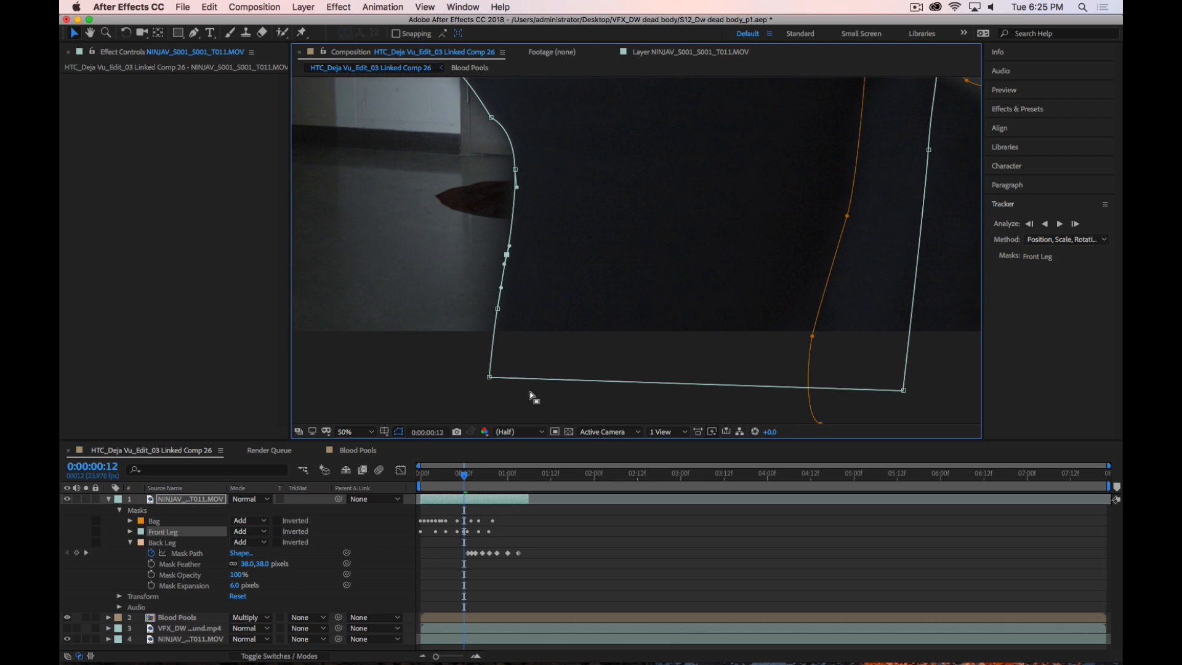
left_click(596, 559)
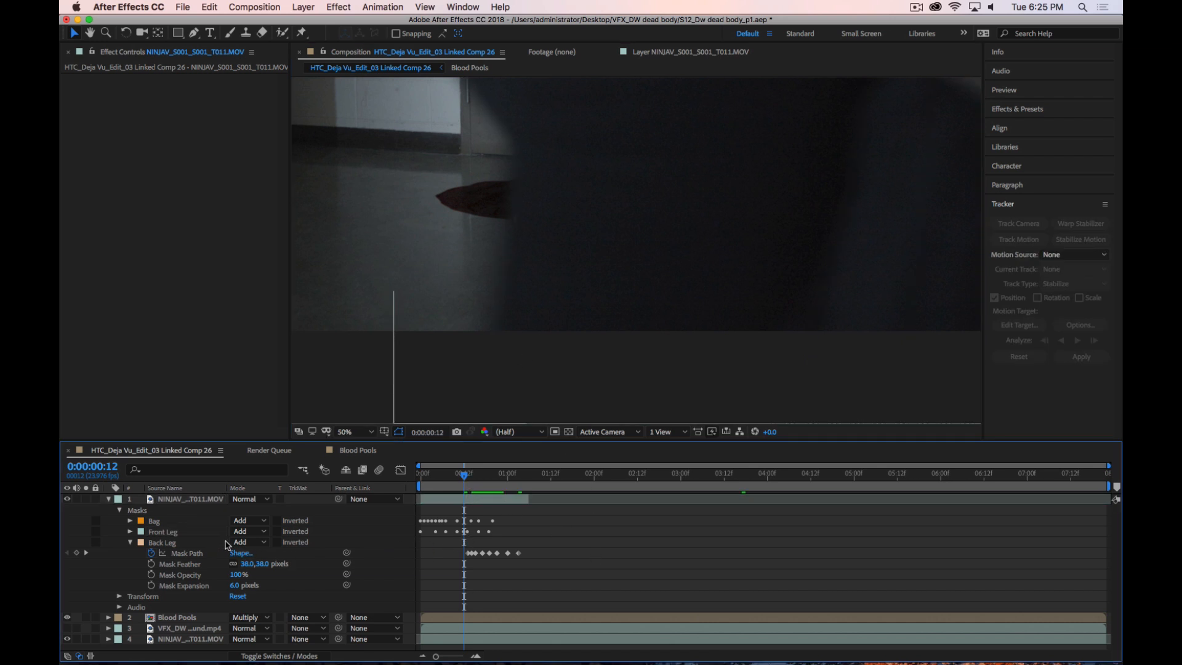
At 0:00:00:19, adjust the Back Leg mask's left-edge points beside the bare feet to fit the leg's edge
left_click_drag(462, 475, 491, 486)
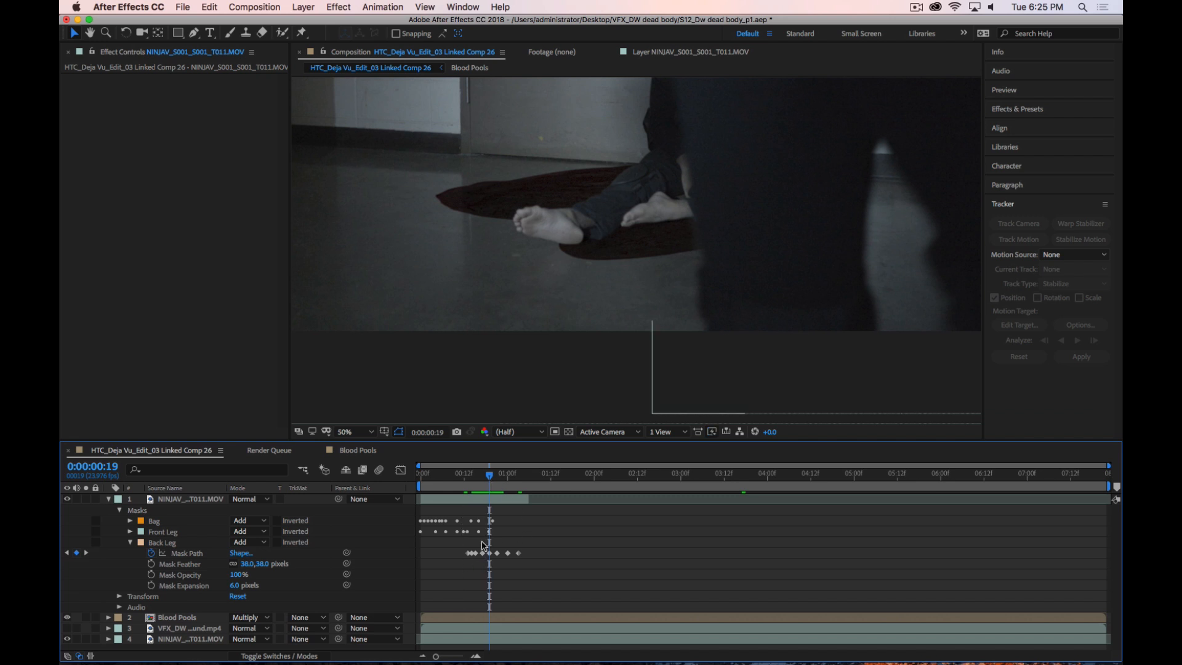
left_click(189, 544)
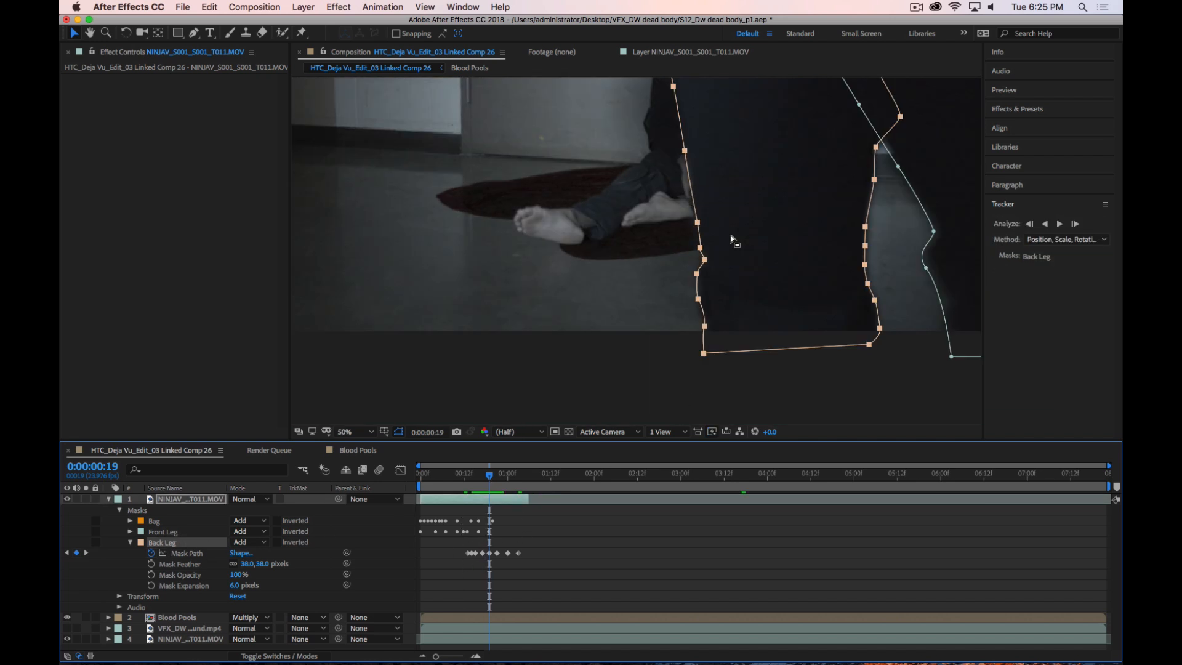
key("period")
left_click_drag(831, 243, 688, 236)
left_click(683, 215)
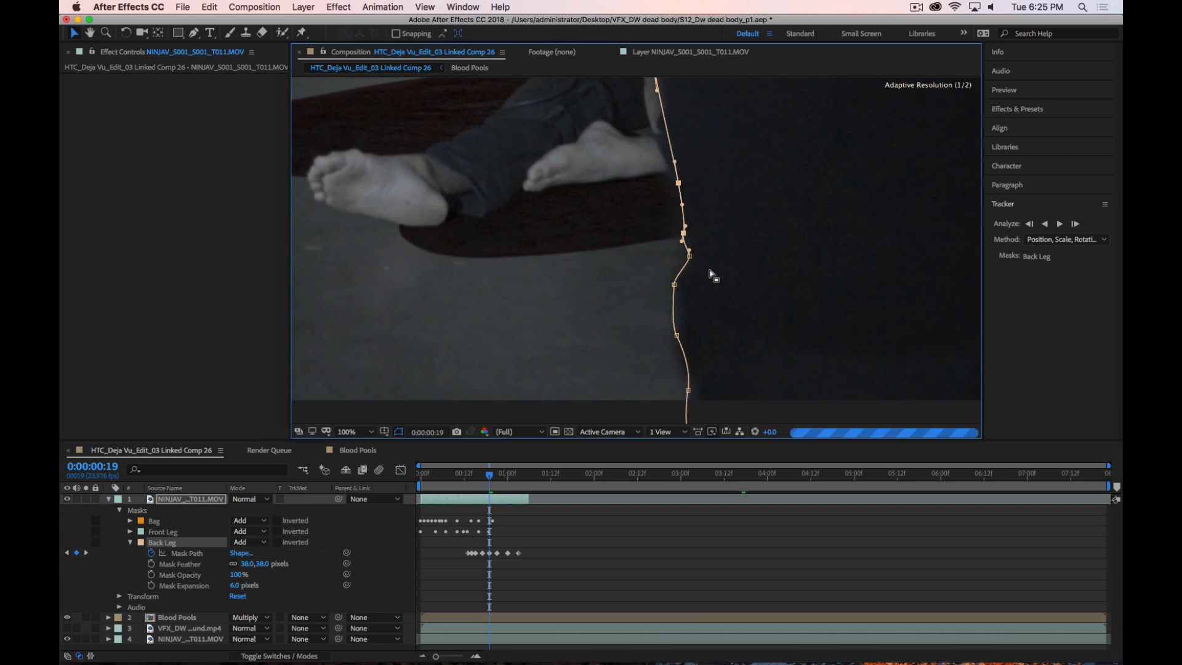
left_click(644, 553)
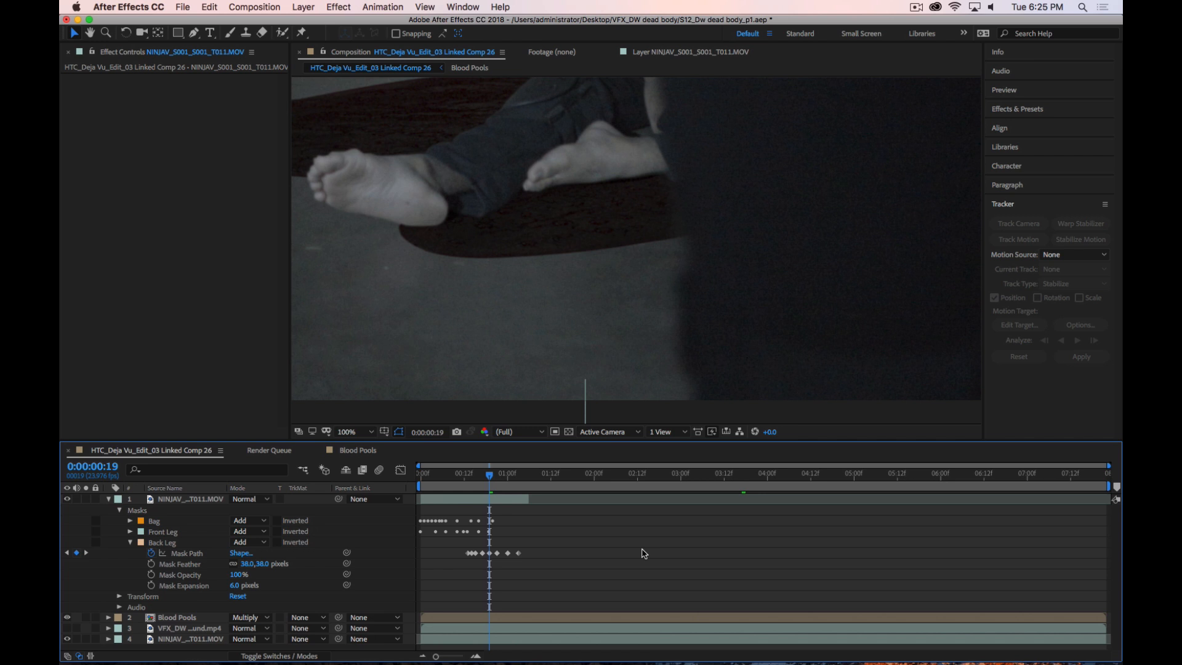
Fit the whole frame in view and scrub back to 0:00:00:00 to check the masks
scroll(696, 246, "down", 4)
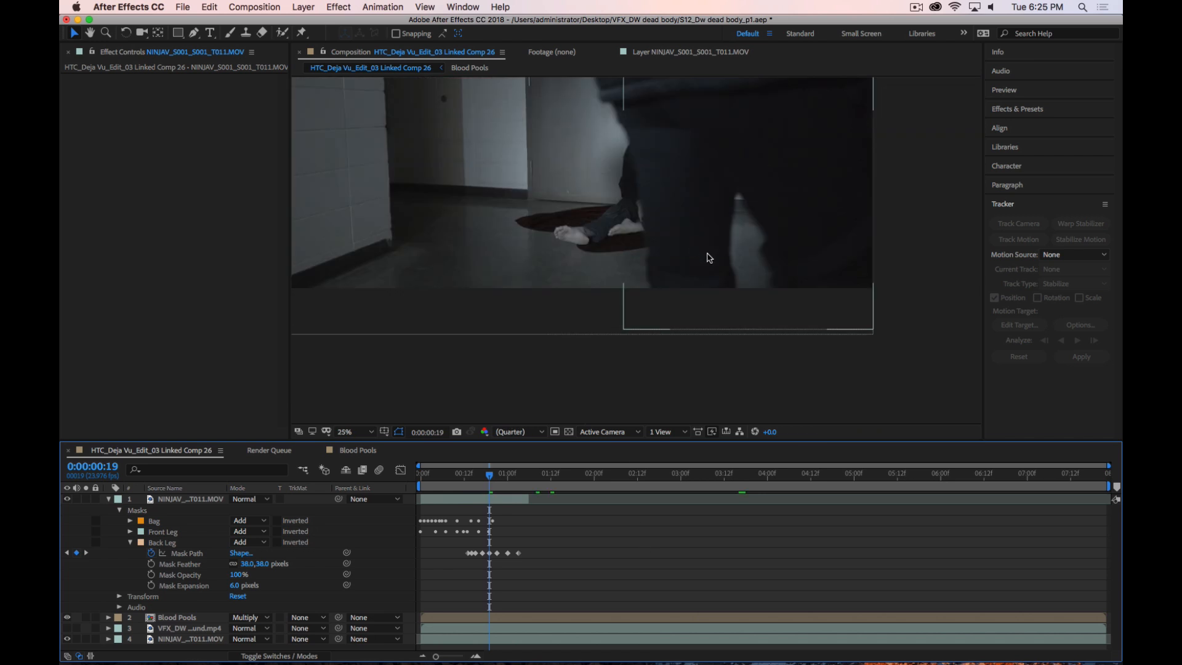
scroll(708, 259, "down", 2)
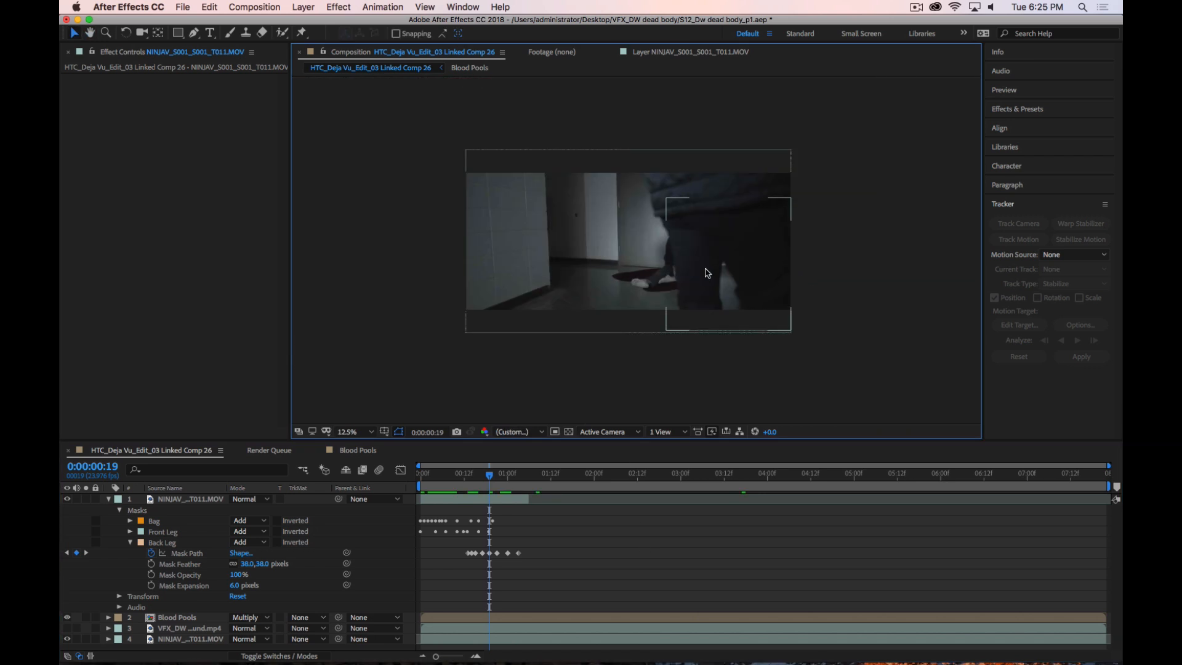
mouse_move(714, 266)
left_mouse_down()
mouse_move(720, 285)
mouse_move(735, 272)
left_mouse_up()
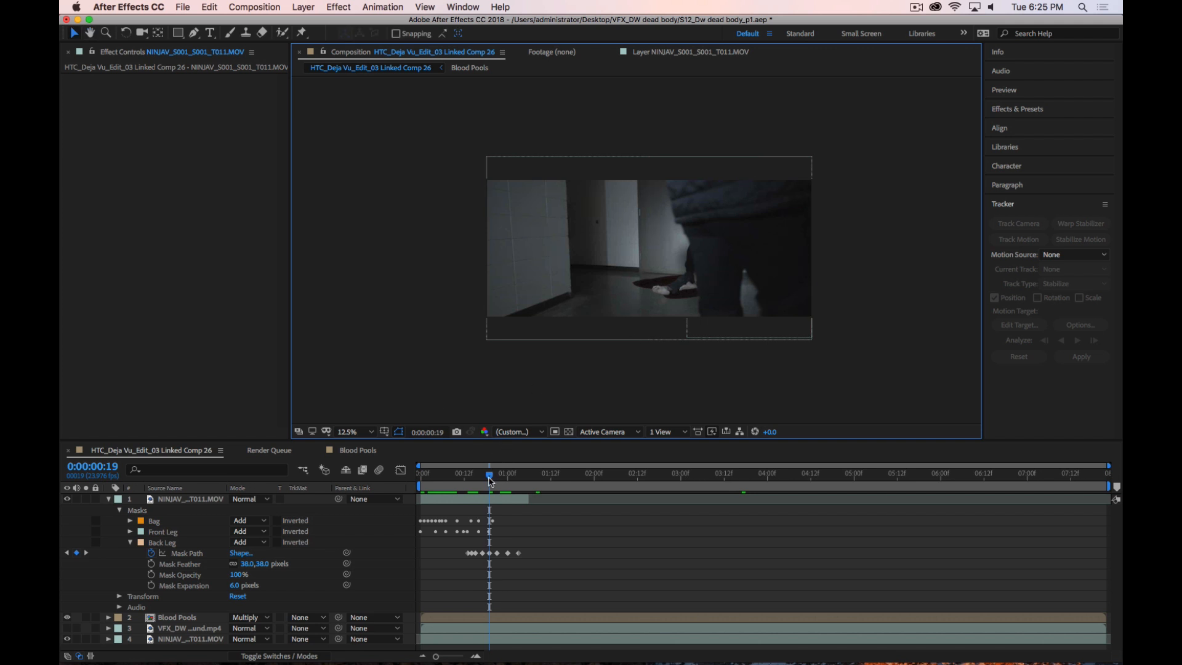
left_click_drag(491, 481, 420, 481)
scroll(557, 262, "down", 1)
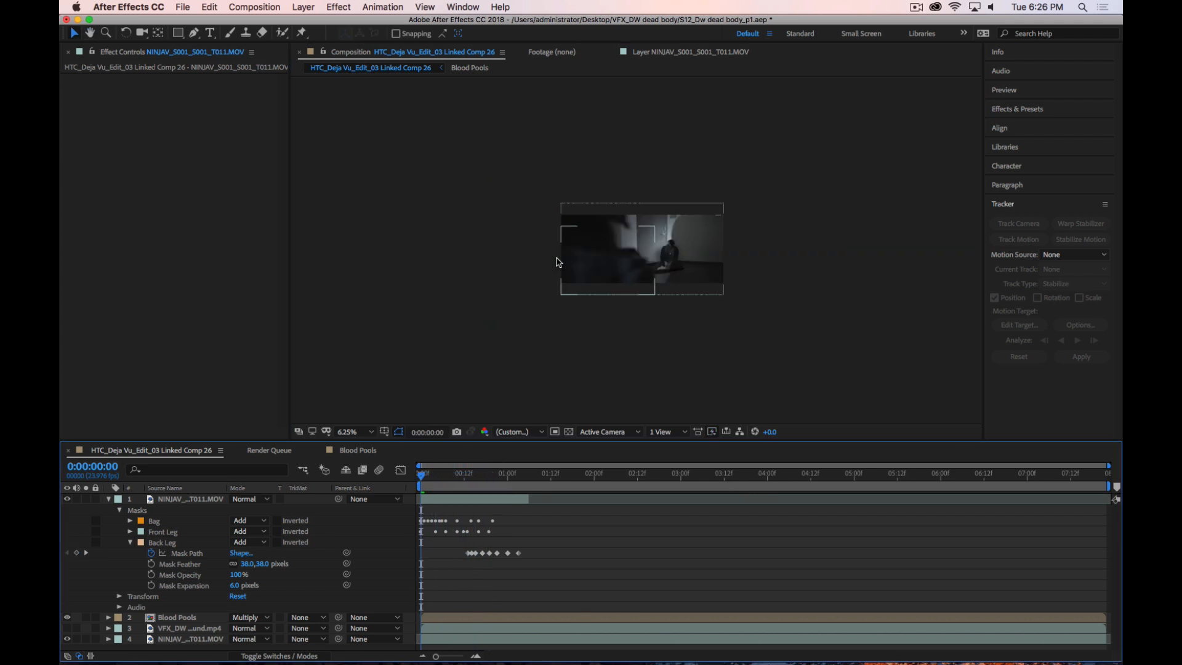
End the work area at 0:00:01:12 and play it back to check the masks
scroll(558, 263, "up", 2)
left_click_drag(609, 263, 587, 259)
left_click(551, 480)
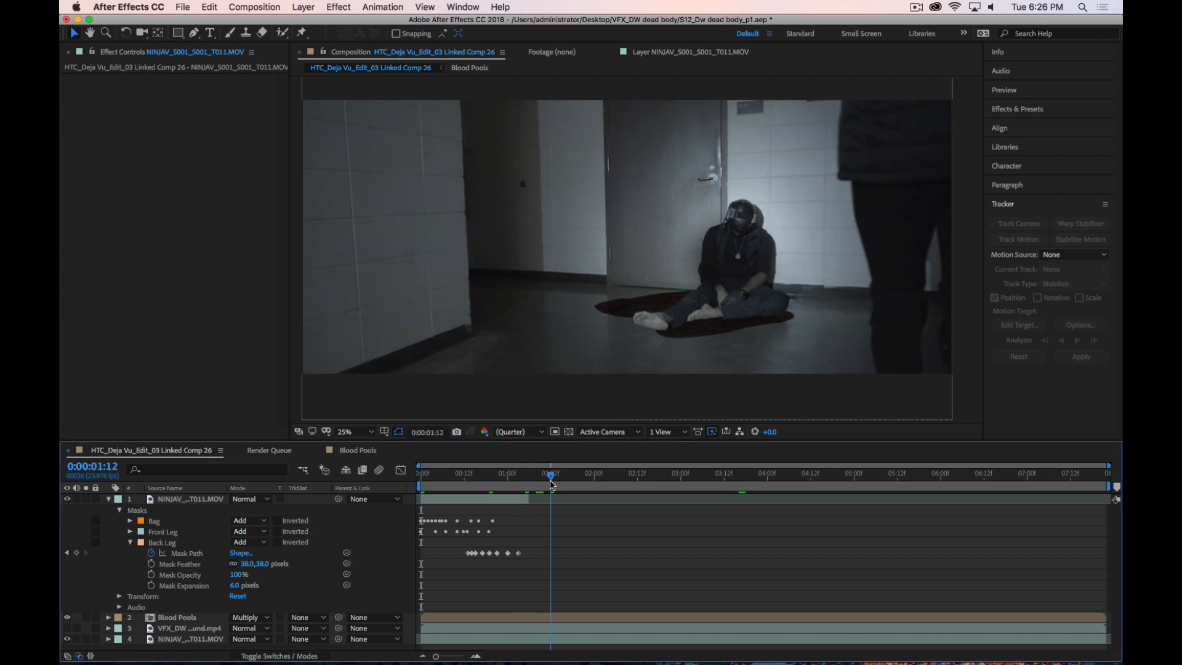
key("n")
key("space")
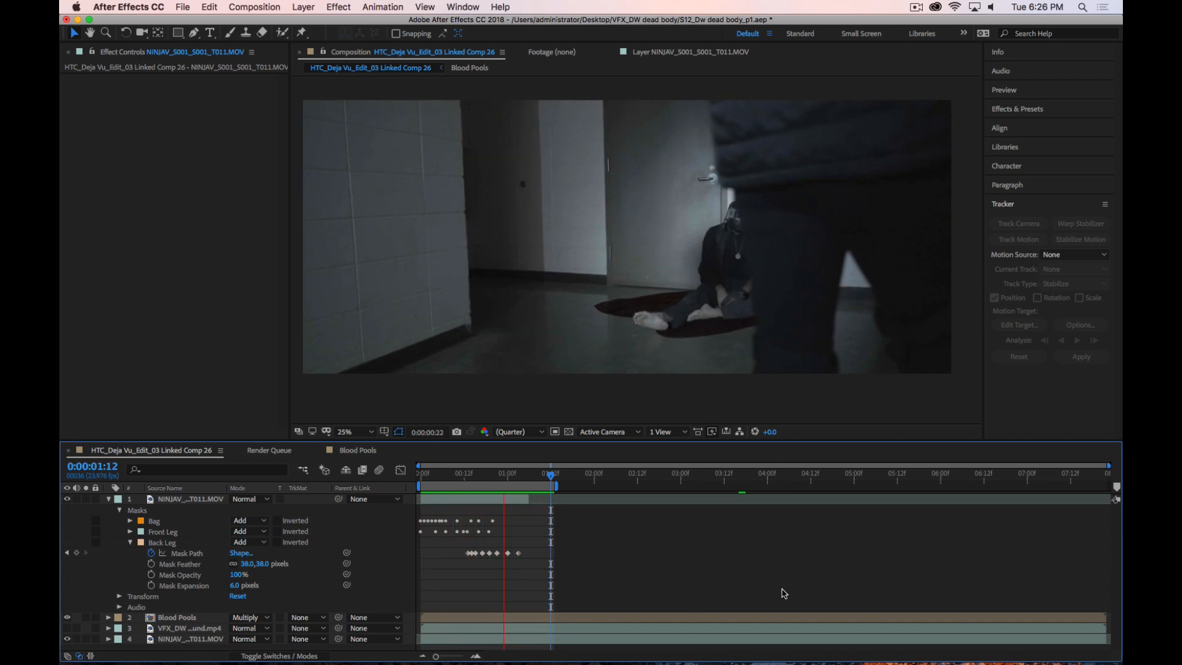
At 0:00:01:04, shift the whole Back Leg mask sideways to follow the departing leg
left_click(518, 475)
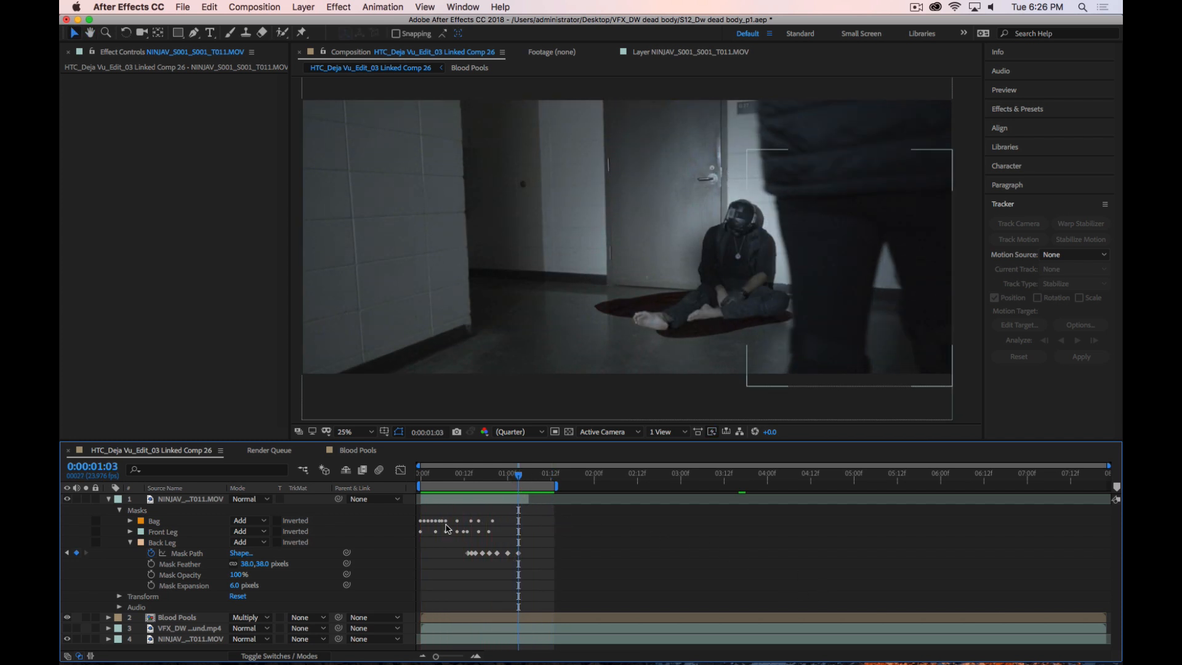
left_click(163, 543)
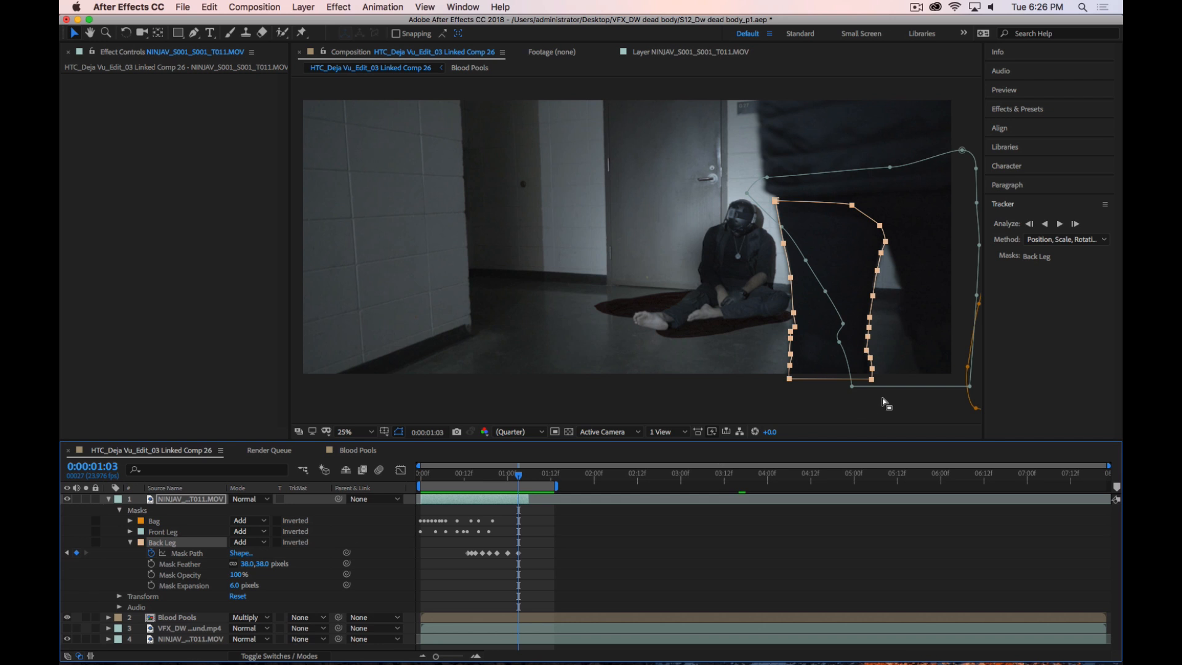
key("Page_Down")
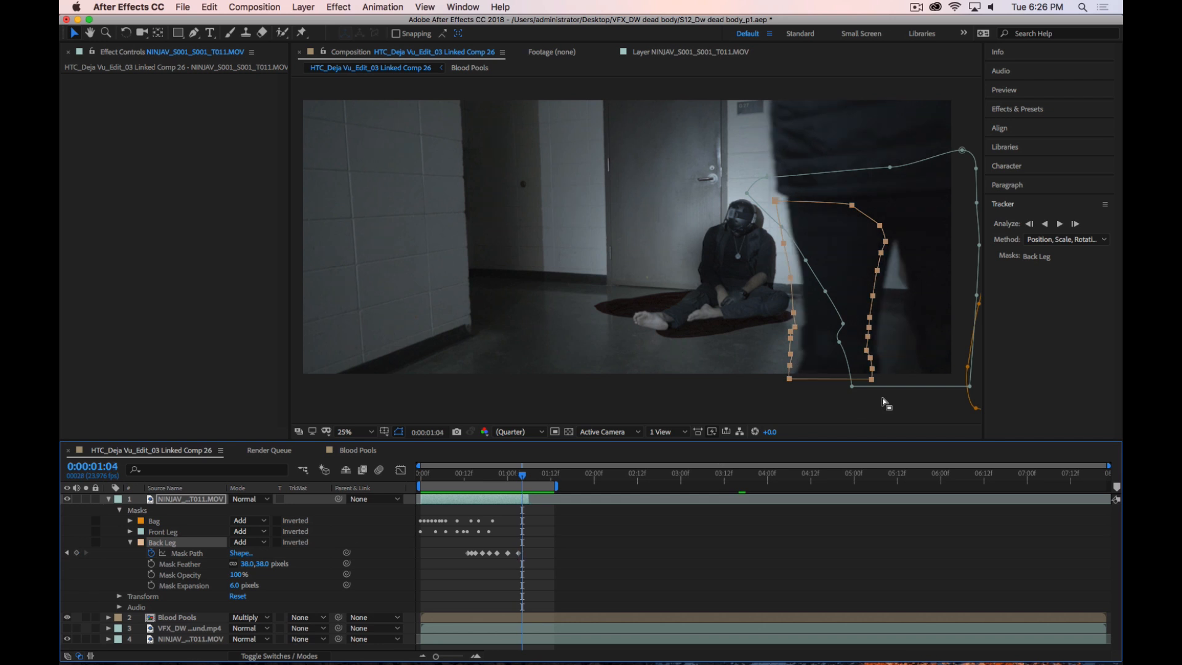
left_click_drag(872, 379, 883, 381)
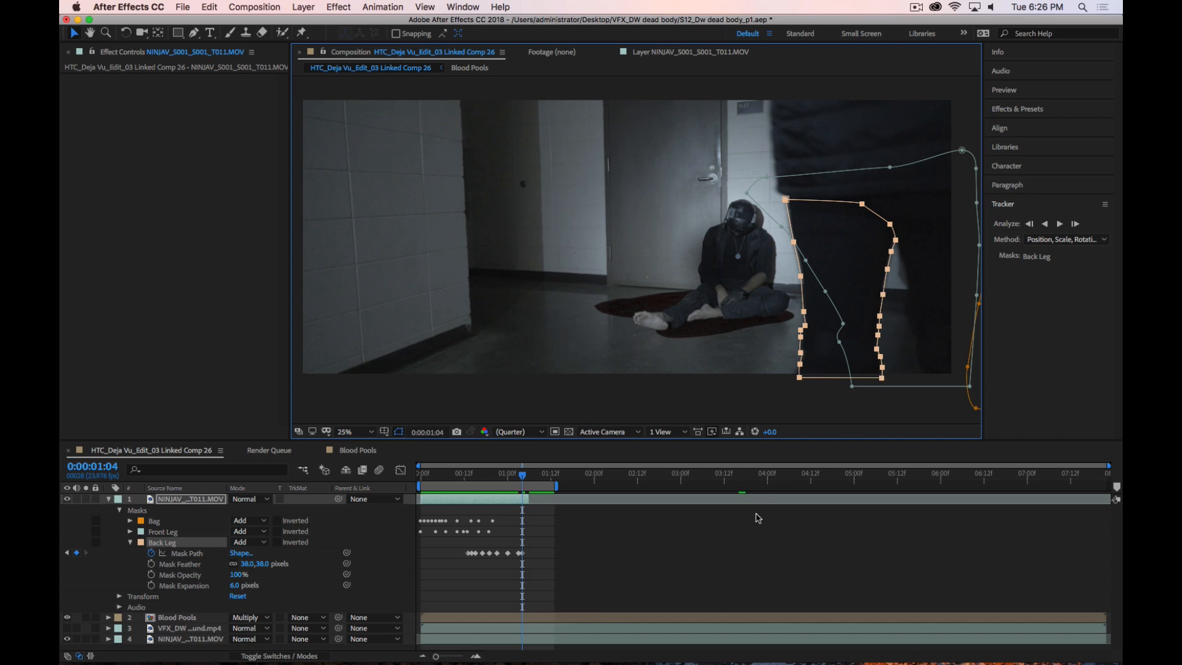
Play back the work area without mask outlines at 12.5% zoom and collapse the masked foreground layer's properties
left_click(753, 544)
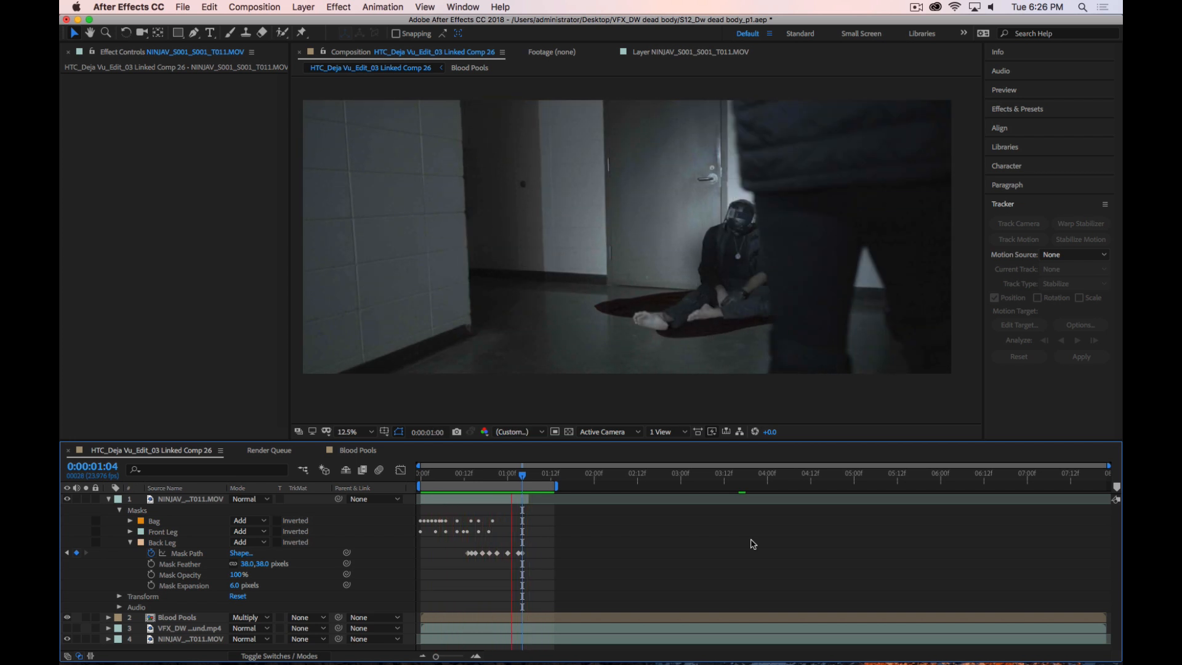
key("comma")
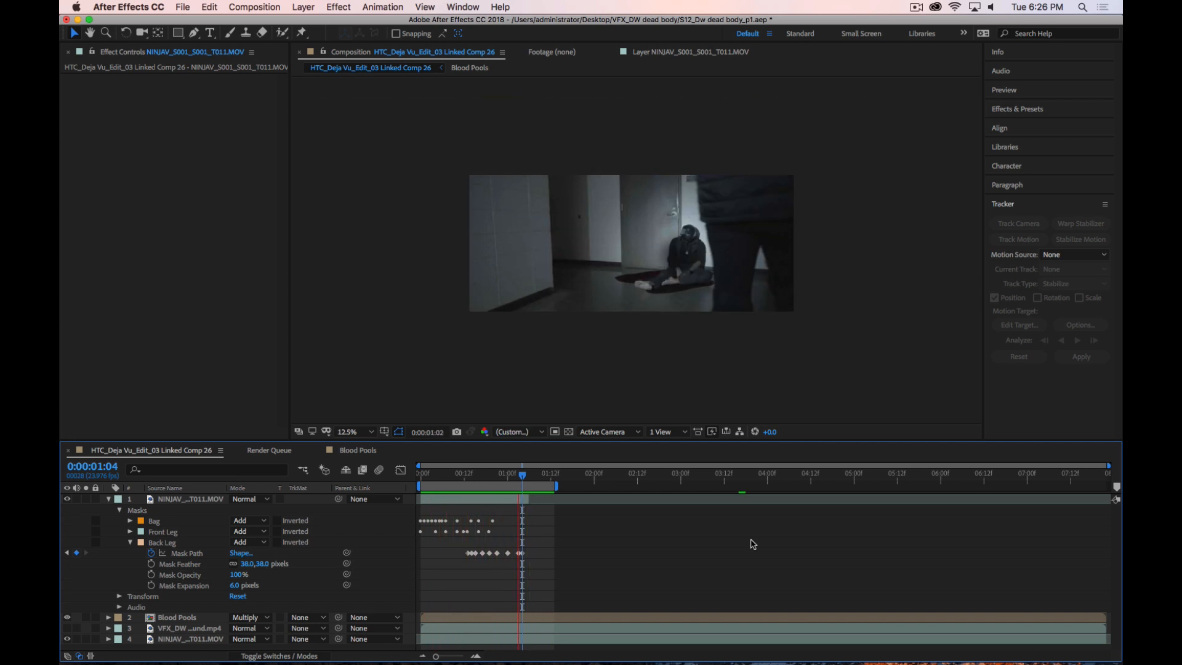
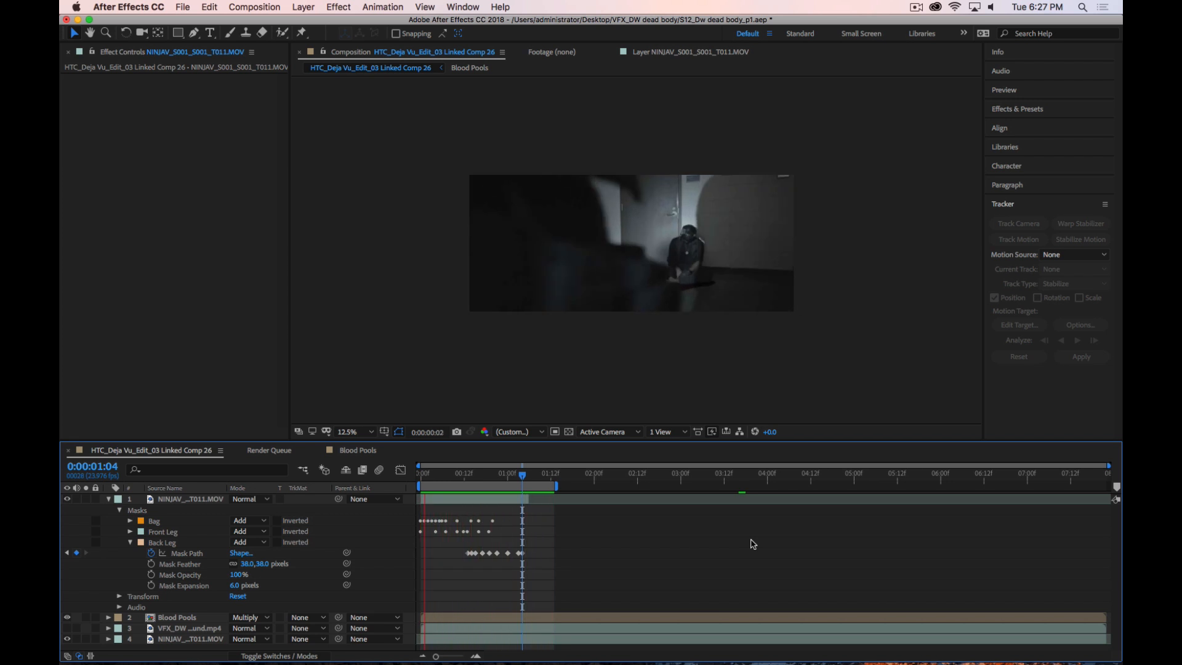
left_click(107, 500)
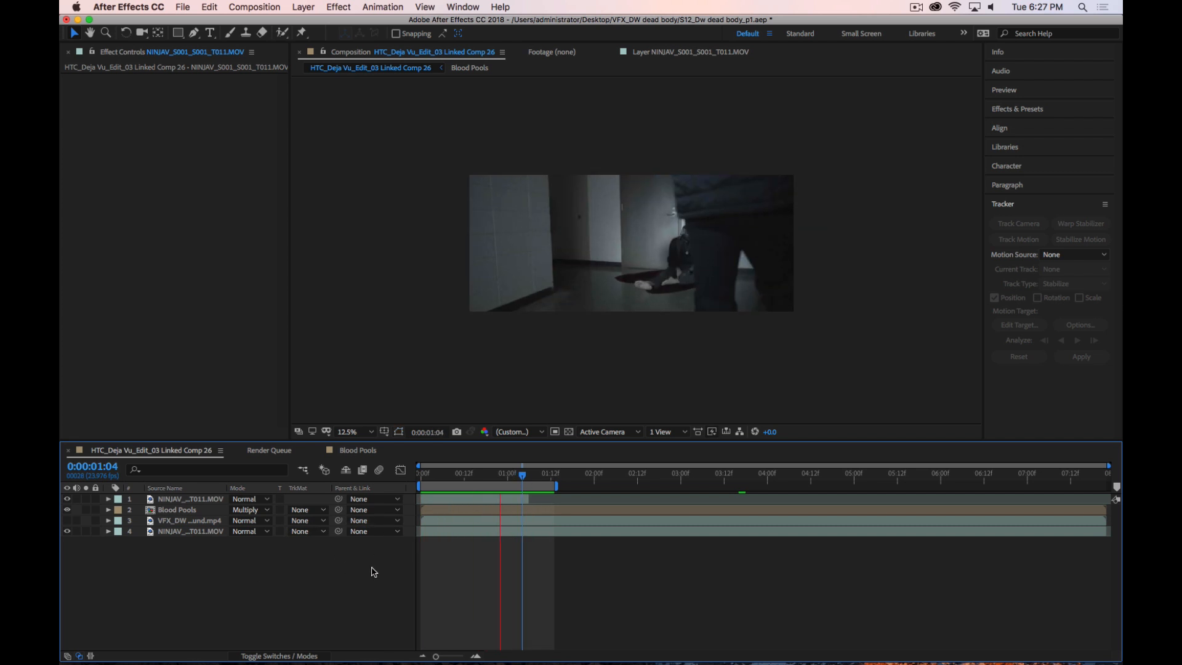
key("space")
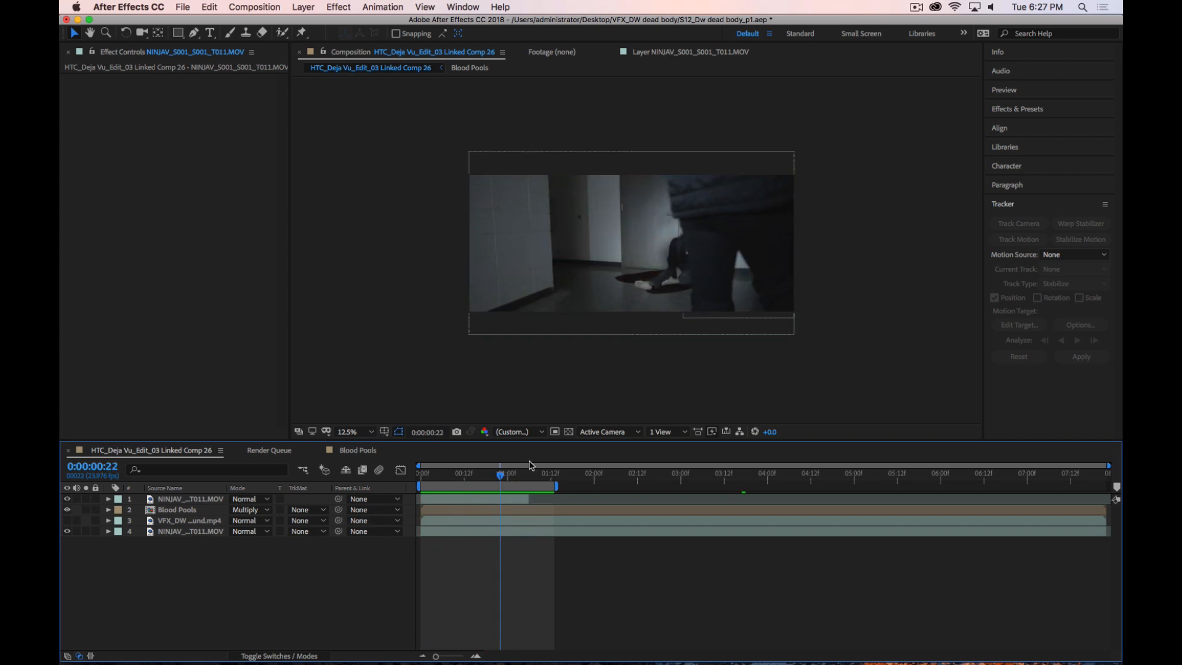
Create an adjustment layer above all layers, with the time set to 0:00:00:12
left_click_drag(504, 478, 465, 478)
left_click(303, 7)
mouse_move(320, 24)
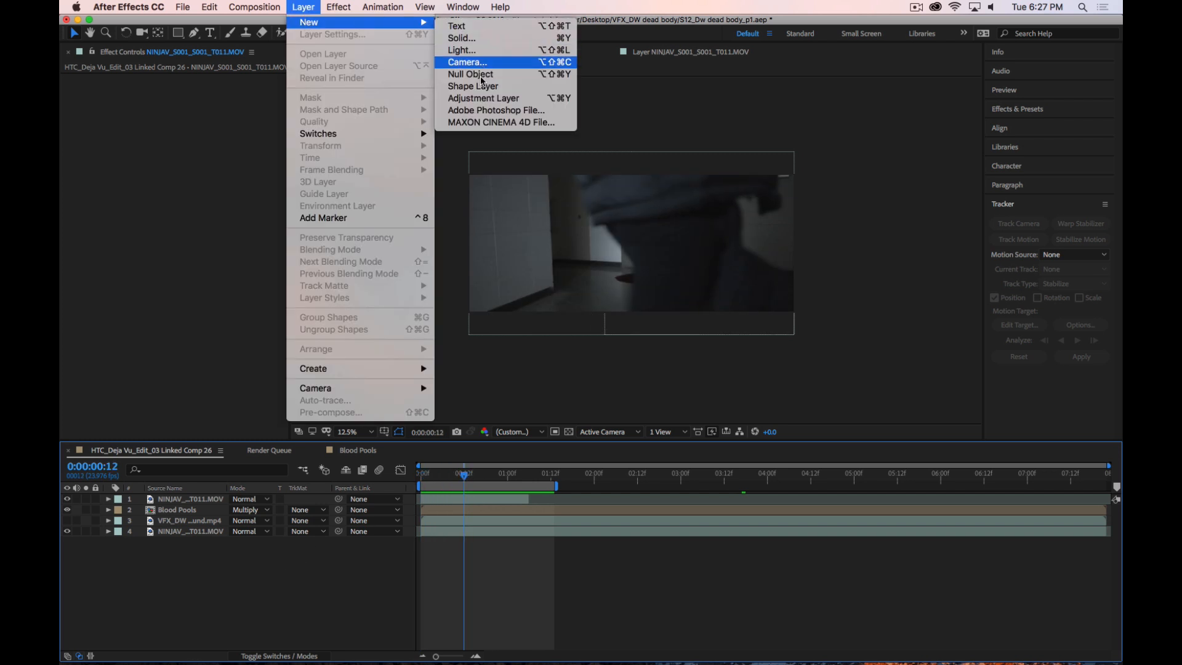
left_click(474, 95)
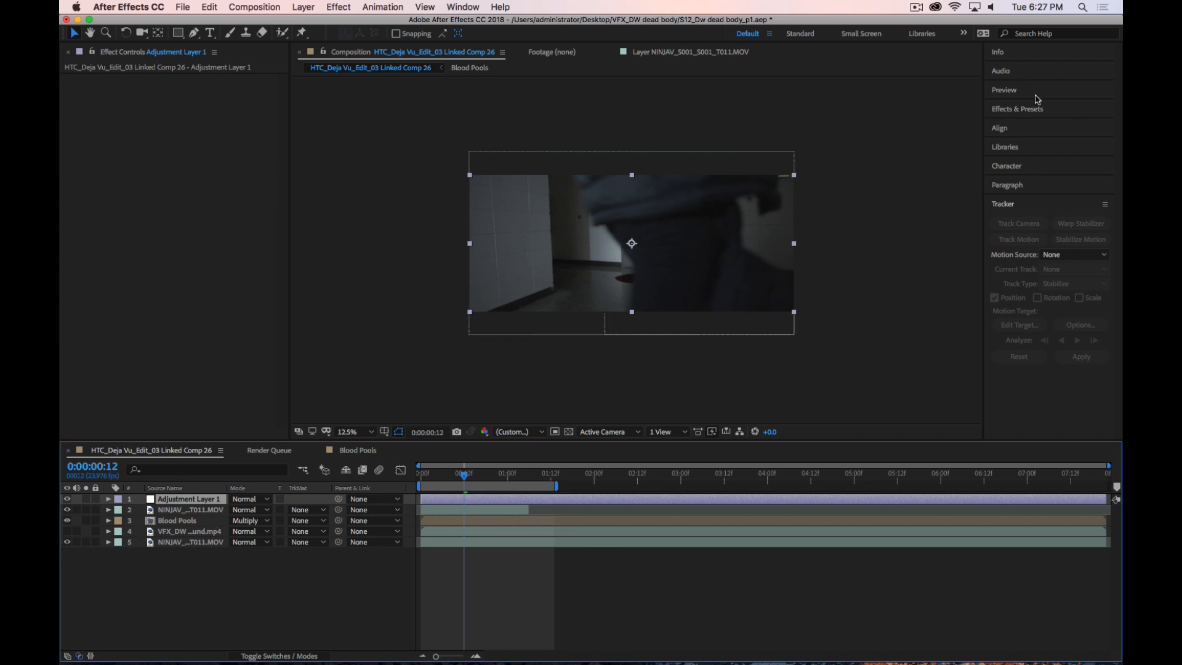
Find the Lumetri Color effect, apply it to the adjustment layer and expand its Basic Correction settings
left_click(1018, 109)
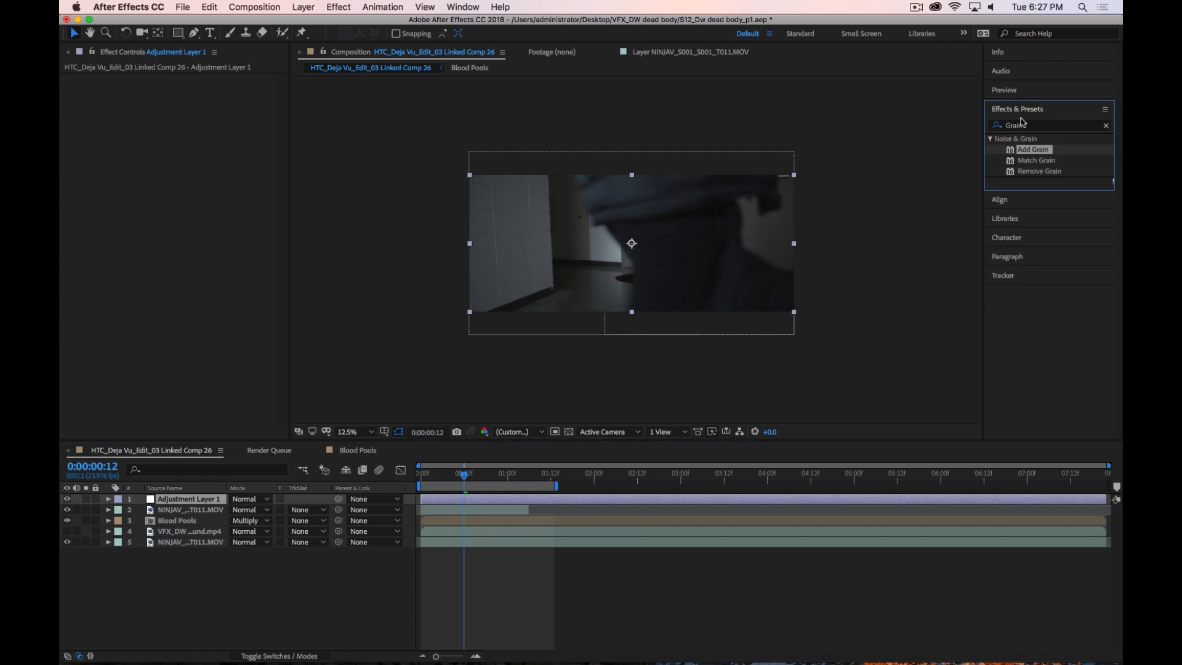
left_click(1026, 125)
type("Lumetr")
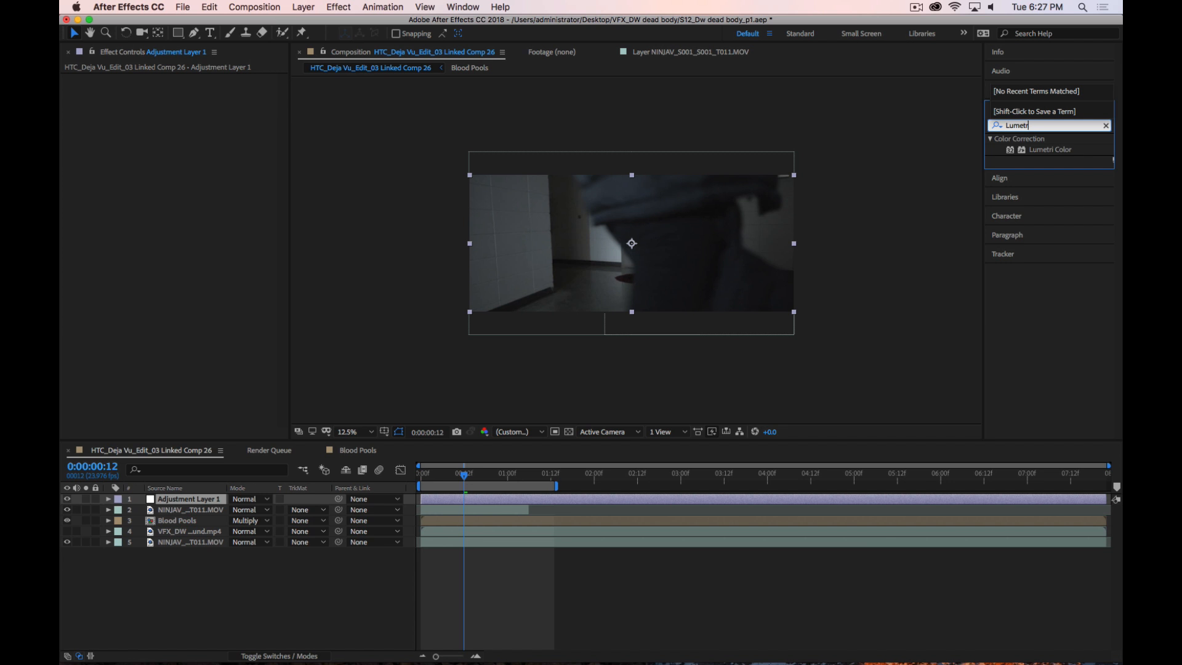
left_click_drag(1010, 149, 192, 506)
left_click(77, 100)
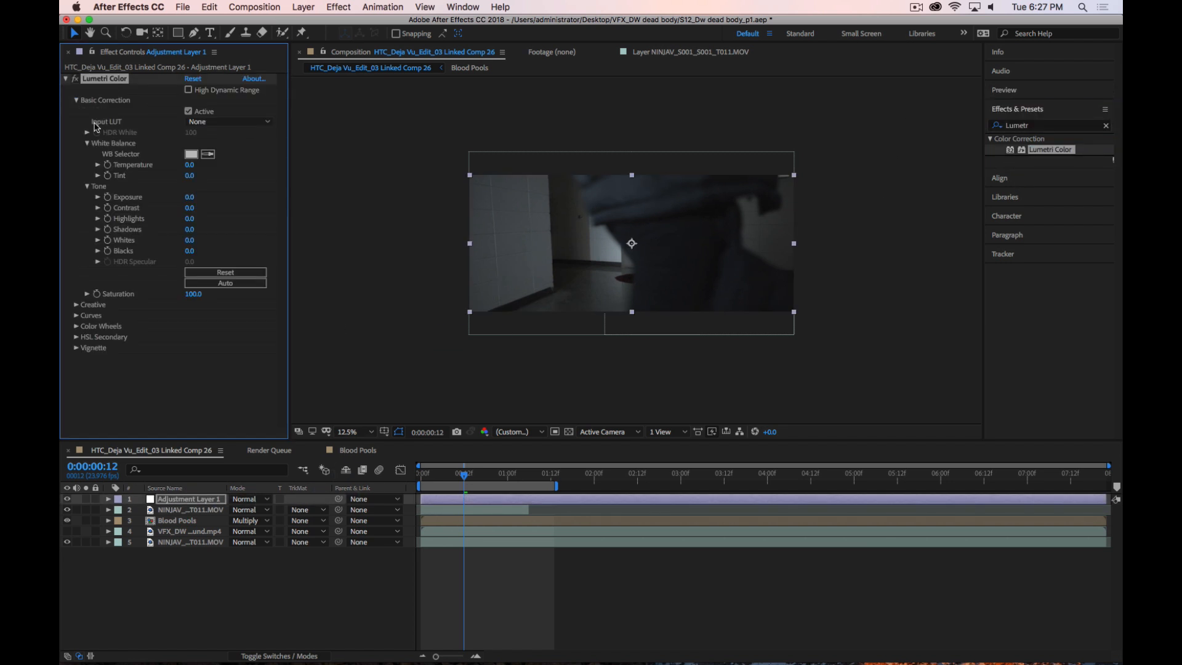
Try the ALEXA_Default_LogC2Rec709 input LUT and check the grade at 0:00:00:17
left_click(223, 122)
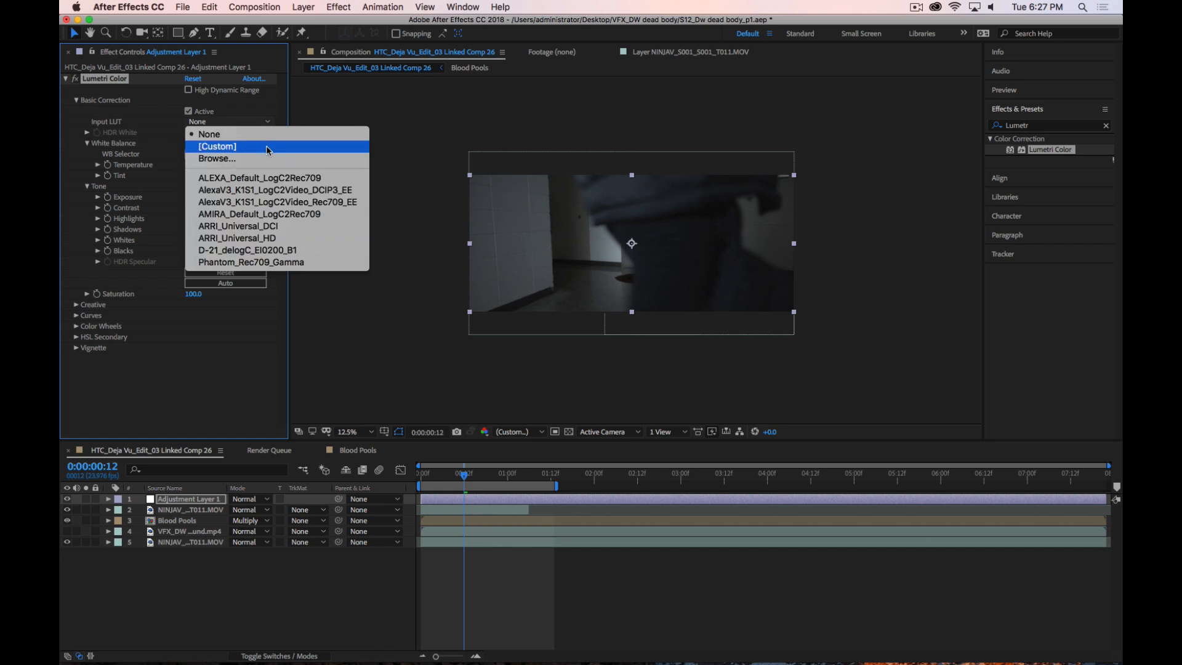
left_click(273, 178)
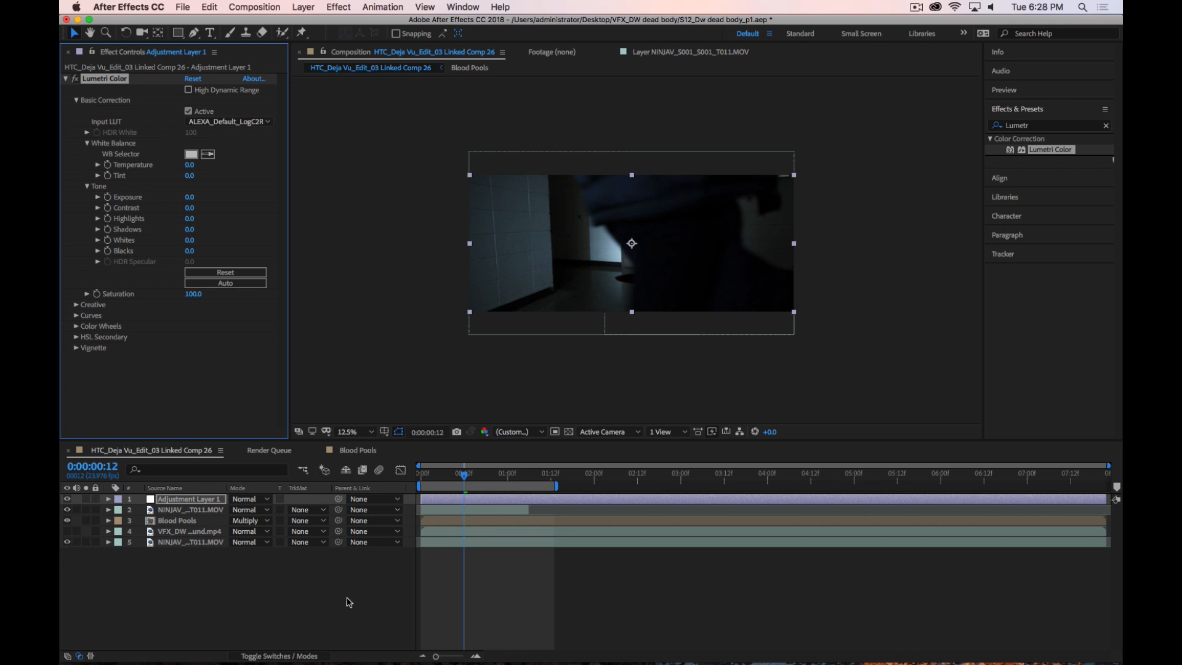
left_click(320, 596)
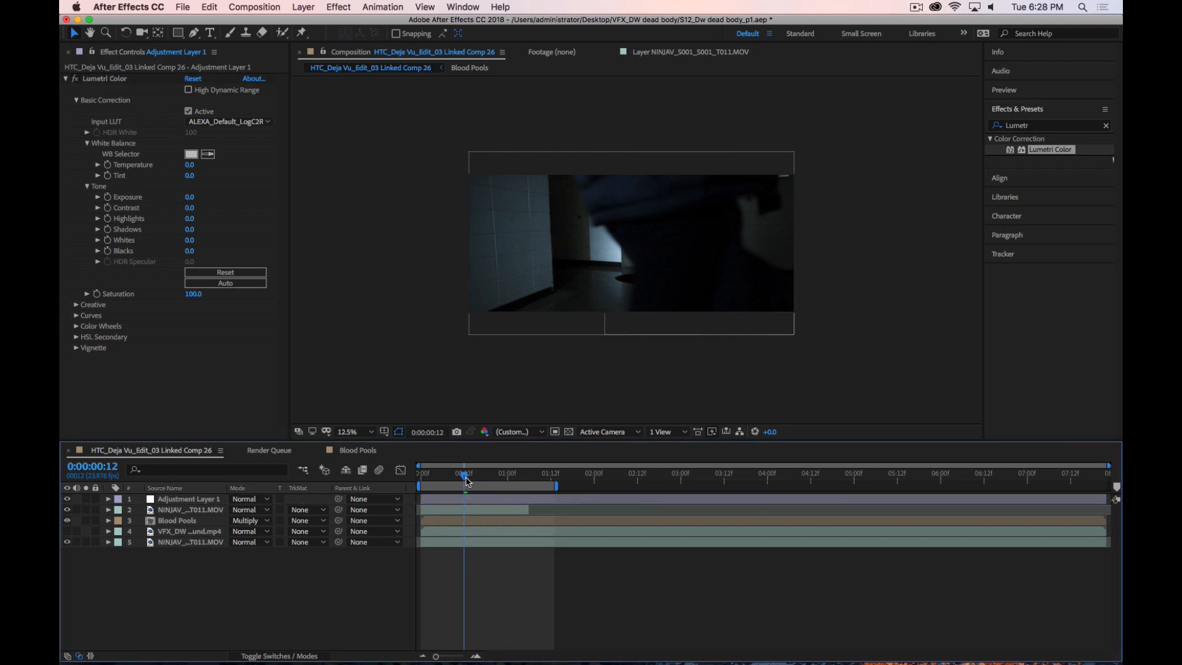
left_click_drag(464, 474, 487, 486)
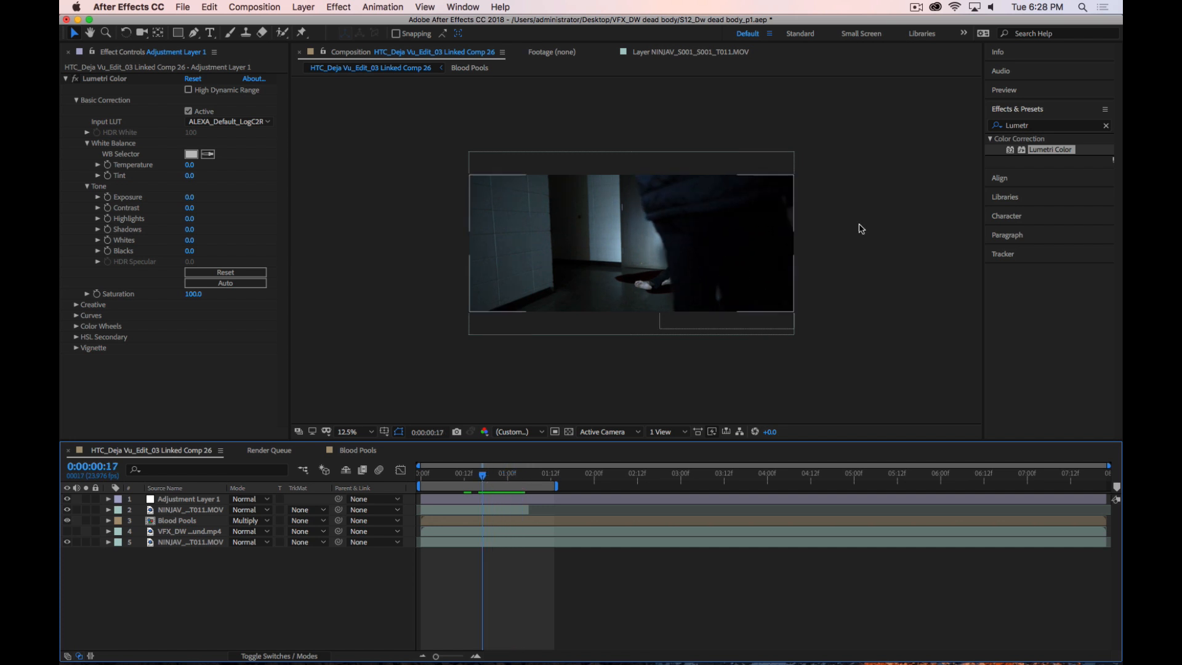
Set Lumetri Color's input LUT to AlexaV3_K1S1_LogC2Video_Rec709_EE and check the graded shot at 25% zoom
left_click(242, 123)
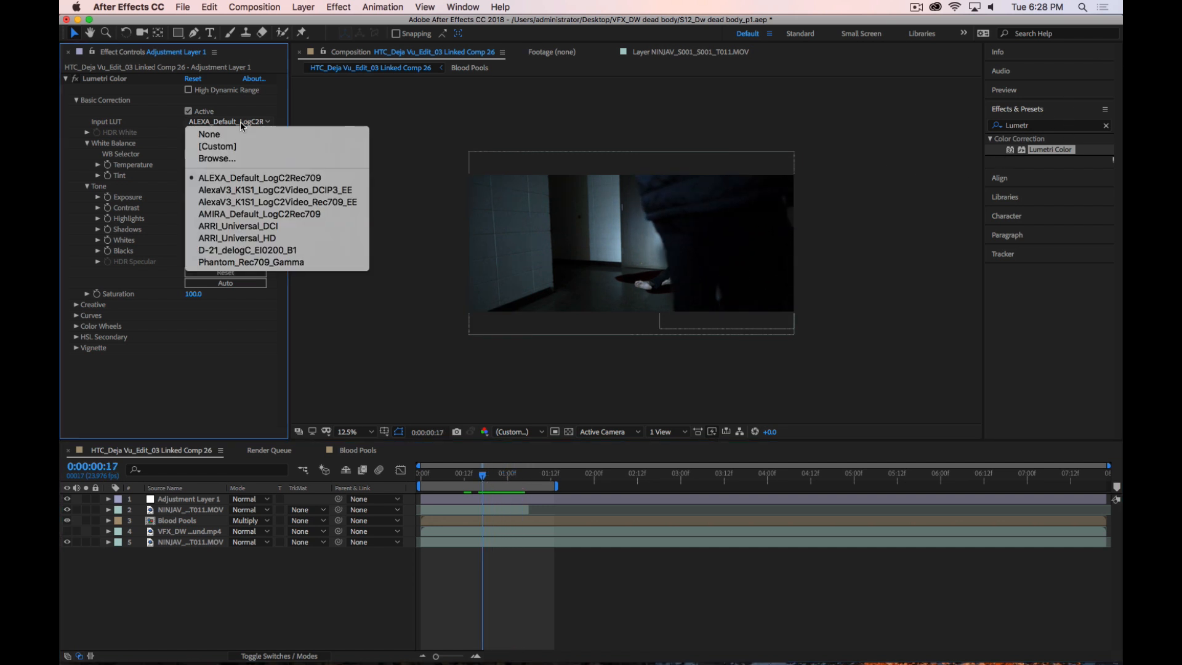
left_click(237, 202)
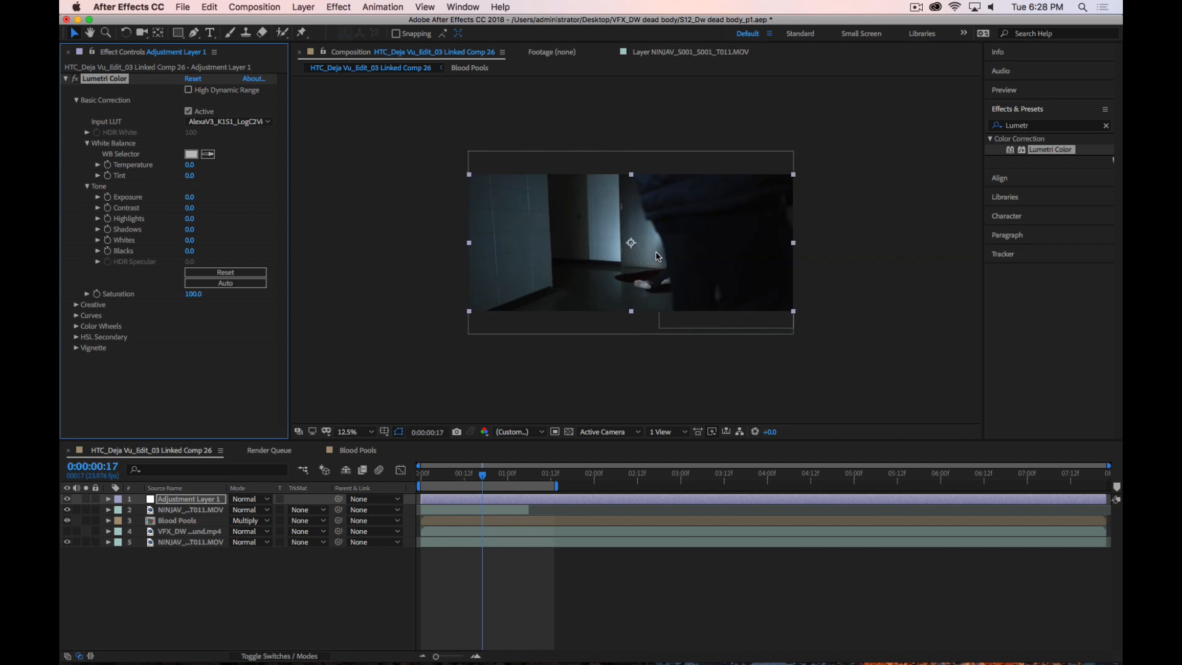
key("period")
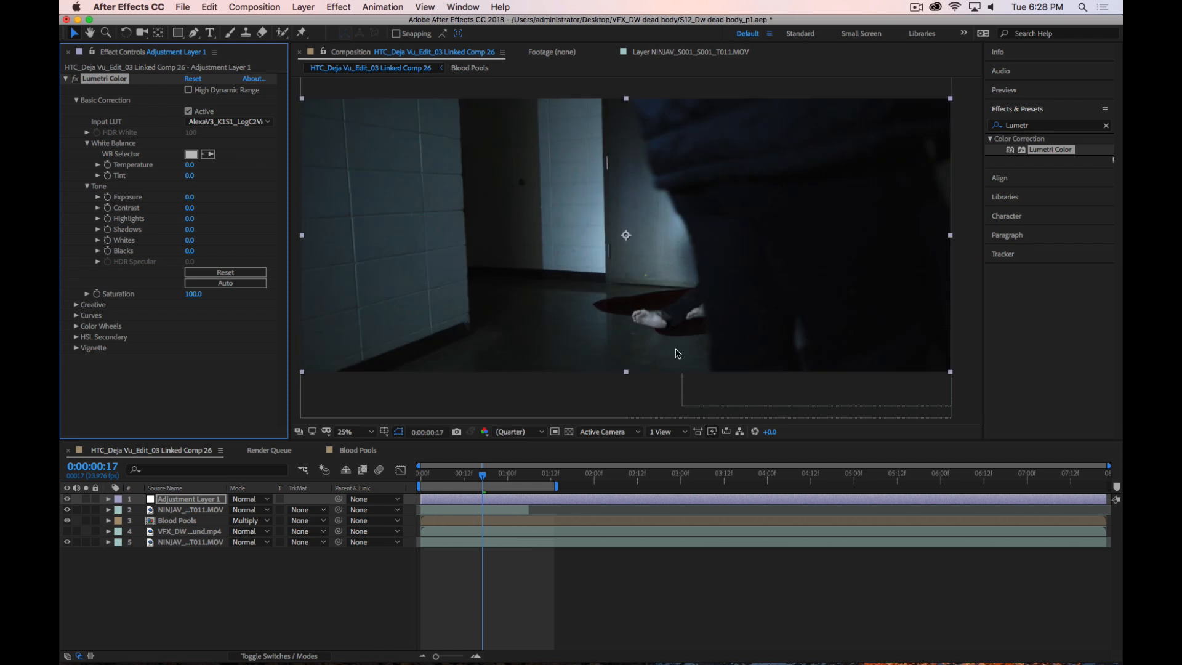
mouse_move(481, 477)
left_mouse_down()
mouse_move(460, 477)
mouse_move(482, 475)
left_mouse_up()
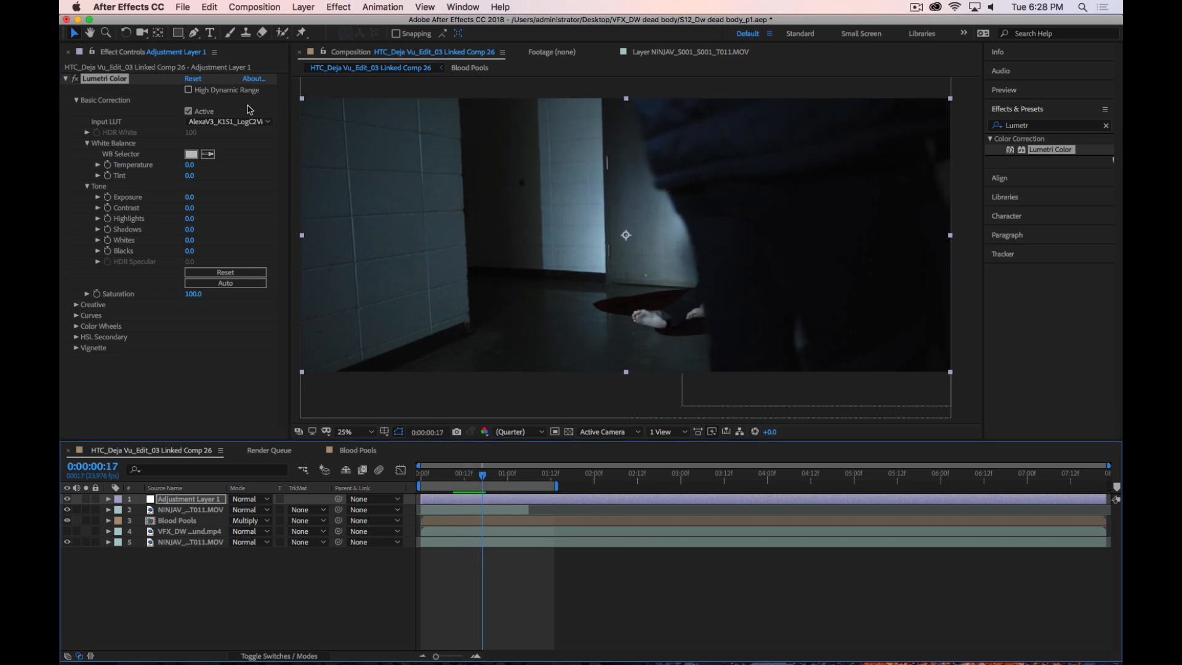
Compare the shot with the adjustment layer's Basic Correction switched off and back on
left_click(192, 114)
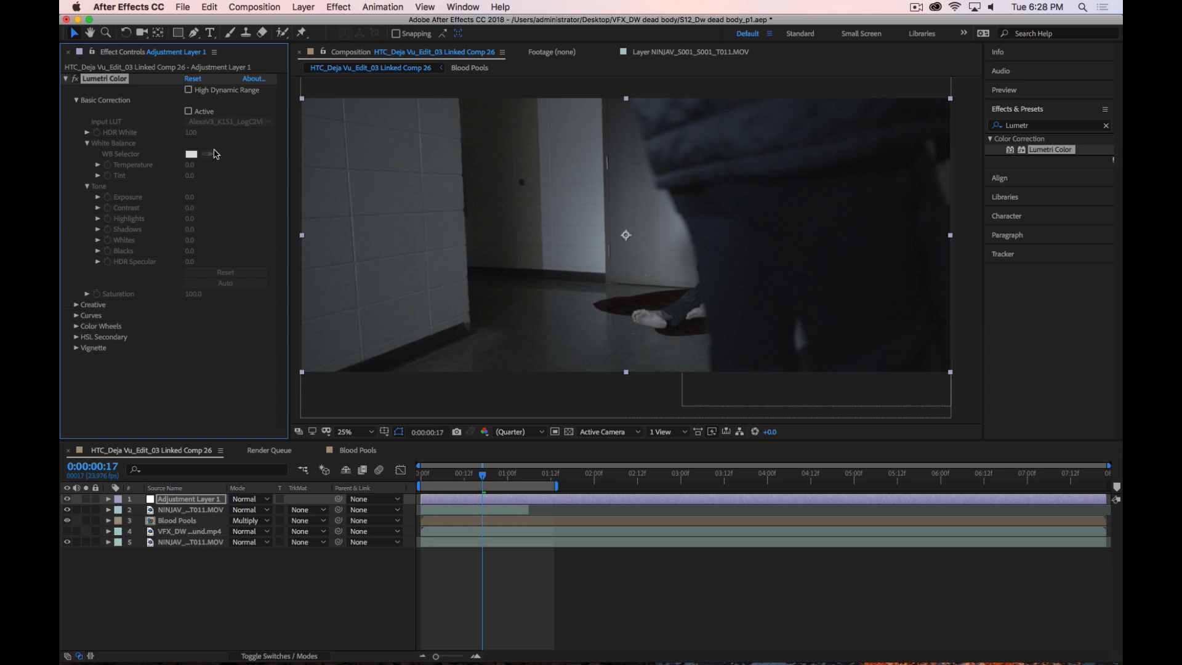
left_click(188, 111)
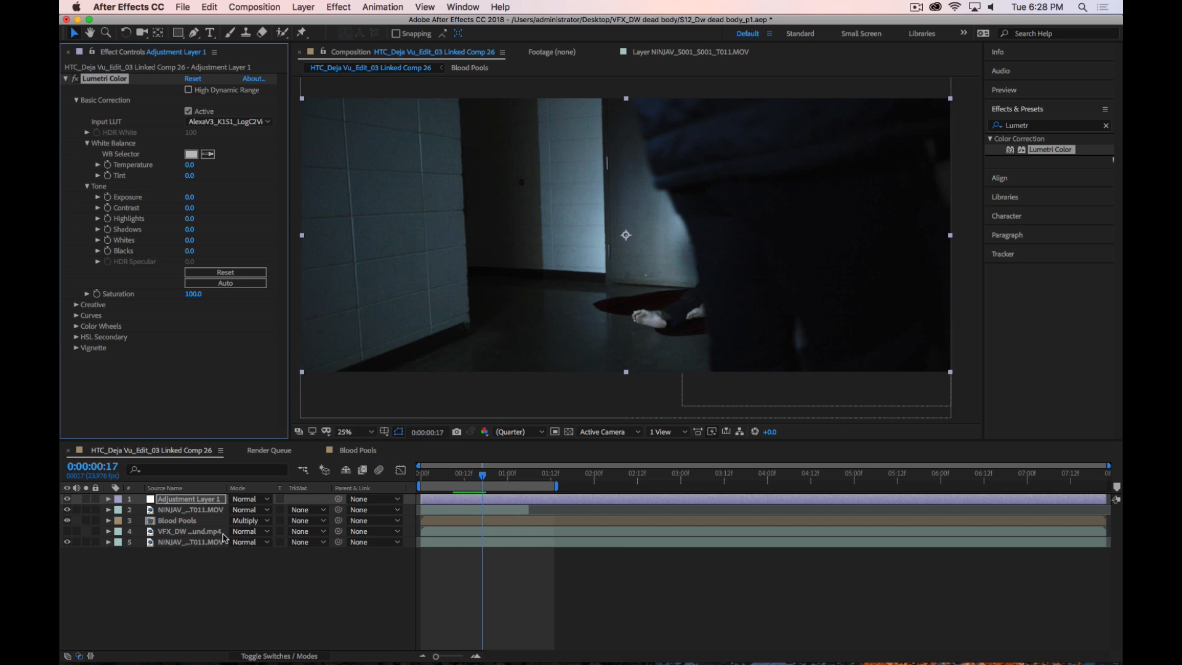
left_click(189, 502)
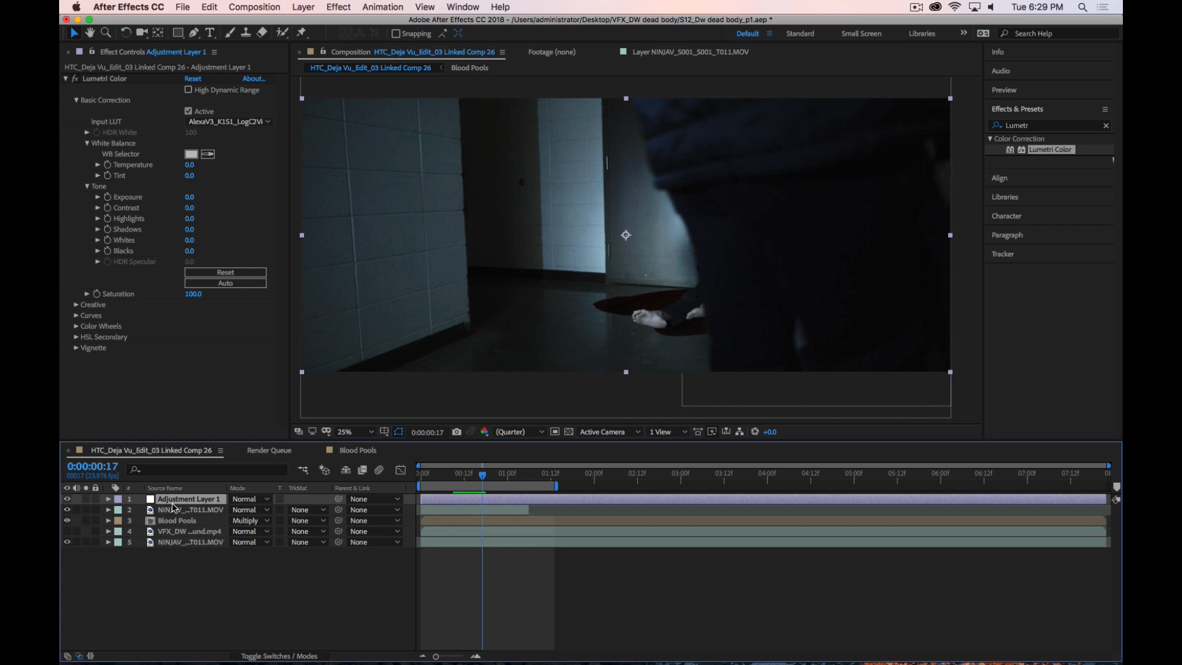
left_click(187, 571)
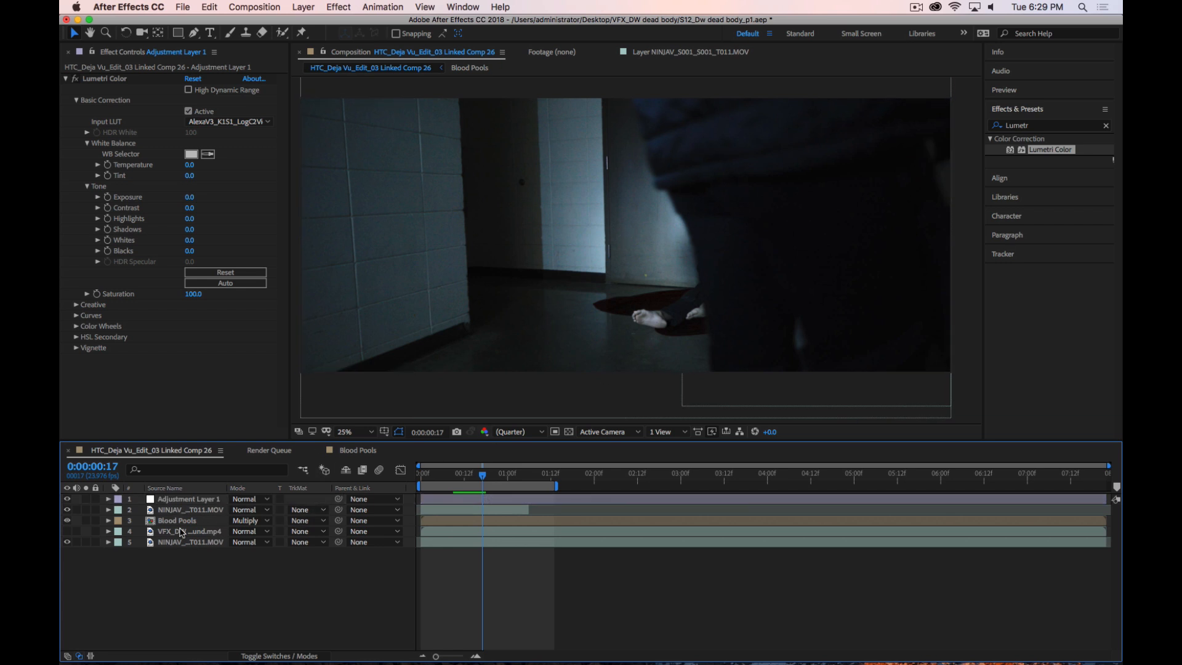
Hide the adjustment layer and copy its Lumetri Color effect onto both visible NINJAV footage layers
left_click(66, 499)
left_click(104, 79)
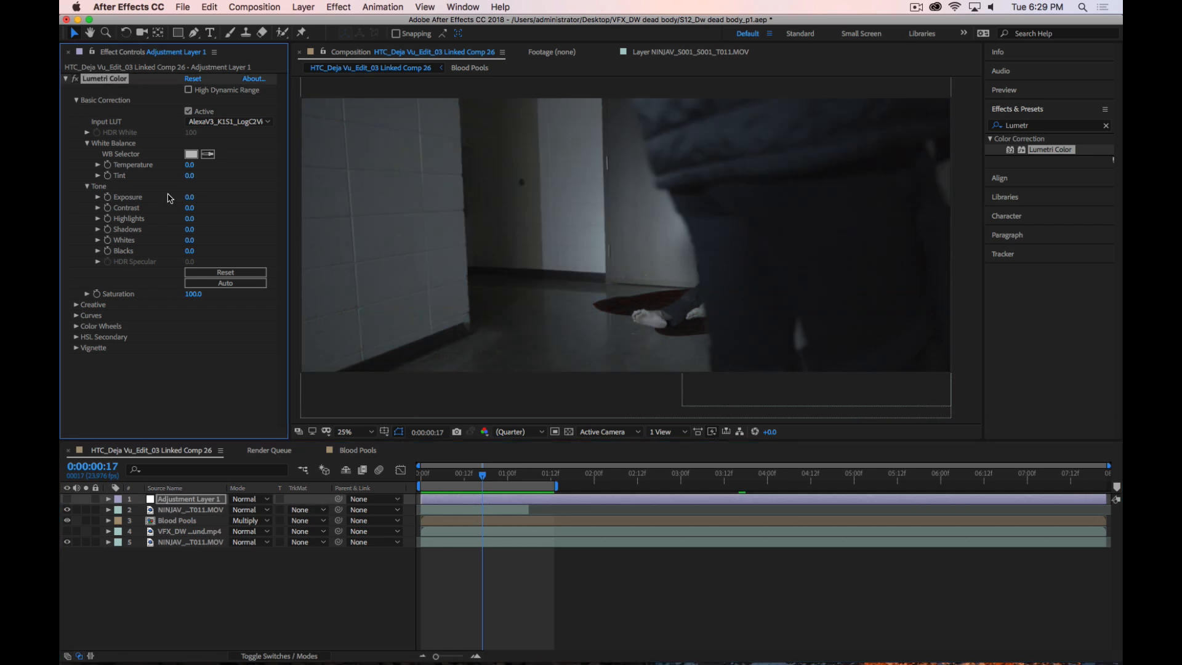
left_click(188, 511)
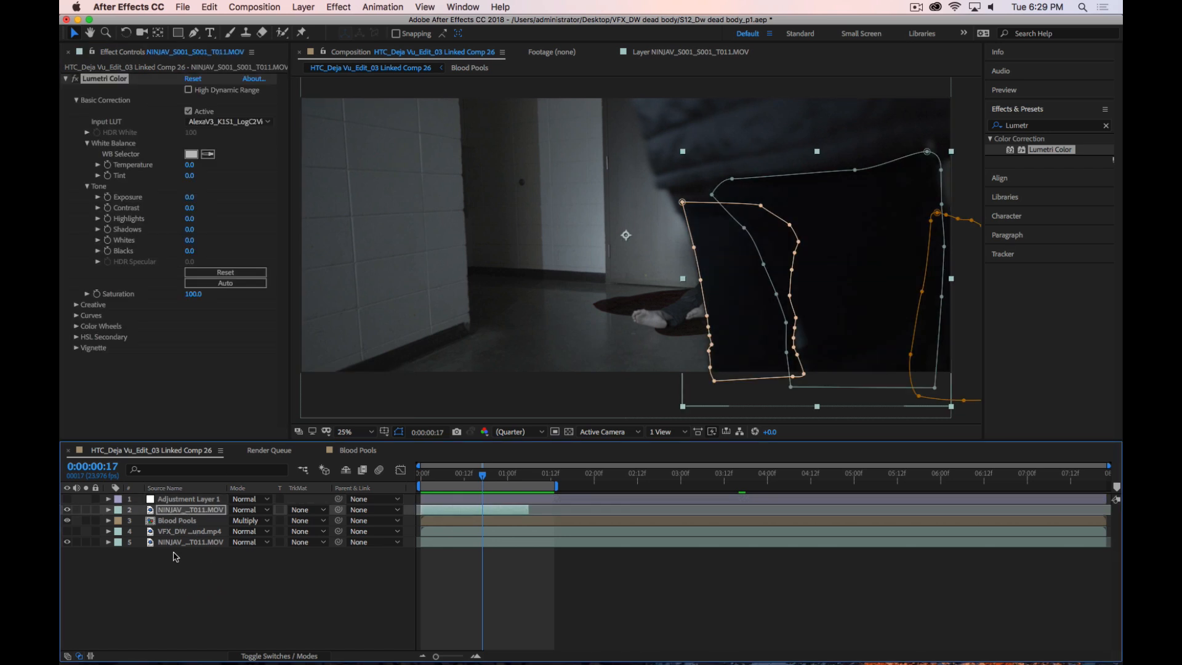
left_click(179, 543)
key("super+v")
left_click(225, 593)
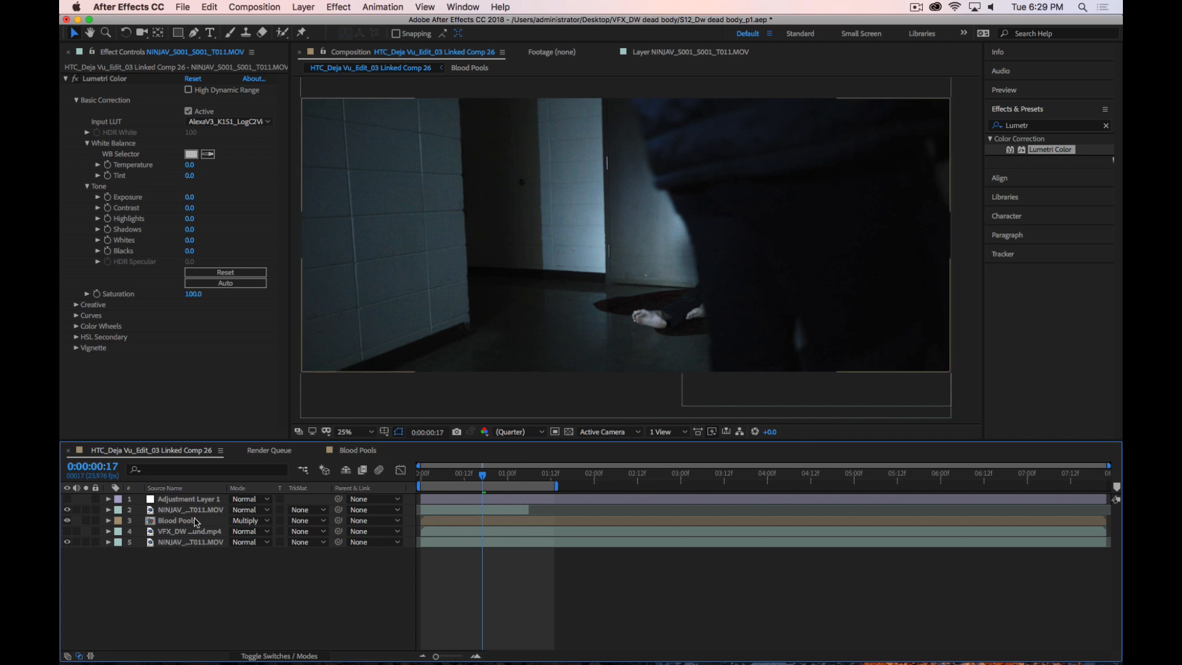
Apply the Levels effect to the Blood Pools layer and move it above Camera Lens Blur
left_click(794, 348)
left_click(328, 595)
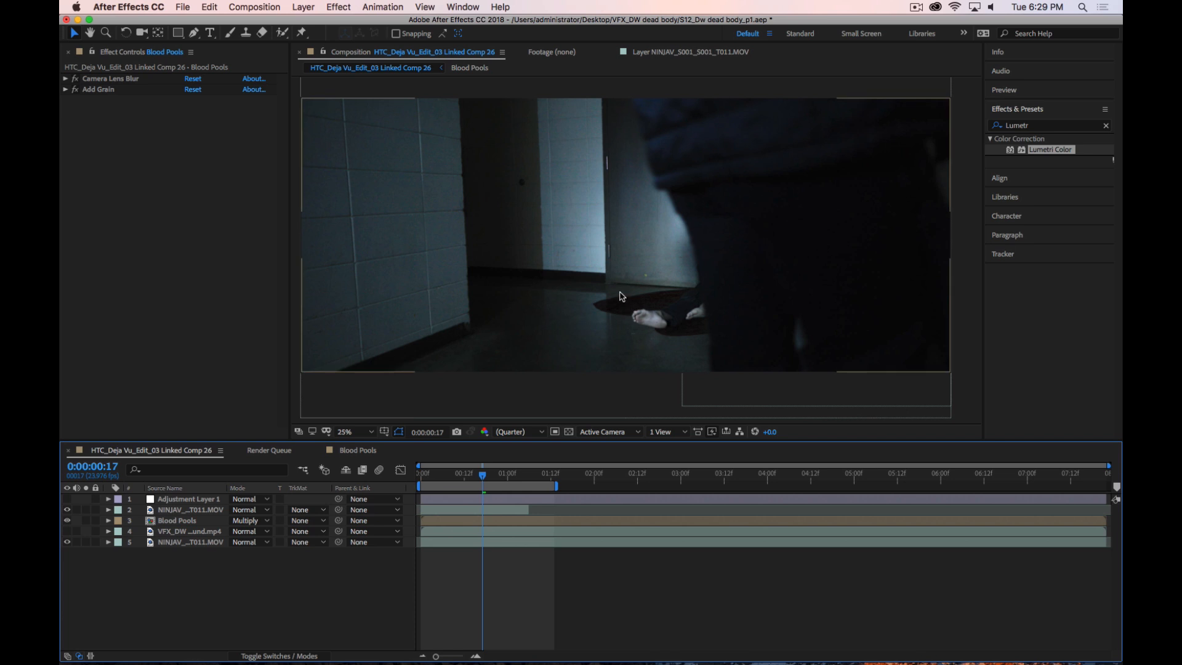
left_click_drag(486, 476, 526, 476)
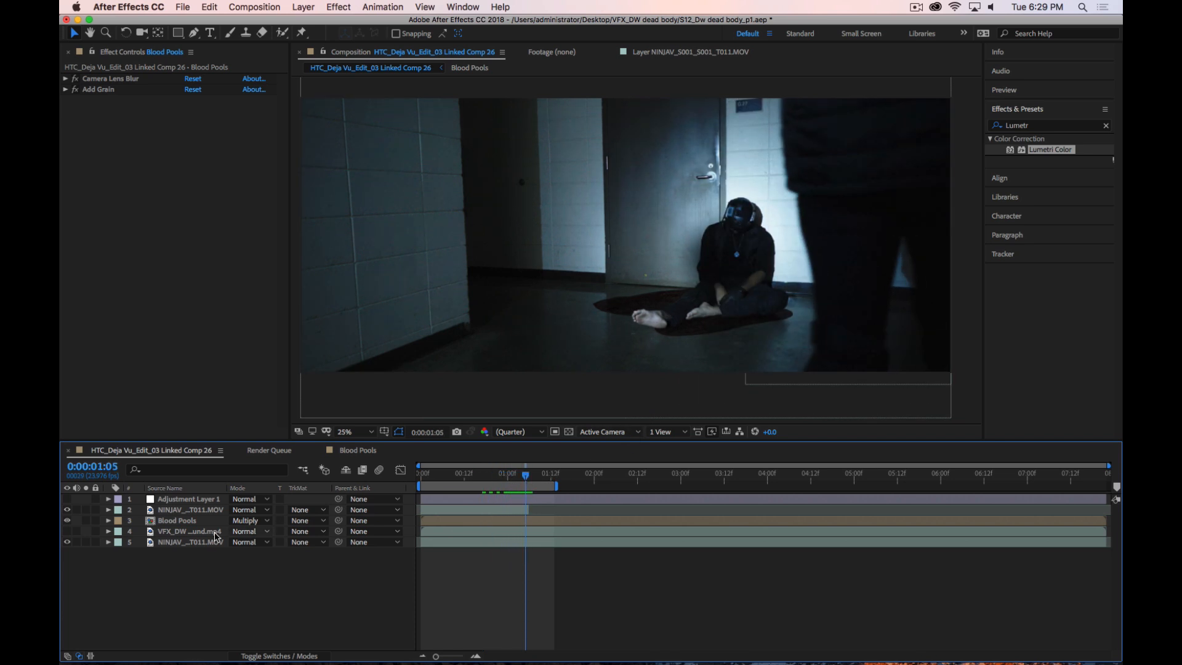
left_click(182, 522)
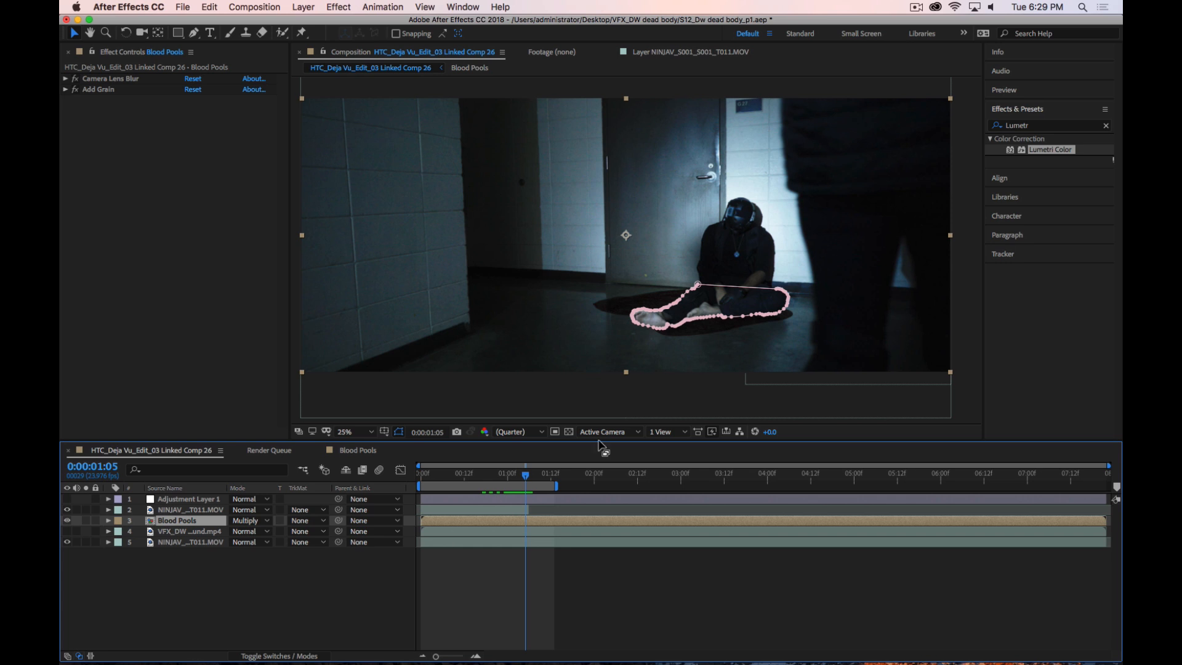
left_click(1040, 131)
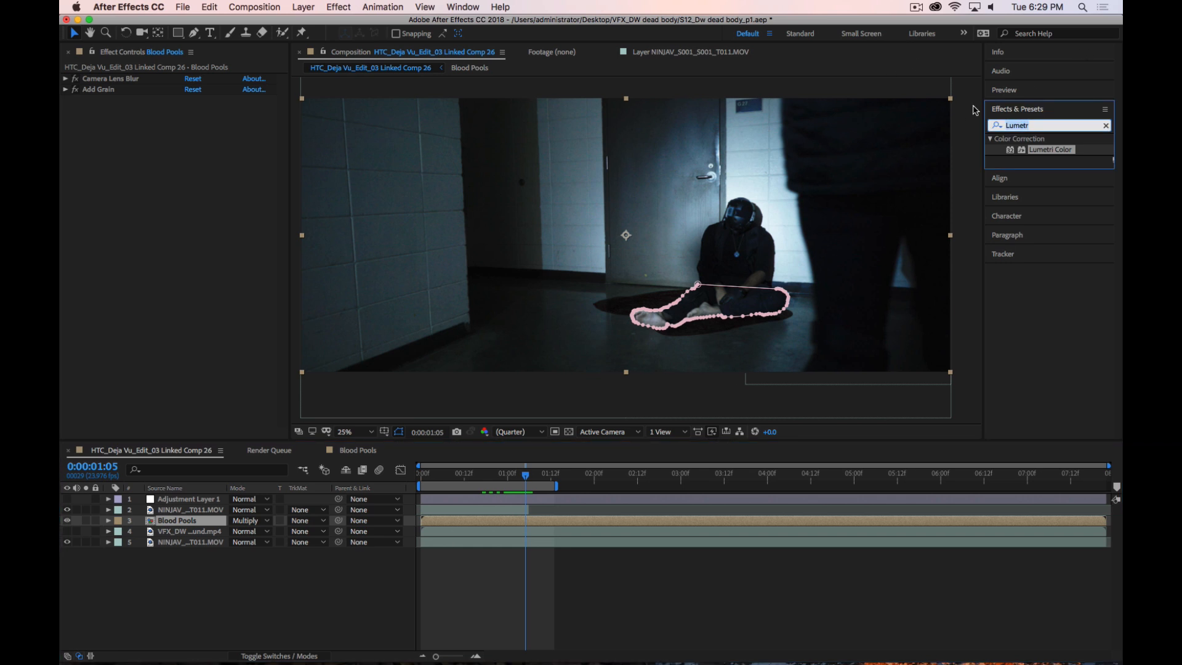
type("Level")
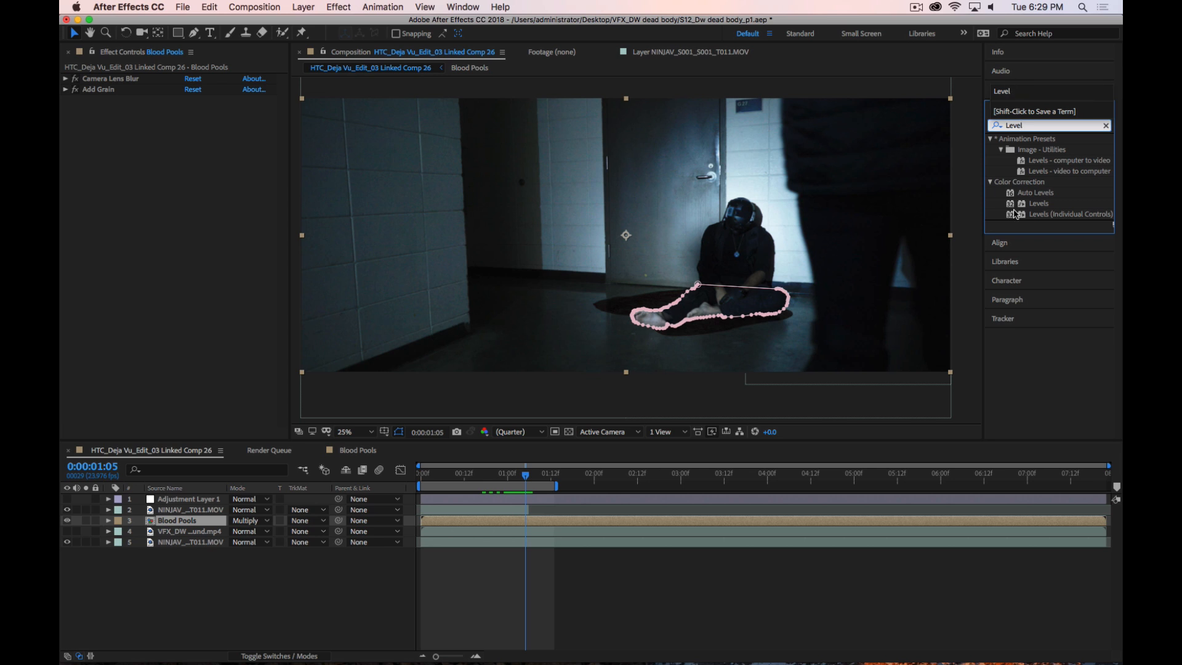
left_click_drag(1039, 203, 178, 522)
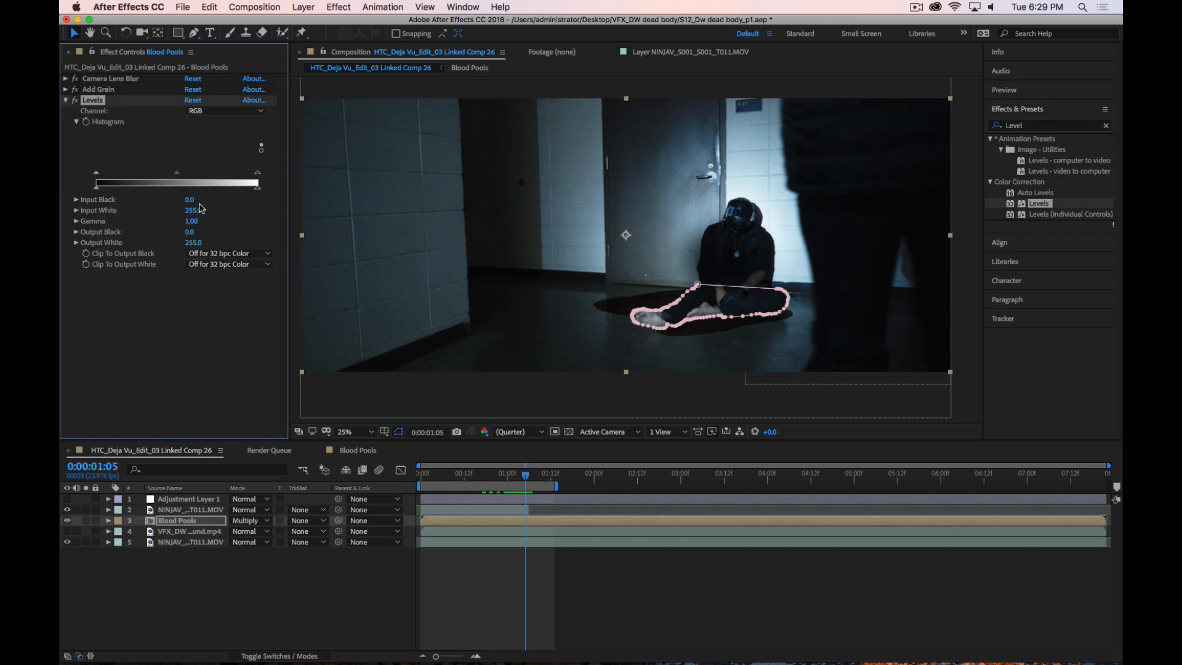
left_click_drag(94, 101, 95, 75)
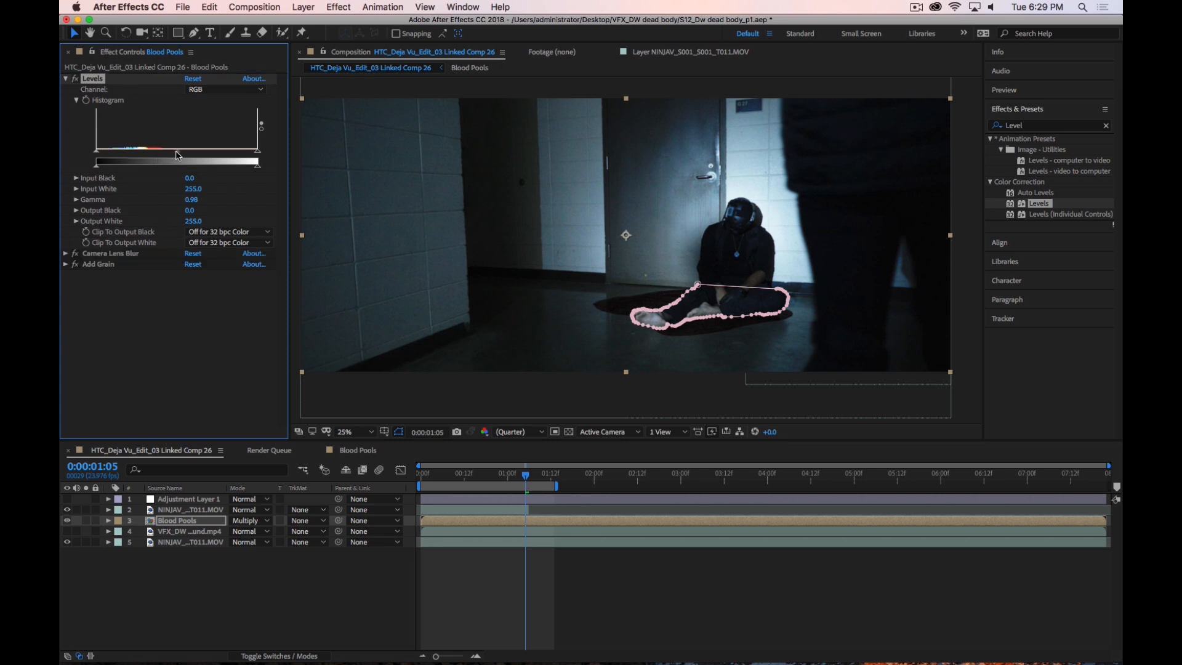
Set the Blood Pools layer's Levels gamma to 1.31 and preview the foreground walk-through
left_click_drag(176, 154, 150, 154)
mouse_move(259, 153)
left_mouse_down()
mouse_move(245, 153)
mouse_move(274, 158)
left_mouse_up()
left_click(265, 593)
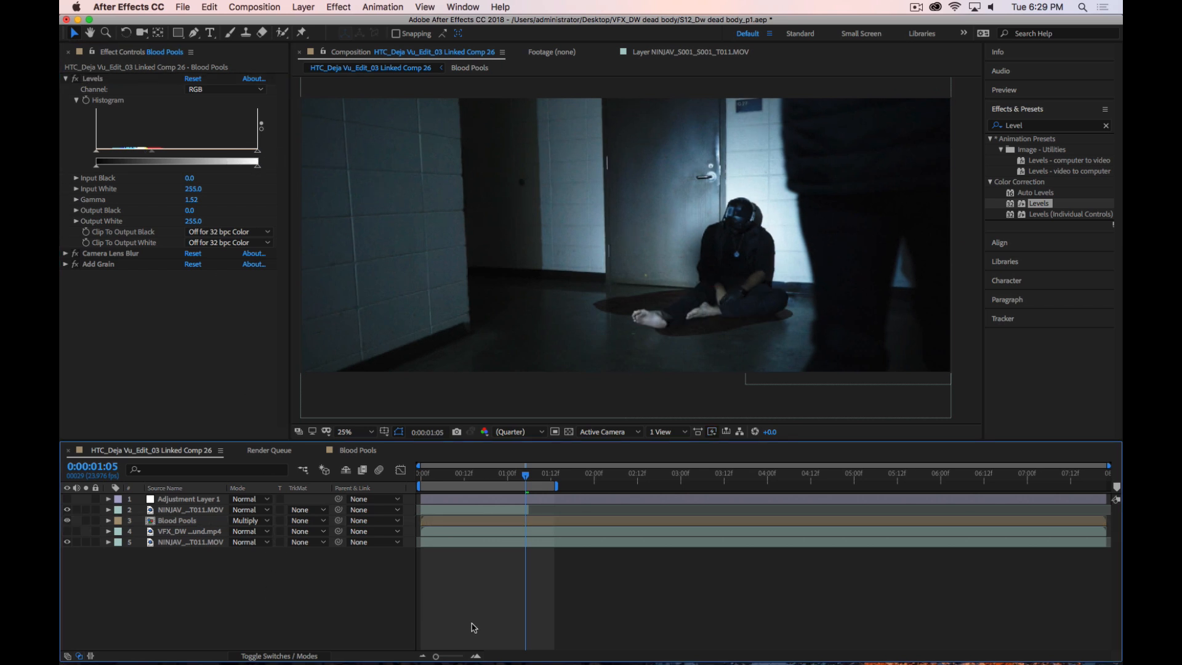
left_click_drag(155, 156, 161, 157)
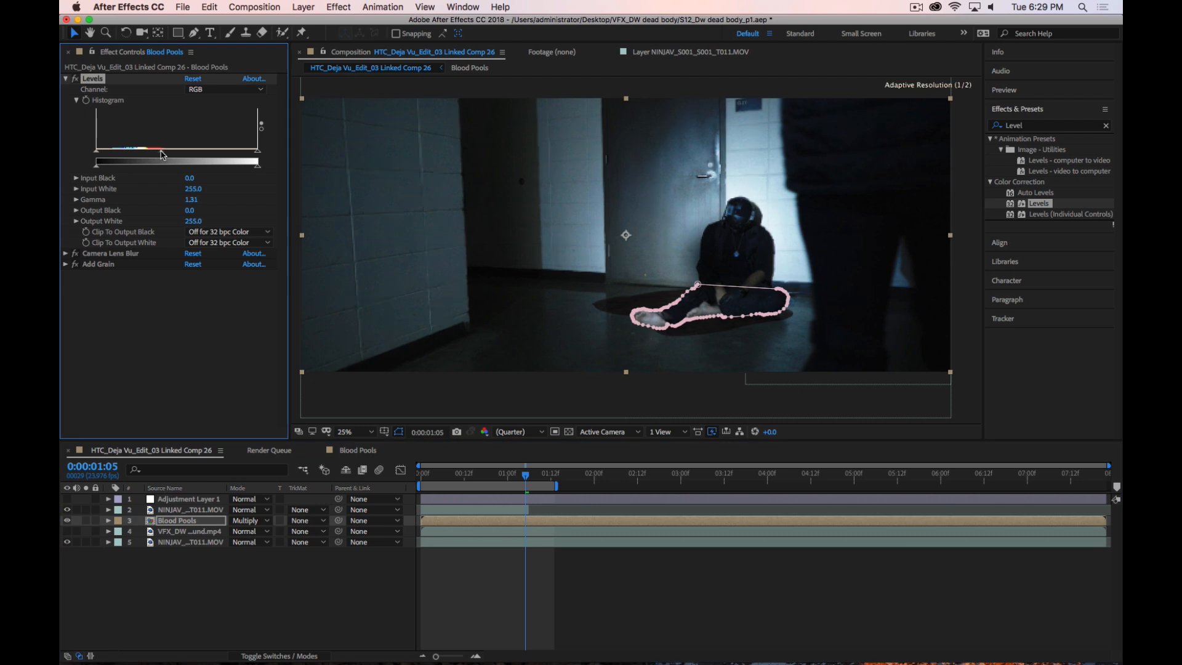
left_click(222, 598)
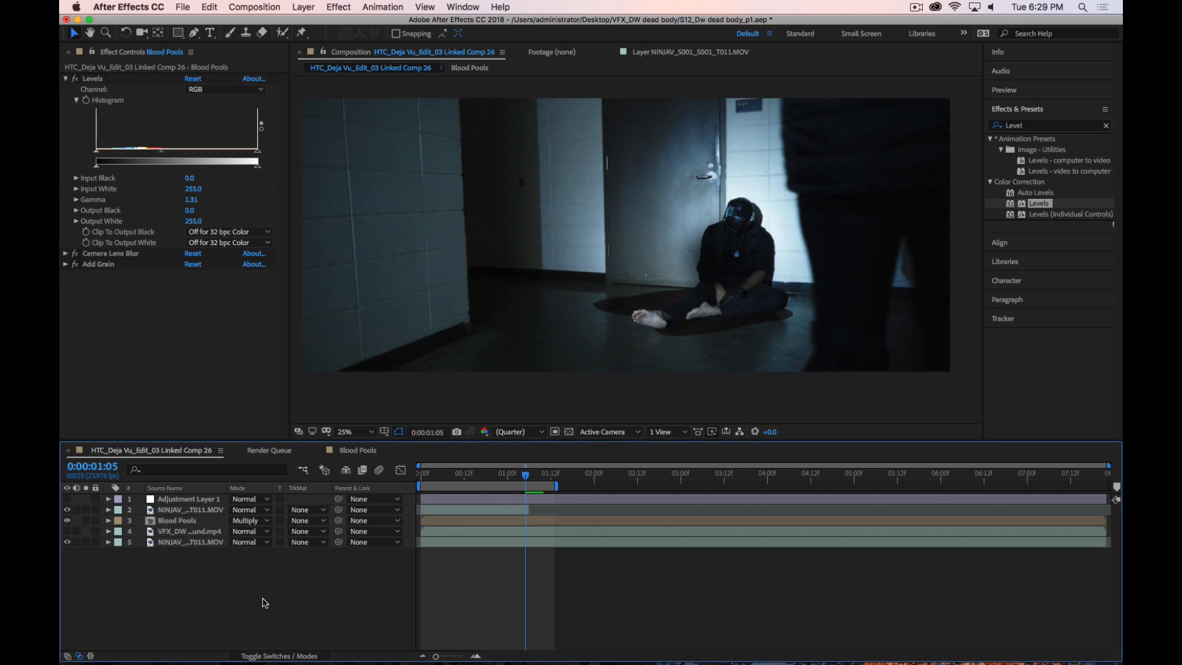
key("space")
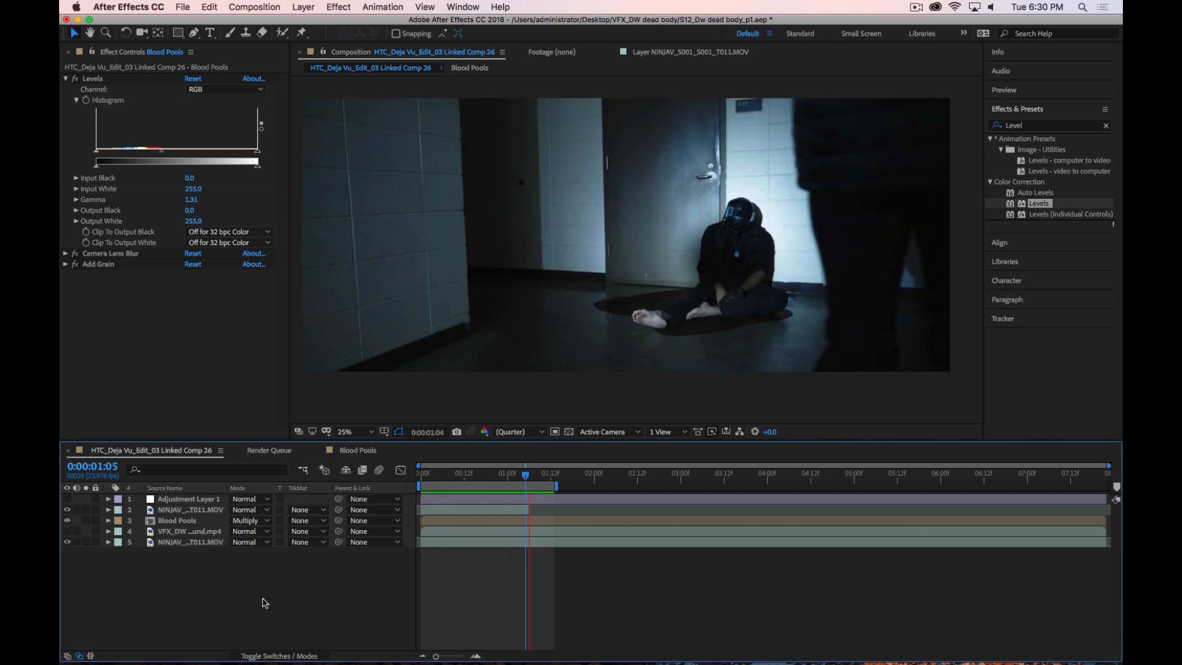
key("space")
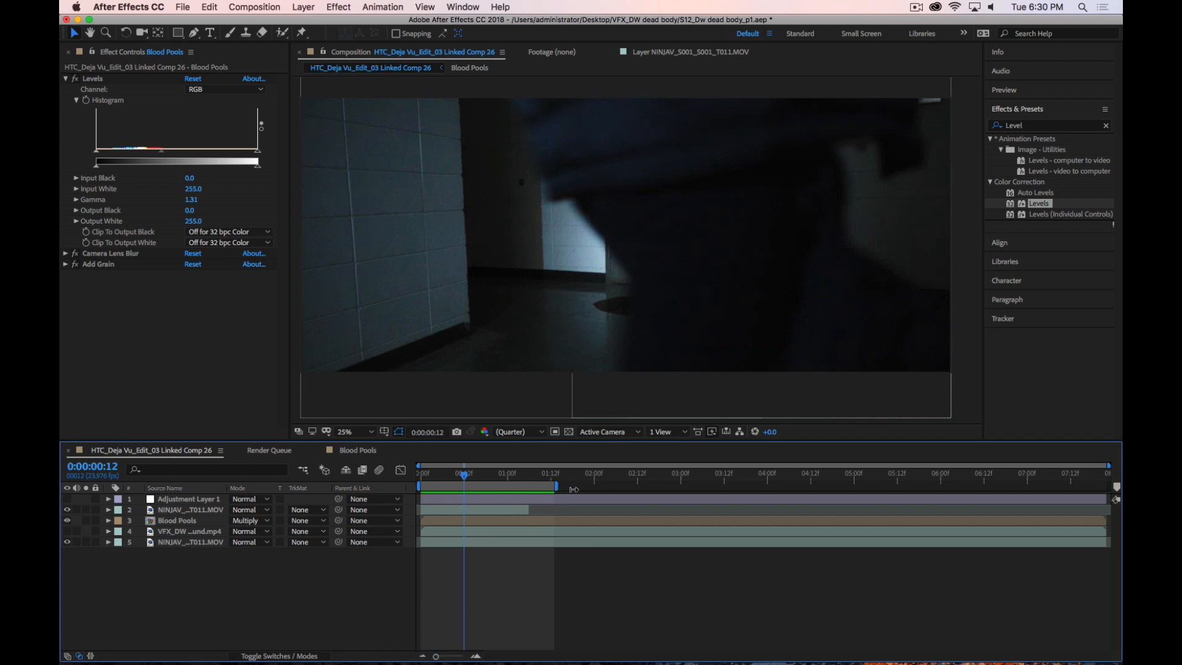
Extend the work area to the end of the composition and play the shot from its first frame
left_click_drag(573, 489, 1121, 519)
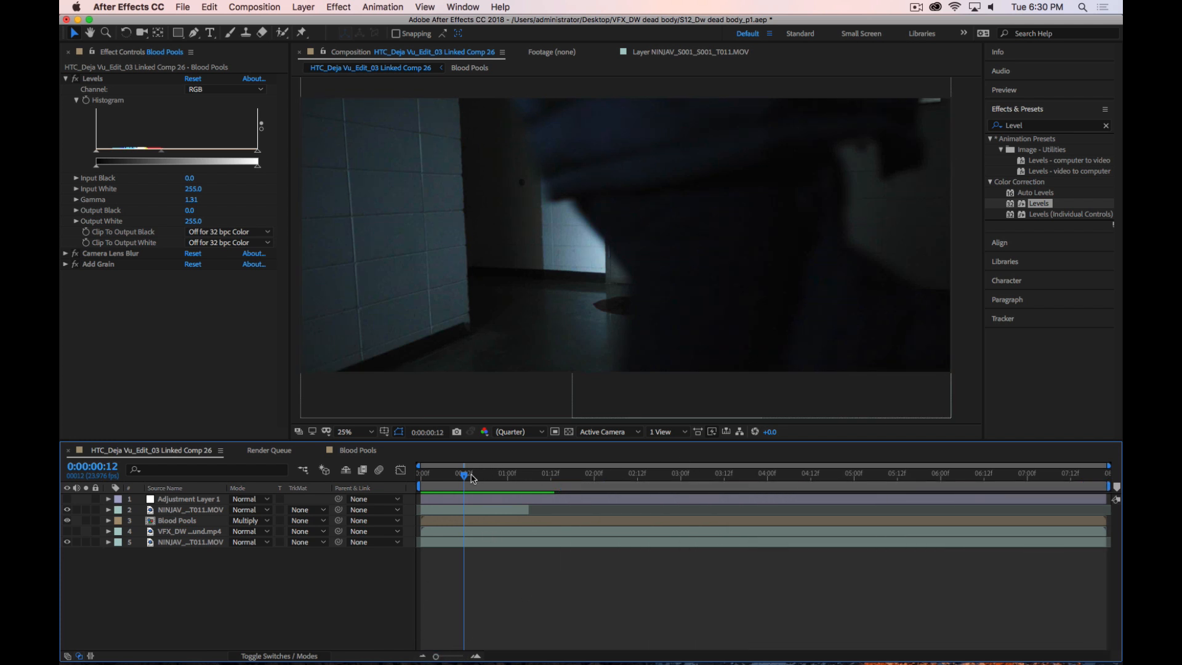
left_click_drag(473, 479, 934, 495)
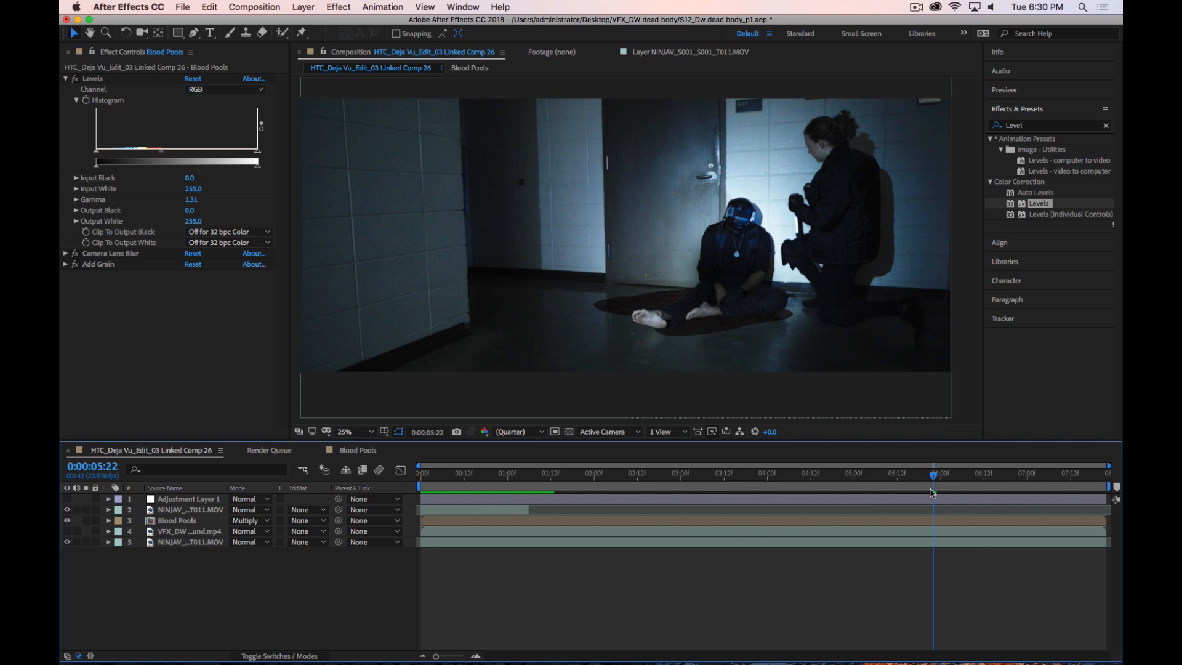
left_click_drag(933, 491, 1105, 491)
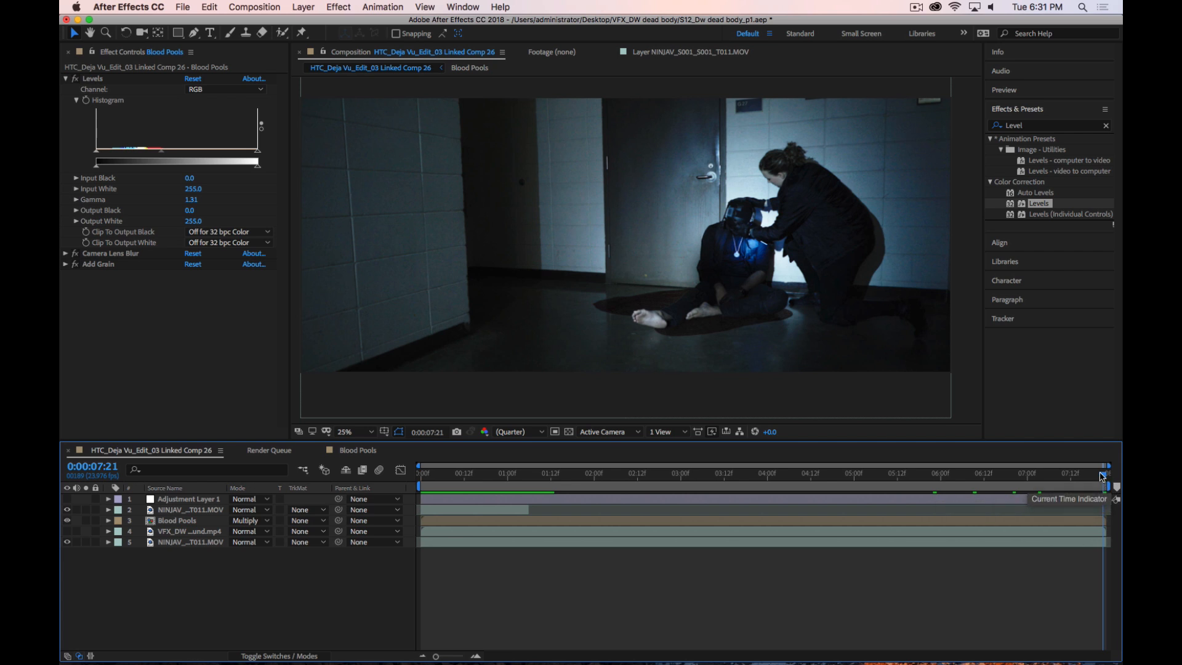
left_click_drag(1104, 491, 394, 492)
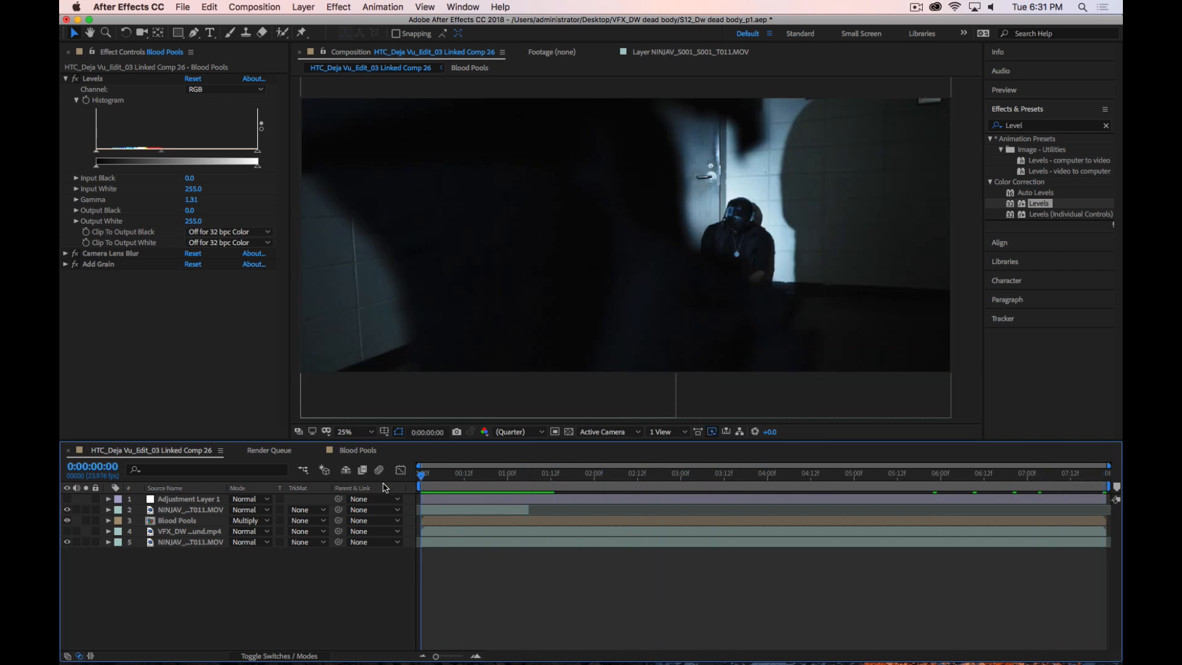
key("space")
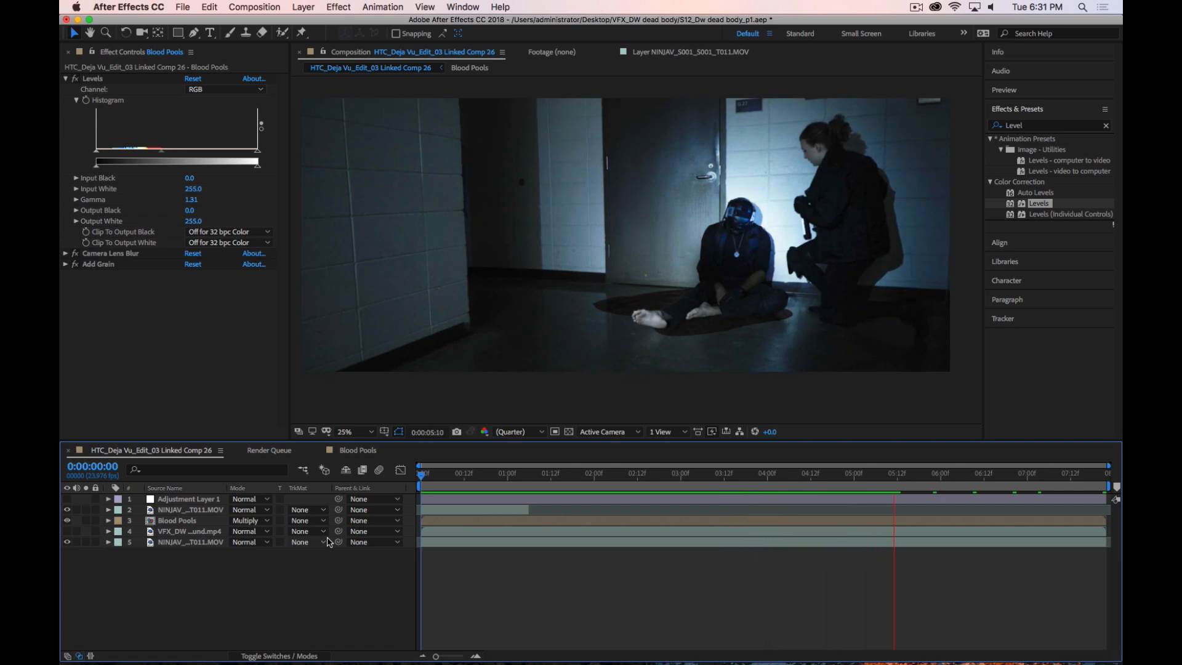
key("space")
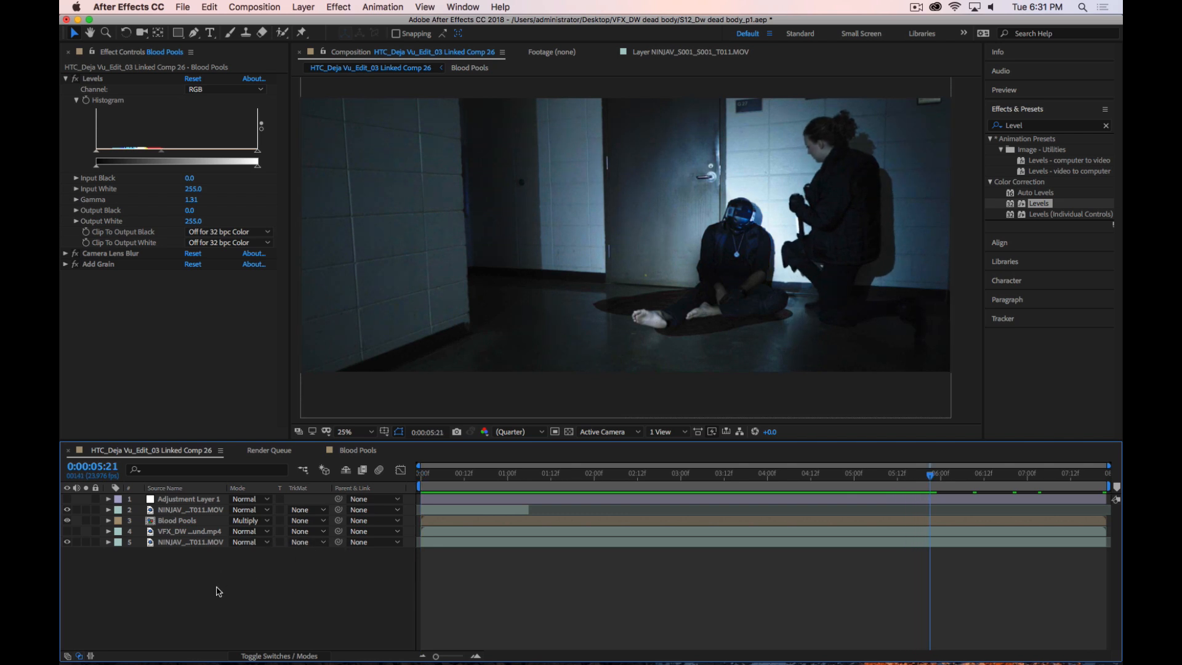
Switch off the Lumetri Color effect on both visible NINJAV footage layers
left_click(184, 511)
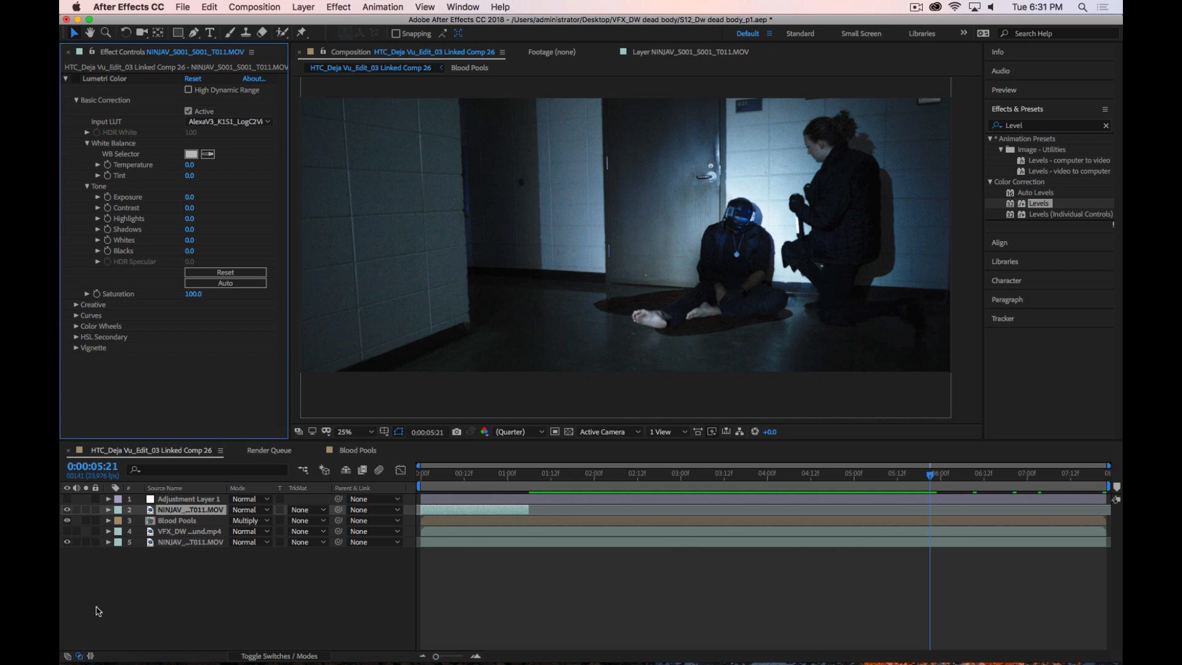
left_click(185, 542)
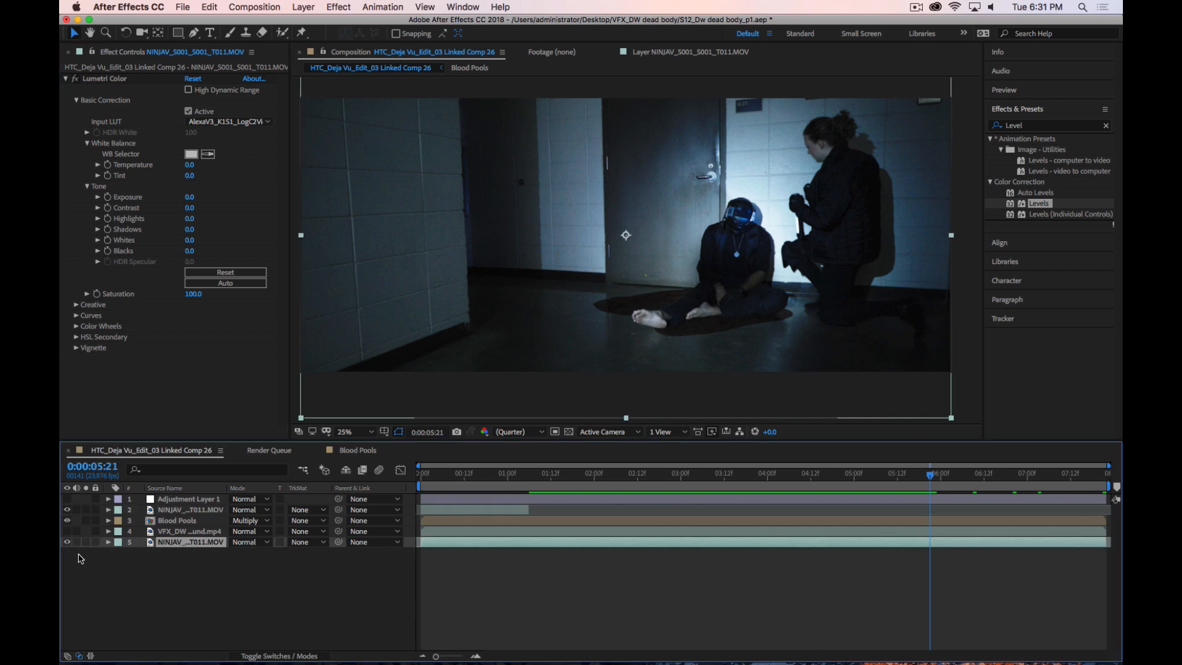
left_click(75, 80)
left_click(300, 596)
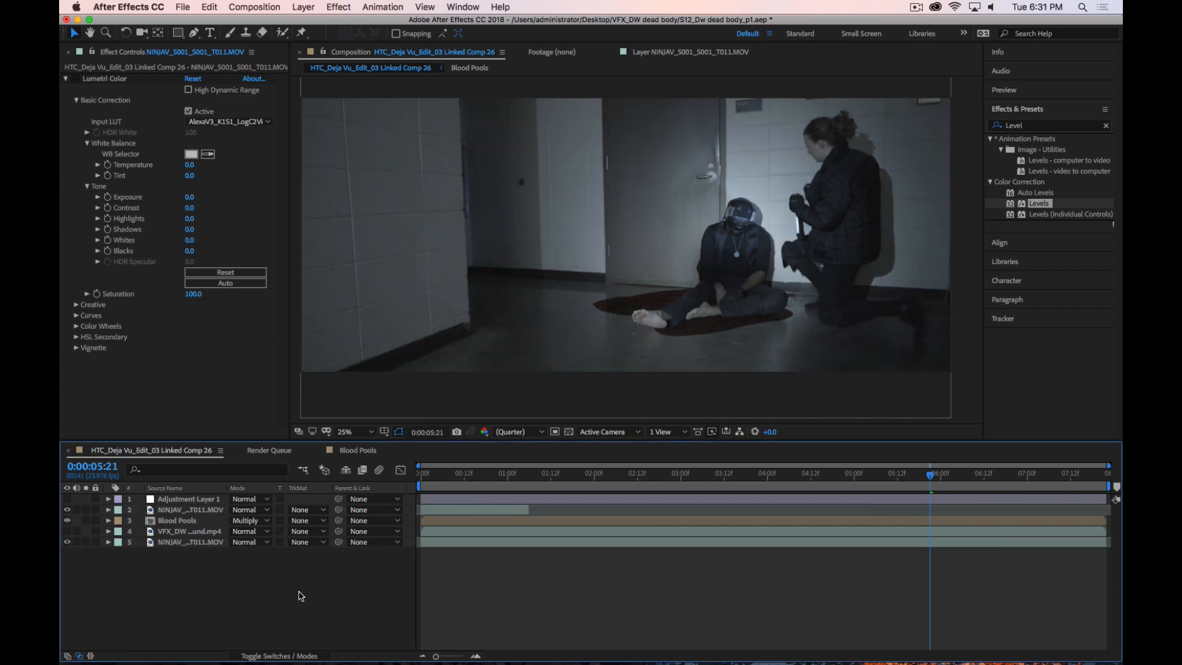
left_click(163, 502)
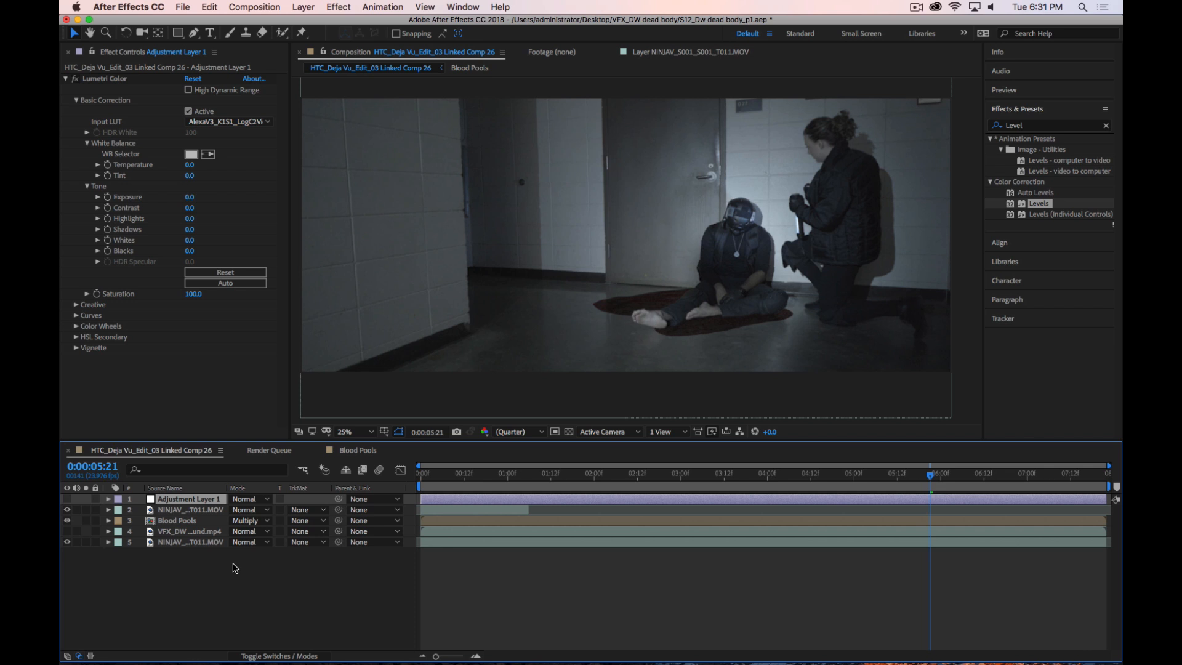
Delete Lumetri Color from both visible NINJAV footage layers and make the adjustment layer visible
left_click(181, 511)
left_click(106, 79)
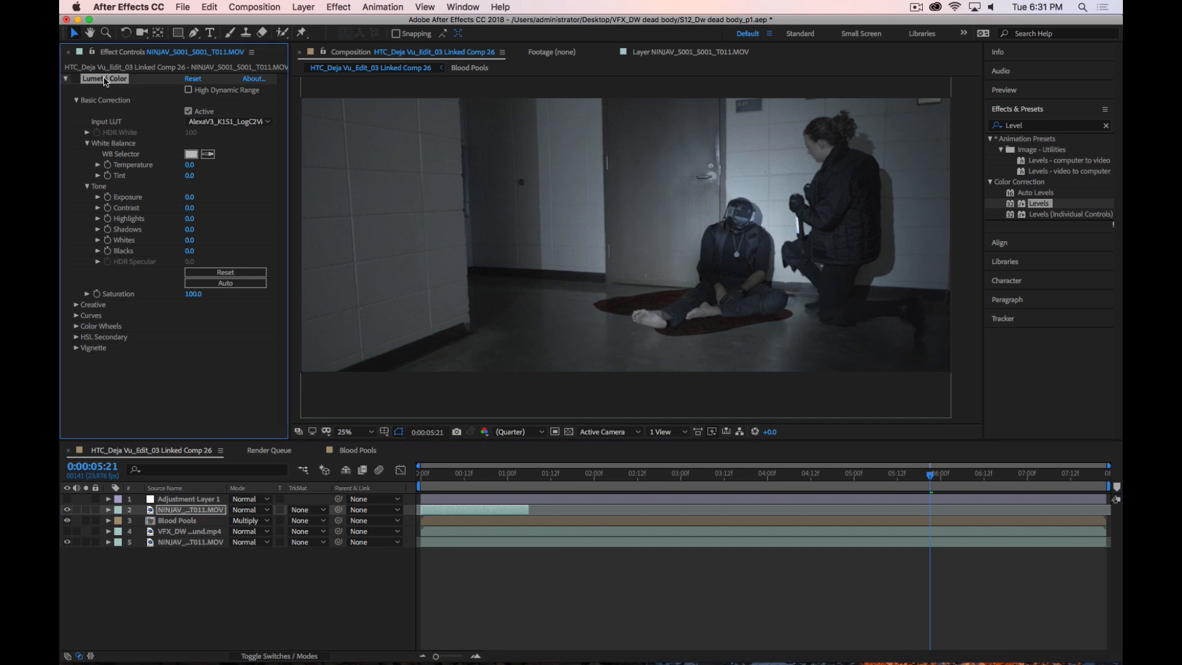
key("Delete")
left_click(173, 543)
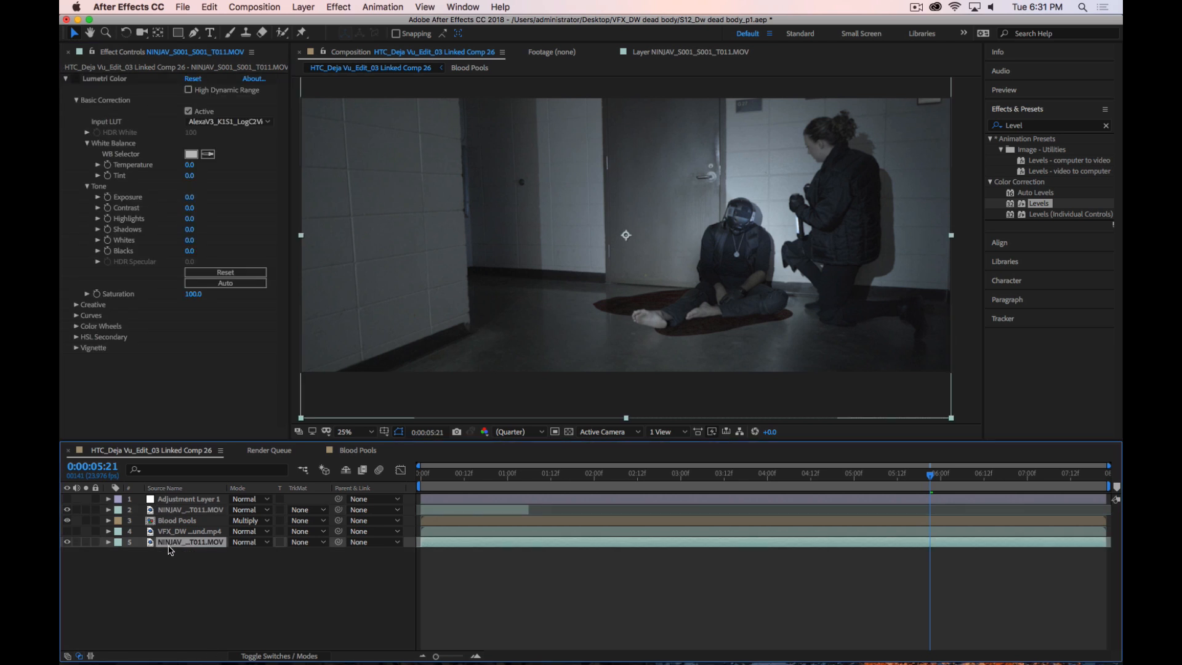
key("Delete")
key("super+z")
left_click(101, 79)
key("Delete")
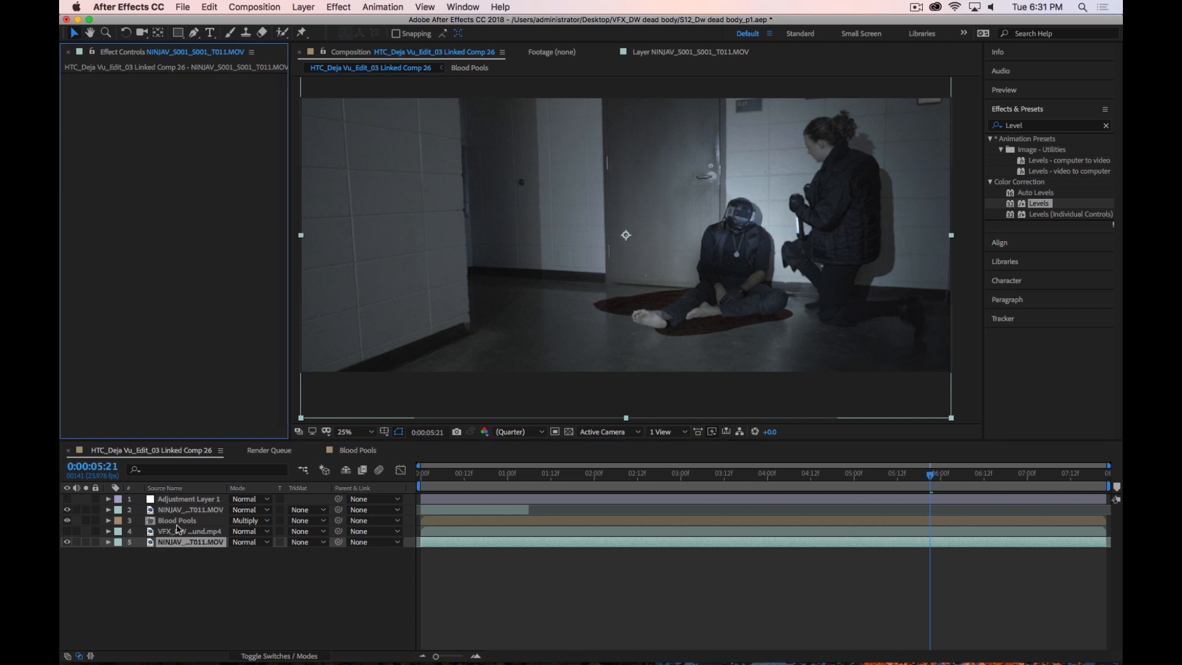
left_click(184, 501)
left_click(67, 500)
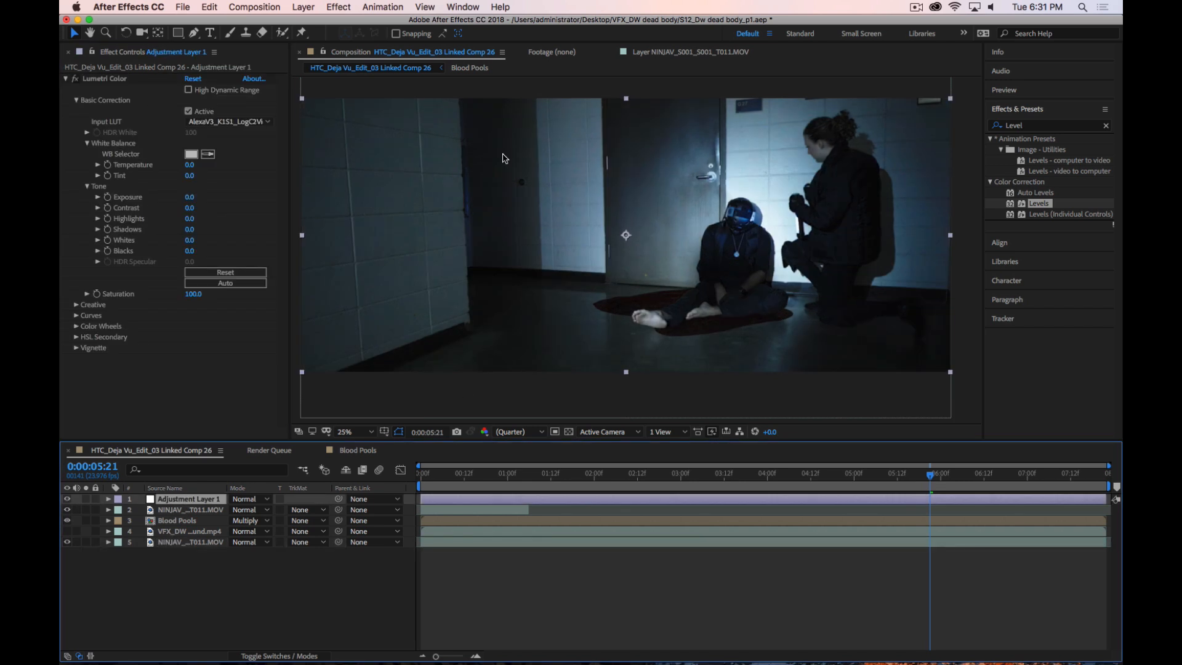
Set the Blood Pools layer's Levels gamma to about 1.73, comparing several settings against the adjustment layer's grade
left_click(195, 523)
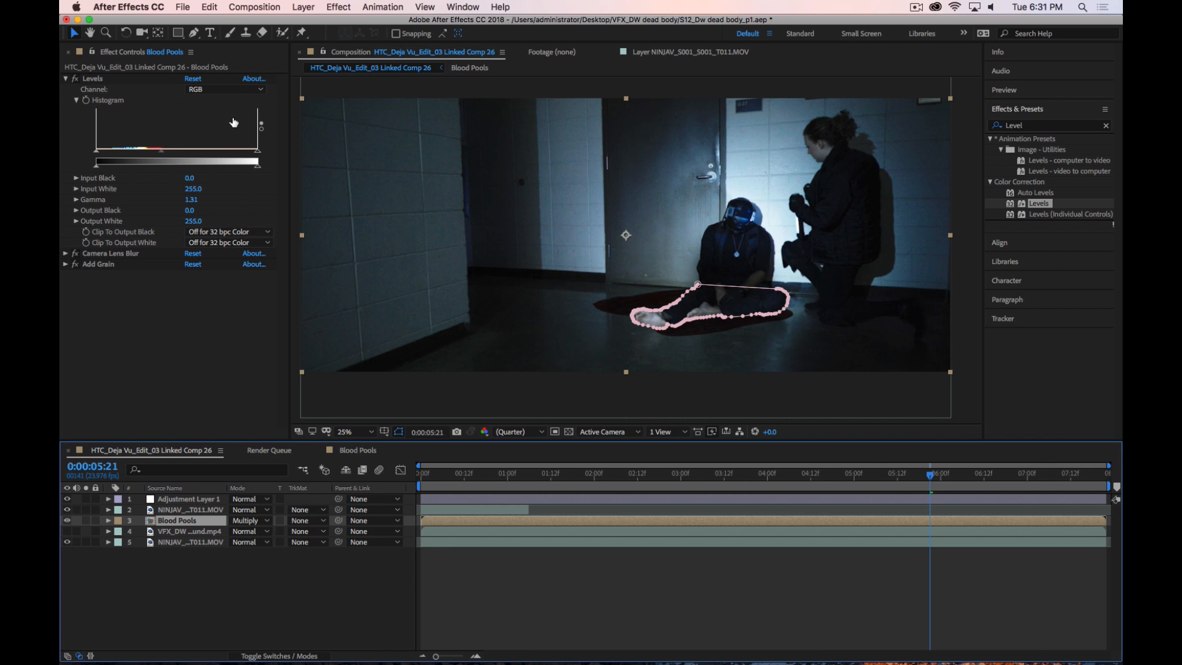
left_click_drag(160, 156, 125, 156)
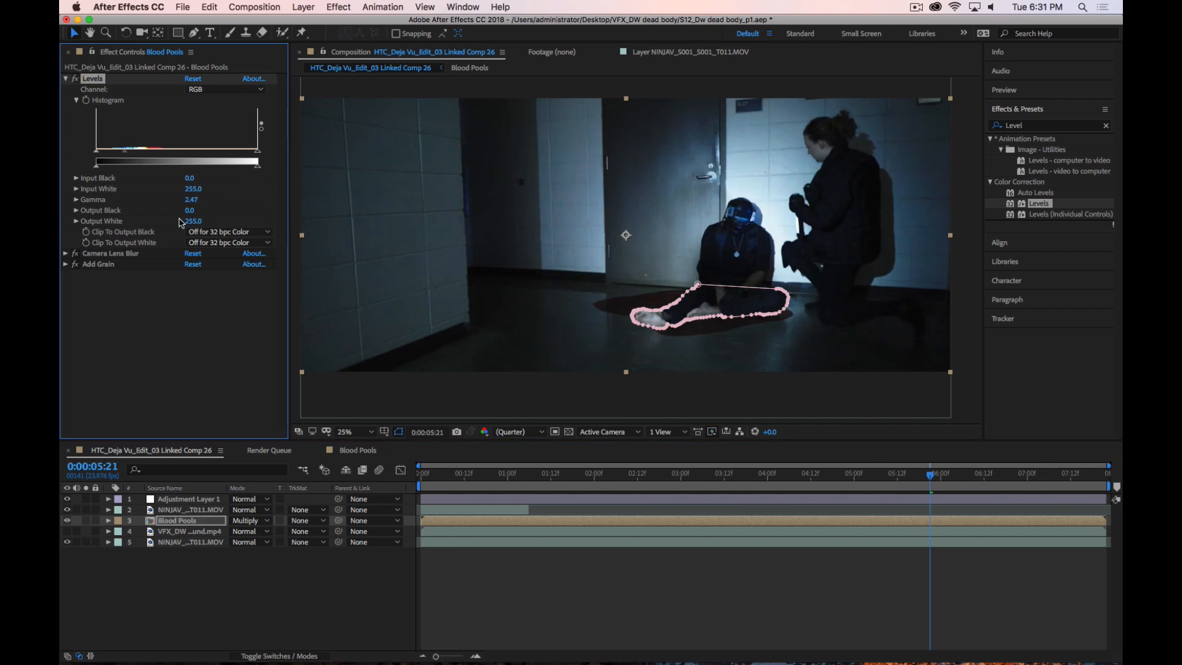
left_click(310, 590)
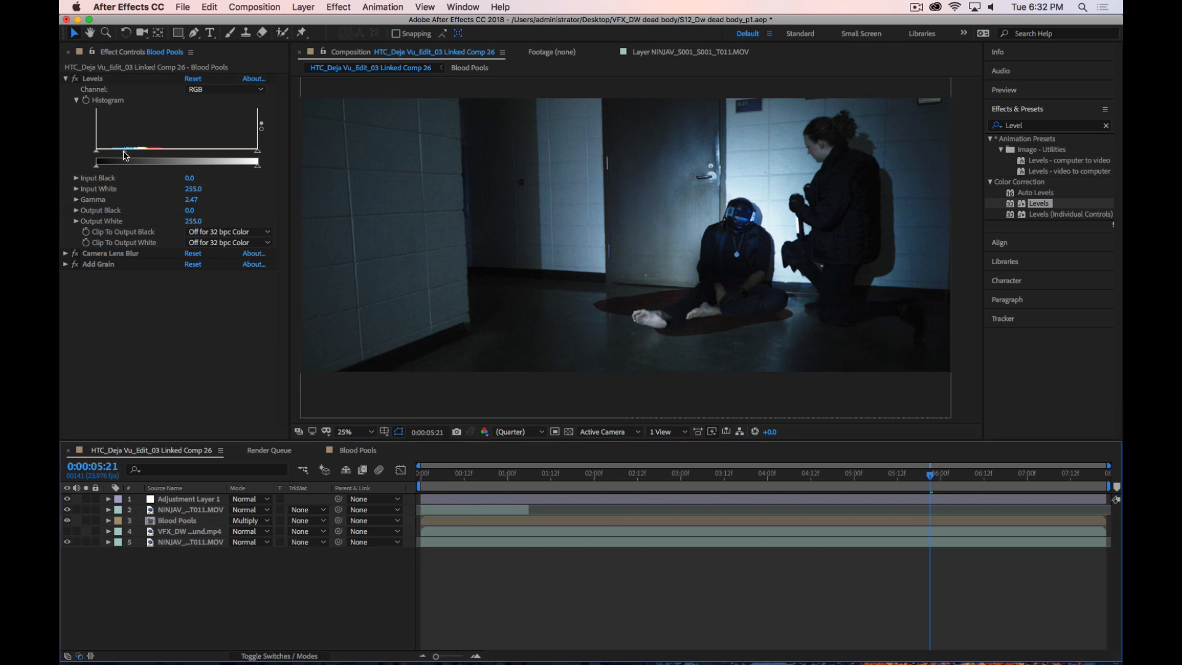
left_click_drag(124, 155, 144, 155)
left_click(249, 610)
left_click_drag(146, 155, 151, 156)
left_click(334, 599)
left_click_drag(152, 155, 148, 155)
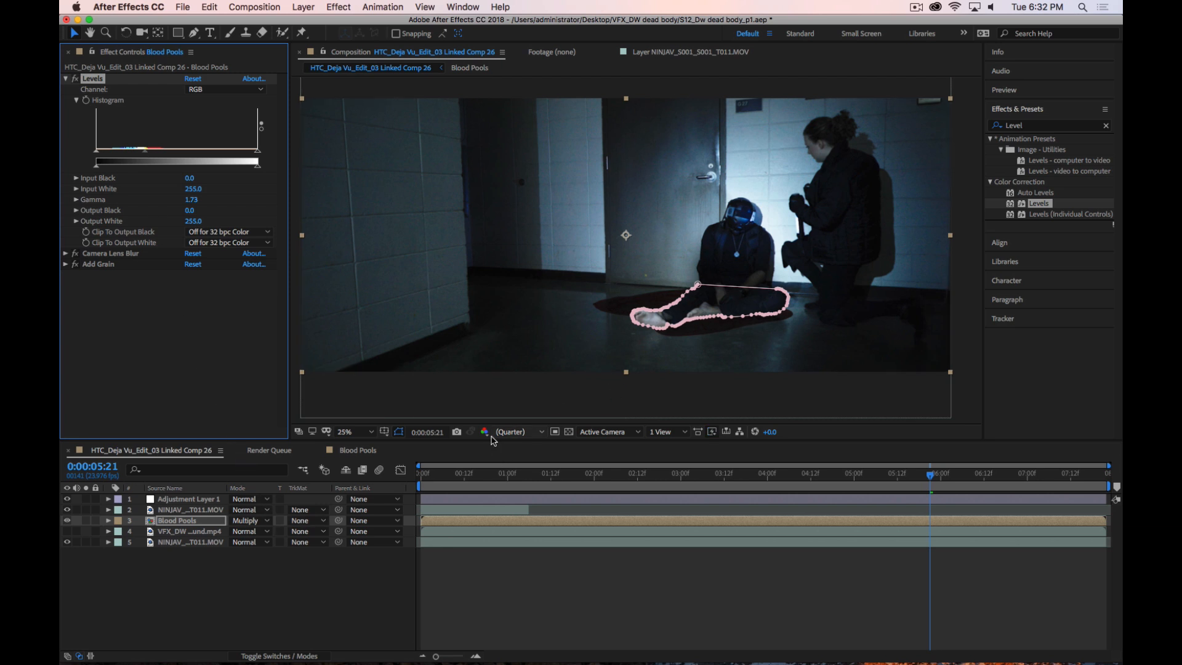
View the blood around the feet at 100% zoom and set the Blood Pools layer's Levels gamma to 1.55
left_click(349, 431)
left_click(368, 337)
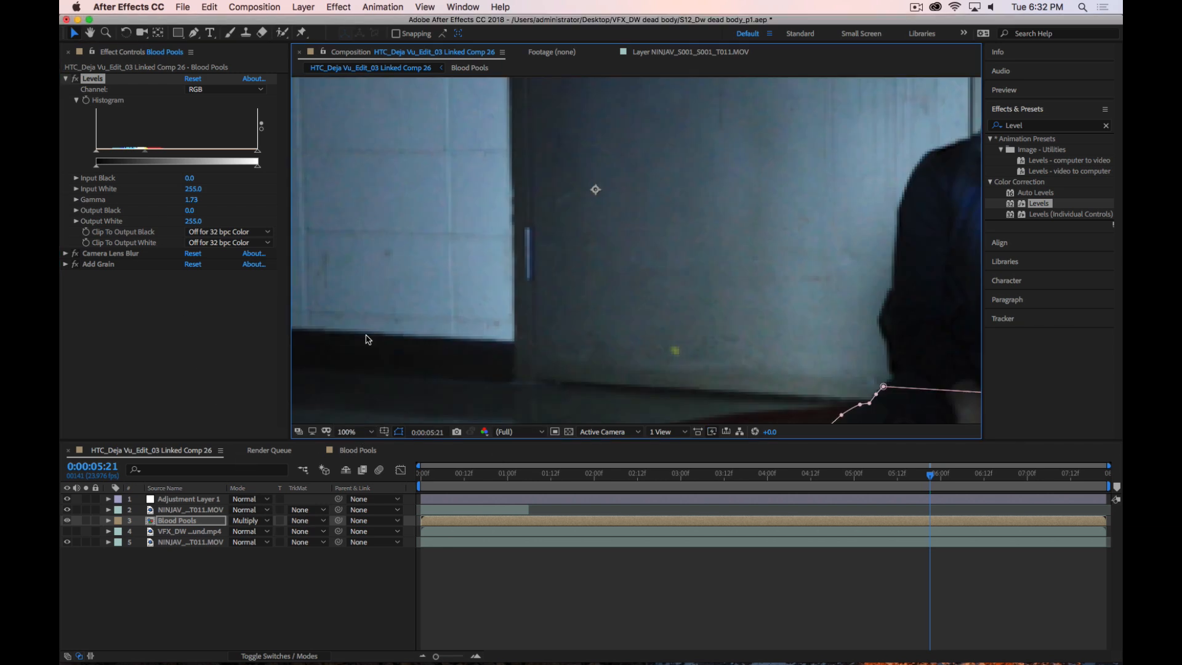
left_click_drag(736, 341, 557, 72)
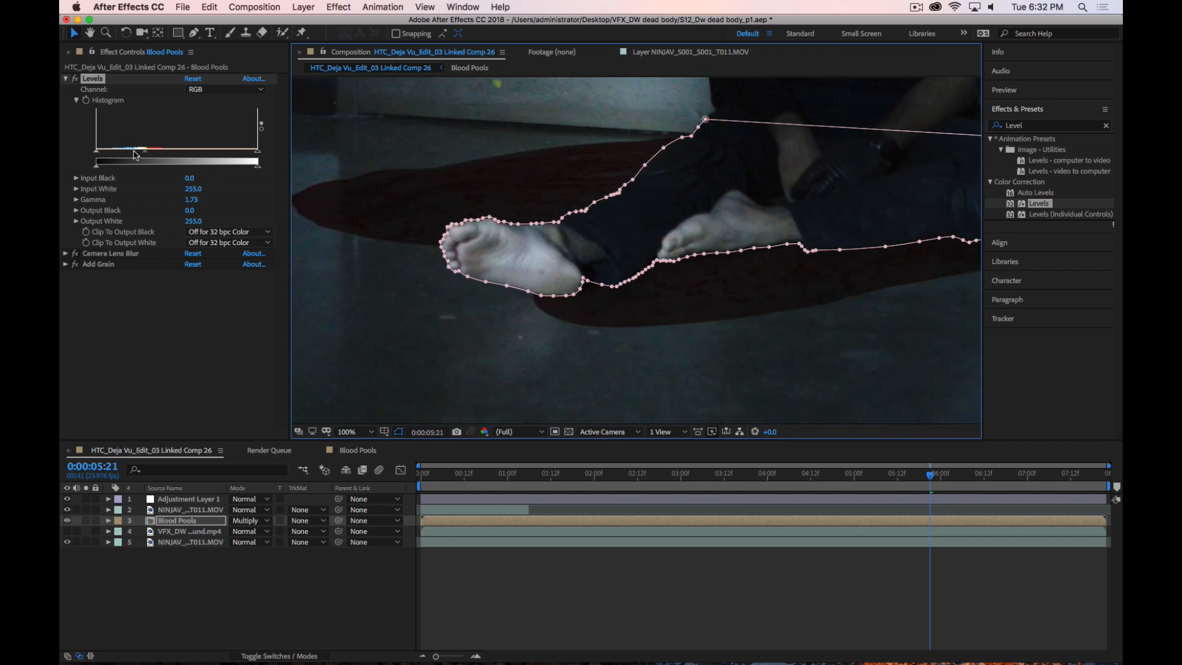
left_click_drag(147, 154, 152, 155)
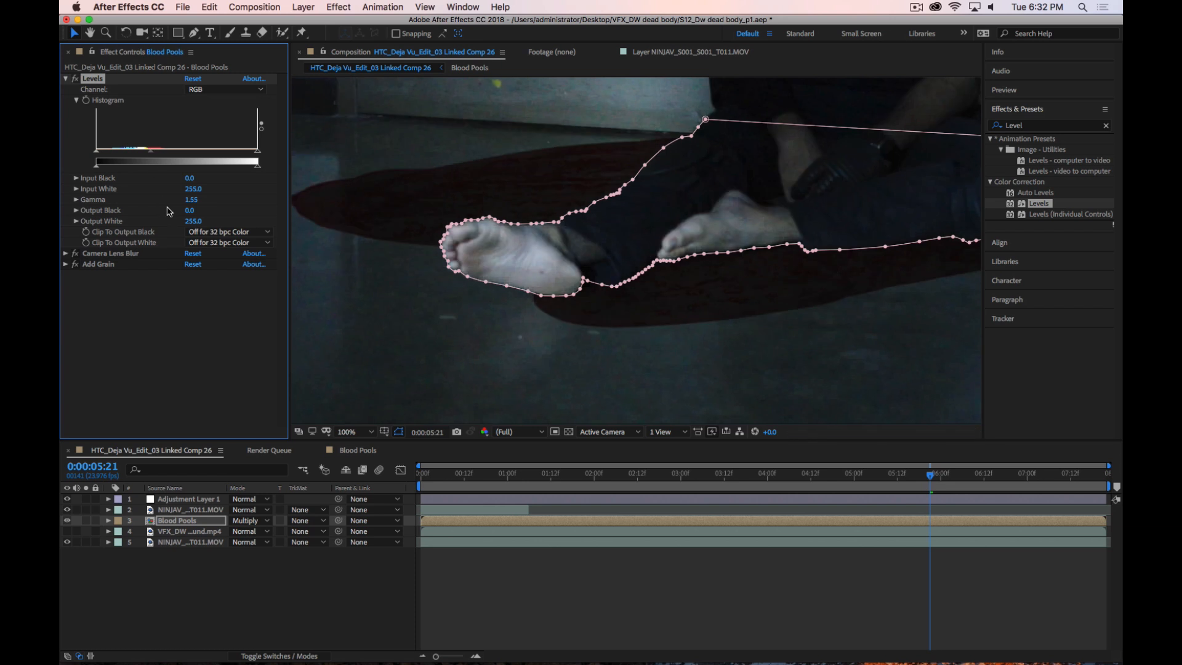
left_click(260, 590)
Add a Hue/Saturation effect to the Blood Pools layer, between Levels and Camera Lens Blur
left_click(1044, 127)
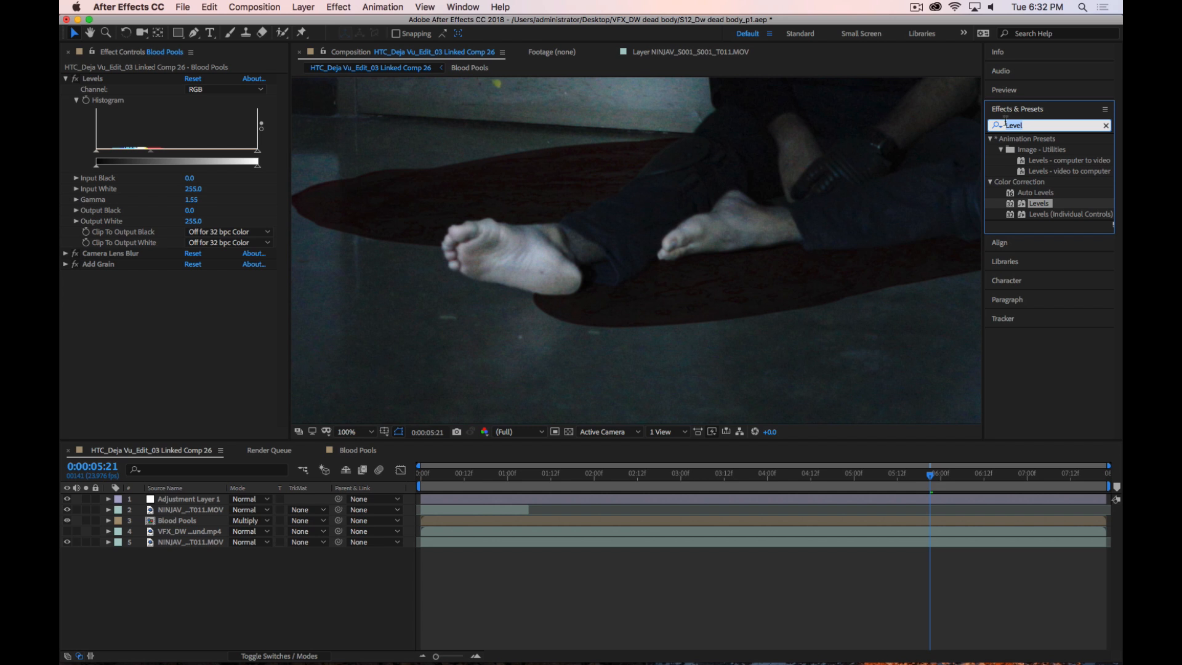
type("Hue")
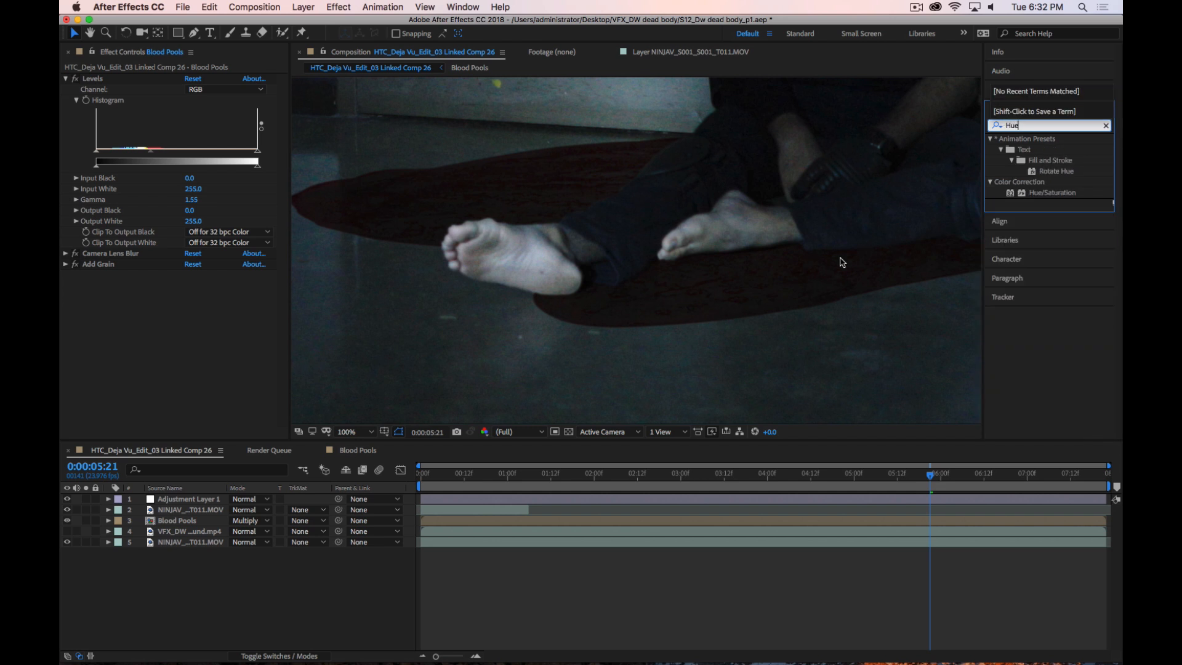
left_click_drag(1020, 196, 147, 252)
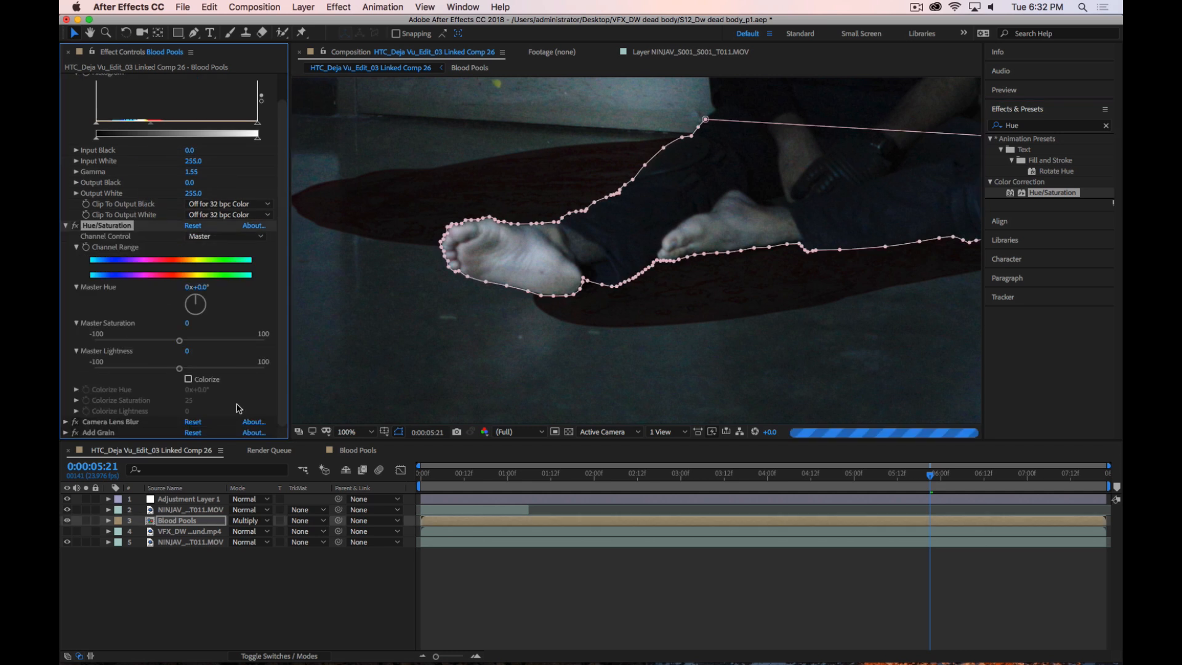
Set the Blood Pools layer's Master Saturation to -29 and Master Hue to +18.0°, trying stronger desaturation along the way
left_click_drag(179, 341, 147, 345)
left_click(268, 618)
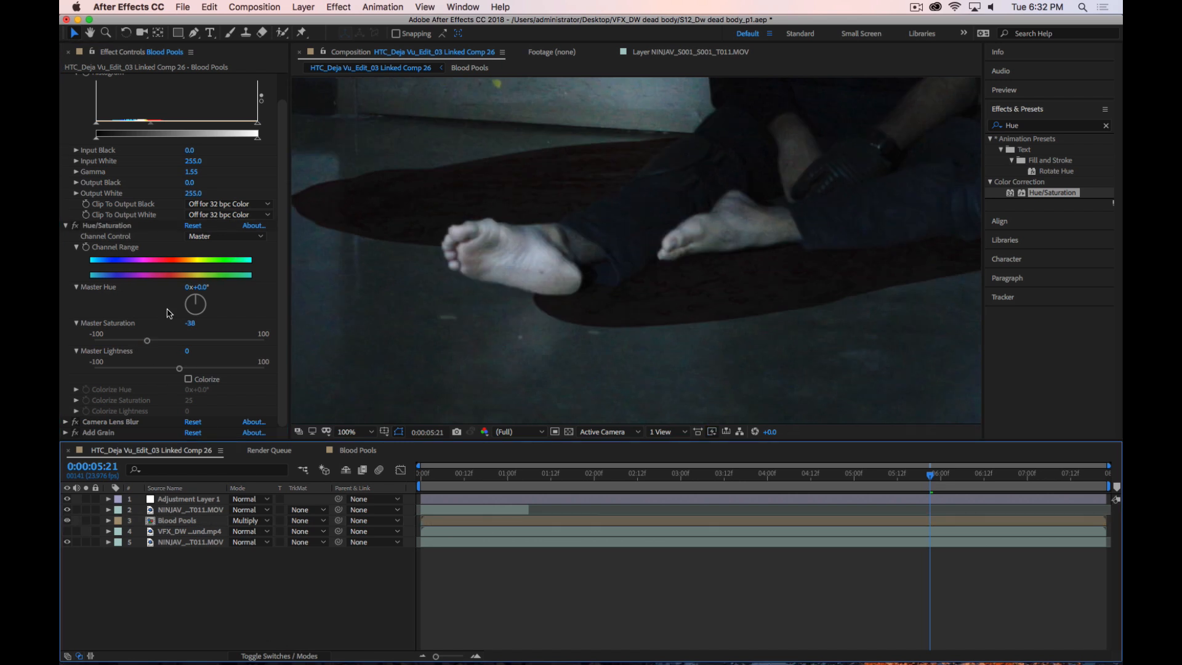
left_click_drag(146, 340, 129, 340)
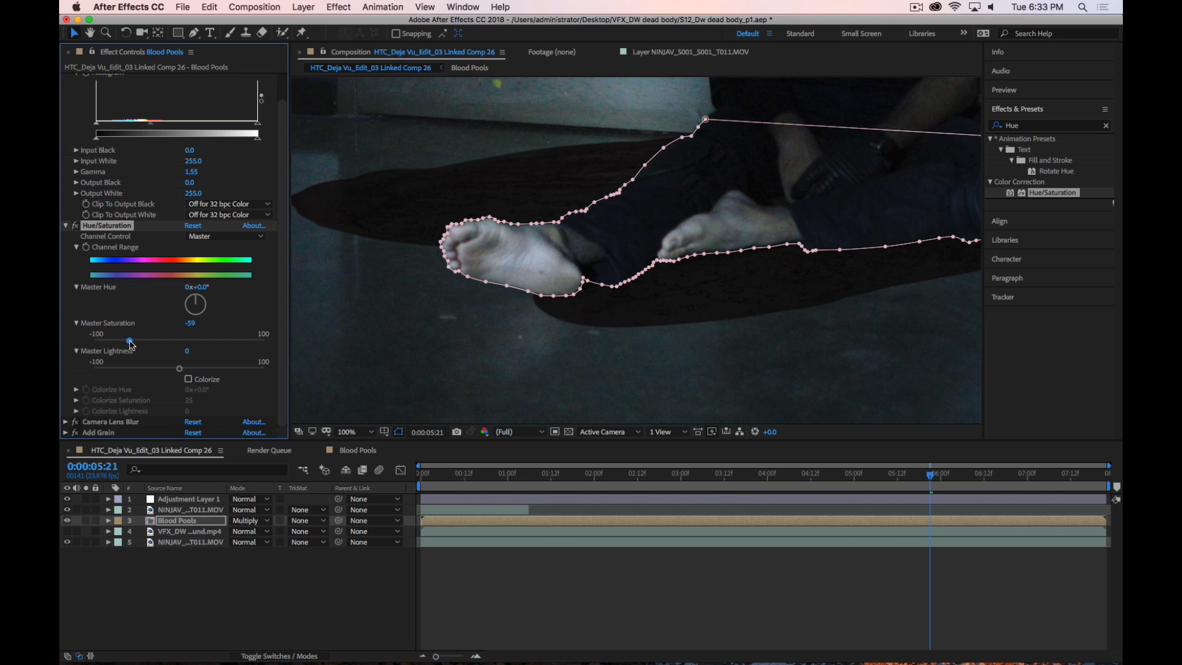
left_click_drag(131, 345, 157, 344)
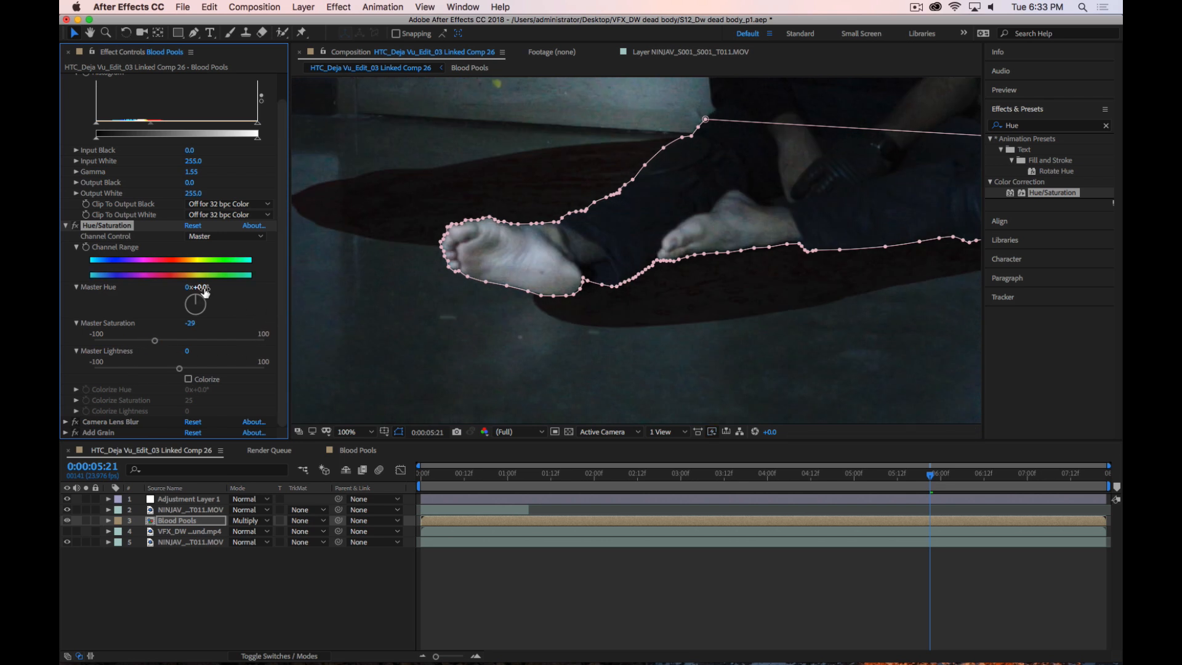
left_click_drag(205, 292, 225, 294)
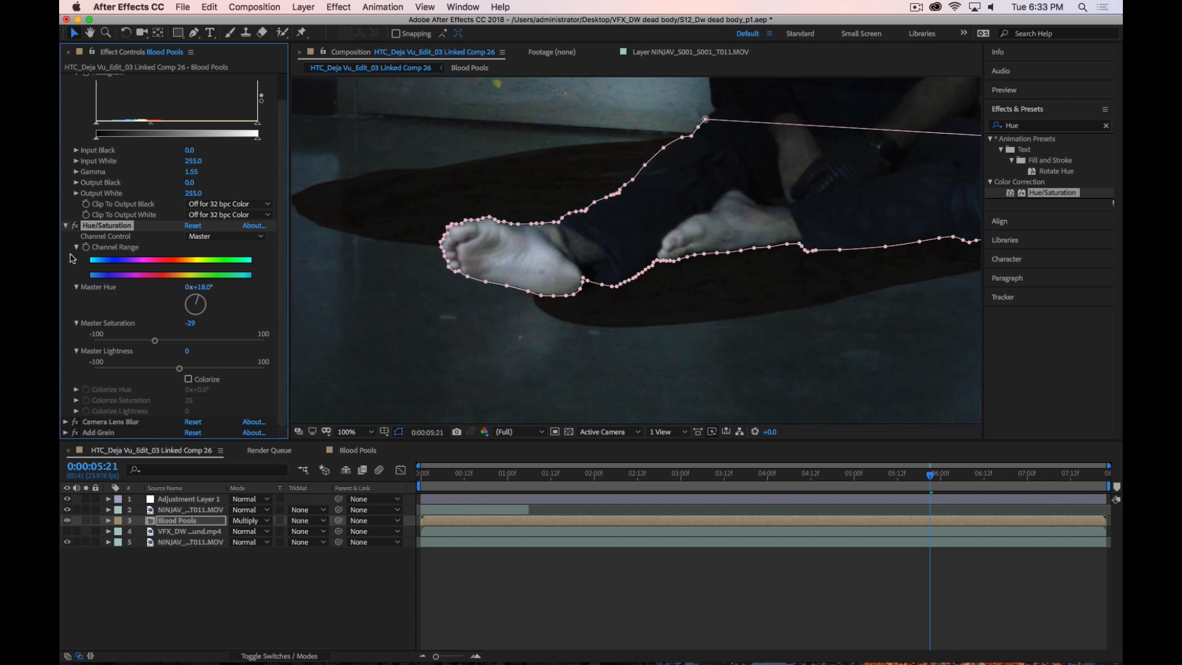
Collapse the Hue/Saturation and Levels settings of the Blood Pools layer and deselect the layer
left_click(66, 226)
left_click(107, 311)
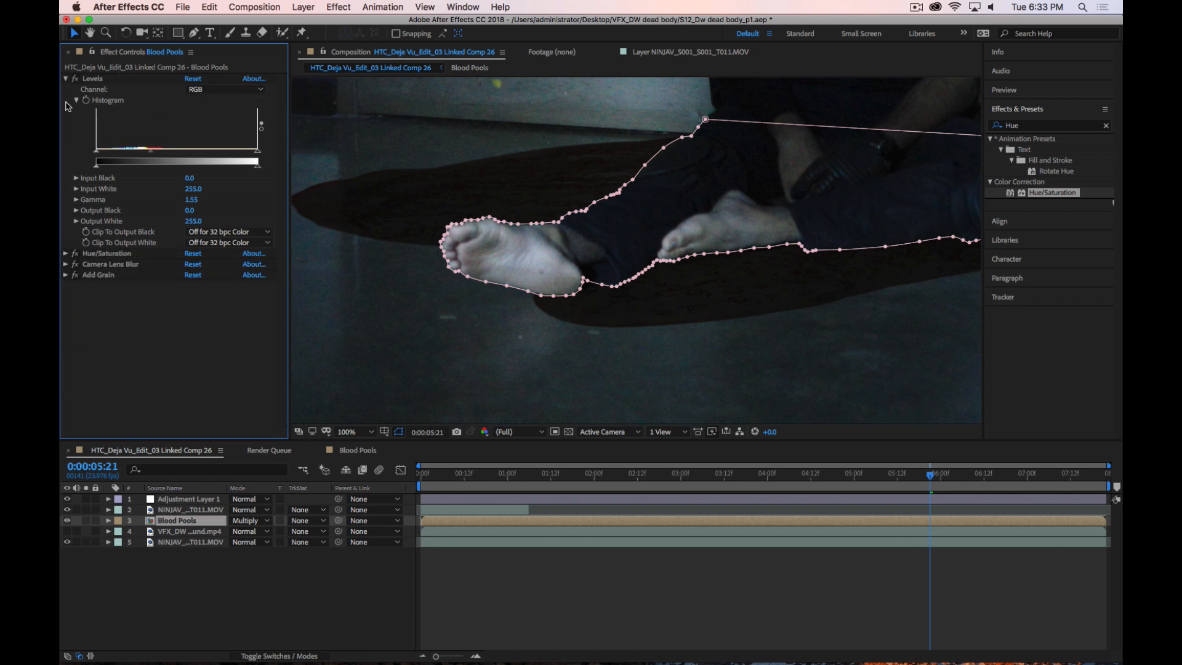
left_click(66, 79)
left_click(229, 608)
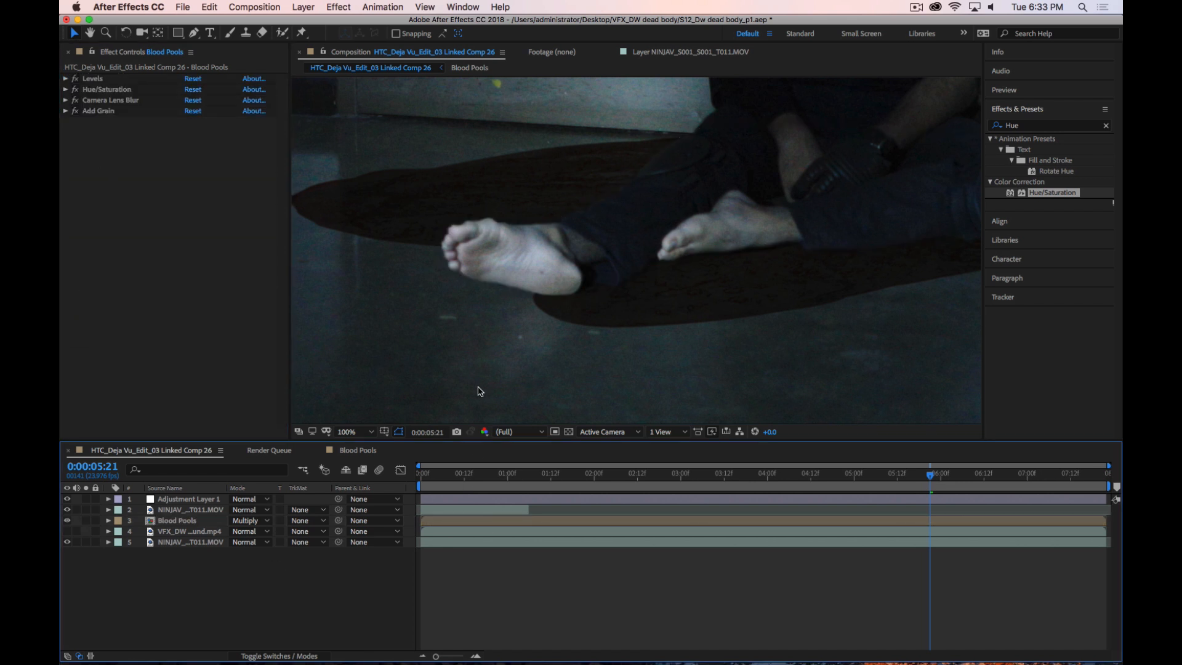
Fit the composition view up to 100% and preview the graded shot, stopping playback at 0:00:02:13
left_click(372, 433)
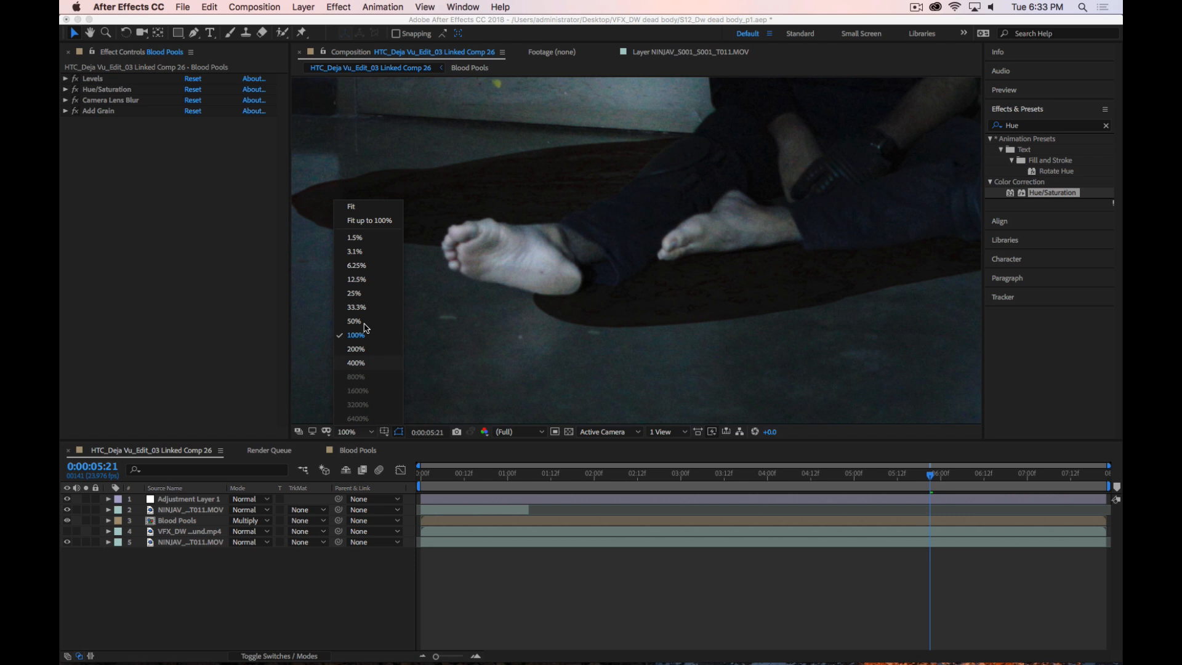
left_click(369, 220)
left_click(285, 560)
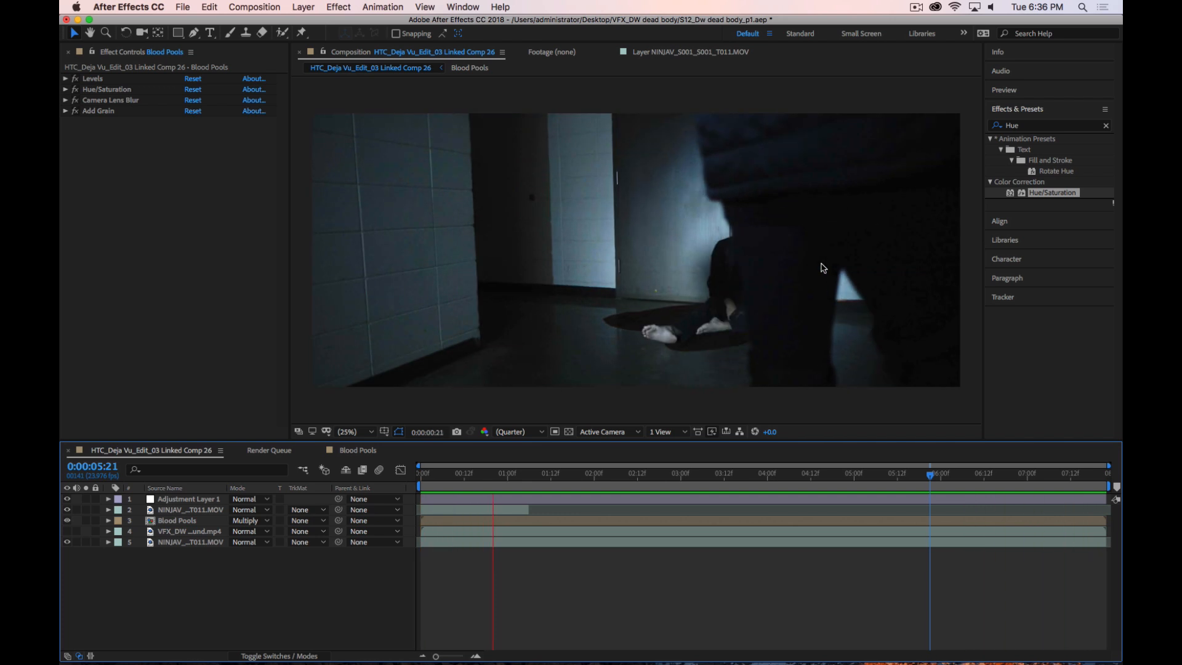
key("space")
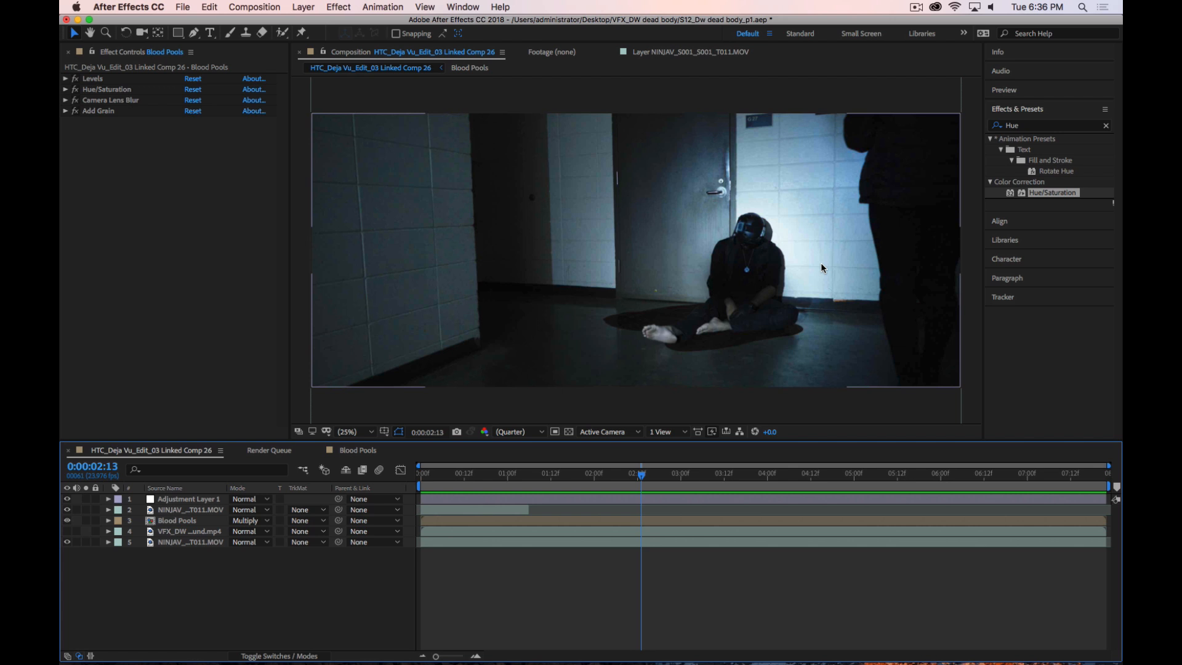
Switch to Remote Desktop to view the Premiere Pro export settings, and return to the After Effects composition
key("super+Tab")
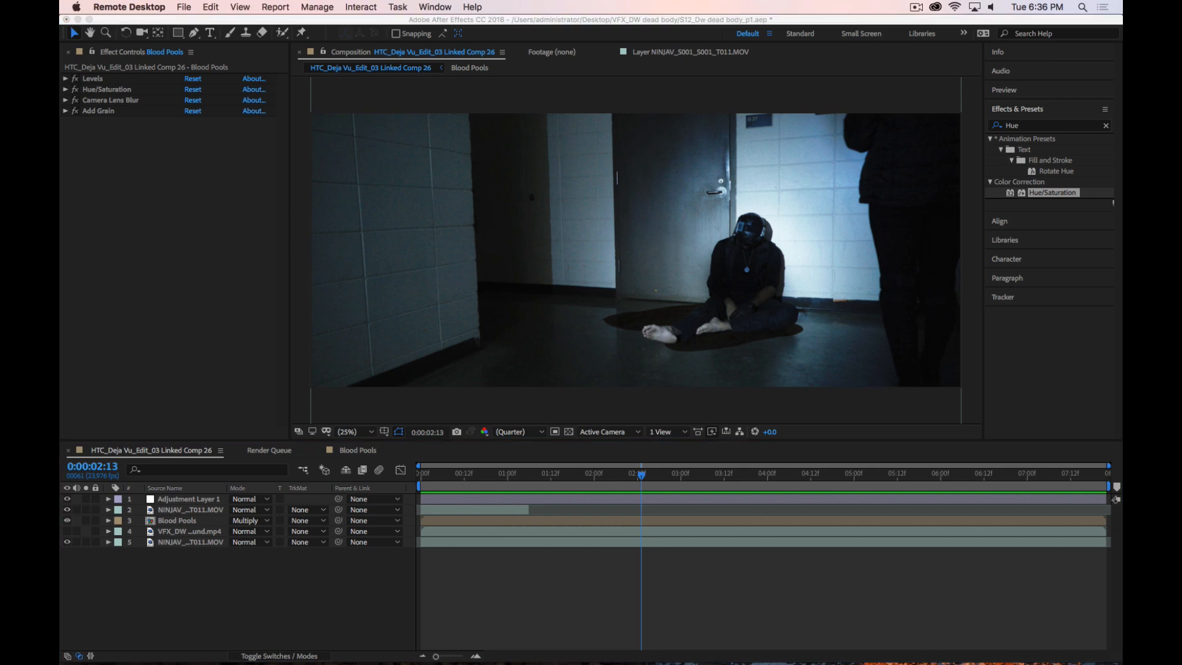
left_click_drag(623, 3, 659, 48)
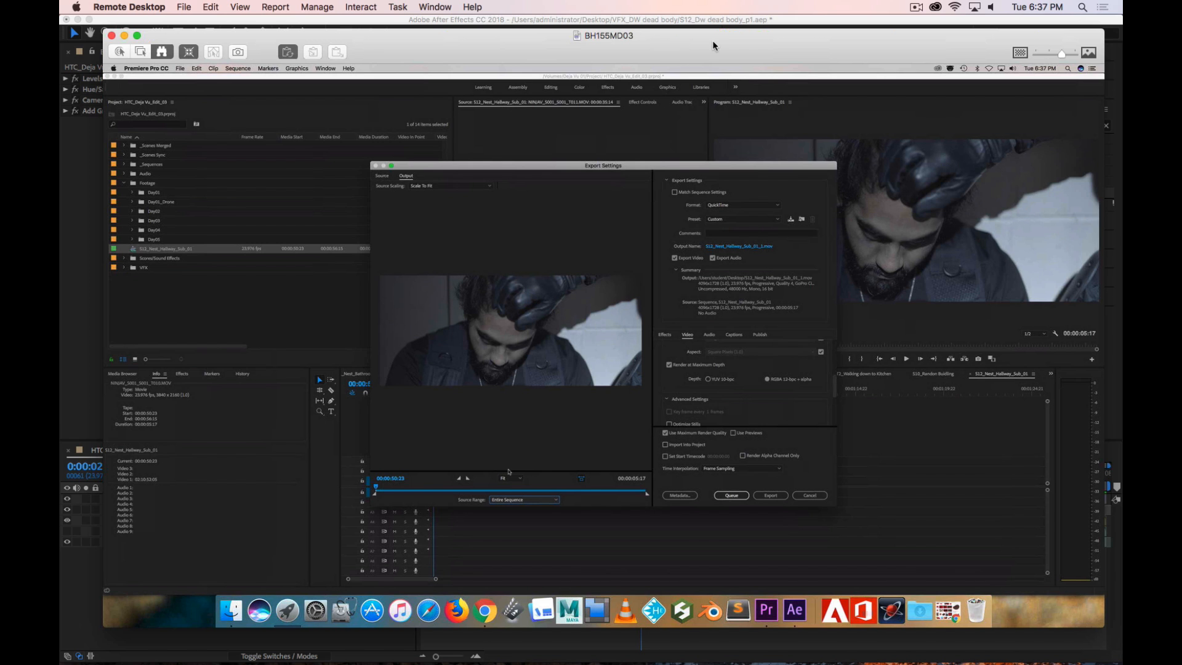
left_click_drag(712, 40, 59, 25)
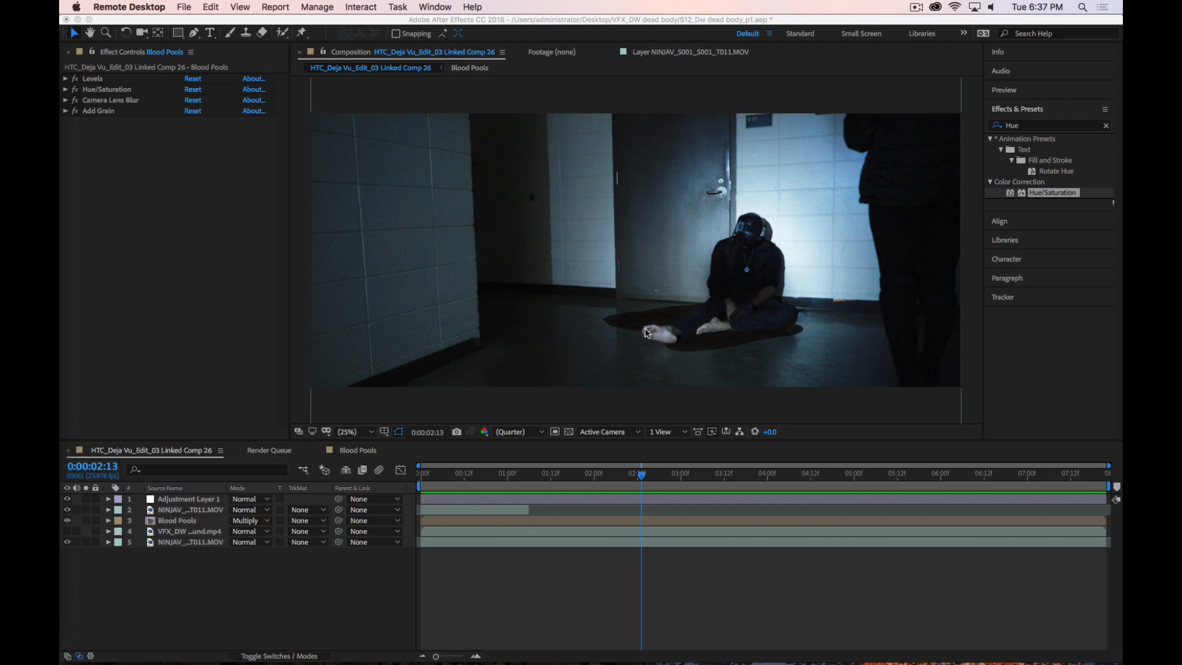
left_click(264, 624)
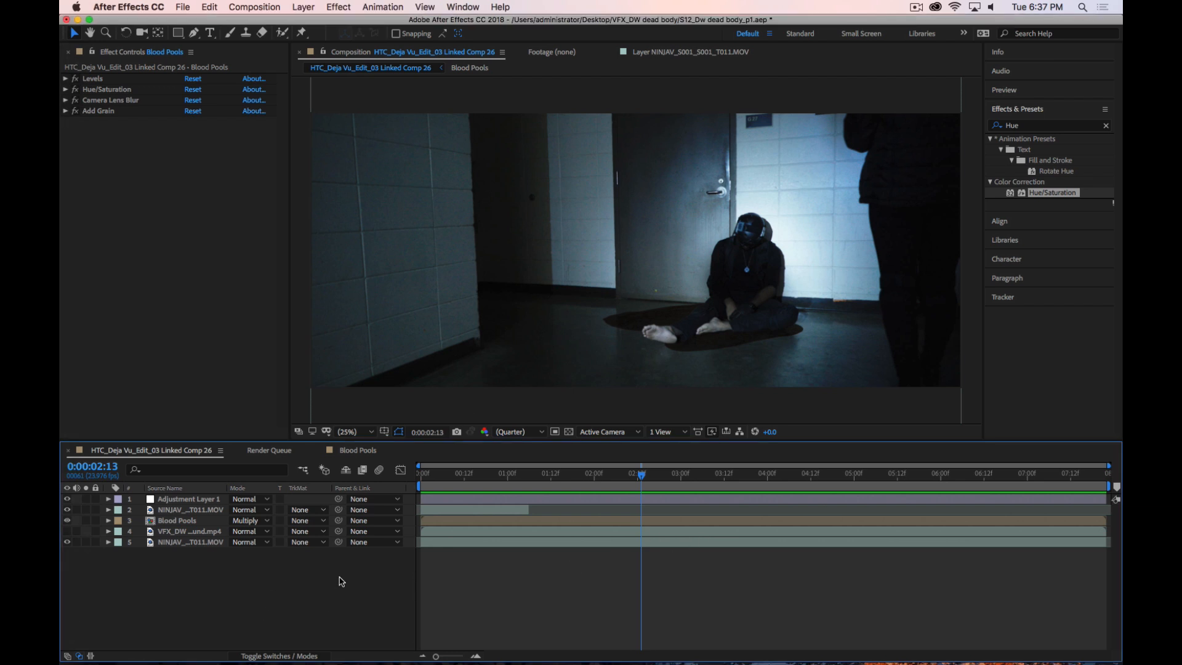
Save the project as S12_Dw dead body_p1.aep in the VFX_DW dead body folder, replacing the existing file
left_click(189, 6)
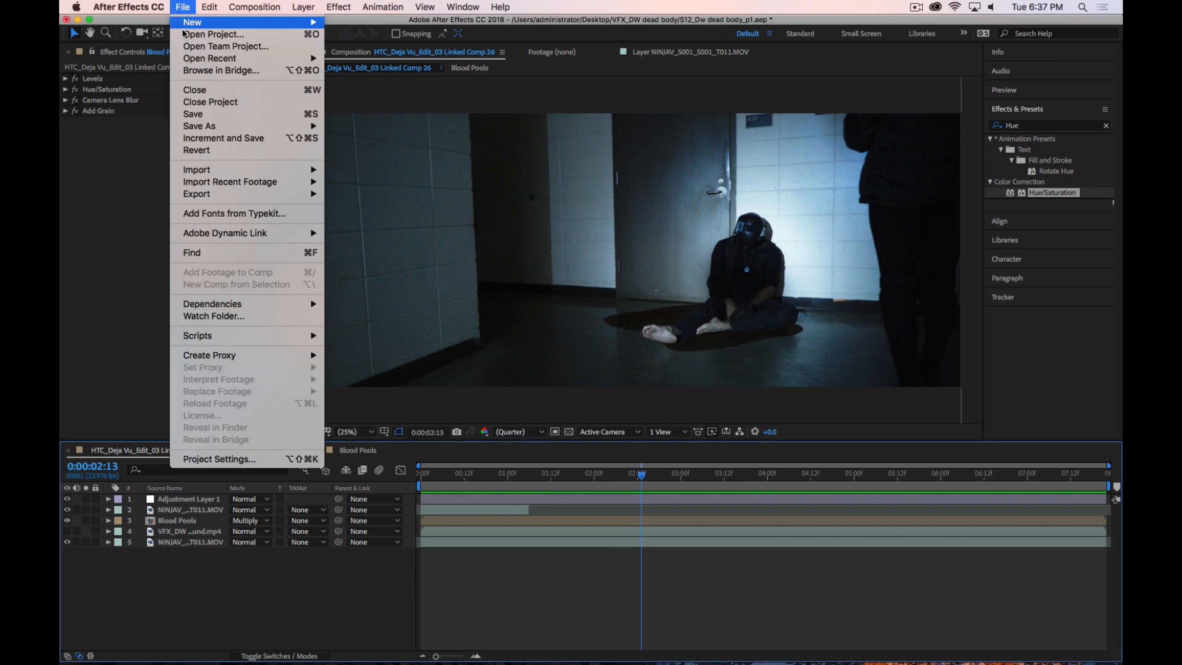
mouse_move(210, 126)
left_click(377, 126)
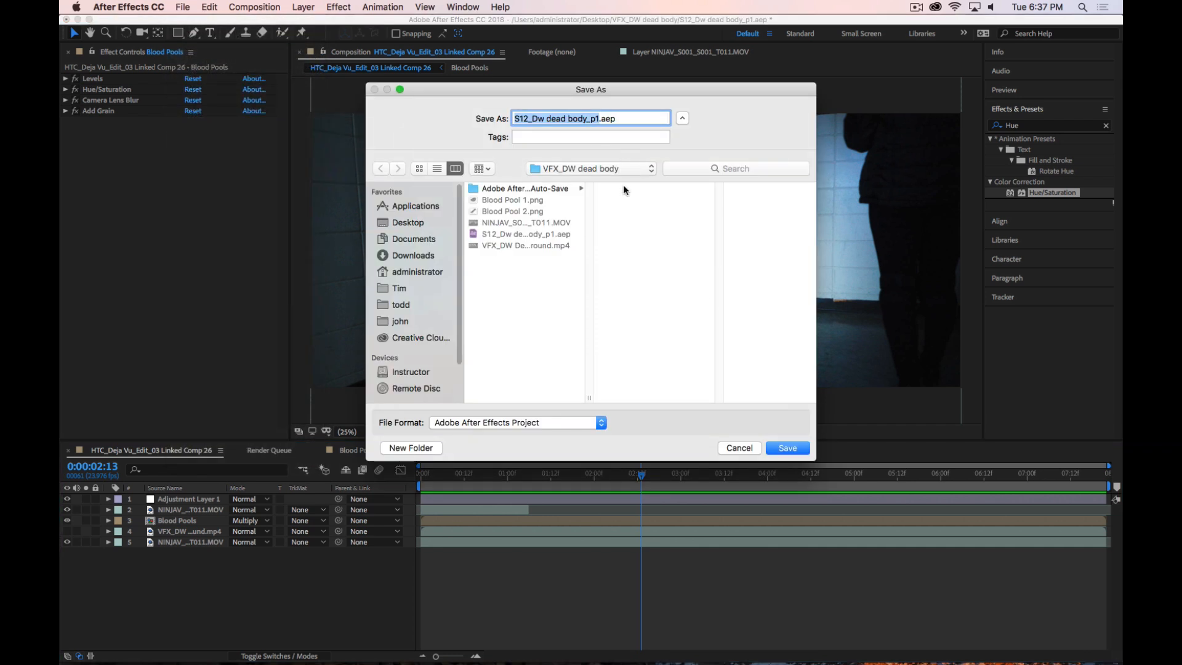
key("Return")
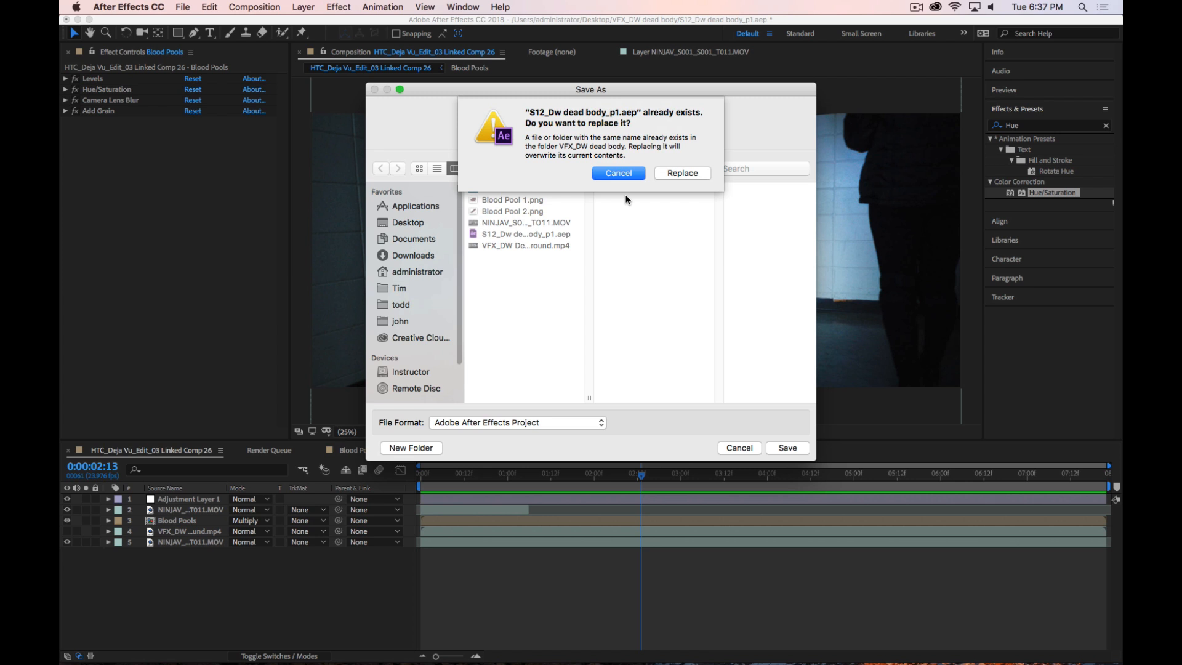
left_click(677, 173)
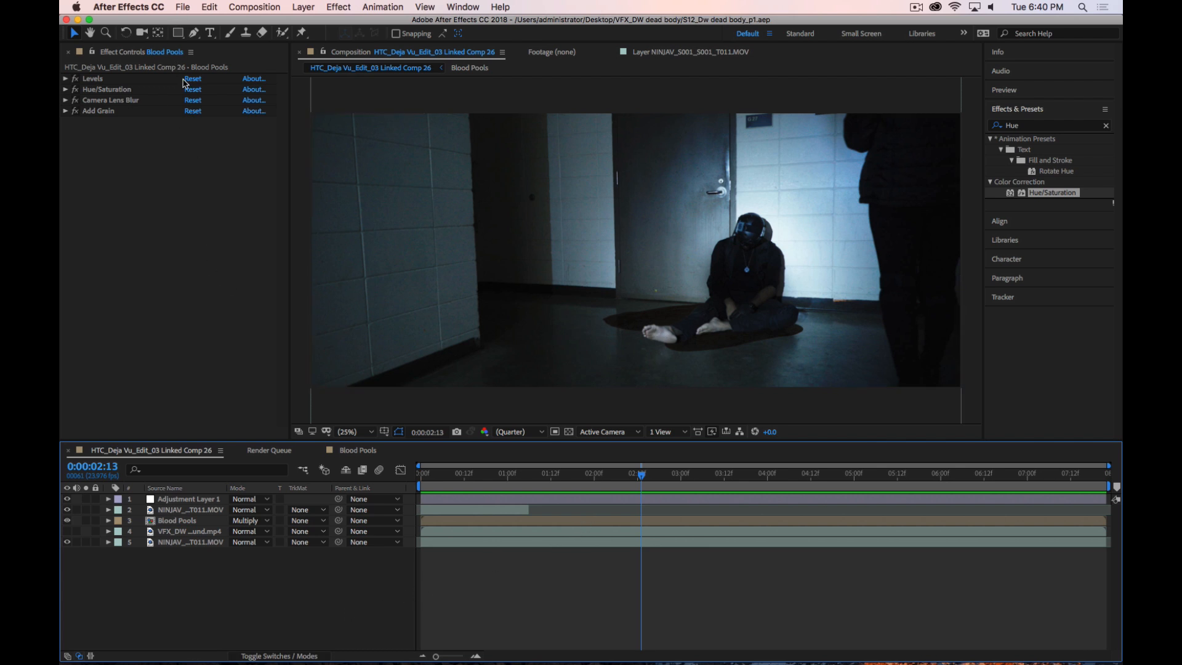
left_click(184, 8)
left_click(185, 7)
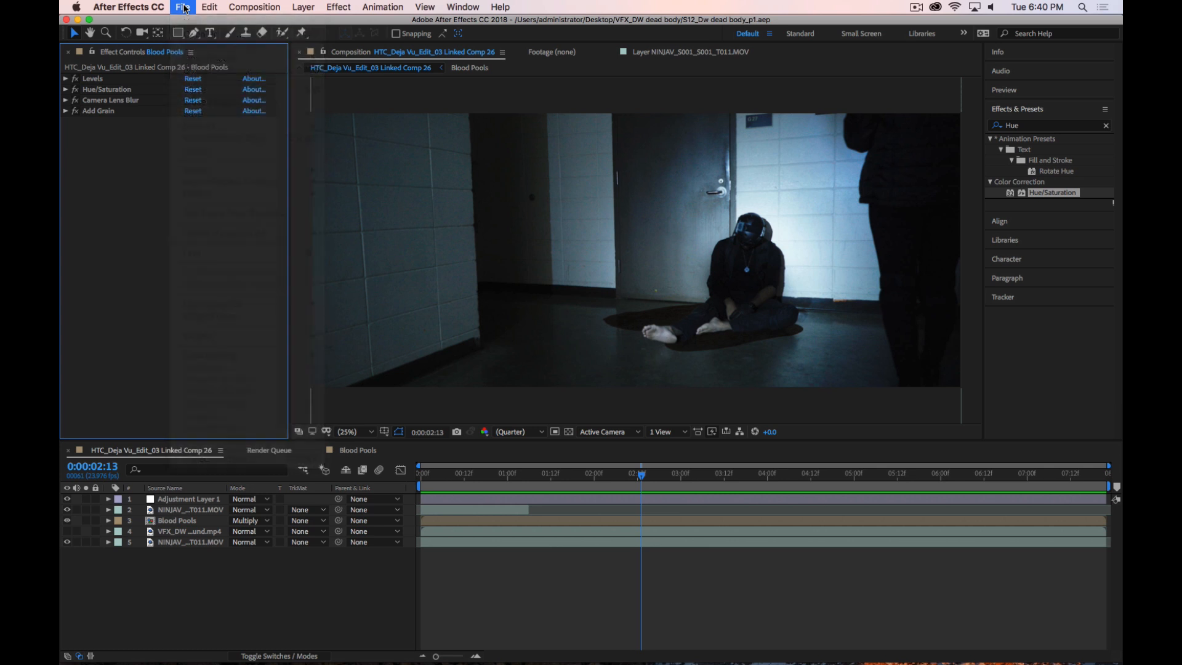
left_click(916, 8)
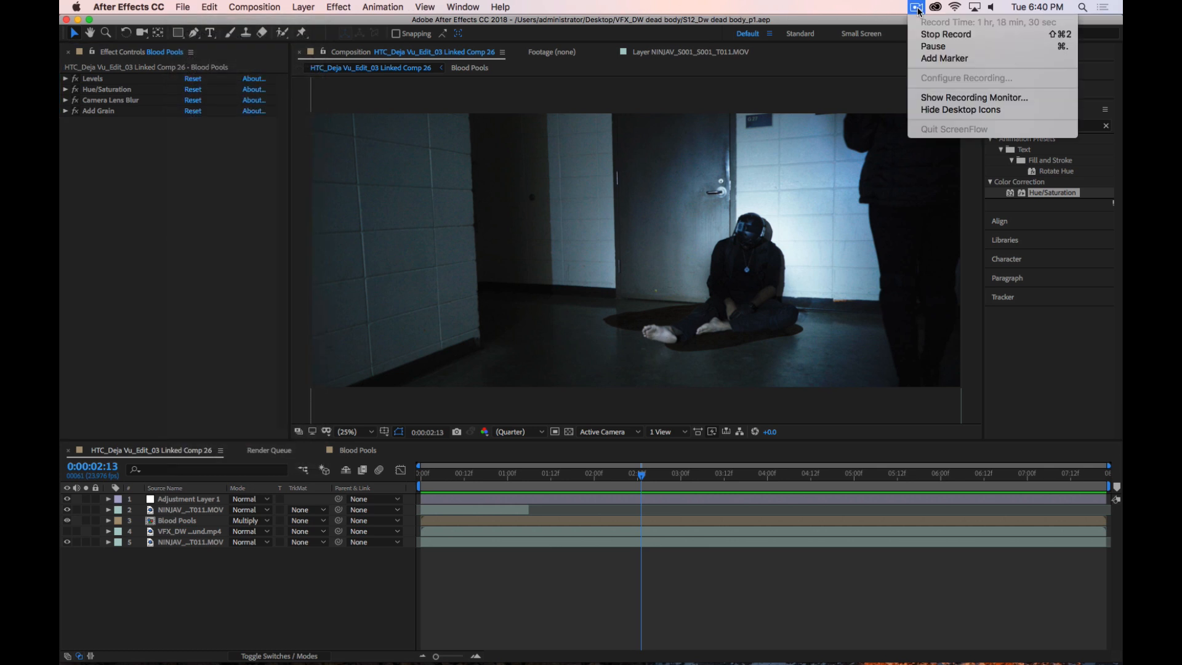
left_click(927, 47)
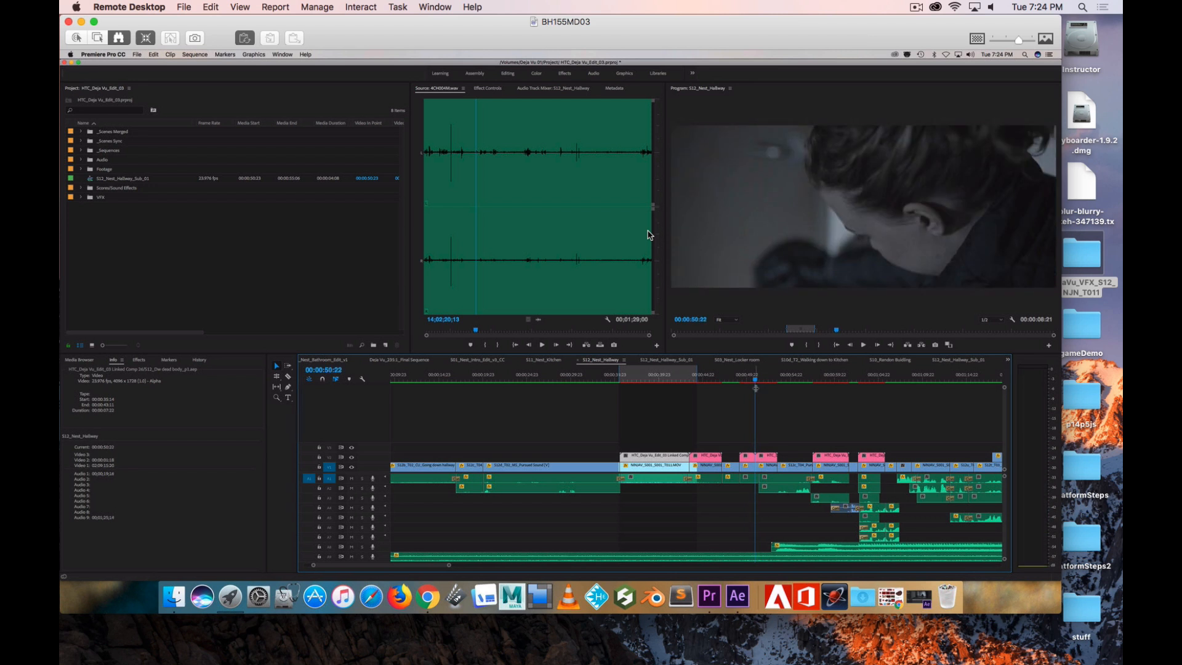
View the head-lifting close-up in the S12_Nest_Hallway sequence at full screen
key("ctrl+grave")
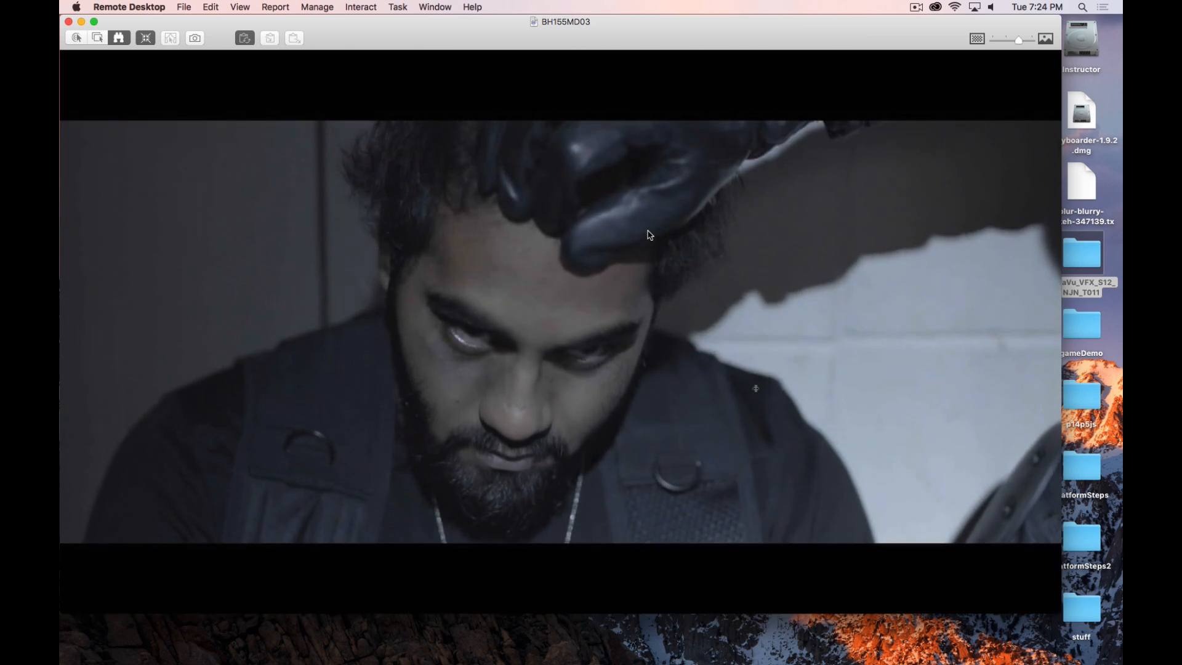
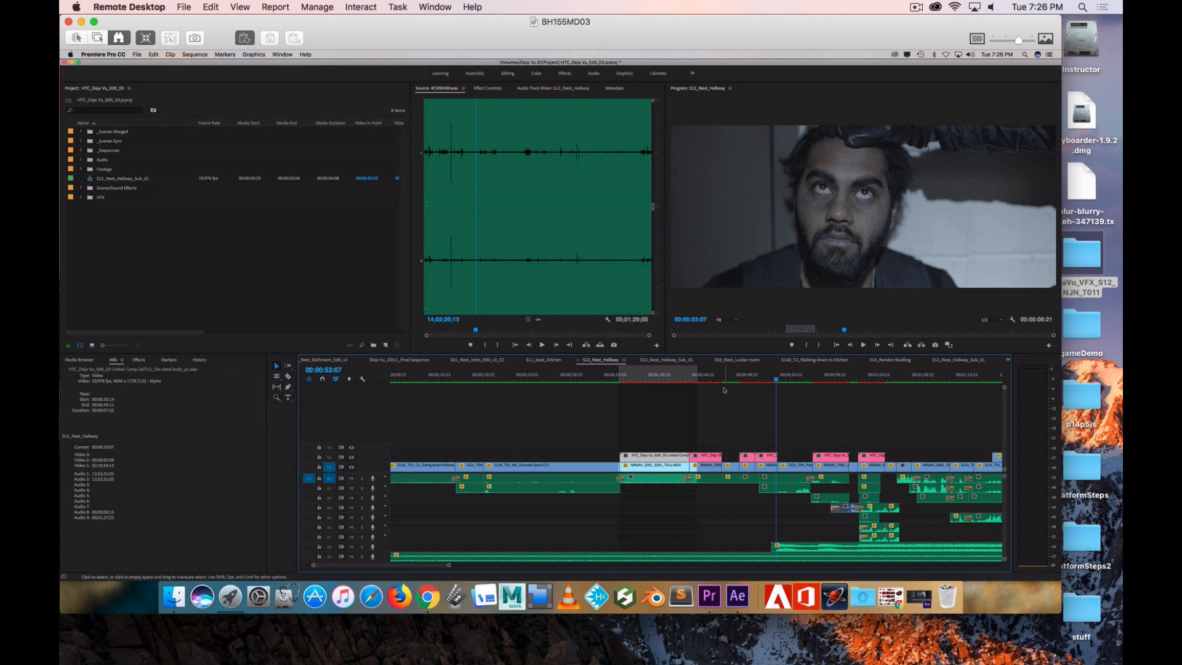
left_click(917, 7)
left_click(924, 47)
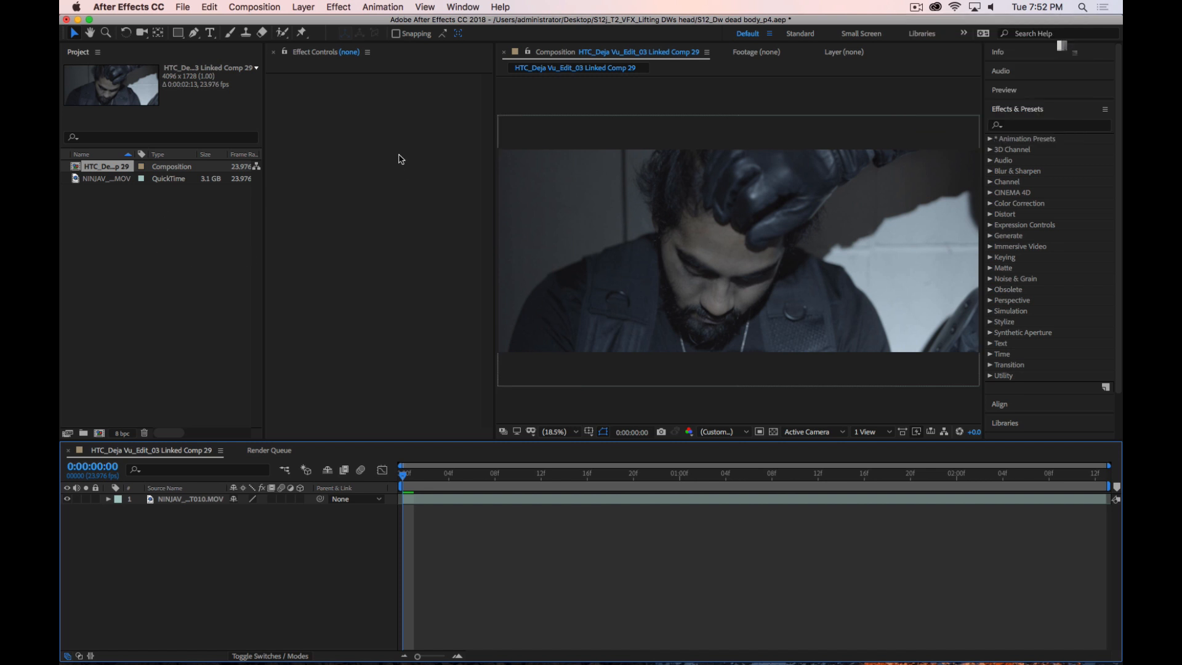
Review the head-lifting movement in Linked Comp 29 by previewing and scrubbing from the last frames back to 0:00:00:05
key("space")
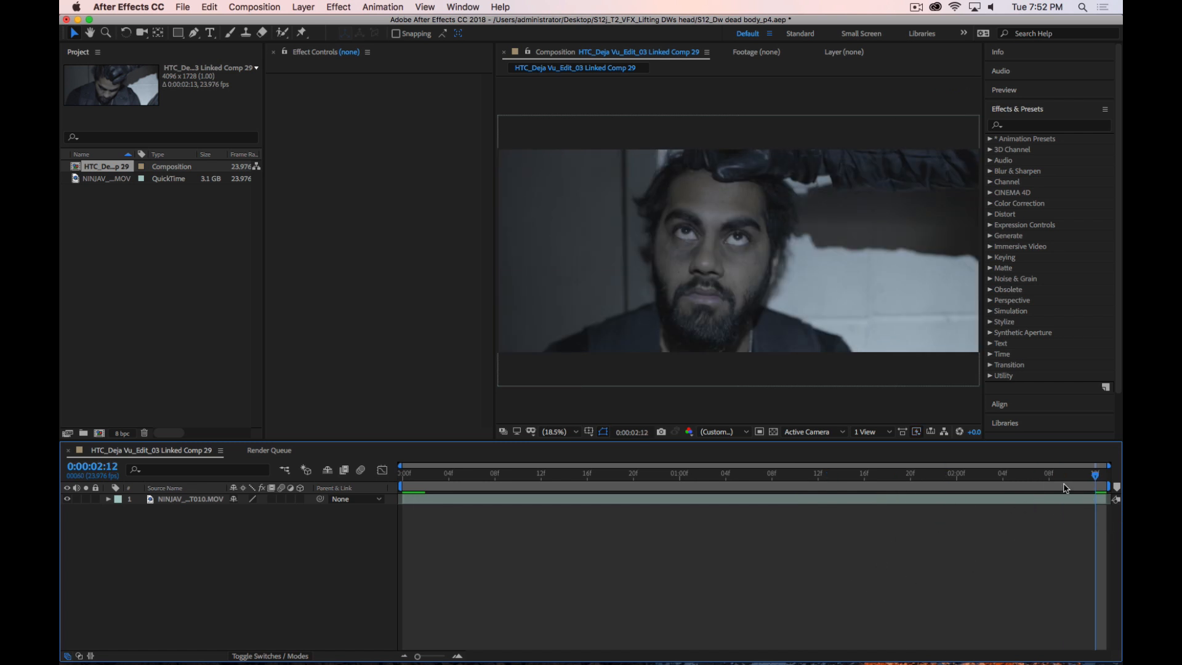
left_click_drag(1097, 479, 994, 479)
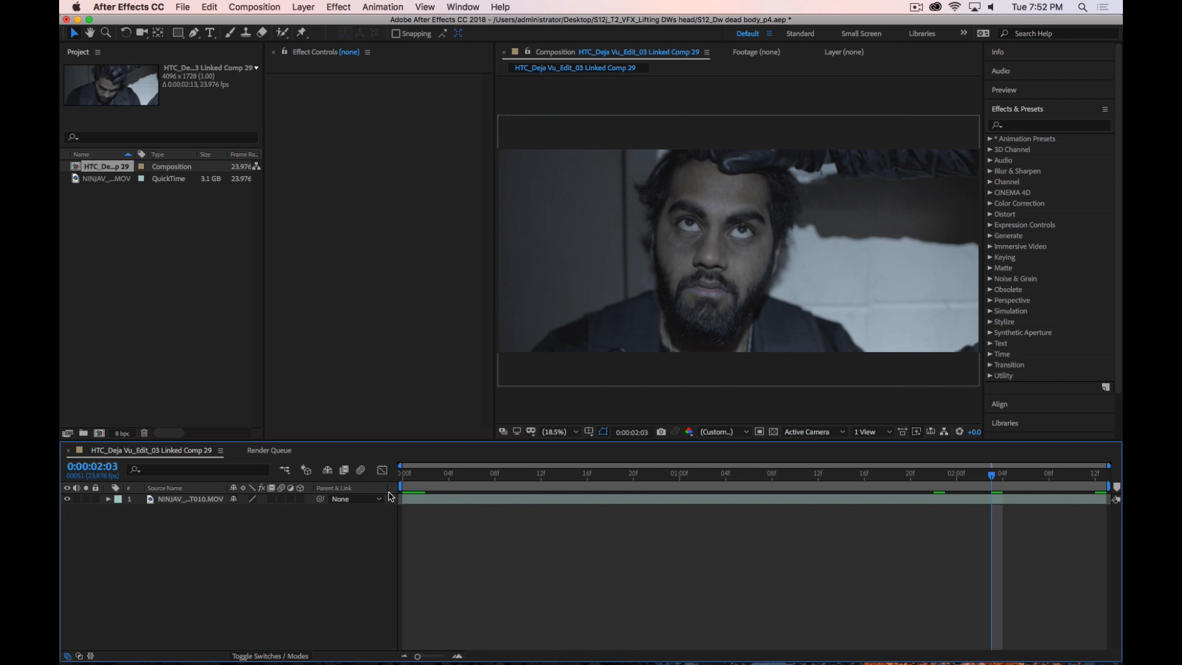
left_click_drag(646, 474, 461, 477)
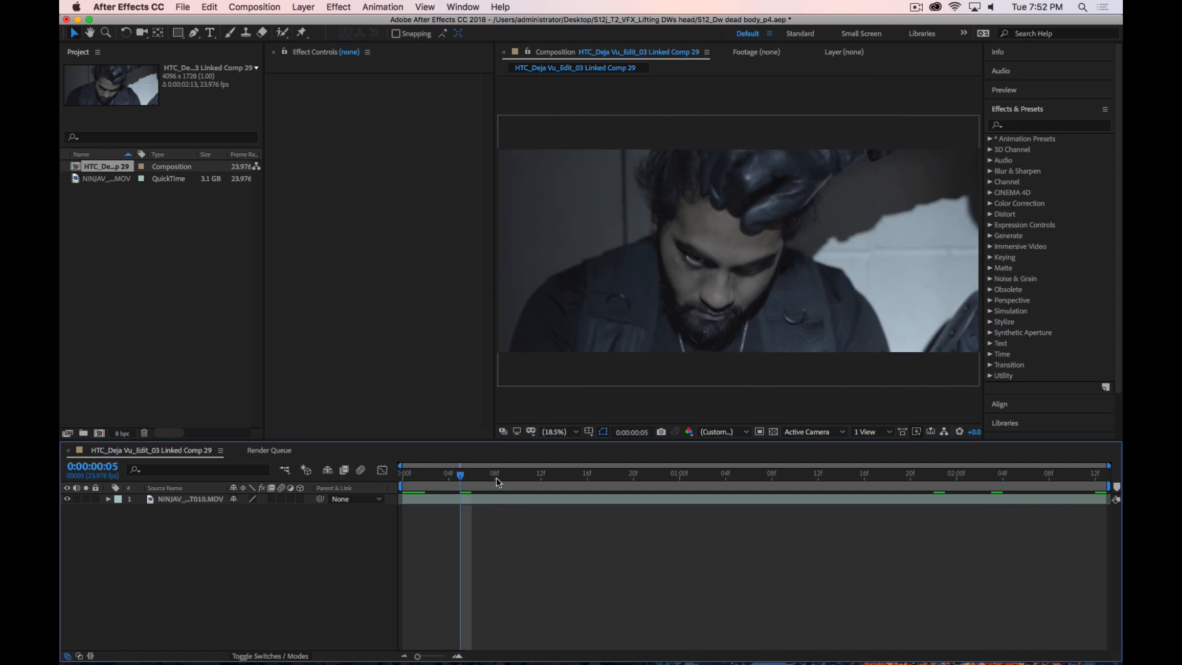
Set the Adaptive Resolution Limit for fast previews to 1/2 in the application preferences
left_click(105, 7)
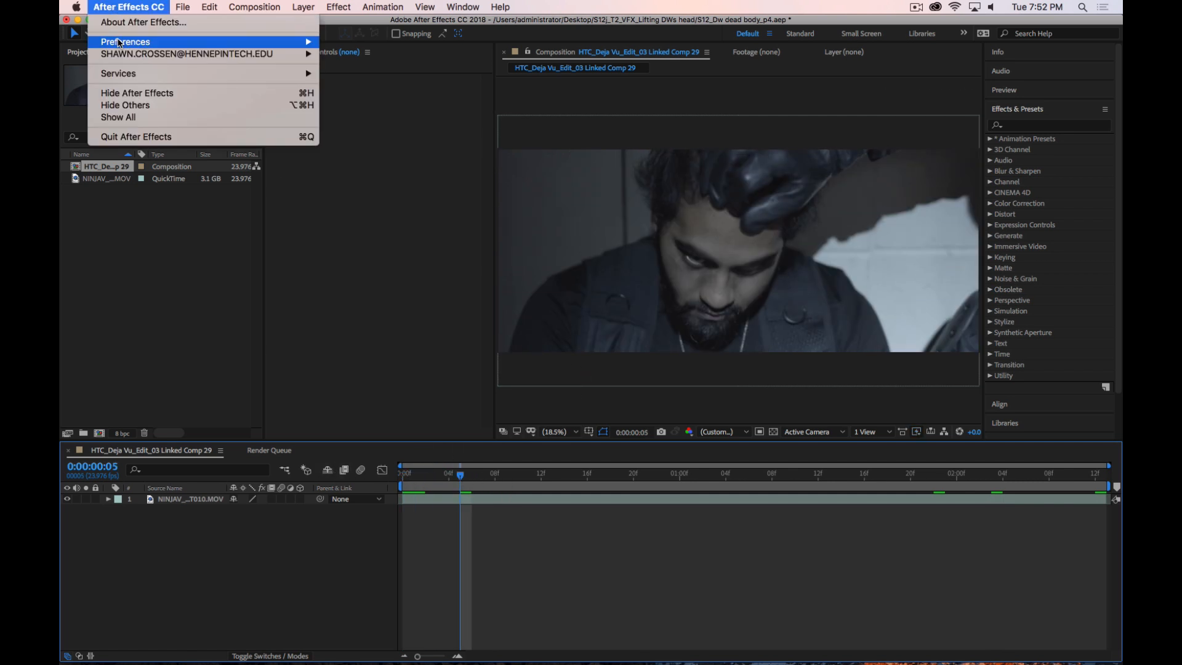
mouse_move(252, 42)
left_click(357, 66)
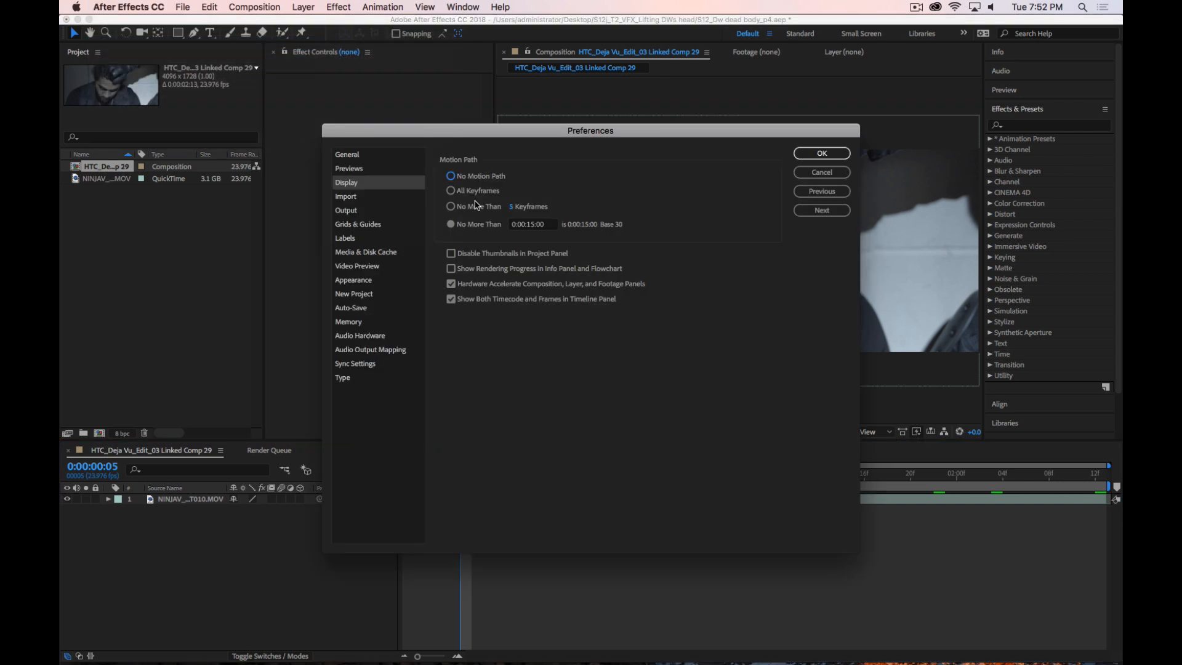
left_click(370, 170)
left_click(565, 175)
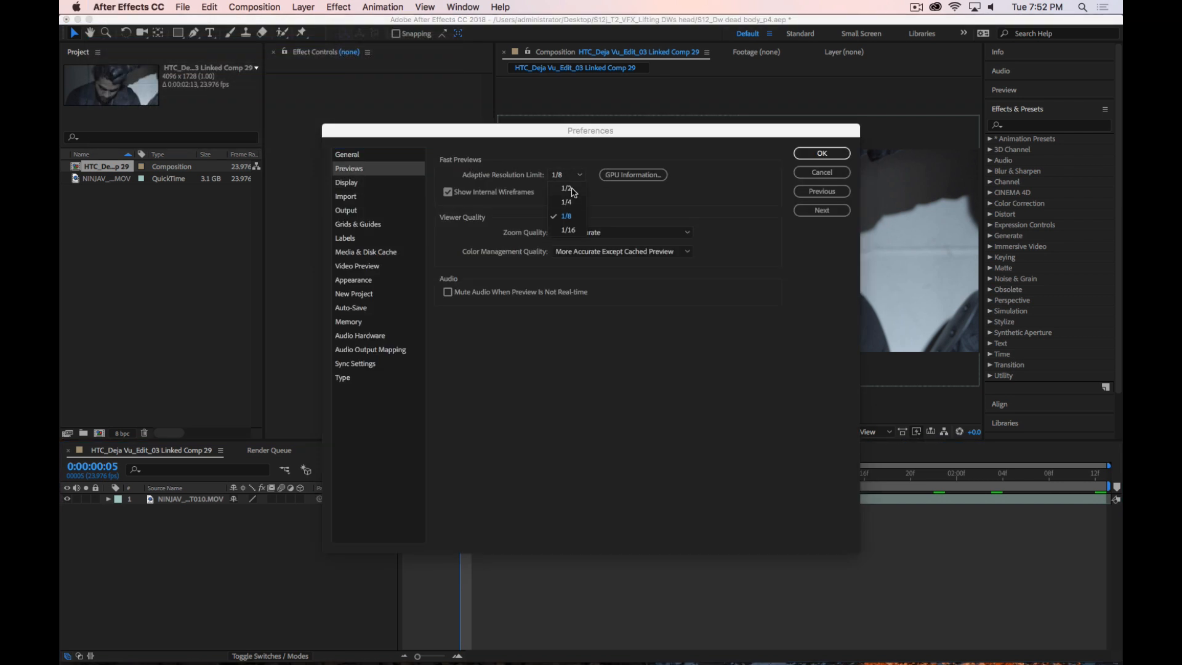
left_click(567, 188)
left_click(800, 157)
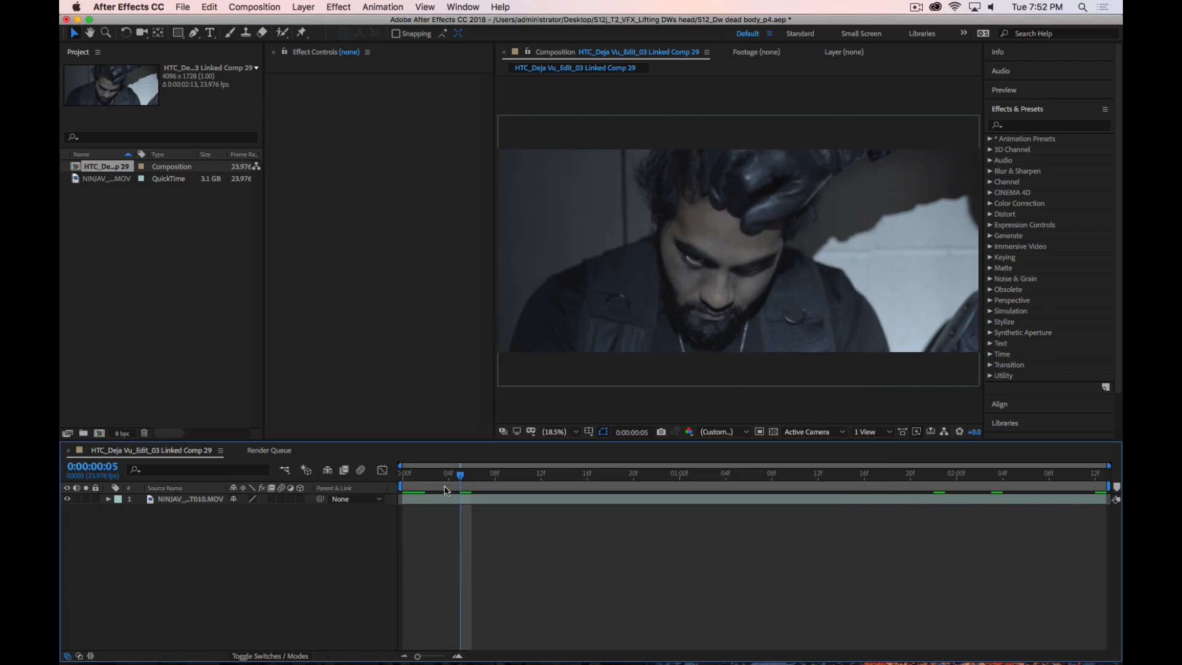
Scrub the head-lifting shot to its last frame, 0:00:02:12, and save the project
left_click_drag(471, 477, 1112, 508)
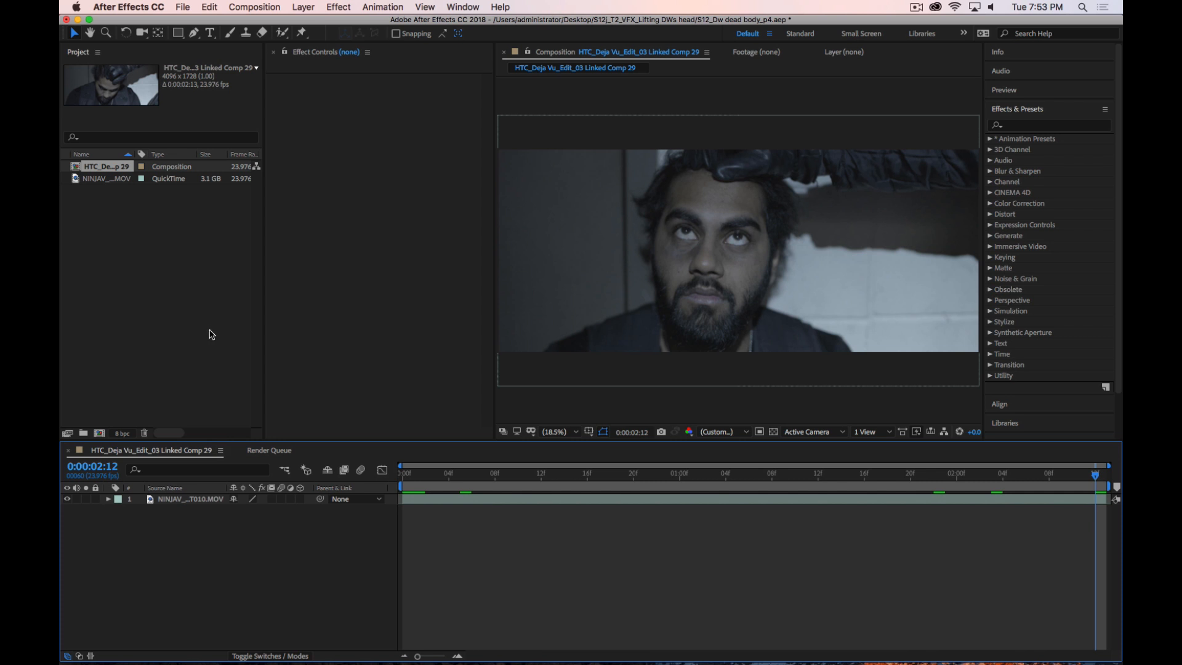
key("super+s")
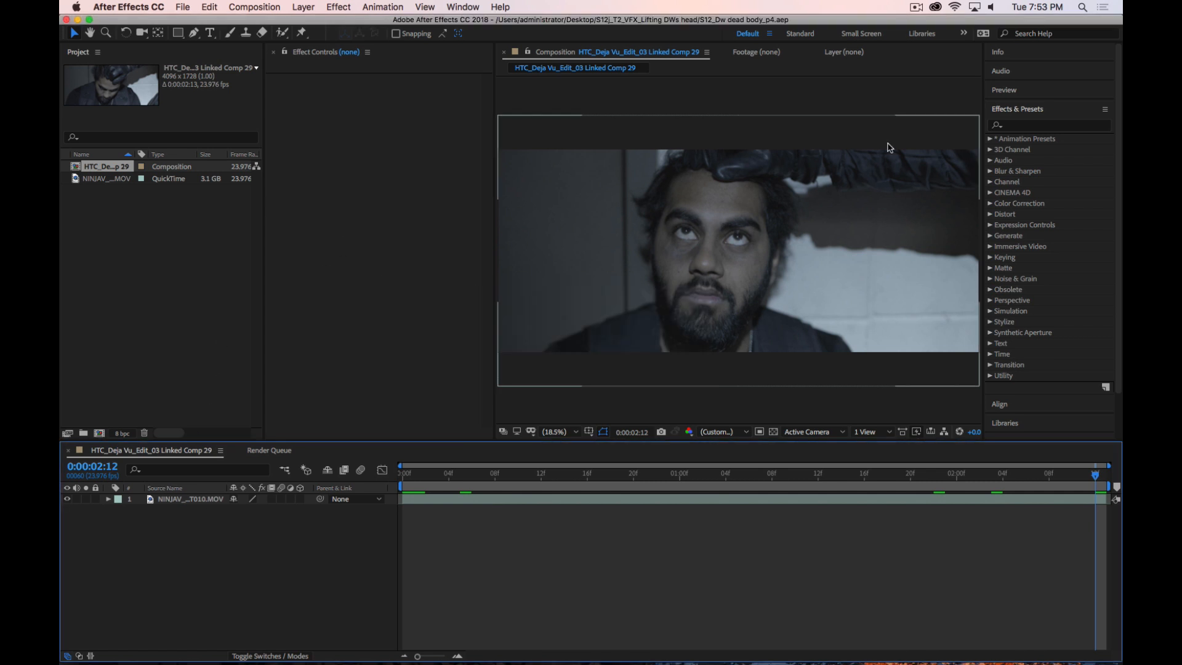
Send the NINJAV T010 clip layer to mocha AE for tracking and postpone the registration
left_click(188, 489)
left_click(185, 502)
left_click(383, 7)
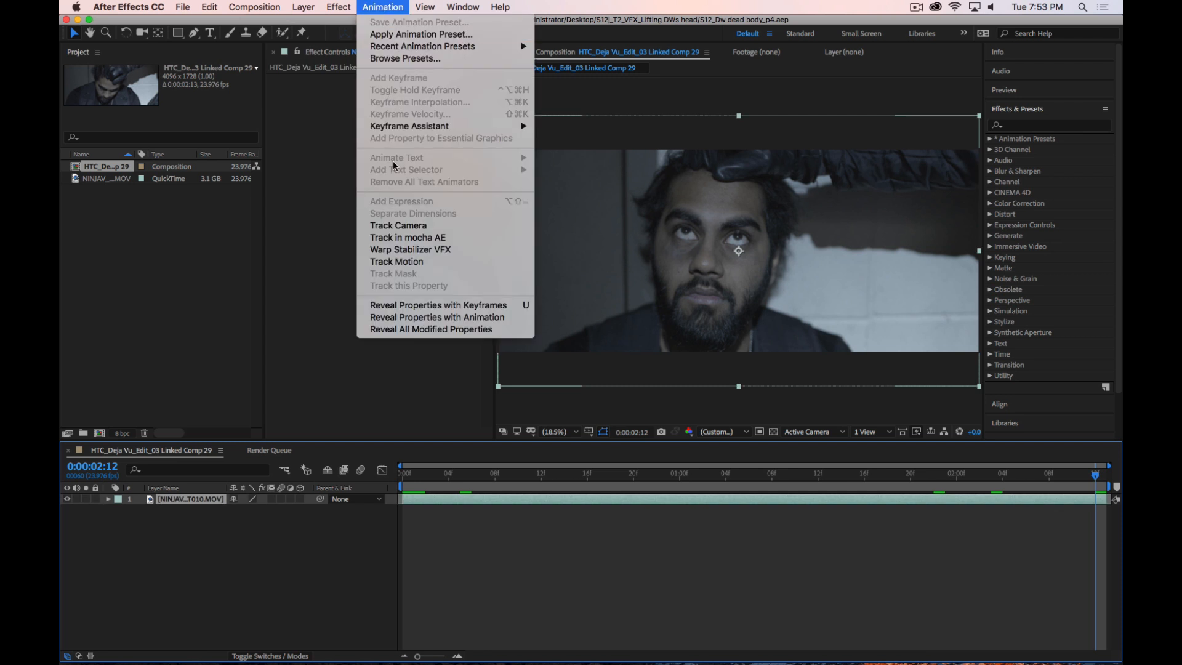
left_click(397, 237)
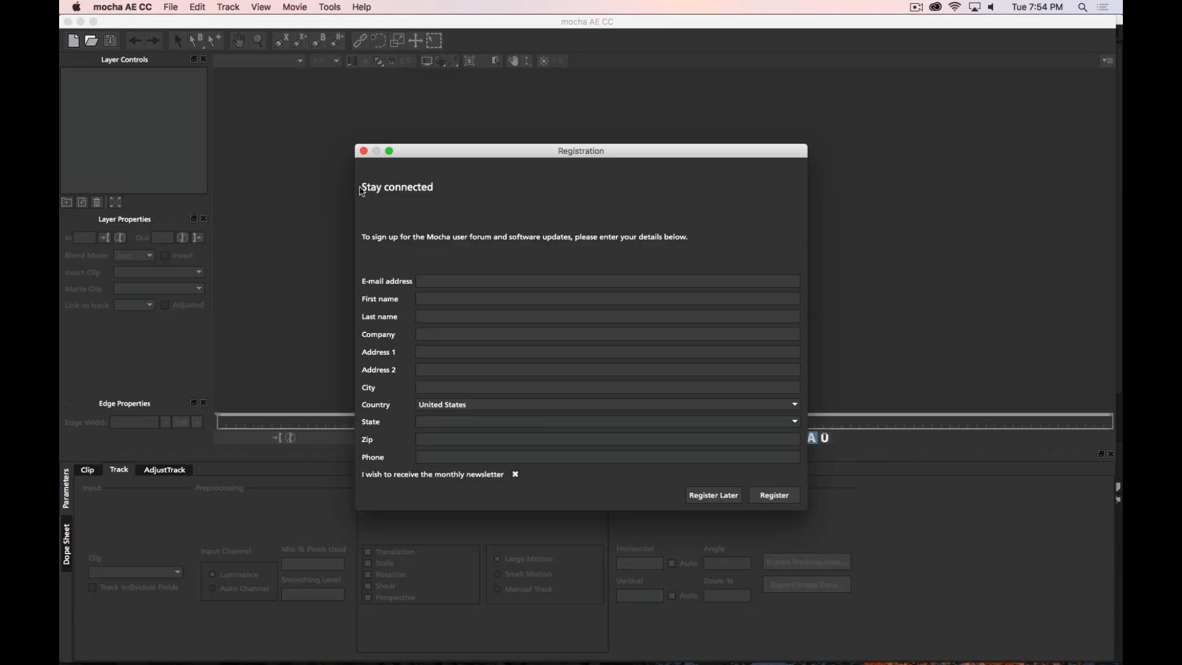
left_click(726, 501)
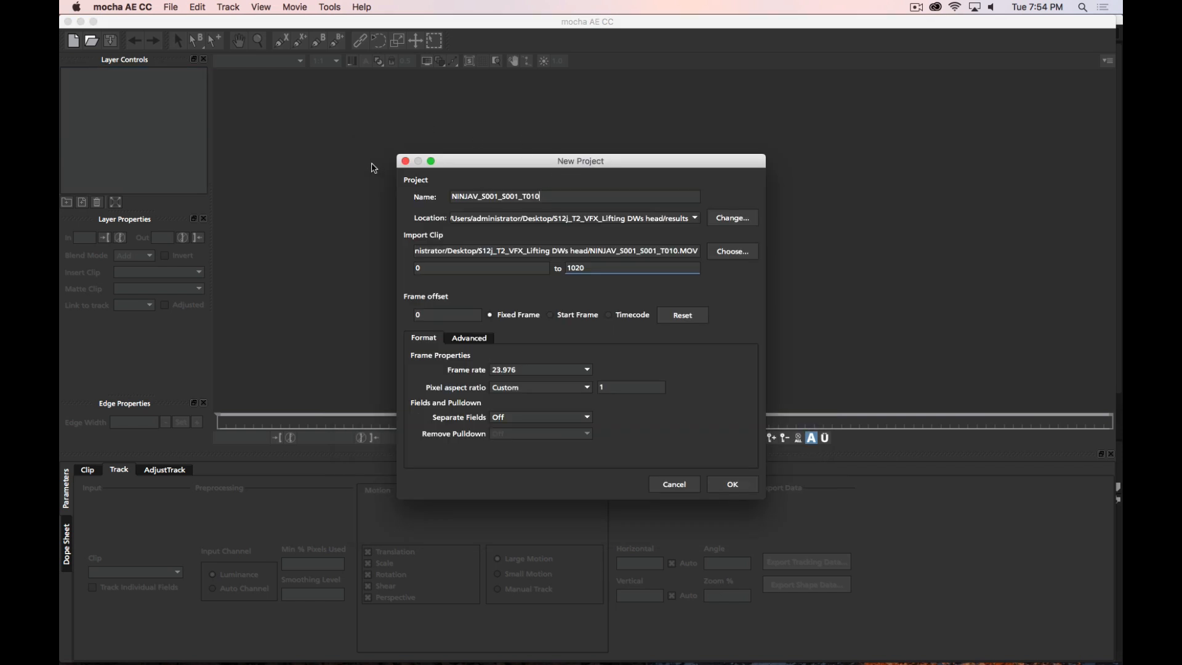
Create the mocha project "DW Head Reveal_MochaTrack" in the S12j_T2_VFX_Lifting DWs head folder on the Desktop
left_click_drag(482, 164, 475, 74)
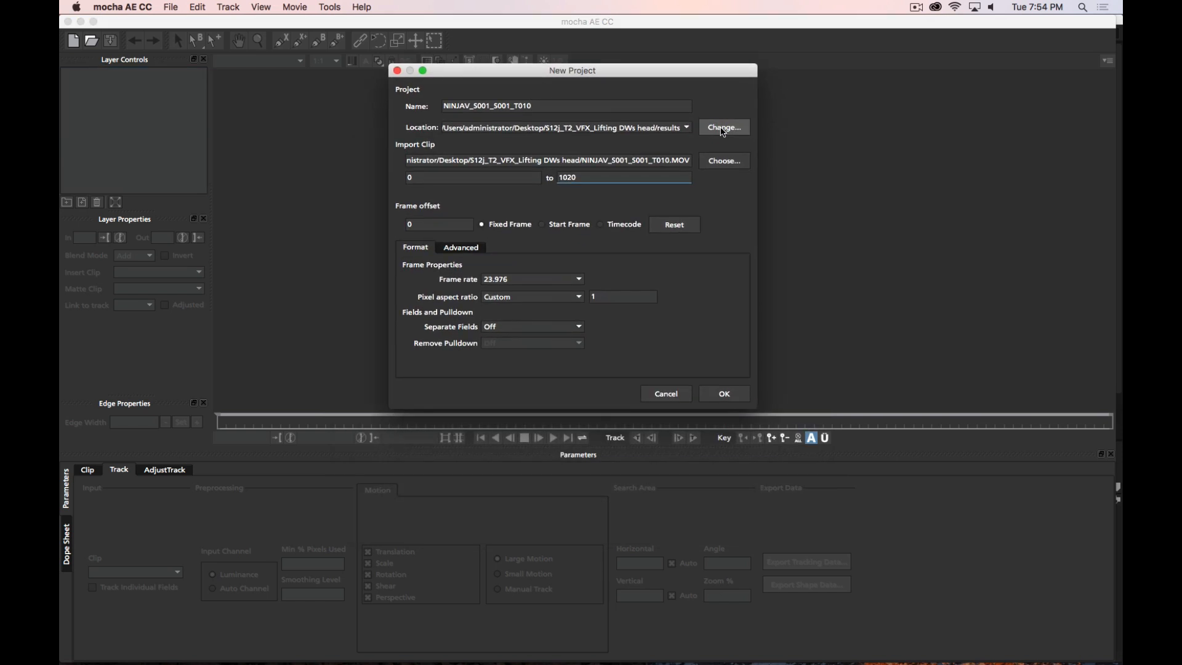
left_click(722, 127)
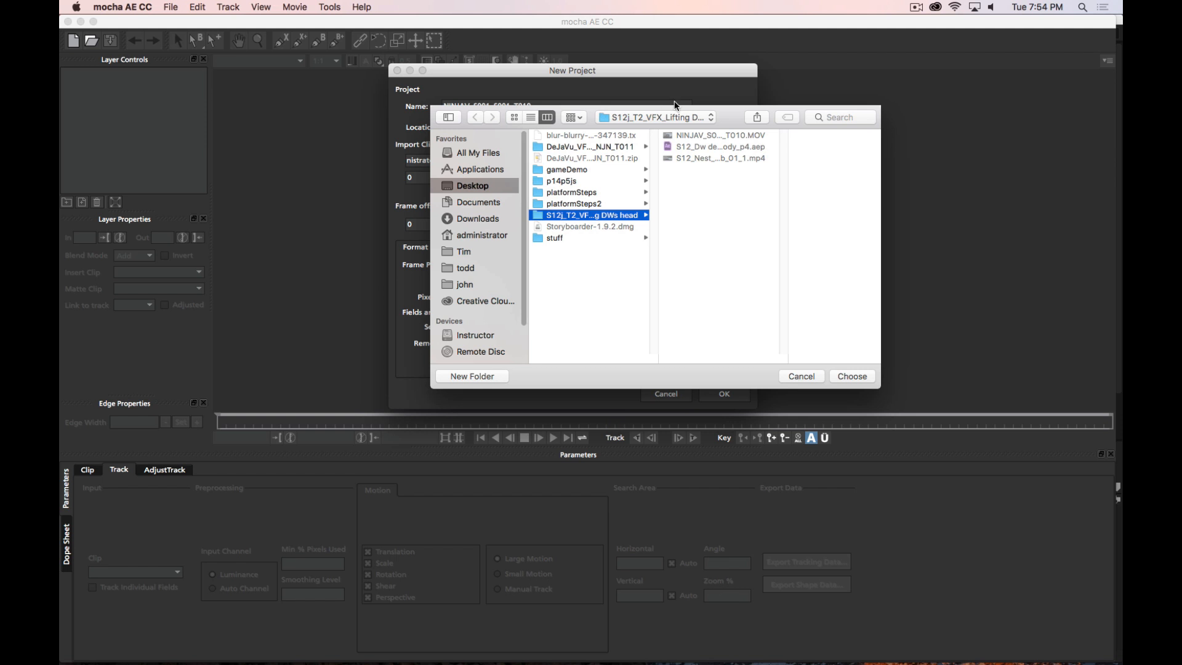
left_click(853, 377)
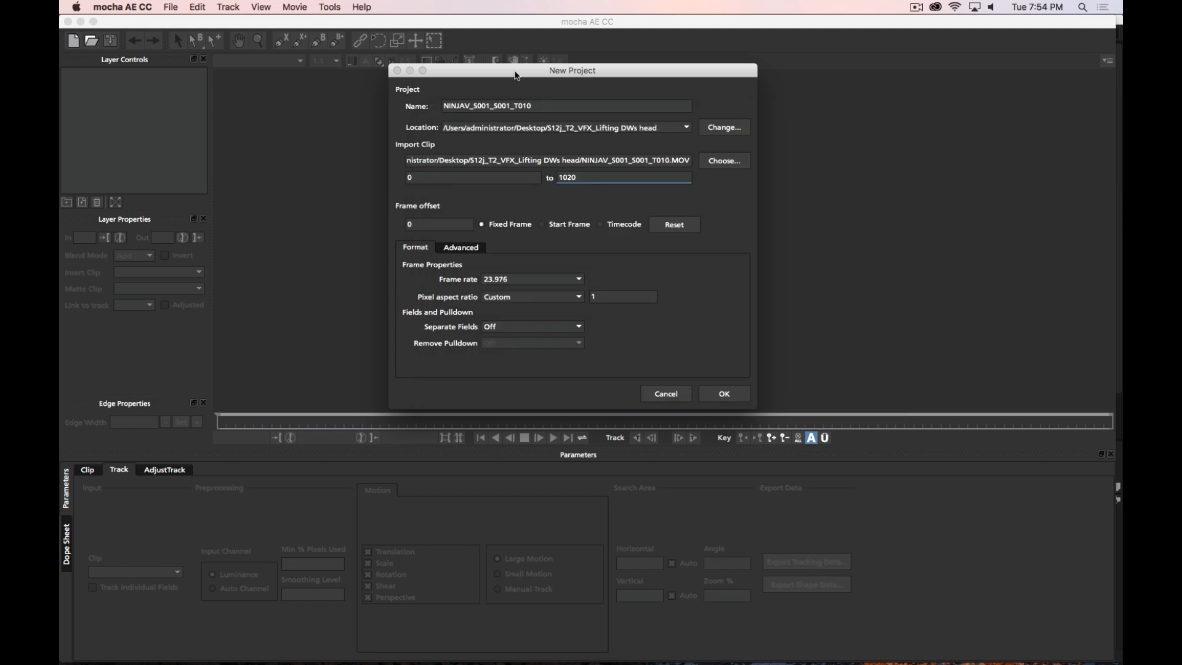
left_click_drag(549, 106, 359, 98)
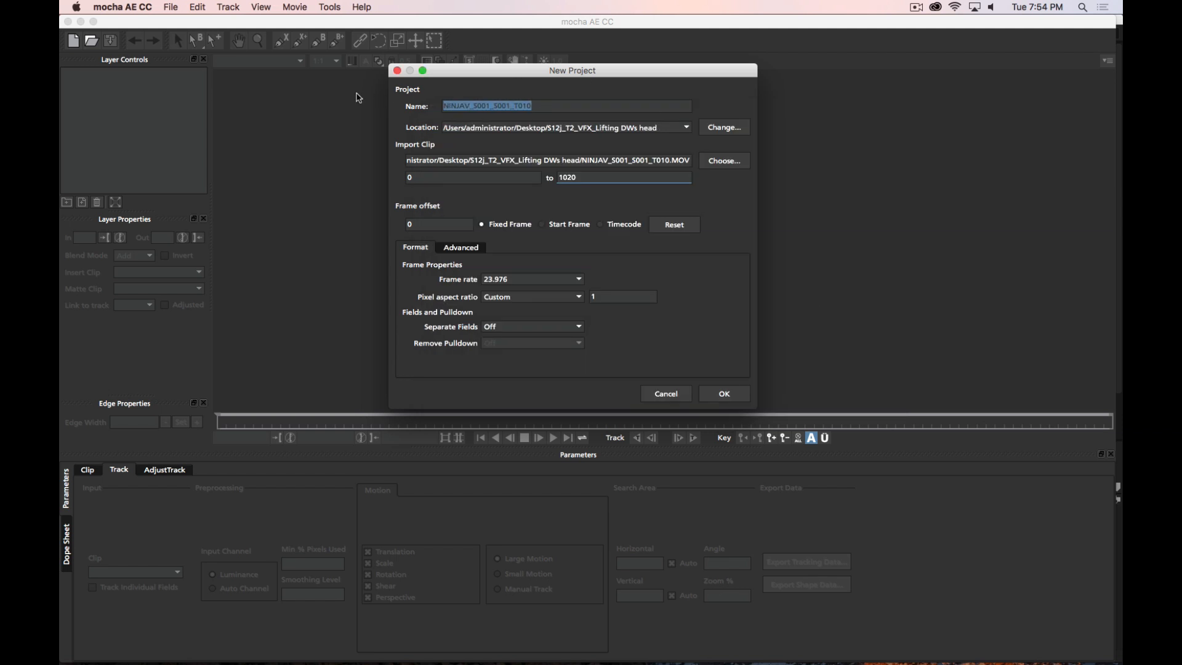
type("DW")
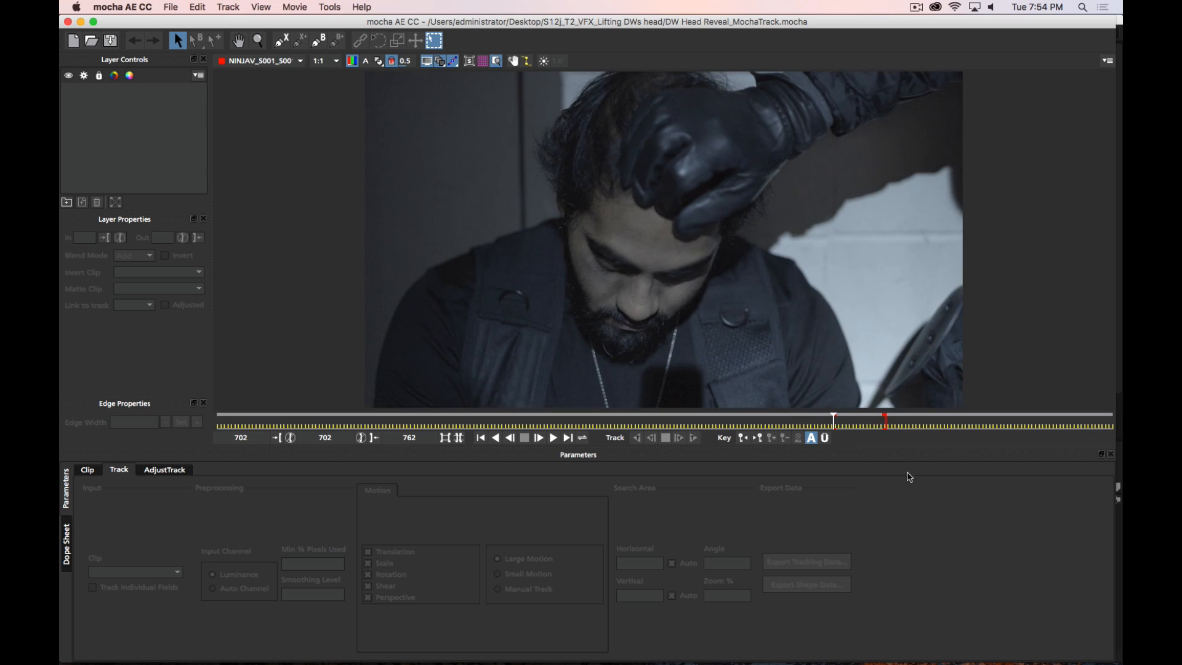
Examine the frames before the in point by stepping back to frame 693 and forward again to frame 702
key("Left")
key("Left")
key("Left")
key("Left")
key("Left")
key("Left")
key("Left")
key("Left")
key("Left")
key("Left")
key("Left")
key("Left")
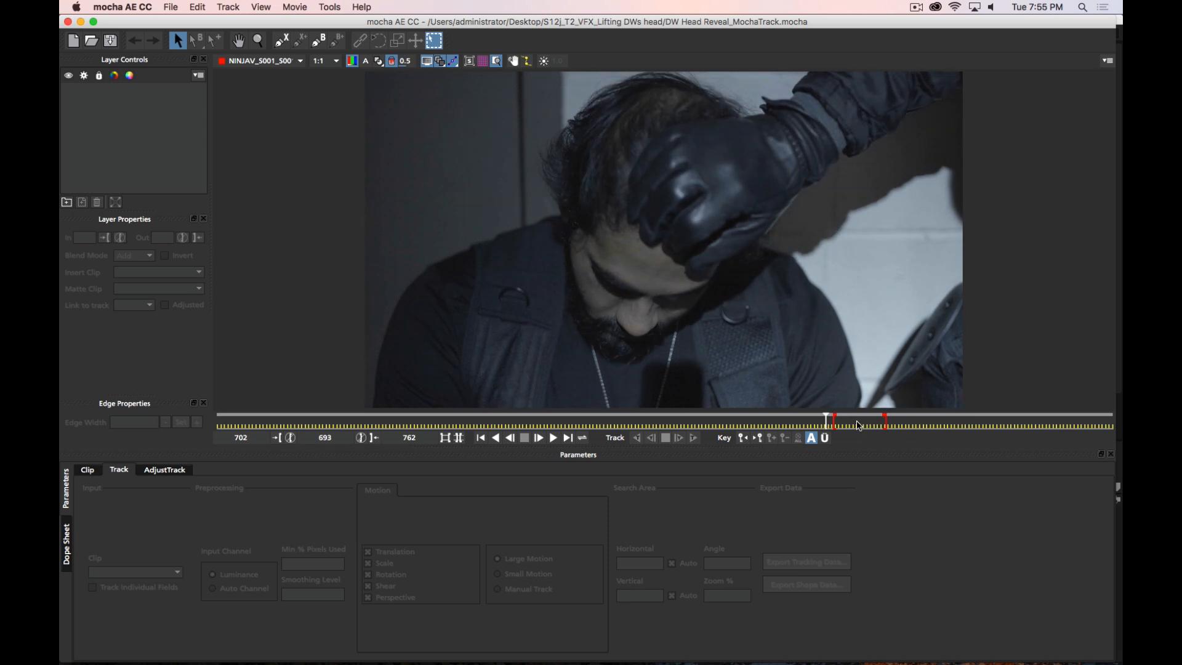
key("Right")
key("Right")
key("Right")
key("Right")
key("Right")
key("Right")
key("Right")
key("Right")
key("Right")
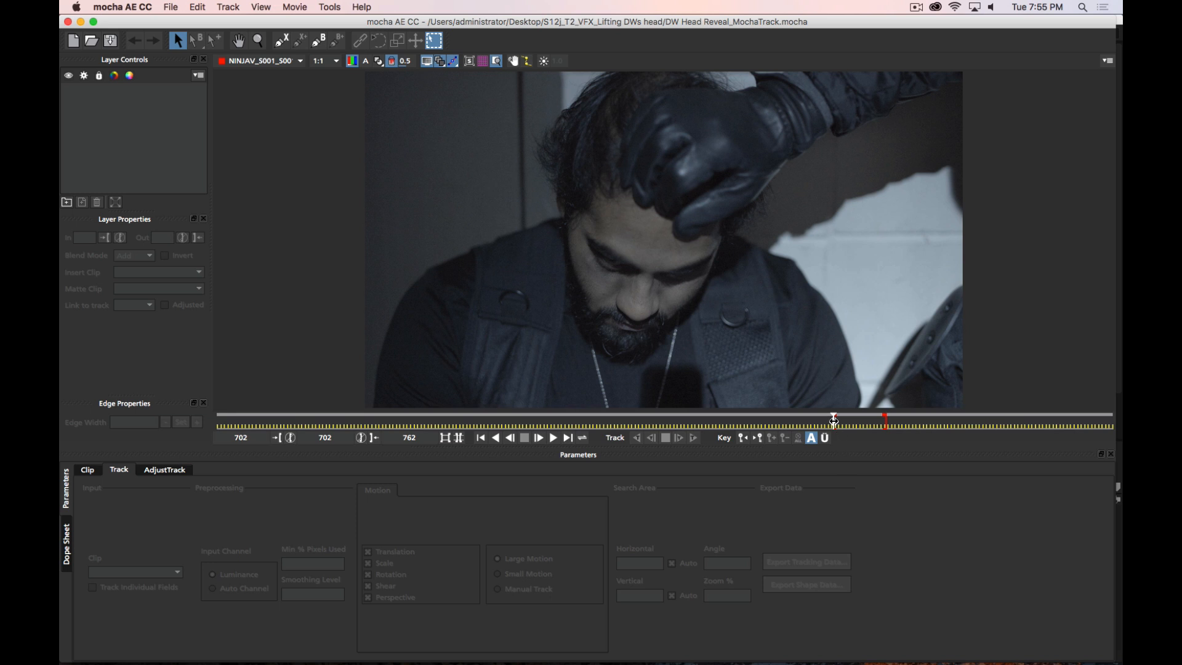
At frame 739, start a Bezier-spline outline at the inner corner of the man's right eye, undoing the misplaced lower-lid points
left_click(836, 420)
left_click_drag(836, 420, 866, 420)
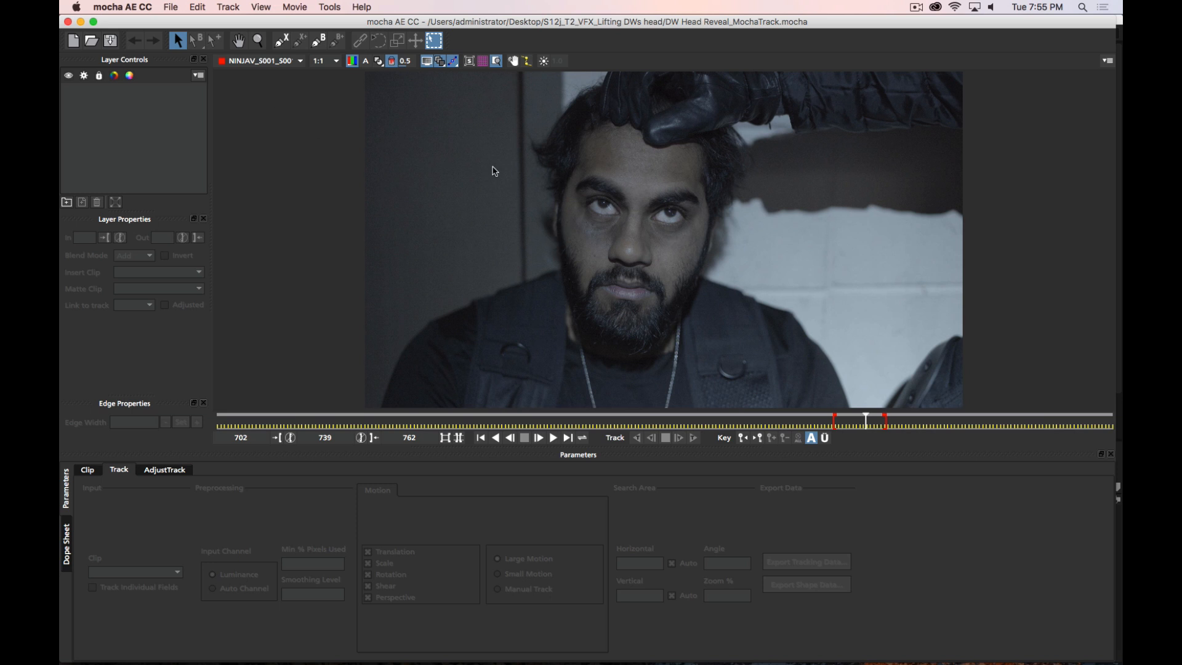
key("z")
left_click_drag(659, 234, 606, 252)
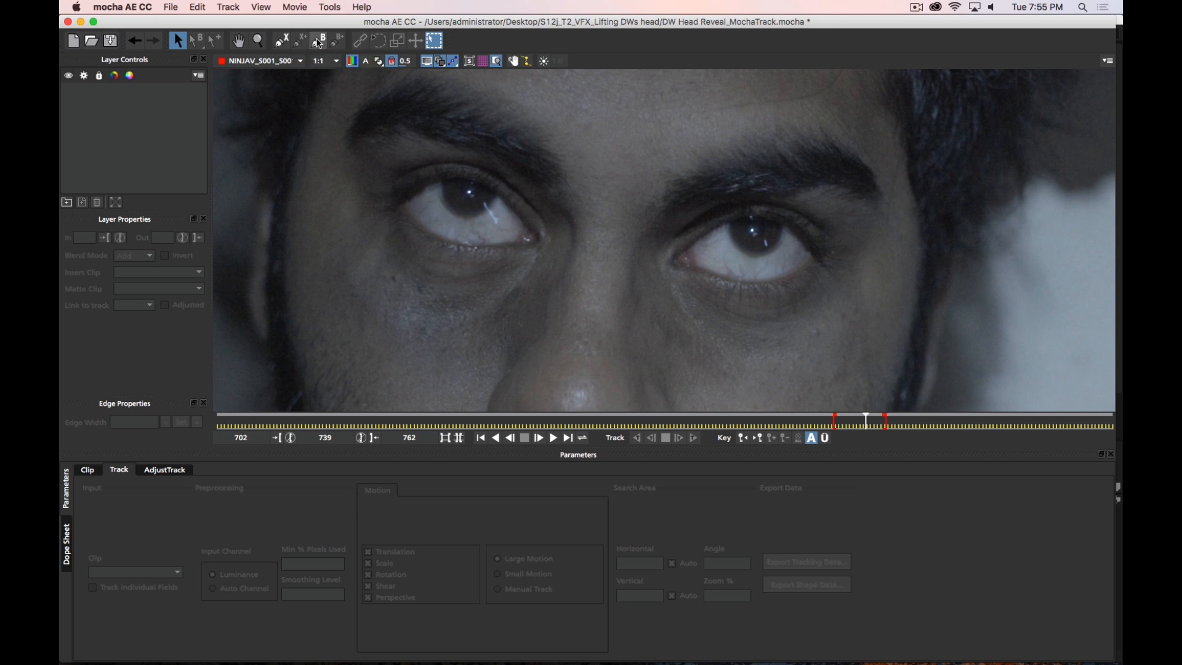
left_click(281, 42)
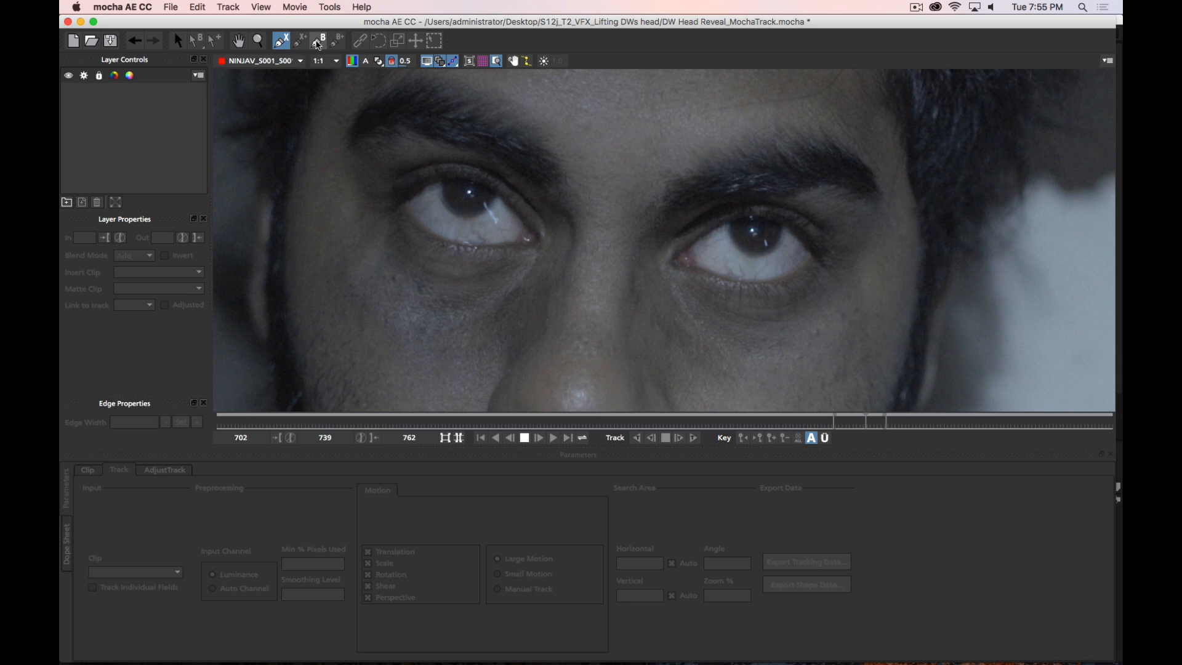
left_click(318, 43)
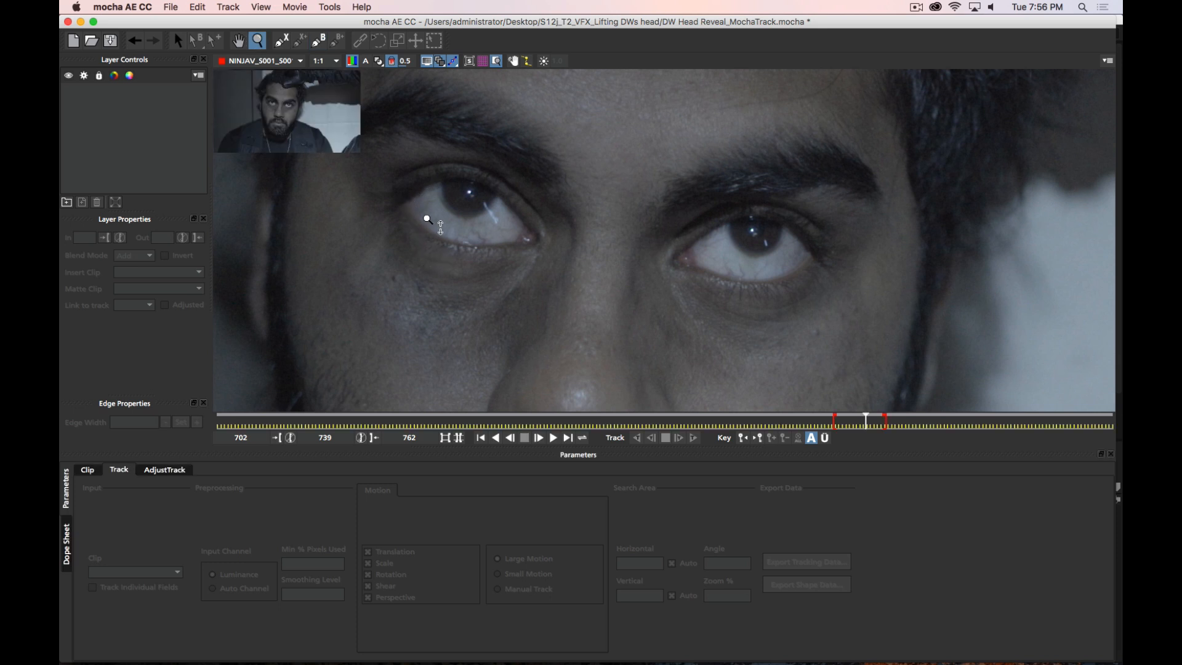
scroll(431, 204, "up", 5)
scroll(467, 202, "up", 3)
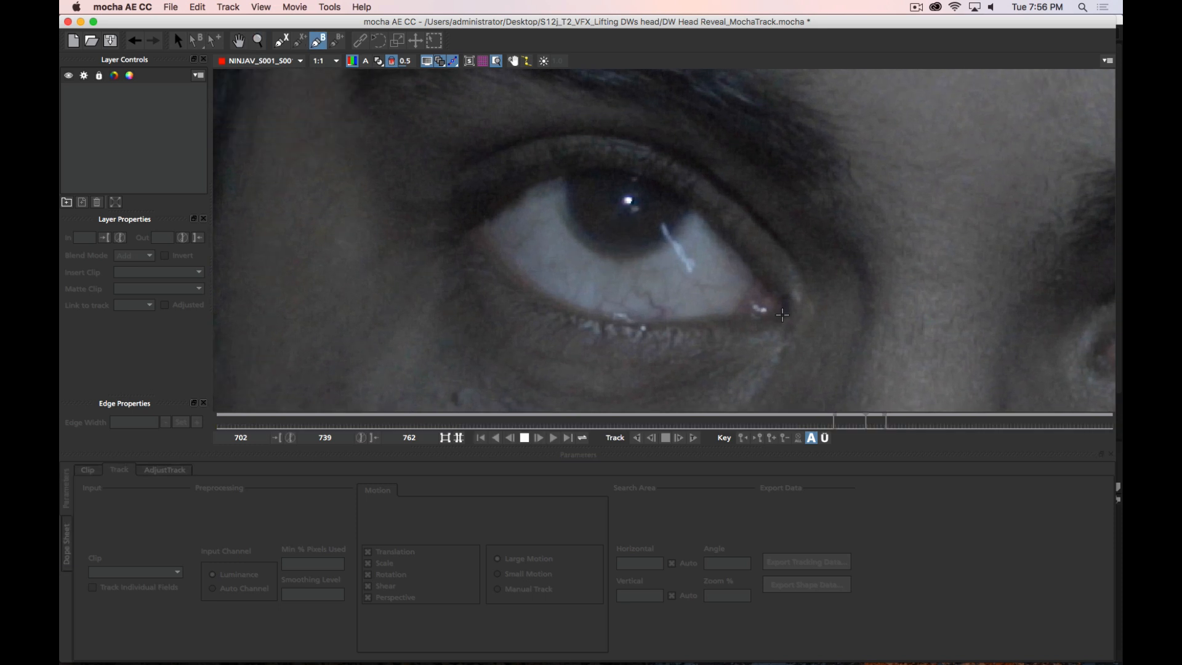
left_click(784, 305)
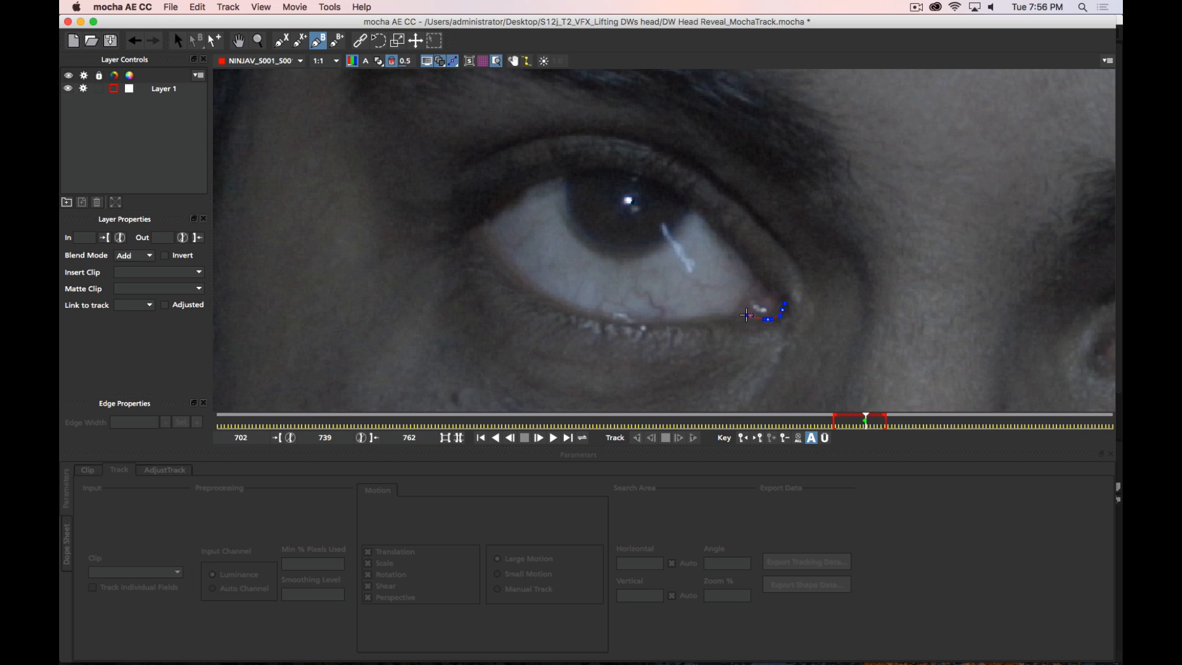
left_click(748, 315)
left_click(670, 319)
left_click_drag(599, 317, 568, 309)
key("super+z")
key("super+z")
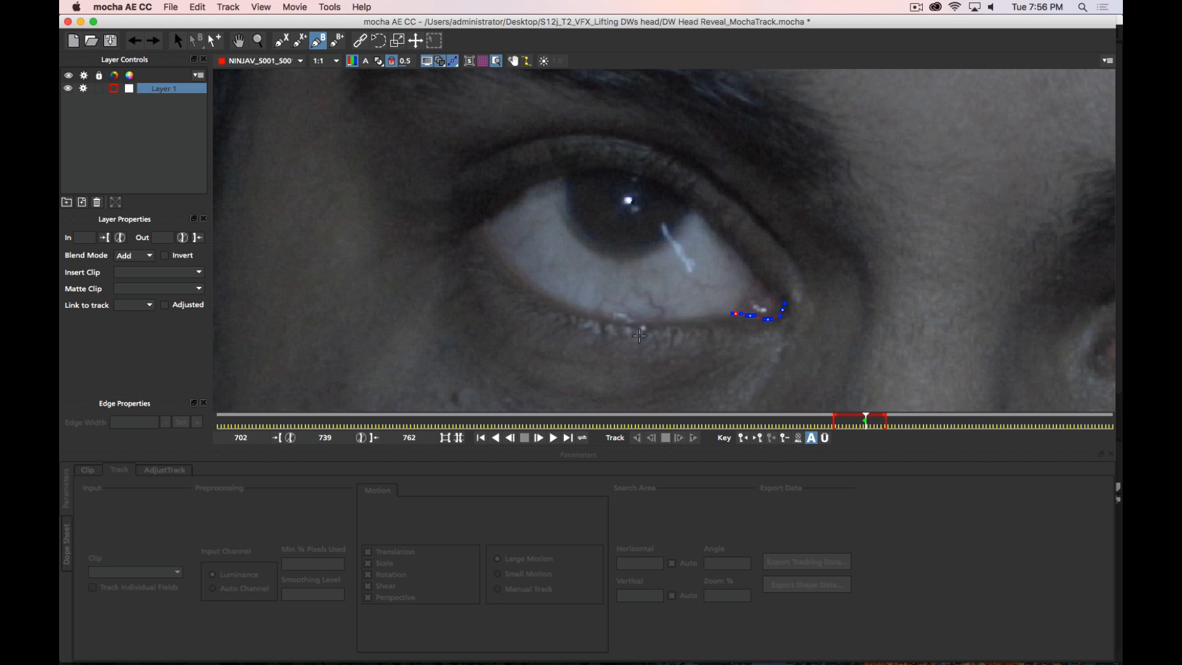
Continue the Bezier outline along the lower lid, outer corner and upper lid of the eye, and close it at the inner corner
left_click_drag(609, 316, 552, 300)
left_click_drag(476, 209, 519, 293)
left_click_drag(635, 174, 668, 186)
left_click_drag(464, 180, 515, 186)
mouse_move(477, 212)
left_mouse_down()
mouse_move(488, 197)
mouse_move(471, 213)
left_mouse_up()
left_click_drag(591, 164, 634, 173)
left_click(757, 277)
scroll(794, 317, "up", 10)
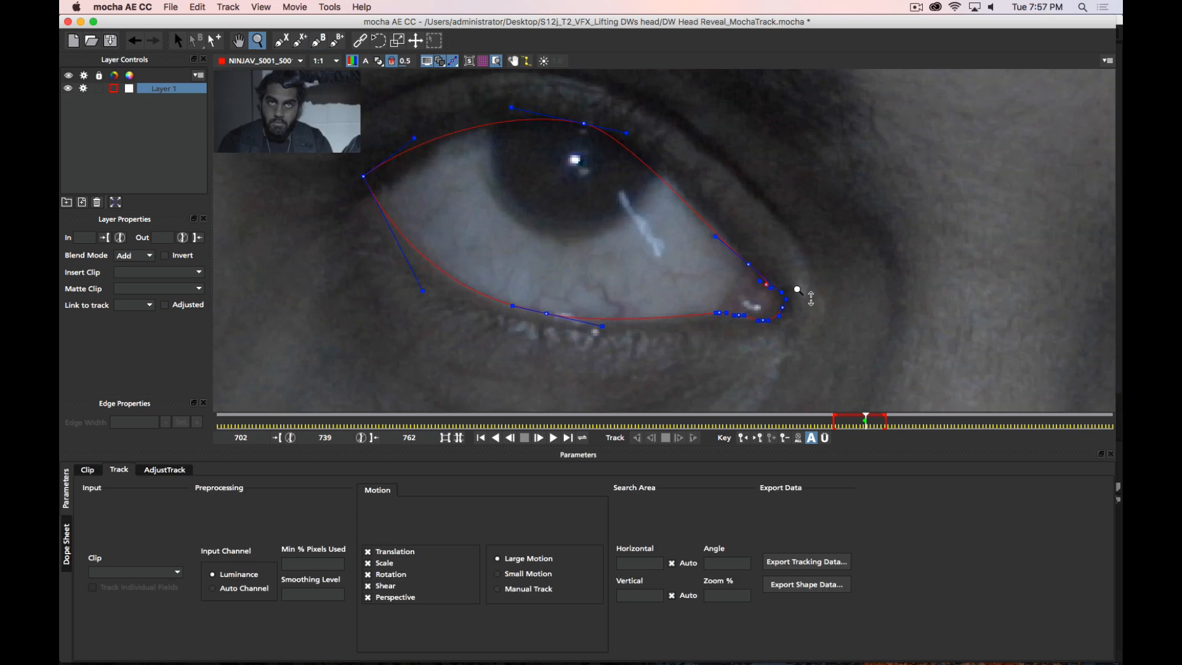
mouse_move(708, 250)
left_mouse_down()
mouse_move(770, 269)
mouse_move(742, 224)
mouse_move(763, 266)
left_mouse_up()
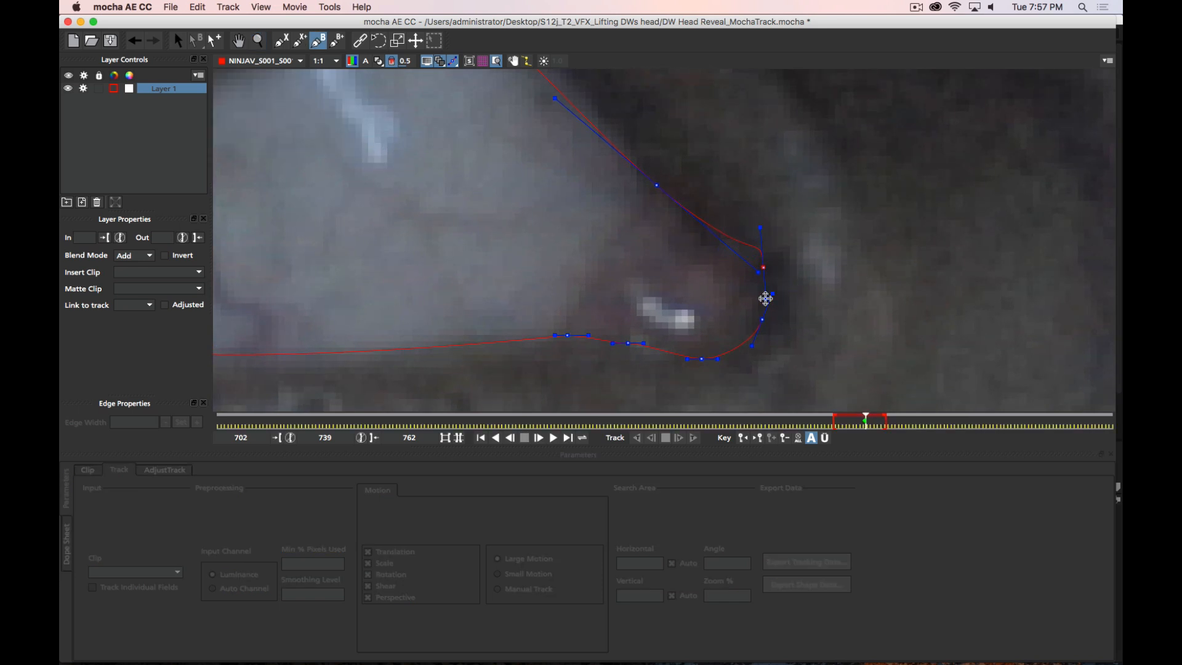
left_click_drag(763, 265, 763, 320)
right_click(798, 342)
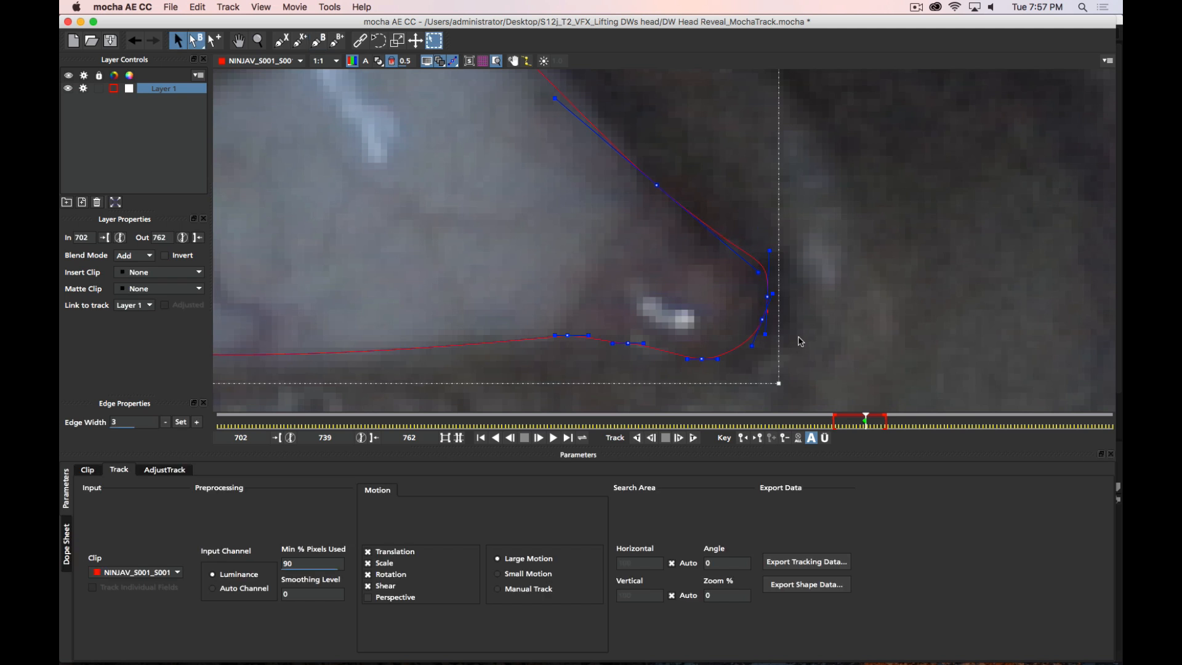
Refine the outline's inner-corner curve and the nearby upper-lid point so they follow the edge of the eye
left_click_drag(769, 250, 767, 264)
key("z")
left_click_drag(730, 222, 750, 348)
left_click_drag(724, 172, 732, 221)
key("x")
key("s")
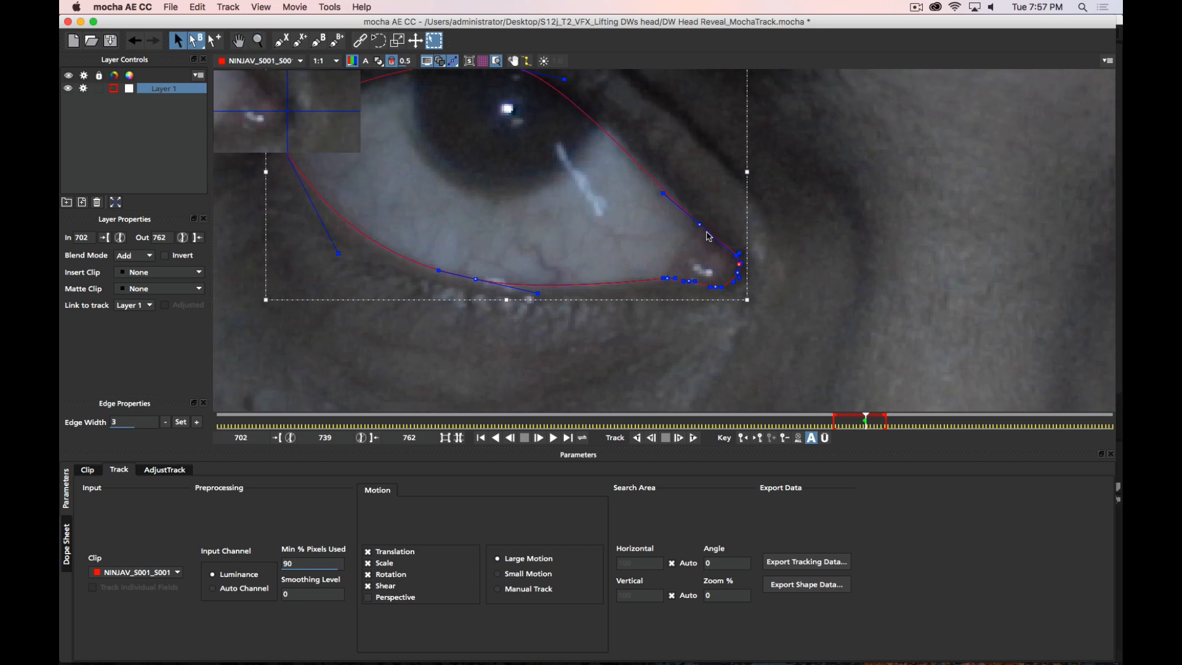
key("x")
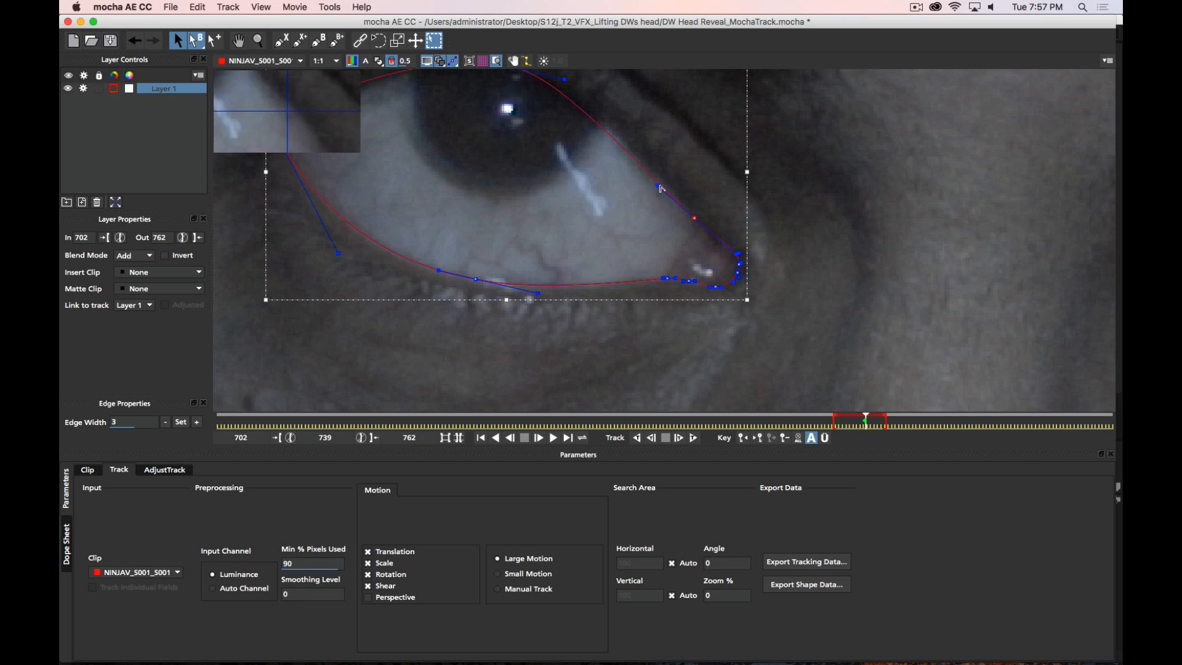
left_click_drag(669, 166, 718, 195)
key("s")
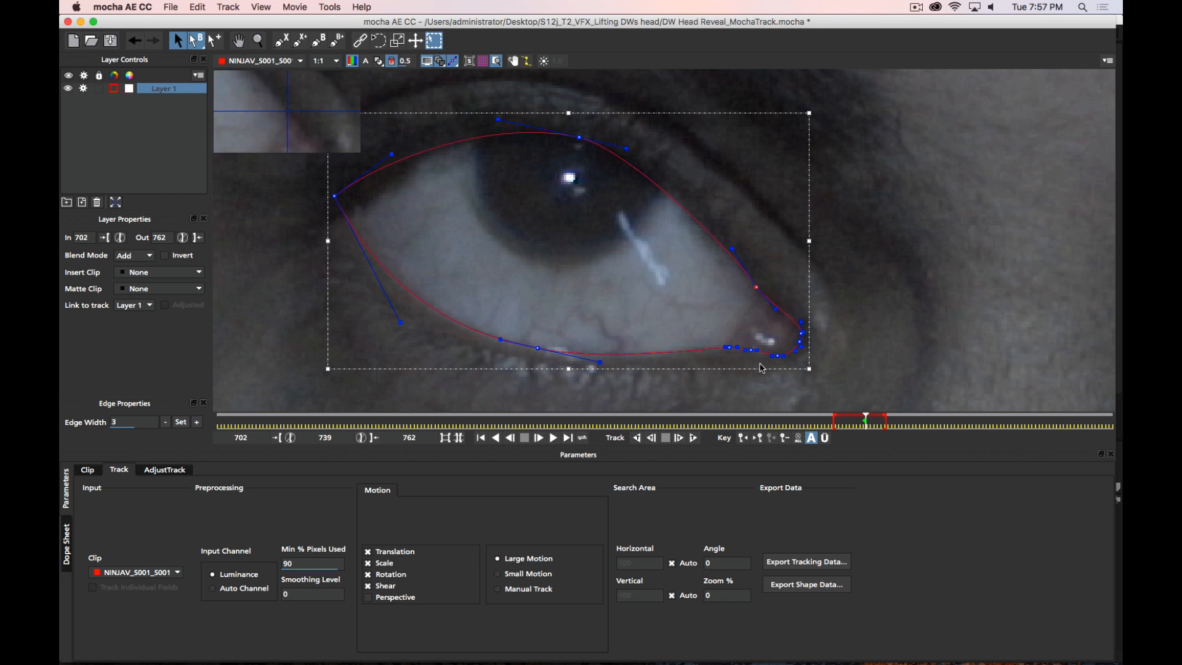
Track Layer 1 backward from frame 739 and stop at frame 732
left_click(810, 438)
left_click(637, 438)
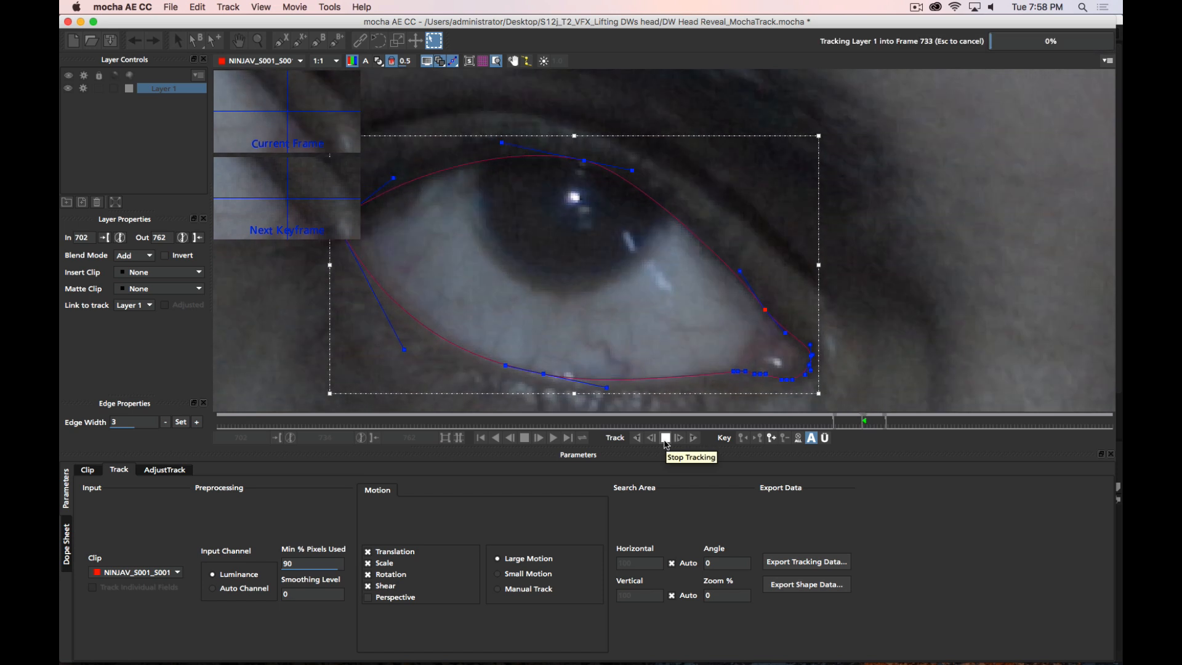
left_click(665, 440)
Refit the eye outline at frame 732 by adjusting its lower-lid, upper-lid and outer-corner points
left_click_drag(662, 364, 742, 265)
left_click_drag(636, 289, 637, 291)
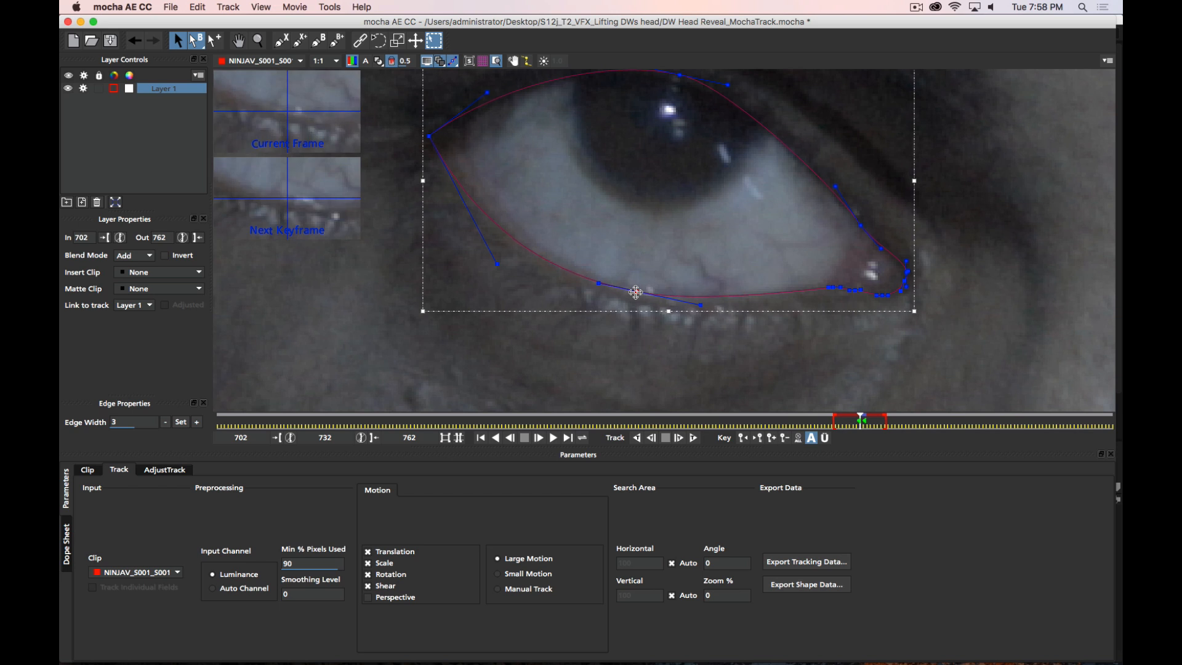
left_click_drag(737, 208, 772, 253)
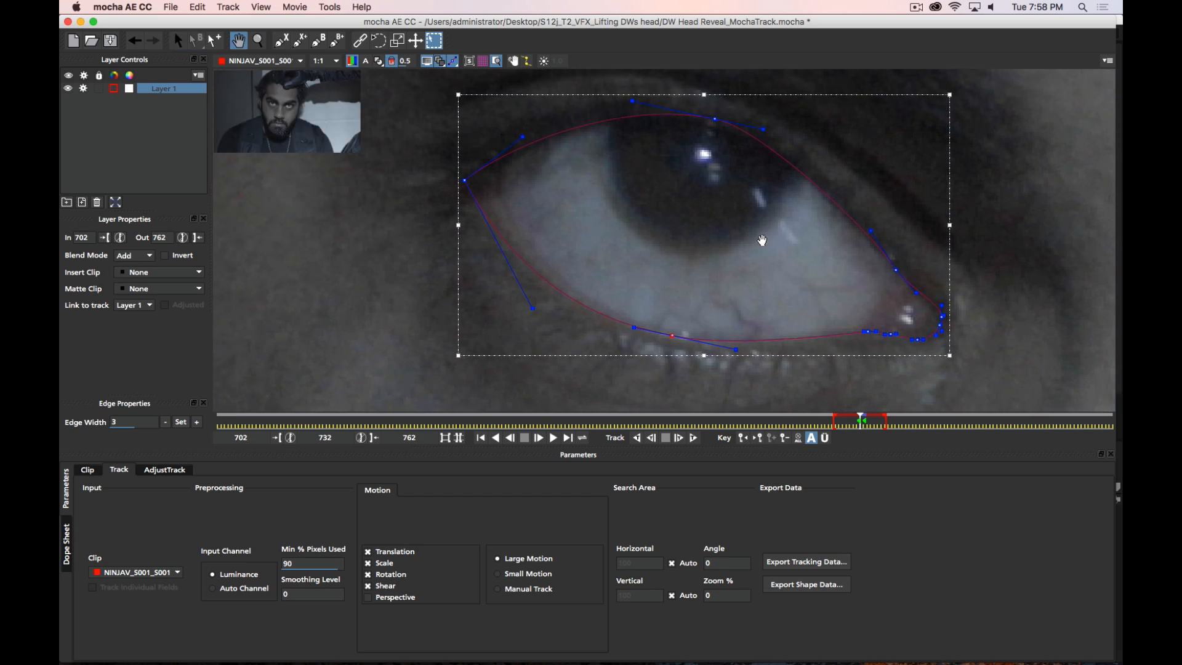
left_click_drag(713, 113, 779, 137)
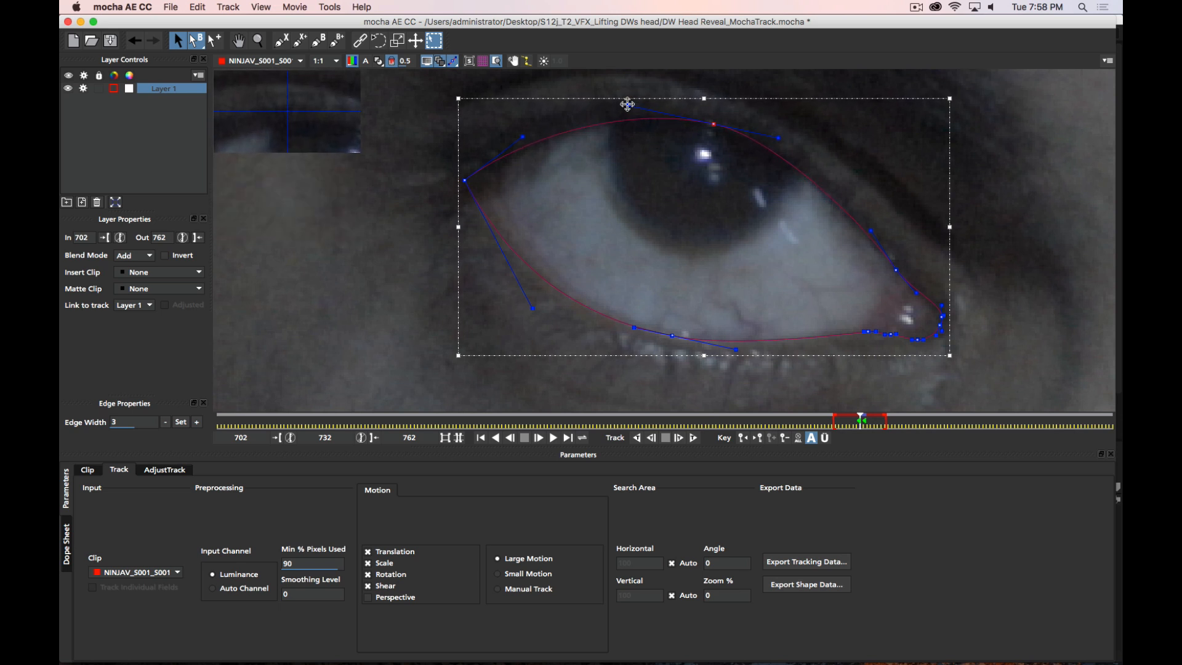
left_click_drag(465, 180, 473, 180)
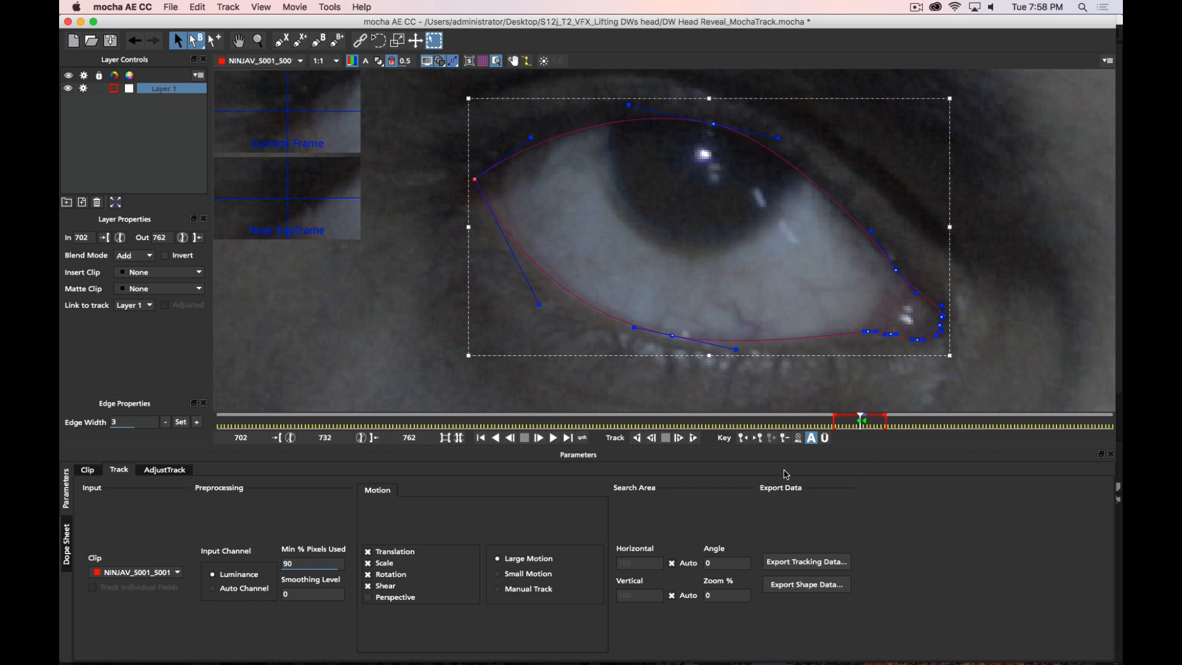
Track Layer 1 backward from frame 732 and stop at frame 727
left_click(638, 439)
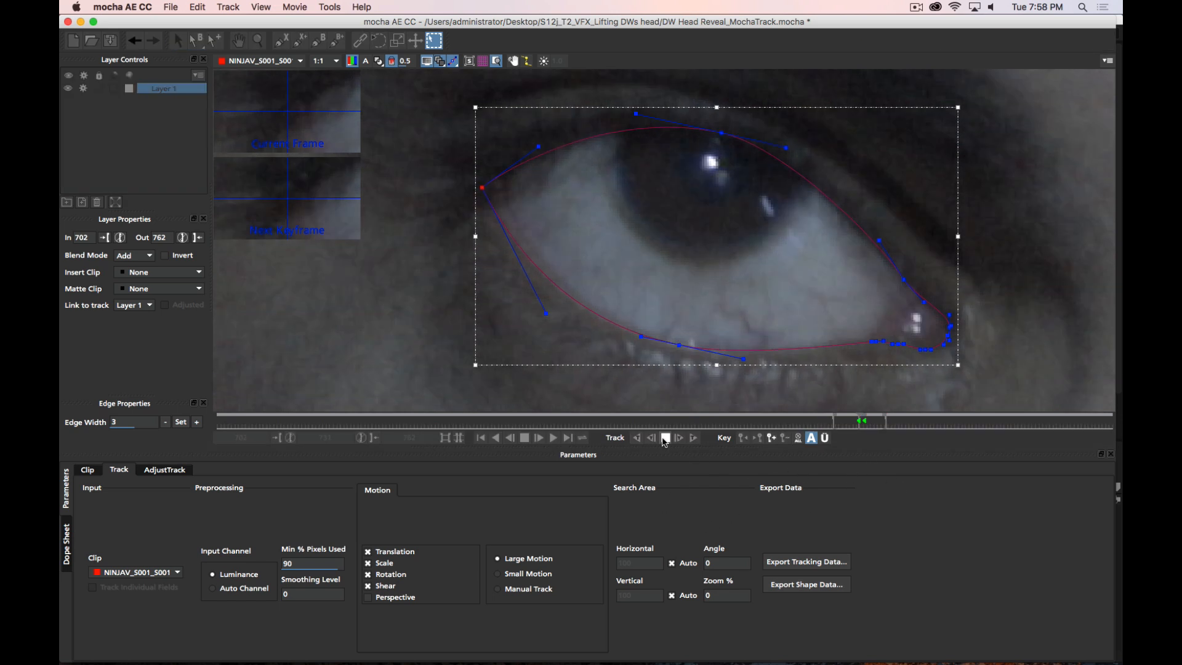
left_click(665, 439)
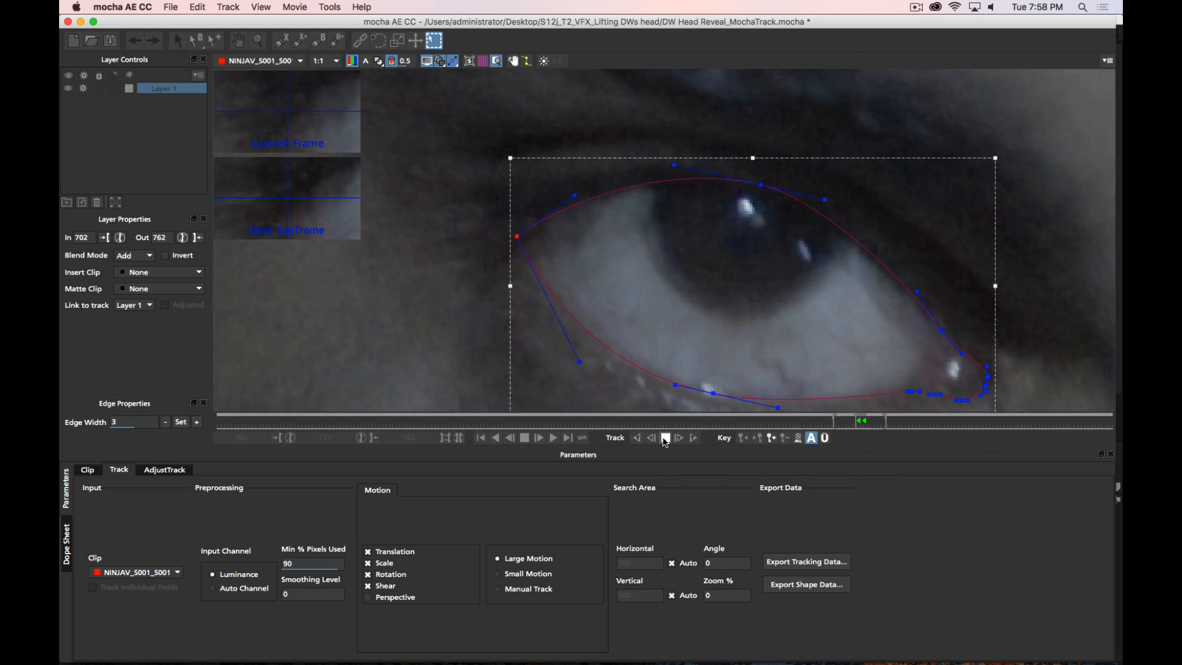
Refit the eye outline at frame 727 by adjusting the lower-lid, upper-lid and outer-corner points and the curve handles near both corners
key("x")
left_click_drag(648, 173, 739, 269)
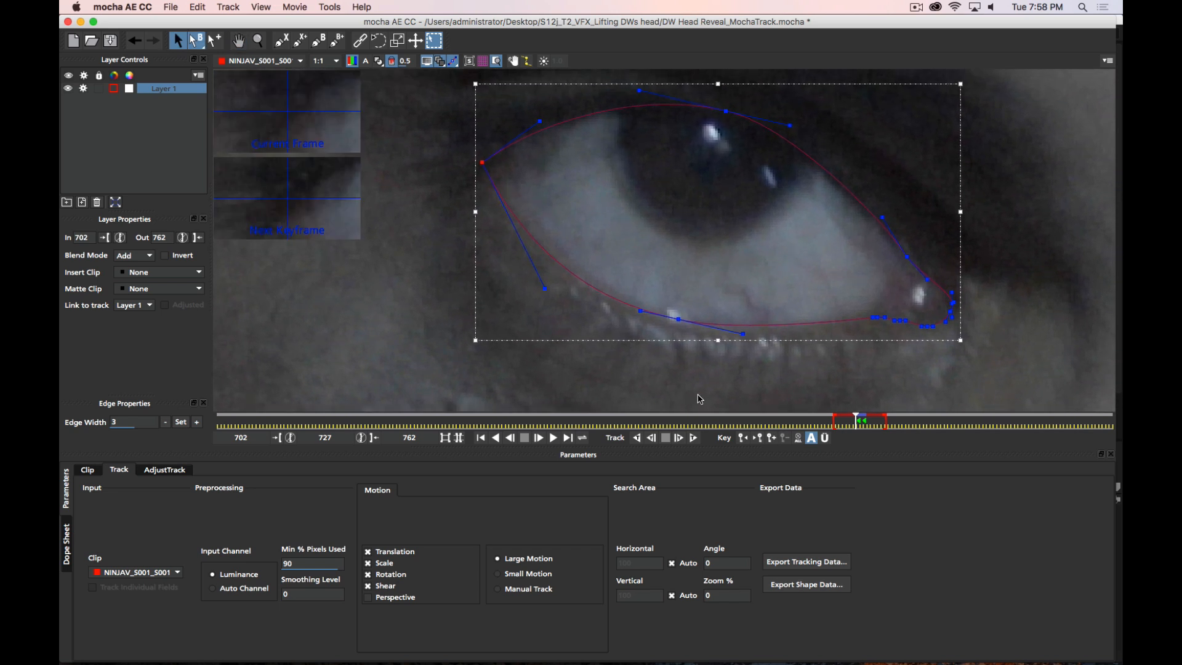
left_click_drag(678, 318, 677, 317)
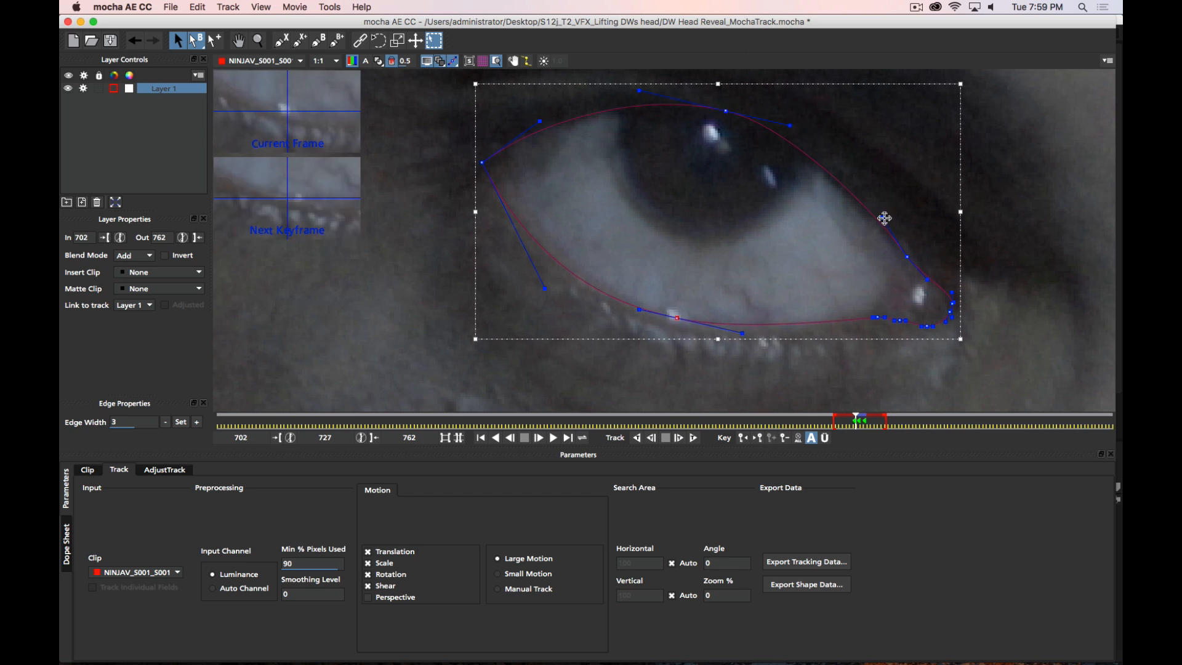
left_click_drag(884, 217, 875, 219)
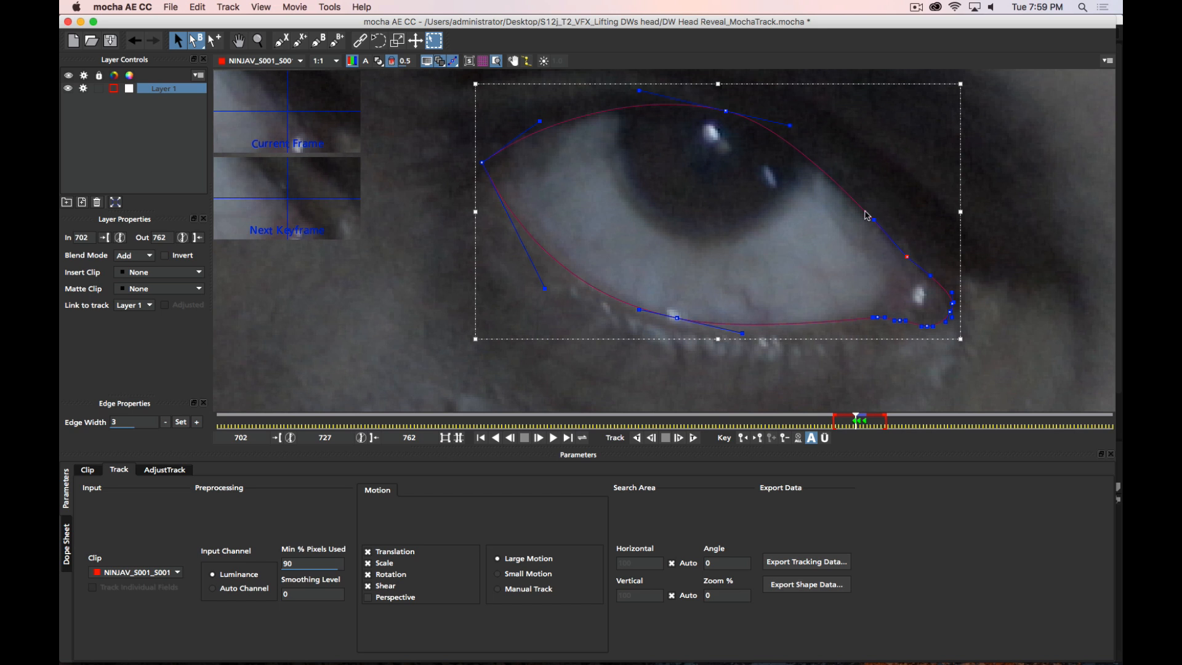
mouse_move(721, 115)
left_mouse_down()
mouse_move(718, 131)
mouse_move(717, 116)
left_mouse_up()
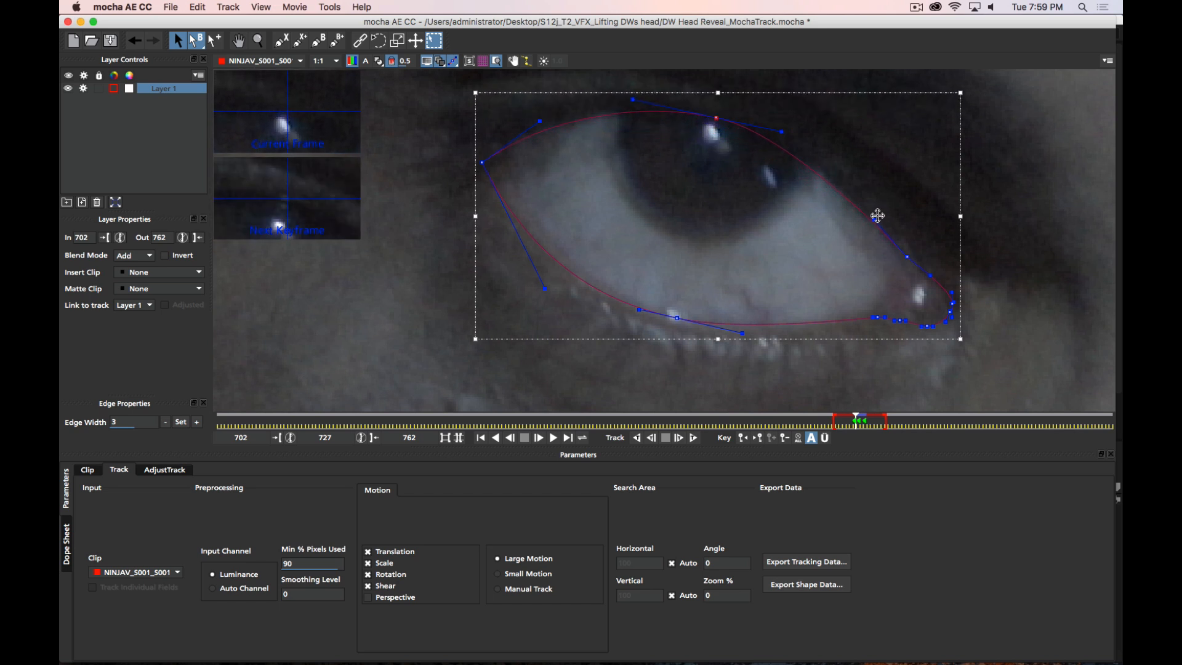
left_click_drag(876, 215, 861, 210)
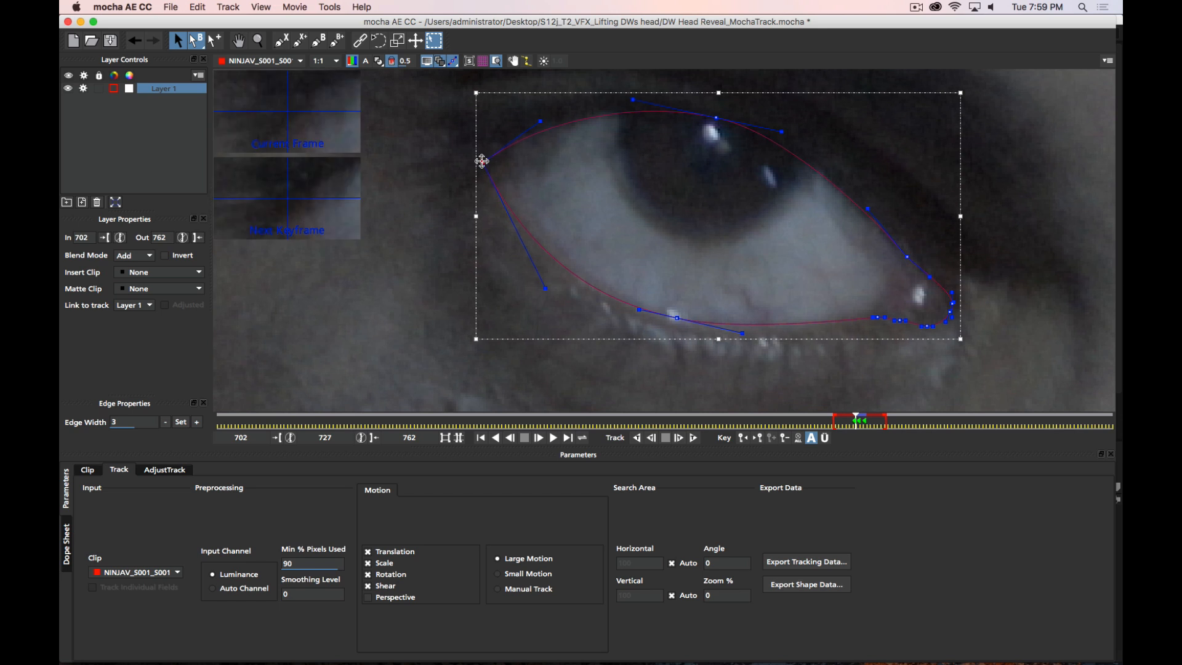
left_click_drag(481, 159, 501, 137)
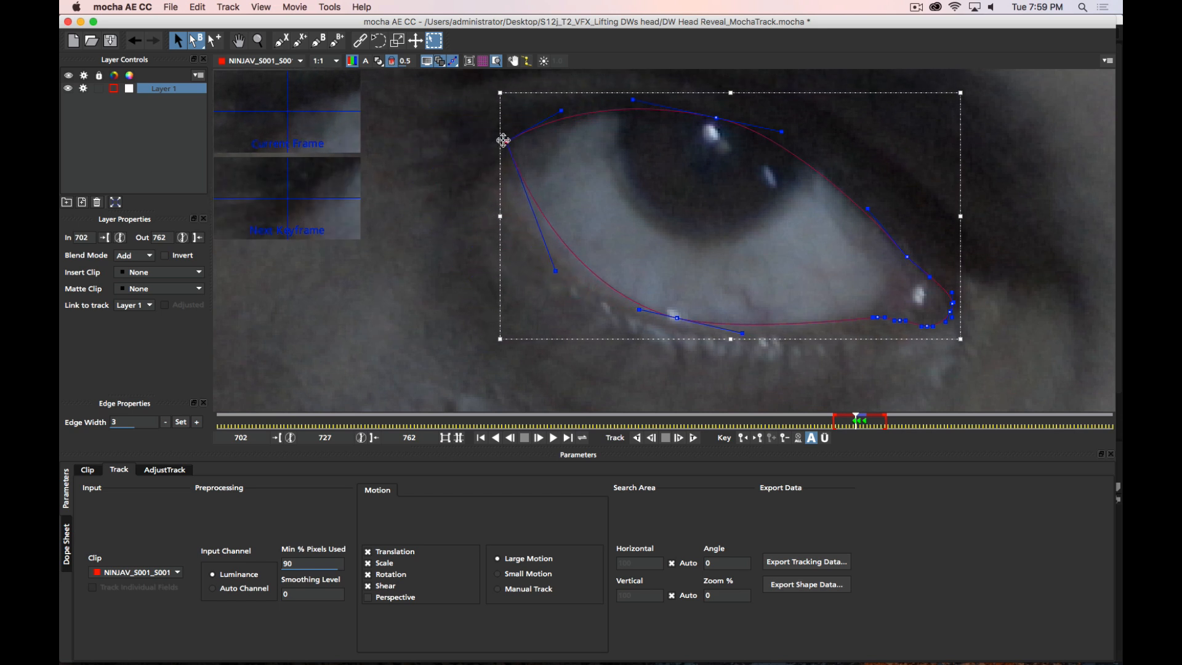
left_click_drag(558, 273, 532, 270)
Track Layer 1 backward one frame at a time from frame 727 to frame 719
left_click(651, 438)
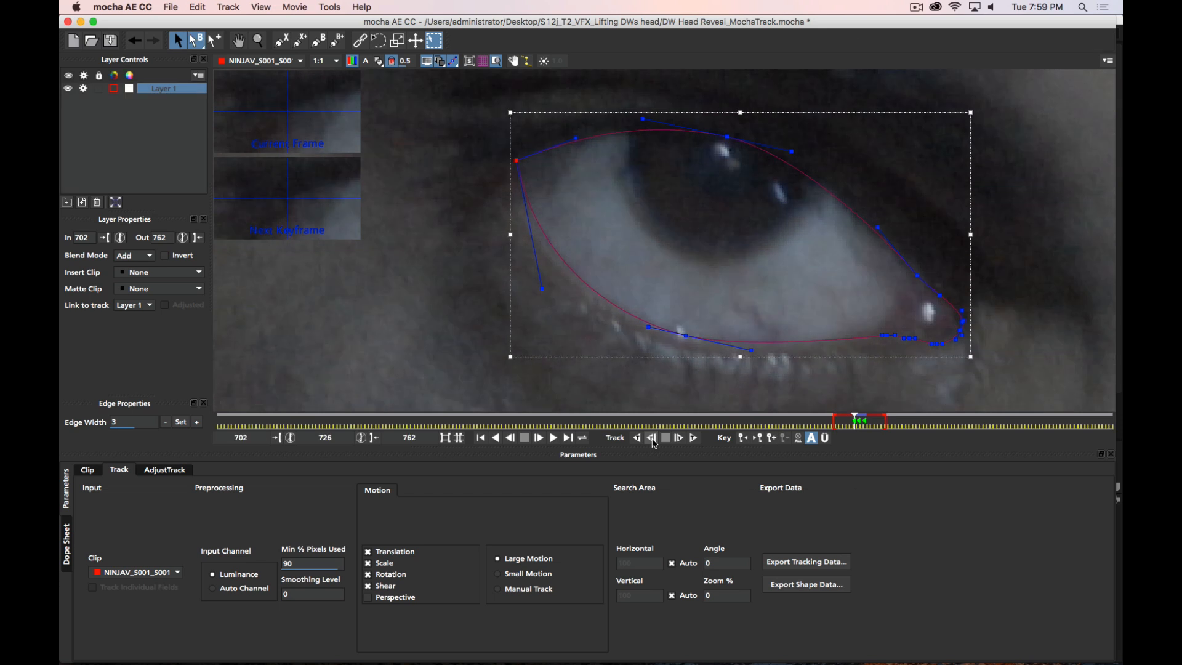
left_click(652, 438)
key("x")
left_click_drag(799, 275, 684, 346)
key("z")
left_click_drag(686, 255, 677, 350)
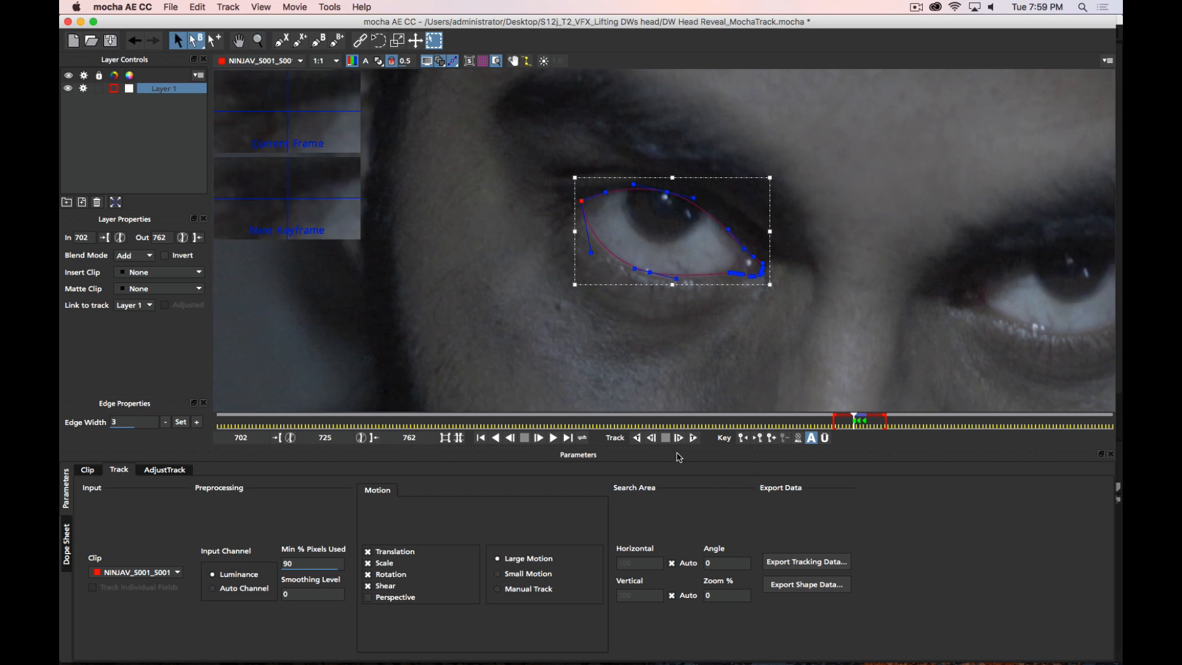
left_click(652, 438)
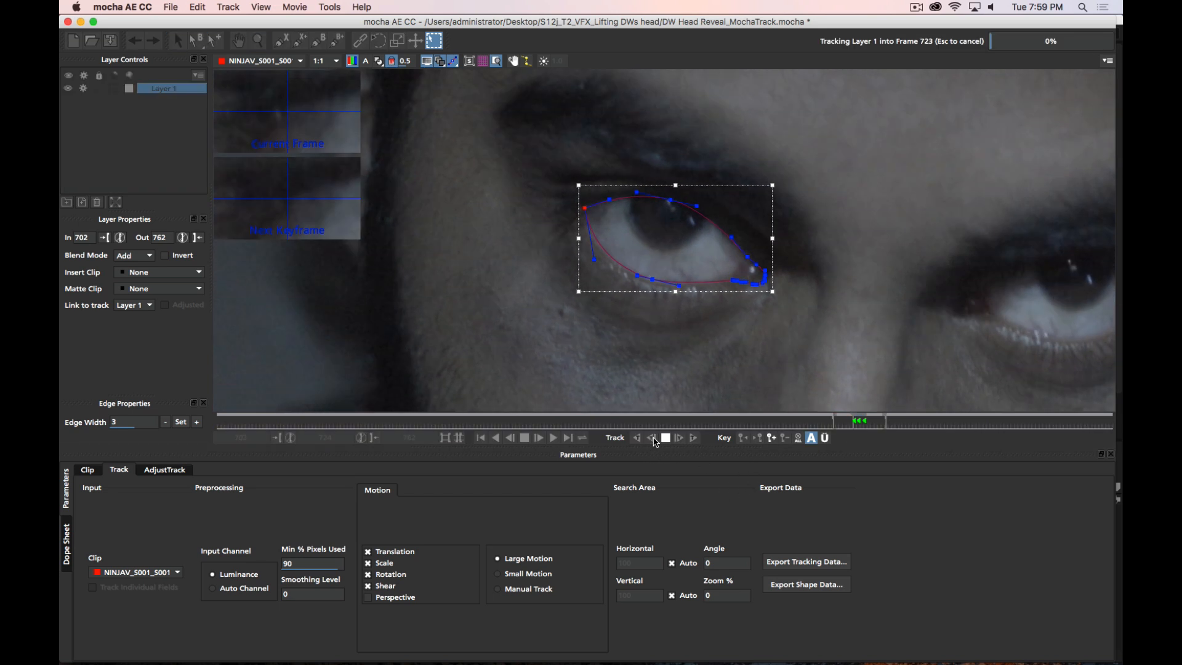
left_click(652, 439)
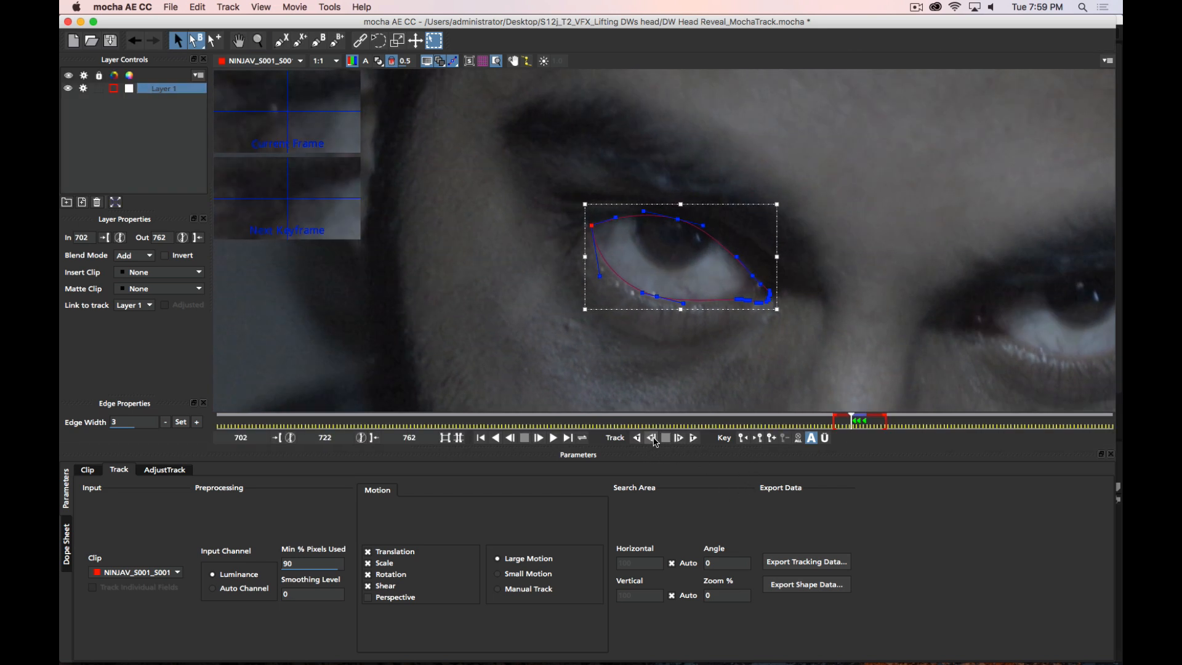
left_click(653, 438)
left_click(652, 439)
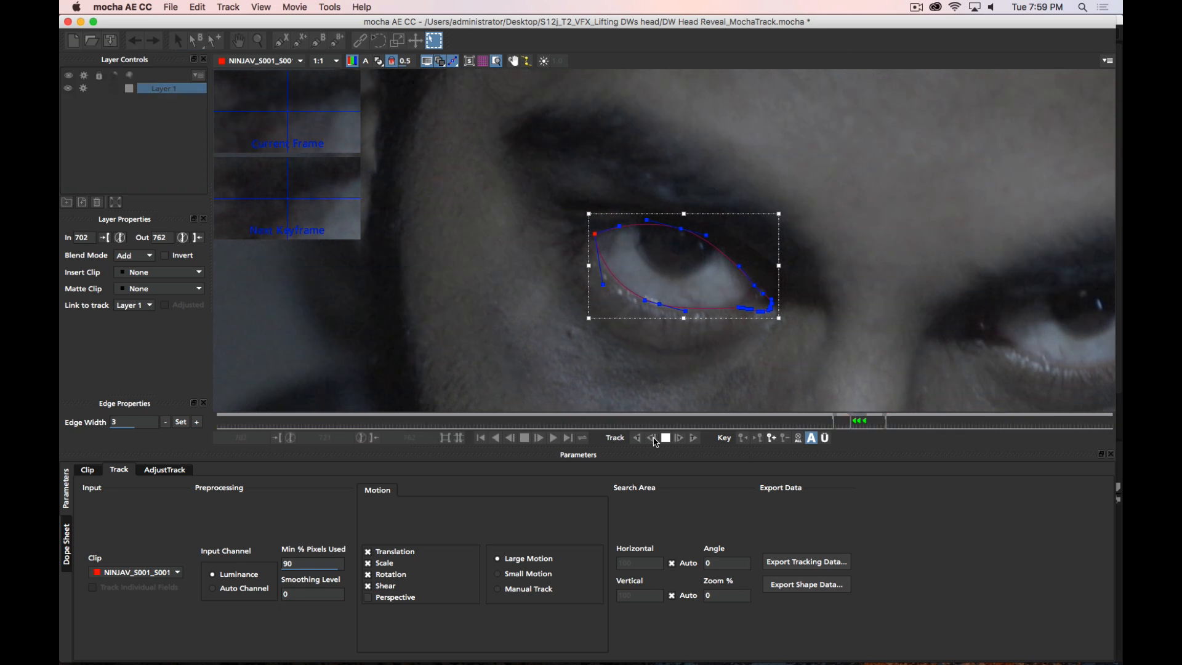
left_click(652, 439)
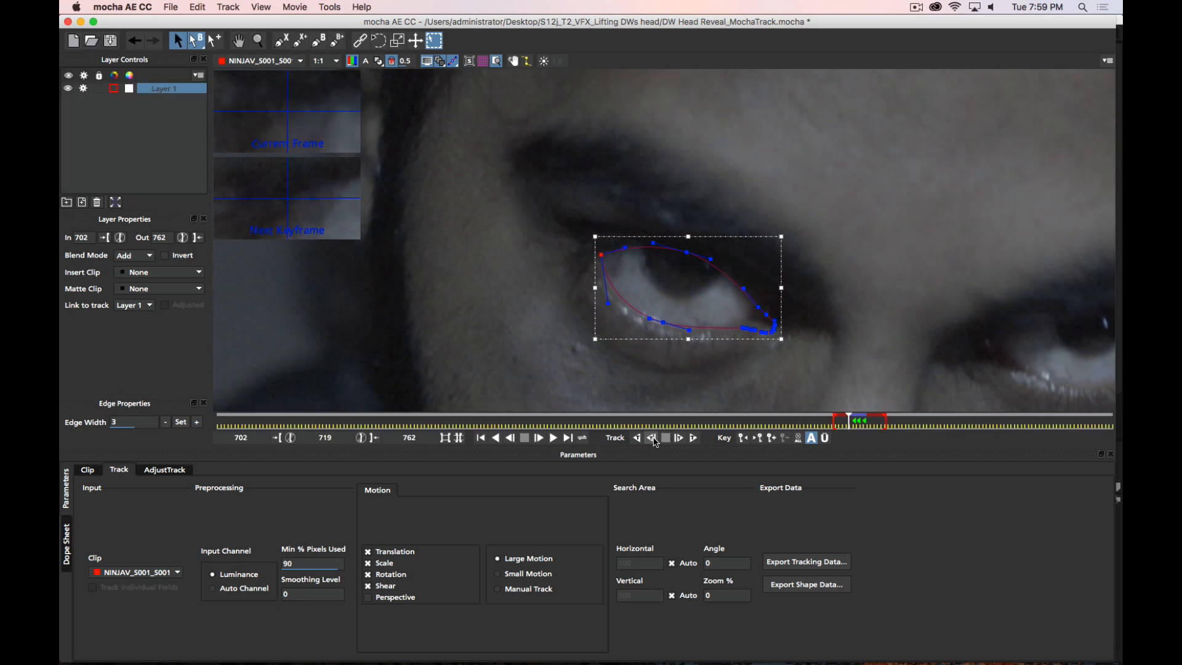
Examine how the outline's inner corner fits the eye across frames 717 to 719
left_click_drag(871, 323, 868, 246)
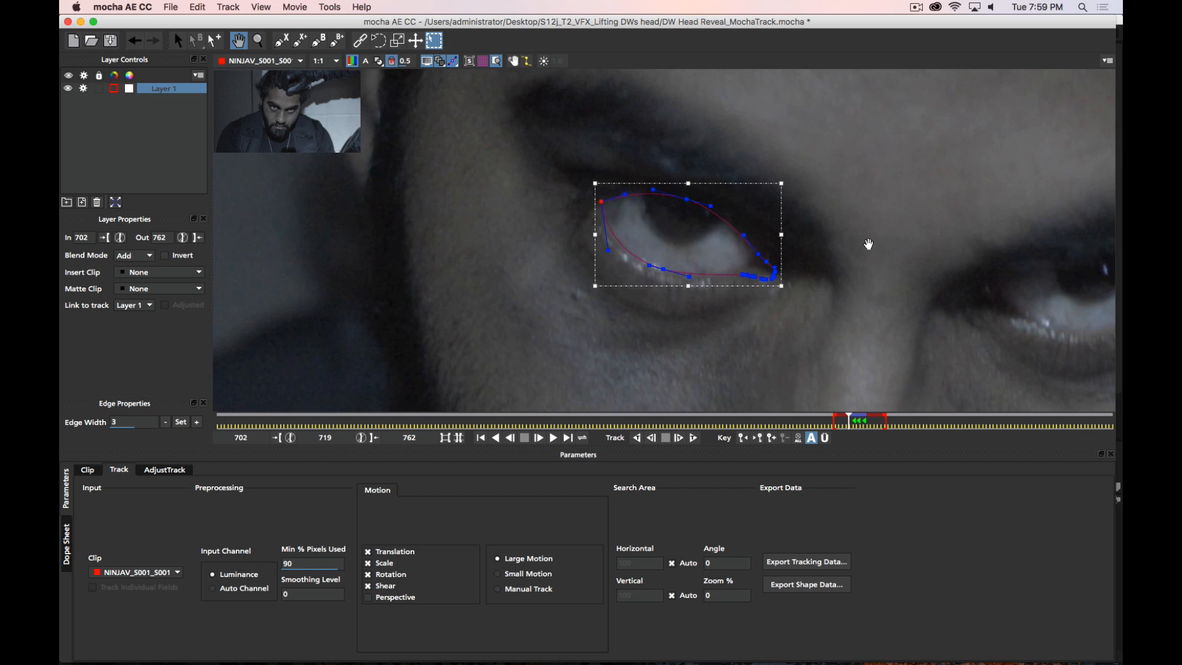
left_click_drag(796, 299, 762, 259)
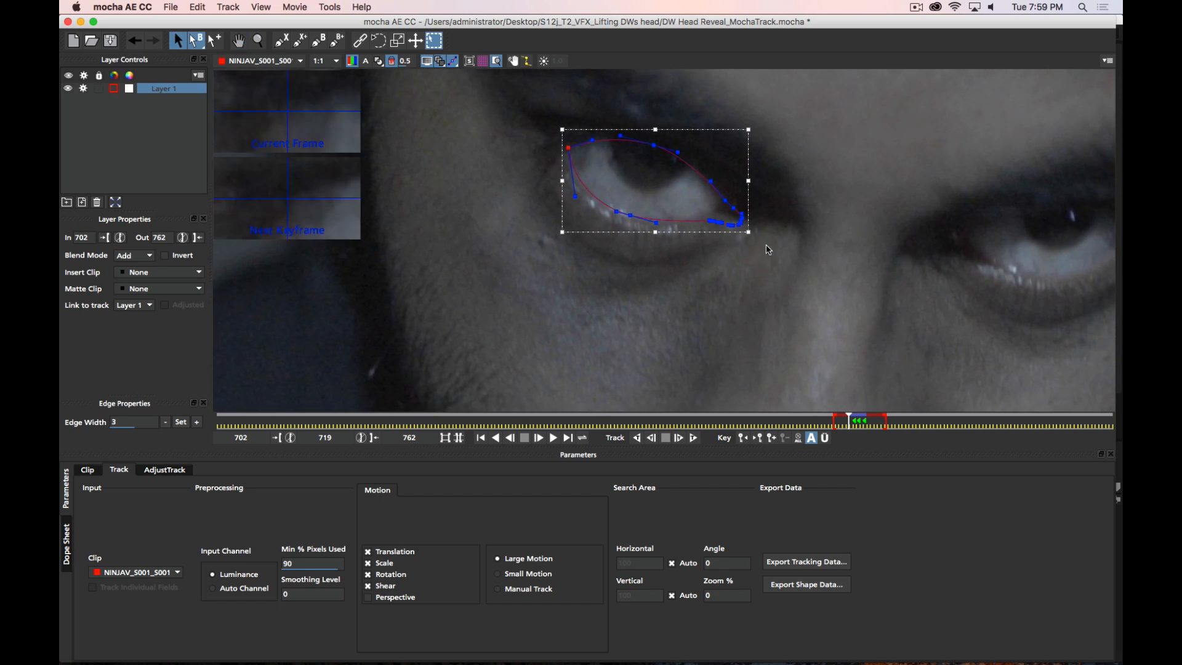
scroll(736, 225, "up", 5)
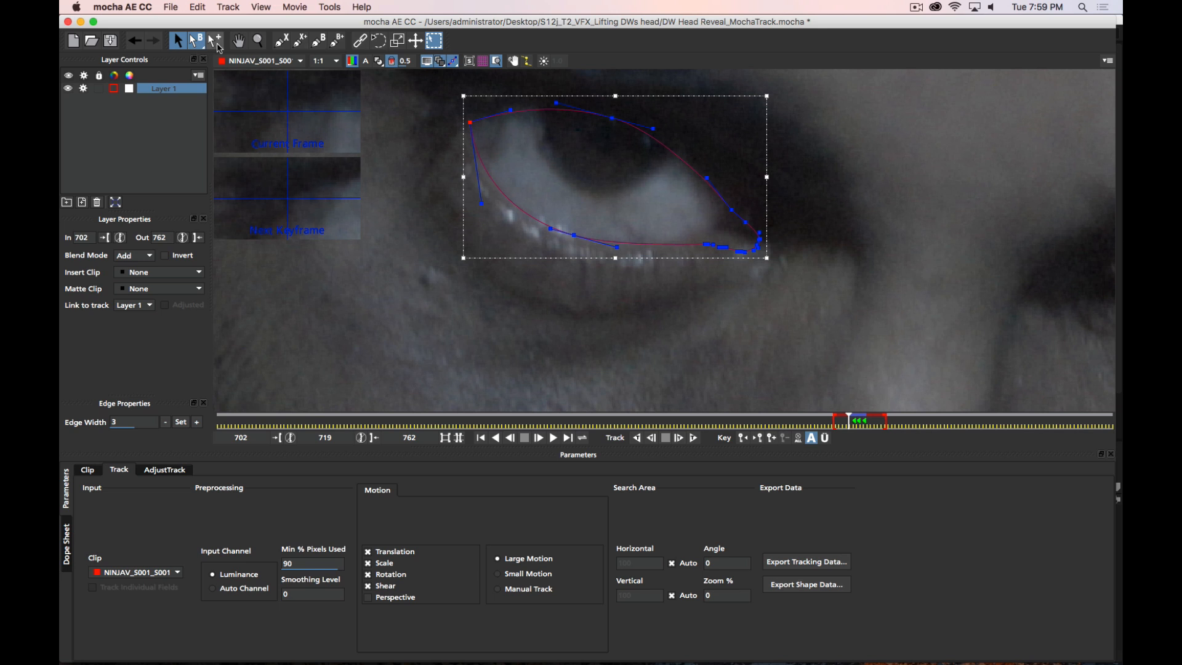
left_click(195, 42)
left_click(179, 42)
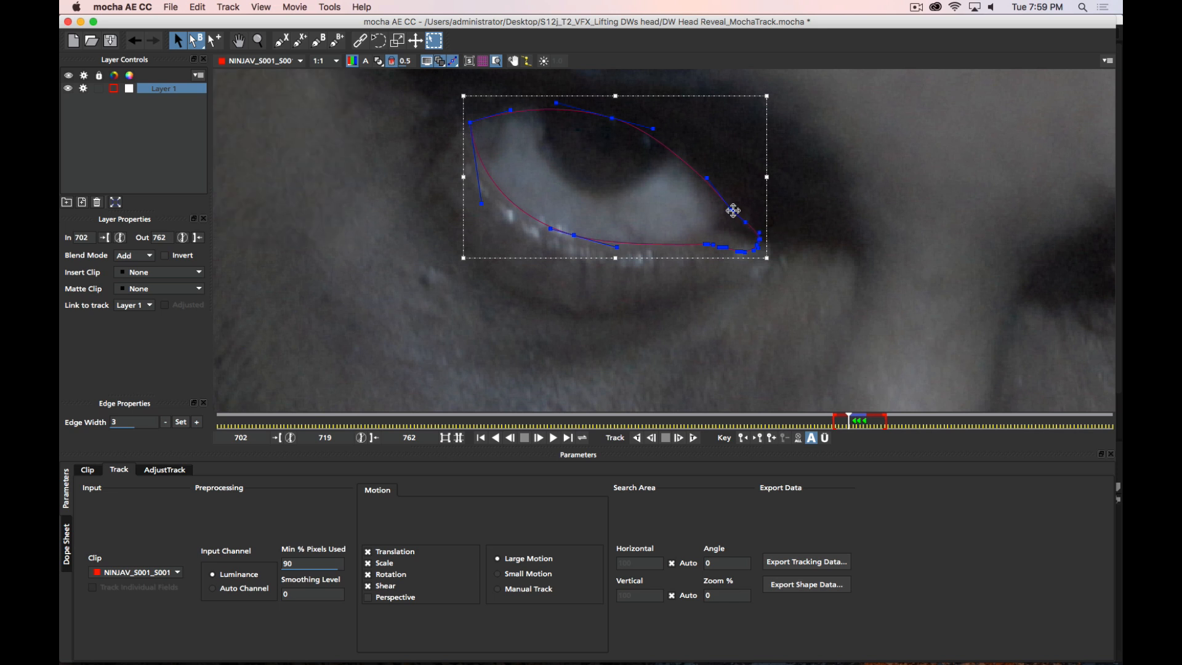
left_click_drag(702, 198, 773, 275)
left_click_drag(829, 201, 795, 130)
key("Left")
key("Left")
key("z")
left_click_drag(805, 256, 809, 301)
key("Right")
key("Right")
key("Left")
key("Left")
key("Right")
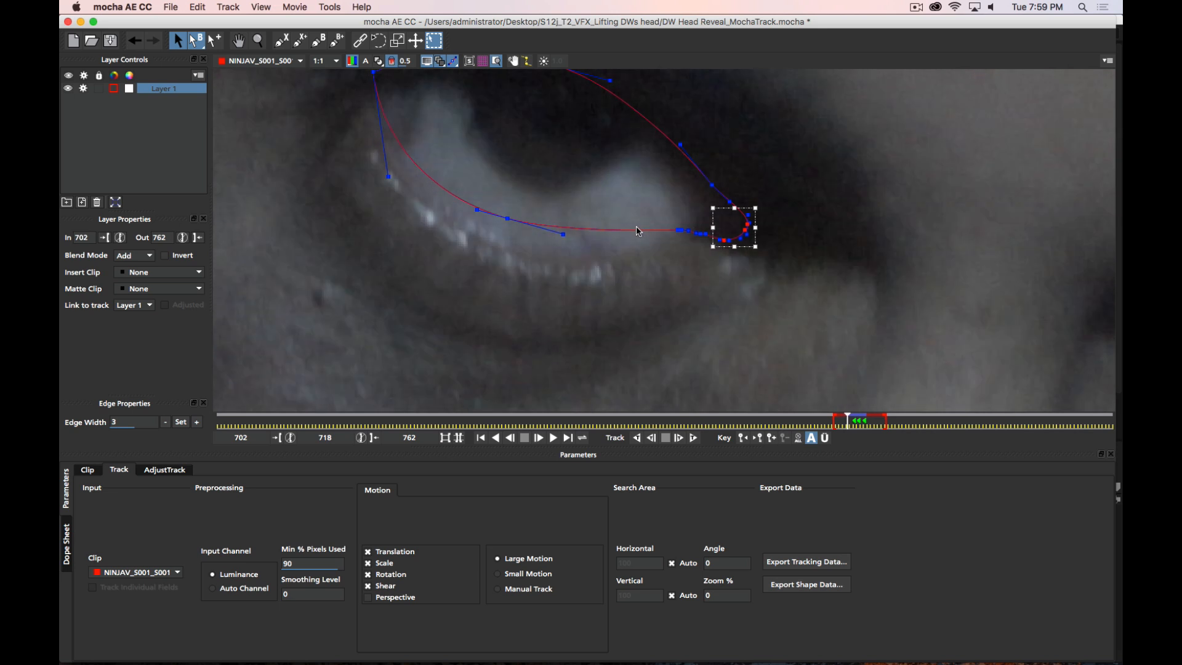
Undo the last three actions on the outline and return to frame 719
key("super+z")
key("super+z")
key("super+z")
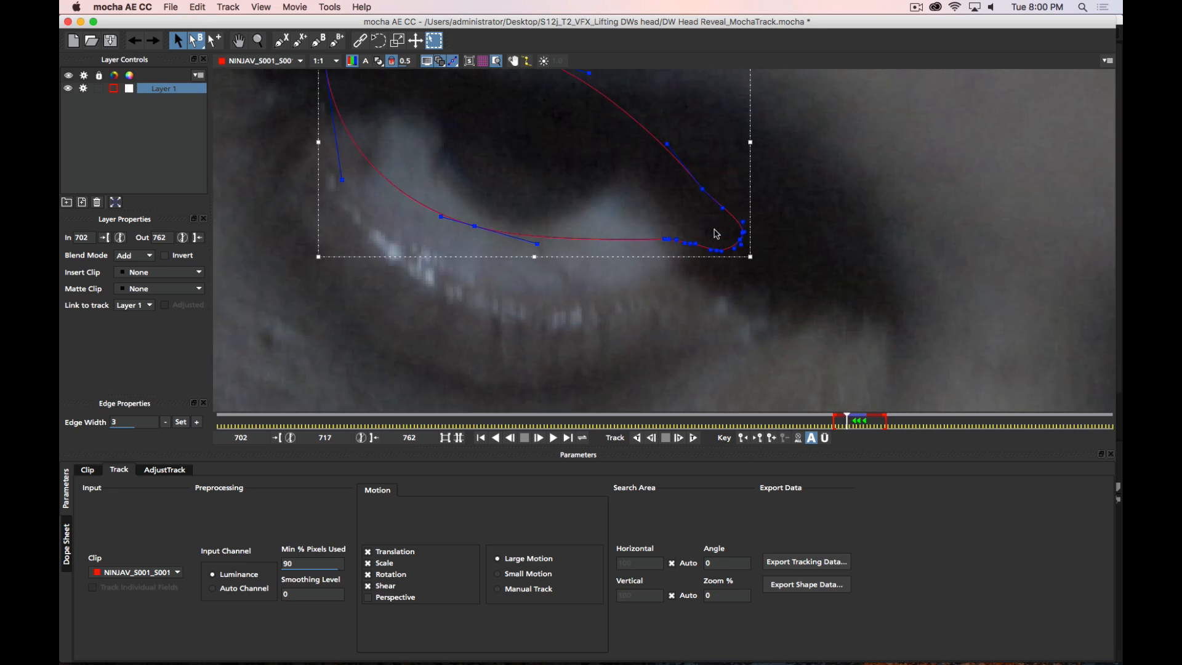
key("Right")
key("Right")
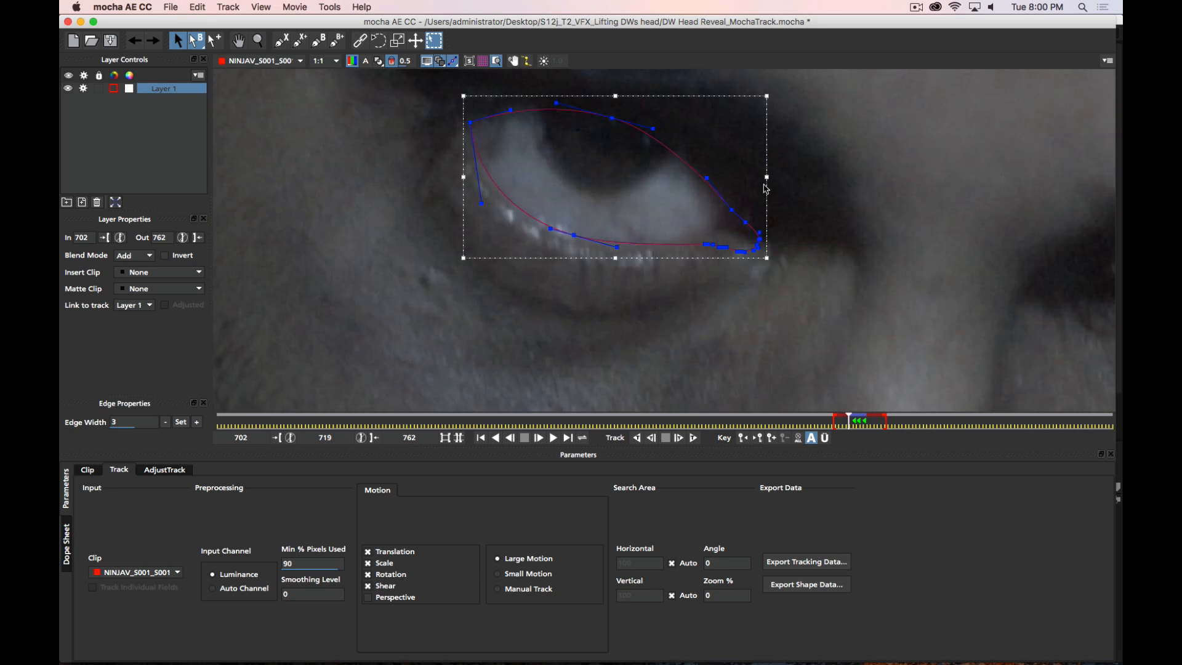
Raise the lower inner-corner points at frame 719 and lengthen the lower-lid handle so the curve follows the lid
left_click(758, 231)
left_click_drag(732, 265, 762, 228)
left_click_drag(688, 232, 748, 239)
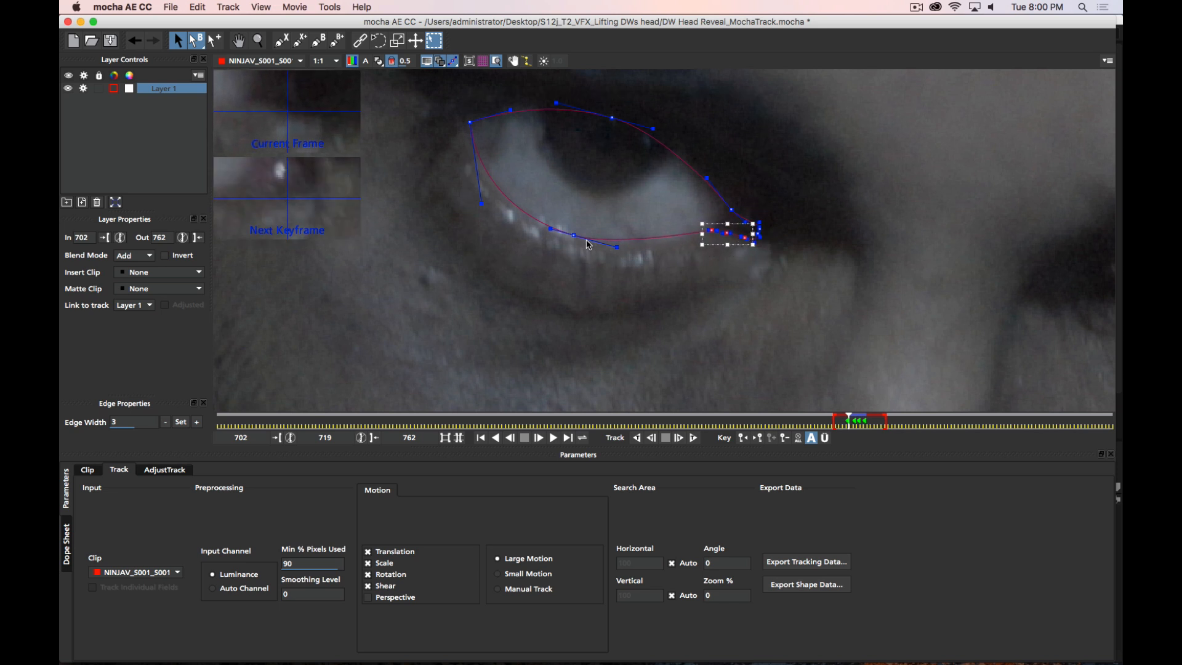
left_click_drag(617, 247, 632, 251)
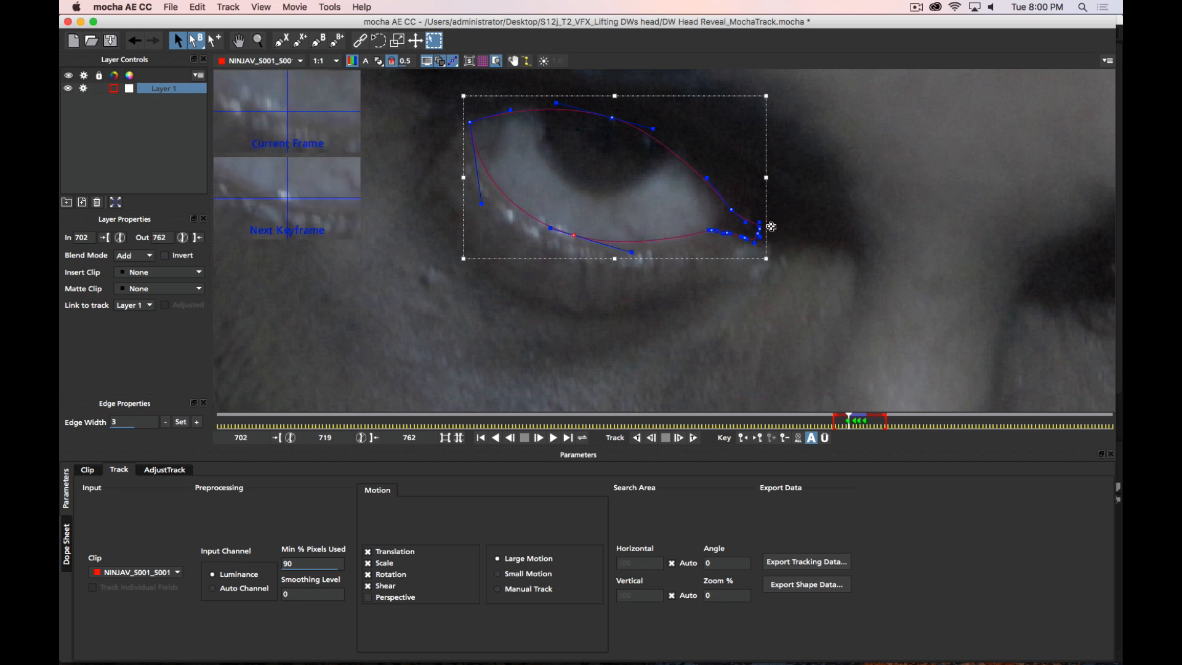
Move the upper-lid point near the inner corner outward and shift the corner-tip points slightly to match the eye at frame 719
key("x")
left_click_drag(824, 218, 721, 282)
key("z")
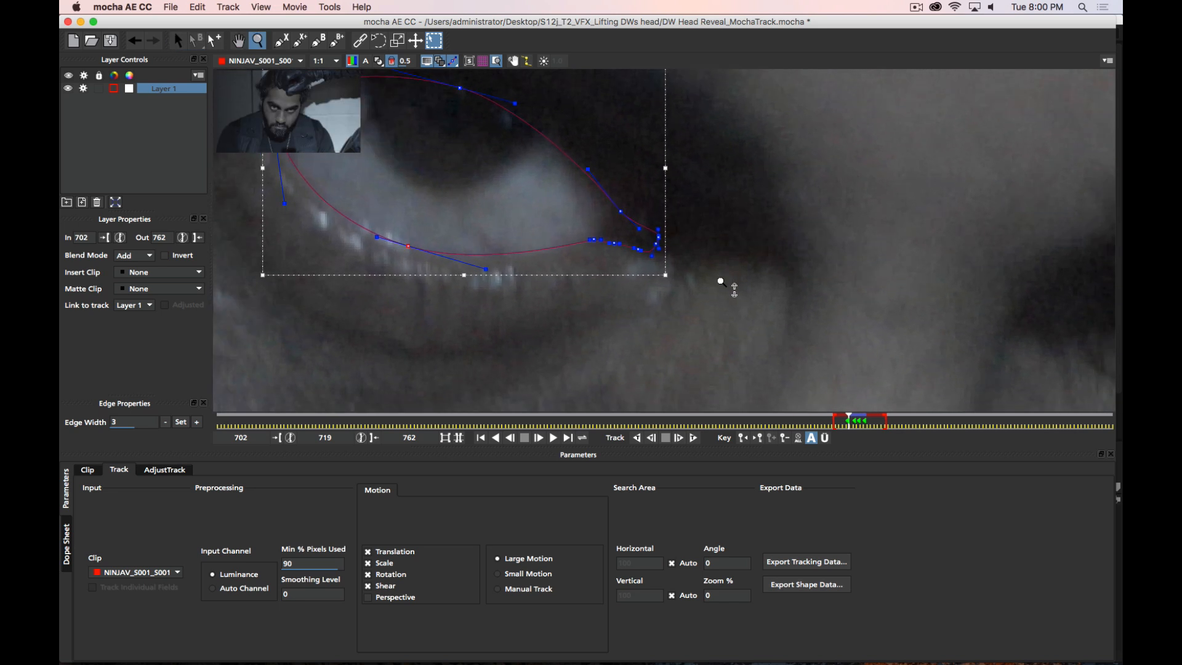
left_click_drag(724, 194, 721, 224)
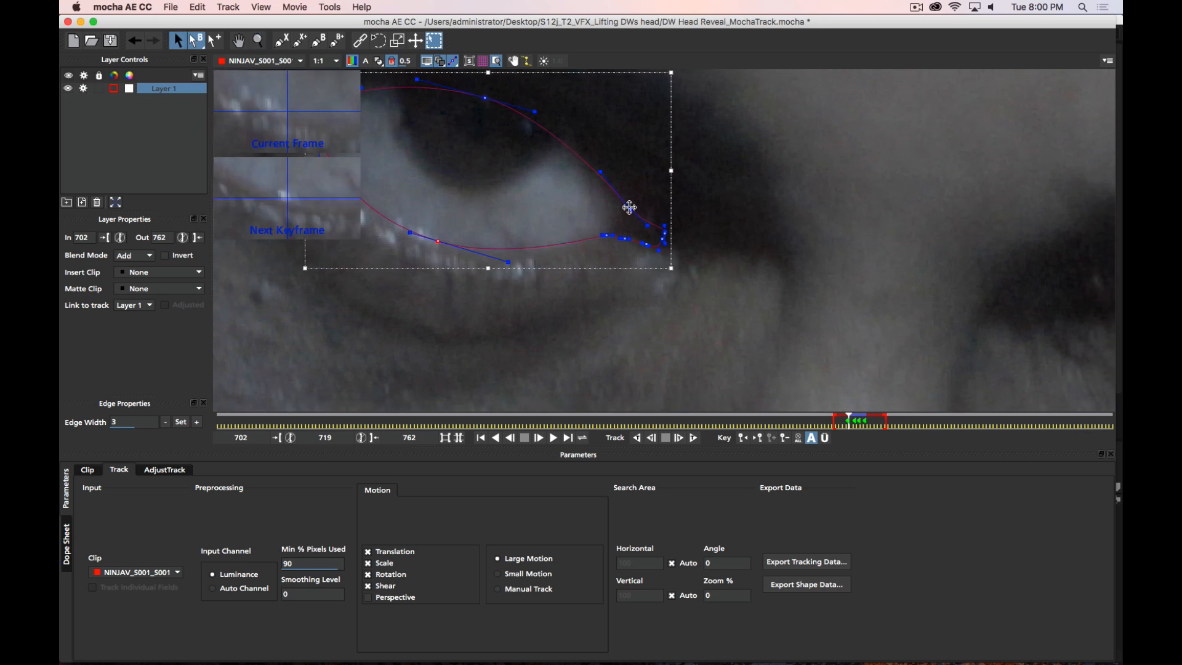
left_click_drag(630, 208, 633, 195)
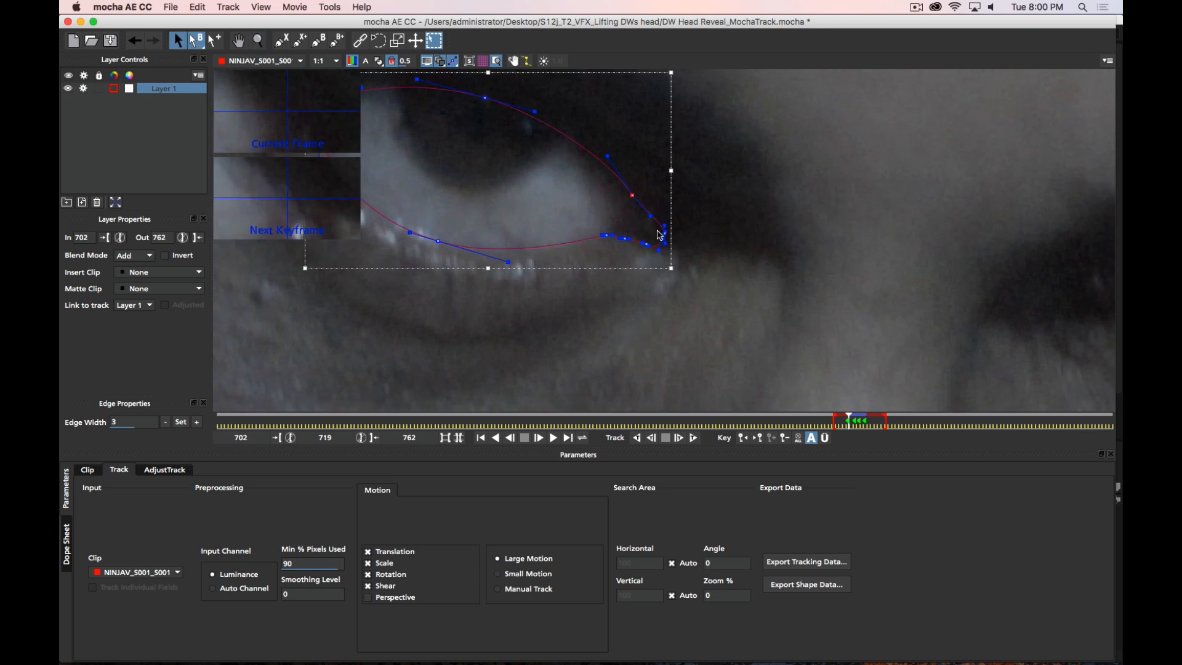
left_click_drag(705, 227, 660, 234)
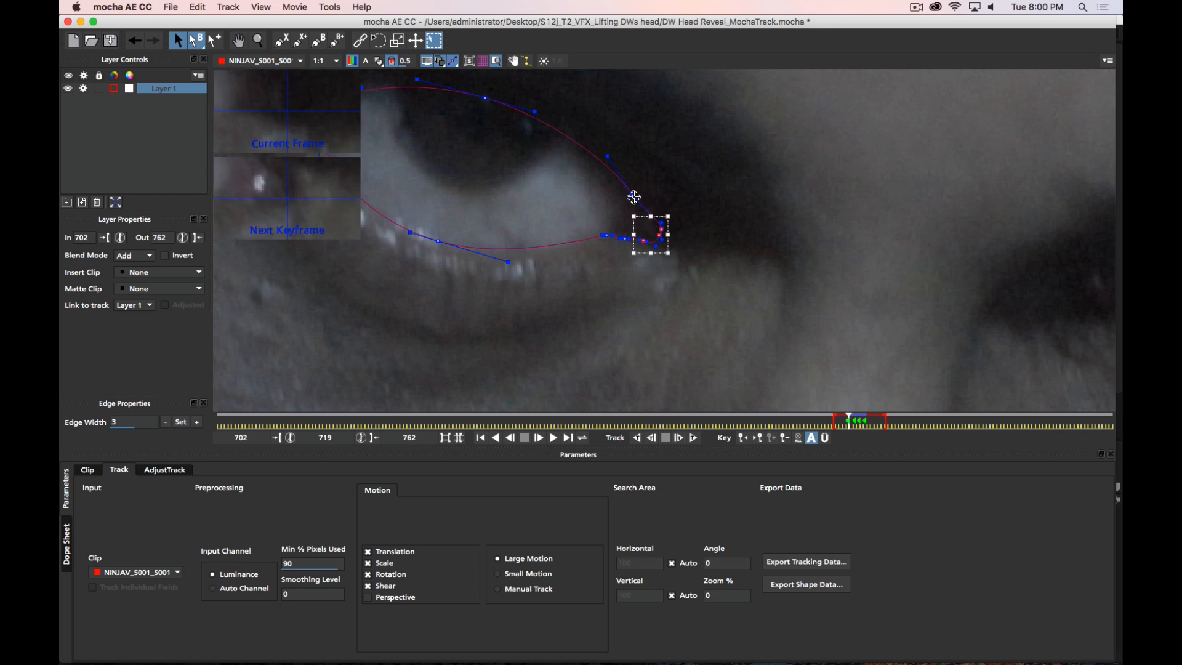
left_click_drag(633, 196, 634, 193)
Nudge the middle upper-lid point up and reposition the outer-corner point at frame 719
key("x")
left_click_drag(526, 164, 678, 268)
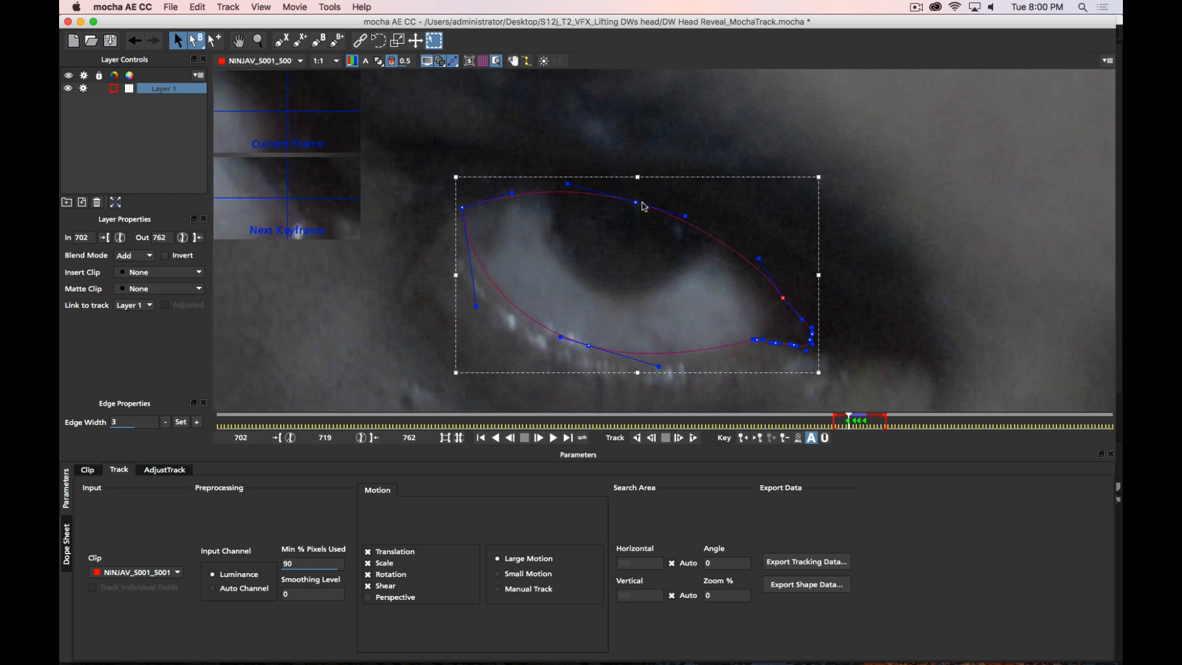
left_click_drag(636, 202, 636, 199)
left_click_drag(519, 233, 550, 214)
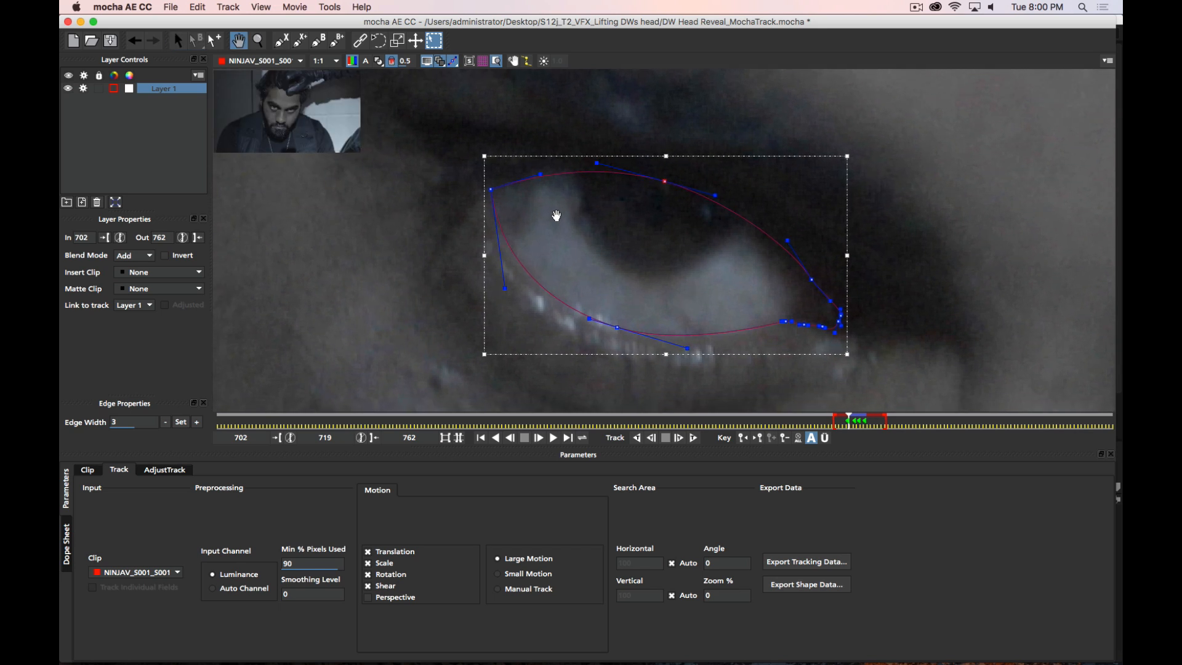
left_click_drag(493, 190, 496, 190)
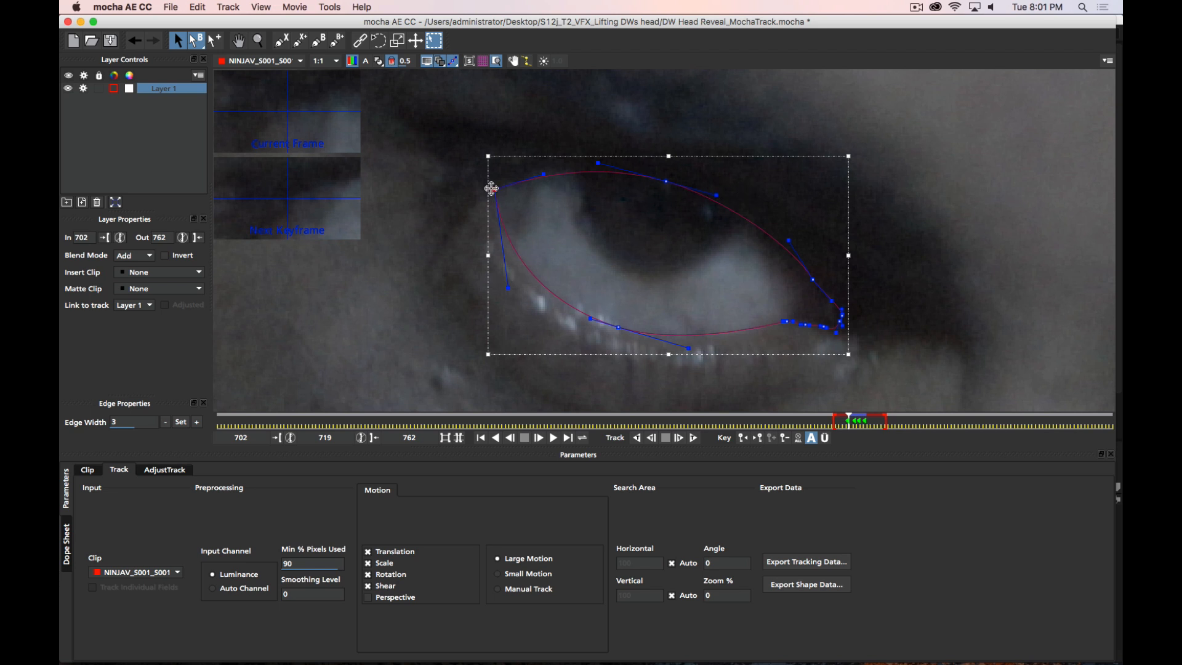
mouse_move(491, 190)
left_mouse_down()
mouse_move(552, 198)
mouse_move(488, 188)
left_mouse_up()
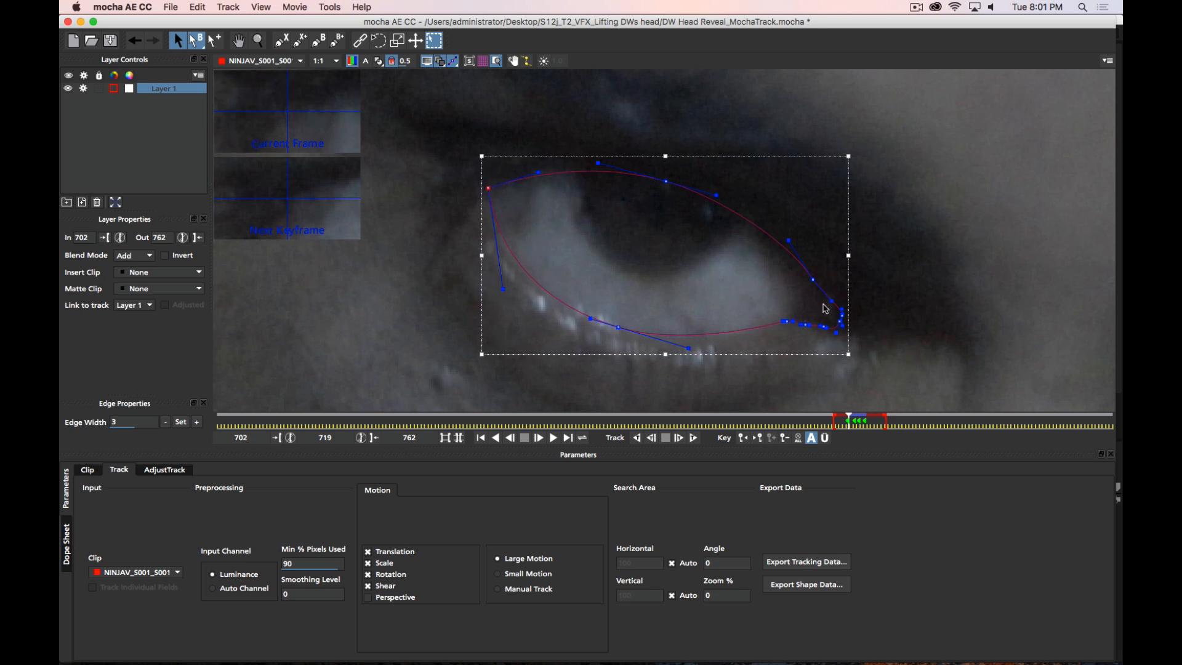
Hide the transform box around the outline and raise the middle upper-lid point slightly at frame 719
left_click(890, 271)
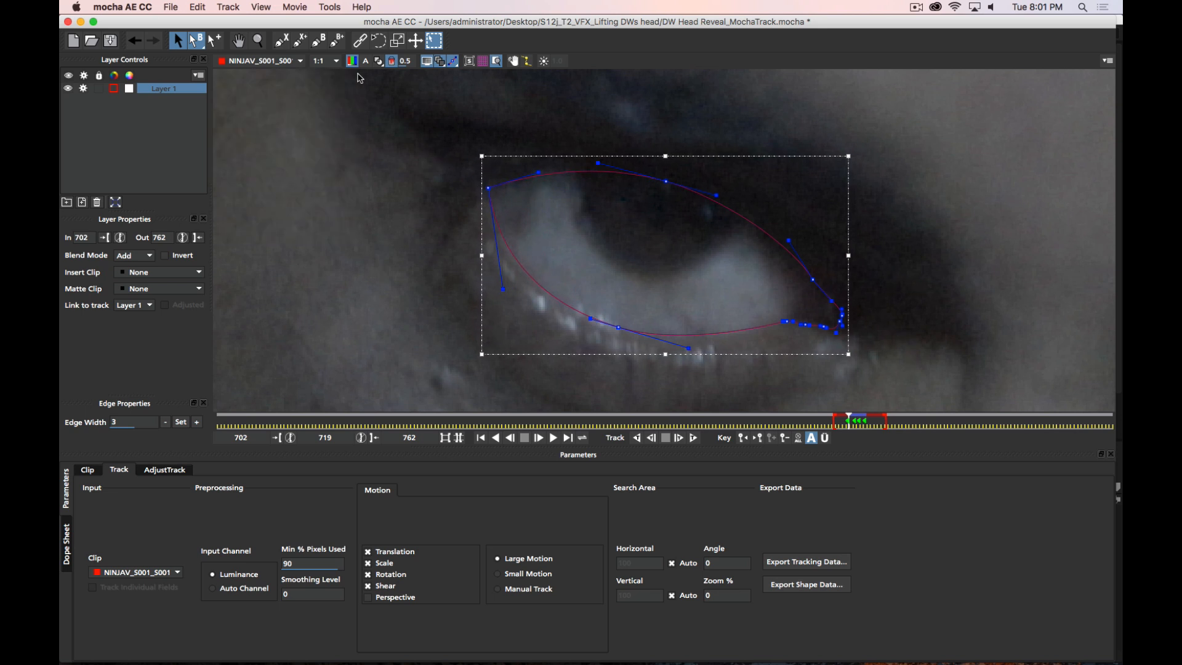
left_click(434, 40)
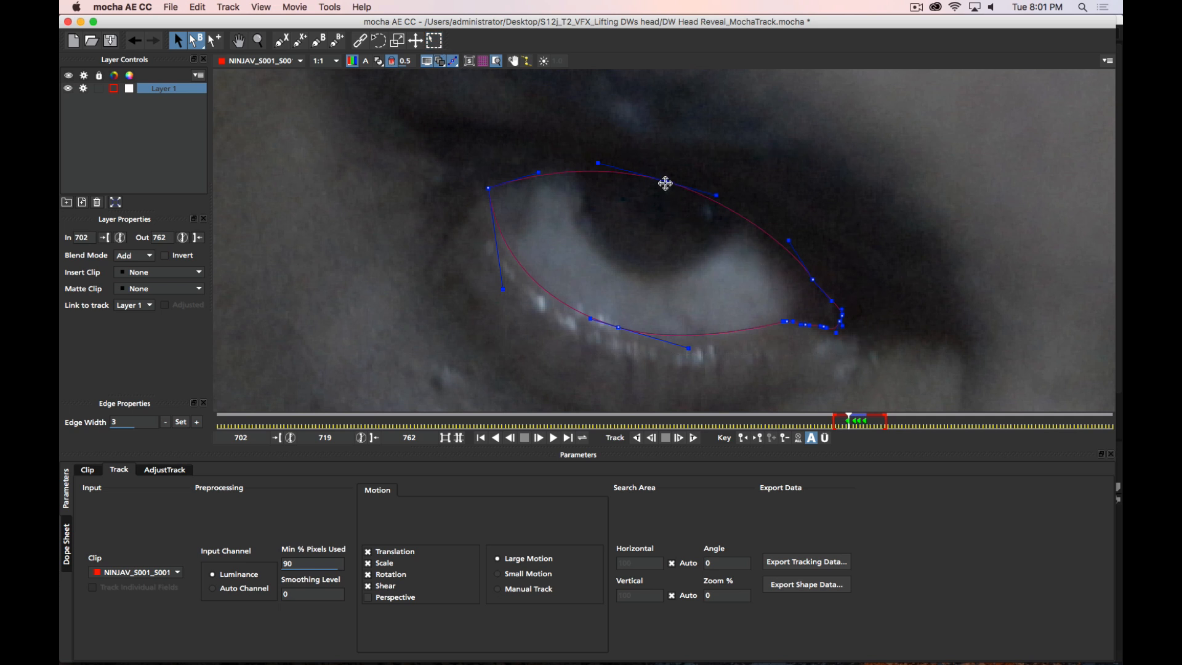
mouse_move(665, 183)
left_mouse_down()
mouse_move(670, 150)
mouse_move(664, 178)
left_mouse_up()
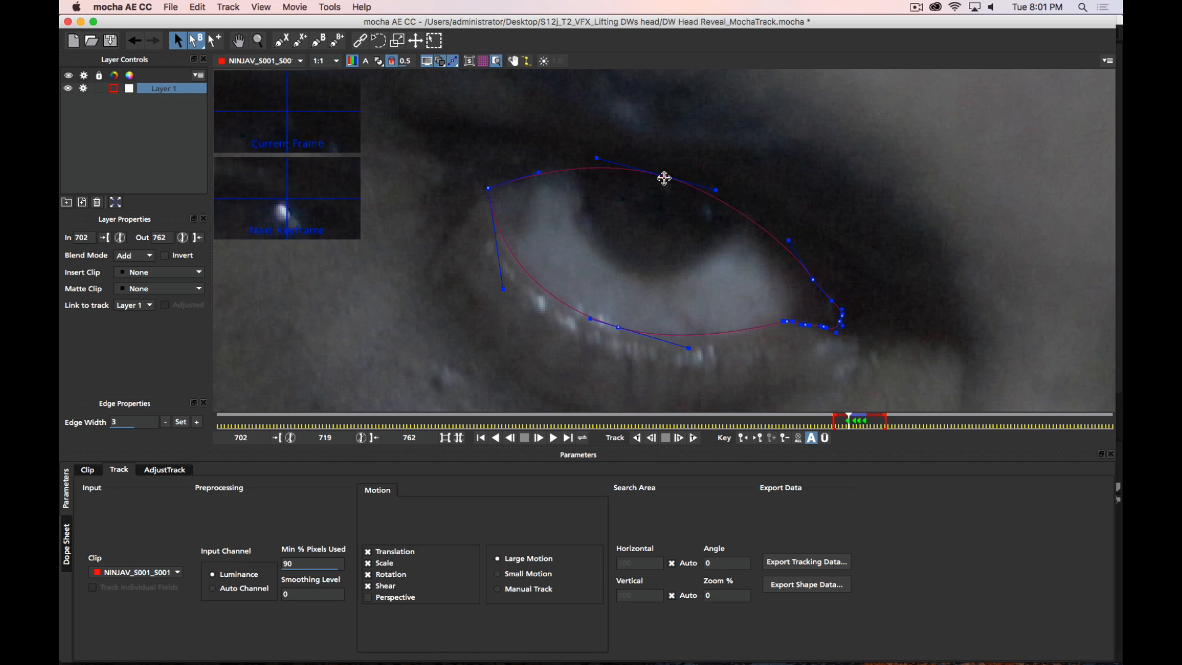
Track Layer 1 backward one frame at a time from frame 719 to frame 717
left_click(652, 438)
left_click(651, 439)
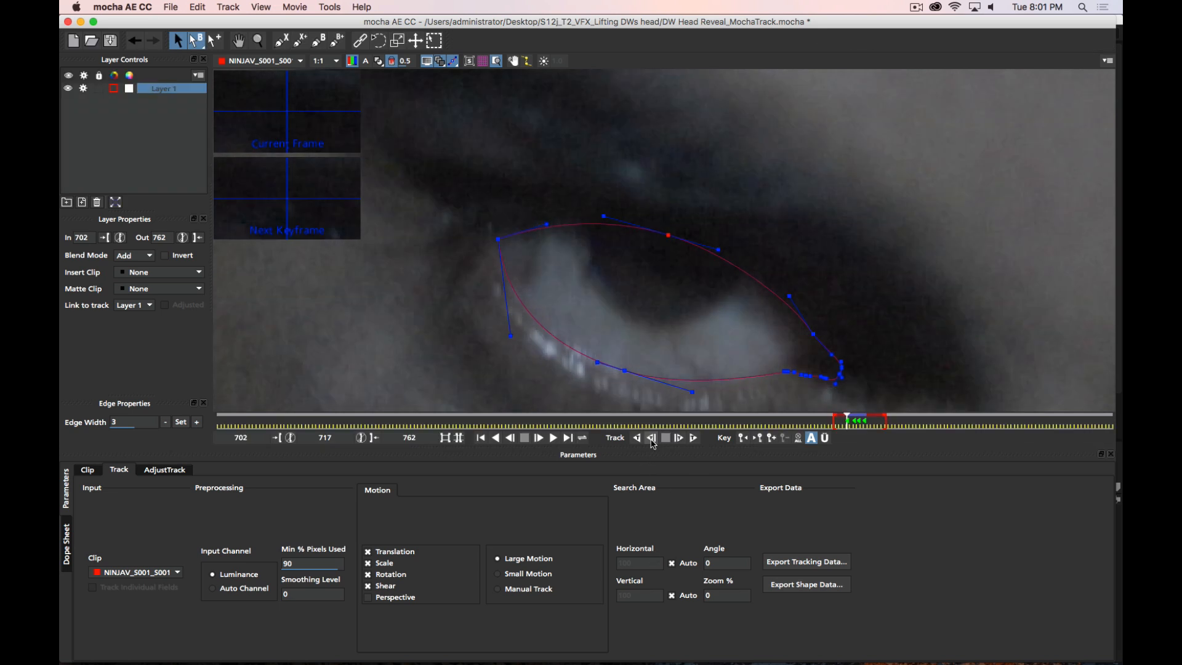
Track Layer 1 back to frame 716 and nudge the outer-corner, middle upper-lid and inner-corner points to fit the eye
left_click(652, 439)
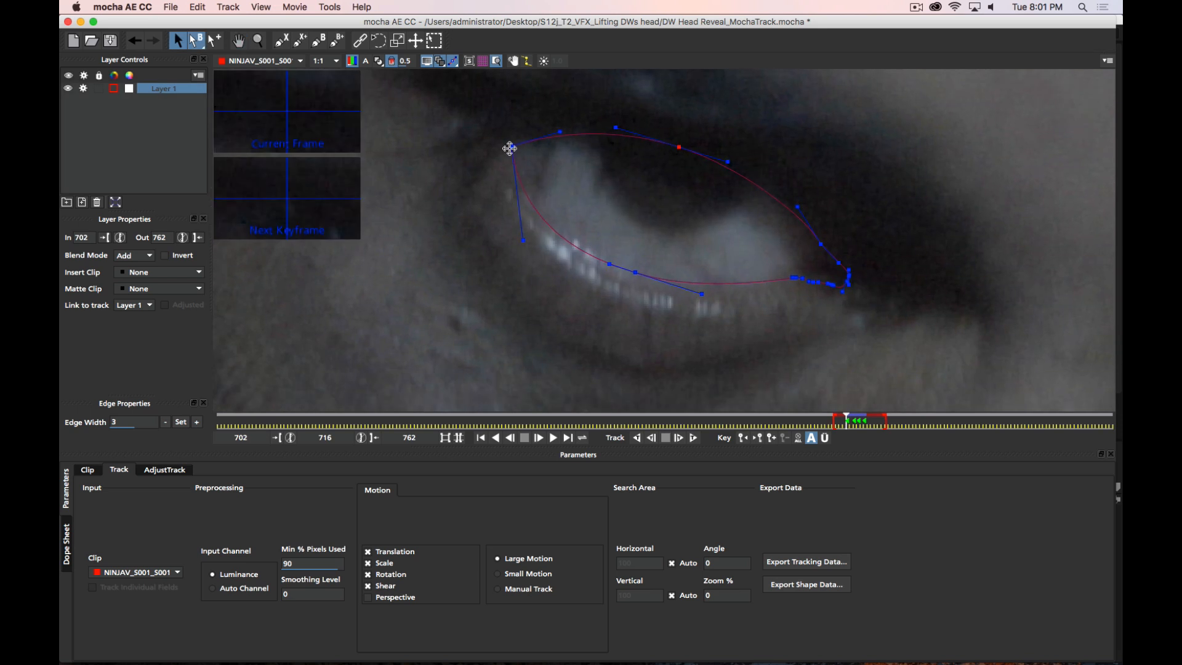
left_click_drag(512, 147, 514, 145)
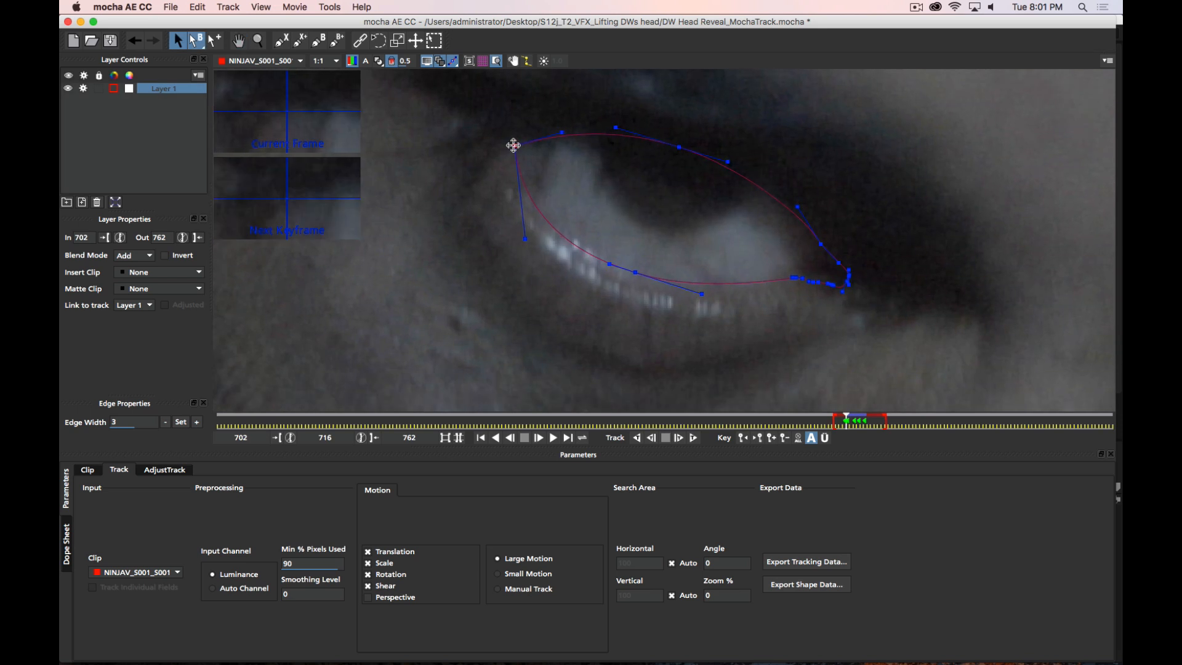
mouse_move(678, 146)
left_mouse_down()
mouse_move(682, 116)
mouse_move(680, 143)
left_mouse_up()
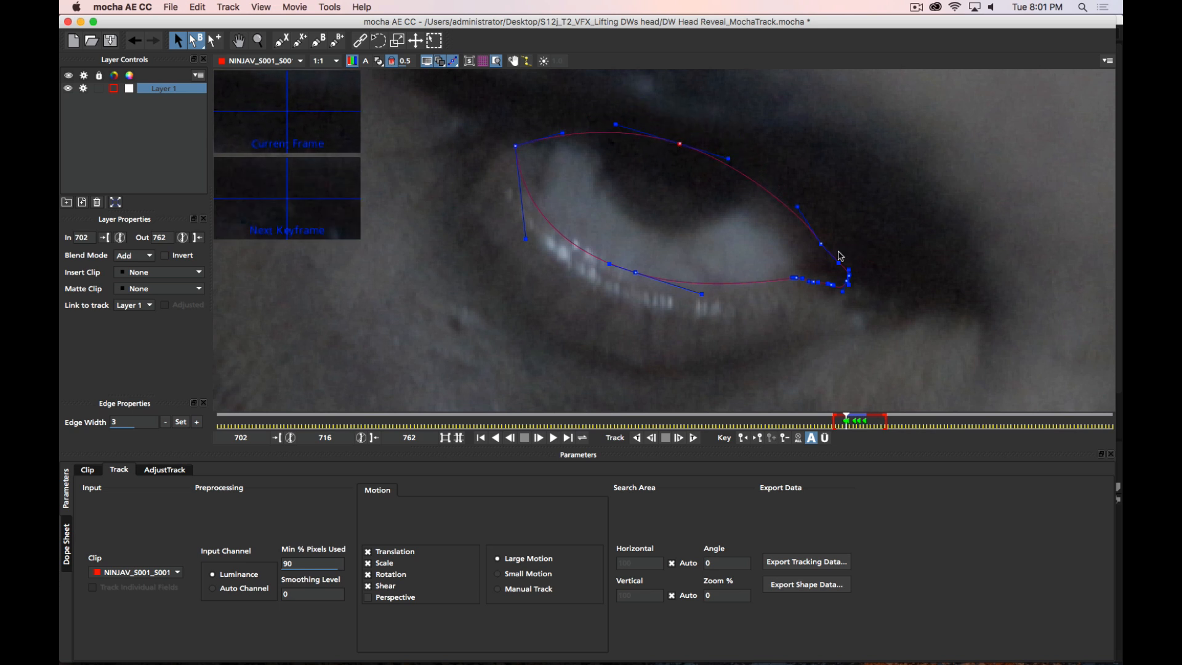
left_click_drag(910, 253, 768, 301)
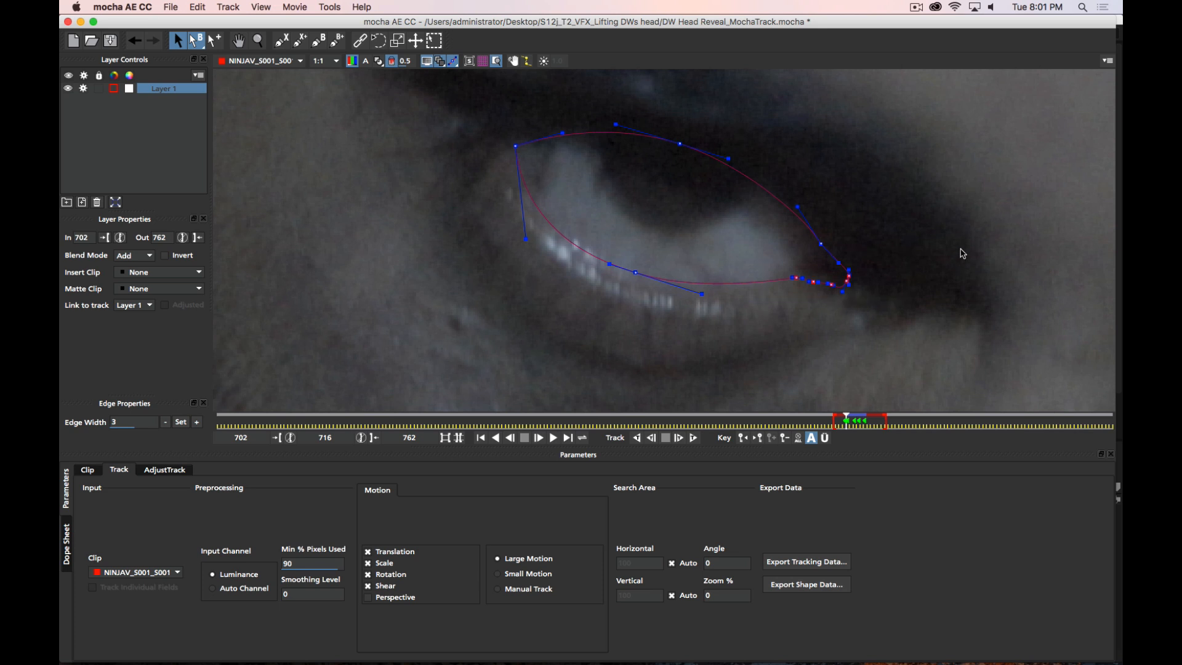
left_click_drag(965, 231, 792, 267)
left_click(834, 323)
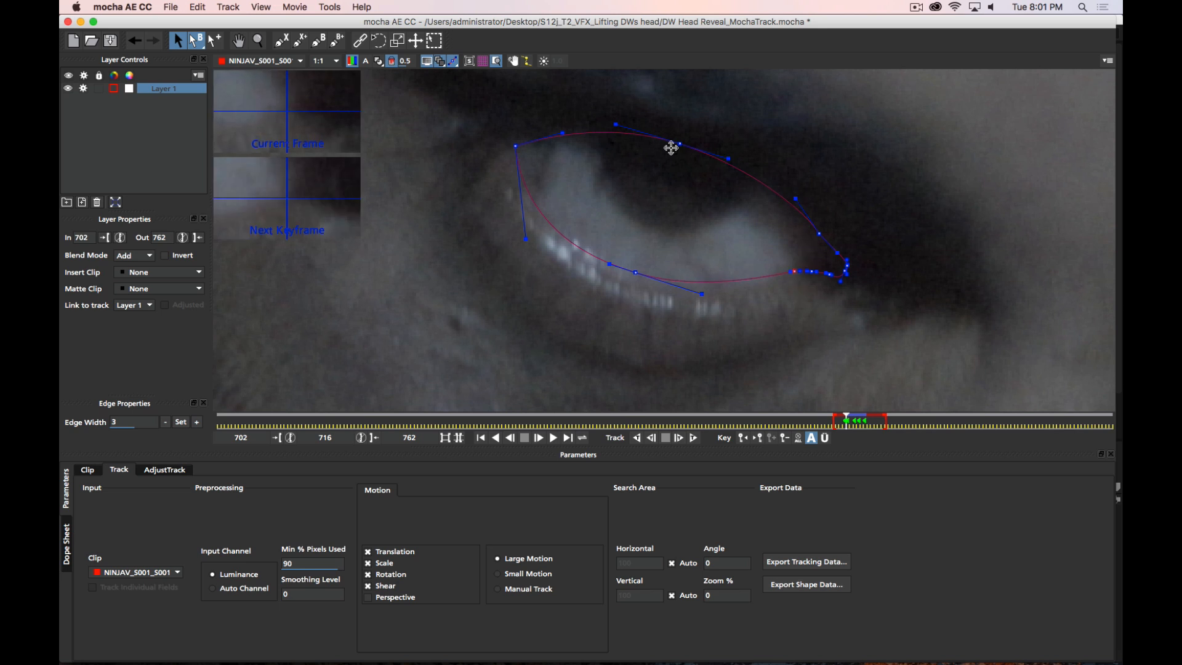
Undo the track into frame 715 and lower the middle lower-lid point slightly at frame 716
left_click(651, 441)
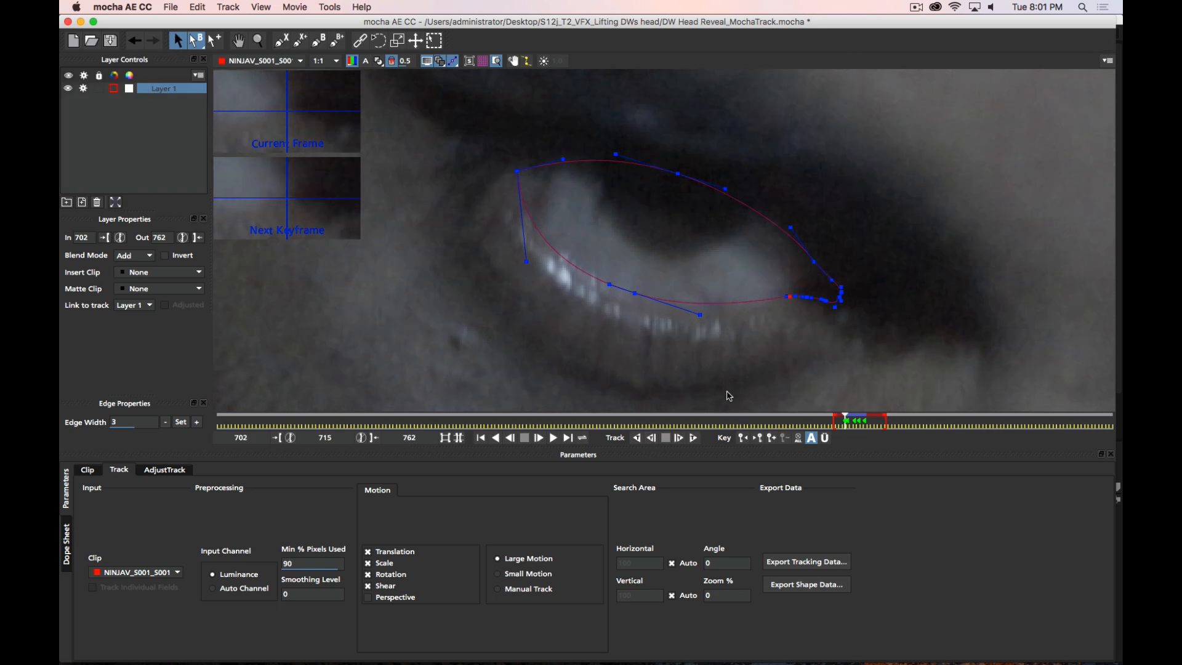
key("super+z")
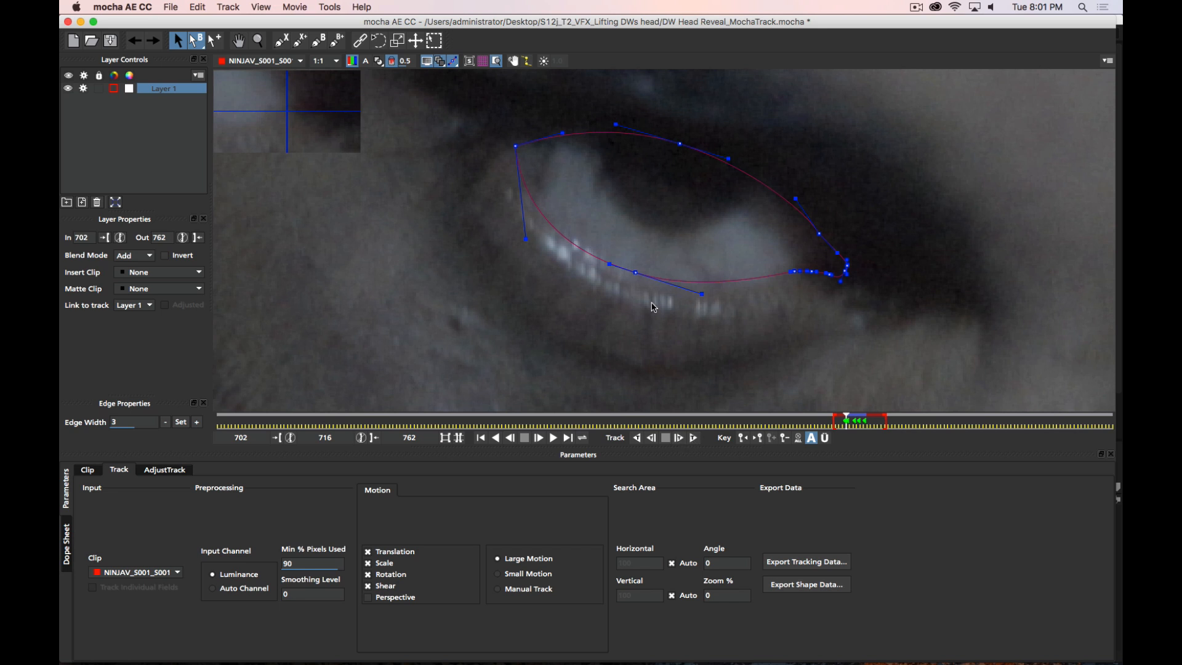
left_click_drag(639, 272, 638, 277)
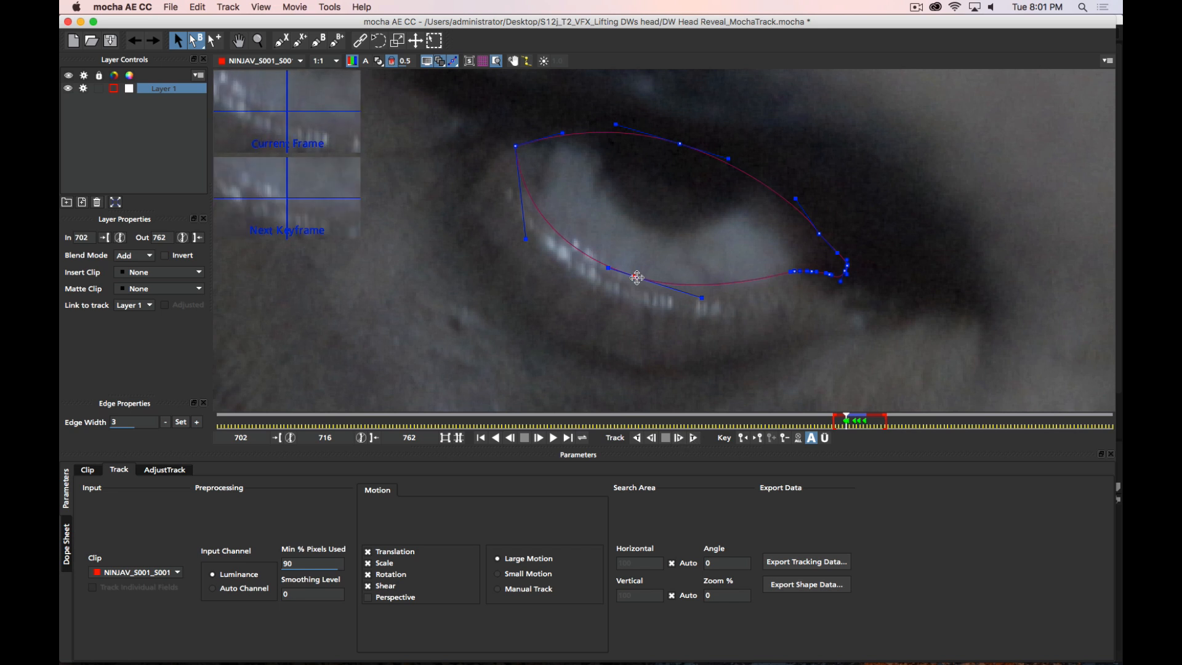
left_click(793, 272)
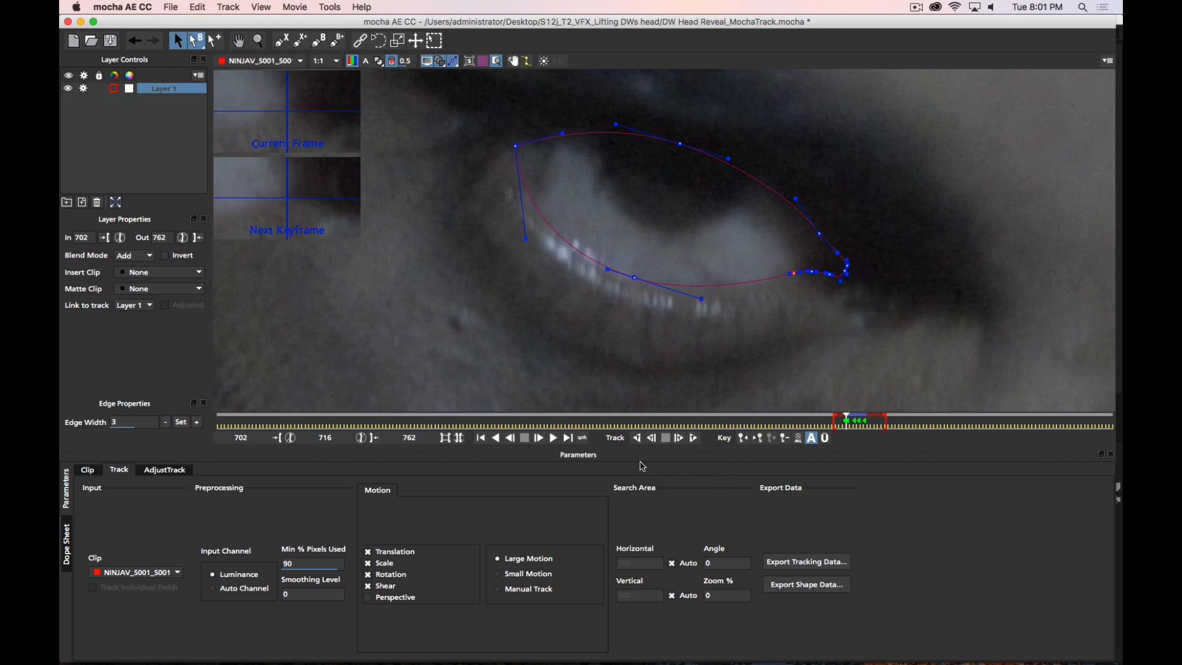
Track Layer 1 backward to frame 714 and raise the middle upper-lid point and the upper handle near the inner corner
left_click(652, 439)
left_click(651, 440)
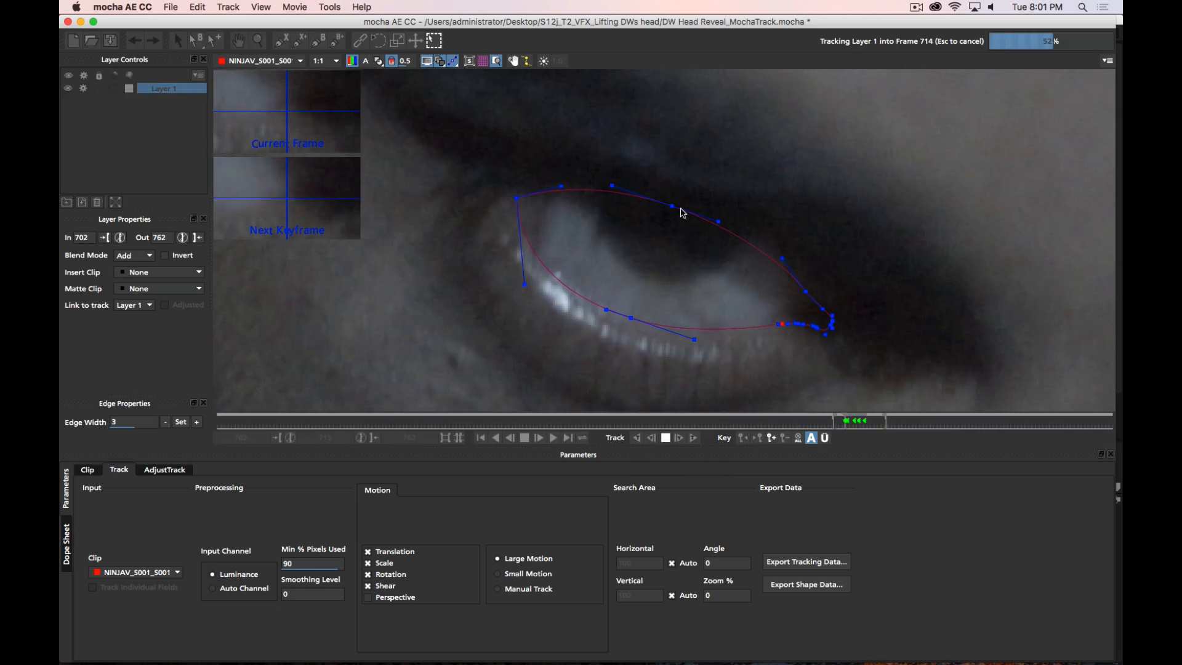
key("x")
left_click_drag(685, 236, 703, 186)
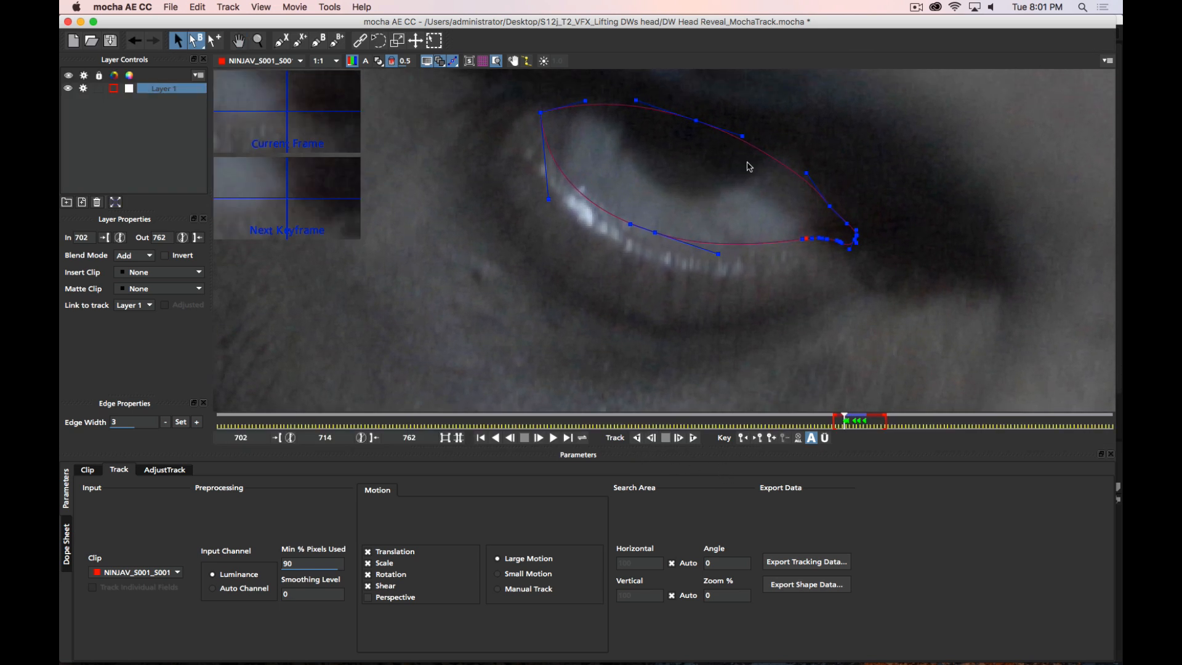
left_click_drag(696, 120, 696, 116)
left_click_drag(811, 174, 804, 163)
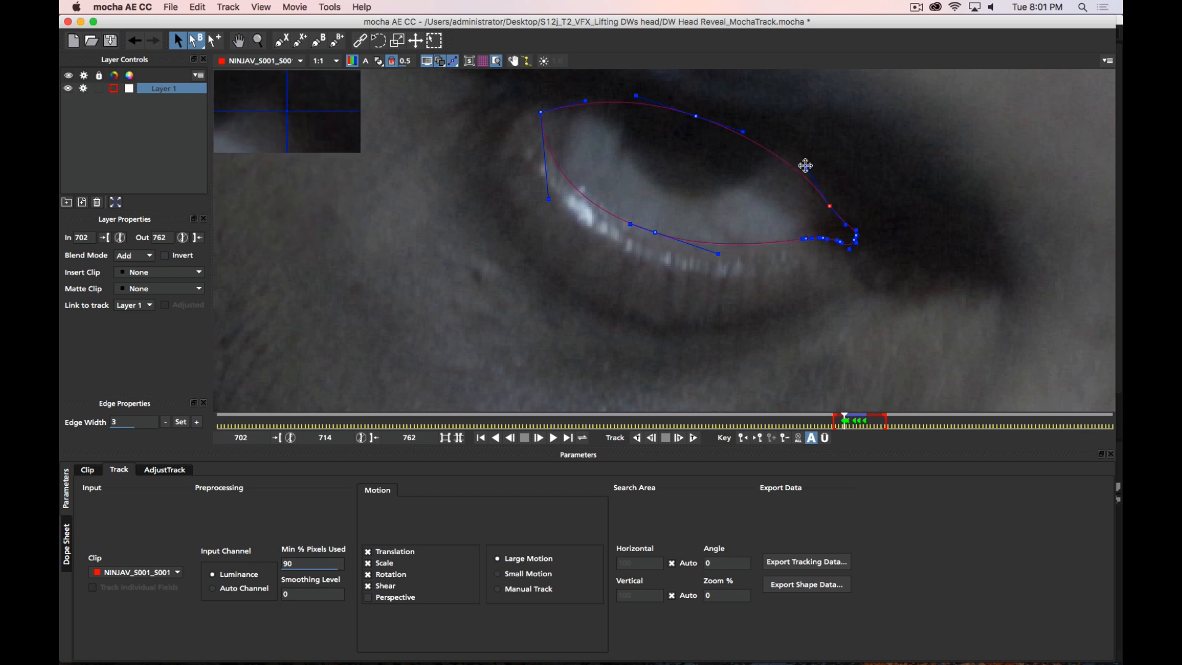
left_click(887, 237)
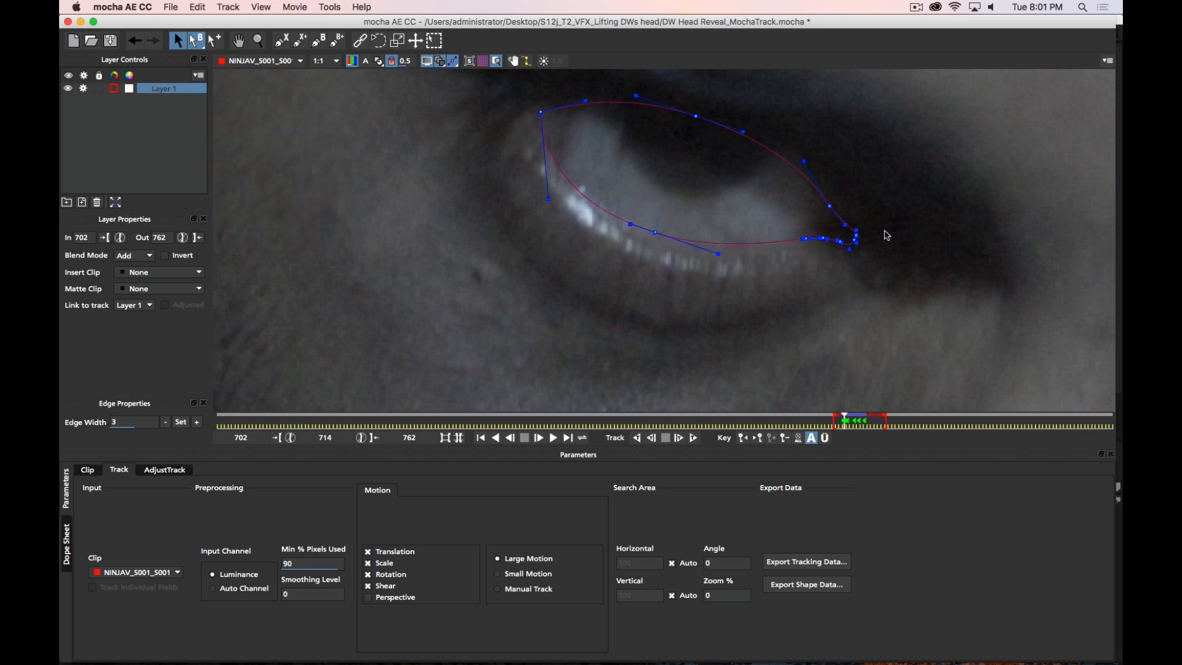
Raise the outer-corner point and lower the middle lower-lid point slightly at frame 714
mouse_move(541, 113)
left_mouse_down()
mouse_move(493, 100)
mouse_move(542, 109)
left_mouse_up()
left_click_drag(805, 332, 741, 355)
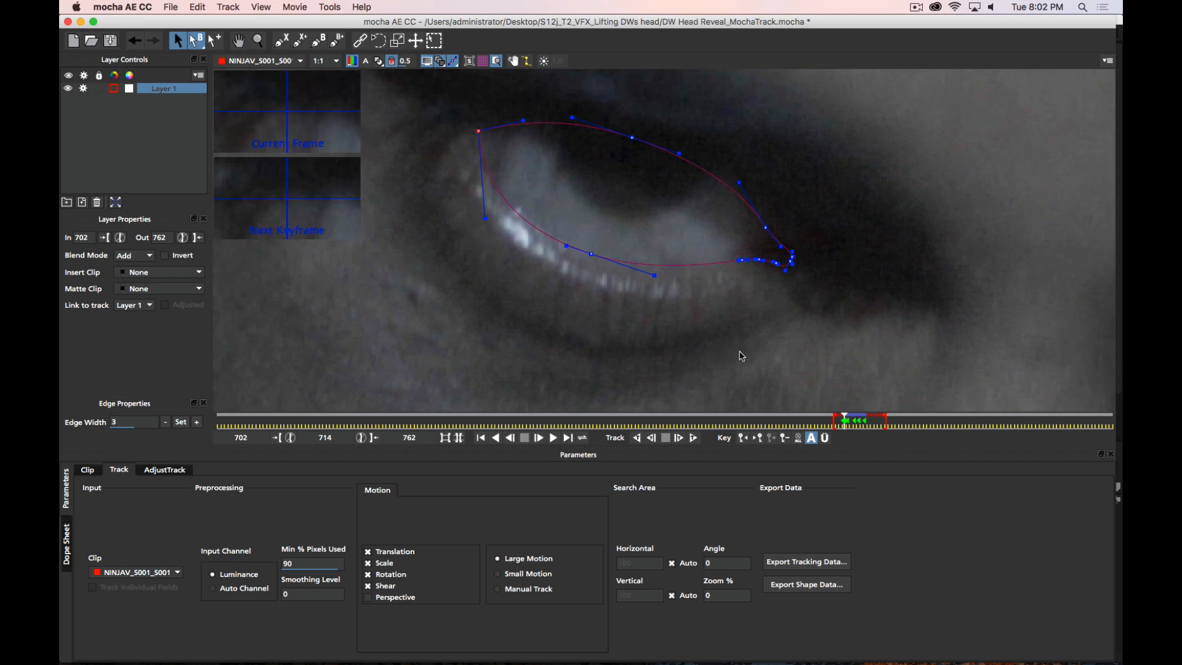
left_click_drag(591, 254, 590, 257)
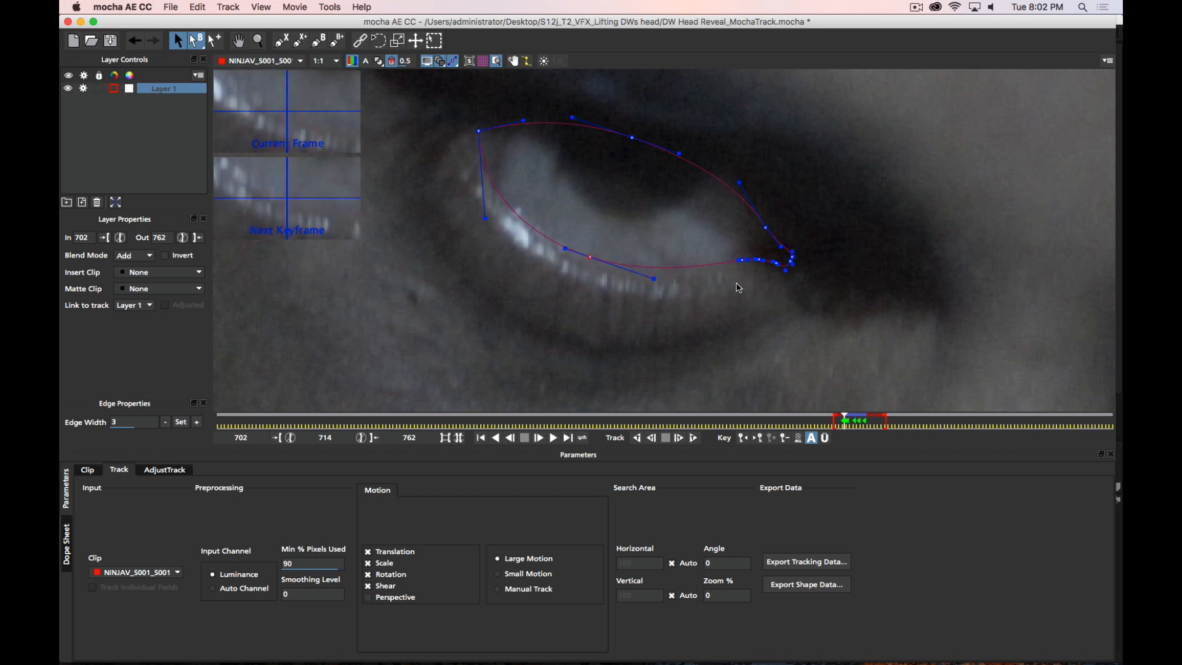
Track Layer 1 backward one frame at a time from frame 714 to frame 711
left_click(652, 439)
left_click(651, 439)
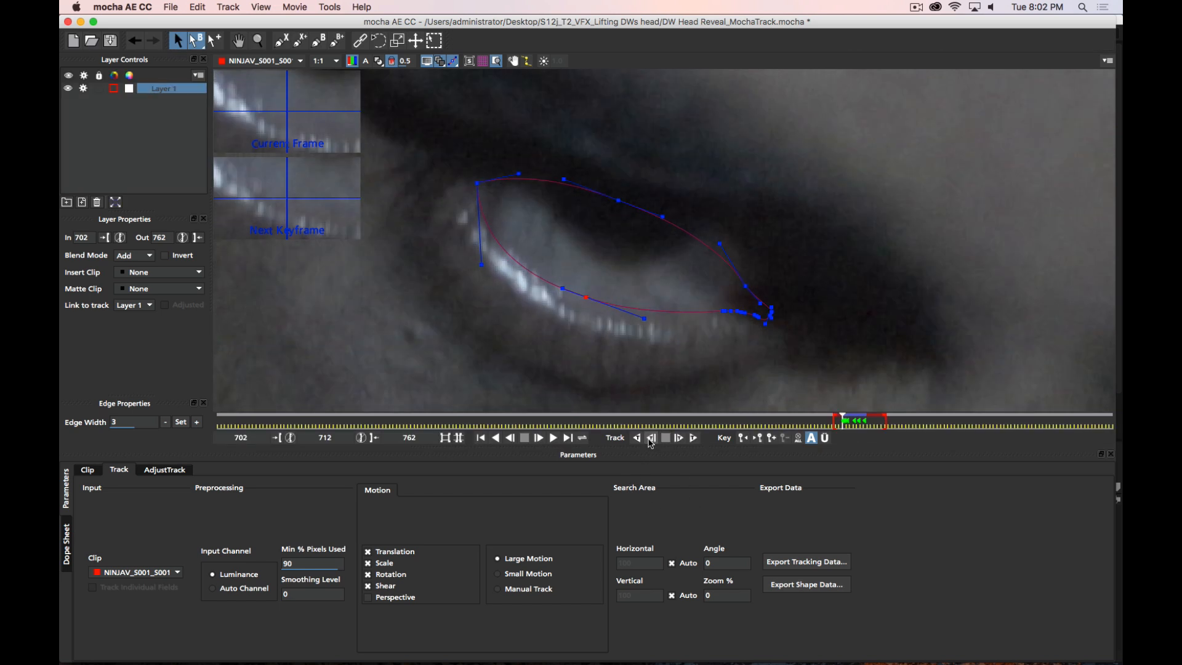
left_click(651, 439)
At frame 711, lower the middle lower-lid point and move the upper-lid point near the inner corner up and outward
key("x")
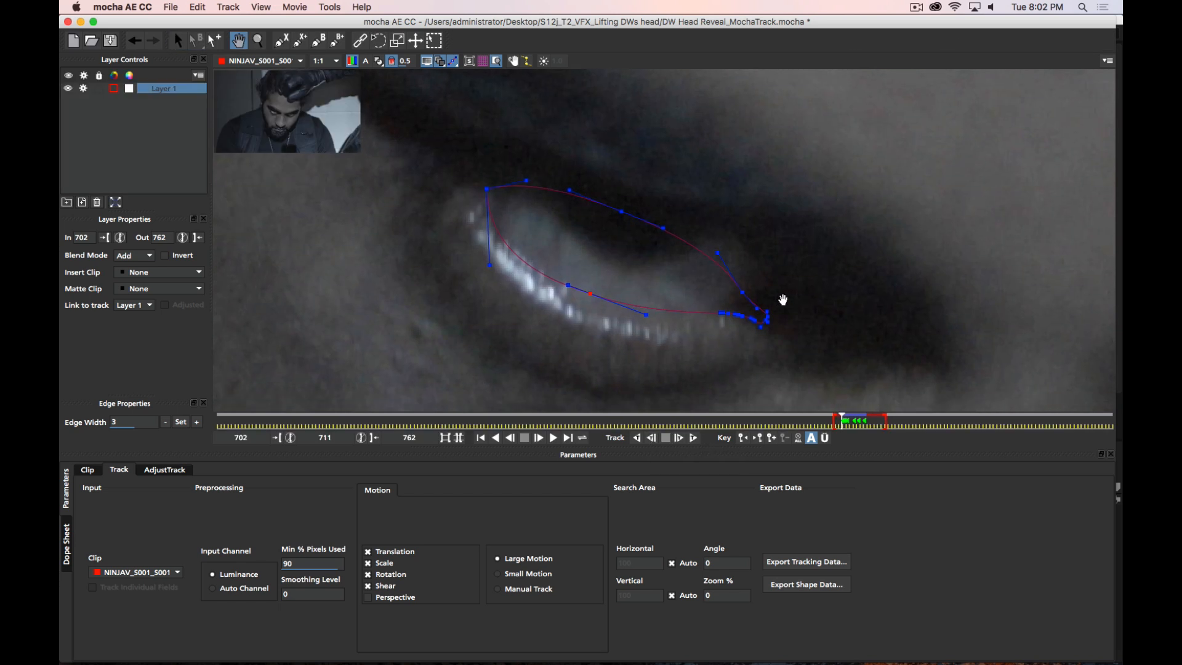
left_click_drag(784, 300, 812, 251)
key("s")
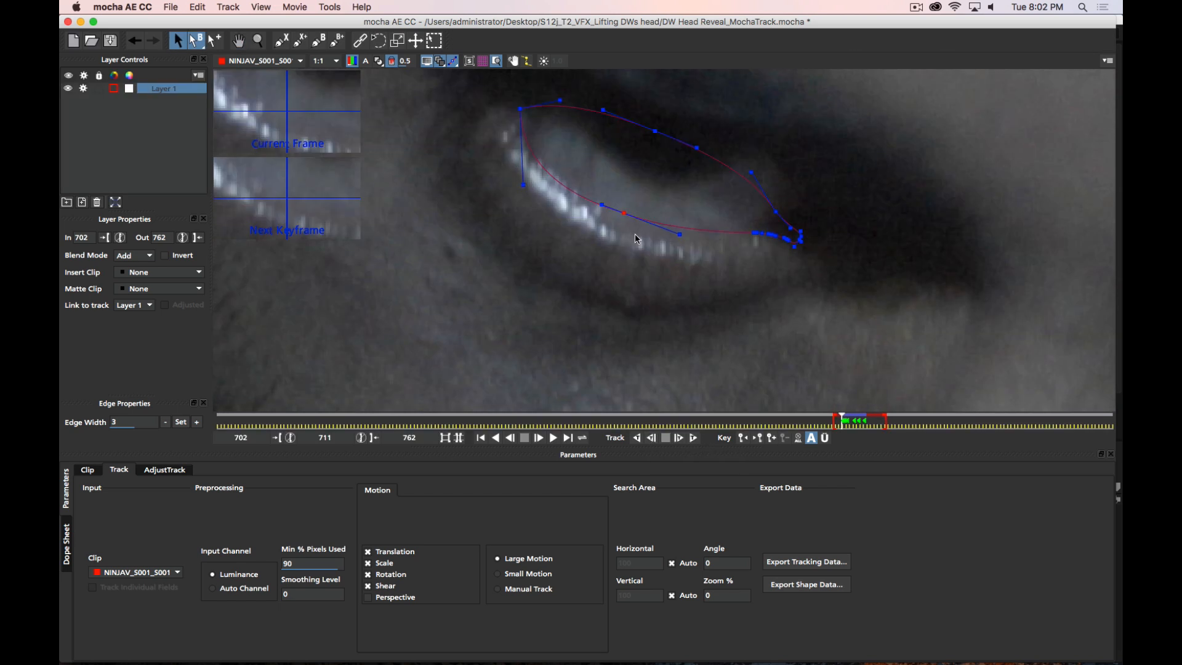
left_click_drag(624, 213, 620, 220)
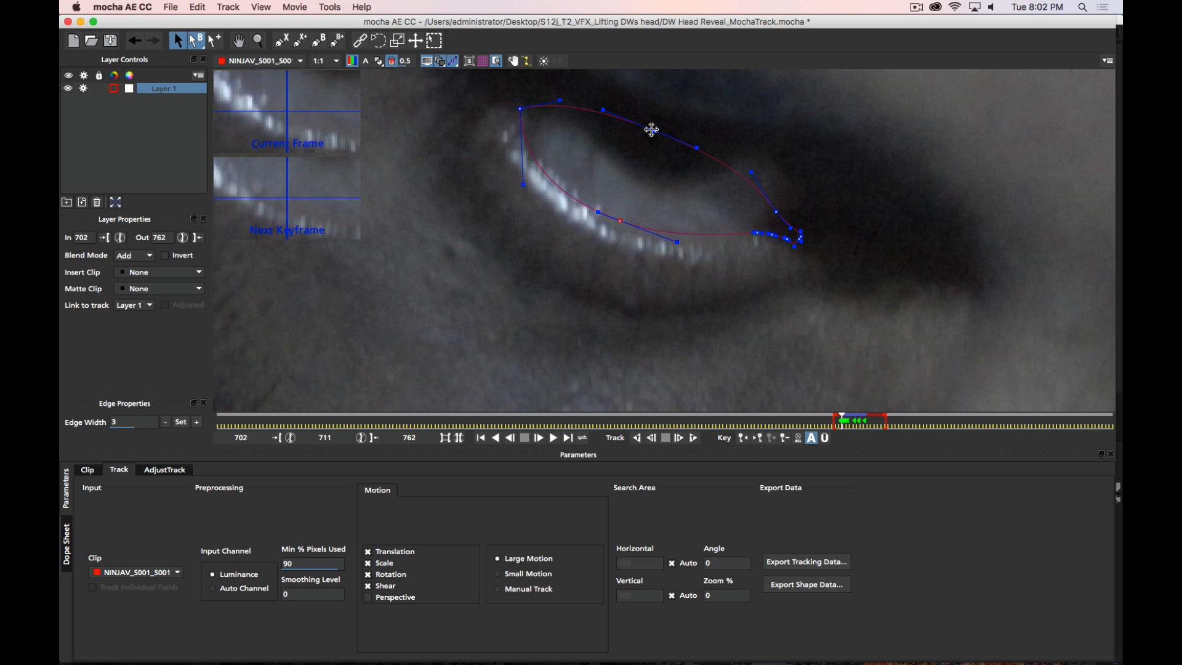
mouse_move(651, 129)
left_mouse_down()
mouse_move(641, 158)
mouse_move(651, 130)
left_mouse_up()
left_click_drag(777, 211, 787, 183)
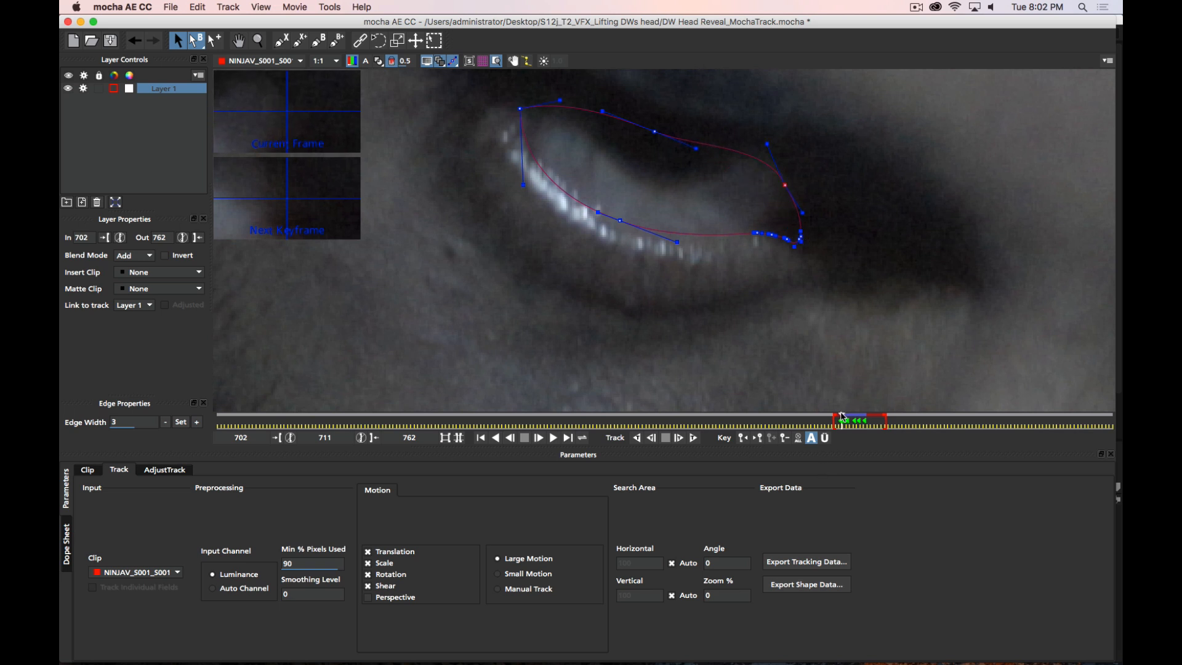
Compare the eye outline at frame 711 with the neighbouring frames 712 and 709
left_click_drag(841, 416, 842, 415)
key("x")
left_click_drag(786, 275, 768, 356)
key("Left")
key("Left")
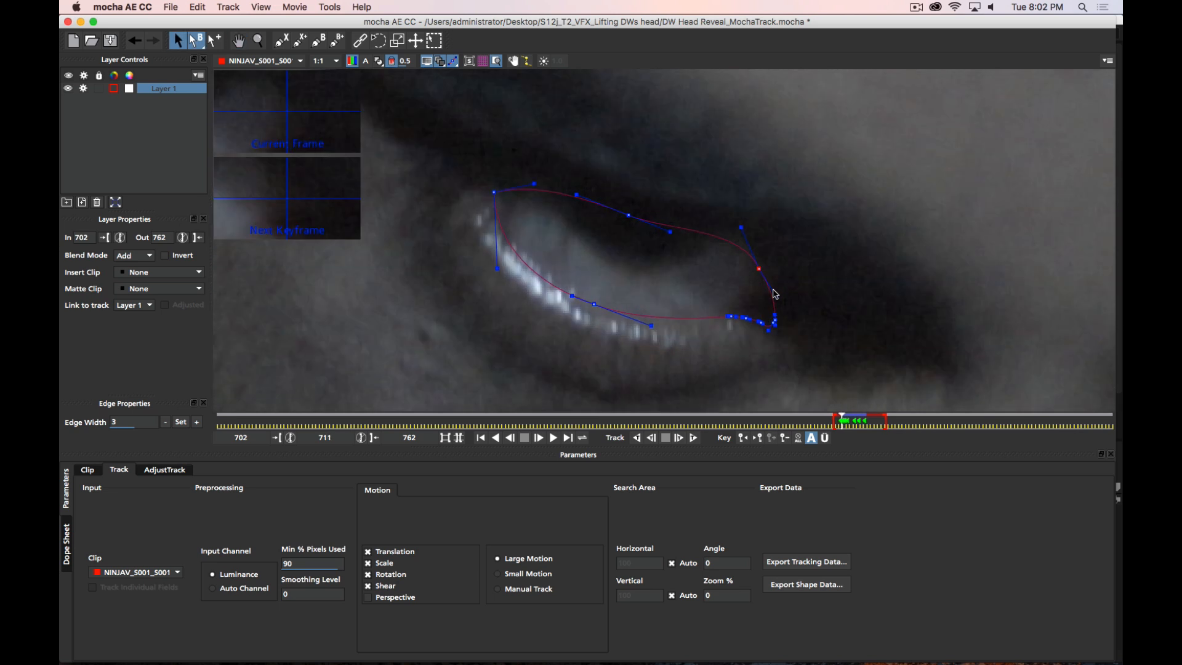
key("Right")
key("Right")
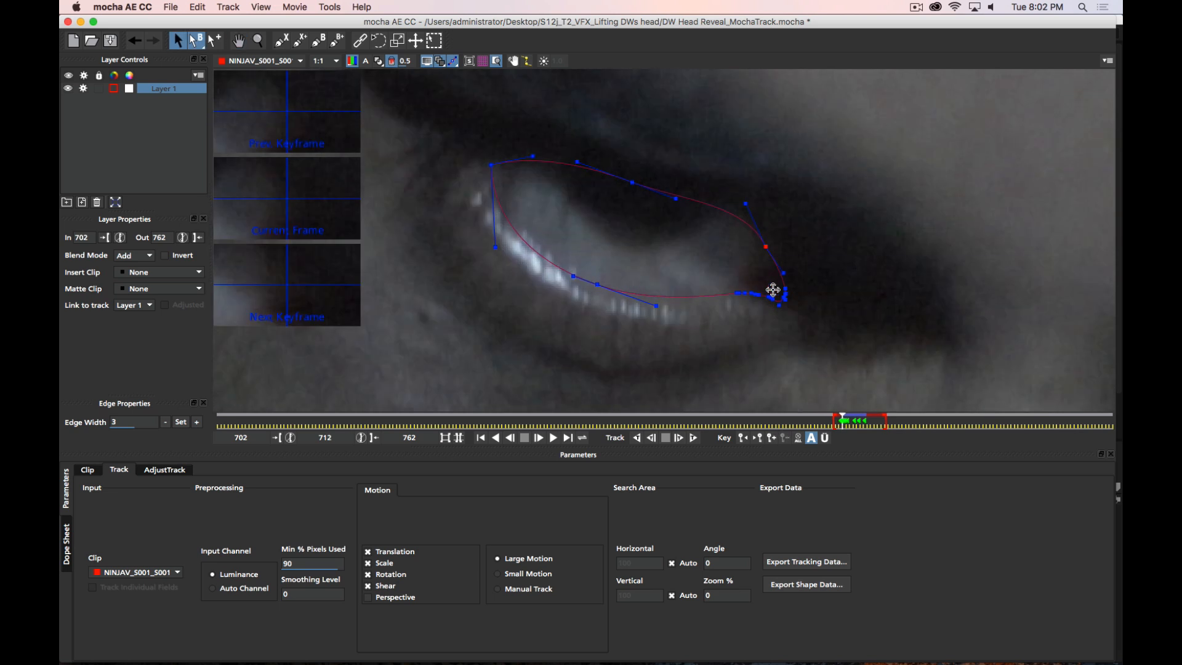
key("z")
left_click_drag(828, 251, 840, 418)
key("s")
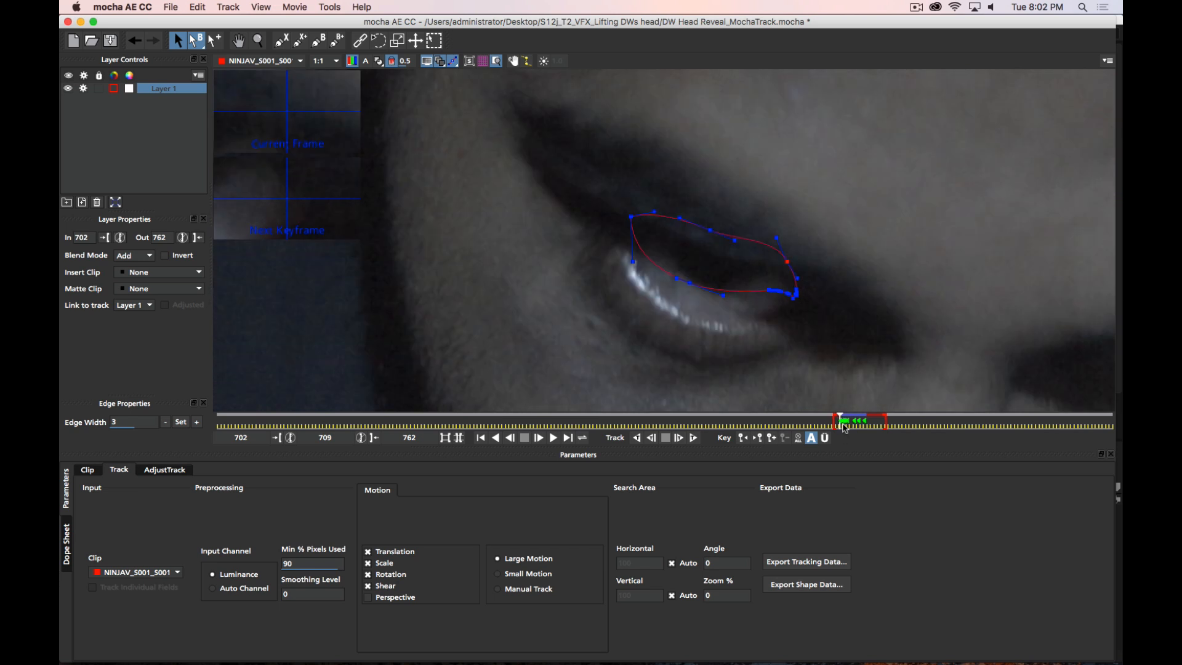
Step forward from frame 709 to frame 721 and back to review how the outline follows the eye
key("Right")
key("Right")
key("Right")
key("Right")
key("Right")
key("Right")
key("Right")
key("Right")
key("Right")
key("Right")
key("Right")
key("Right")
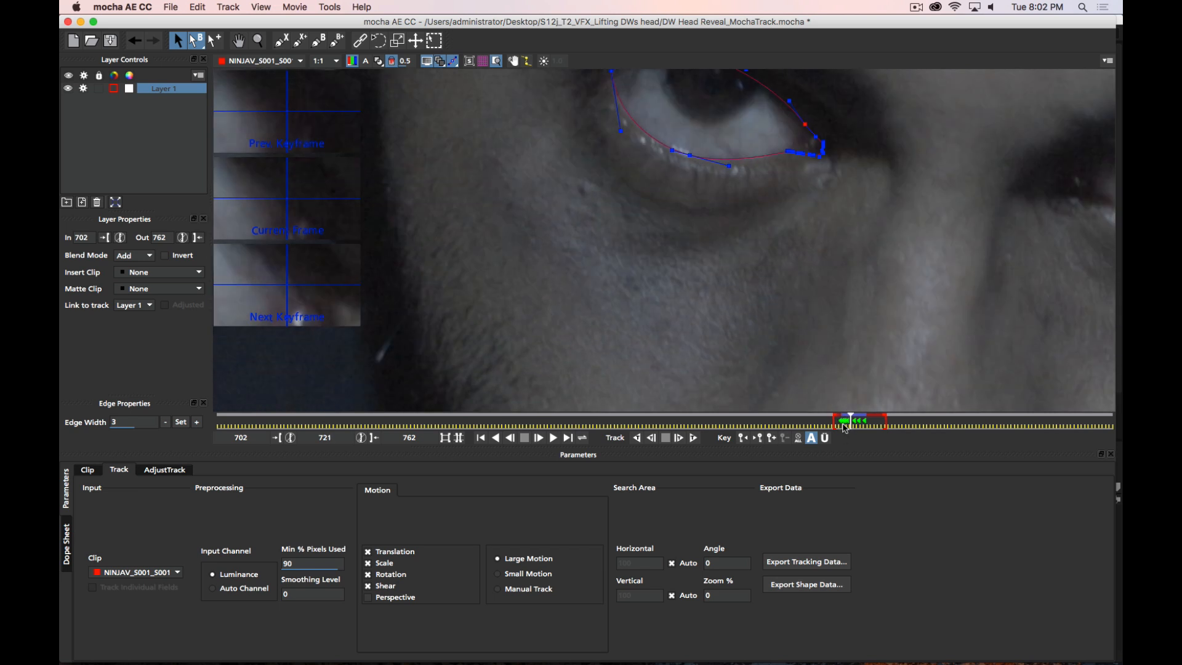
key("Left")
key("Left")
key("Left")
key("Left")
key("Left")
key("Left")
key("Left")
key("Left")
key("Left")
key("Left")
key("Left")
key("Left")
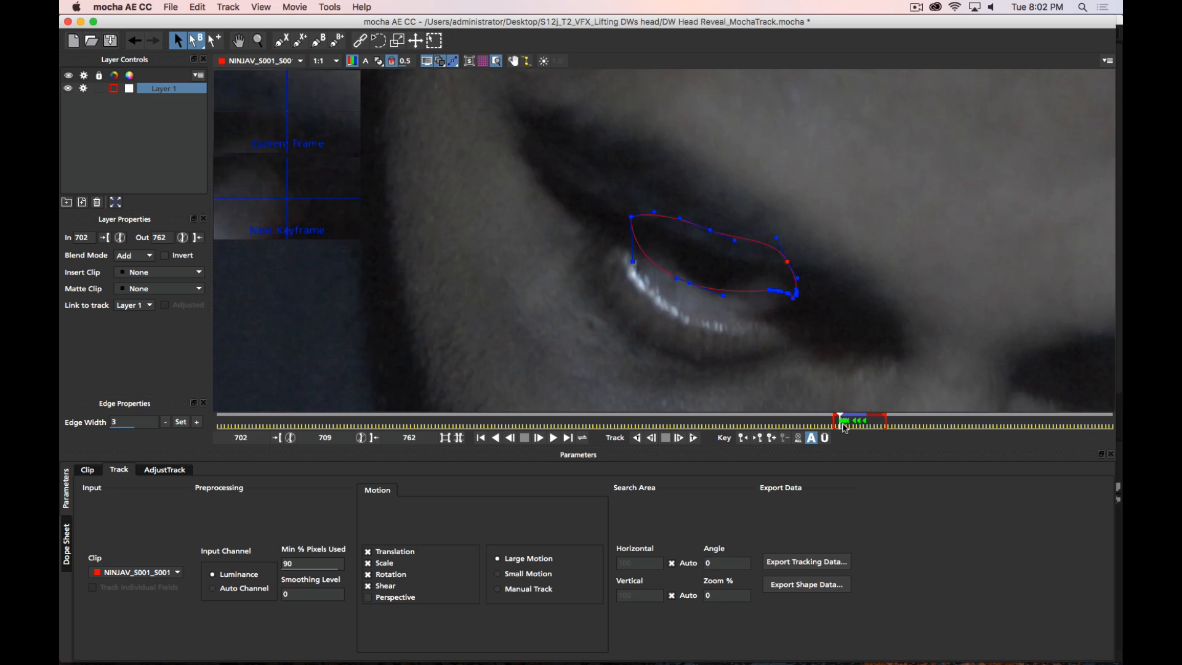
Step back to frame 706 and forward again to examine how the eyelid closes over the eye
key("Left")
key("Left")
key("Left")
key("Right")
key("Right")
key("Right")
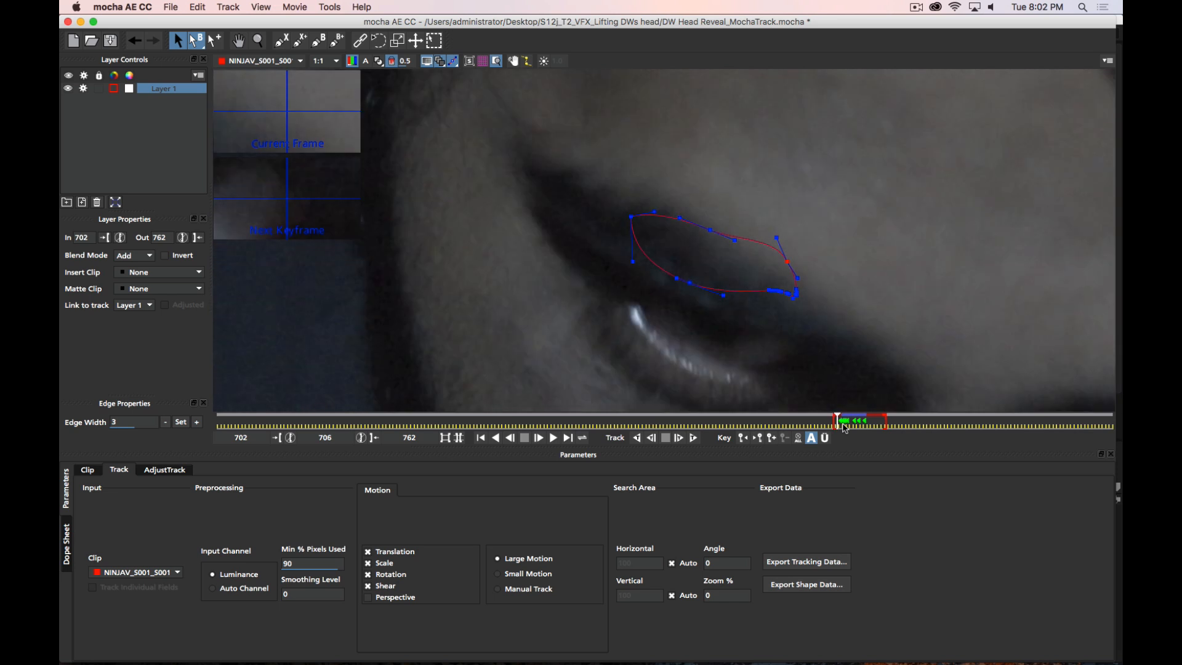
key("Right")
key("Right")
key("Right")
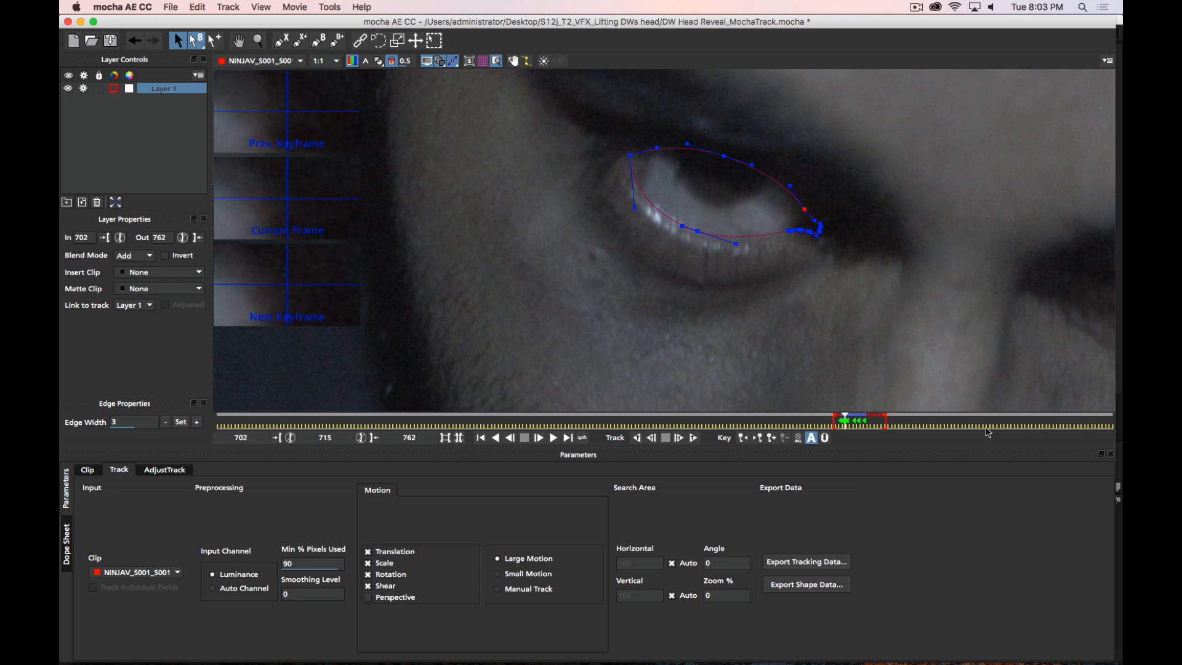
Scrub through frames 816 and 750 to frame 729 and examine the outline against the open eye
left_click(935, 422)
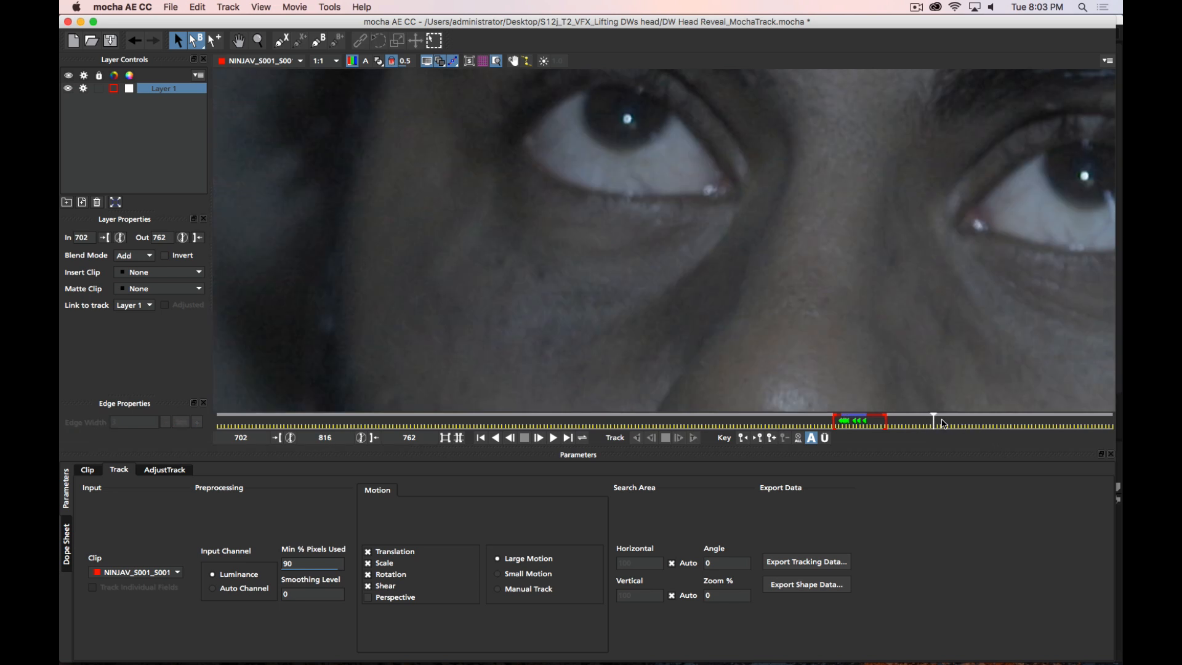
left_click(879, 423)
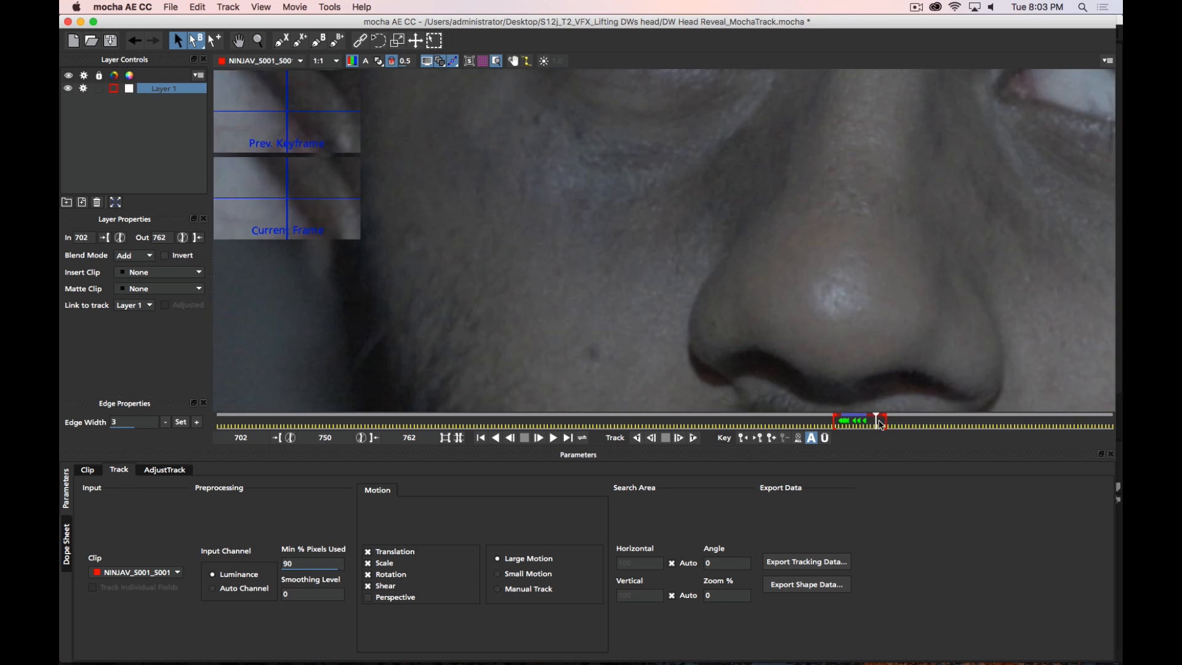
left_click_drag(874, 420, 858, 421)
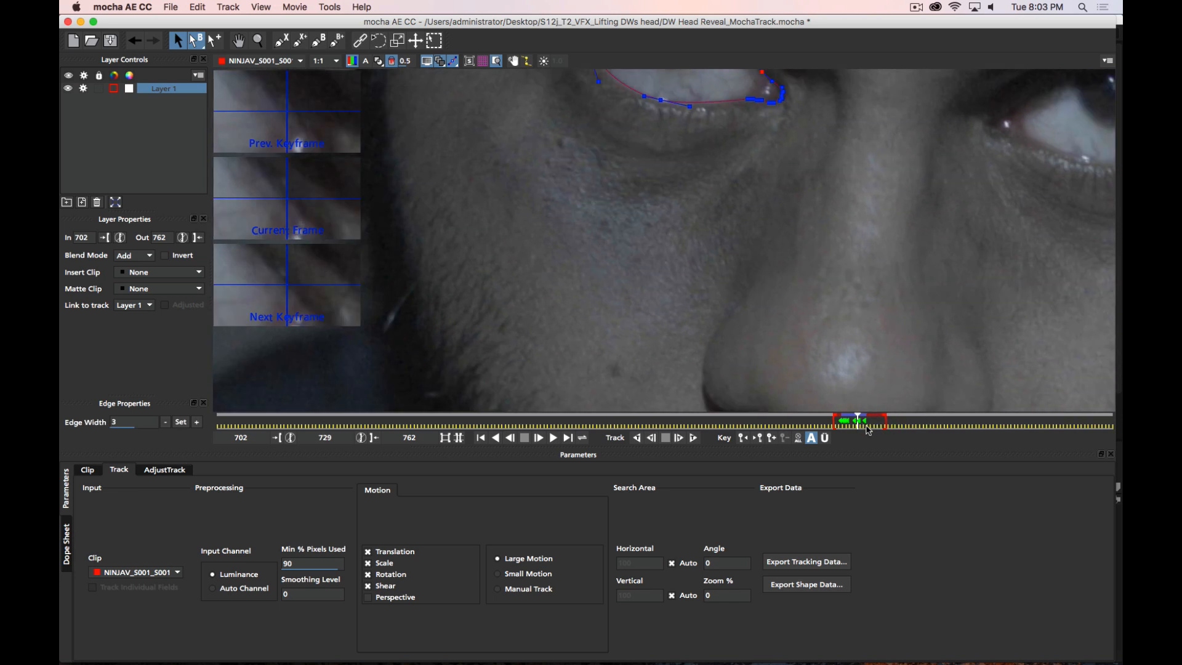
key("x")
left_click_drag(865, 264, 818, 409)
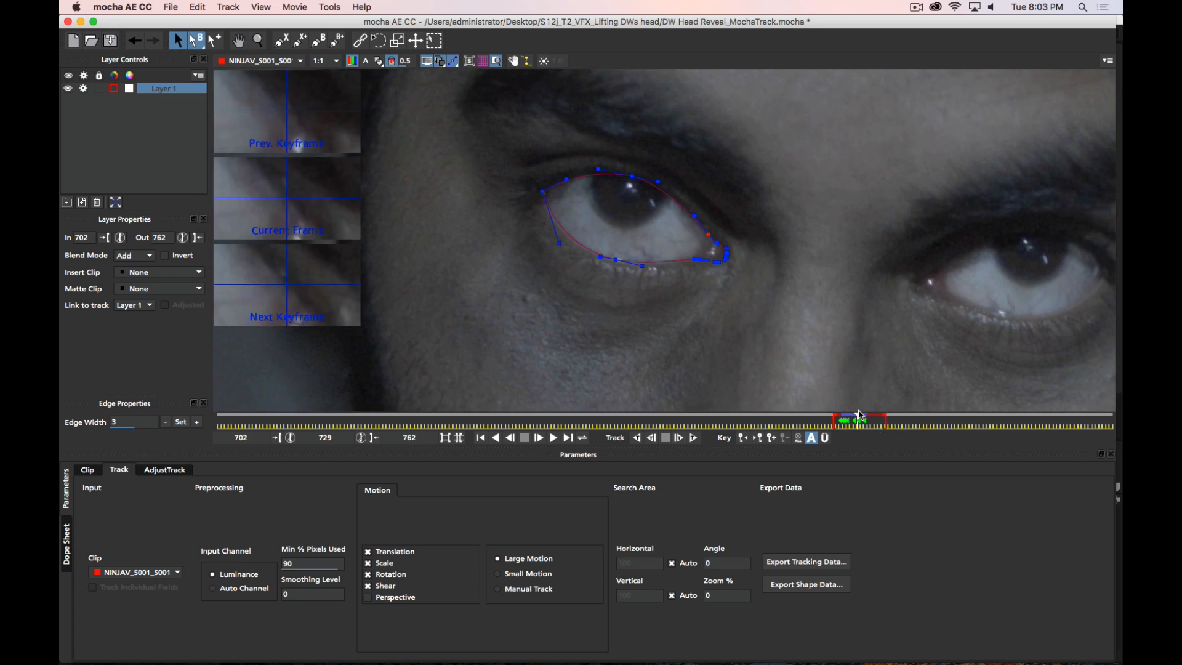
Go back to frame 713 and frame 711 and inspect the eye outline up close
left_click_drag(859, 420, 843, 423)
key("x")
left_click_drag(762, 319, 769, 270)
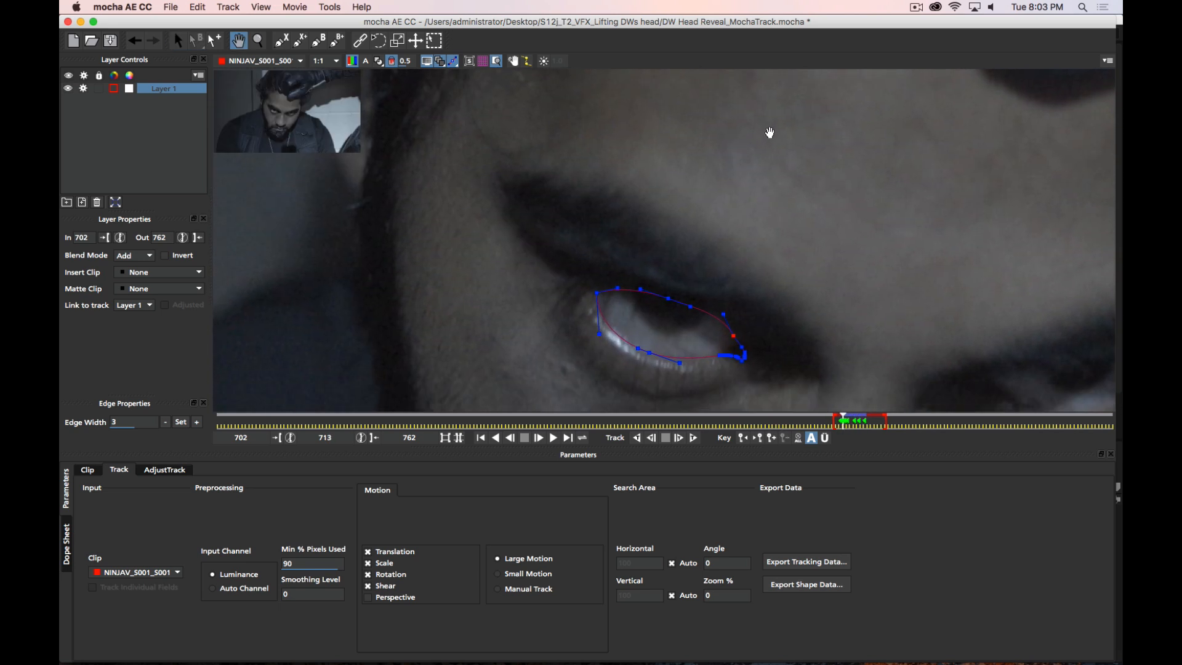
key("x")
left_click_drag(777, 319, 781, 160)
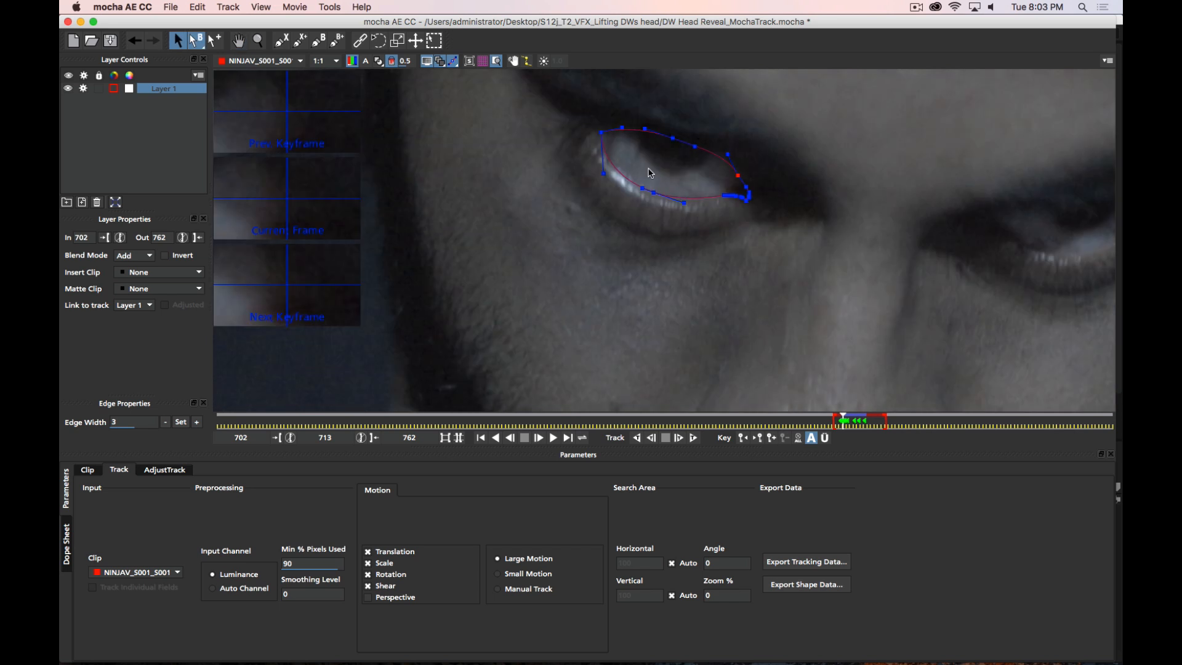
key("z")
left_click_drag(650, 181, 718, 237)
key("x")
key("z")
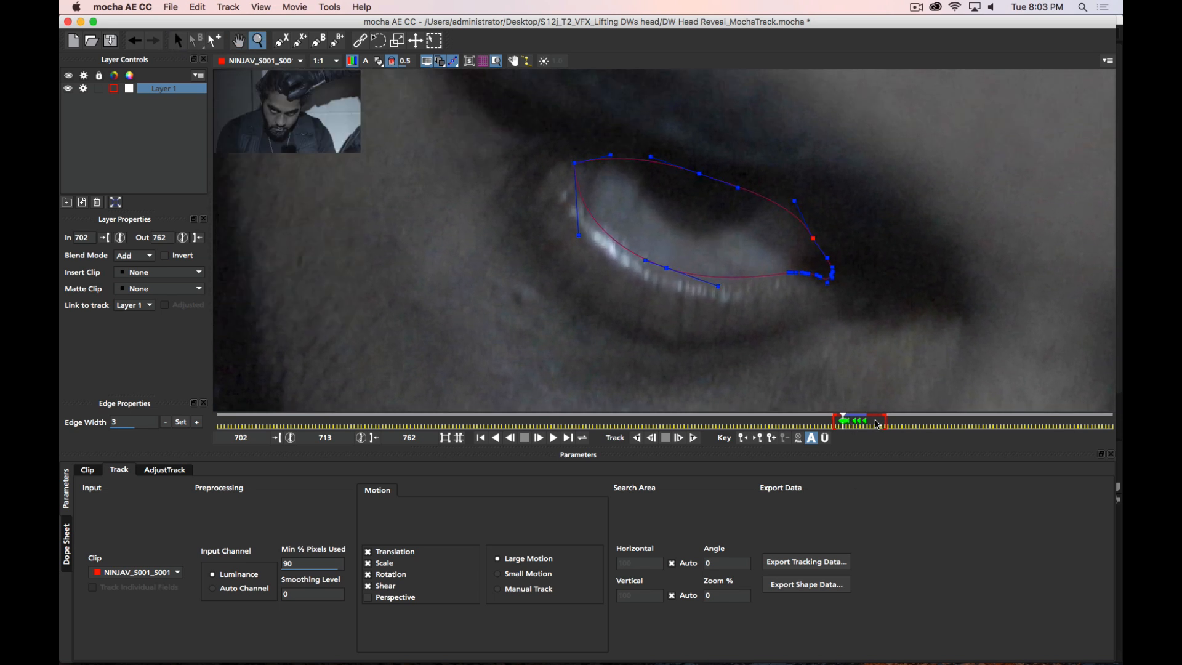
left_click(841, 418)
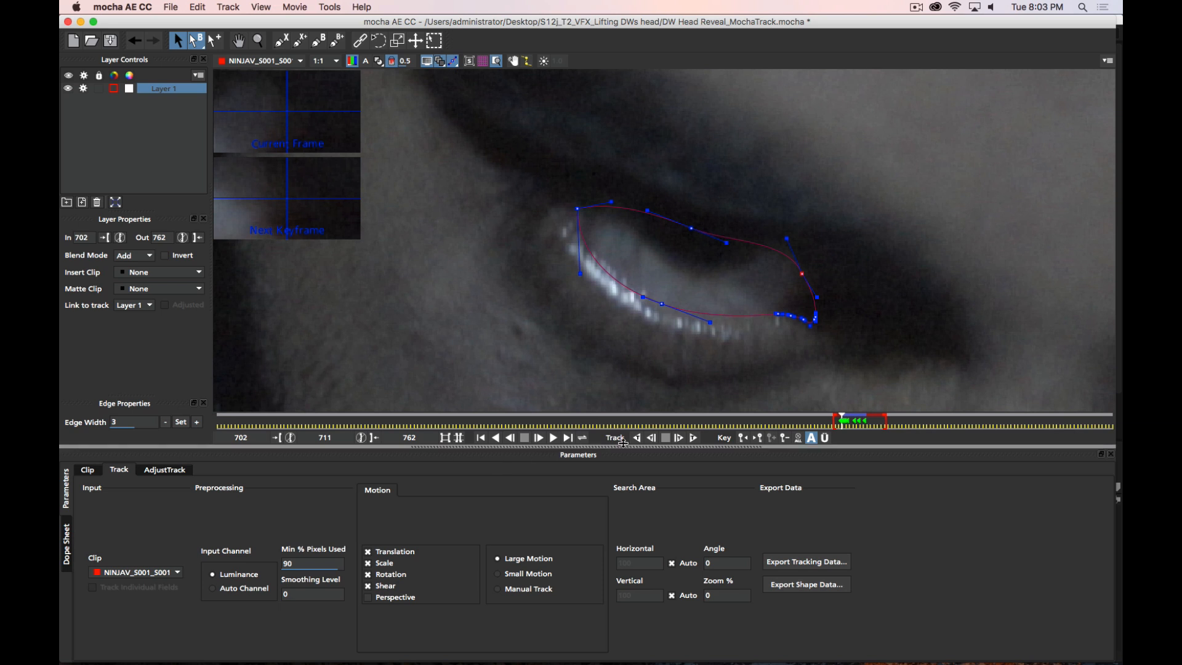
Reshape the upper-lid curve near the inner eye corner at frame 711 to follow the lid edge
scroll(689, 401, "down", 1)
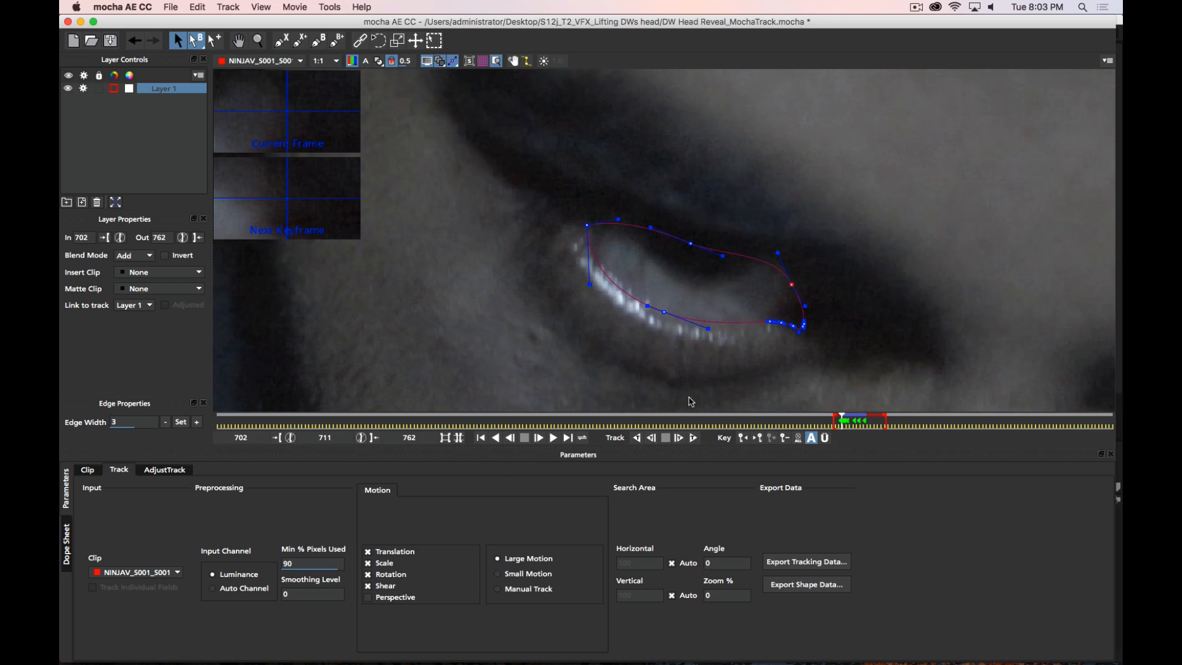
scroll(689, 401, "up", 1)
scroll(689, 402, "down", 2)
scroll(691, 402, "up", 1)
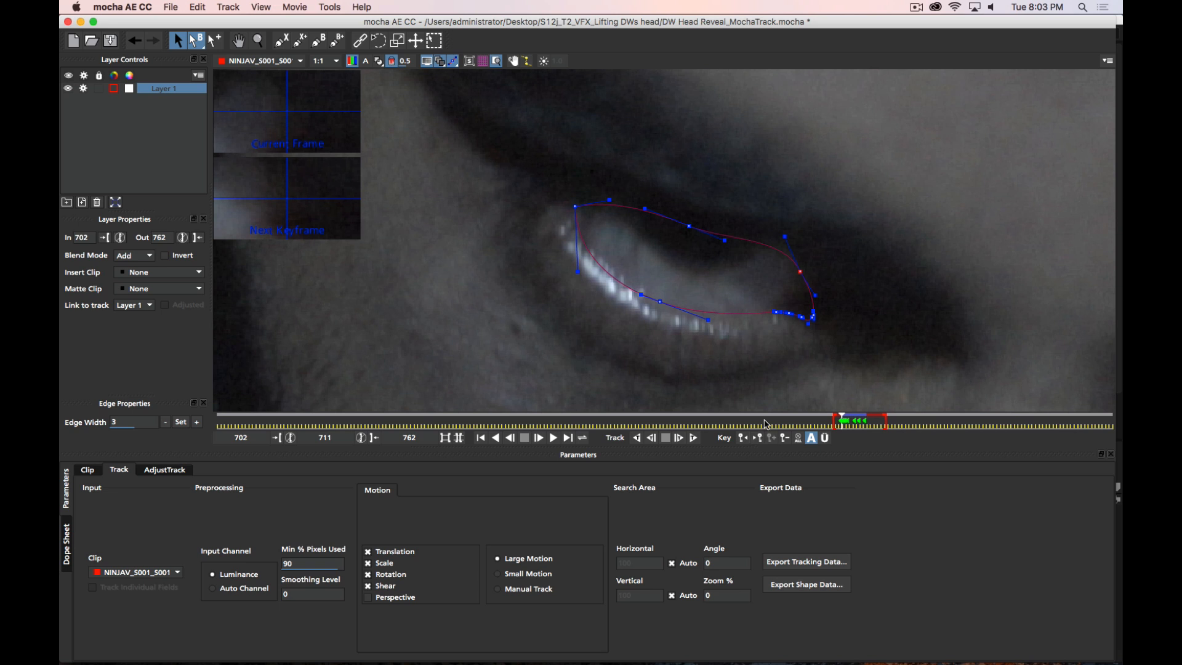
key("minus")
key("equal")
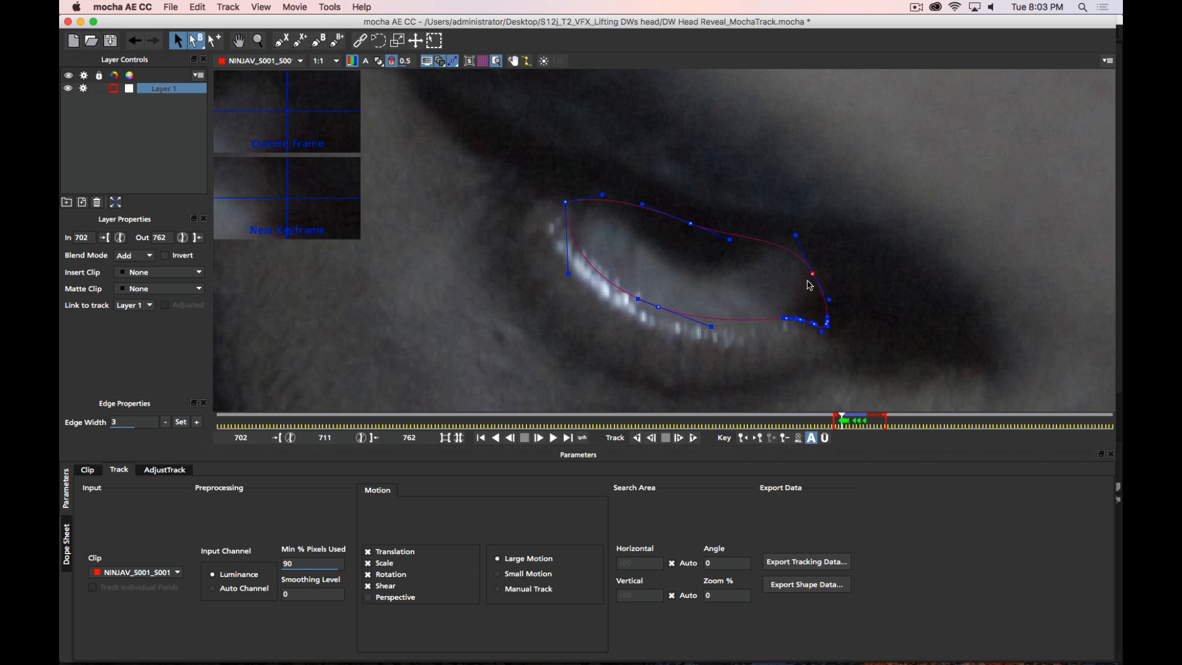
left_click_drag(813, 273, 794, 223)
left_click(688, 225)
Adjust both curve handles at the outer eye corner on frame 711 and shift the inner-corner points slightly inward
left_click_drag(598, 198, 610, 183)
left_click_drag(578, 272, 581, 270)
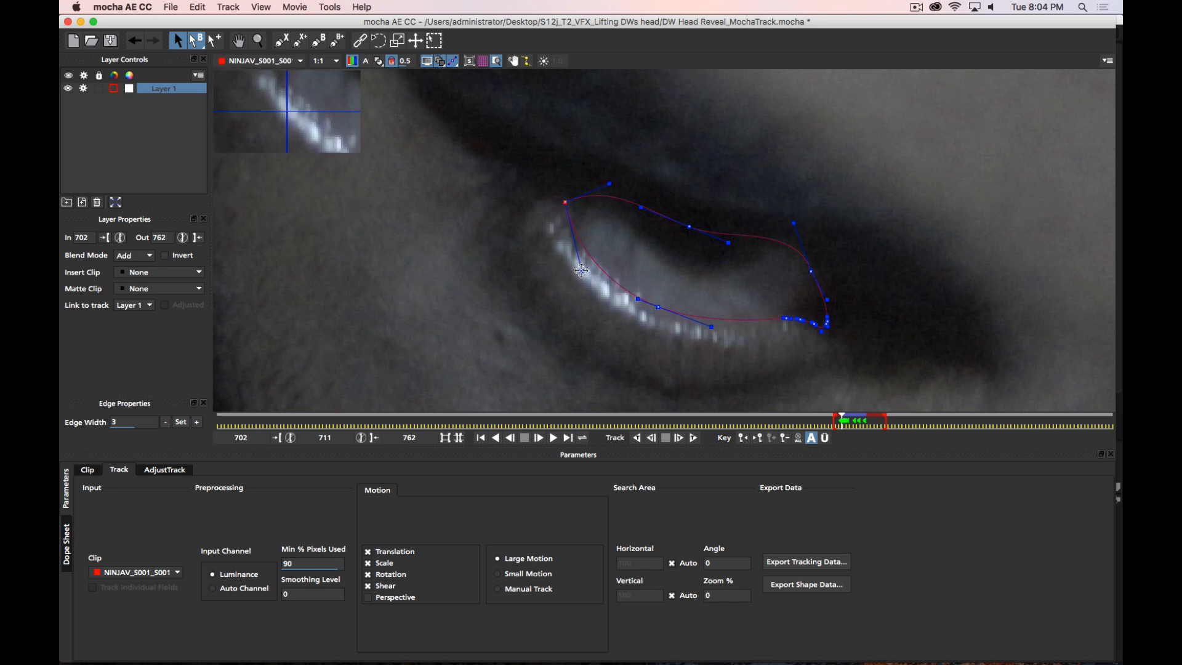
left_click_drag(611, 185, 611, 183)
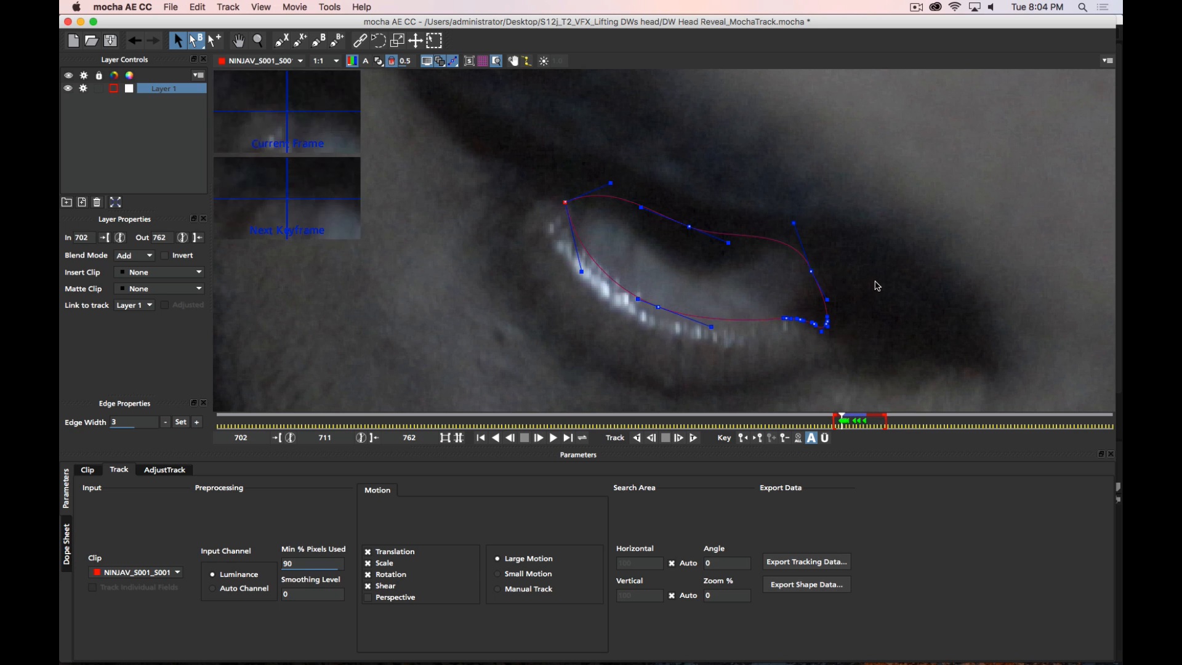
left_click_drag(878, 286, 822, 320)
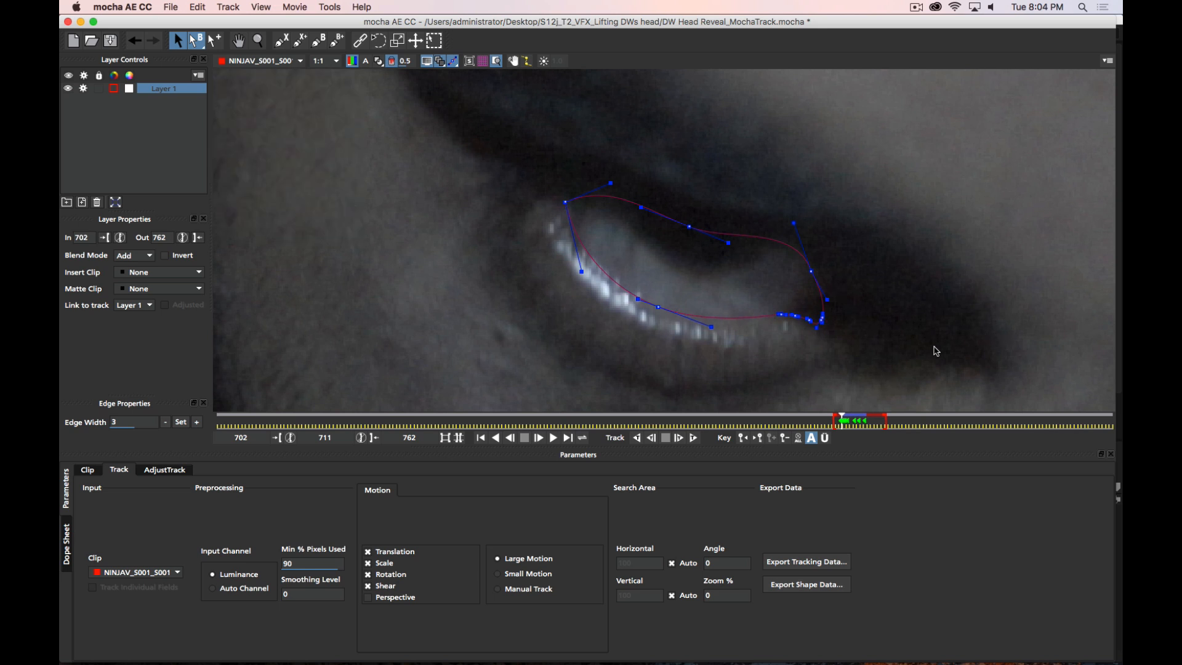
Track the eye backward to frame 709 and nudge the middle upper-lid point down onto the lid edge
left_click(651, 438)
left_click(651, 438)
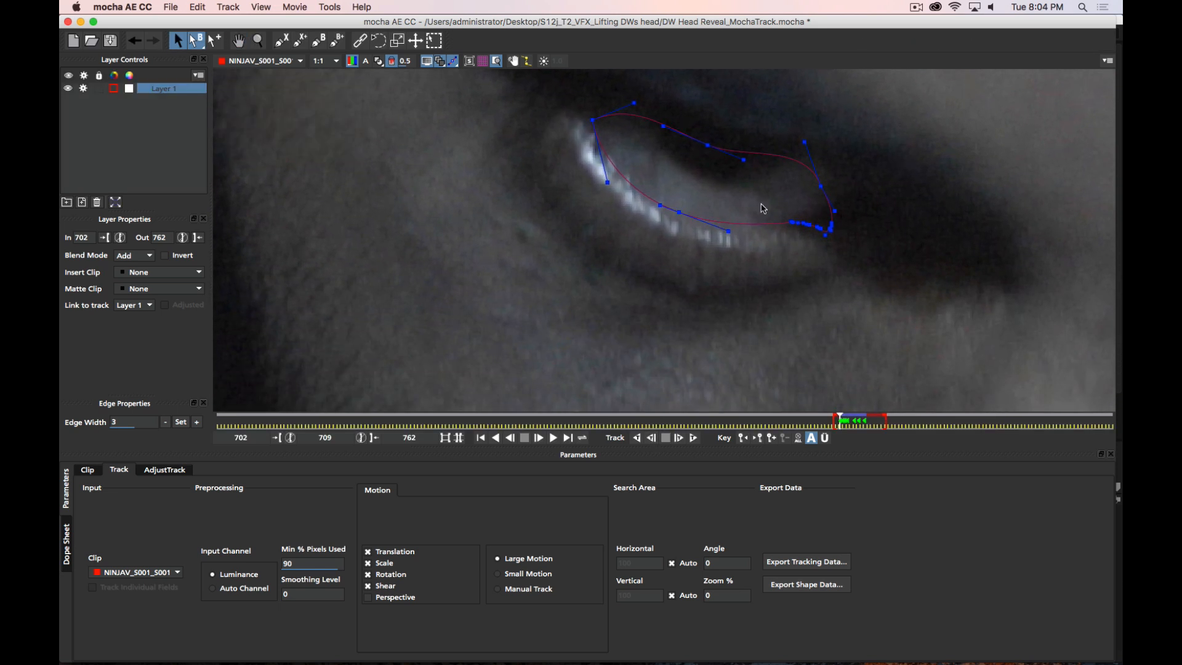
left_click_drag(708, 147, 706, 148)
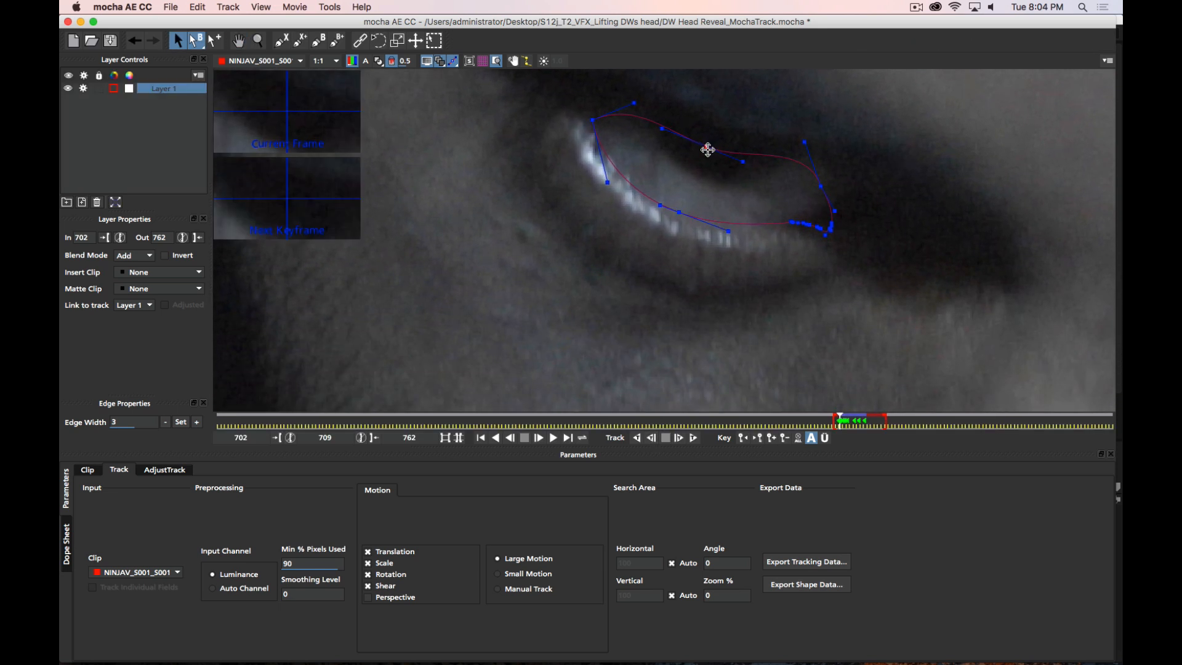
left_click(817, 149)
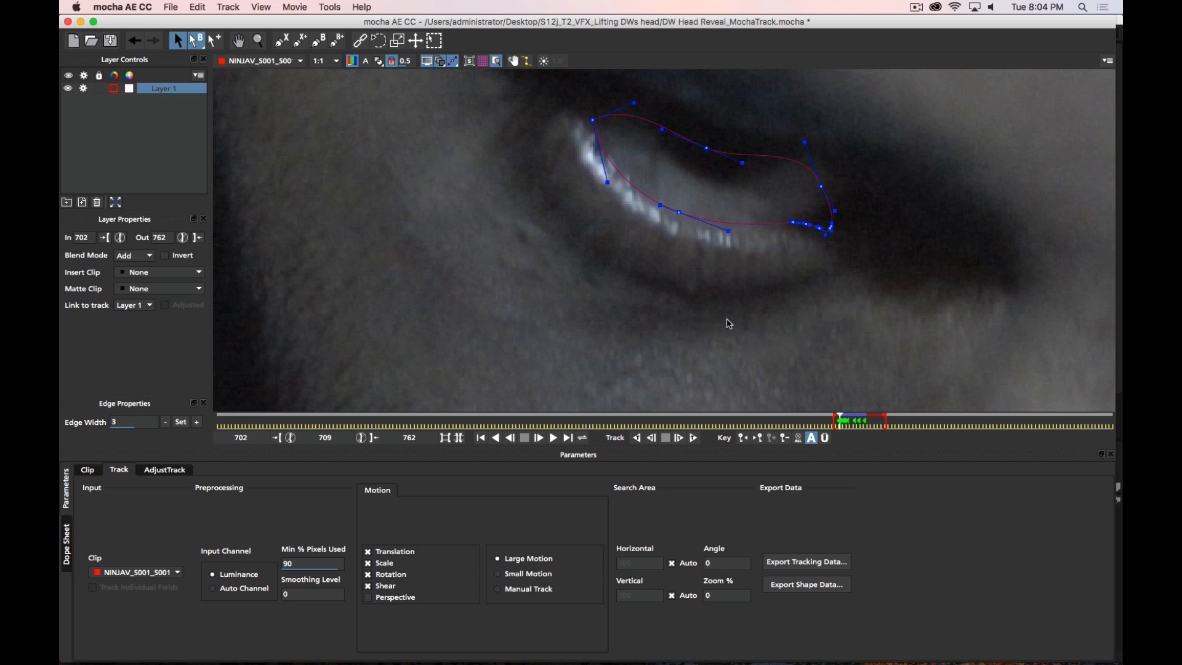
Step back to frame 707 and forward to frame 712 to compare the outline with the closing eyelid
key("Right")
key("Left")
key("Left")
key("Left")
key("Left")
key("Right")
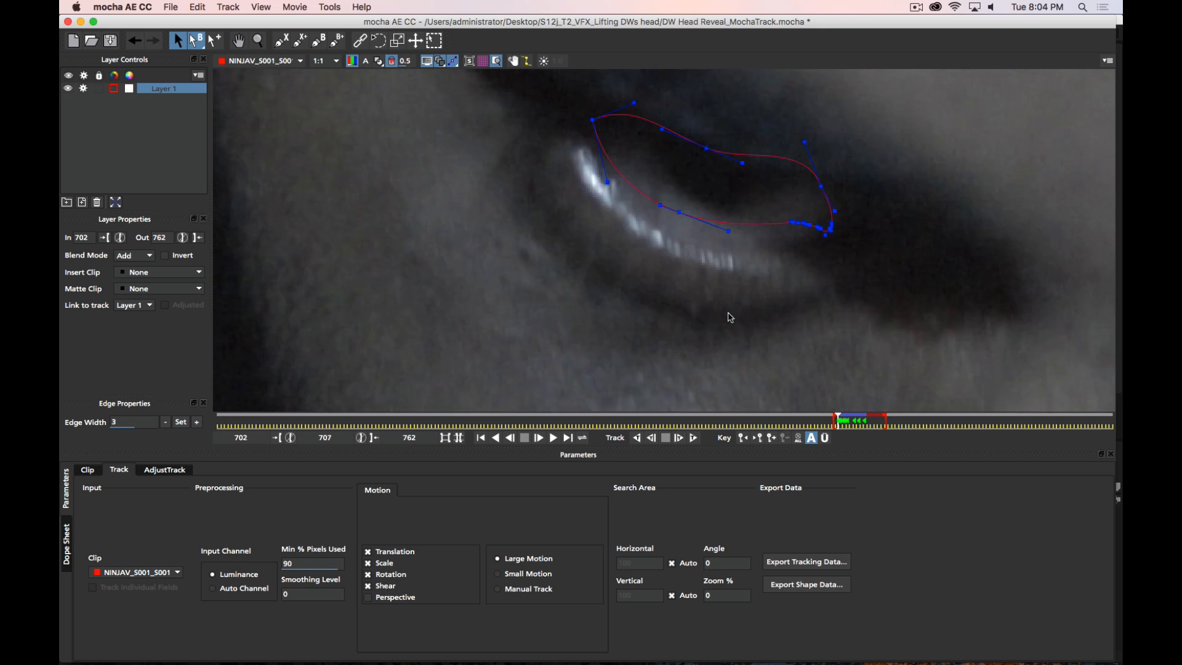
key("Right")
key("Right")
key("Right")
key("Right")
key("Right")
key("x")
left_click_drag(771, 236, 760, 362)
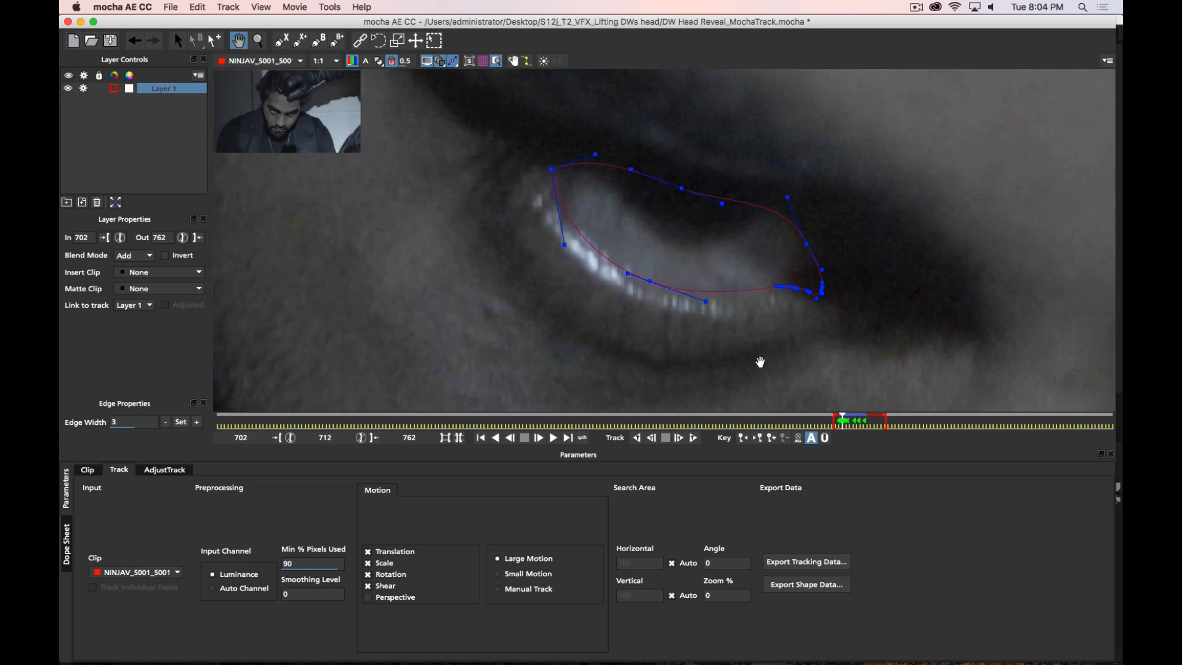
Step forward to frame 716 and back to frame 713 to check the outline along both lids
key("Right")
key("Right")
key("Right")
key("Right")
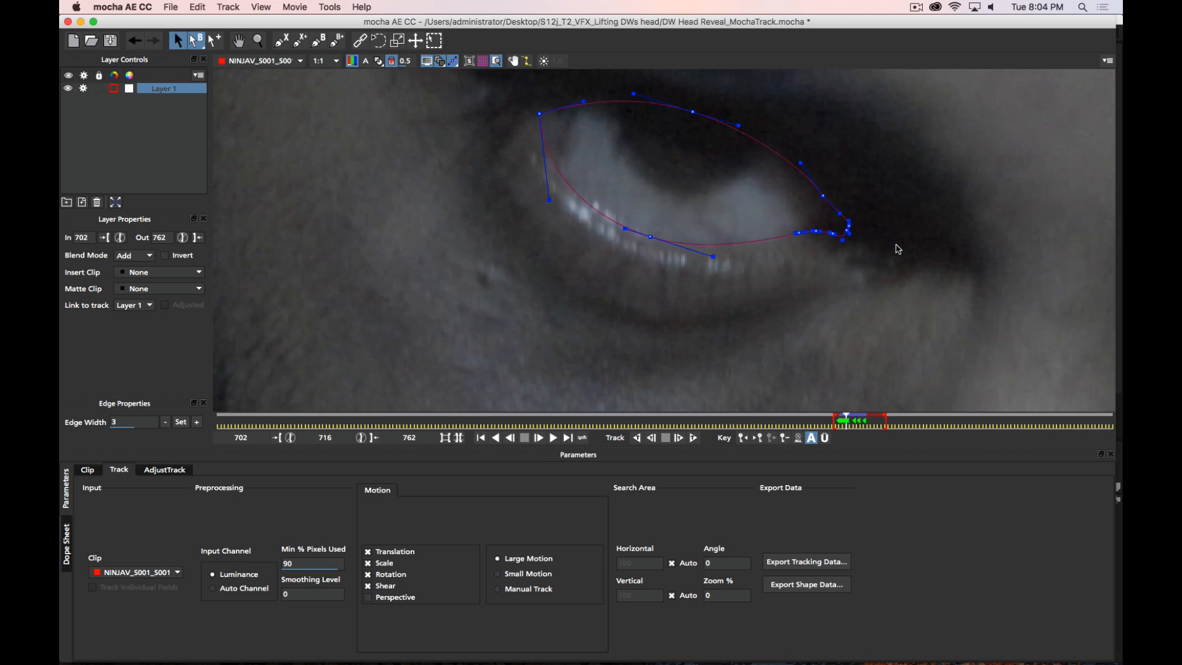
key("x")
left_click_drag(916, 196, 916, 152)
key("Left")
key("x")
key("Left")
key("Left")
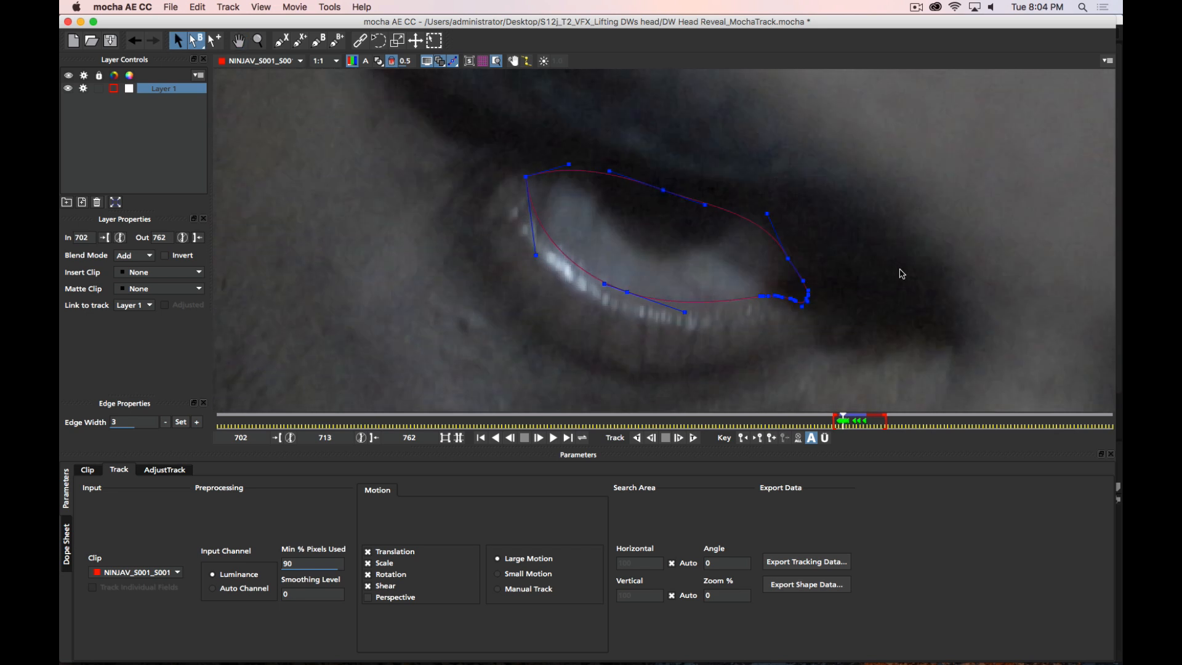
key("x")
left_click_drag(902, 274, 906, 251)
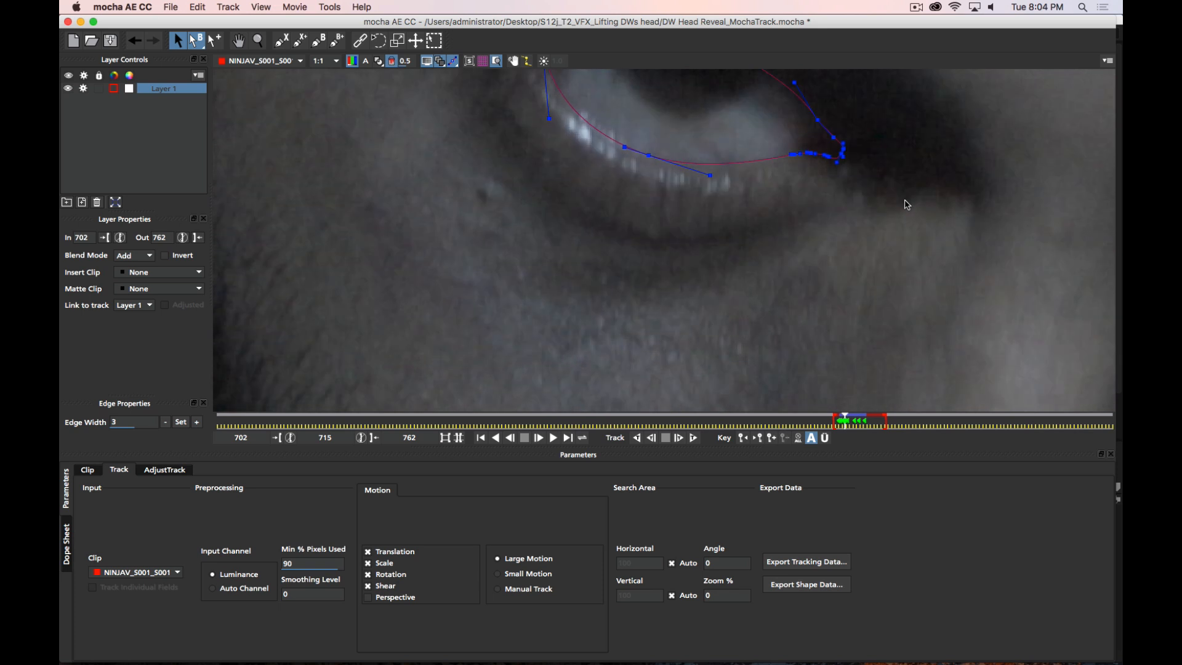
Step forward to frame 722 and back to frame 714 to examine how the outline fits as the eye opens
left_click_drag(886, 221, 871, 326)
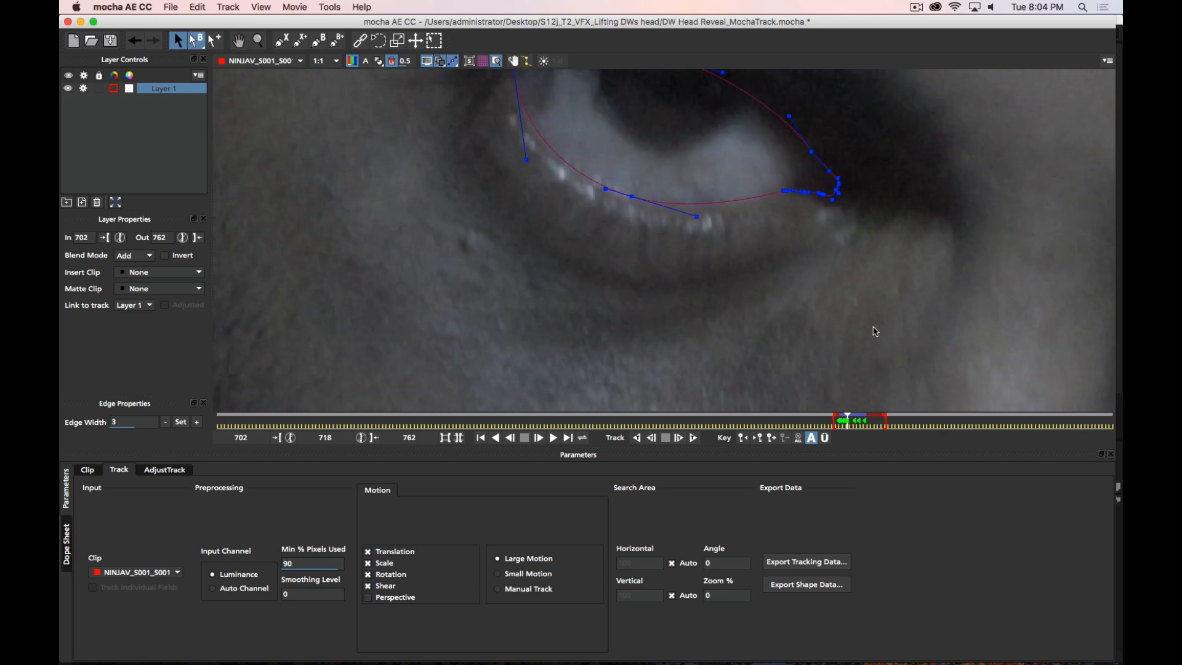
left_click_drag(893, 297, 880, 394)
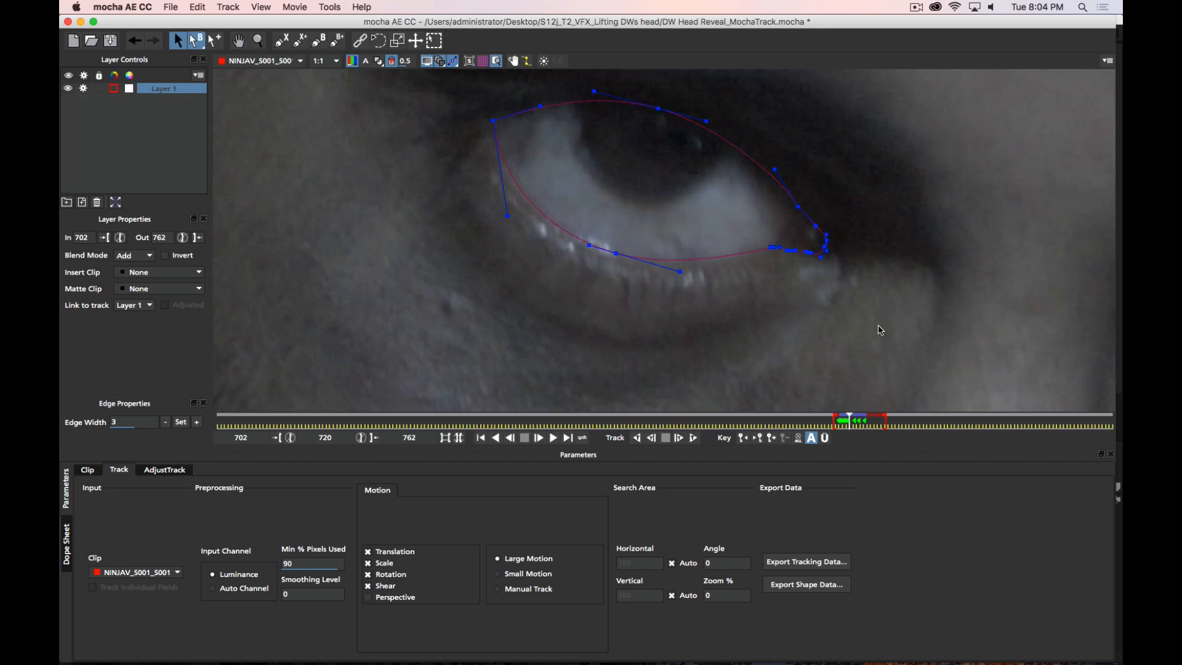
key("Right")
key("Right")
left_click_drag(876, 271, 876, 374)
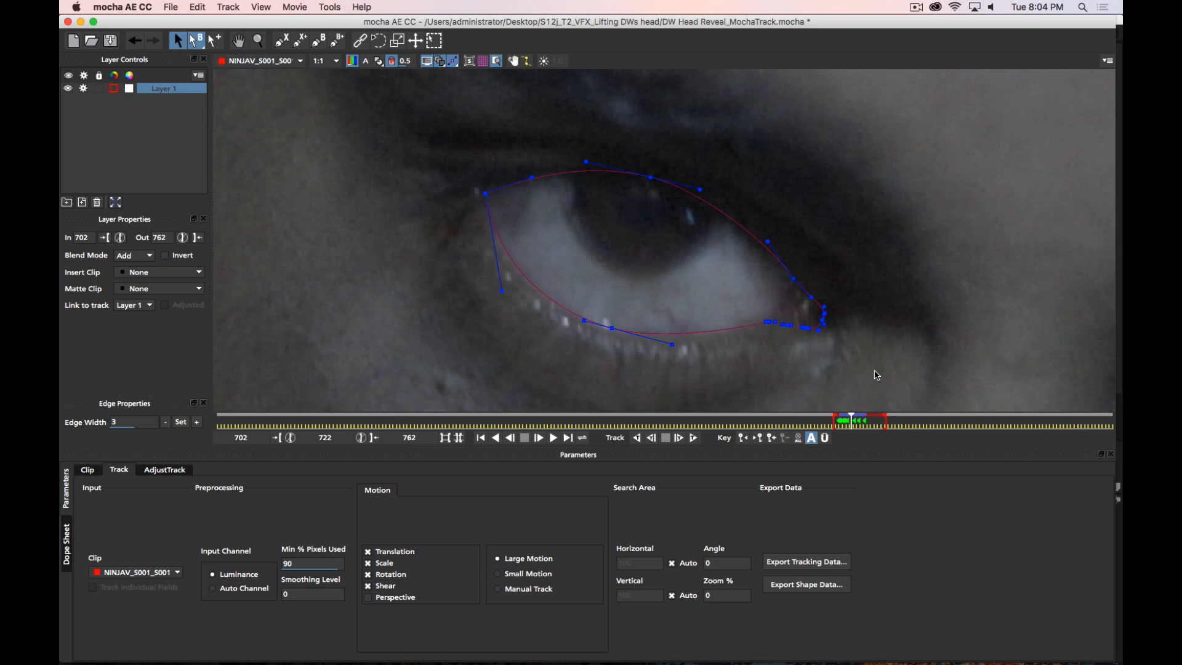
key("Left")
key("Left")
key("Left")
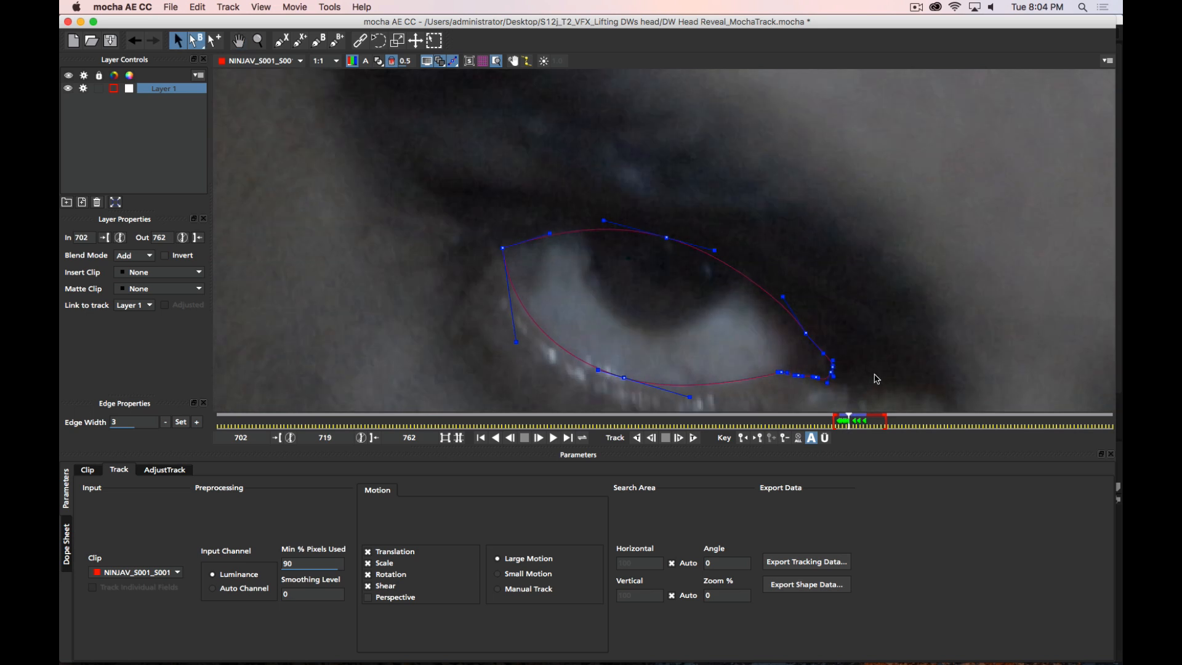
key("Left")
left_click_drag(905, 357, 922, 160)
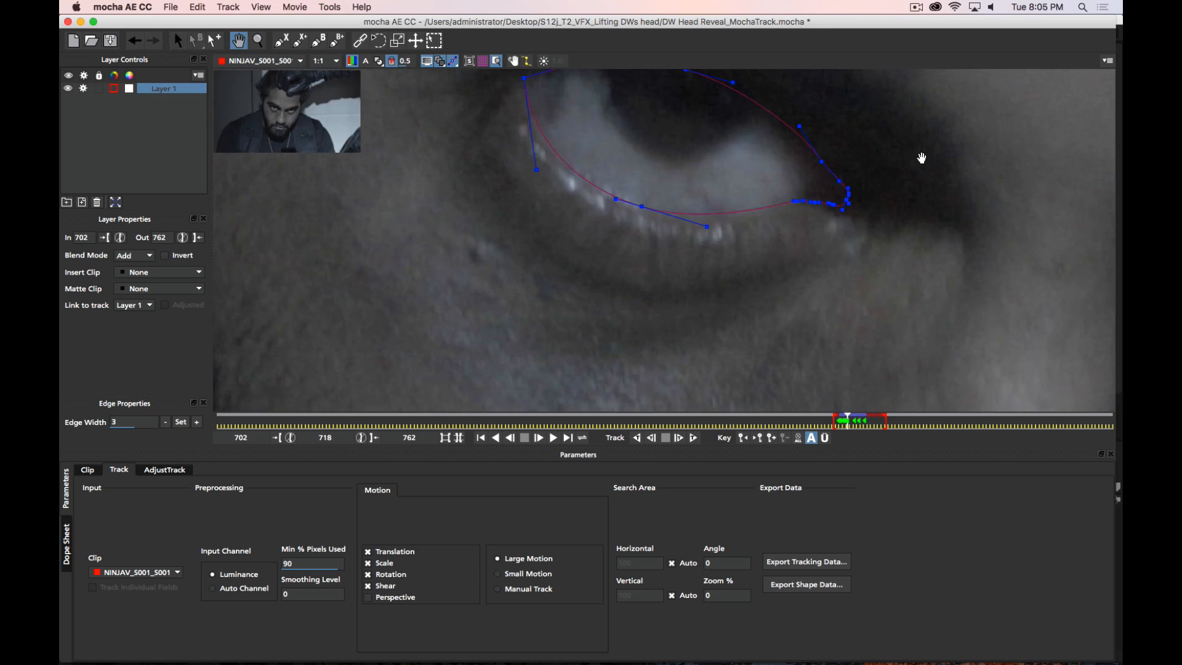
key("Left")
key("Left")
key("Left")
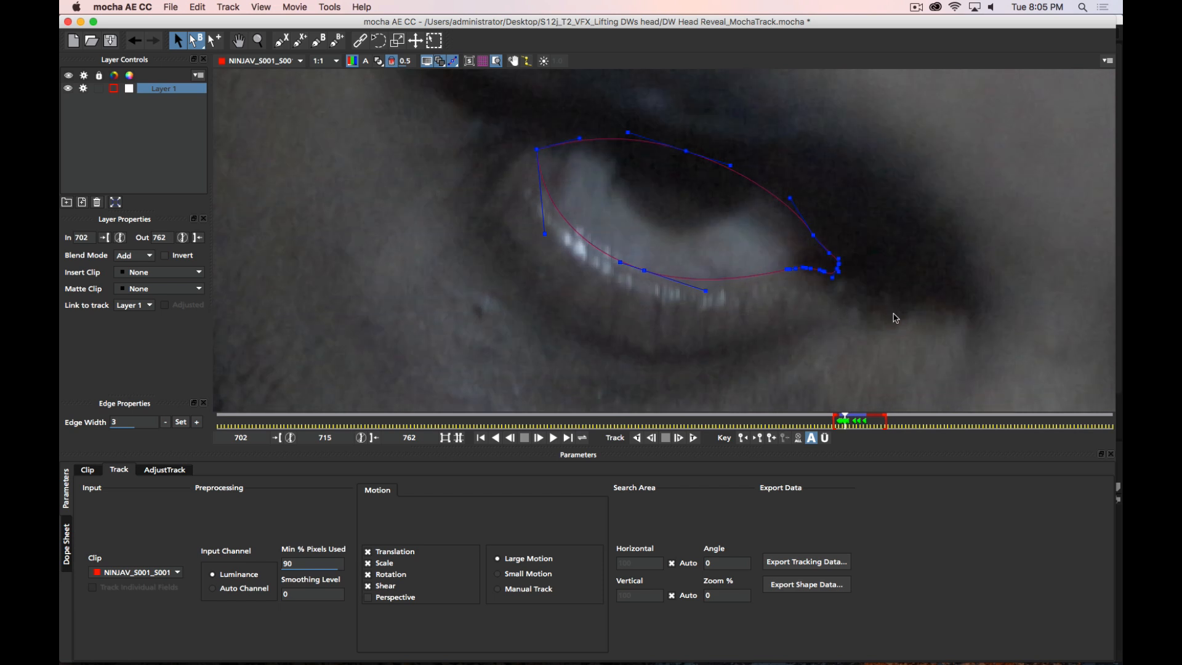
key("Left")
key("Left")
key("Right")
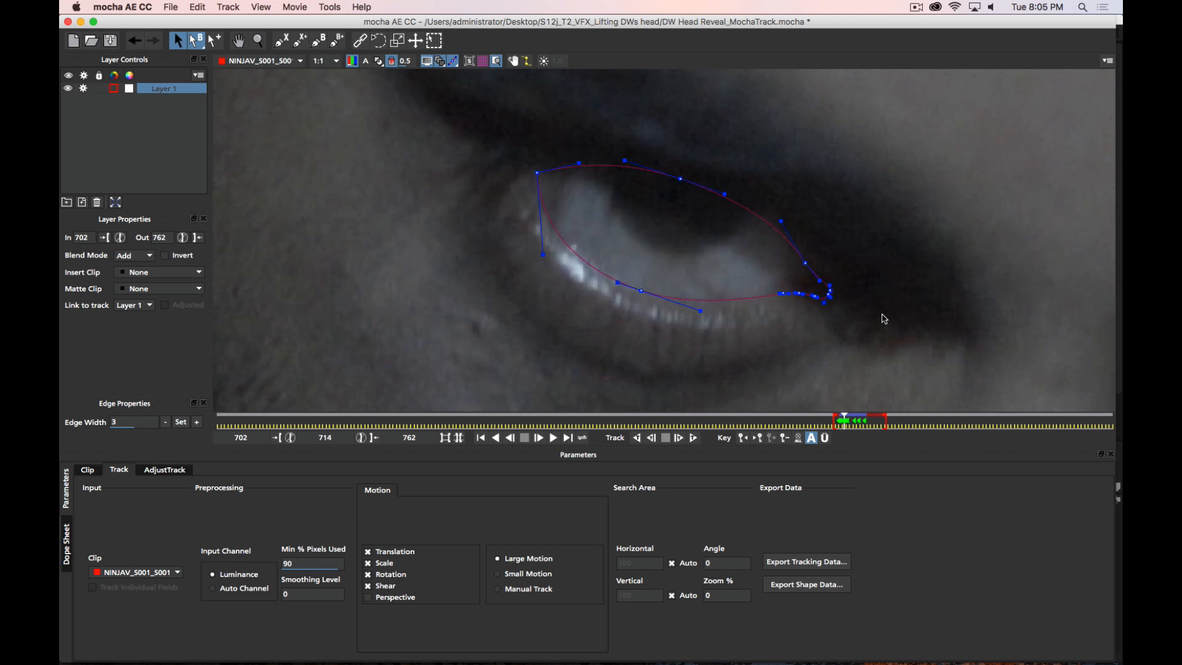
Track backward to frames 713 and 712, refitting the upper-lid curve near the inner corner on each and lowering its middle point on 713
left_click(651, 438)
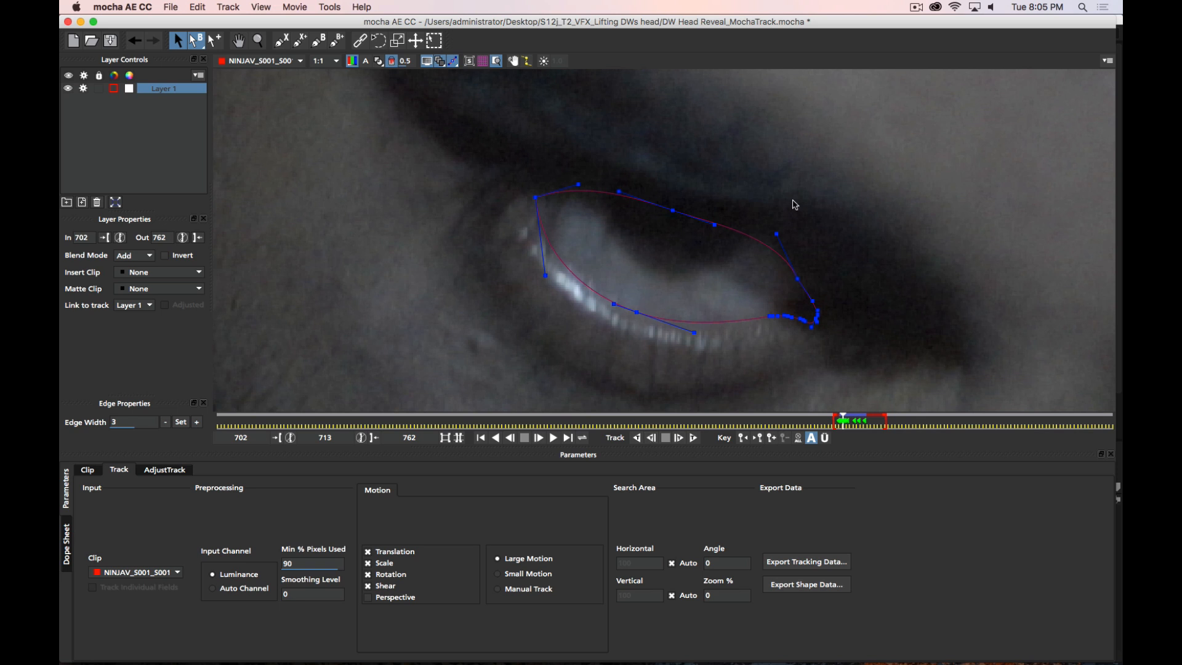
left_click_drag(673, 214, 671, 218)
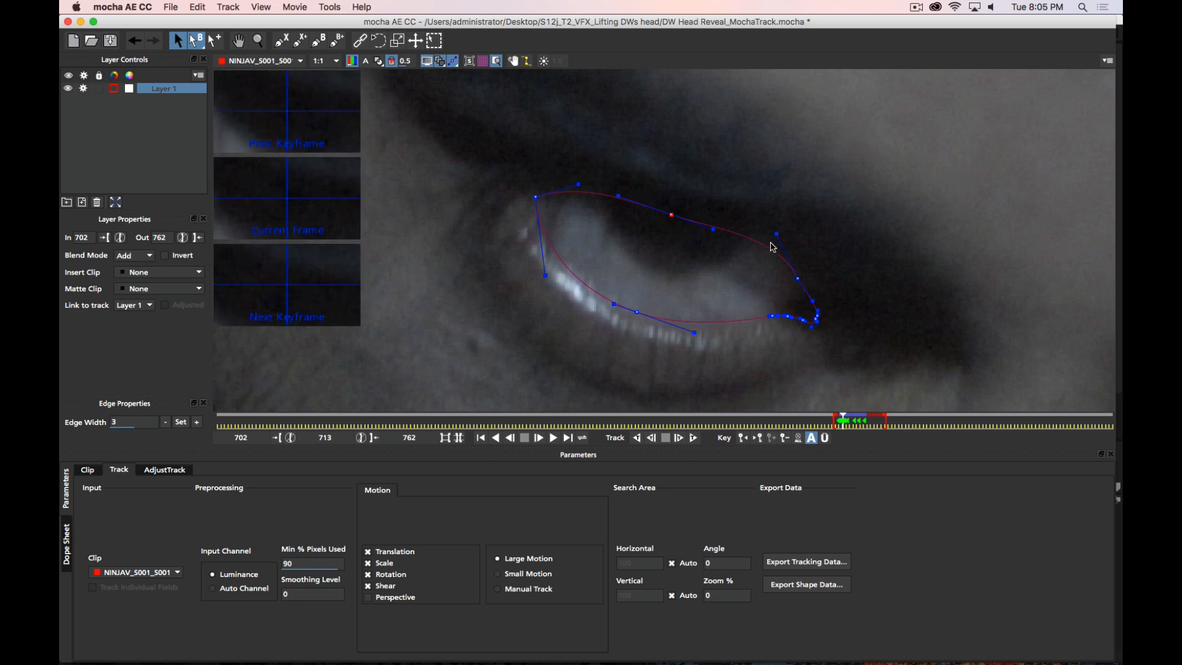
left_click_drag(777, 242, 768, 238)
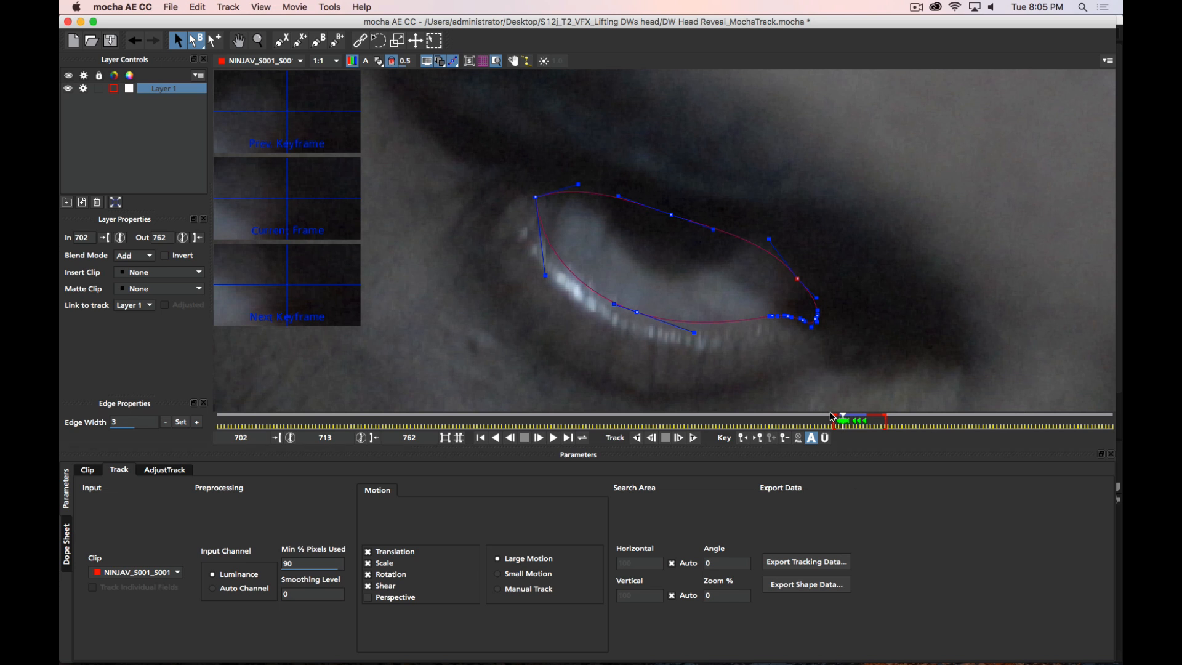
left_click(651, 437)
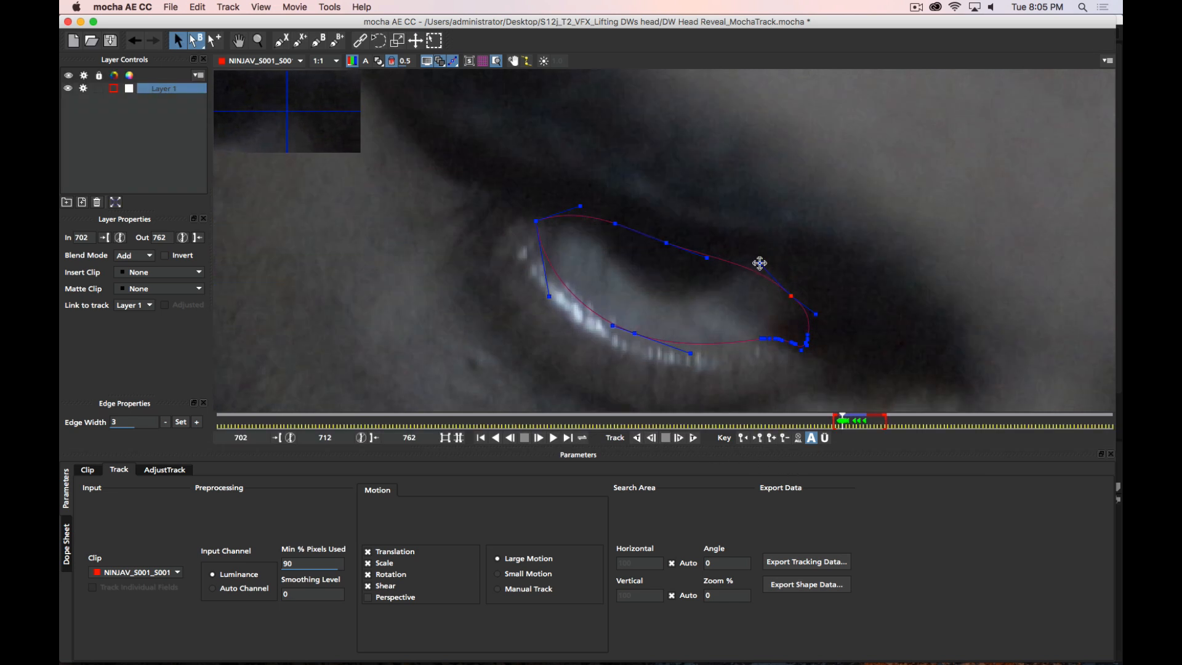
left_click_drag(760, 264, 762, 262)
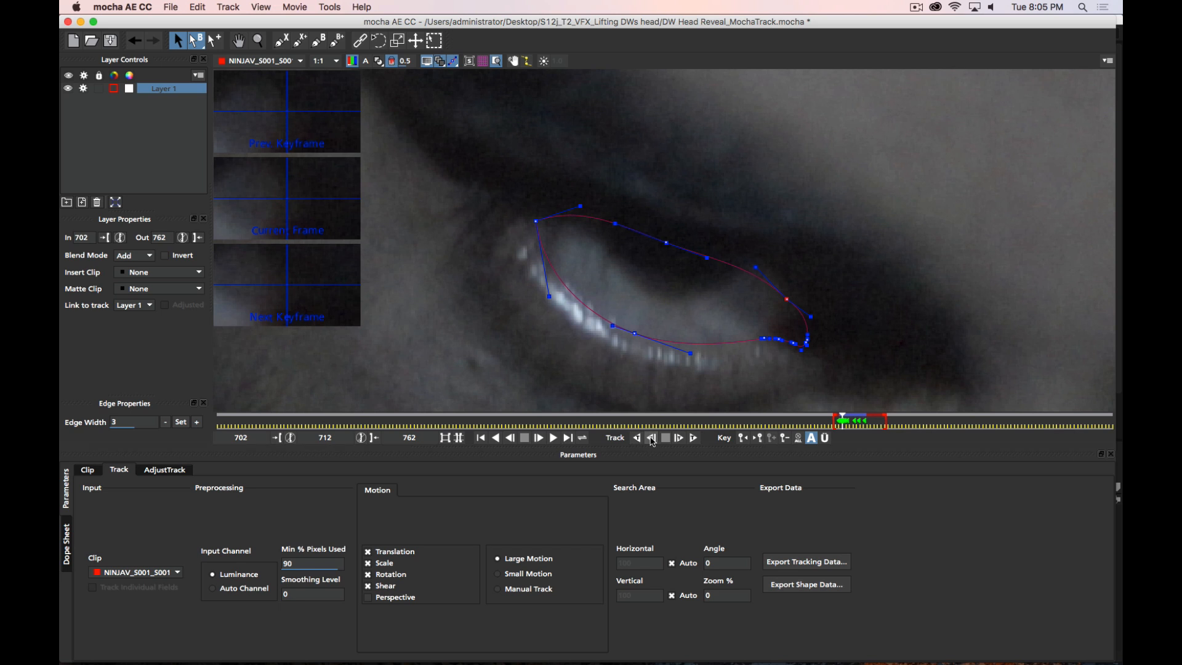
Track backward to frame 710 and delete the outline keyframes at frames 711 and 709
left_click(651, 439)
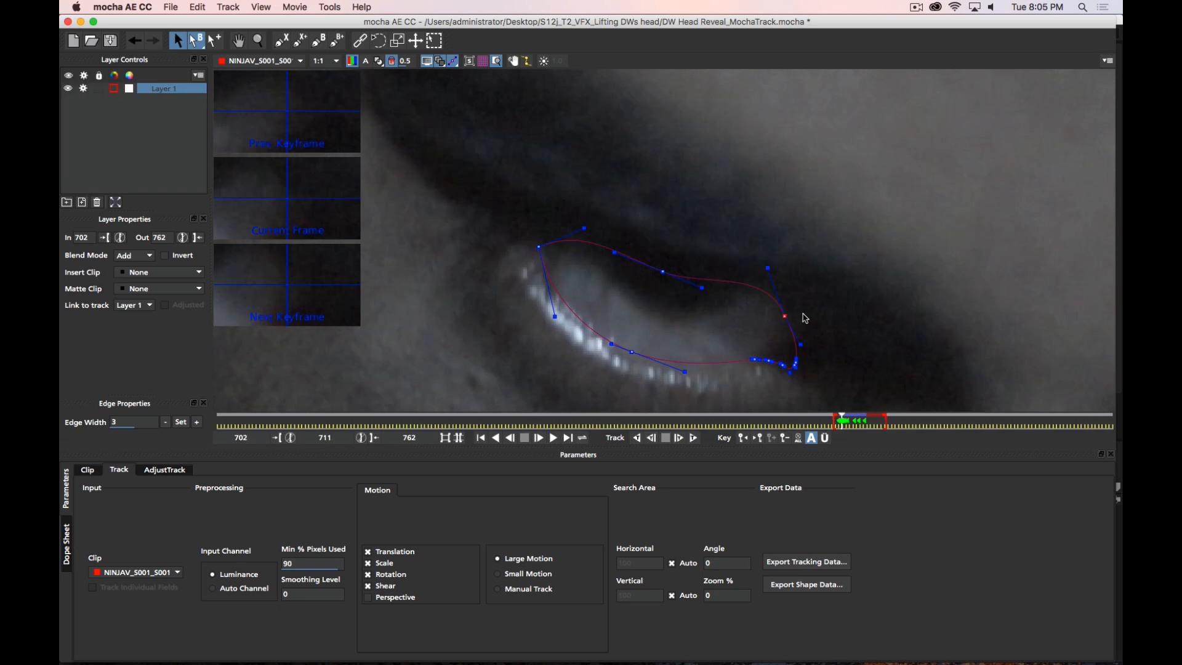
left_click(784, 438)
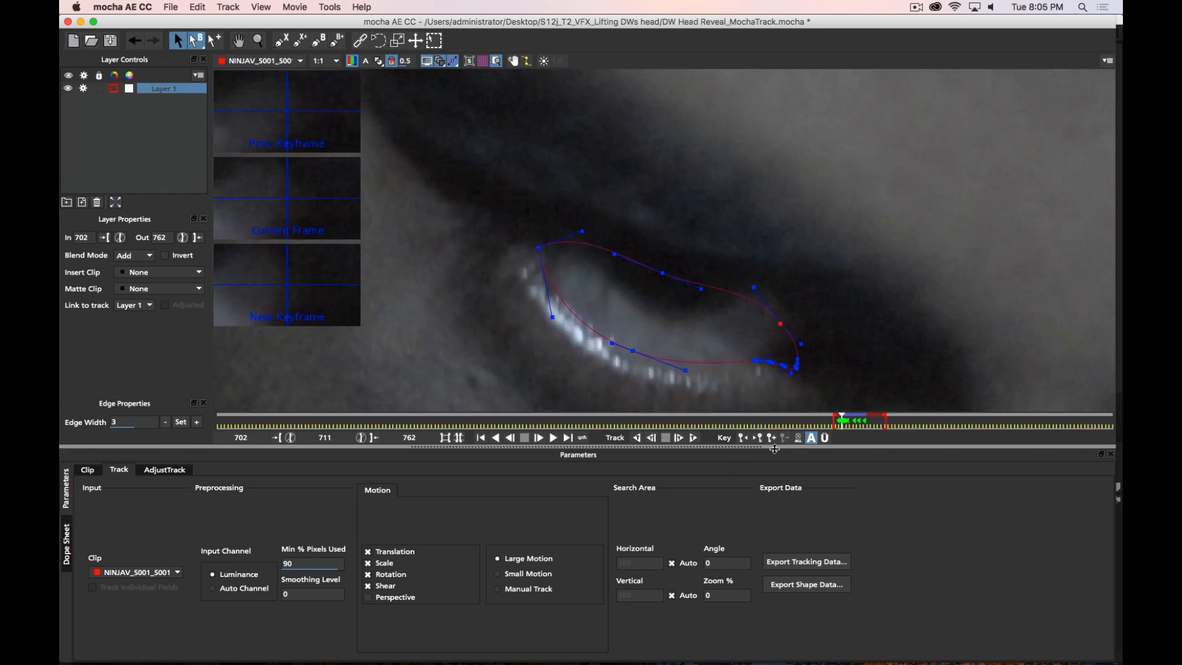
left_click(652, 440)
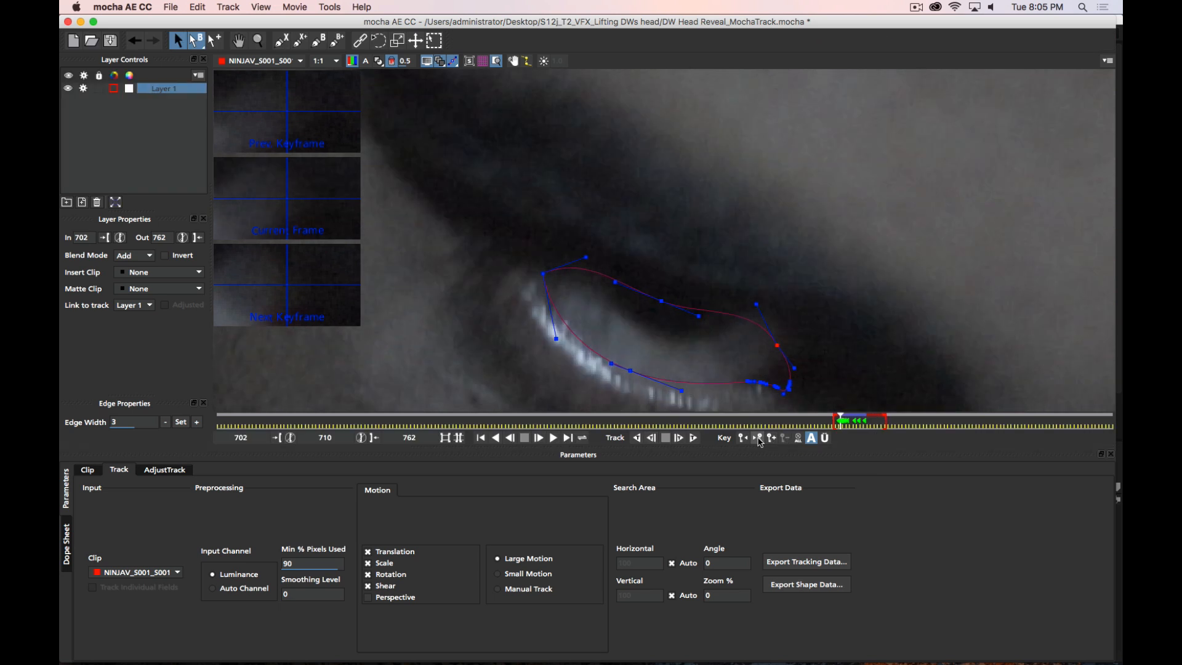
left_click_drag(858, 285, 868, 152)
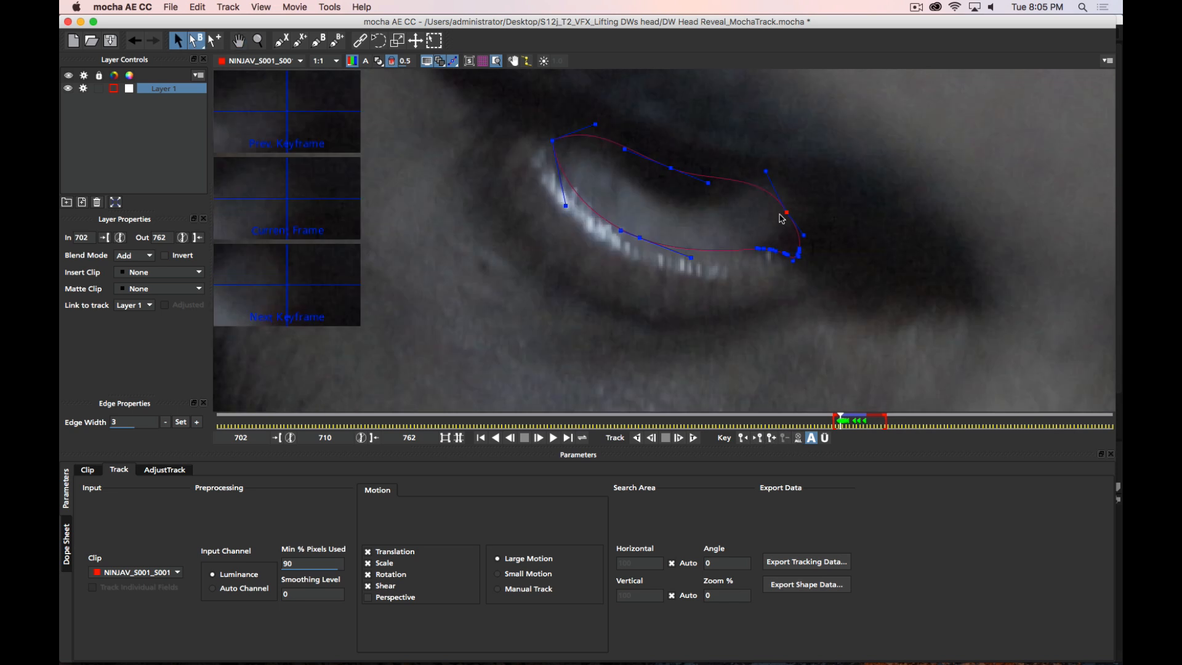
left_click(745, 441)
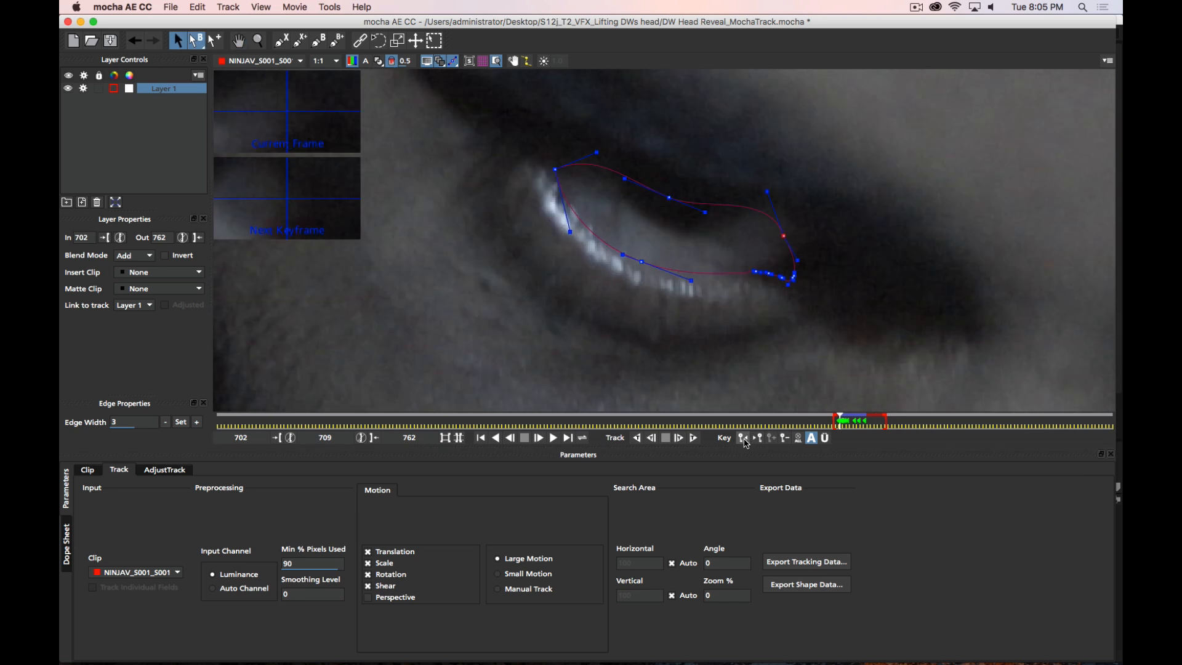
left_click(785, 439)
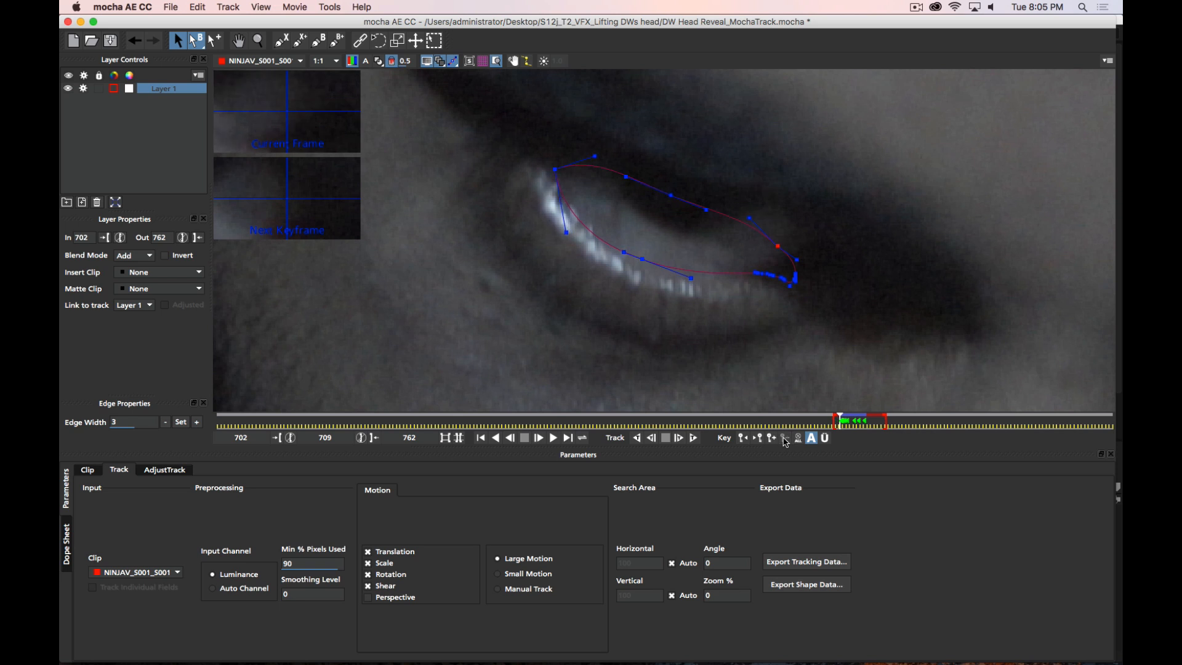
Lower the middle upper-lid point slightly at the frame 712 keyframe and zoom the timeline to the in-out range 702 to 762
left_click(758, 440)
left_click_drag(921, 168, 907, 223)
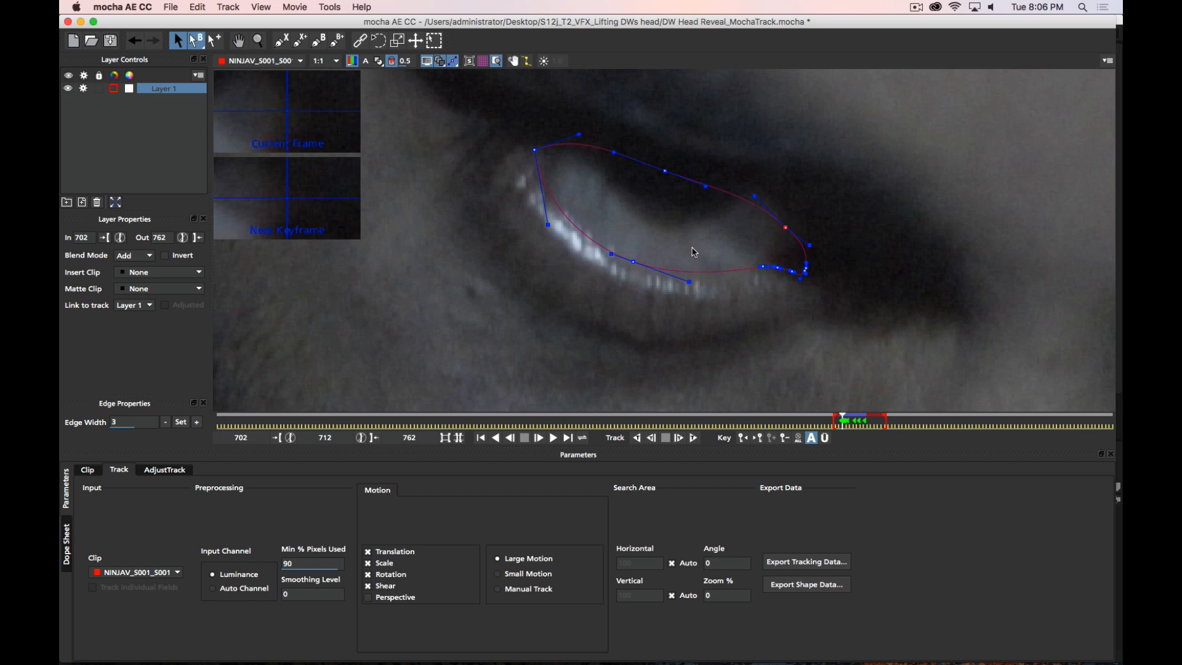
left_click_drag(665, 171, 665, 175)
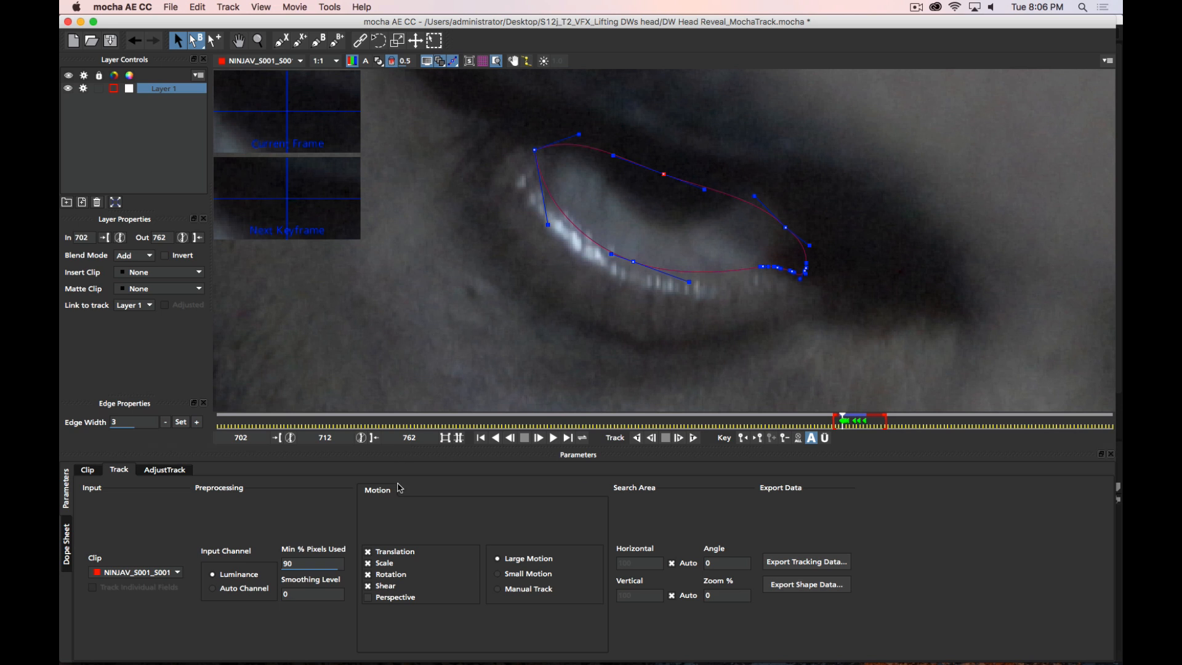
left_click(446, 438)
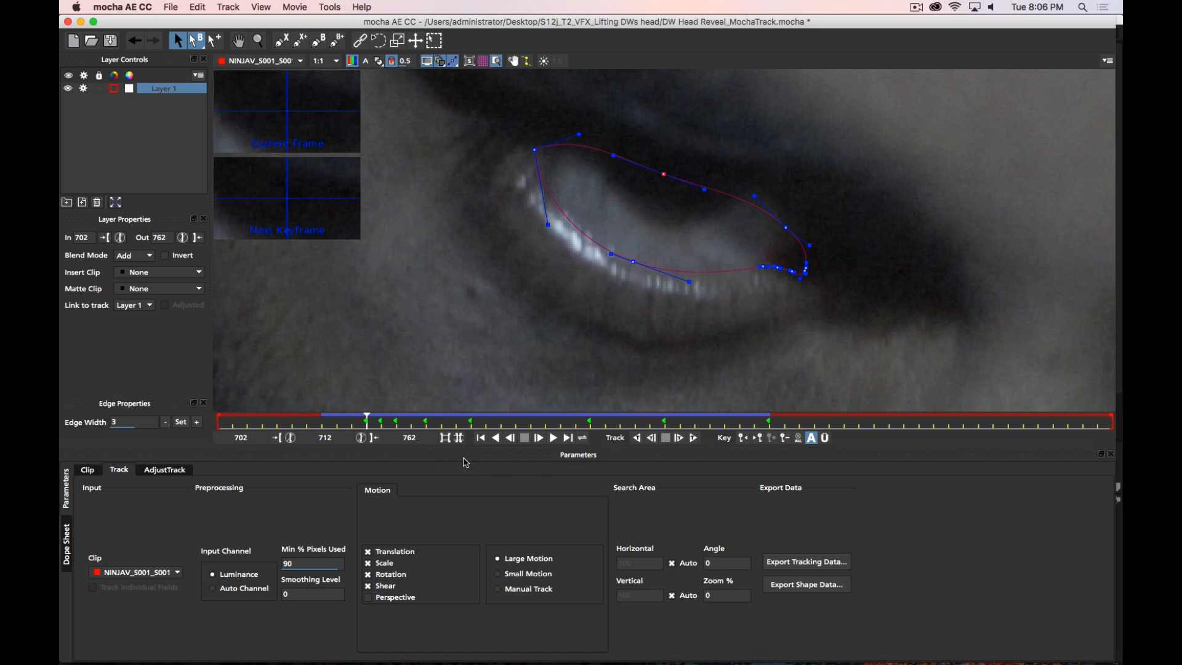
Check the outline between frames 709 and 713 and delete its keyframes at frames 713 and 712
left_click_drag(369, 422, 363, 423)
left_click_drag(363, 425, 326, 424)
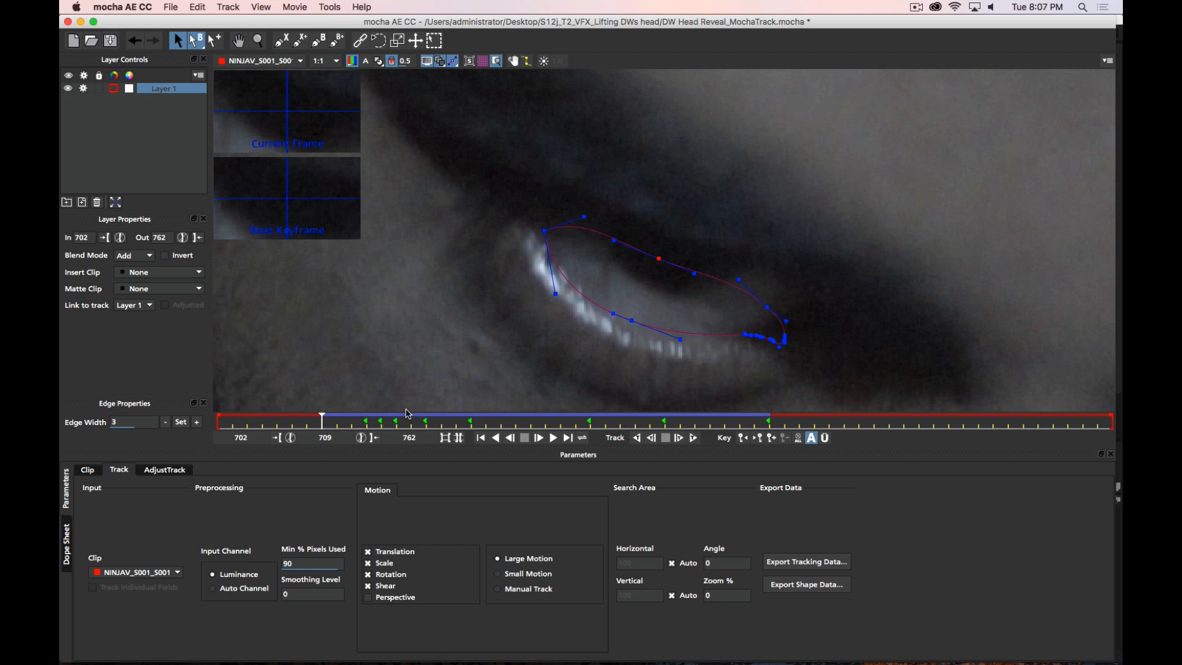
mouse_move(324, 423)
left_mouse_down()
mouse_move(437, 424)
mouse_move(325, 419)
mouse_move(406, 420)
mouse_move(337, 421)
left_mouse_up()
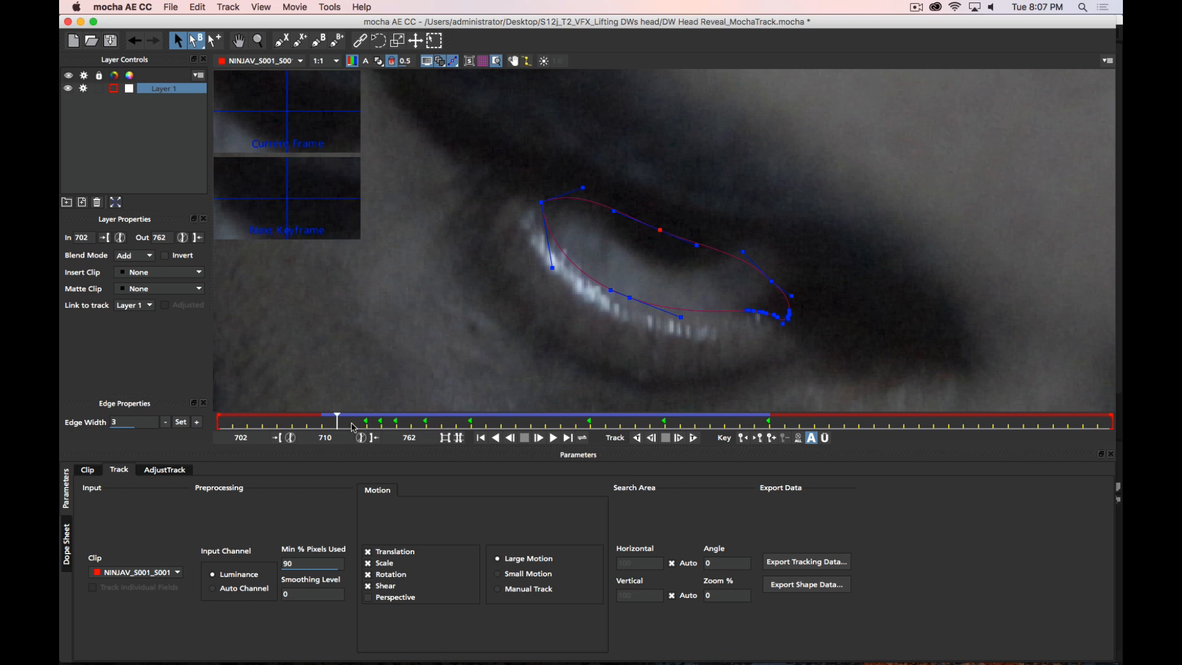
left_click_drag(356, 423, 382, 423)
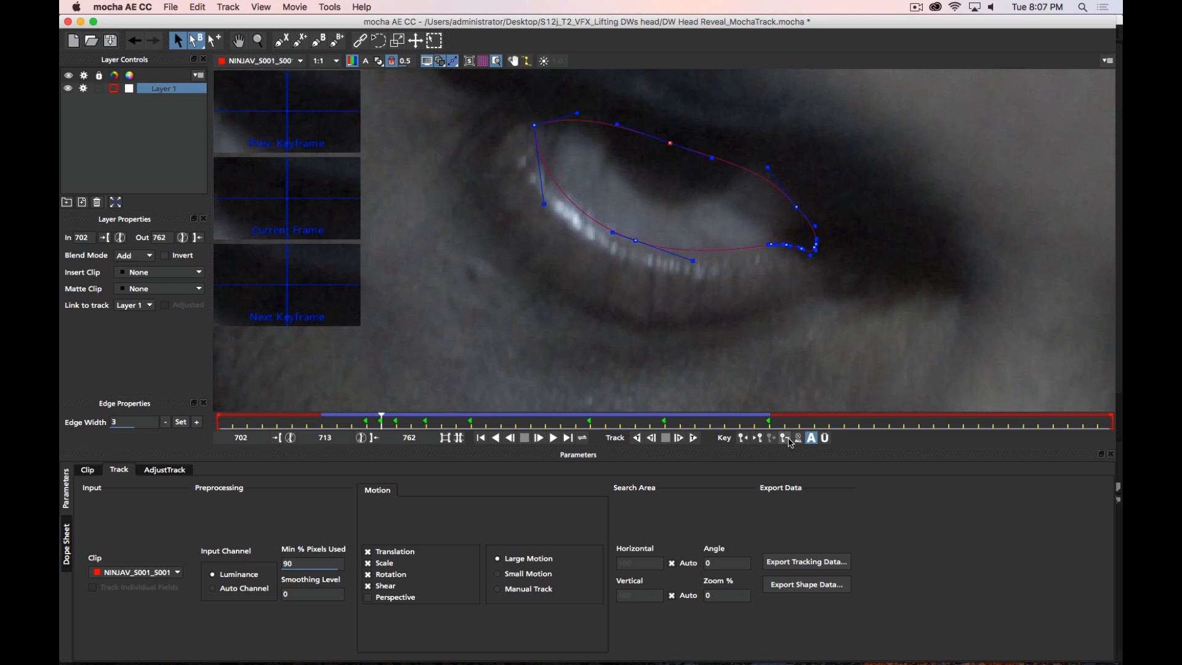
left_click_drag(378, 421, 367, 422)
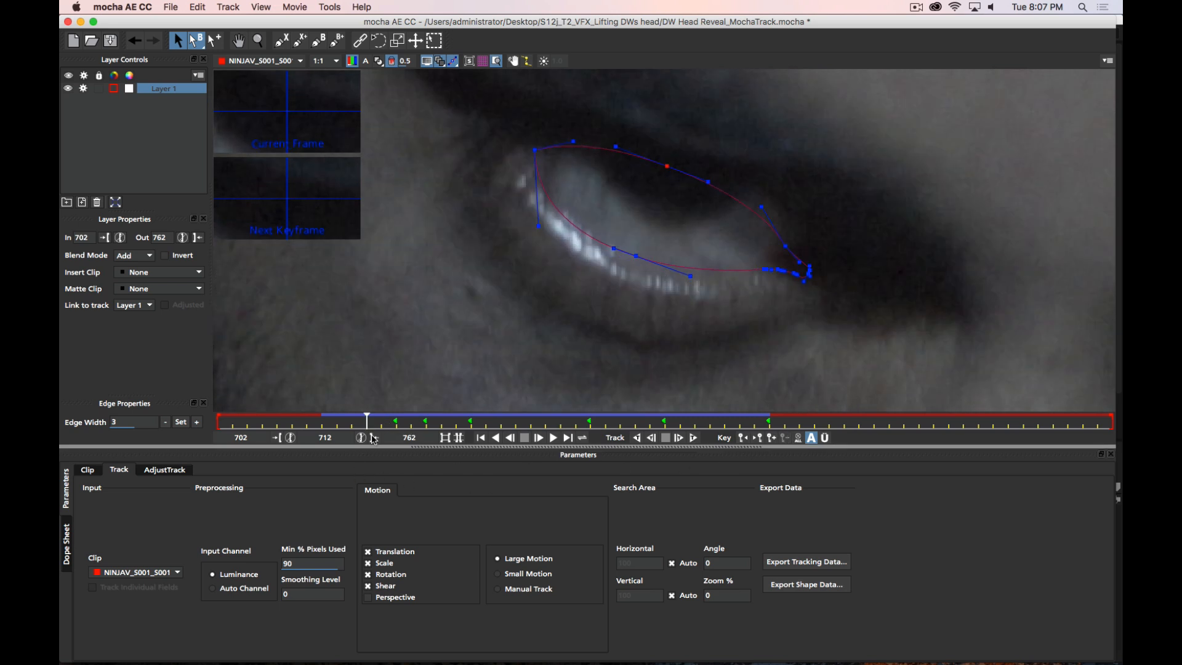
At frame 711, raise the middle and inner upper-lid points to the lid edge and nudge the outer-corner point slightly inward
mouse_move(367, 423)
left_mouse_down()
mouse_move(394, 422)
mouse_move(353, 422)
left_mouse_up()
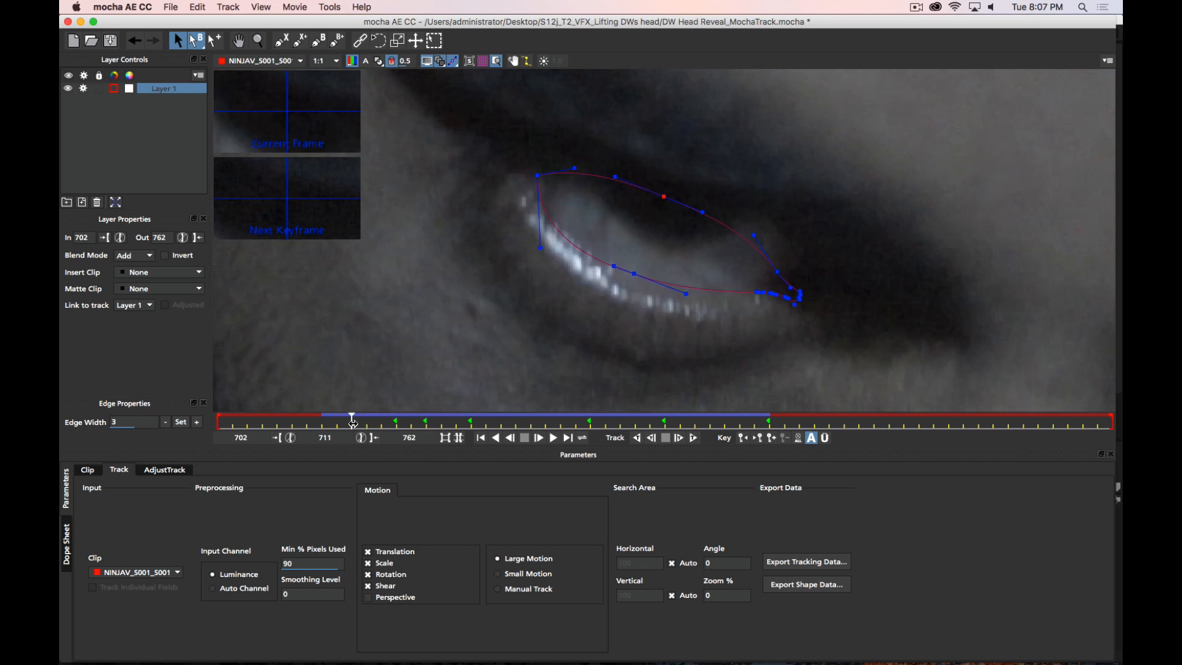
left_click_drag(664, 196, 667, 188)
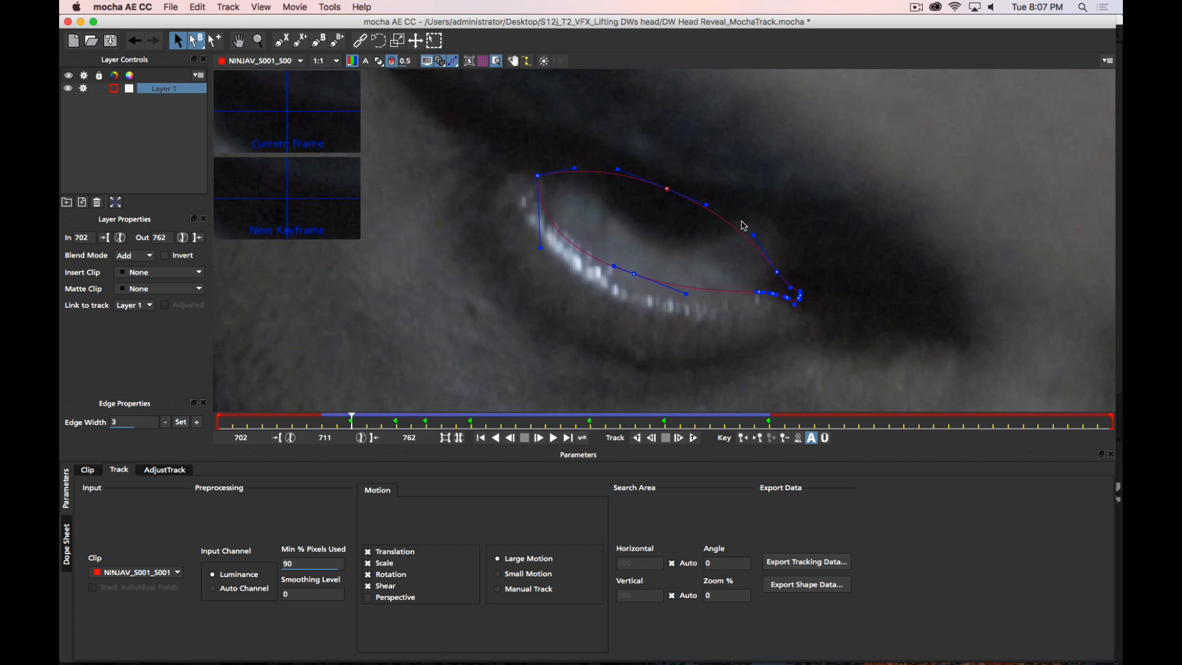
left_click(776, 272)
left_click_drag(777, 272, 778, 242)
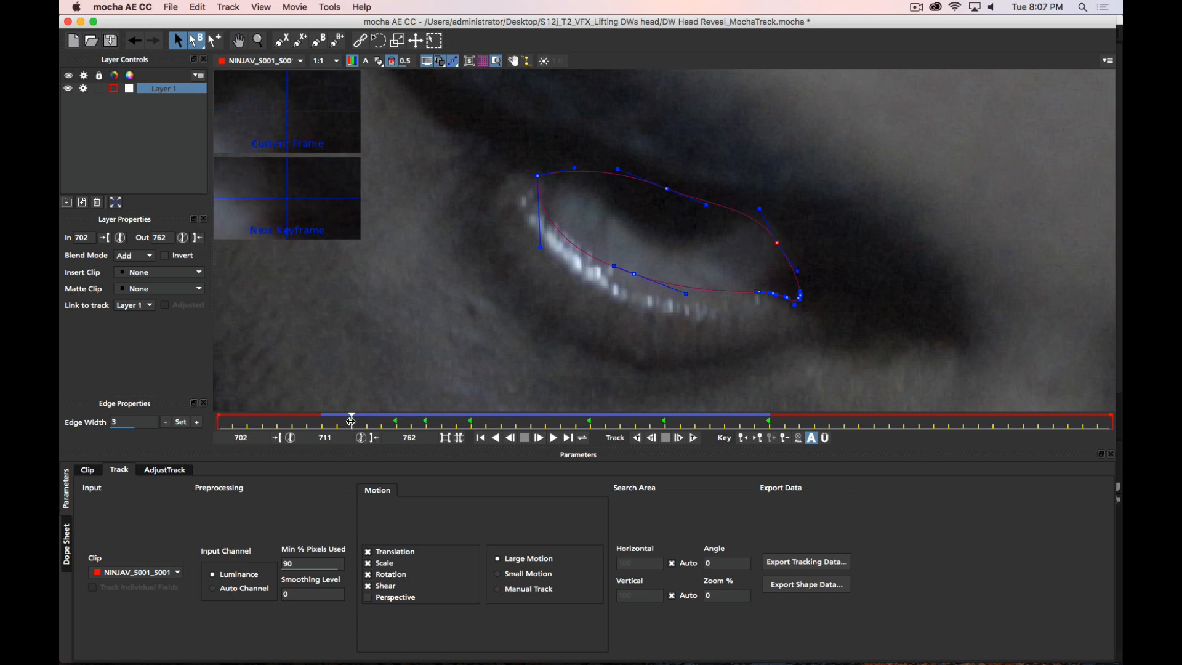
mouse_move(359, 421)
left_mouse_down()
mouse_move(399, 422)
mouse_move(348, 423)
left_mouse_up()
left_click_drag(777, 244, 779, 242)
left_click_drag(537, 177, 543, 174)
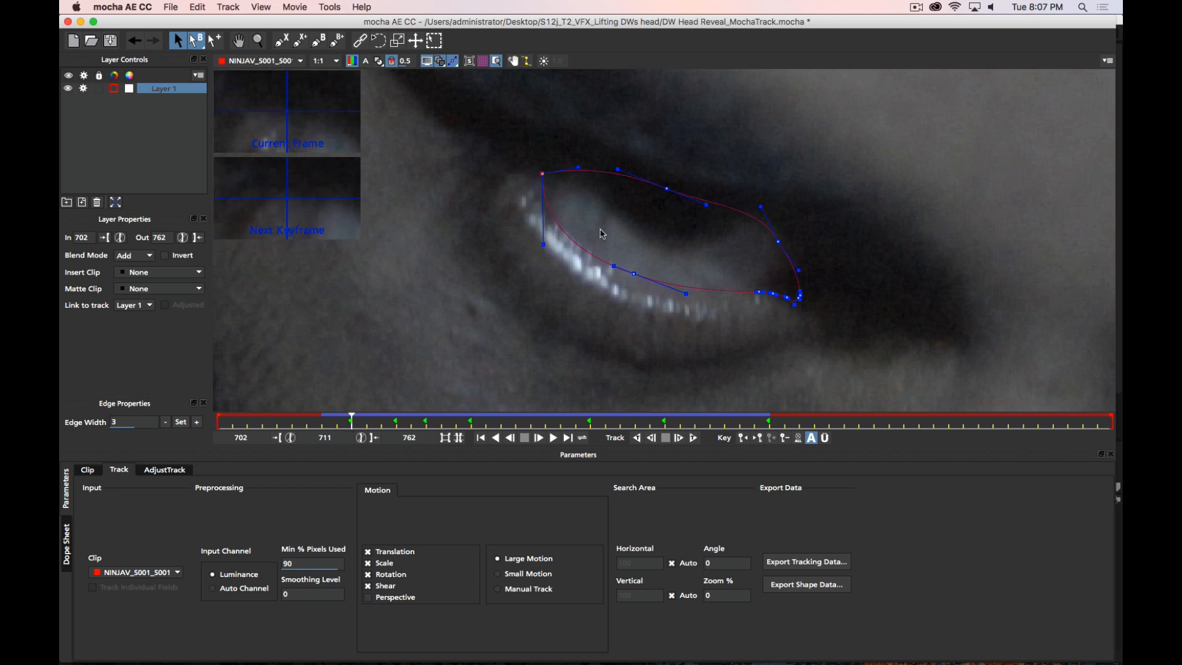
At frame 711, lower the middle lower-lid point slightly and shift the group of inner-corner points toward the nose
left_click_drag(636, 272, 635, 278)
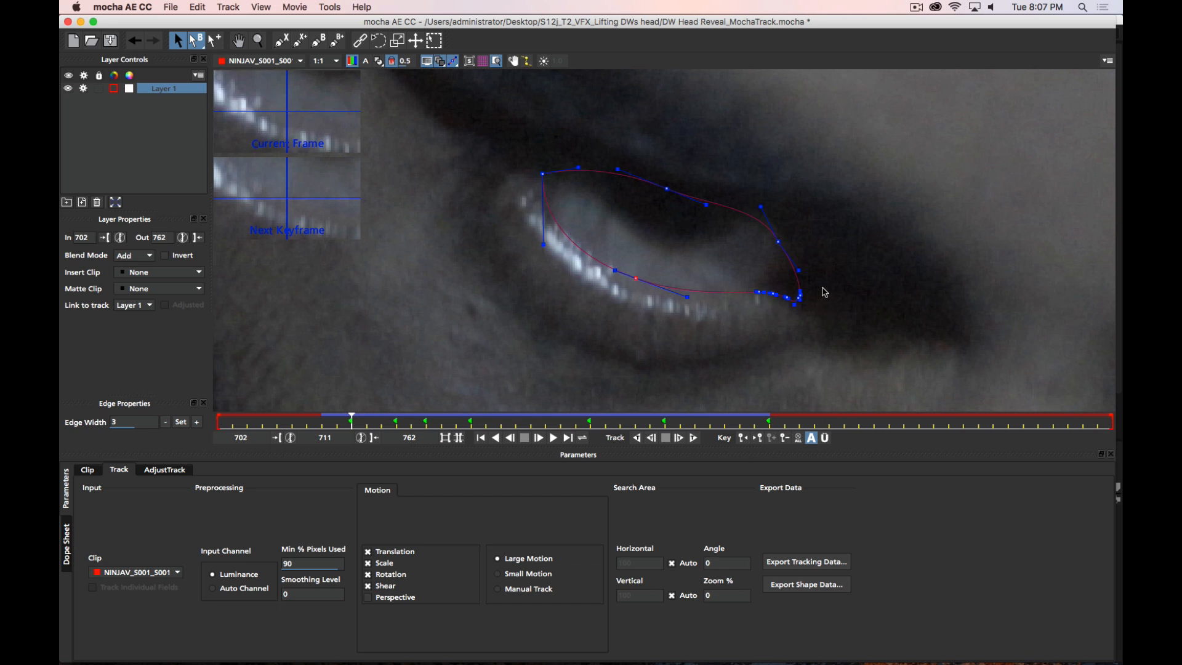
left_click_drag(880, 302, 727, 303)
left_click_drag(729, 281, 730, 281)
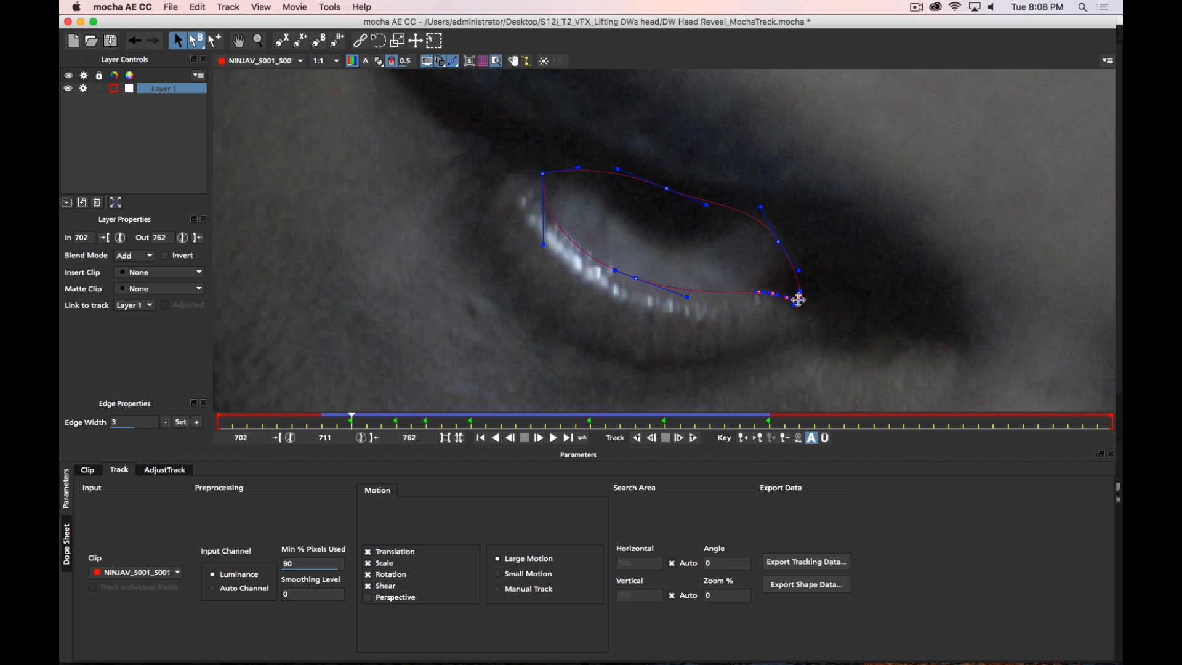
mouse_move(797, 298)
left_mouse_down()
mouse_move(808, 289)
mouse_move(809, 300)
left_mouse_up()
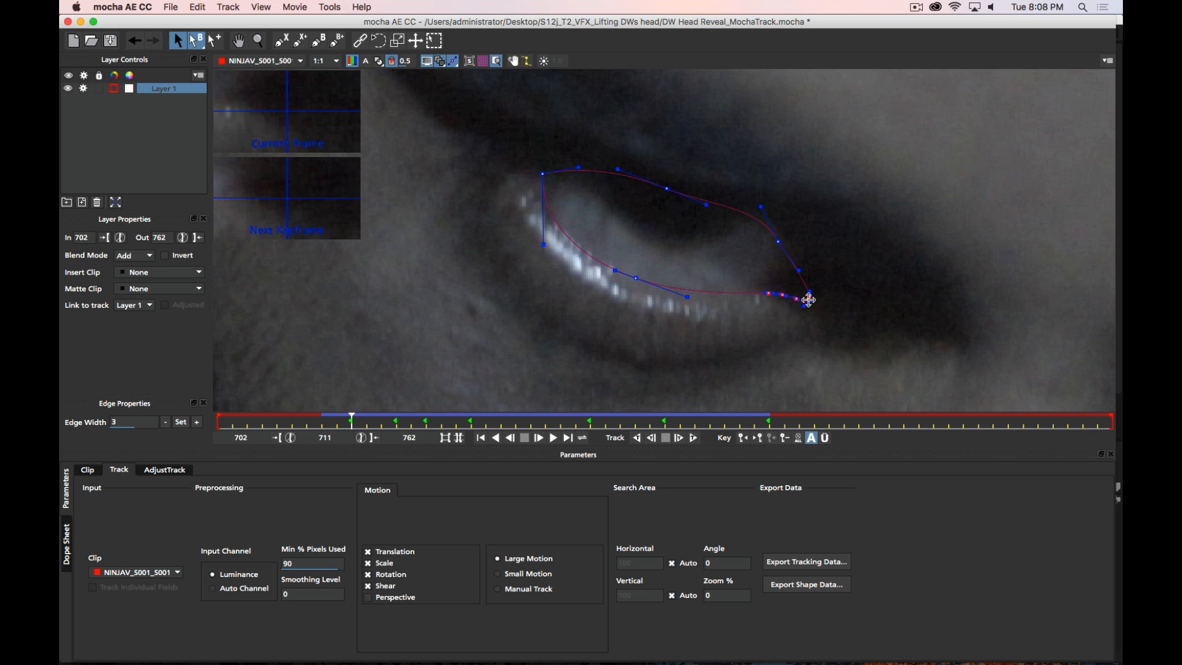
left_click(779, 240)
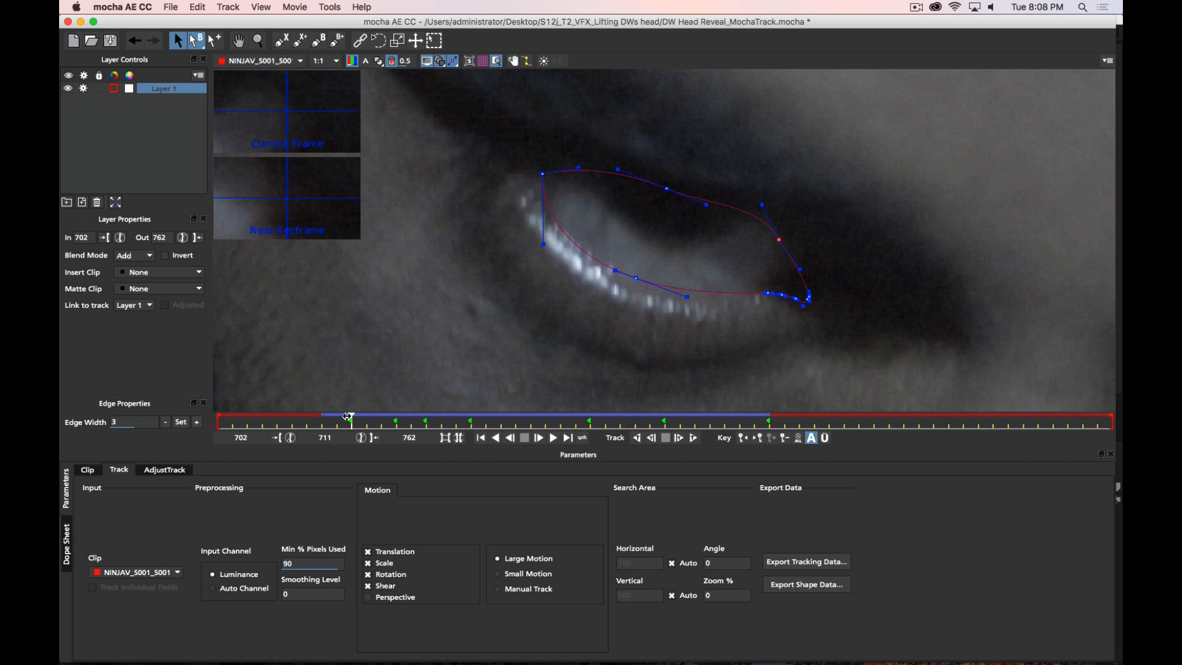
Step forward to frame 717 and back to frame 711 to examine how the outline follows the eyelids
key("shift+Right")
key("Left")
key("Left")
key("Left")
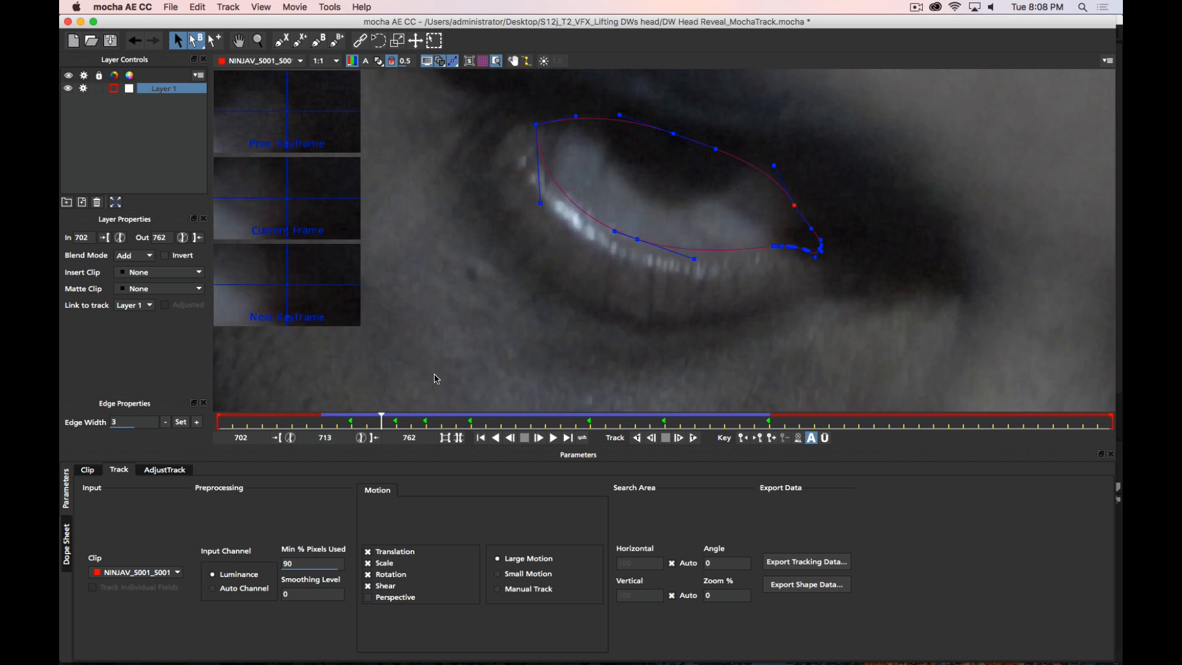
key("Right")
key("Right")
key("Right")
key("Right")
key("Right")
key("Right")
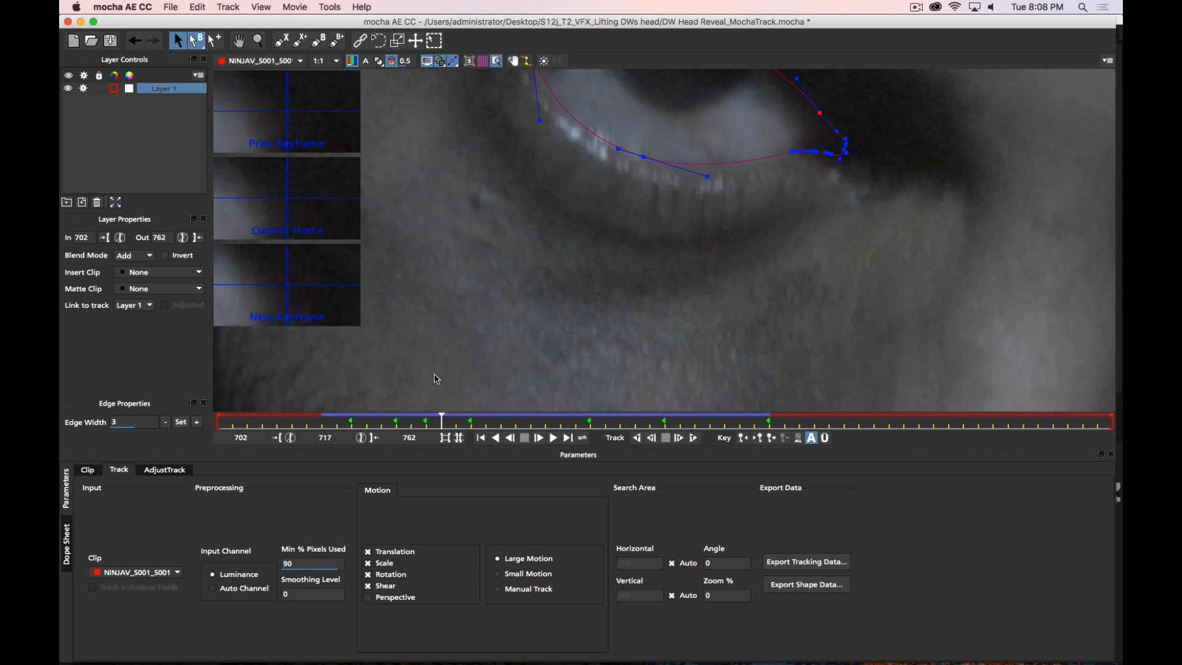
key("Left")
key("Left")
key("Left")
key("Left")
key("Left")
key("Left")
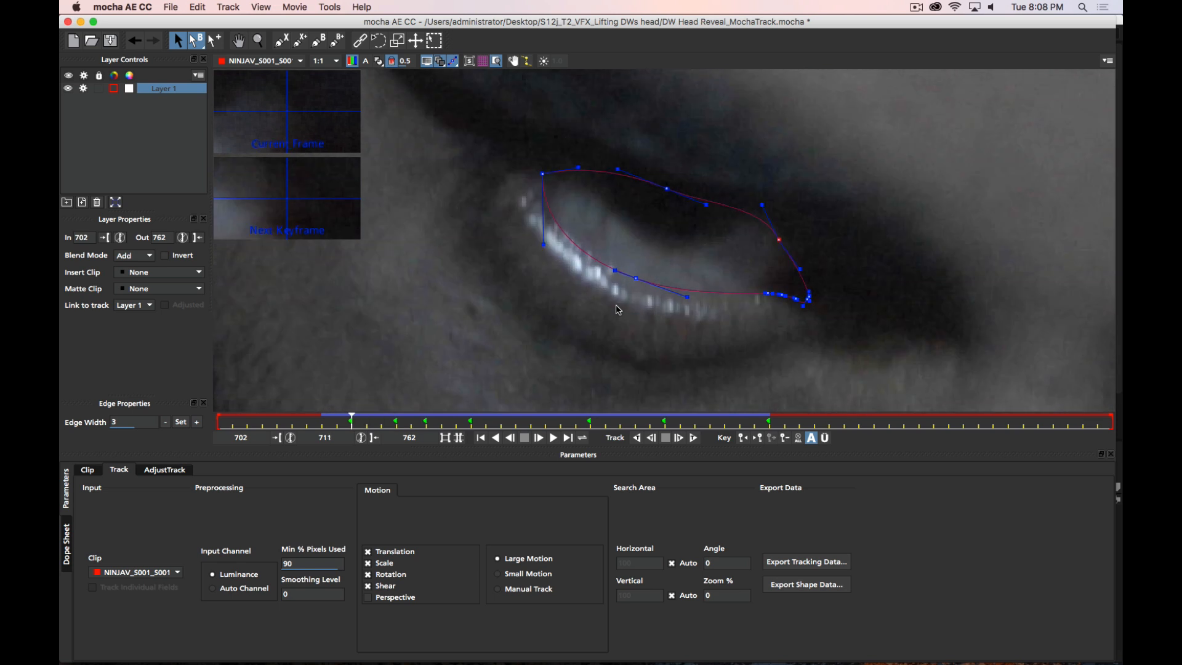
Track backward frame by frame to 706, and there lower the middle upper-lid point and raise the middle lower-lid point
left_click(652, 439)
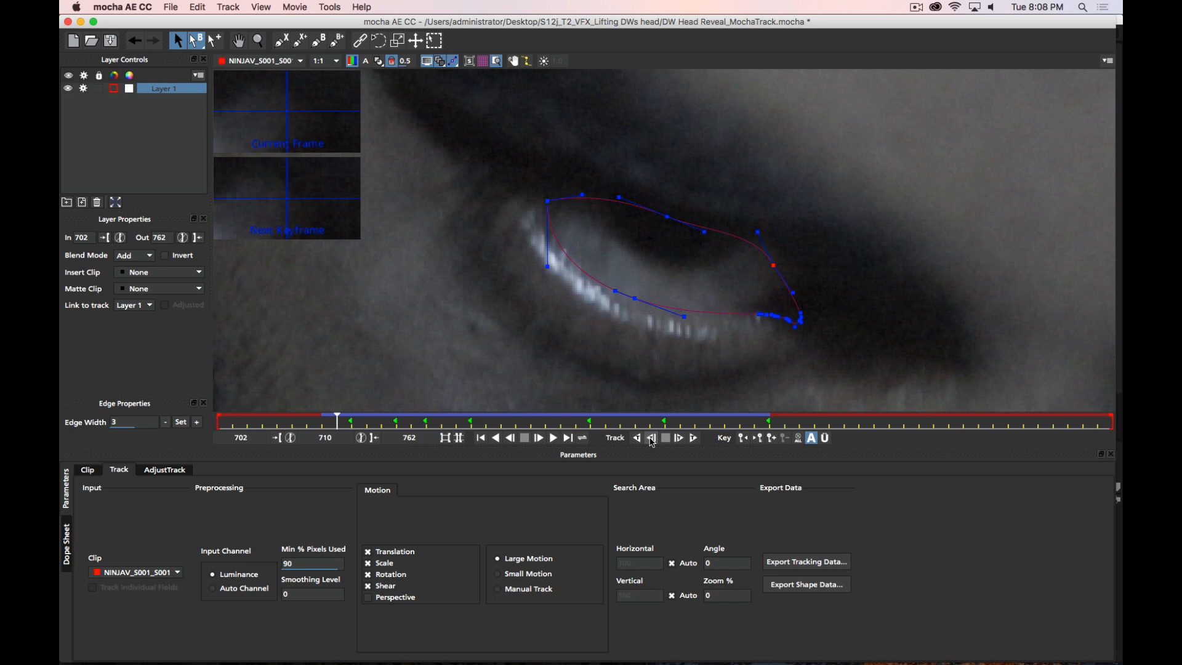
left_click(652, 439)
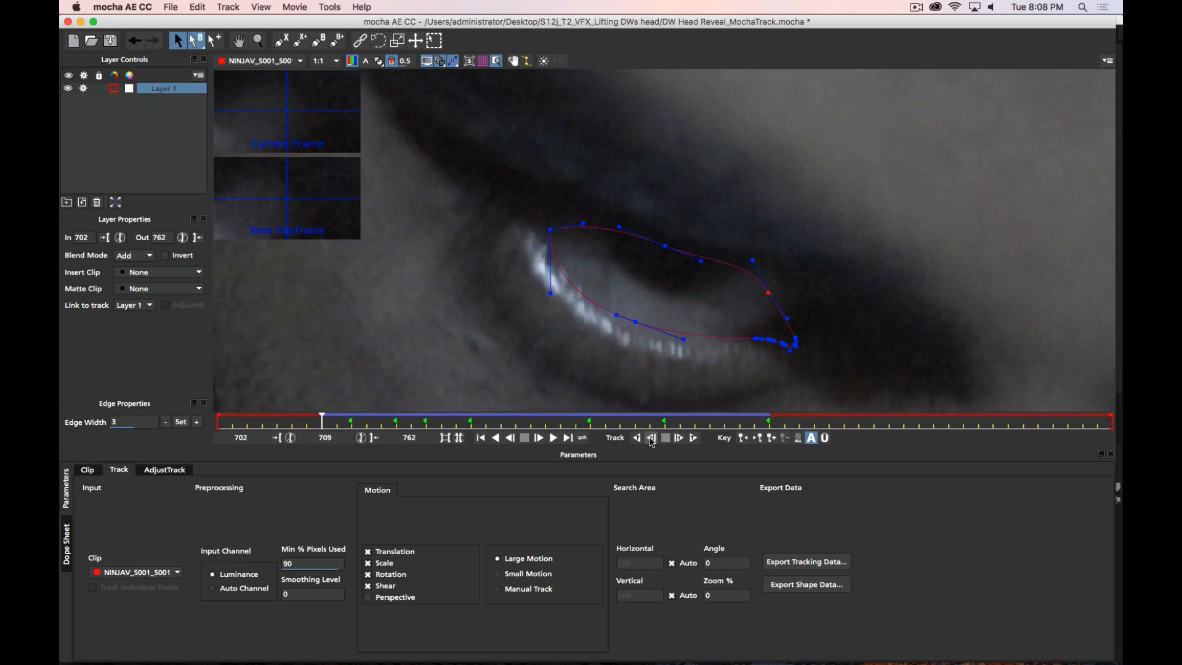
left_click(651, 439)
key("x")
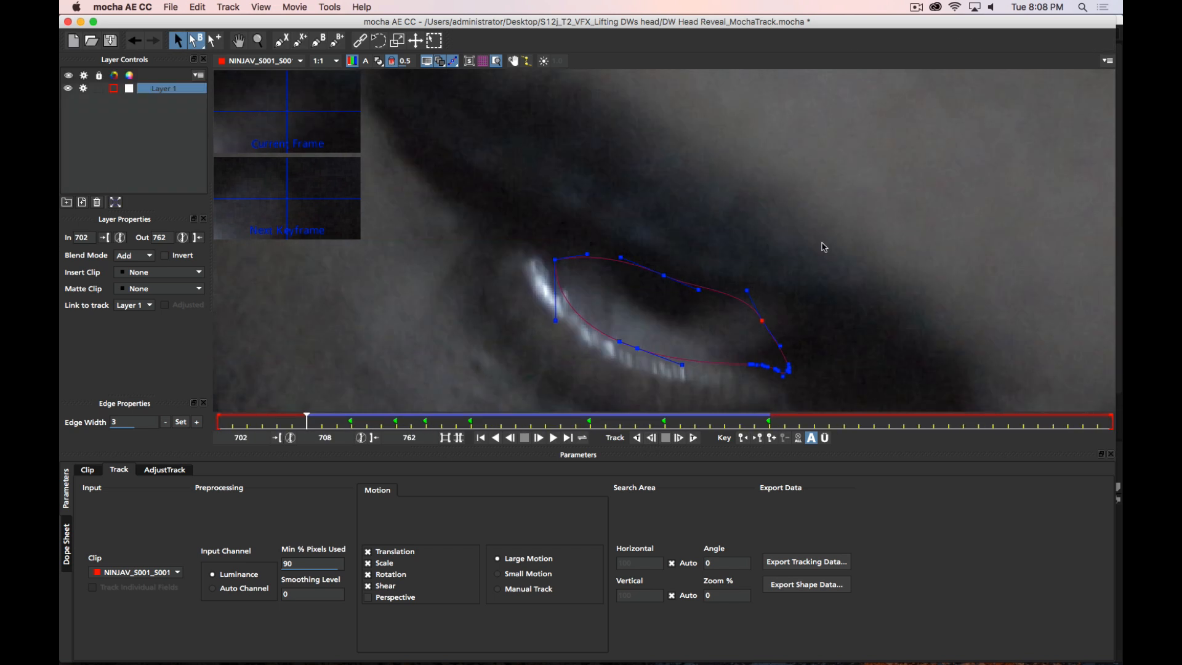
left_click_drag(856, 144, 856, 112)
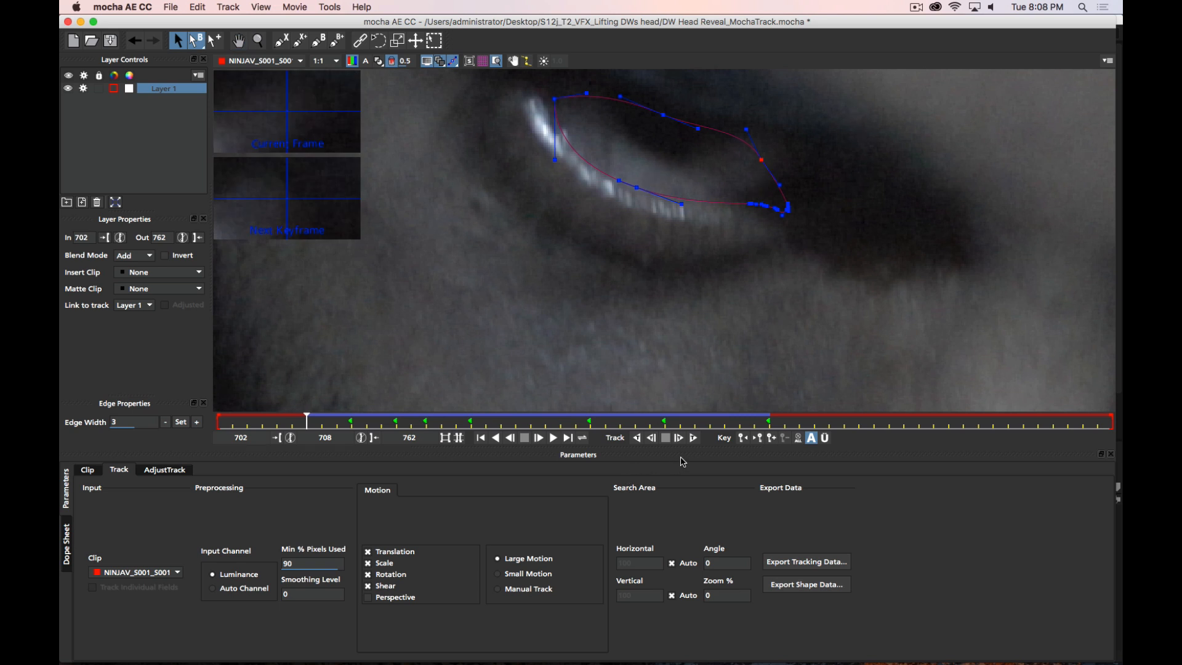
left_click(652, 440)
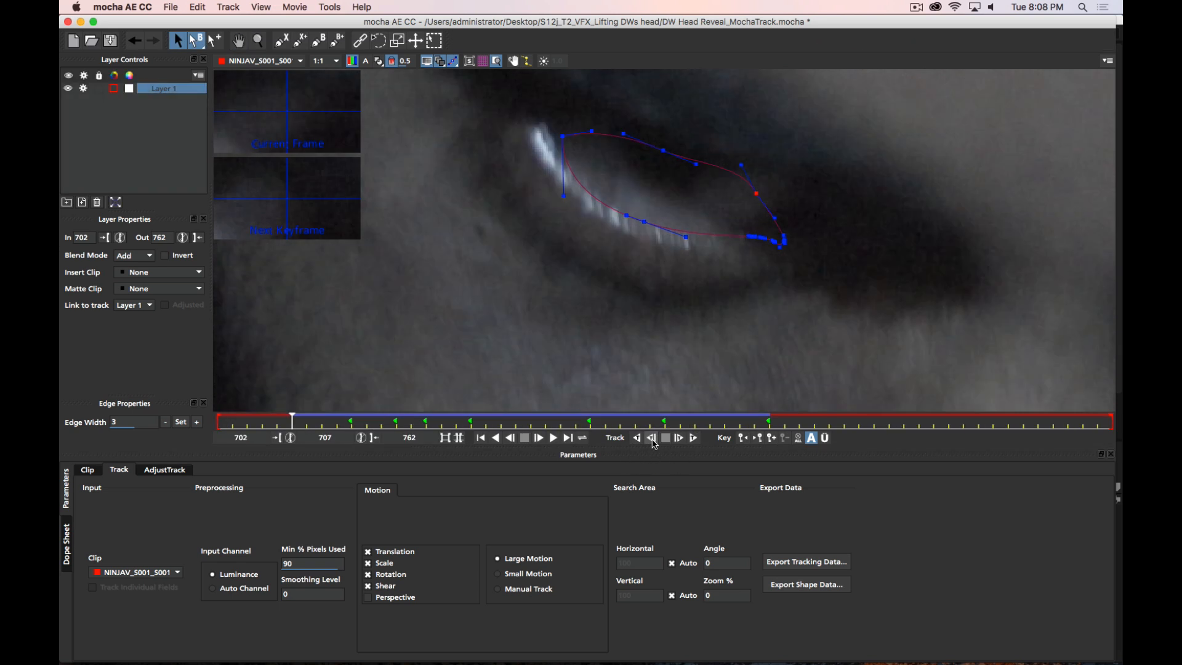
left_click(652, 438)
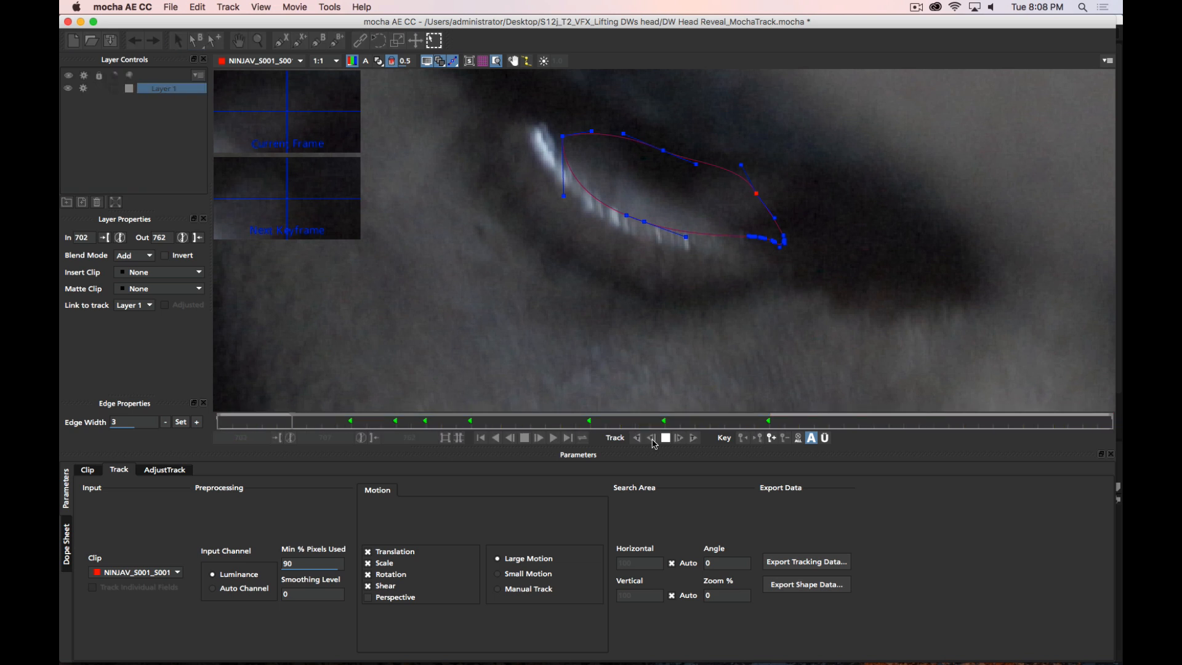
left_click_drag(667, 180, 665, 191)
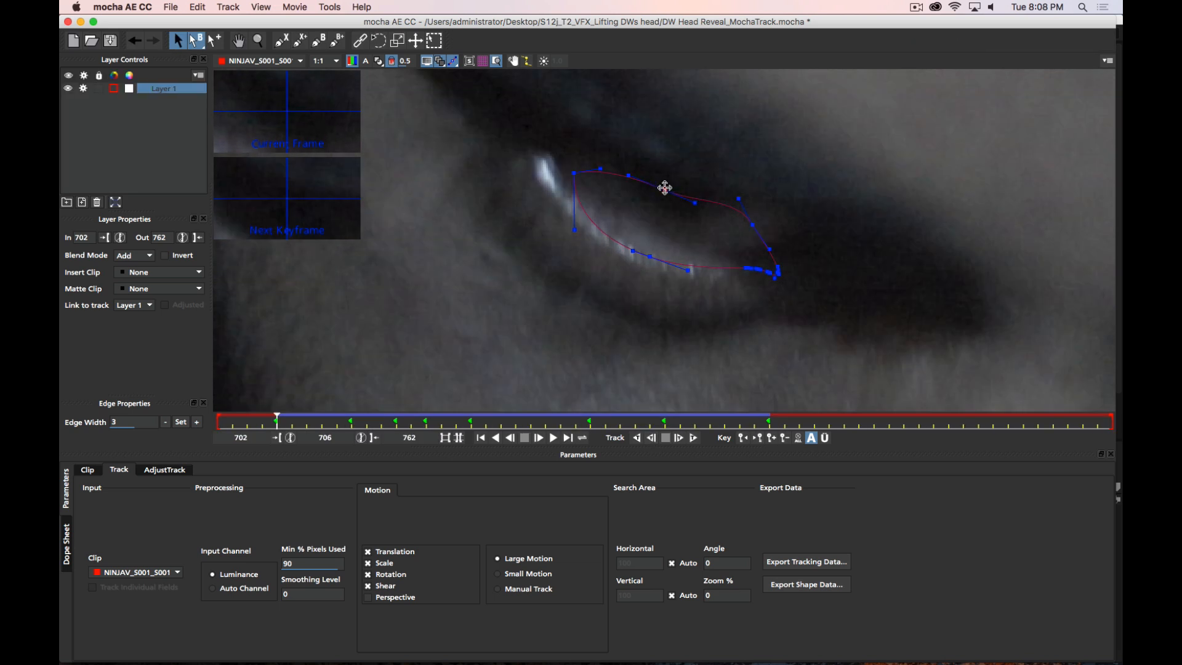
left_click_drag(646, 256, 653, 245)
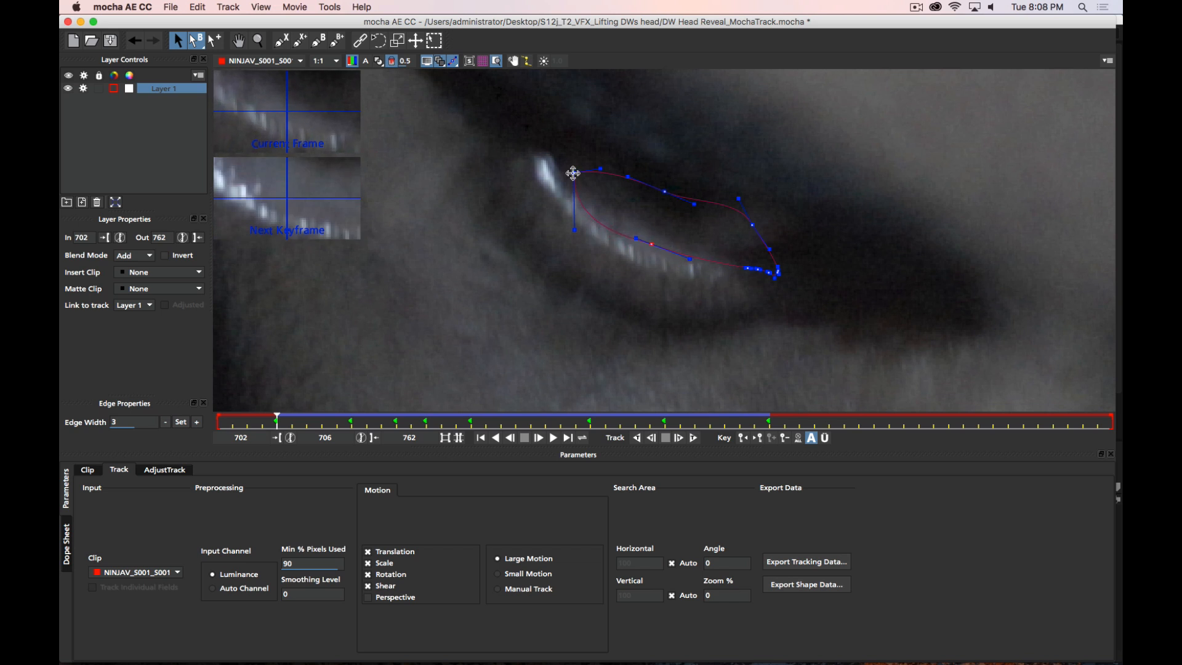
left_click_drag(573, 173, 576, 166)
left_click_drag(571, 228, 582, 197)
left_click_drag(818, 251, 788, 276)
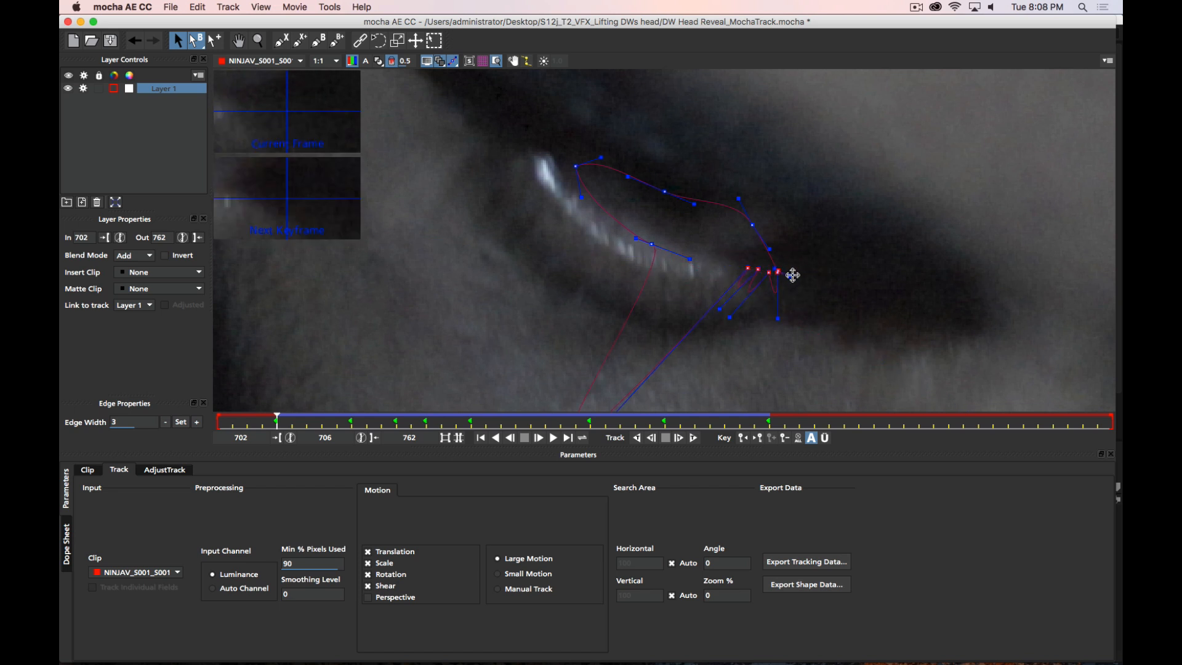
key("super+z")
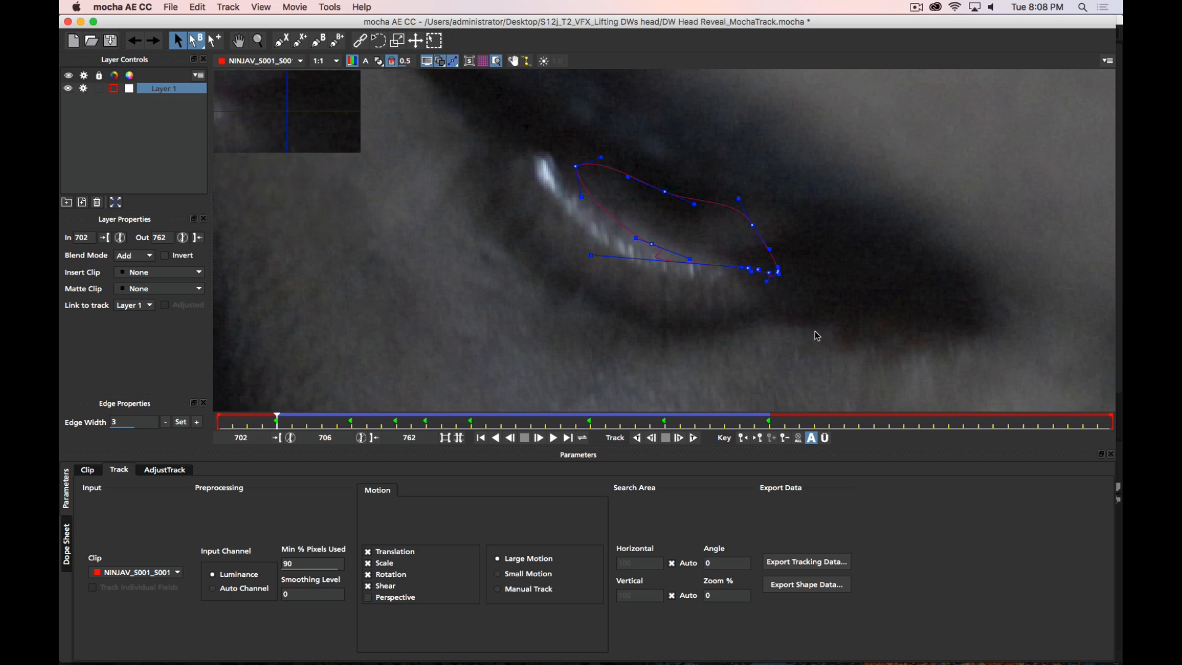
key("super+z")
key("super+z")
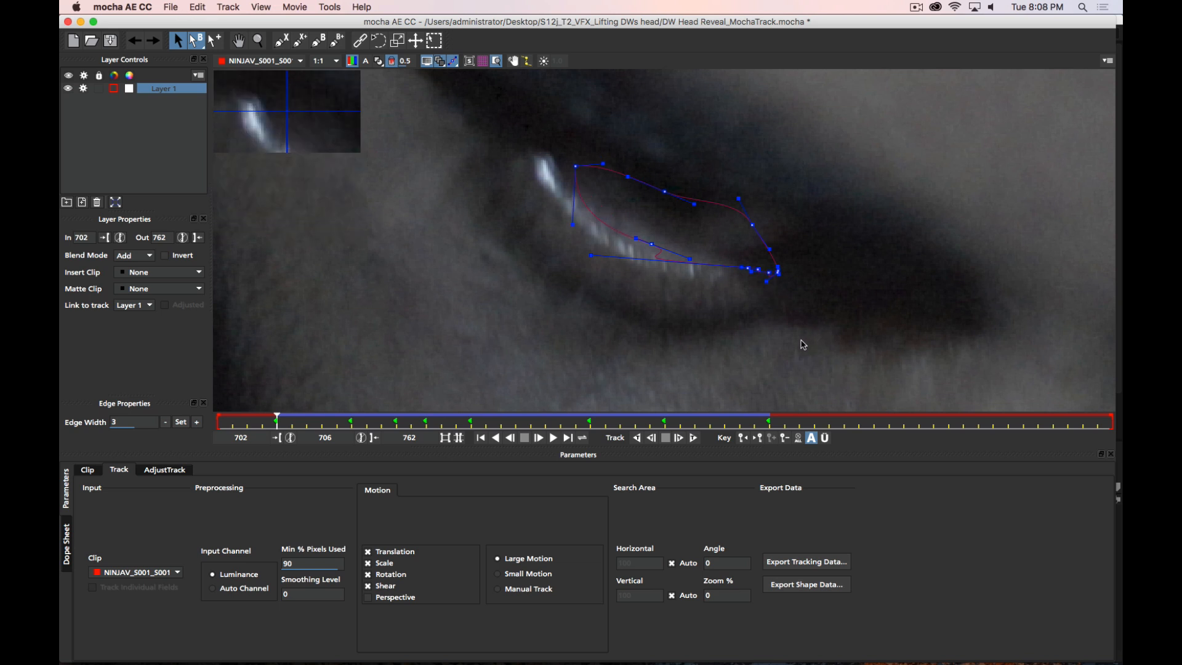
Refit the frame 706 outline by raising the inner-corner points, lowering the upper-lid curve and pulling the outer corner inward
left_click_drag(821, 255, 749, 253)
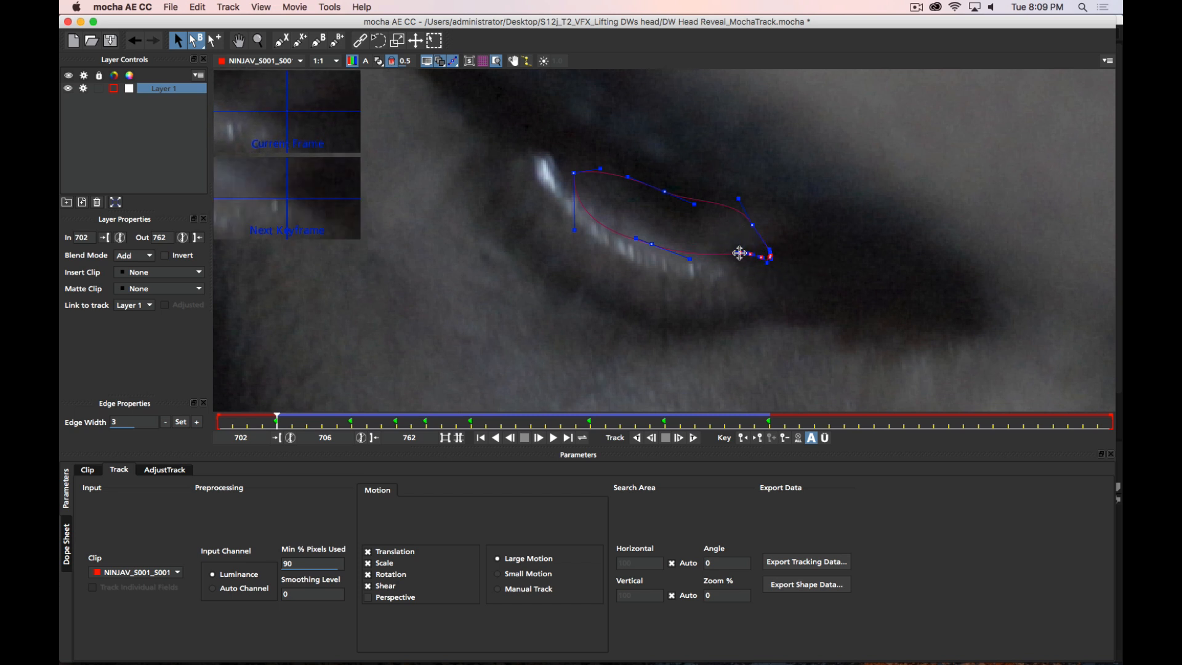
mouse_move(739, 198)
left_mouse_down()
mouse_move(776, 249)
mouse_move(741, 221)
mouse_move(770, 234)
mouse_move(774, 211)
mouse_move(741, 208)
left_mouse_up()
left_click_drag(663, 193, 659, 197)
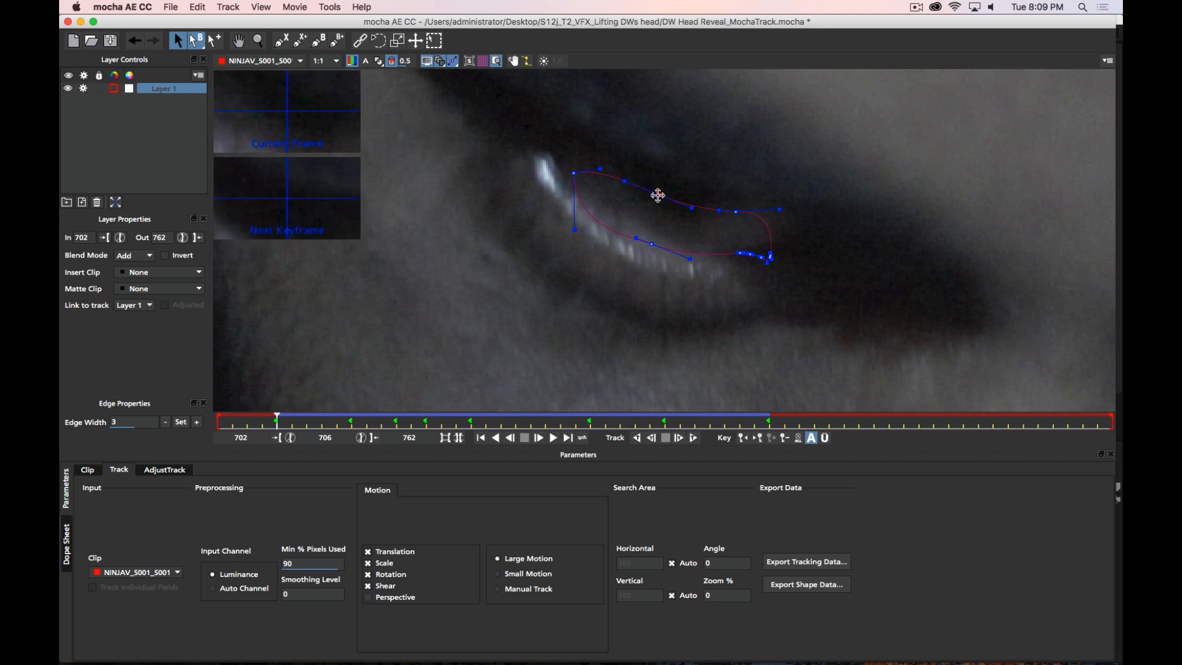
left_click_drag(573, 172, 585, 165)
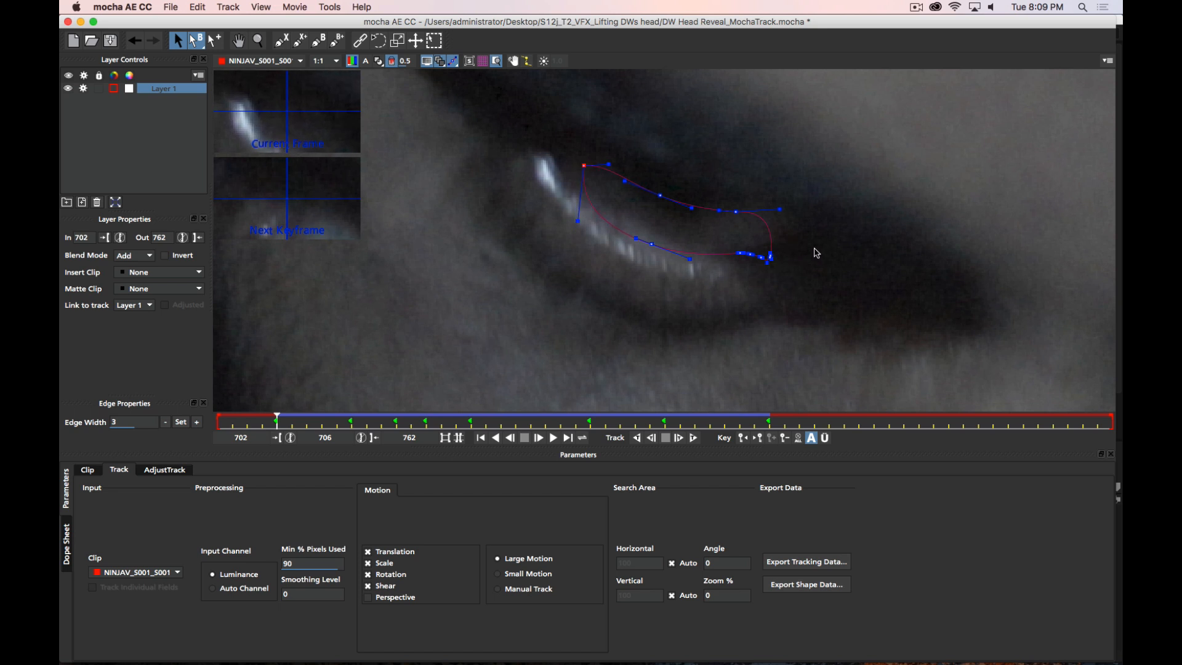
left_click_drag(816, 249, 762, 253)
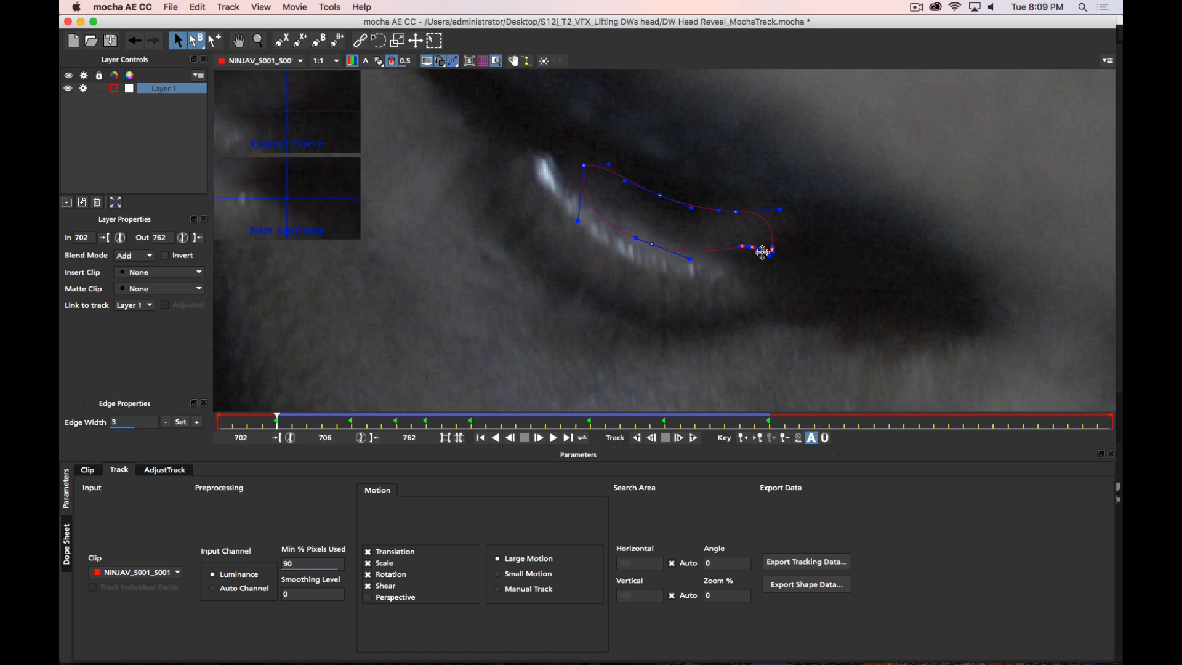
Add a control point on the frame 706 upper-lid curve near the inner corner and fit it and its neighbour to the lid
mouse_move(773, 212)
left_mouse_down()
mouse_move(764, 218)
mouse_move(776, 242)
mouse_move(778, 230)
left_mouse_up()
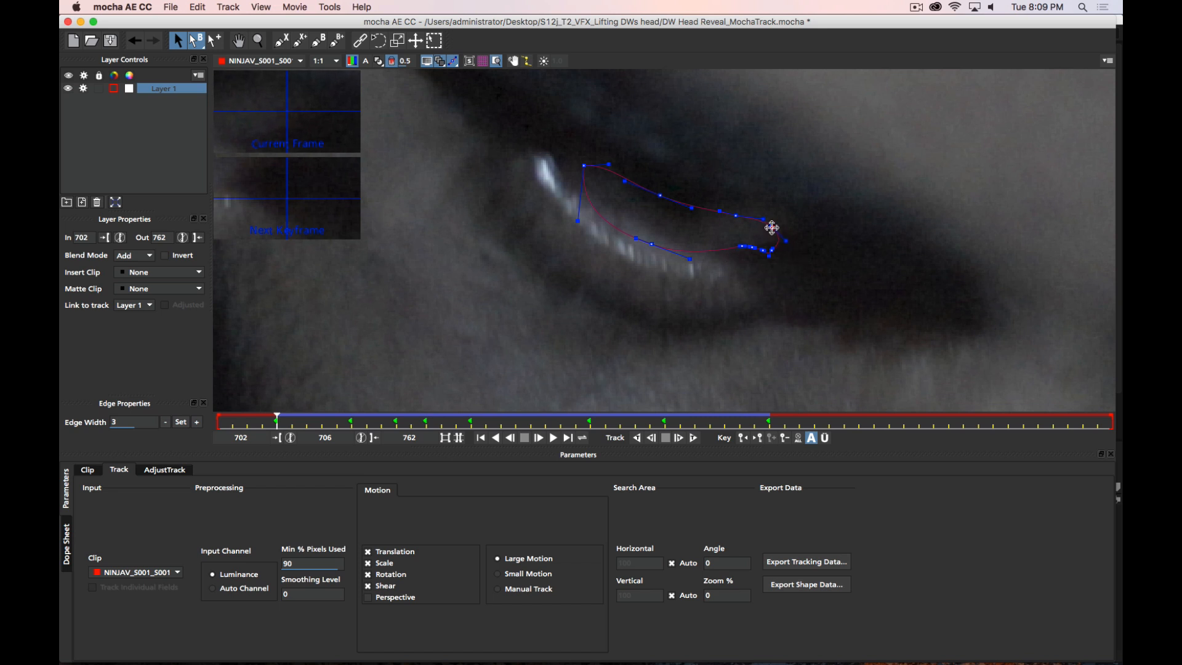
key("z")
left_click_drag(772, 228, 898, 250)
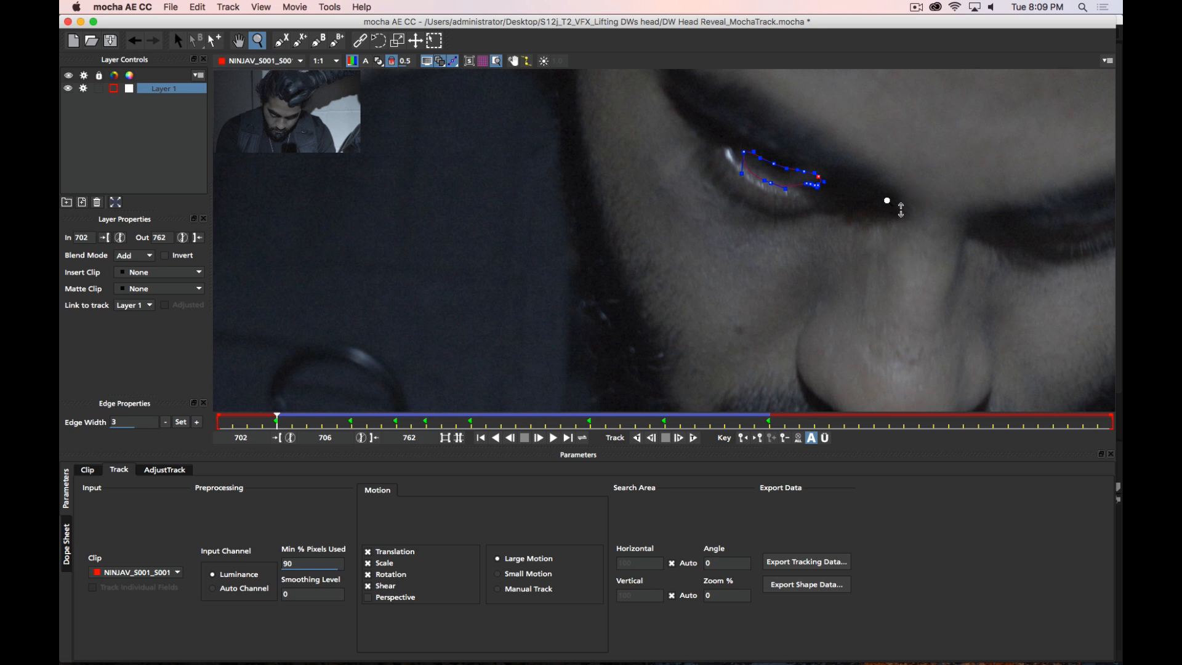
left_click_drag(893, 206, 869, 95)
key("x")
left_click_drag(800, 229, 828, 314)
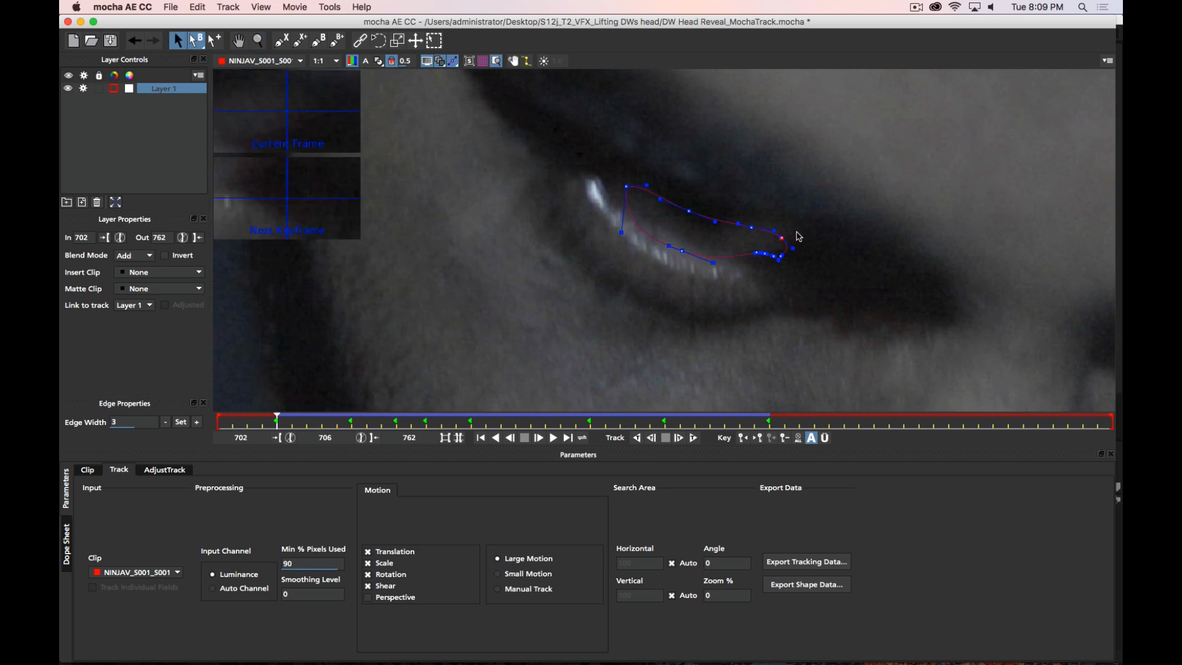
left_click_drag(782, 238, 754, 224)
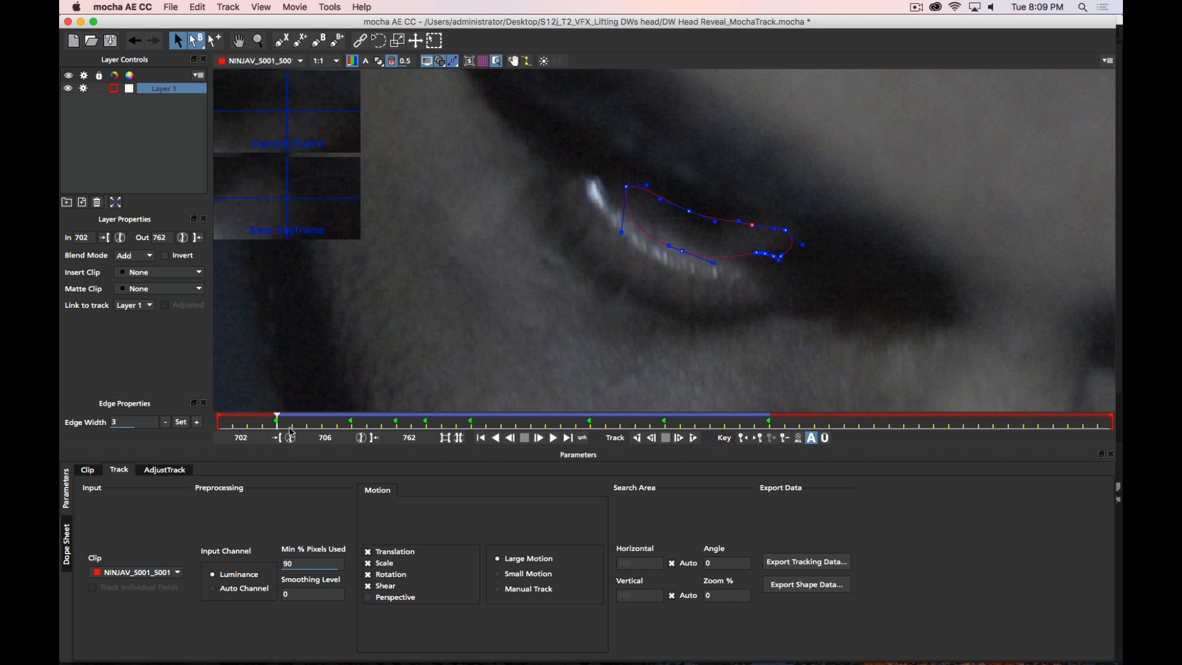
Step forward from frame 706 to 710 and back to 706 to examine how the outline follows the opening lids
key("Right")
key("Right")
key("Right")
key("Right")
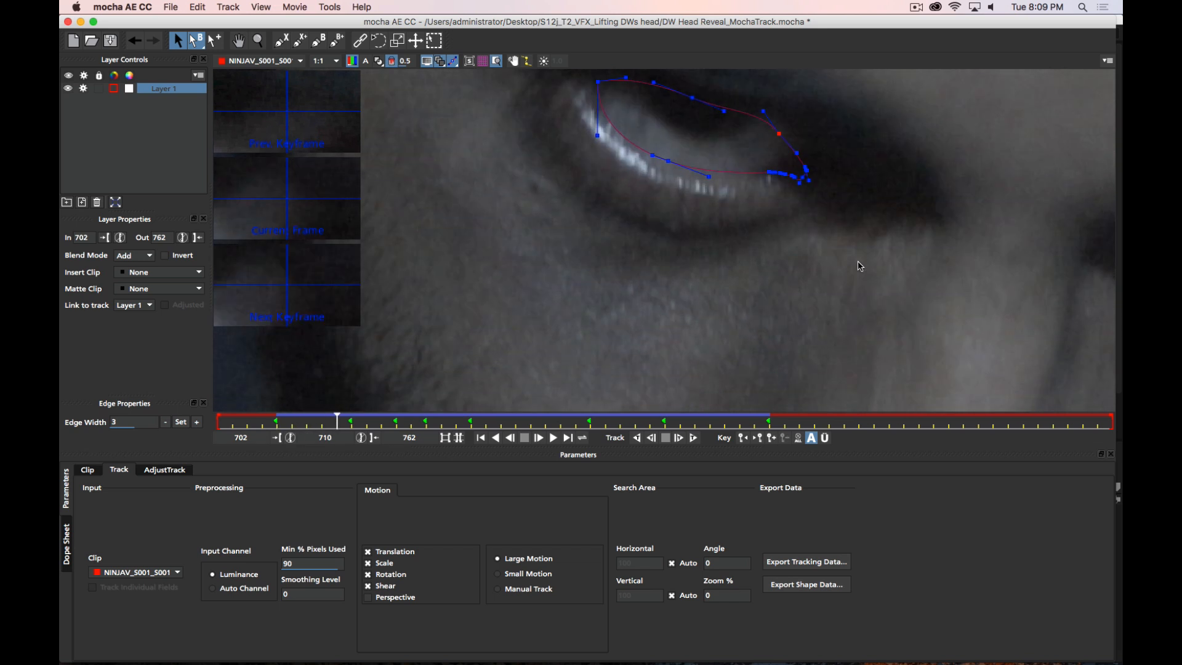
key("Left")
key("Left")
key("Left")
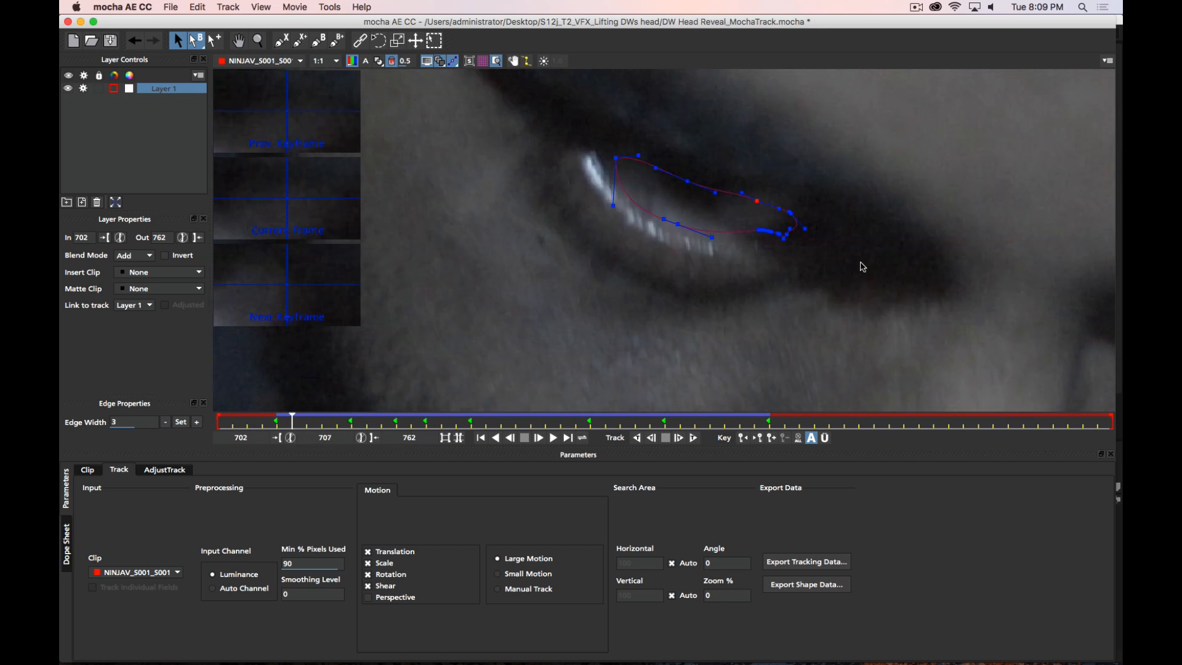
key("Left")
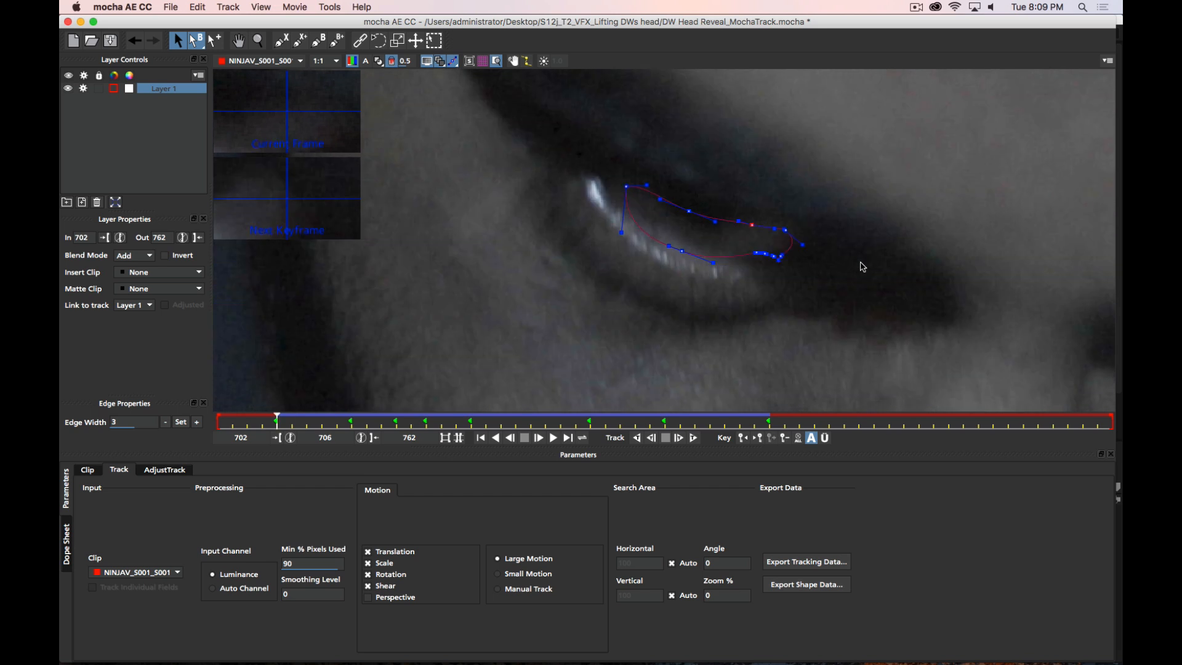
Refit the frame 708 outline by raising the upper-lid point near the inner corner and smoothing the lower inner-corner points and handles
key("Right")
key("Right")
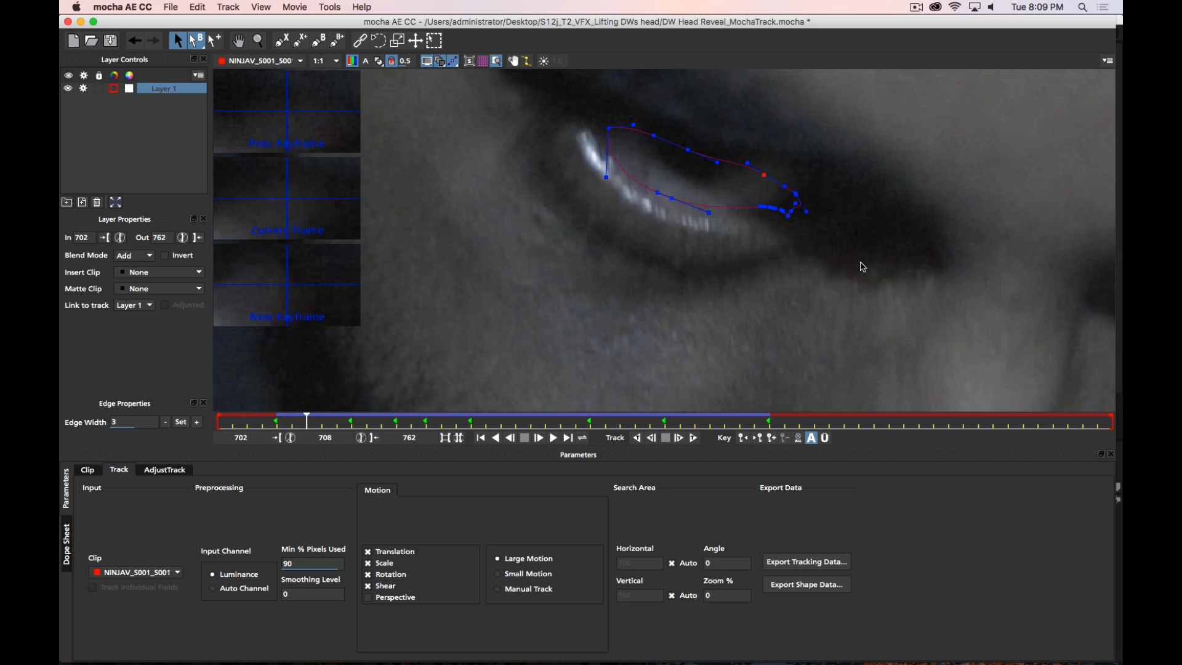
left_click_drag(764, 175, 776, 168)
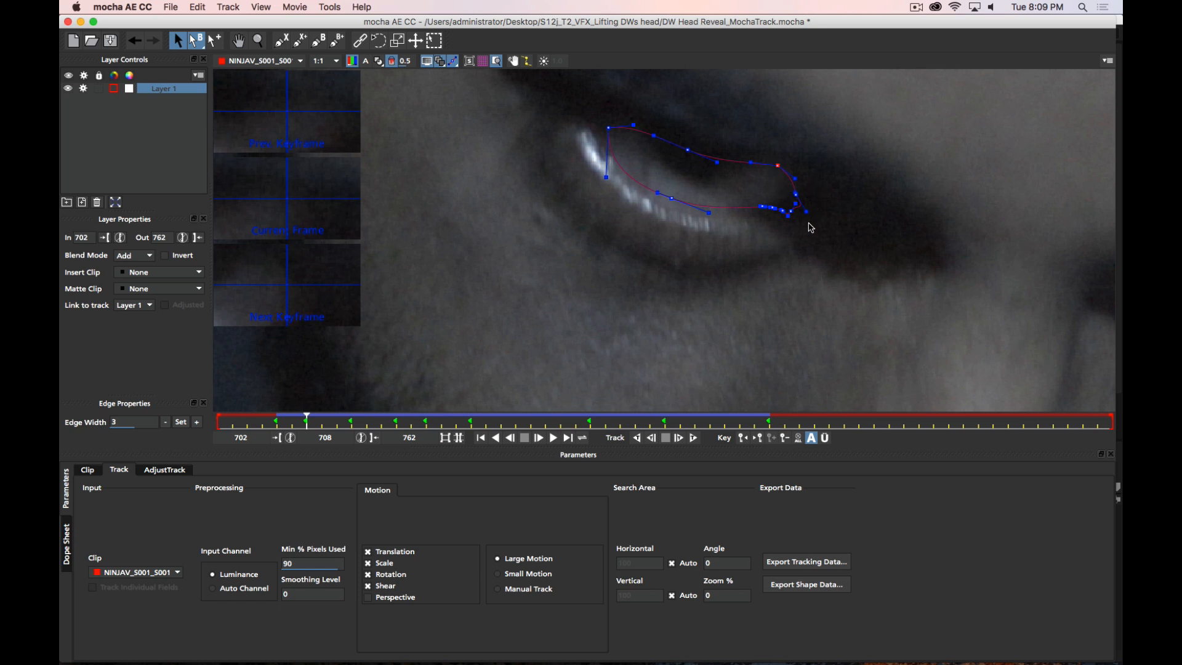
left_click(797, 194)
left_click(791, 209)
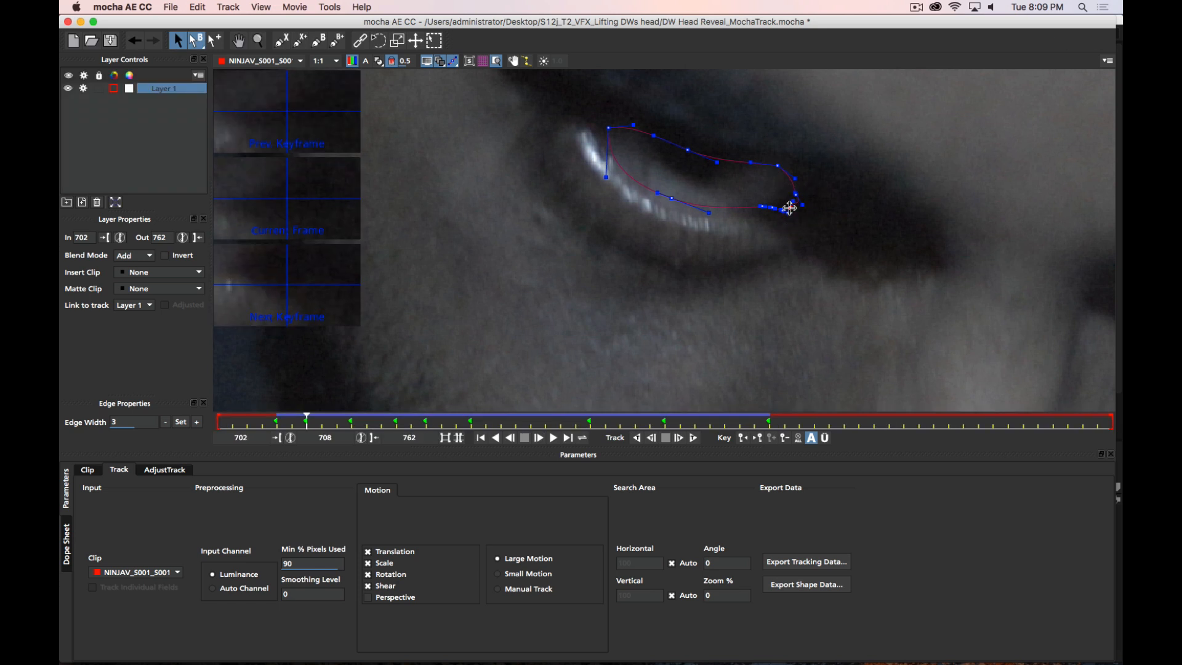
scroll(800, 227, "up", 3)
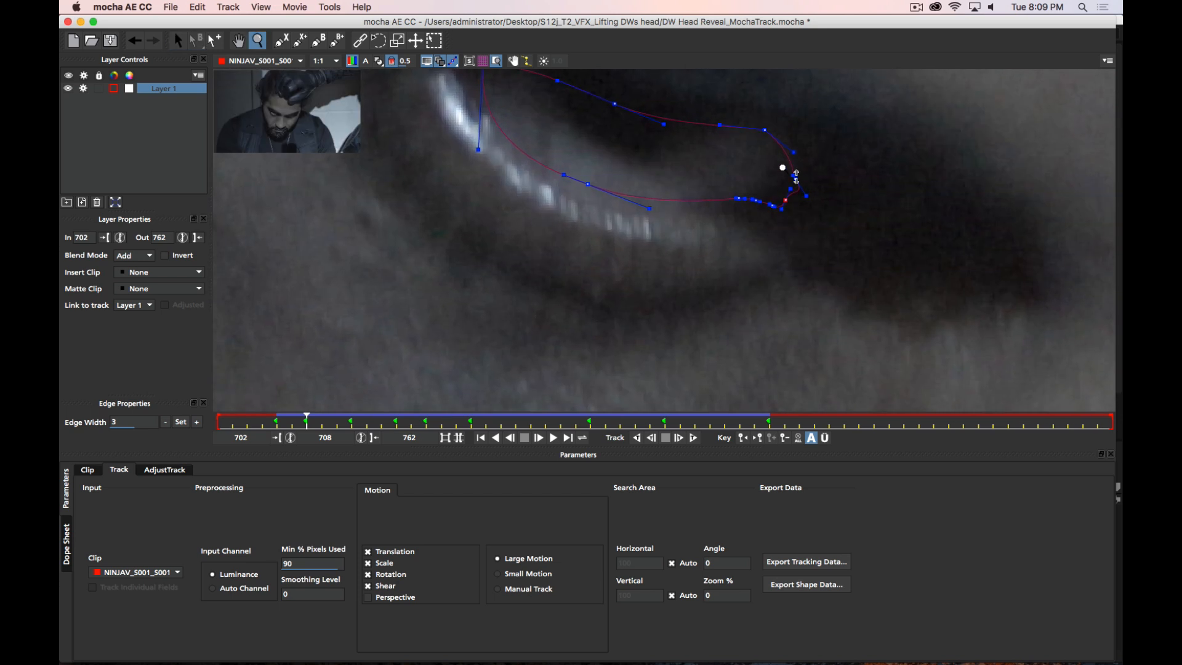
mouse_move(791, 189)
left_mouse_down()
mouse_move(800, 201)
mouse_move(722, 200)
mouse_move(773, 199)
left_mouse_up()
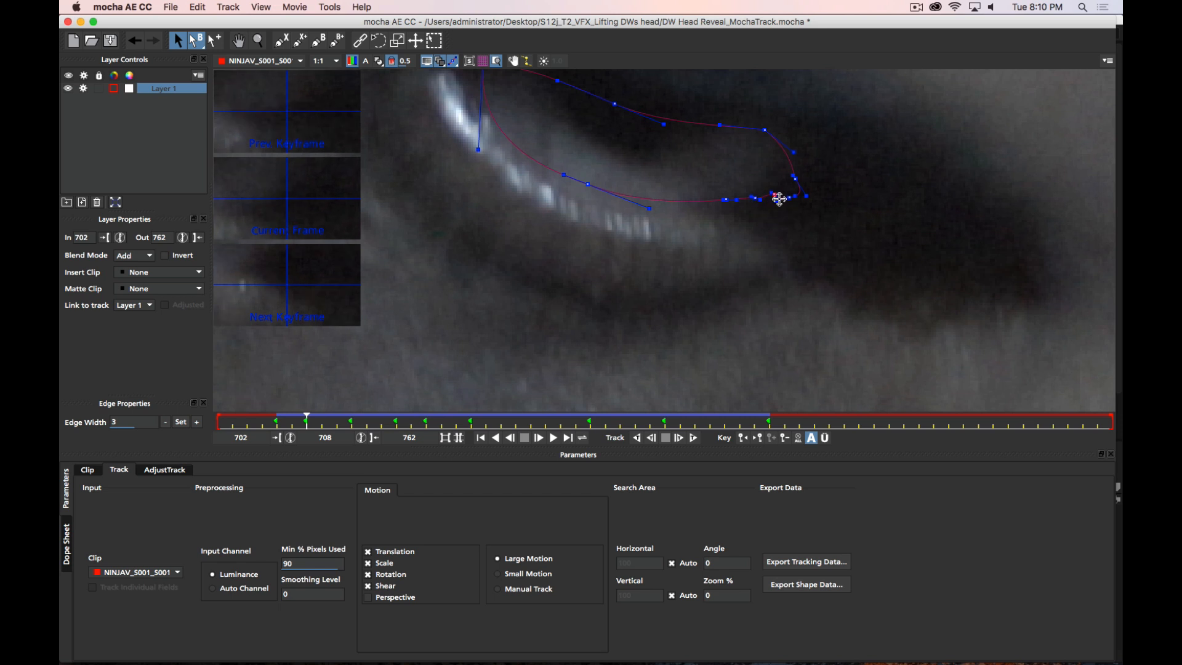
left_click_drag(768, 198, 805, 190)
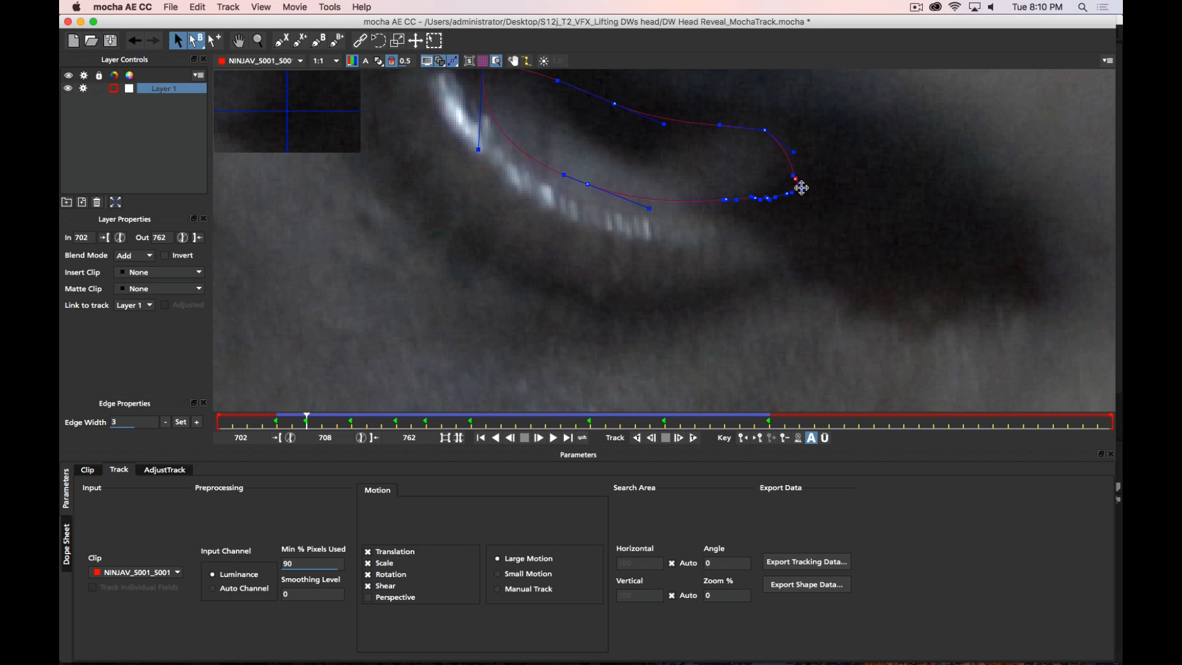
left_click(802, 188)
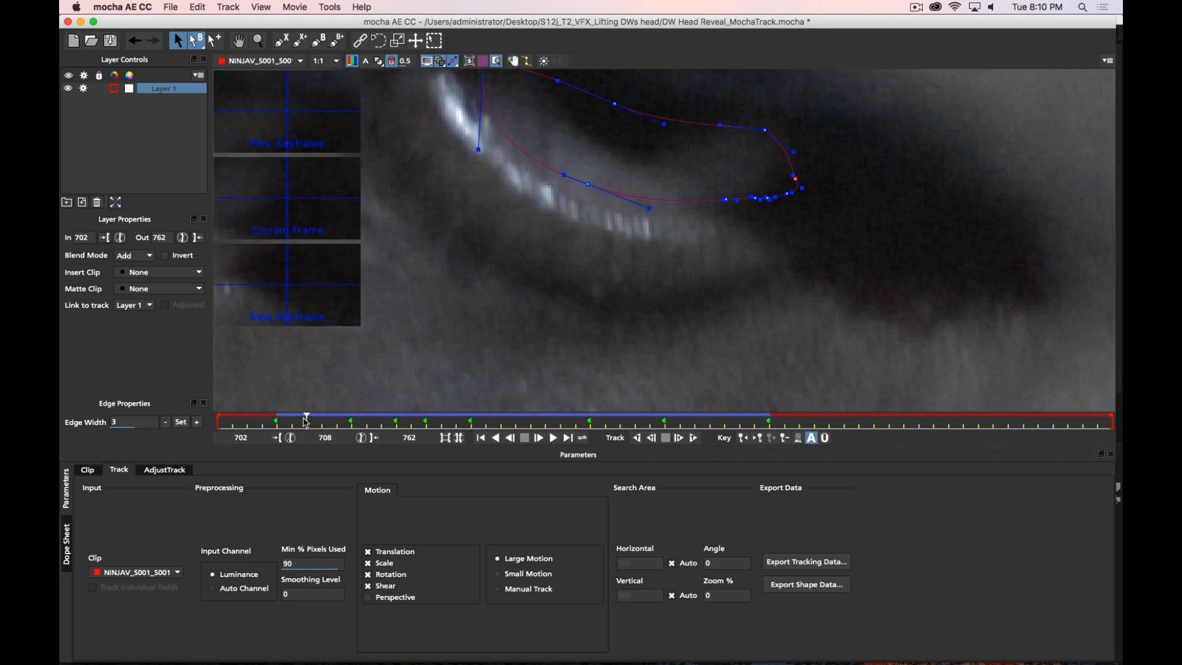
Refit the frame 706 outline by smoothing the inner corner, raising the middle lower-lid point and pulling the outer corner slightly inward
key("Right")
key("Left")
key("Left")
key("Left")
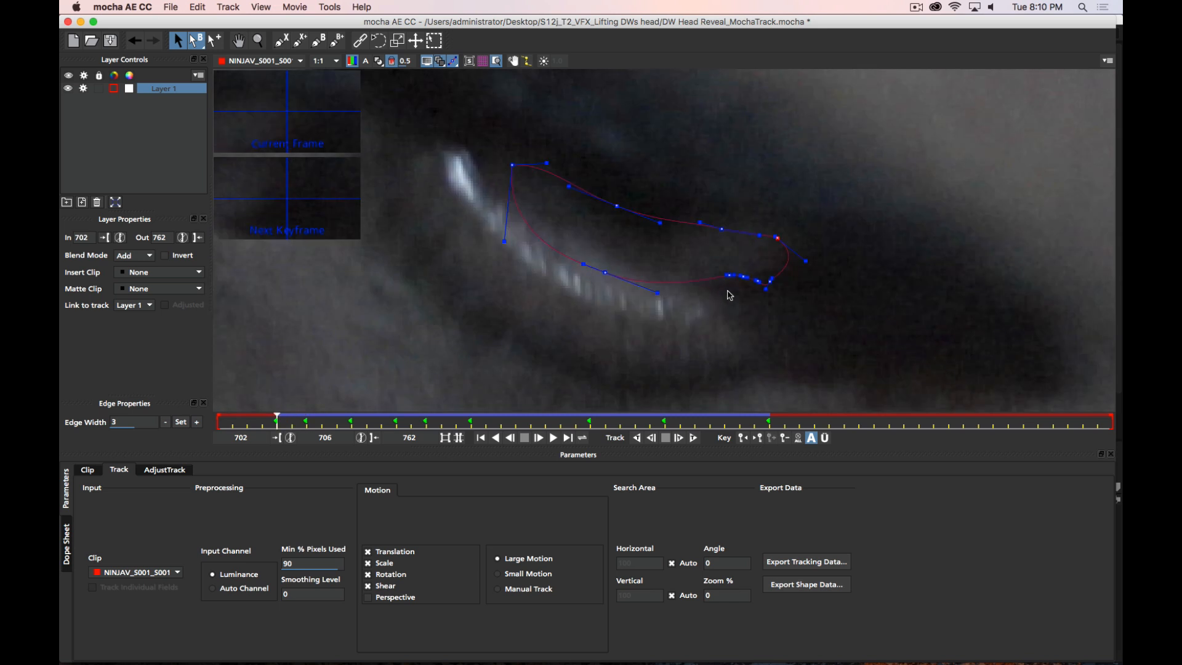
left_click_drag(789, 309, 798, 257)
left_click_drag(609, 283, 610, 279)
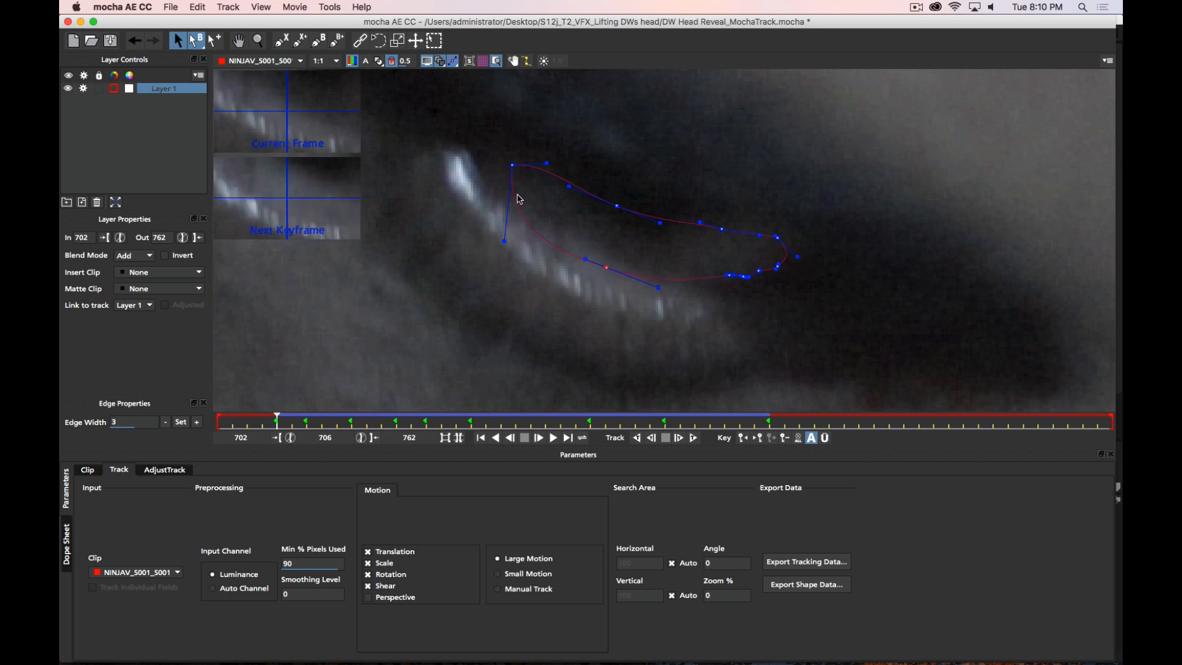
left_click_drag(505, 242, 507, 232)
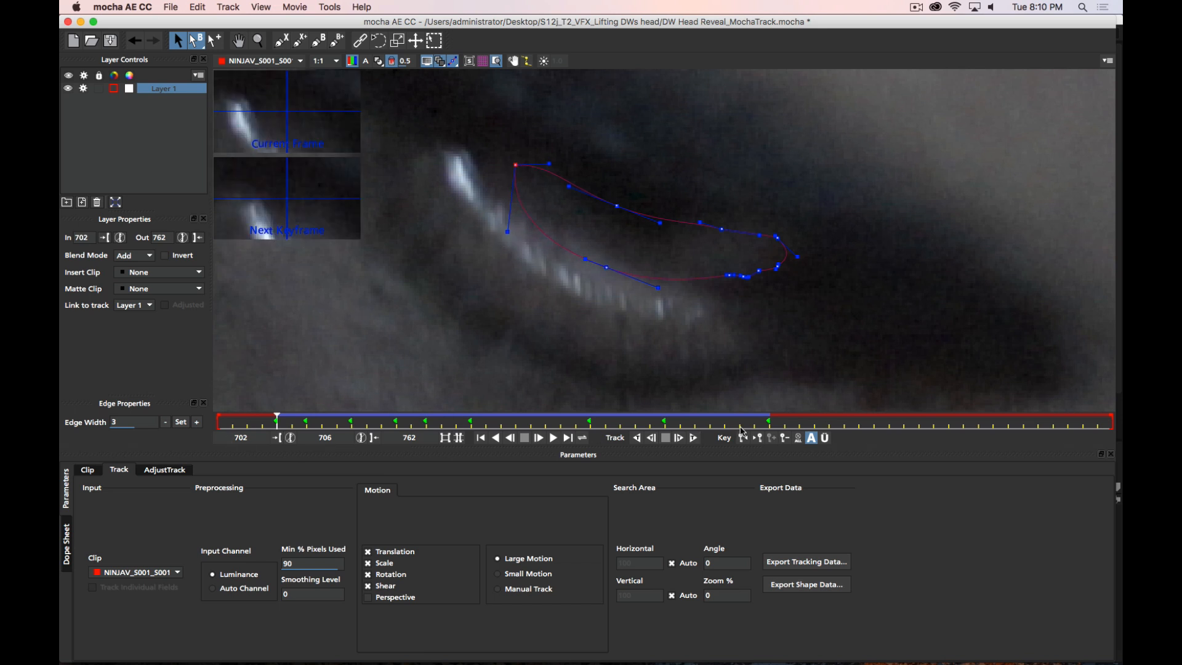
Track the eye outline backward frame by frame from 706 to frame 702
left_click(652, 438)
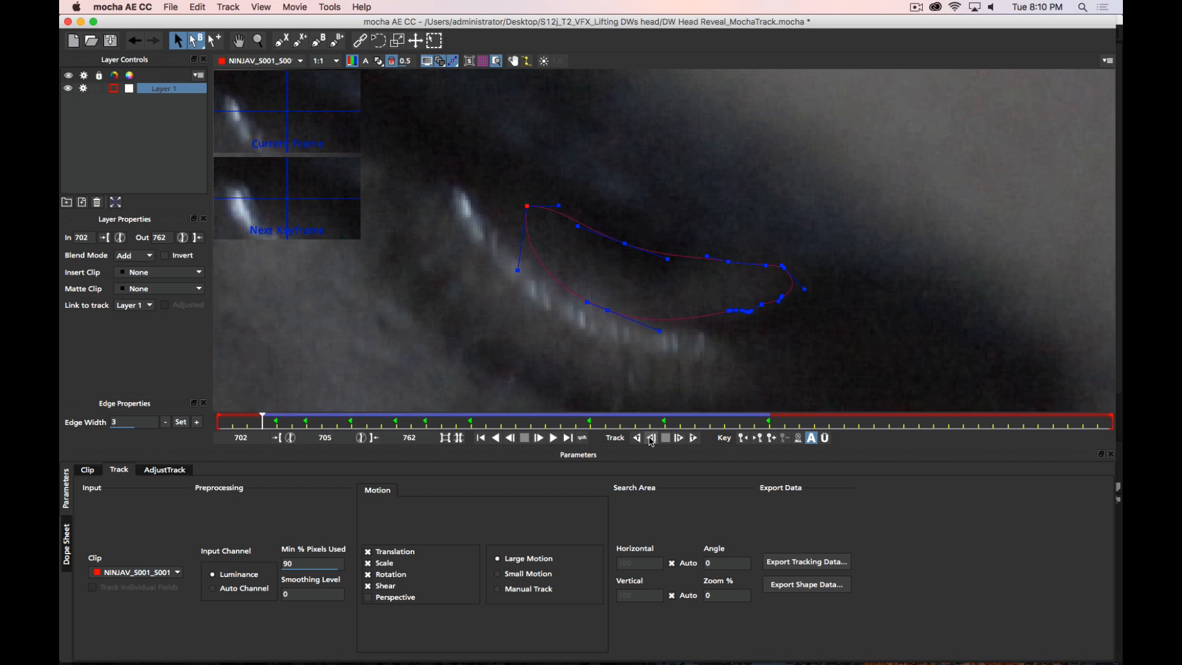
left_click(651, 438)
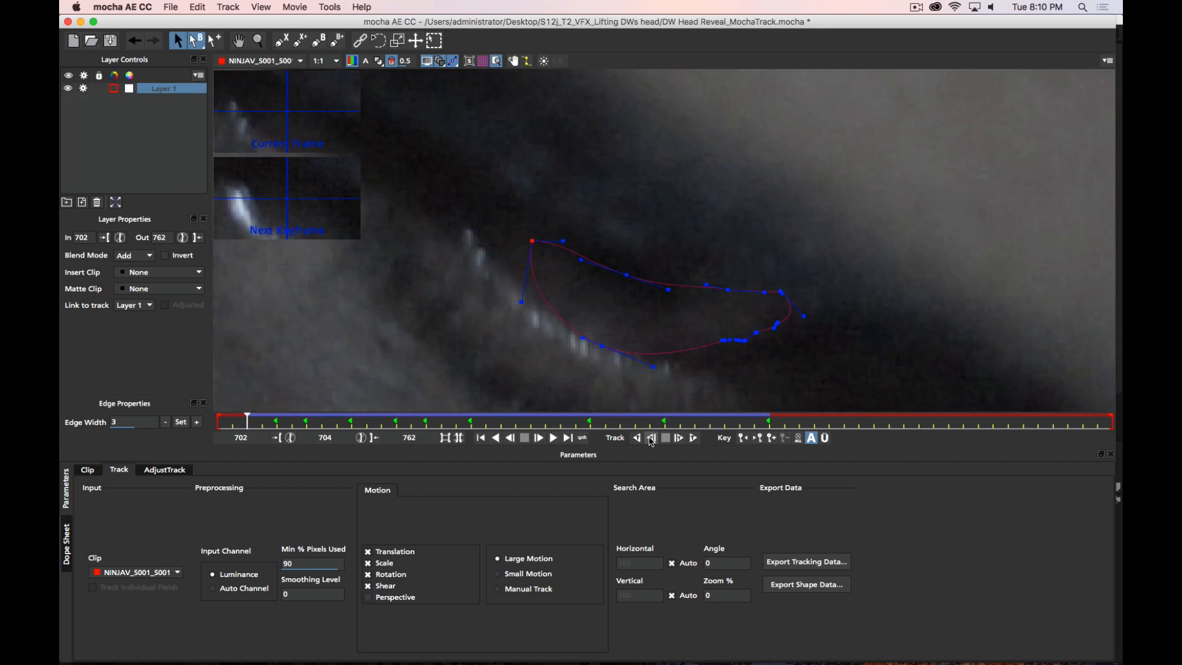
left_click(651, 439)
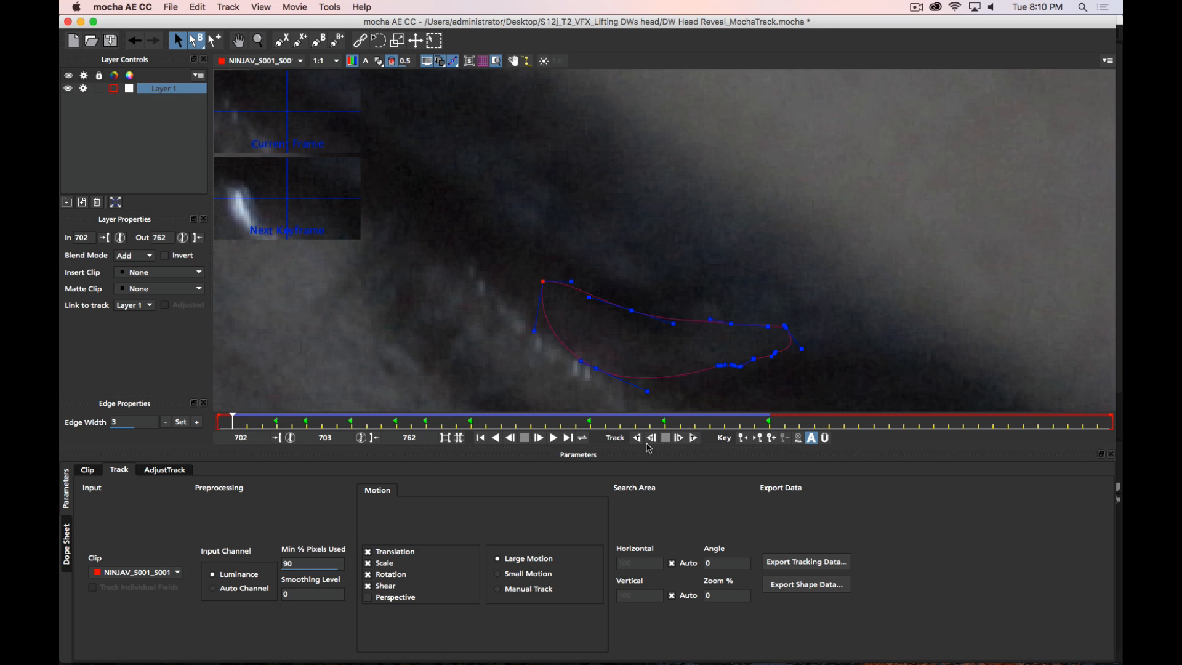
left_click_drag(754, 274, 764, 208)
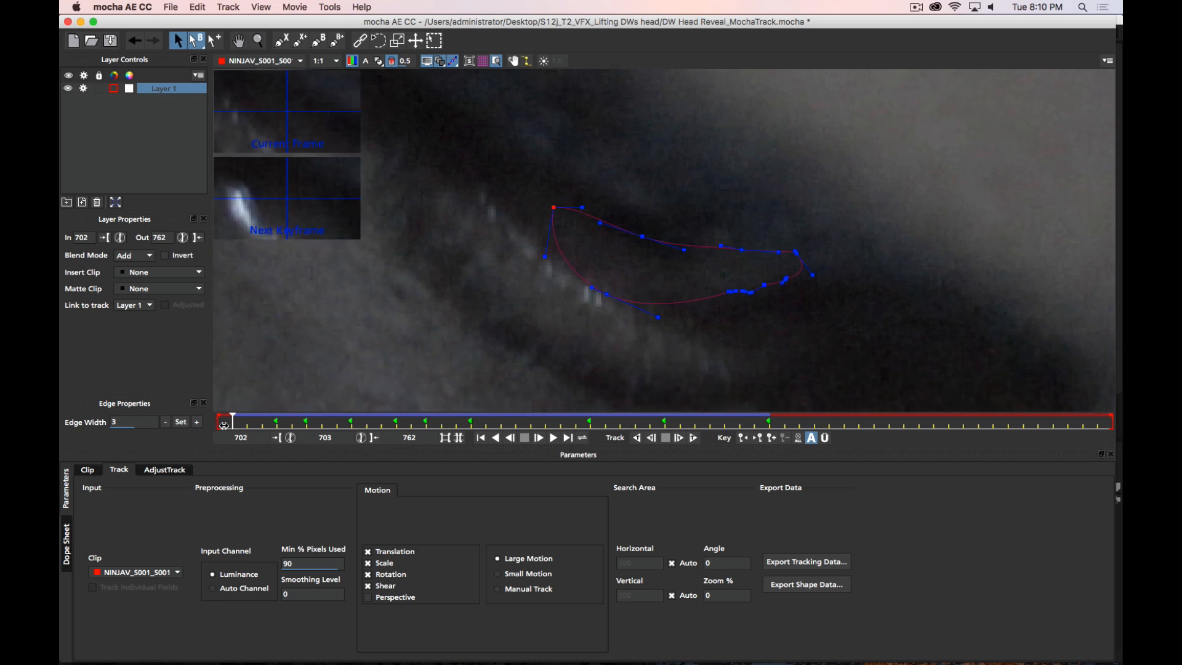
left_click(651, 439)
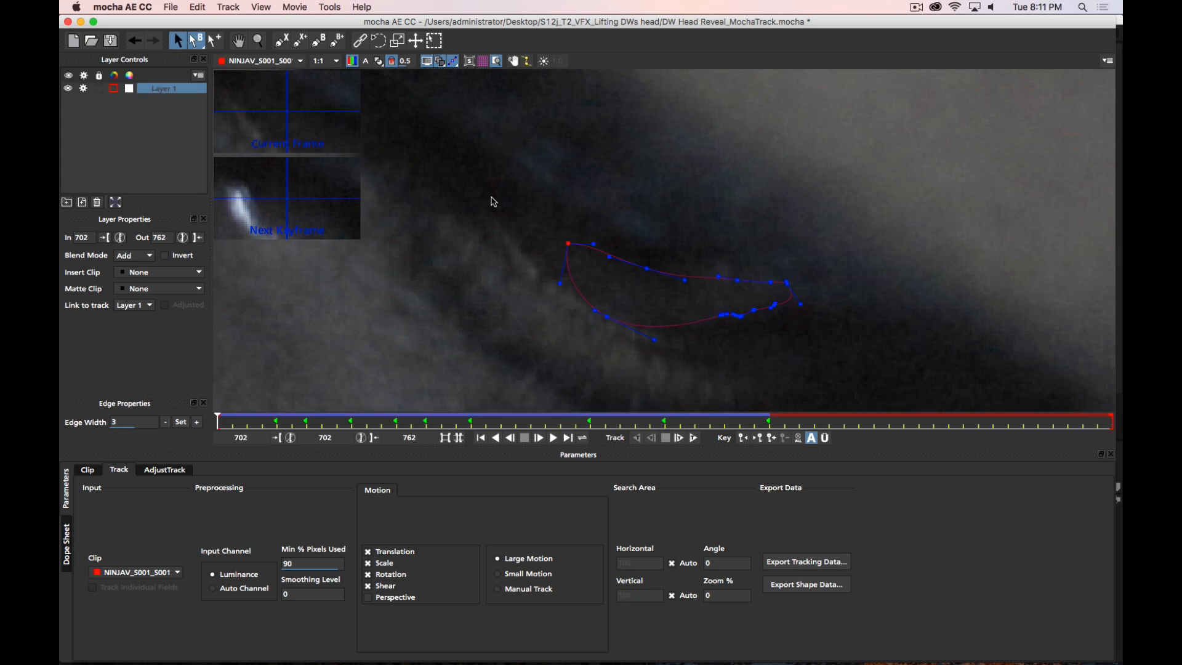
At frame 702, shift the whole outline slightly toward the outer corner, lower the upper-lid points and tighten the outer-corner handles
left_click_drag(491, 197, 880, 351)
left_click_drag(720, 314, 744, 326)
left_click(814, 292)
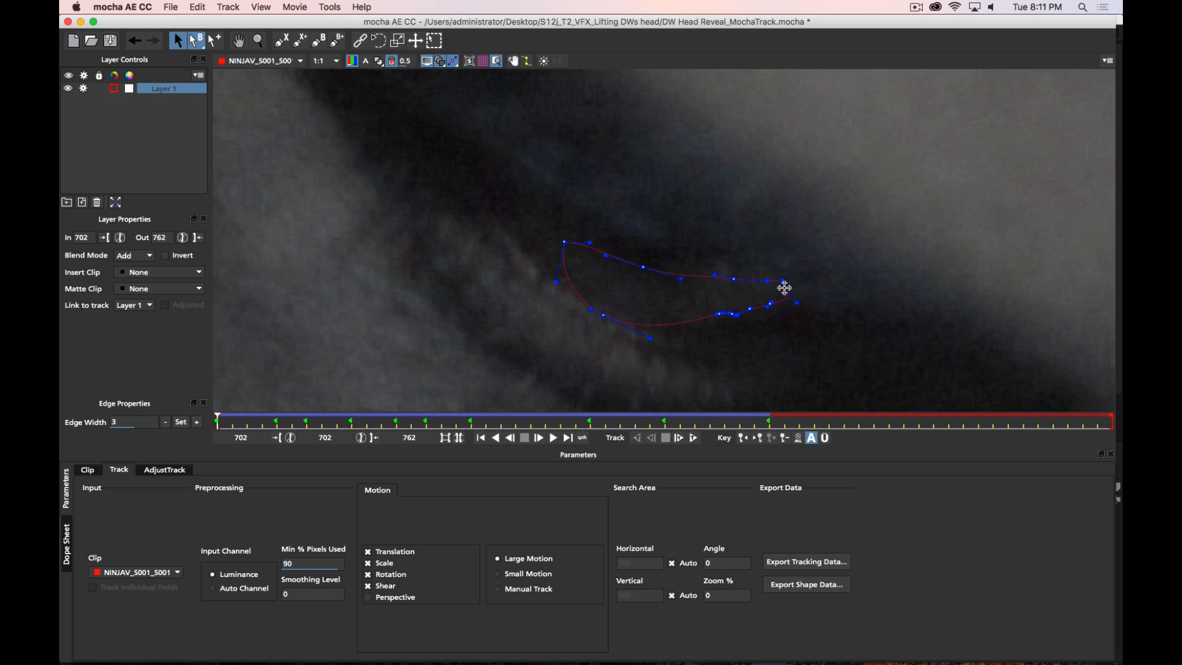
left_click_drag(784, 282, 734, 285)
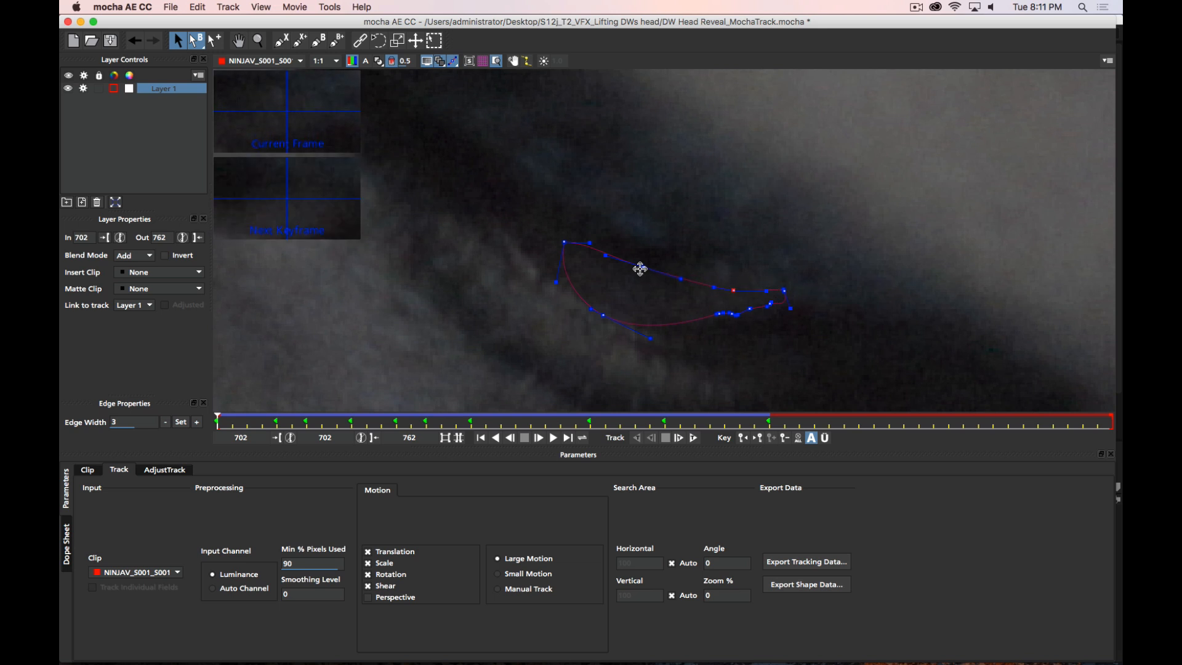
left_click_drag(640, 269, 635, 280)
left_click_drag(589, 243, 556, 271)
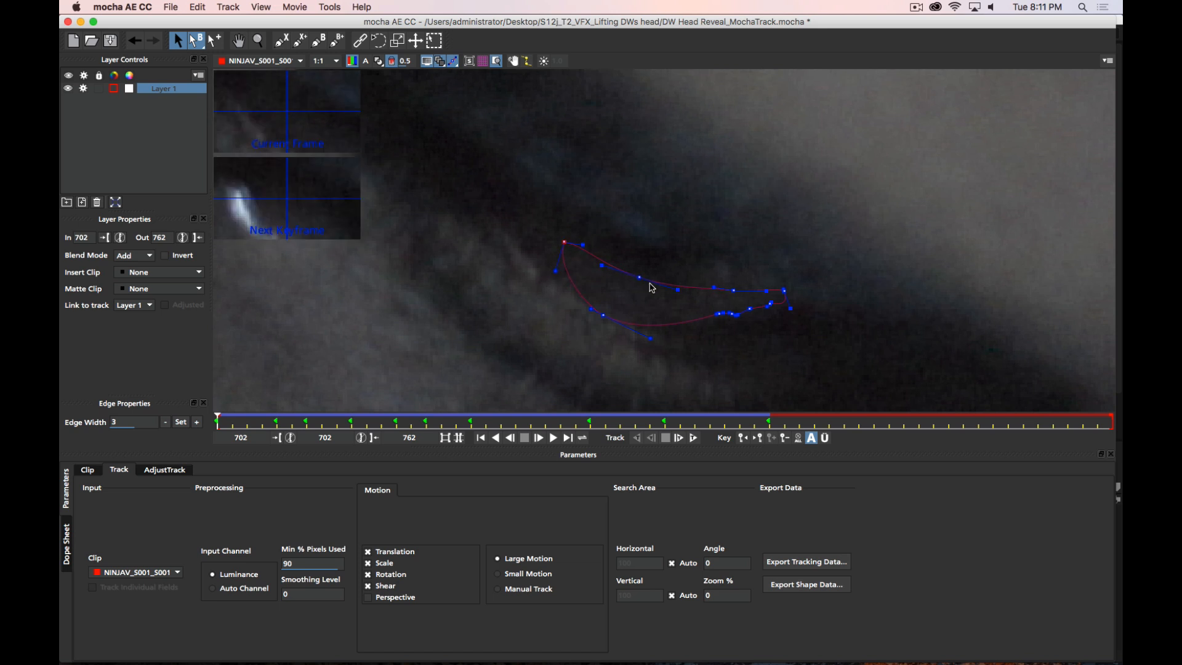
Adjust the handles around the inner corner at frame 702 to remove the lower-lid kinks, round the corner and level the upper-lid curve
left_click(737, 317)
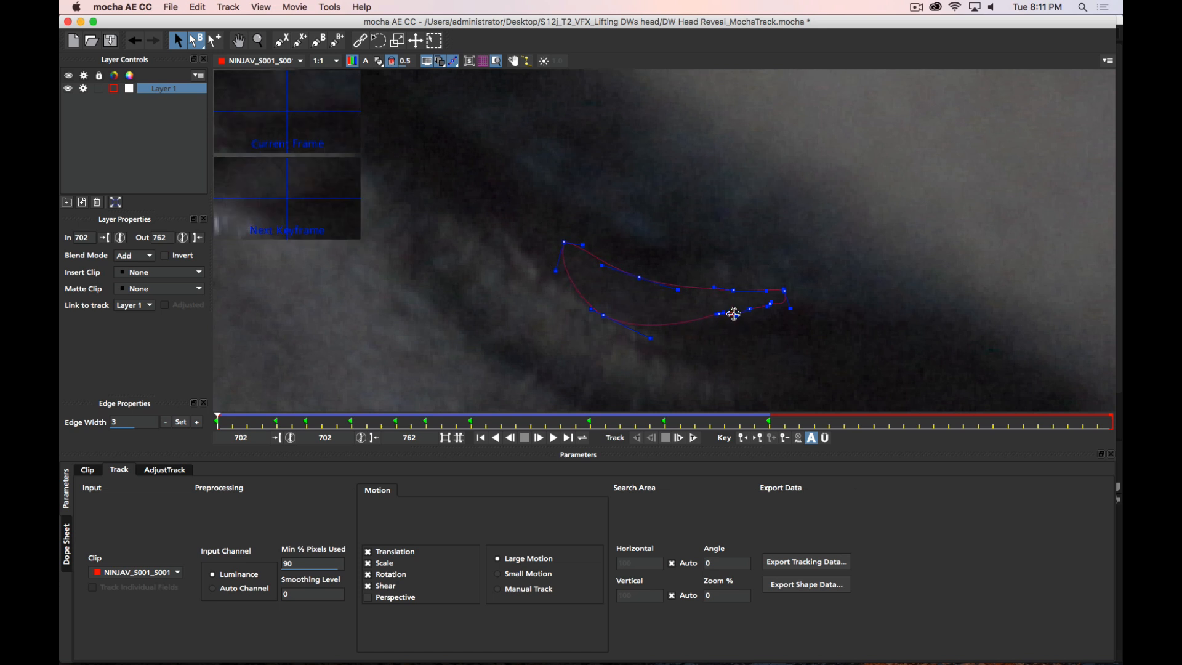
key("z")
left_click_drag(736, 304, 755, 198)
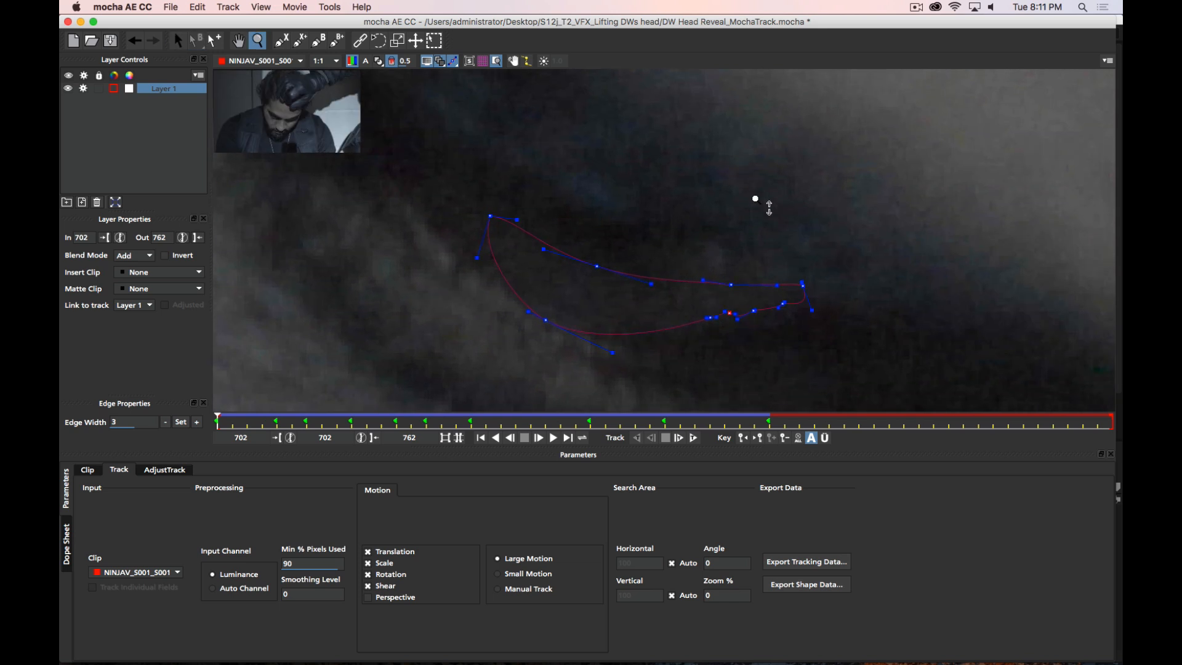
left_click_drag(777, 300, 779, 191)
left_click_drag(769, 333, 770, 228)
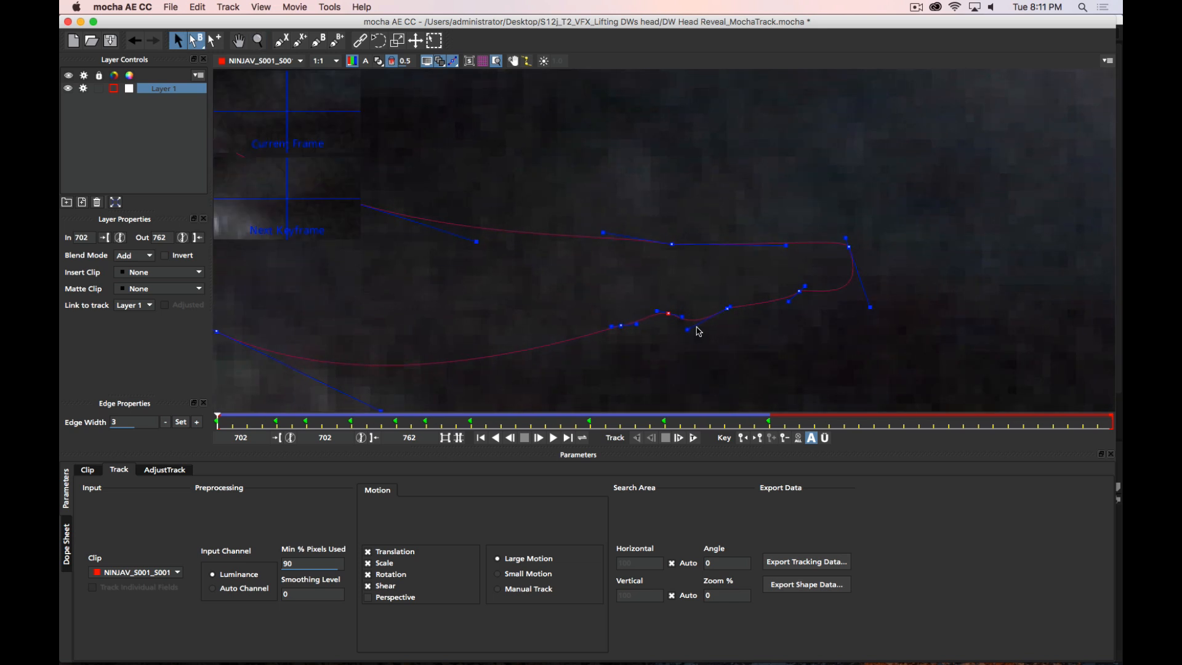
left_click_drag(688, 330, 710, 312)
left_click_drag(683, 317, 716, 310)
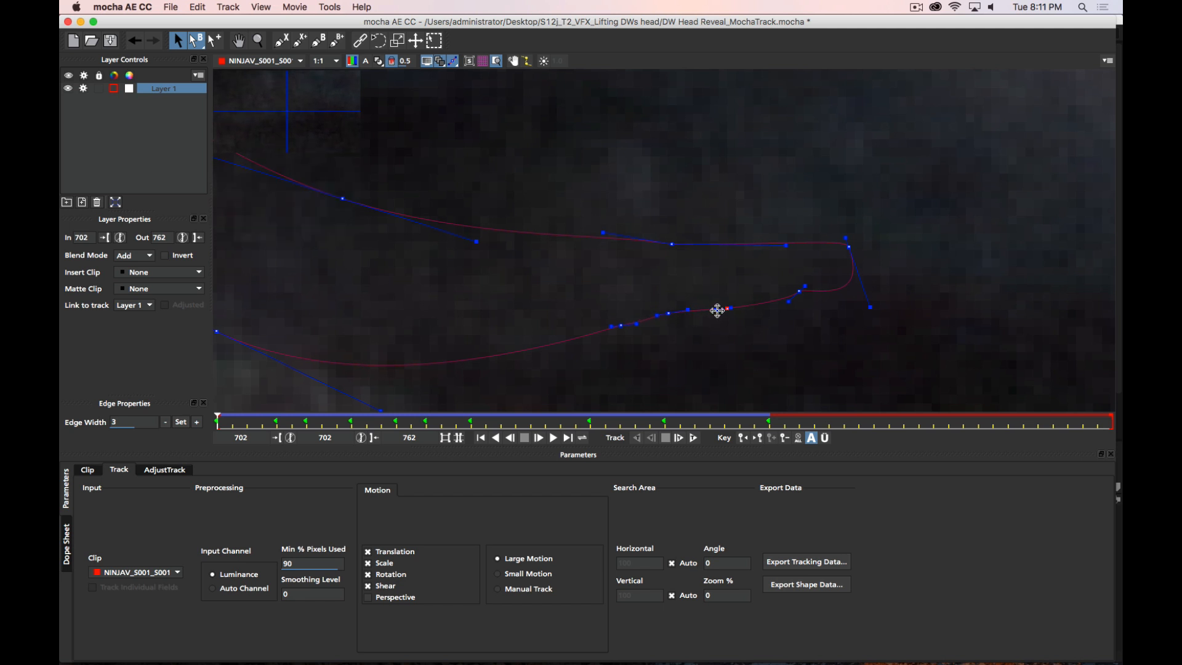
left_click_drag(789, 301, 790, 293)
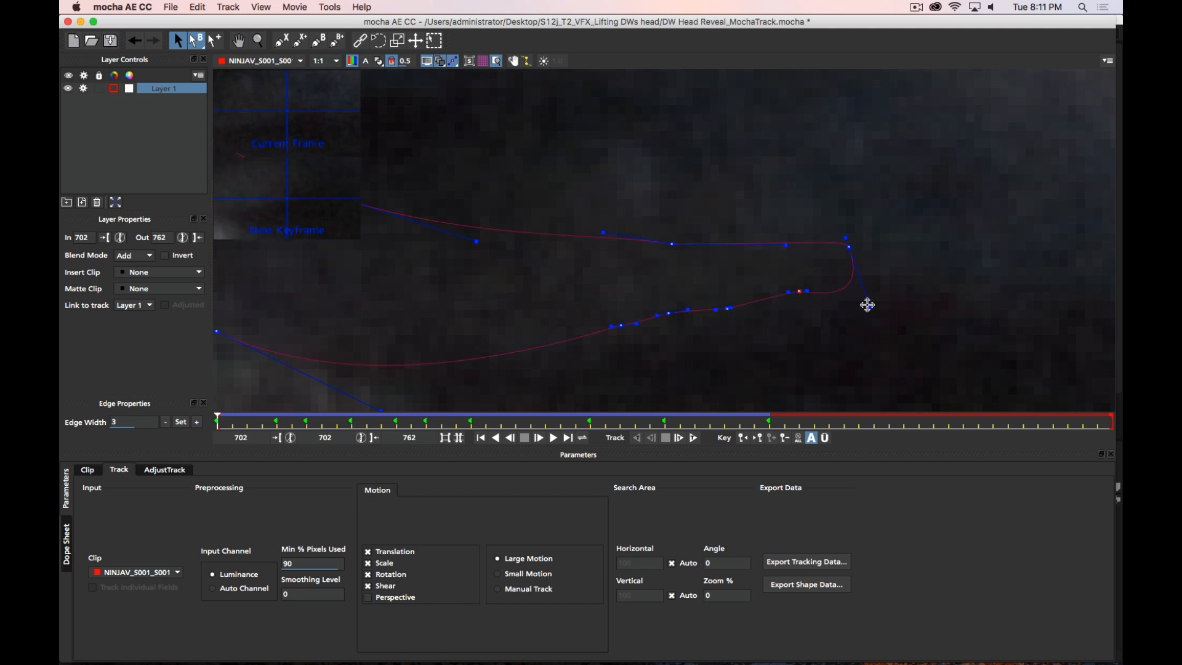
left_click_drag(869, 304, 857, 284)
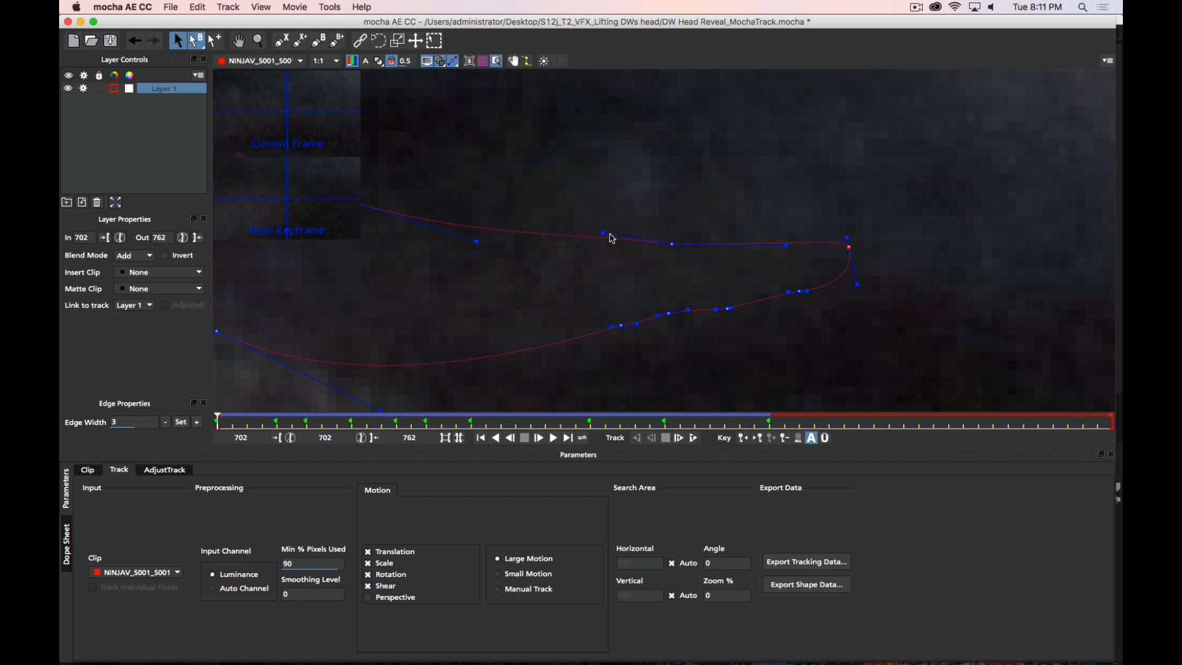
left_click_drag(603, 233, 601, 243)
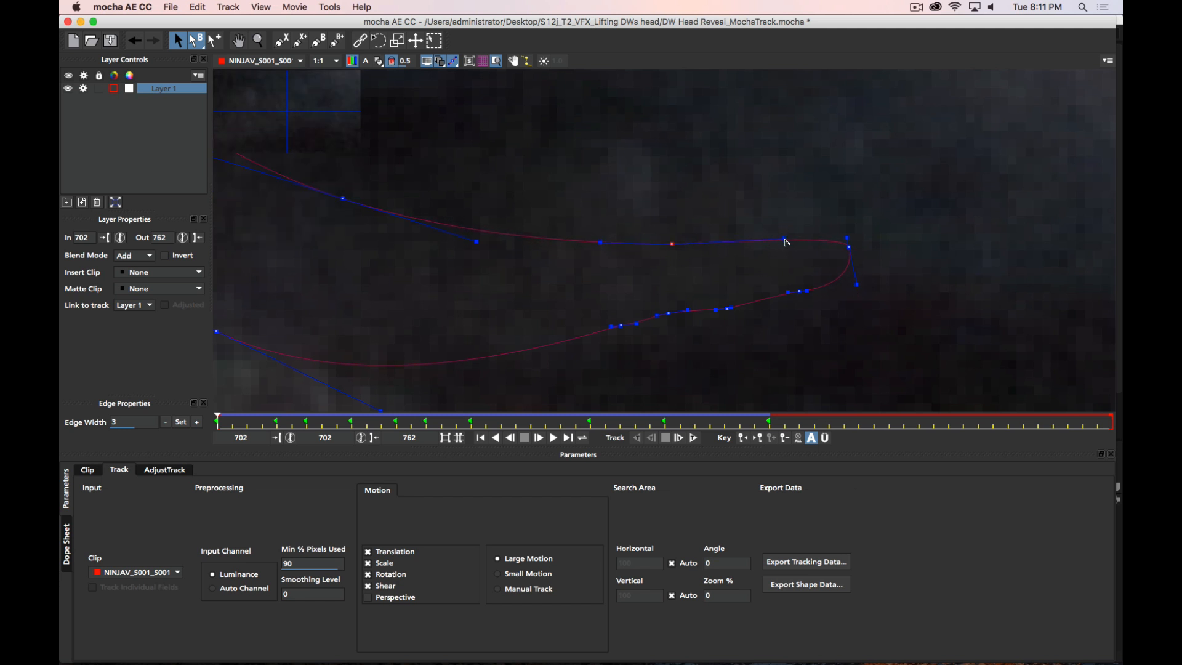
Step between frames 702 and 715 in a wider view of the face to examine how the outline follows the eye
key("z")
left_click_drag(802, 166, 868, 250)
left_click_drag(918, 188, 822, 394)
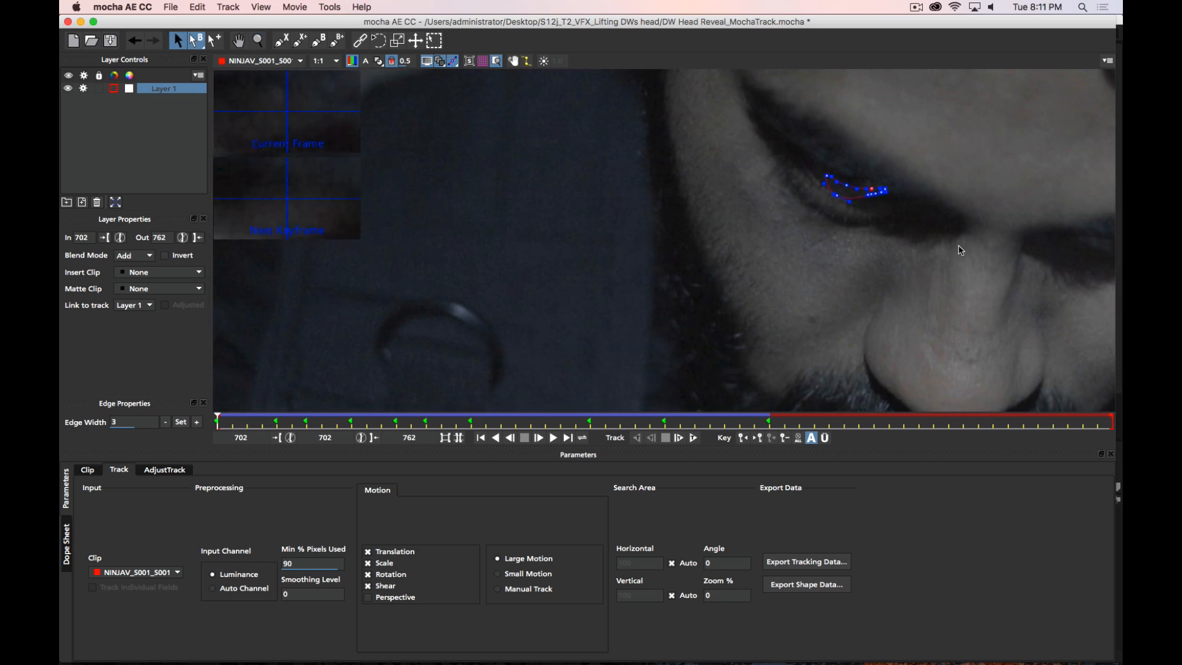
key("x")
left_click_drag(944, 248, 755, 263)
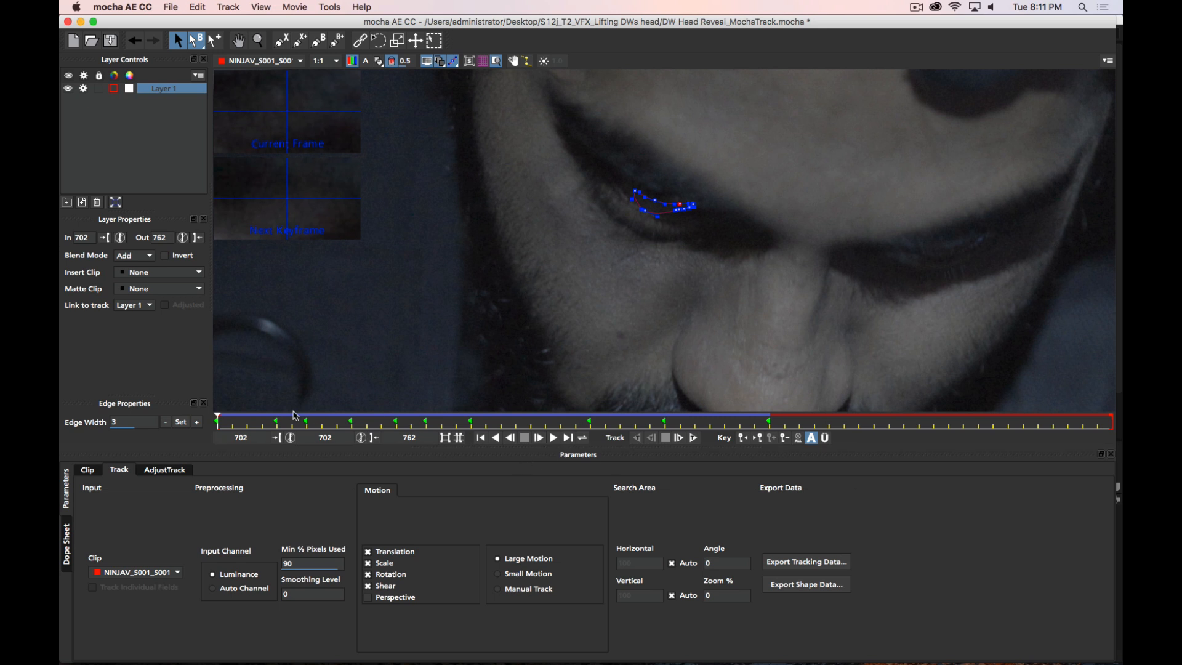
key("Right")
key("Right")
key("Right")
key("Right")
key("Right")
key("Right")
key("Right")
key("Right")
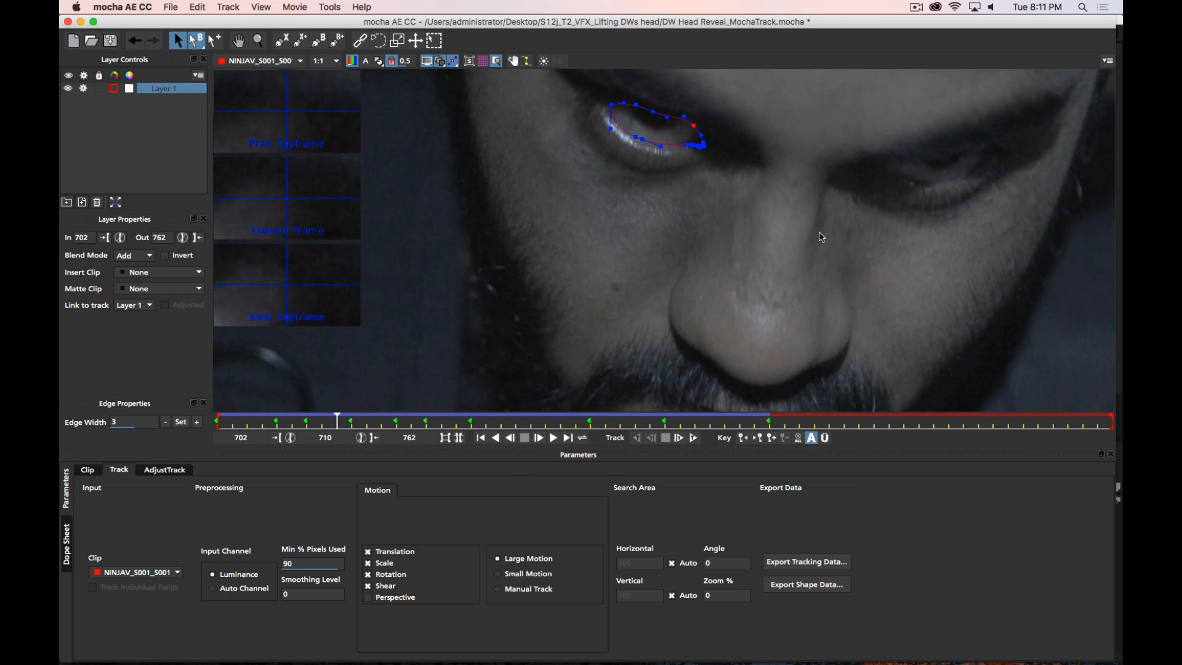
key("Right")
key("Right")
key("Right")
key("Right")
key("Right")
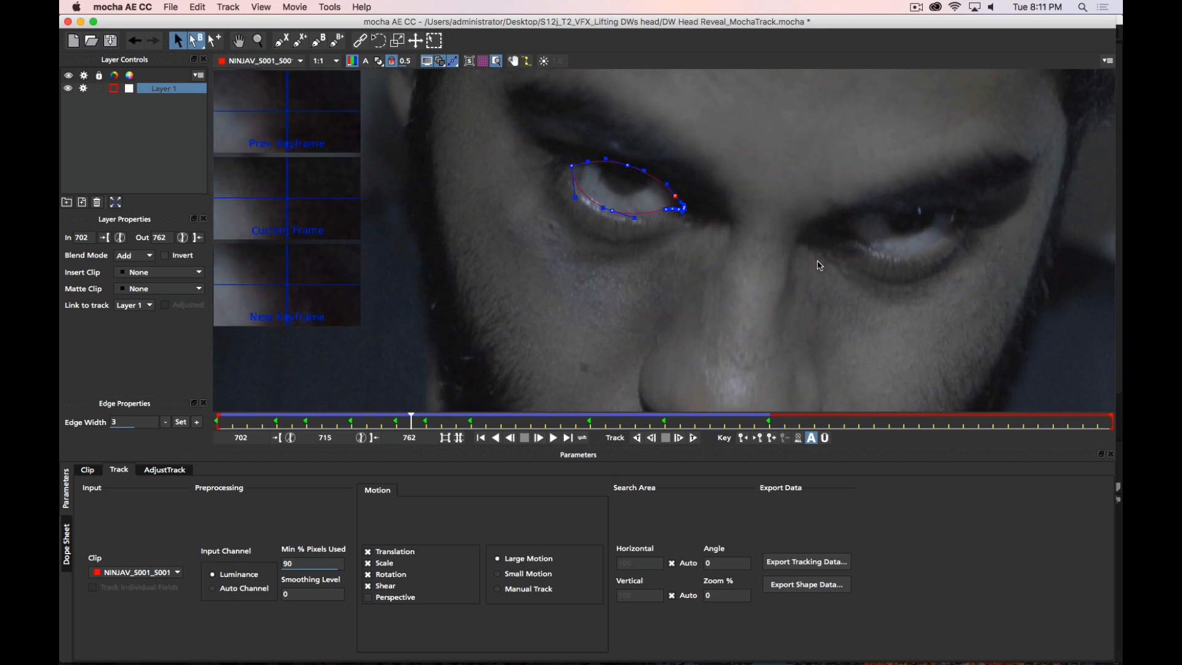
key("Left")
key("Left")
key("Left")
key("Left")
key("Left")
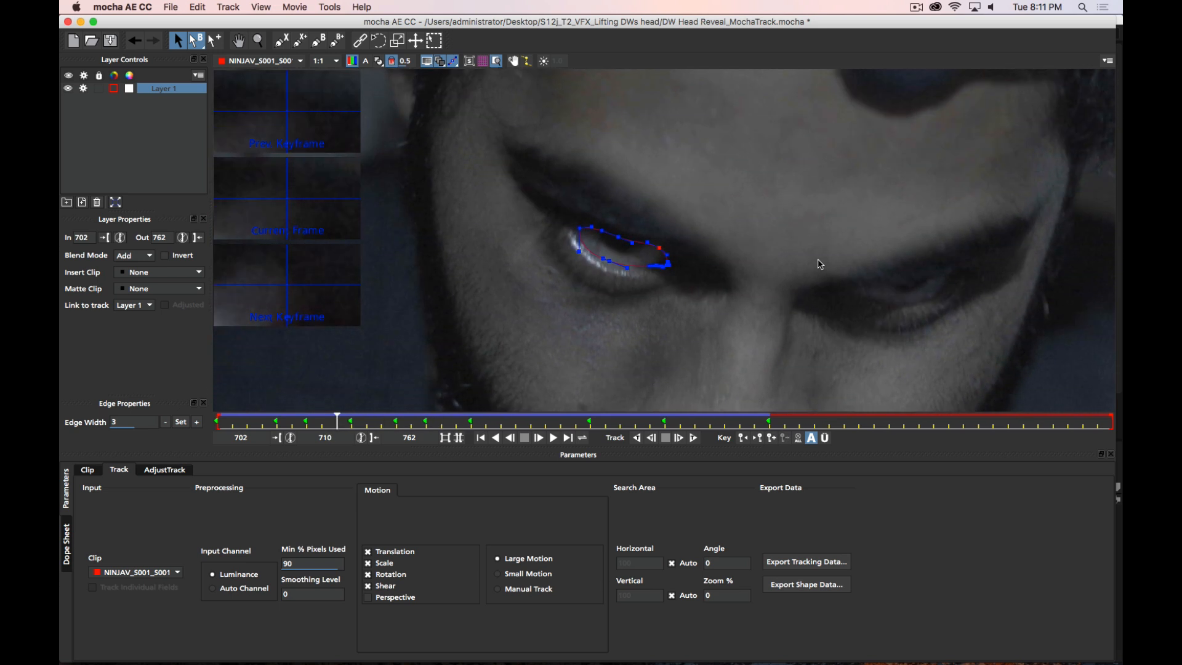
key("Left")
key("Left")
key("Left")
key("Left")
key("Left")
key("Left")
key("Left")
key("Left")
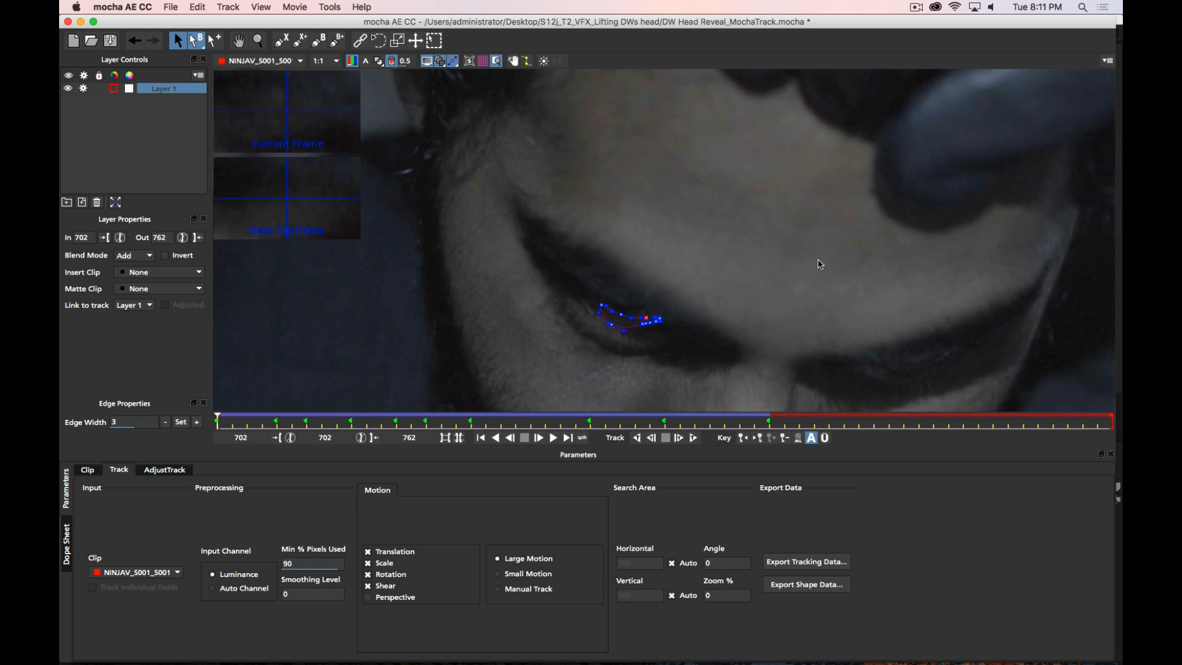
key("Right")
key("Right")
key("Right")
key("Right")
key("Right")
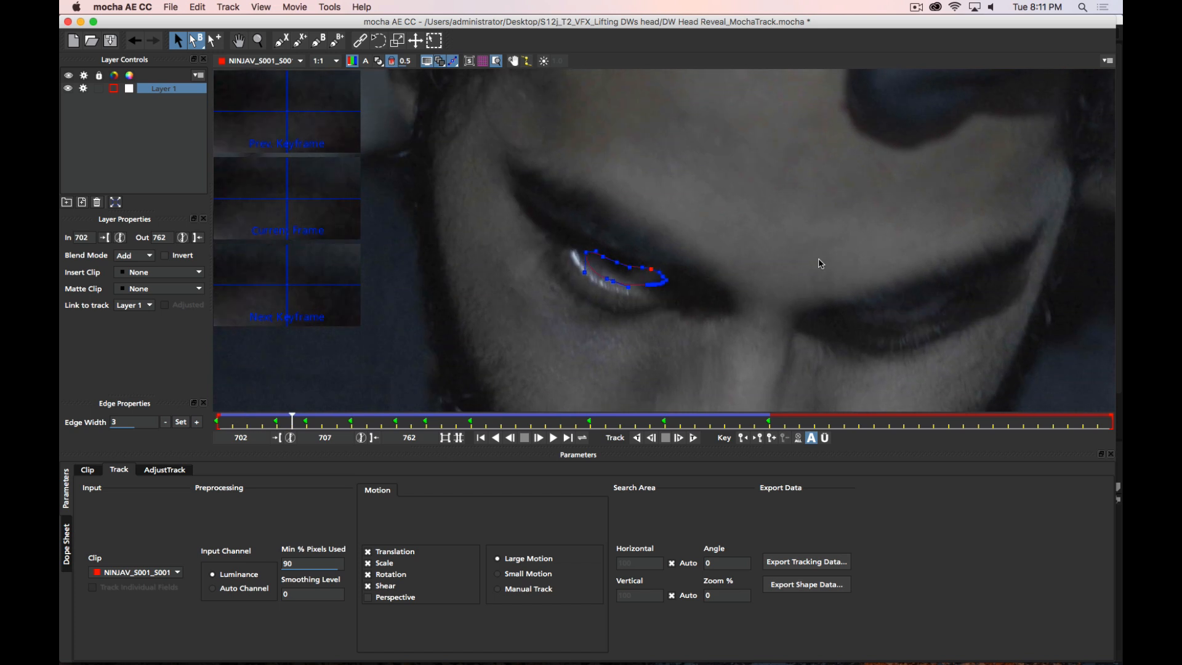
Step forward from frame 707 to frame 735 to examine how well the outline follows the opening eye
key("Right")
key("Right")
key("Right")
key("Right")
key("Right")
key("Right")
key("Right")
key("Right")
key("Right")
key("Right")
key("Right")
key("Right")
key("Right")
key("Right")
key("Right")
key("Right")
key("Right")
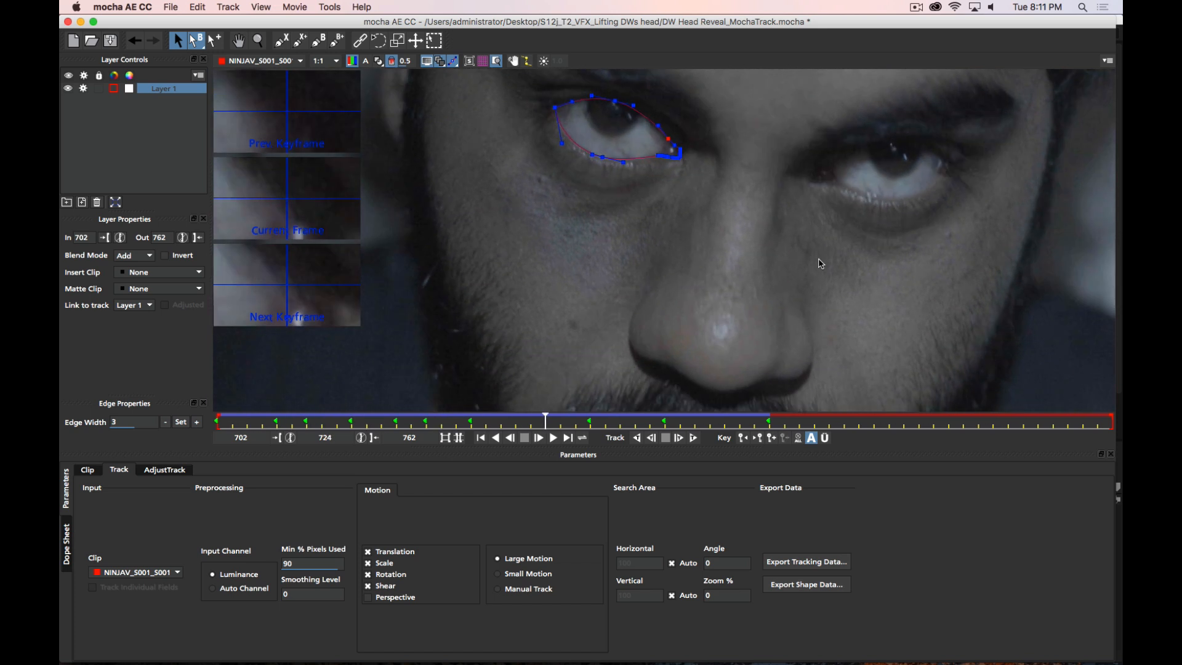
key("Right")
key("Right")
key("Right")
key("Right")
key("Right")
key("Right")
key("Right")
key("Right")
key("Right")
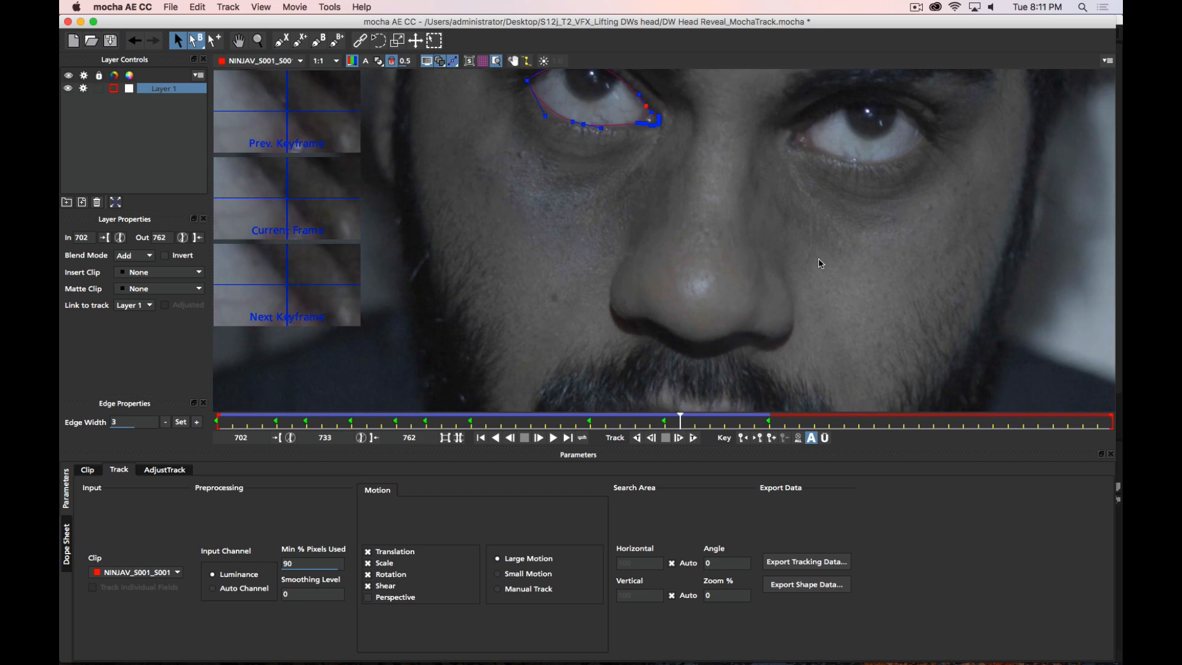
key("Right")
key("Right")
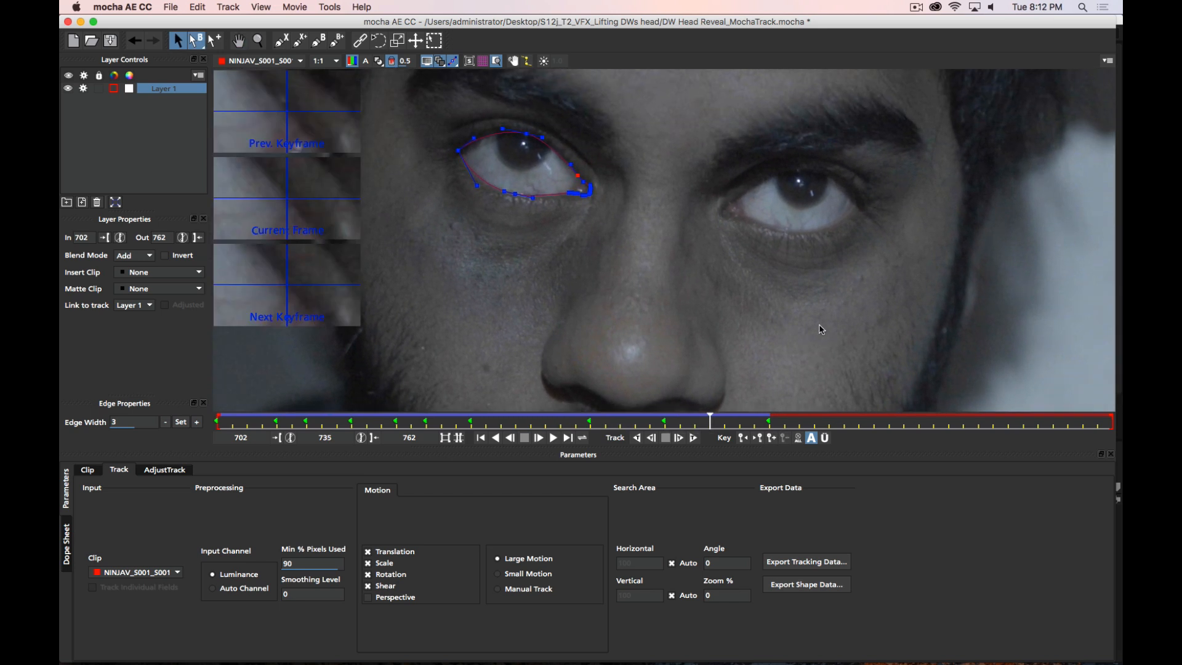
Track the eye outline forward from frame 739 and stop at frame 757
key("Right")
key("Right")
key("Right")
key("Right")
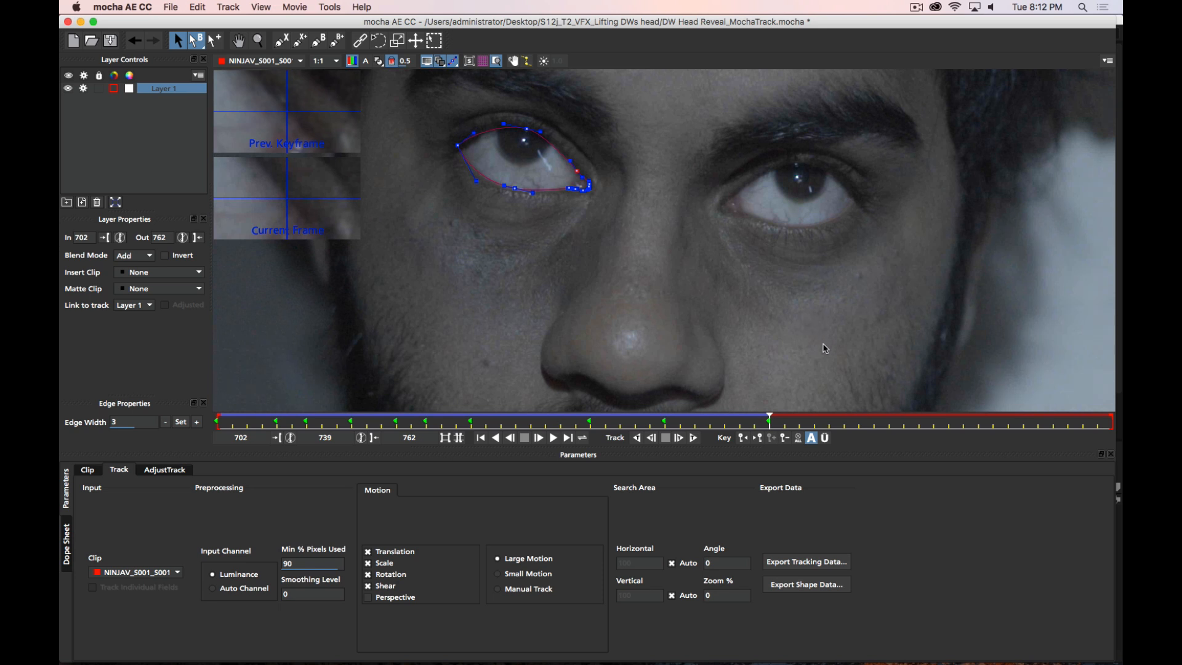
left_click(667, 438)
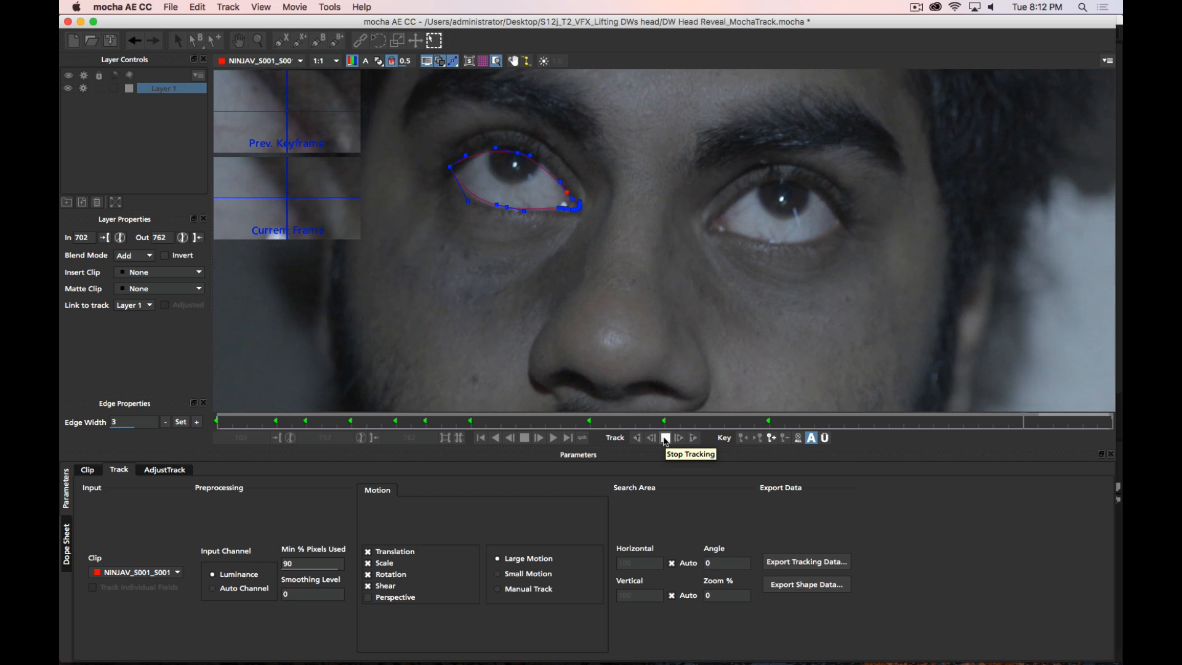
left_click(665, 438)
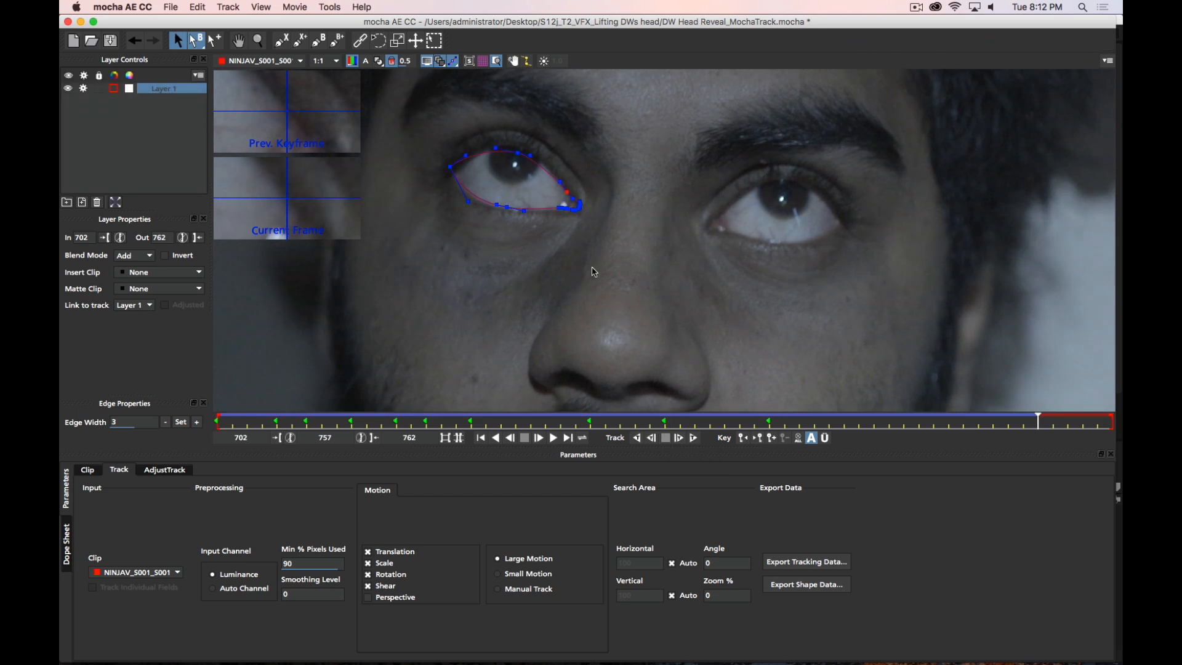
At frame 757, raise the upper-lid point slightly and adjust the middle lower-lid point and its handle to the lid edge
left_click_drag(516, 155, 517, 152)
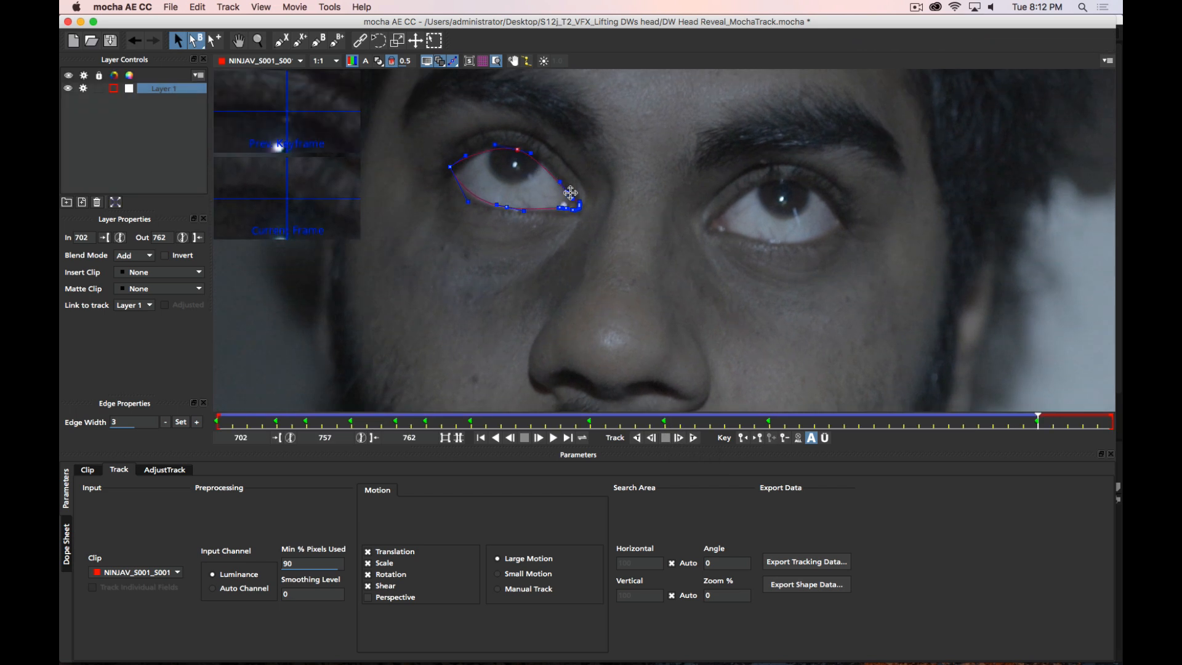
key("z")
left_click_drag(579, 206, 585, 111)
key("x")
left_click_drag(643, 181, 868, 256)
left_click_drag(664, 274, 702, 279)
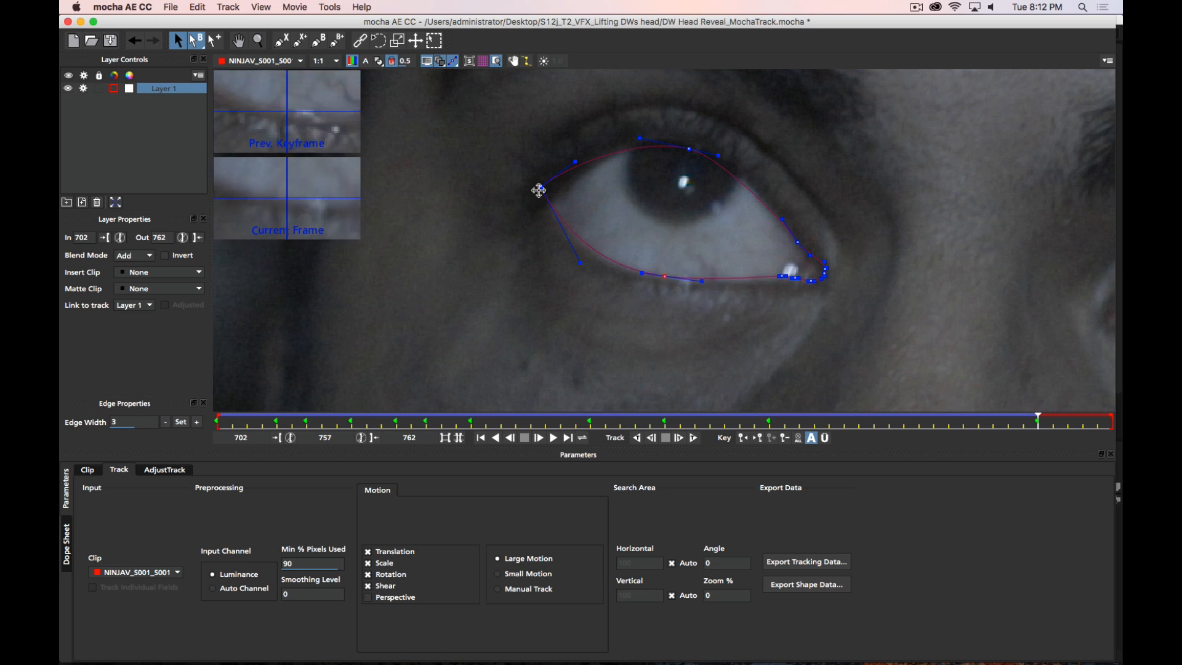
Move the outer-corner point at frame 757 inward onto the corner of the eye and refit its upper and lower handles
left_click_drag(541, 188, 583, 164)
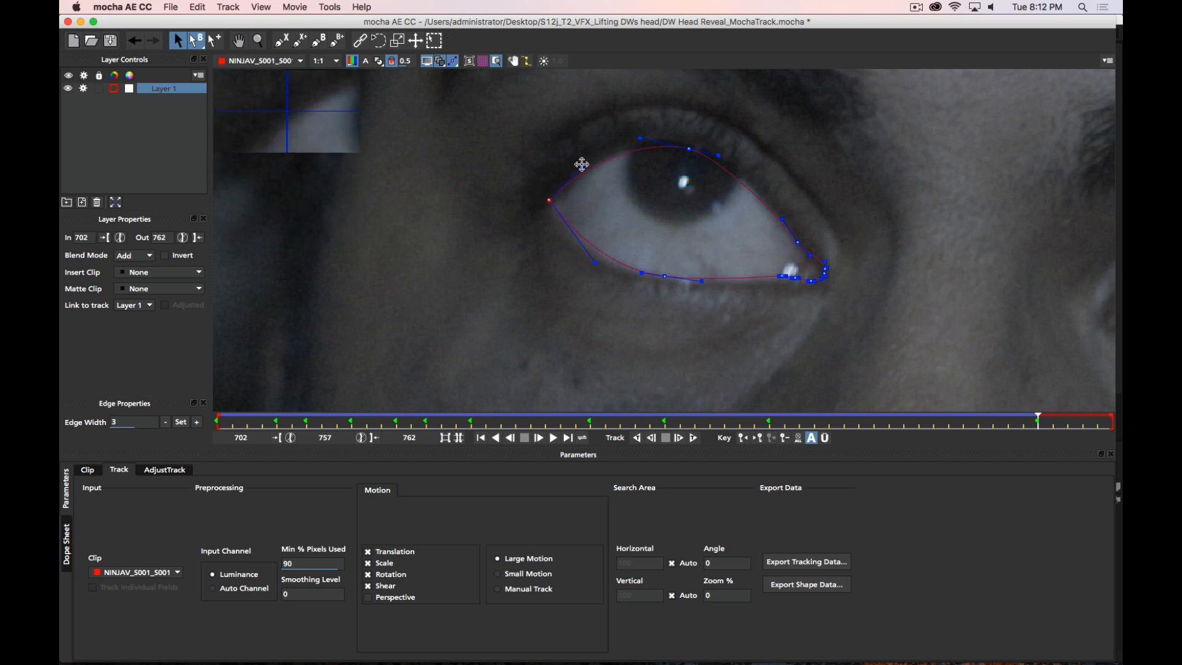
left_click_drag(591, 266, 592, 264)
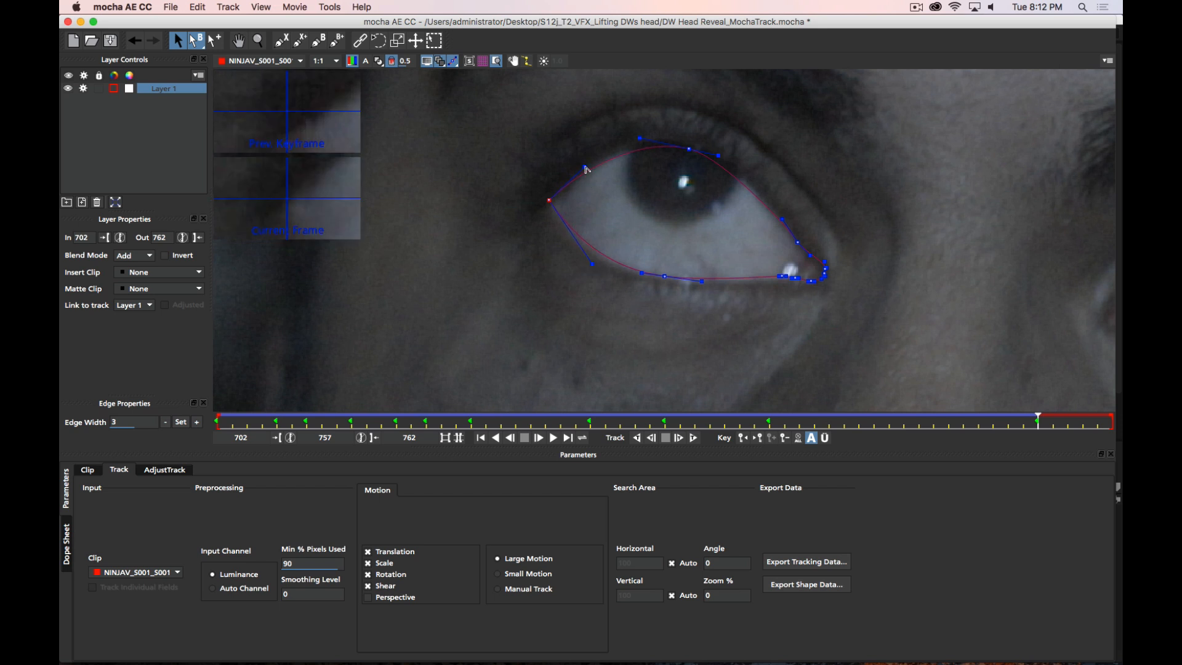
left_click_drag(585, 168, 583, 163)
left_click_drag(552, 200, 550, 201)
Extend the upper-lid handles toward the lid edge at frame 757 and pull the inner-corner points slightly toward the eyeball
left_click_drag(782, 219, 775, 203)
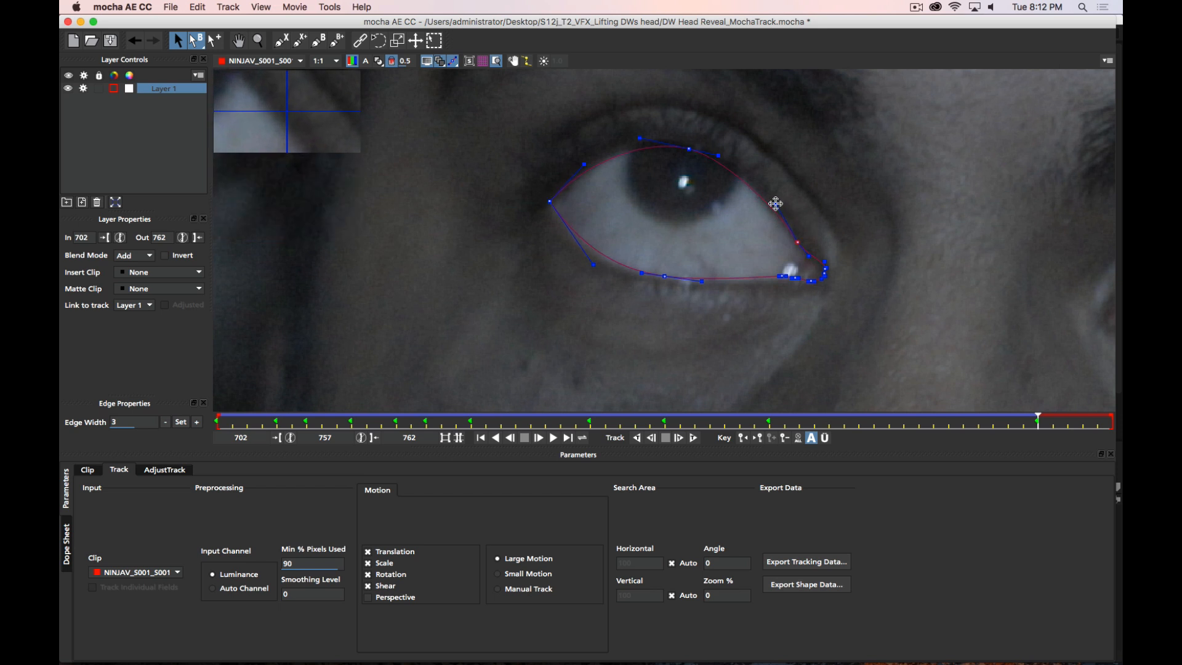
left_click_drag(719, 155, 689, 147)
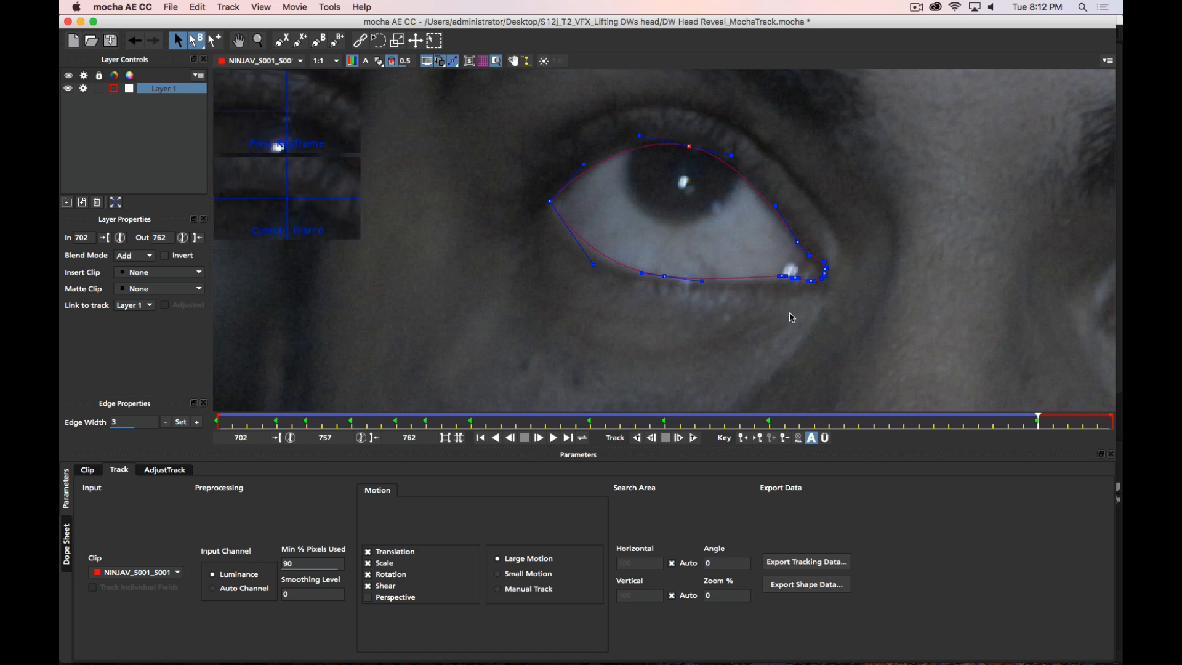
left_click_drag(852, 254, 802, 282)
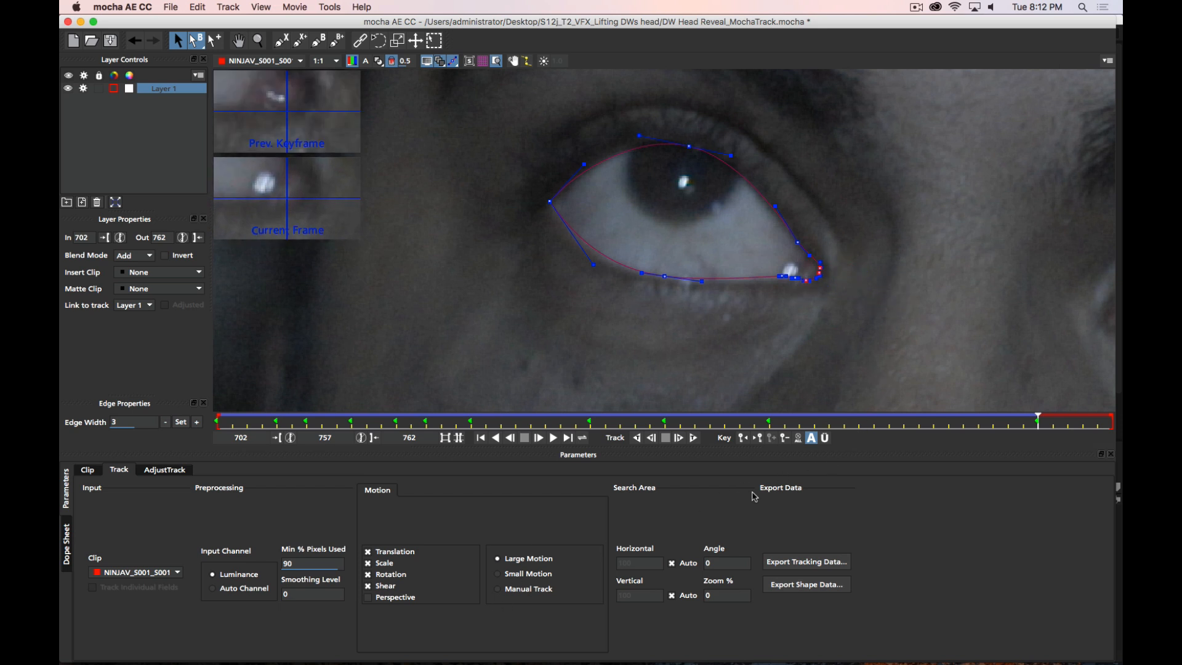
Track the outline forward to frame 762 and refit the outer-corner point and its upper handle to the eye's edge
left_click(694, 437)
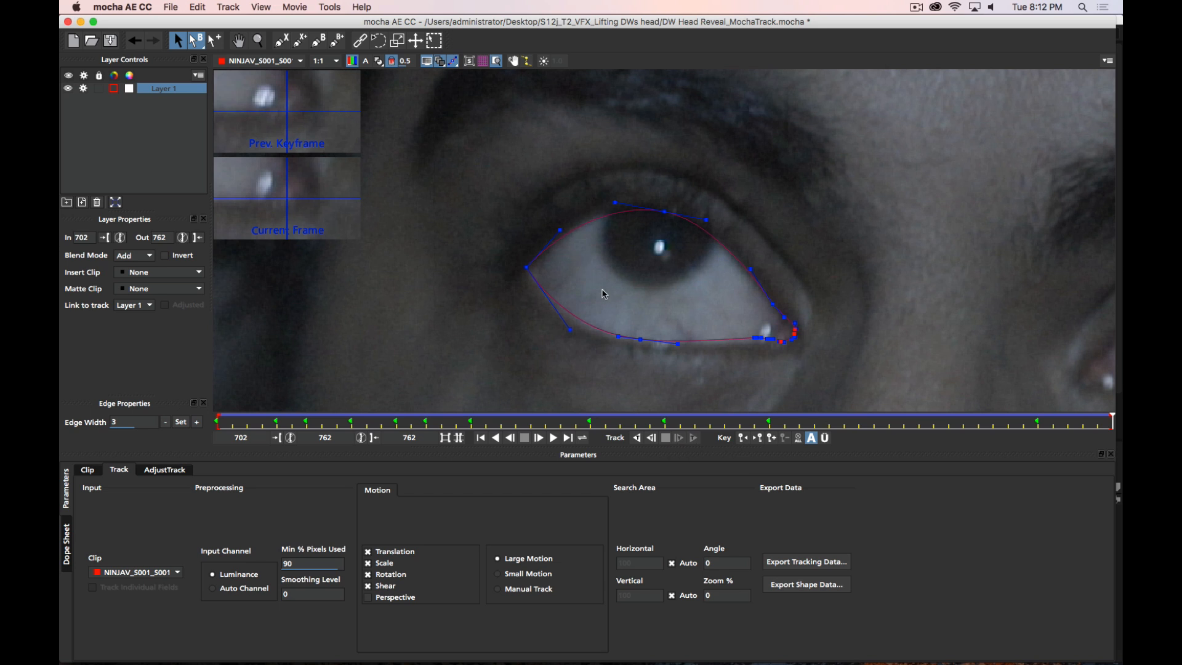
left_click_drag(526, 267, 529, 269)
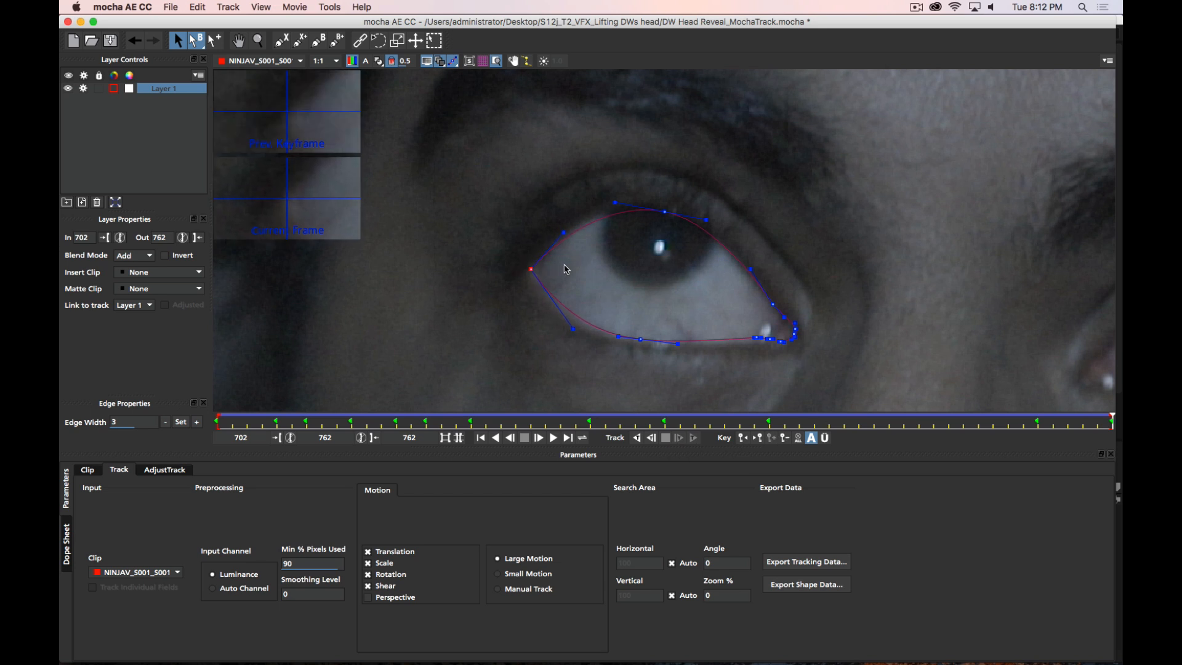
left_click_drag(564, 234, 566, 224)
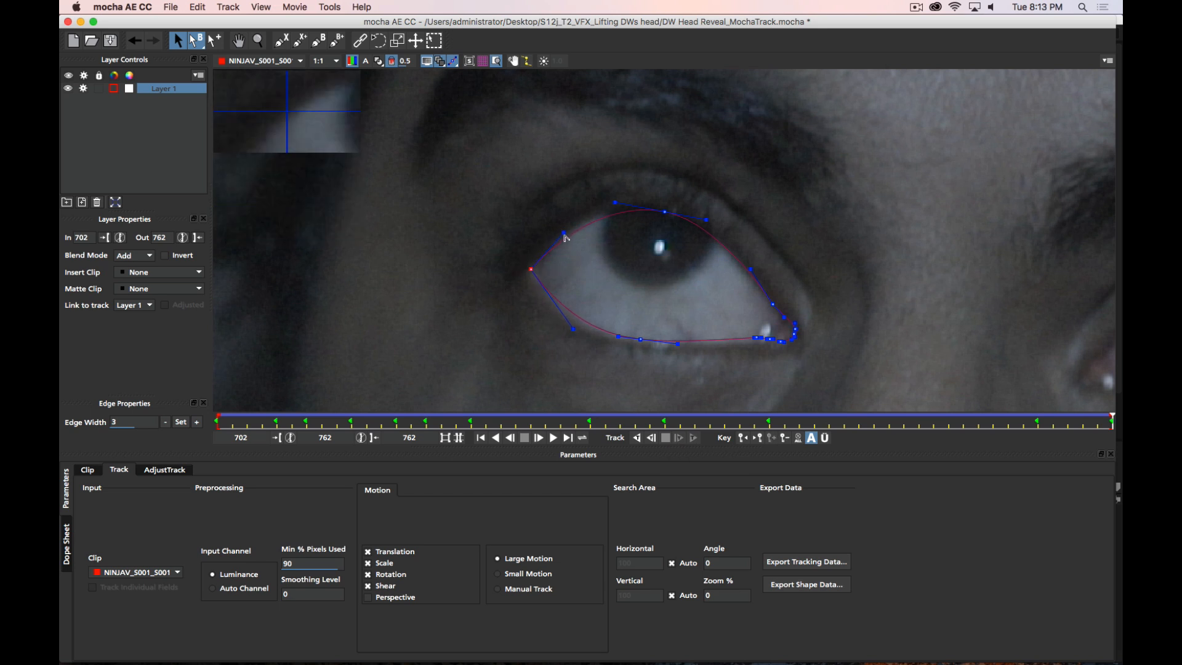
At frame 762, refine the eye spline's outer-corner handles, upper-lid point and lower inner-corner point to follow the visible eye
left_click_drag(573, 330, 569, 333)
left_click_drag(665, 212, 664, 210)
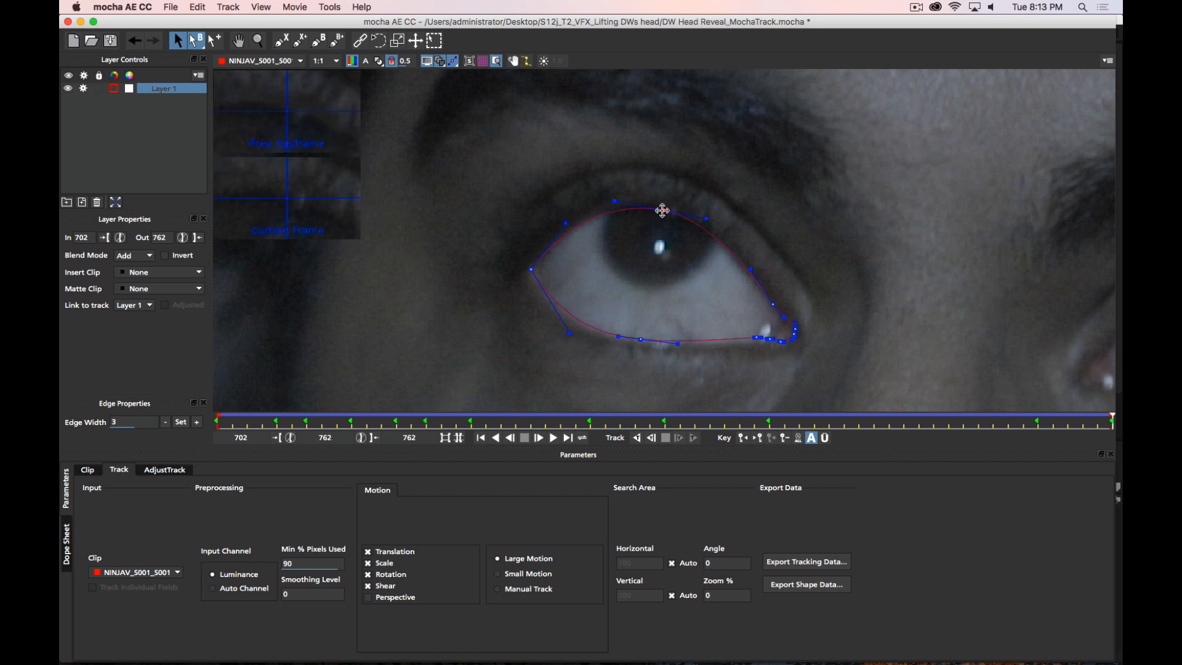
left_click(756, 338)
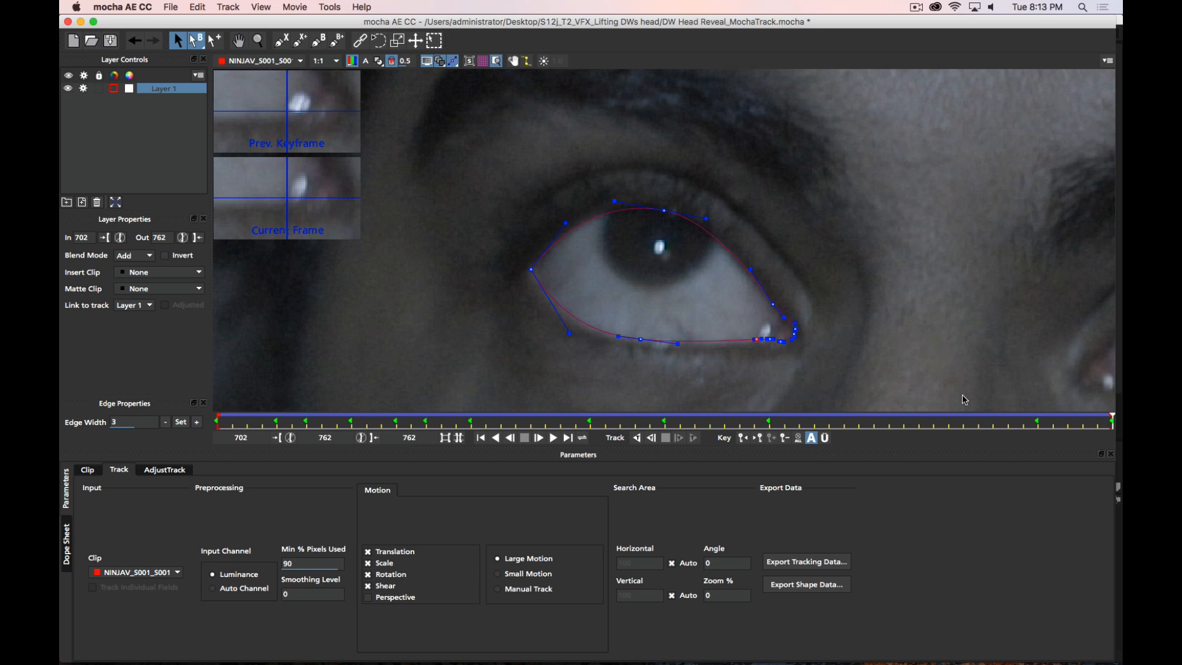
At frame 748, move the spline's outer-corner point slightly down and inward onto the actual corner of the eye
left_click(1027, 422)
key("Right")
key("Left")
key("Left")
key("Left")
key("Left")
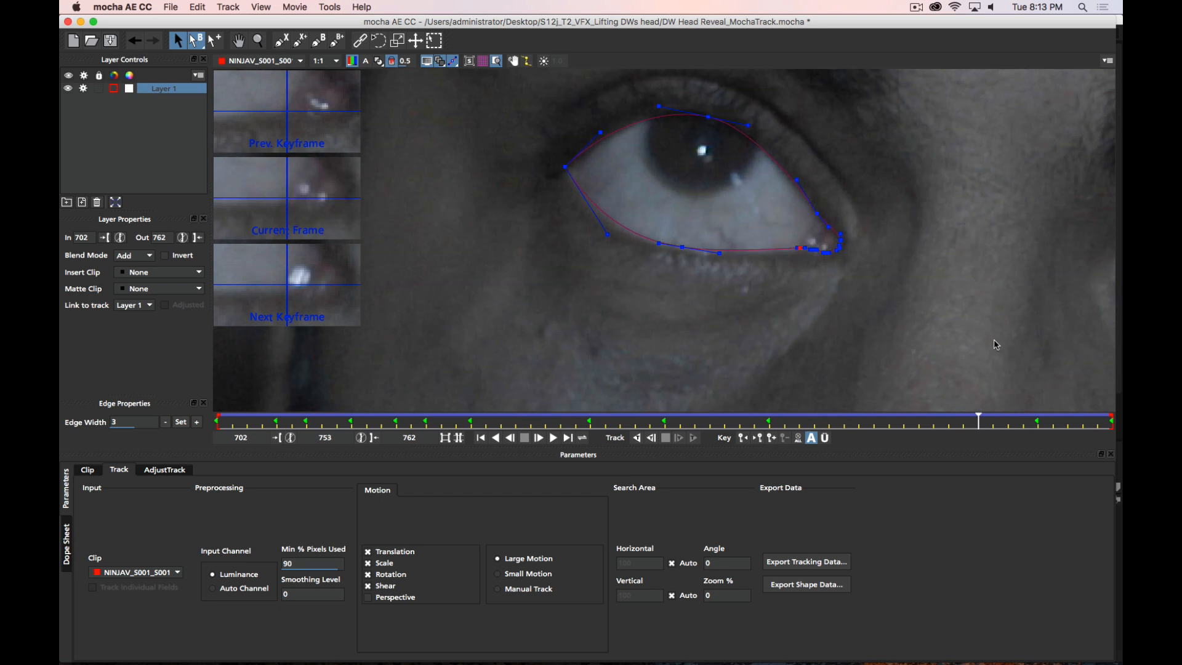
key("Left")
key("Left")
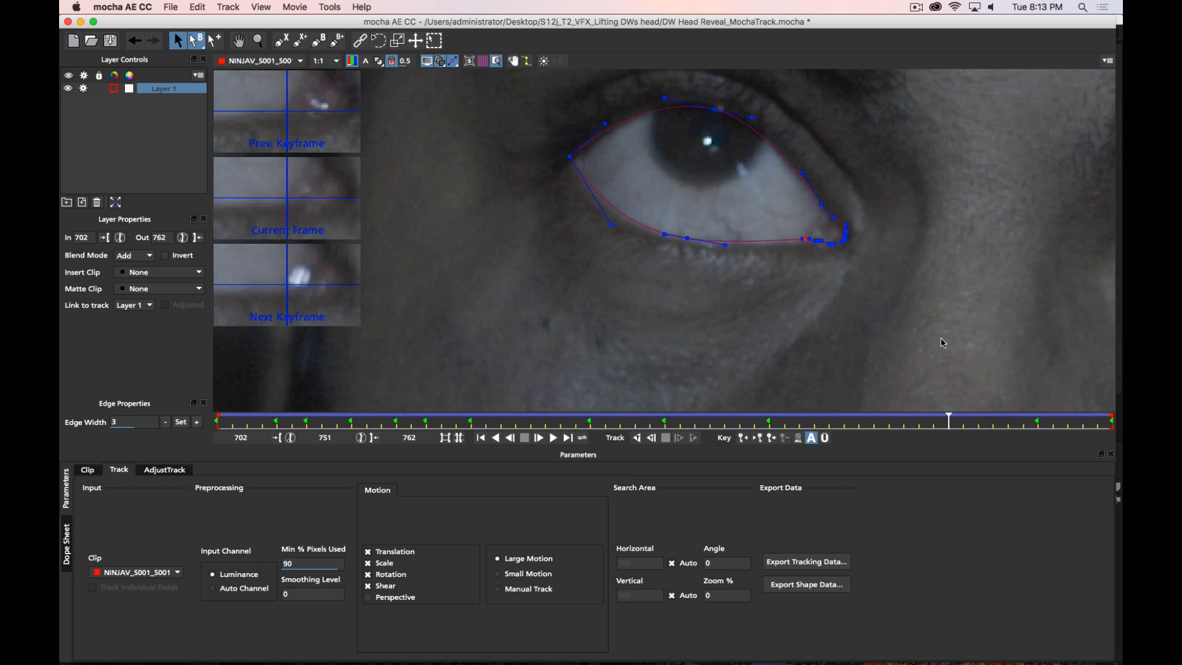
key("Left")
key("Left")
key("Left")
key("Left")
key("Left")
key("Left")
key("Left")
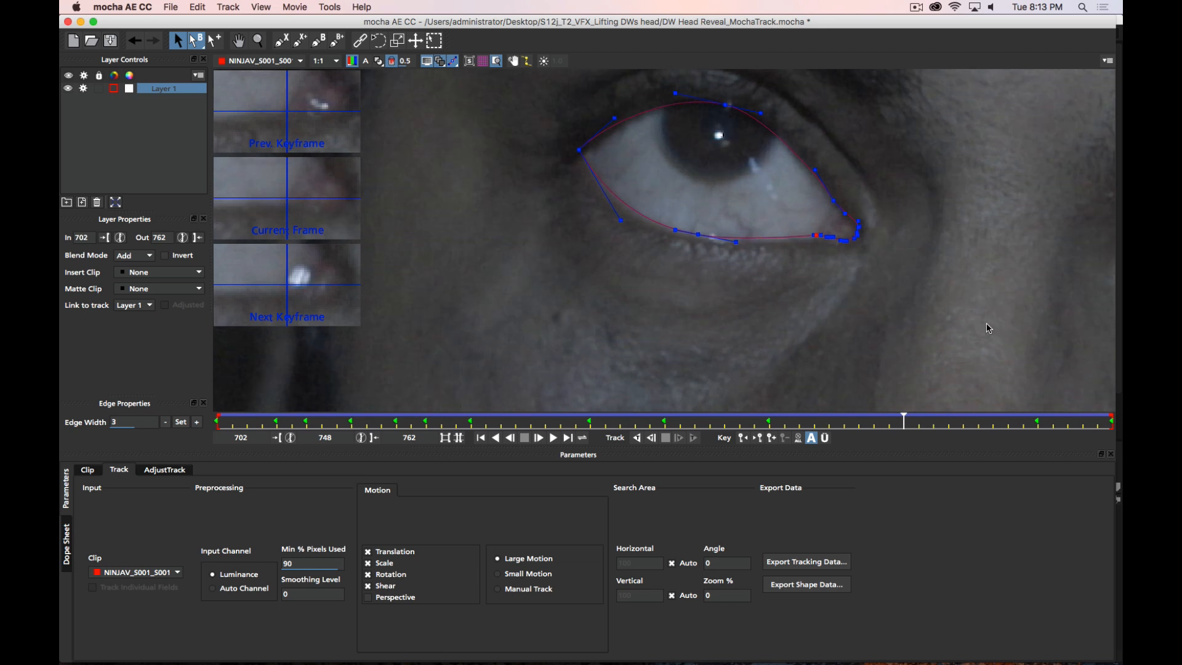
key("Right")
key("Right")
key("Right")
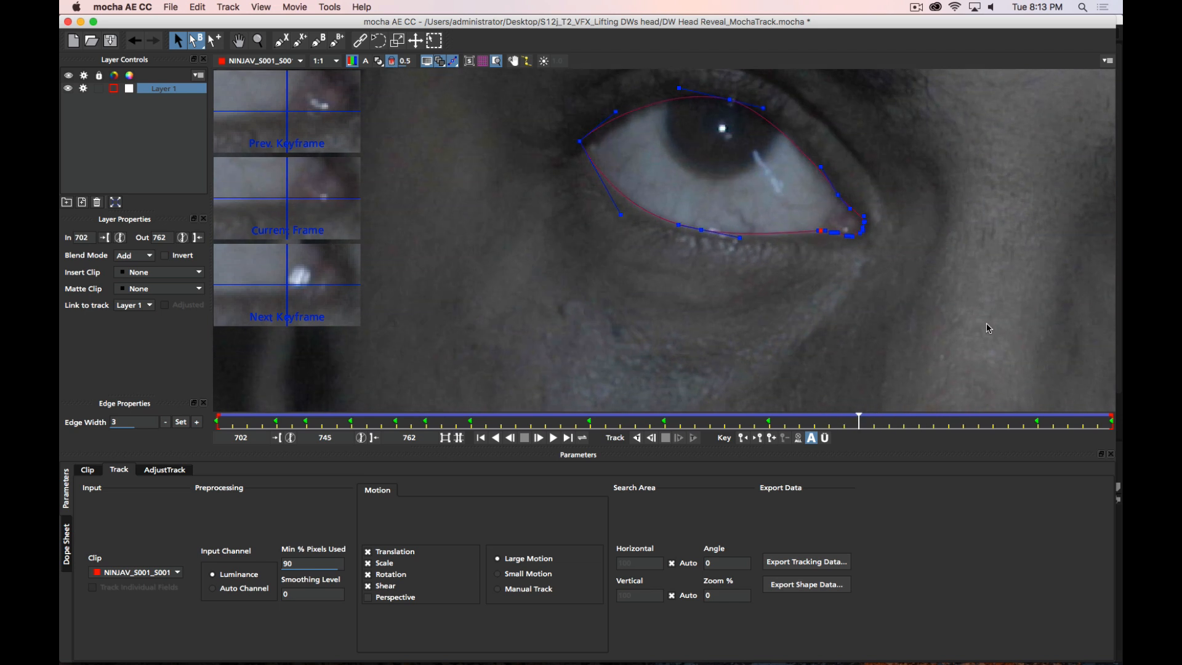
key("Right")
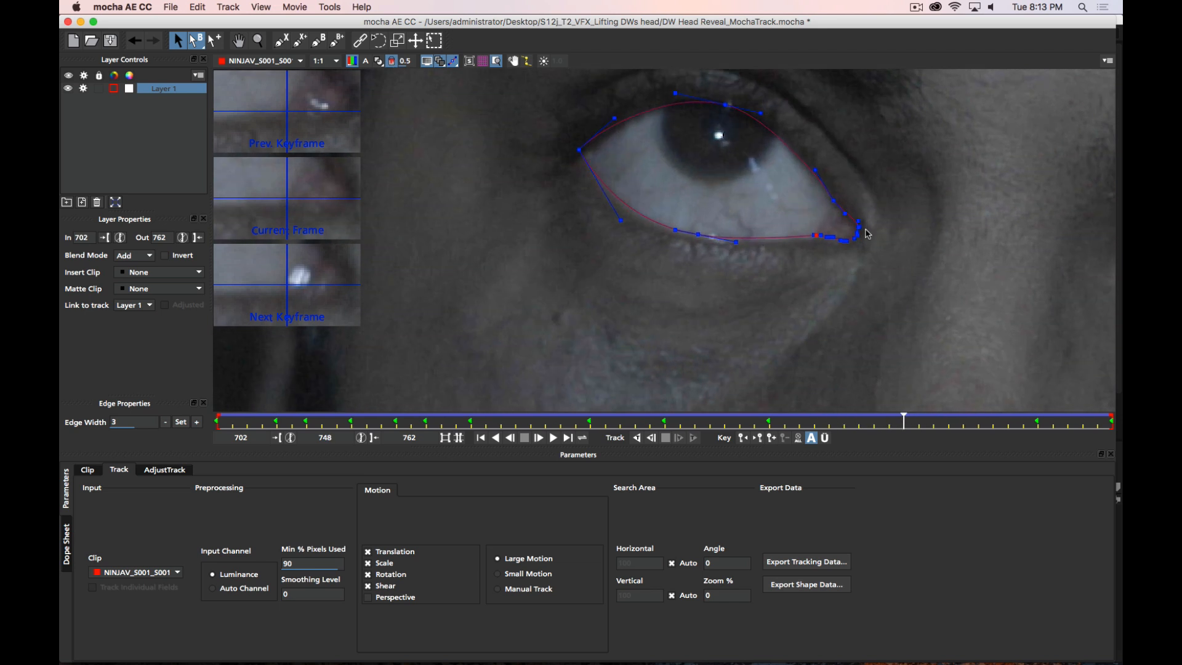
mouse_move(580, 150)
left_mouse_down()
mouse_move(607, 150)
mouse_move(582, 155)
left_mouse_up()
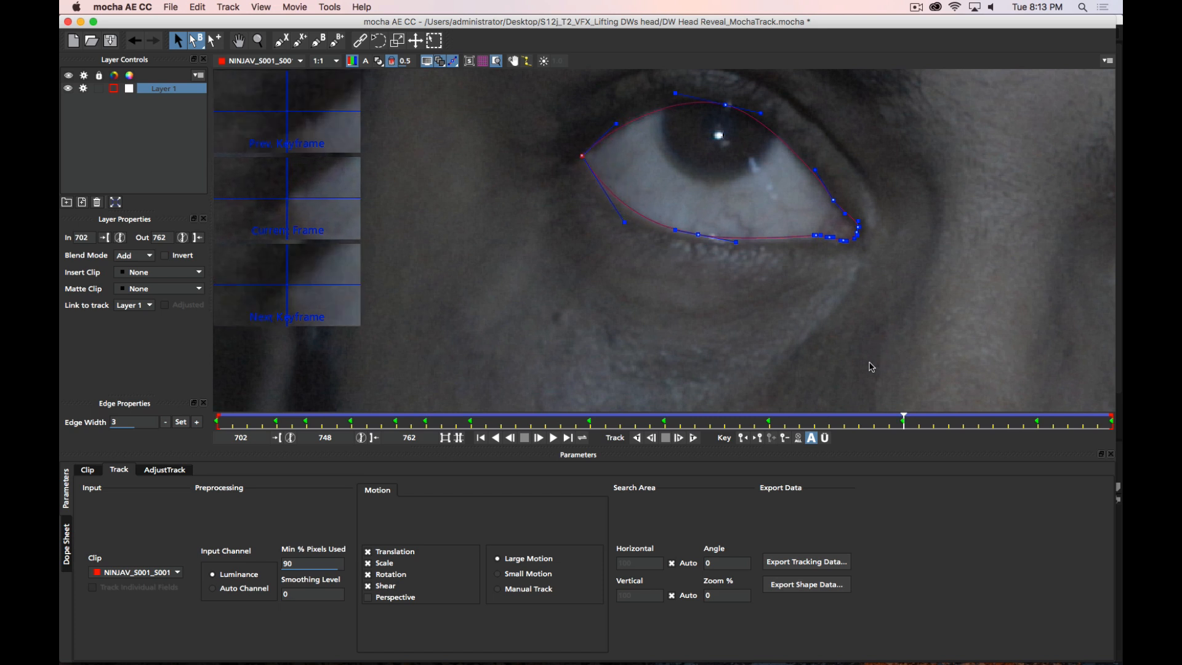
At frame 739, nudge the spline's outer-corner point slightly down and inward to match the corner of the eye
key("Left")
key("Left")
key("Left")
key("Left")
key("Left")
key("Left")
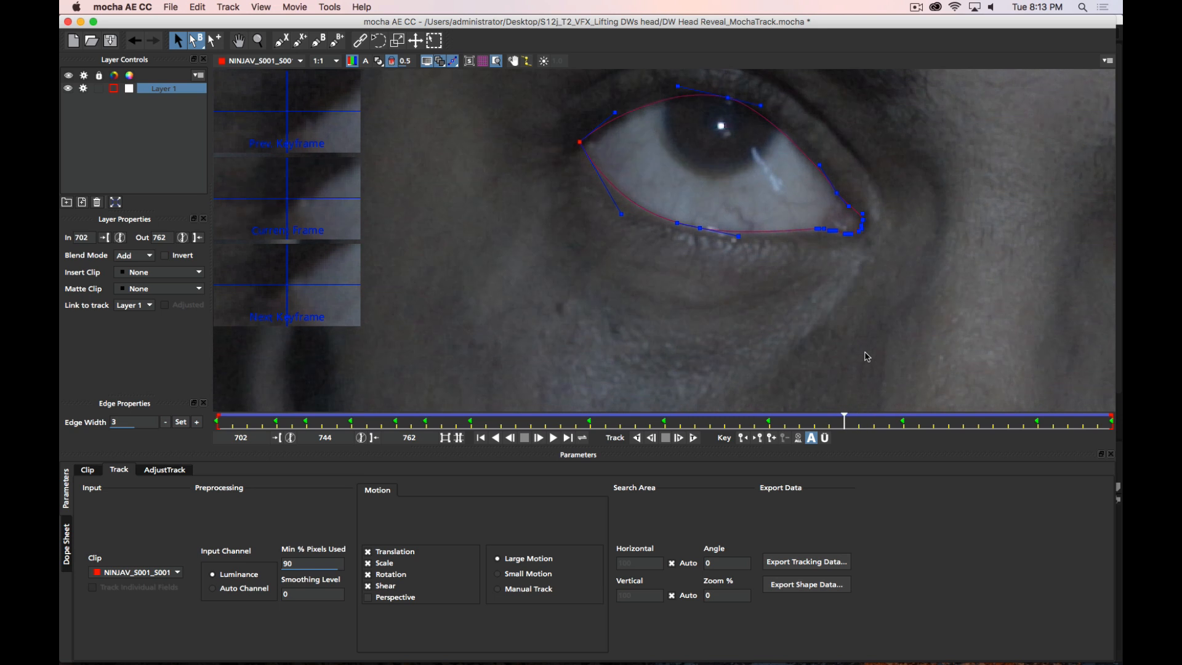
key("Left")
key("Left")
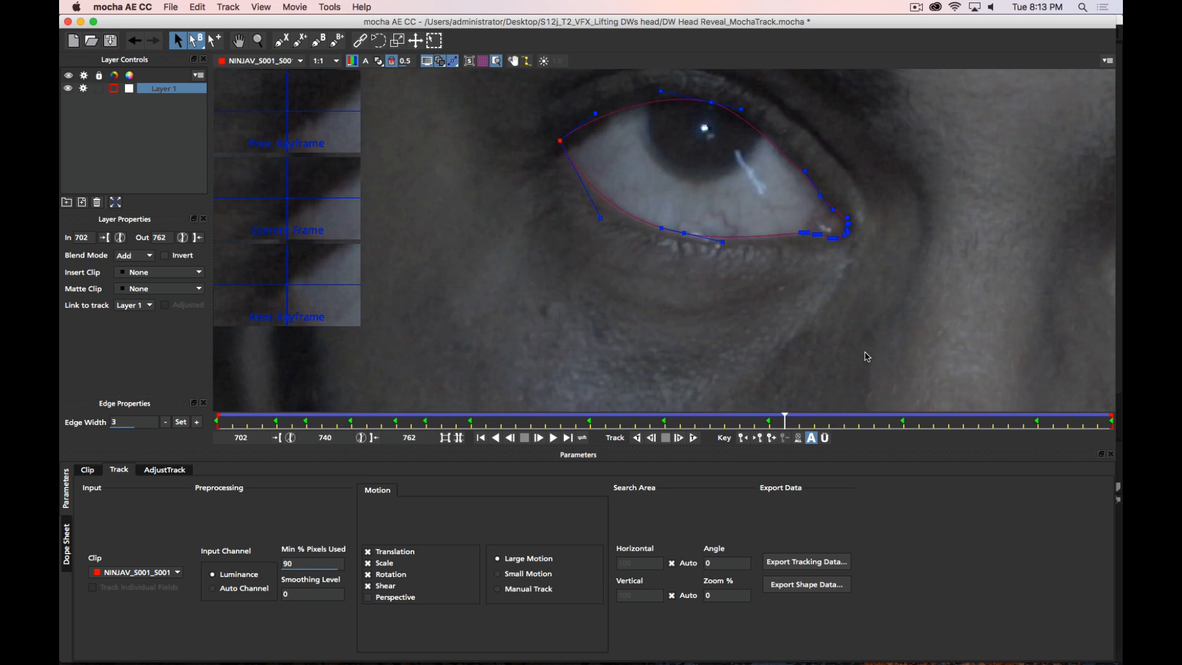
key("Left")
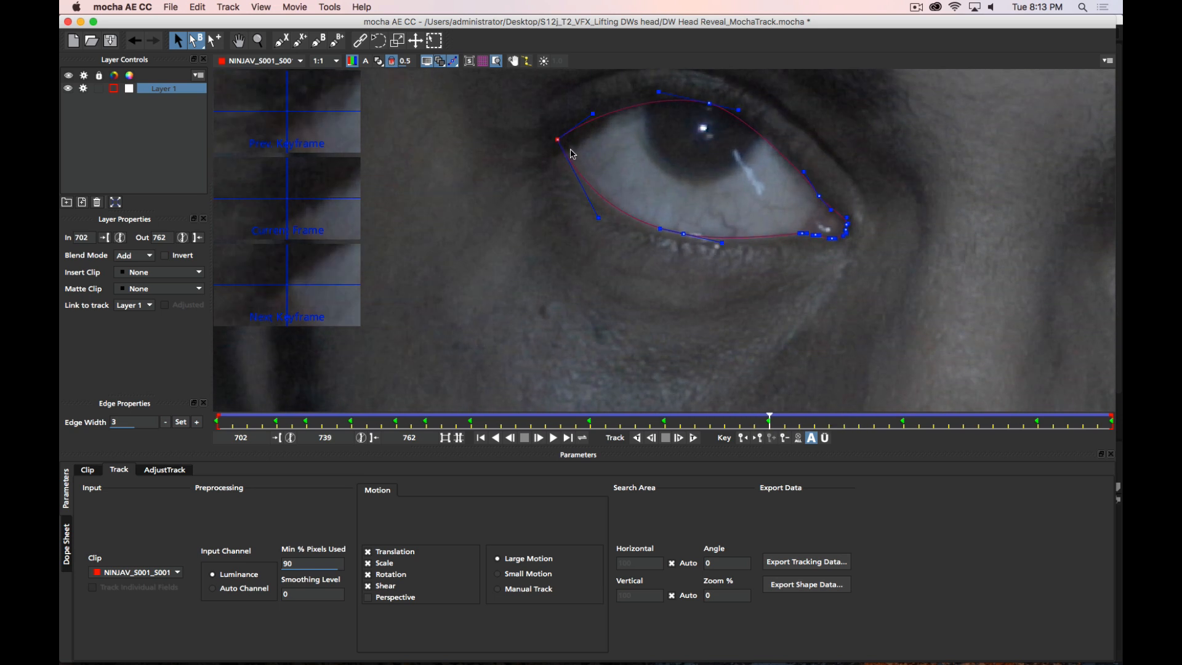
left_click_drag(558, 140, 559, 143)
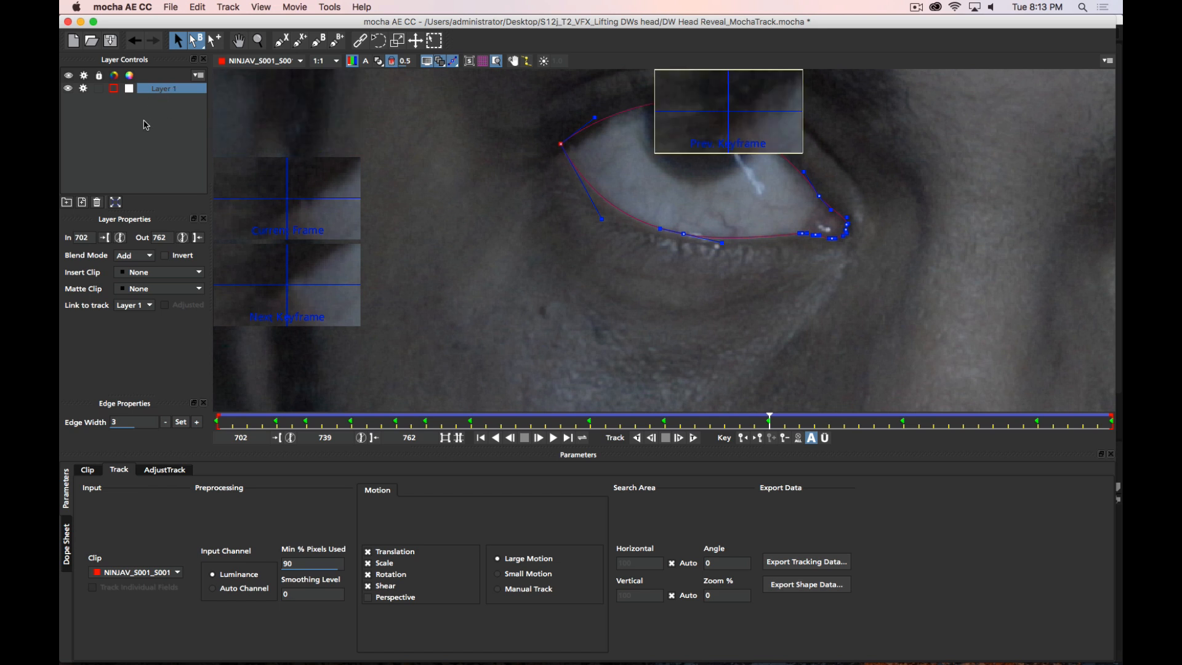
Rename Layer 1 as Left Eye Whole and save the mocha project
left_click(162, 92)
double_click(165, 89)
type("Left Eye Whole")
key("Left")
key("Left")
key("Left")
key("Left")
key("Left")
key("Left")
key("Left")
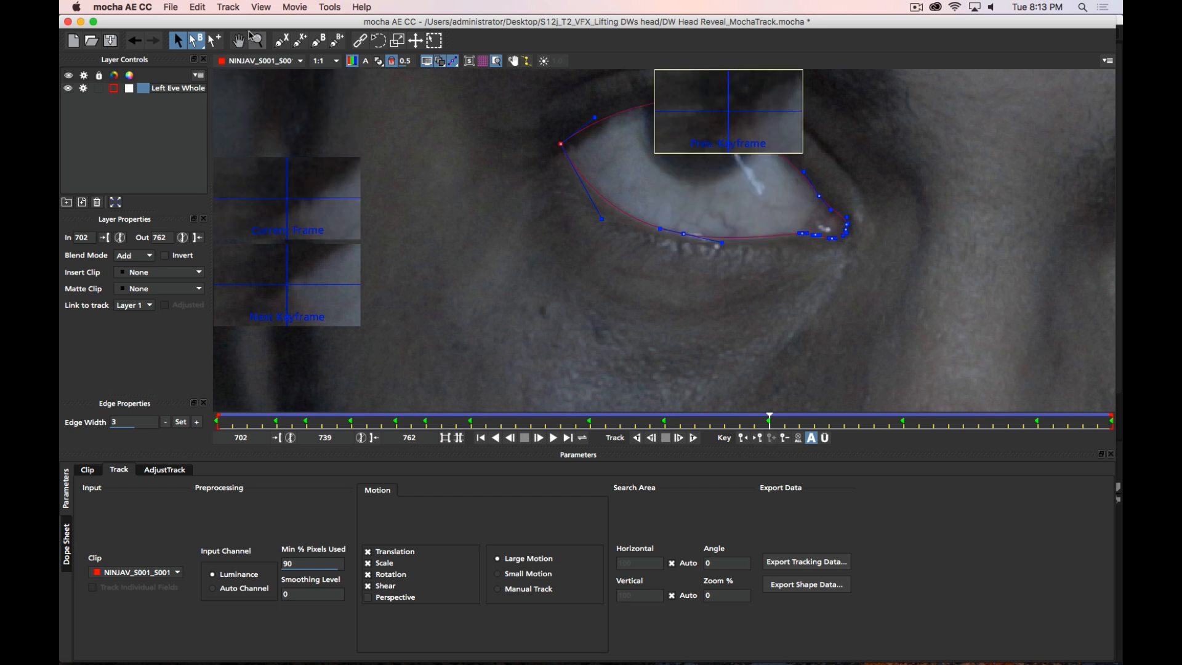
left_click(171, 6)
left_click(186, 67)
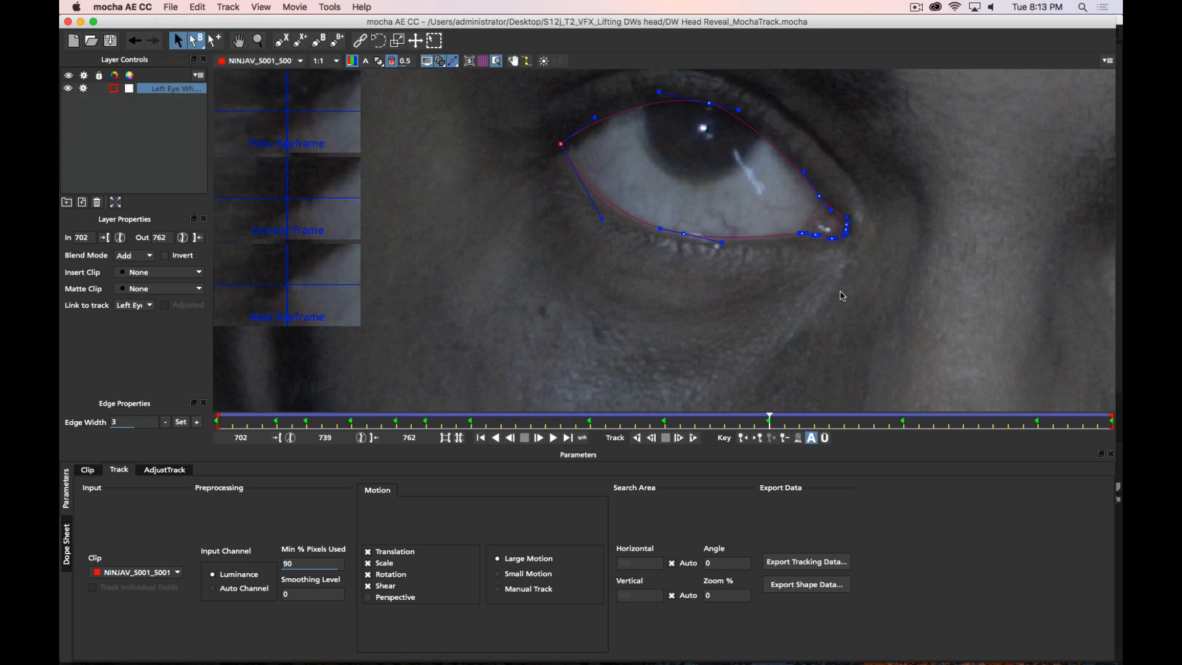
Examine the tracked eye outline in the context of the full frame and the whole face
scroll(871, 221, "down", 5)
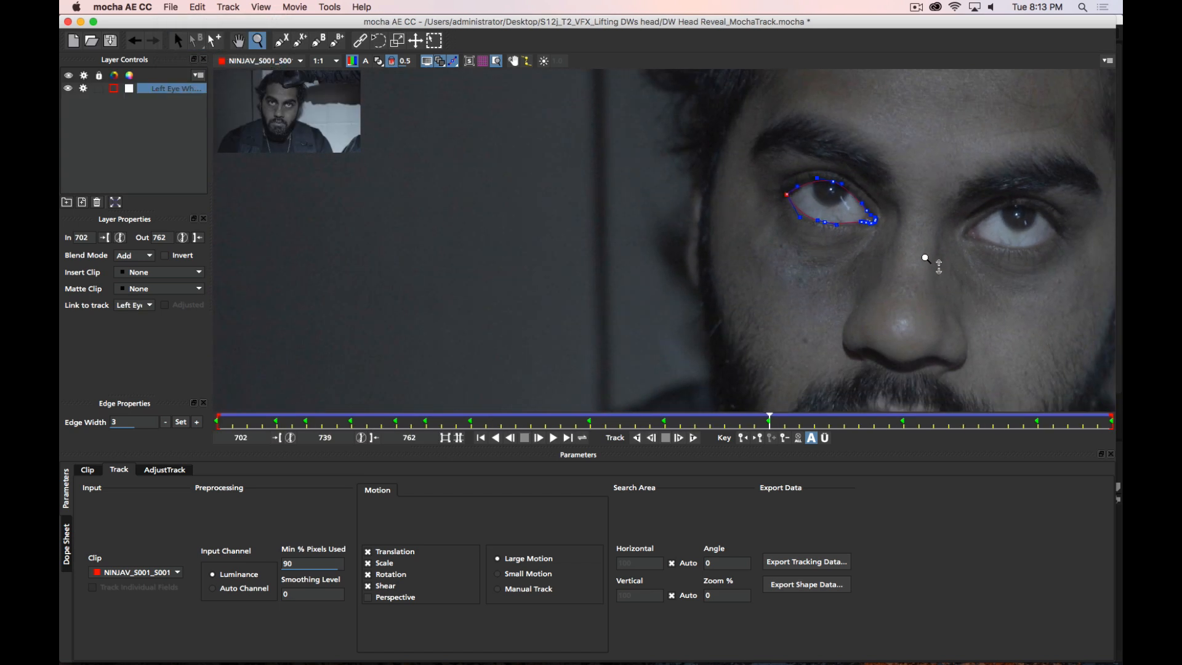
key("x")
left_click_drag(975, 242, 662, 213)
key("z")
left_click_drag(686, 164, 695, 317)
key("x")
left_click_drag(781, 153, 749, 186)
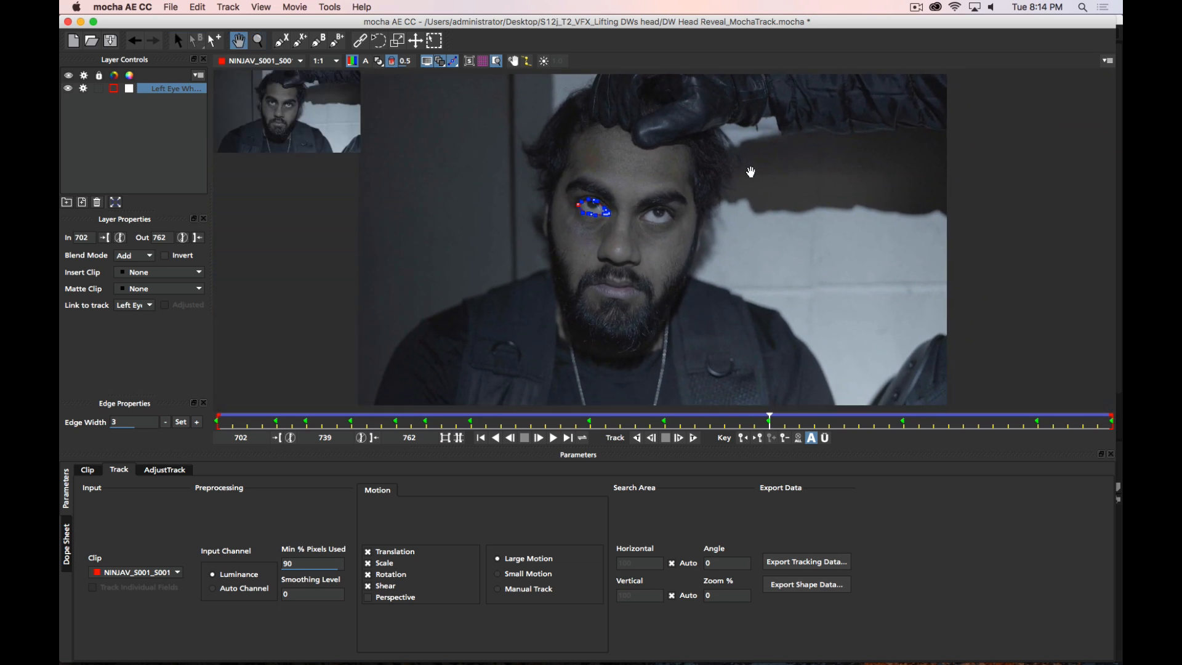
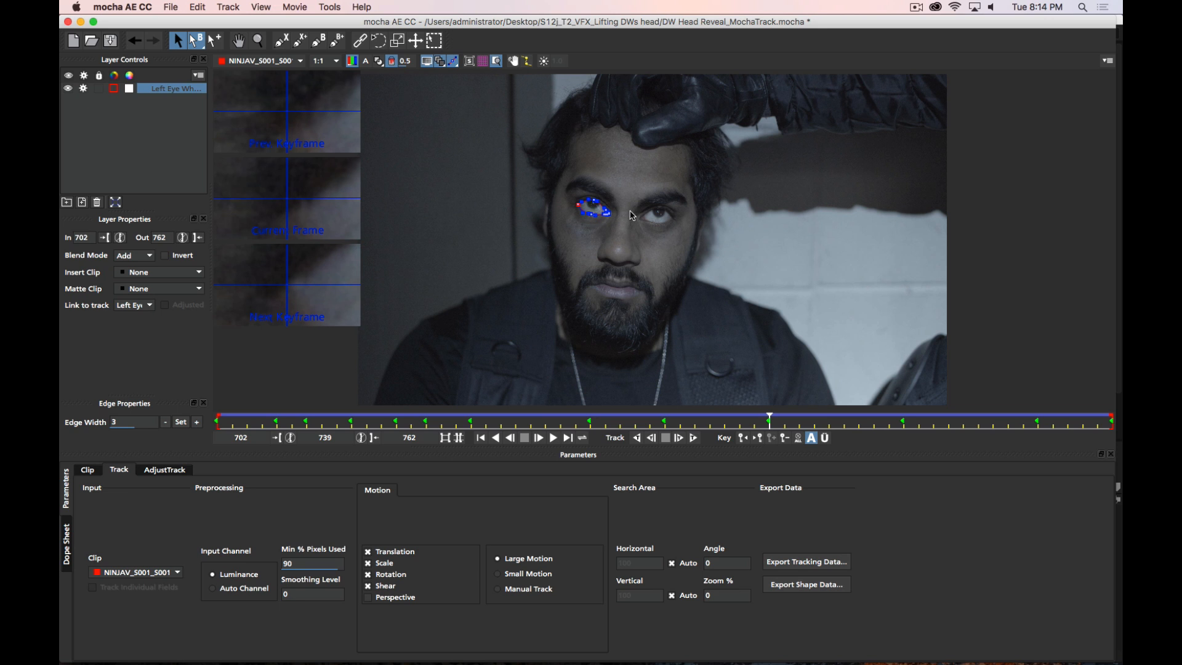
key("z")
left_click_drag(604, 215, 580, 129)
left_click_drag(581, 185, 584, 103)
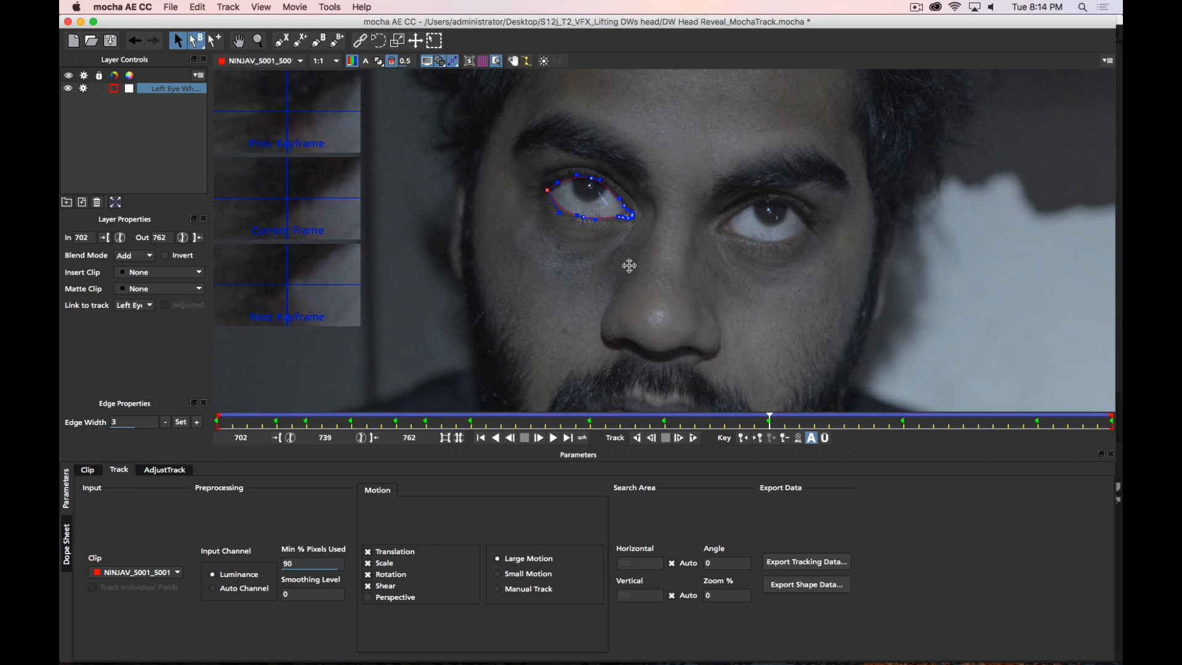
Copy the selected layer's mocha shape data for AE to the clipboard, and set the After Effects composition's current time to 0:00:00:00
left_click(792, 586)
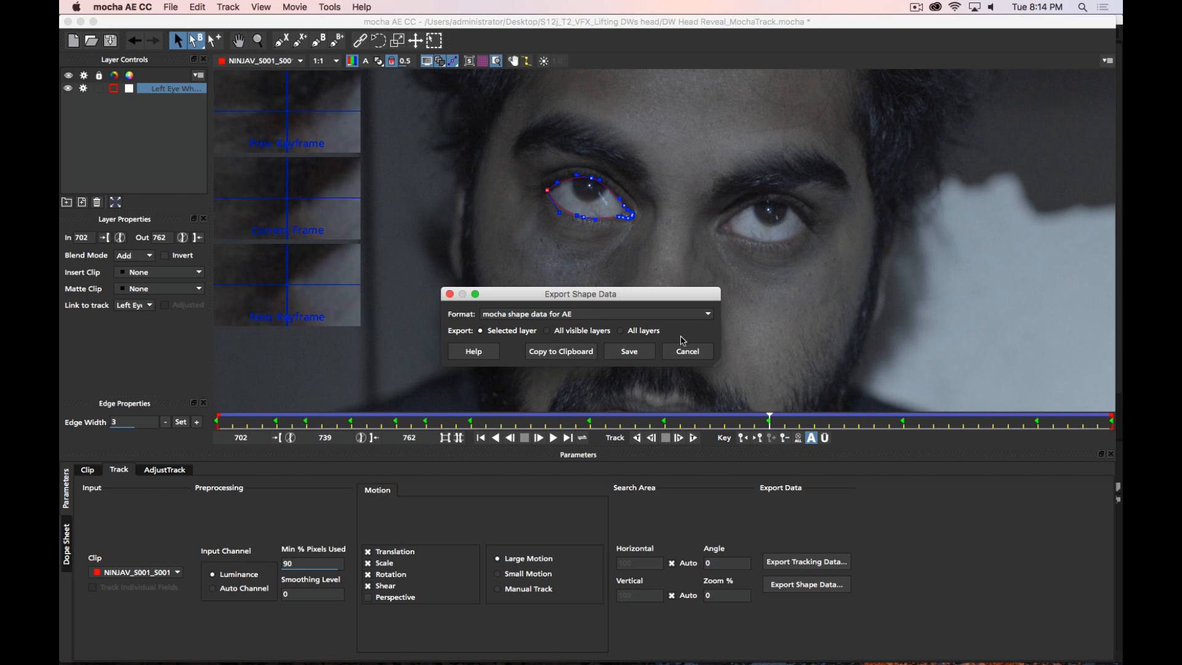
left_click(582, 356)
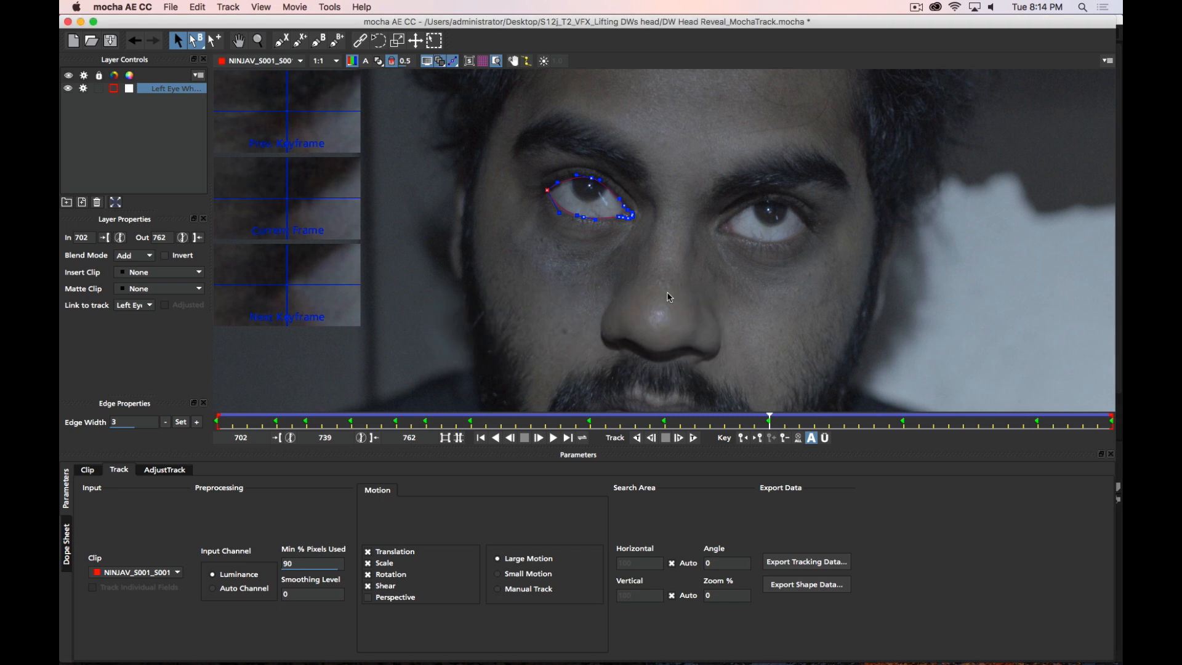
key("super+Tab")
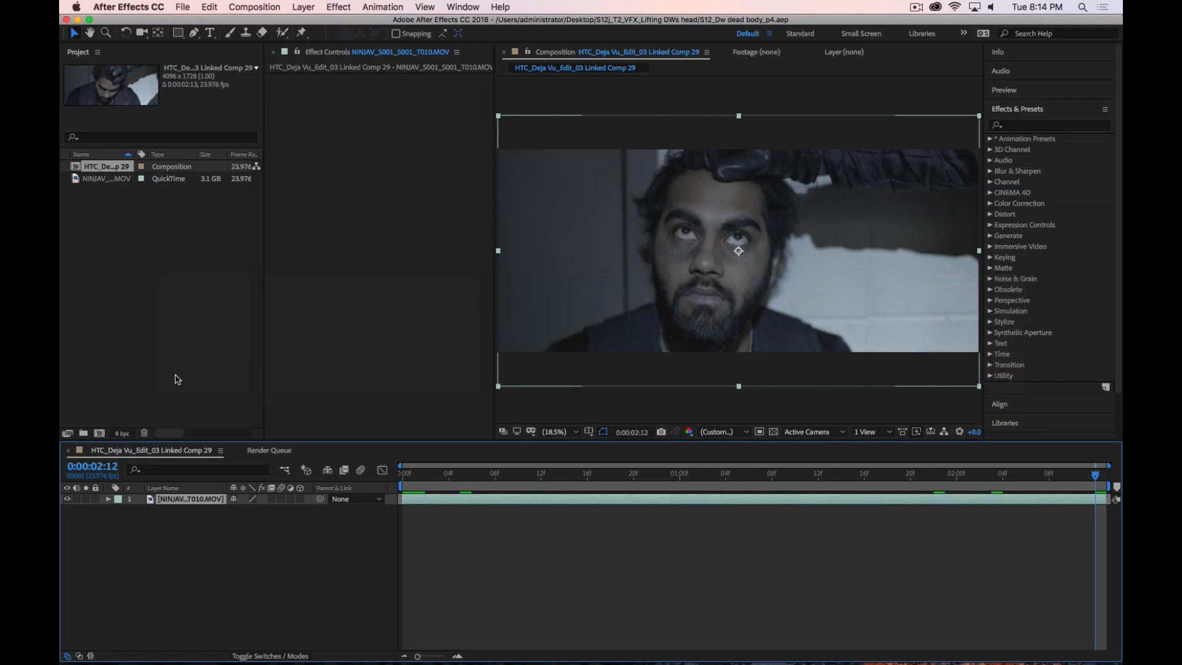
left_click(198, 573)
left_click_drag(450, 471, 374, 467)
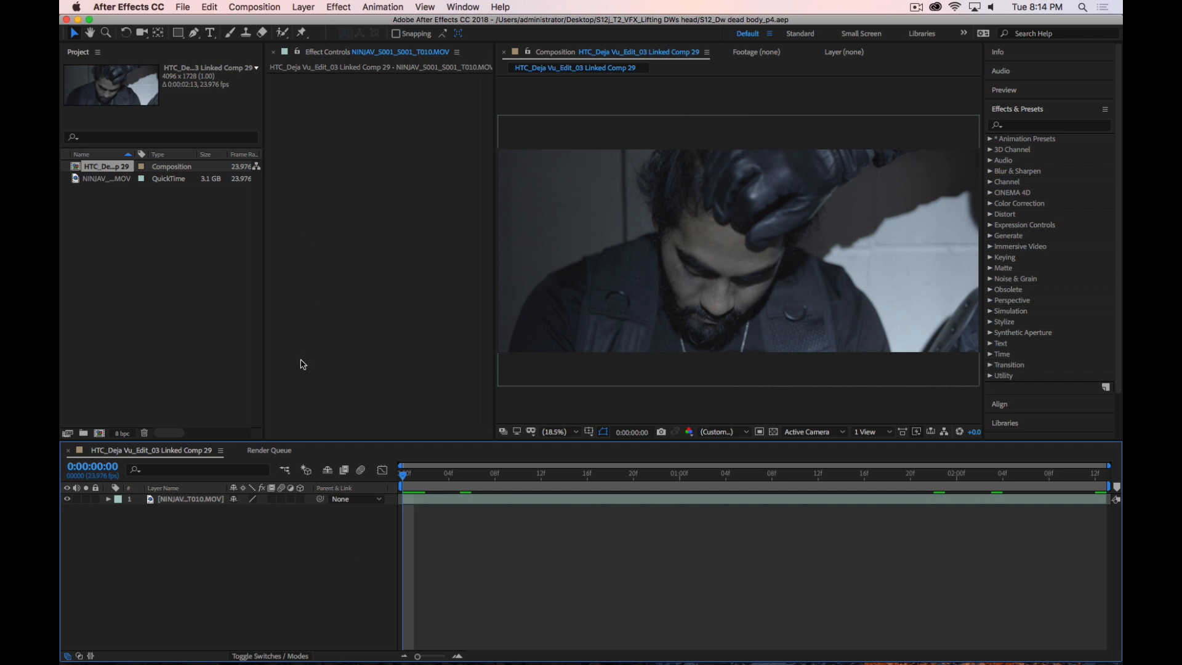
left_click(281, 7)
mouse_move(301, 7)
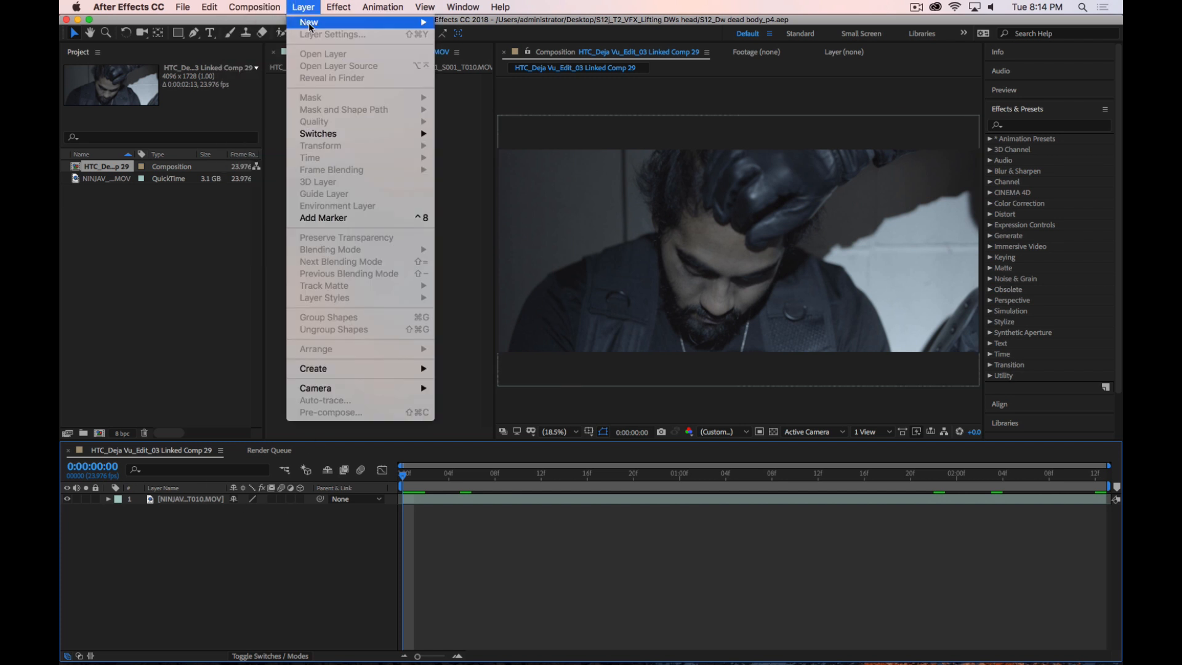
mouse_move(363, 23)
left_click(453, 39)
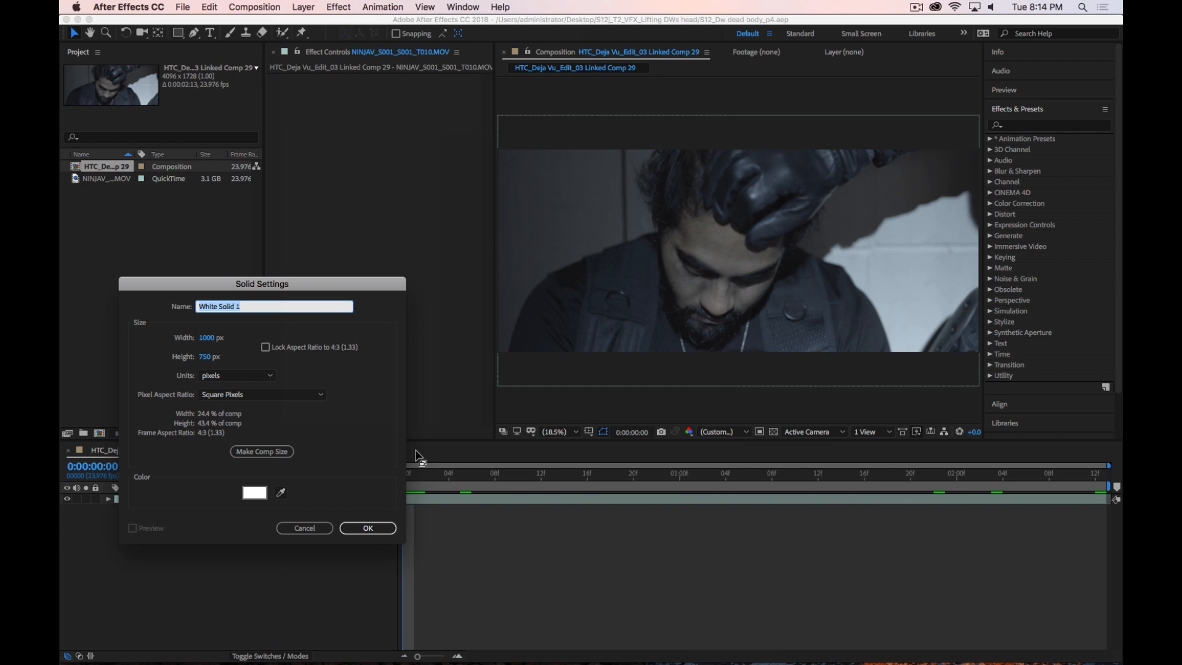
type("Left Eye Whole")
left_click(368, 528)
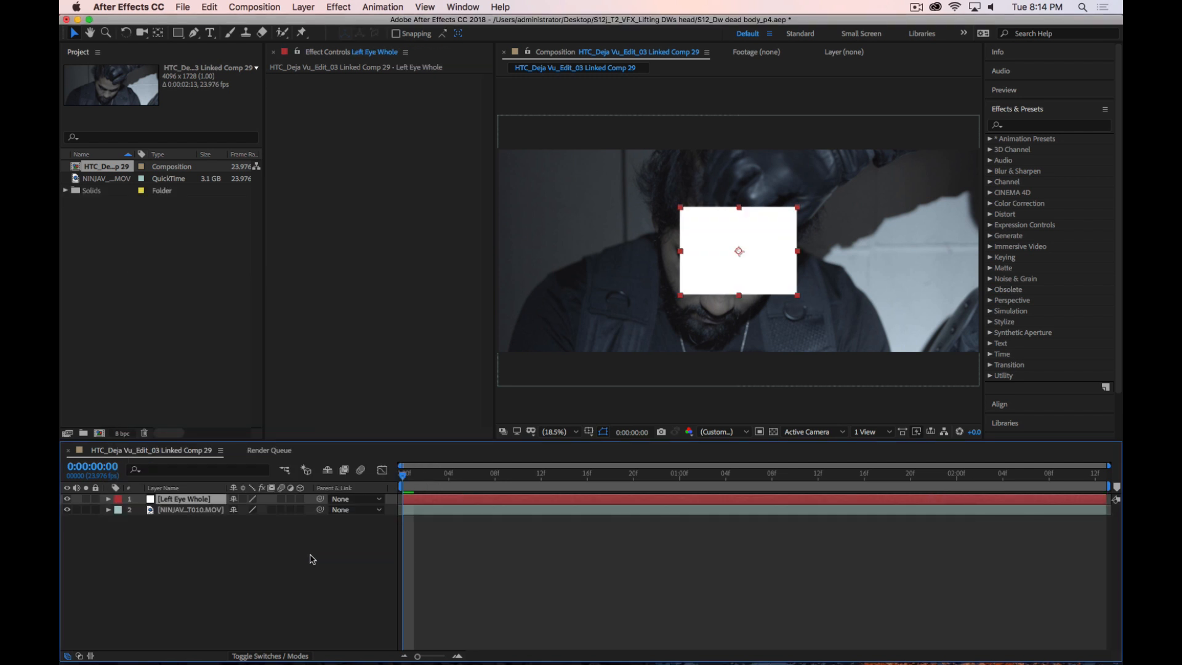
key("super+z")
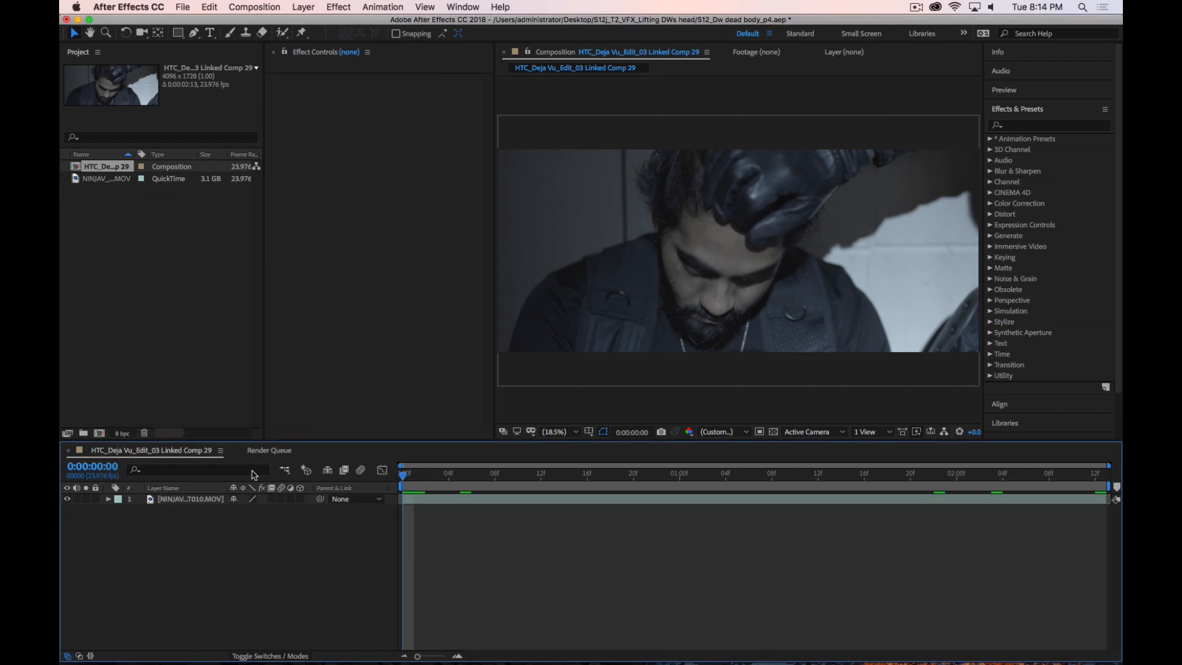
Create a white solid named Left Eye Whole at the composition's full size of 4096 × 1728 px
left_click(295, 6)
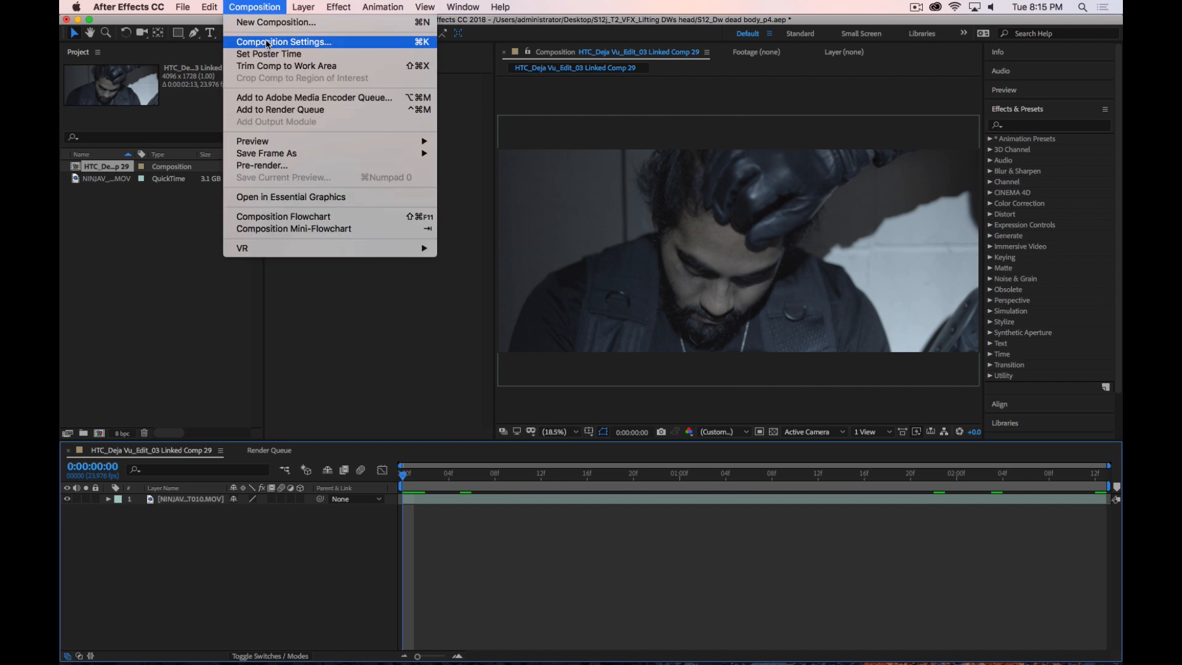
left_click(269, 40)
left_click(601, 391)
left_click(303, 7)
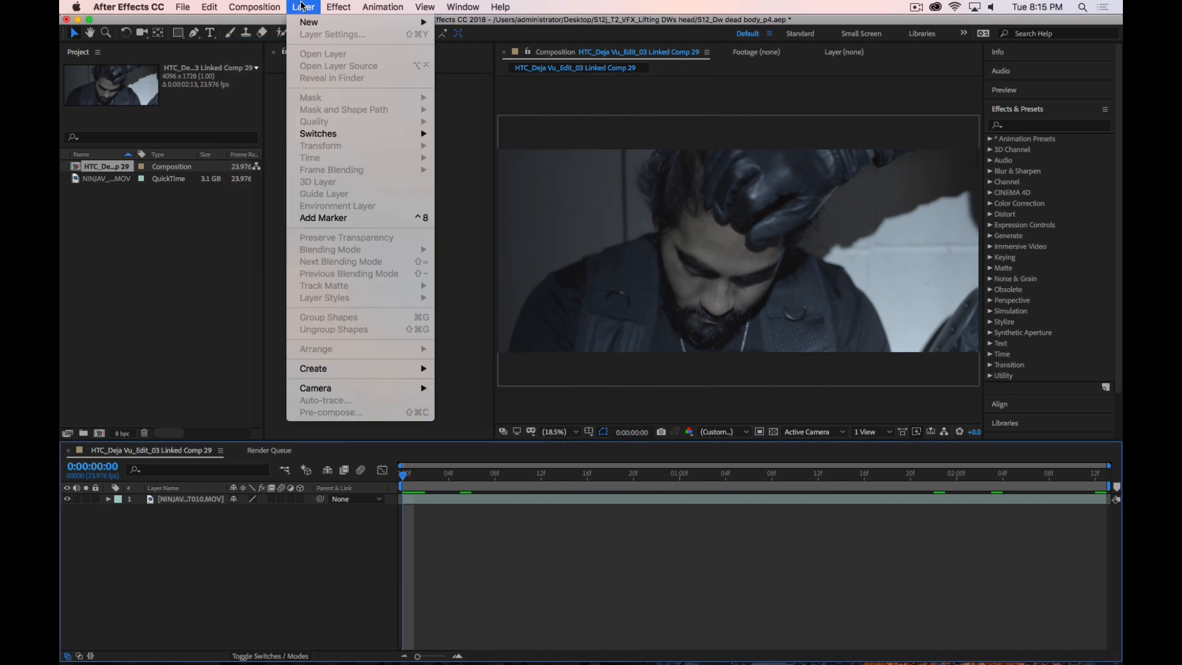
mouse_move(322, 28)
left_click(474, 35)
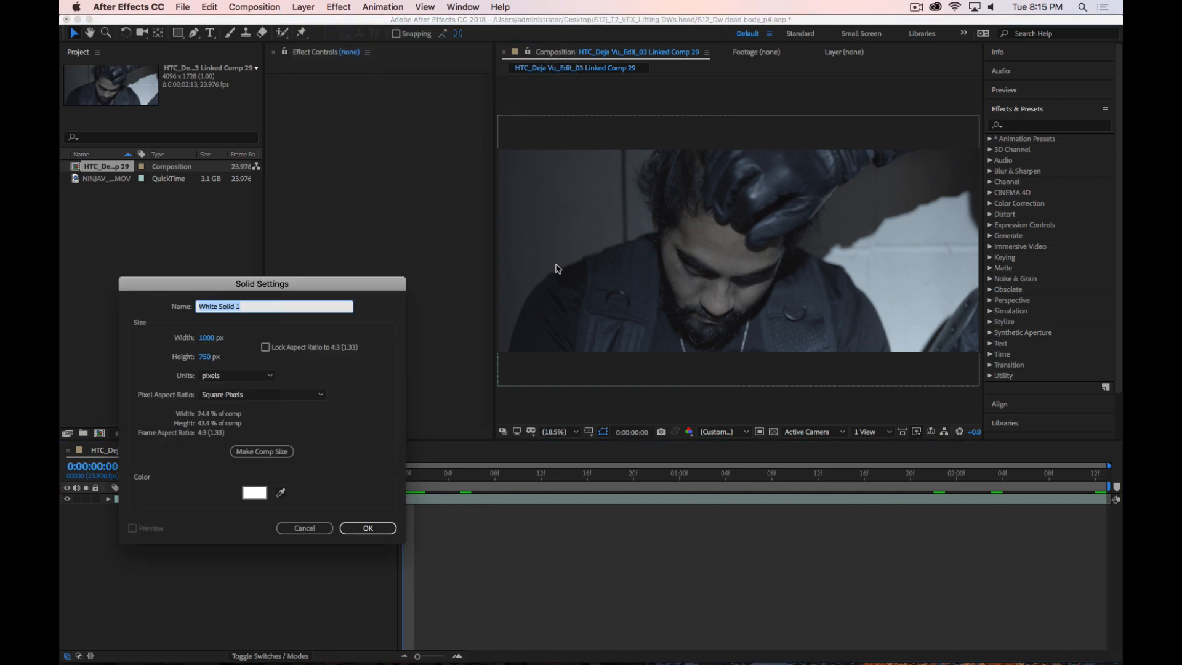
left_click(278, 452)
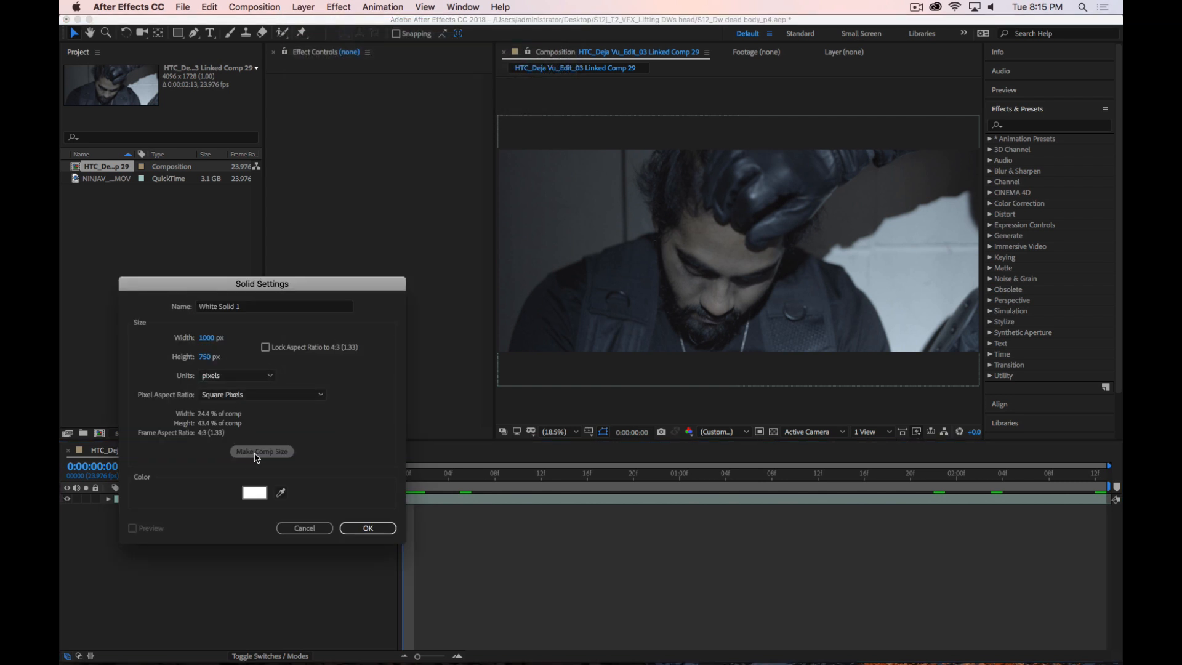
left_click(249, 308)
type("Let")
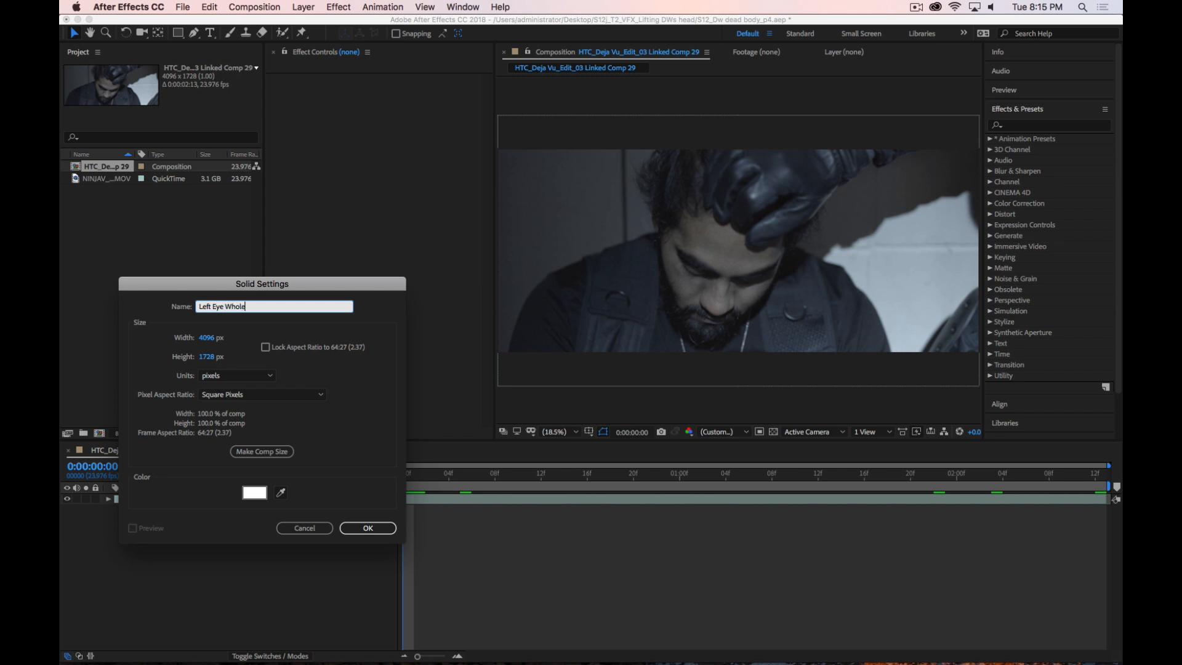
left_click(355, 531)
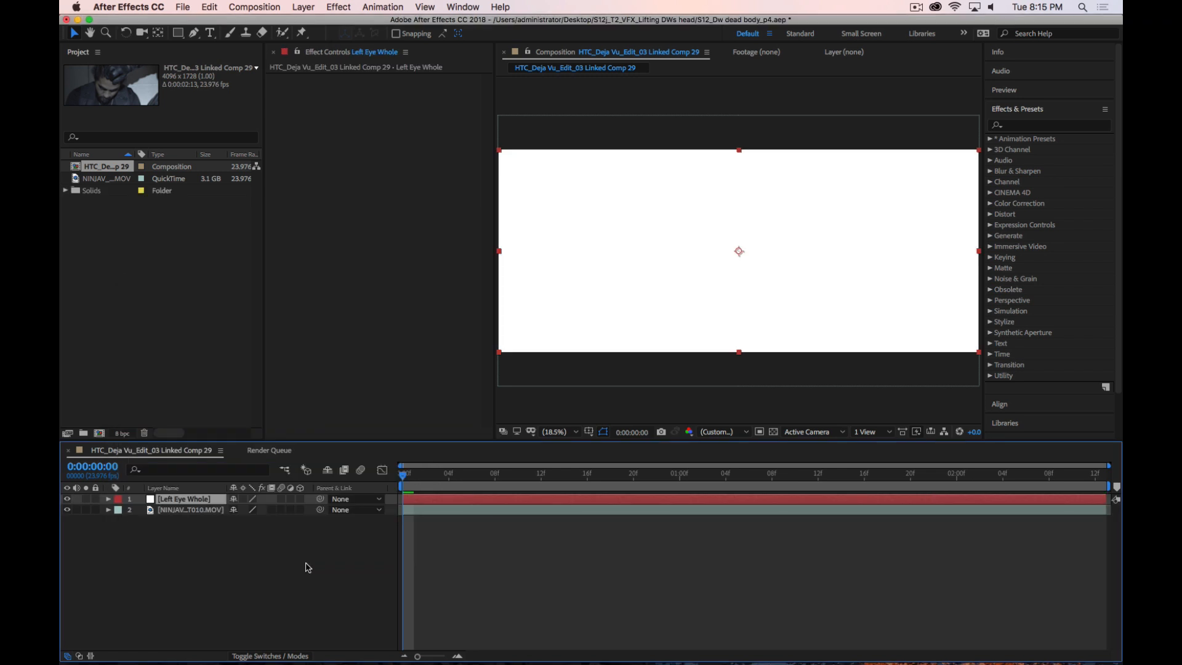
Paste the mocha shape data onto the Left Eye Whole solid, rendering it as Color shape cutout with 100 opacity
key("super+v")
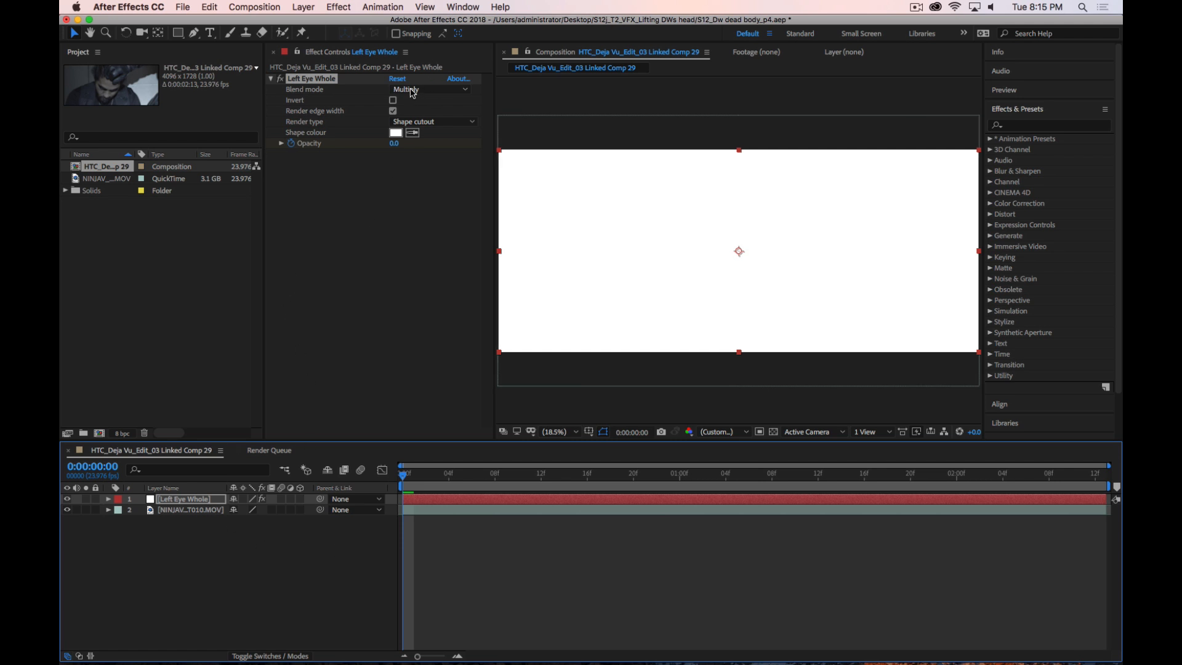
left_click(435, 122)
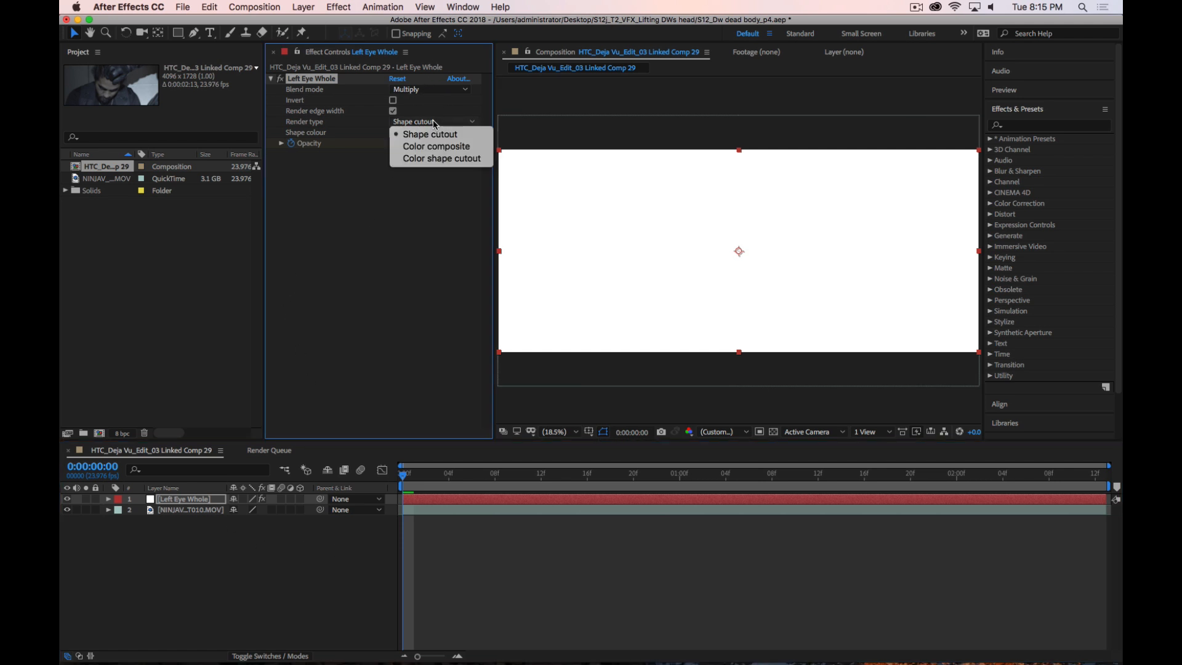
left_click(435, 124)
left_click(435, 122)
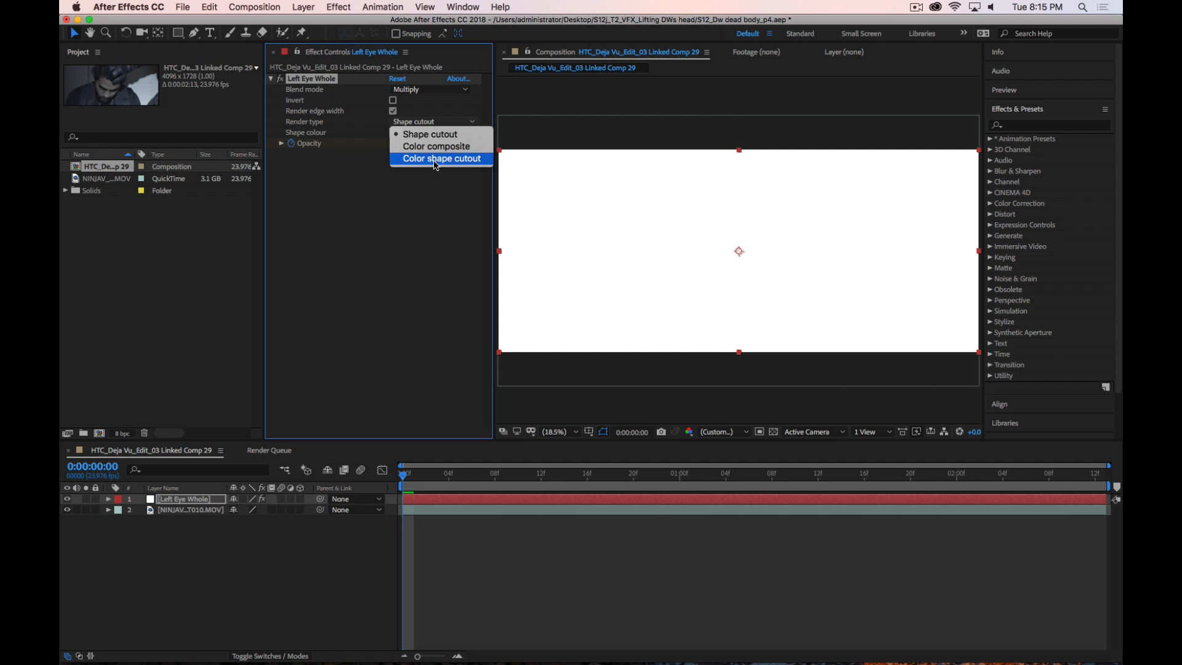
left_click(434, 159)
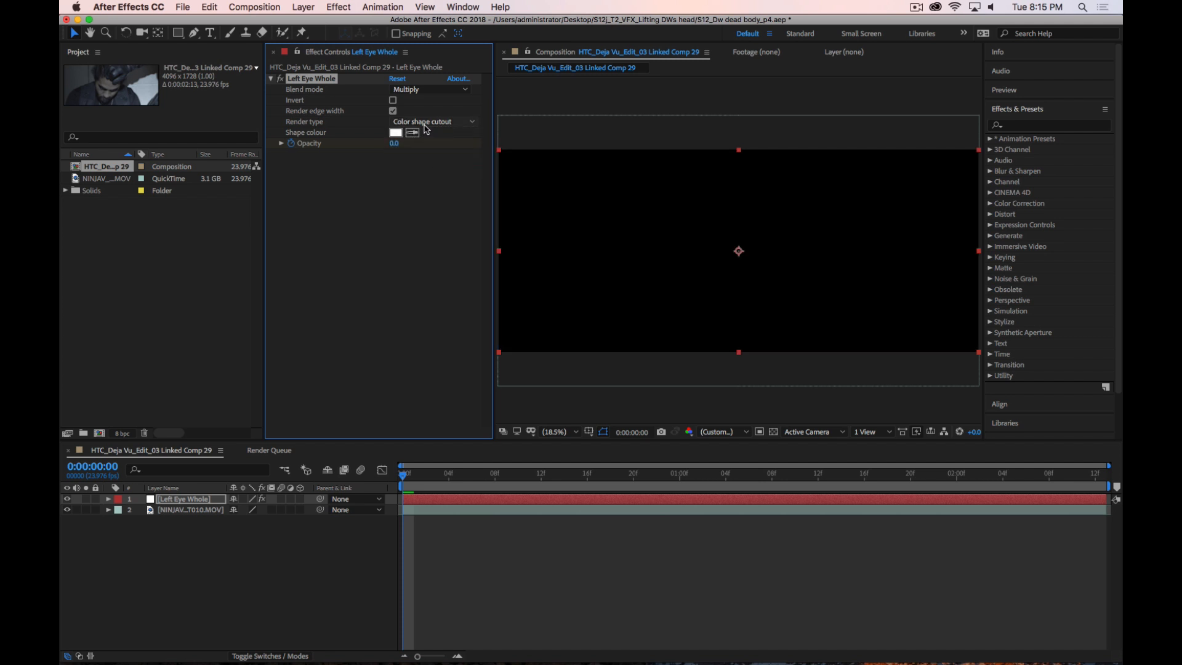
left_click_drag(396, 144, 443, 145)
left_click(232, 556)
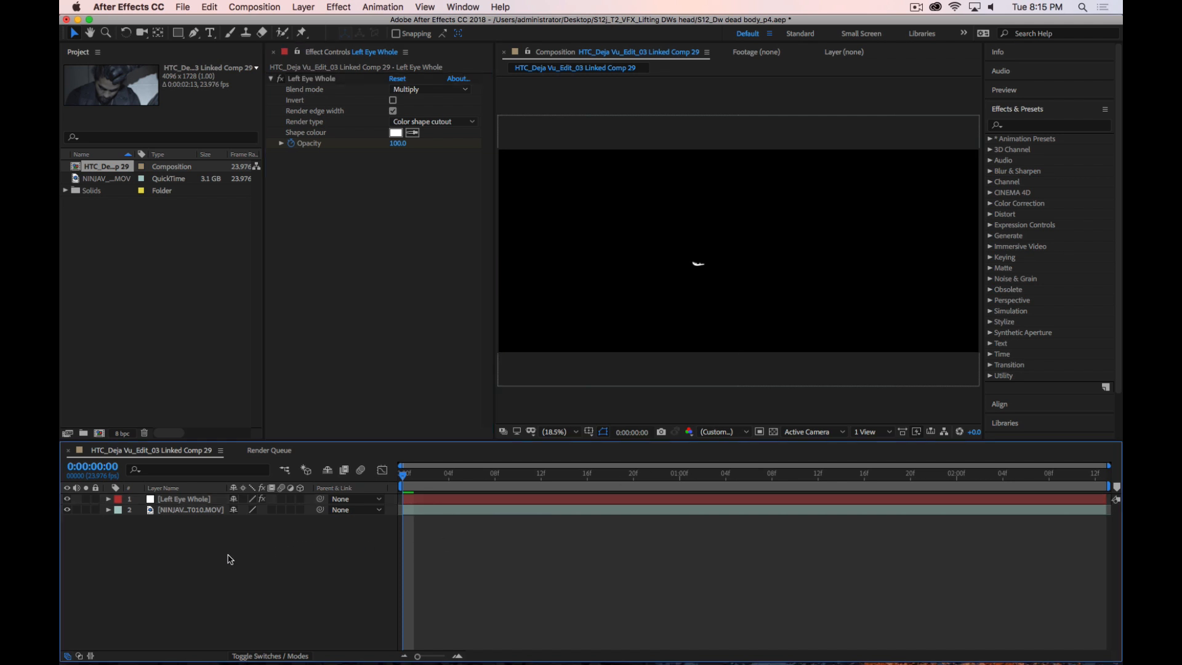
Set the Left Eye Whole solid's blending mode to Screen and preview the eye shape over the footage
left_click(196, 499)
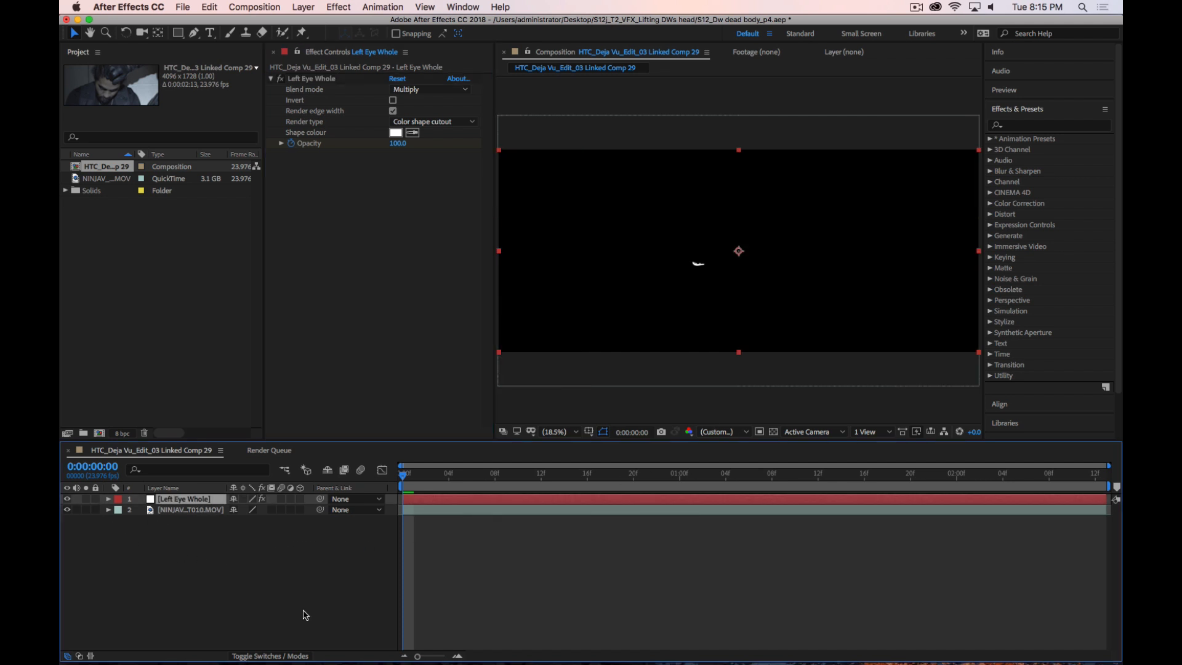
left_click(273, 657)
left_click(249, 505)
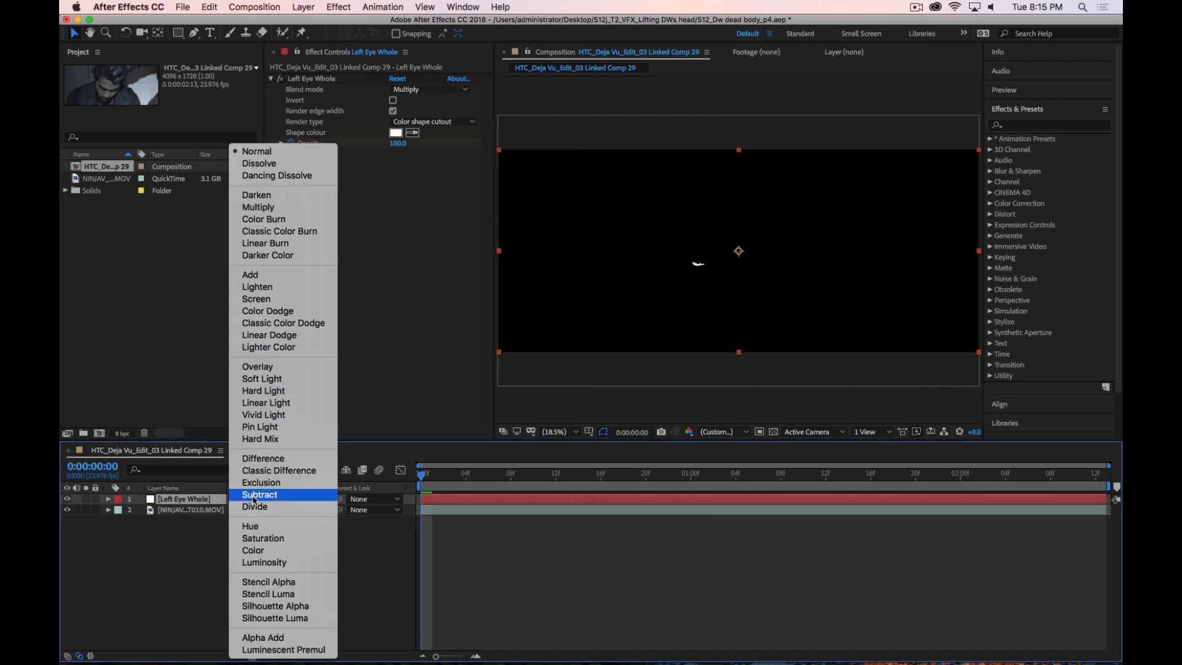
left_click(261, 300)
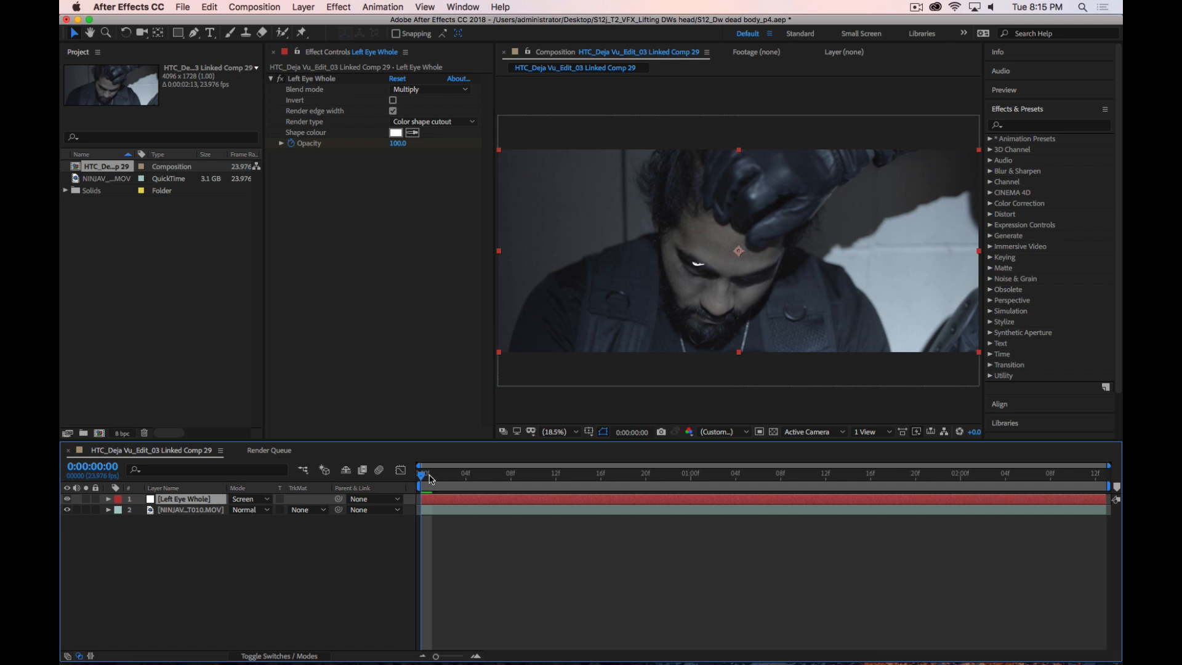
left_click_drag(430, 479, 736, 478)
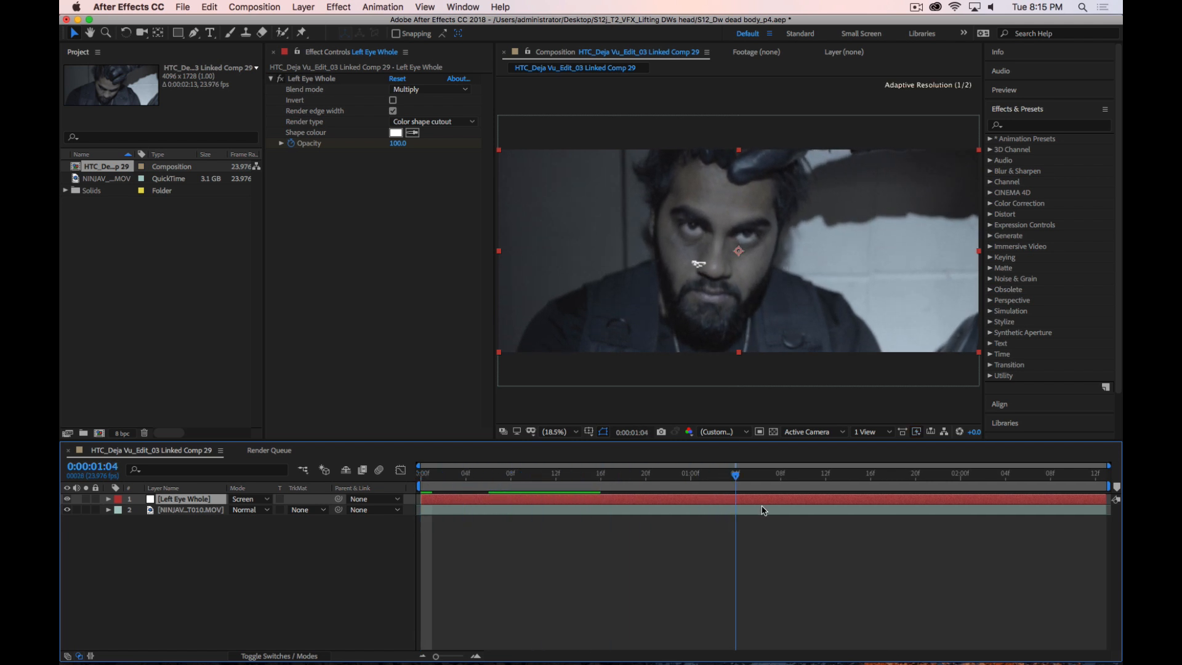
key("space")
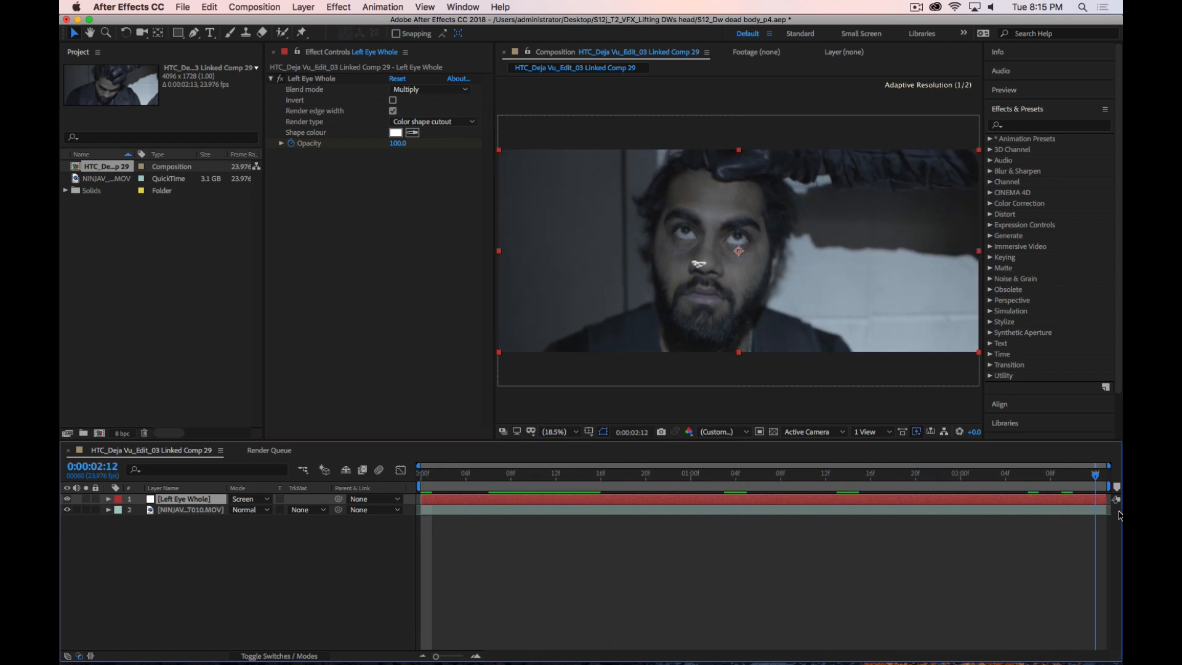
key("space")
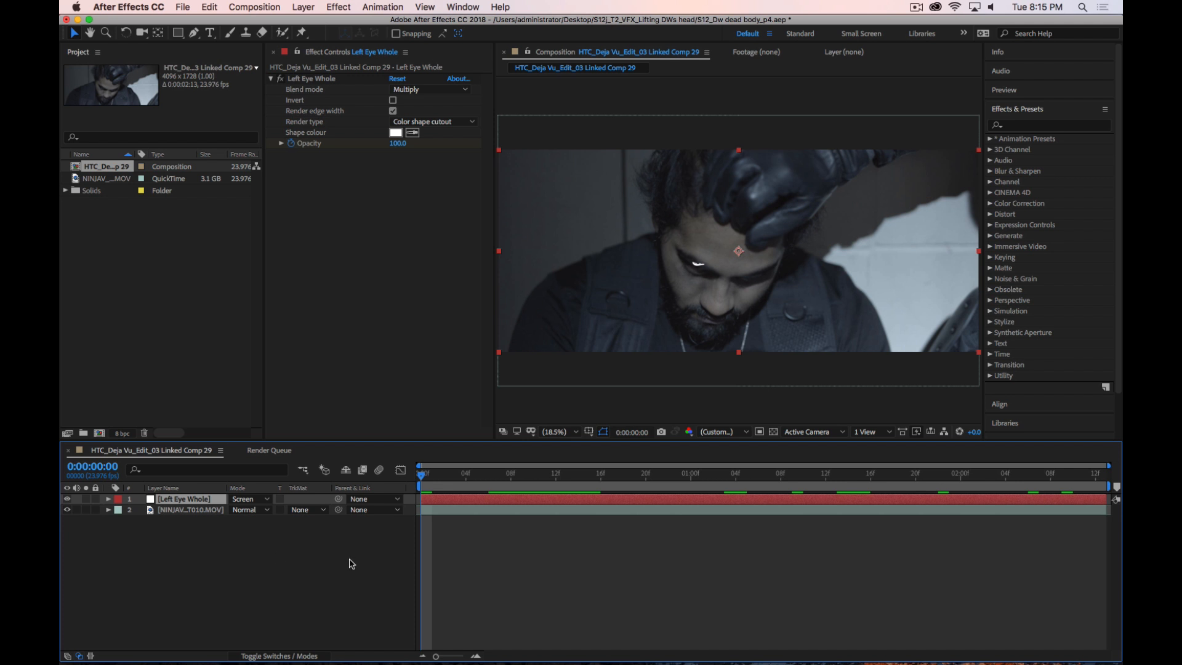
Delete the Left Eye Whole solid from the composition and check the source footage's frame size
key("Delete")
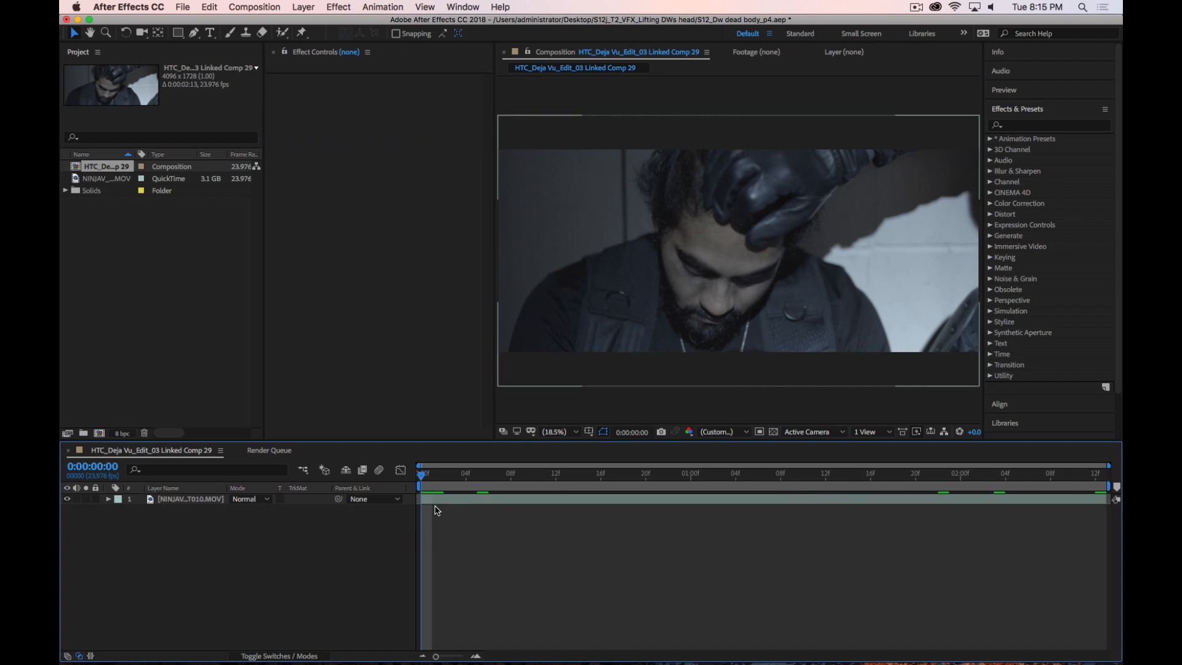
left_click(196, 500)
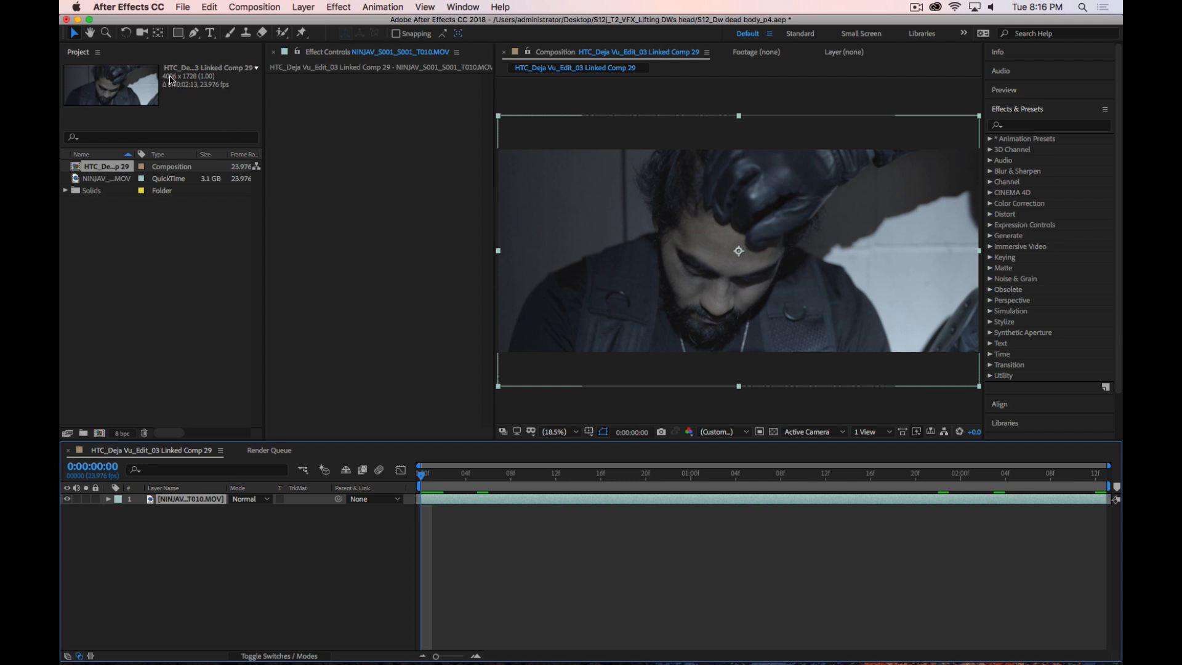
left_click(106, 180)
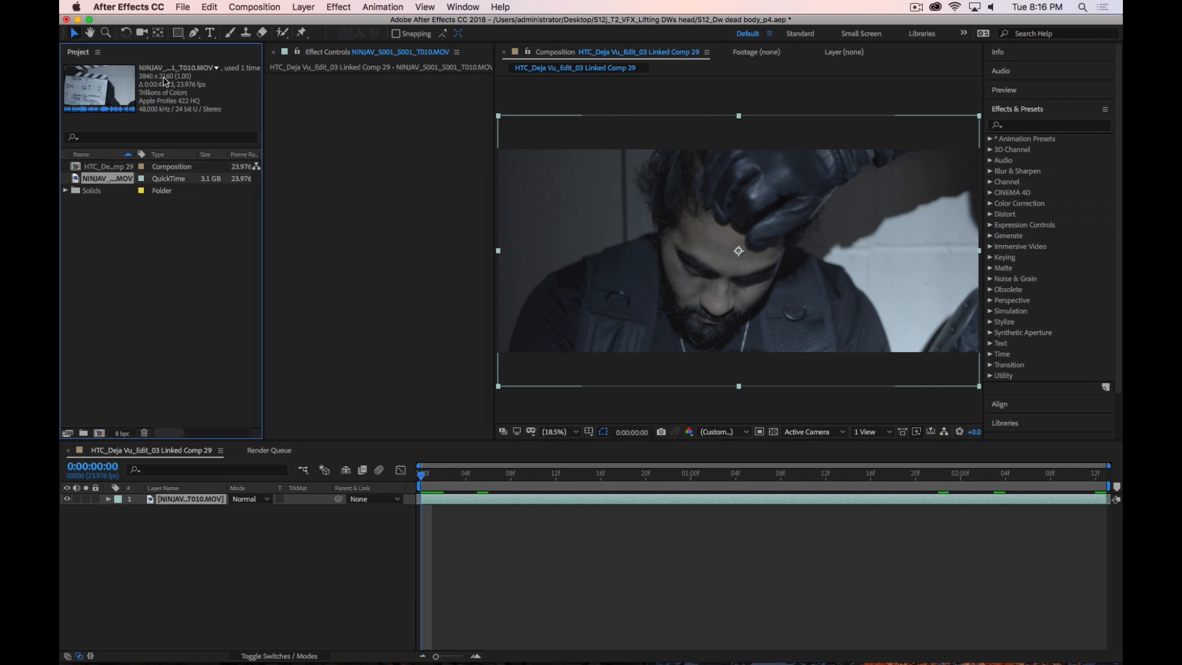
Create a new white solid 3840 px wide and 2160 px high, matching the source footage's dimensions
left_click(303, 7)
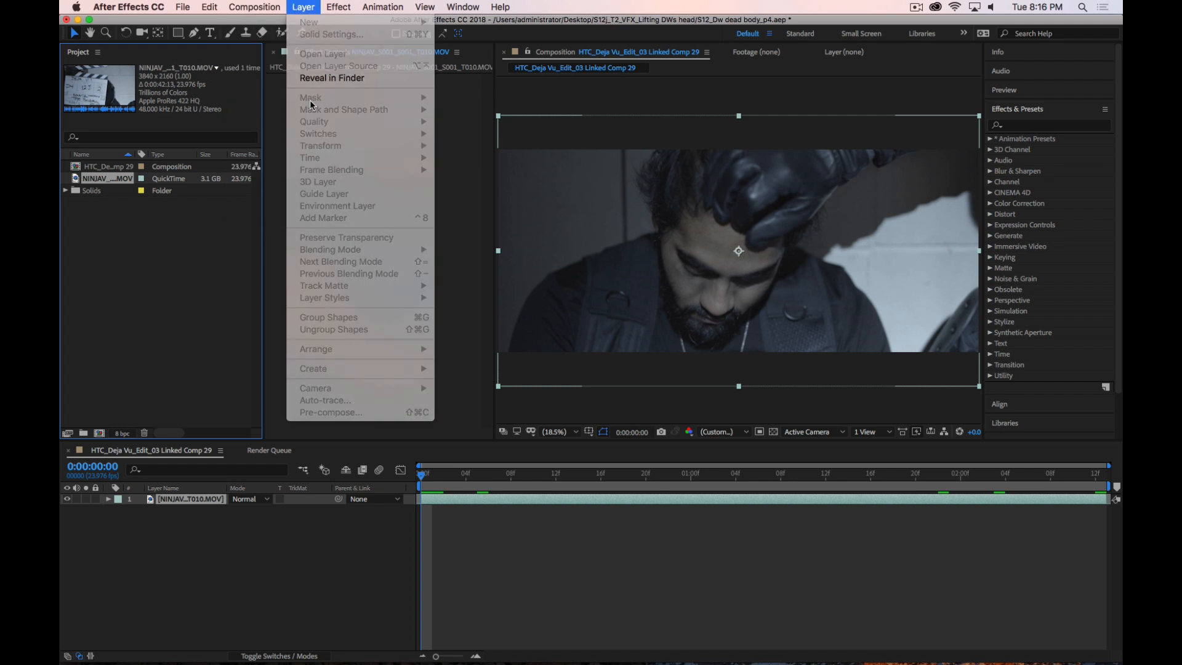
left_click(248, 552)
left_click(306, 7)
mouse_move(333, 22)
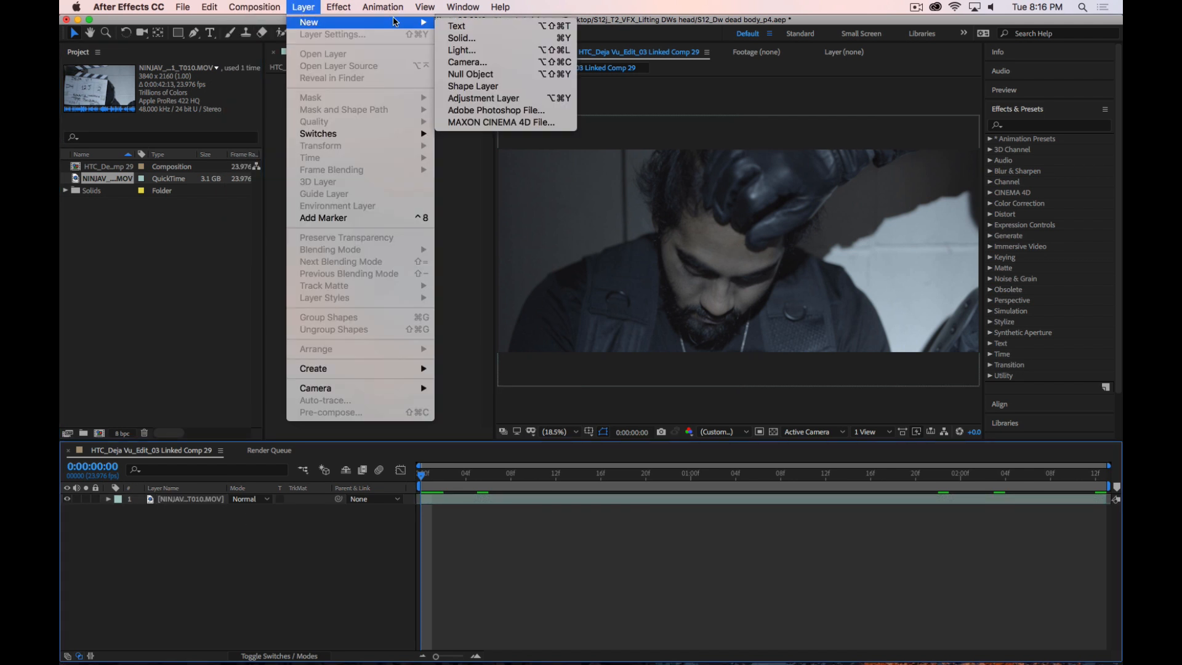
left_click(484, 38)
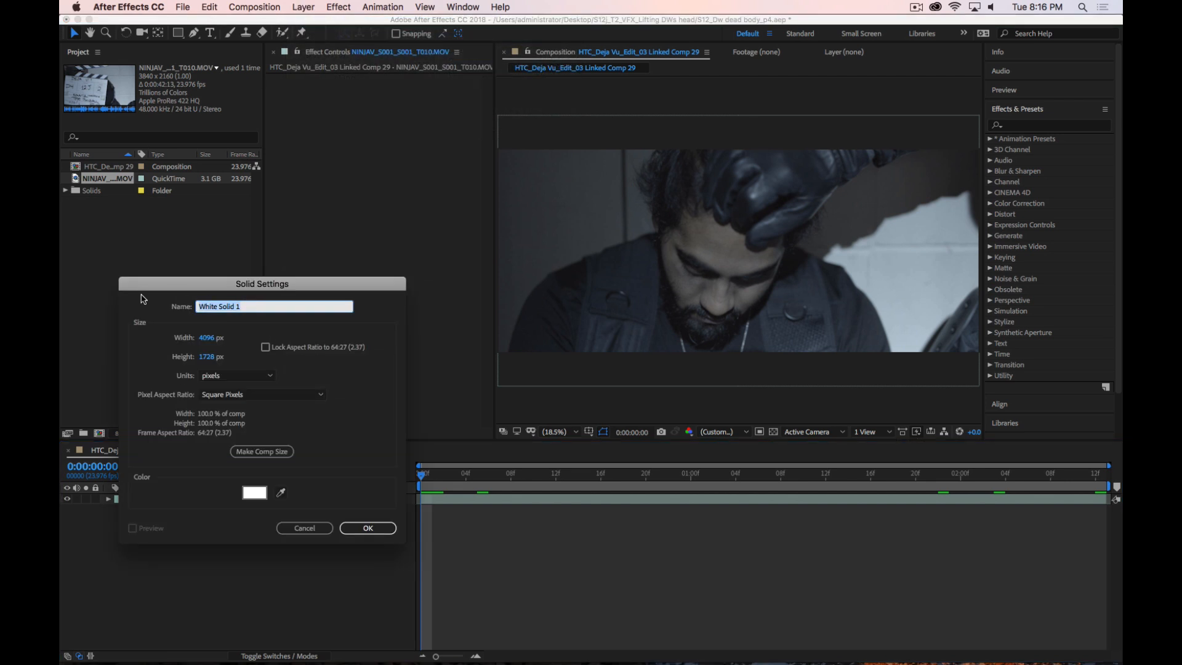
left_click(207, 338)
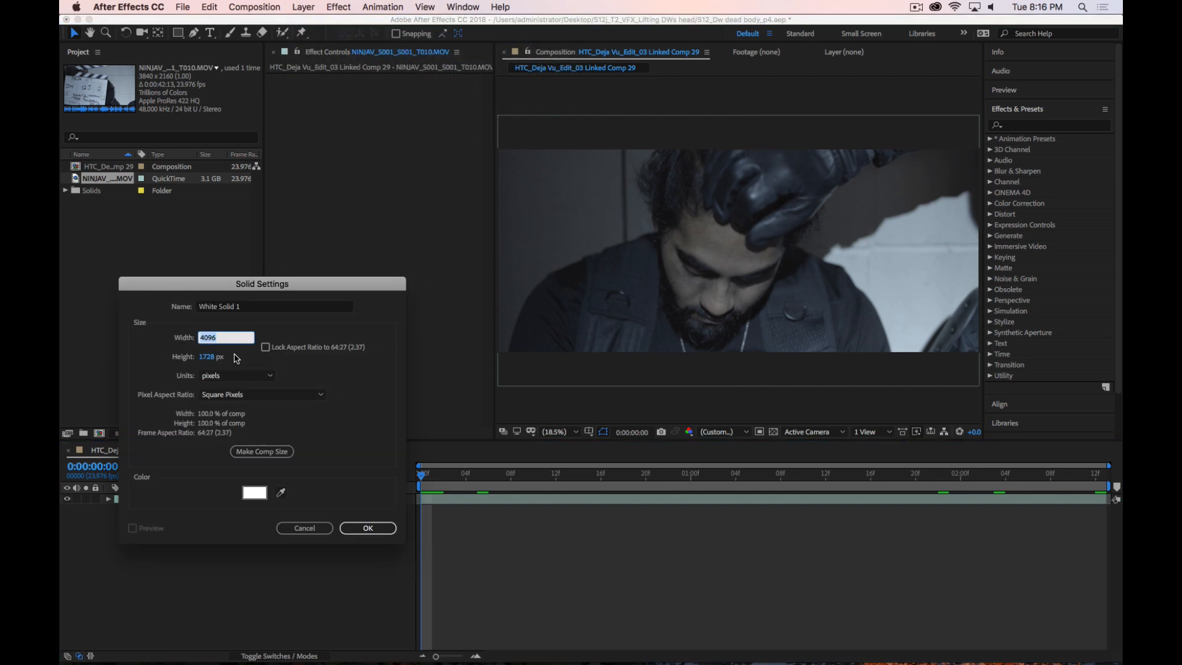
type("3840")
key("Tab")
type("20")
key("BackSpace")
type("160")
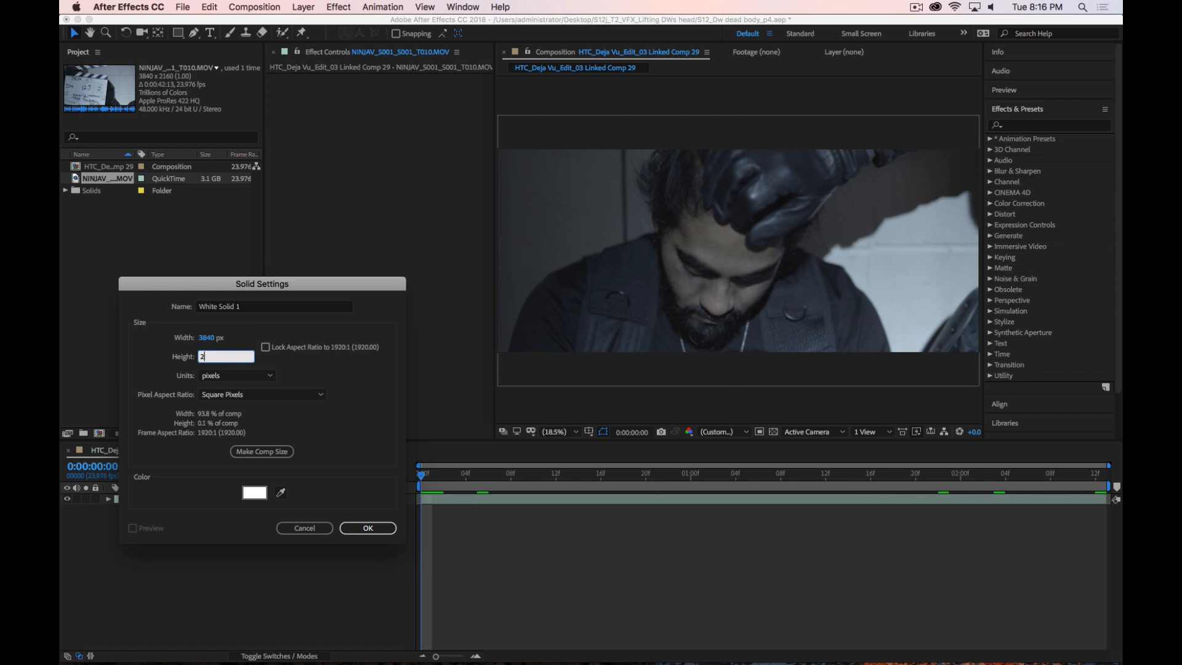
left_click(367, 528)
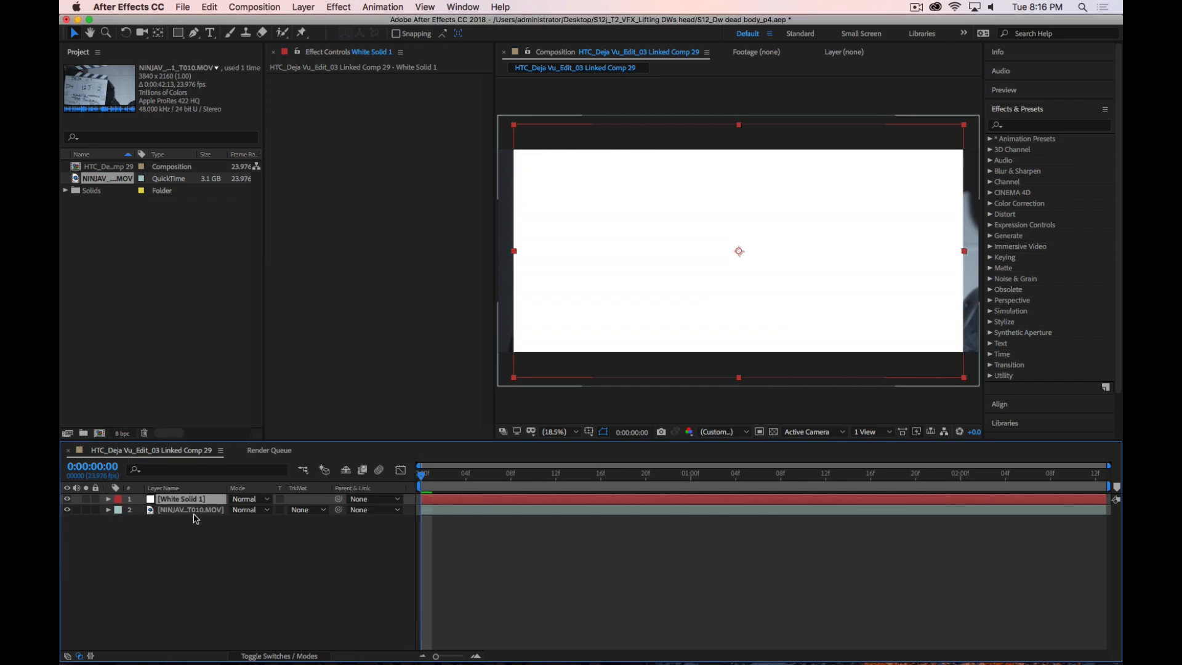
Scale the new white solid uniformly to 107% to match the footage layer's extent
key("s")
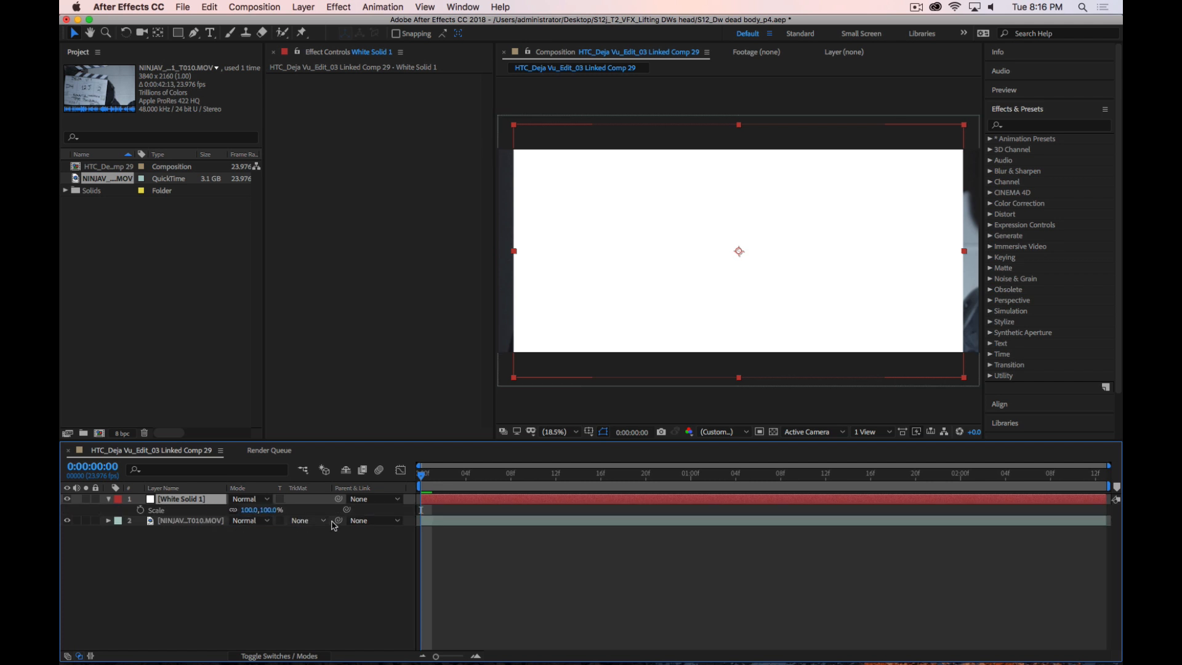
left_click(265, 510)
type("100.1")
key("Return")
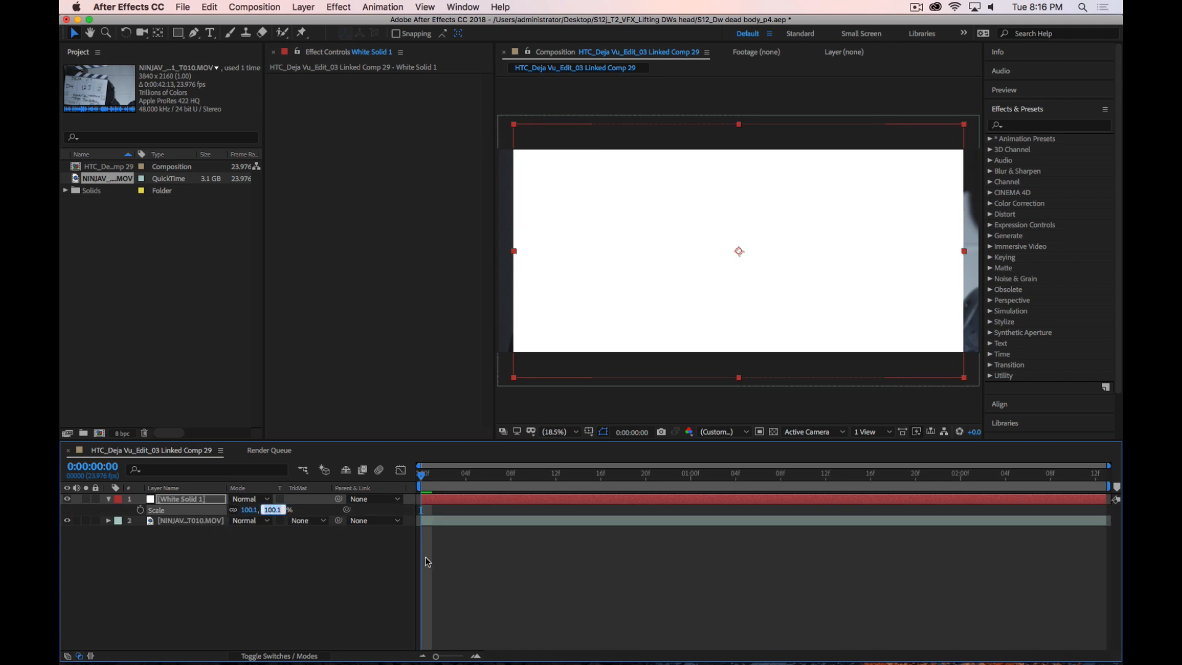
type("110")
key("Return")
type("107")
key("Return")
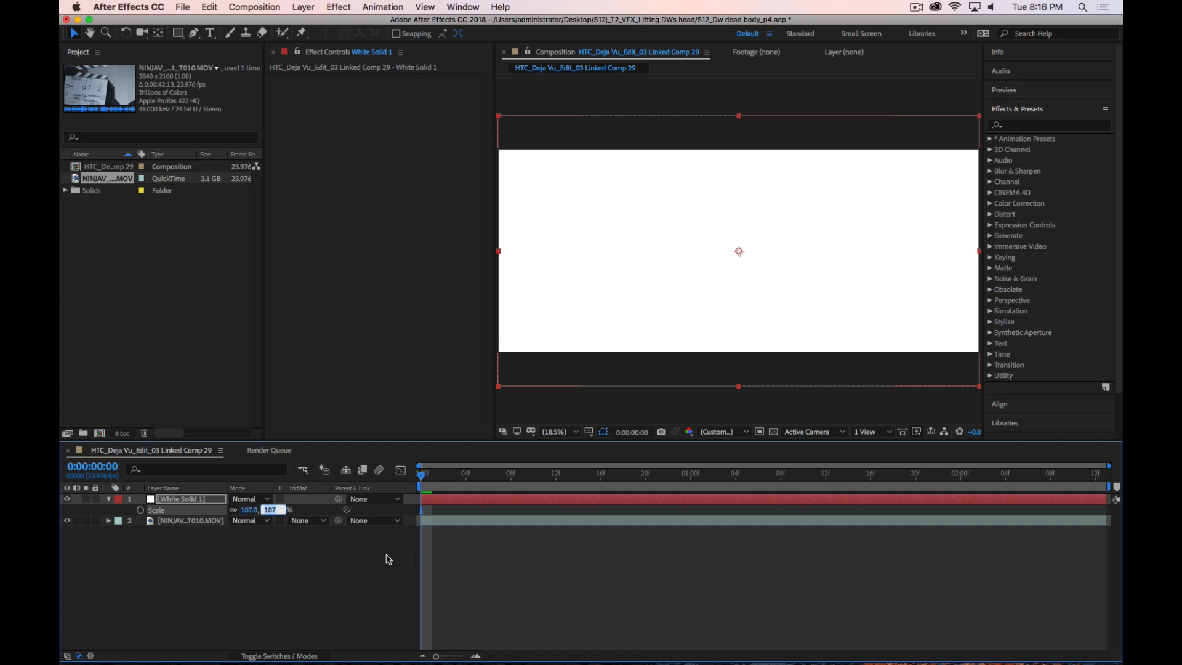
left_click(315, 613)
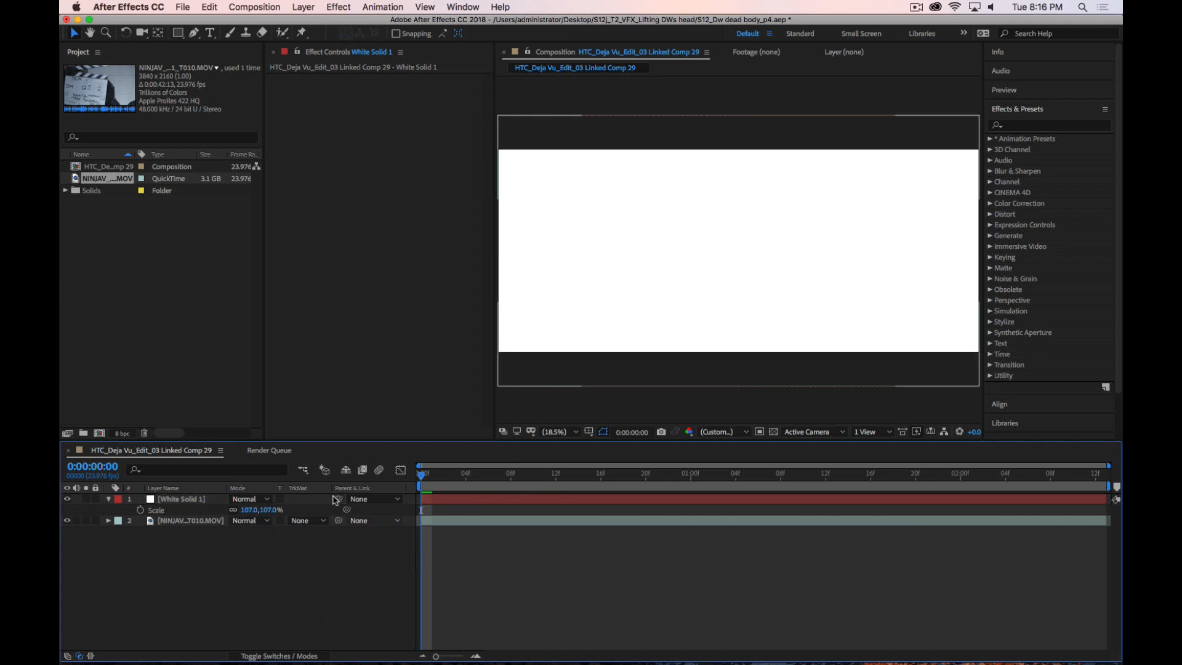
Paste the mocha shape data onto the white solid and set the shape effect's render type to Color shape cutout
left_click(189, 501)
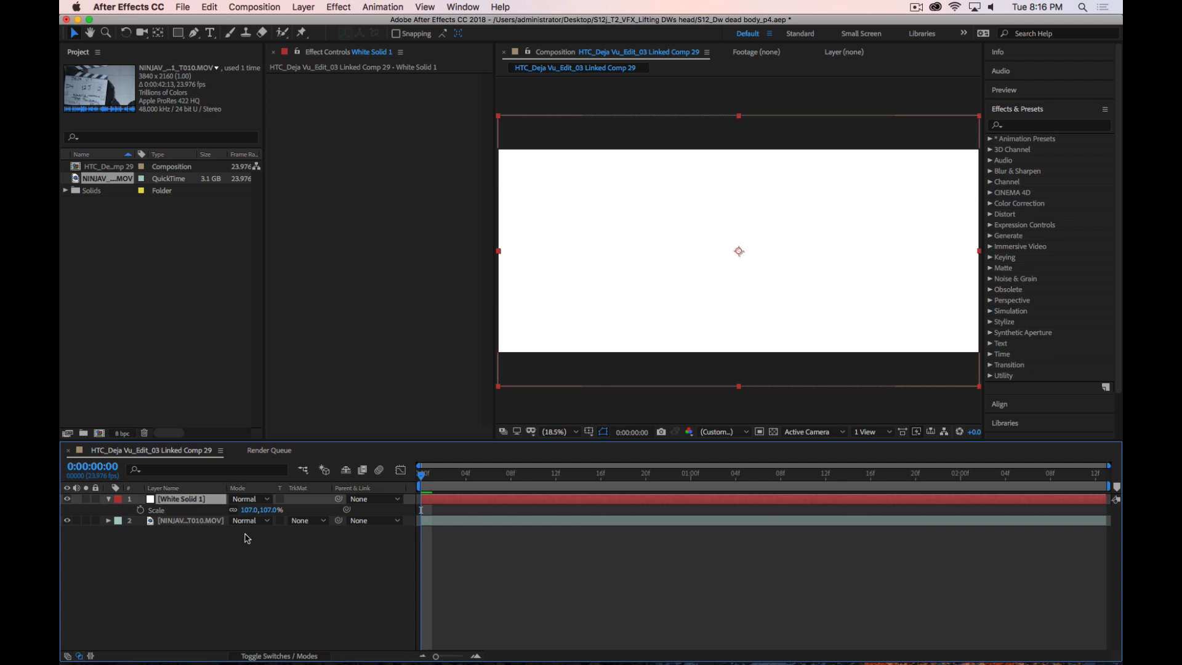
key("super+v")
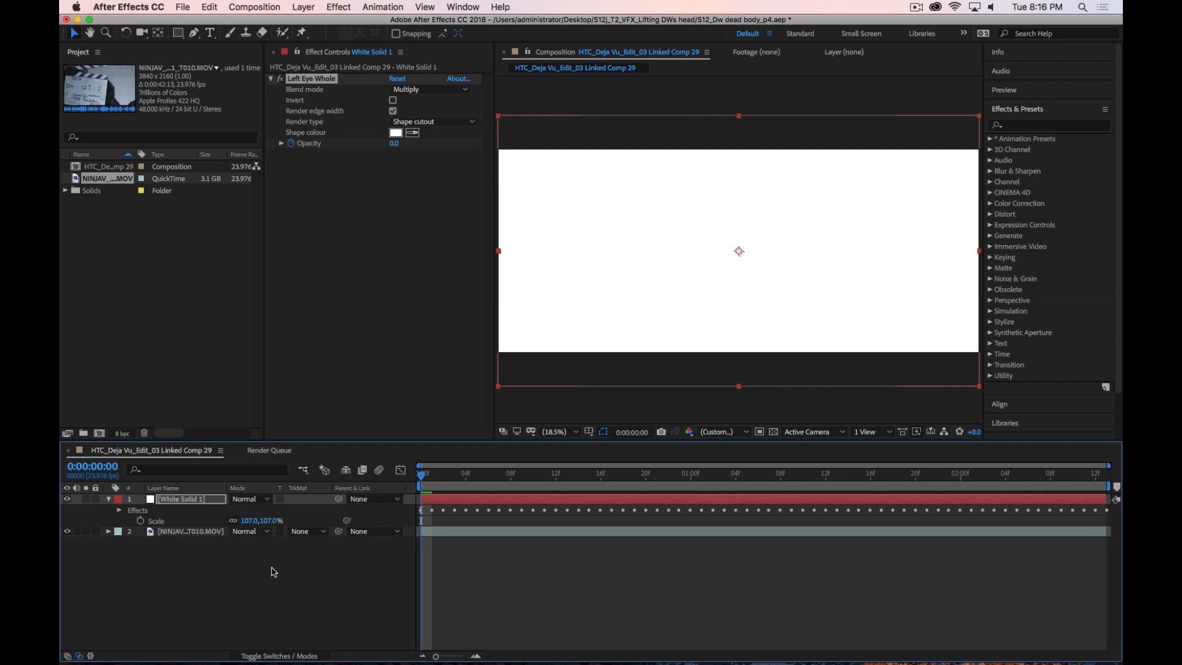
left_click(431, 121)
left_click(444, 158)
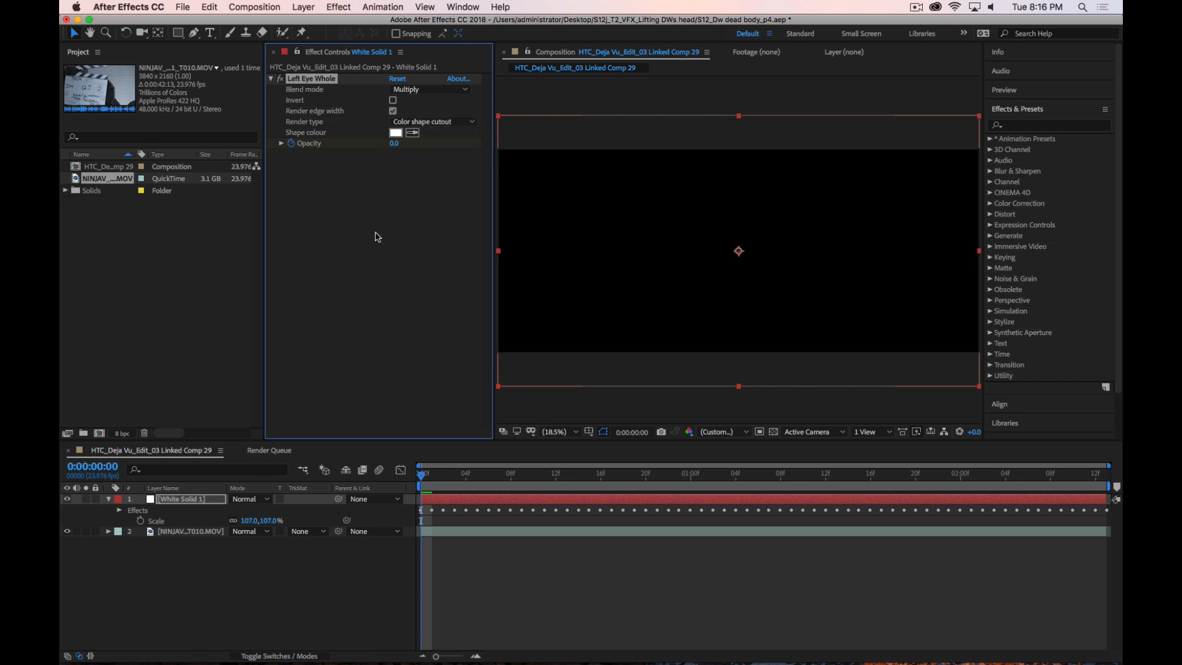
left_click(271, 606)
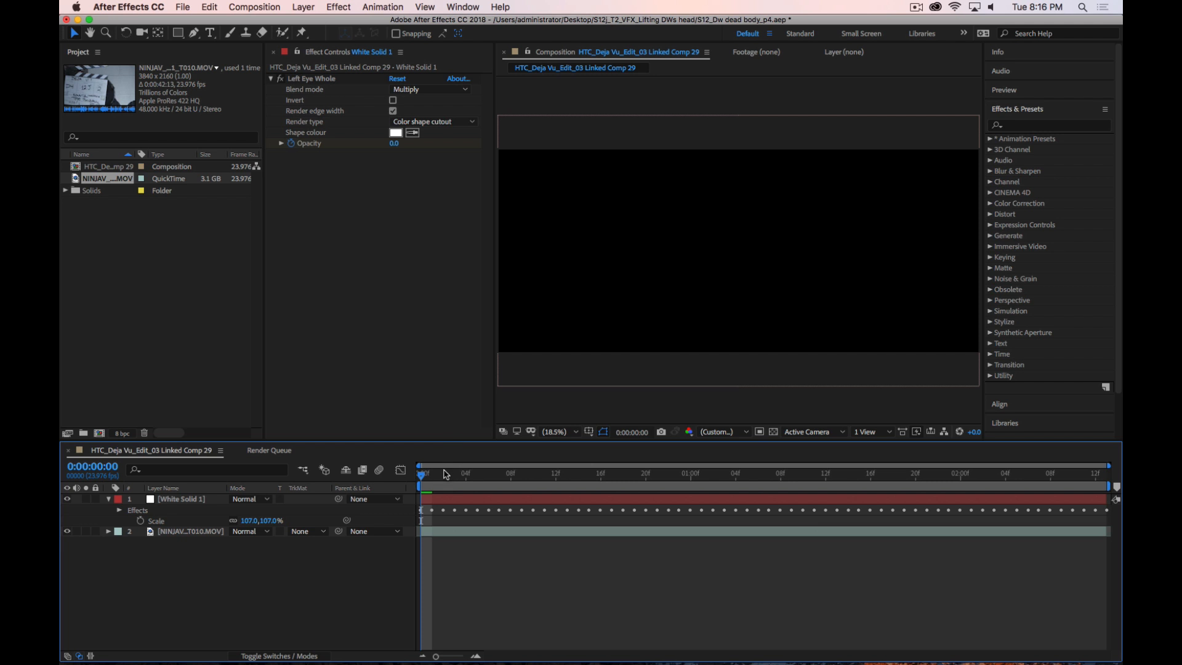
Play the composition to 0:00:01:13 and set the pasted shape effect's opacity to 100 there
key("space")
key("space")
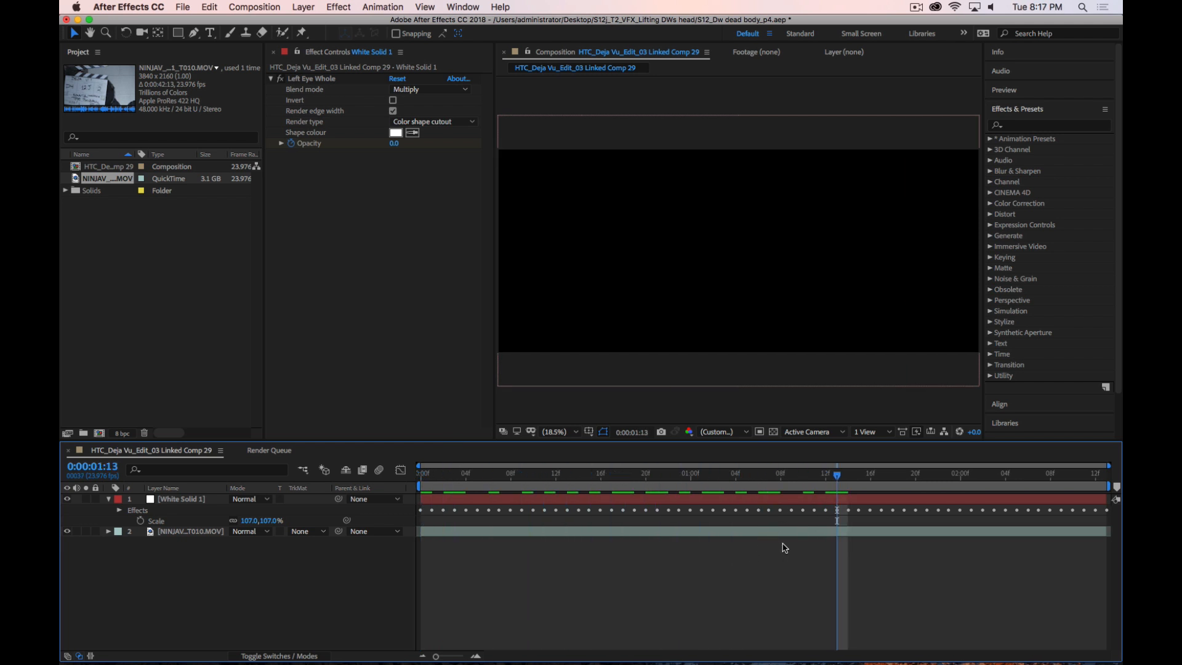
left_click_drag(394, 143, 799, 146)
left_click(254, 567)
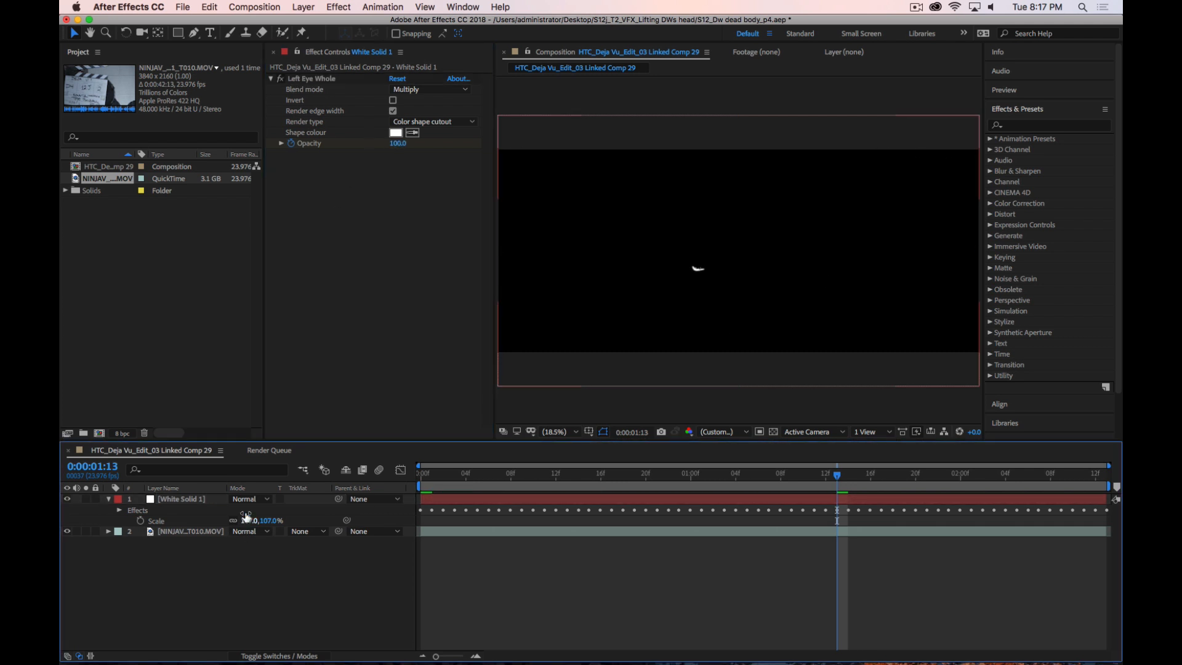
Set the white solid's blending mode to Screen and preview the eye shape over the footage from 0:00:00:00
left_click(248, 499)
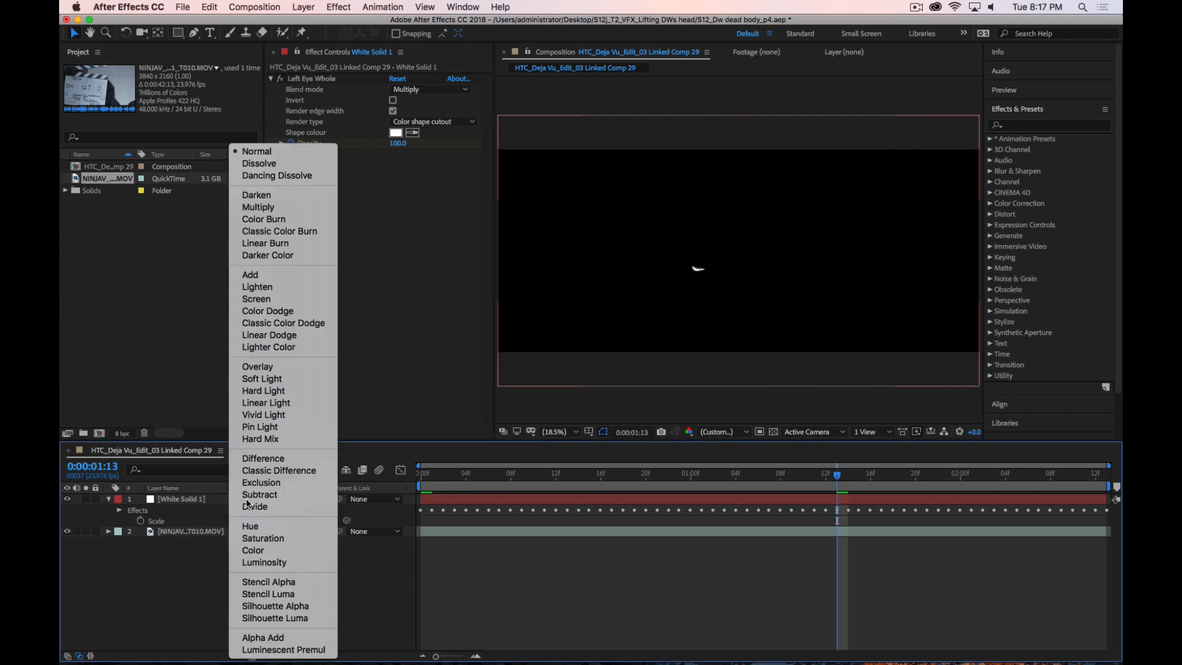
left_click(282, 211)
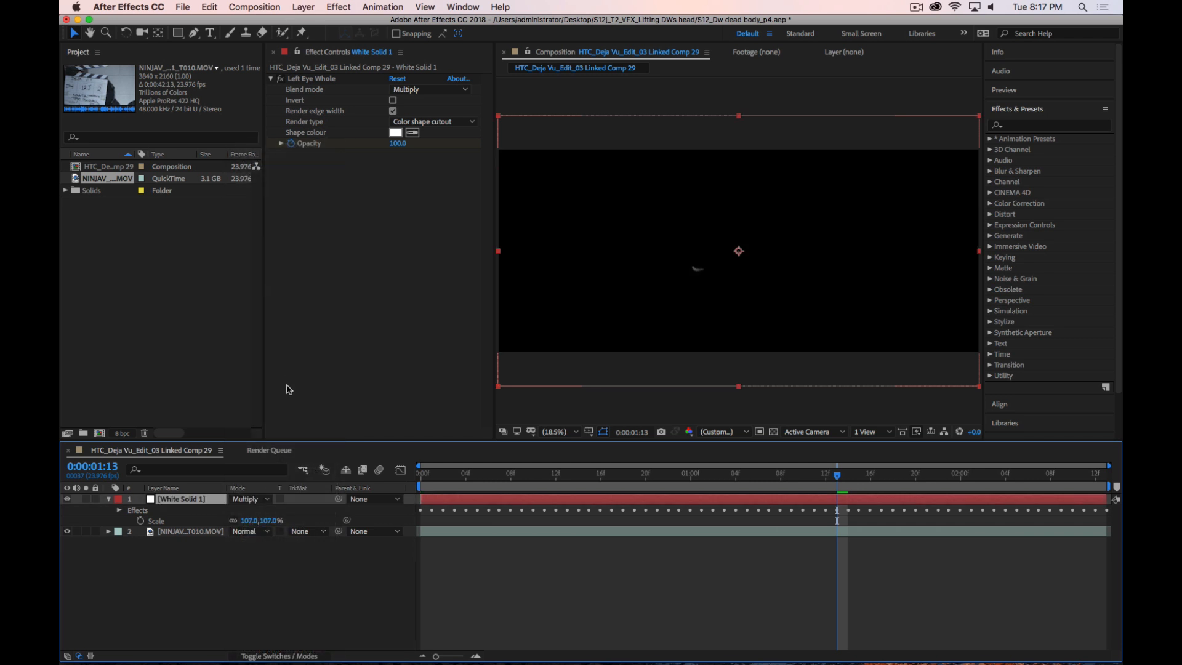
left_click(249, 500)
left_click(273, 302)
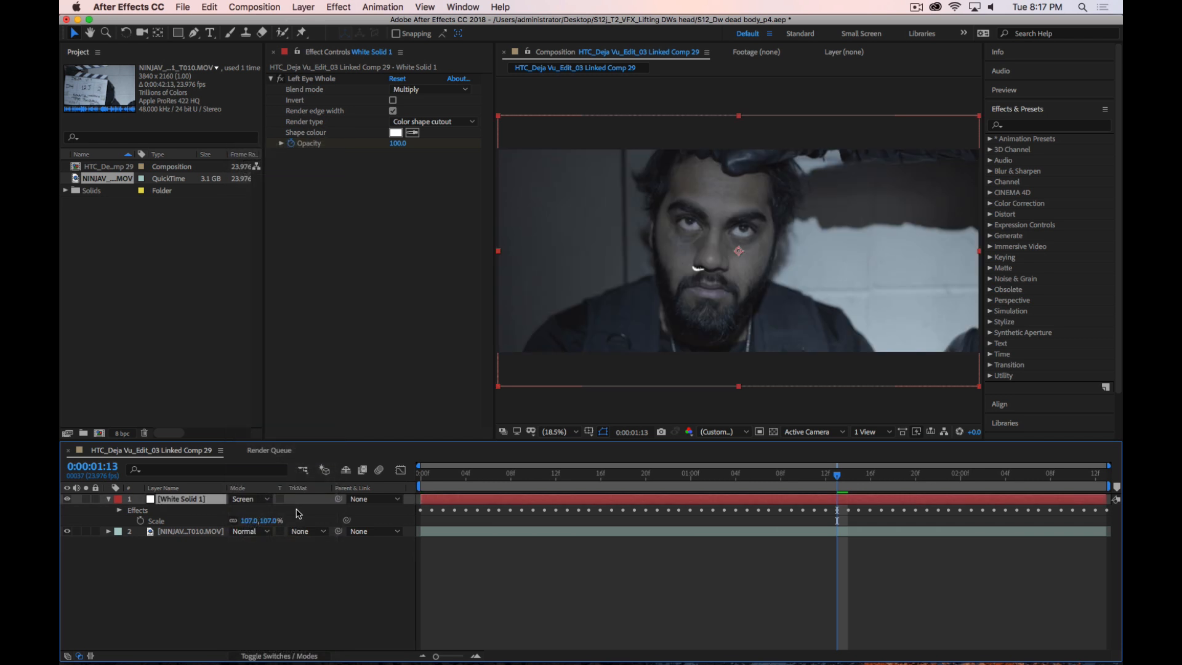
left_click_drag(837, 476, 382, 485)
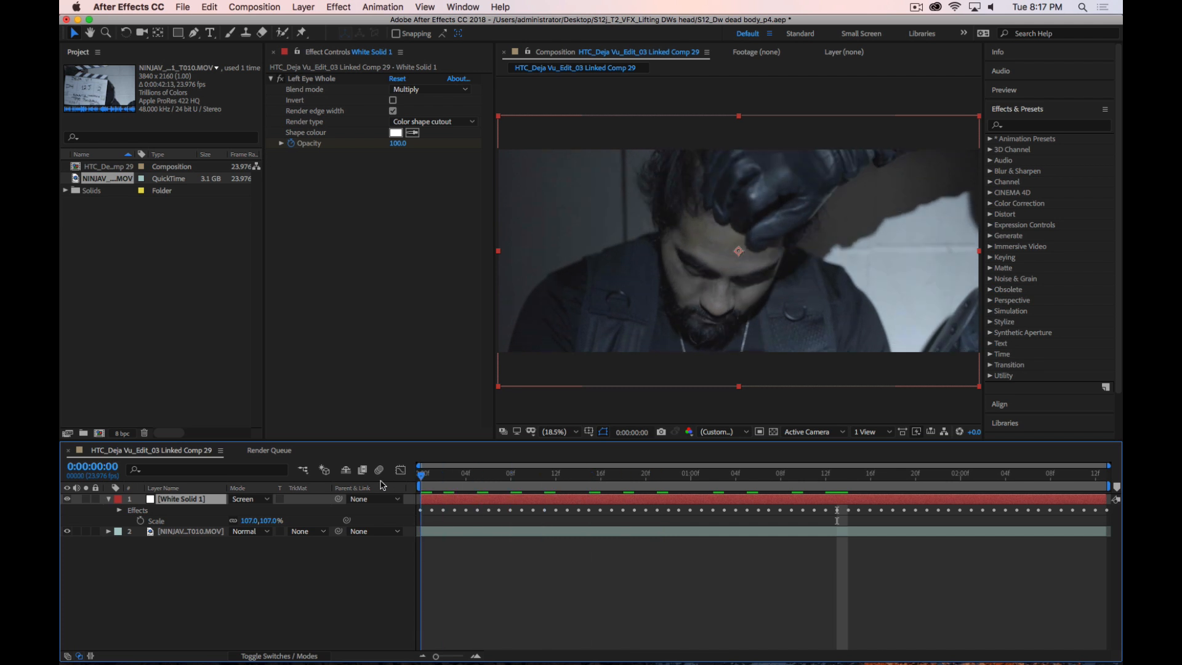
key("space")
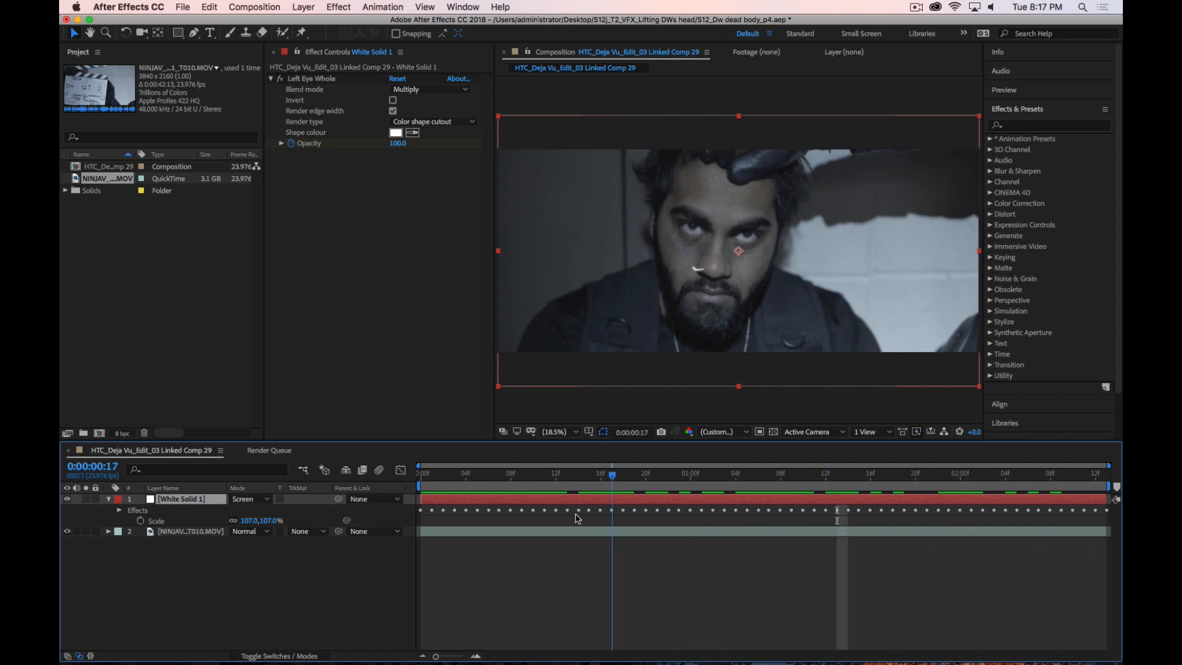
Preview the tracked eye shape over the footage again from 0:00:00:00
key("space")
left_click(179, 582)
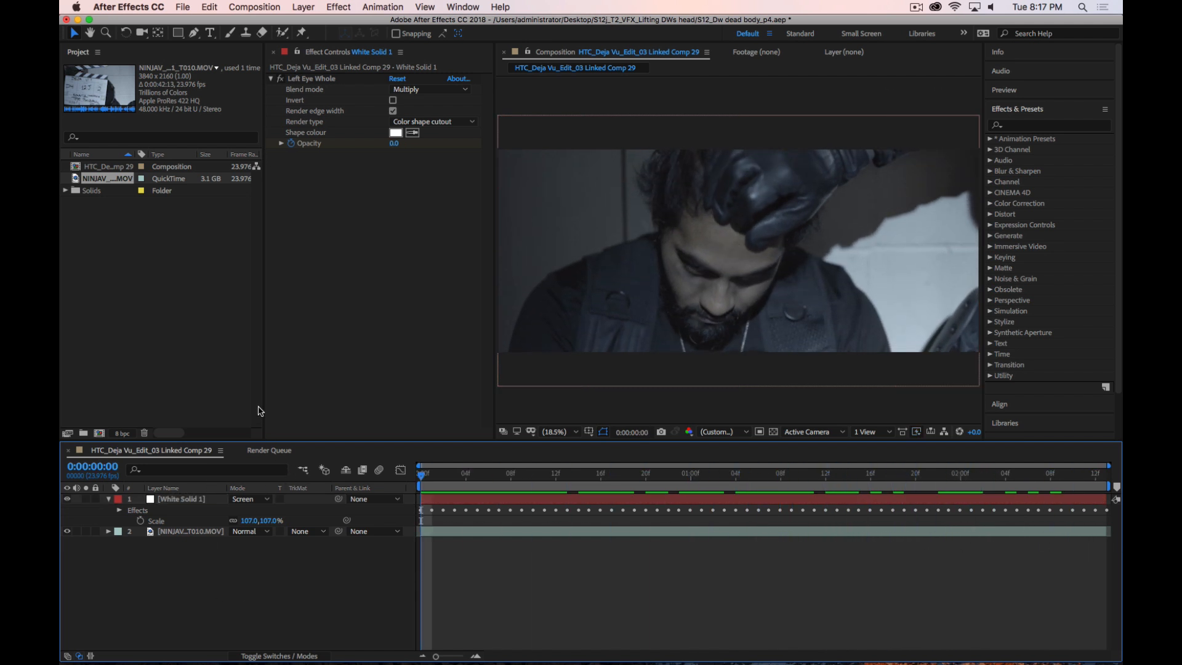
key("space")
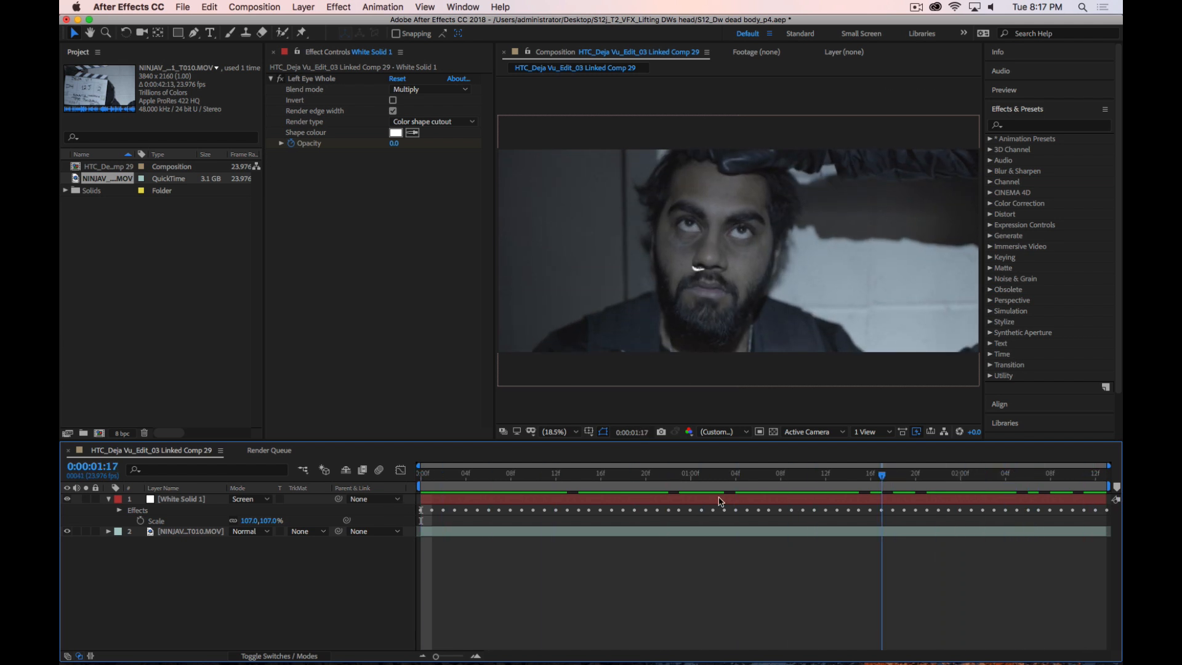
key("space")
Create a new composition from the NINJAV_S001_S001_T010.MOV source footage
left_click(111, 223)
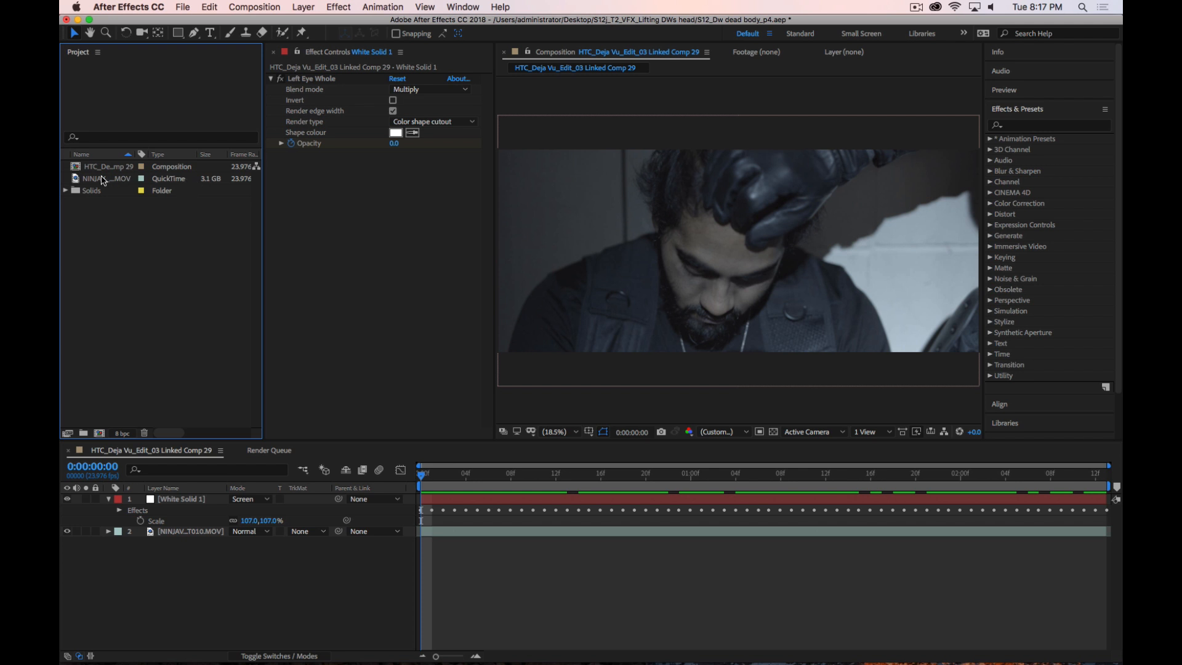
left_click(103, 179)
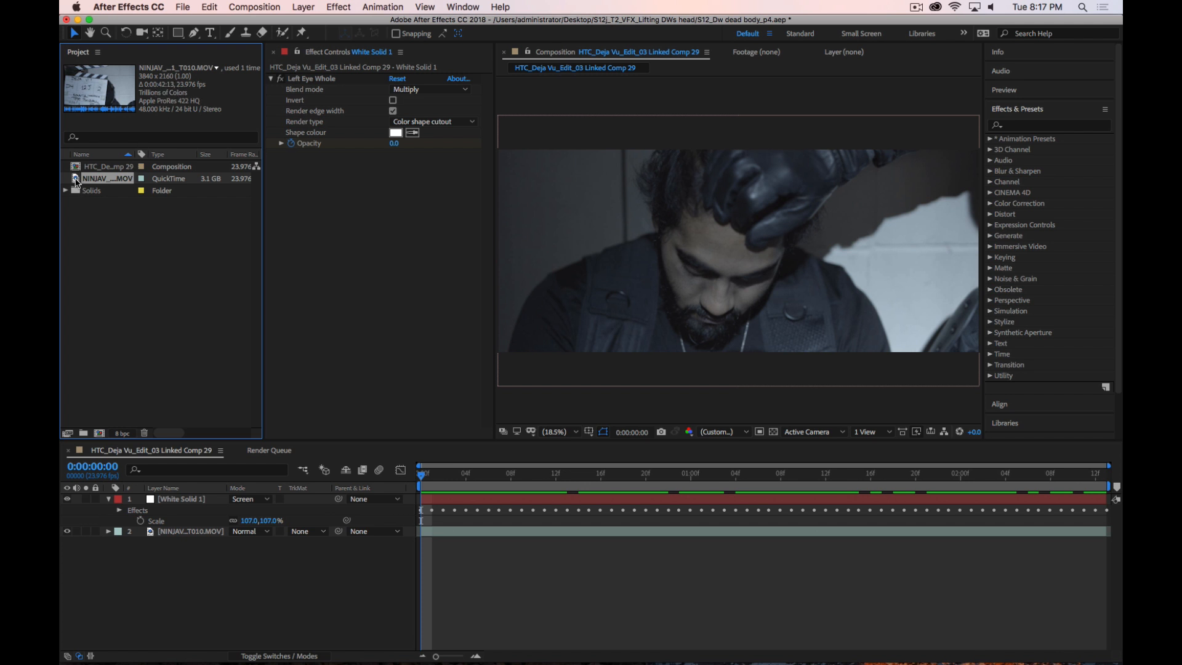
left_click_drag(75, 180, 100, 432)
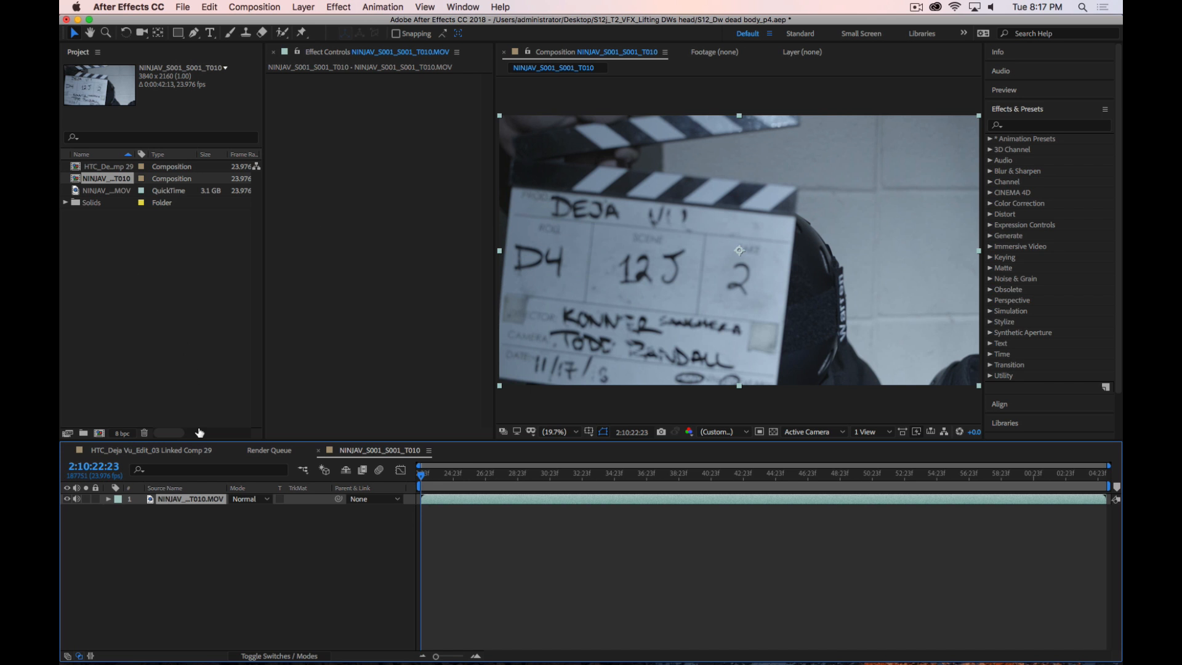
Paste the Left Eye Whole shape effect onto the footage layer, with opacity 100 and render type Color shape cutout
left_click(275, 590)
left_click(202, 499)
key("super+v")
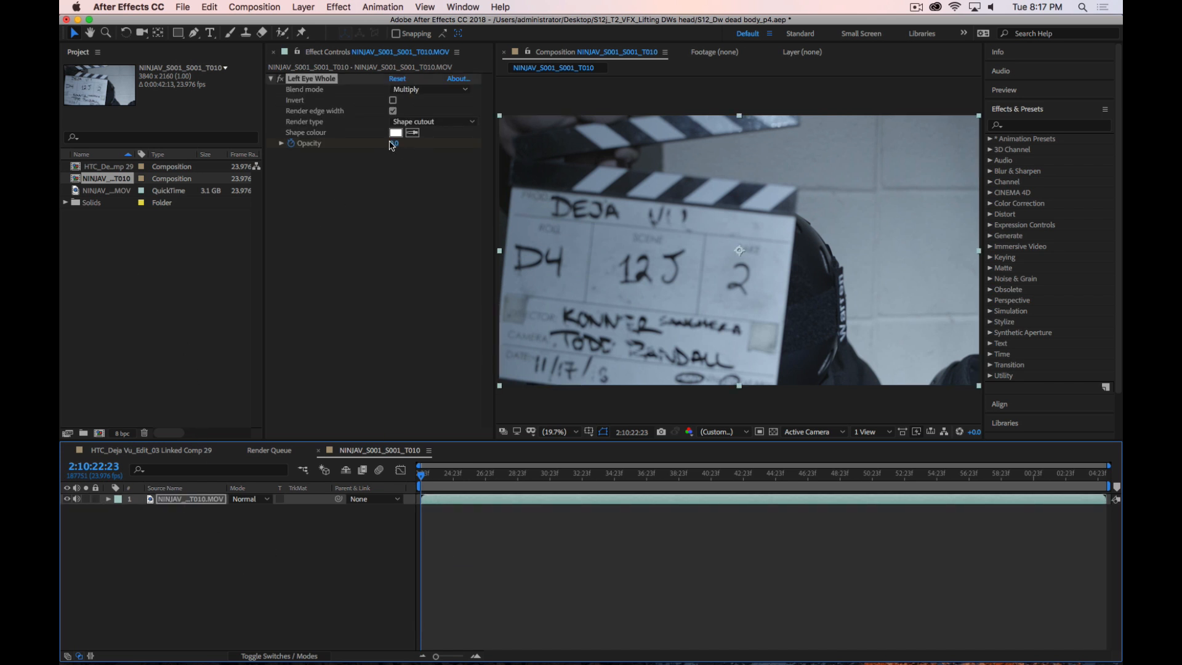
left_click_drag(391, 144, 828, 217)
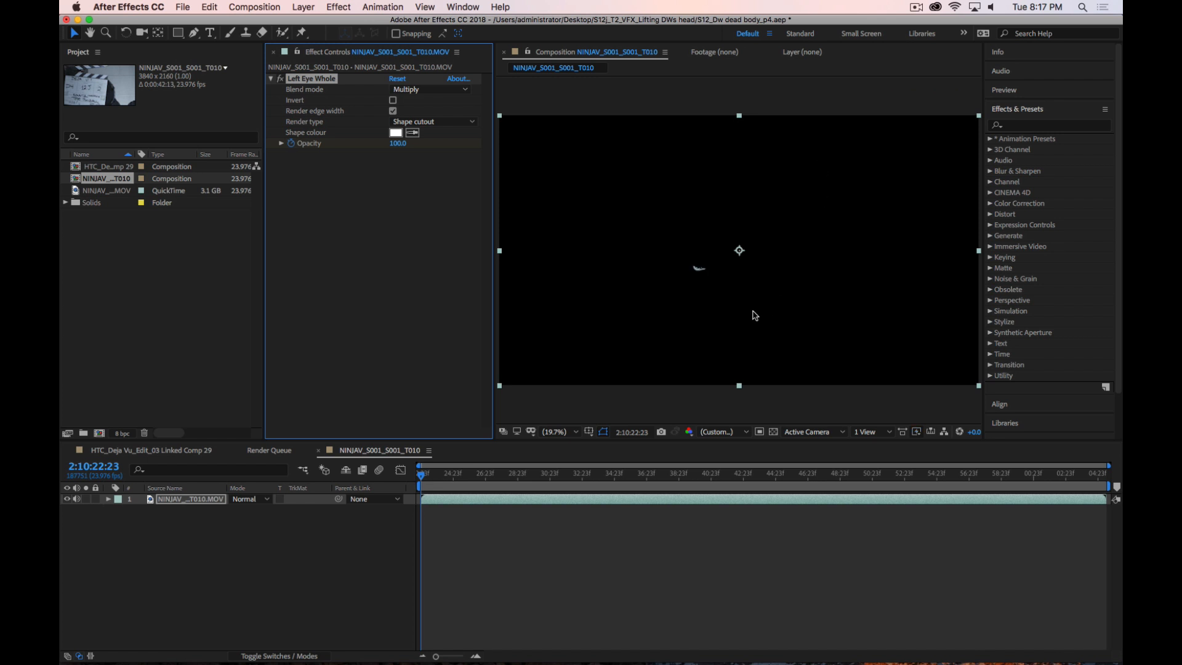
left_click(436, 122)
left_click(442, 157)
left_click(323, 575)
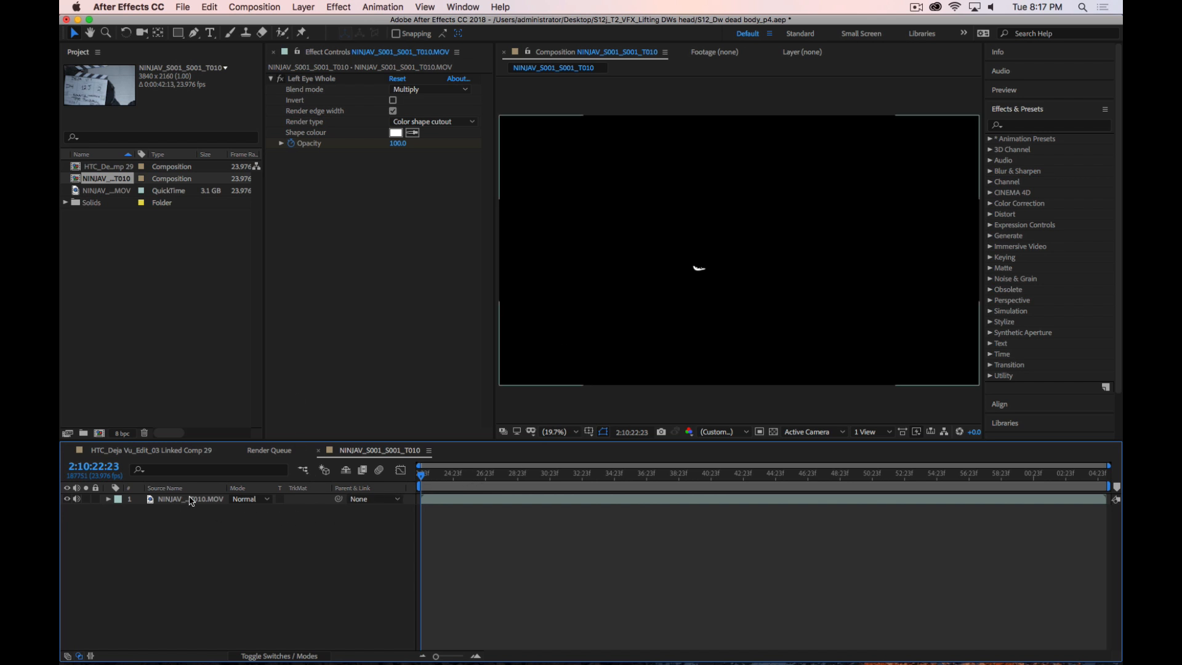
Undo the render type and opacity changes on the footage layer's shape effect
key("super+z")
key("super+z")
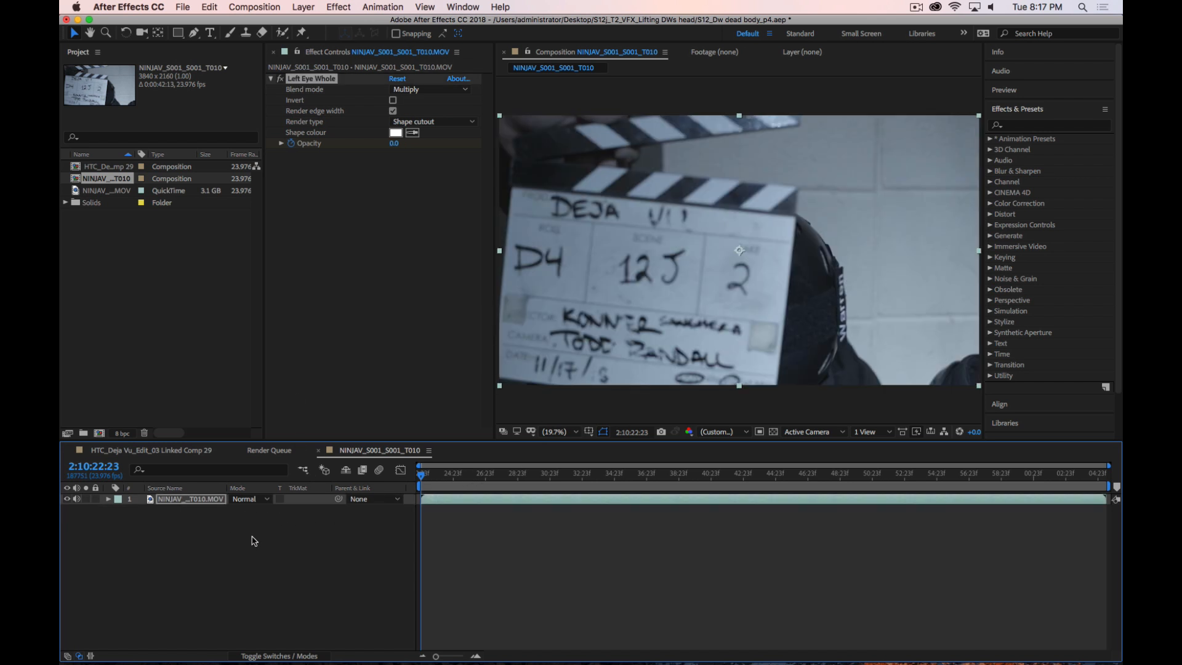
left_click(245, 578)
Switch to mocha AE and copy the selected left eye layer's shape data to the clipboard as mocha shape data for AE
key("super+Tab")
key("super+Tab")
left_click(314, 355)
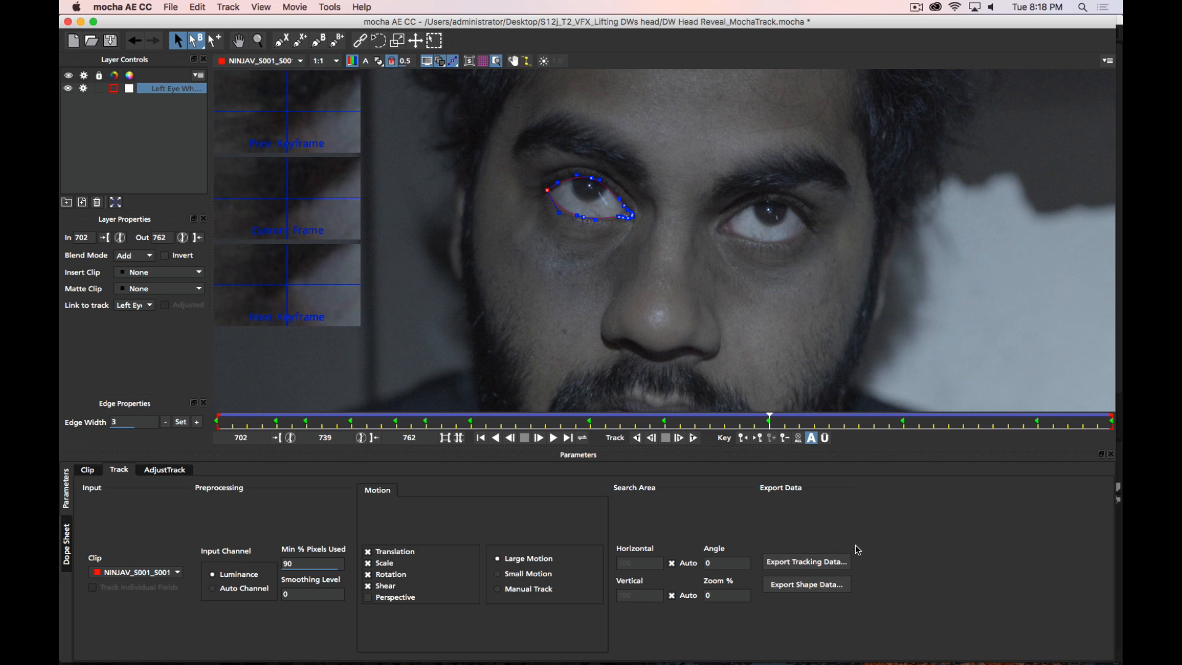
left_click(826, 585)
left_click(656, 316)
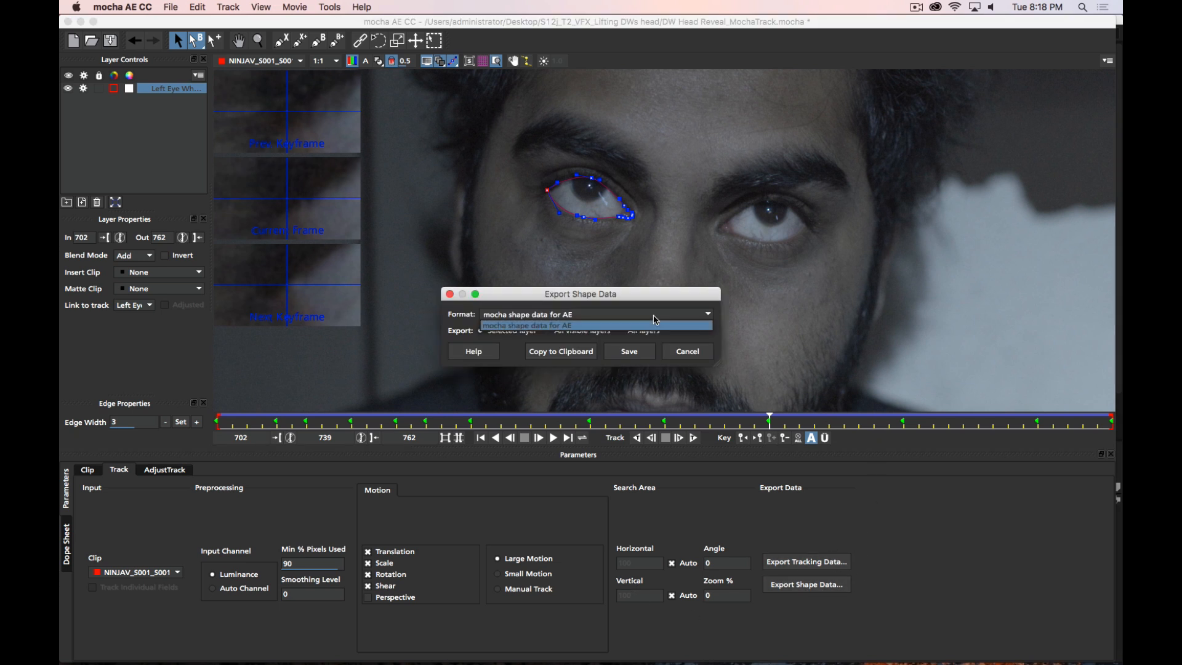
left_click(658, 317)
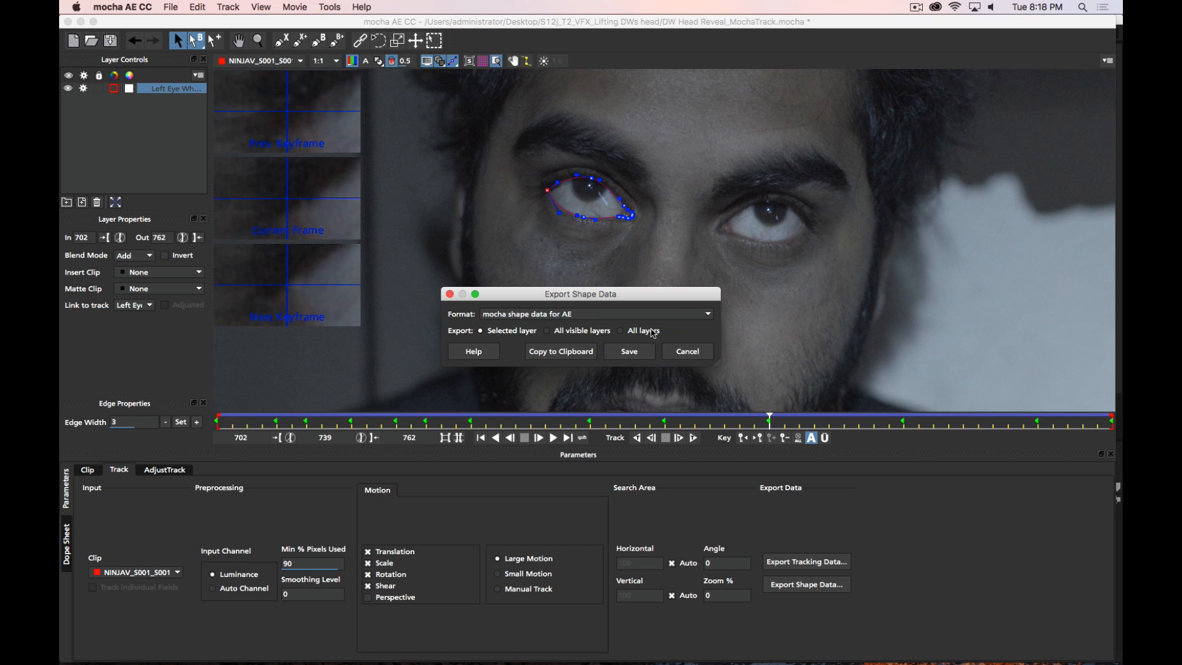
left_click(574, 355)
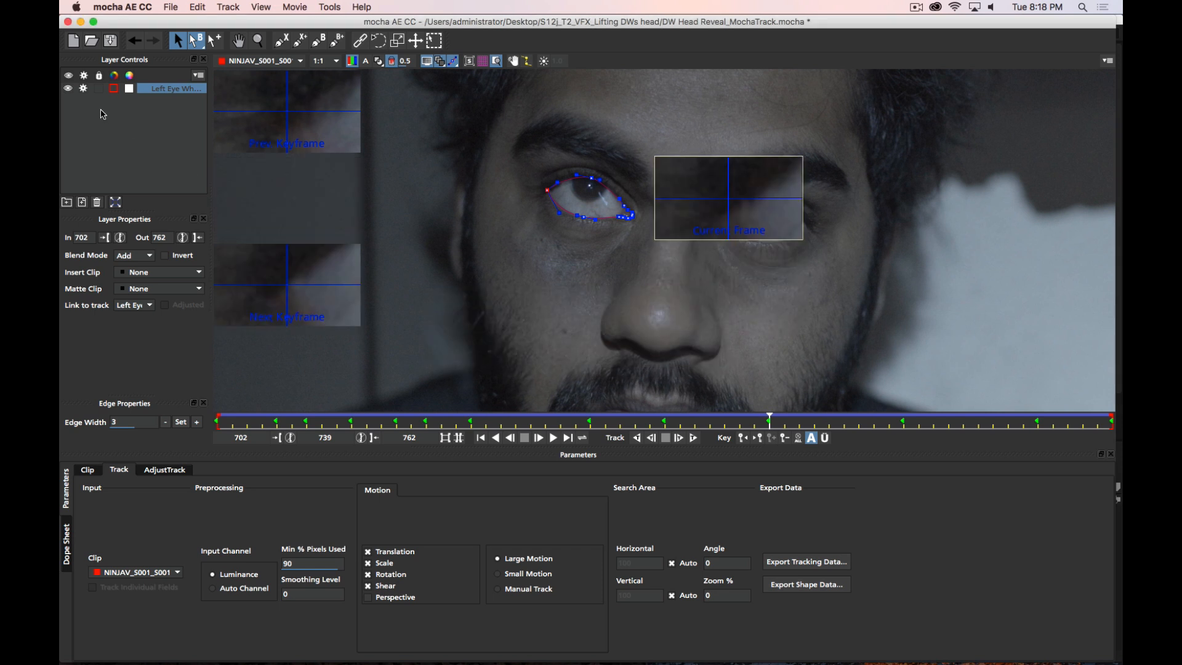
left_click(84, 89)
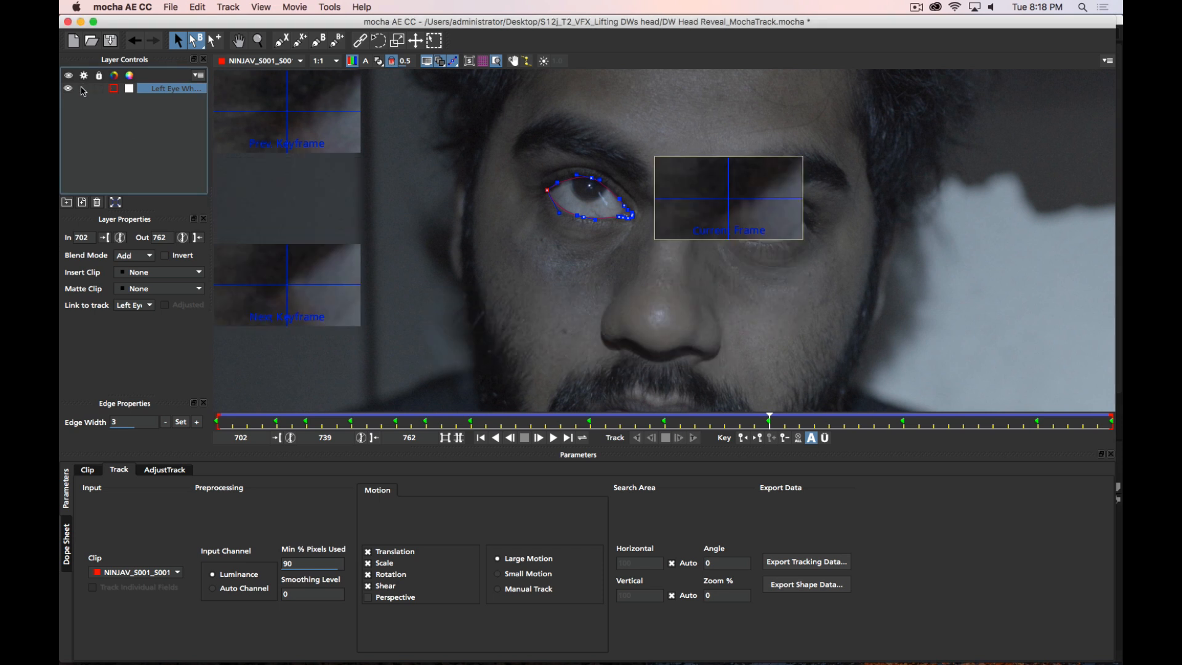
left_click(83, 89)
left_click(114, 89)
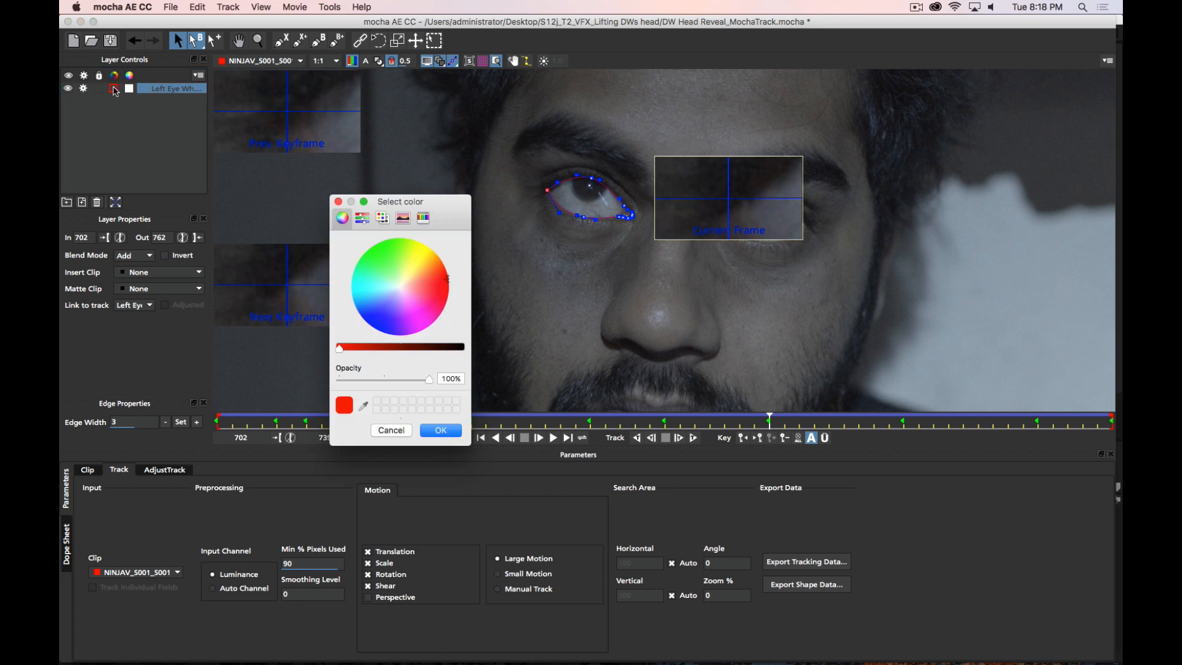
left_click(339, 203)
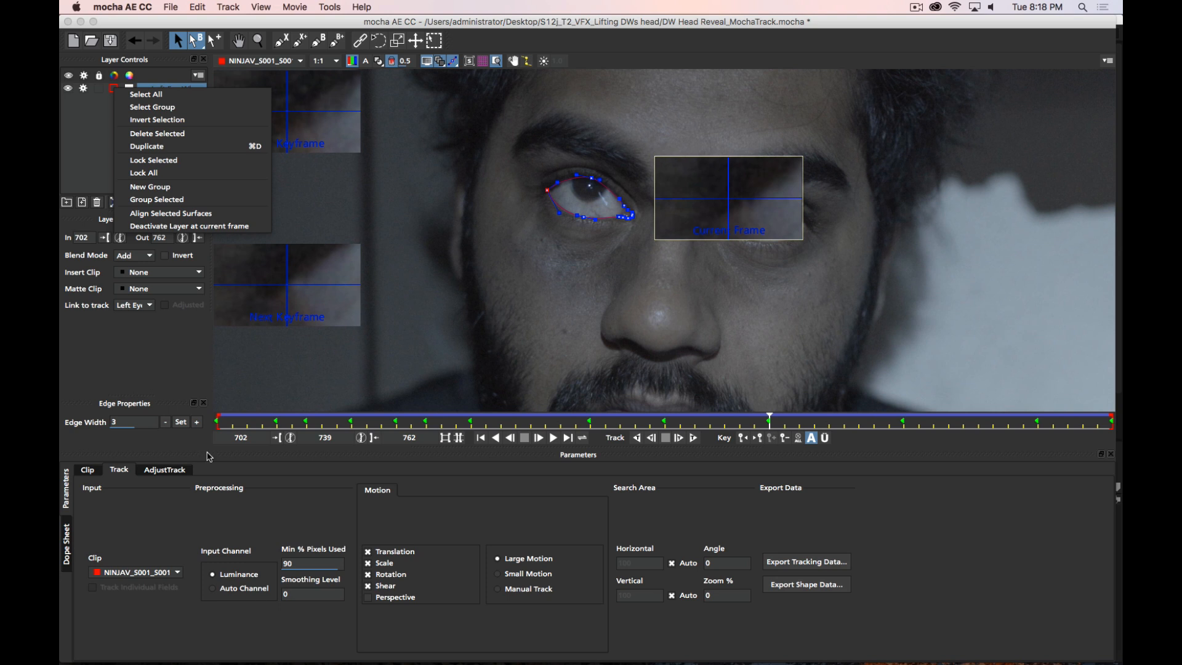
left_click(94, 139)
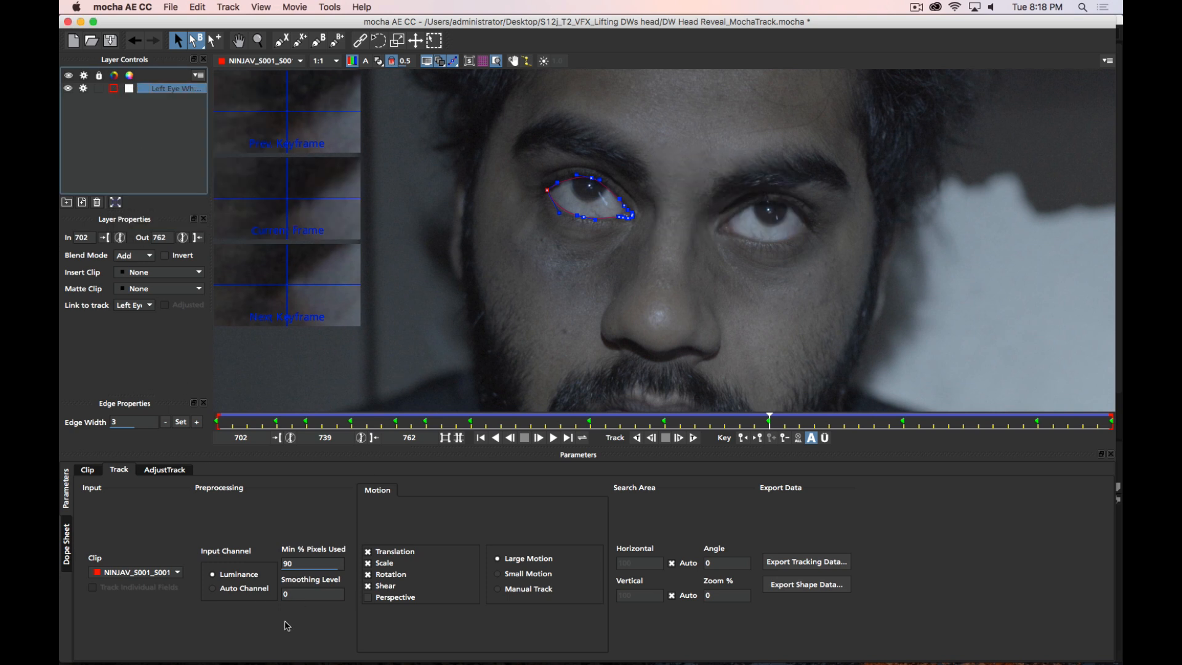
Switch back to After Effects and paste the copied mocha shape data onto the NINJAV footage layer
key("super+Tab")
left_click(296, 341)
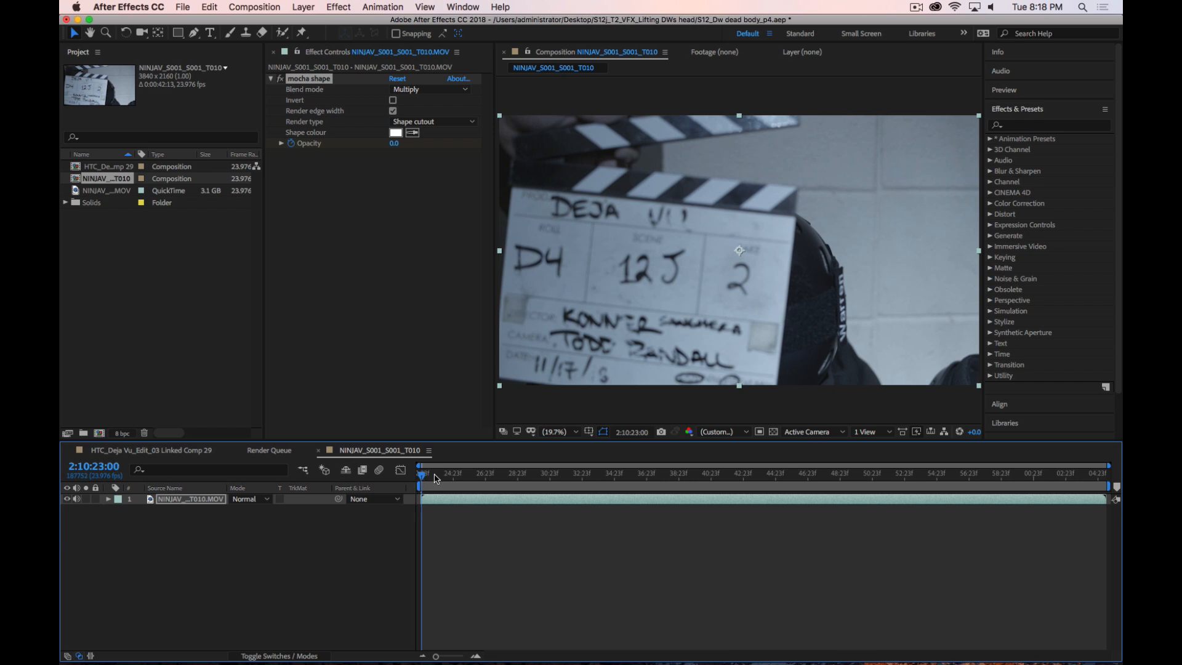
Find where the cut-out eye is shown and trim the footage layer's end at 2:10:54:17
left_click_drag(421, 474, 894, 527)
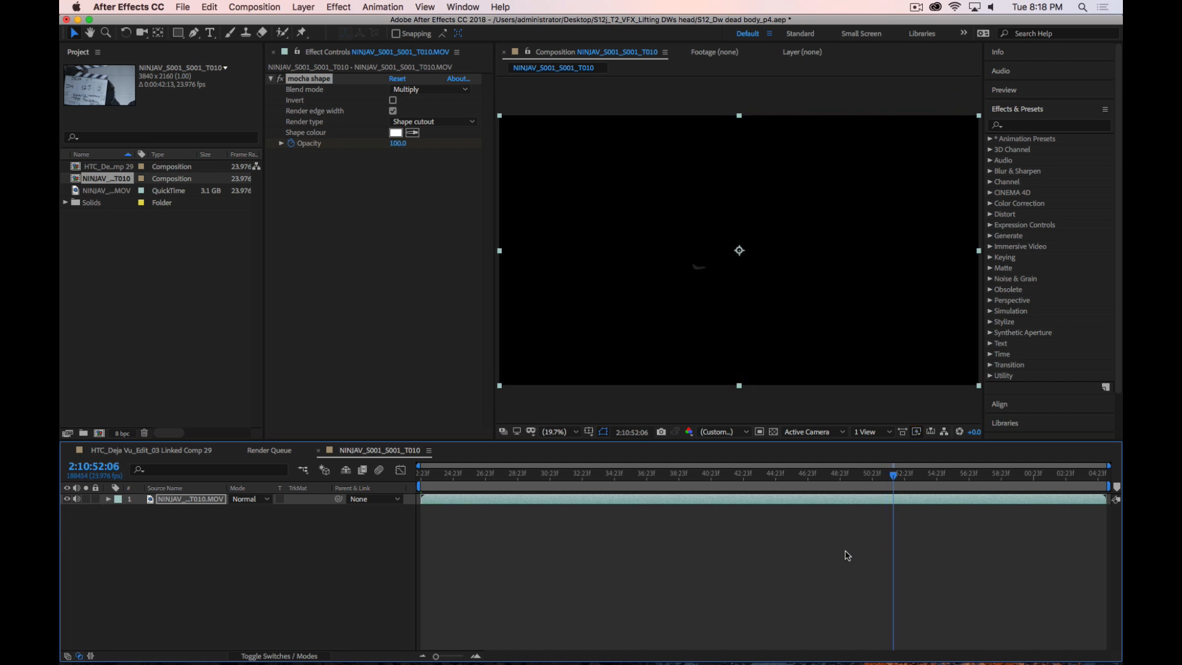
left_click(555, 433)
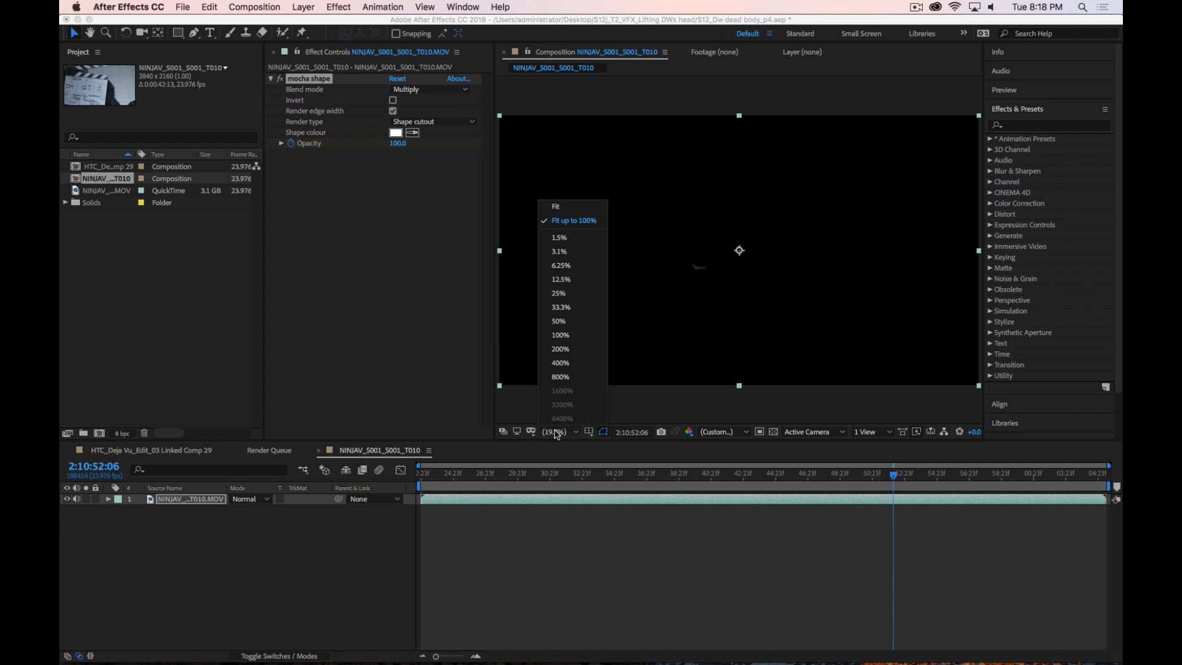
left_click(558, 294)
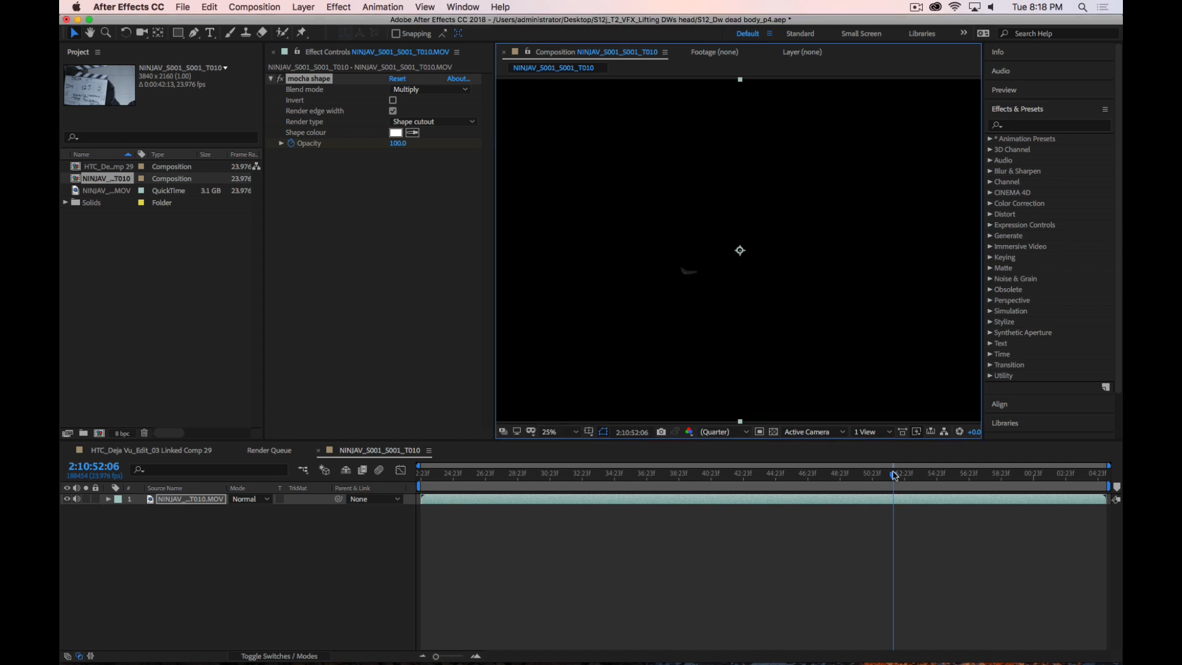
left_click_drag(893, 476, 937, 491)
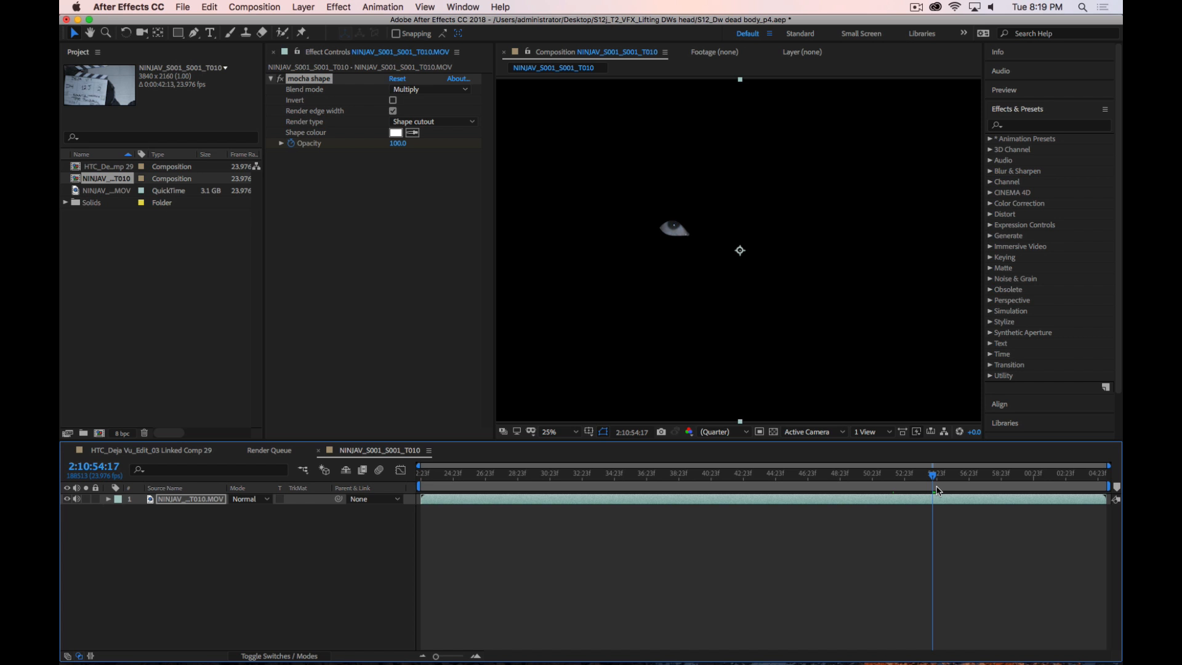
key("alt+bracketright")
Step frame by frame to the first frame with the eye cutout and trim the footage layer's start at 2:10:52:08
left_click_drag(932, 475, 882, 477)
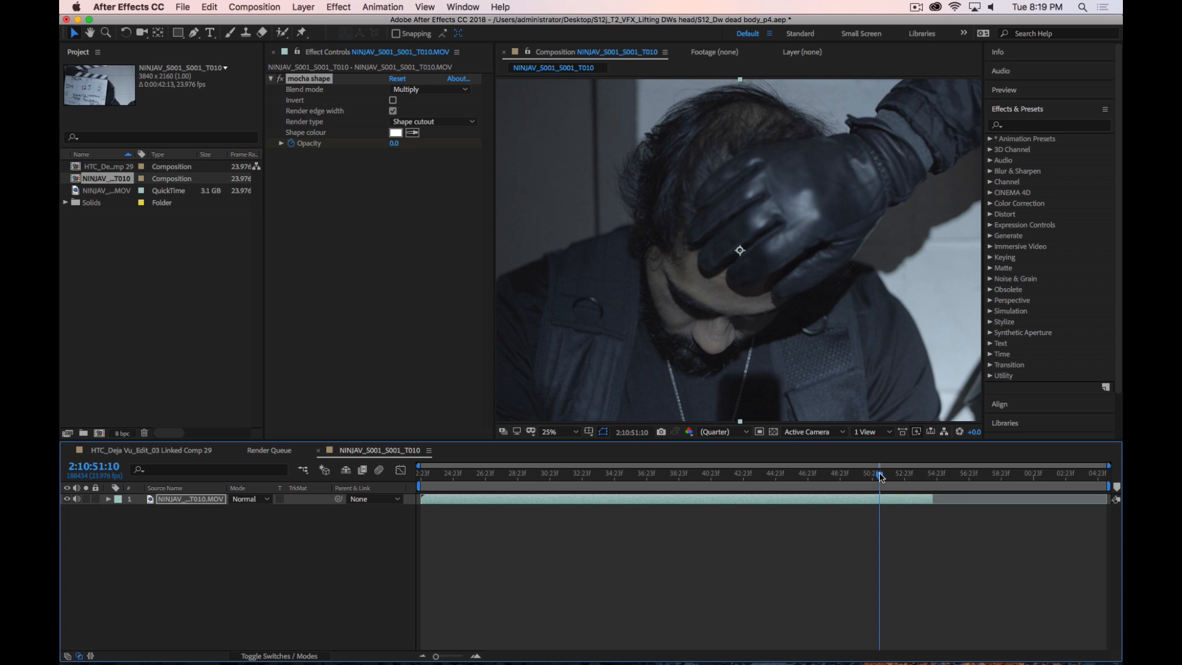
key("Page_Down")
key("Page_Down")
key("Page_Down")
key("Page_Down")
key("Page_Down")
key("Page_Down")
key("Page_Down")
key("Page_Down")
key("Page_Down")
key("Page_Down")
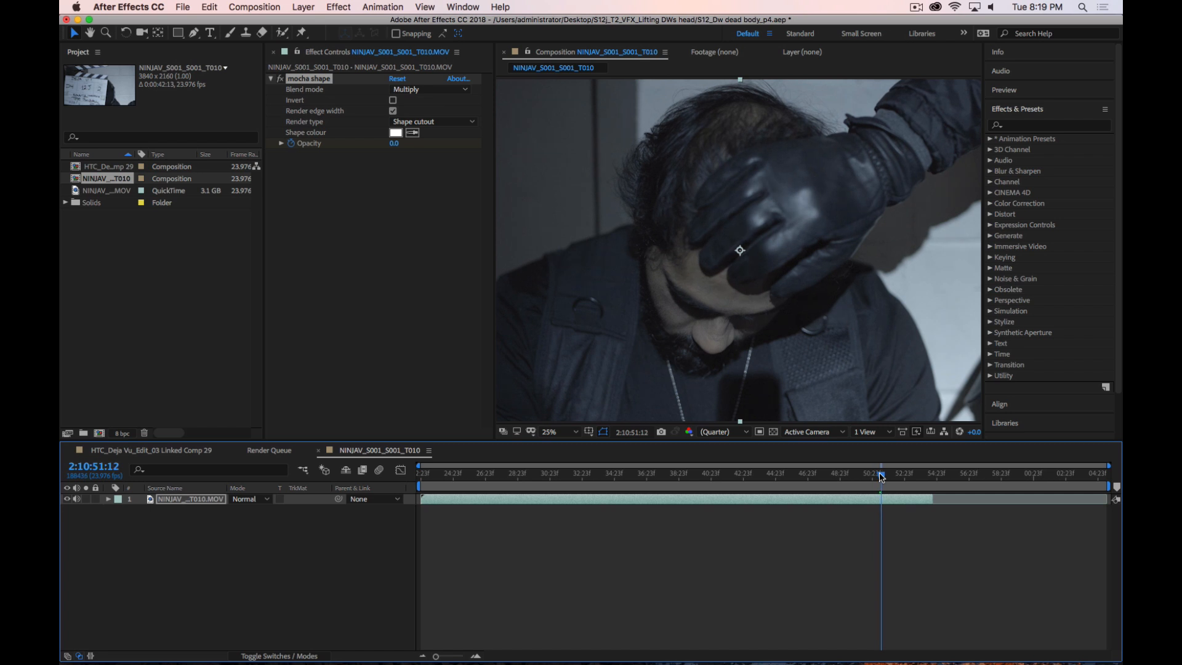
key("Page_Down")
key("Page_Down")
key("Page_Down")
key("Page_Down")
key("Page_Down")
key("Page_Down")
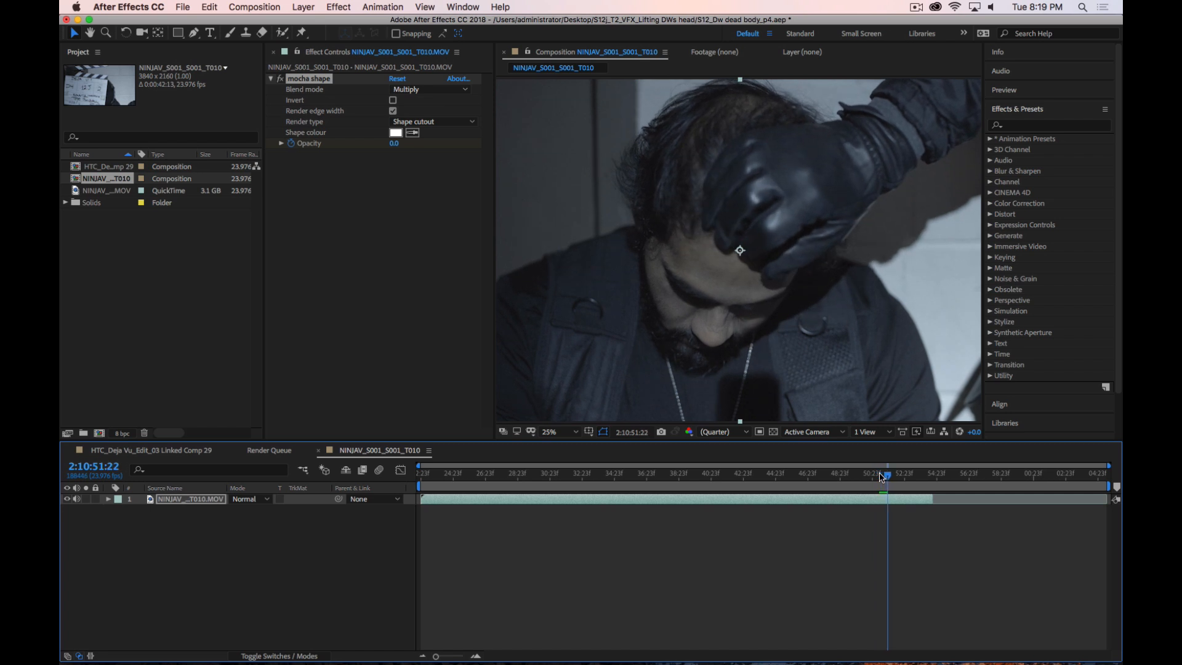
key("Page_Down")
key("Page_Down")
key("Page_Down")
key("Page_Down")
key("Page_Down")
key("Page_Down")
key("Page_Down")
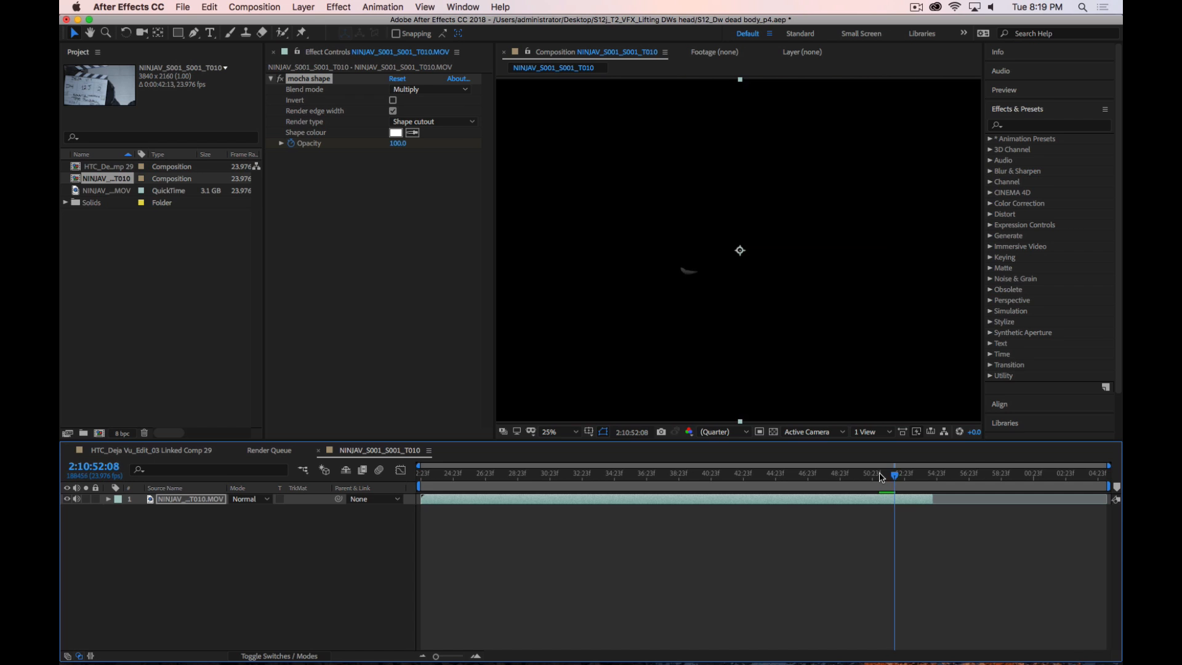
key("Page_Up")
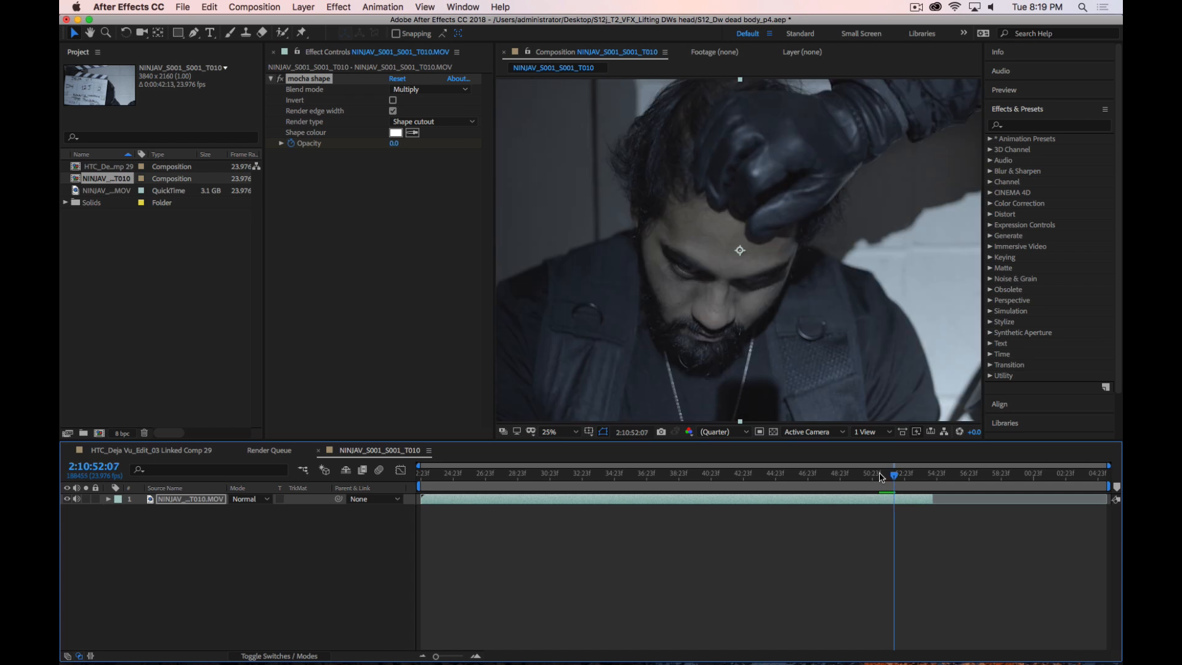
key("Page_Down")
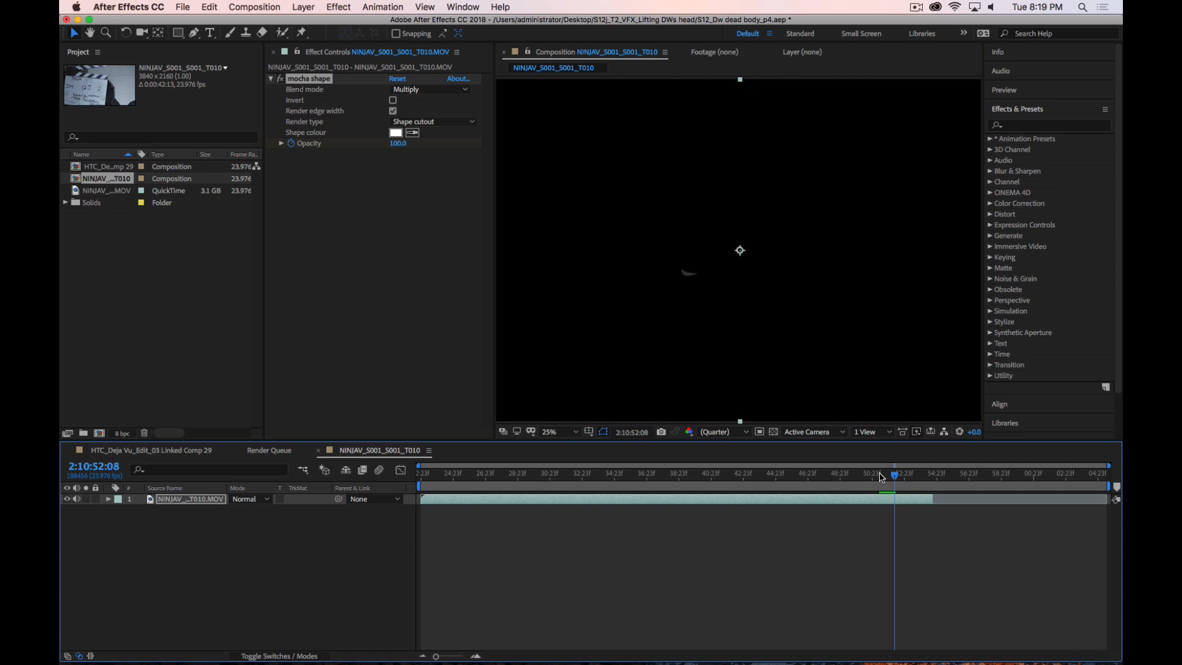
key("alt+bracketleft")
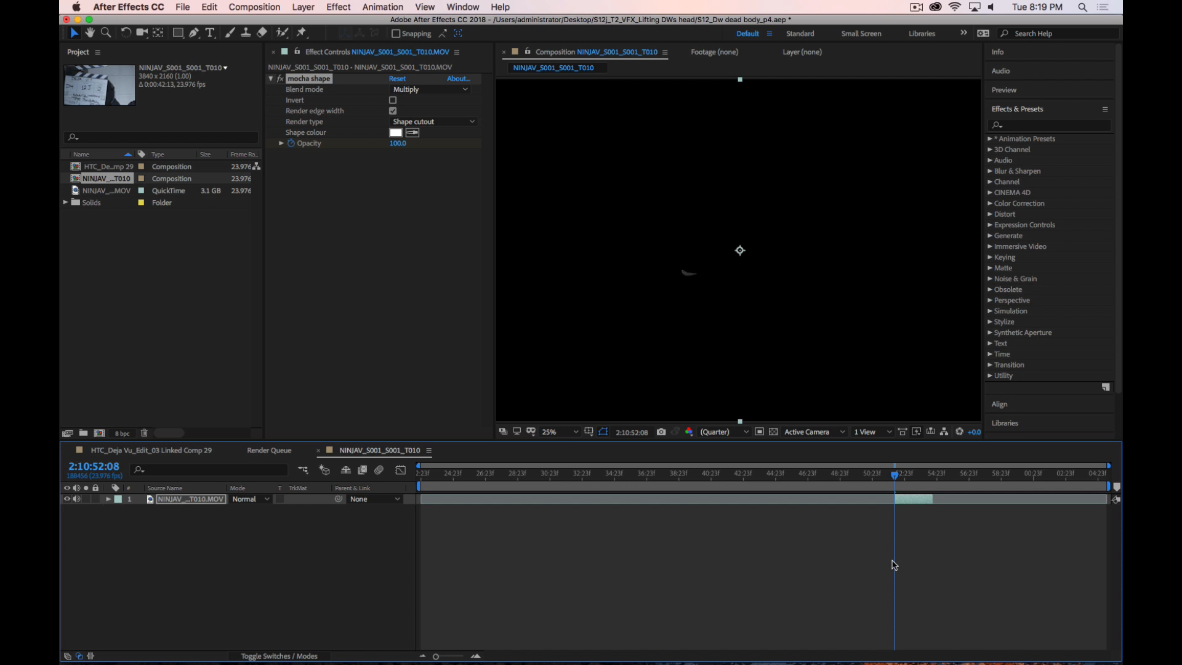
Slide the trimmed layer to the start of its composition and copy it into HTC_Deja Vu_Edit_03 Linked Comp 29
left_click_drag(919, 500, 438, 492)
left_click(180, 537)
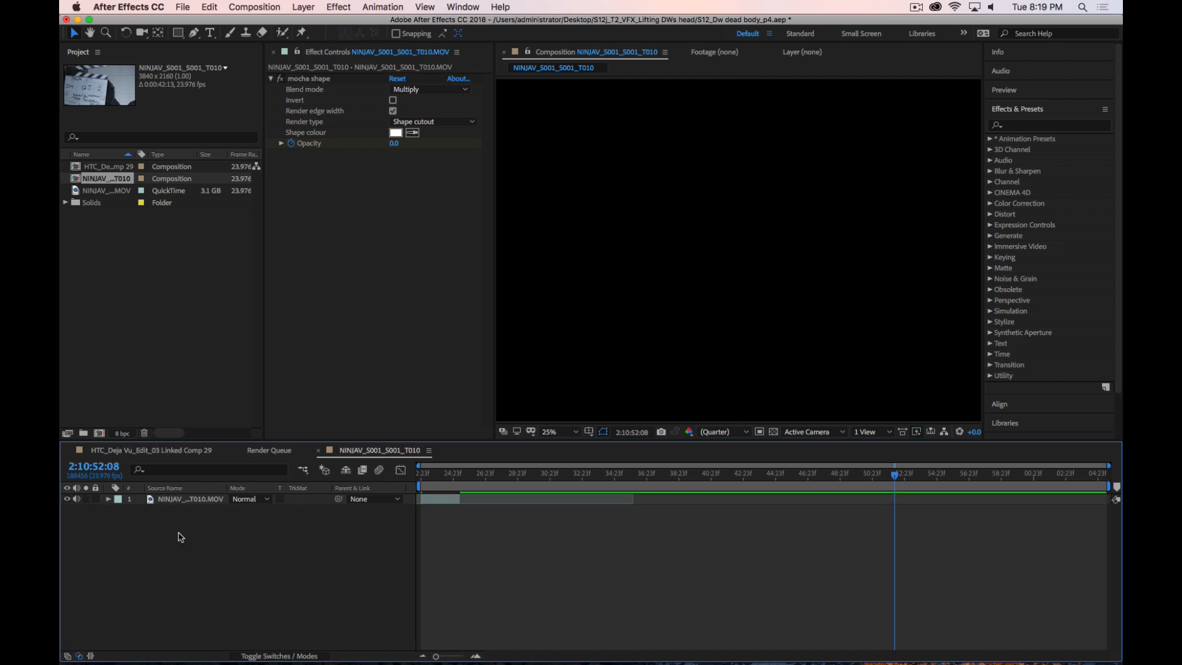
left_click(185, 501)
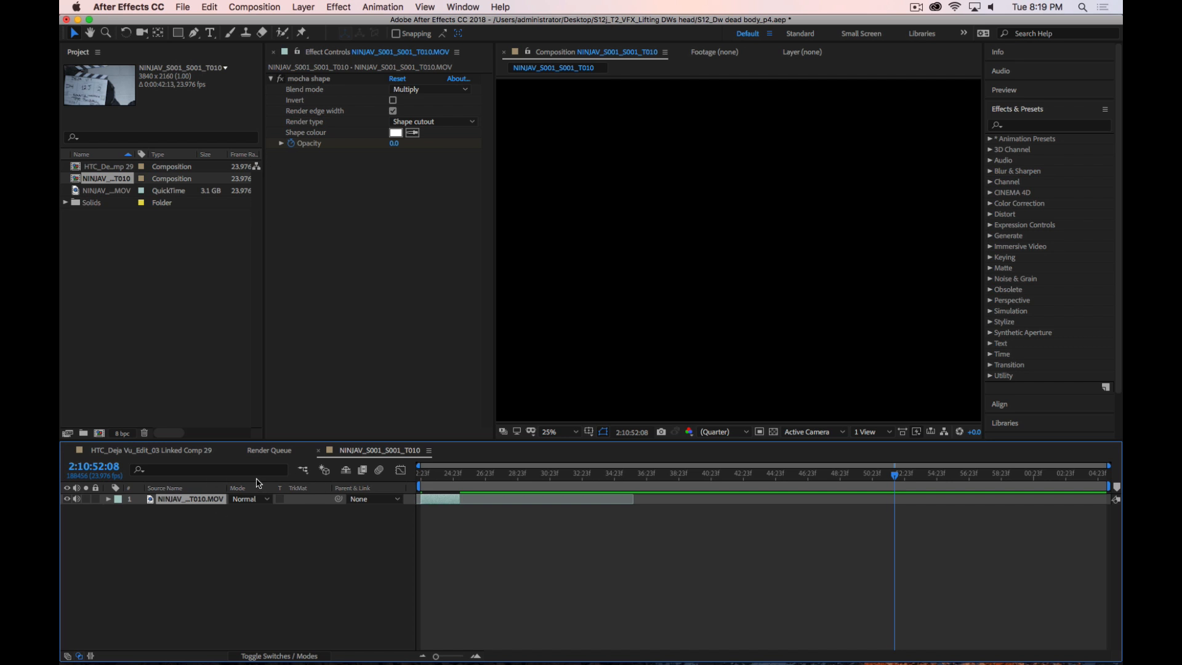
left_click(203, 451)
key("super+v")
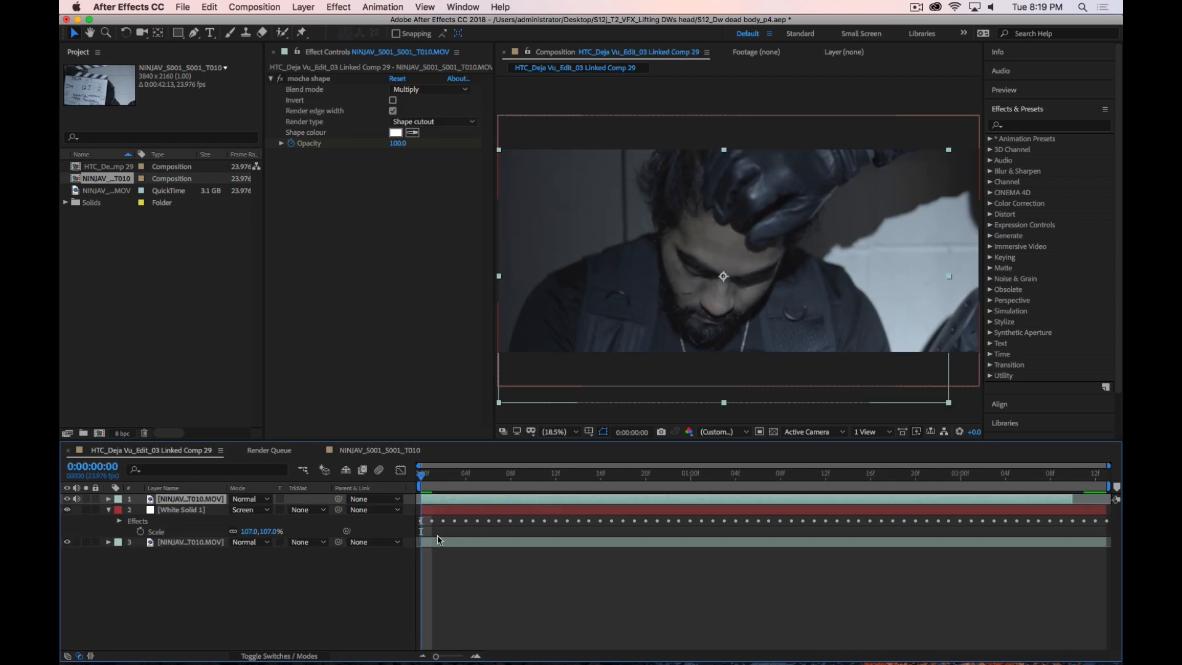
Hide the original NINJAV footage layer beneath White Solid 1 to view the eye cutout on its own
scroll(575, 348, "down", 2)
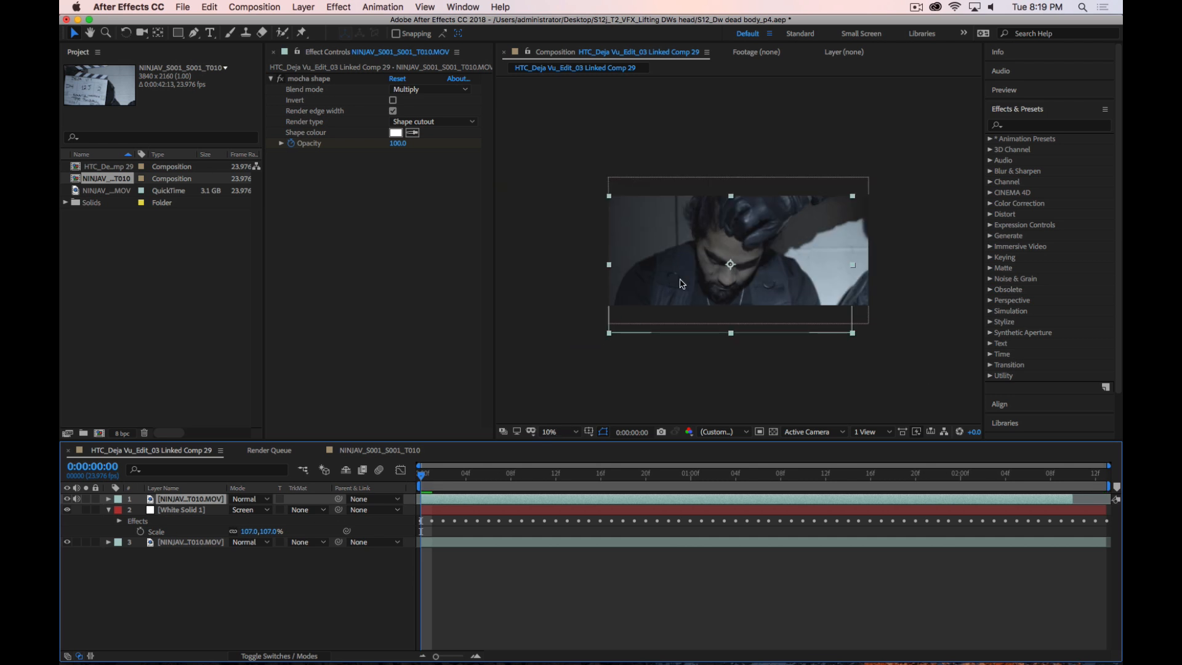
scroll(681, 280, "up", 2)
scroll(680, 283, "down", 2)
left_click(212, 611)
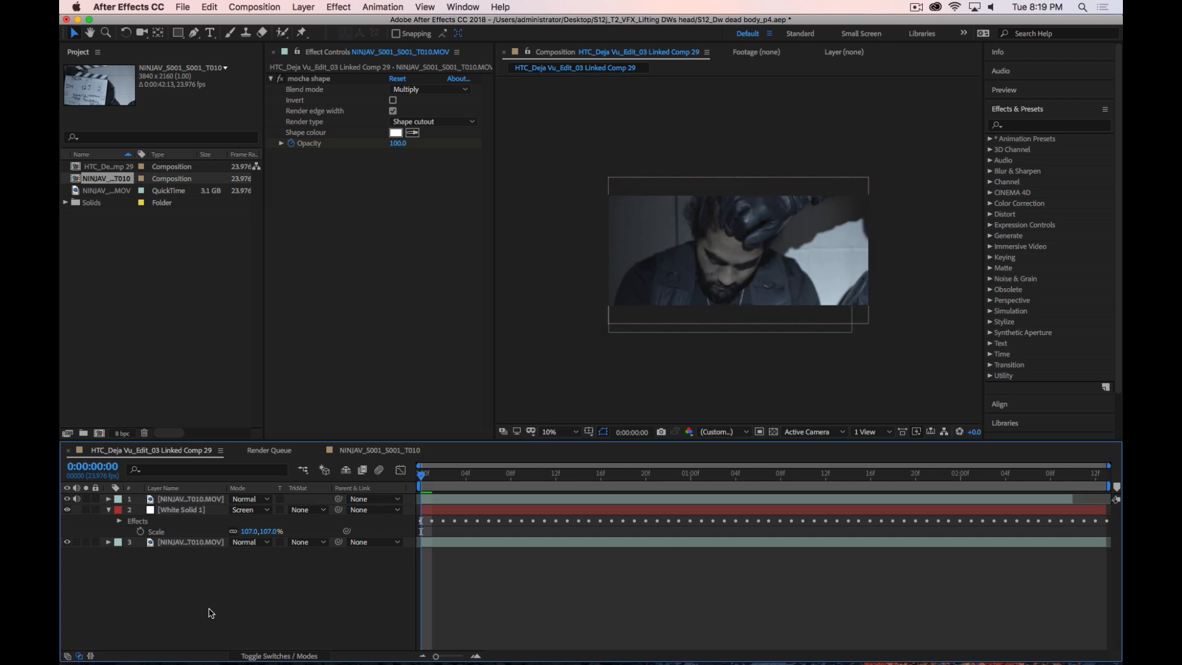
left_click(184, 499)
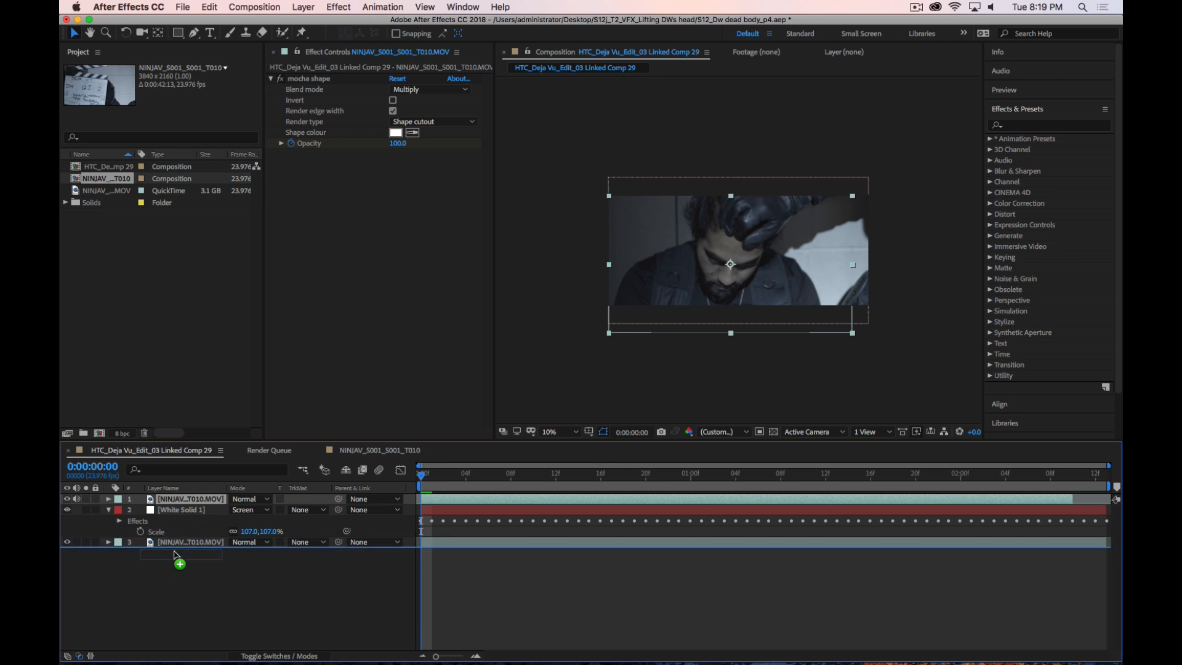
left_click(168, 543)
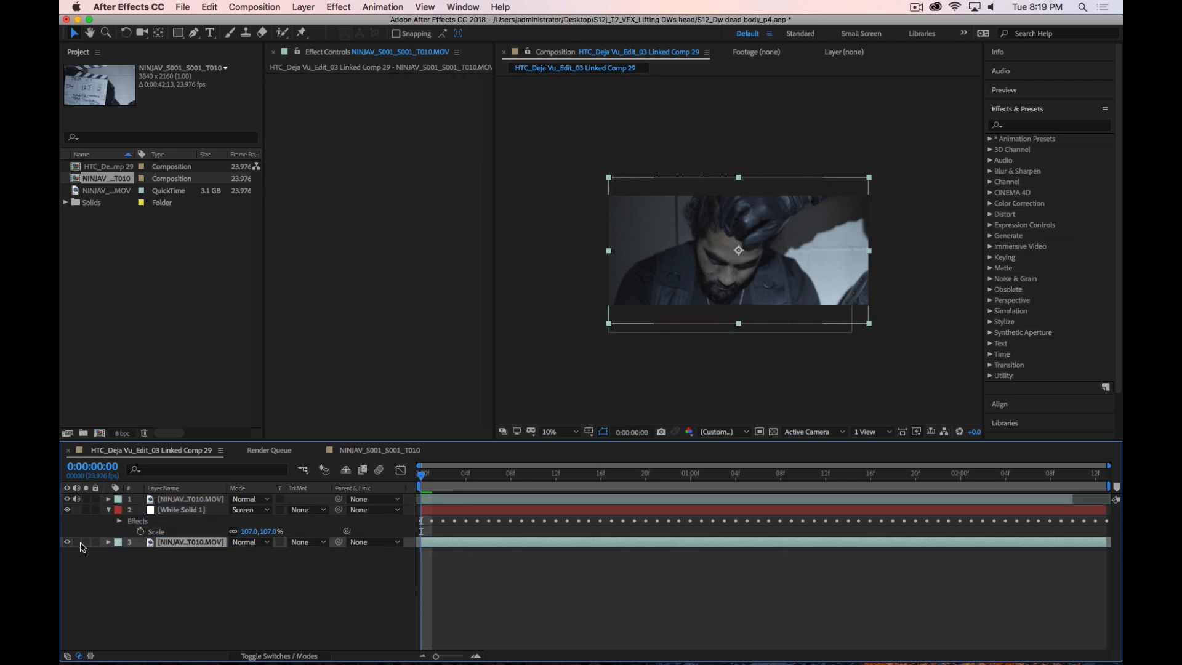
left_click(66, 542)
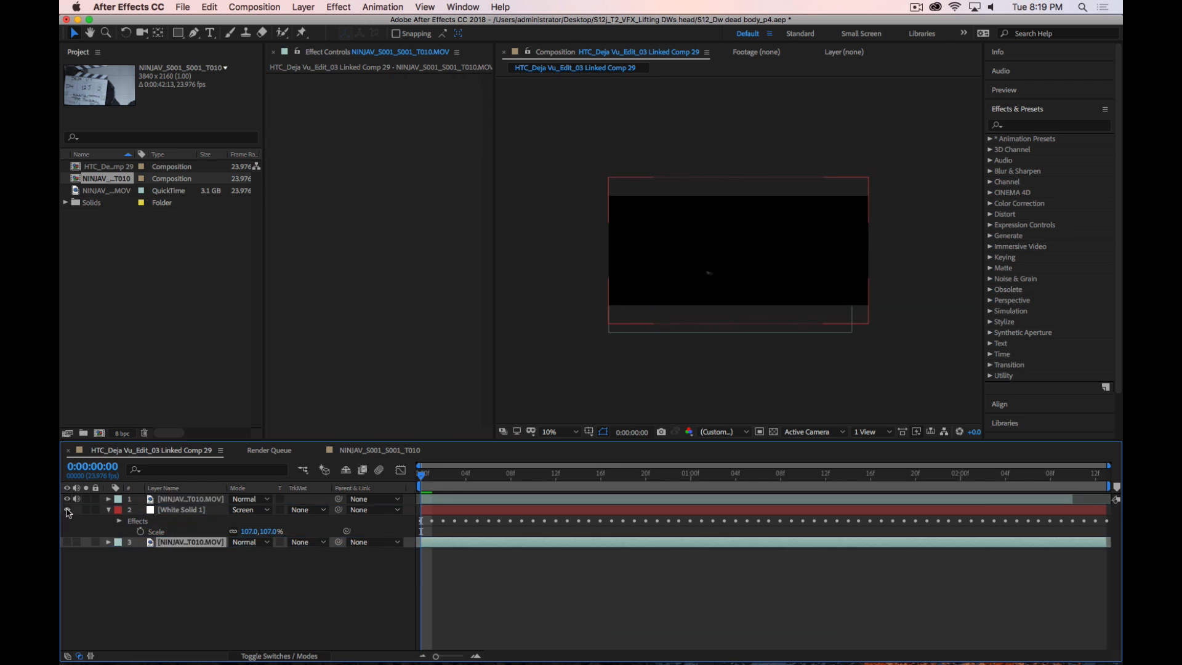
Delete White Solid 1 and the hidden original footage layer, and duplicate the remaining eye cutout layer
left_click(175, 510)
key("Delete")
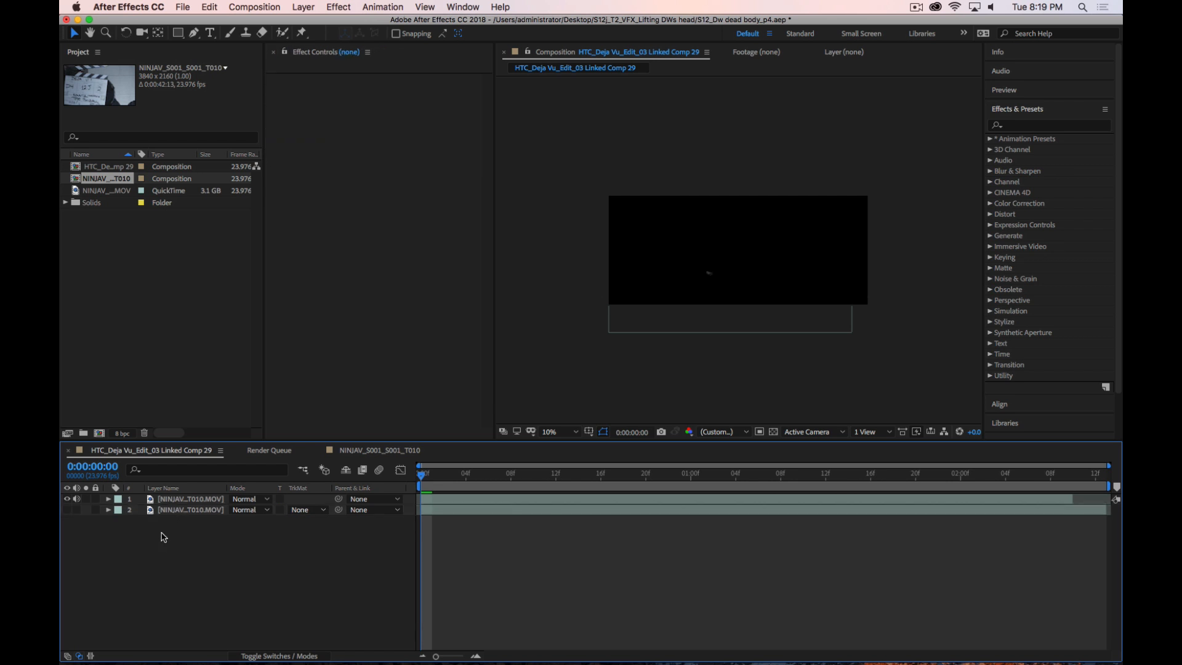
left_click(179, 510)
key("Delete")
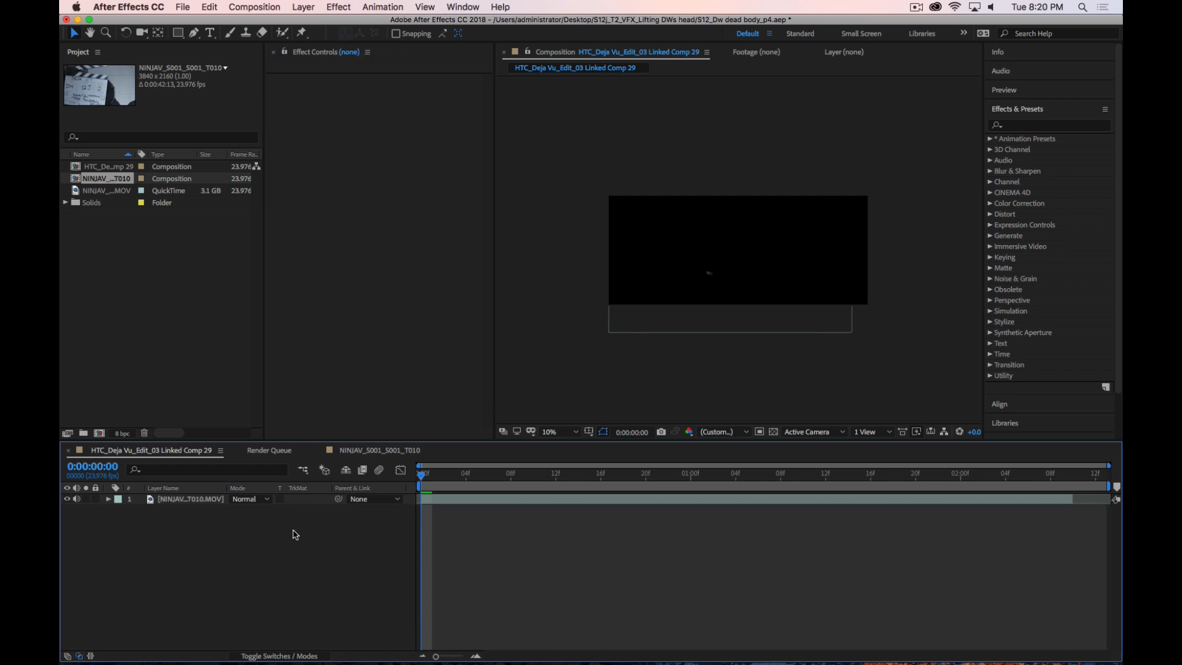
key("ctrl+z")
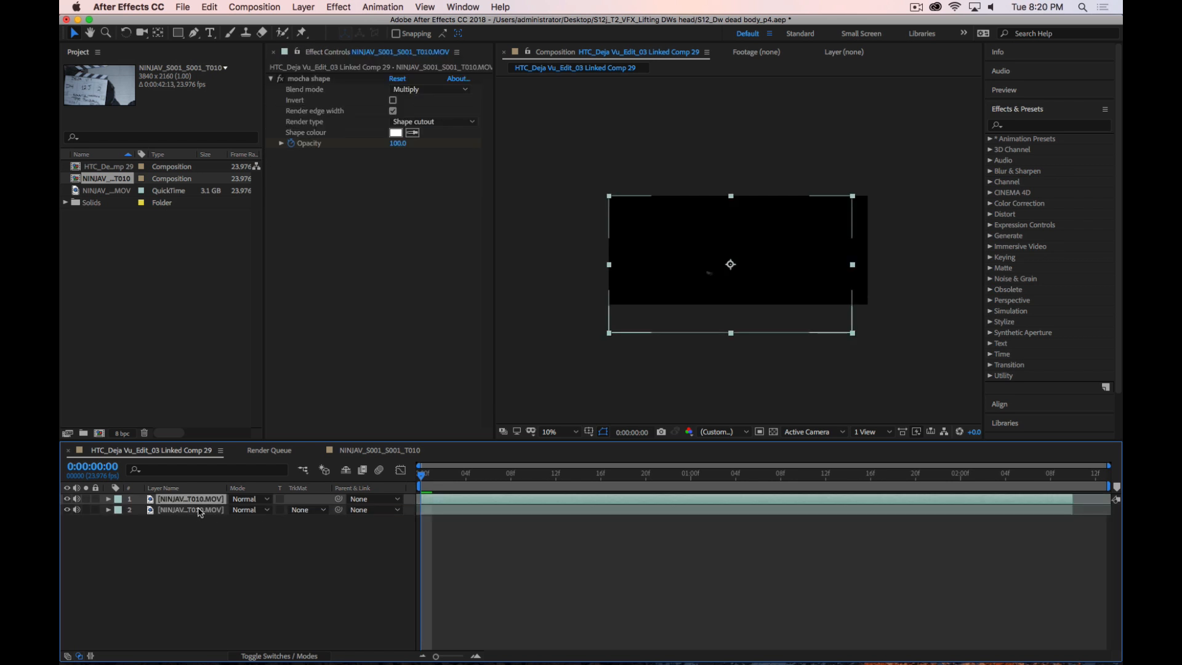
Remove the mocha shape effect from the upper copy of the NINJAV footage layer
left_click(305, 79)
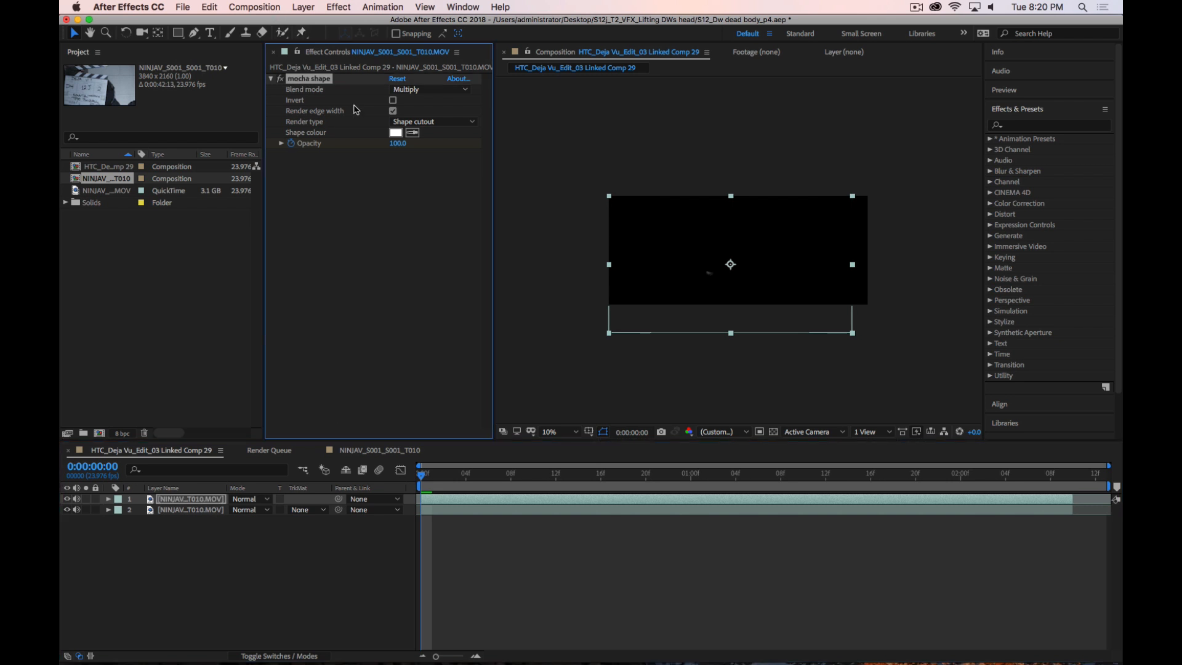
key("Delete")
left_click(207, 586)
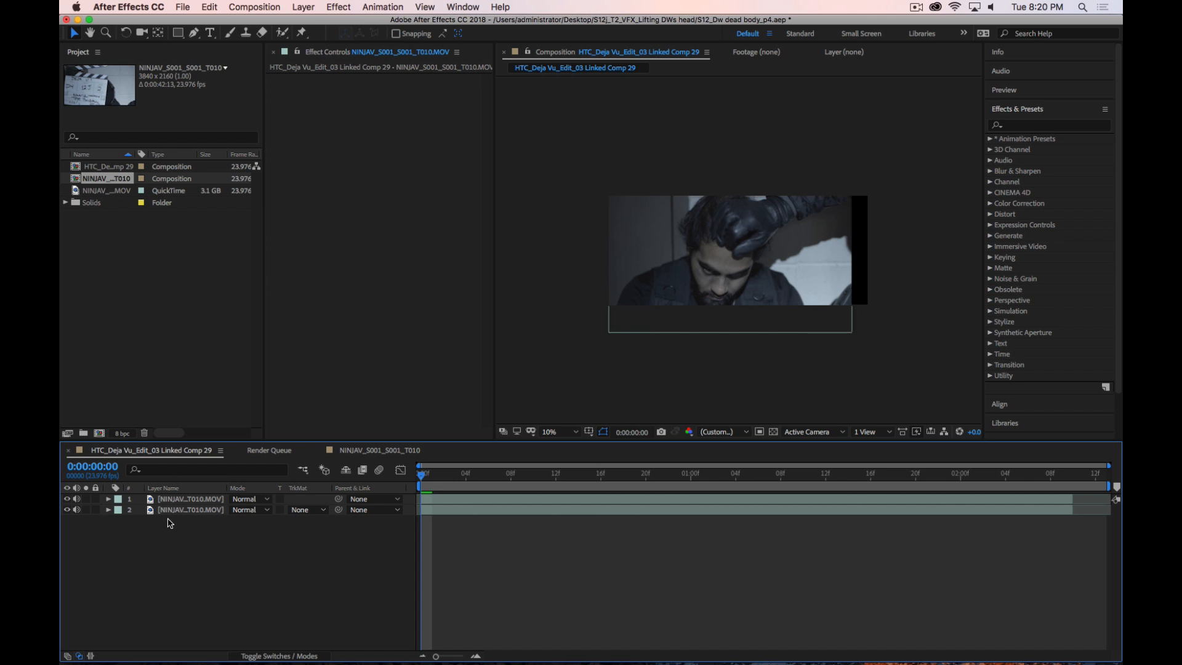
left_click(289, 656)
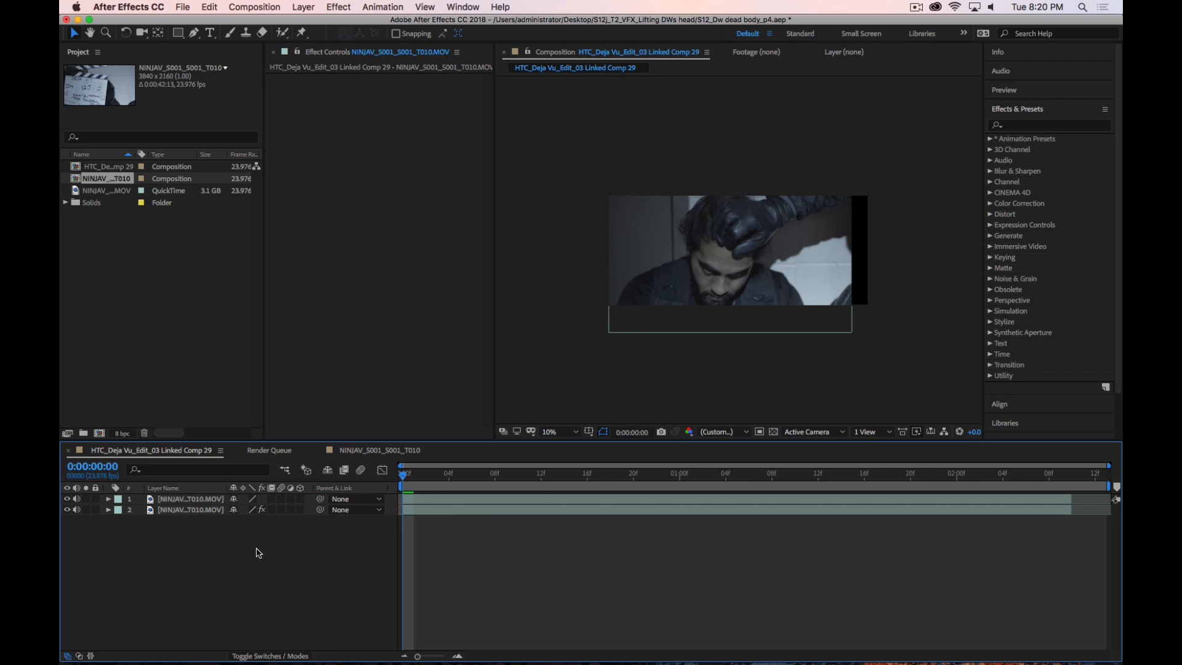
Rename the upper footage layer to Eye Left Whole
left_click(189, 499)
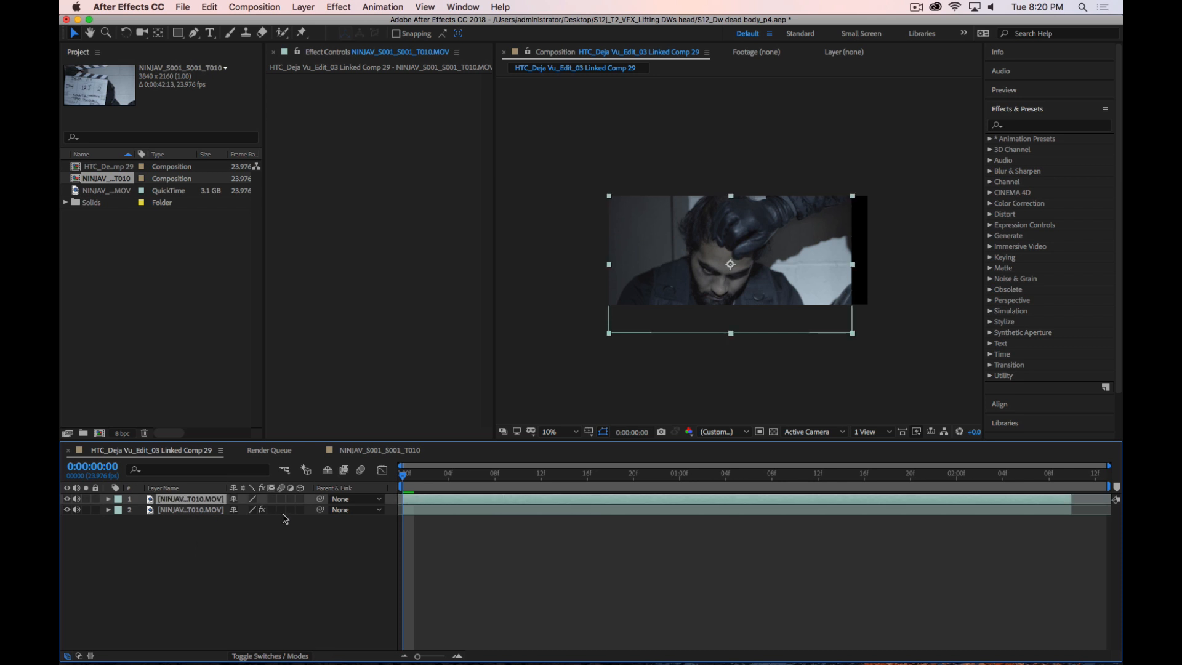
key("Return")
type("Eye Left Who")
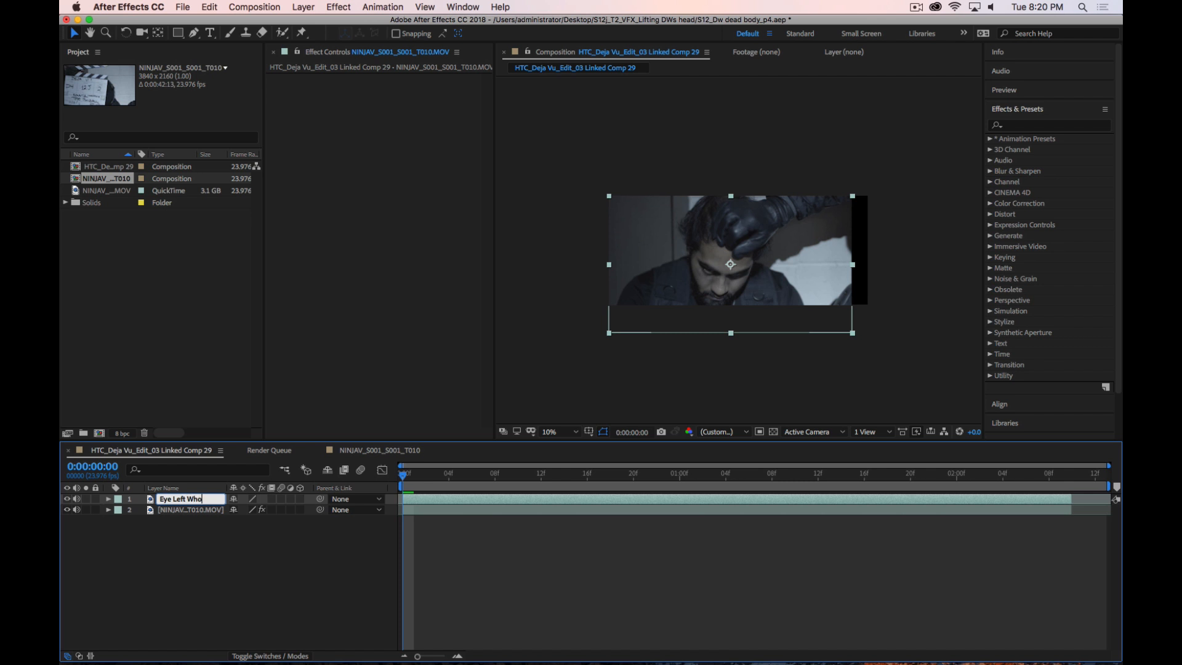
type("le")
left_click(255, 571)
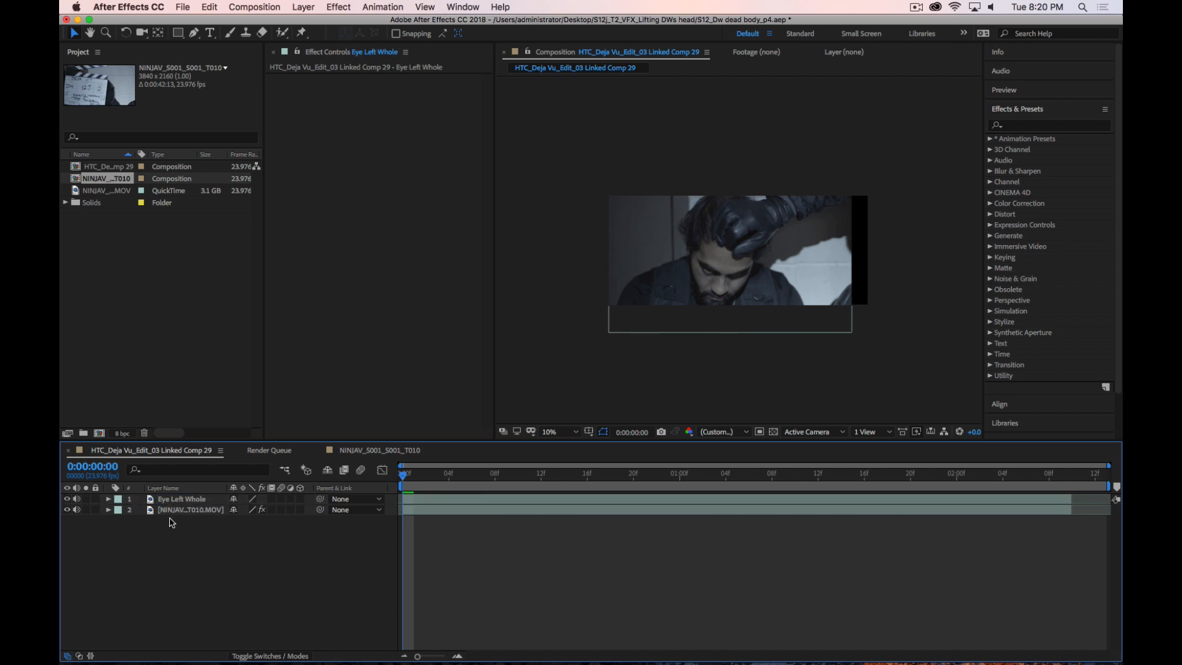
Check the Eye Left Whole layer soloed, and undo the soloing, the renaming and the mocha shape removal
left_click(86, 498)
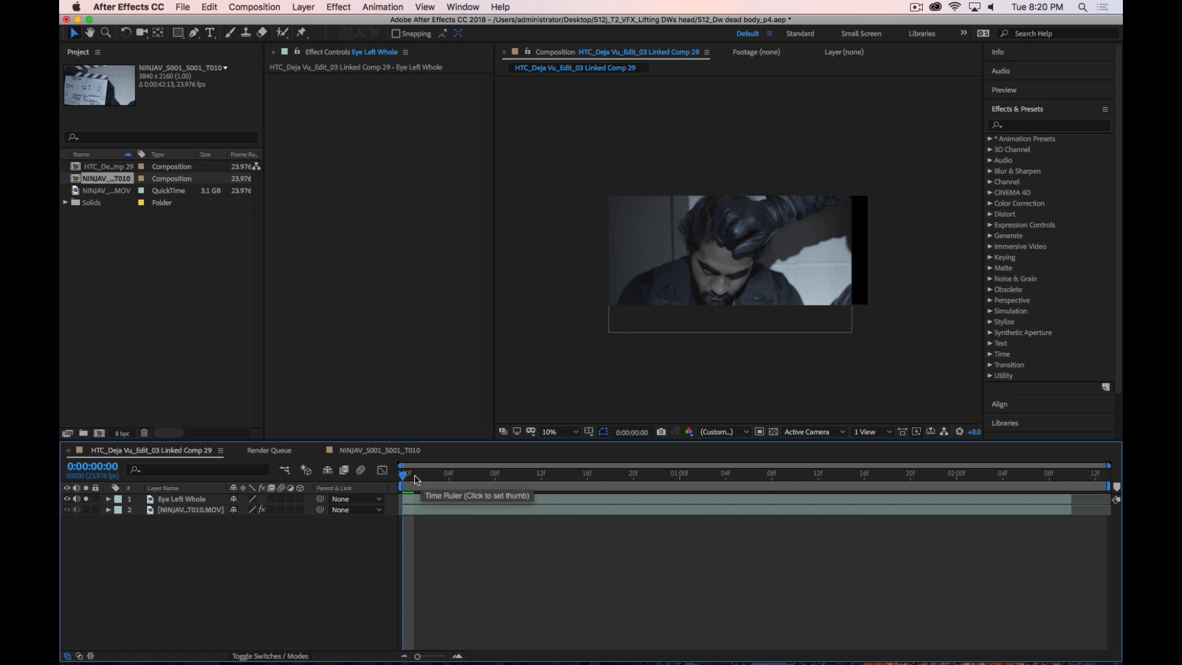
left_click_drag(409, 478, 357, 484)
left_click(204, 499)
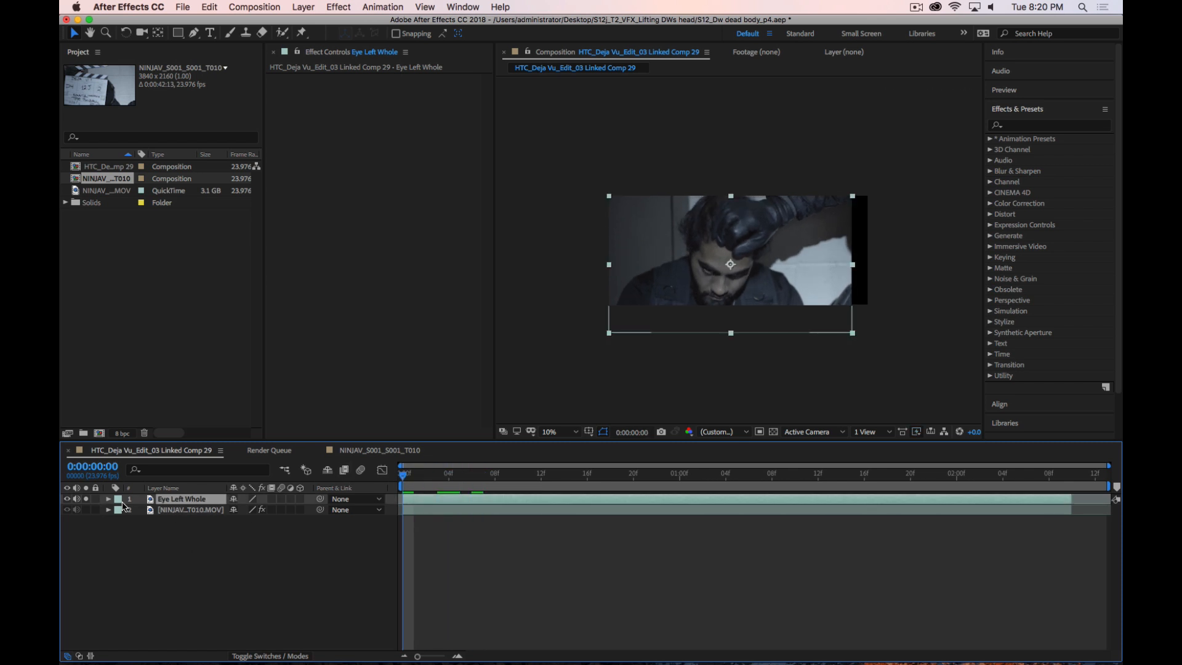
key("super+z")
key("super+z")
key("super+z")
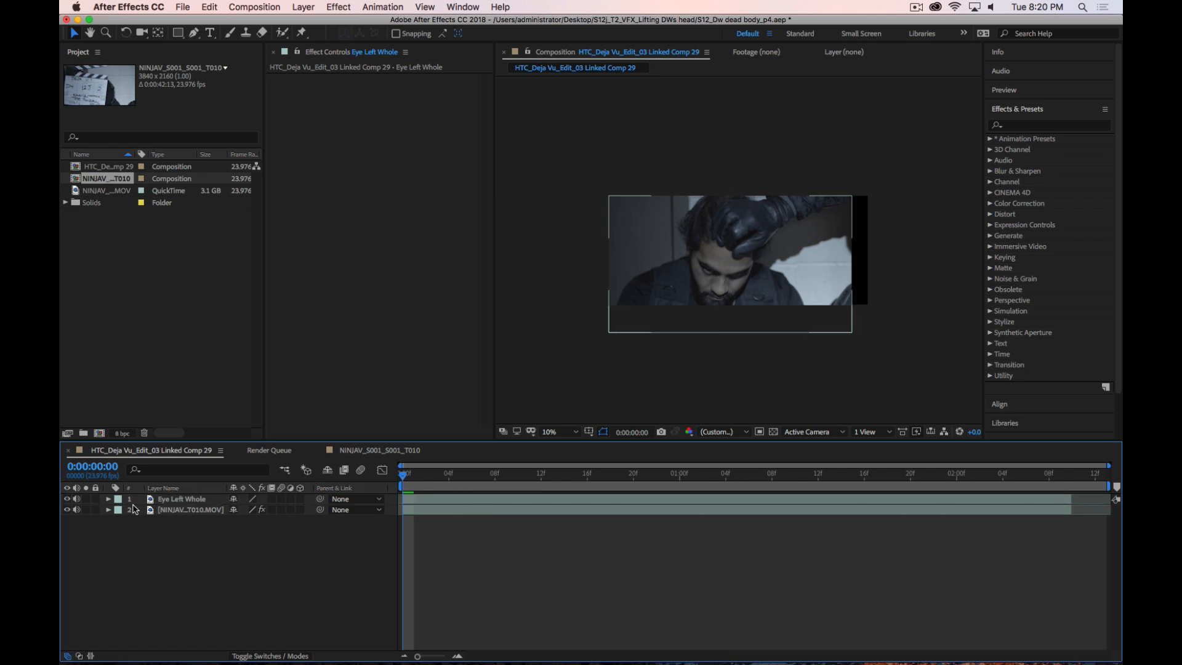
left_click(222, 541)
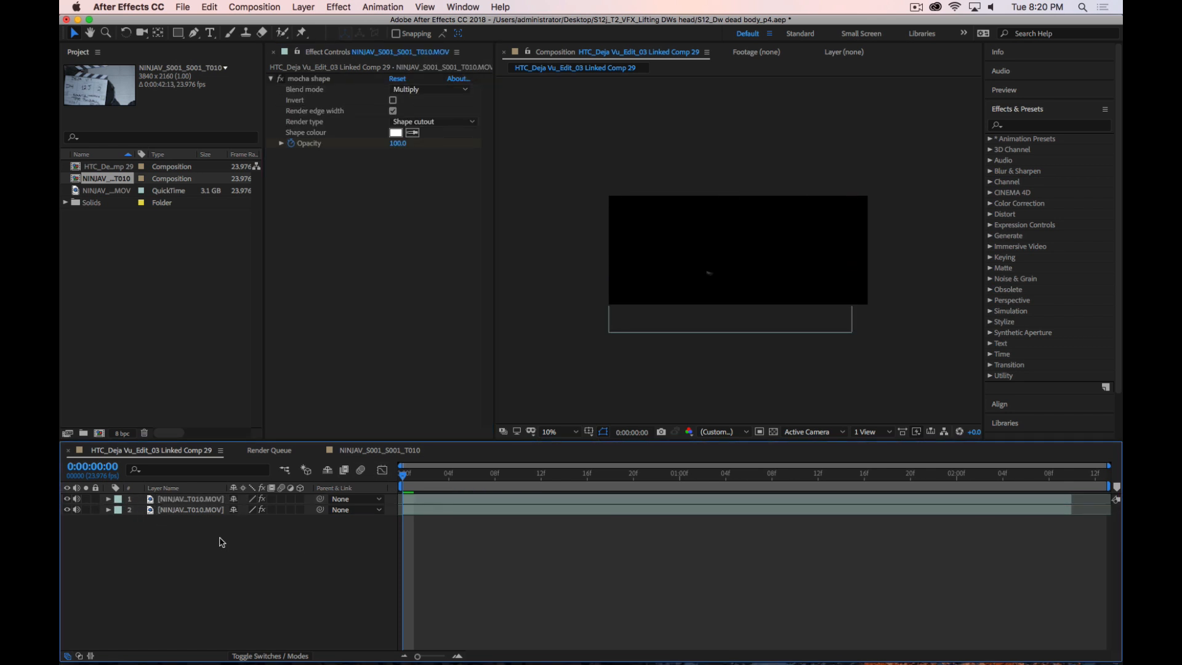
Rename the lower NINJAV footage layer to Orig
left_click(182, 500)
left_click(67, 499)
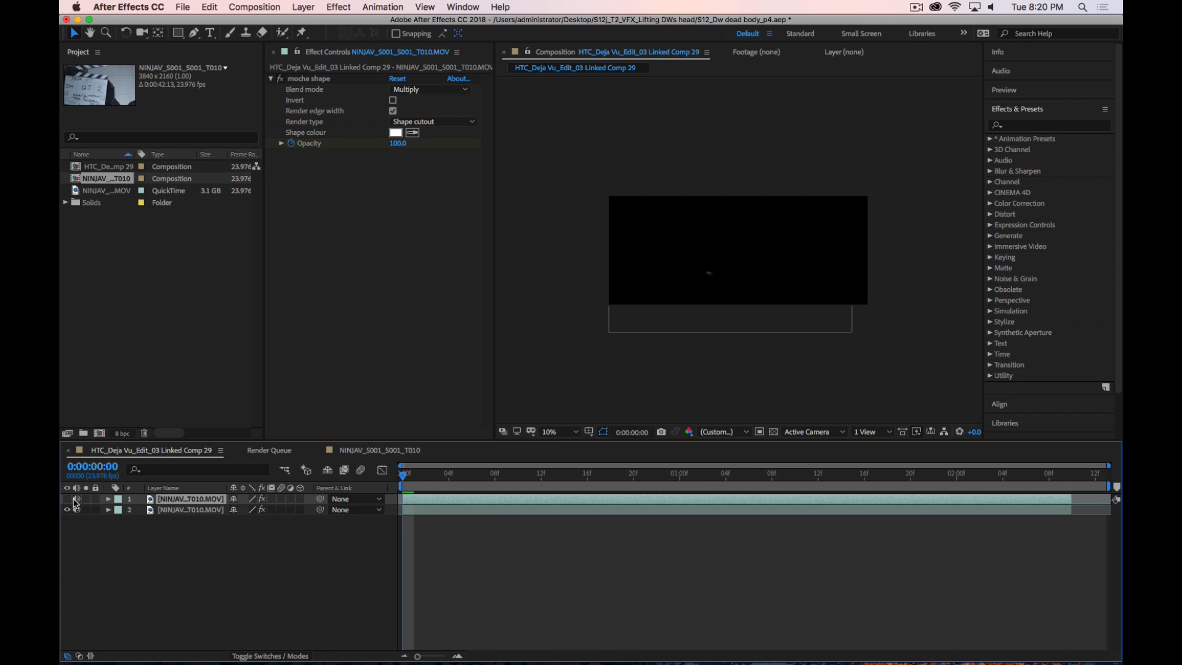
left_click(71, 499)
left_click(67, 499)
left_click(213, 501)
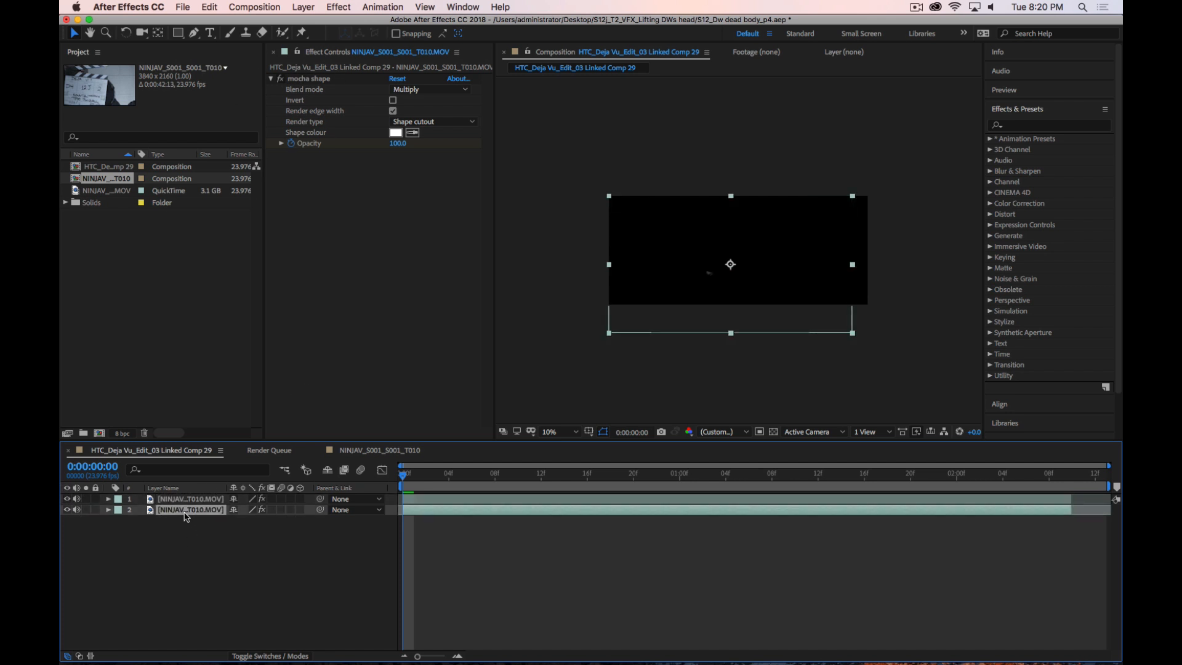
left_click(188, 511)
key("Return")
type("O")
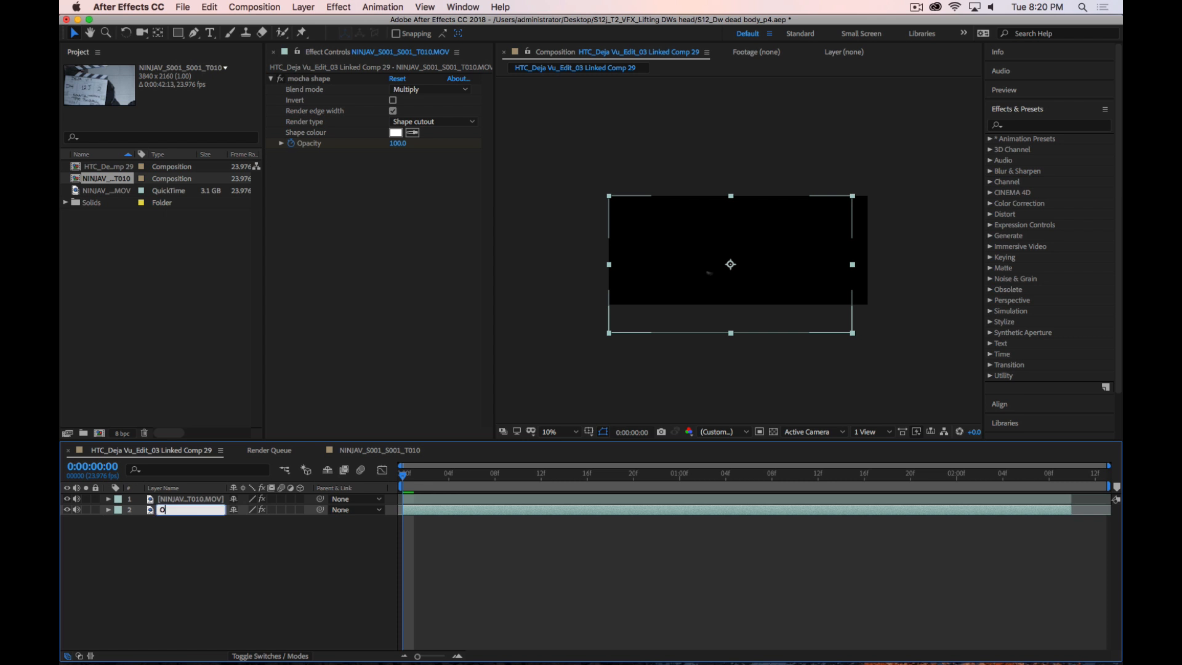
type("rig")
key("Return")
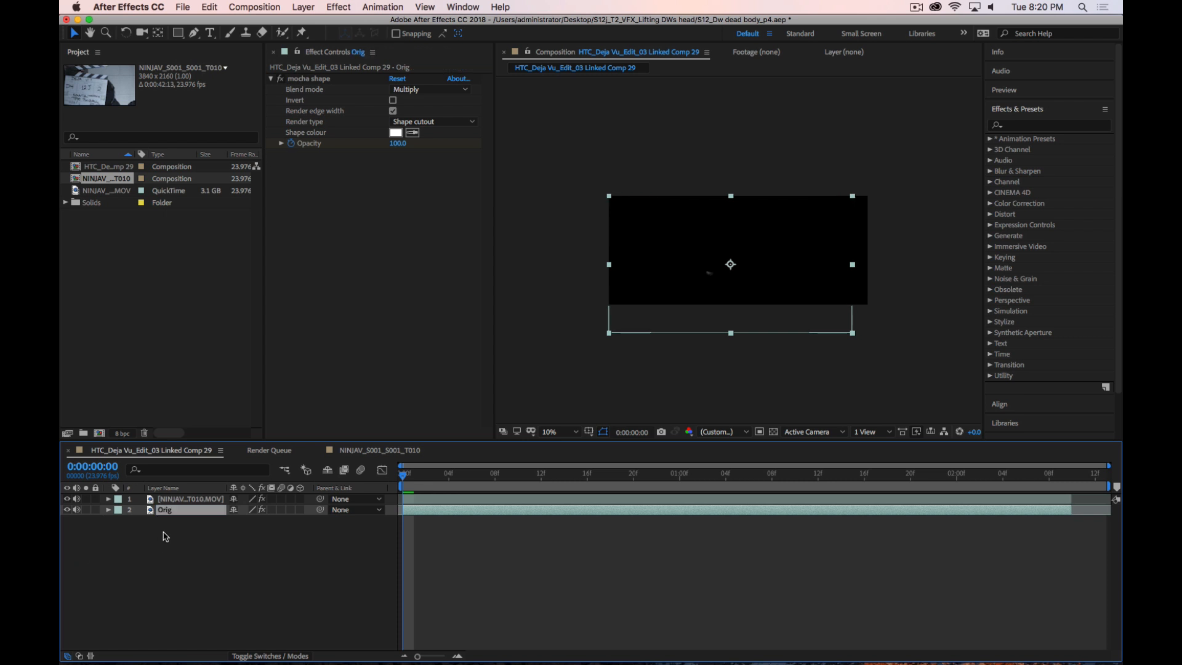
Rename the upper NINJAV footage layer to Eye L Whole
left_click(182, 501)
key("Return")
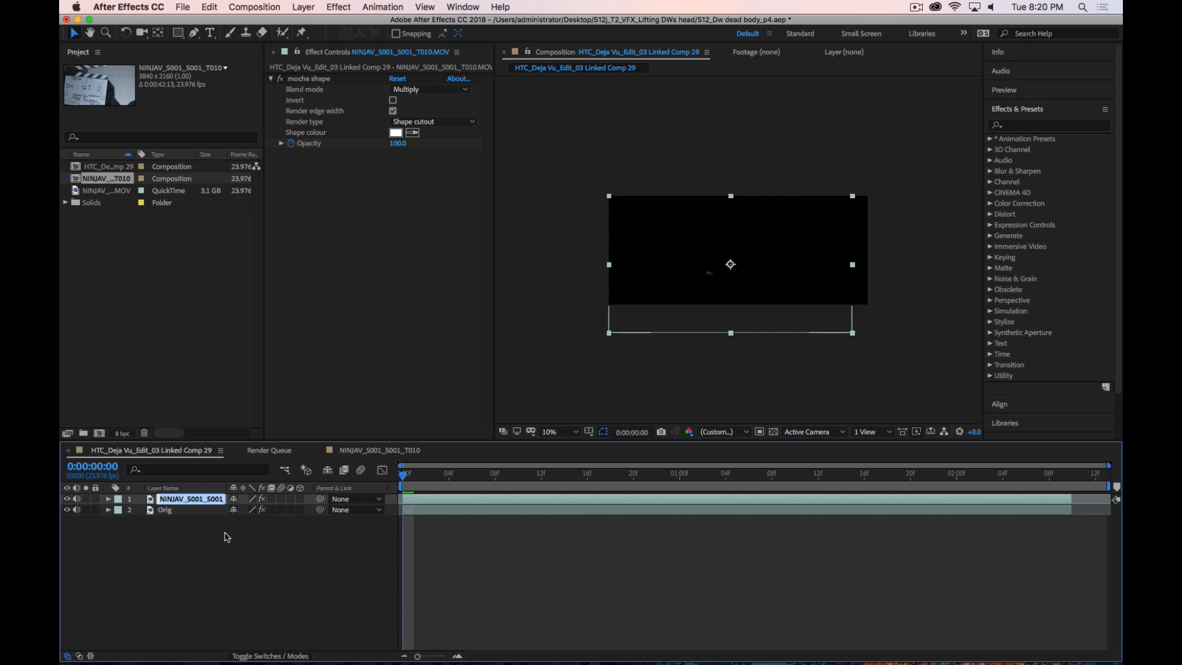
type("Eye L Whole")
key("Return")
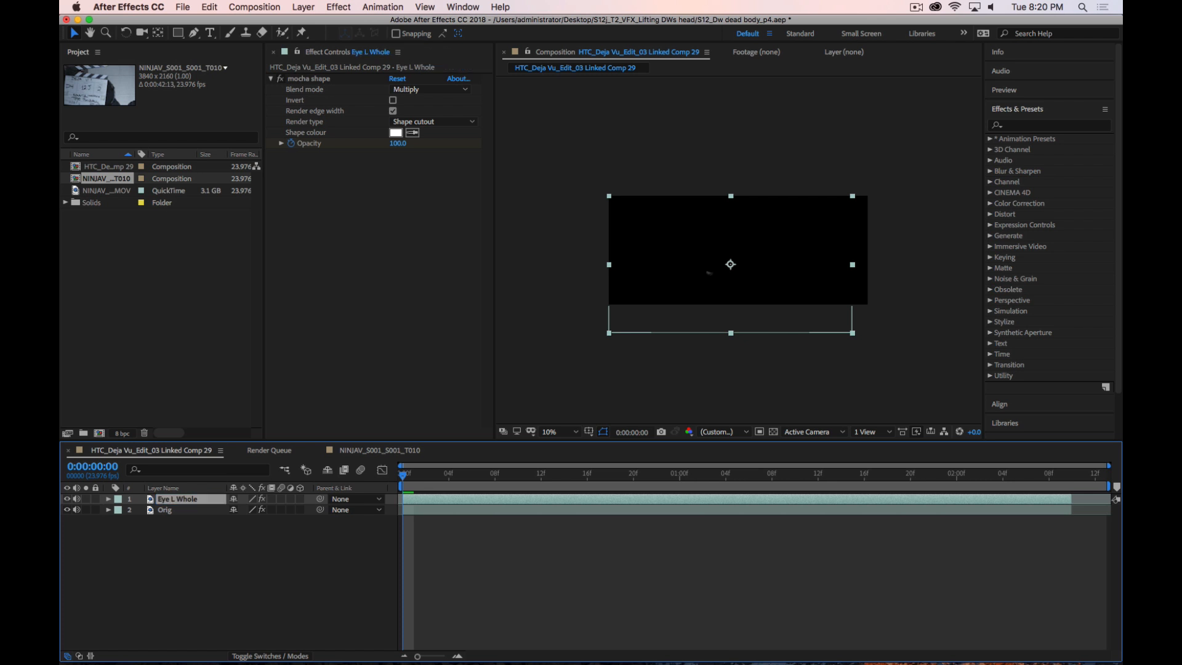
left_click(231, 595)
Delete the mocha shape effect from the Orig layer so that it shows the full footage
left_click(175, 511)
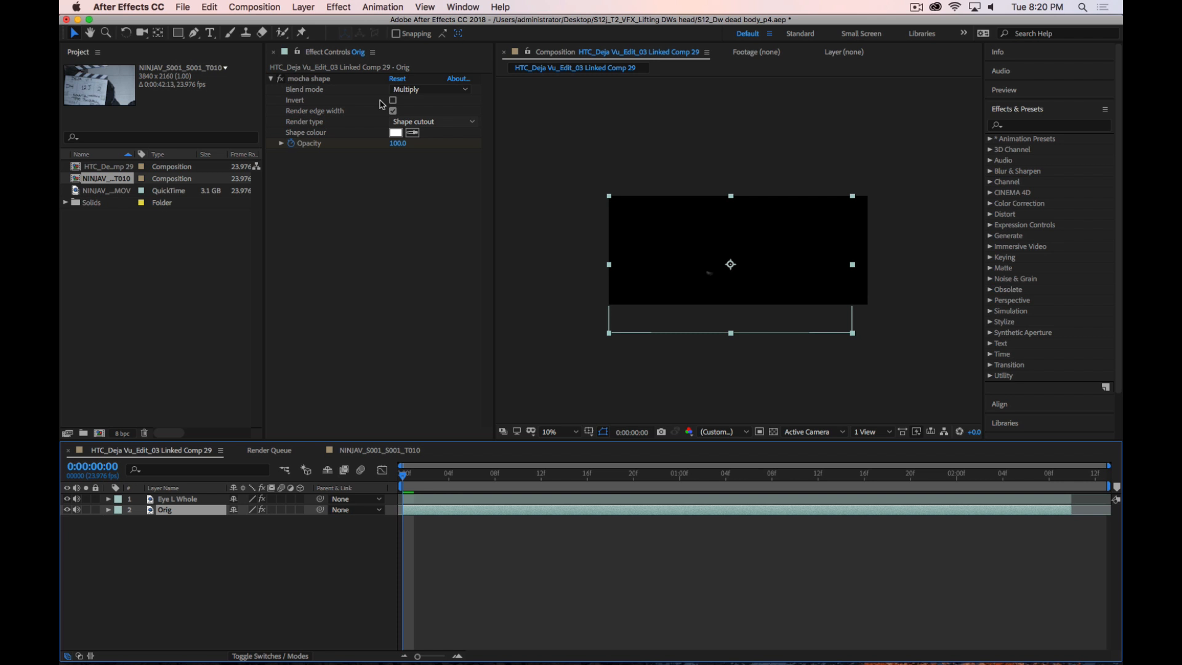
left_click(324, 82)
key("Delete")
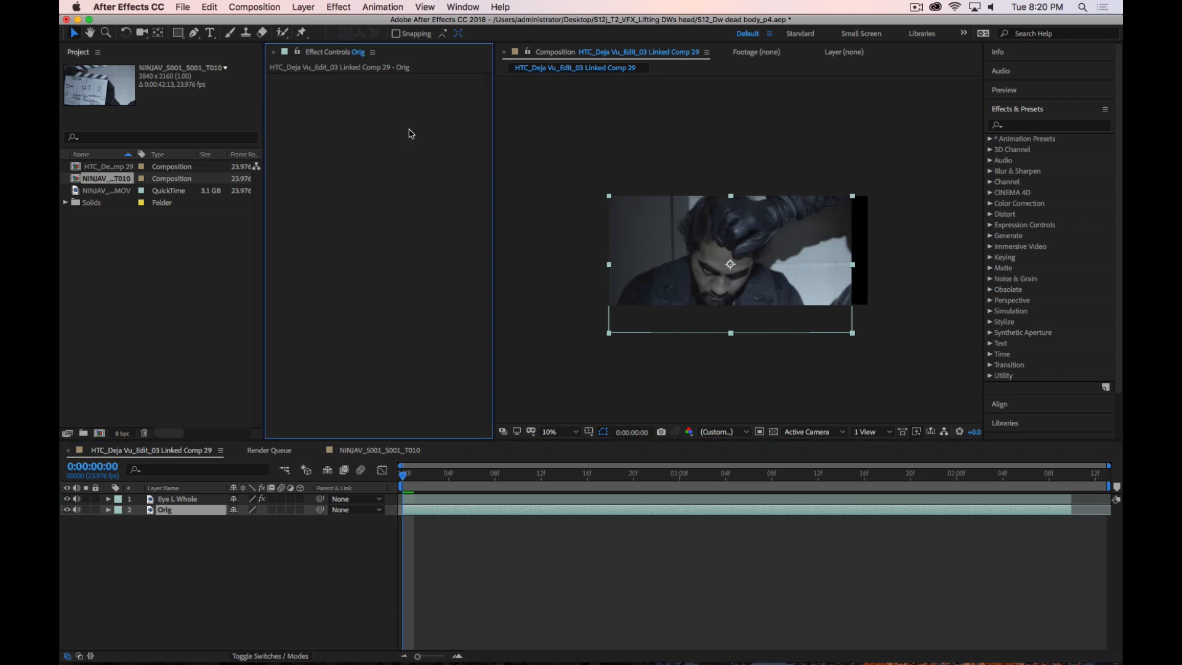
left_click(276, 590)
Parent the Eye L Whole layer to Orig and reveal the Orig layer's Position property
left_click(185, 500)
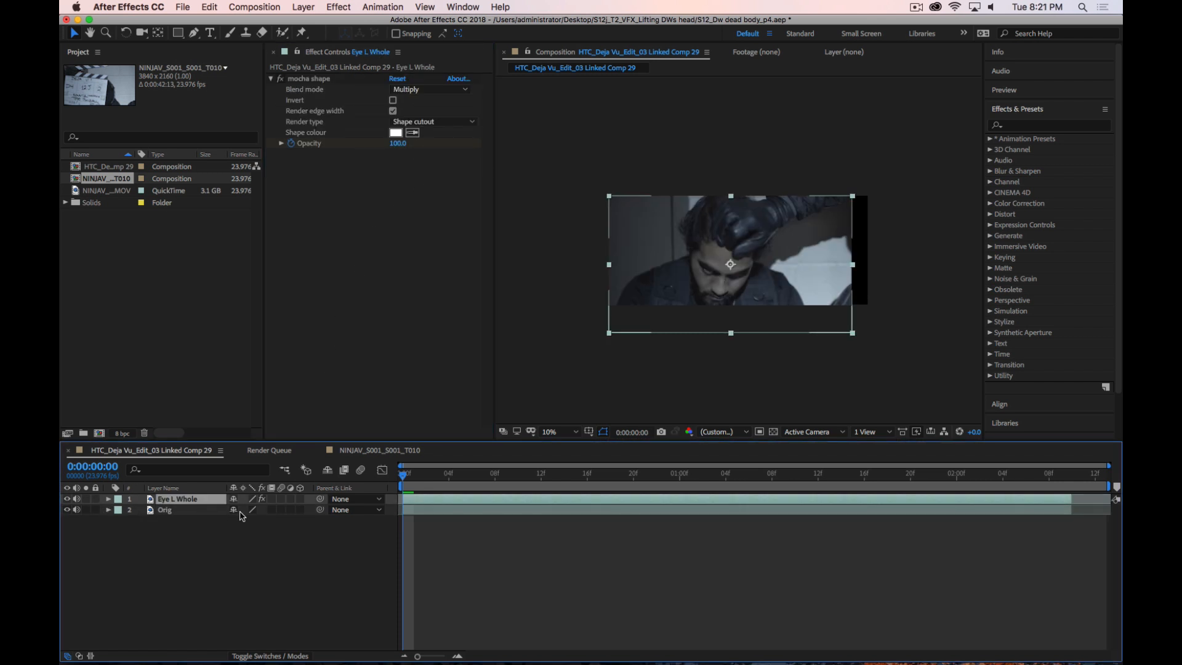
left_click(273, 656)
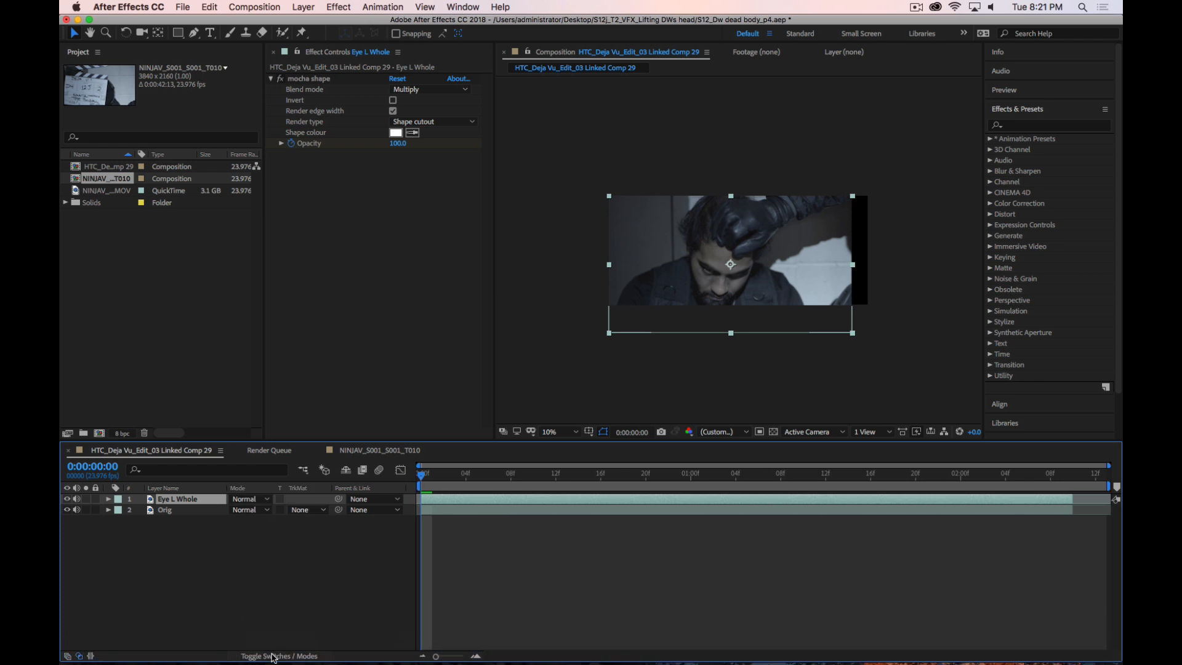
left_click_drag(338, 499, 208, 513)
left_click(197, 515)
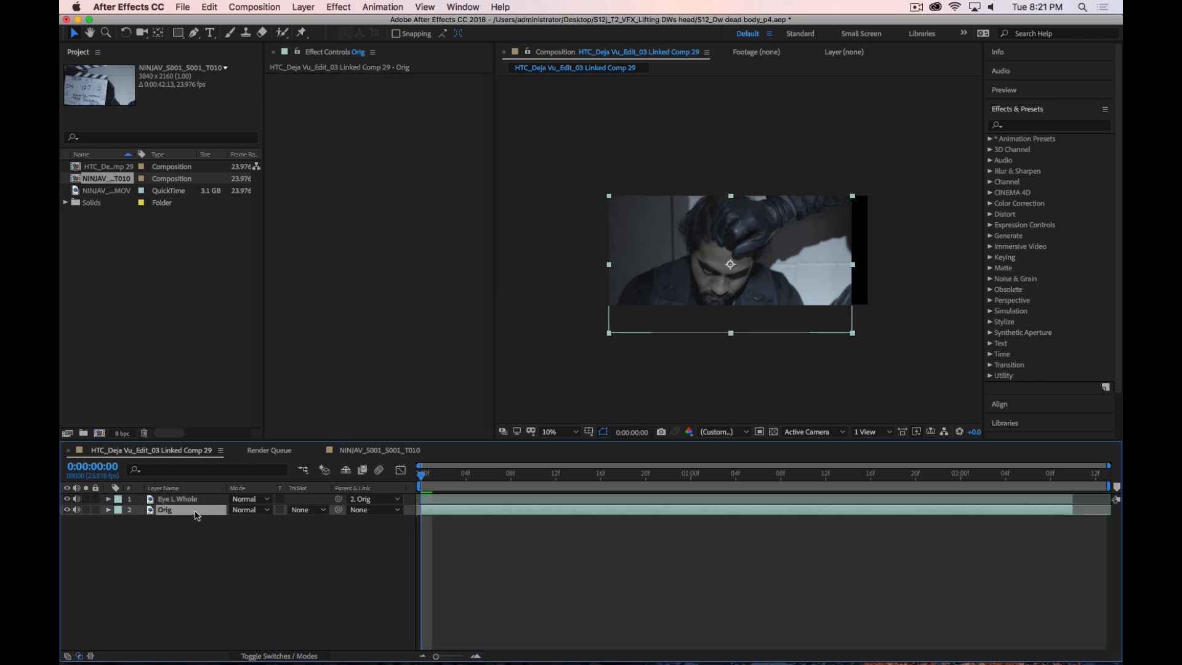
key("p")
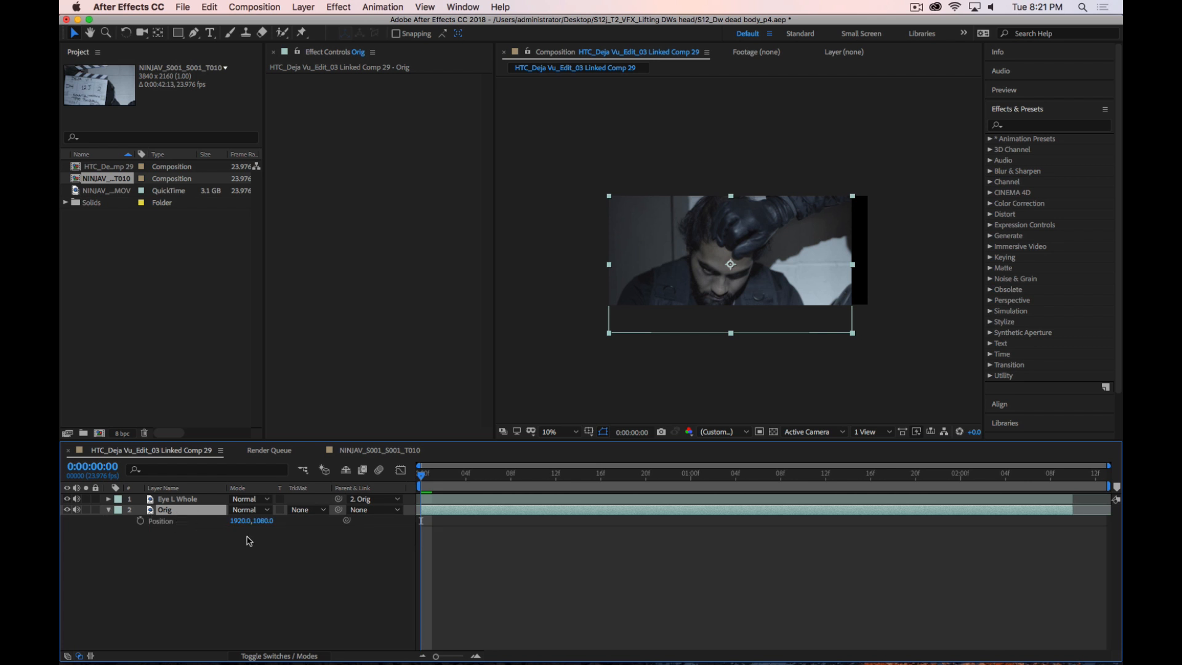
key("Return")
key("Right")
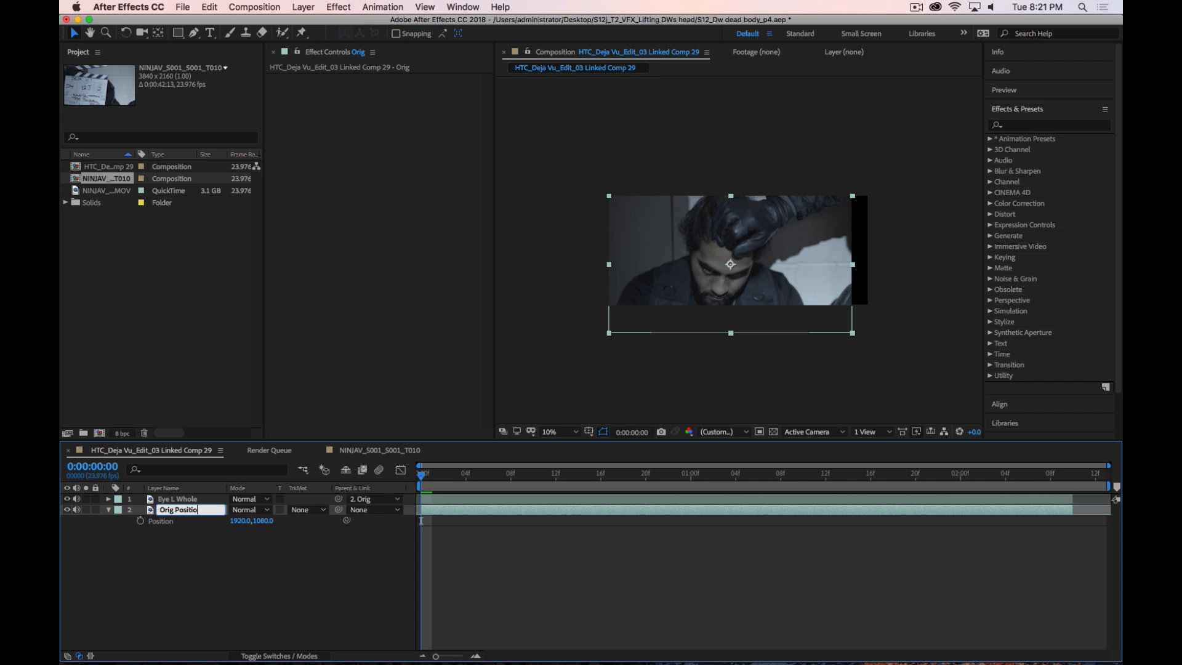
key("Return")
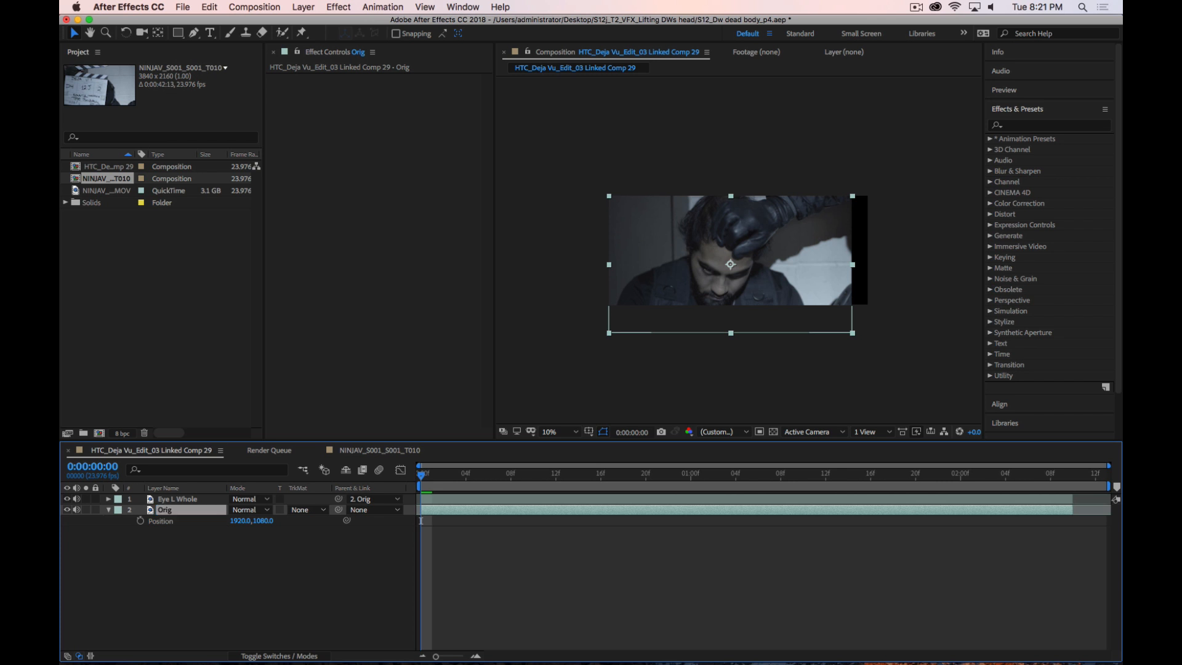
left_click(216, 574)
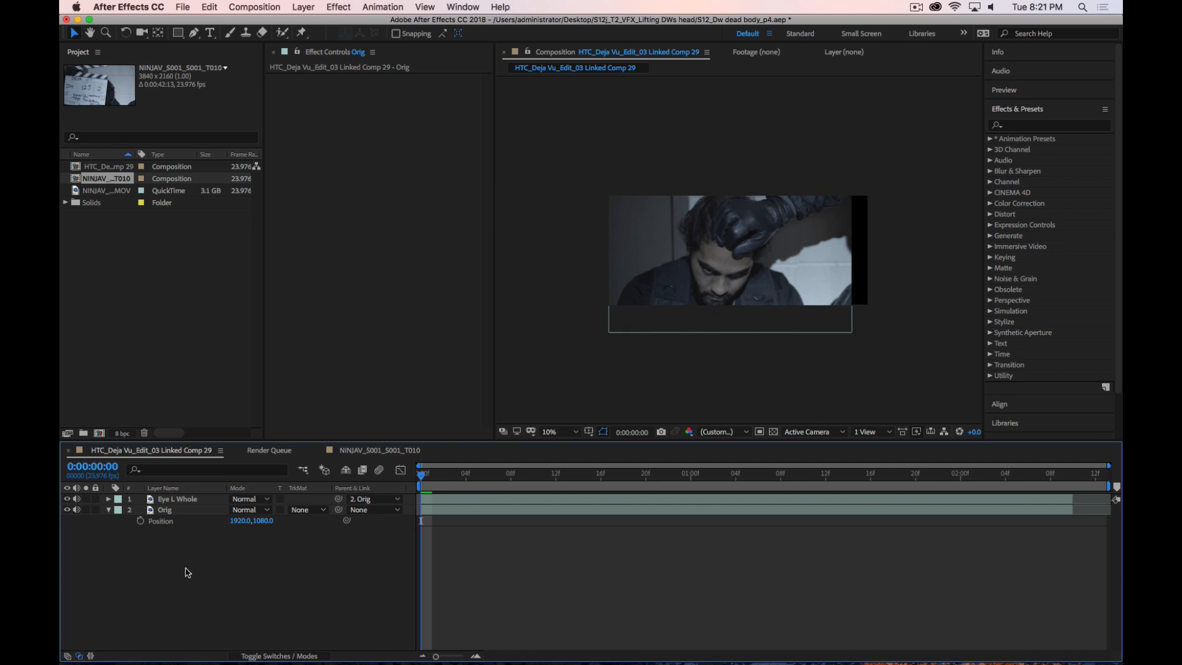
Apply the Levels effect to the Eye L Whole layer with the playhead at 0:00:00:23
left_click(180, 501)
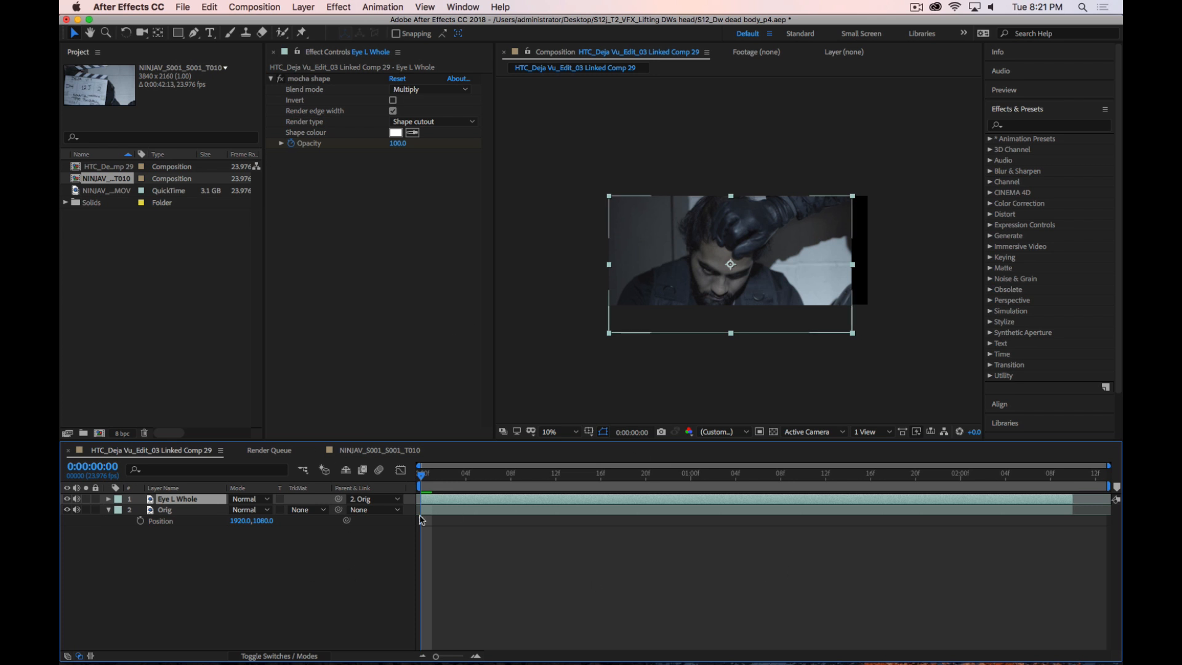
left_click(298, 564)
left_click_drag(475, 479, 679, 483)
left_click(1042, 125)
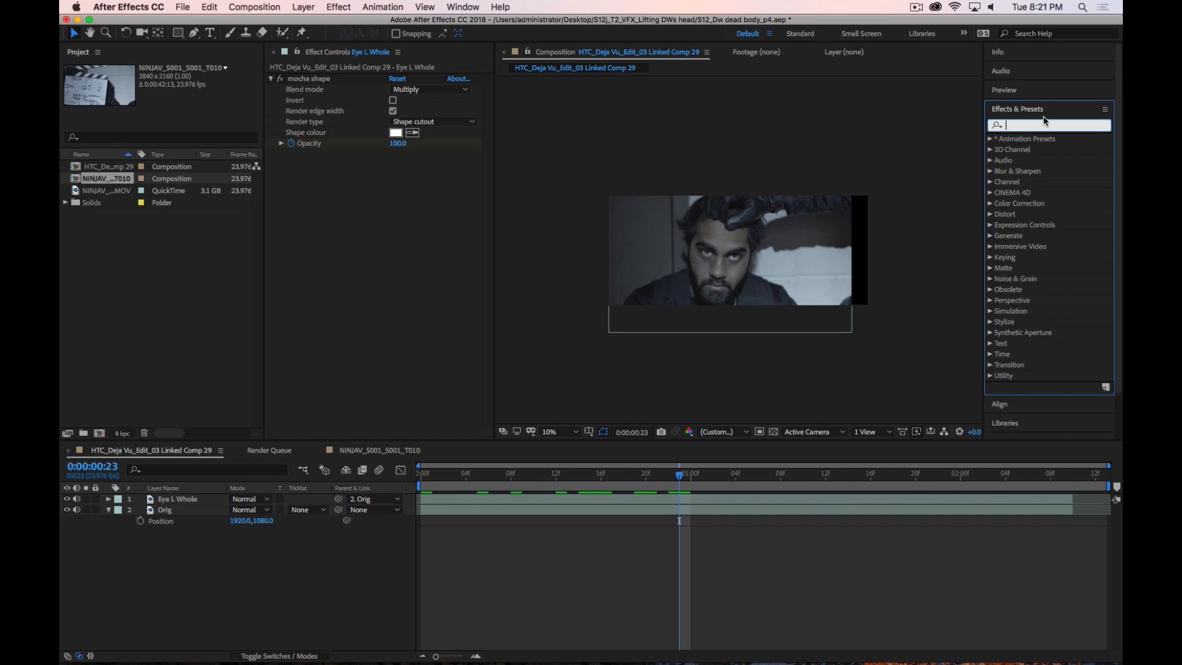
type("Level")
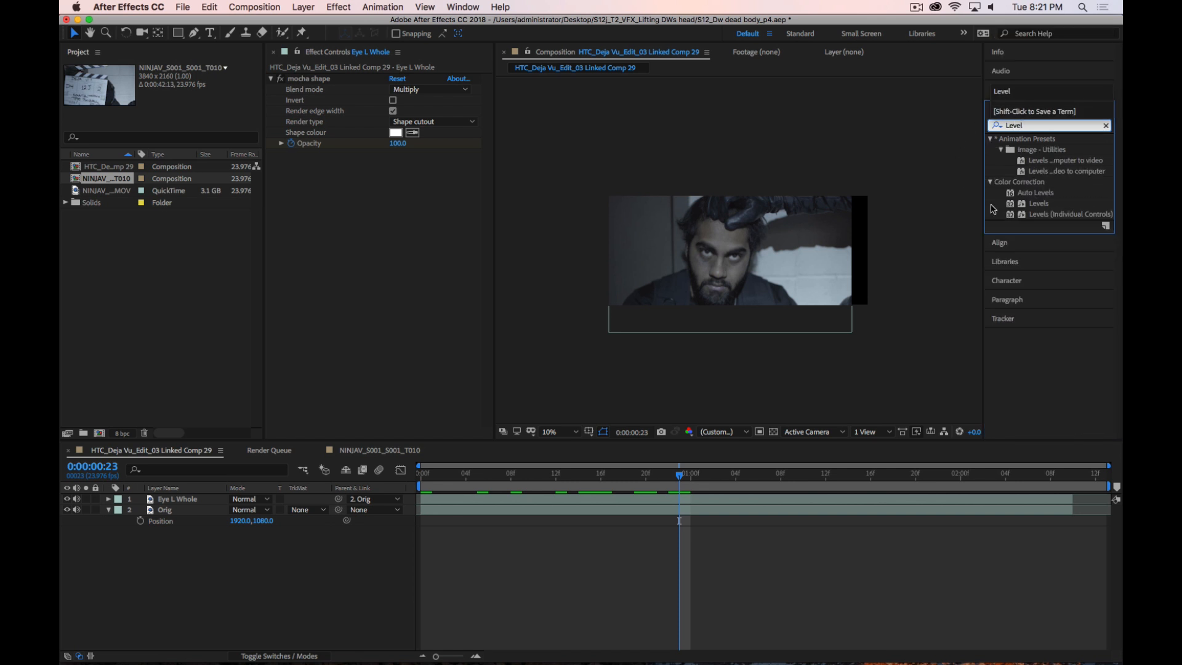
left_click_drag(1020, 210, 665, 277)
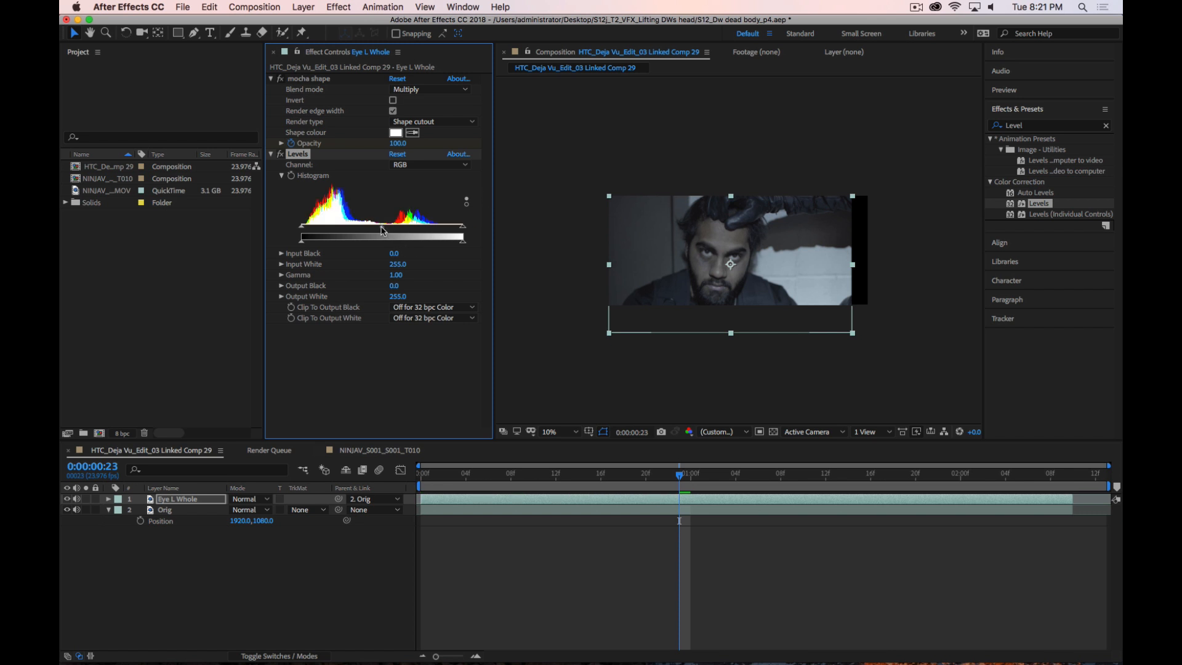
Set the Levels gamma to 1.75 on the Eye L Whole layer and inspect the brightened eye up close
left_click_drag(382, 230, 348, 239)
left_click(308, 573)
scroll(759, 264, "down", 2)
scroll(760, 264, "up", 4)
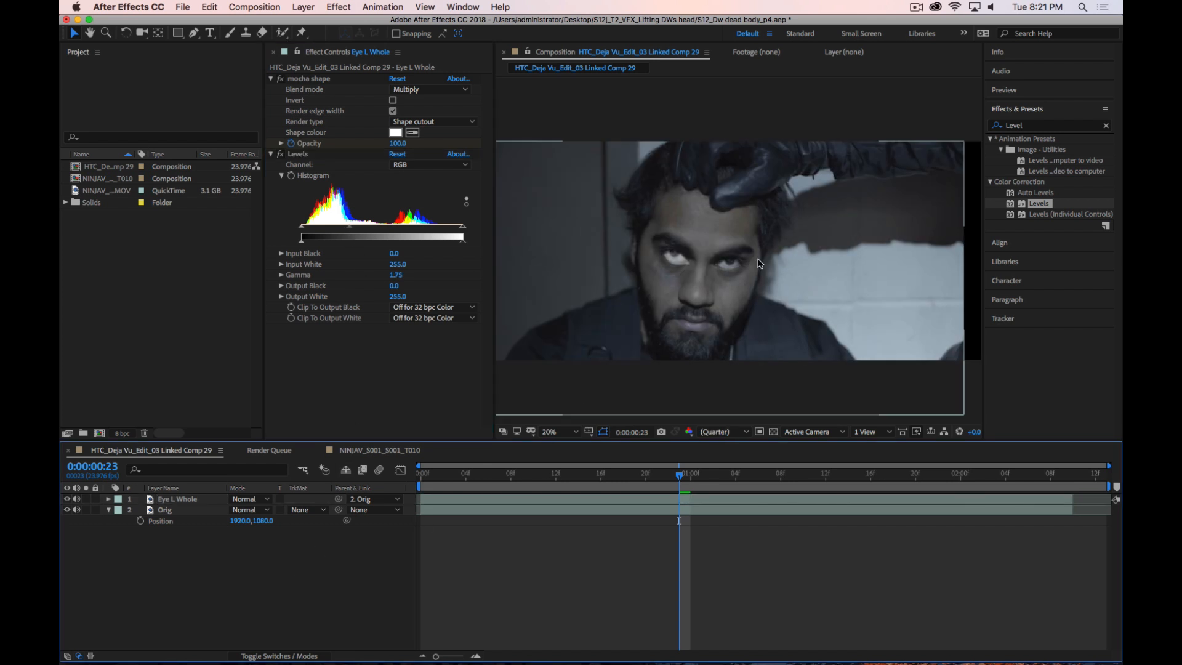
scroll(759, 264, "up", 2)
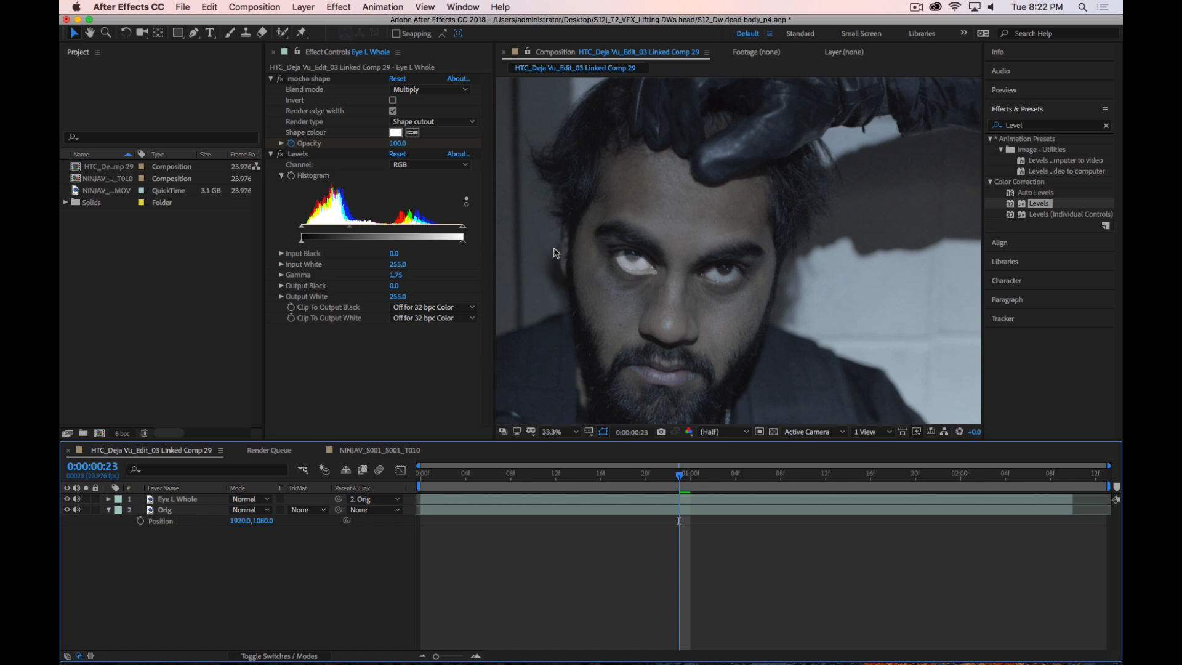
Reveal all keyframed mocha shape properties of the Eye L Whole layer in the timeline
left_click(180, 500)
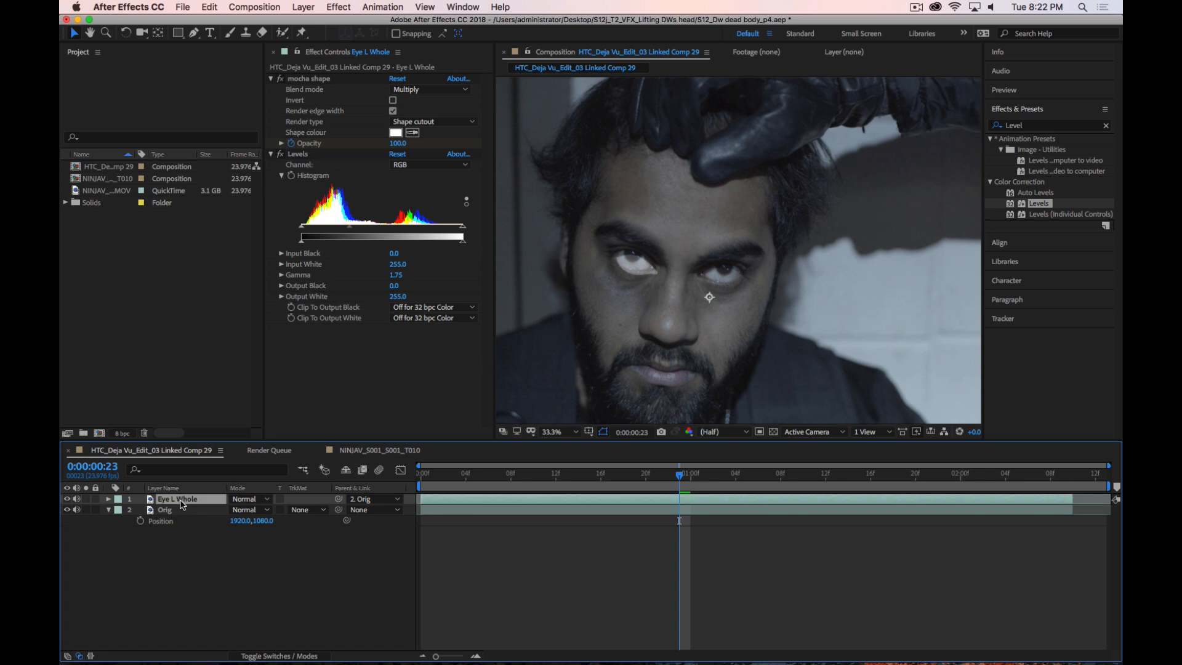
left_click(143, 566)
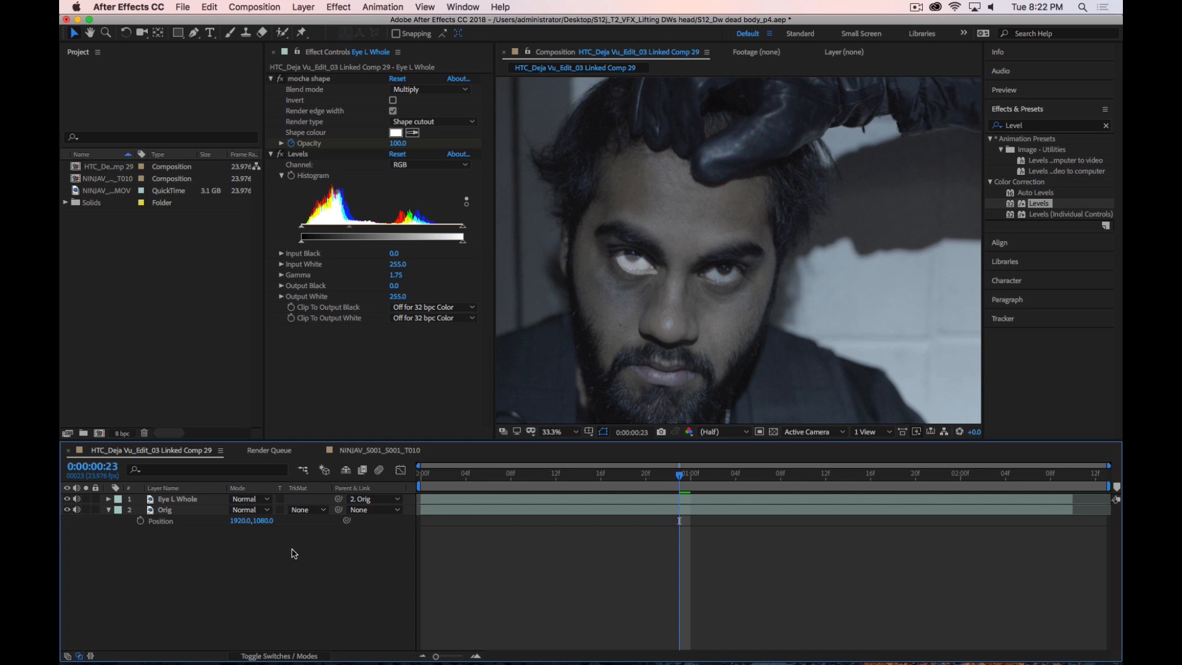
left_click(195, 501)
key("u")
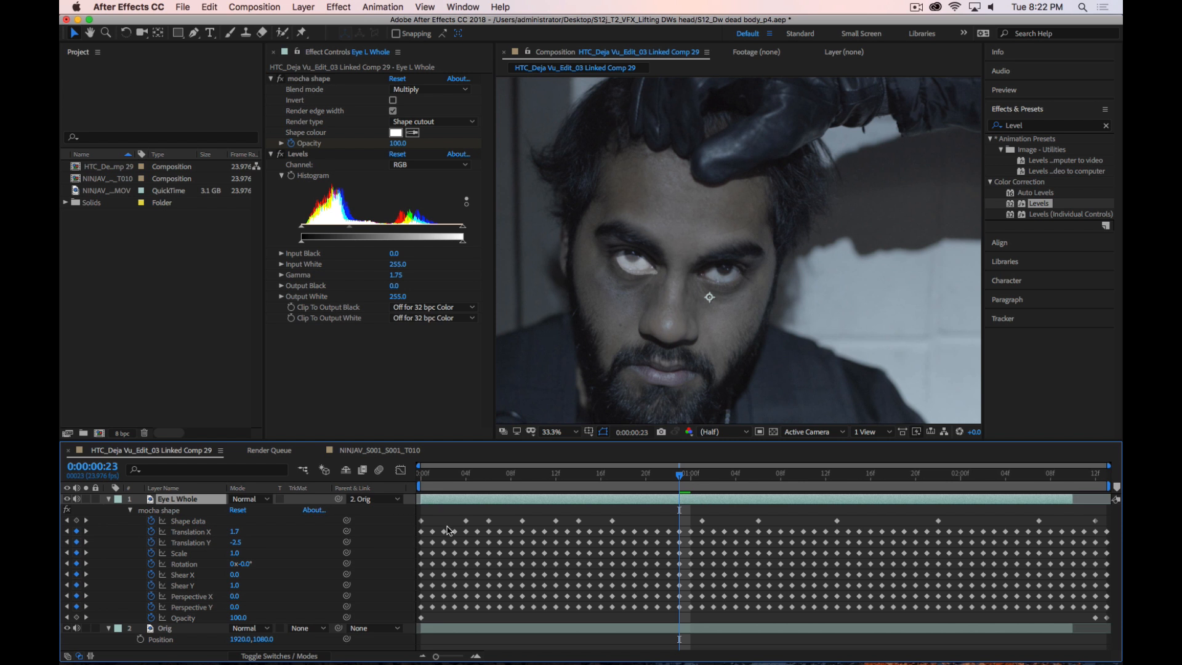
Switch to mocha AE to examine the tracked left eye shape on the face, and return to After Effects
key("super+Tab")
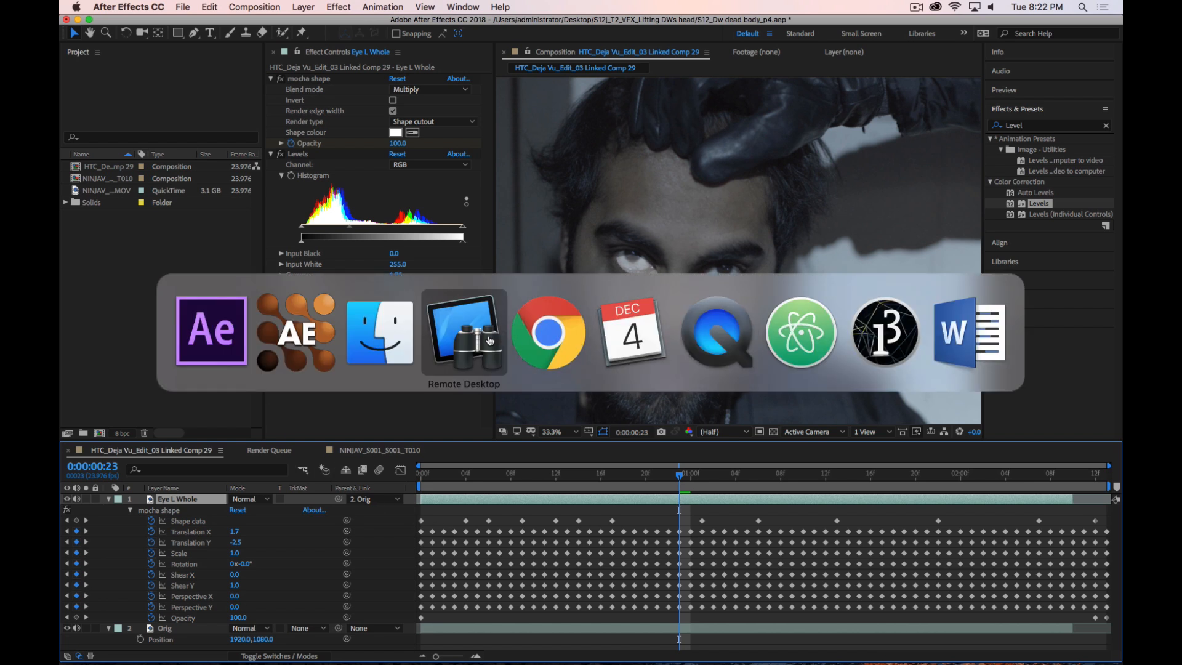
left_click(300, 328)
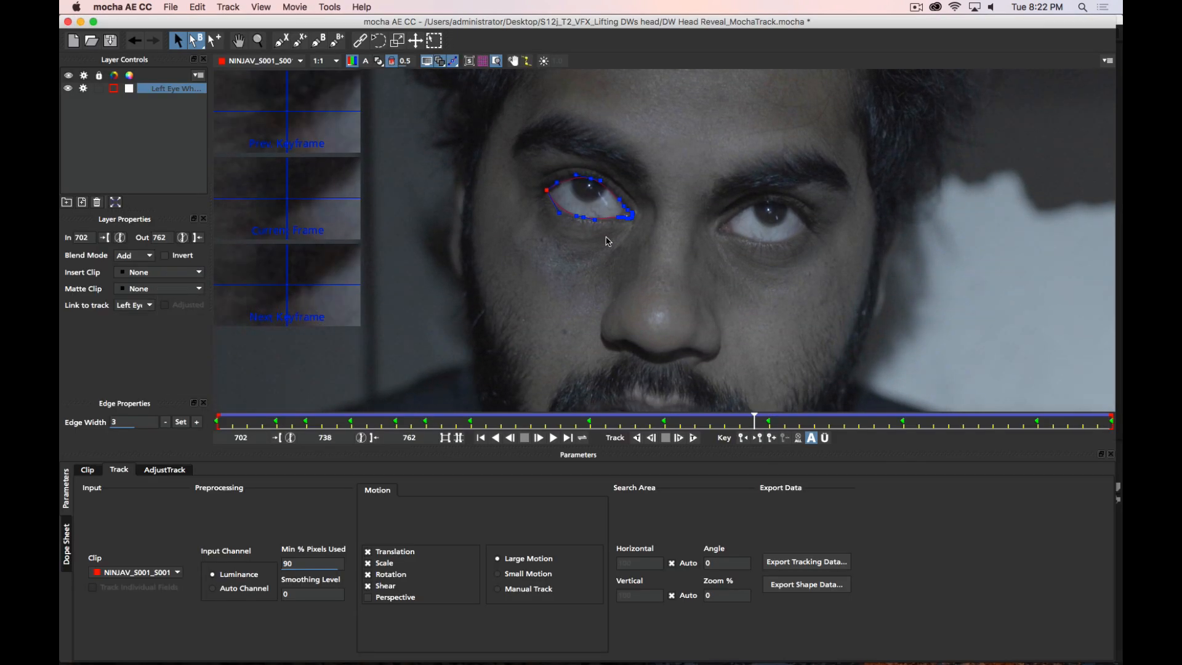
key("z")
left_click_drag(702, 167, 724, 306)
left_click_drag(725, 220, 739, 150)
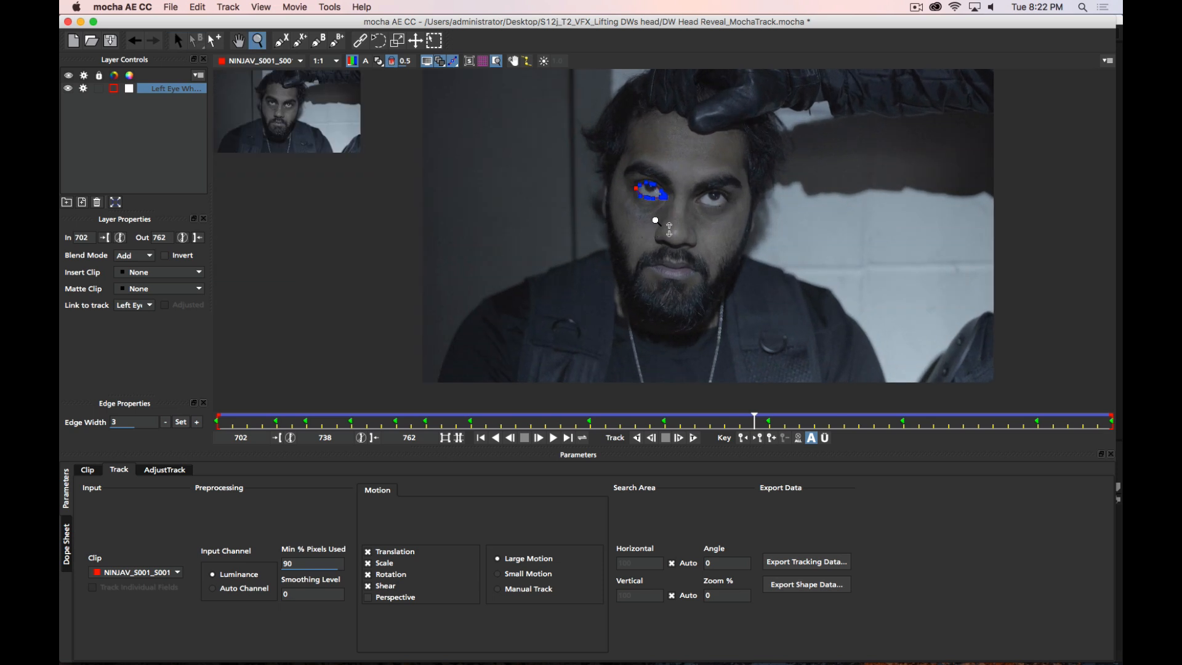
left_click_drag(656, 221, 699, 179)
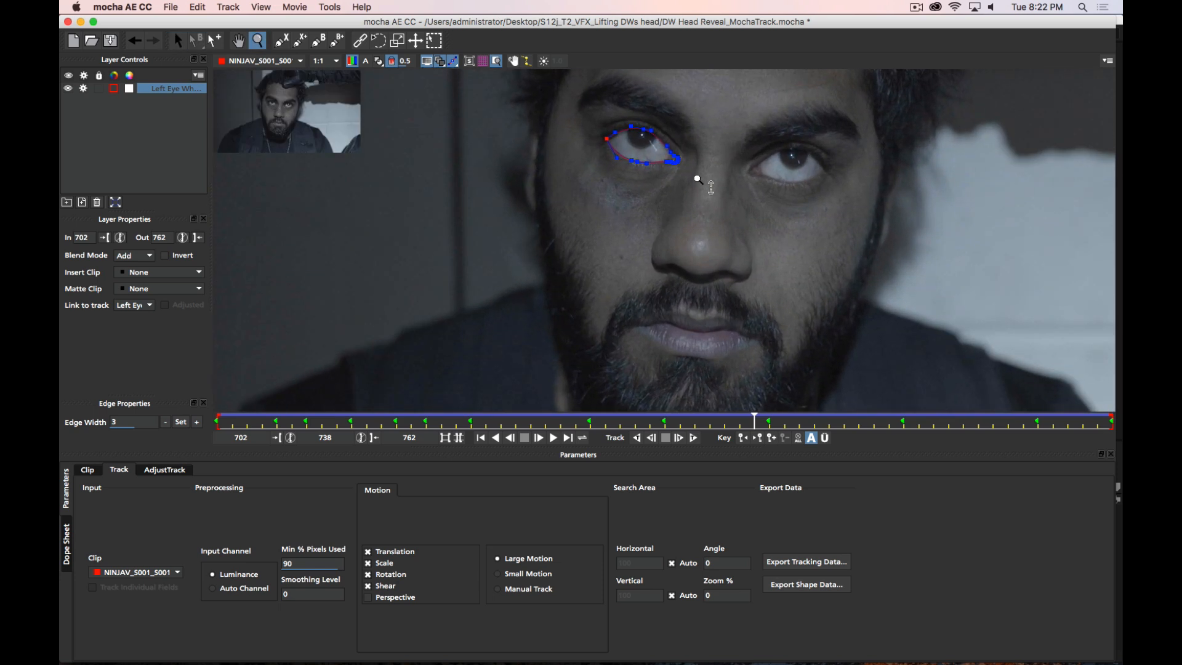
key("s")
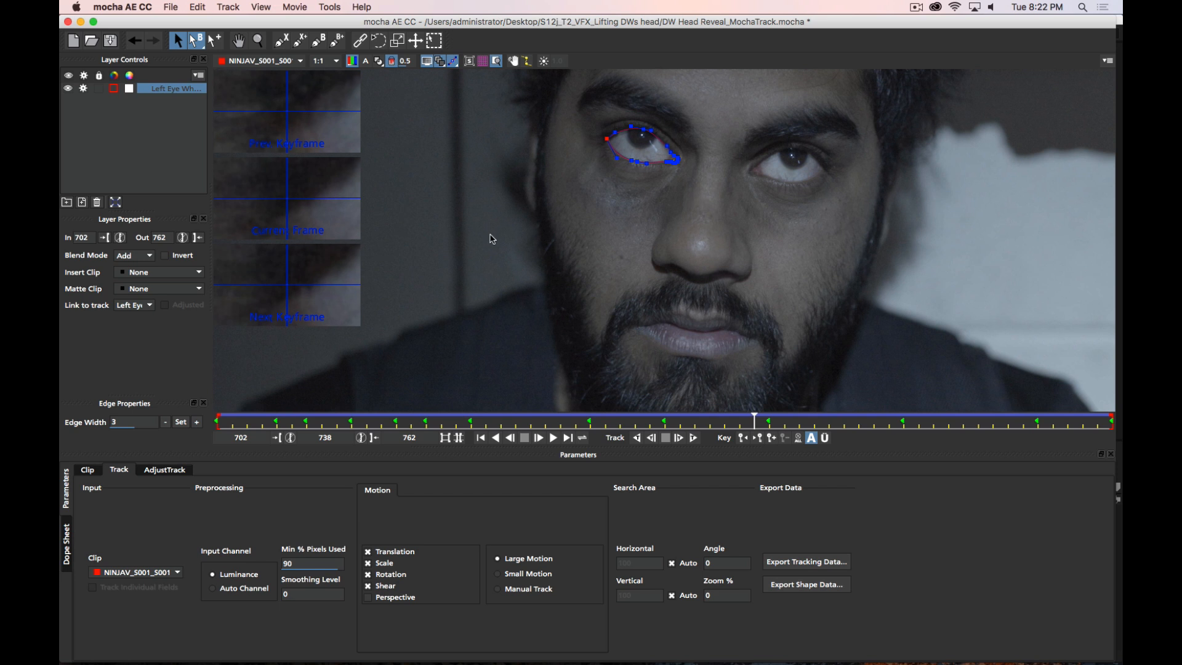
key("super+Tab")
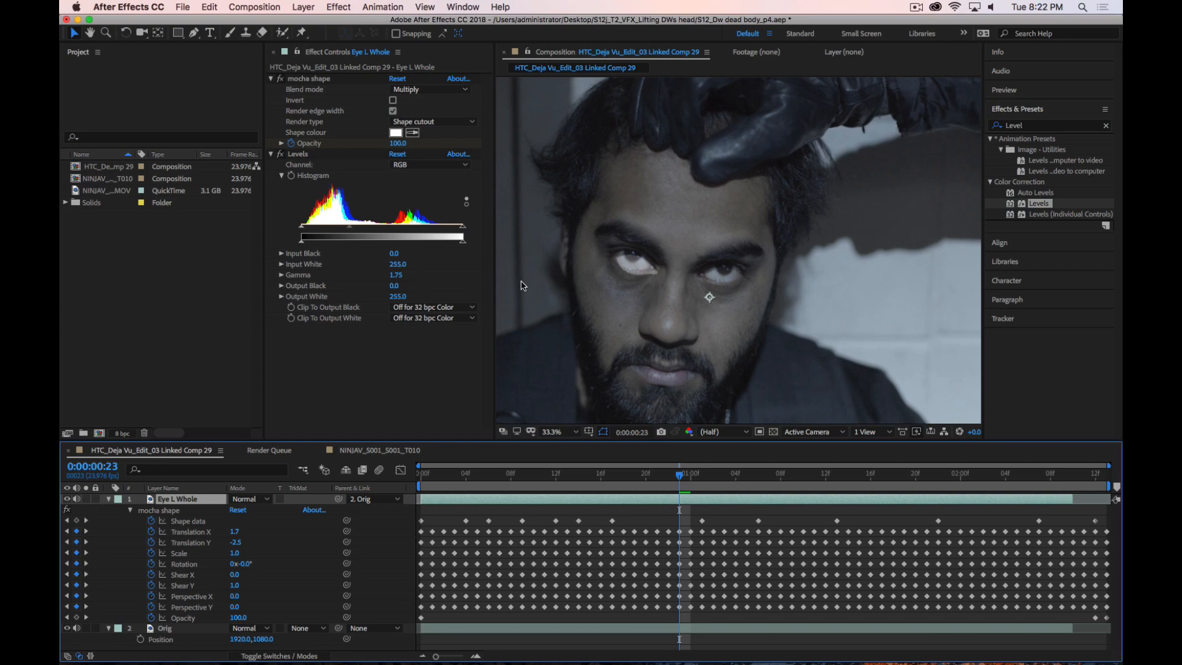
Collapse the Eye L Whole properties and check the brightened eye from the first frame to 0:00:01:12
left_click_drag(687, 478, 300, 461)
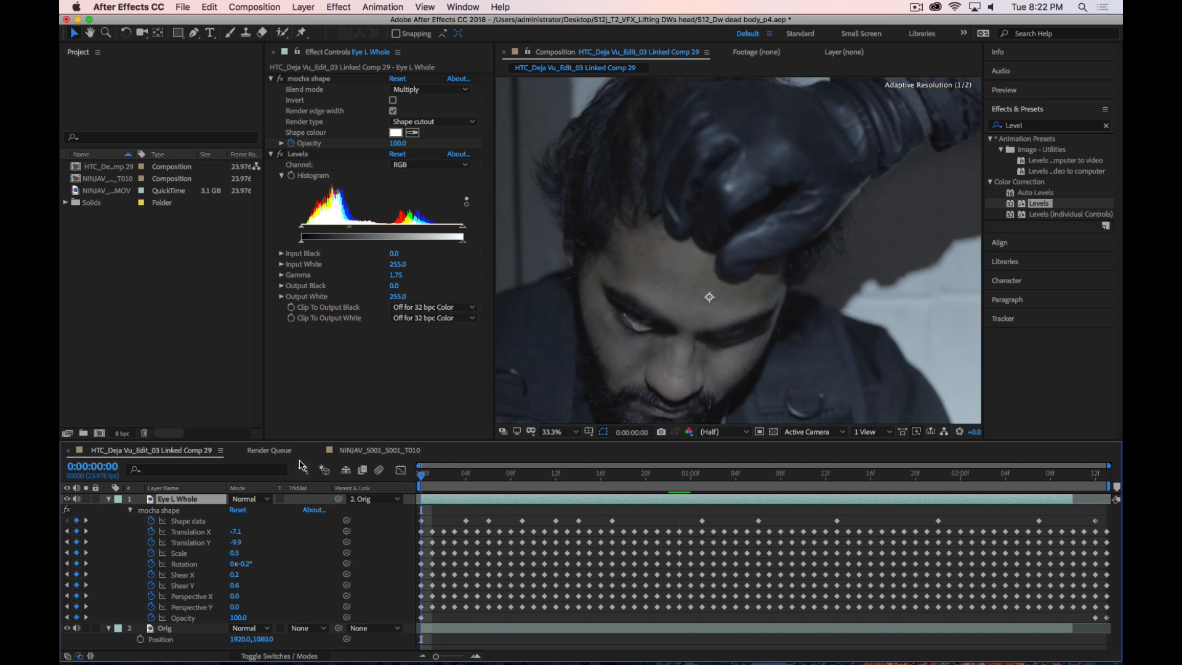
left_click(109, 500)
left_click_drag(440, 488, 826, 496)
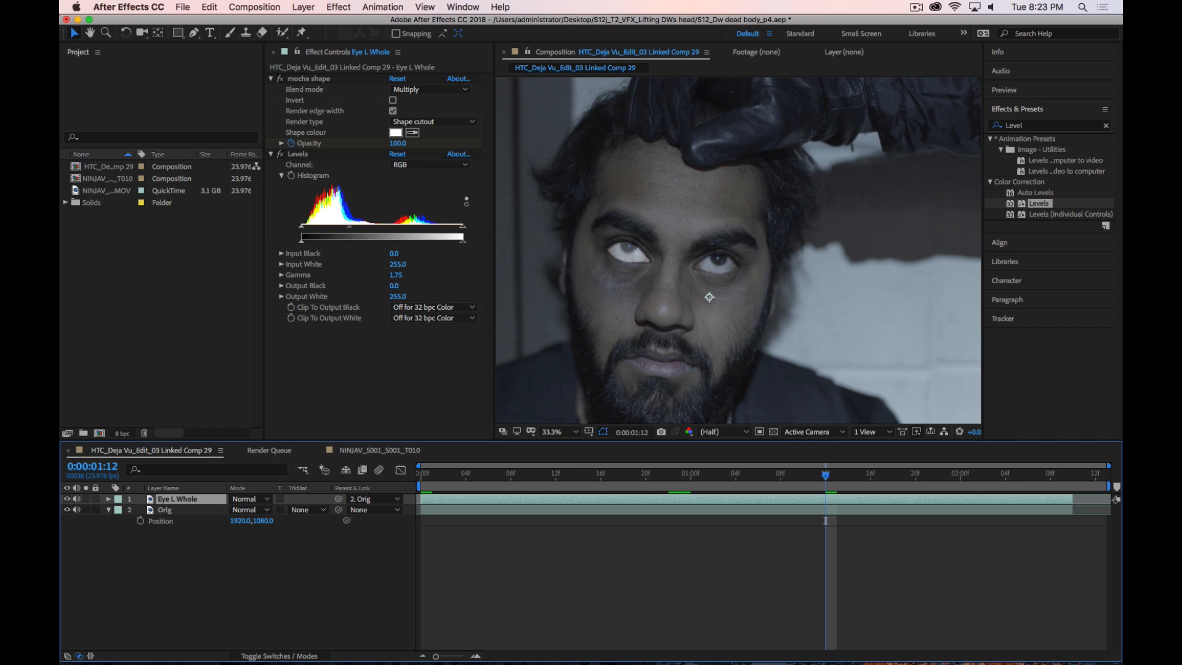
Reveal the Eye L Whole layer's Position, set its parent to None, and check the eye back at 0:00:00:12
key("p")
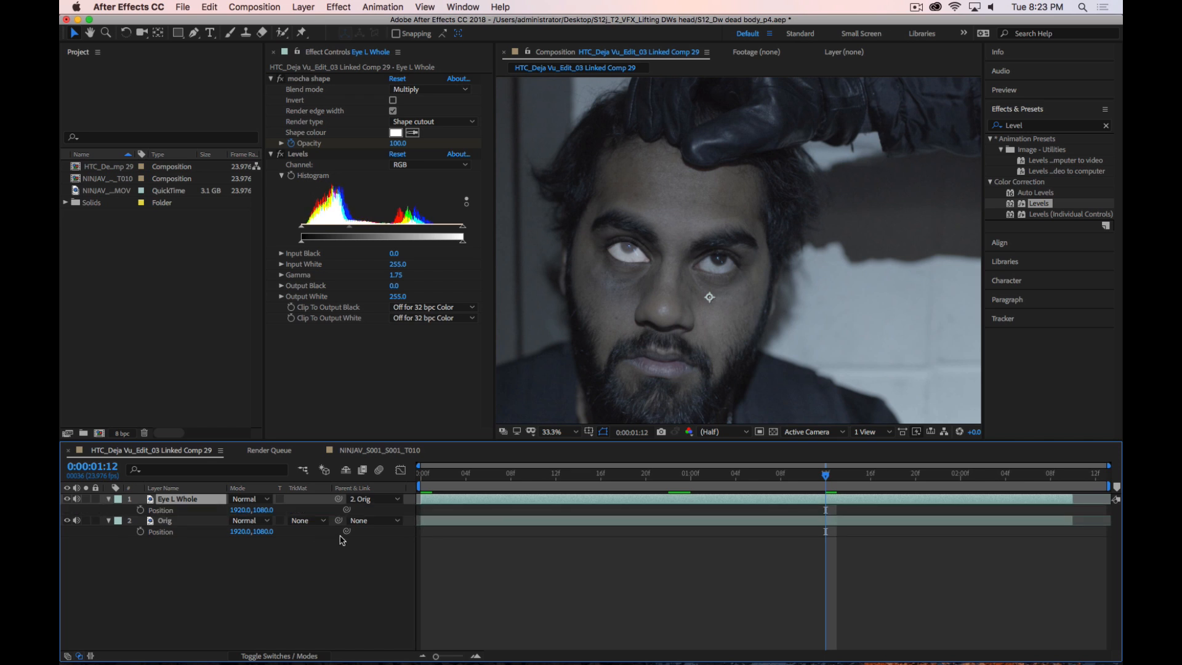
left_click(373, 499)
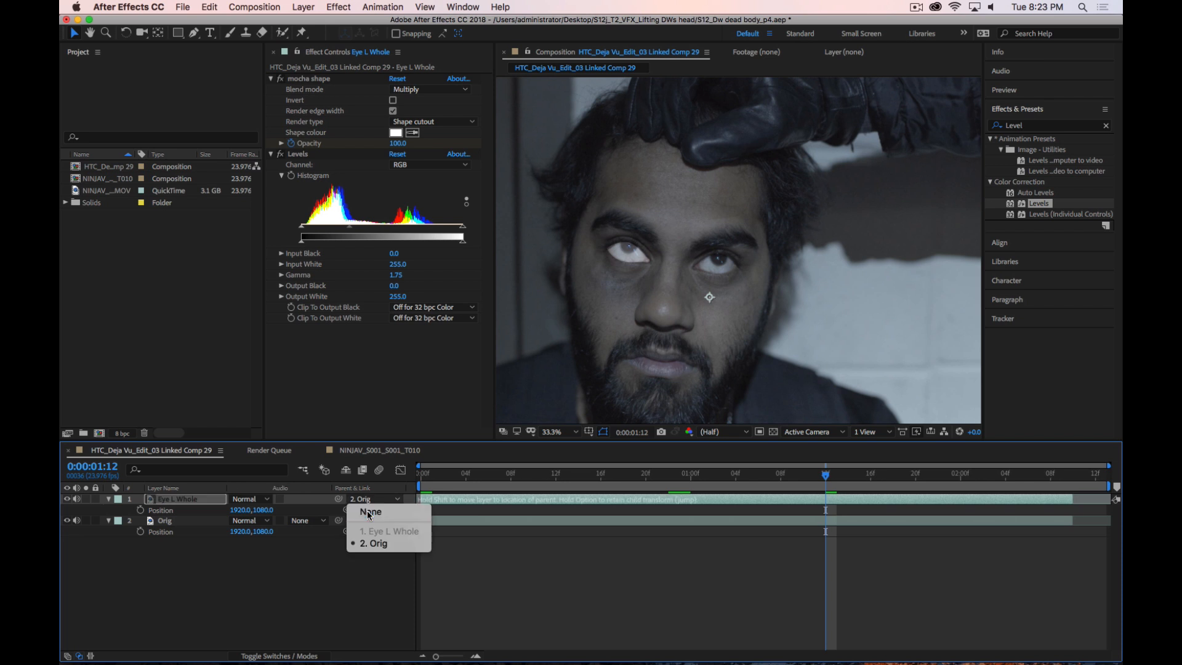
left_click(363, 503)
left_click_drag(780, 474, 556, 472)
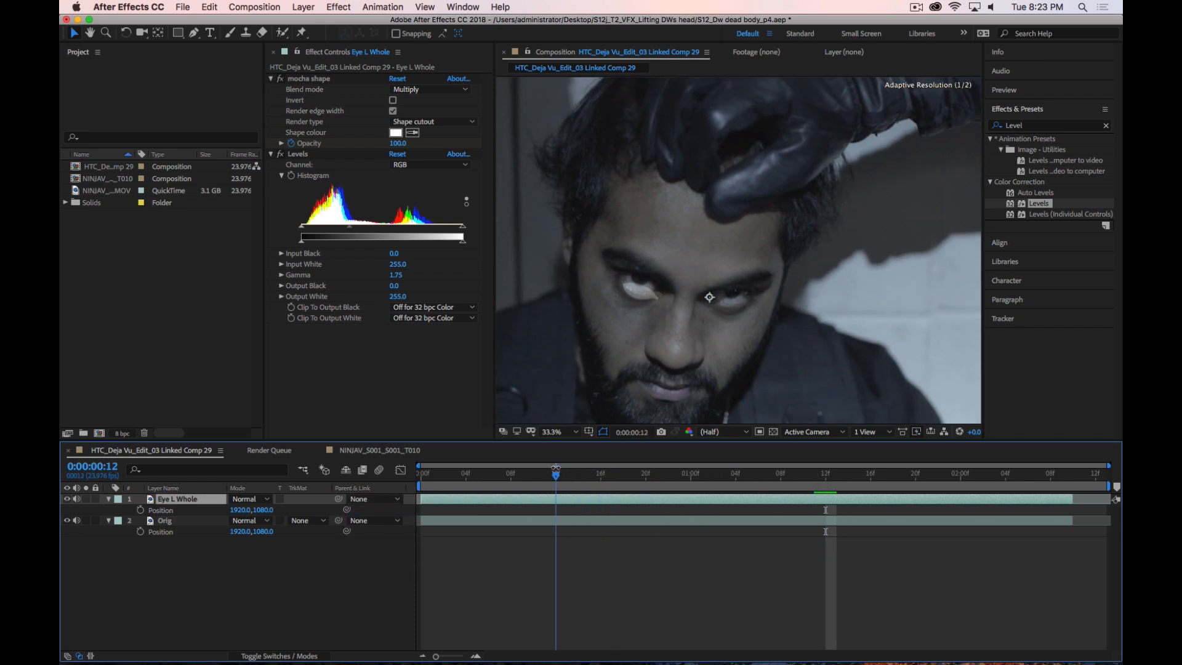
Undo the recent changes back through the Levels effect and the parenting of Eye L Whole to Orig
key("super+z")
key("super+z")
key("super+z")
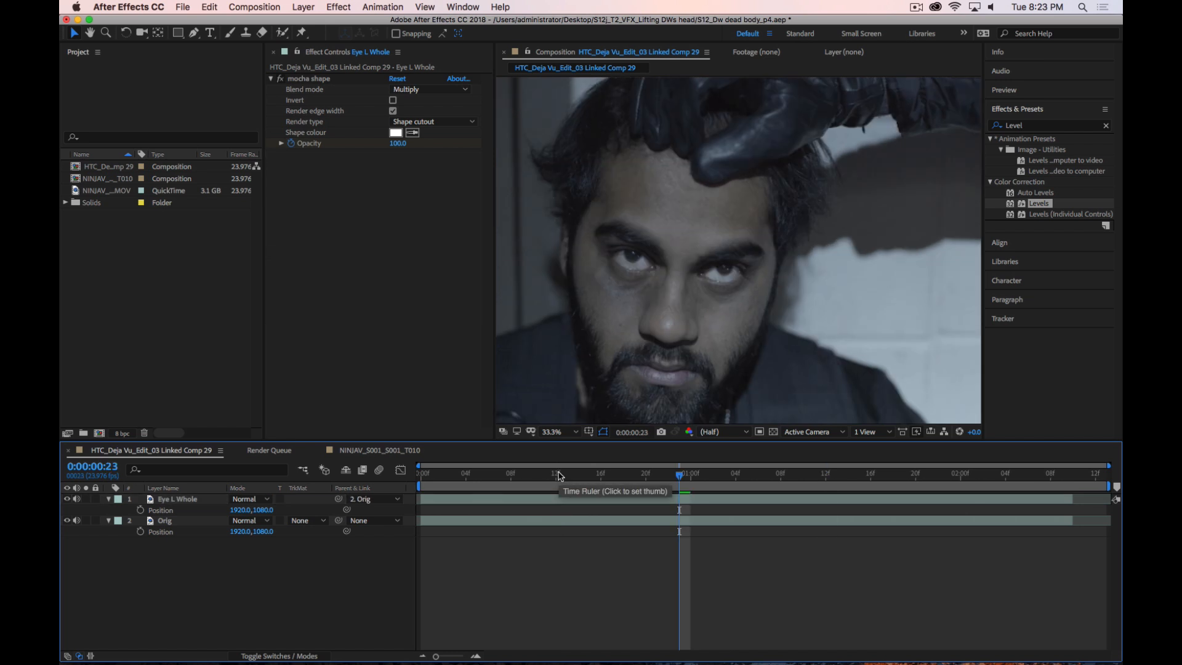
key("super+z")
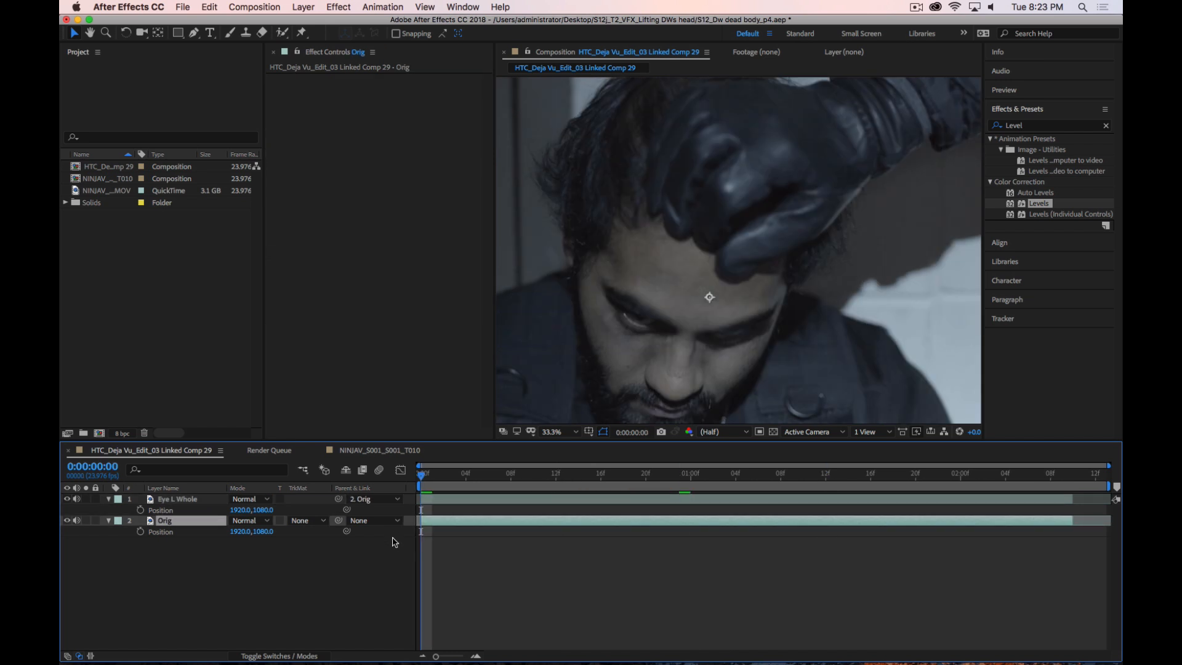
key("super+z")
Solo the Eye L Whole layer and check its isolated eye cutout from 0:00:00:23 back to the first frame
left_click_drag(437, 477, 678, 489)
left_click(86, 499)
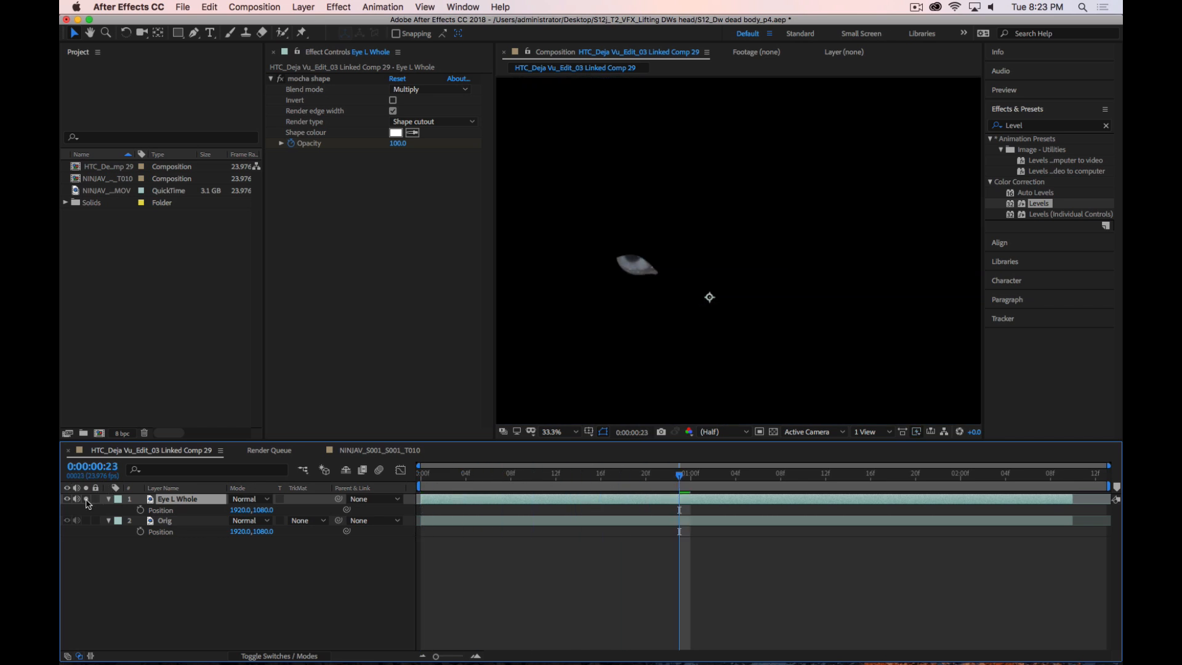
left_click_drag(712, 479, 420, 501)
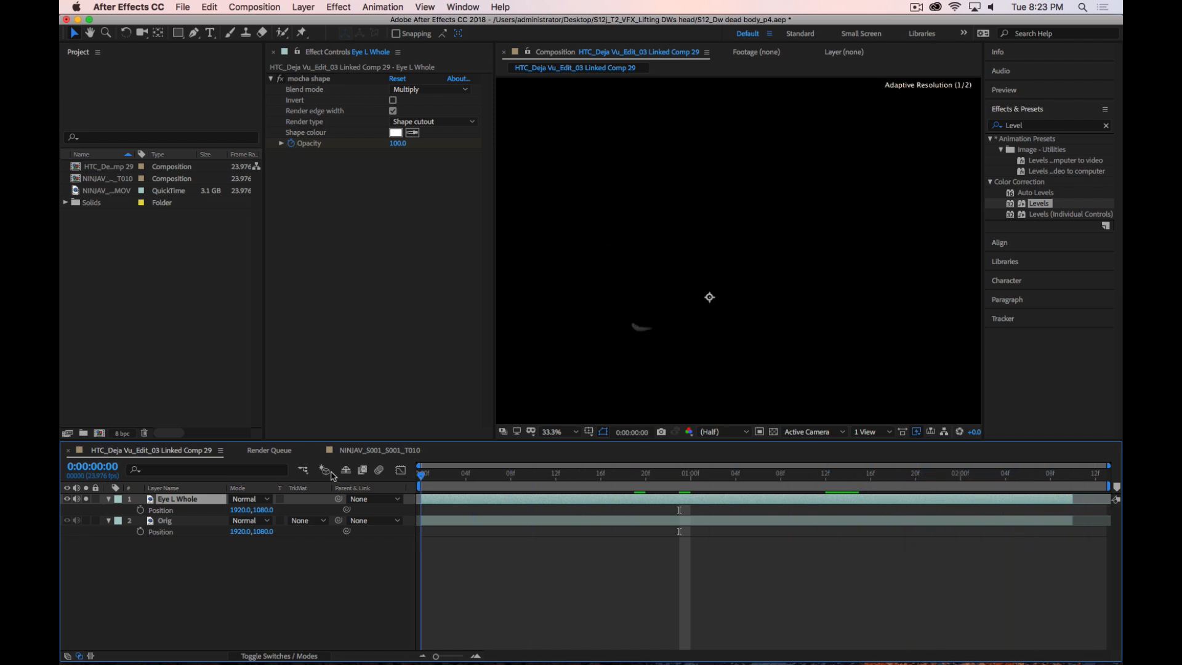
Switch to mocha AE, bring the whole head into view, and widen the layer controls to fit the full layer name
key("super+Tab")
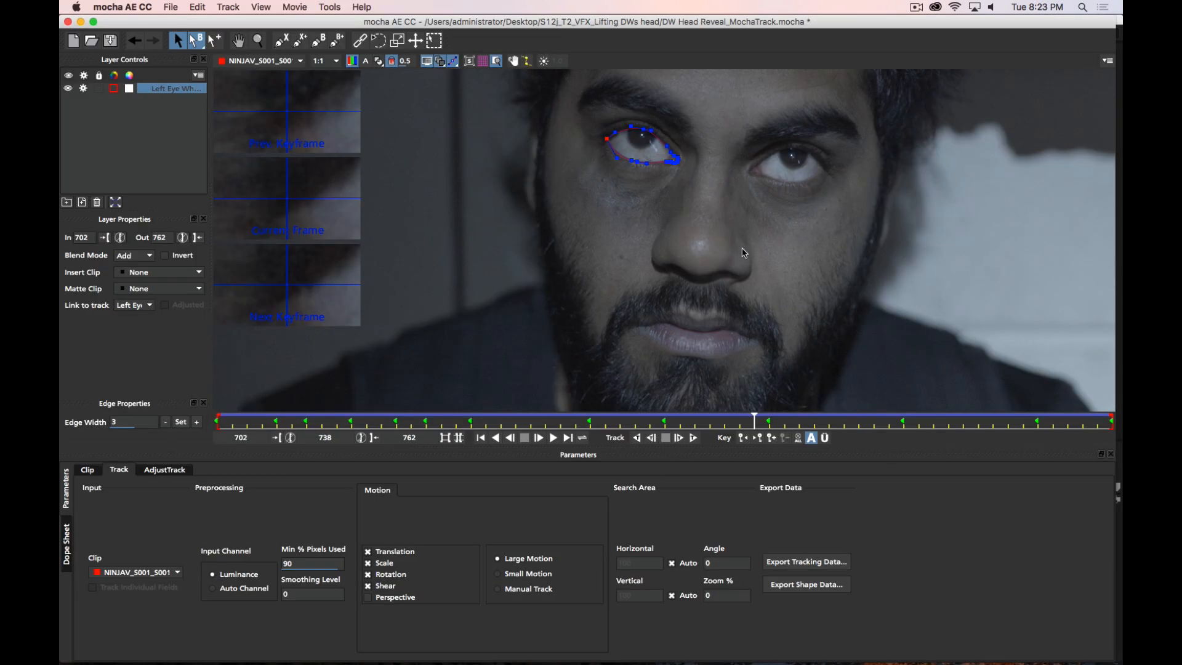
key("z")
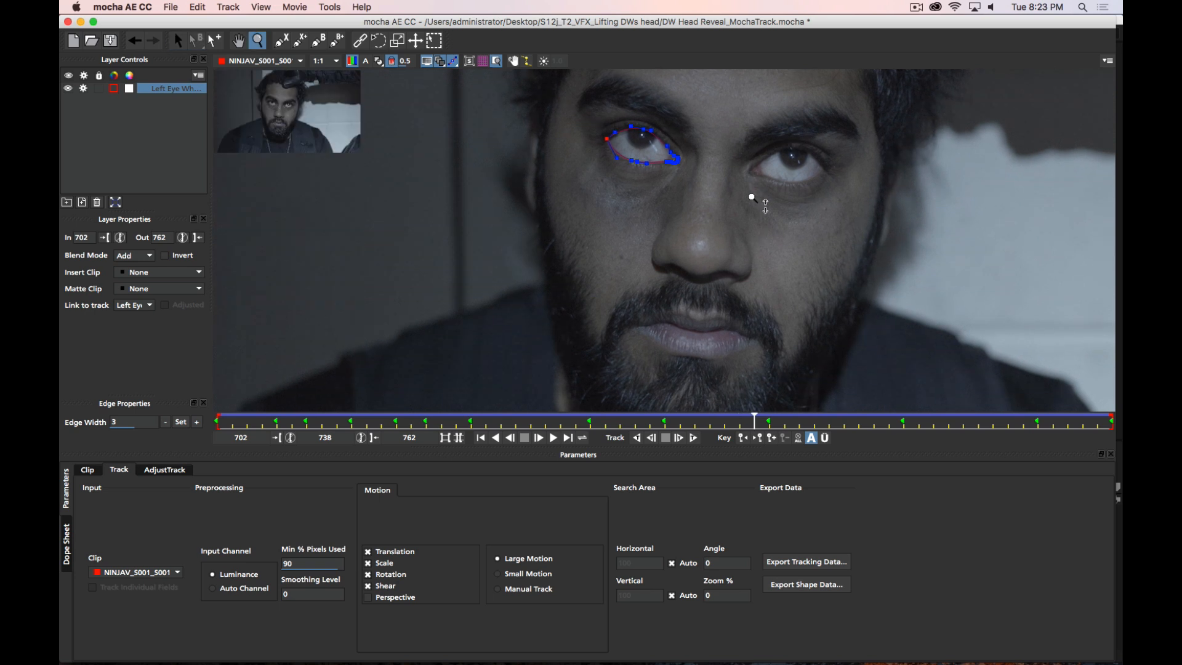
left_click_drag(752, 197, 755, 282)
key("x")
left_click_drag(808, 201, 696, 260)
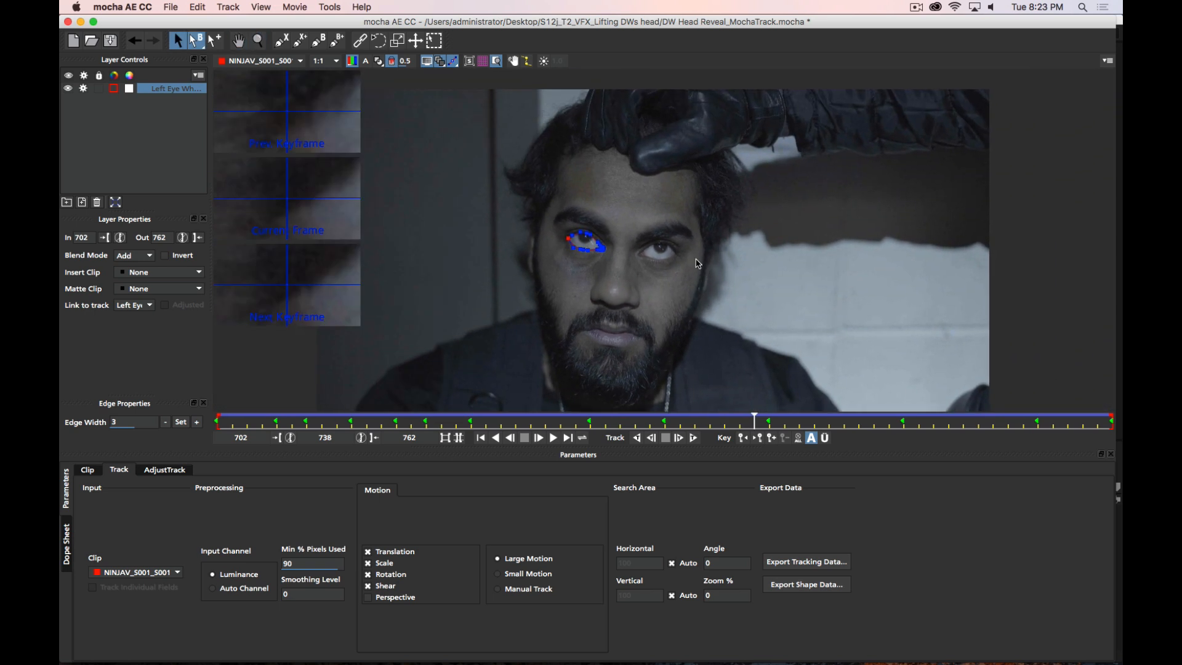
key("z")
left_click_drag(639, 202, 645, 232)
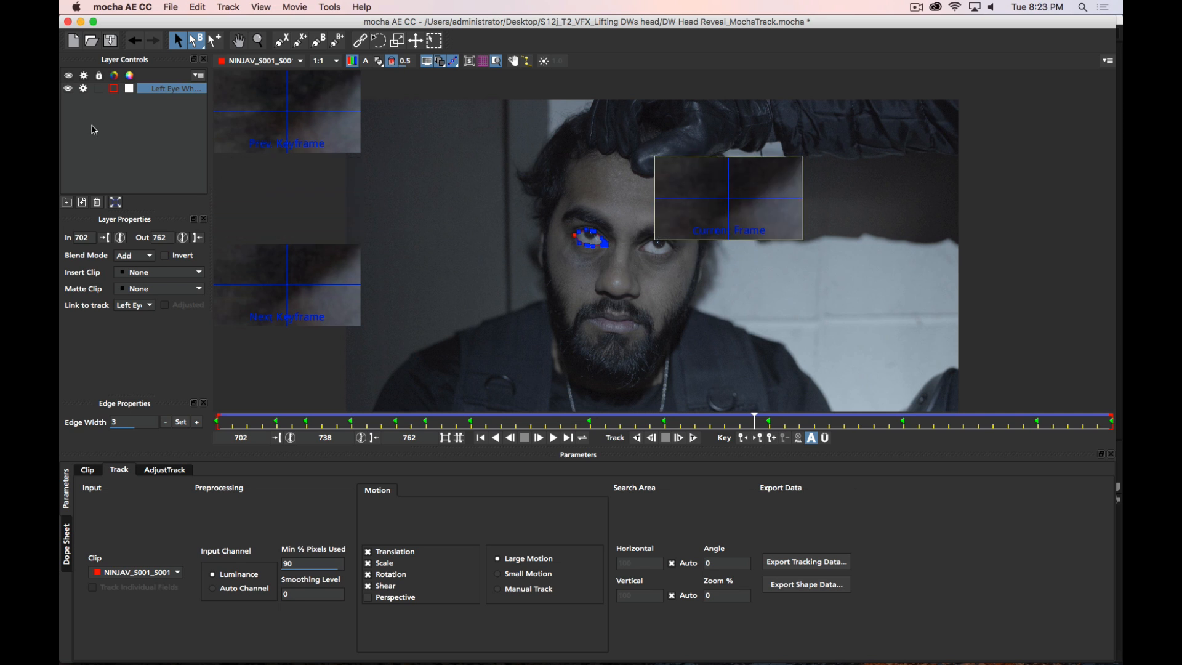
left_click_drag(212, 133, 251, 170)
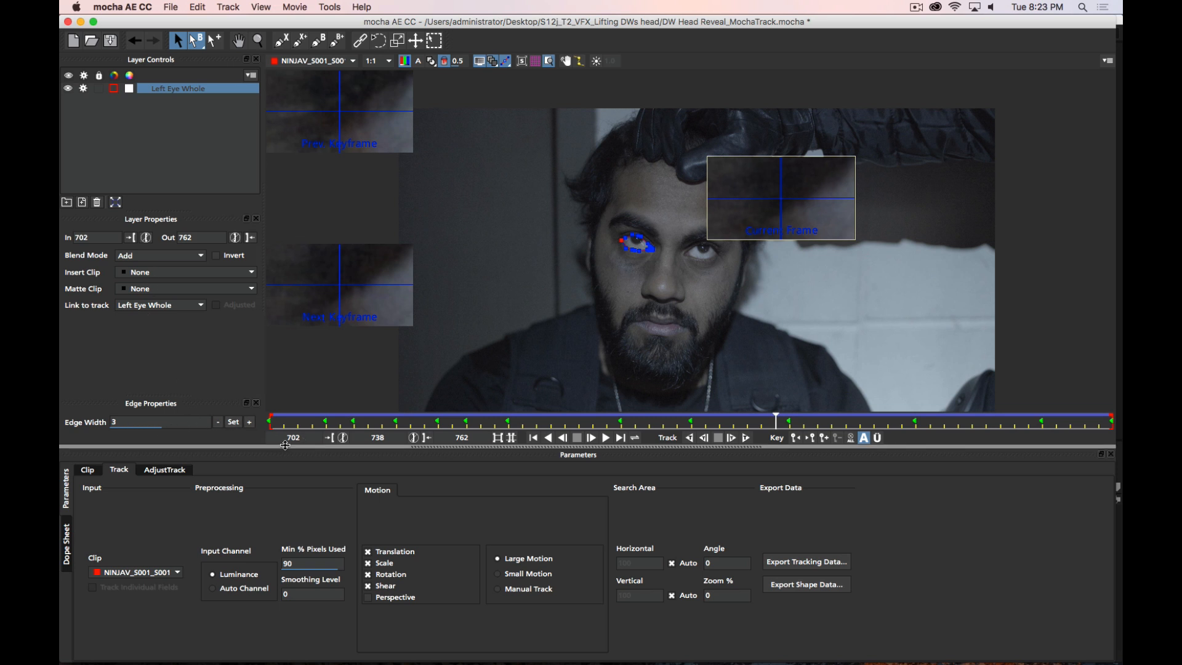
Review the AdjustTrack, Clip and Track parameters of the Left Eye Whole layer
left_click(164, 470)
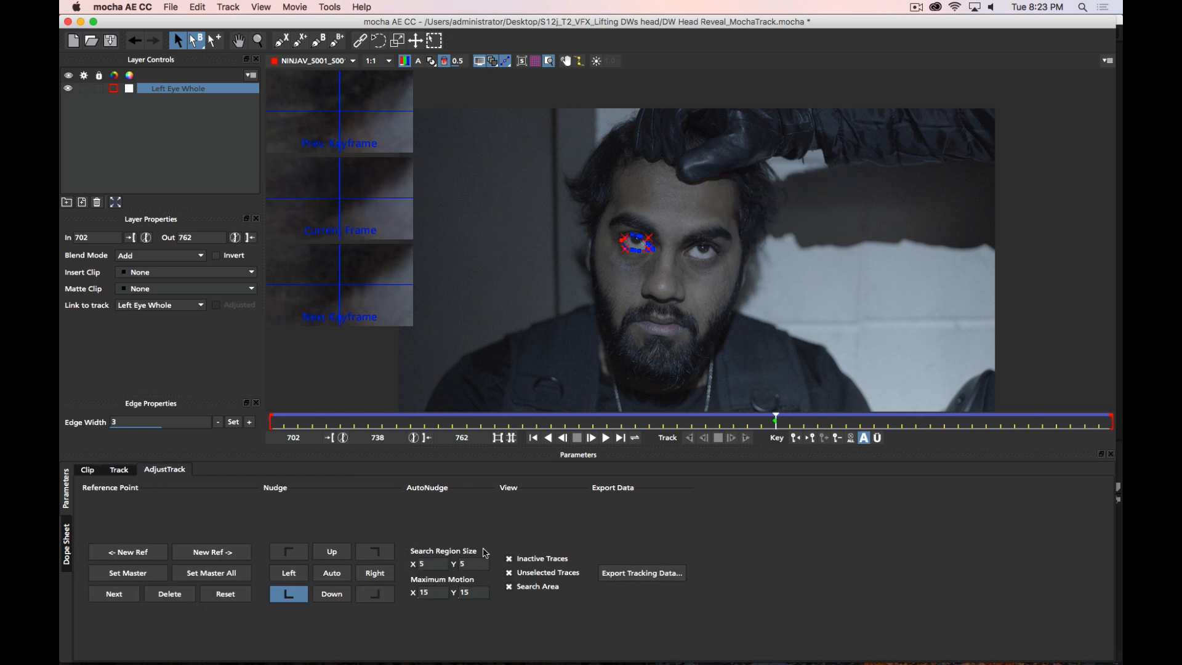
left_click(88, 470)
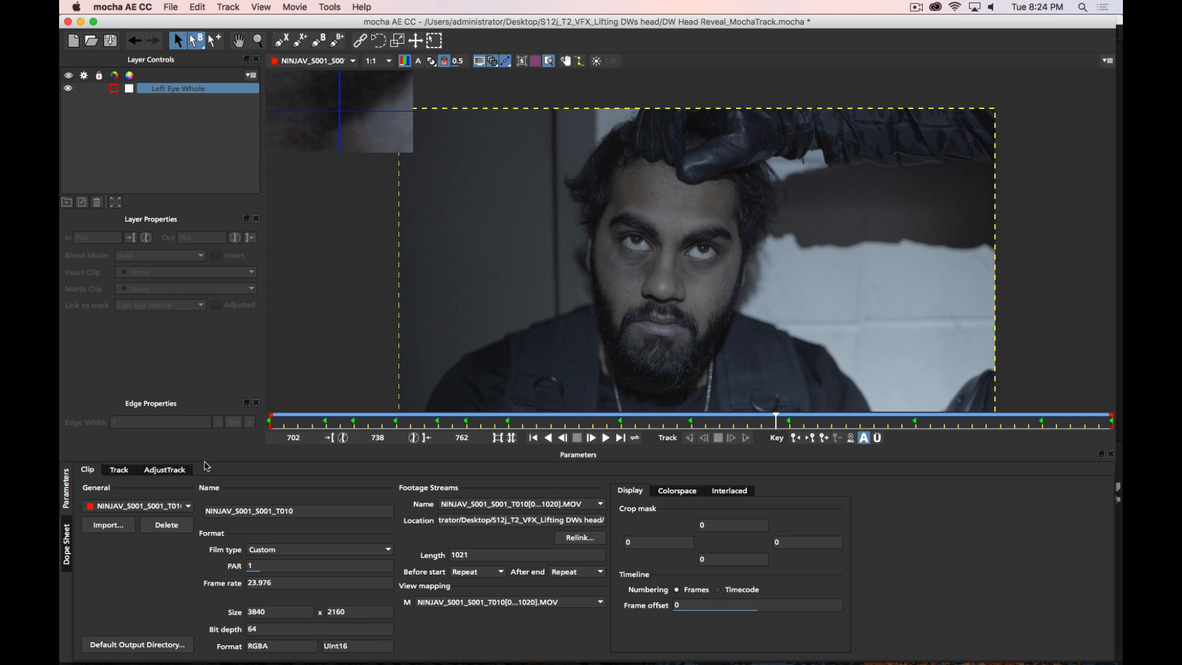
left_click(164, 472)
left_click(123, 472)
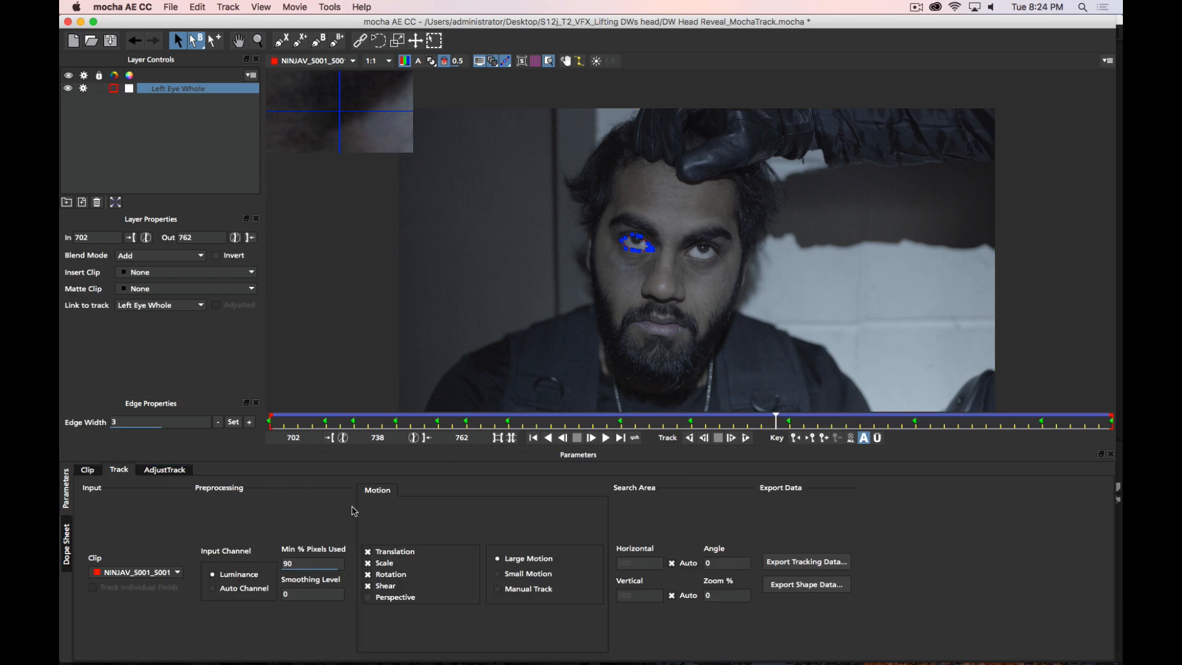
Go back to frame 702 and copy the selected Left Eye Whole layer's shape data for AE to the clipboard
key("Left")
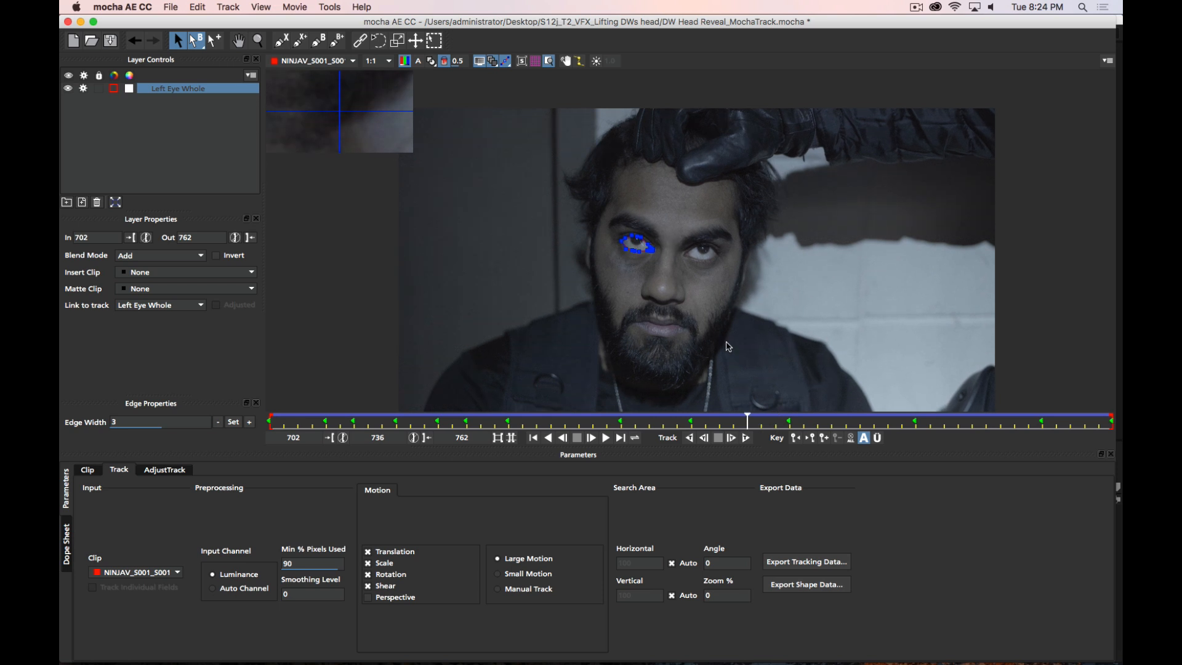
left_click_drag(733, 422, 217, 423)
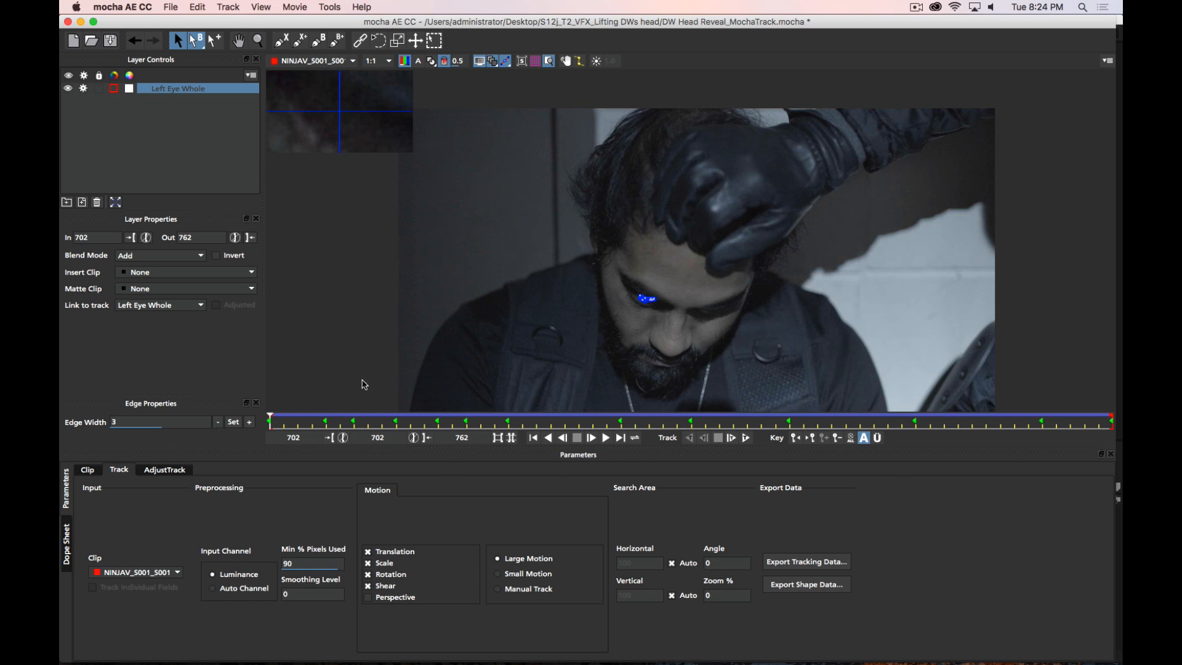
left_click(797, 590)
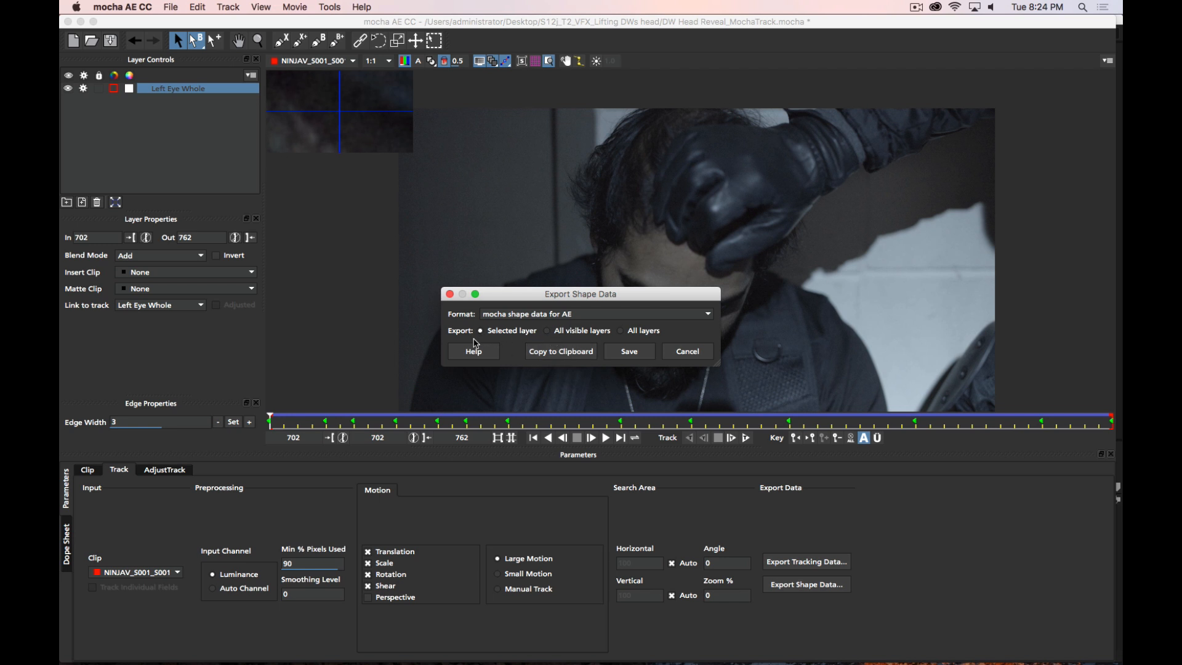
left_click(544, 350)
Switch to After Effects and open the NINJAV_S001_S001_T010 composition
key("super+Tab")
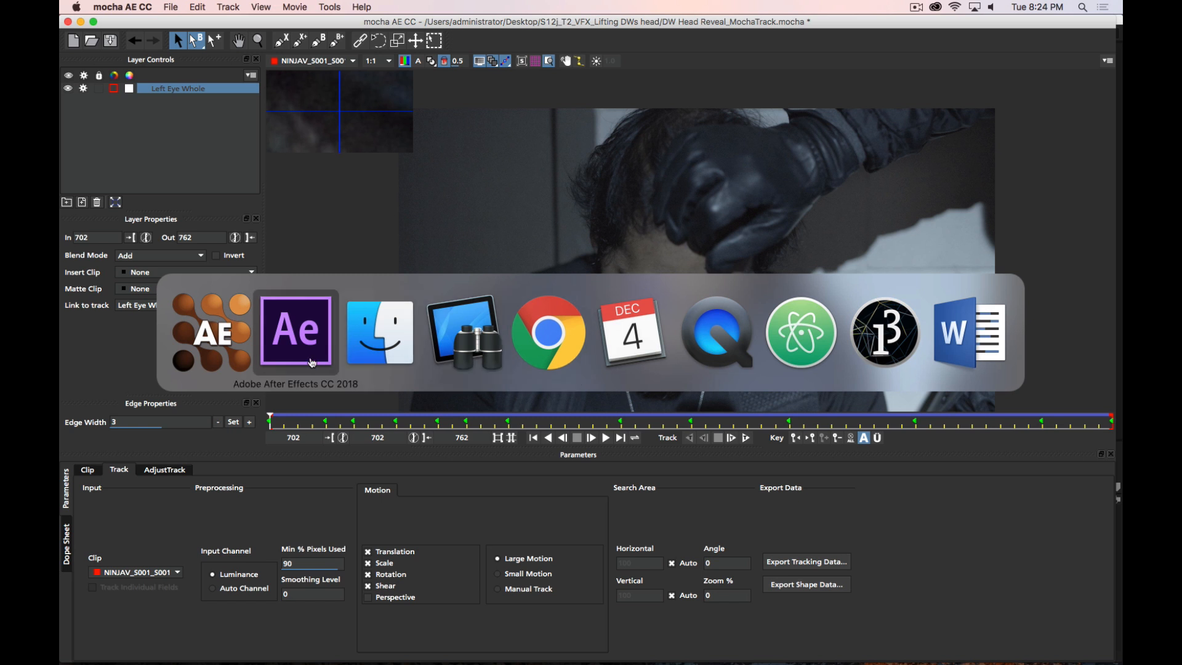
left_click(291, 345)
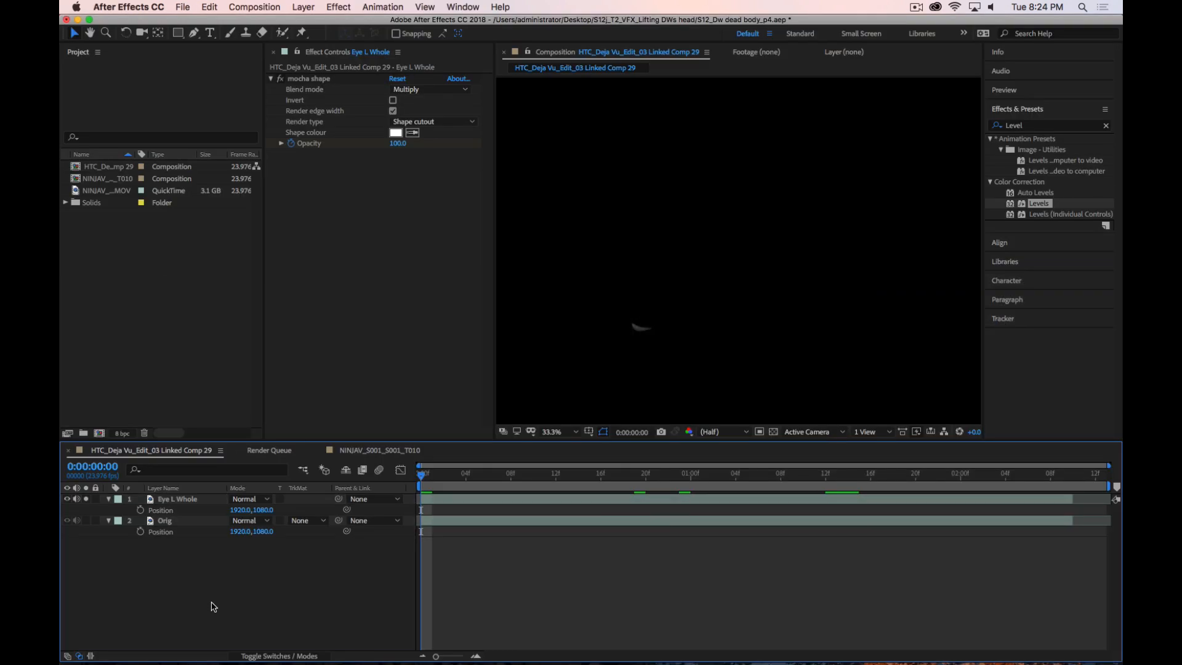
left_click(354, 453)
left_click(321, 547)
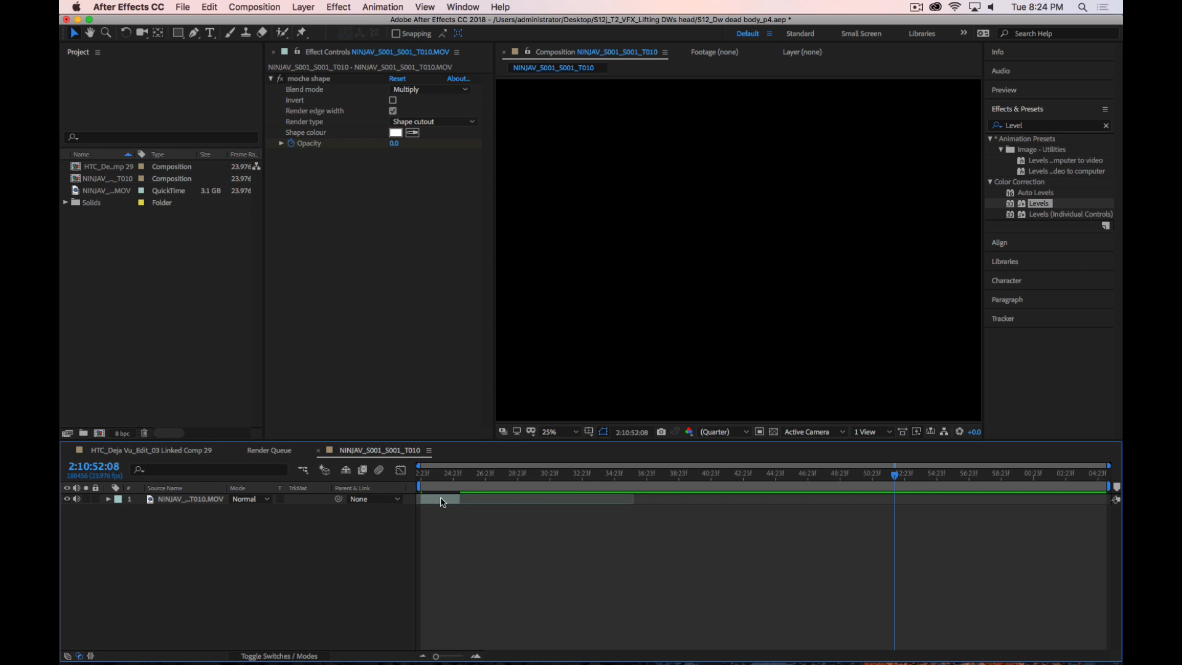
Slide the old trimmed clip so it starts at 2:10:52:08 and try lowering its mocha shape opacity to 38
left_click(636, 502)
left_click_drag(636, 505, 914, 505)
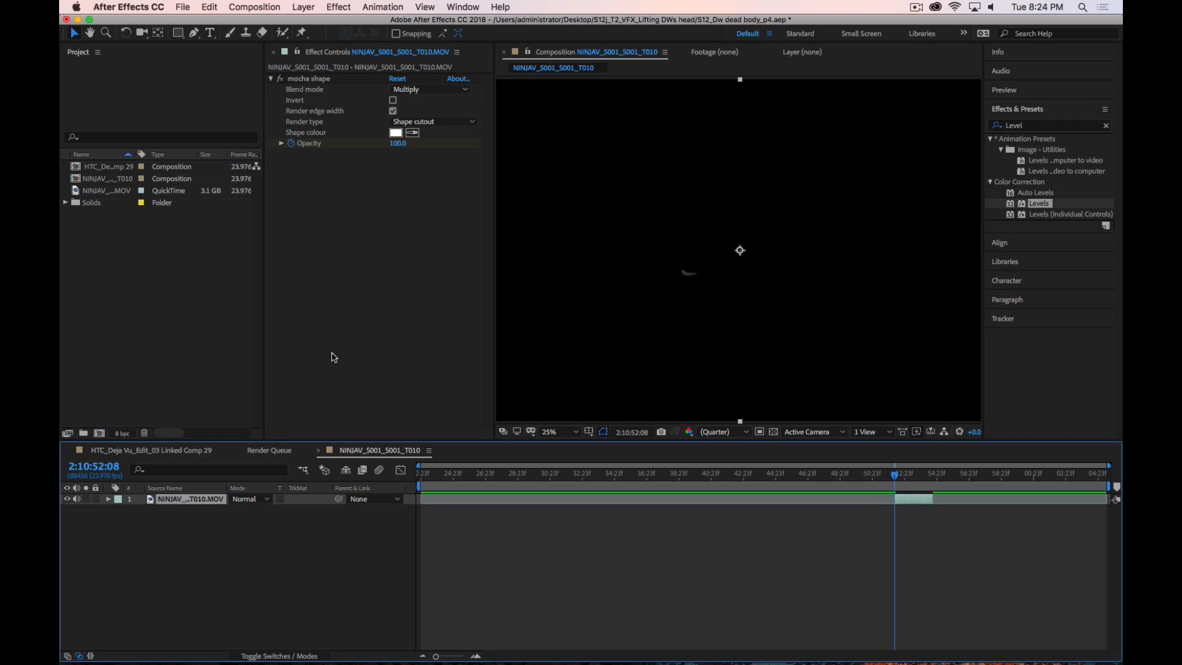
left_click_drag(394, 150, 369, 159)
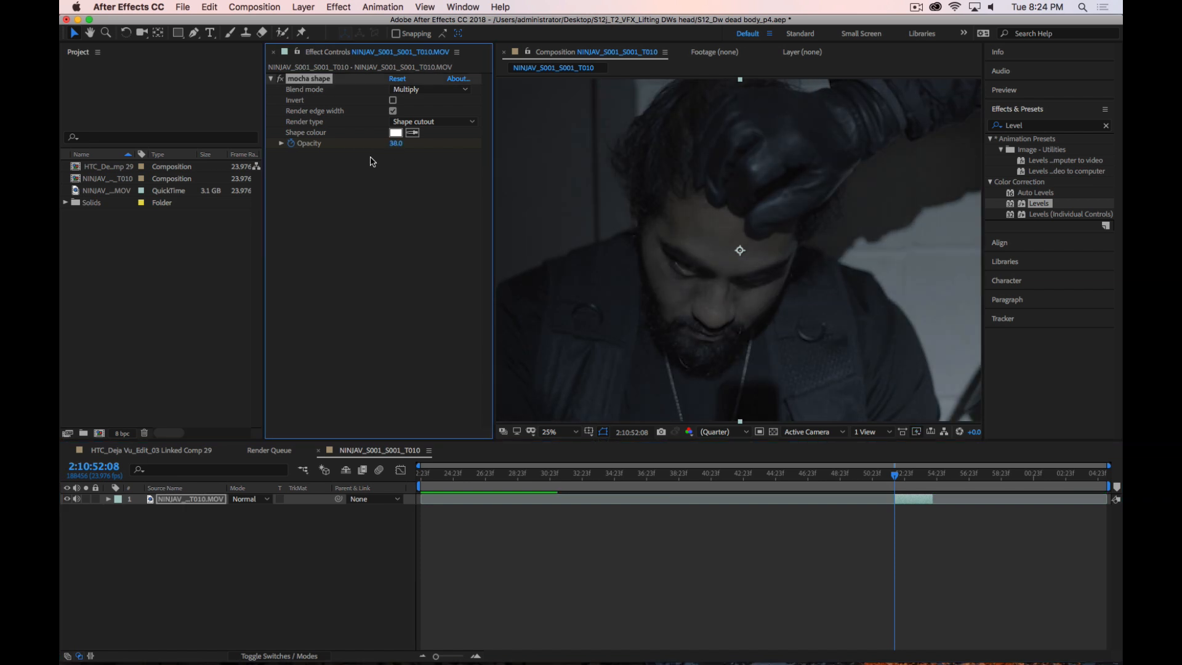
Replace the old layer with a fresh copy of the NINJAV MOV footage and return to the composition's first frame
left_click(217, 535)
left_click(186, 502)
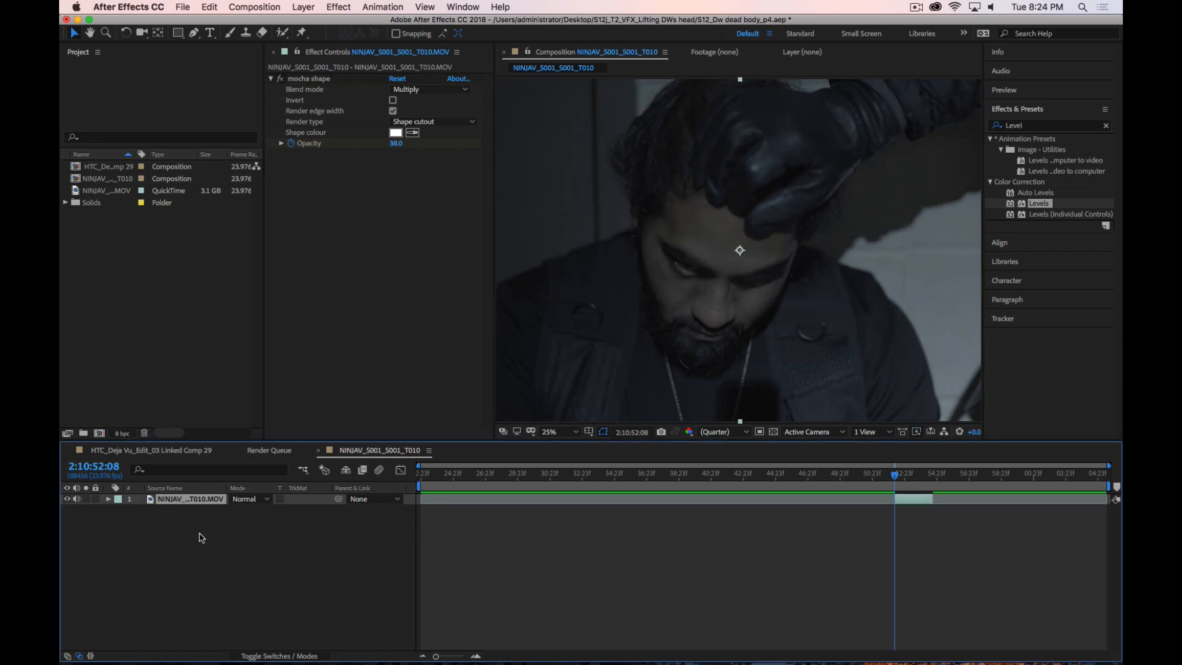
key("Delete")
left_click_drag(91, 195, 152, 520)
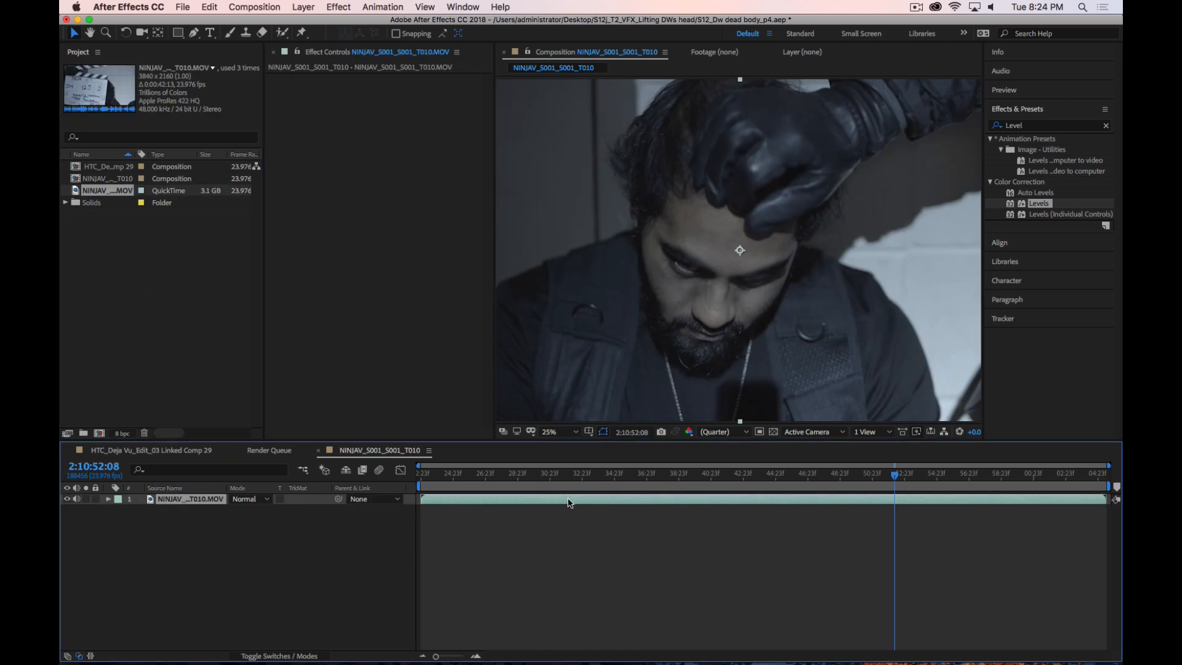
left_click(192, 565)
key("Home")
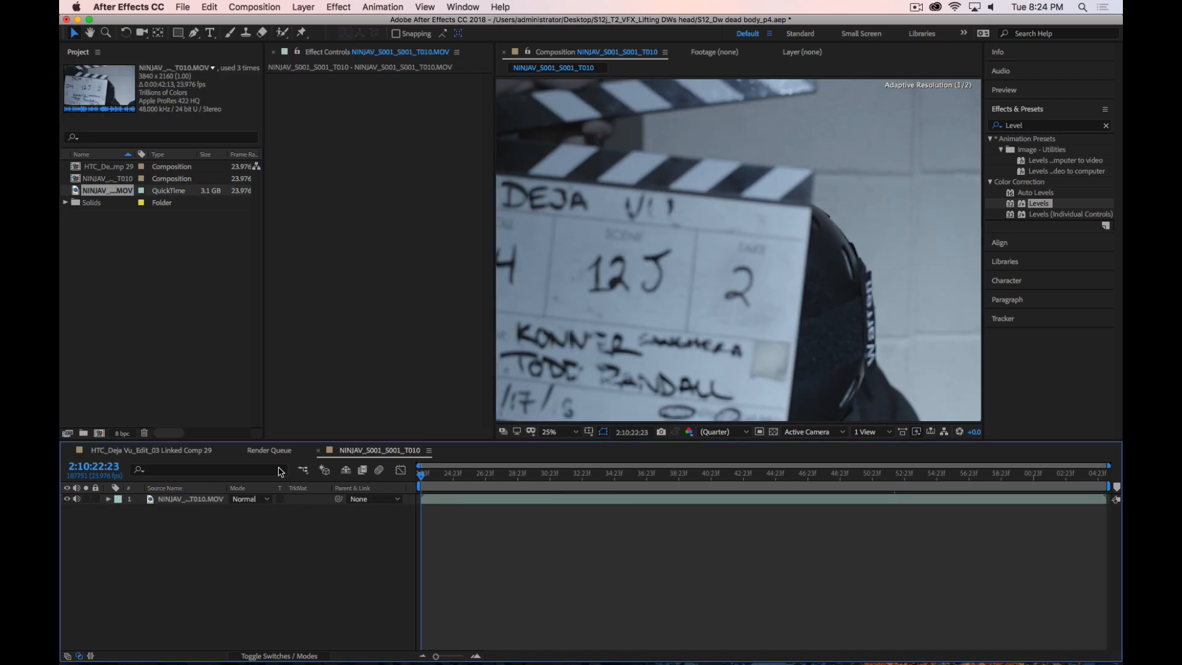
Paste the copied mocha shape data onto the new footage layer at 2:10:22:23
left_click(203, 501)
scroll(779, 239, "down", 1)
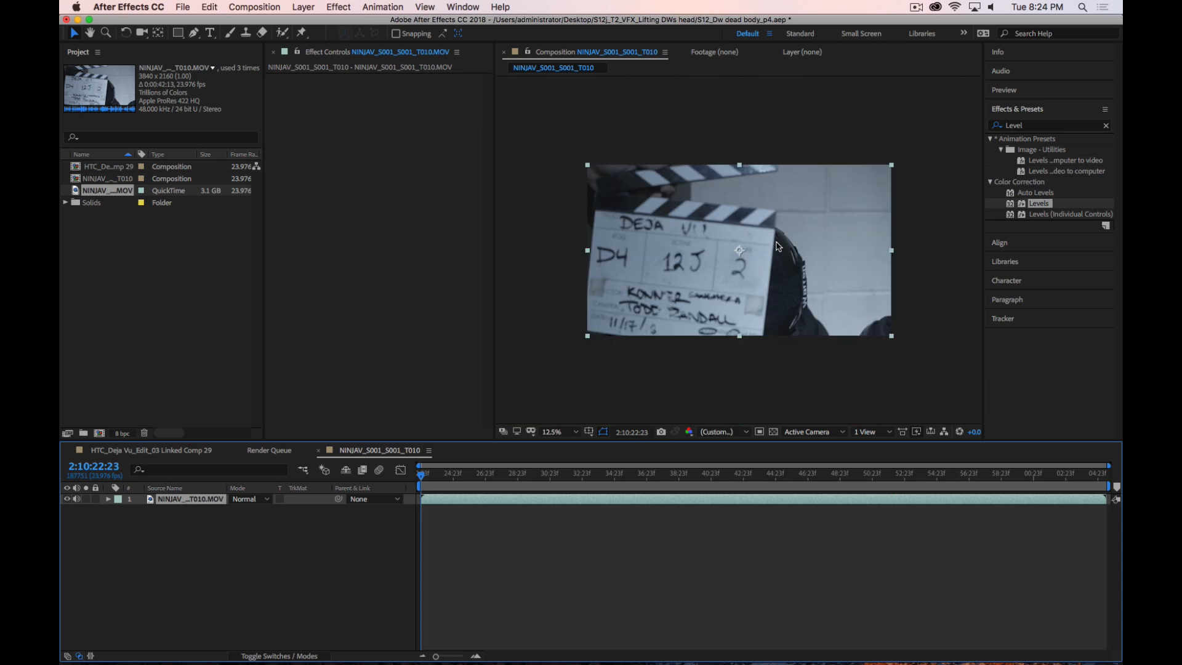
key("super+v")
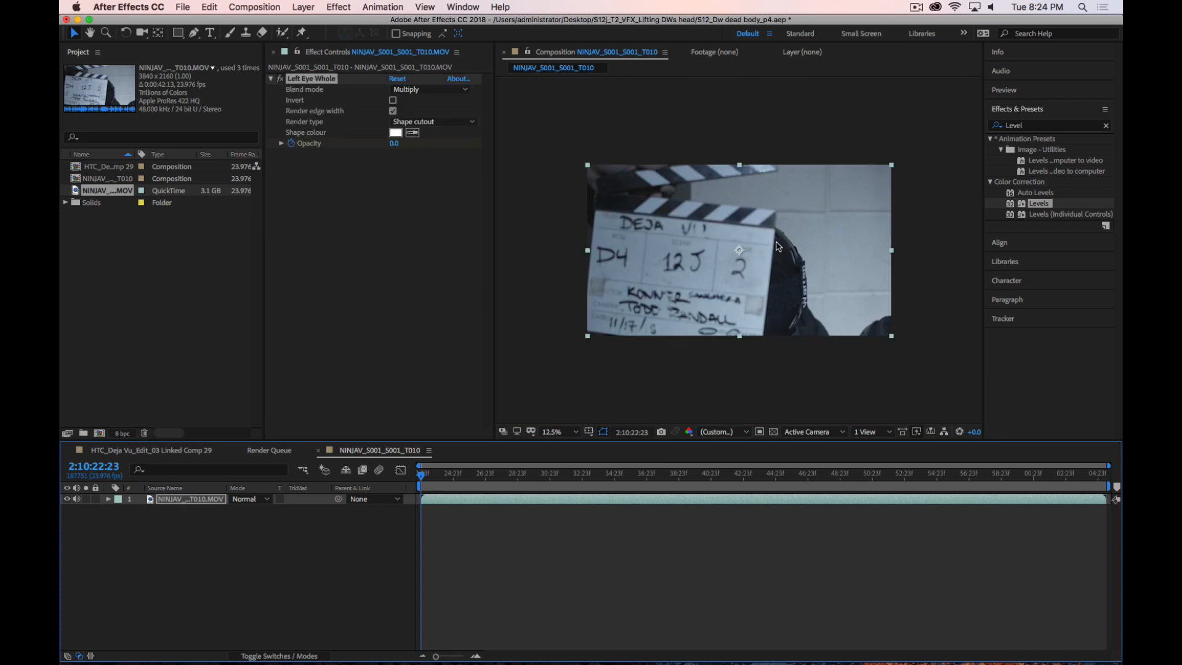
Set the Left Eye Whole opacity to 100 and view the eye cutout at 2:10:54:08
left_click_drag(394, 143, 536, 154)
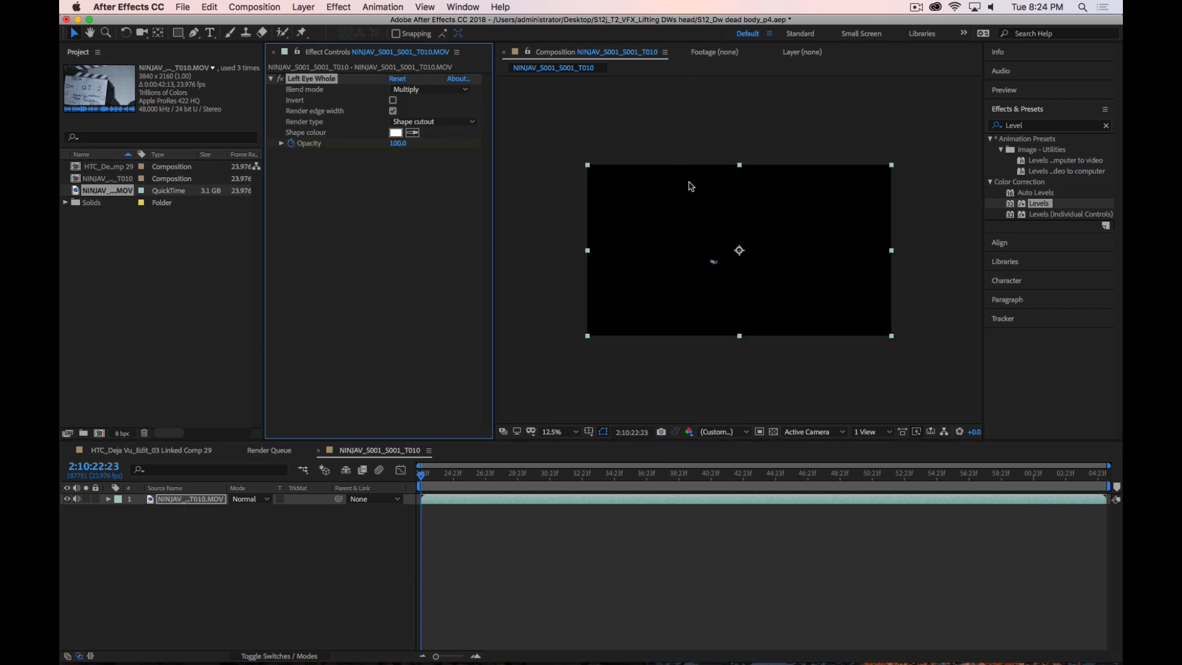
left_click_drag(542, 475, 932, 489)
scroll(768, 251, "up", 3)
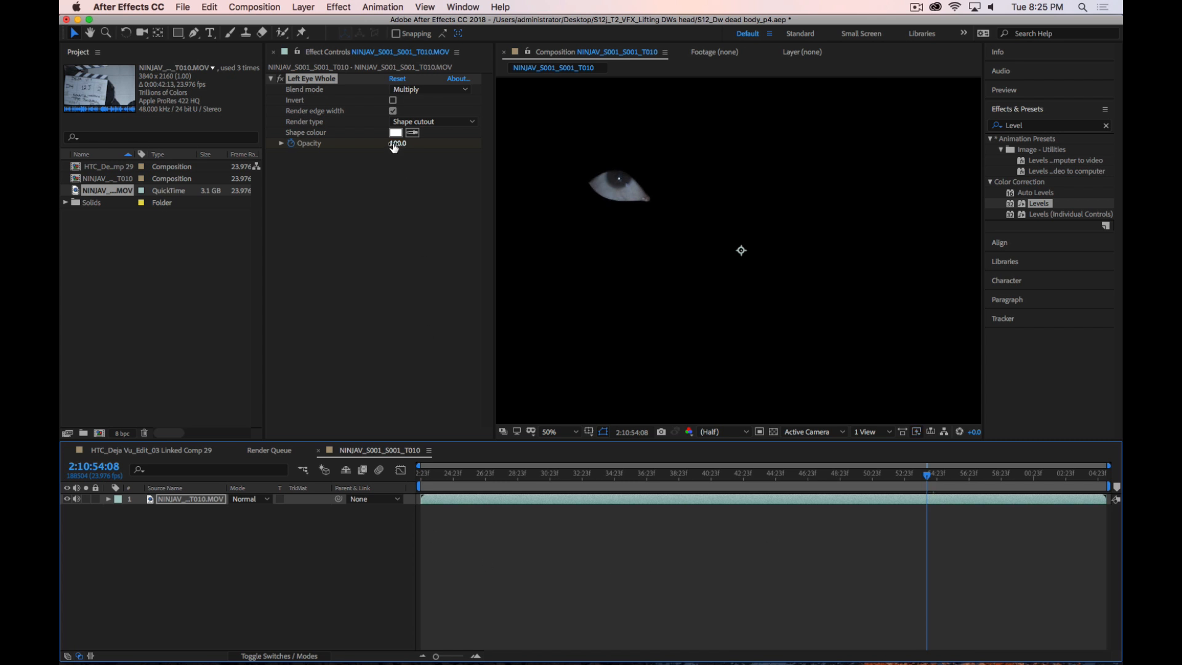
Try lowering the Left Eye Whole opacity to 37 at 2:10:54:08 and reducing it again at 2:10:52:16
left_click_drag(397, 143, 353, 142)
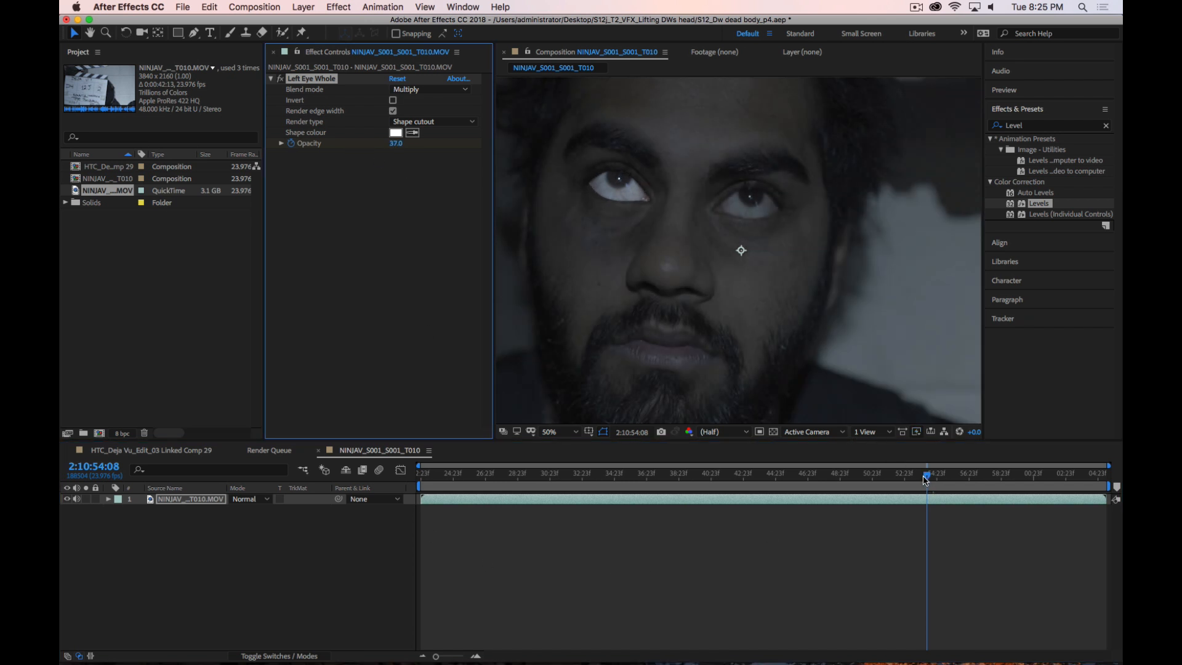
left_click_drag(925, 480, 899, 481)
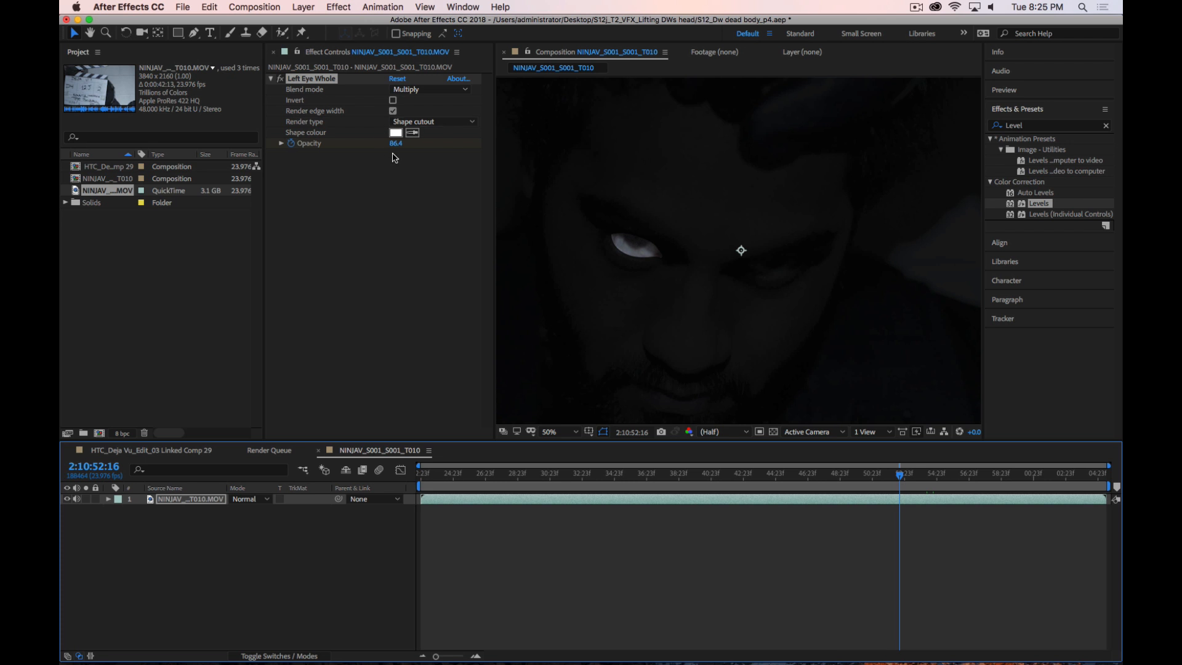
left_click_drag(395, 143, 383, 146)
left_click_drag(898, 476, 929, 484)
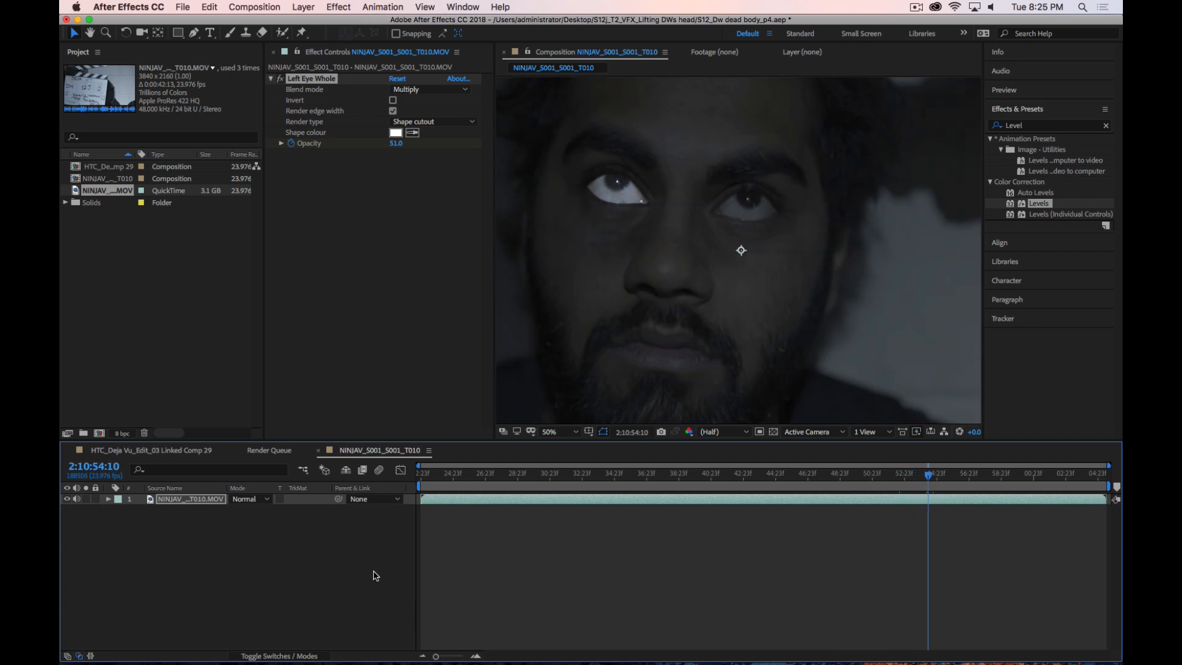
Examine frame by frame how the eye cutout and its opacity behave from 2:10:54:21 back to 2:10:54:13
left_click(290, 585)
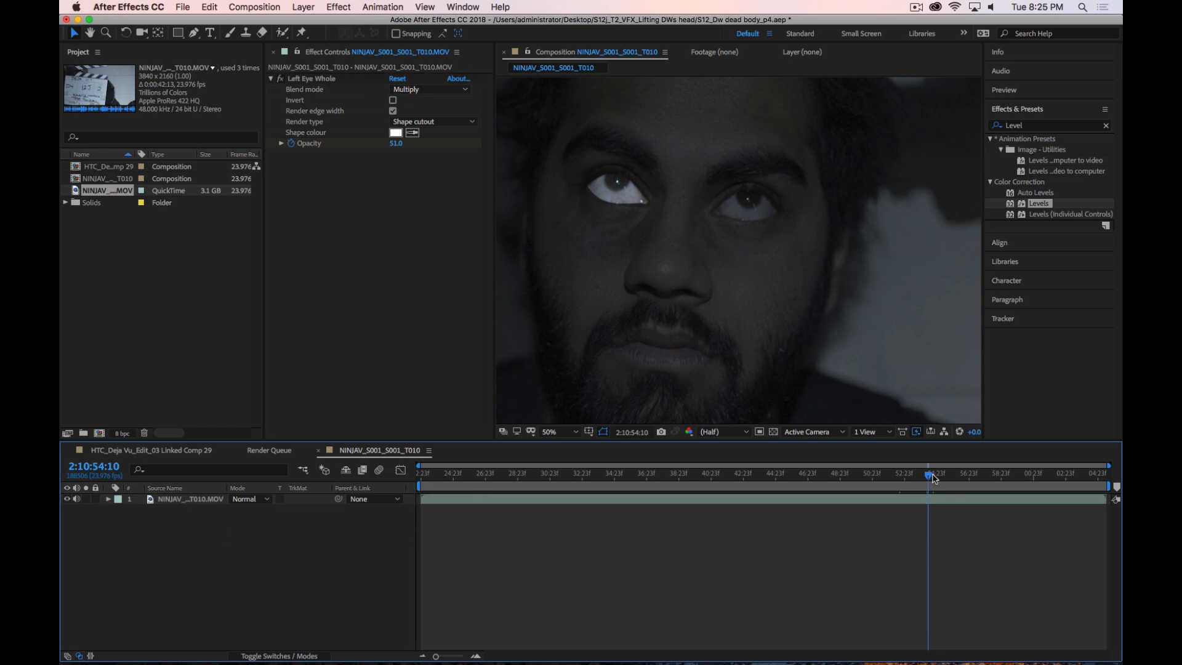
left_click_drag(929, 475, 936, 475)
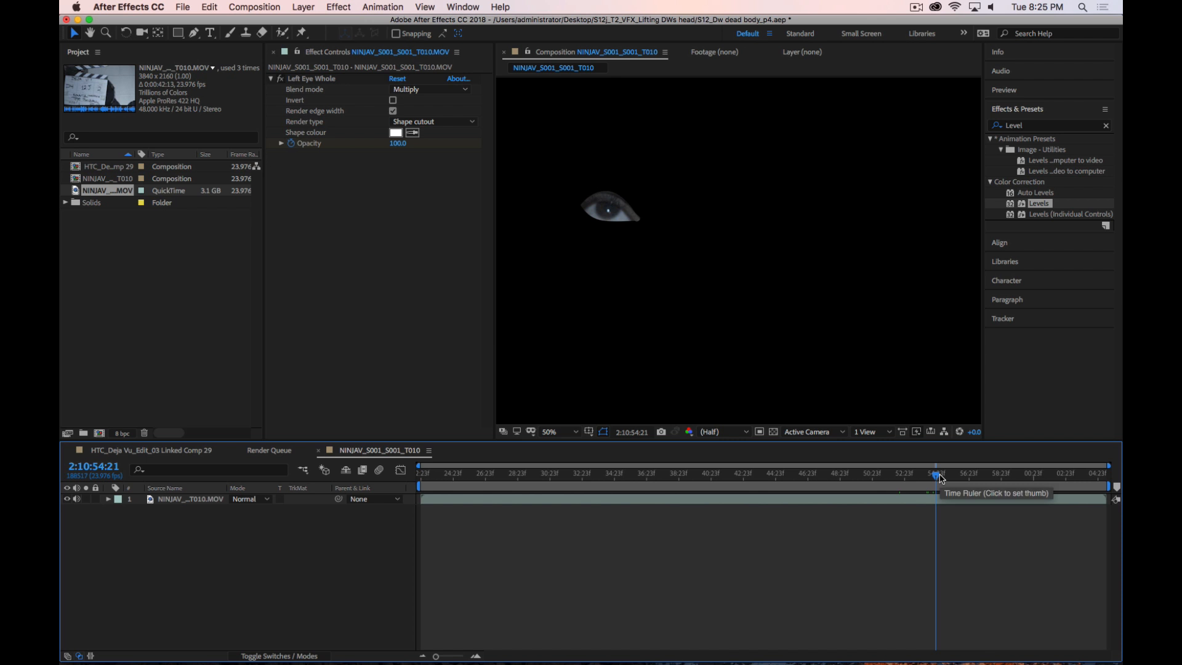
key("Page_Up")
key("Page_Up")
key("Page_Up")
key("Page_Up")
key("Page_Up")
key("Page_Up")
key("Page_Up")
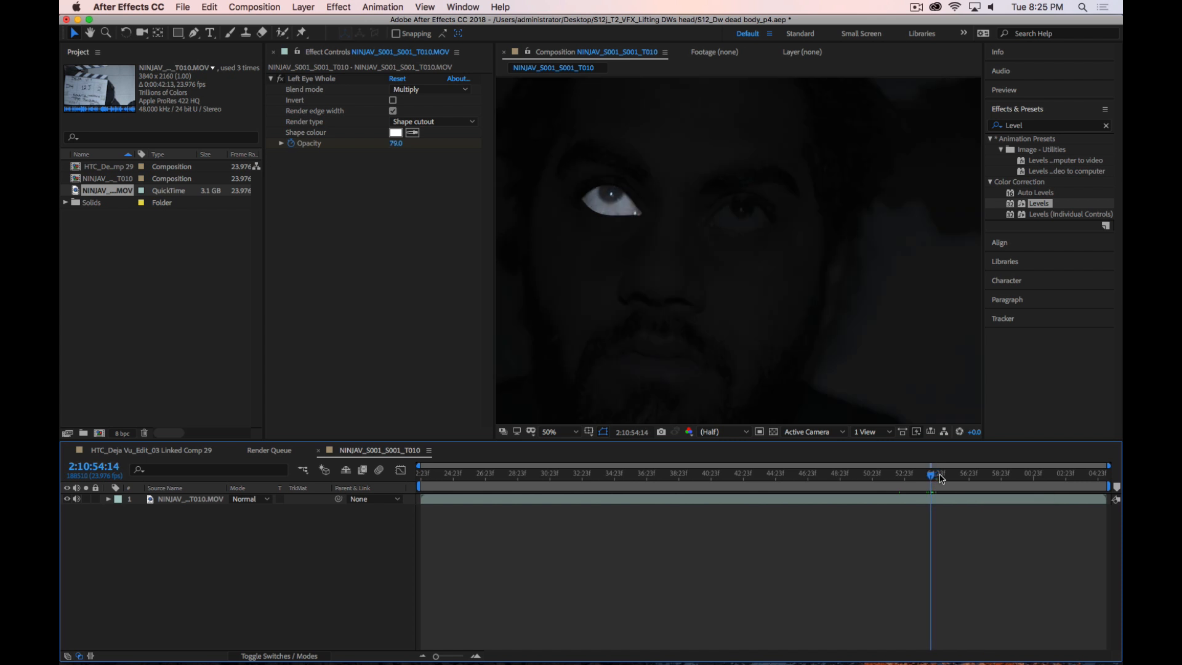
key("Page_Up")
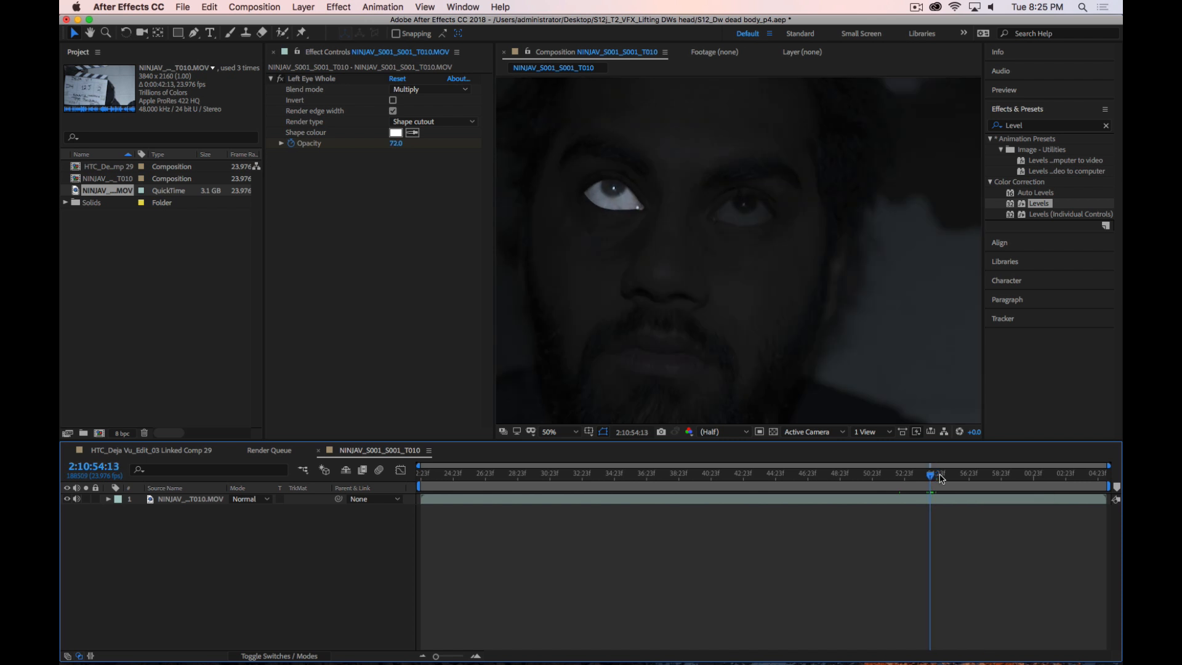
Undo the opacity changes made to the Left Eye Whole shape
key("super+z")
key("super+z")
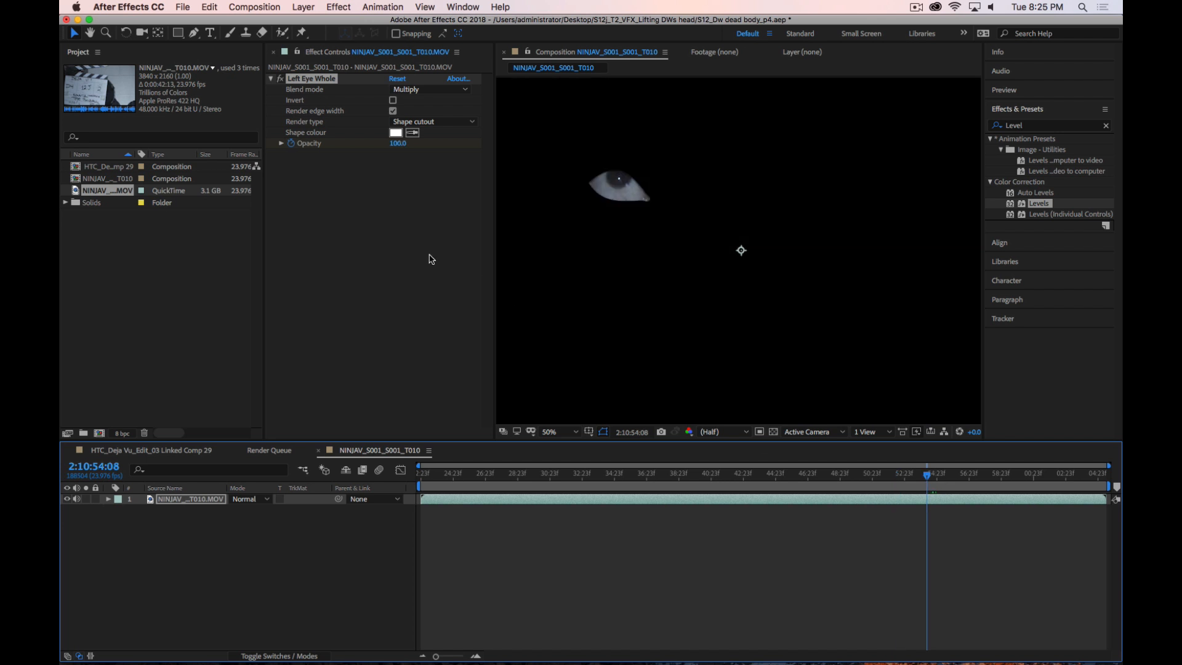
key("super+z")
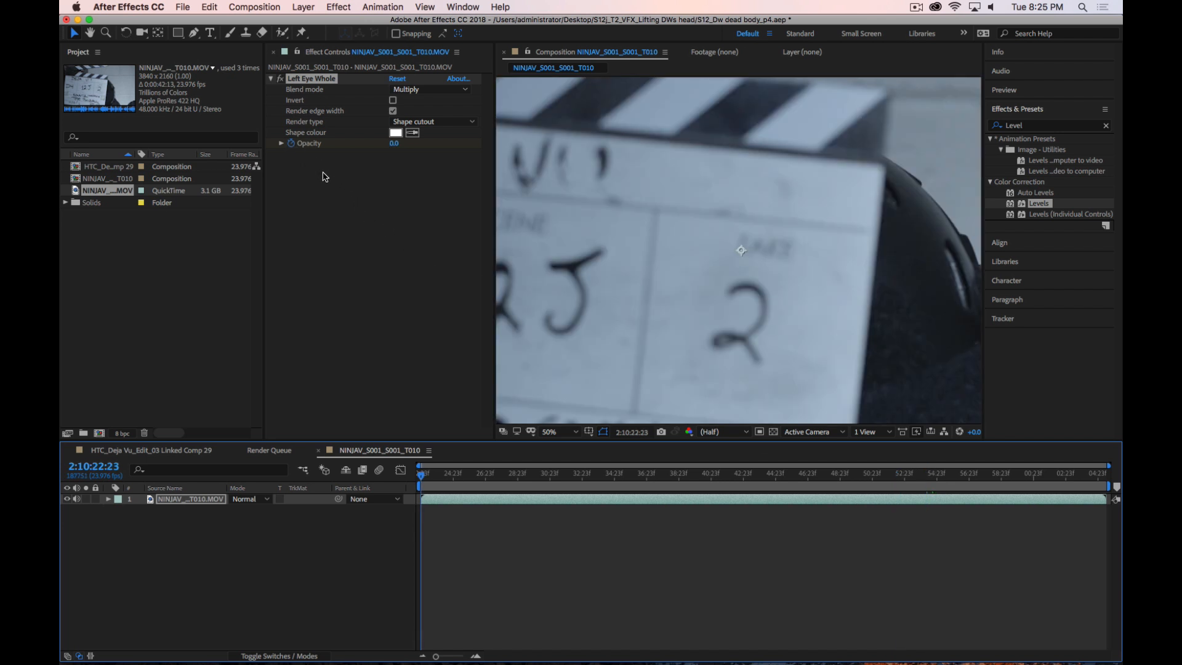
Remove the opacity animation from the Left Eye Whole shape and set its opacity to a constant 100
left_click(294, 148)
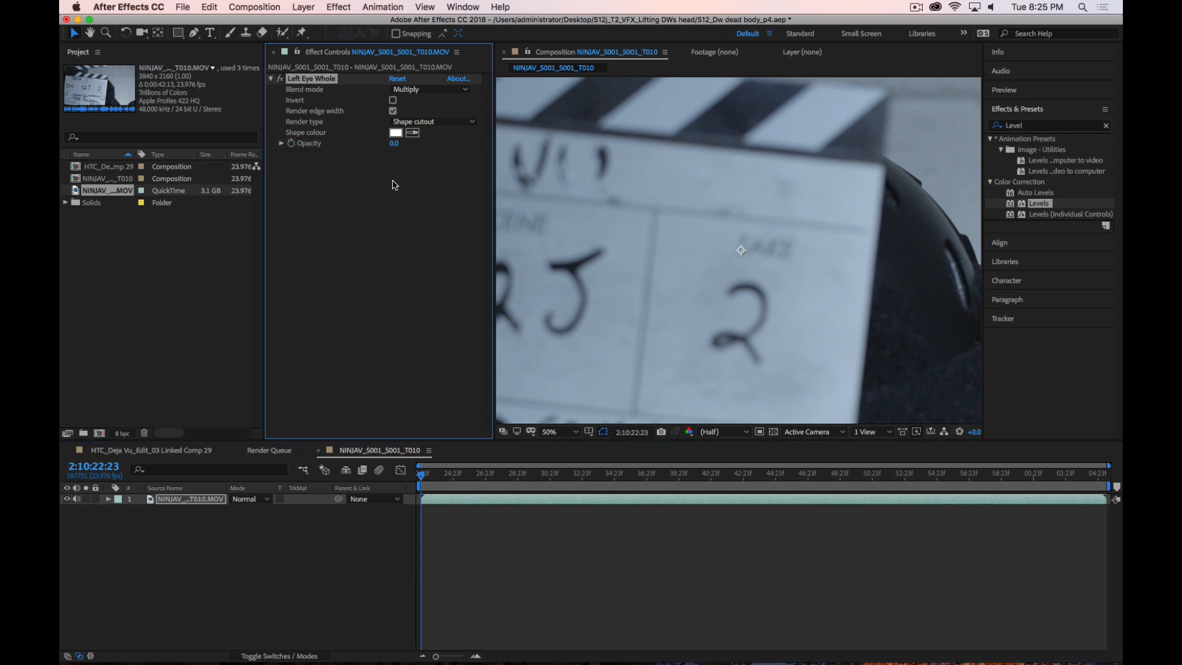
left_click(394, 144)
type("100")
key("Return")
Find the last usable frame of the eye cutout and trim the footage layer's end to 2:10:54:17
left_click_drag(525, 477, 937, 515)
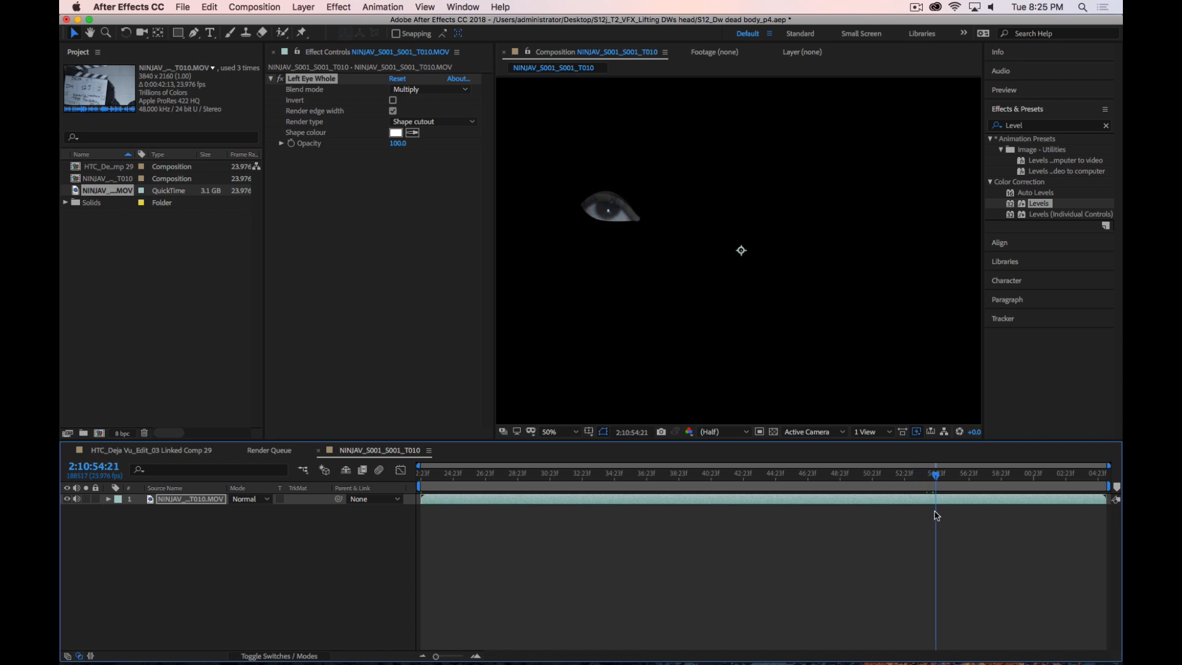
key("Page_Up")
key("Page_Up")
key("Page_Up")
key("Page_Up")
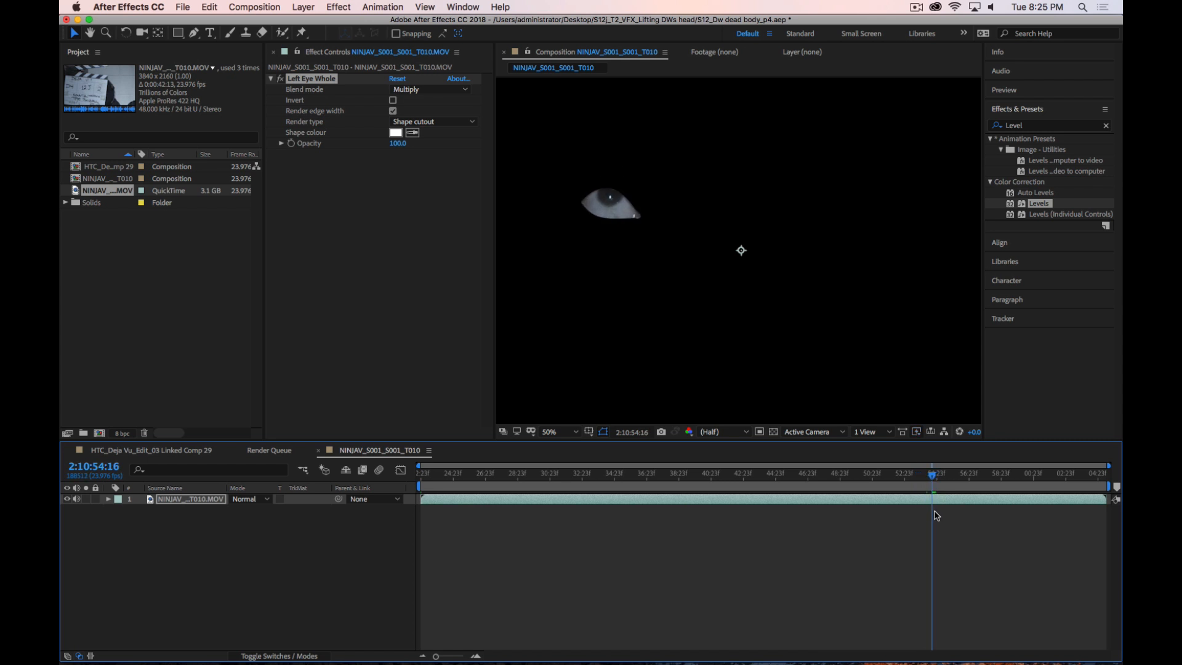
key("Page_Down")
key("Page_Up")
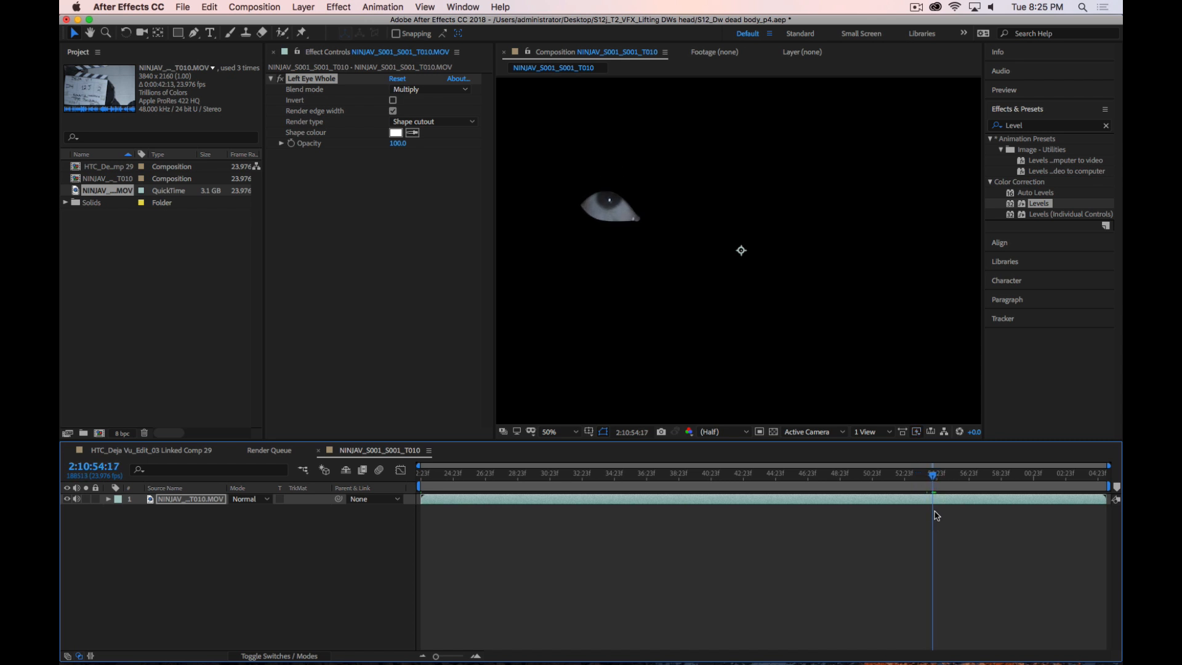
key("alt+bracketleft")
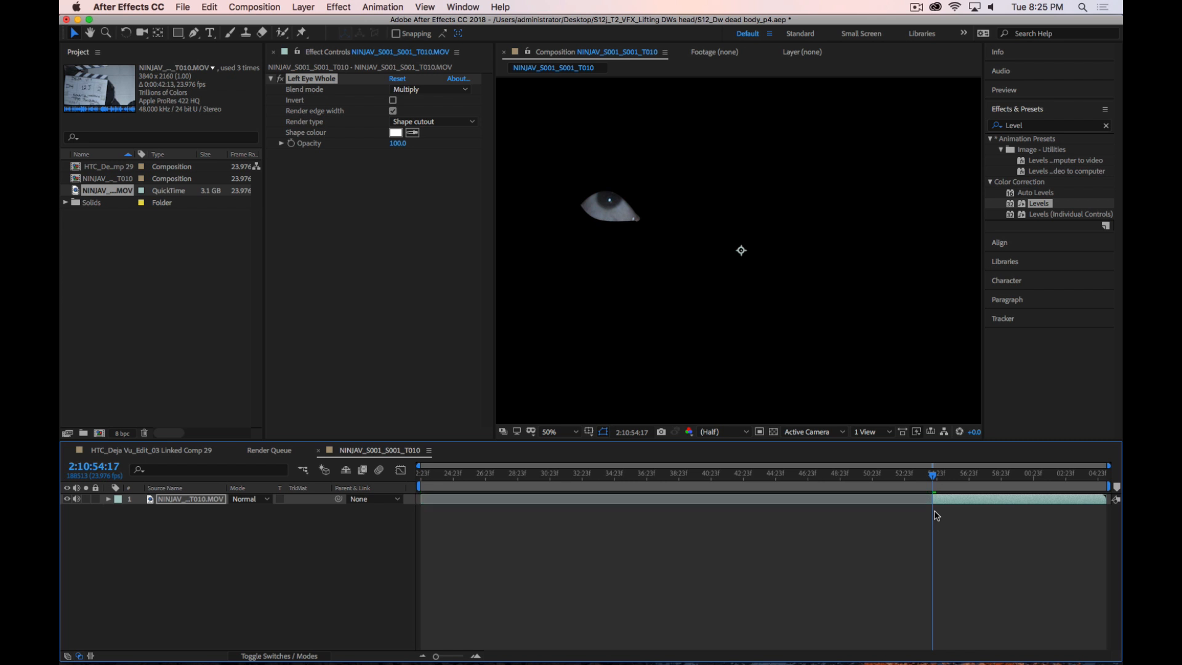
key("super+z")
key("alt+bracketright")
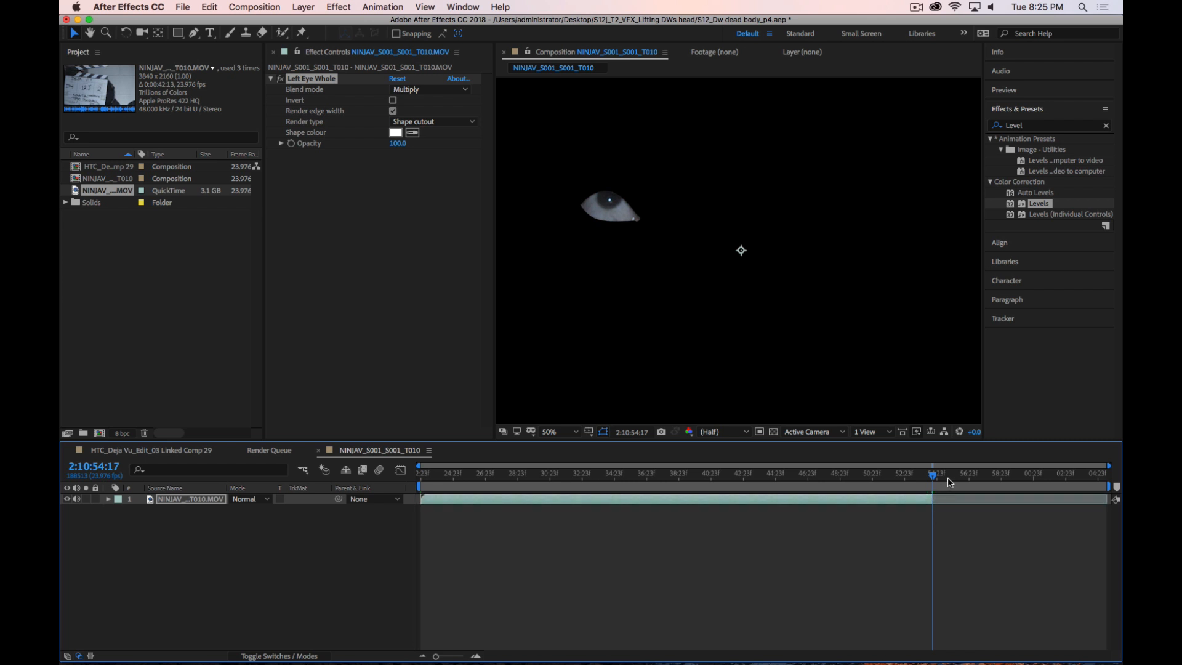
Trim the footage layer's start to 2:10:52:05 and slide the remaining clip to the beginning of the composition
left_click_drag(933, 476, 892, 479)
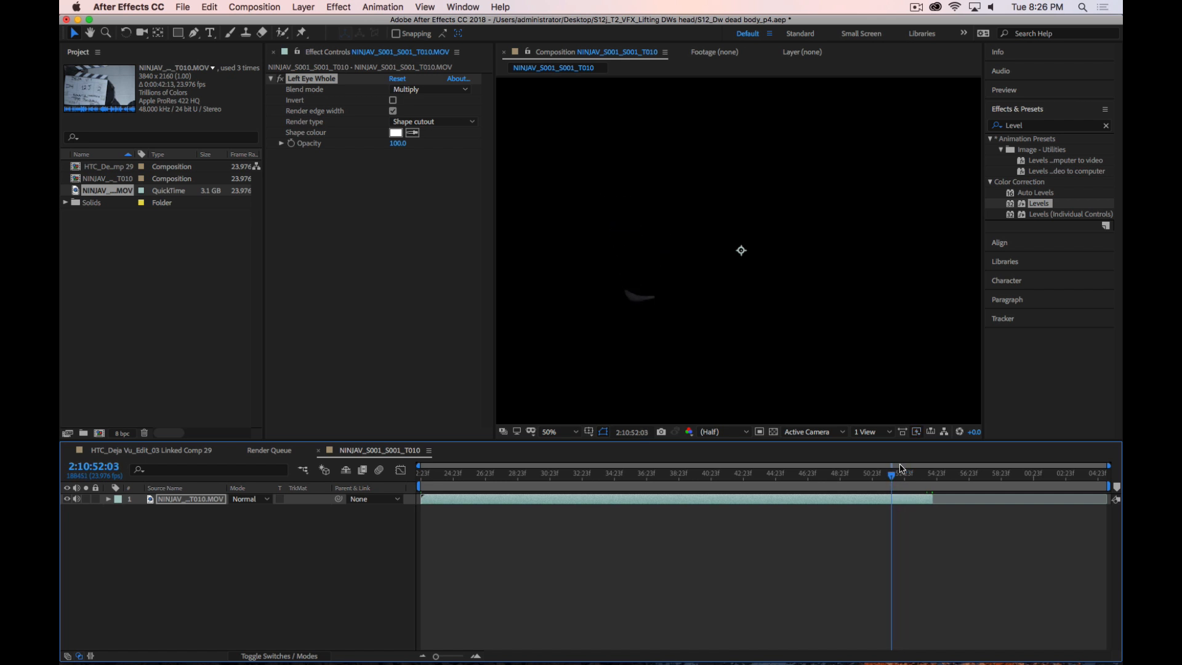
key("Page_Down")
key("Page_Down")
key("Page_Down")
key("alt+bracketleft")
left_click_drag(905, 505, 437, 509)
left_click(286, 574)
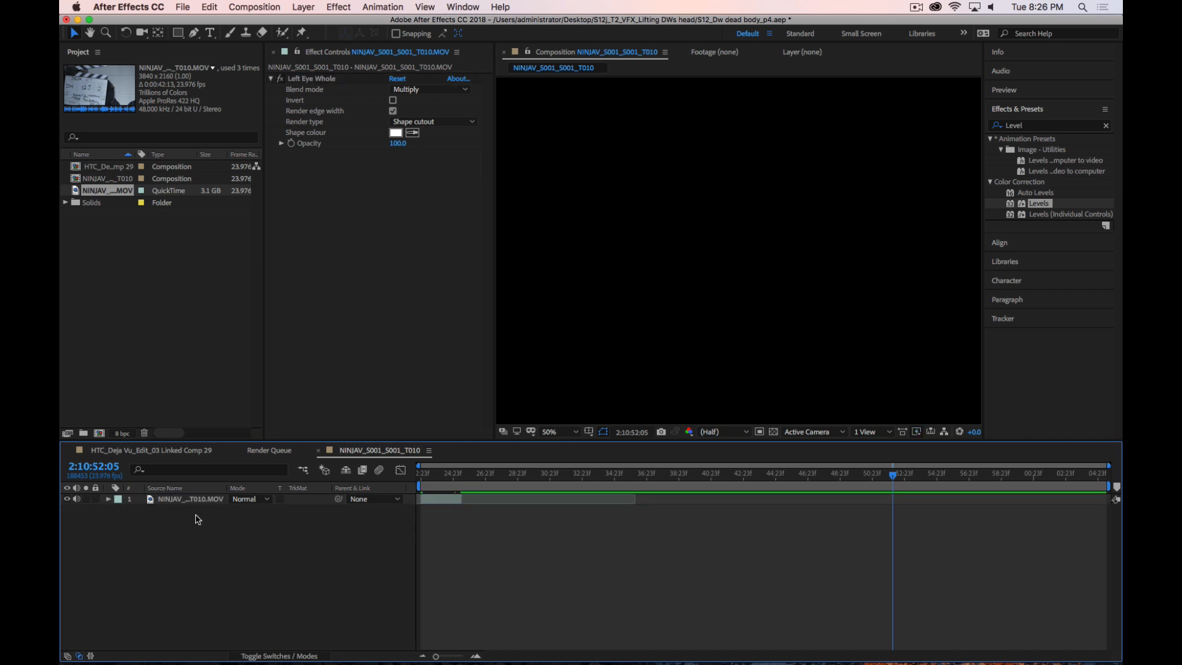
Select the trimmed eye layer, switch to the HTC_Deja Vu_Edit_03 Linked Comp 29 composition, and delete its old Eye L Whole layer
left_click(187, 501)
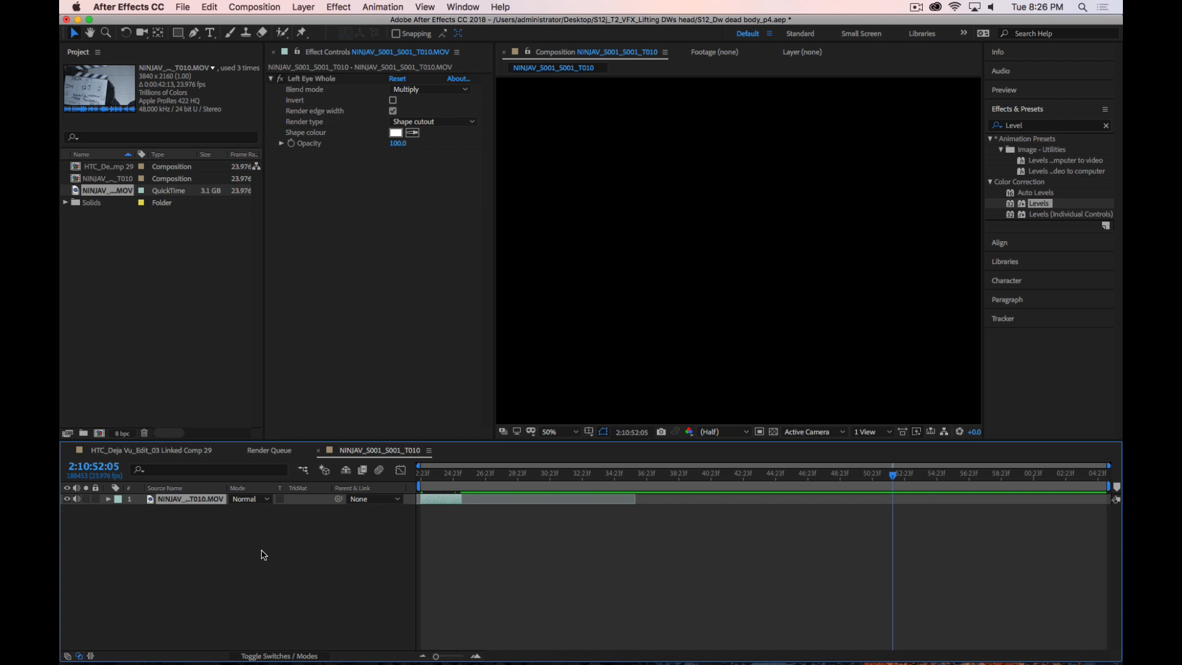
left_click(197, 451)
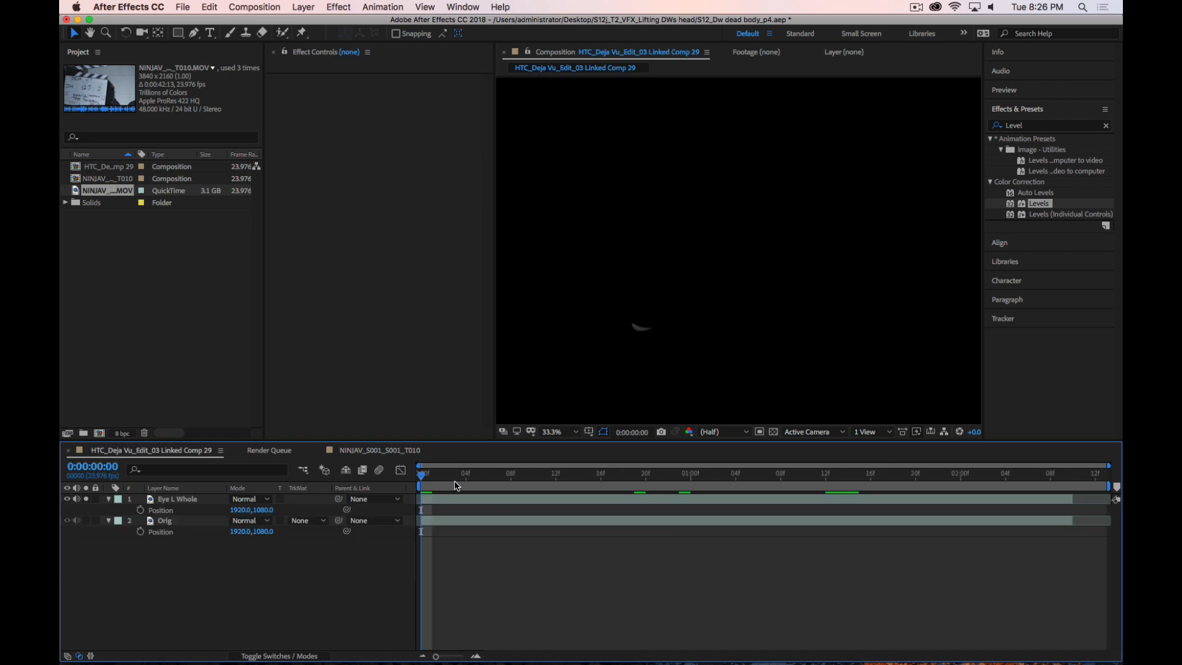
left_click(187, 499)
key("Delete")
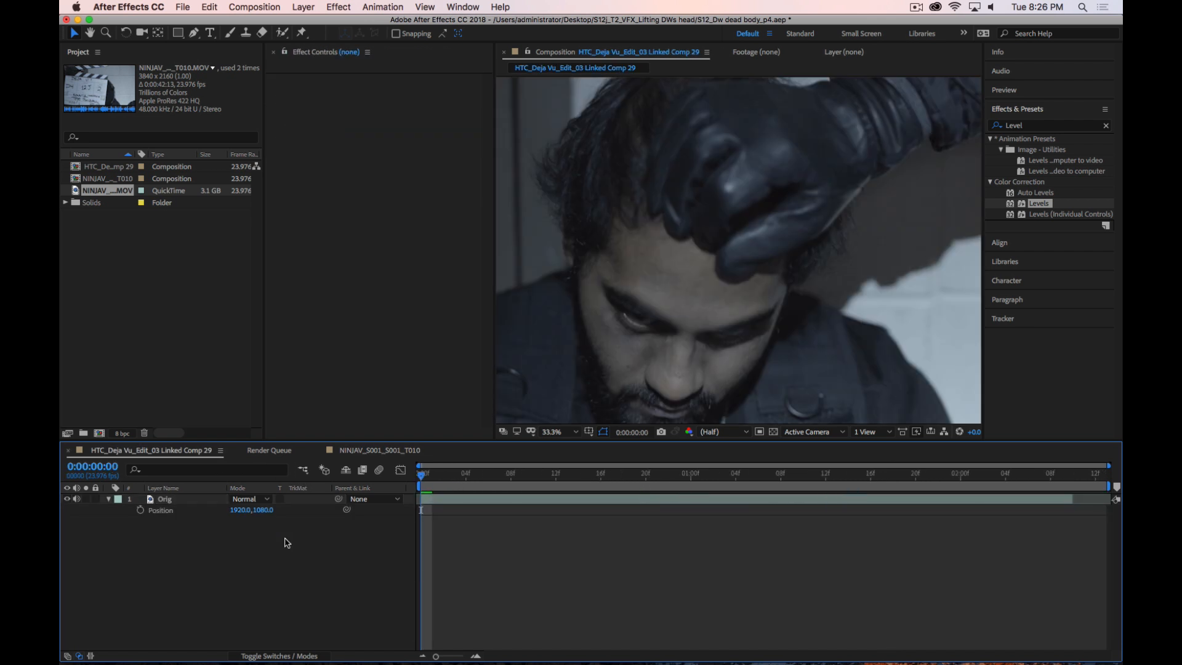
Paste the trimmed eye layer above Orig, reveal its position, and check the cutout in isolation through 0:00:01:18
scroll(708, 213, "down", 1)
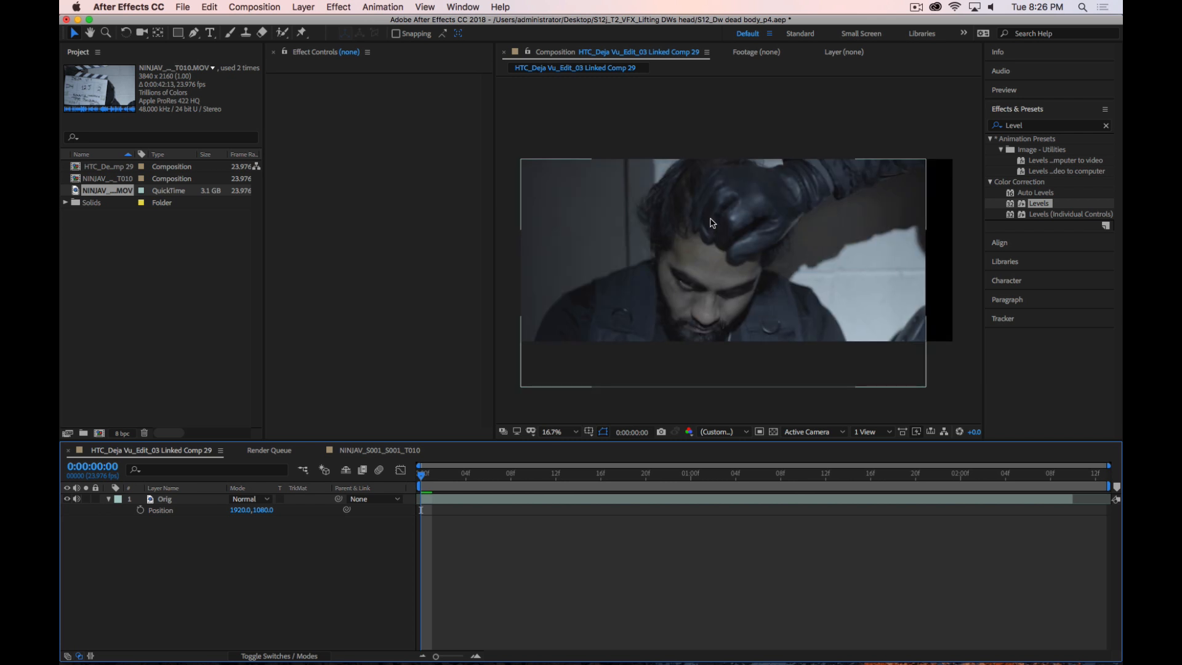
key("ctrl+v")
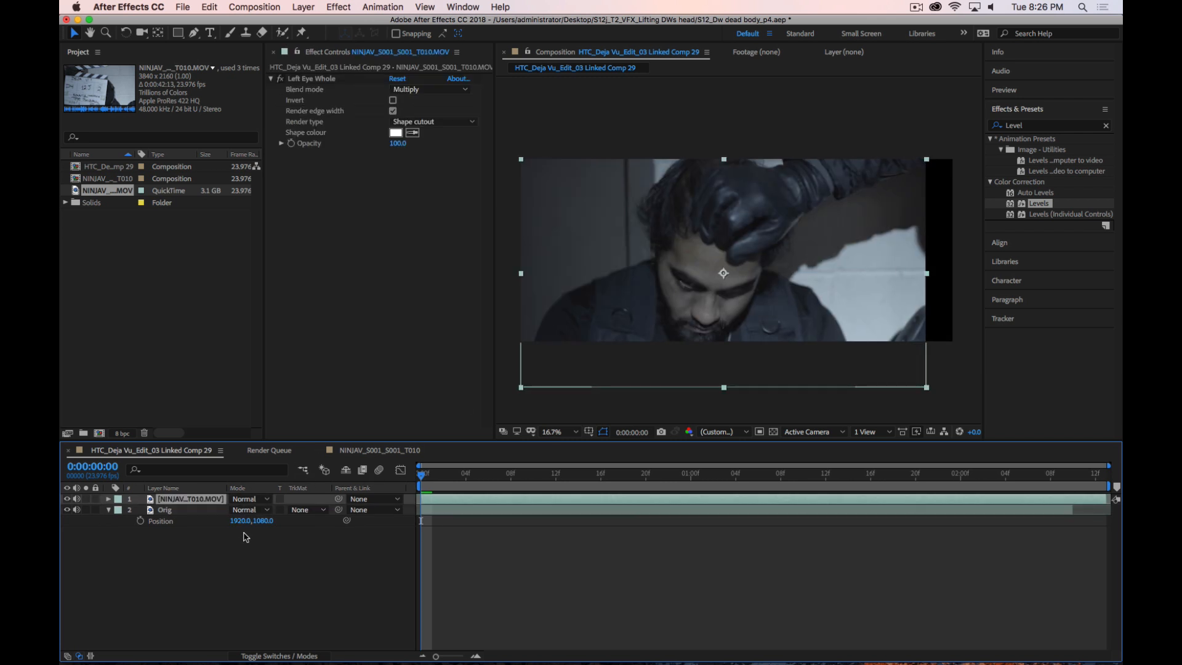
key("p")
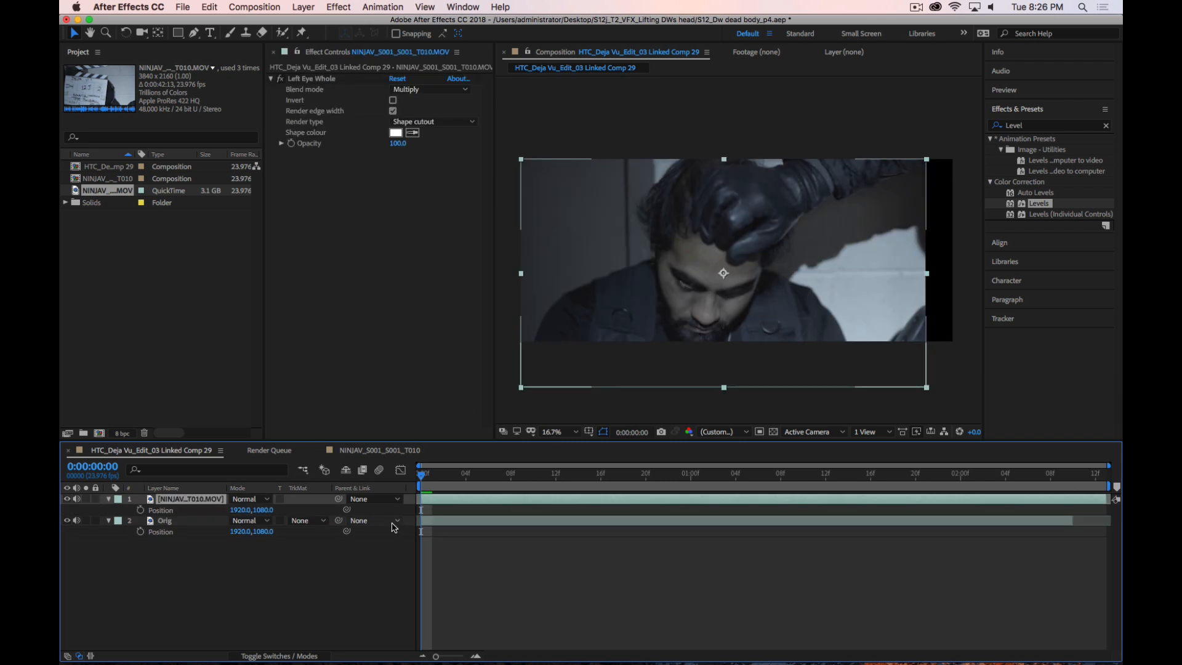
left_click(86, 499)
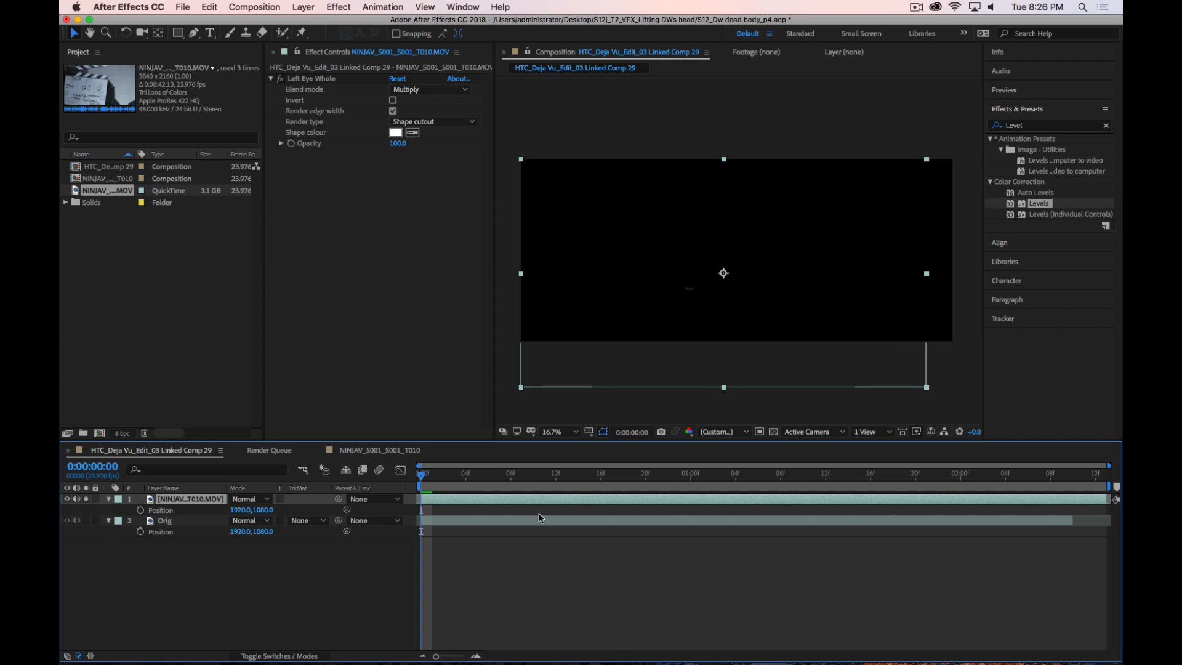
left_click_drag(421, 480, 893, 537)
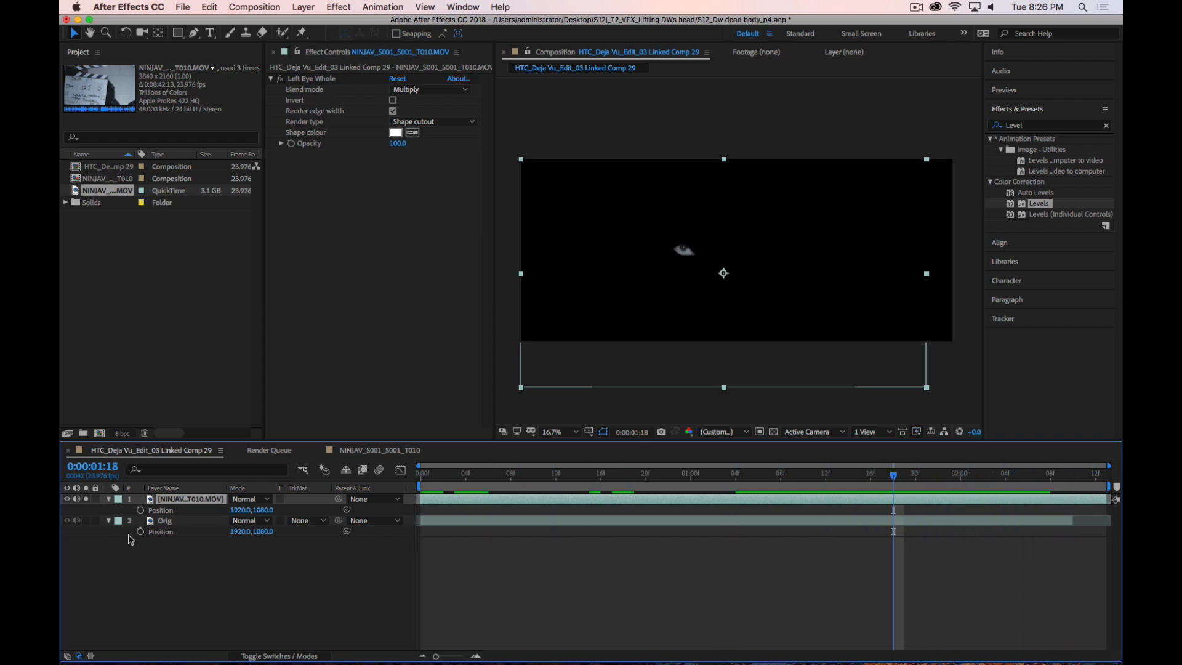
left_click(86, 499)
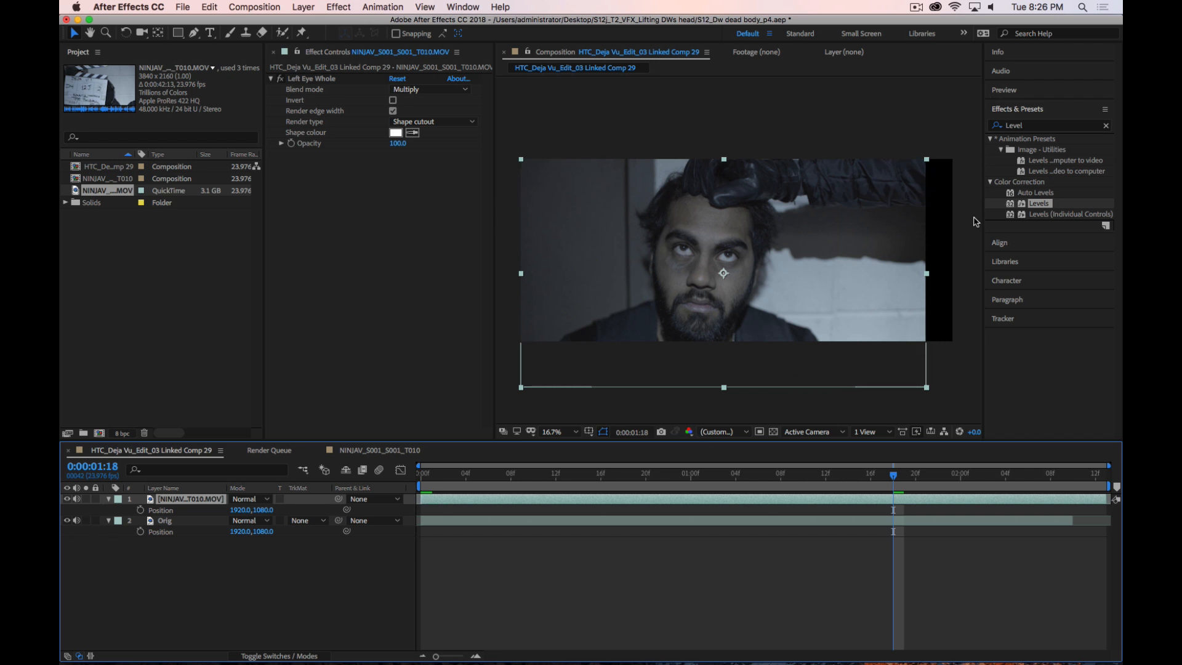
Try grading the pasted eye layer with Levels and Hue/Saturation effects, setting Master Saturation to -39 and Master Lightness to 7
left_click_drag(1013, 205, 385, 235)
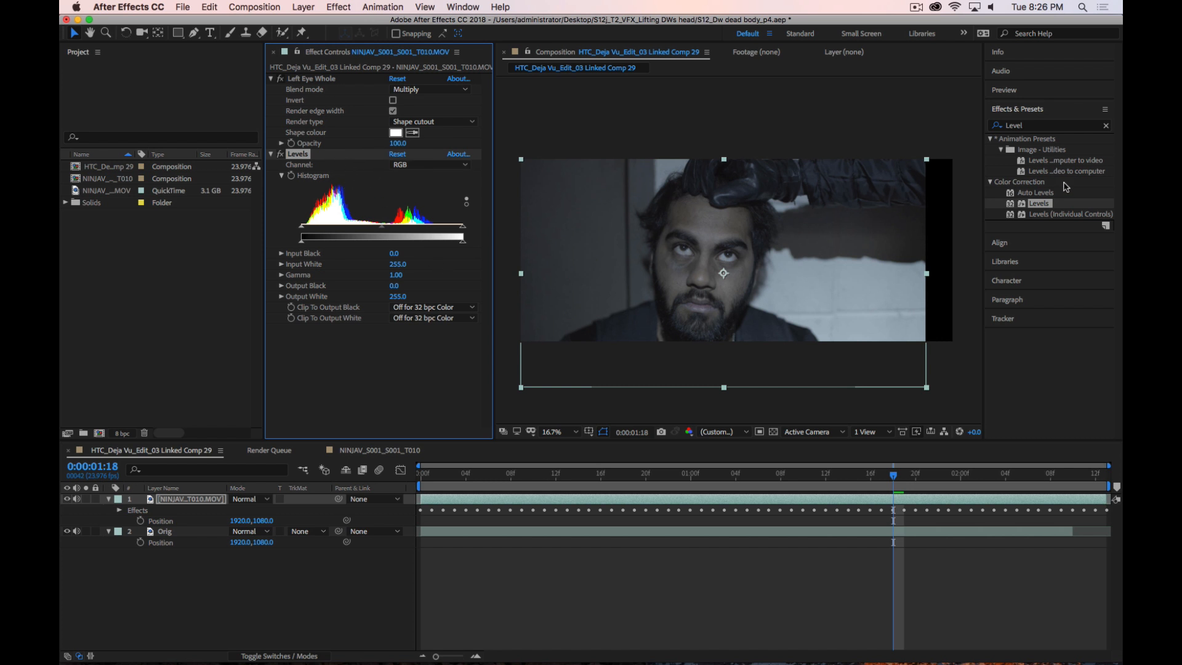
left_click(1034, 126)
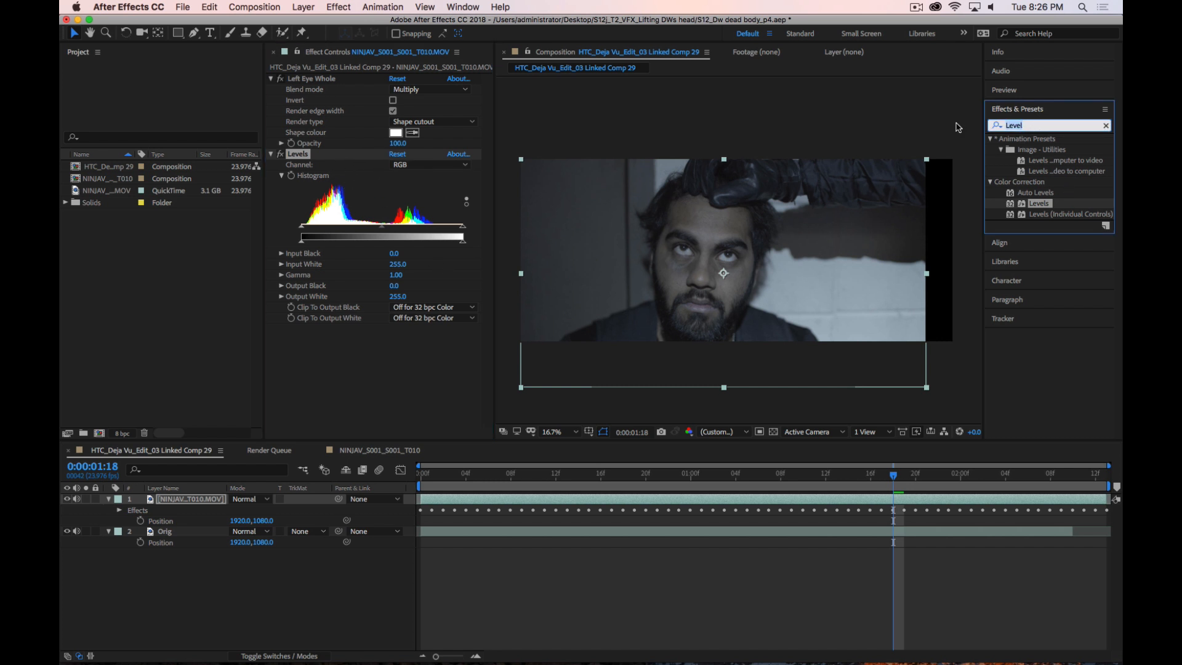
type("Hue")
left_click_drag(1008, 193, 520, 374)
key("super+z")
left_click_drag(440, 378, 391, 397)
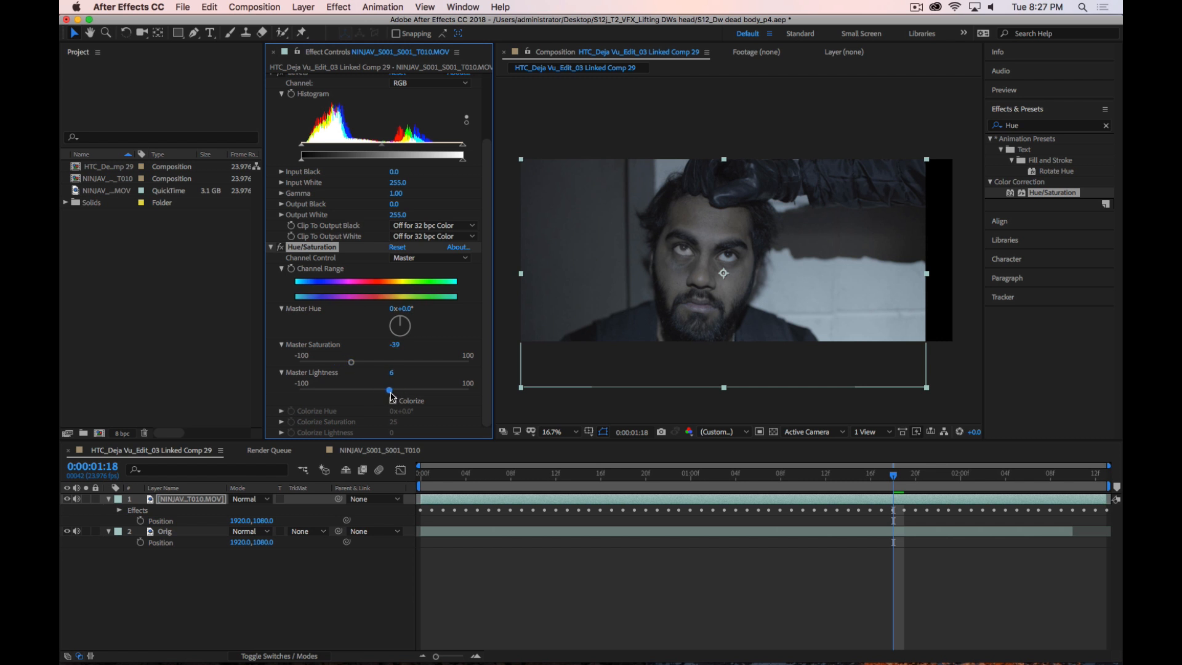
left_click(376, 591)
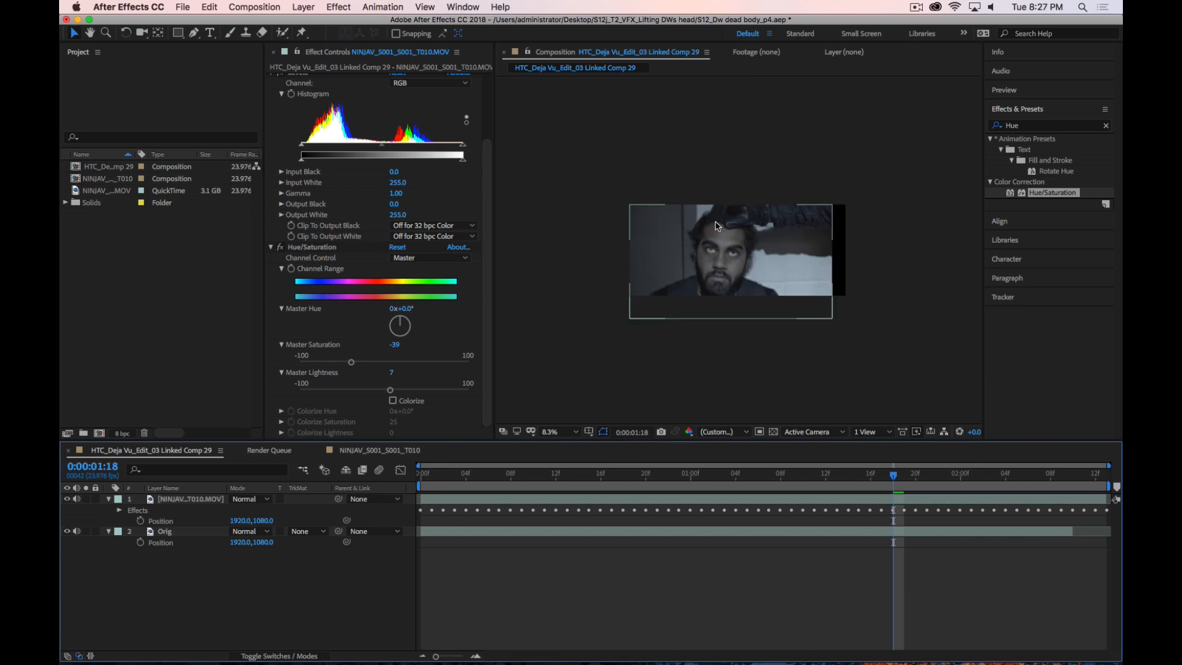
scroll(716, 228, "up", 5)
scroll(714, 238, "down", 2)
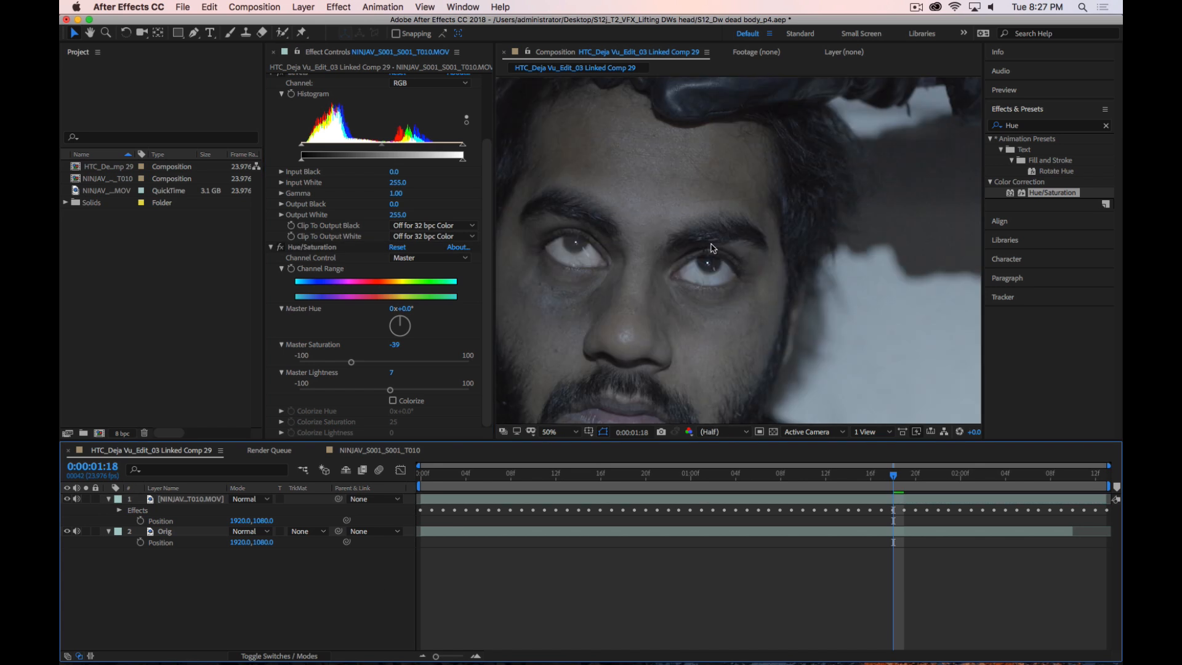
left_click_drag(626, 242, 707, 243)
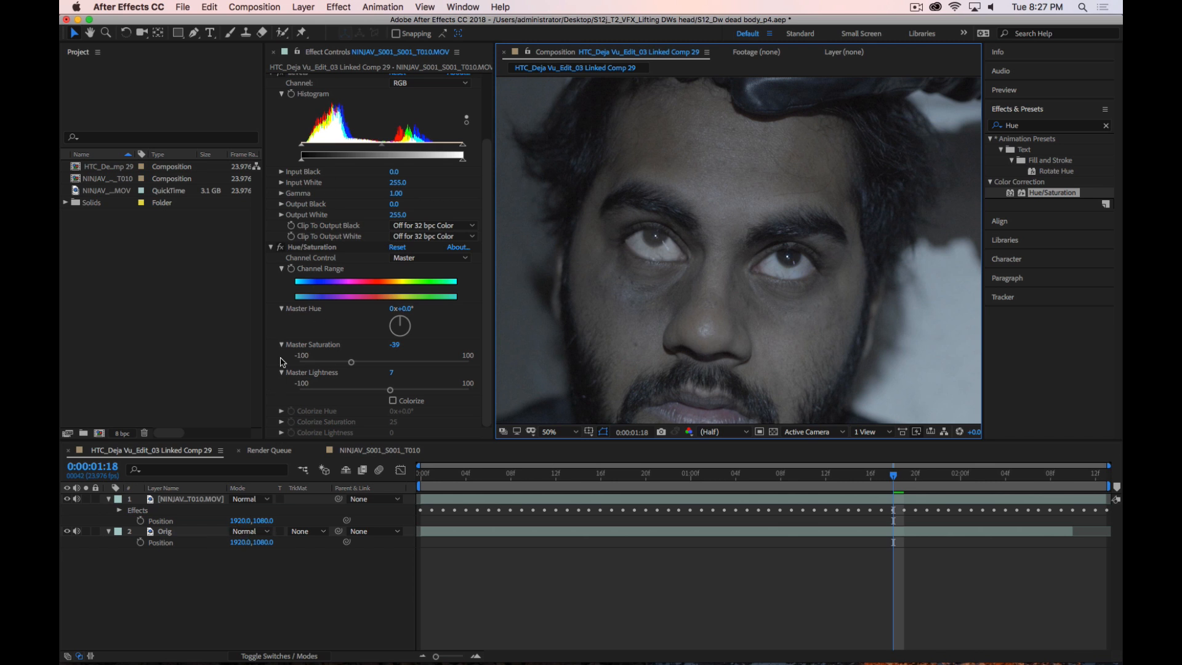
scroll(483, 197, "up", 3)
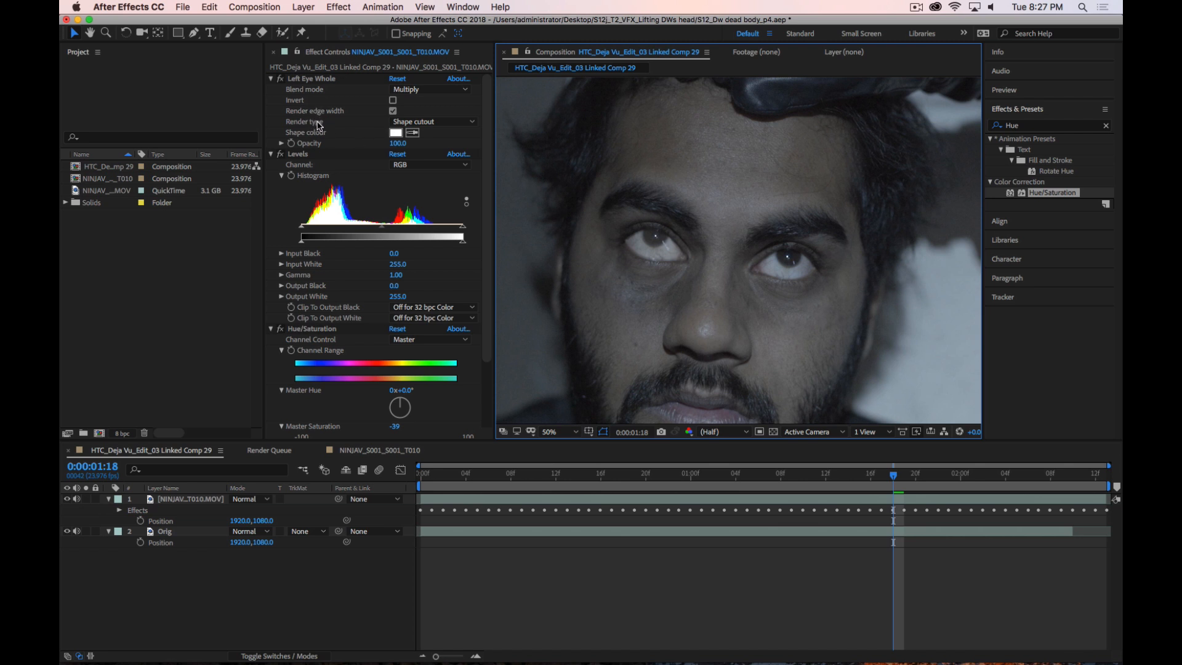
Set the render type of the Left Eye Whole effect to Color composite
left_click(215, 629)
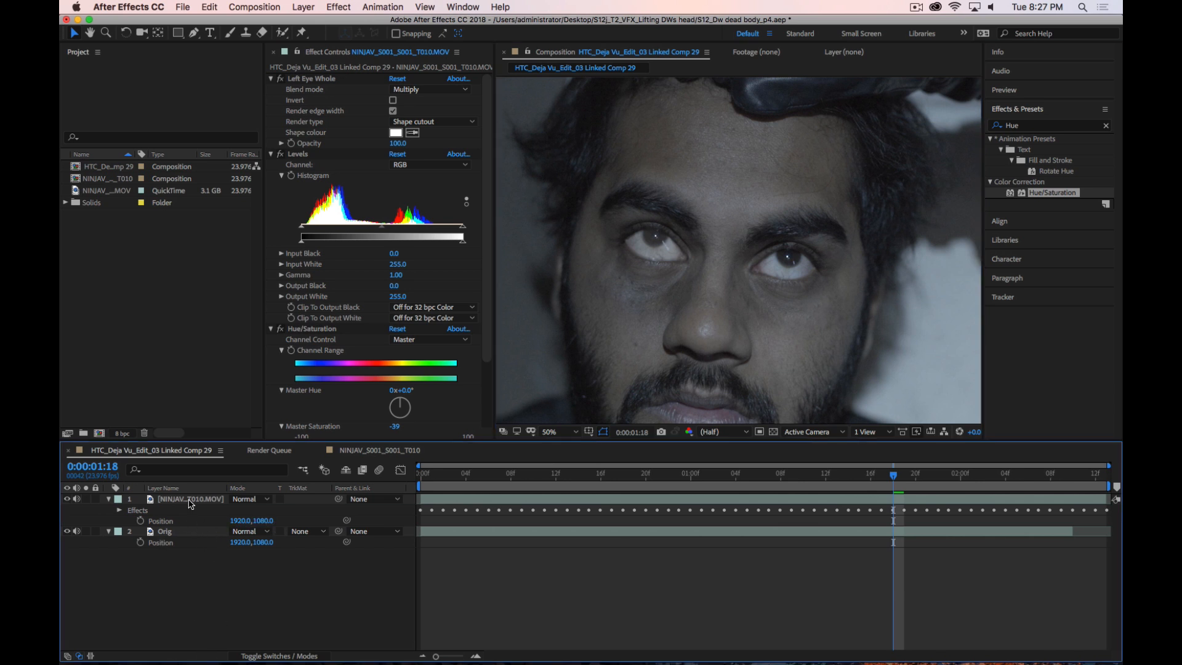
left_click(428, 122)
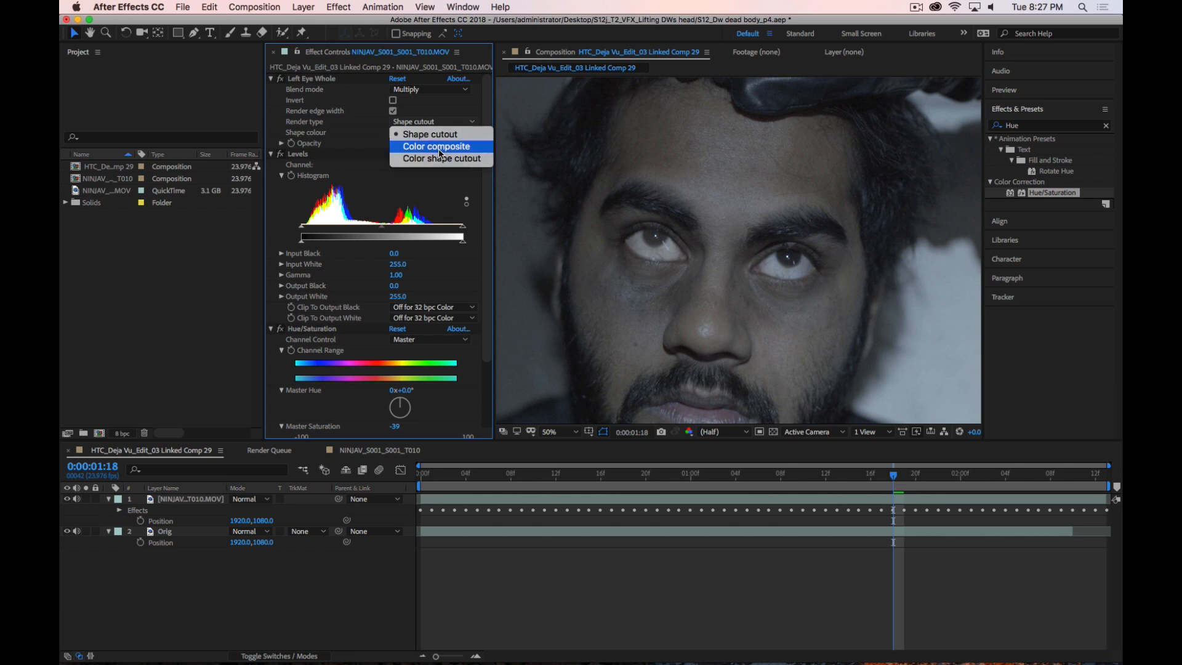
left_click(437, 147)
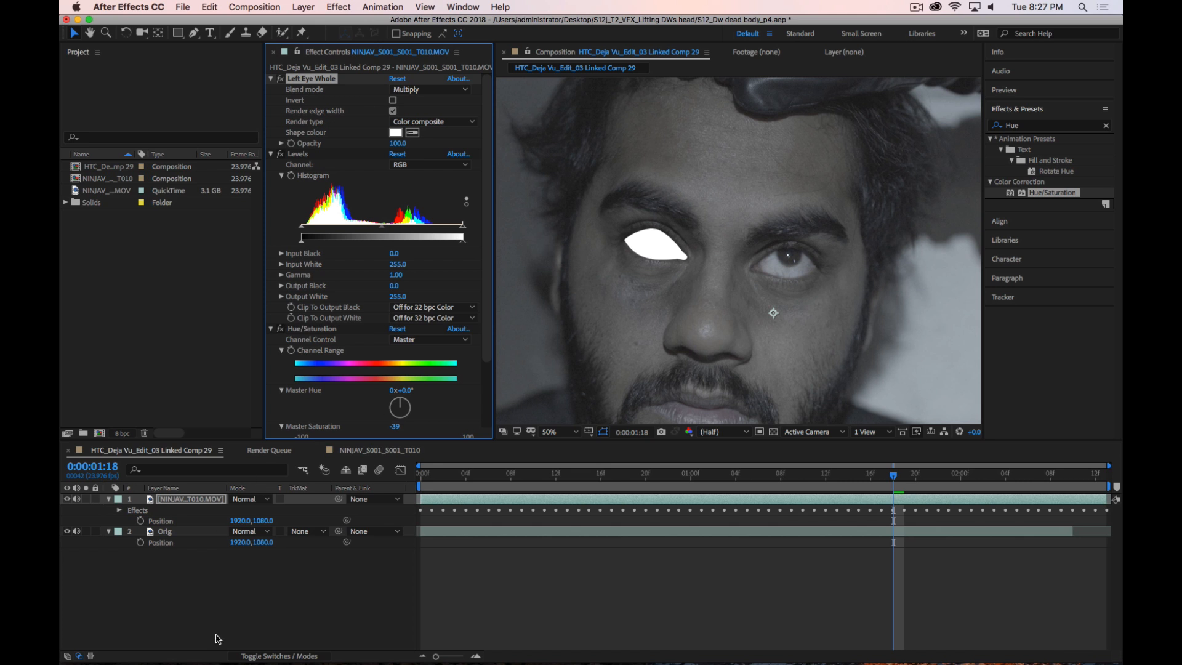
left_click(211, 615)
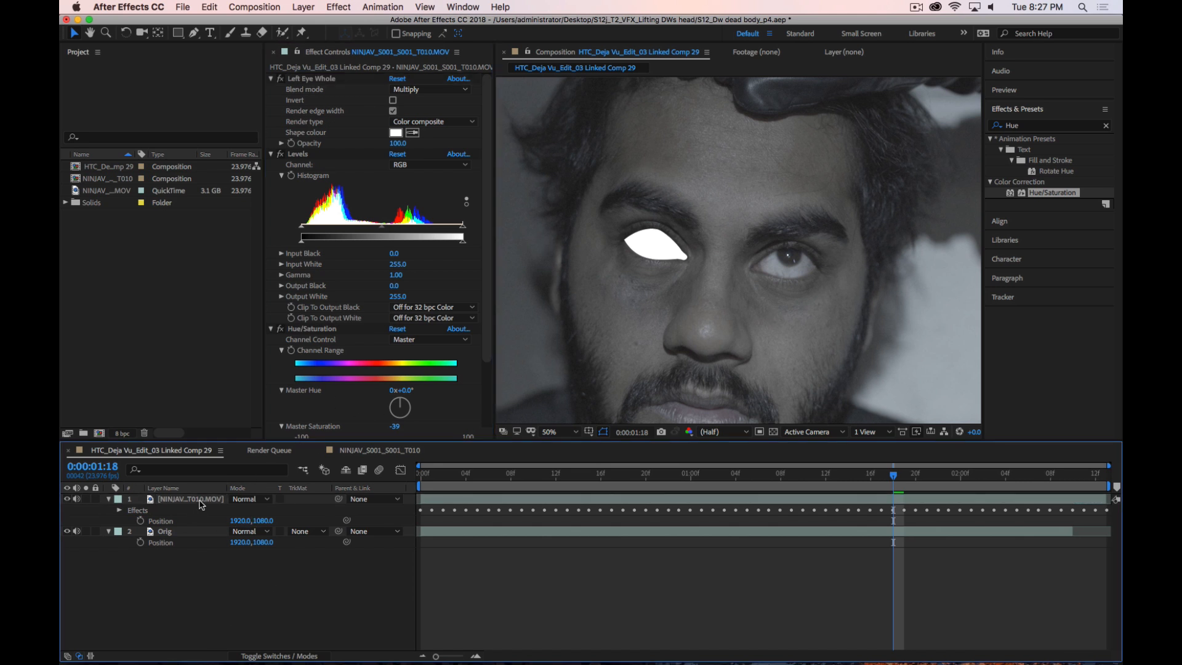
Remove the Levels and Hue/Saturation effects from the pasted eye layer
left_click(201, 500)
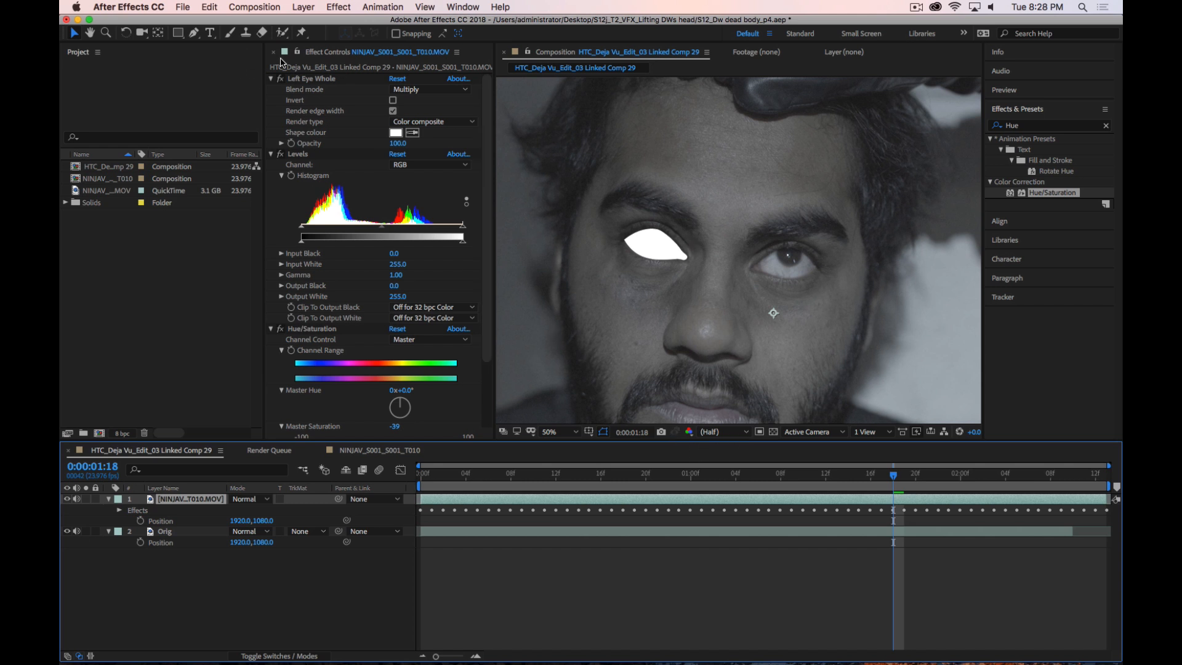
left_click(295, 155)
key("Delete")
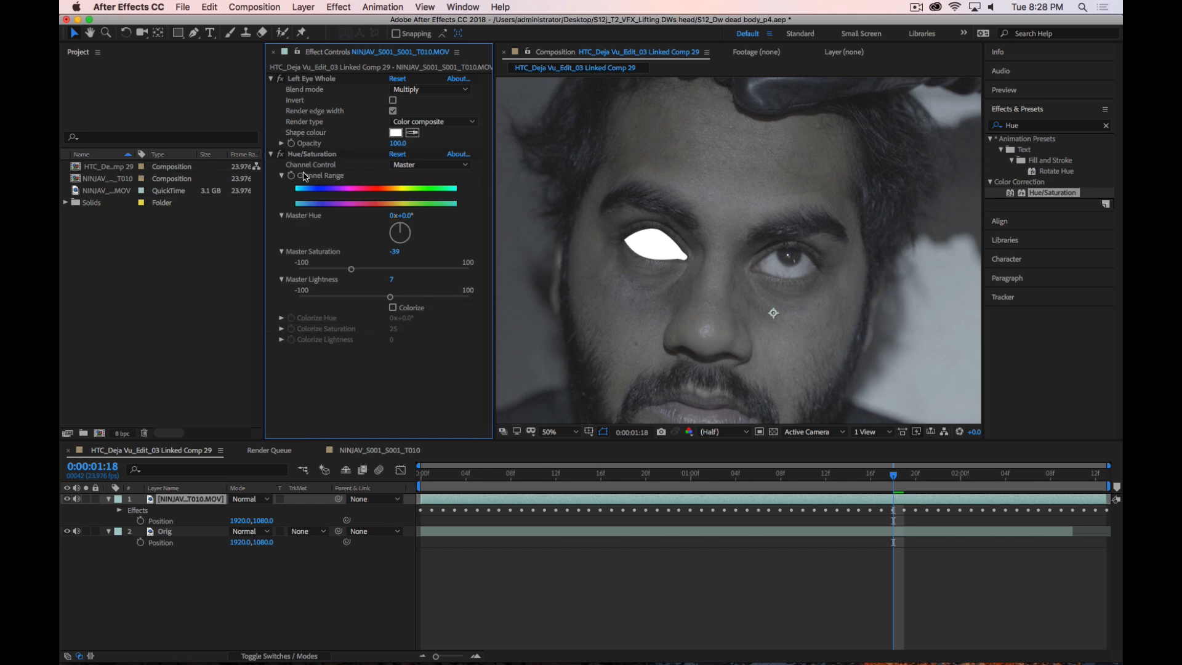
left_click(297, 155)
key("Delete")
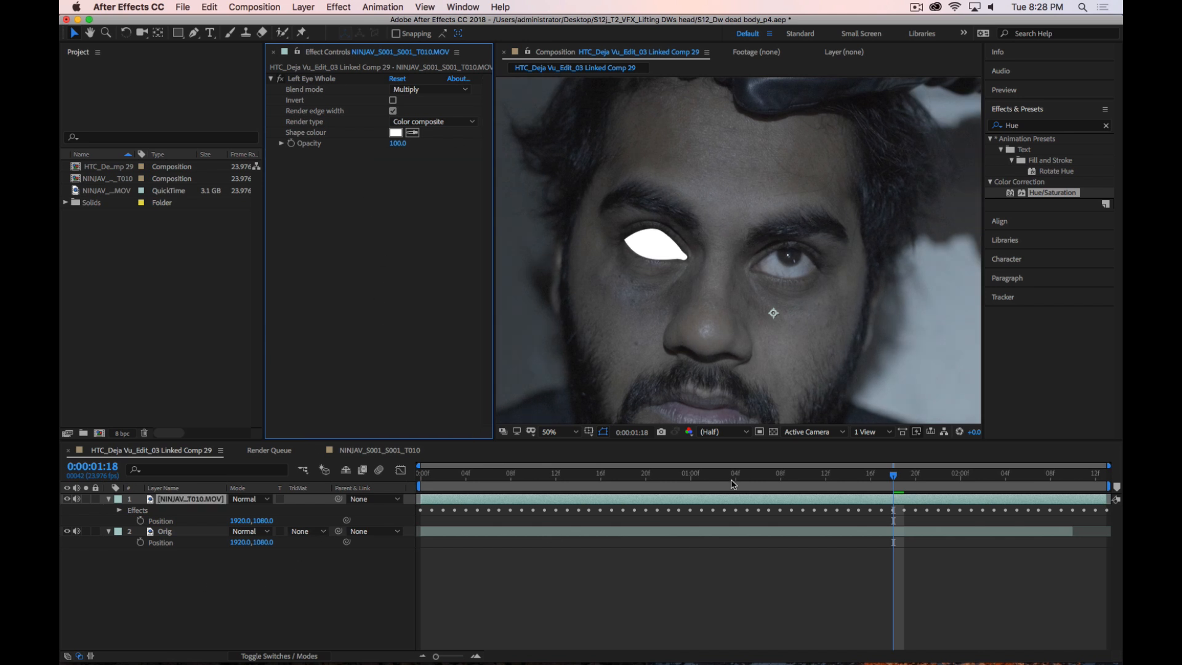
Compare the Shape cutout and Color composite render types of Left Eye Whole at 0:00:01:06, keeping the Multiply blend mode
left_click_drag(893, 476, 759, 478)
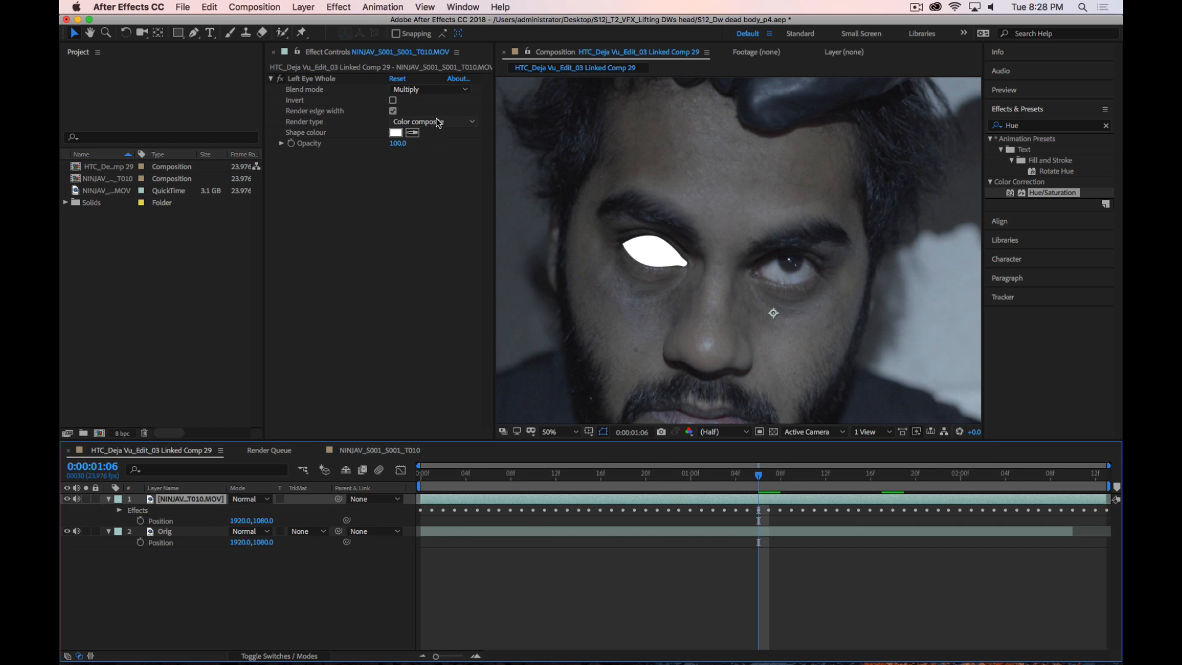
left_click(418, 91)
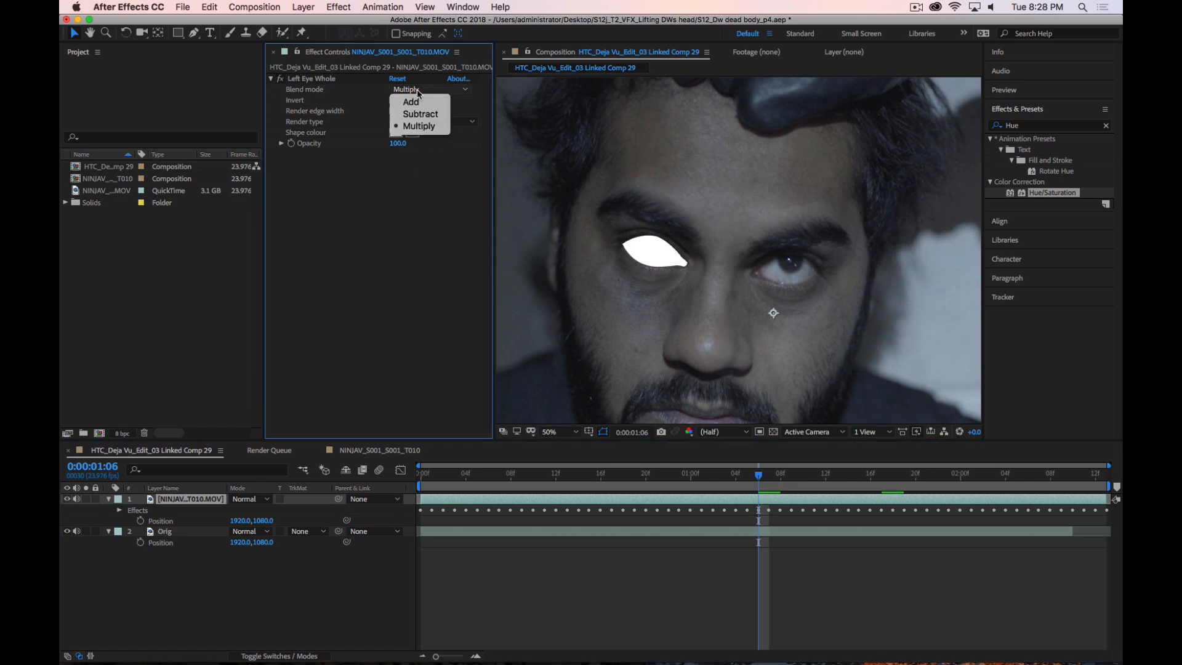
left_click(409, 125)
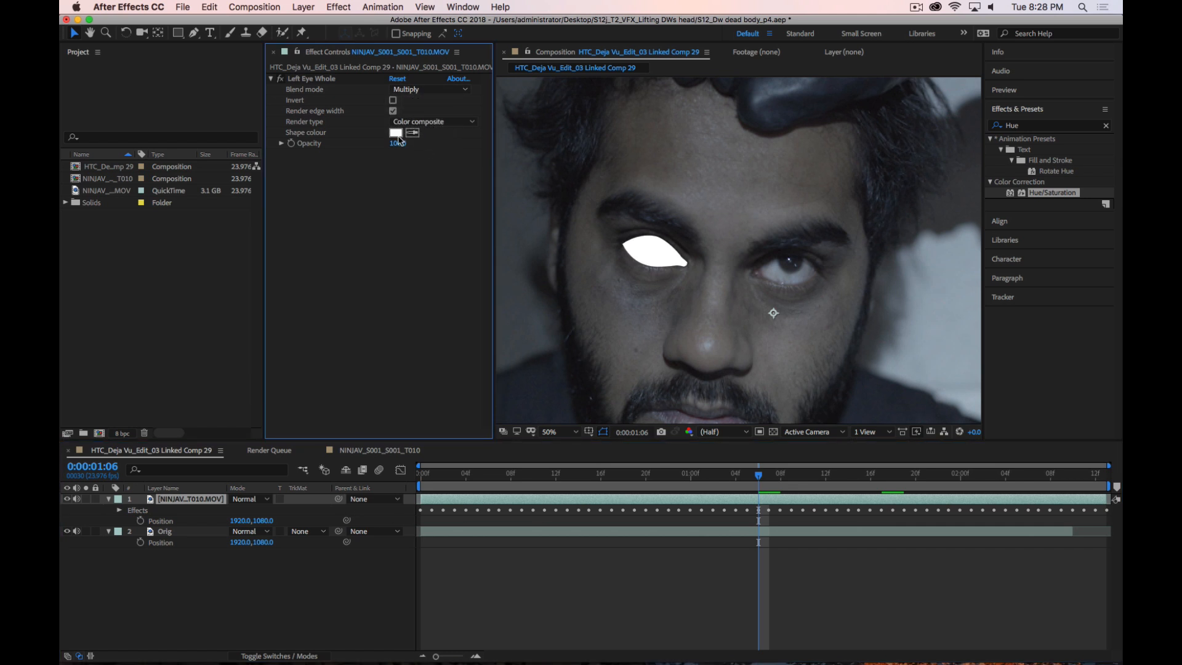
left_click_drag(398, 143, 503, 152)
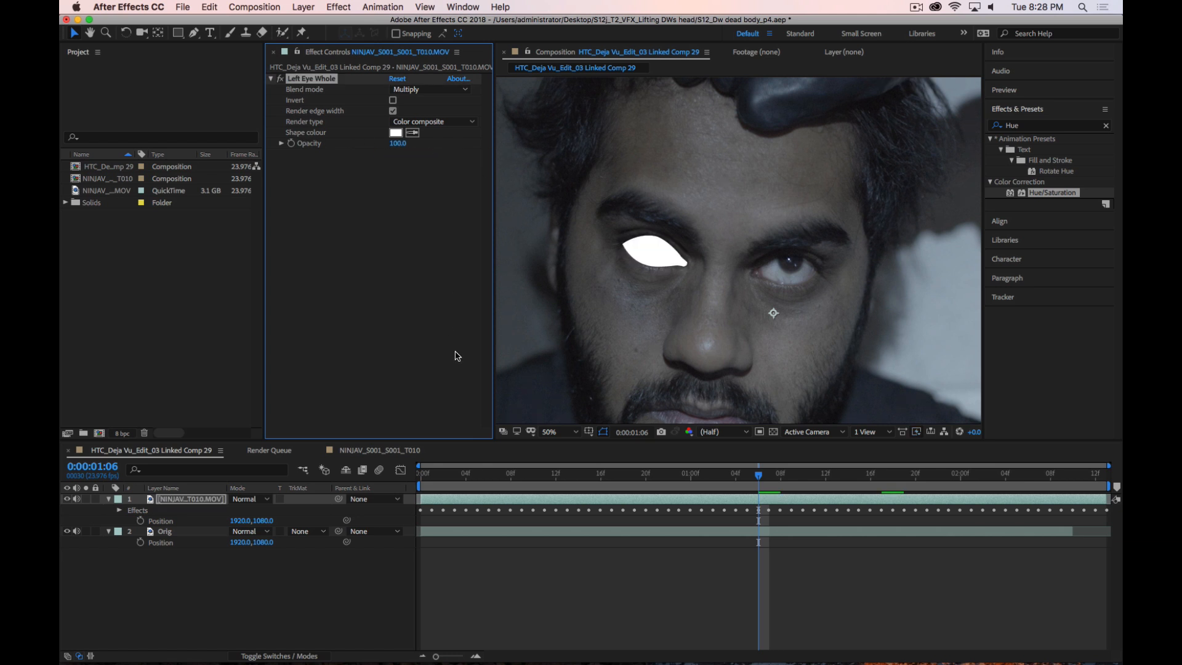
left_click(431, 122)
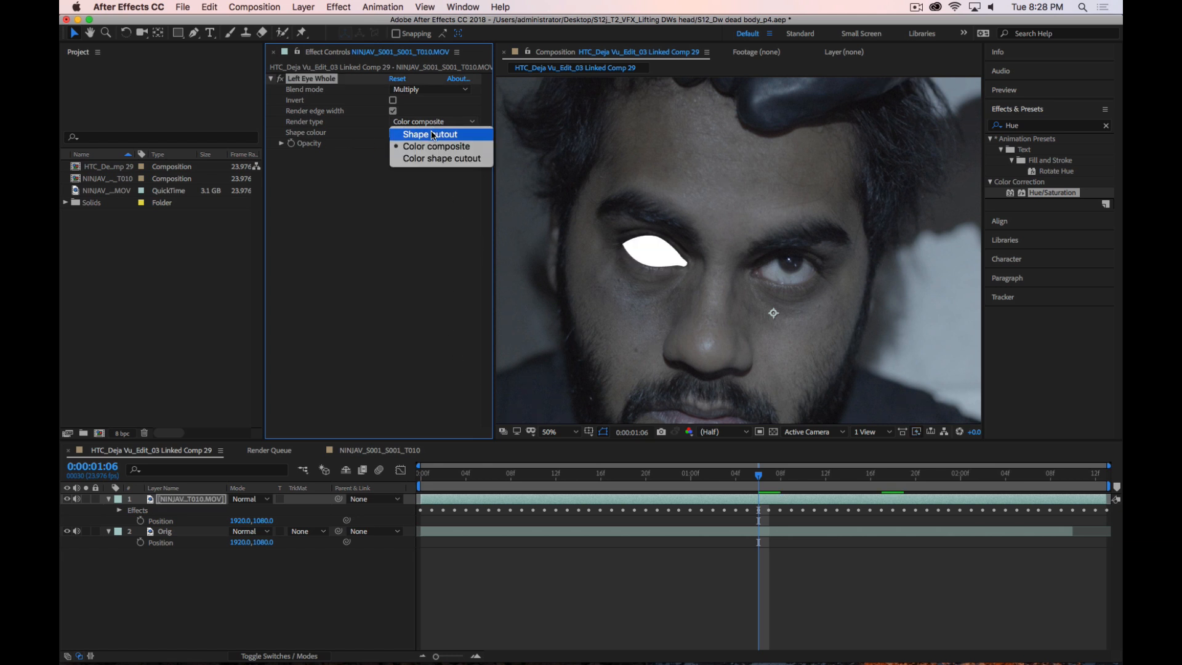
left_click(432, 130)
left_click(434, 122)
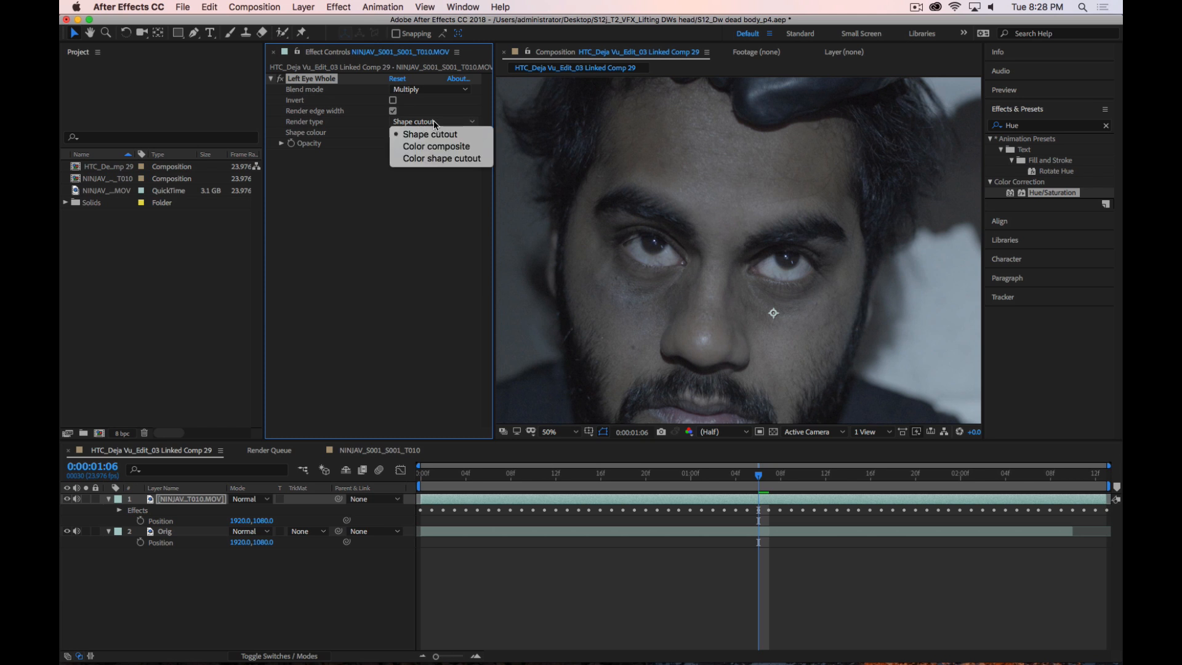
left_click(433, 148)
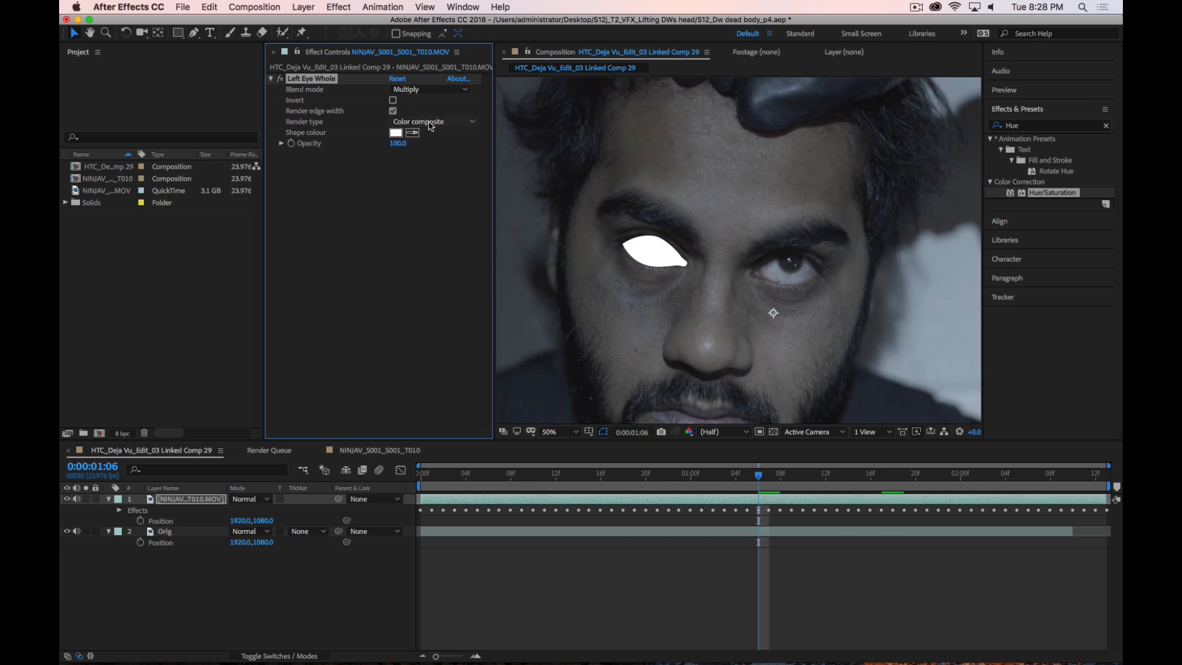
Set the Left Eye Whole render type to Color shape cutout and fit the whole frame in the viewer
left_click(430, 122)
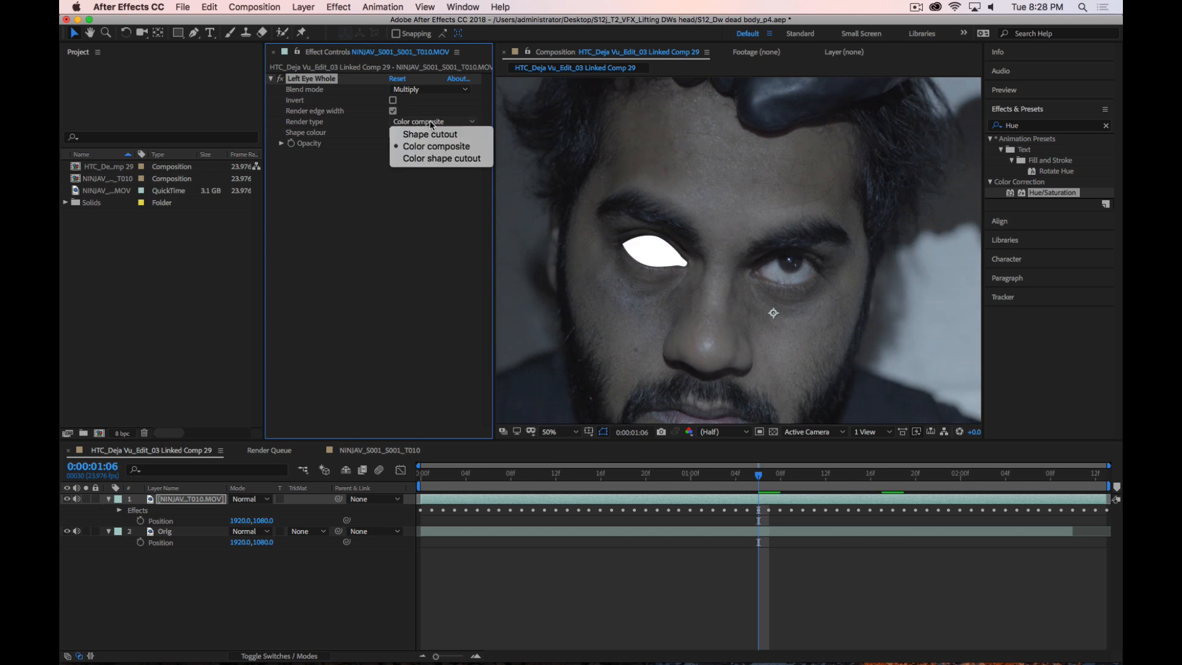
left_click(434, 160)
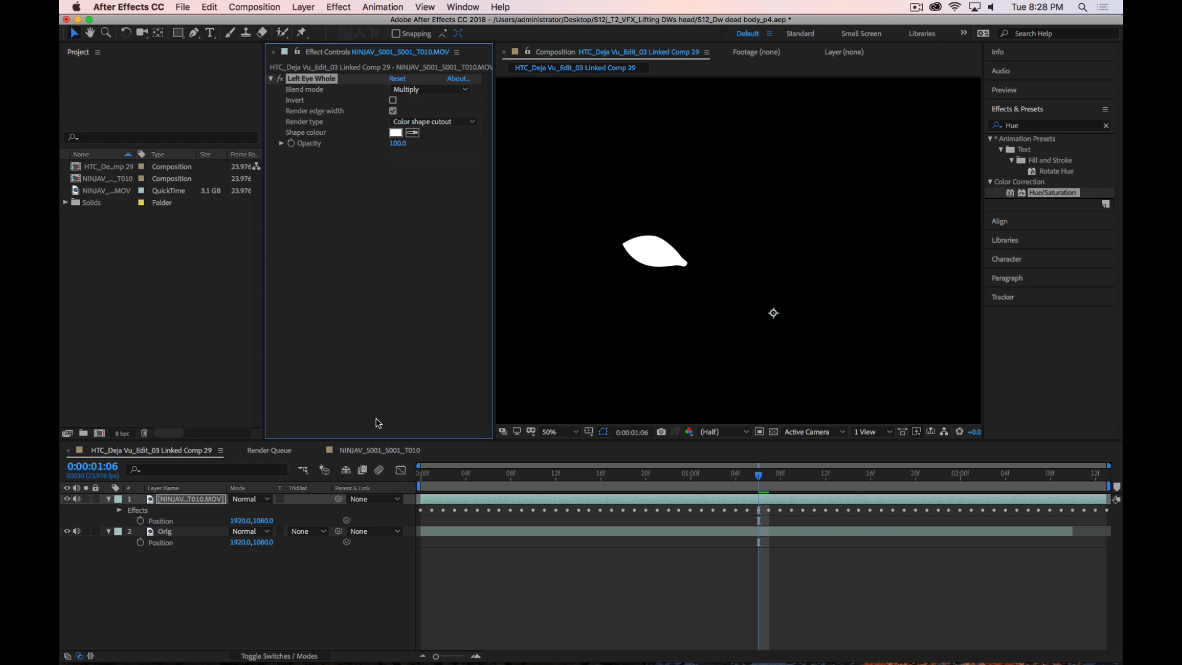
left_click(294, 585)
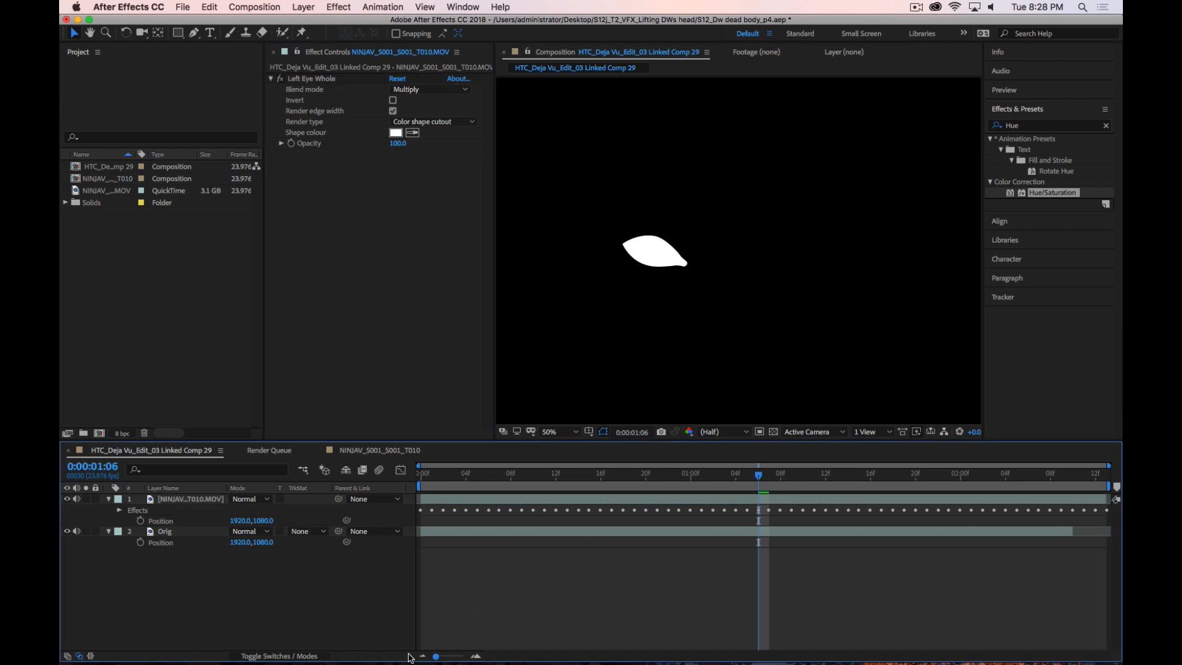
left_click(579, 431)
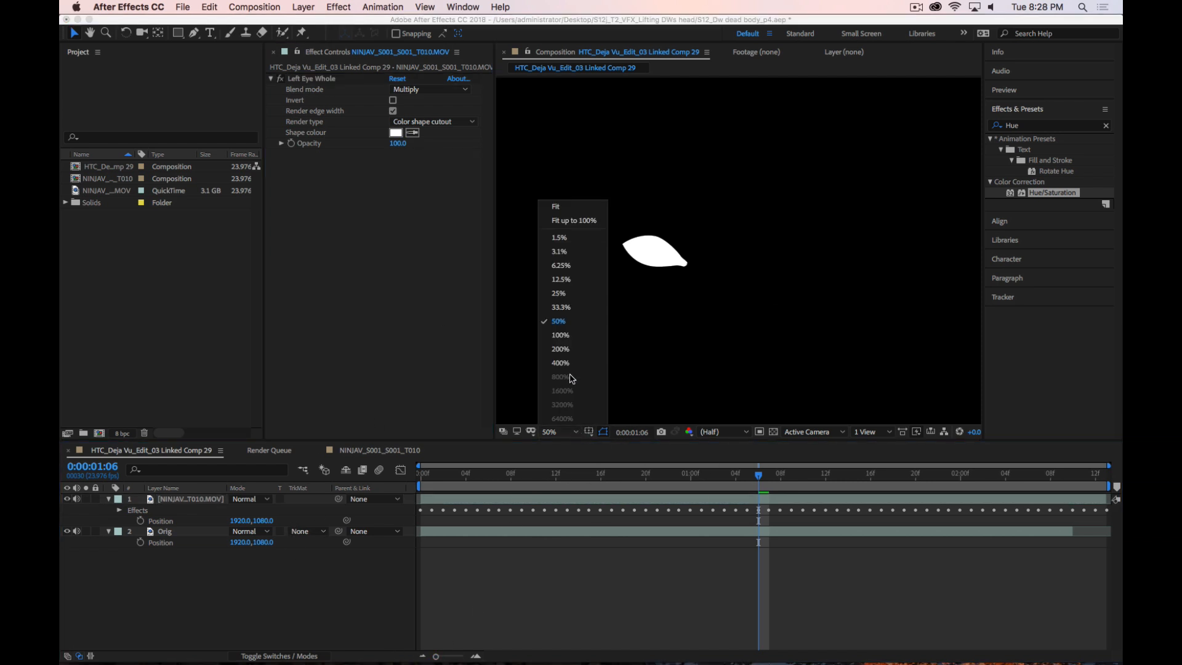
left_click(567, 225)
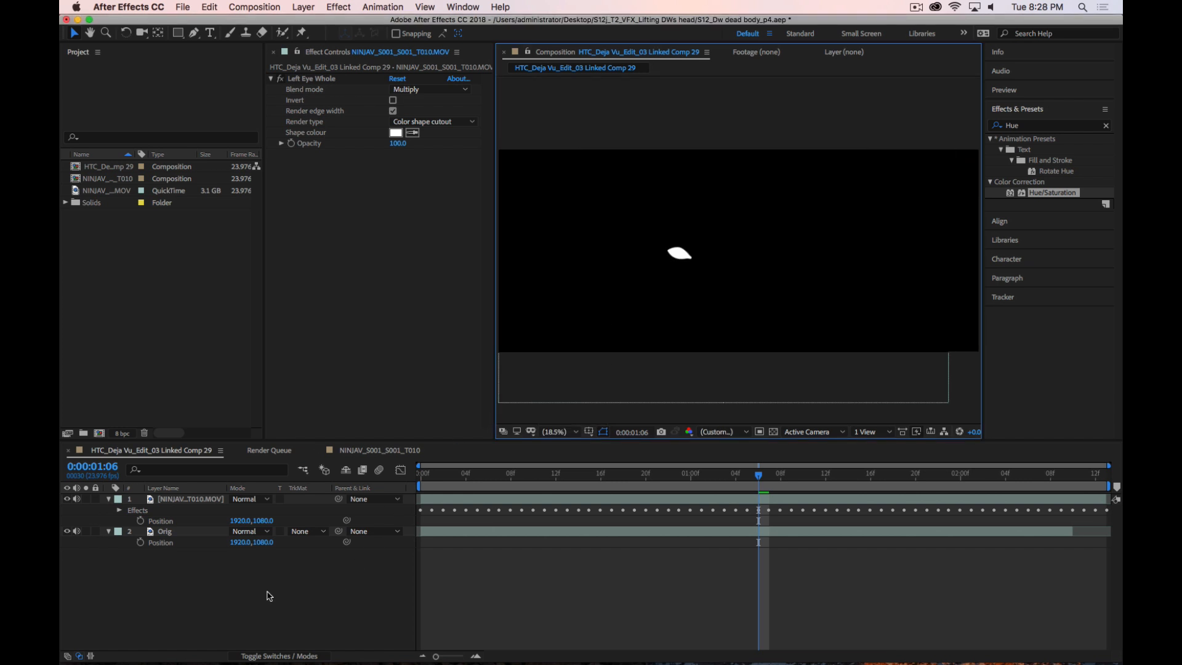
left_click(224, 613)
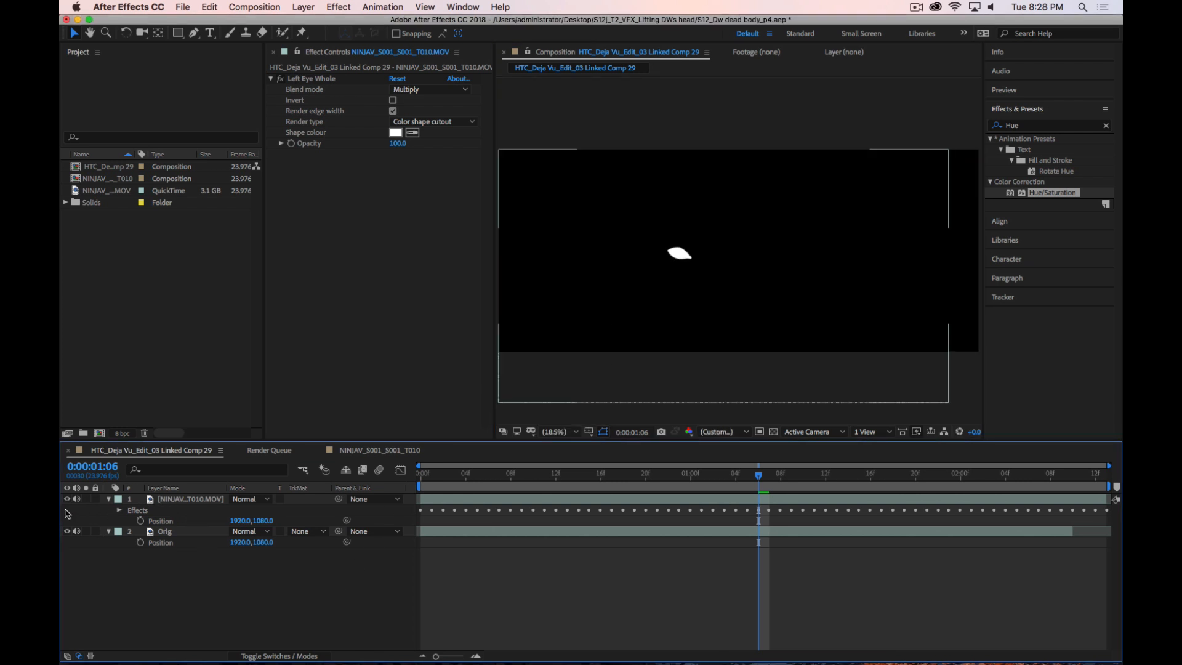
Check the white eye shape by toggling its layer's visibility, and duplicate the Orig layer
left_click(67, 499)
left_click(67, 500)
left_click(202, 501)
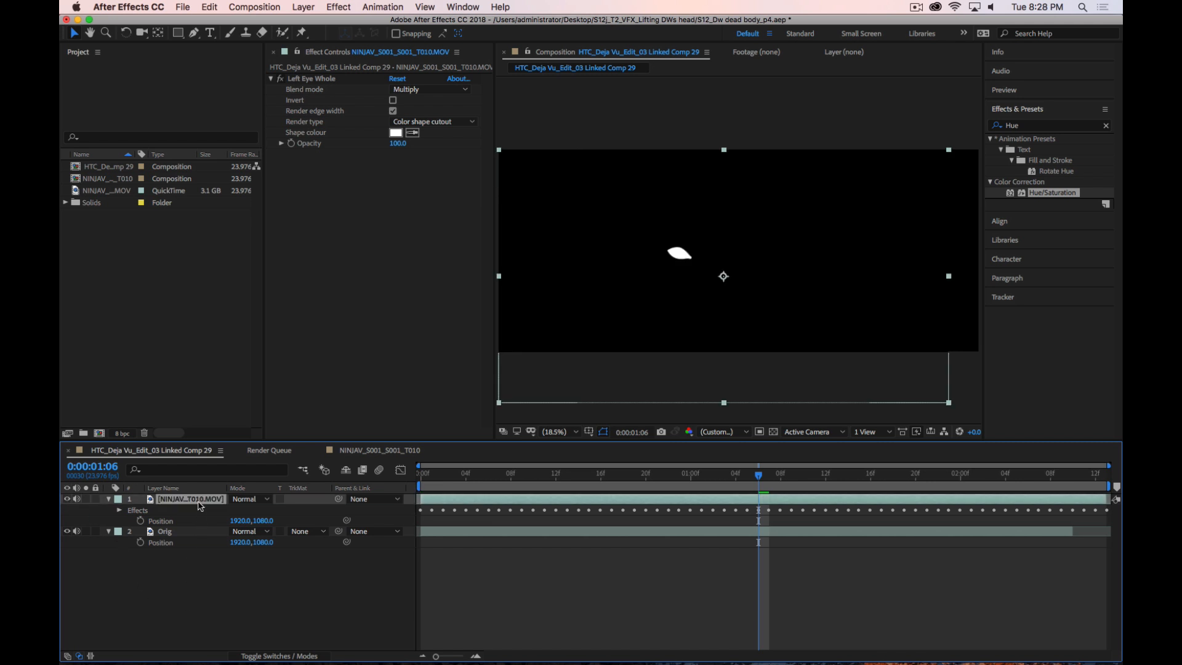
left_click(211, 567)
left_click(174, 532)
key("super+d")
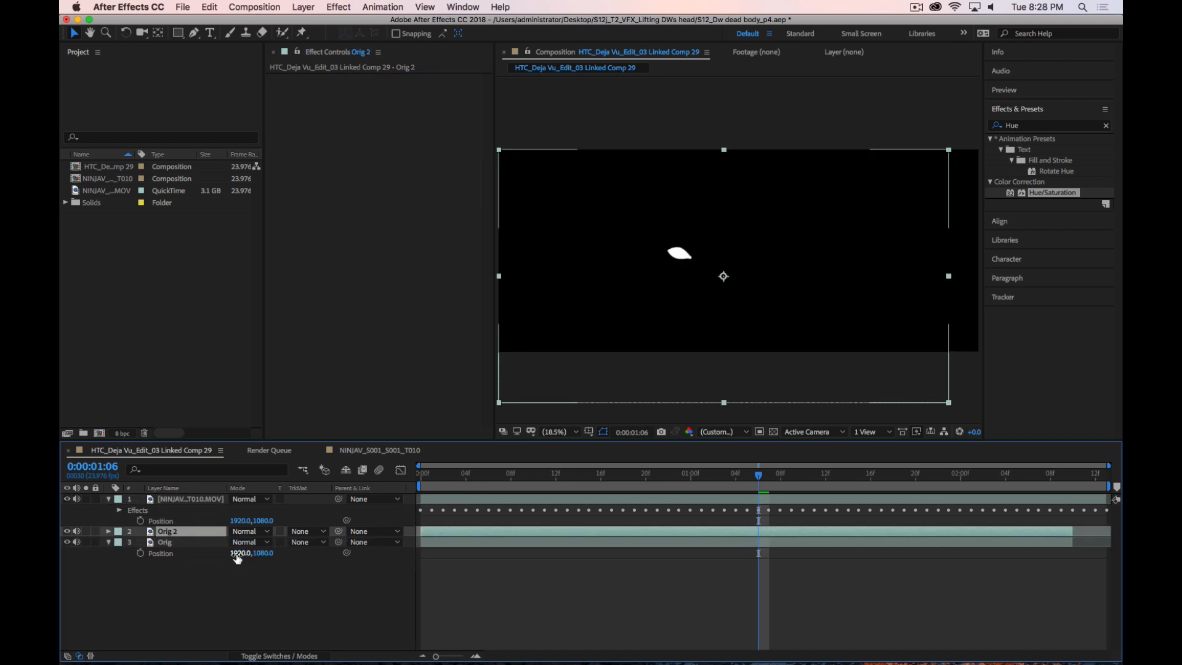
Rename the duplicated Orig layer as Eye FX and the white eye shape layer as Matte
key("Return")
type("Eye")
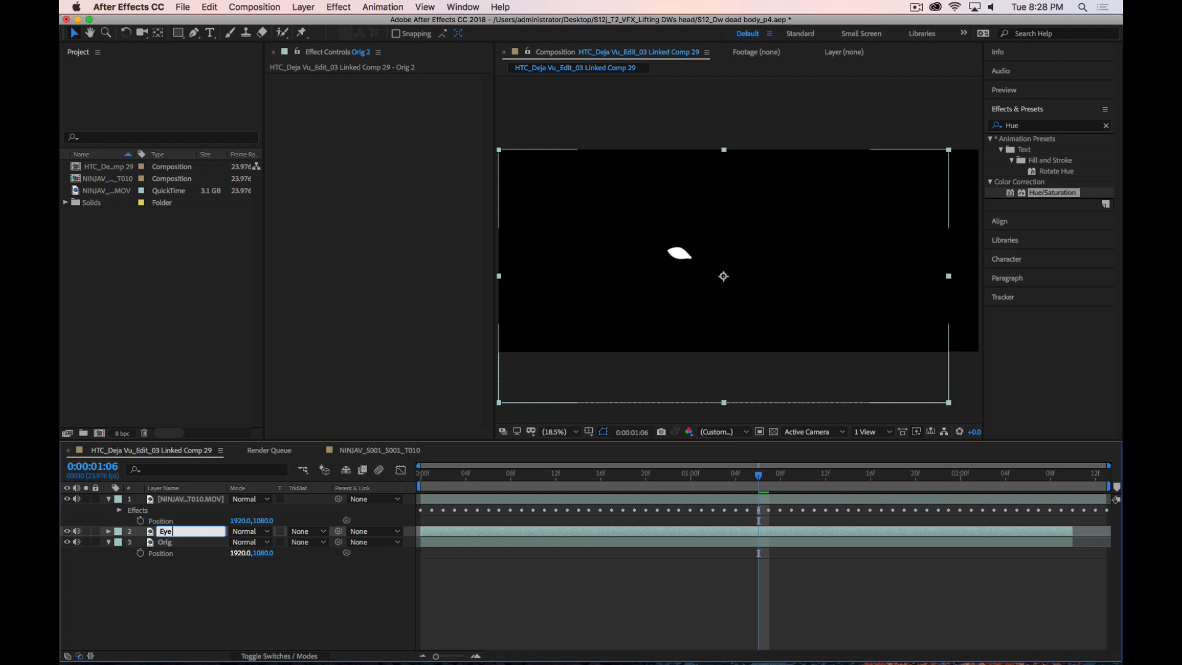
type(" FX")
left_click(209, 583)
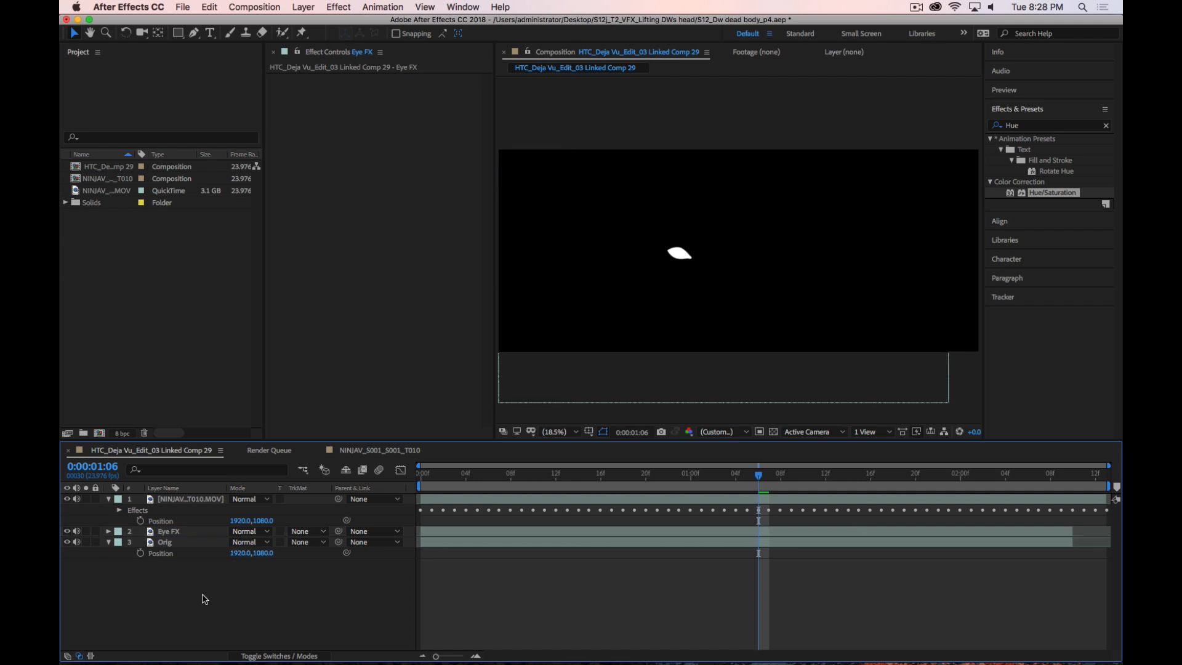
left_click(185, 500)
key("Return")
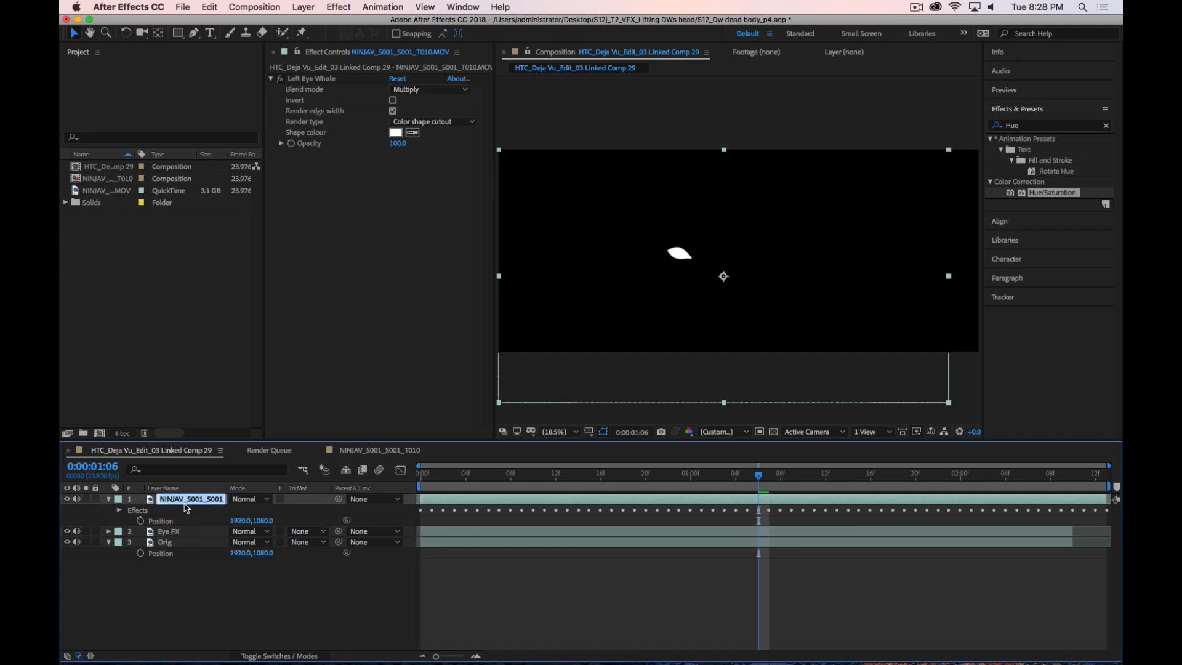
type("Matte")
key("Return")
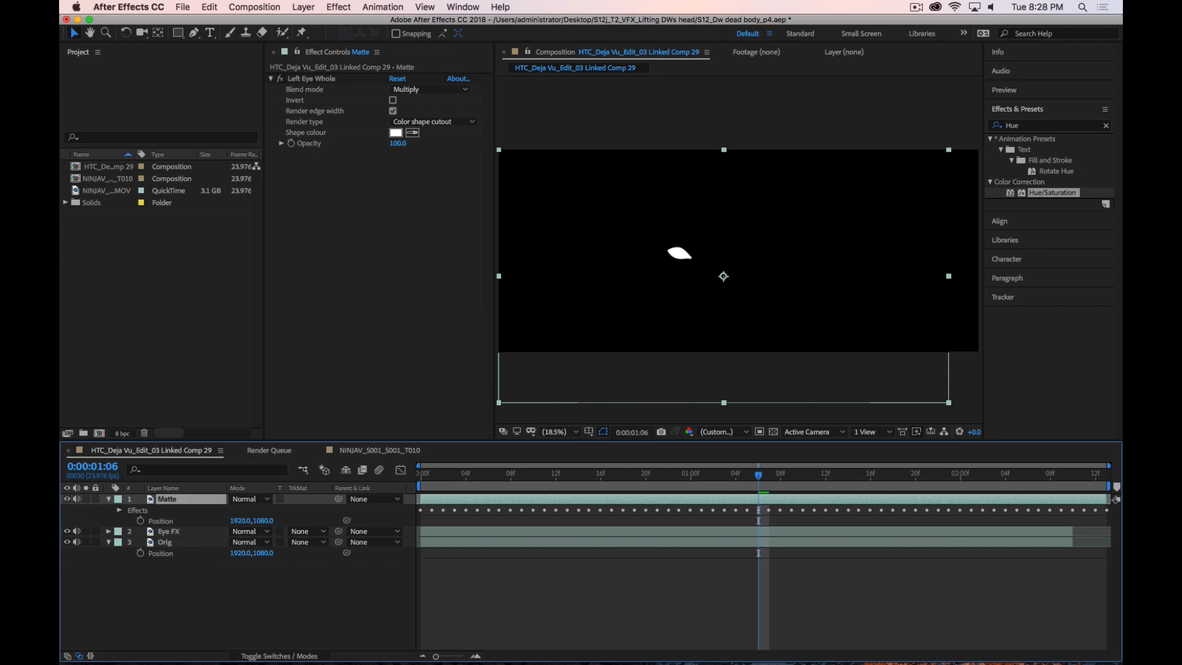
Pre-compose the Matte layer into Matte Comp 1, moving all attributes into it, and return to the linked composition
right_click(150, 500)
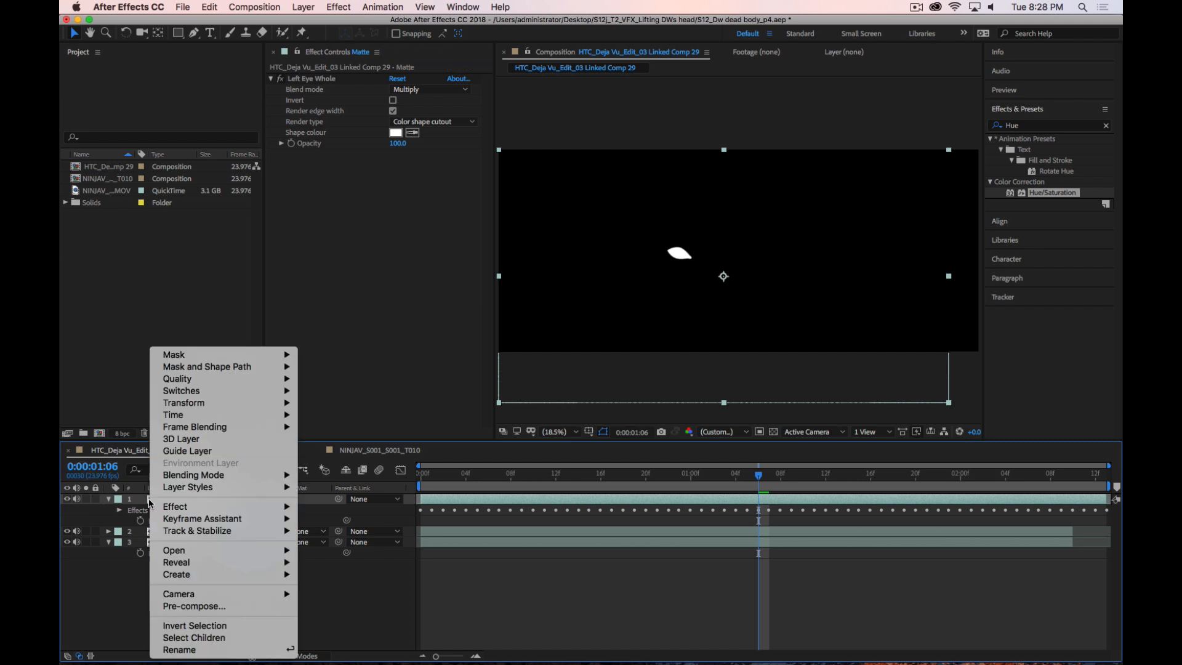
left_click(185, 607)
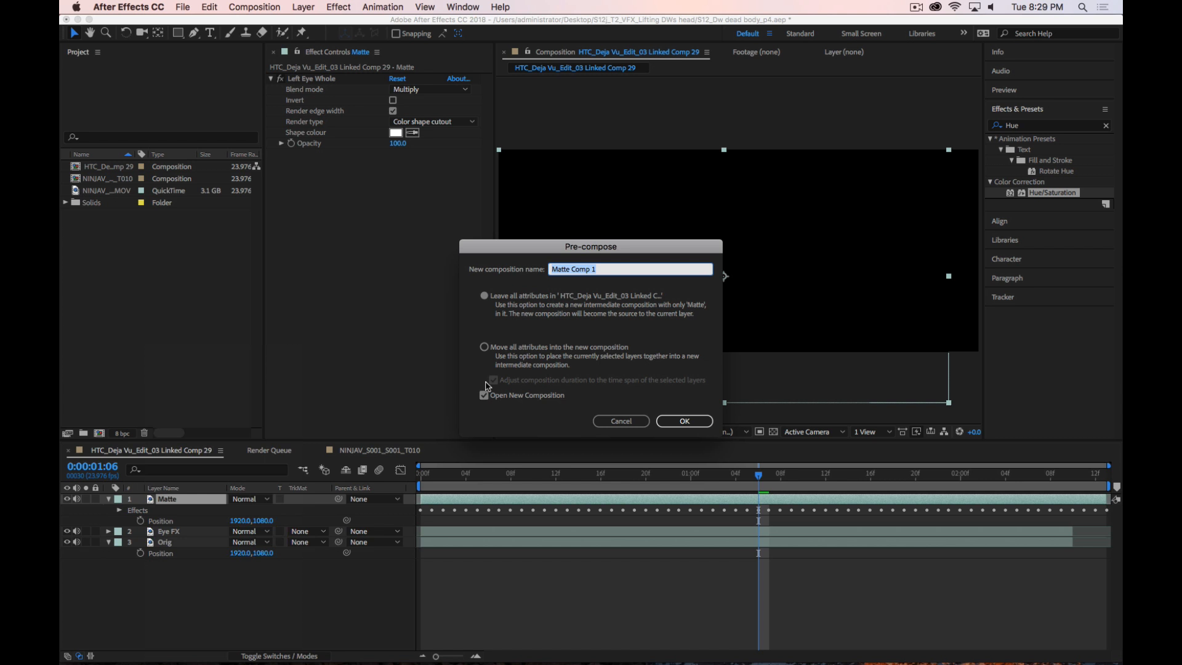
left_click(485, 348)
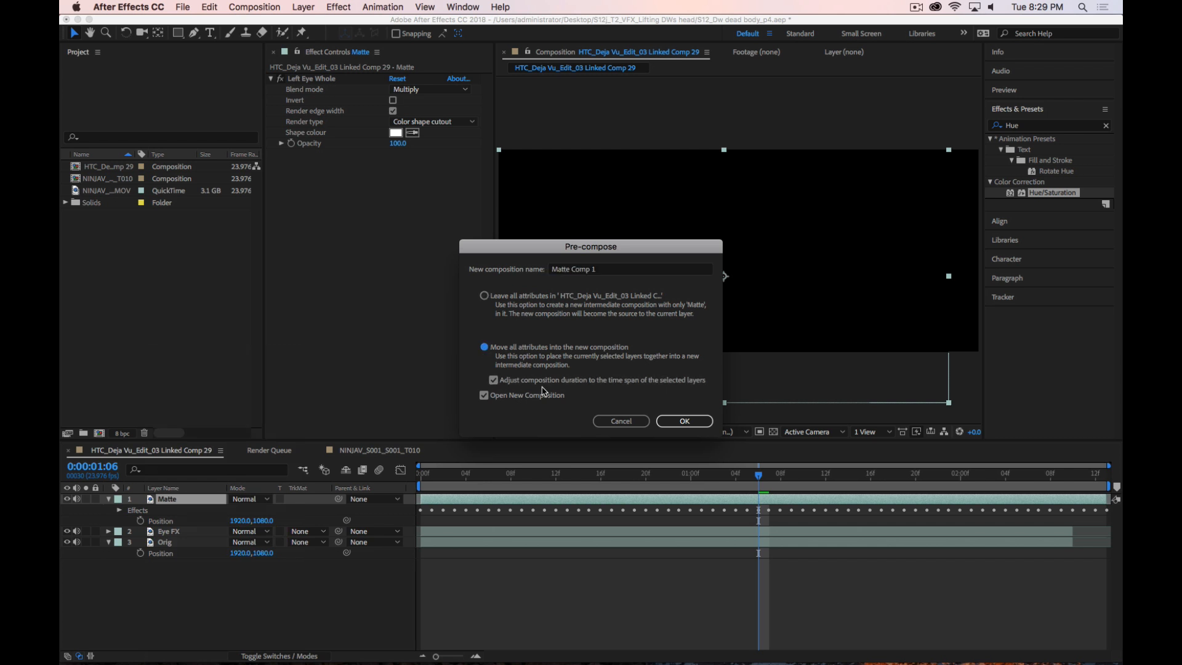
left_click(681, 420)
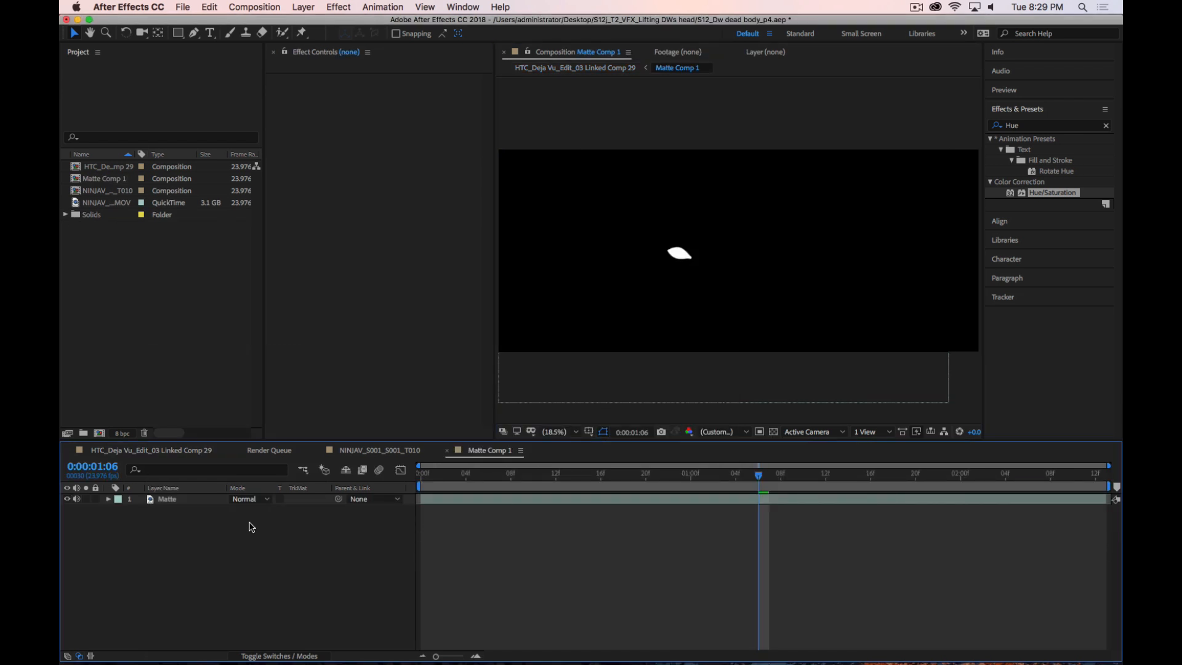
key("Tab")
left_click(173, 524)
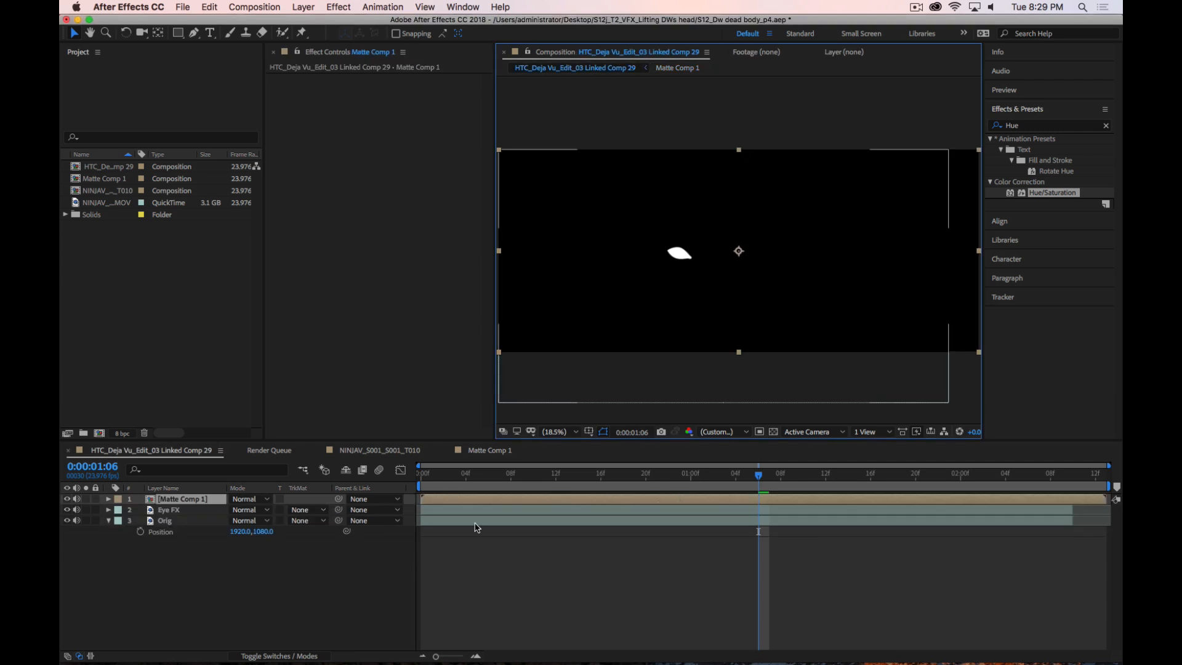
Try Alpha Matte and then Luma Matte from Matte Comp 1 on Eye FX, and scrub to check the isolated eye
left_click(295, 582)
left_click(308, 521)
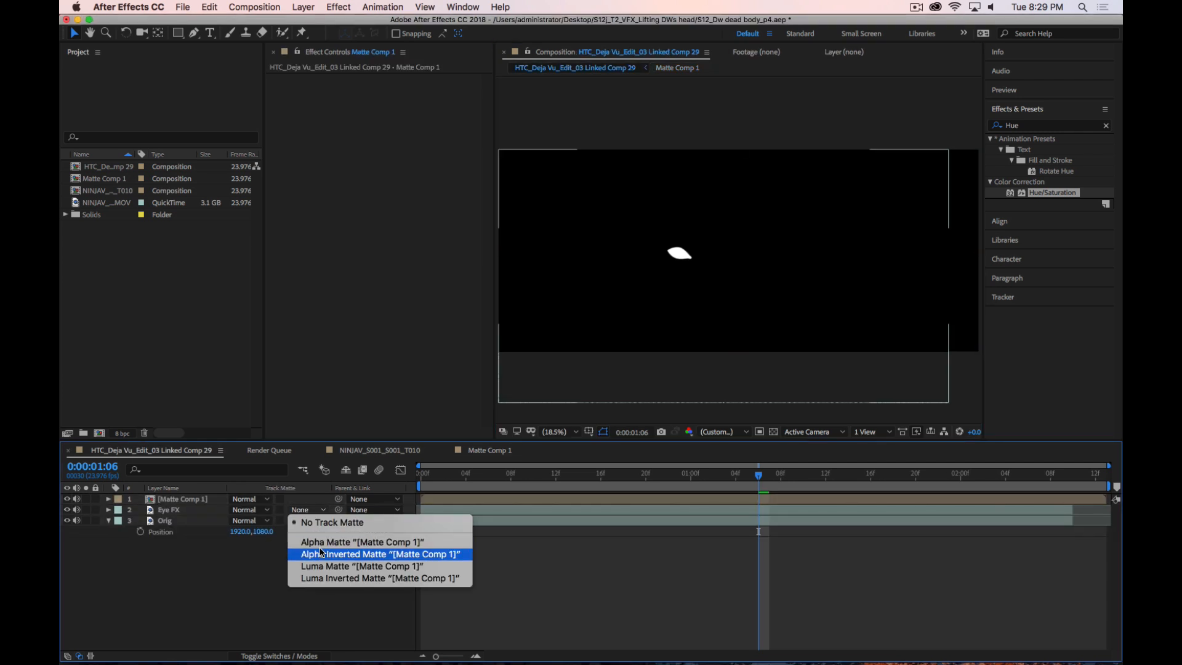
left_click(320, 543)
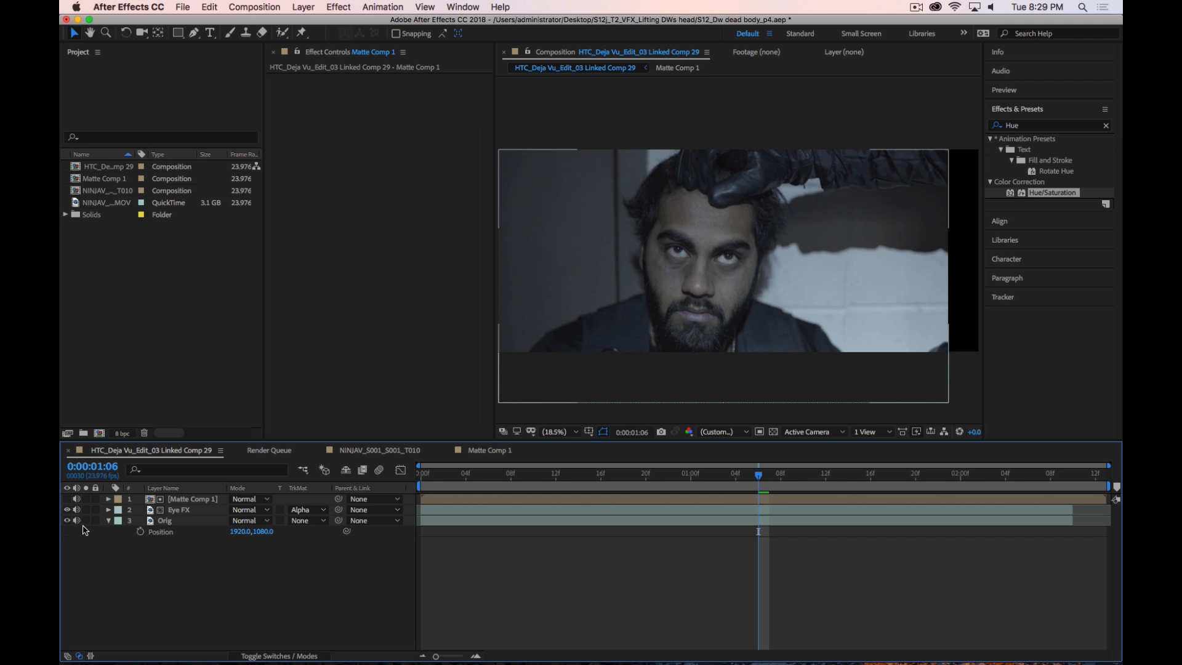
left_click(307, 510)
left_click(309, 564)
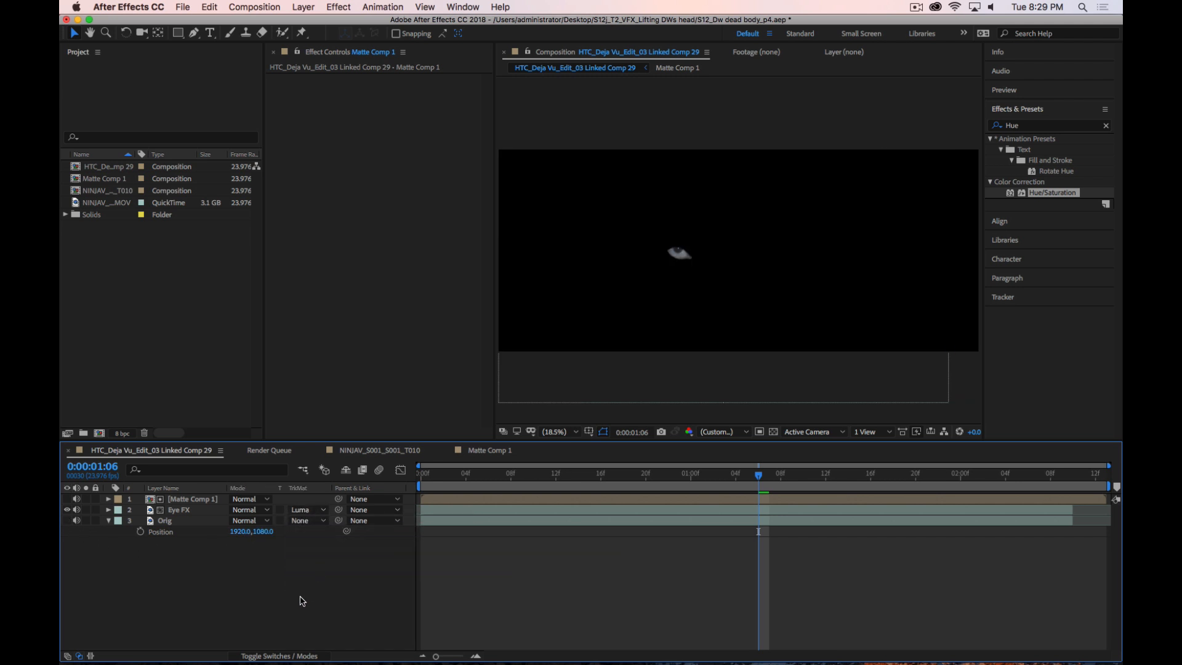
scroll(671, 253, "up", 3)
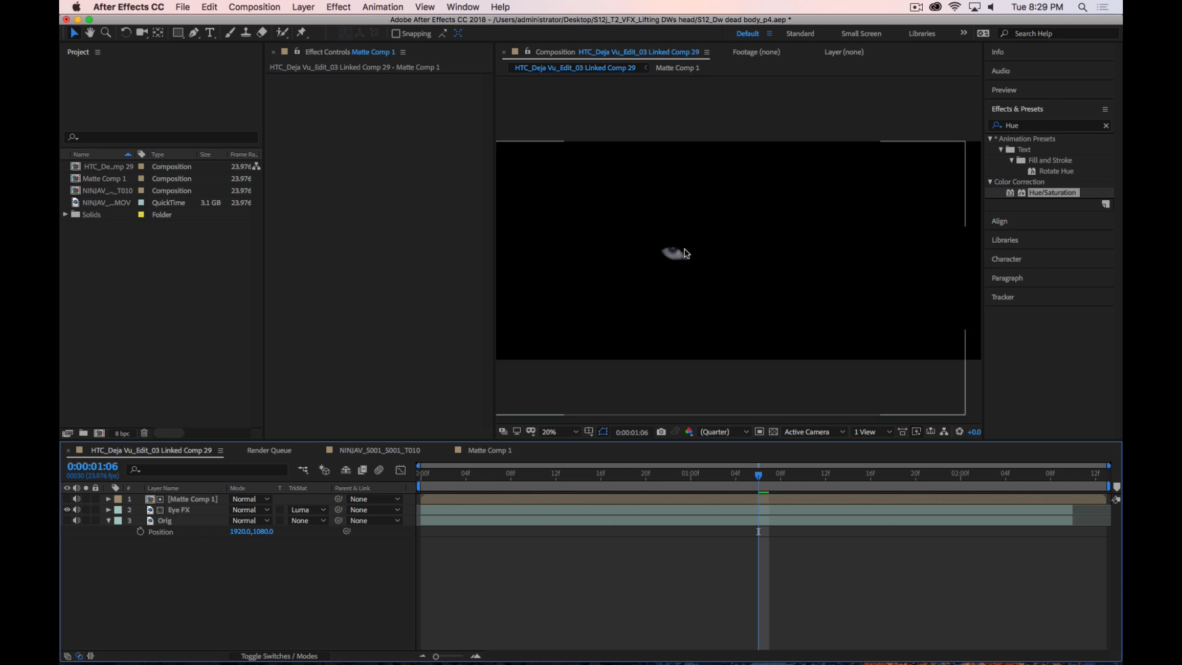
left_click_drag(759, 475, 829, 501)
Undo the track matte changes and the pre-composing of the Matte layer
key("super+z")
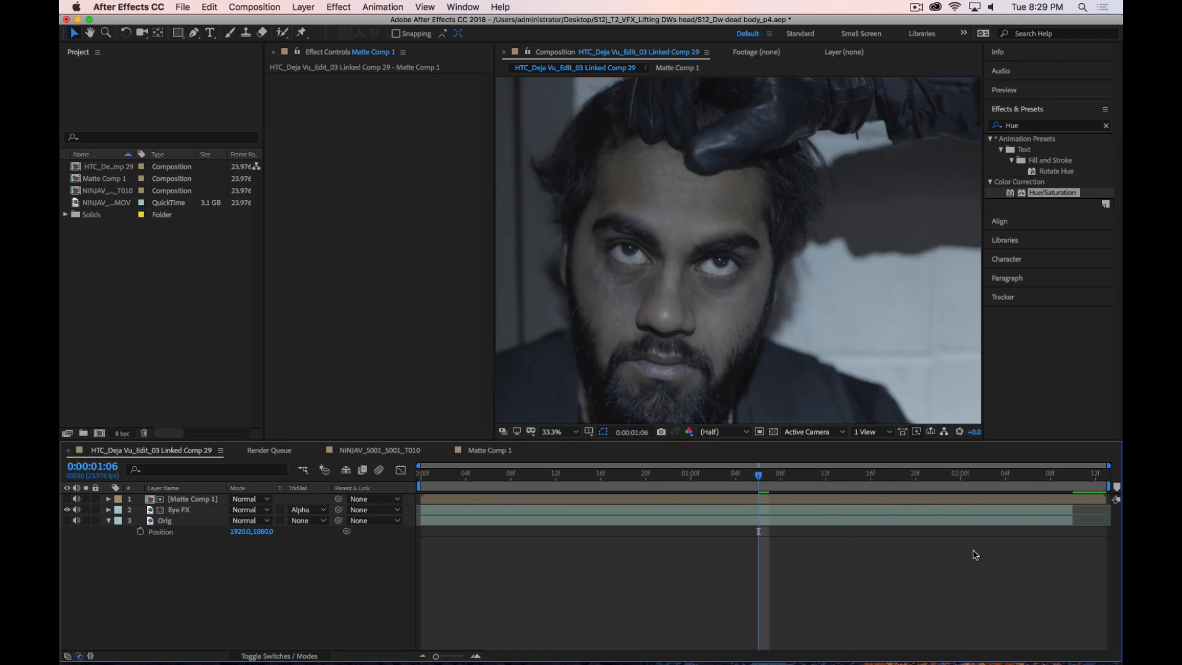
key("super+z")
key("super+z")
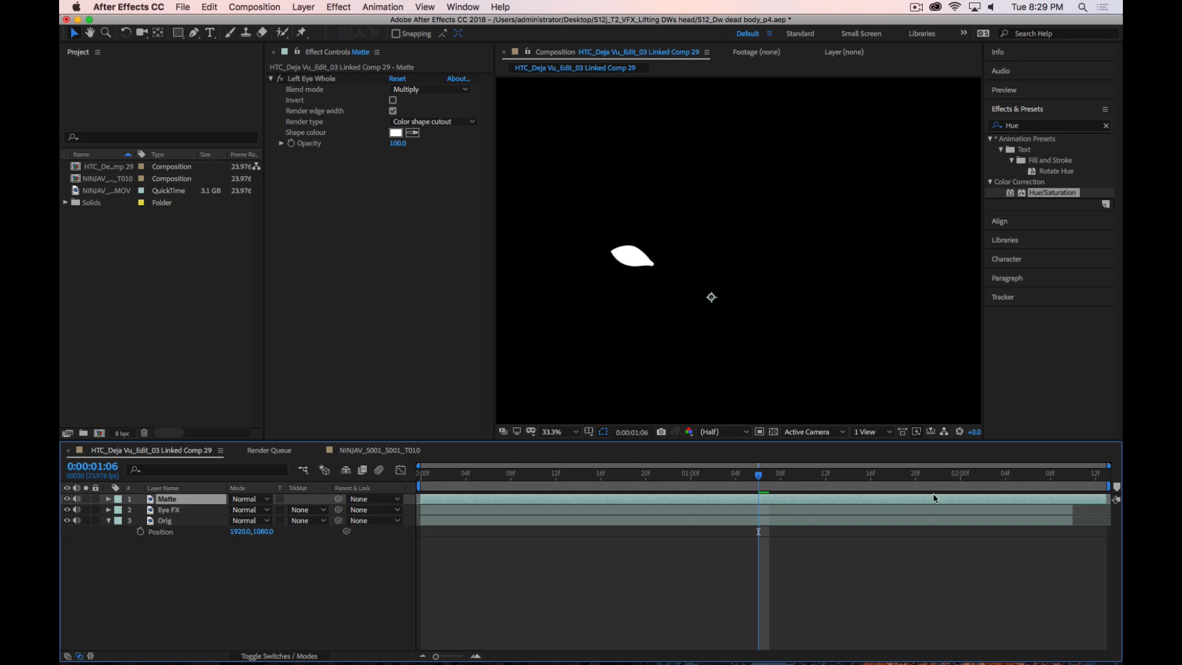
Extend the Eye FX and Orig layers to the end of the composition and go to the first frame
left_click(1072, 510)
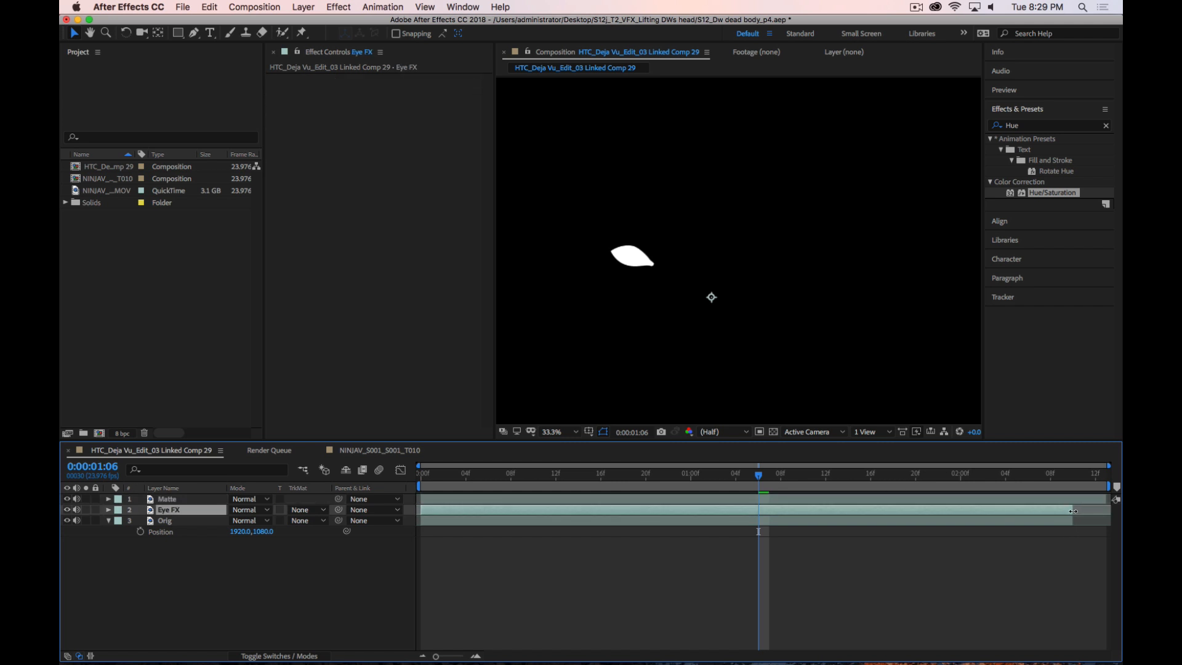
mouse_move(1082, 511)
left_mouse_down()
mouse_move(1108, 511)
mouse_move(1100, 525)
left_mouse_up()
left_click_drag(759, 478, 236, 473)
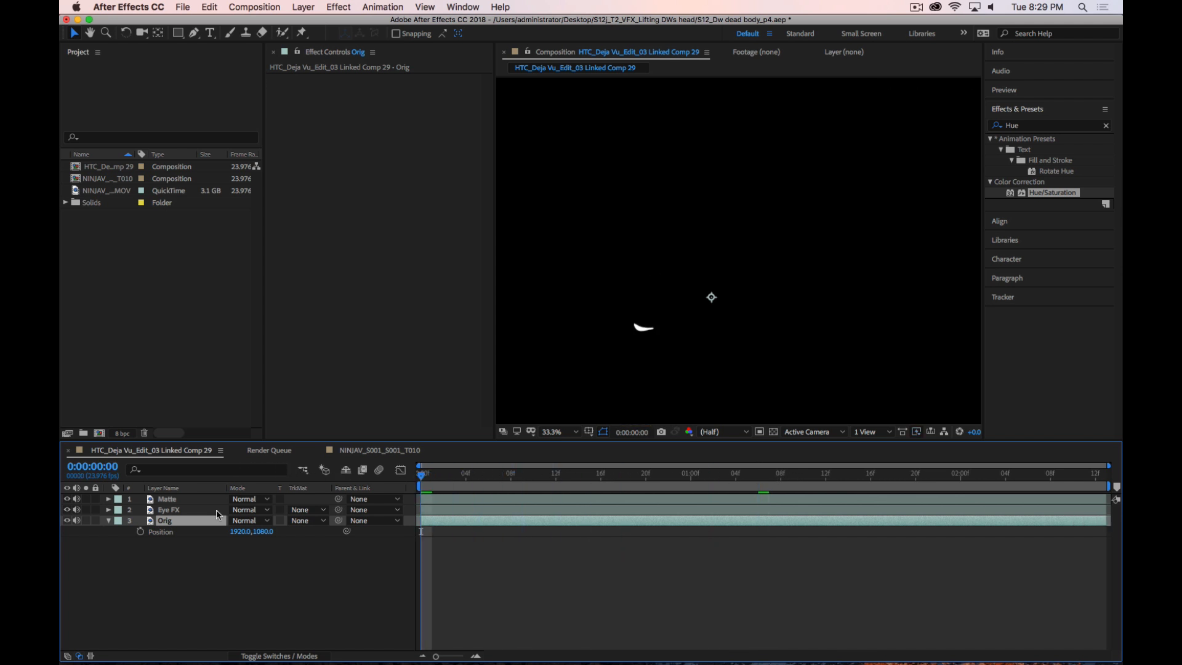
Toggle the Matte layer's visibility to compare the eye shape with the footage underneath
left_click(179, 503)
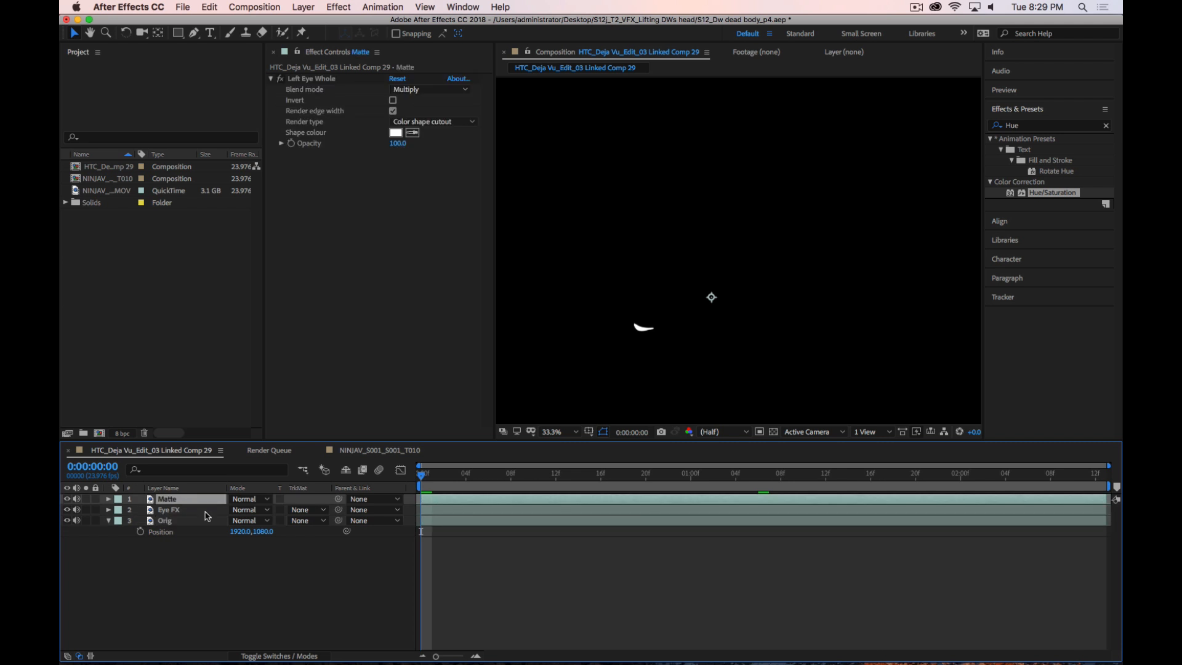
left_click(67, 499)
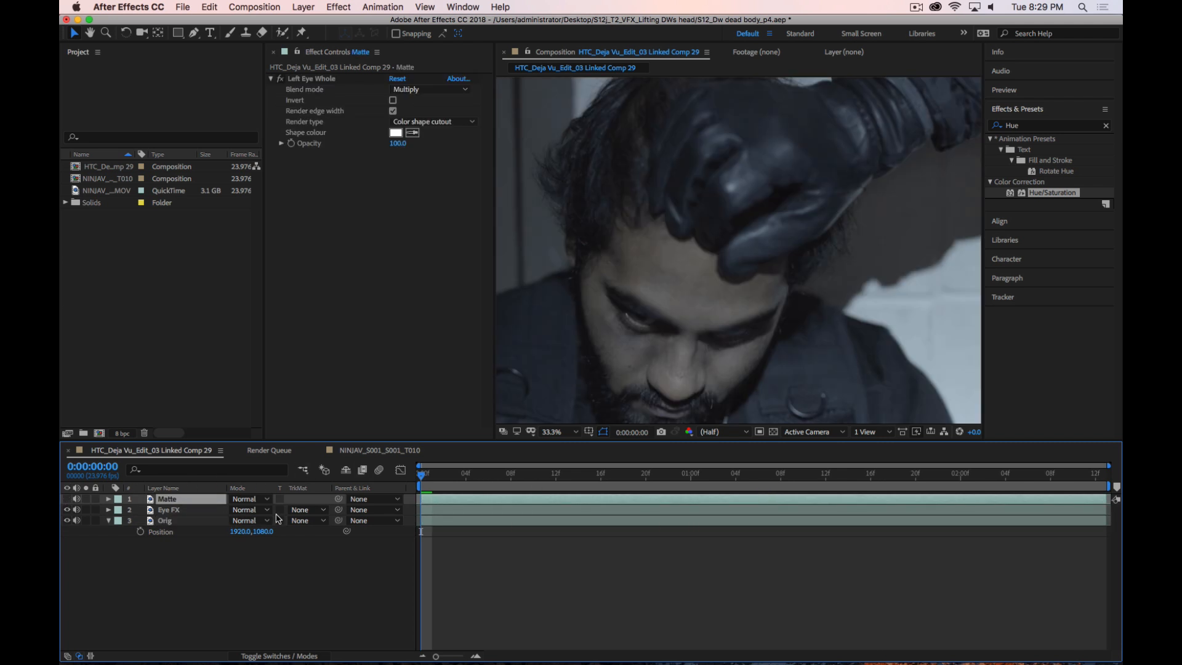
left_click(66, 499)
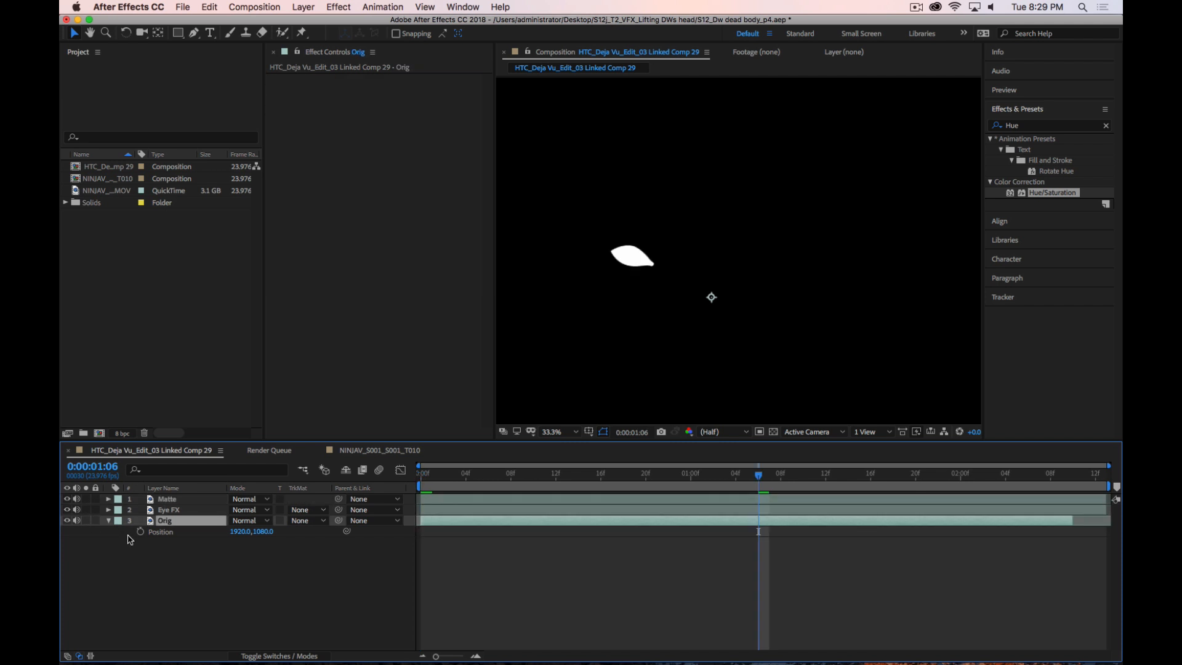
Undo the layer extensions, the Matte and Eye FX renames, and the duplication of the Orig layer
key("super+z")
key("super+z")
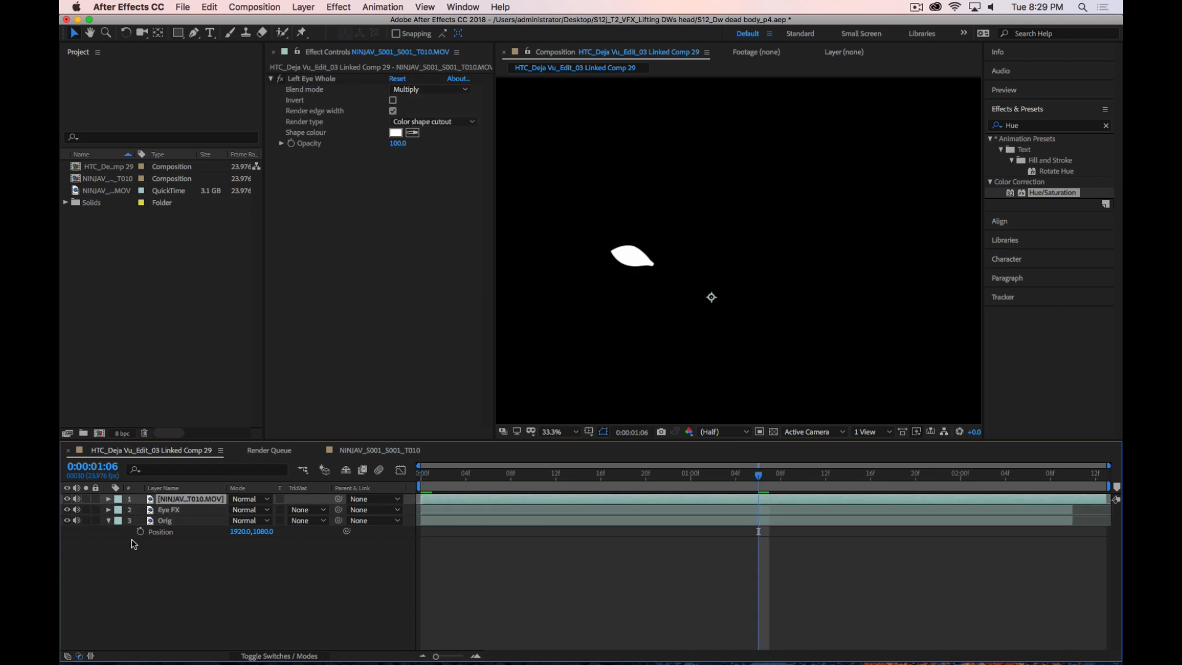
key("super+z")
key("super+z")
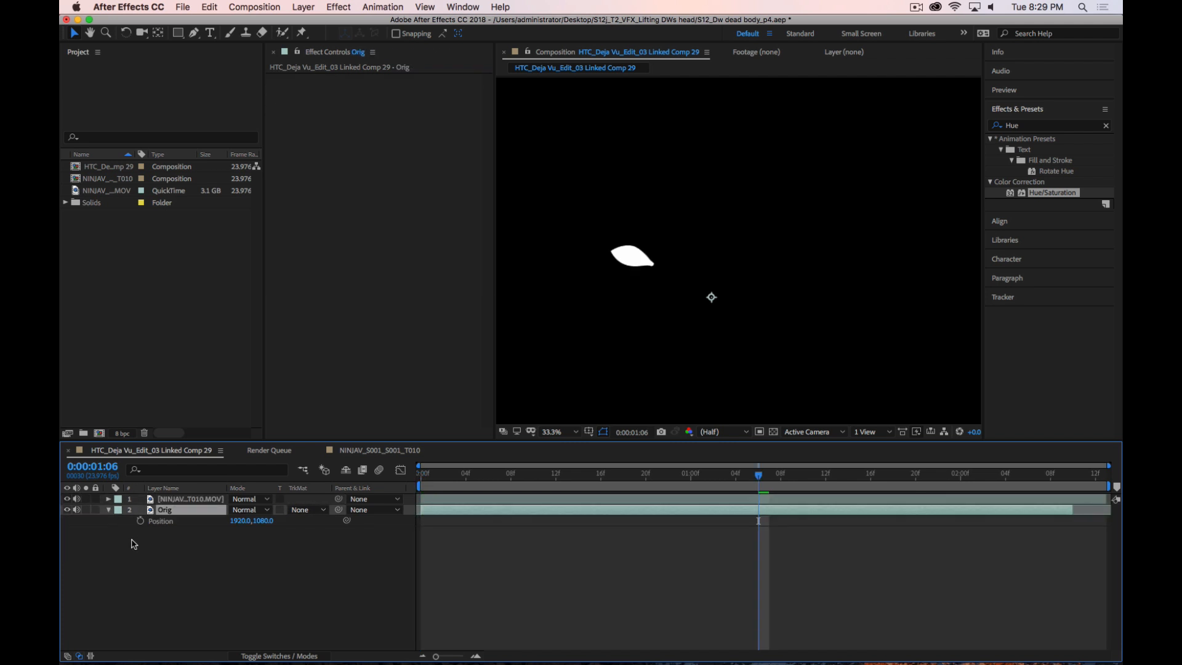
key("super+z")
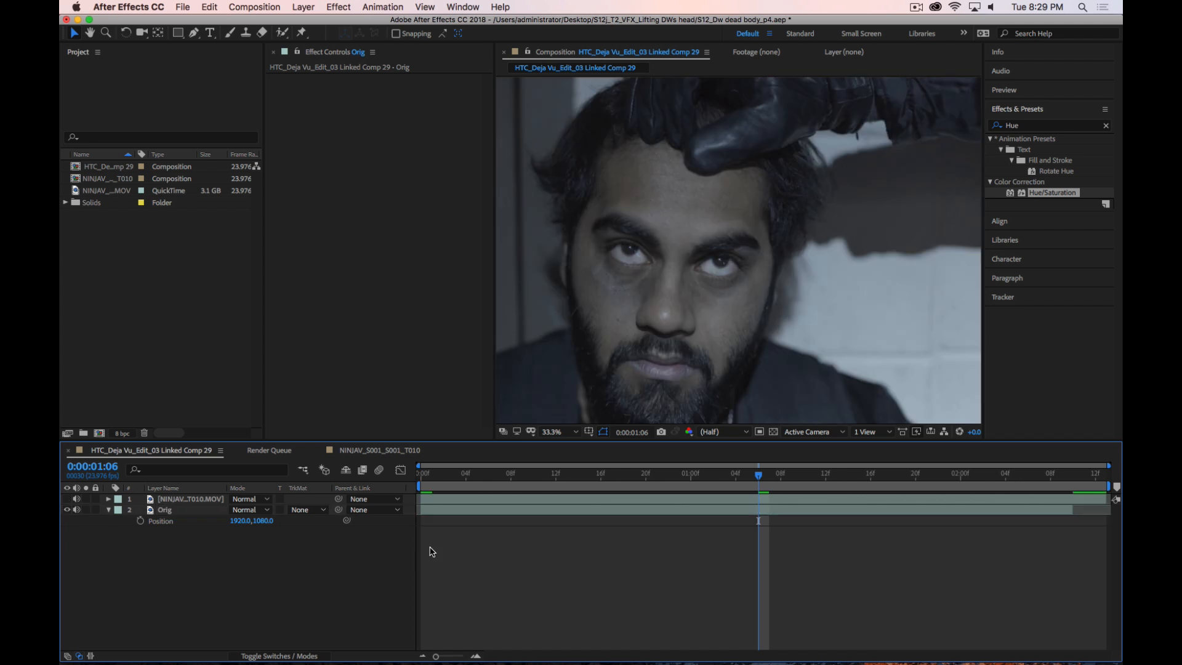
Show the eye shape layer again, reveal its Opacity and try lowering it while scrubbing over the footage
left_click(67, 500)
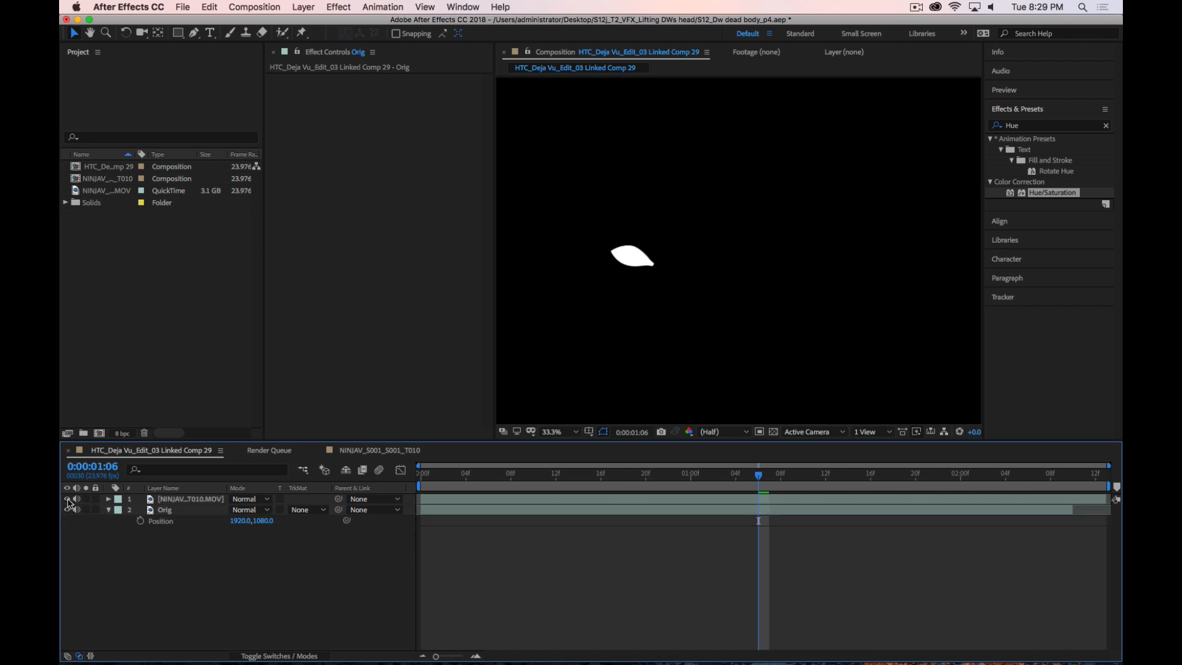
left_click(217, 500)
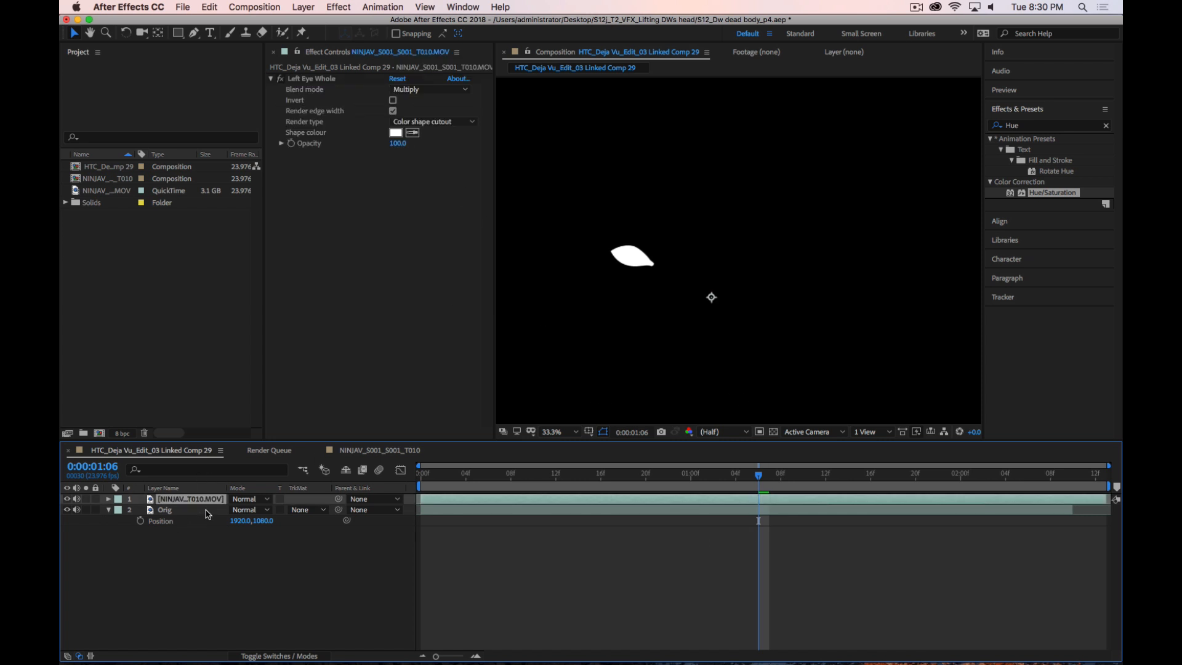
key("t")
left_click_drag(244, 511, 219, 516)
left_click_drag(759, 474, 357, 493)
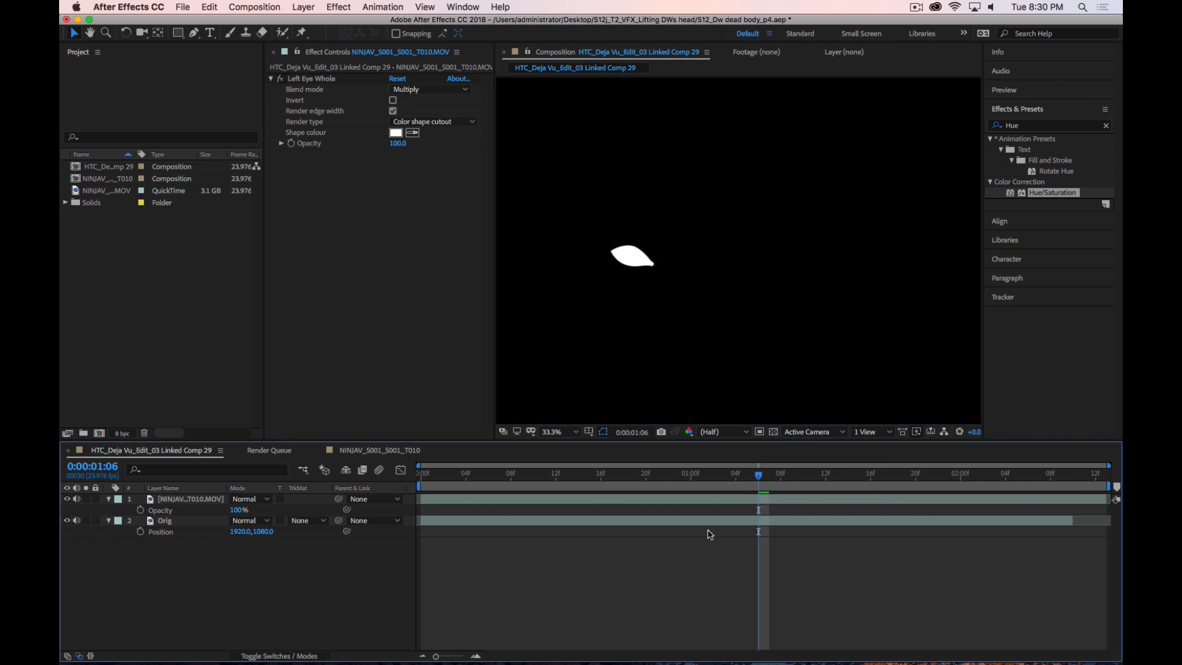
Undo the Left Eye Whole render type changes and the removal of the Levels and Hue/Saturation effects
key("super+z")
key("super+shift+z")
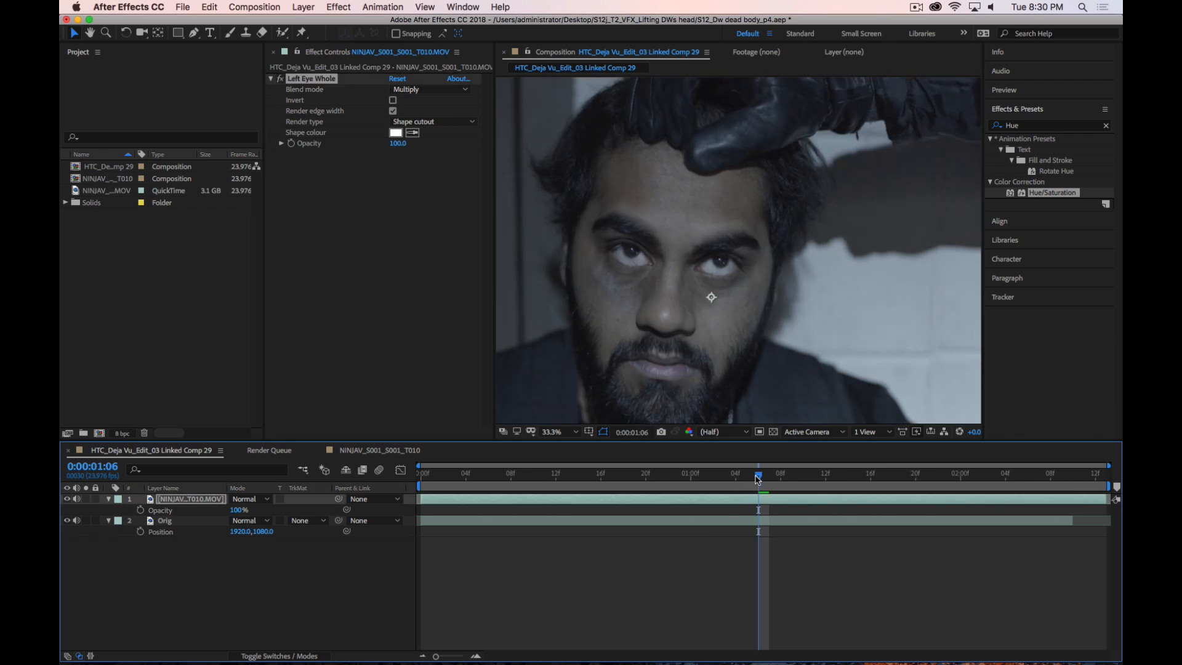
left_click_drag(758, 480, 512, 479)
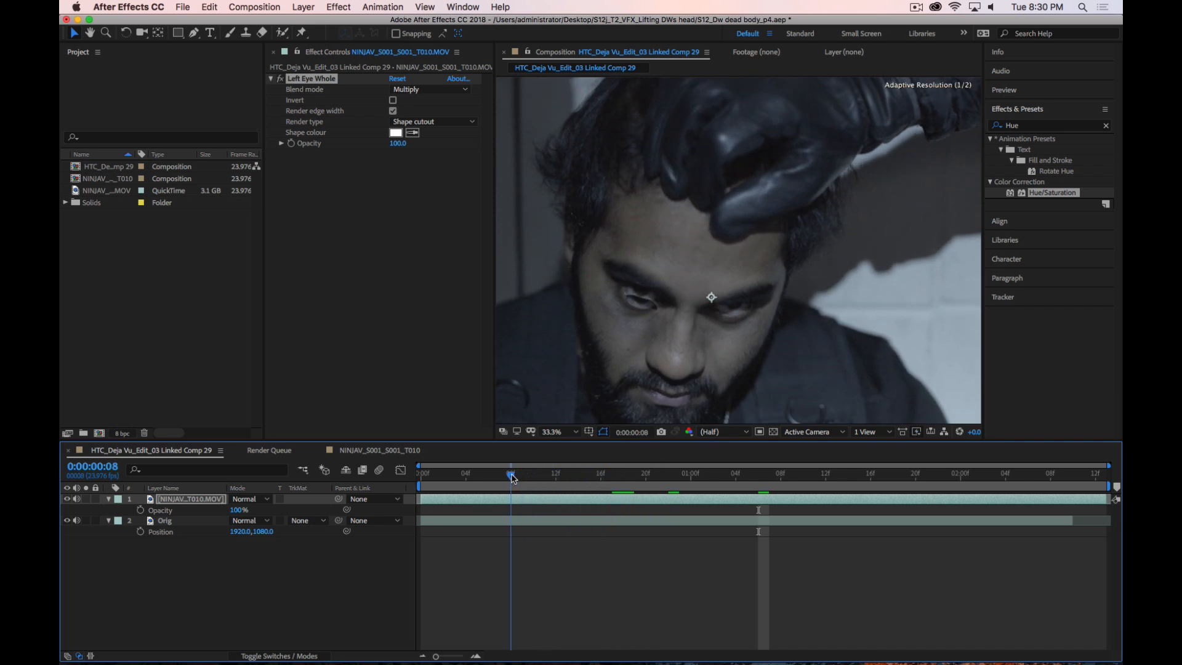
key("super+z")
left_click(566, 504)
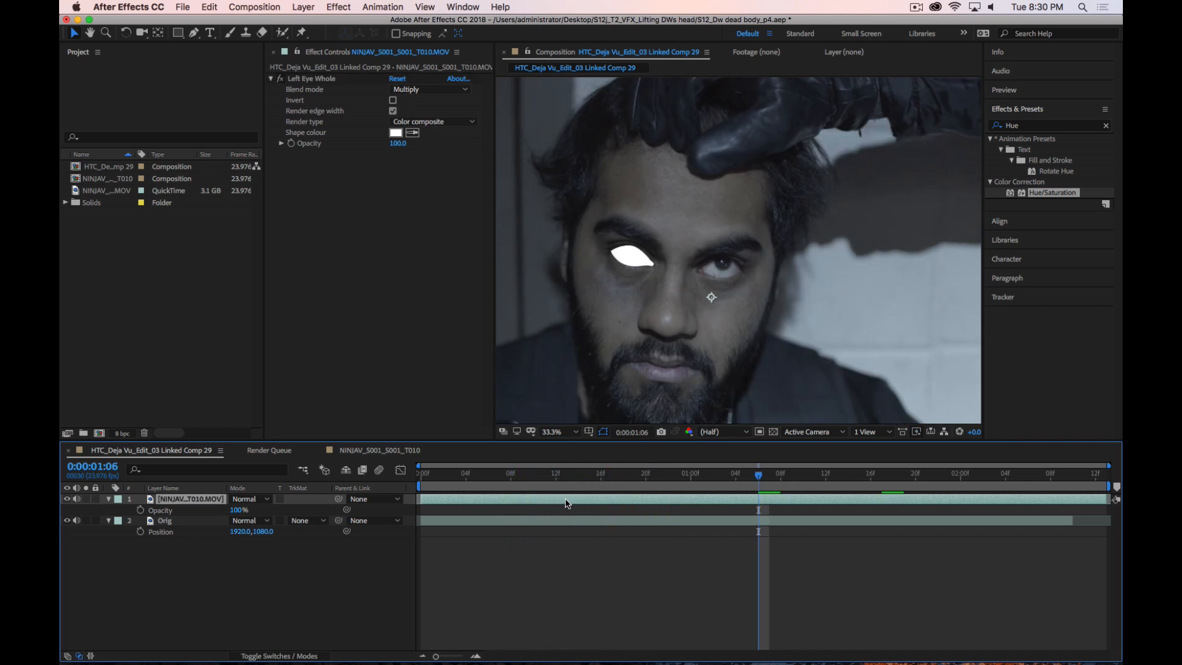
key("super+z")
key("super+z")
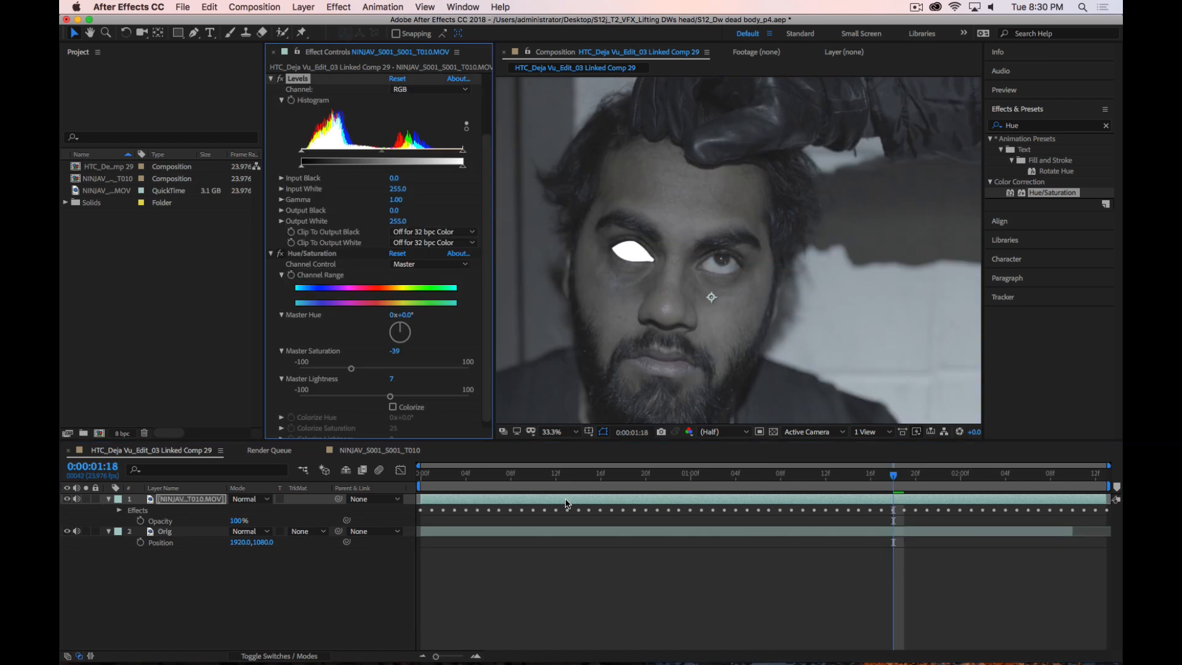
Go to the first frame and collapse the Left Eye Whole, Levels and Hue/Saturation settings of the eye layer
left_click_drag(896, 478, 397, 473)
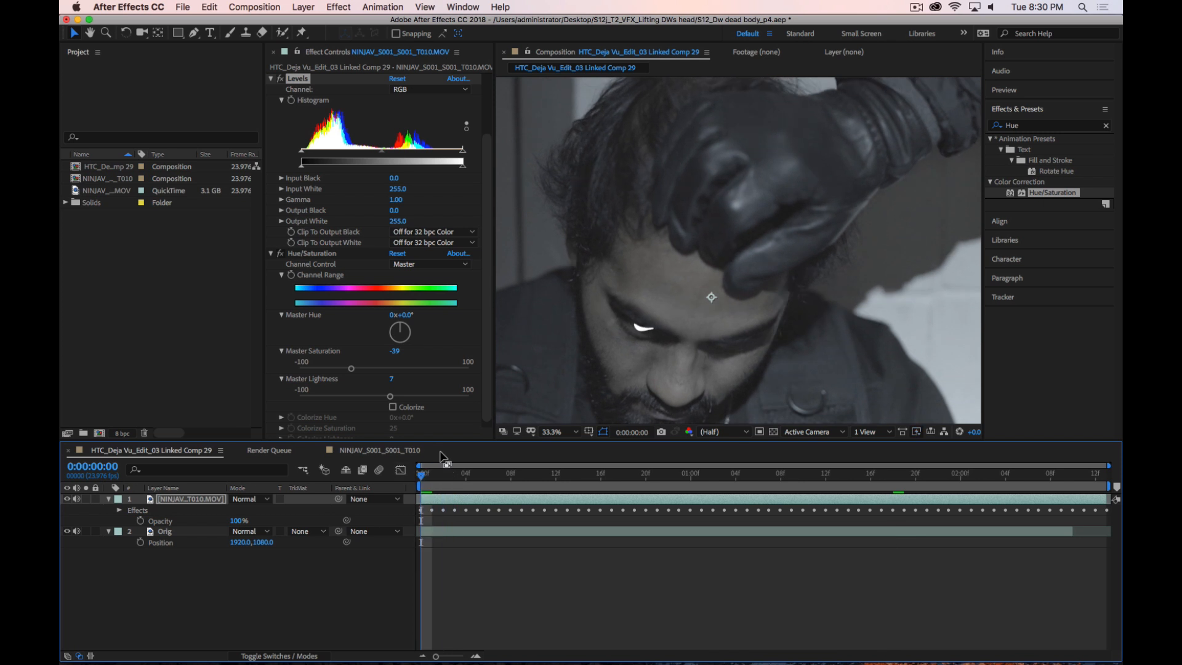
left_click(271, 78)
left_click(271, 165)
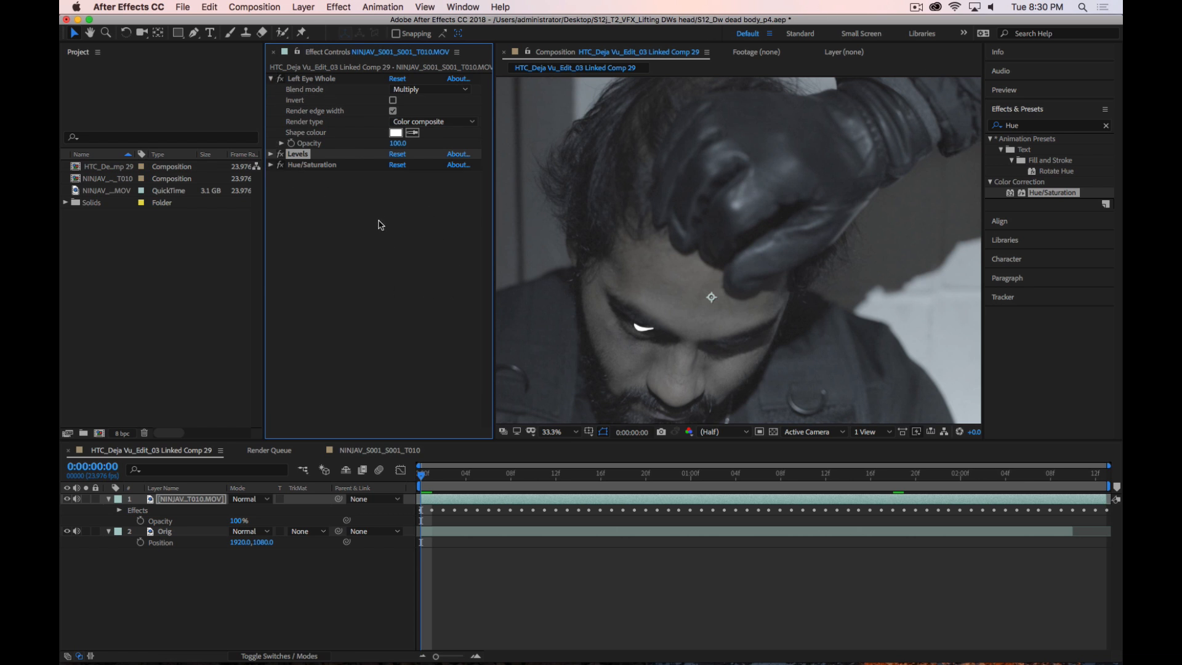
left_click(271, 80)
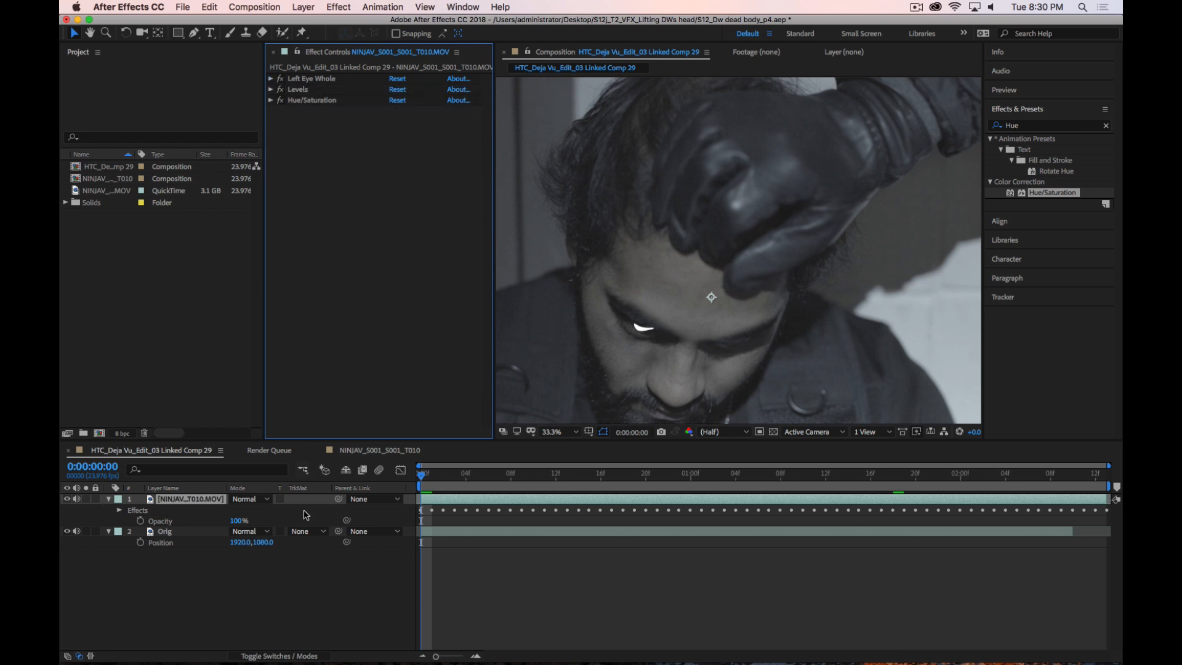
Check the eye shape at 0:00:00:16 and expand the eye layer's Left Eye Whole settings
left_click(299, 609)
left_click_drag(422, 483, 600, 484)
left_click(208, 500)
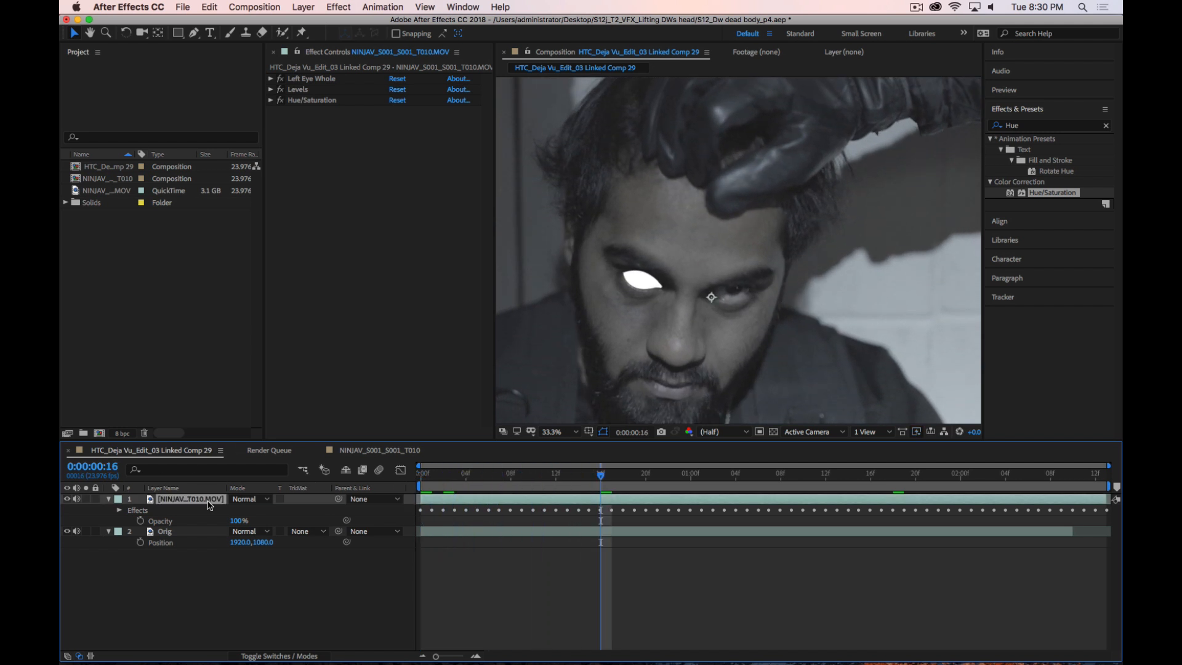
left_click(271, 79)
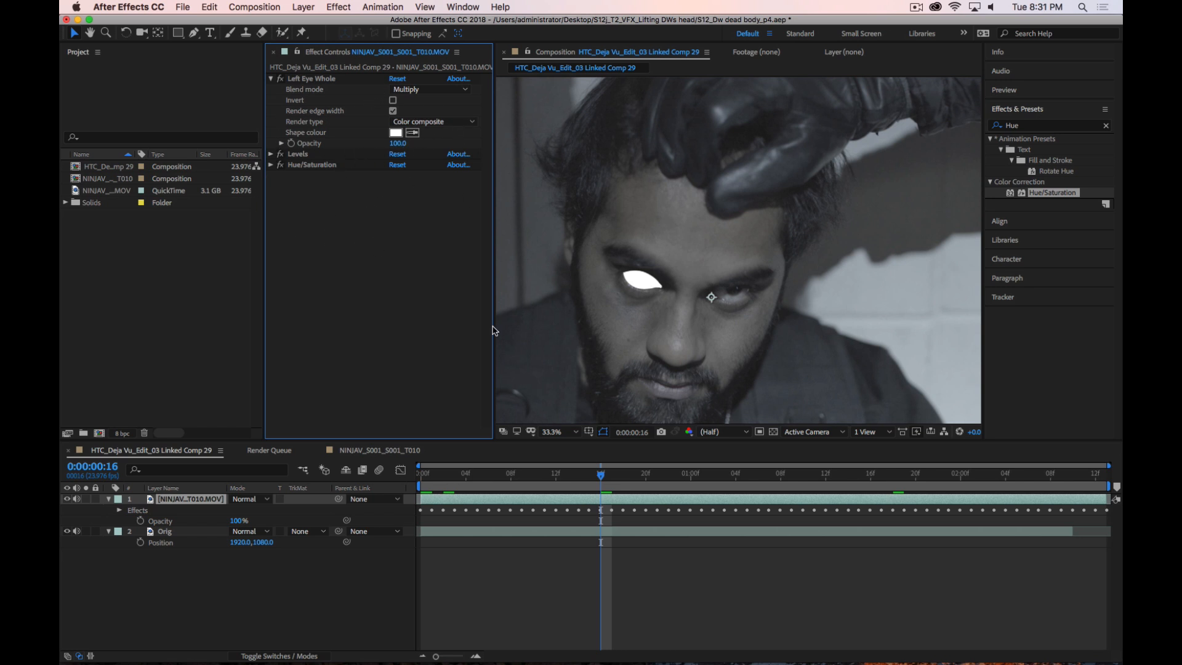
Try the Add blend mode on Left Eye Whole and set it back to Multiply
left_click(420, 89)
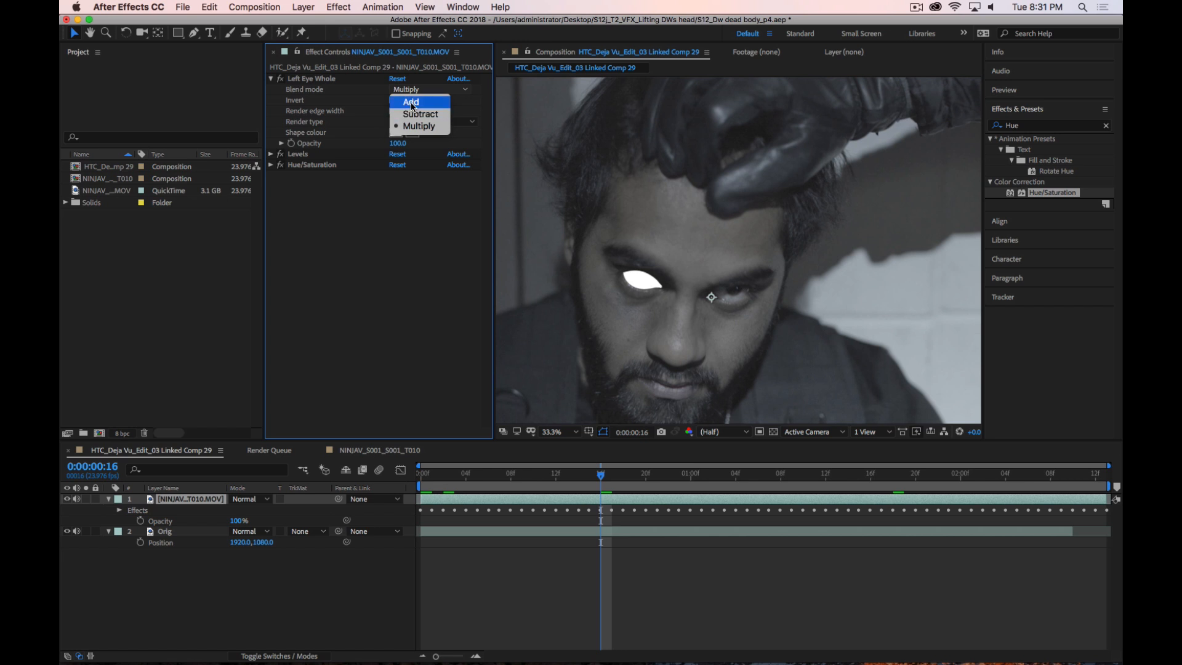
left_click(412, 106)
left_click(414, 89)
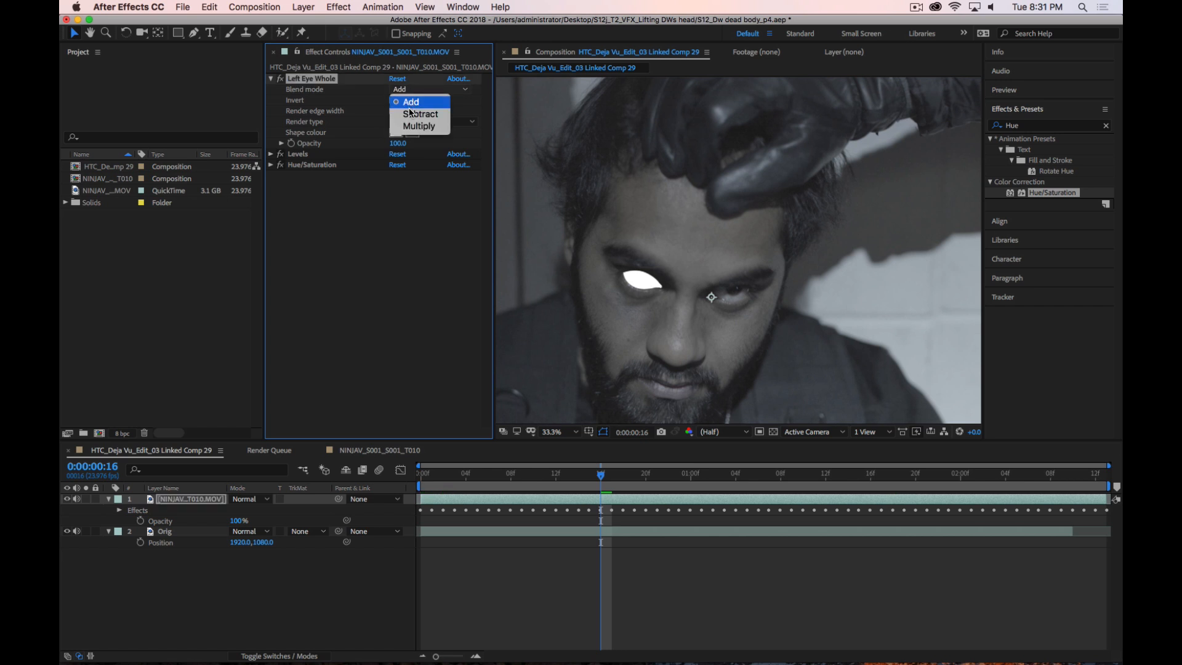
left_click(414, 126)
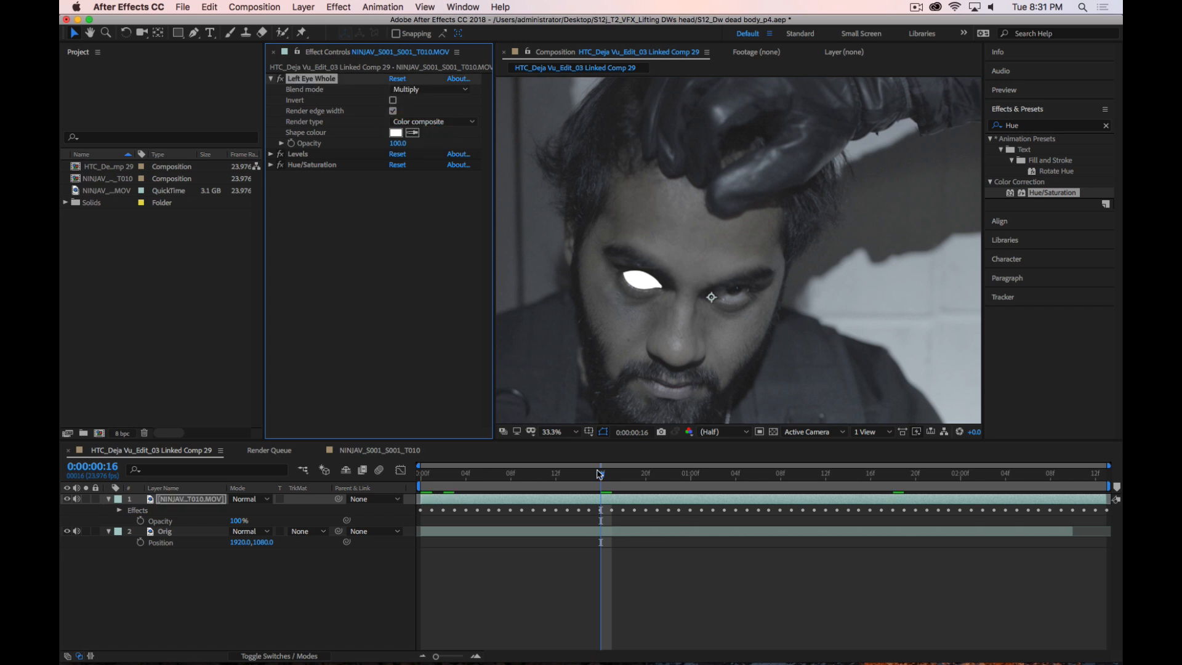
Go to the first frame and play through the footage to examine the tracked white eye shape
left_click_drag(600, 474, 256, 497)
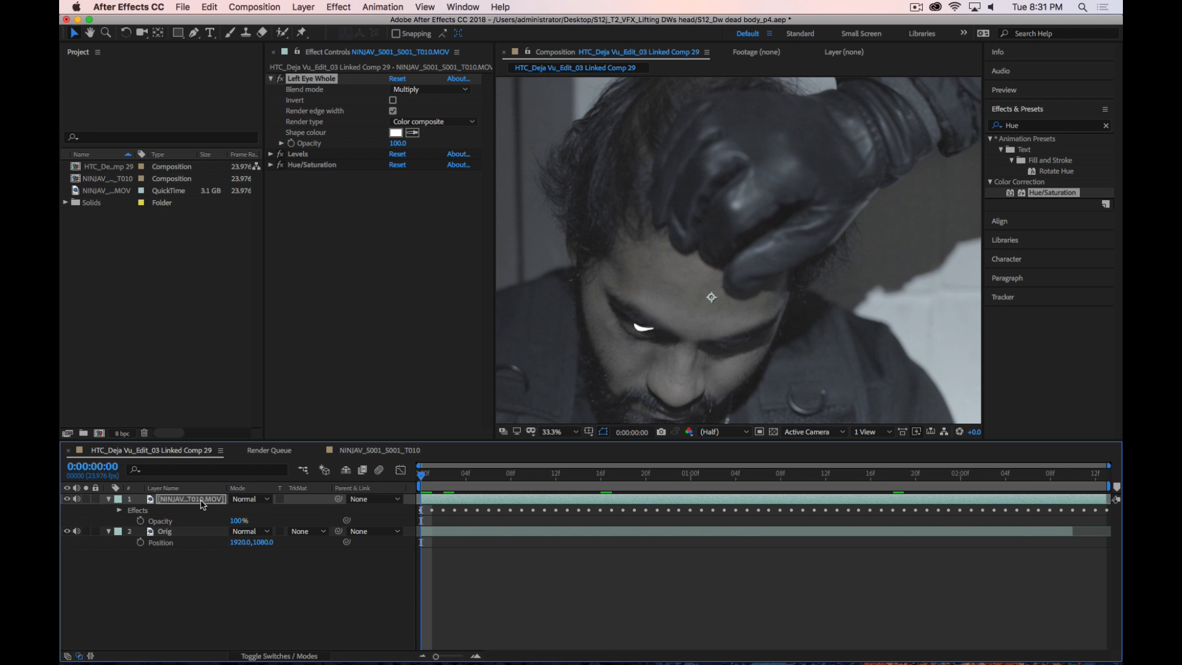
key("space")
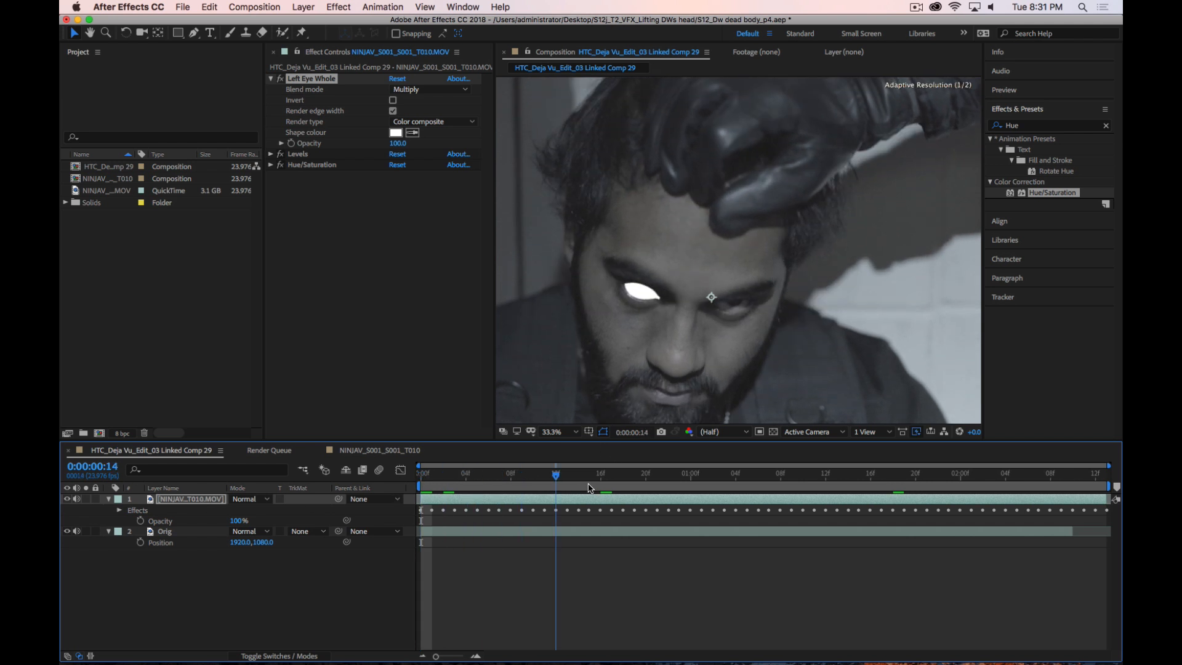
left_click_drag(926, 488, 658, 516)
key("space")
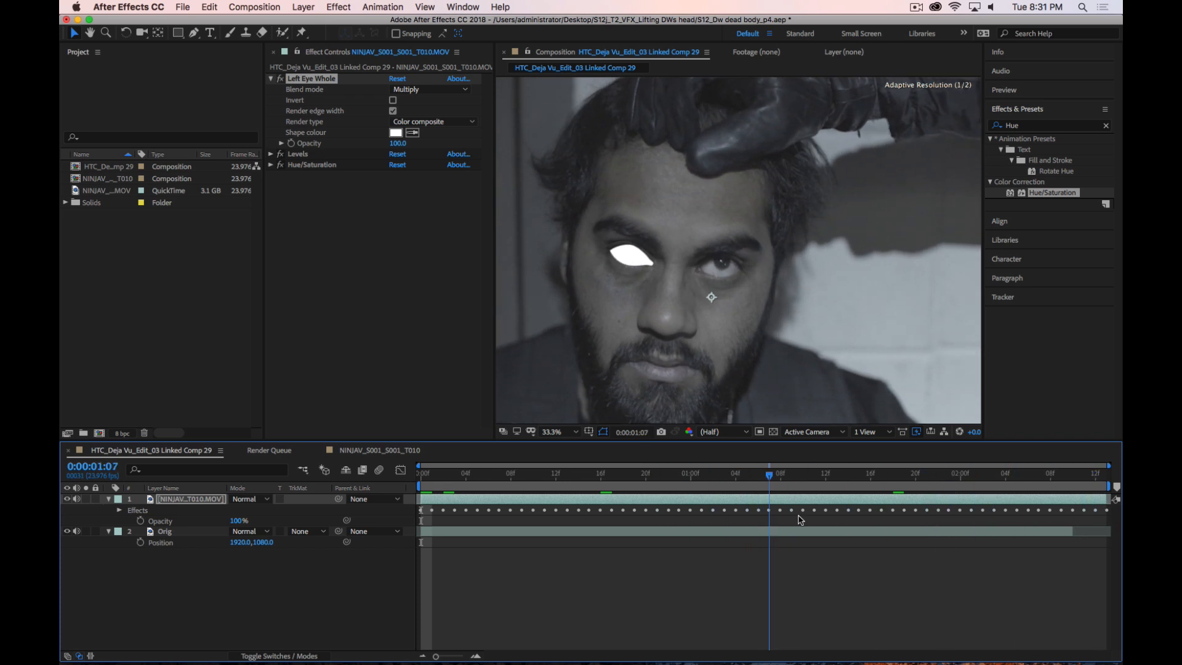
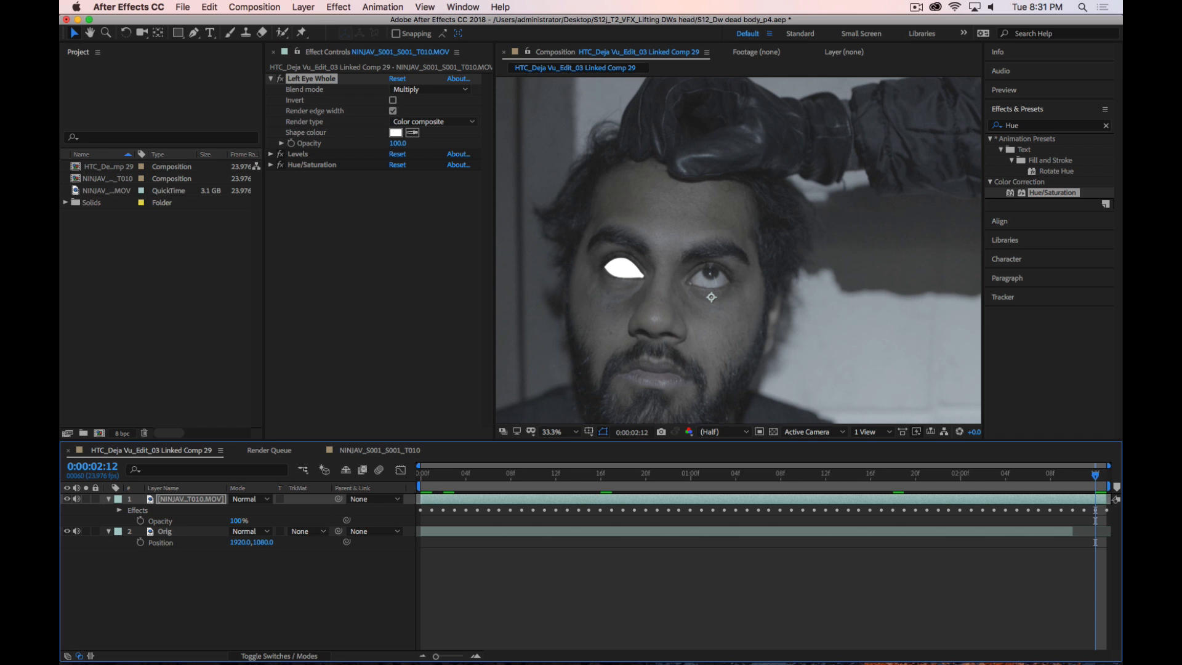
Extend the Orig layer's out point to the end of the composition and preview from the first frame
left_click(222, 581)
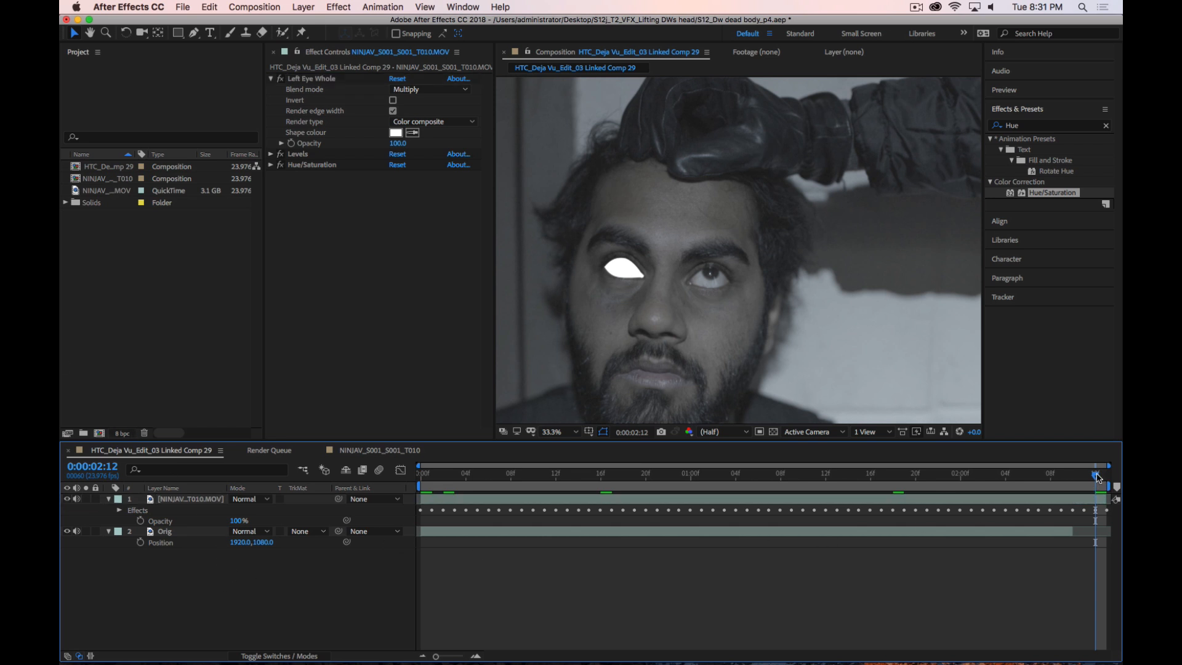
left_click_drag(1097, 478, 1052, 477)
left_click_drag(1072, 531, 1108, 531)
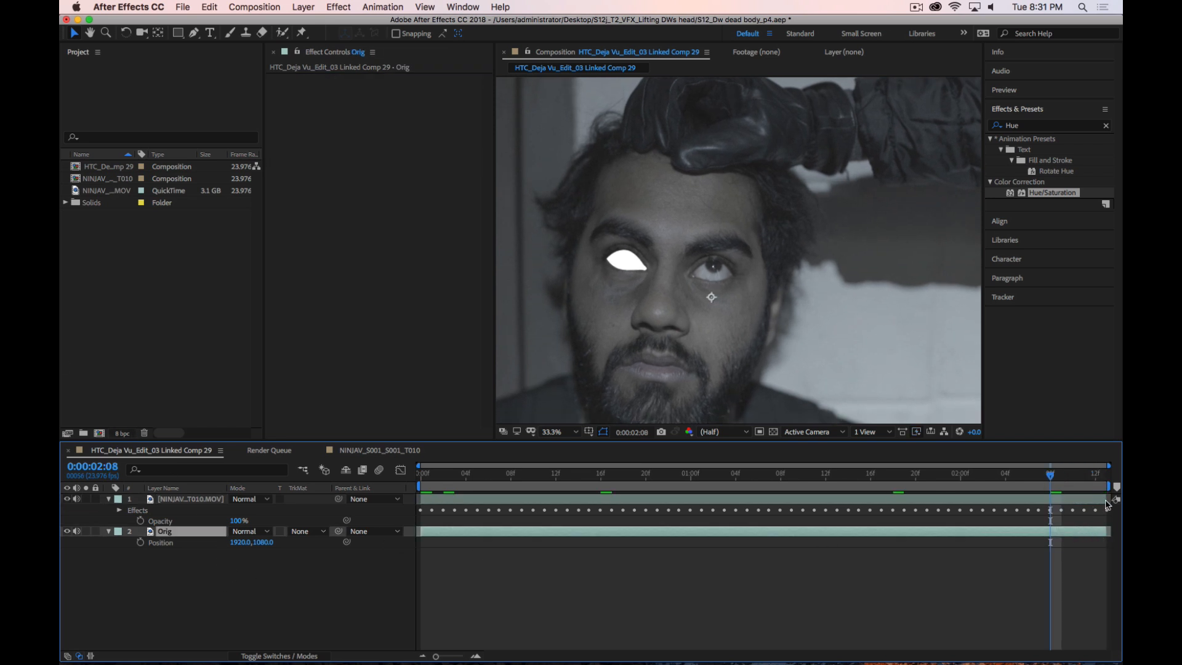
key("space")
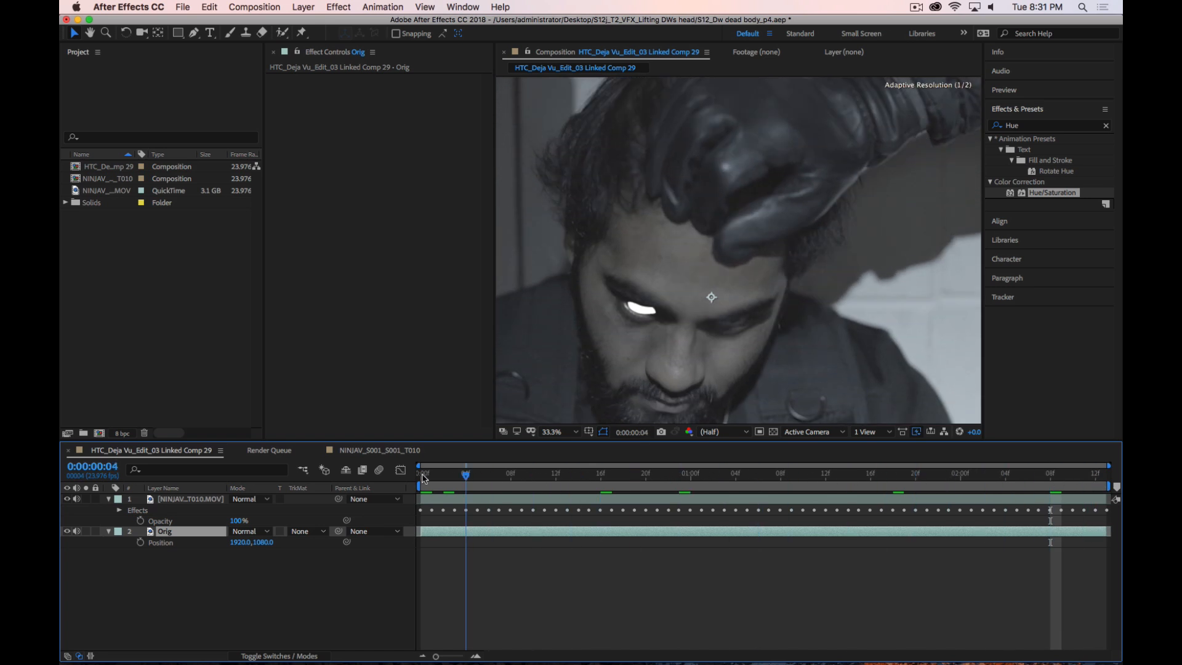
Try Invert on the eye layer's Left Eye Whole effect and leave it off
left_click(181, 500)
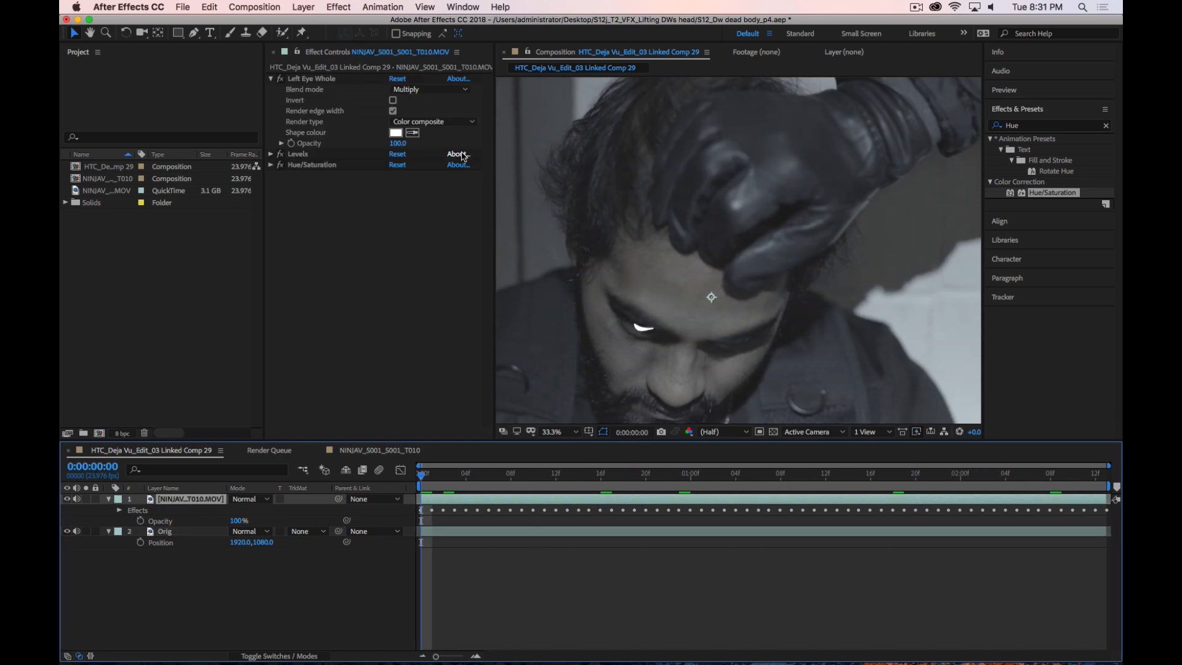
left_click(393, 101)
left_click(393, 101)
left_click(393, 101)
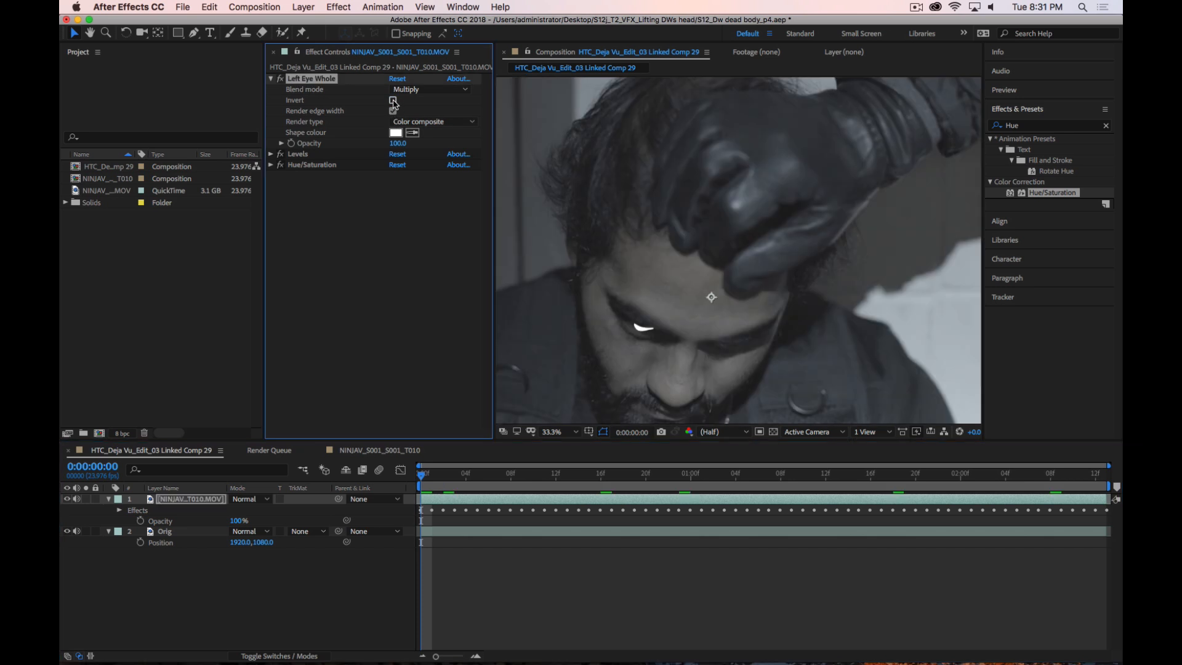
Try the Shape cutout render type on Left Eye Whole and scrub from the first frame to check the eye
left_click(413, 122)
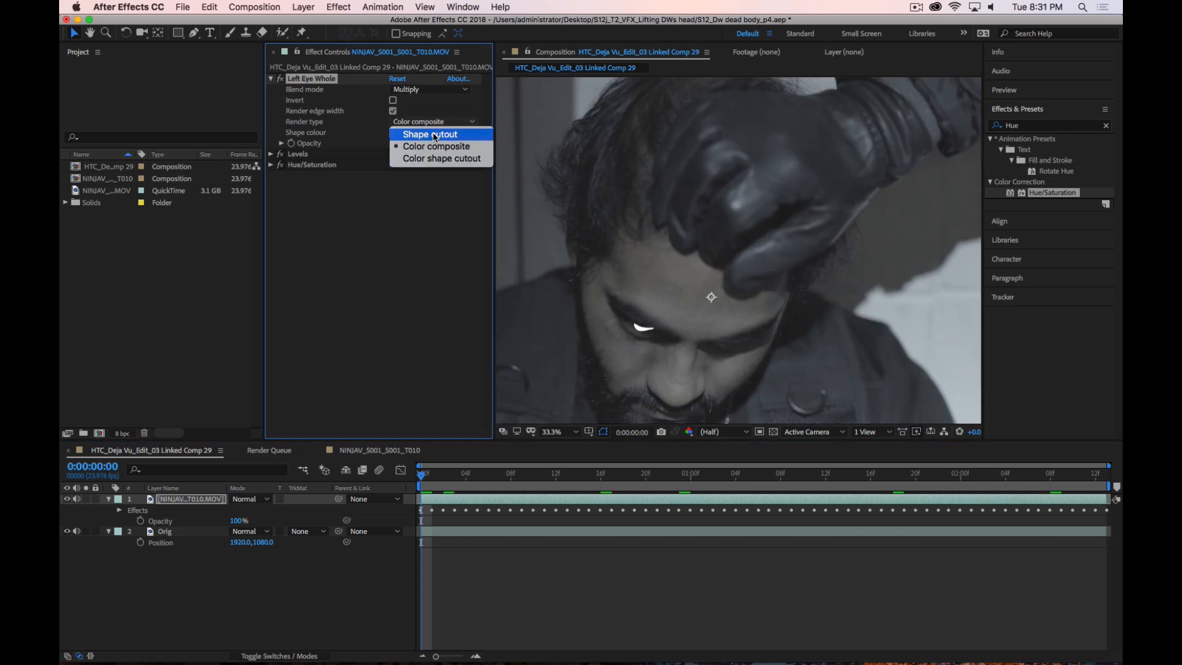
left_click(434, 135)
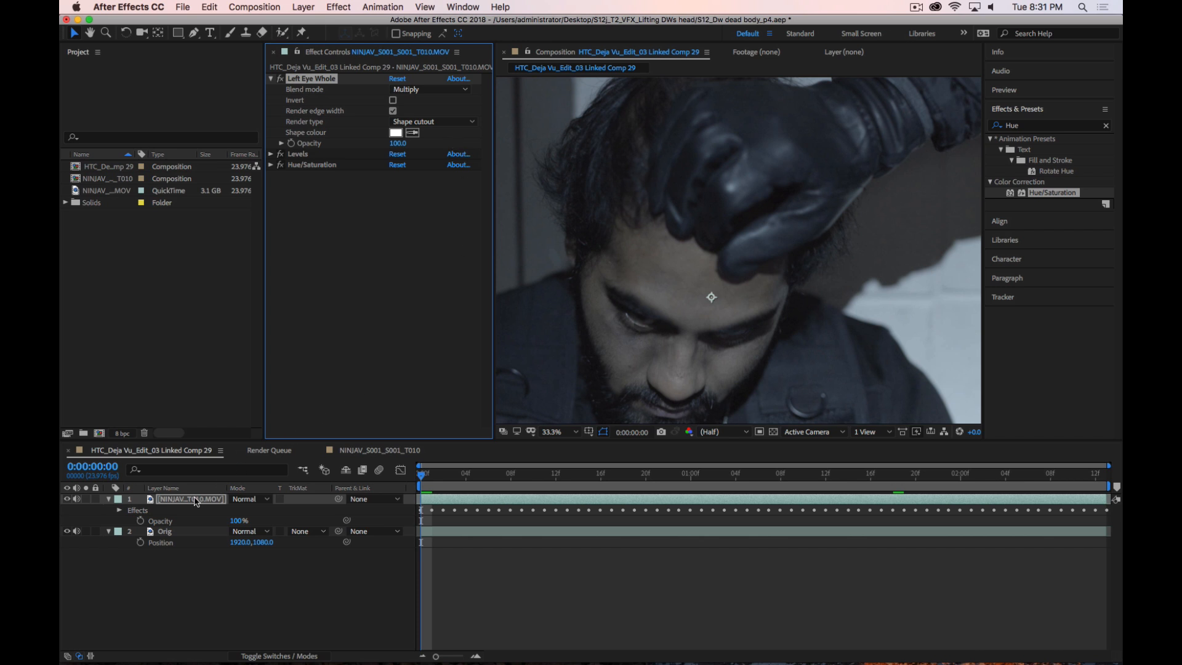
left_click_drag(434, 474, 647, 475)
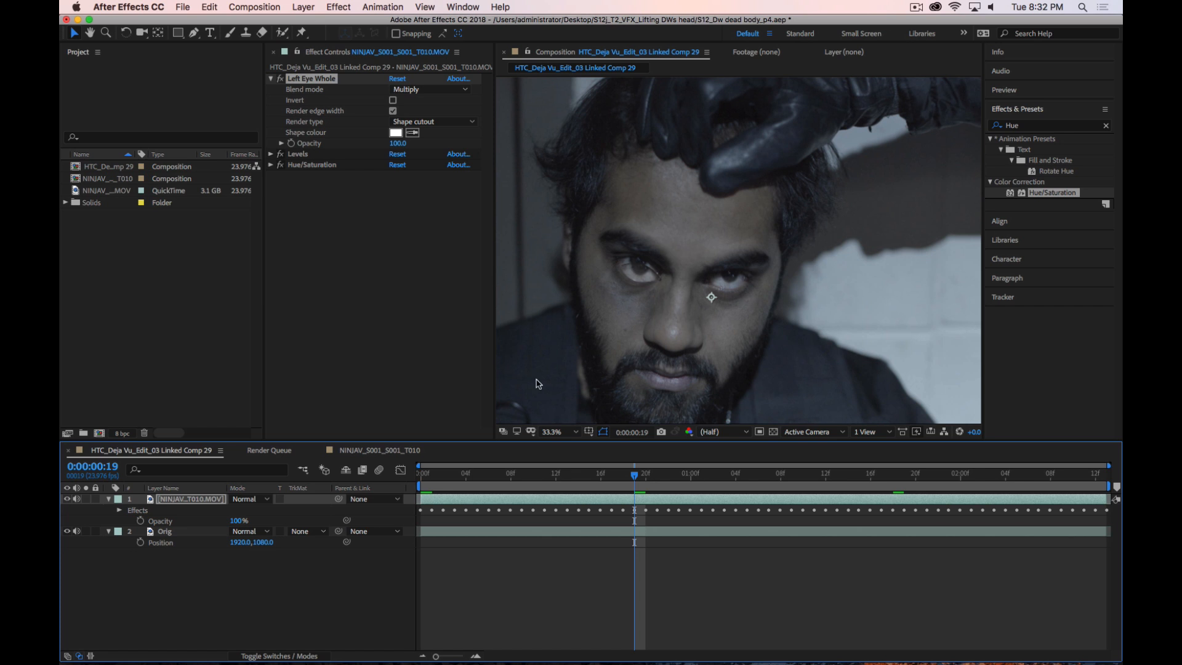
left_click_drag(633, 476, 409, 482)
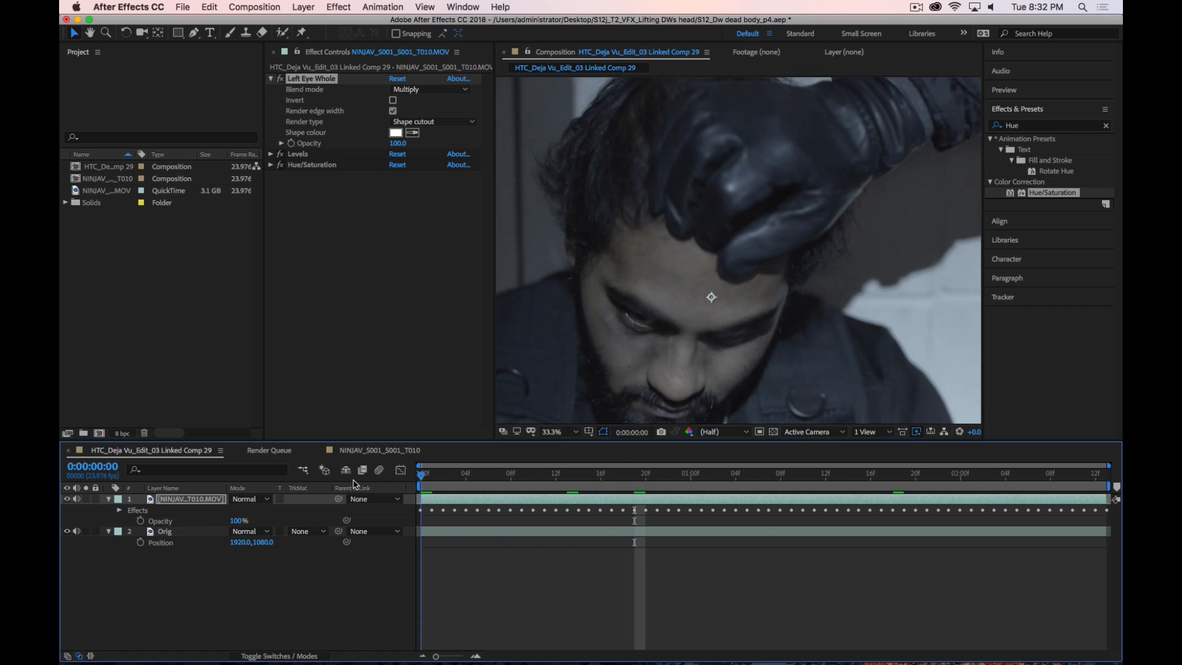
Try Left Eye Whole with Render edge width off and scrub to 0:00:00:12 to check the eye
left_click(394, 112)
left_click(393, 112)
left_click(427, 122)
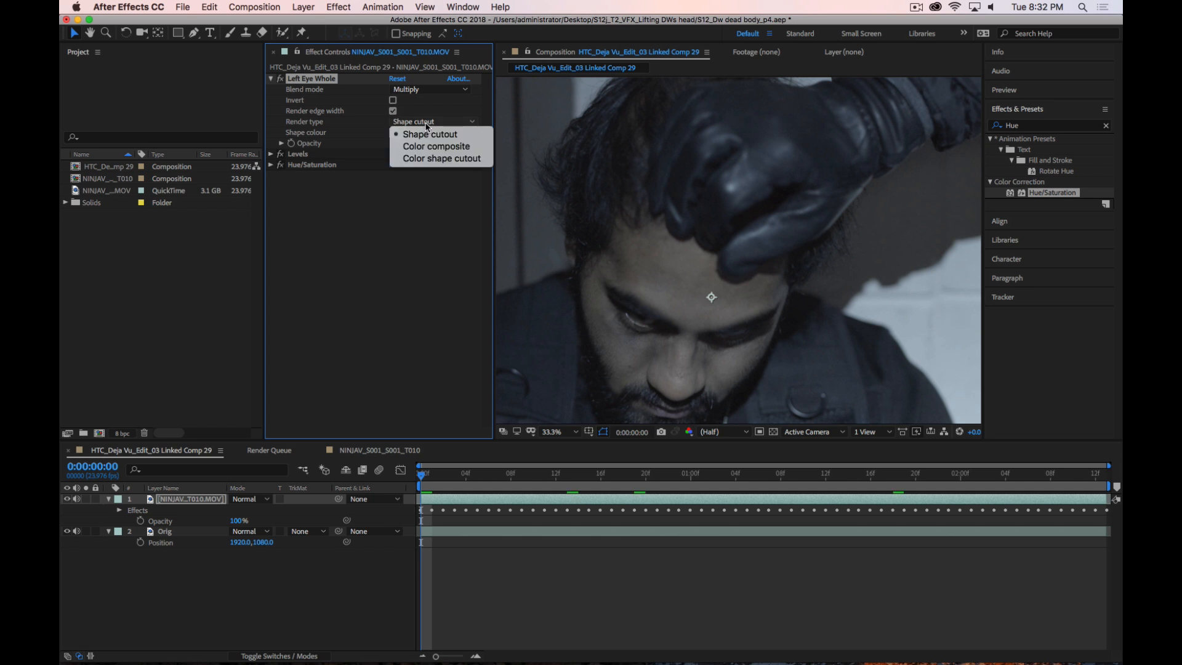
left_click(303, 610)
key("super+z")
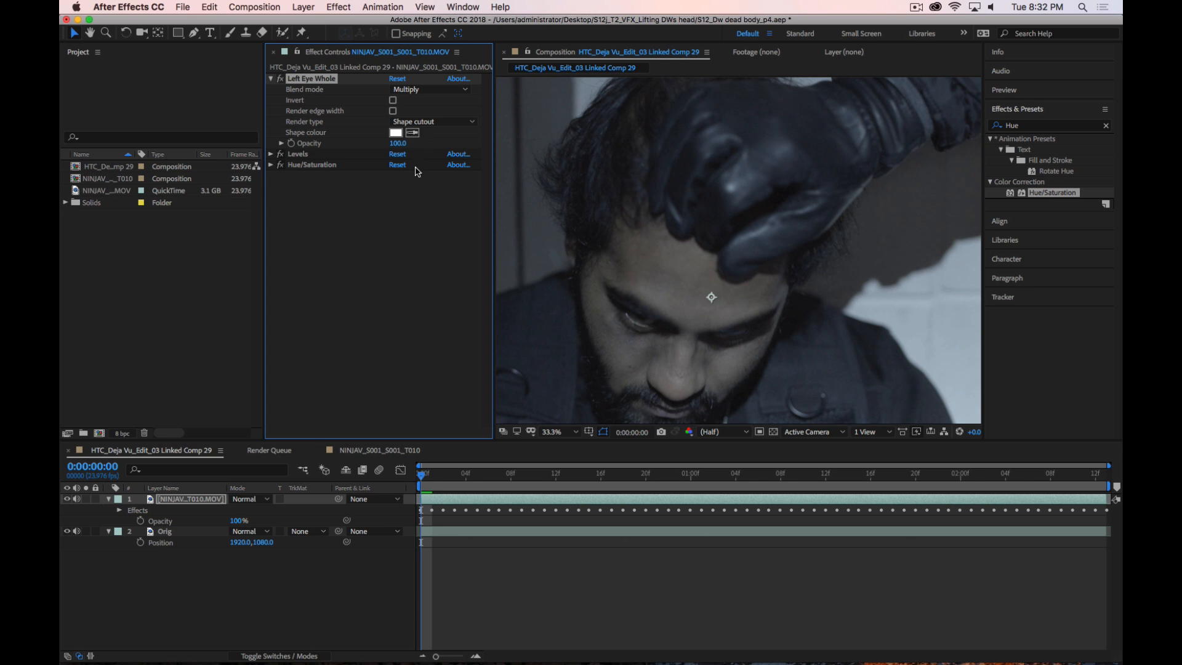
left_click(454, 478)
left_click_drag(482, 479, 558, 478)
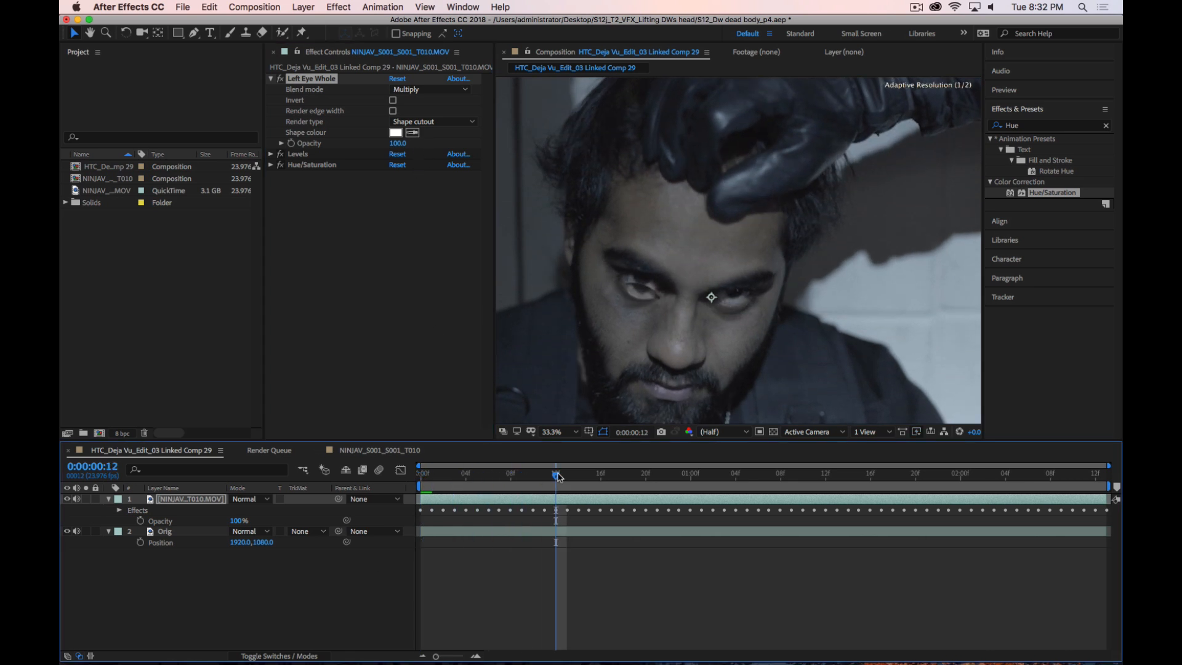
Undo the Left Eye Whole changes back to Color composite without Invert and scrub to 0:00:02:12
key("shift+super+z")
left_click_drag(424, 477, 523, 484)
key("shift+super+z")
key("shift+super+z")
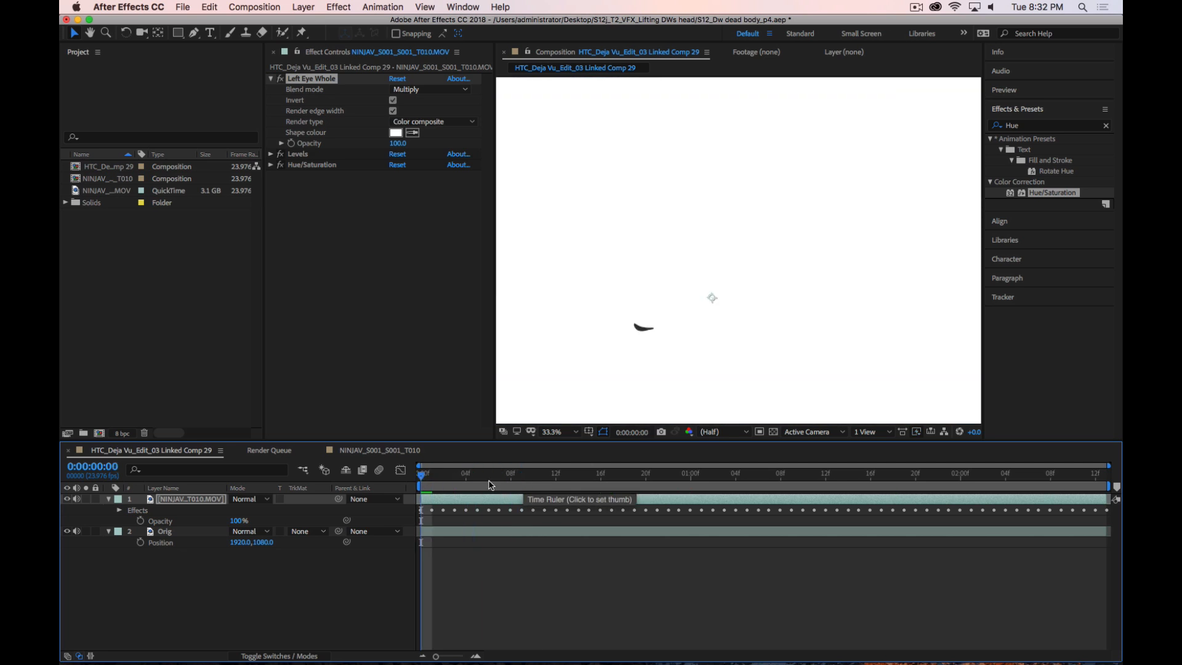
key("shift+super+z")
left_click_drag(437, 476, 1098, 497)
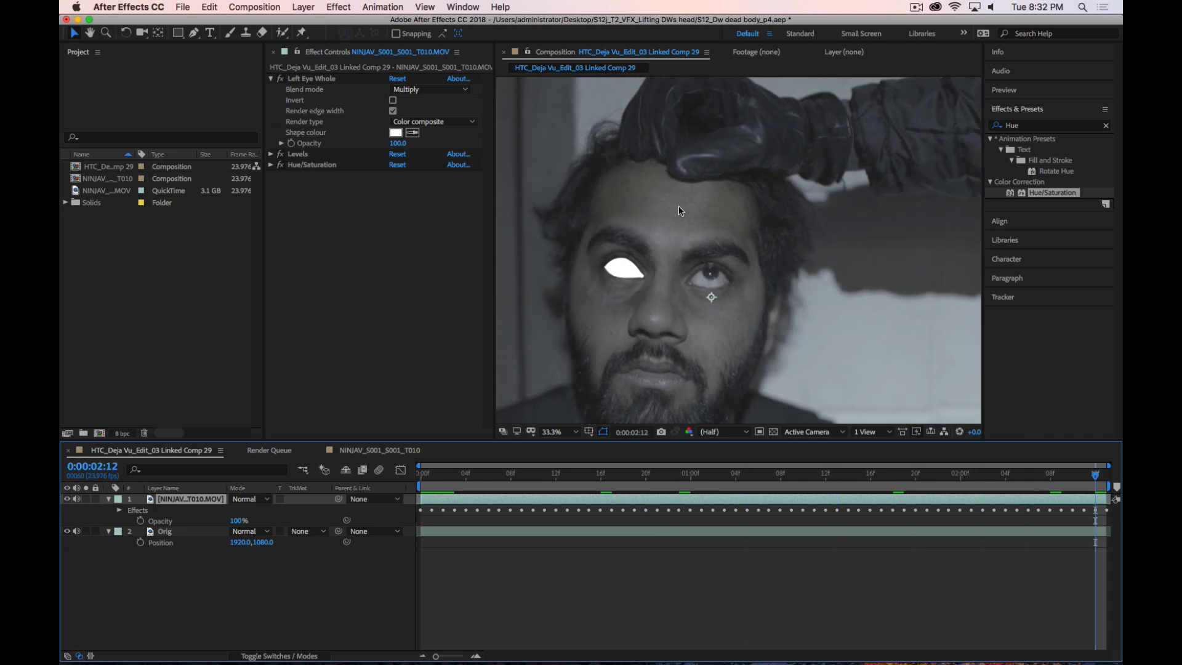
Set the Left Eye Whole render type to Shape cutout and reveal the Position of both layers
left_click(457, 122)
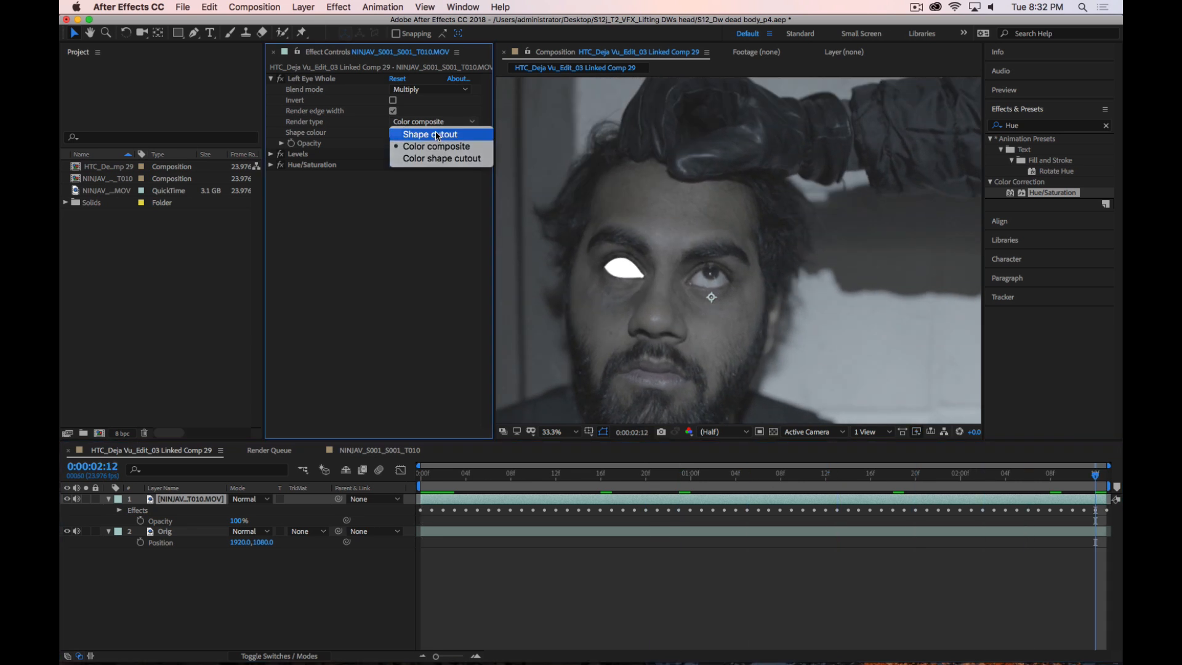
left_click(437, 134)
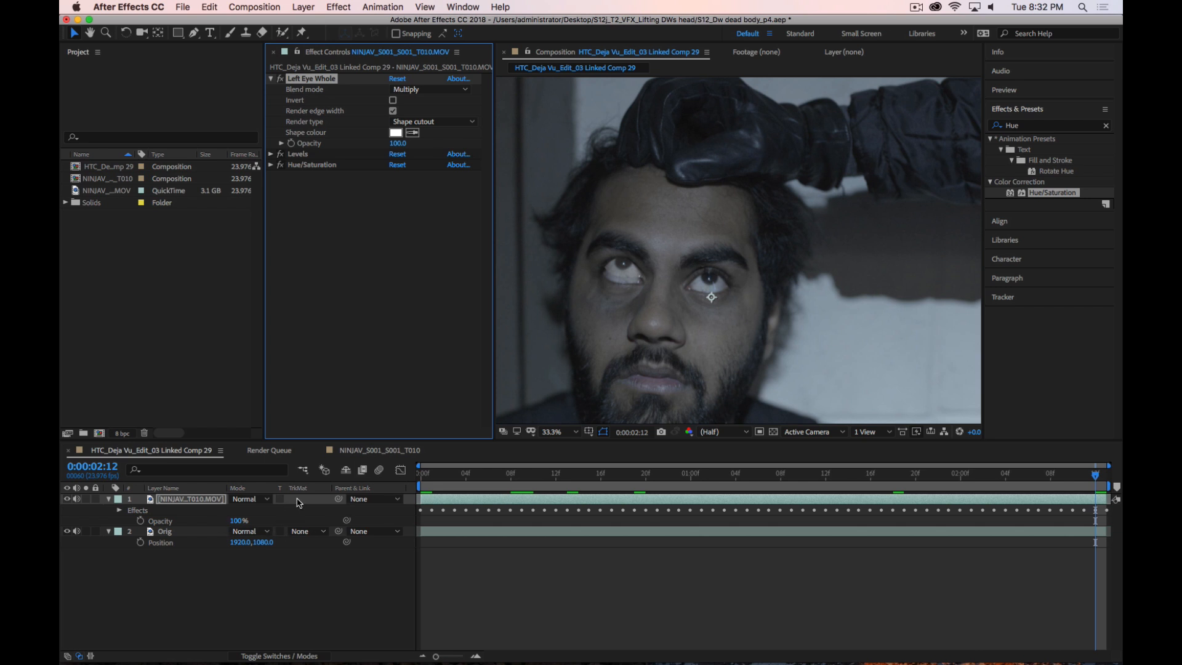
left_click(299, 502)
key("p")
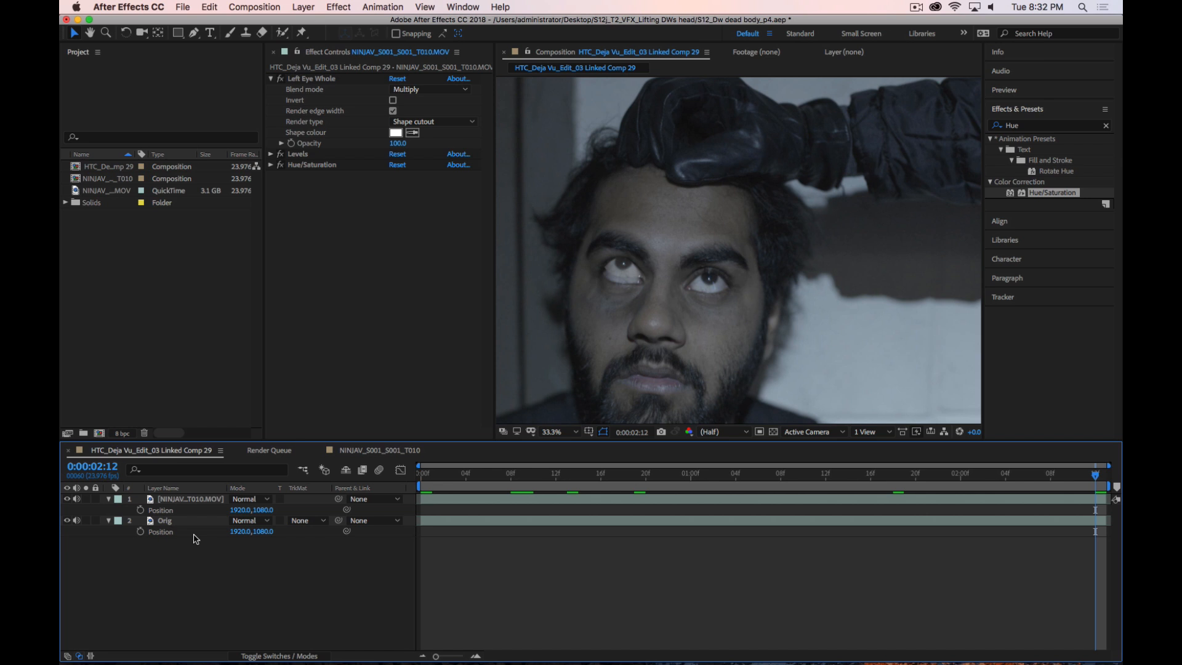
Try the Color shape cutout render type on Left Eye Whole and switch back to Shape cutout
left_click(431, 122)
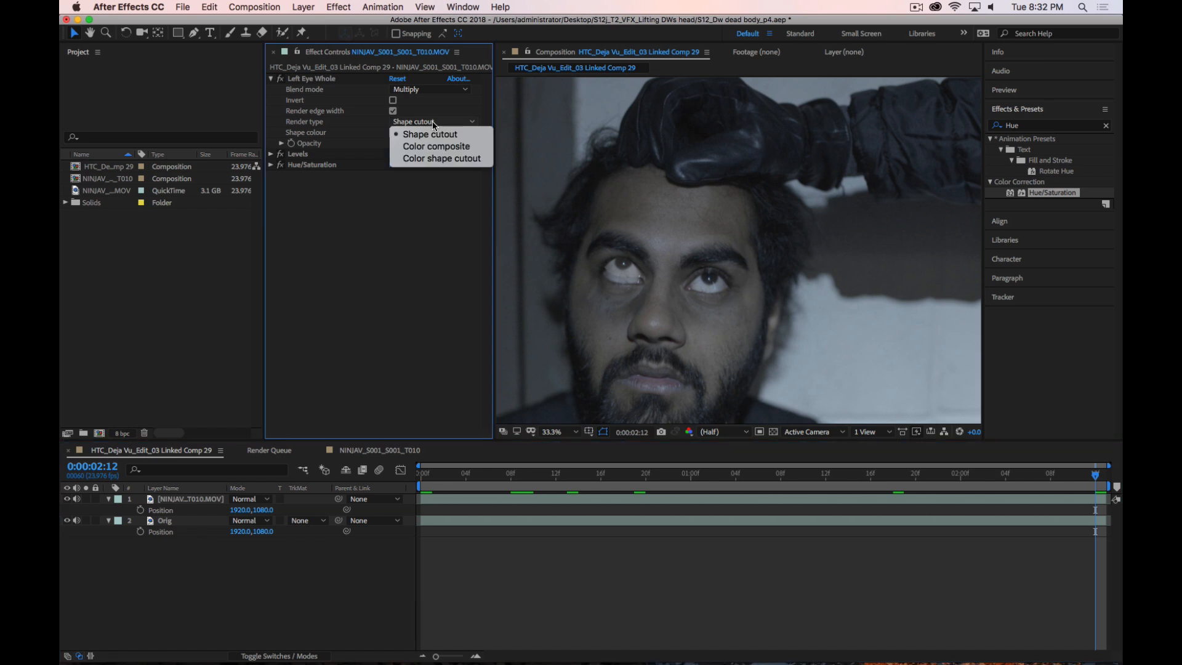
left_click(435, 158)
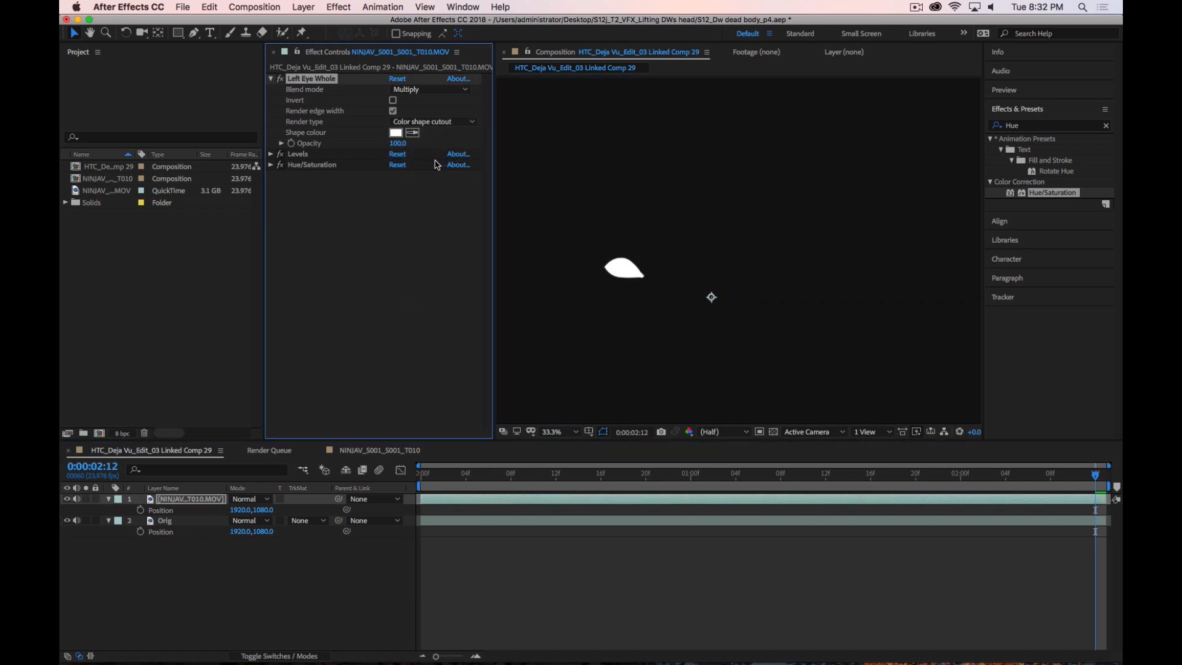
left_click(438, 122)
key("Return")
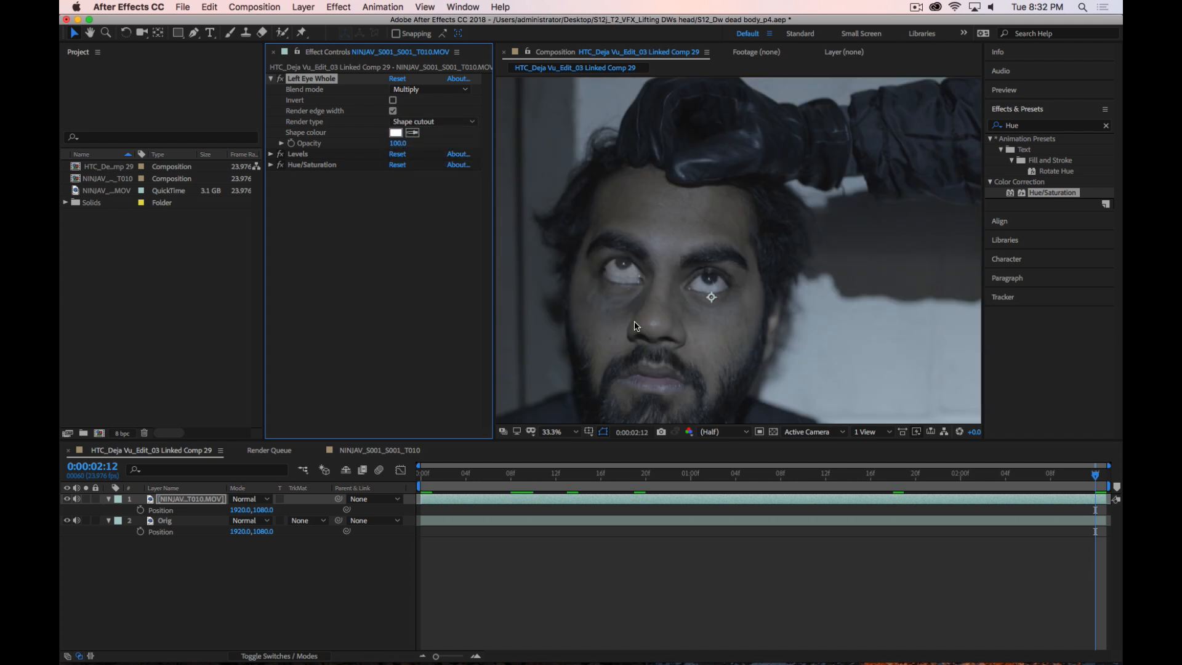
Undo the Left Eye Whole render type changes back to Color composite
key("super+z")
key("super+shift+z")
key("super+z")
key("super+z")
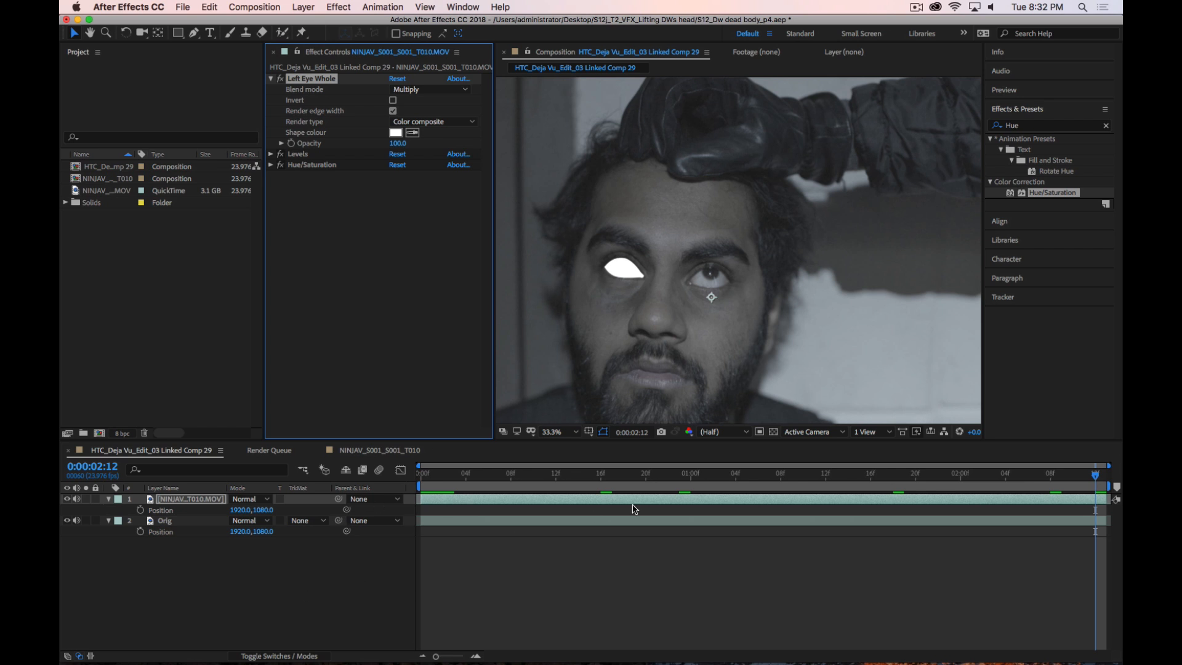
Return to the first frame, collapse the Left Eye Whole settings and preview the eye shape up to 0:00:00:22
left_click_drag(1096, 474, 277, 498)
left_click(241, 589)
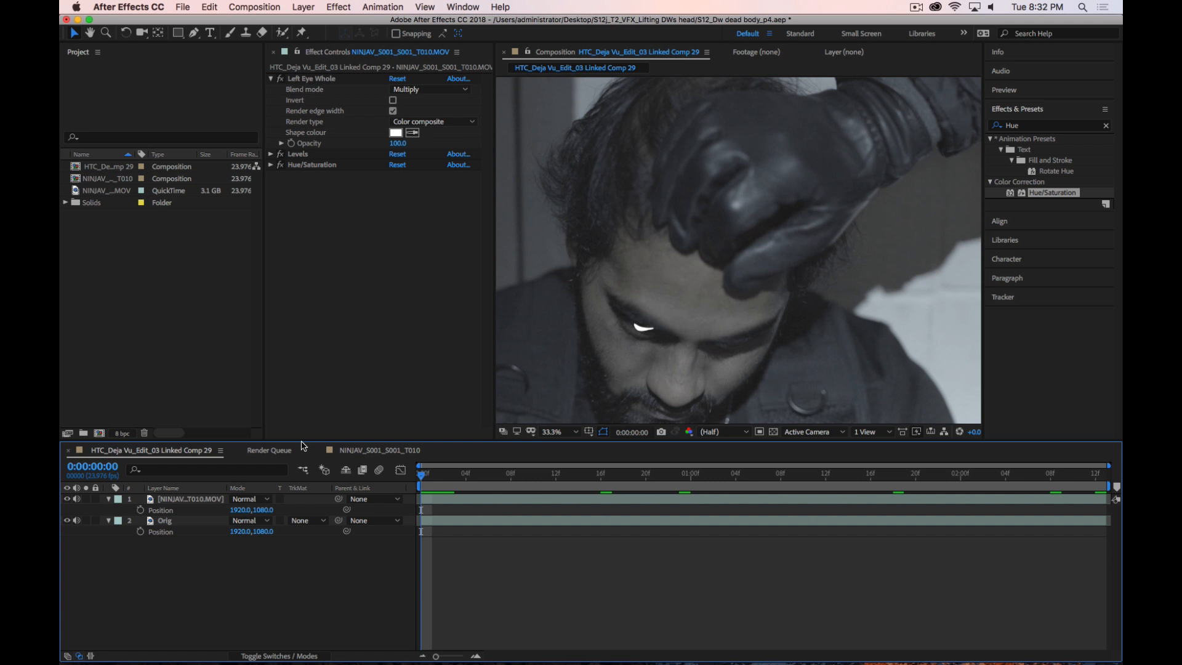
left_click(271, 79)
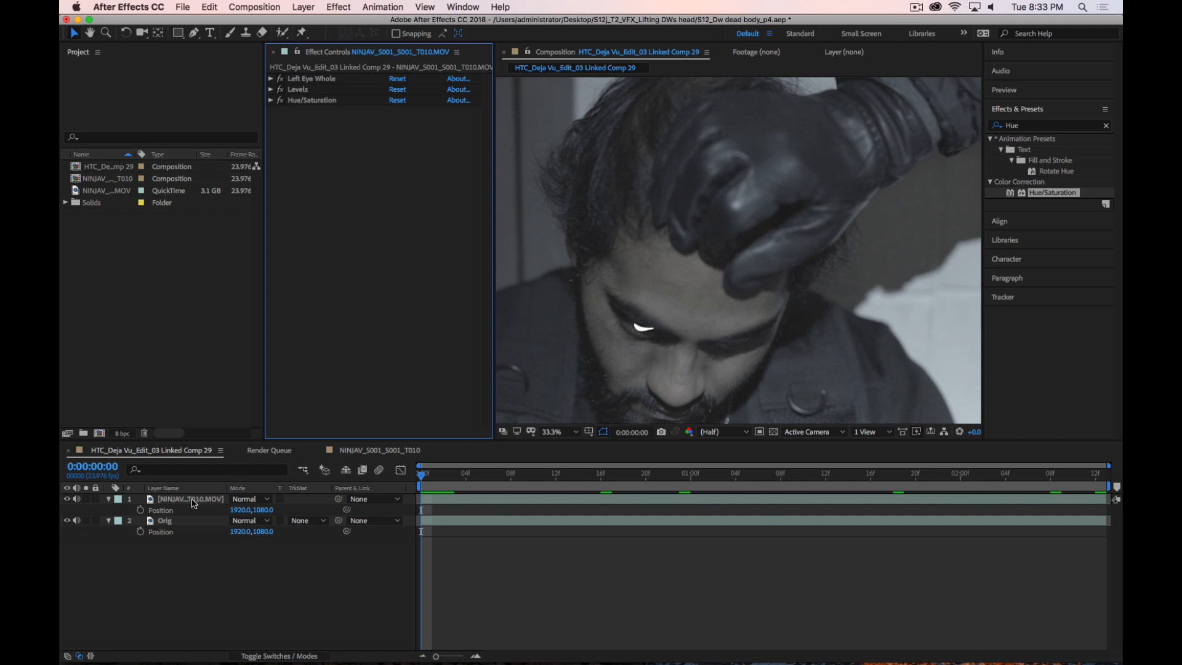
mouse_move(425, 477)
left_mouse_down()
mouse_move(954, 459)
mouse_move(419, 466)
left_mouse_up()
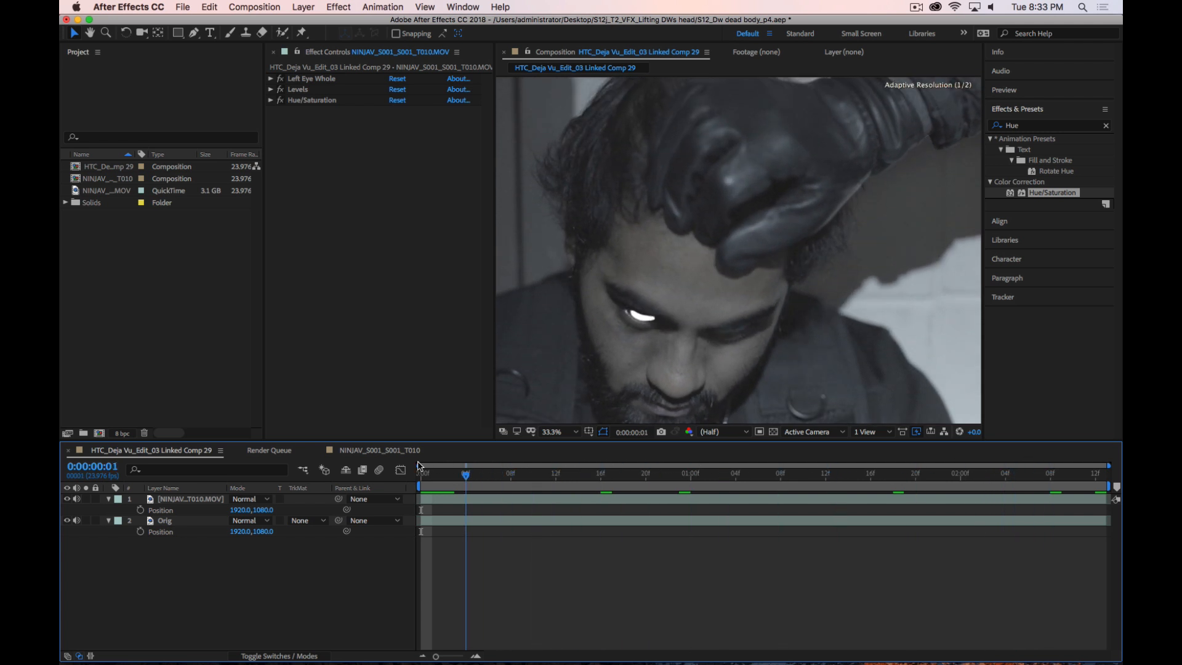
key("space")
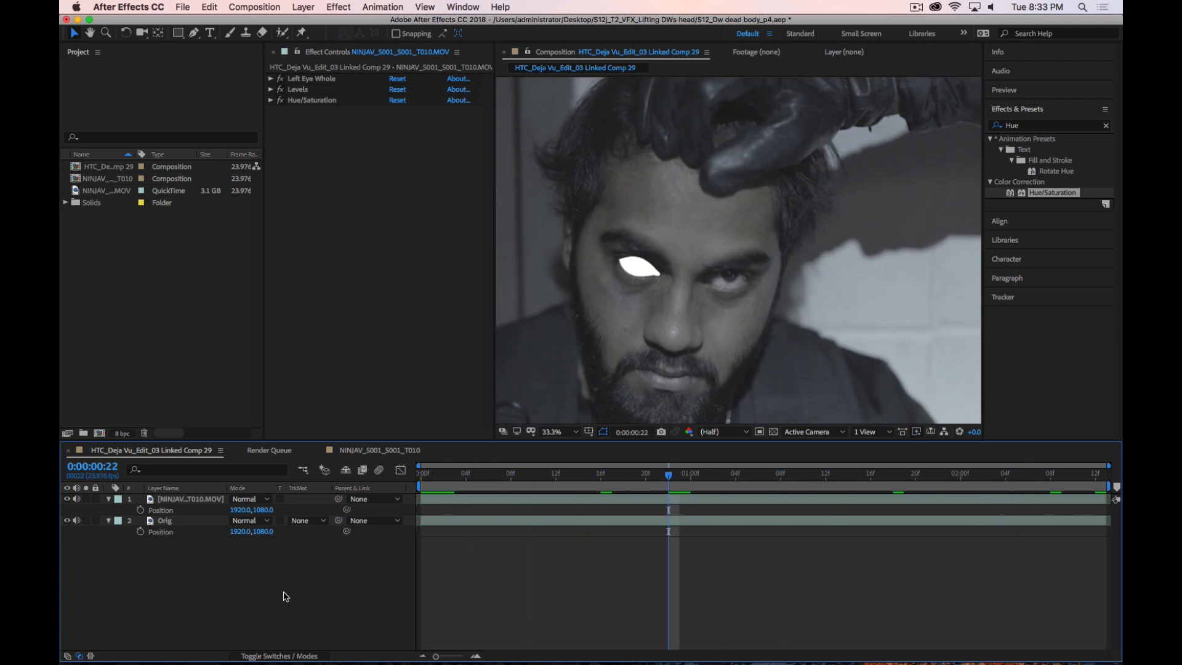
Expand the Left Eye Whole settings and set the render type to Shape cutout
left_click(271, 79)
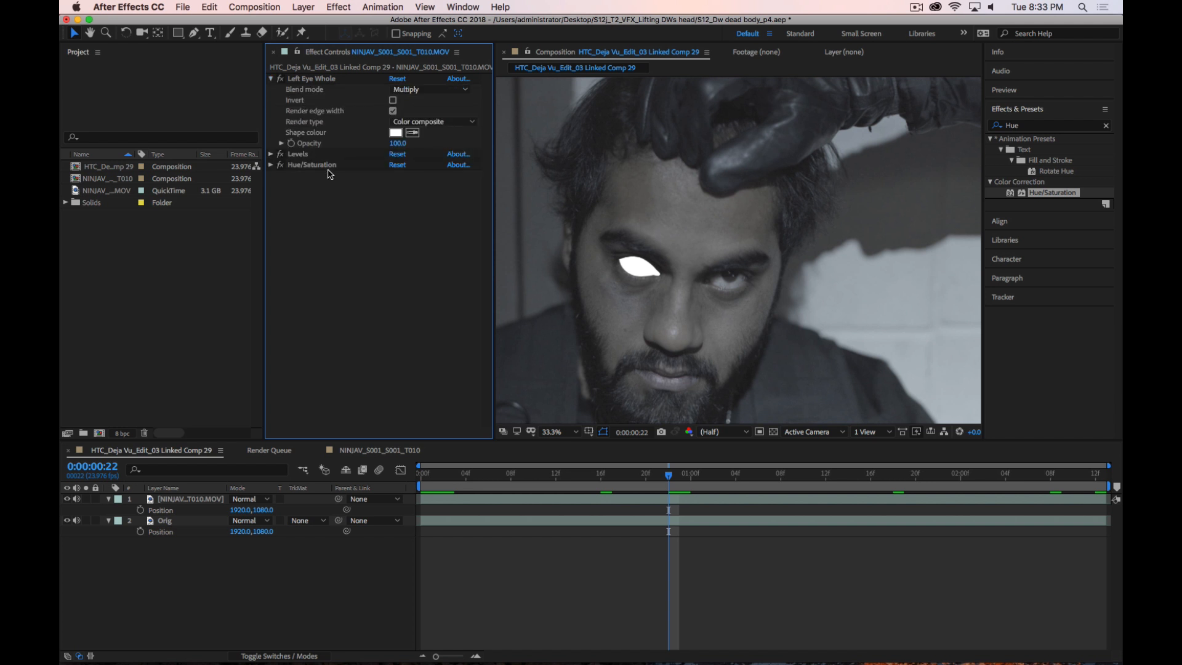
left_click(414, 122)
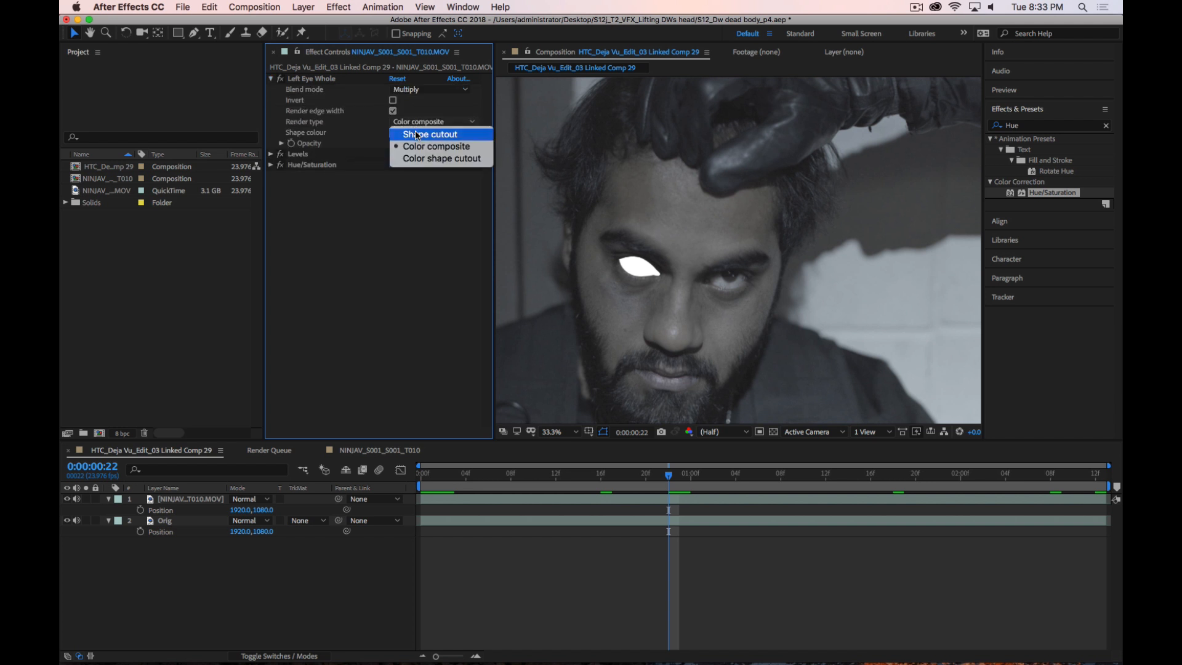
left_click(417, 134)
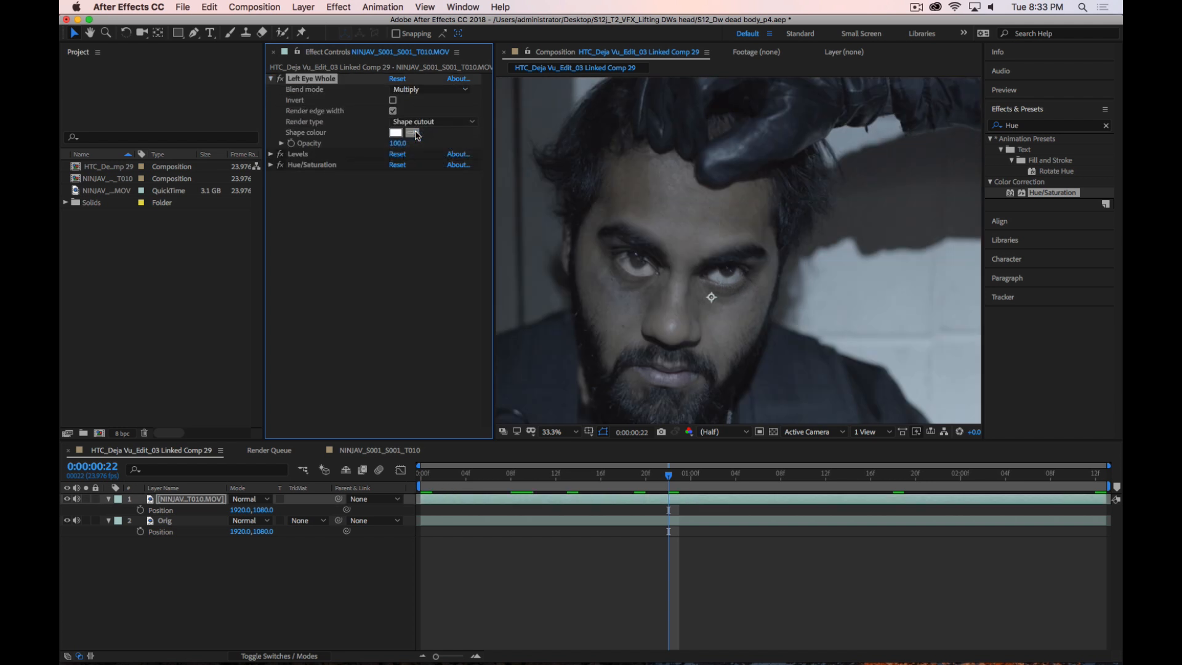
Undo the last Left Eye Whole render type change and compare the image with the NINJAV layer shown and hidden
key("super+z")
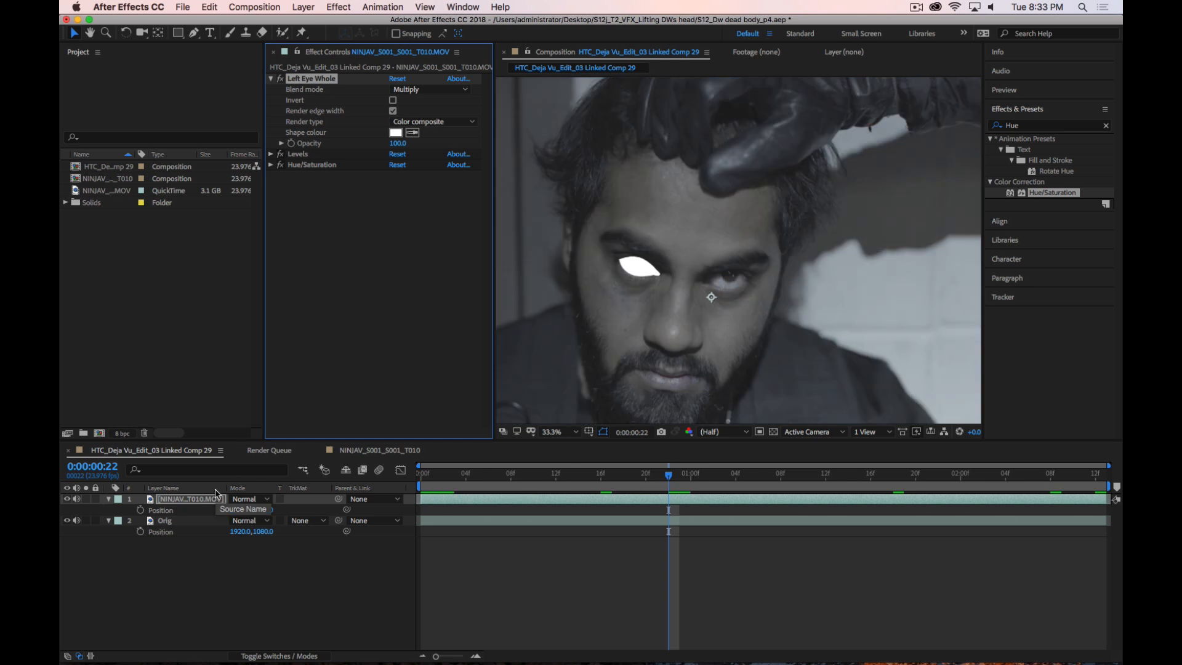
left_click(68, 499)
left_click(67, 499)
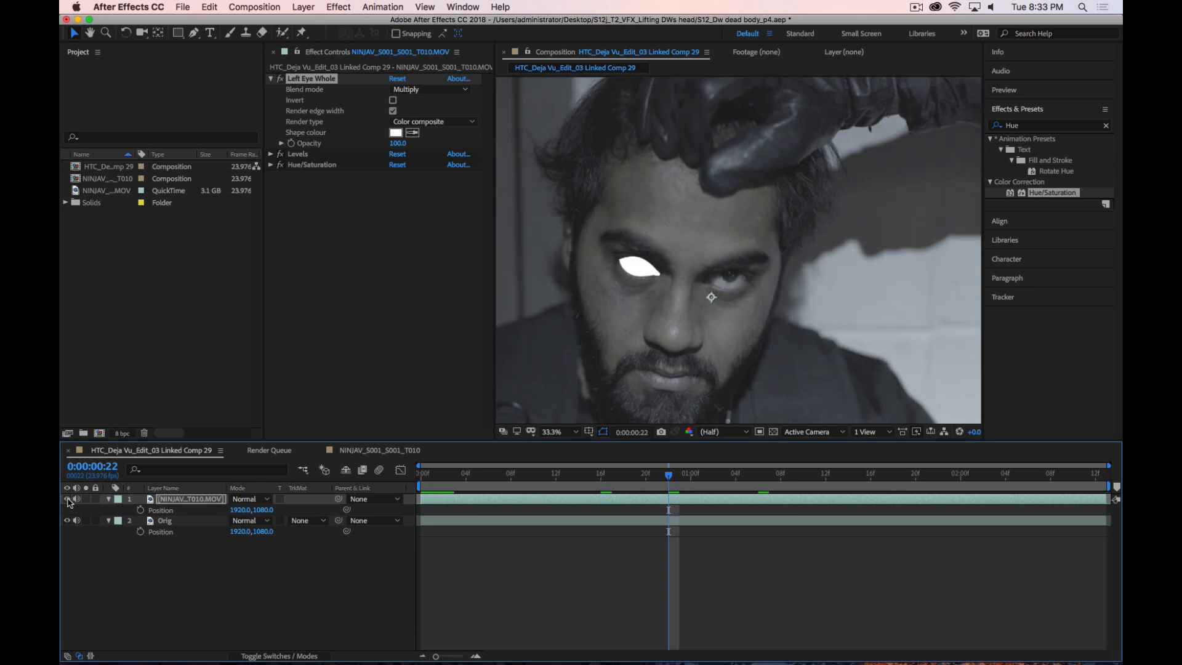
left_click(67, 499)
left_click(68, 499)
left_click(67, 499)
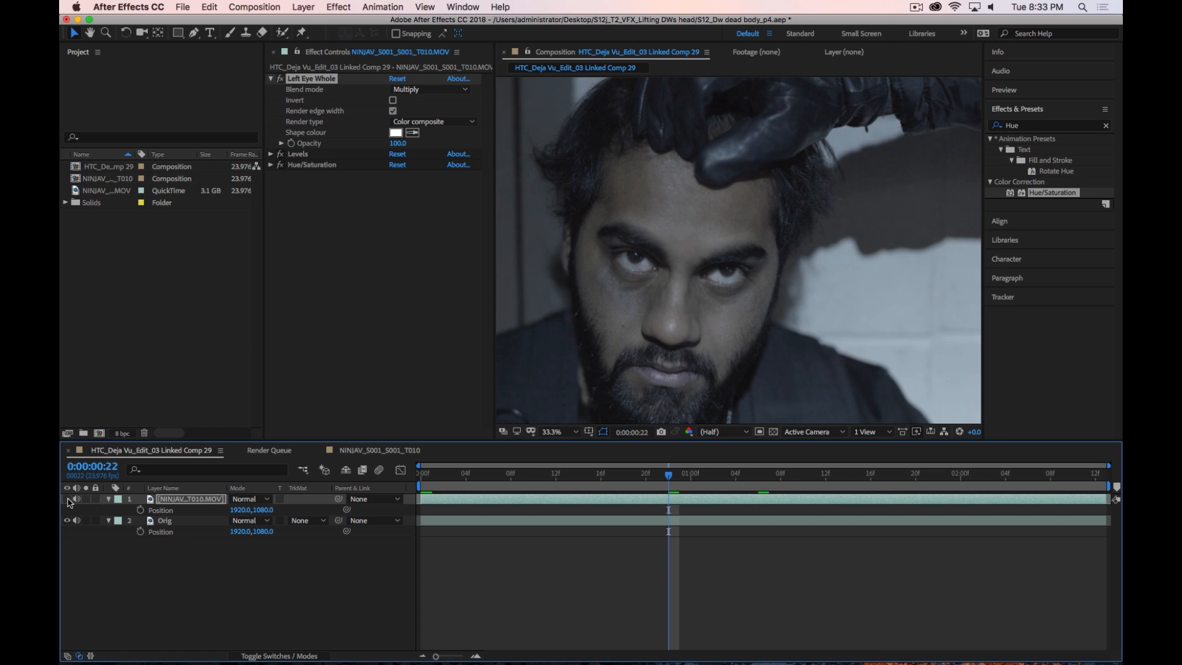
Set the opacity of the NINJAV layer to 30% and make the layer visible again
key("t")
left_click_drag(238, 513, 202, 512)
left_click(159, 511)
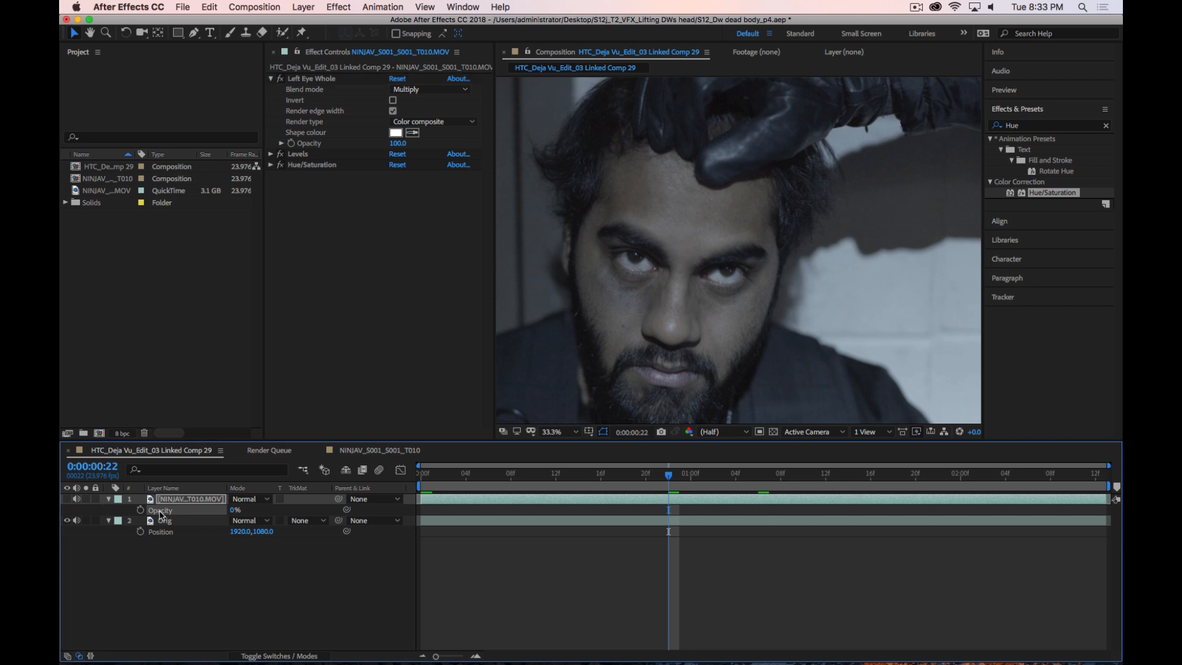
left_click_drag(233, 510, 254, 509)
mouse_move(664, 500)
left_mouse_down()
mouse_move(633, 502)
mouse_move(702, 494)
mouse_move(664, 505)
mouse_move(554, 477)
mouse_move(401, 477)
mouse_move(927, 475)
mouse_move(431, 483)
mouse_move(669, 484)
left_mouse_up()
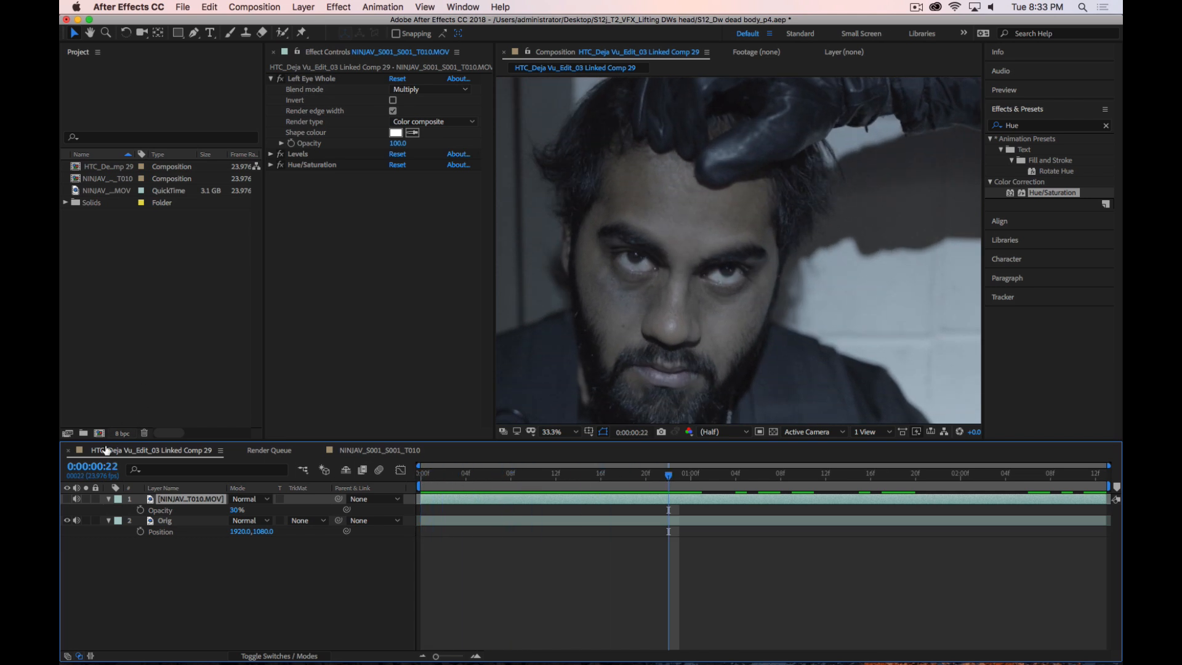
left_click(67, 500)
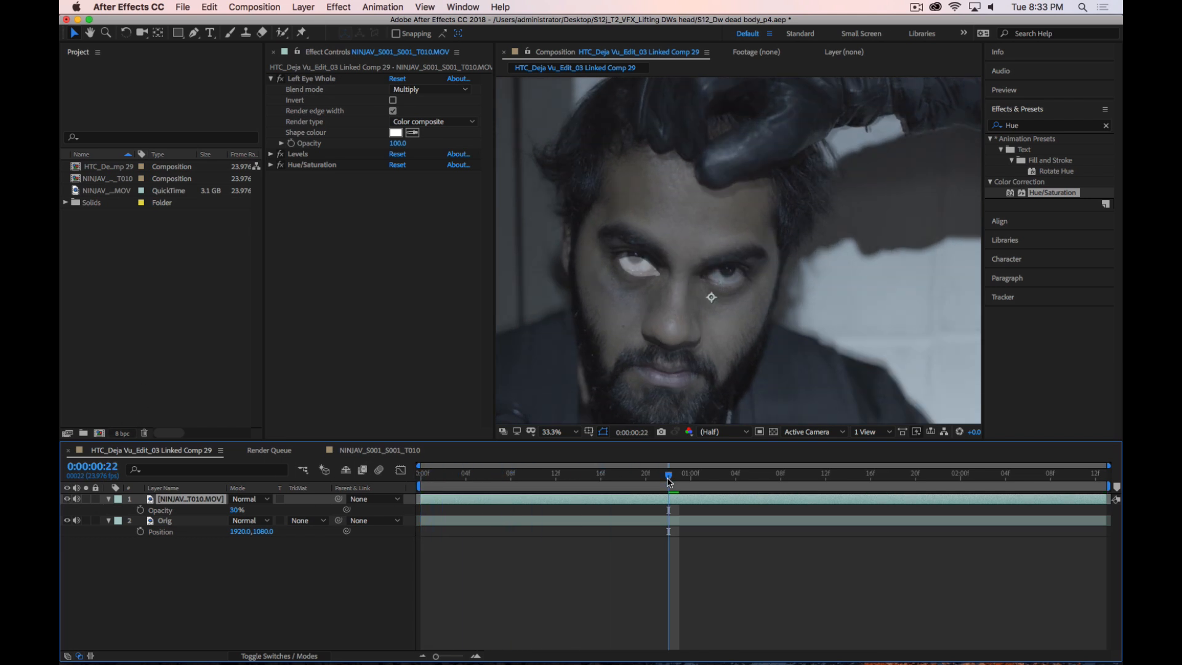
Return to the first frame and extend the shortened NINJAV layer back to the end of the composition
left_click_drag(670, 482, 432, 498)
left_click(463, 500)
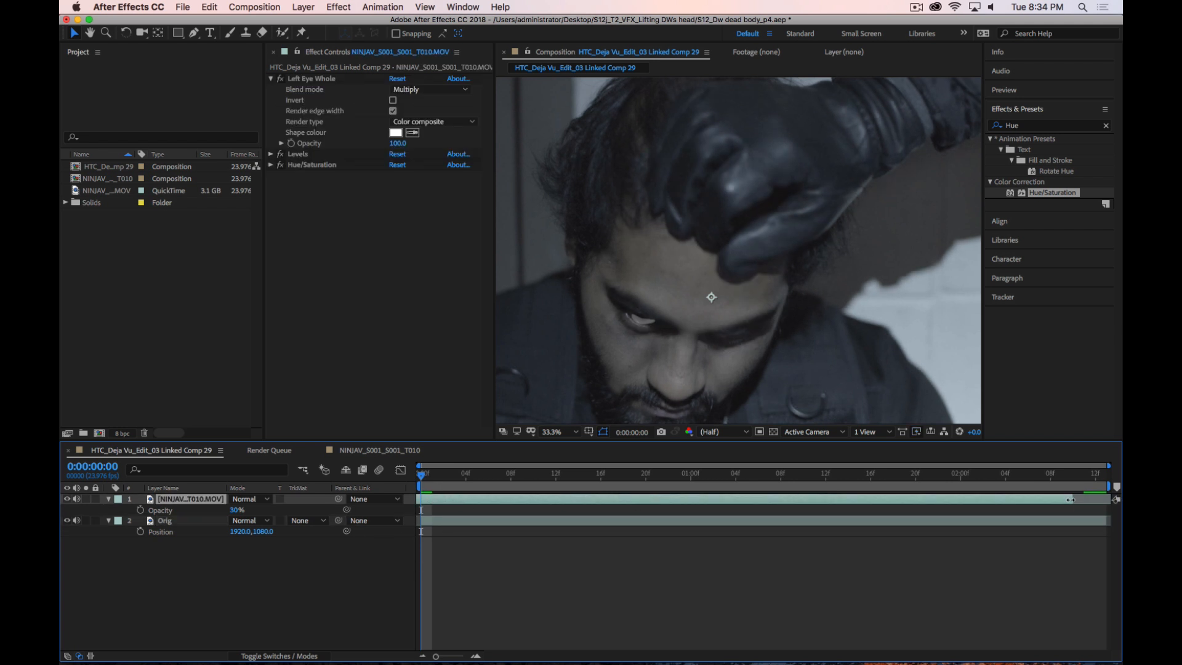
left_click_drag(1074, 500, 1113, 500)
left_click(307, 624)
Set the Left Eye Whole render type to Shape cutout and preview the shot up to 0:00:01:19
left_click(422, 125)
left_click(422, 125)
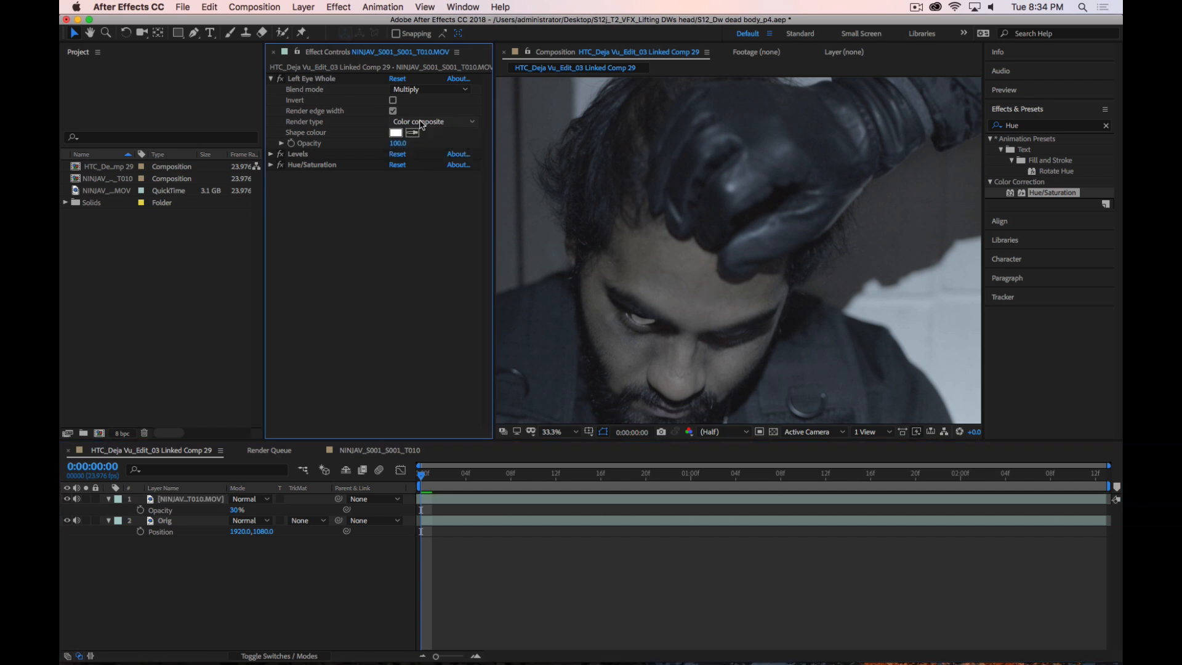
left_click(422, 125)
left_click(415, 136)
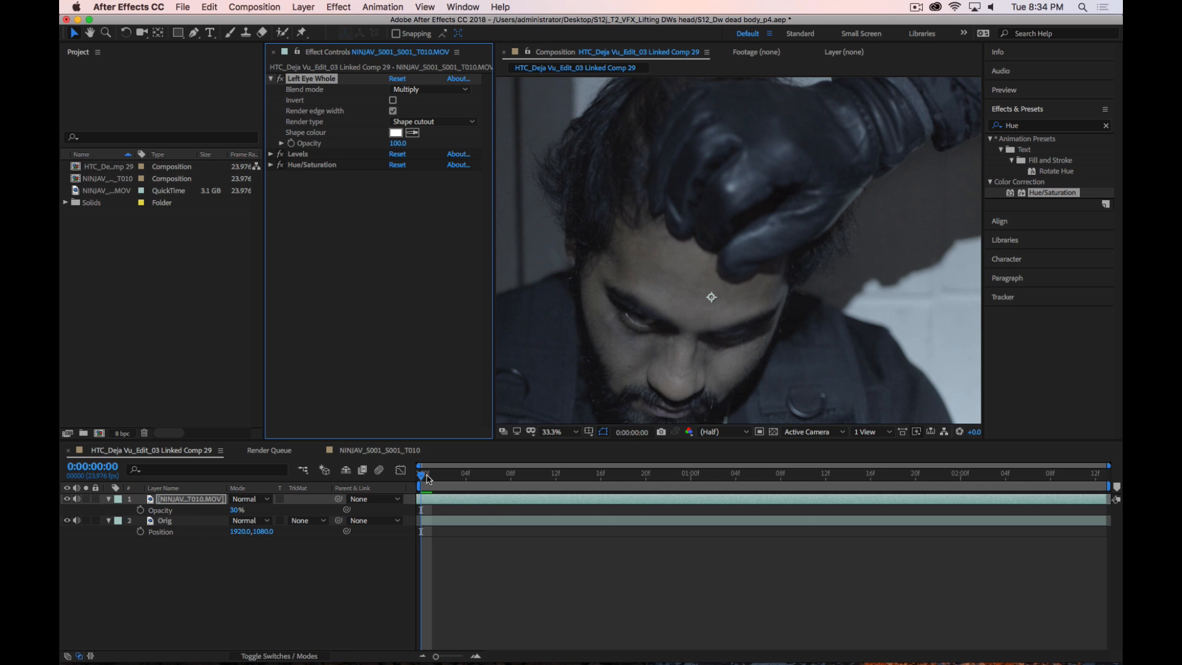
left_click_drag(428, 479, 908, 482)
Deselect the layers and try to apply the Hue/Saturation effect from the effects library in the timeline
left_click(199, 598)
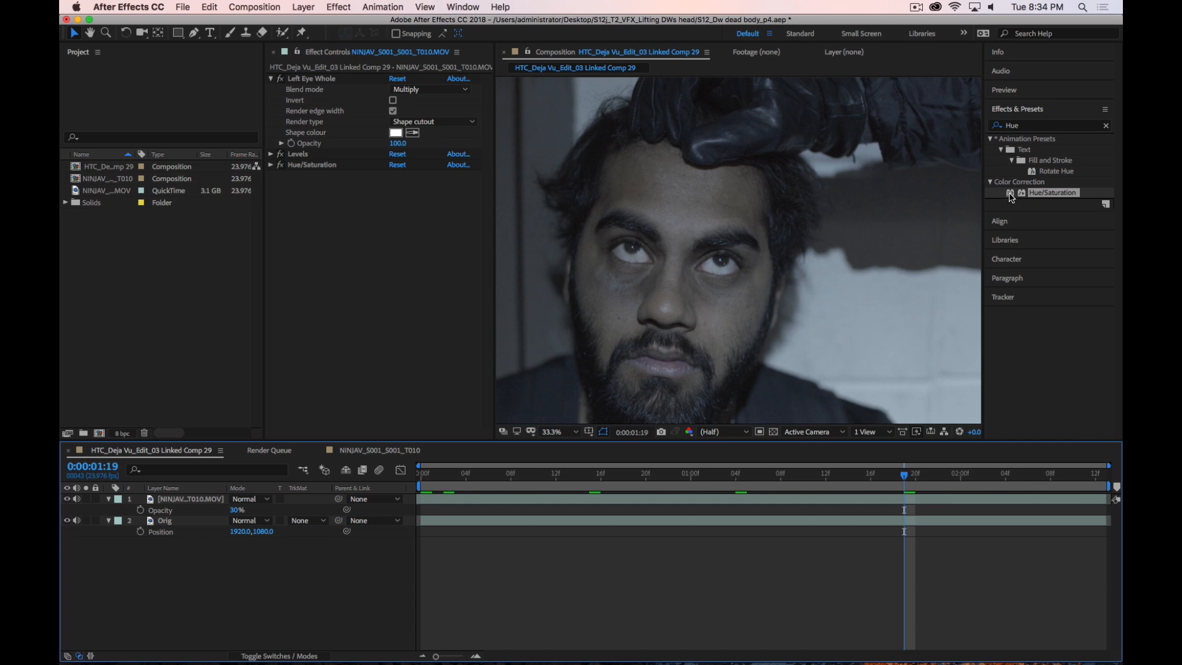
left_click_drag(1010, 197, 190, 556)
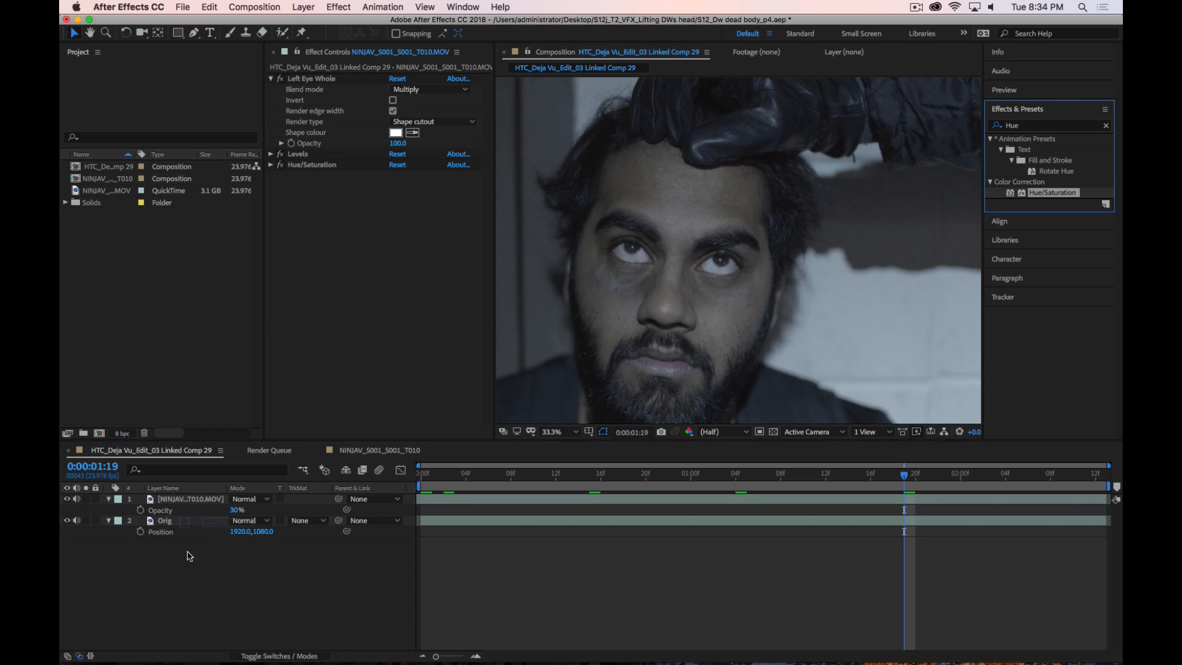
left_click_drag(1016, 198, 110, 503)
Examine the NINJAV layer's effects and transform properties, and reveal its keyframed Left Eye Whole properties
left_click(108, 499)
left_click(109, 500)
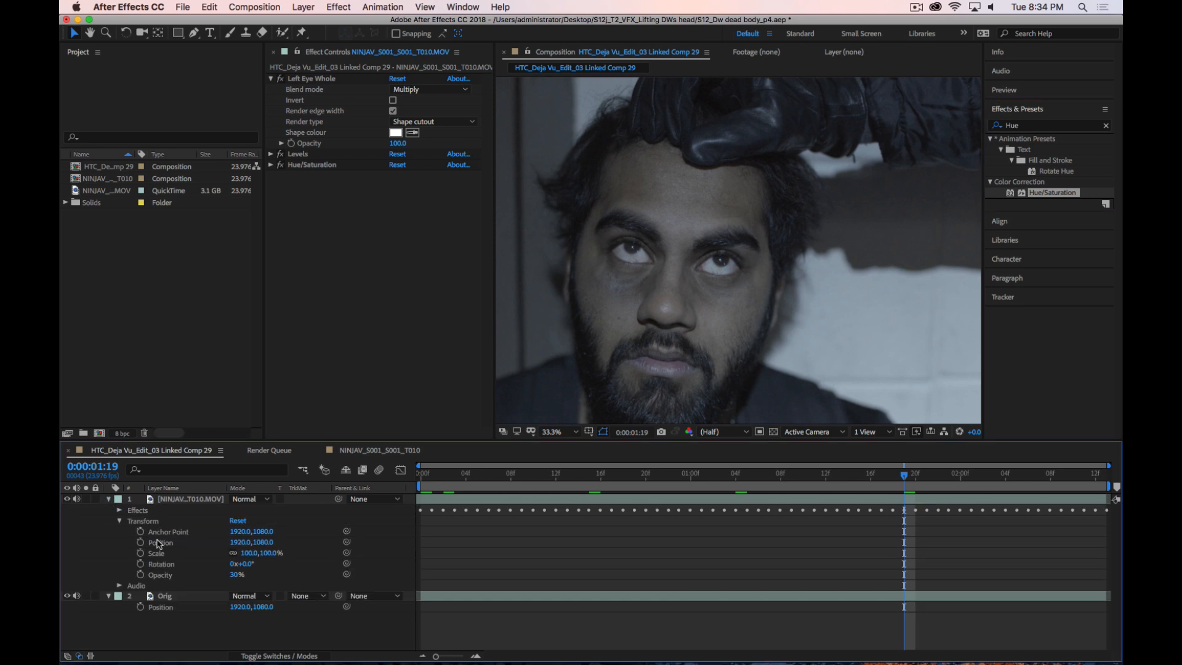
left_click(120, 511)
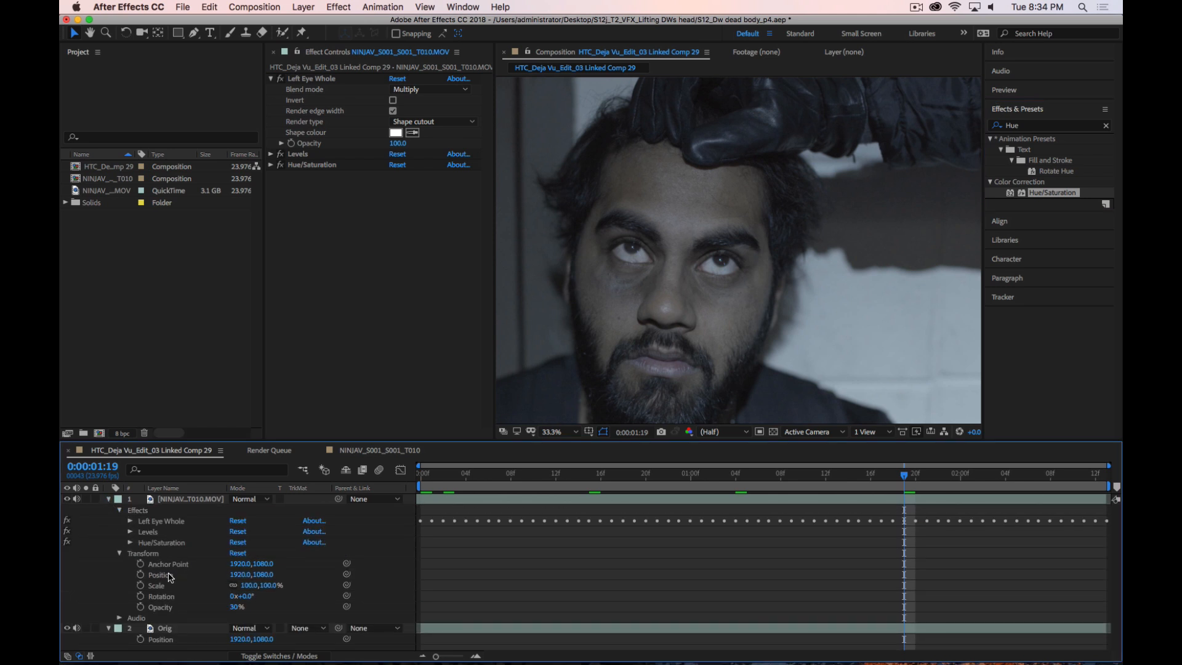
left_click(180, 502)
key("u")
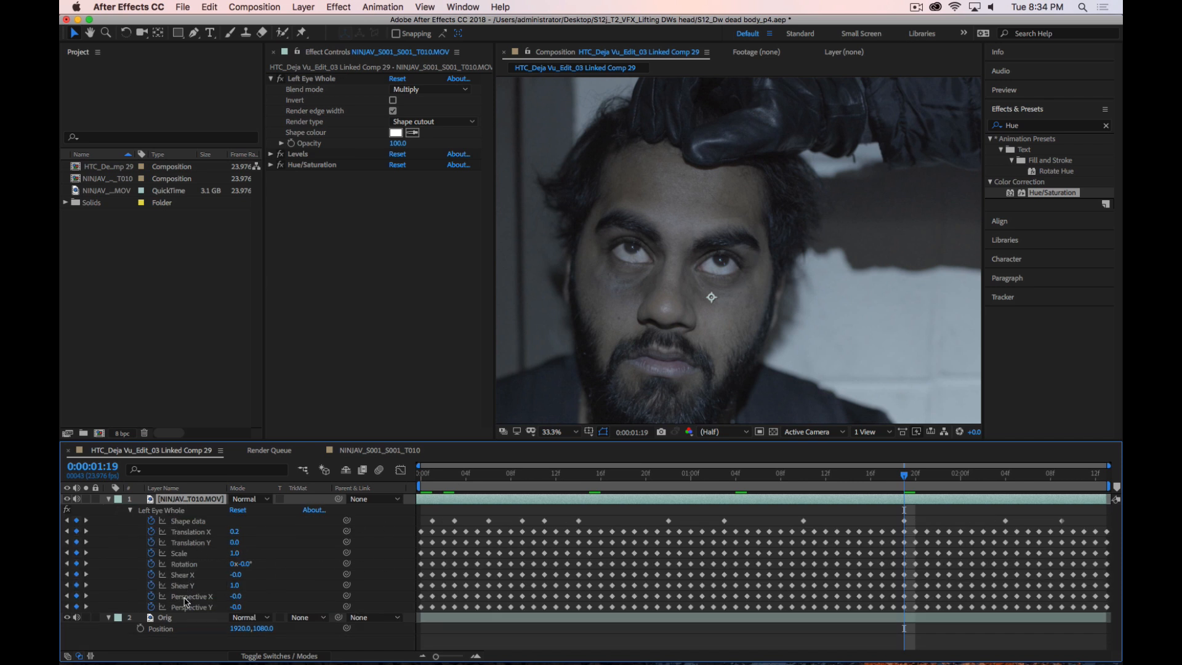
Check the NINJAV layer's effects and transform groups again and collapse both layers in the timeline
left_click(130, 511)
left_click(107, 500)
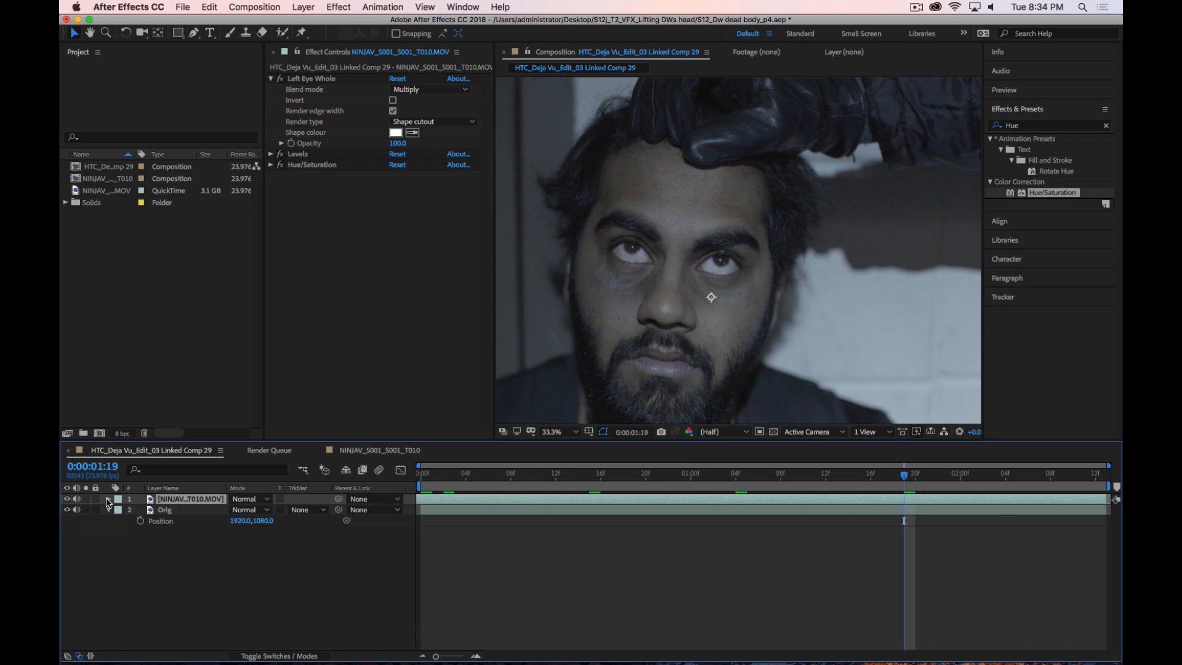
left_click(108, 500)
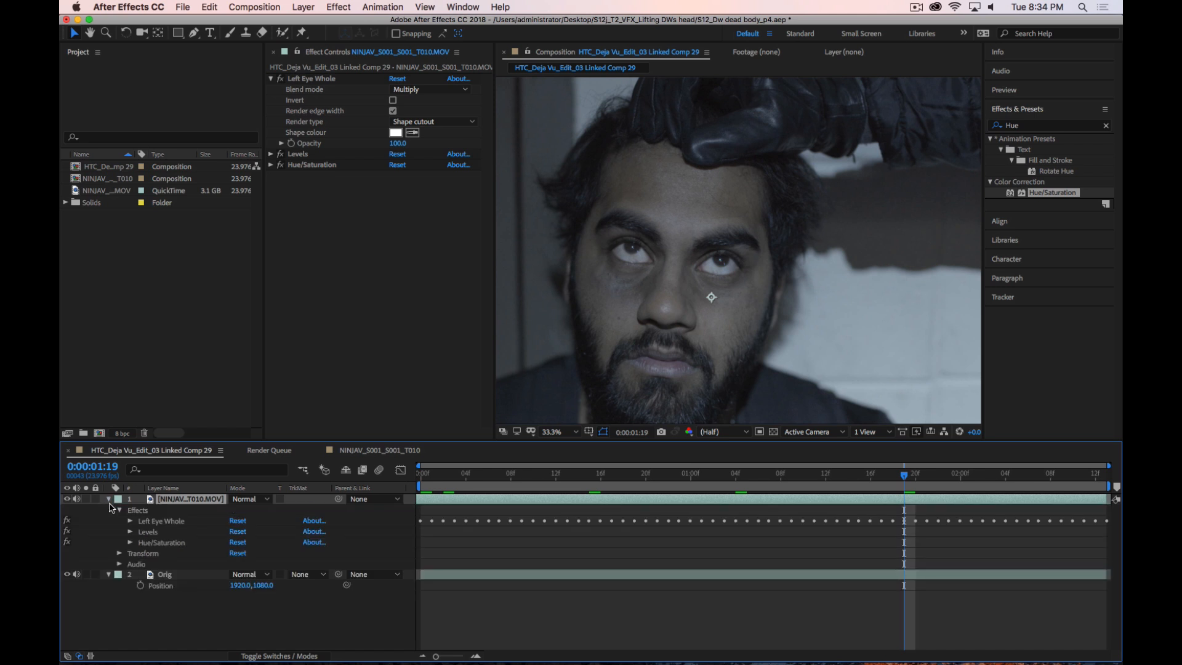
left_click(119, 554)
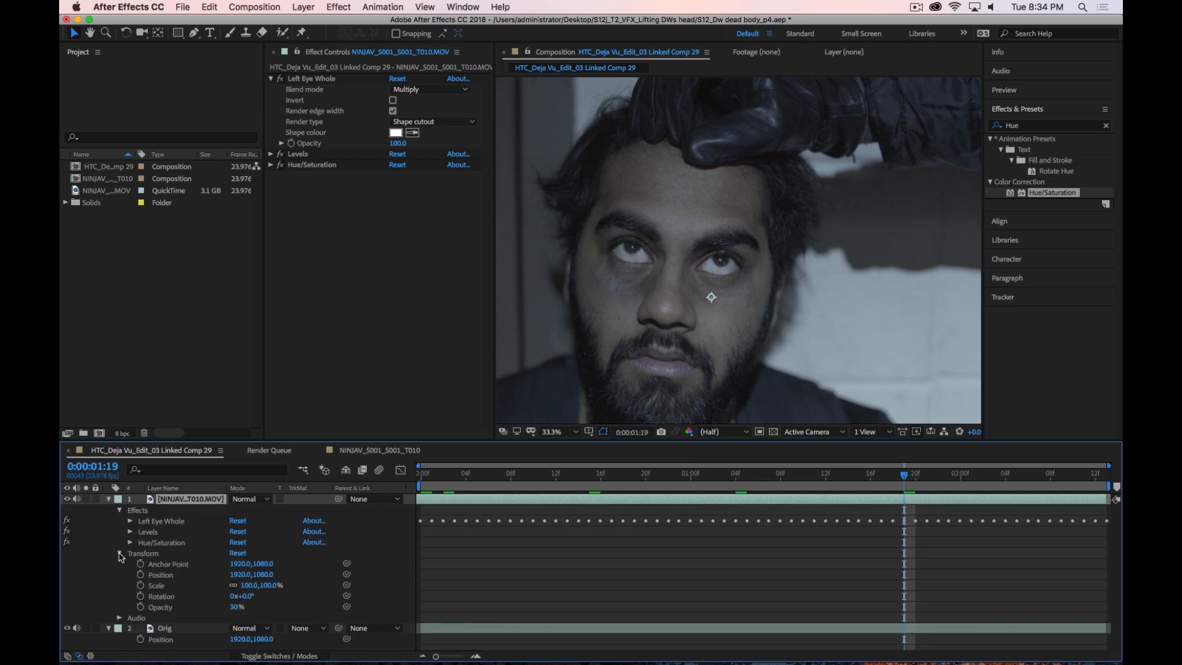
left_click(110, 500)
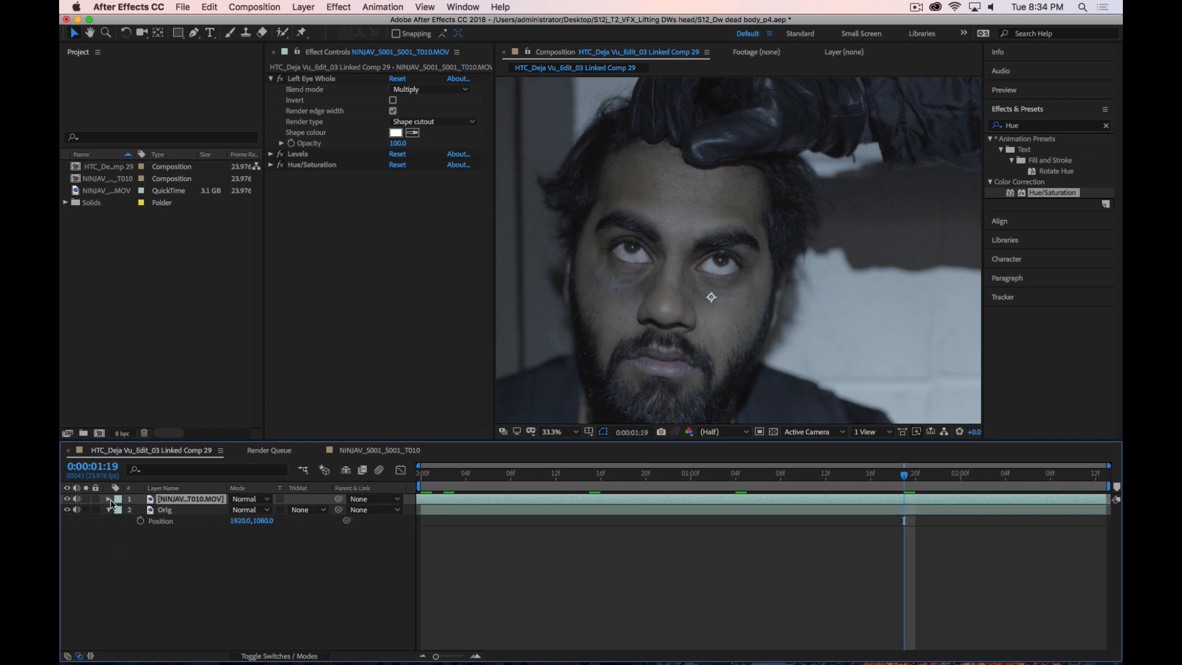
left_click(177, 537)
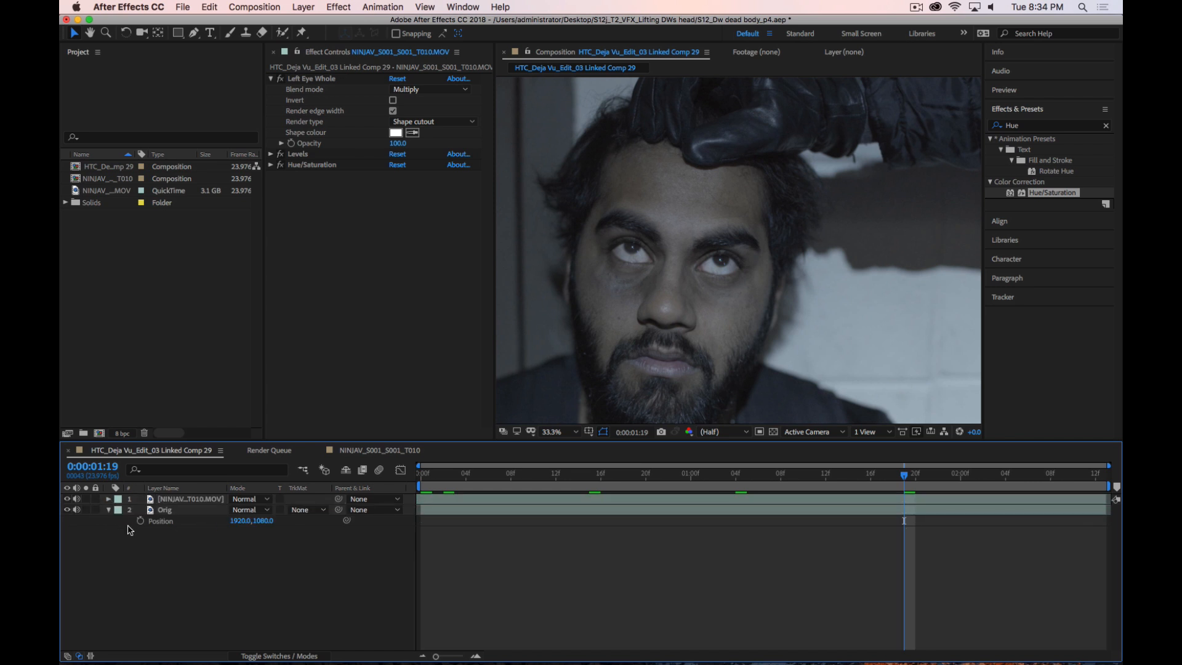
left_click(108, 509)
Preview from the first frame to 0:00:01:07, try a Levels gamma of 0.00 on the NINJAV layer and undo it
left_click_drag(466, 474, 388, 477)
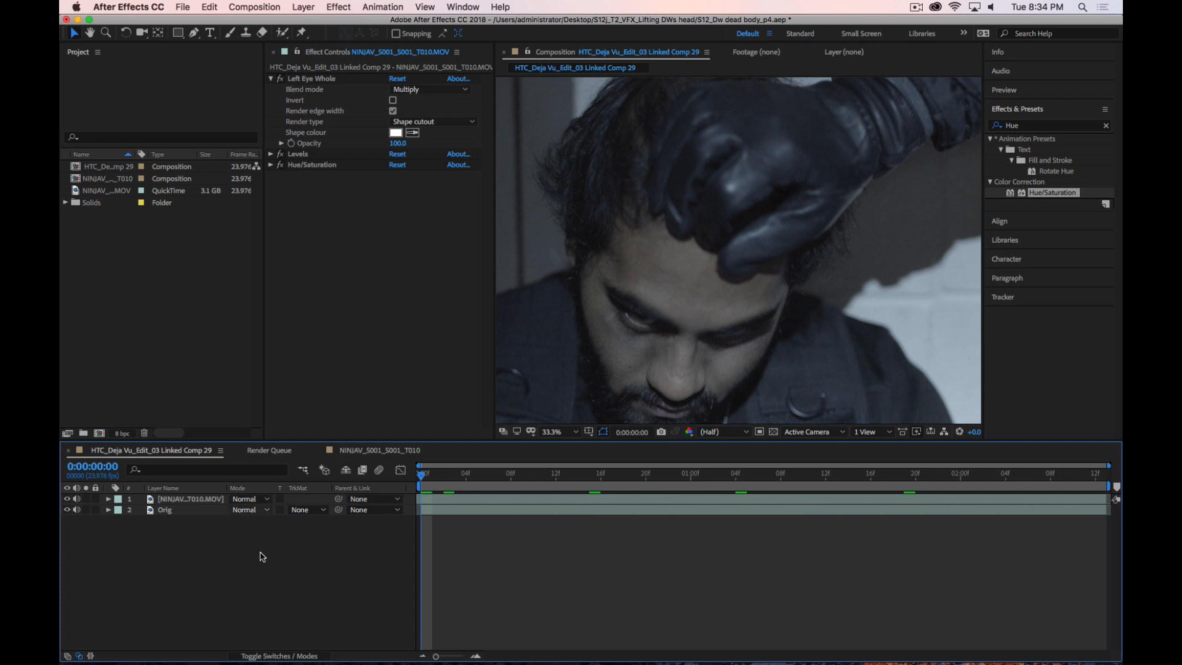
left_click_drag(423, 476, 769, 476)
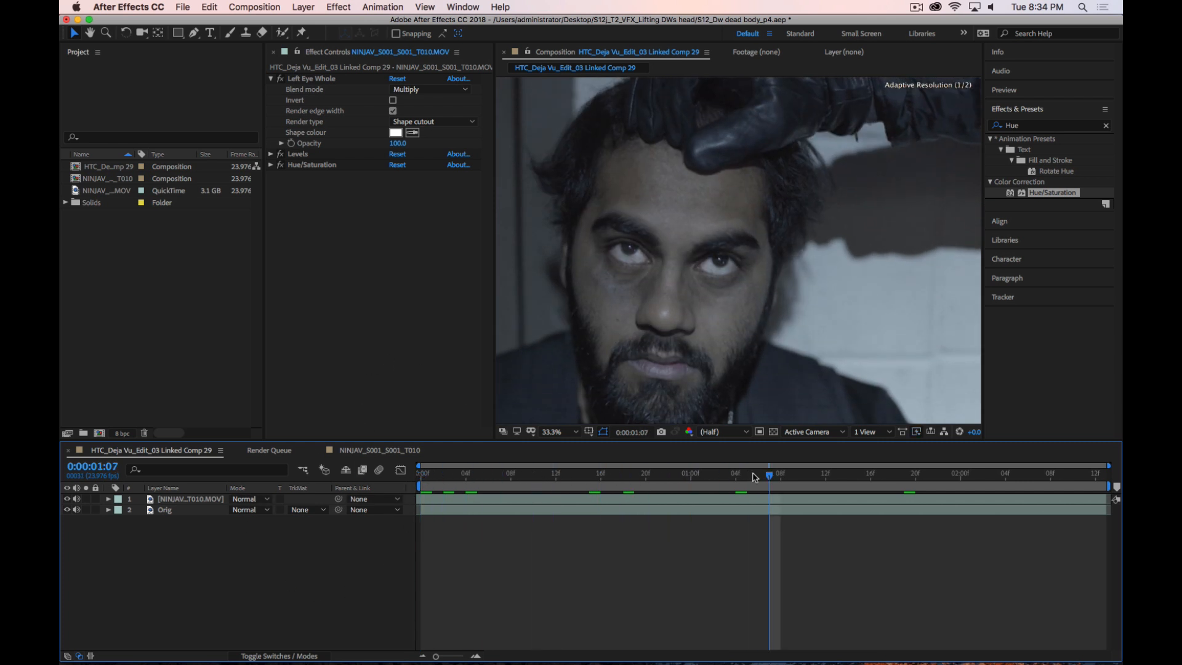
left_click(270, 154)
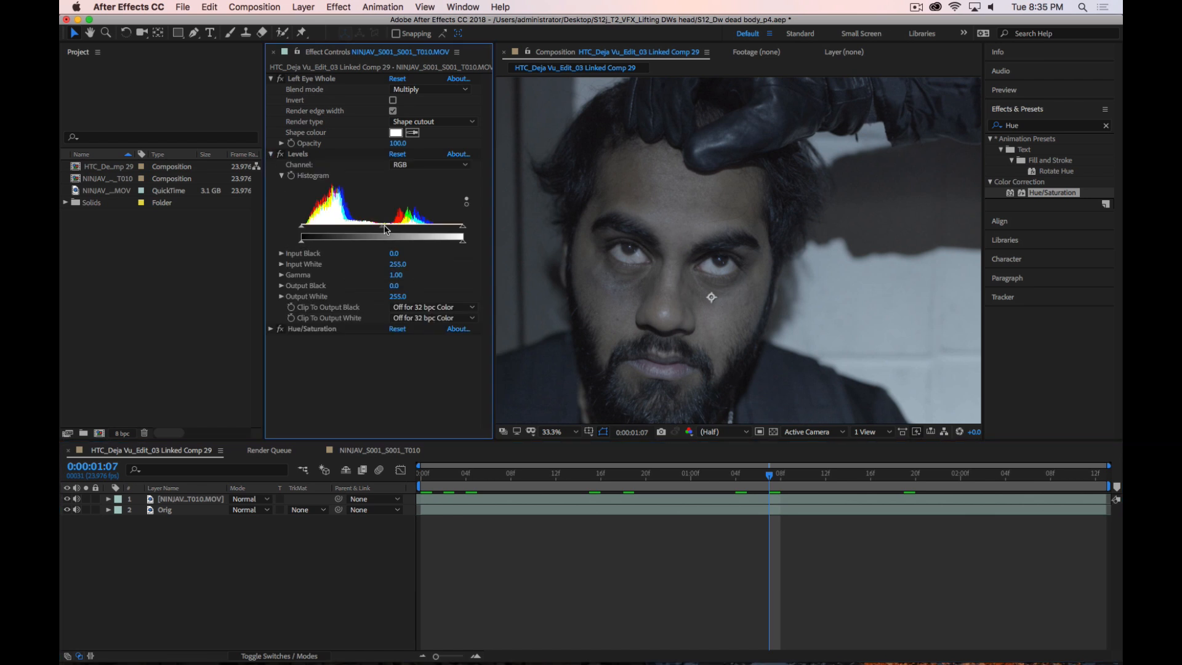
left_click_drag(385, 229, 484, 234)
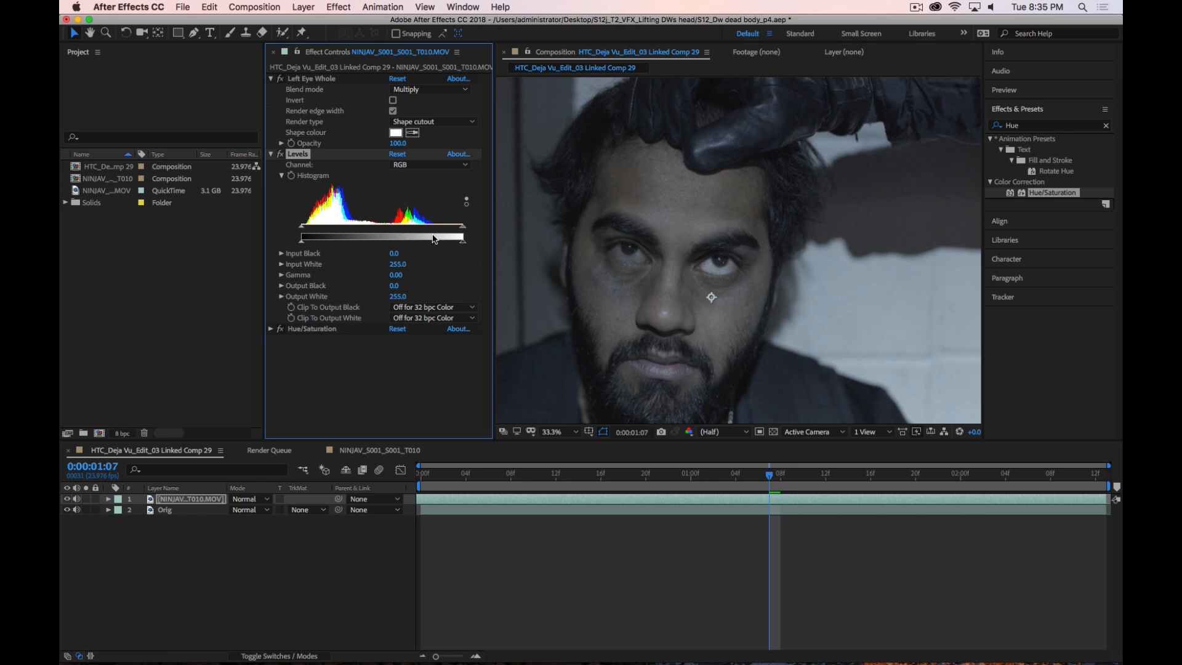
key("super+z")
In the NINJAV layer's Hue/Saturation effect, set Master Saturation to -49 and Master Lightness to 49
left_click(271, 329)
scroll(372, 403, "down", 3)
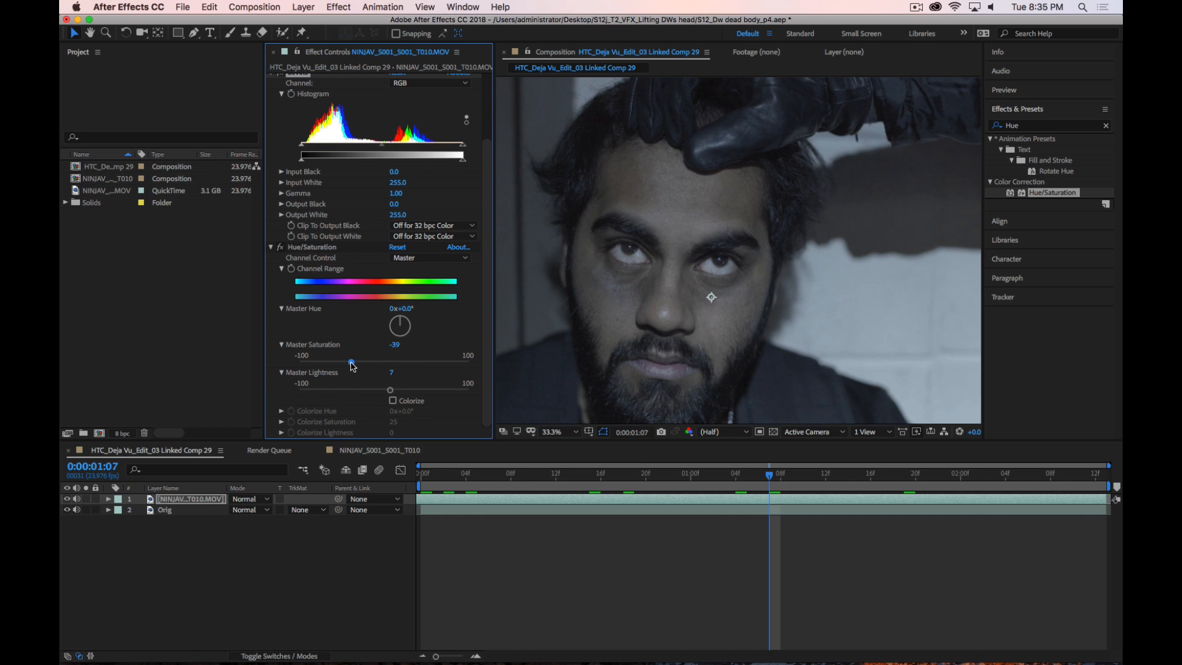
left_click_drag(351, 364, 422, 394)
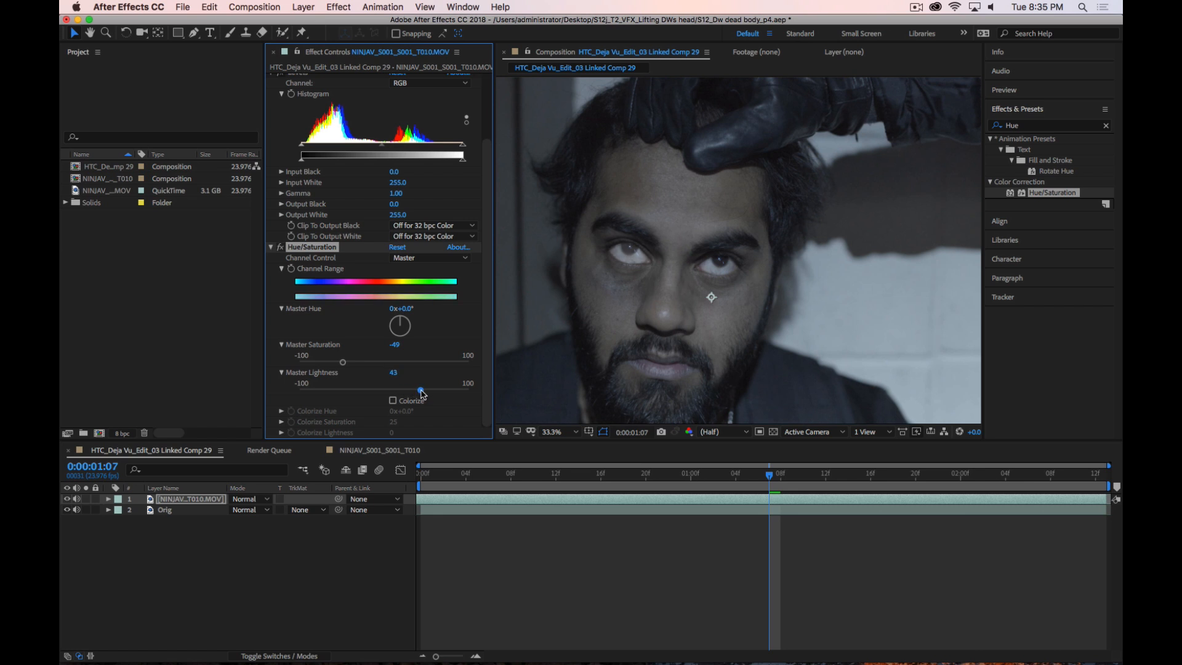
left_click(350, 582)
At the first frame, start keyframing the NINJAV layer's opacity with a value of 0%
left_click_drag(770, 475, 372, 478)
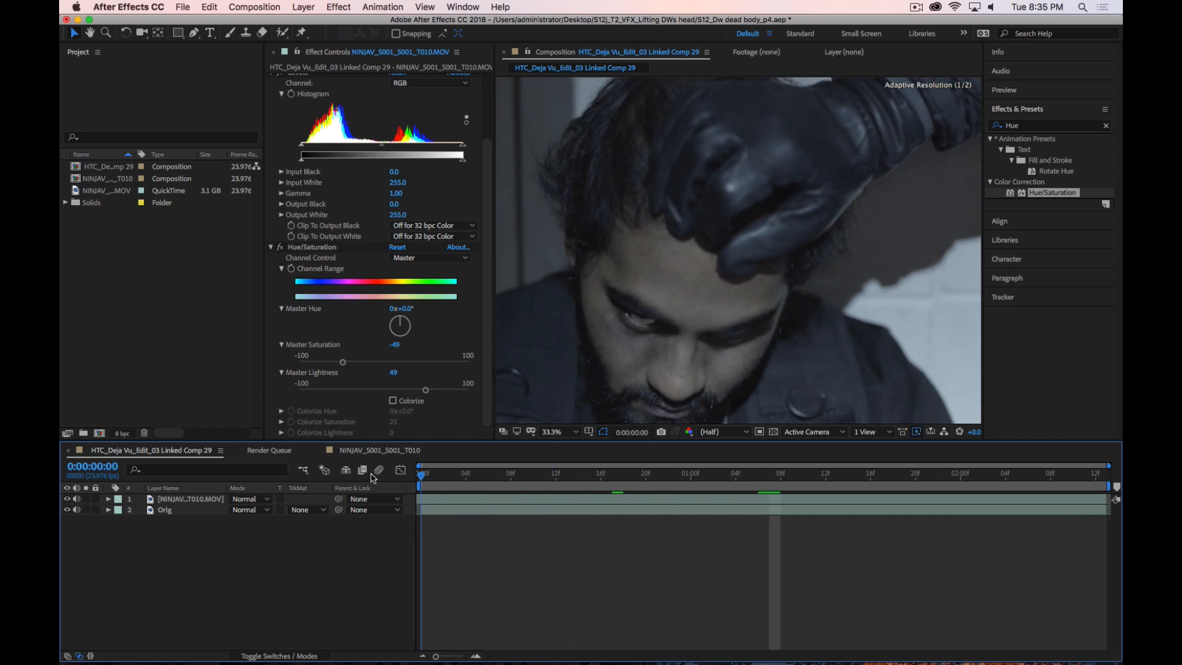
left_click(196, 500)
key("t")
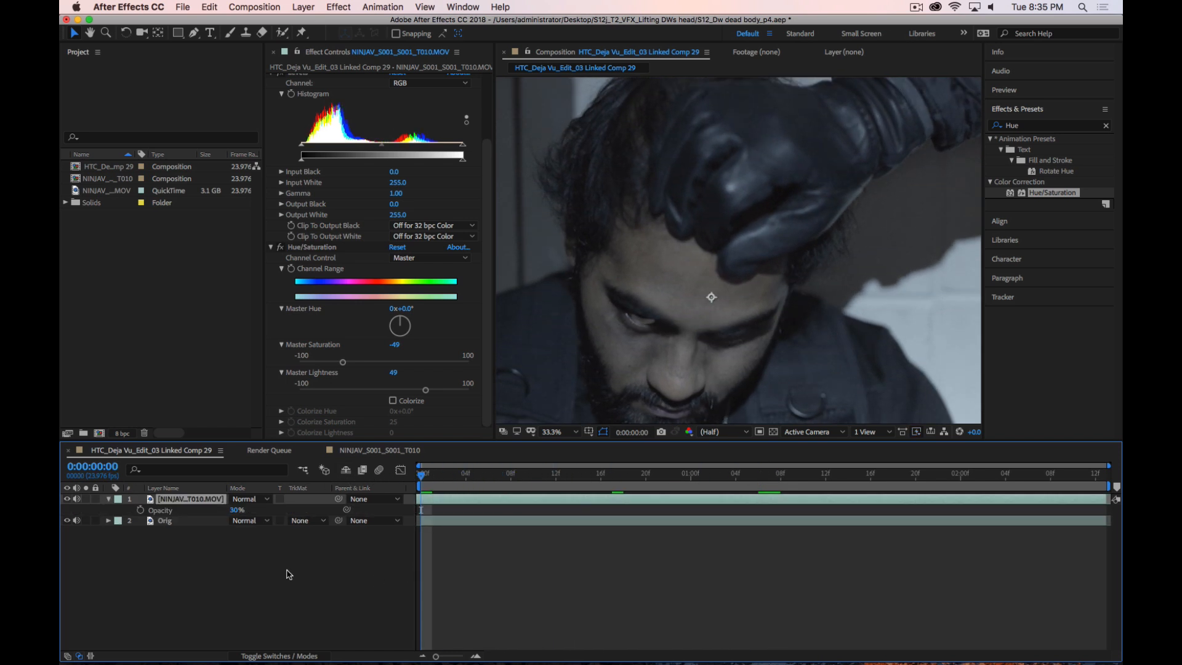
left_click(141, 510)
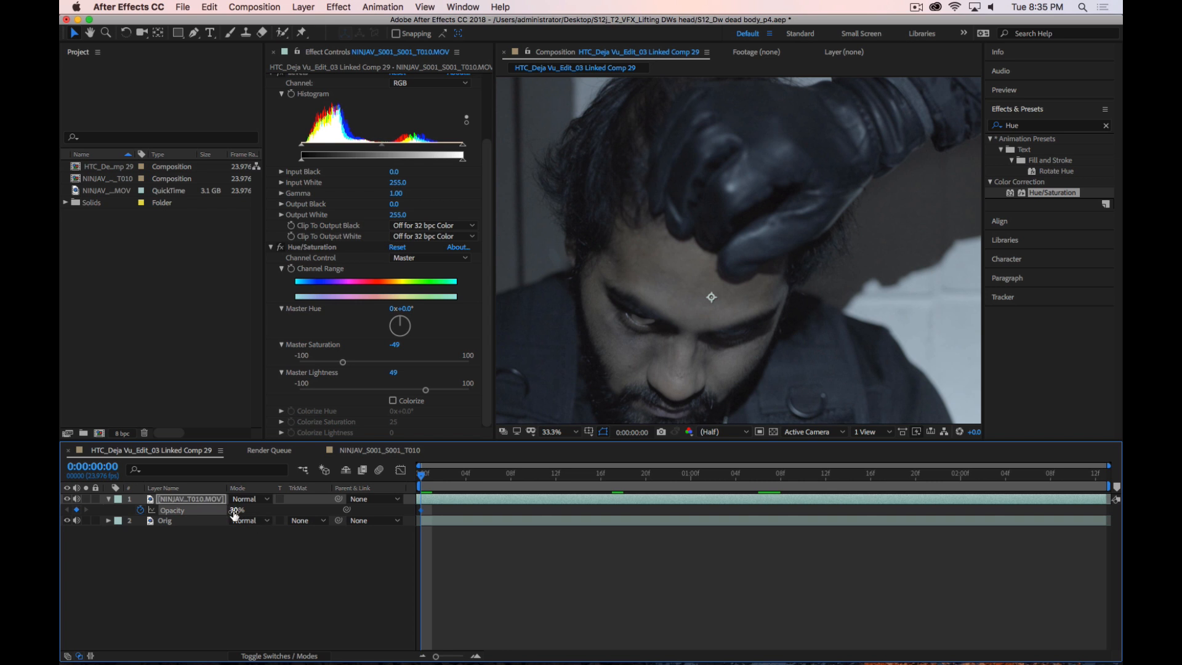
left_click_drag(234, 510, 149, 500)
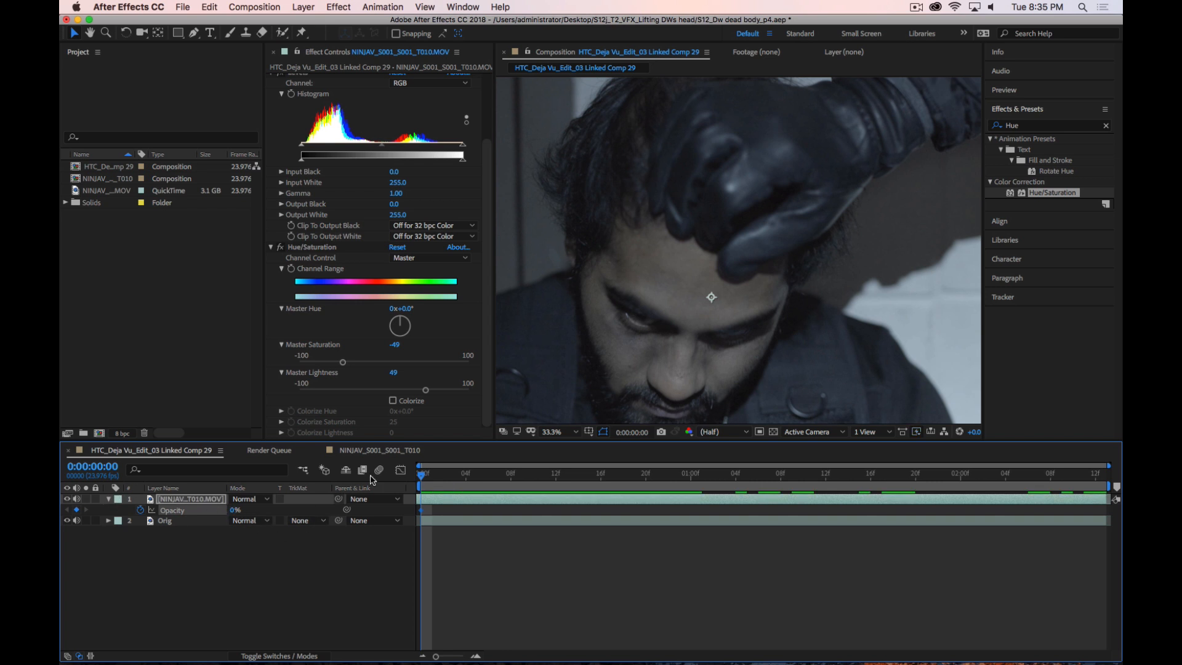
Add a second opacity keyframe to the NINJAV layer at 0:00:00:08 and preview the fade around 0:00:00:06
left_click_drag(429, 480, 515, 485)
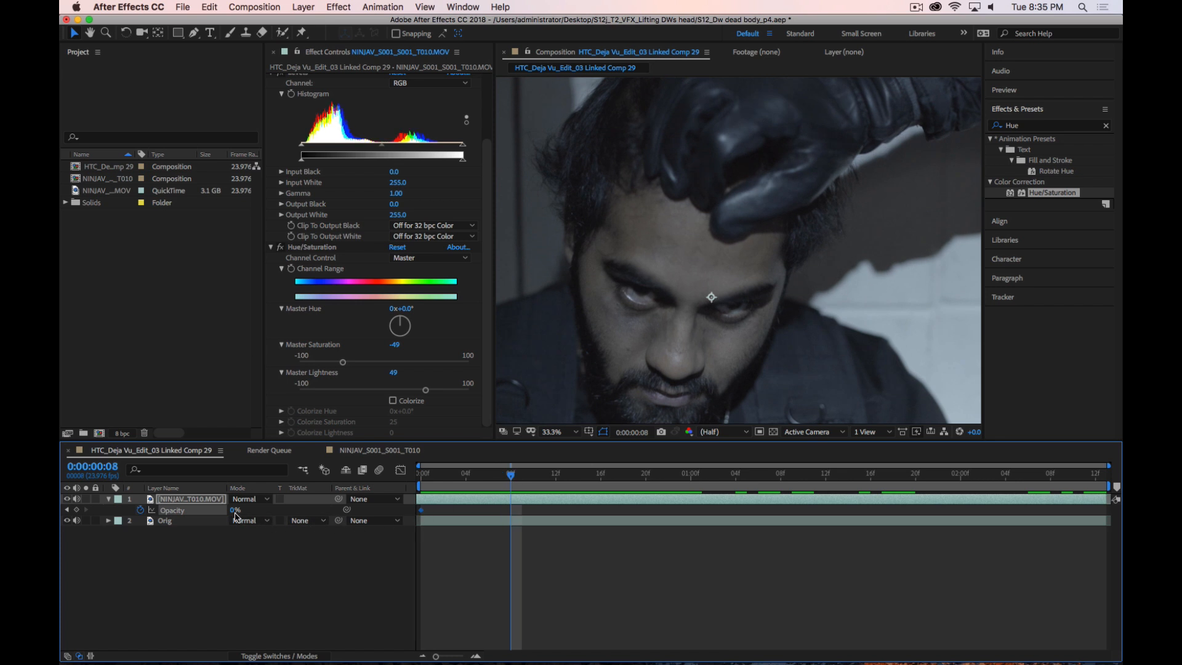
left_click_drag(235, 510, 180, 501)
left_click(197, 594)
mouse_move(511, 478)
left_mouse_down()
mouse_move(479, 480)
mouse_move(491, 480)
left_mouse_up()
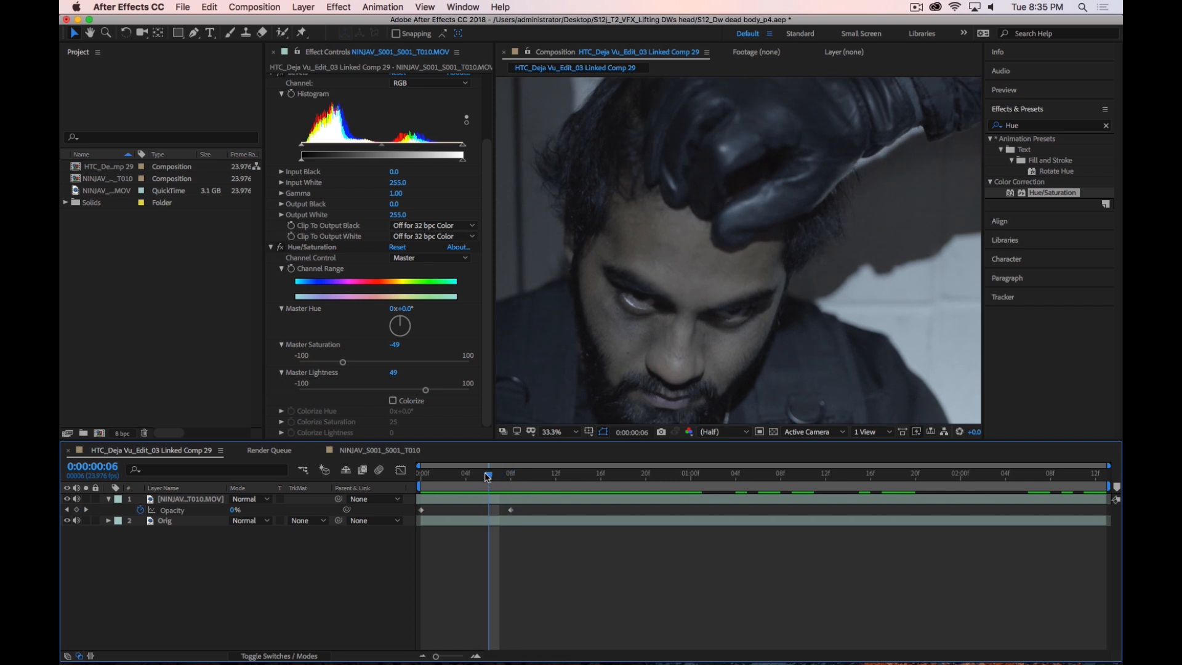
Undo the opacity keyframes and animation on the NINJAV layer, and reselect the layer
key("super+z")
key("super+z")
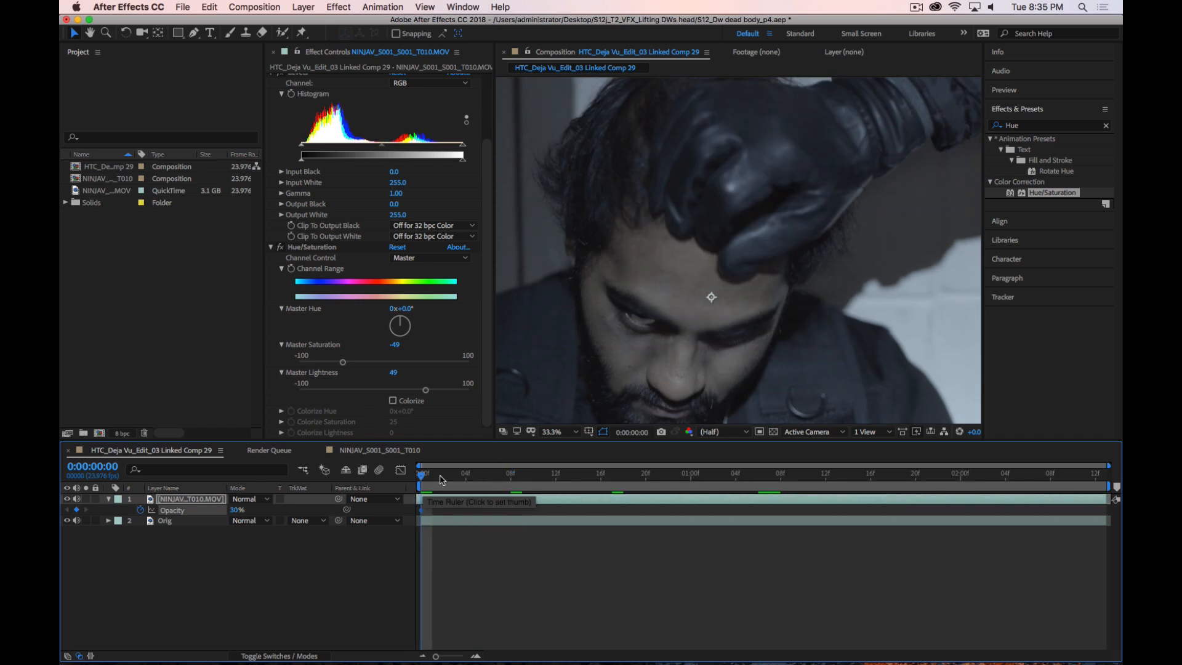
key("super+z")
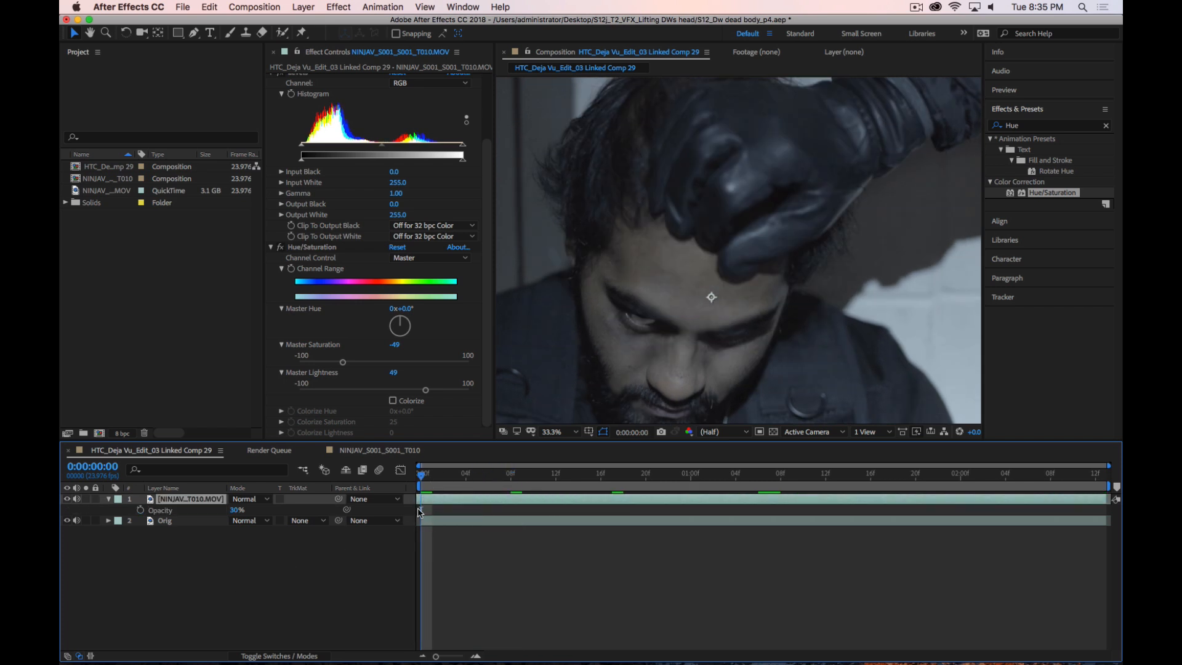
left_click(266, 587)
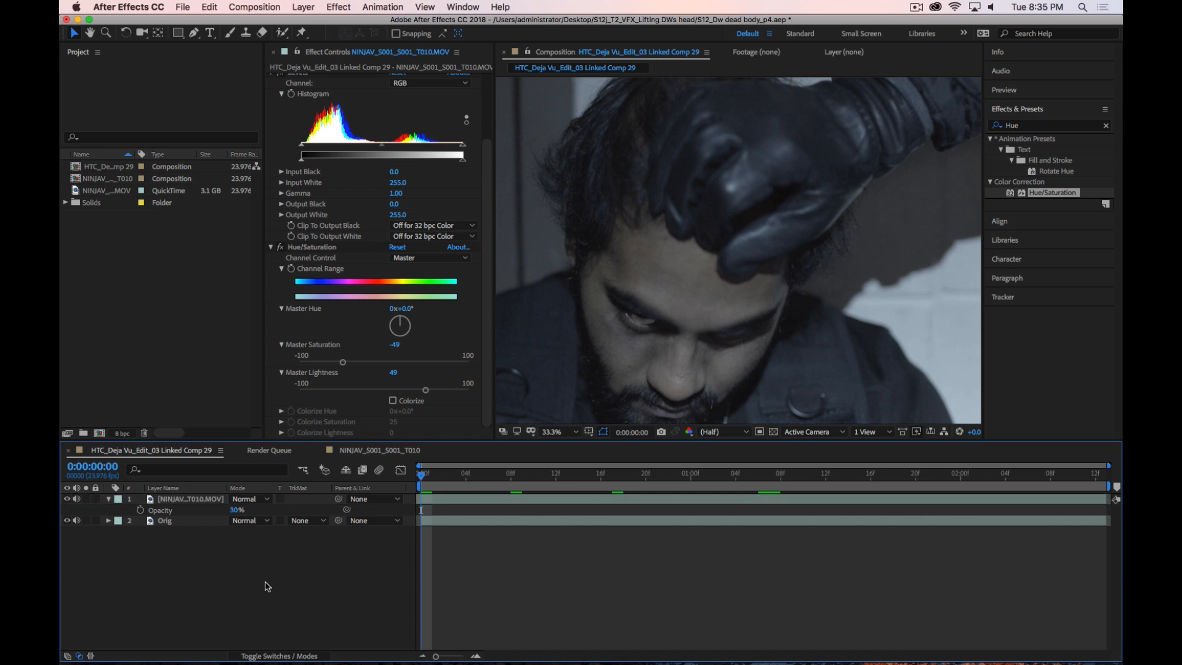
left_click(455, 502)
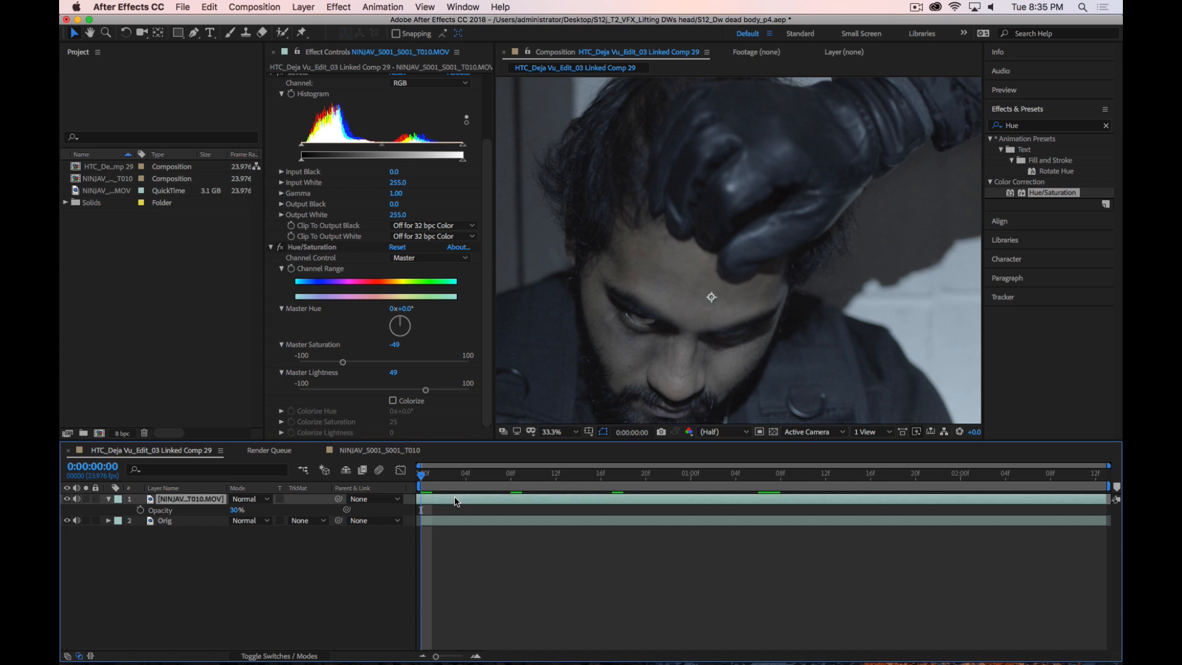
Set the NINJAV layer's opacity to 100%
left_click(198, 585)
left_click_drag(237, 510, 346, 511)
left_click(565, 498)
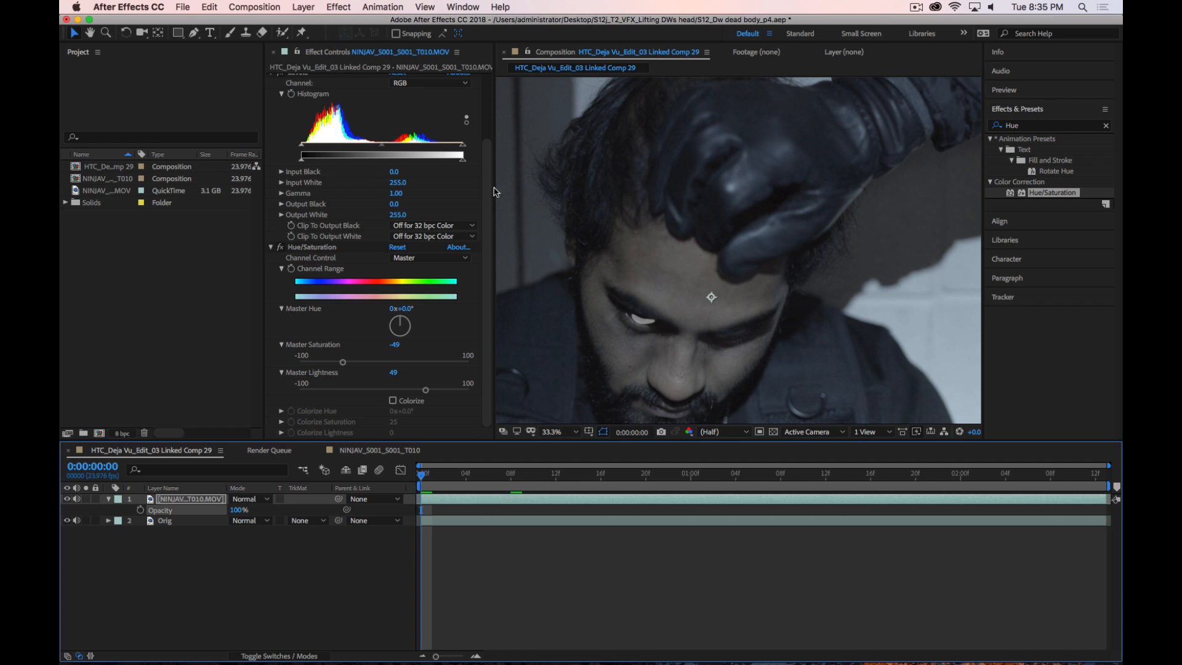
Delete the Levels and Hue/Saturation effects from the NINJAV layer, keeping only the Left Eye Whole shape effect
scroll(425, 141, "up", 3)
left_click(295, 155)
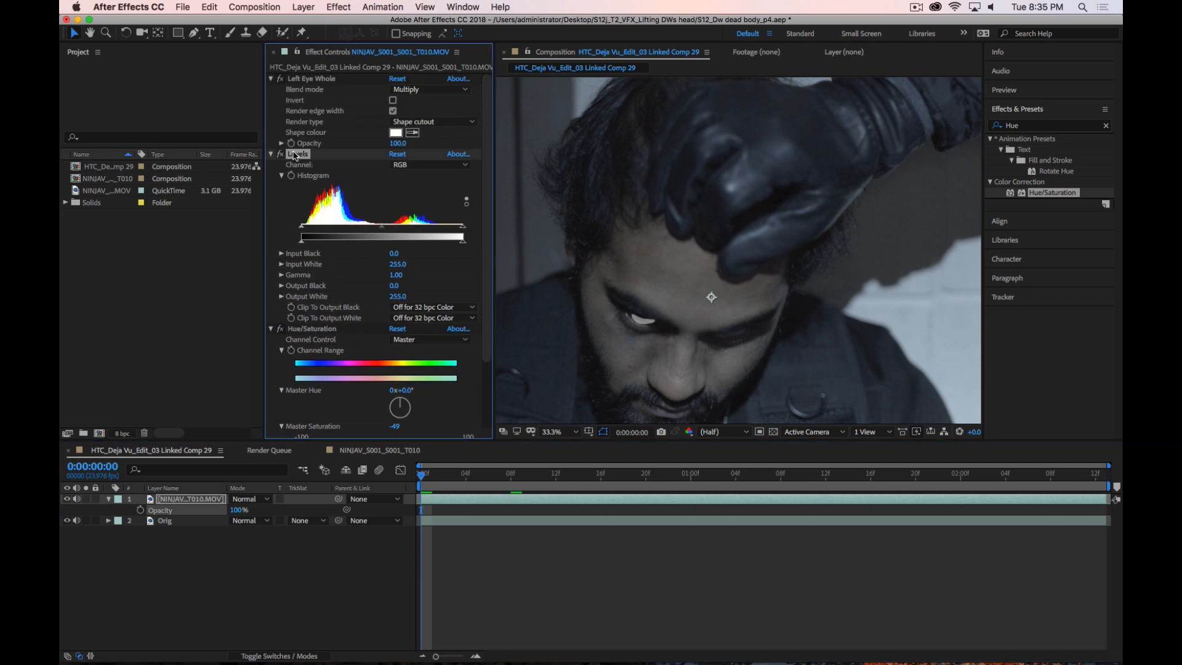
key("Delete")
left_click(297, 154)
key("Delete")
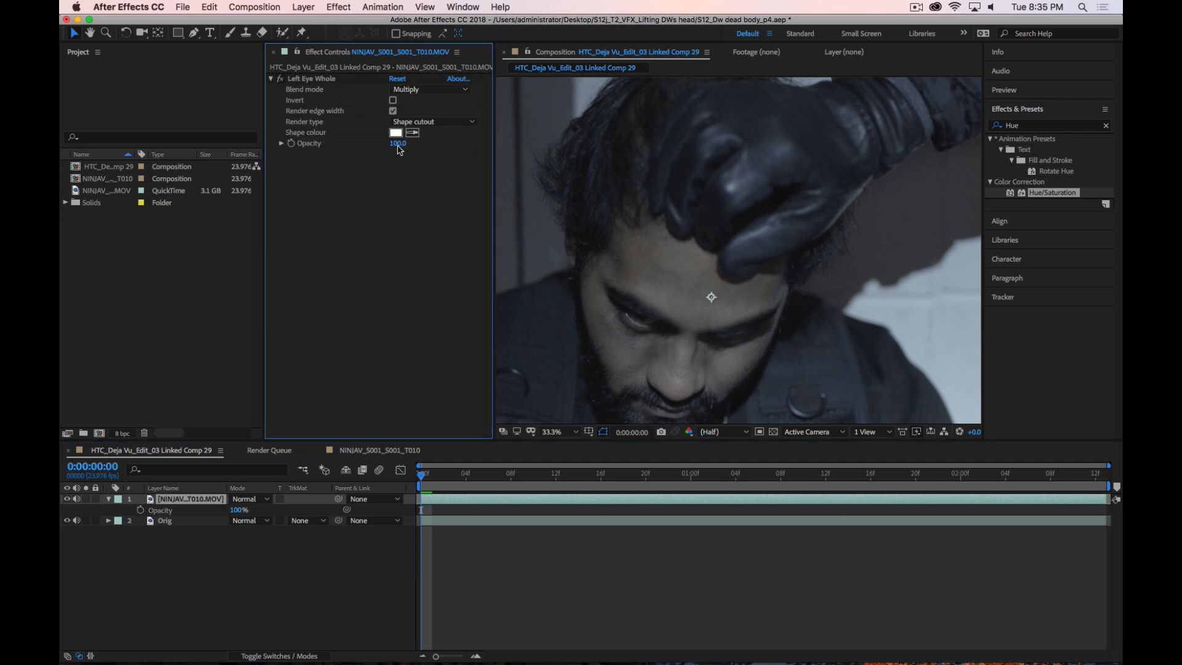
Set the Left Eye Whole render type to Color shape cutout and use the NINJAV layer as the Orig layer's Luma Matte
left_click(417, 122)
left_click(429, 159)
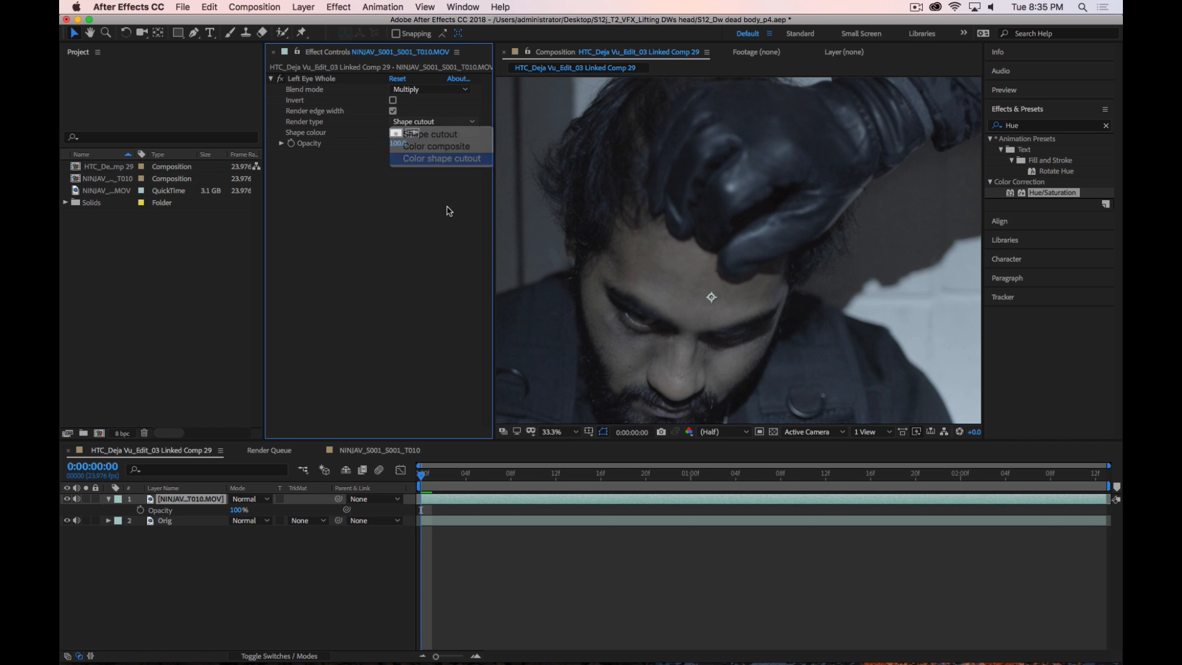
left_click(206, 550)
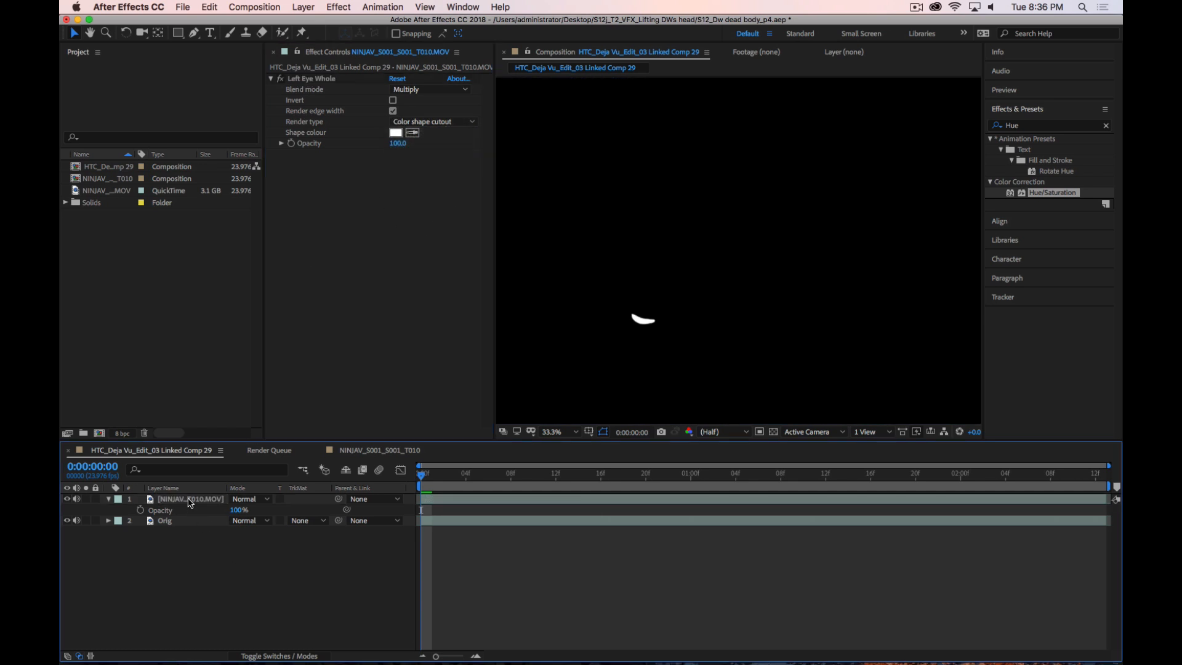
left_click(307, 522)
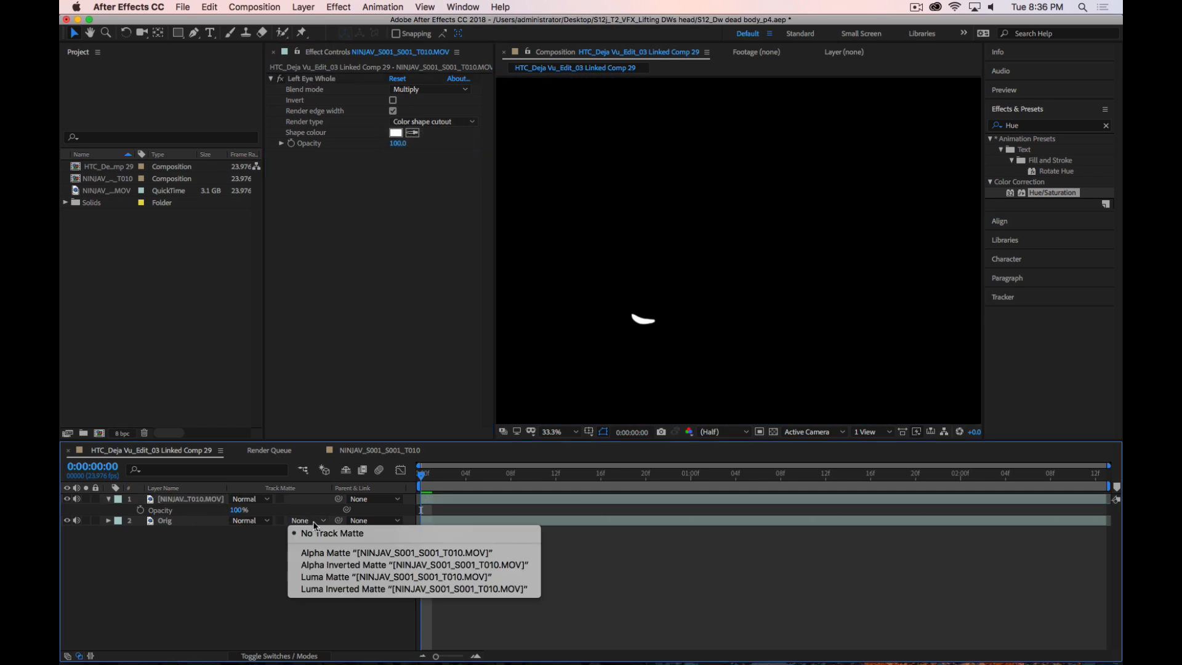
left_click(322, 578)
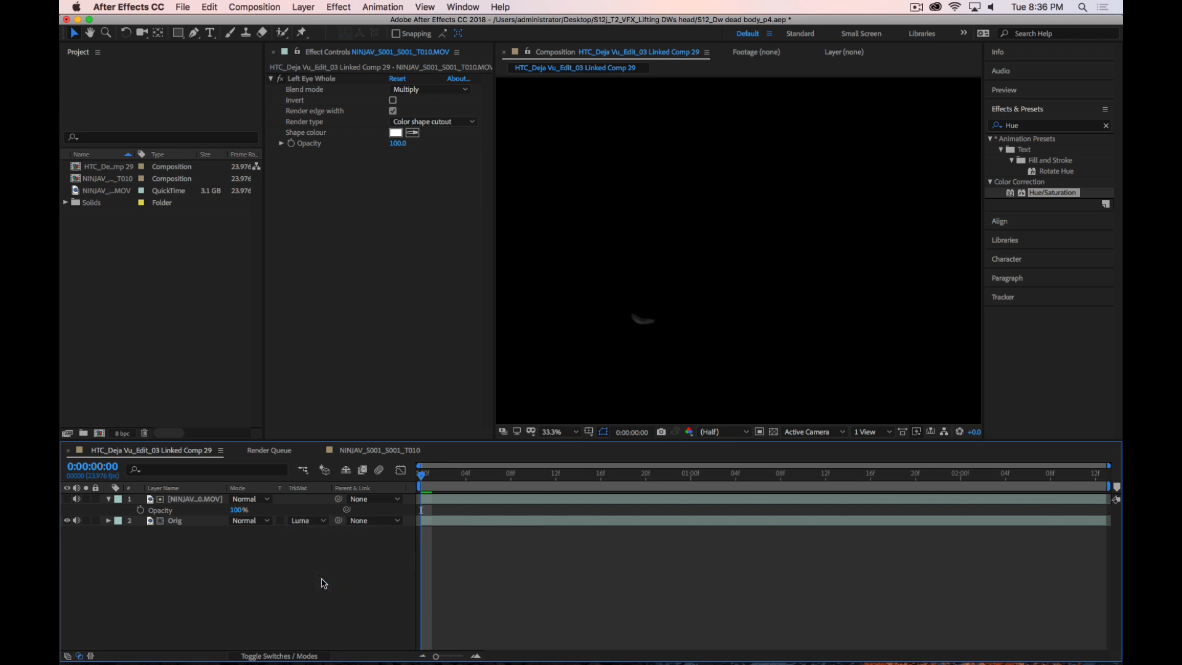
Duplicate the Orig layer, place the copy at the bottom of the layer stack and set it to No Track Matte
left_click(181, 522)
key("super+d")
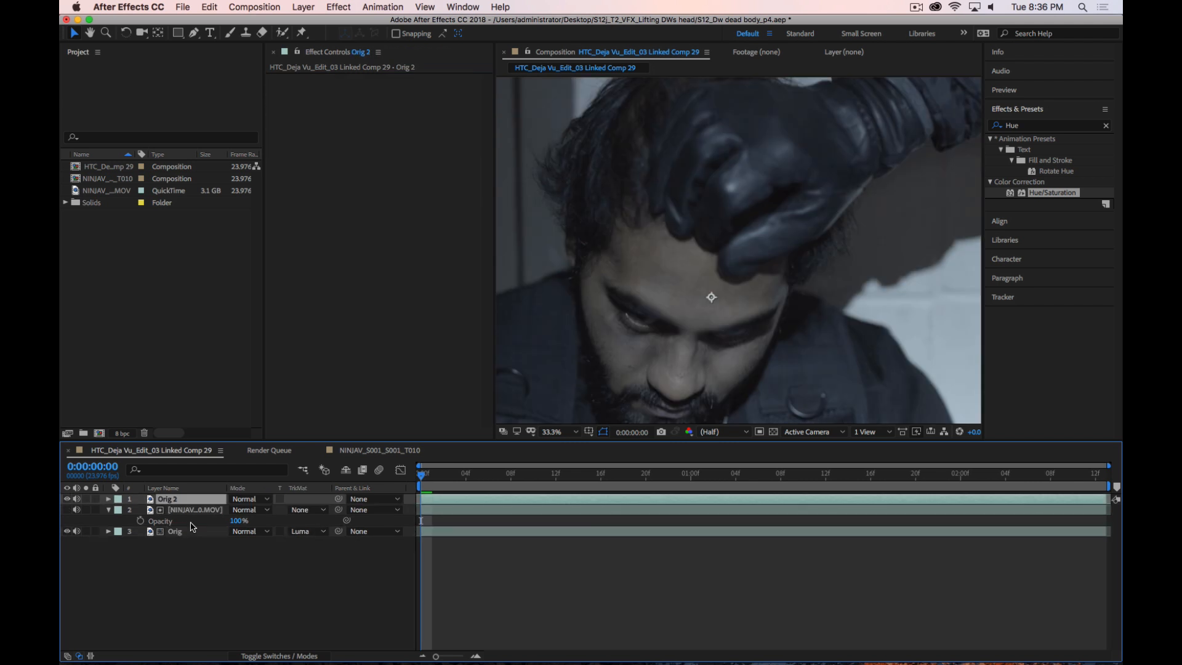
left_click_drag(184, 512, 210, 570)
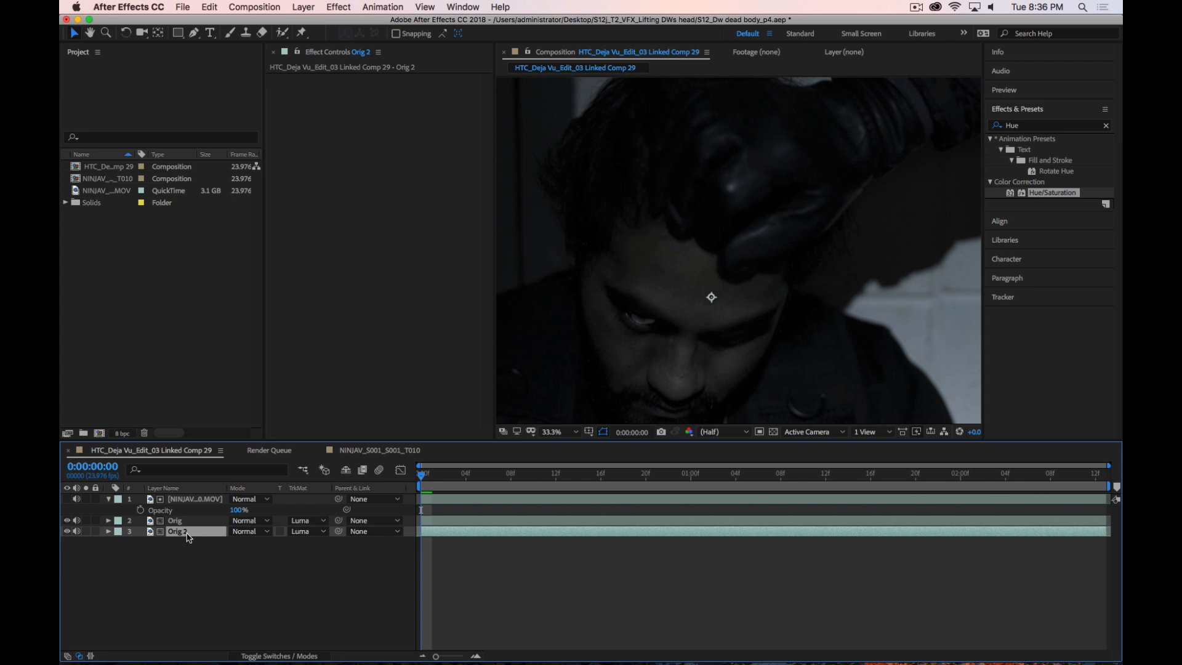
left_click(293, 533)
left_click(285, 600)
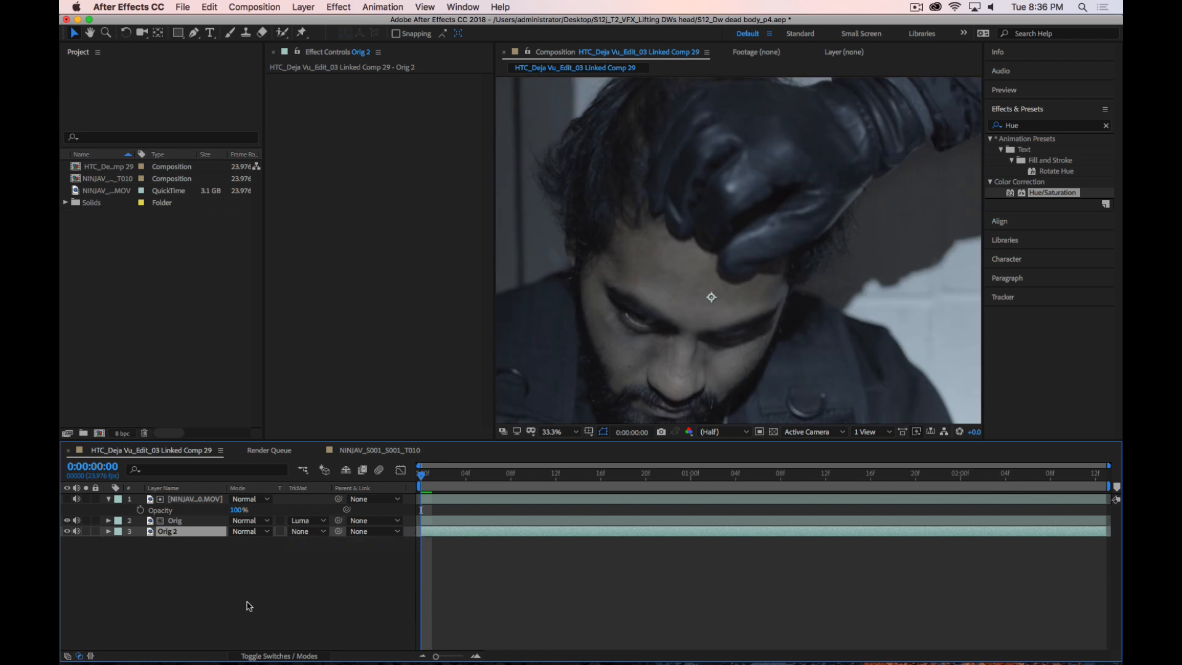
Scrub to 0:00:01:02 and toggle the matted Orig layer's visibility off and on to compare the eye area
left_click(189, 524)
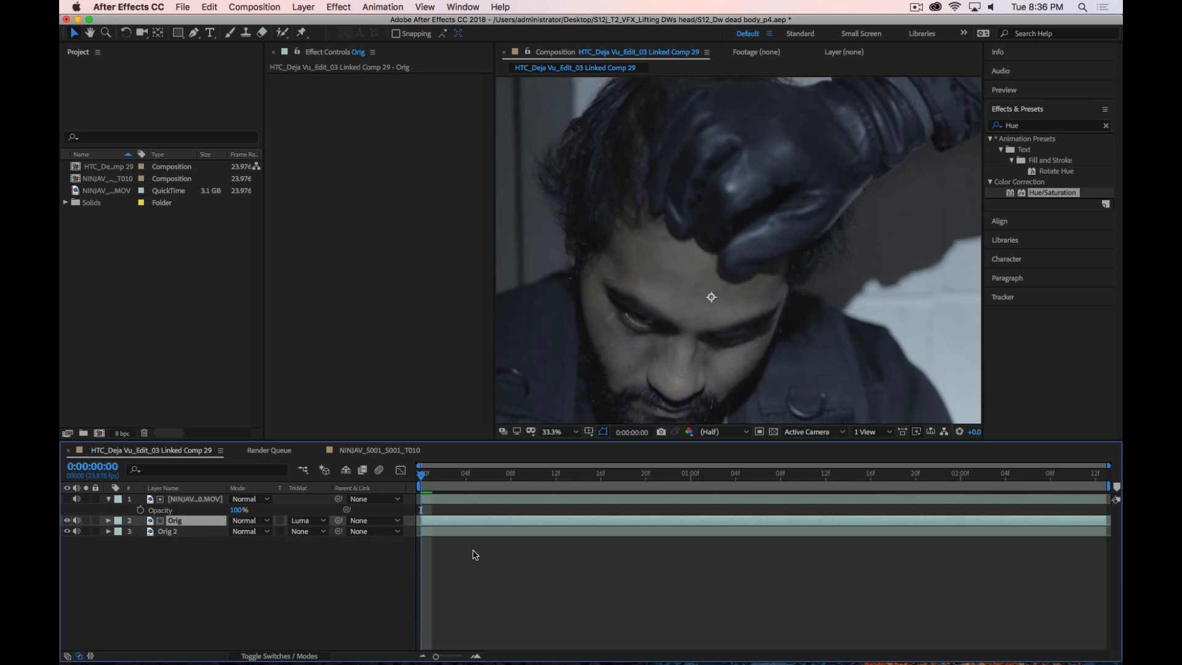
left_click(464, 485)
left_click_drag(463, 486, 713, 488)
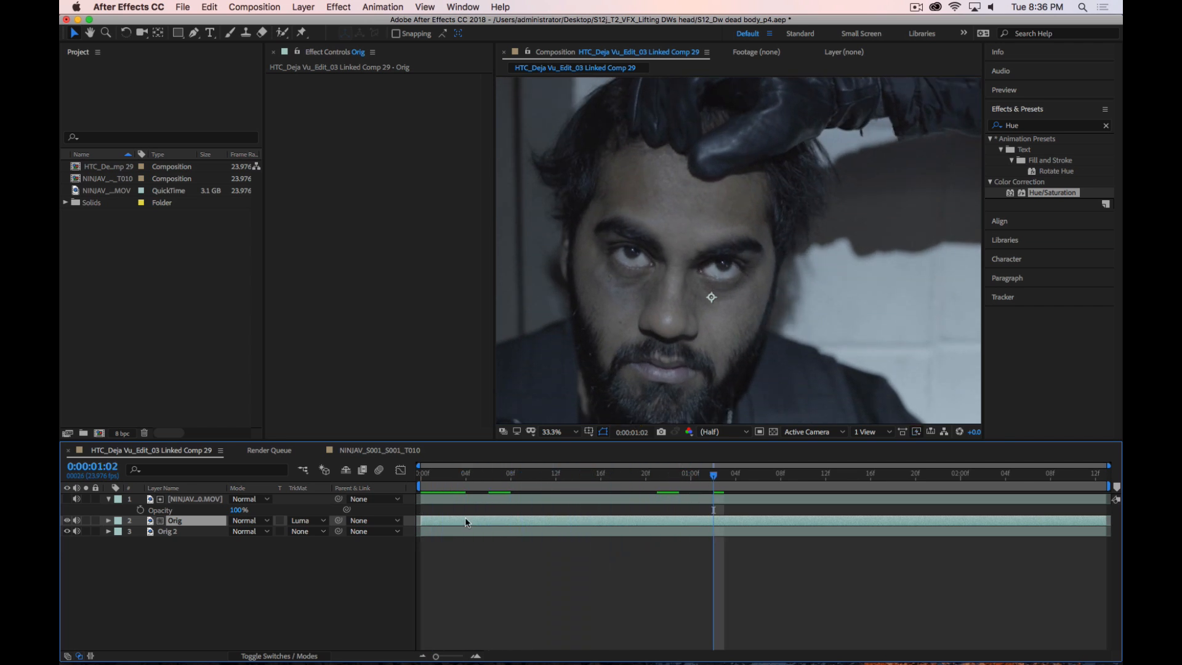
left_click(66, 520)
left_click(67, 520)
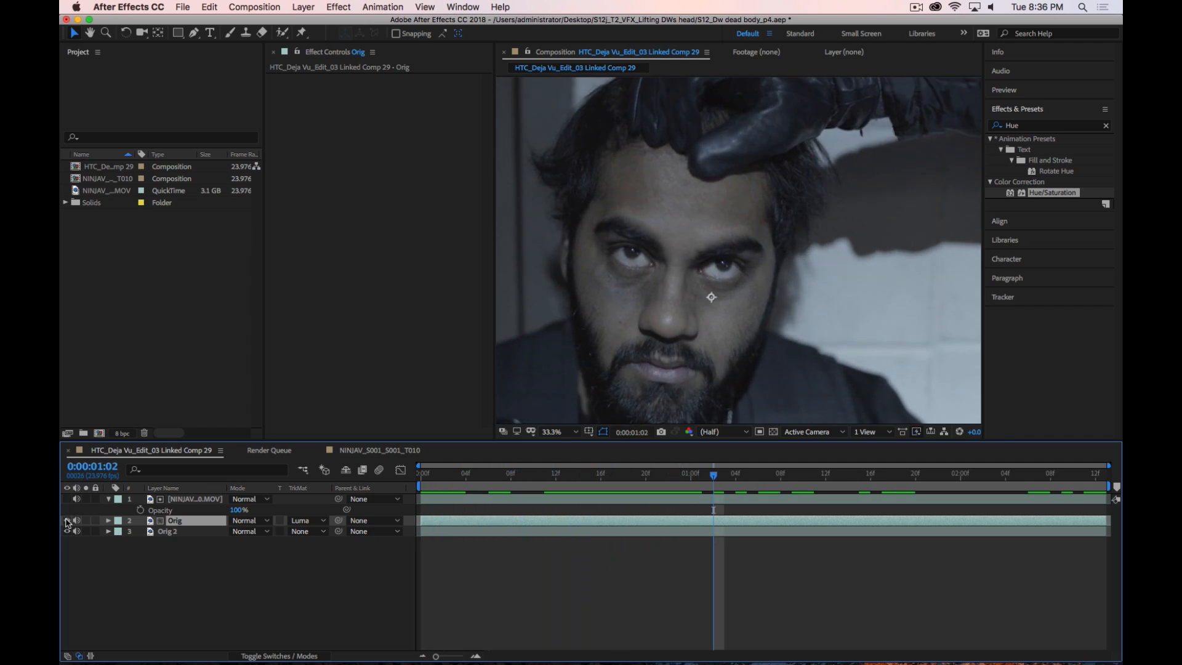